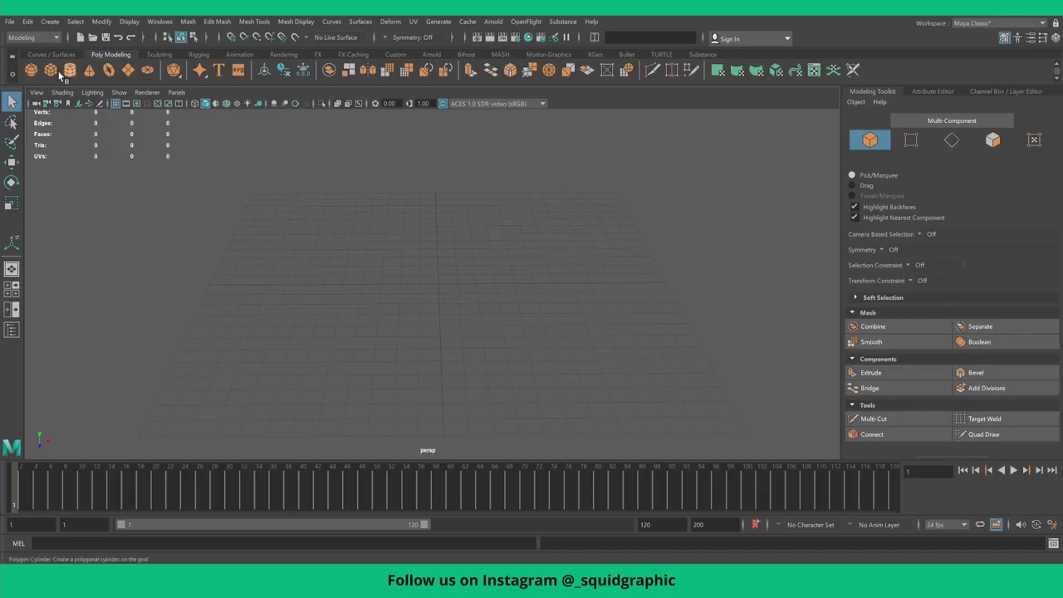
- Create a polygon cube and scale it into a wide, very thin slab, ready for face editing
{"action": "left_click", "coordinate": [51, 70]}
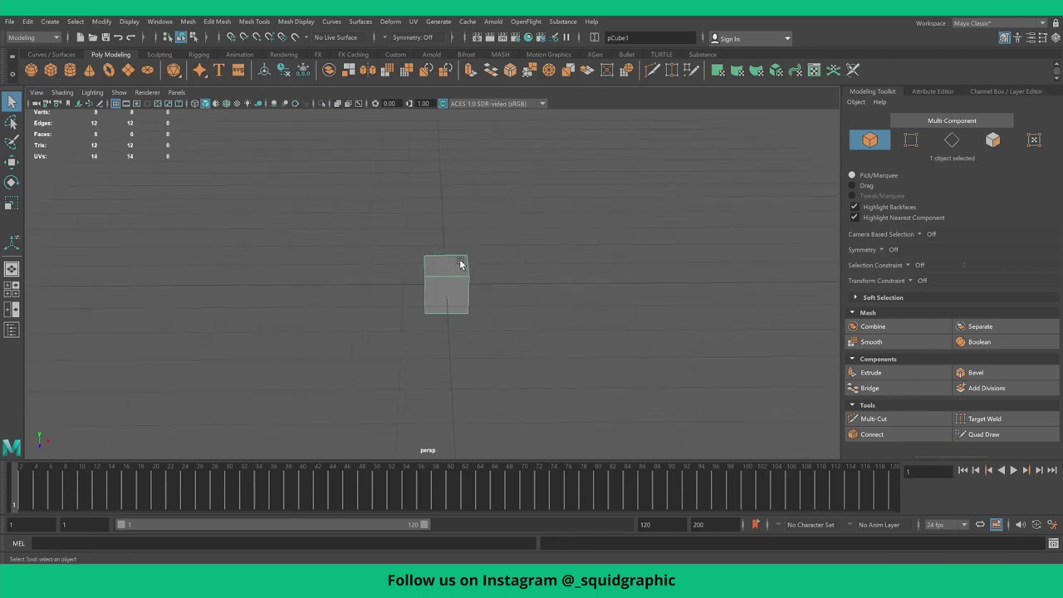
{"action": "key", "text": "r"}
{"action": "left_click_drag", "start_coordinate": [449, 286], "coordinate": [493, 283]}
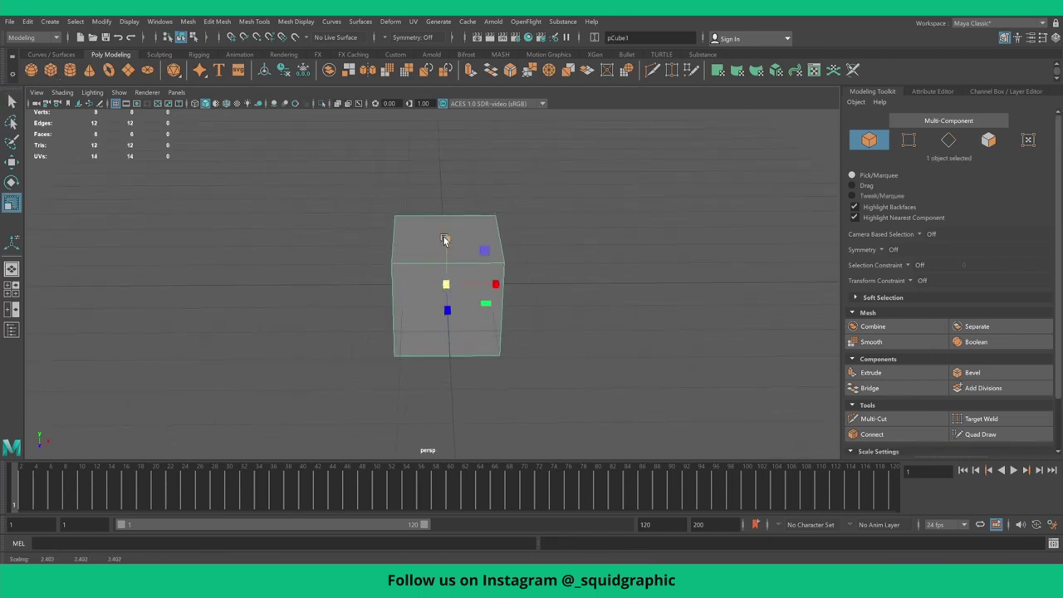
{"action": "mouse_move", "coordinate": [444, 239]}
{"action": "left_mouse_down"}
{"action": "mouse_move", "coordinate": [465, 290]}
{"action": "mouse_move", "coordinate": [477, 296]}
{"action": "mouse_move", "coordinate": [498, 284]}
{"action": "left_mouse_up"}
{"action": "mouse_move", "coordinate": [448, 247]}
{"action": "left_mouse_down", "text": "alt"}
{"action": "mouse_move", "coordinate": [444, 238]}
{"action": "mouse_move", "coordinate": [445, 274]}
{"action": "mouse_move", "coordinate": [475, 297]}
{"action": "left_mouse_up", "text": "alt"}
{"action": "right_click", "coordinate": [489, 304]}
- Extrude the slab's top face with an inward offset of 0.3
{"action": "left_click", "coordinate": [488, 304]}
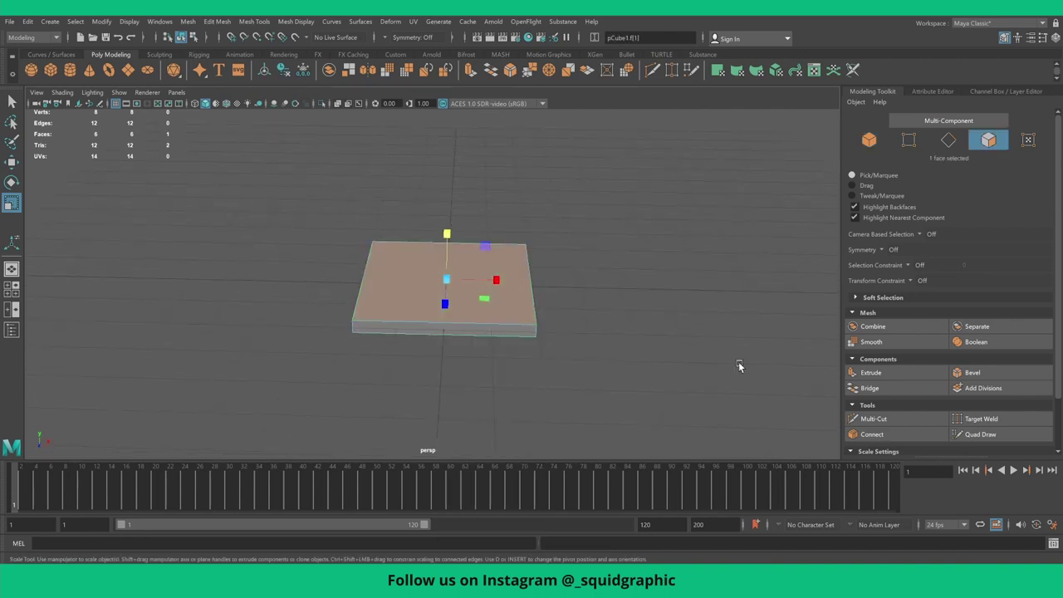
{"action": "left_click", "coordinate": [870, 372]}
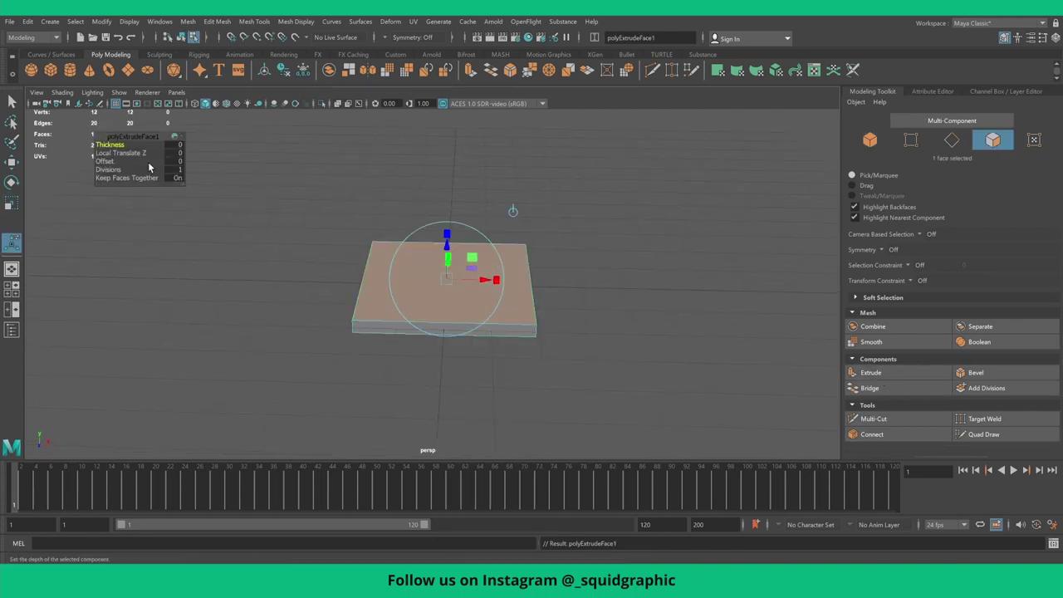
{"action": "left_click_drag", "start_coordinate": [106, 161], "coordinate": [117, 162]}
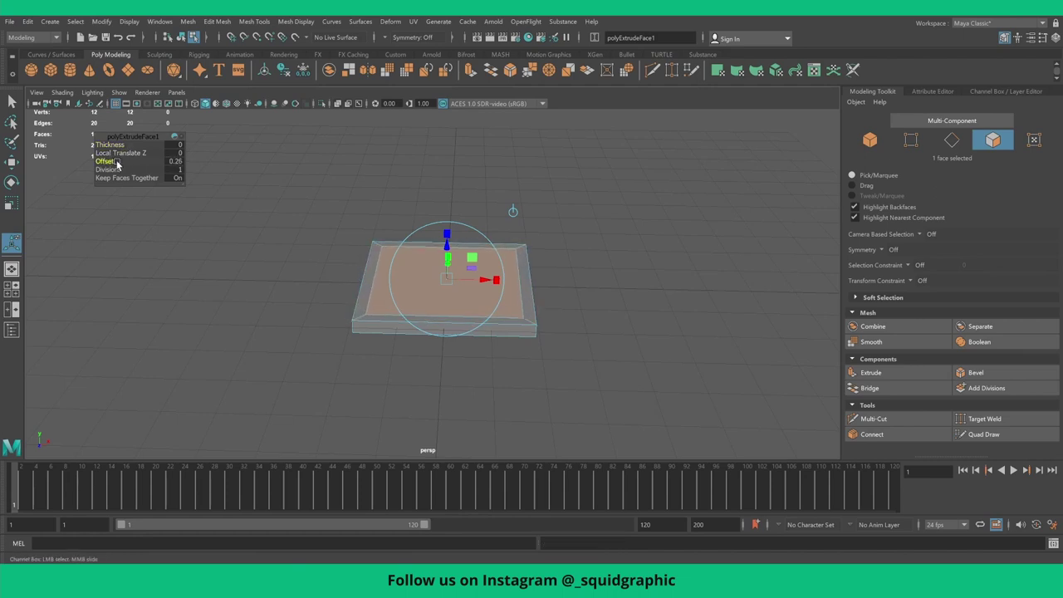
- Extrude the inset face upward into a raised second tier, tilting it slightly
{"action": "left_click", "coordinate": [871, 372]}
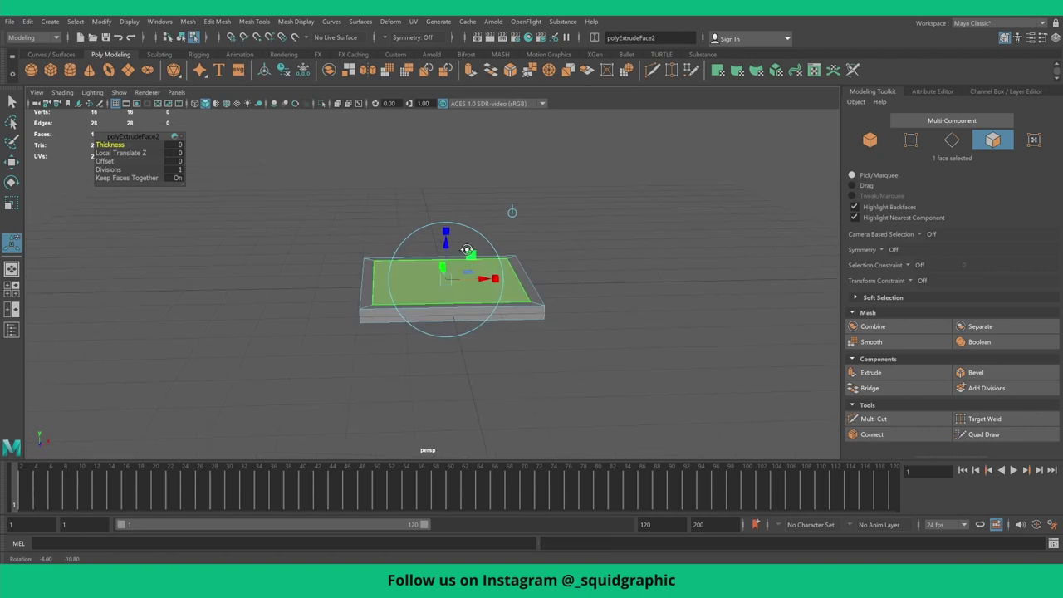
{"action": "left_click_drag", "start_coordinate": [445, 239], "coordinate": [452, 222]}
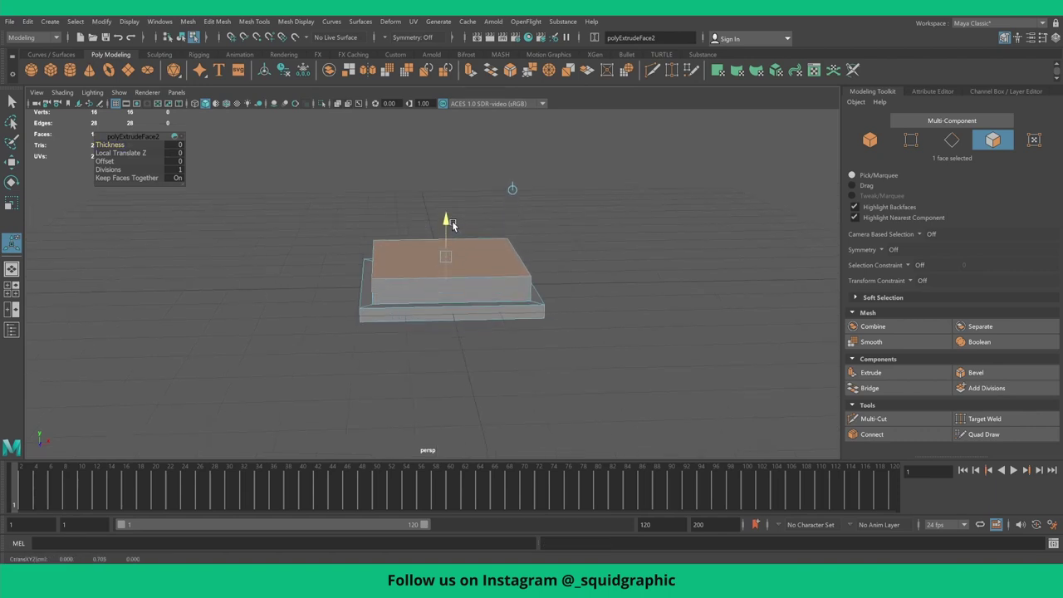
{"action": "left_click", "coordinate": [452, 220]}
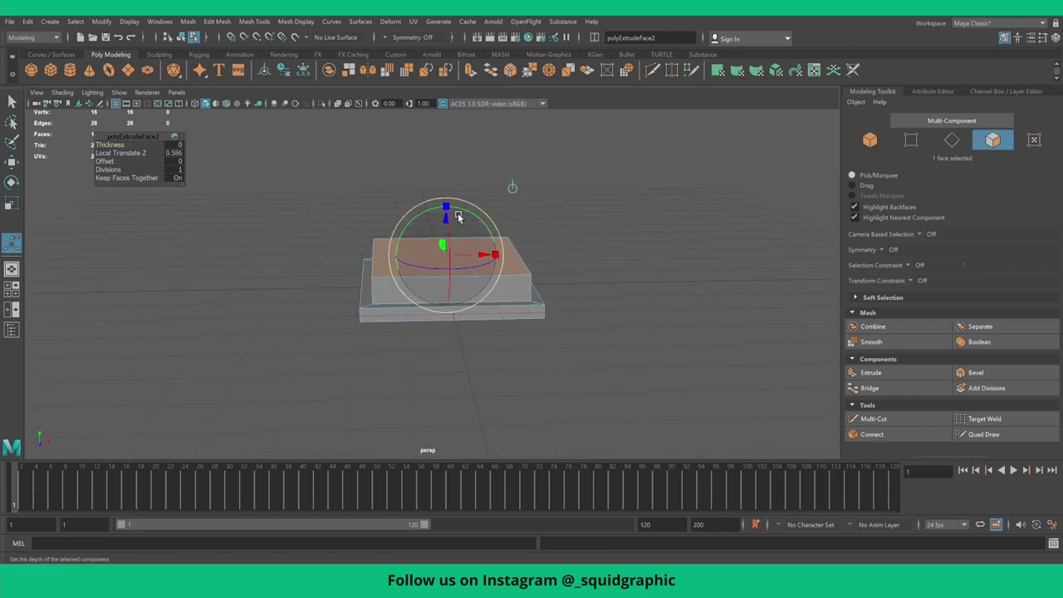
{"action": "left_click_drag", "start_coordinate": [461, 212], "coordinate": [463, 213]}
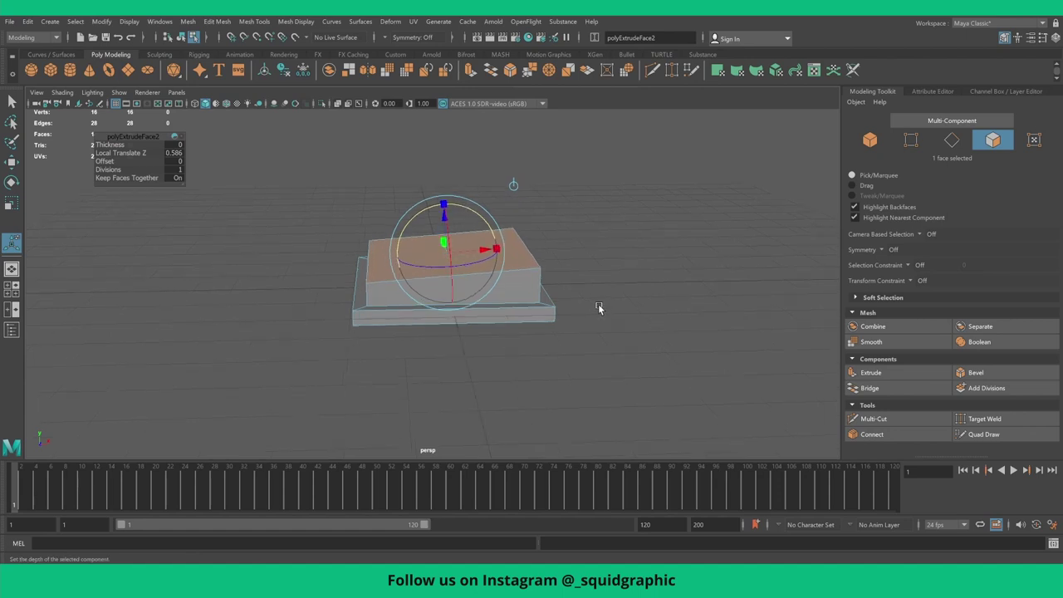
{"action": "mouse_move", "coordinate": [526, 294]}
{"action": "left_mouse_down", "text": "alt"}
{"action": "mouse_move", "coordinate": [486, 297]}
{"action": "mouse_move", "coordinate": [538, 291]}
{"action": "mouse_move", "coordinate": [507, 266]}
{"action": "left_mouse_up", "text": "alt"}
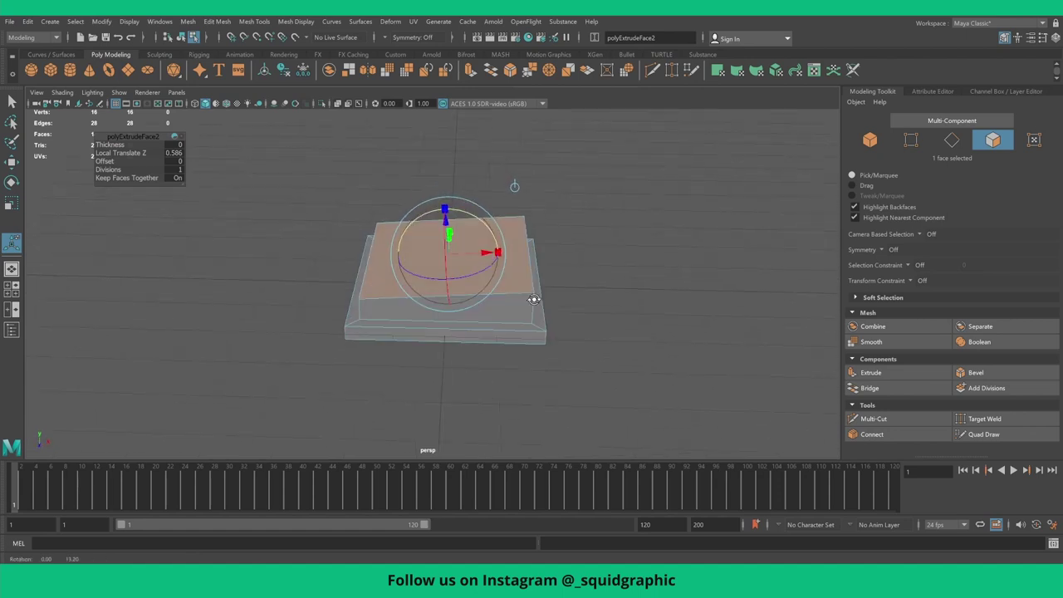
{"action": "left_click", "coordinate": [516, 265]}
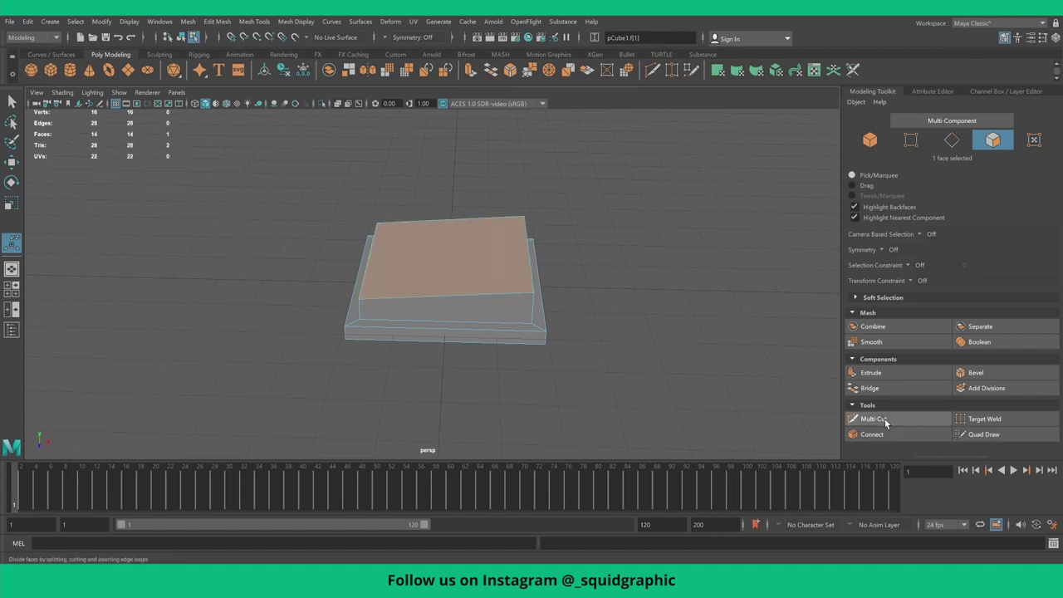
- Extrude the top face with a 0.38 offset and scale it into a narrow strip on Z
{"action": "left_click", "coordinate": [871, 372]}
{"action": "left_click_drag", "start_coordinate": [514, 266], "coordinate": [363, 246], "text": "alt"}
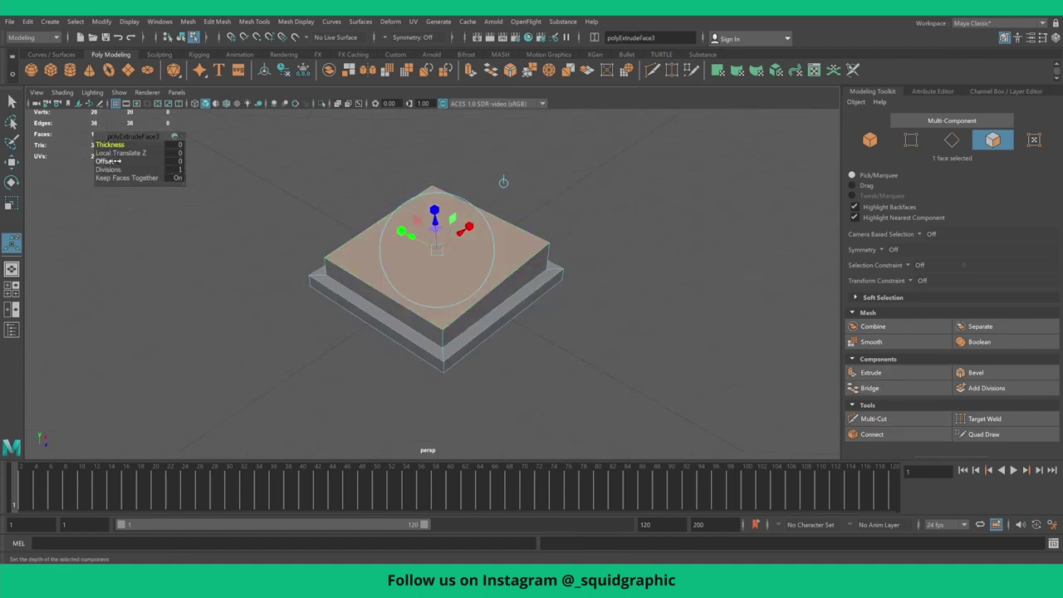
{"action": "left_click_drag", "start_coordinate": [111, 161], "coordinate": [122, 162]}
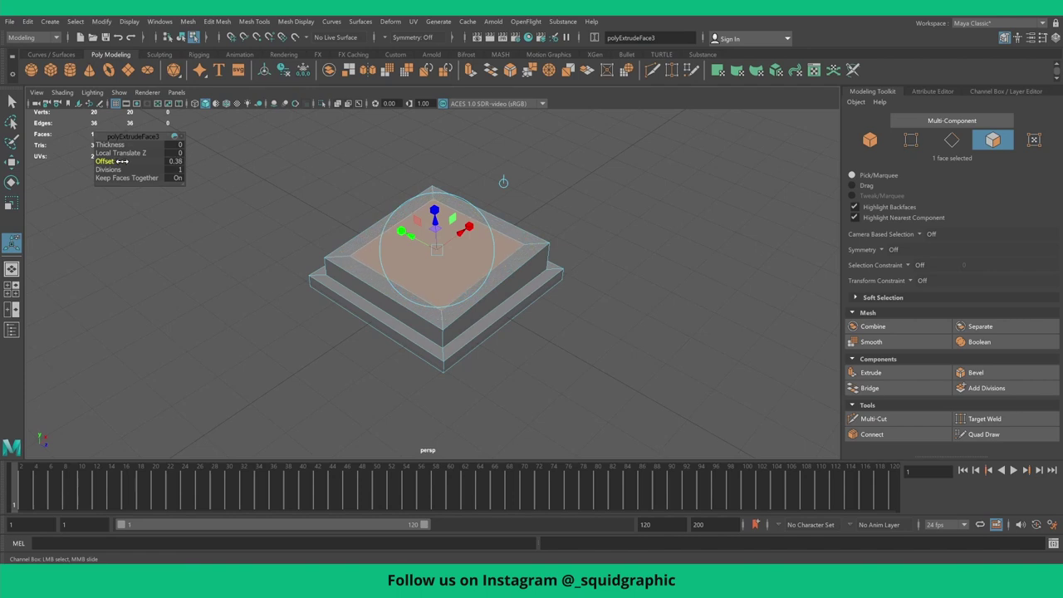
{"action": "key", "text": "r"}
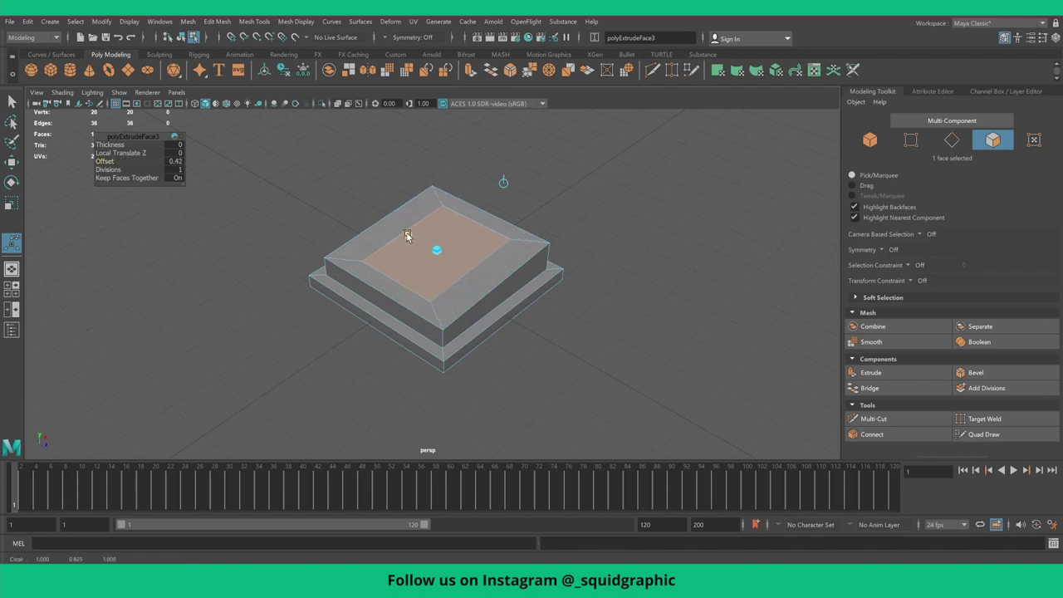
{"action": "left_click_drag", "start_coordinate": [432, 245], "coordinate": [417, 240]}
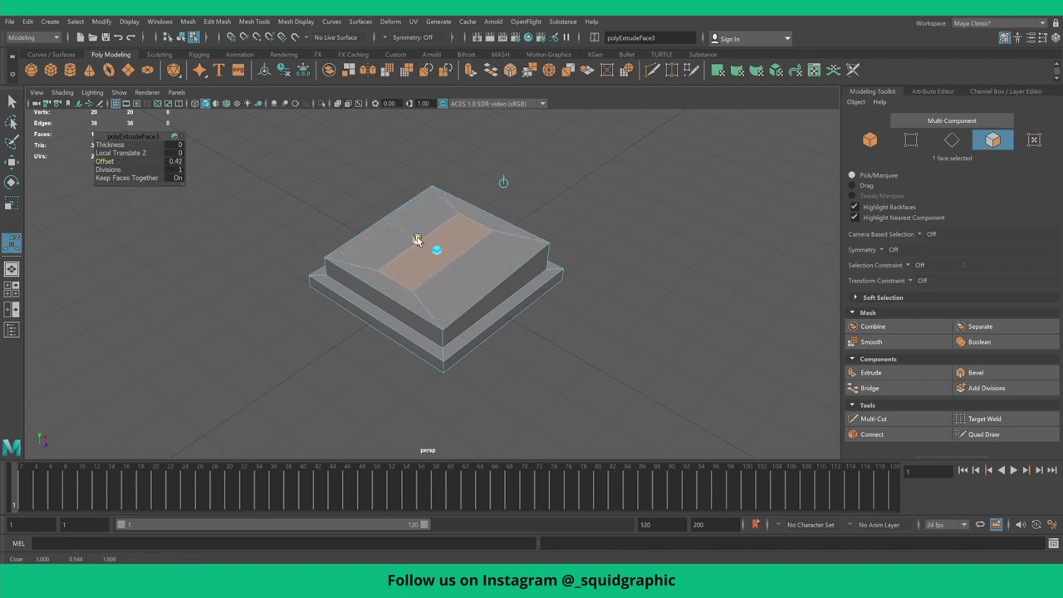
- Extrude the narrow strip upward into a tall slab about 3.75 units high
{"action": "key", "text": "t"}
{"action": "left_click_drag", "start_coordinate": [574, 271], "coordinate": [581, 249], "text": "alt"}
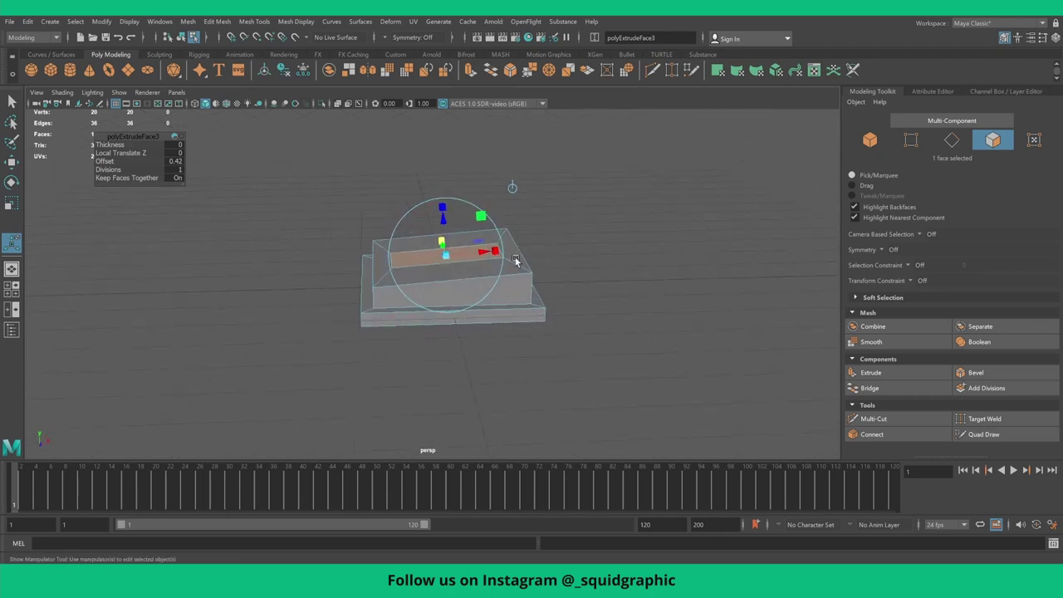
{"action": "left_click", "coordinate": [897, 378]}
{"action": "left_click_drag", "start_coordinate": [447, 224], "coordinate": [433, 113]}
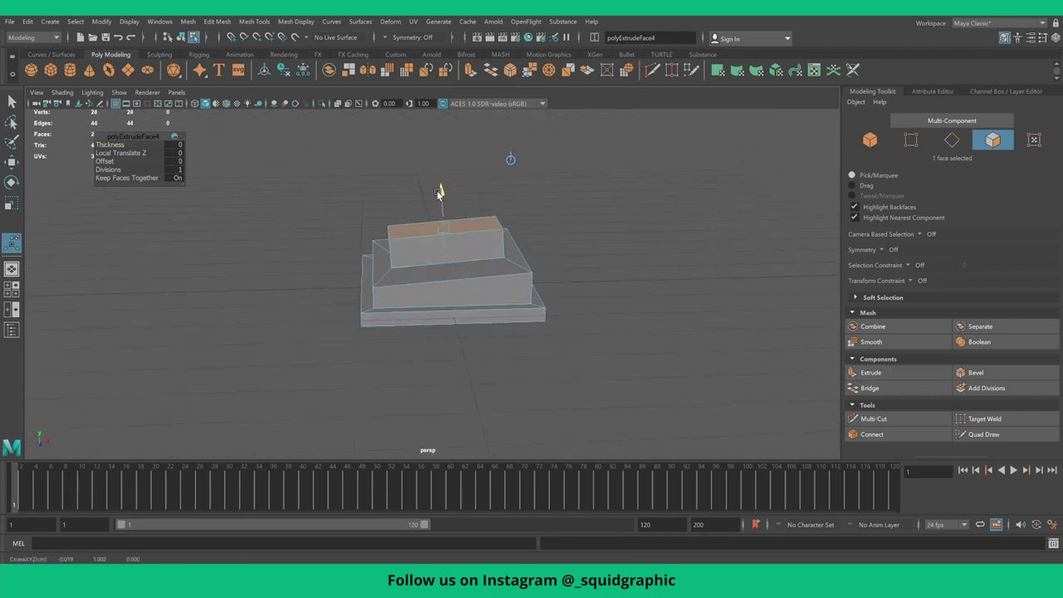
{"action": "left_click_drag", "start_coordinate": [540, 352], "coordinate": [466, 183], "text": "alt"}
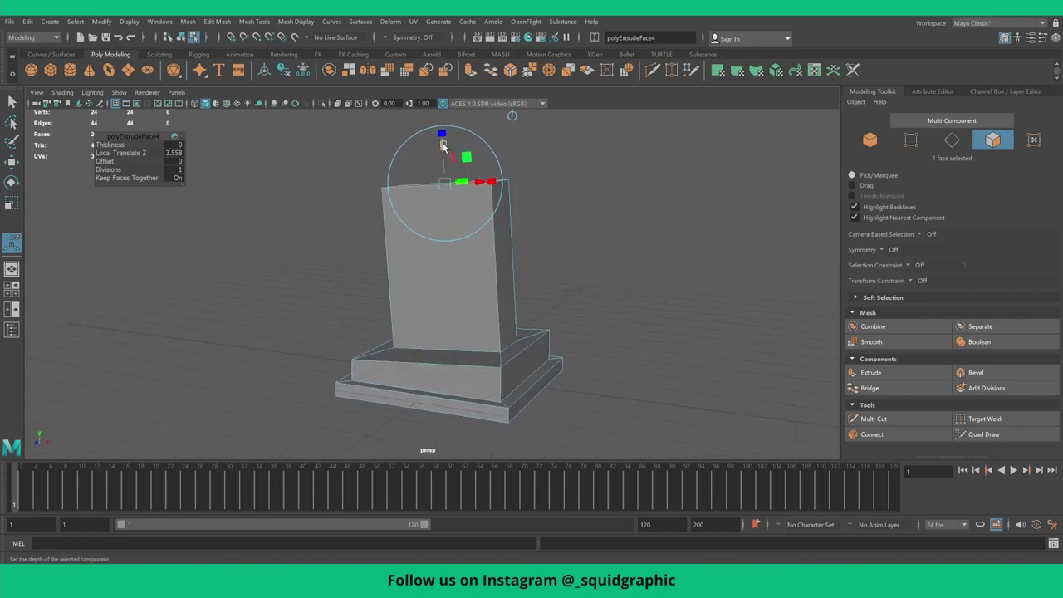
{"action": "left_click_drag", "start_coordinate": [442, 145], "coordinate": [442, 137]}
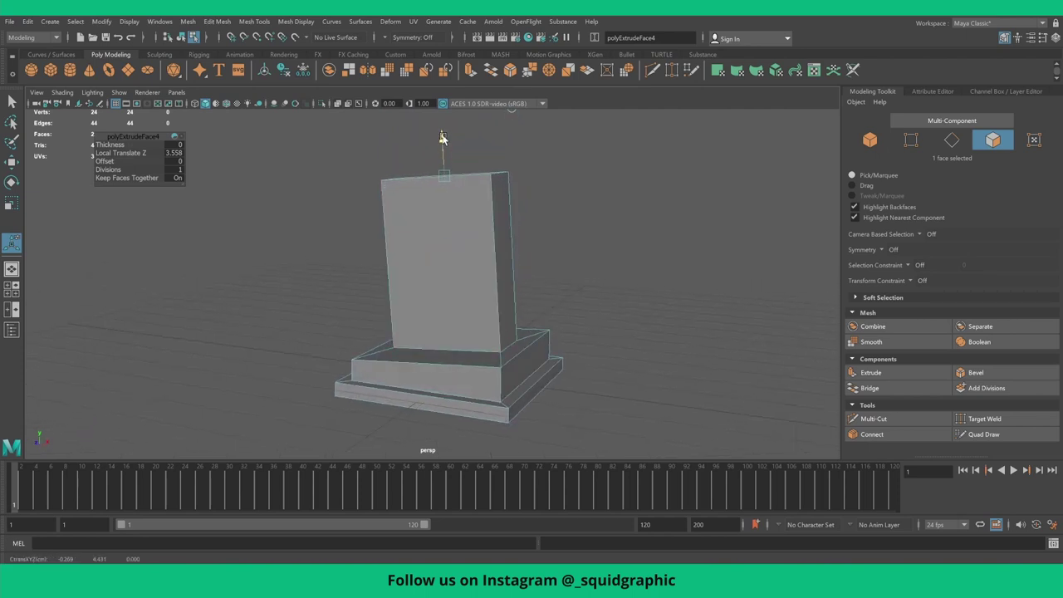
- Undo a trial bevel on the top face and select the slab's top edges instead
{"action": "left_click", "coordinate": [974, 372]}
{"action": "mouse_move", "coordinate": [515, 283]}
{"action": "left_mouse_down", "text": "alt"}
{"action": "mouse_move", "coordinate": [553, 290]}
{"action": "mouse_move", "coordinate": [538, 290]}
{"action": "left_mouse_up", "text": "alt"}
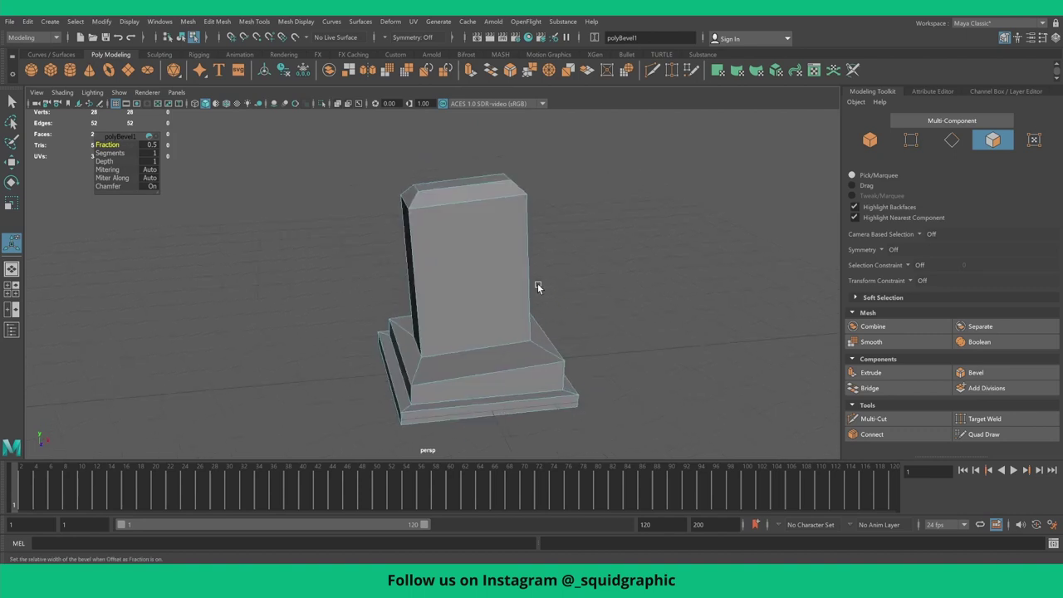
{"action": "key", "text": "ctrl+z"}
{"action": "left_click", "coordinate": [539, 232]}
{"action": "left_click_drag", "start_coordinate": [543, 226], "coordinate": [478, 213], "text": "alt"}
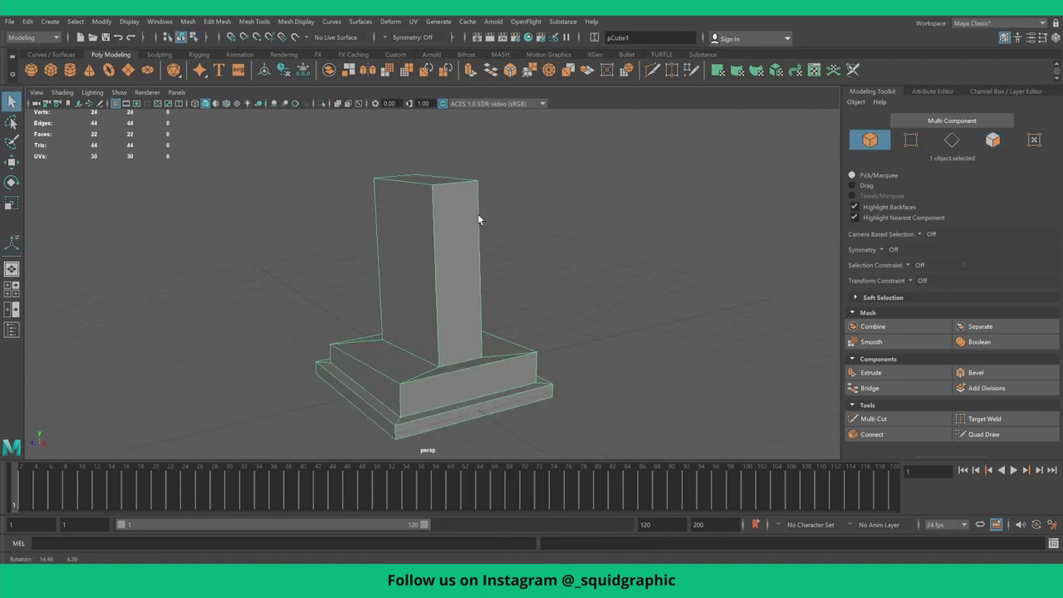
{"action": "right_click_drag", "start_coordinate": [449, 193], "coordinate": [455, 182]}
{"action": "left_click", "coordinate": [453, 185]}
{"action": "mouse_move", "coordinate": [453, 184]}
{"action": "left_mouse_down", "text": "alt"}
{"action": "mouse_move", "coordinate": [458, 202]}
{"action": "mouse_move", "coordinate": [421, 191]}
{"action": "left_mouse_up", "text": "alt"}
- Bevel the top edges with Fraction 0.73 and 3 segments to round the corners
{"action": "left_click", "coordinate": [976, 372]}
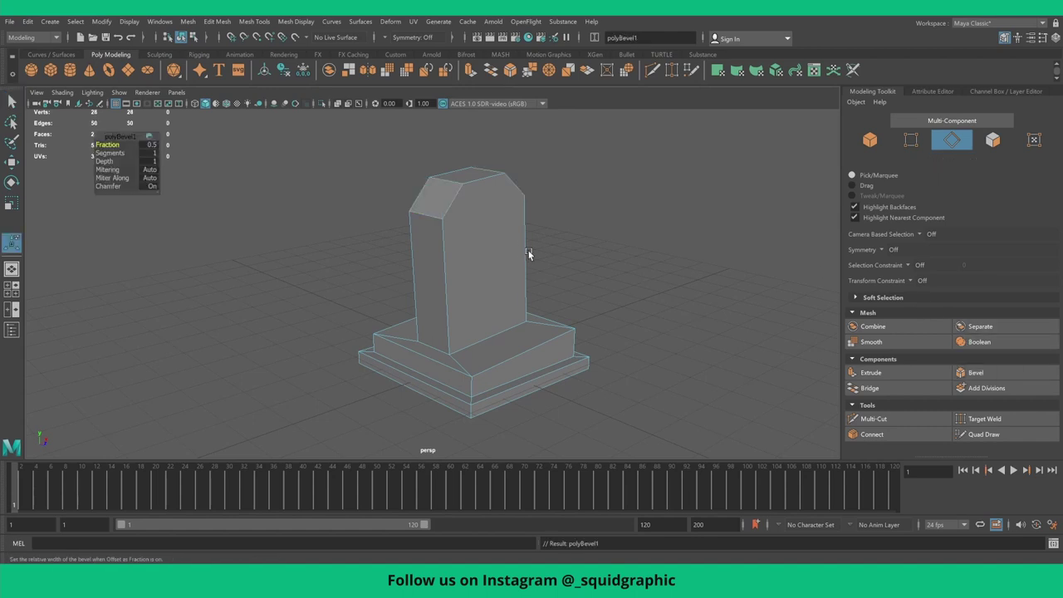
{"action": "mouse_move", "coordinate": [526, 254]}
{"action": "left_mouse_down", "text": "alt"}
{"action": "mouse_move", "coordinate": [469, 247]}
{"action": "mouse_move", "coordinate": [479, 244]}
{"action": "left_mouse_up", "text": "alt"}
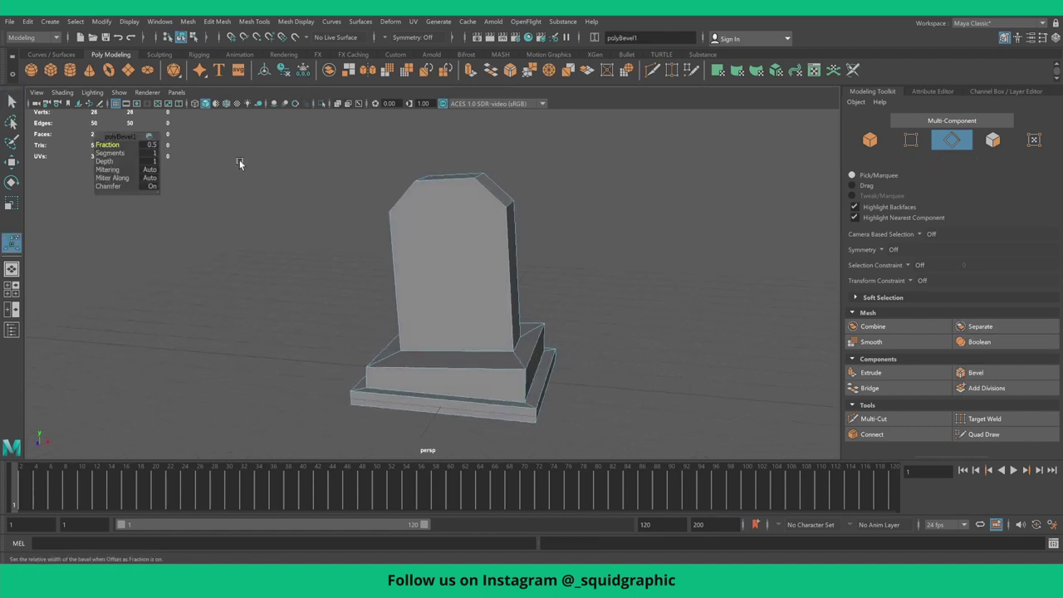
{"action": "mouse_move", "coordinate": [132, 153]}
{"action": "left_mouse_down"}
{"action": "mouse_move", "coordinate": [105, 146]}
{"action": "mouse_move", "coordinate": [121, 153]}
{"action": "left_mouse_up"}
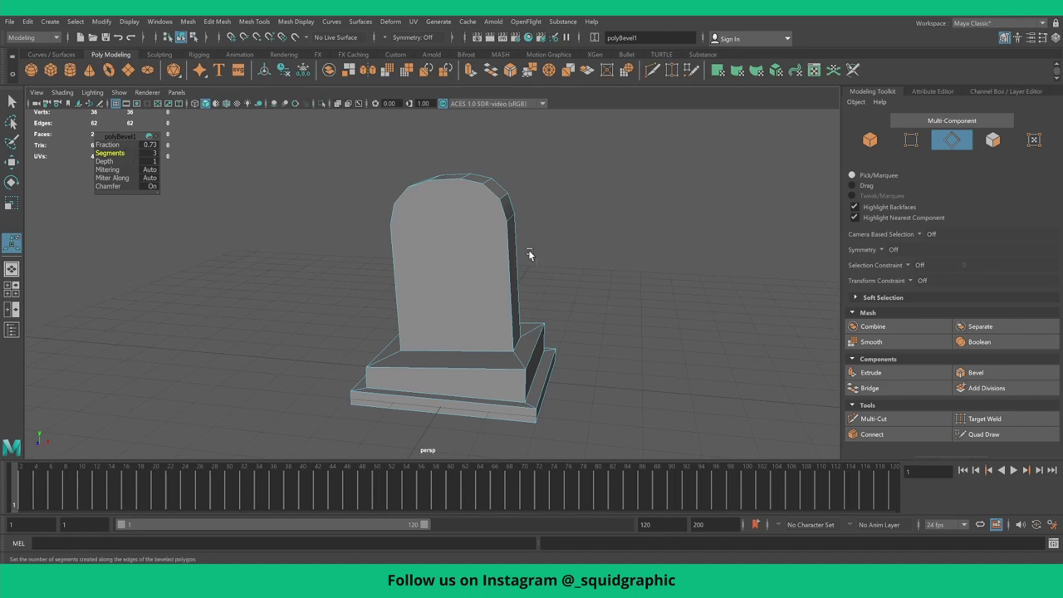
{"action": "right_click_drag", "start_coordinate": [456, 241], "coordinate": [456, 269]}
- Inset the headstone's front face by 0.22 to leave a border
{"action": "left_click", "coordinate": [465, 274]}
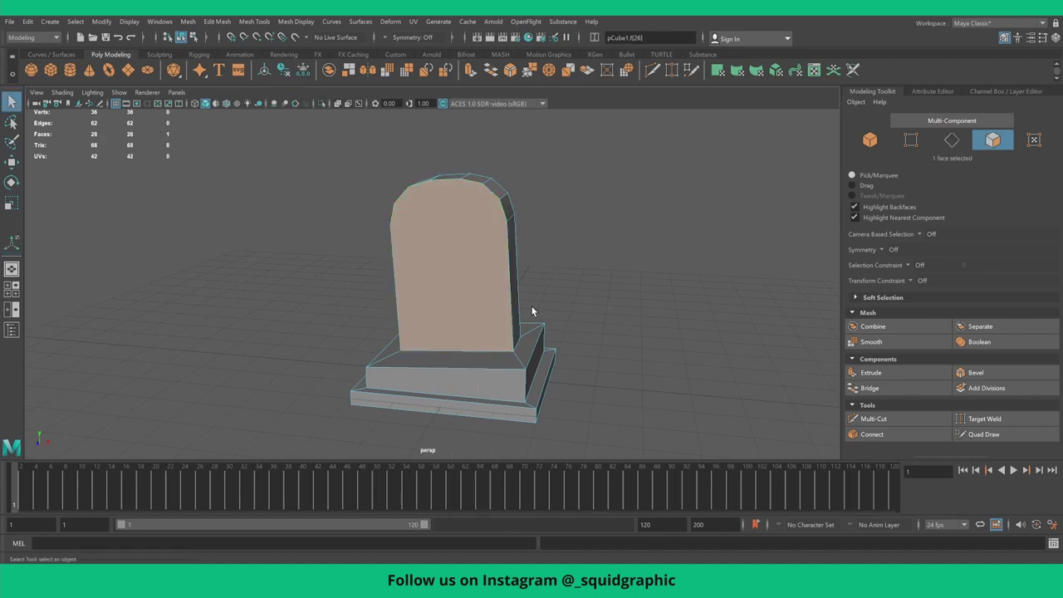
{"action": "left_click_drag", "start_coordinate": [533, 314], "coordinate": [447, 286], "text": "alt"}
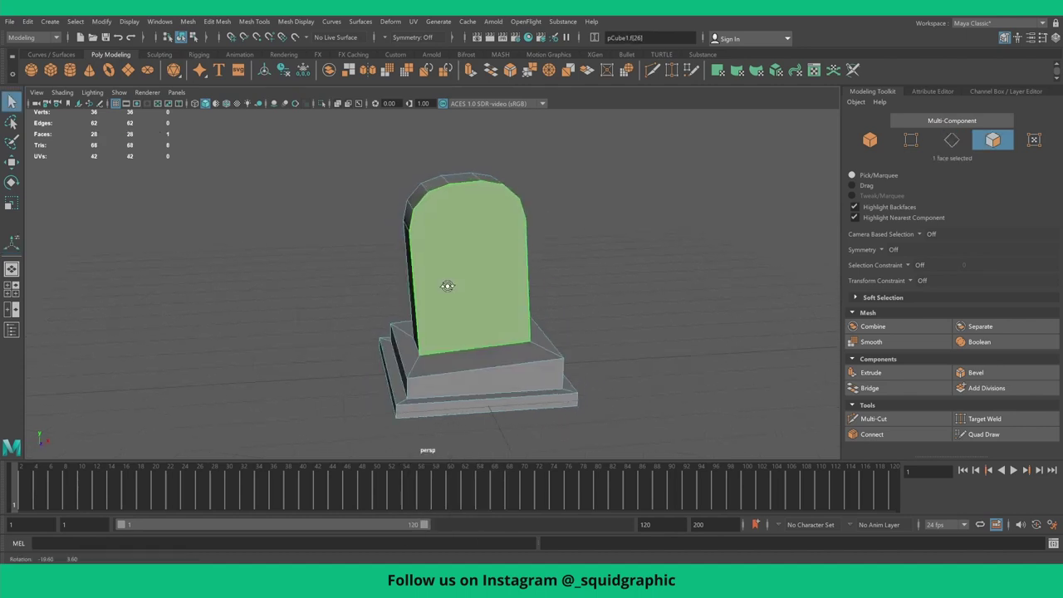
{"action": "left_click", "coordinate": [870, 372]}
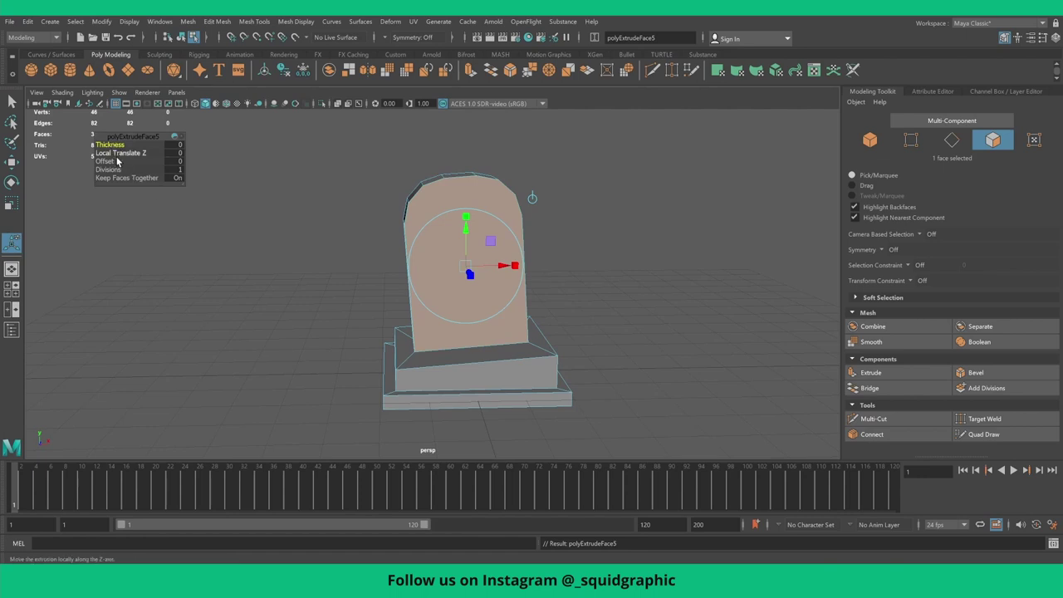
{"action": "mouse_move", "coordinate": [106, 161]}
{"action": "left_mouse_down"}
{"action": "mouse_move", "coordinate": [280, 226]}
{"action": "mouse_move", "coordinate": [373, 230]}
{"action": "left_mouse_up"}
{"action": "left_click_drag", "start_coordinate": [482, 233], "coordinate": [484, 237]}
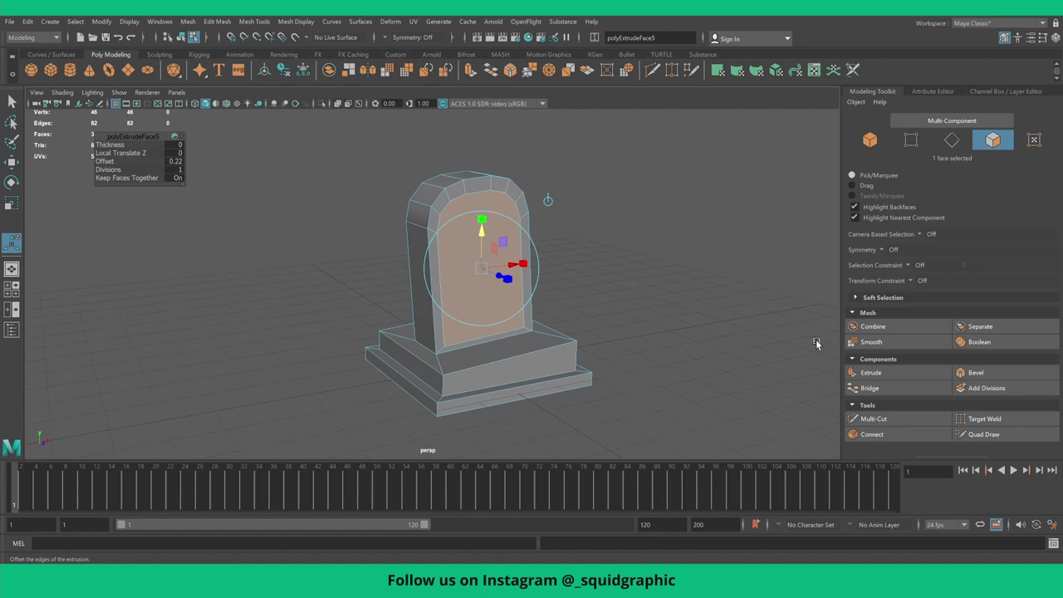
- Extrude the inset panel back by -0.462 and return to Object Mode
{"action": "left_click", "coordinate": [870, 372]}
{"action": "mouse_move", "coordinate": [498, 274]}
{"action": "left_mouse_down", "text": "alt"}
{"action": "mouse_move", "coordinate": [544, 270]}
{"action": "mouse_move", "coordinate": [463, 257]}
{"action": "left_mouse_up", "text": "alt"}
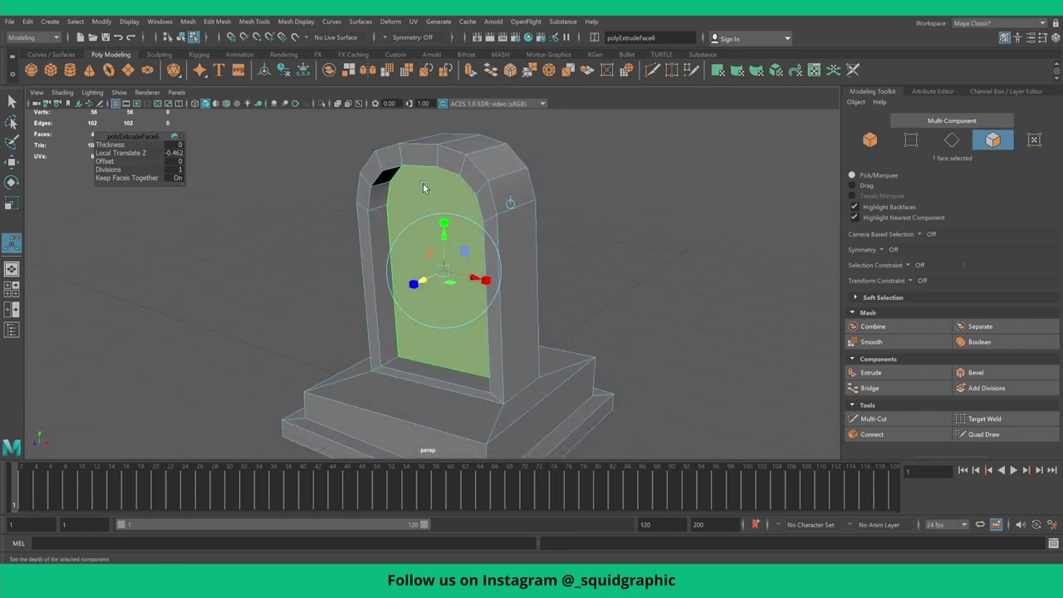
{"action": "right_click_drag", "start_coordinate": [428, 170], "coordinate": [430, 148]}
- Select the tombstone and Multi-Cut several vertical edge loops across the base's front and left side
{"action": "scroll", "coordinate": [560, 233], "scroll_direction": "down", "scroll_amount": 3}
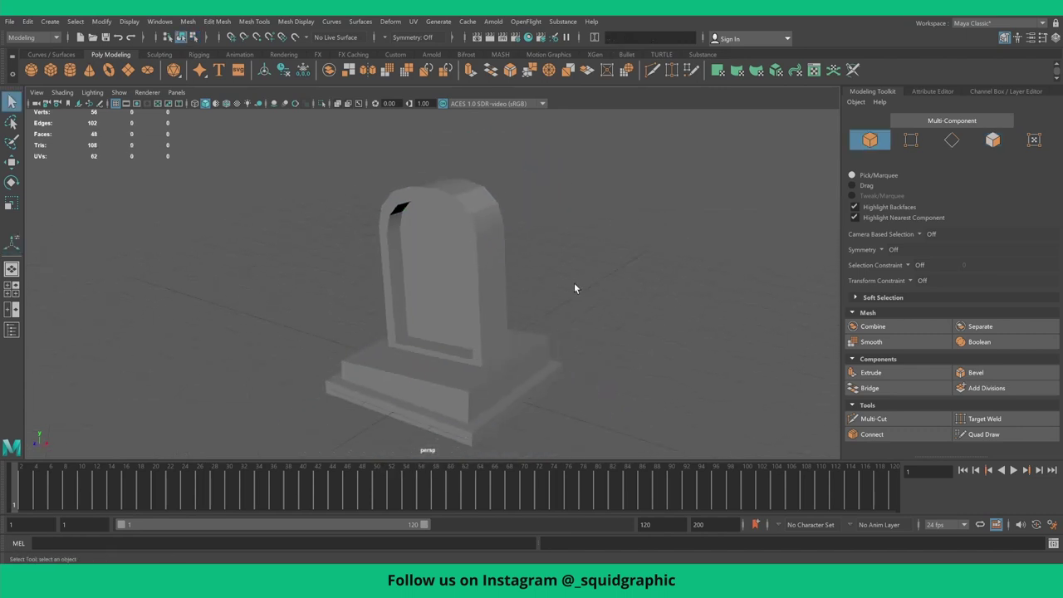
{"action": "mouse_move", "coordinate": [574, 283]}
{"action": "left_mouse_down", "text": "alt"}
{"action": "mouse_move", "coordinate": [468, 311]}
{"action": "mouse_move", "coordinate": [461, 329]}
{"action": "mouse_move", "coordinate": [482, 323]}
{"action": "left_mouse_up", "text": "alt"}
{"action": "left_click", "coordinate": [449, 328]}
{"action": "scroll", "coordinate": [436, 336], "scroll_direction": "up", "scroll_amount": 5}
{"action": "left_click", "coordinate": [874, 418]}
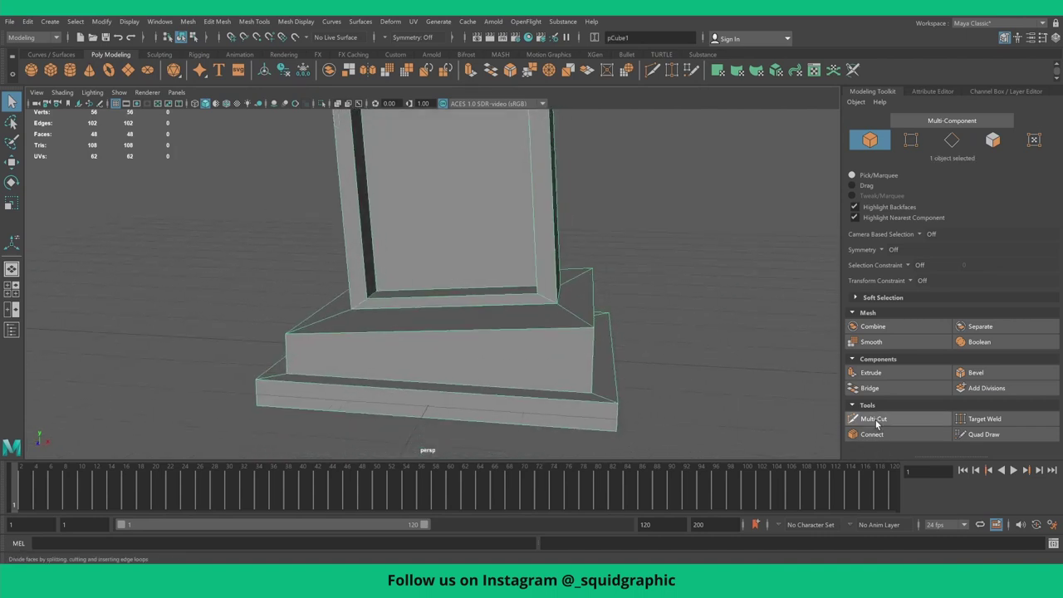
{"action": "left_click", "coordinate": [343, 312]}
{"action": "left_click_drag", "start_coordinate": [400, 325], "coordinate": [432, 333], "text": "alt"}
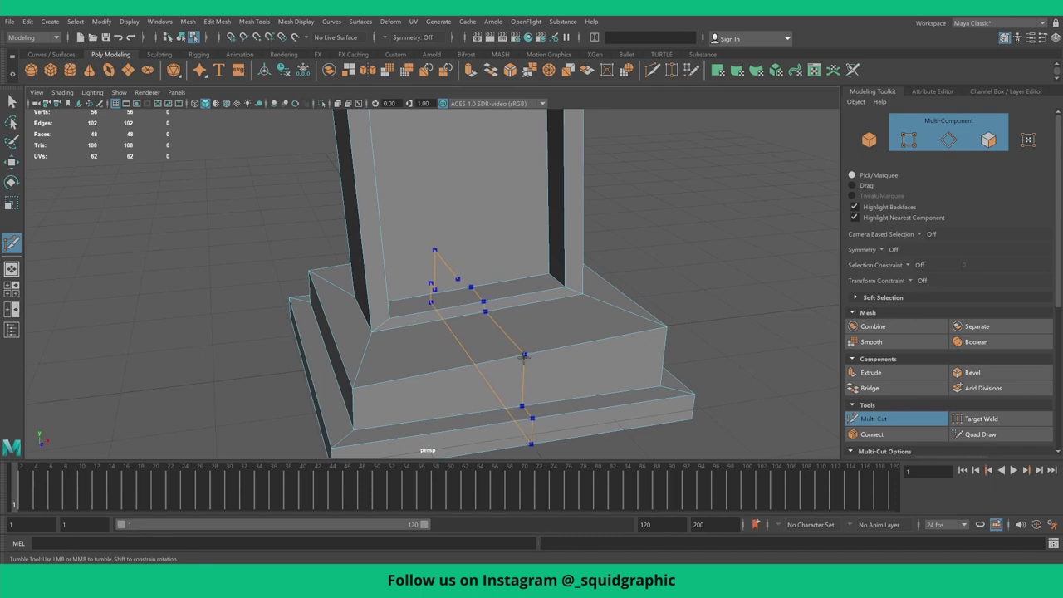
{"action": "left_click", "coordinate": [519, 356], "text": "ctrl"}
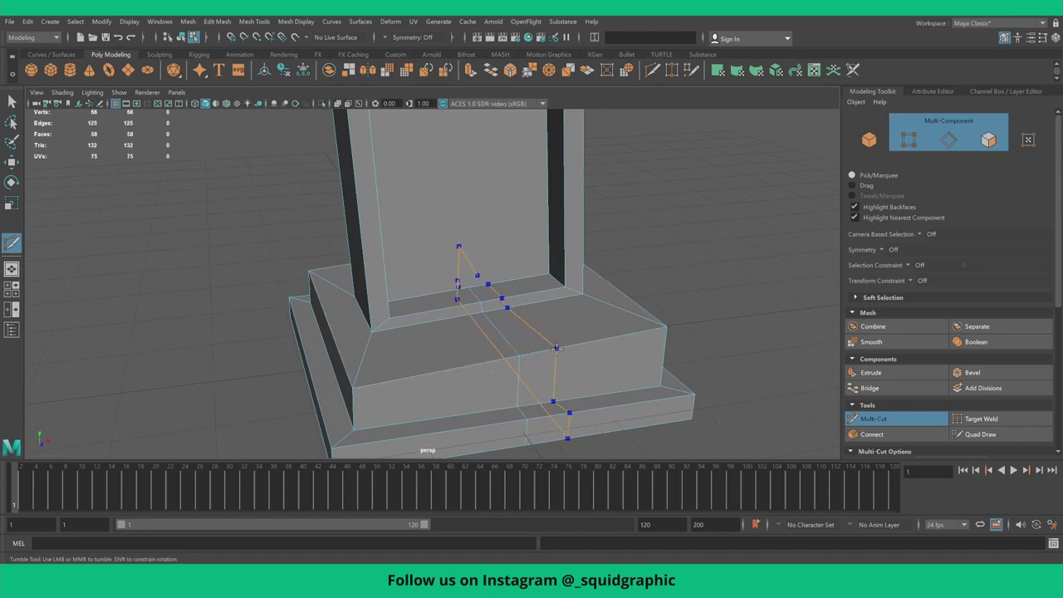
{"action": "left_click", "coordinate": [608, 337], "text": "ctrl"}
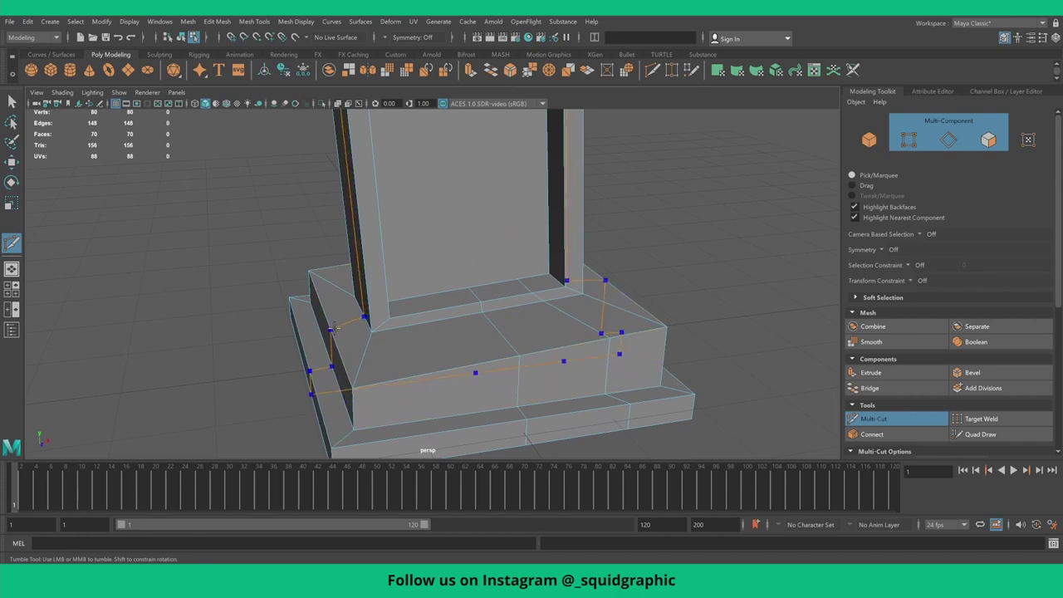
{"action": "left_click", "coordinate": [401, 415], "text": "ctrl"}
- Chamfer a vertex on the base top, reducing the chamfer width from 0.25 to 0.13
{"action": "key", "text": "q"}
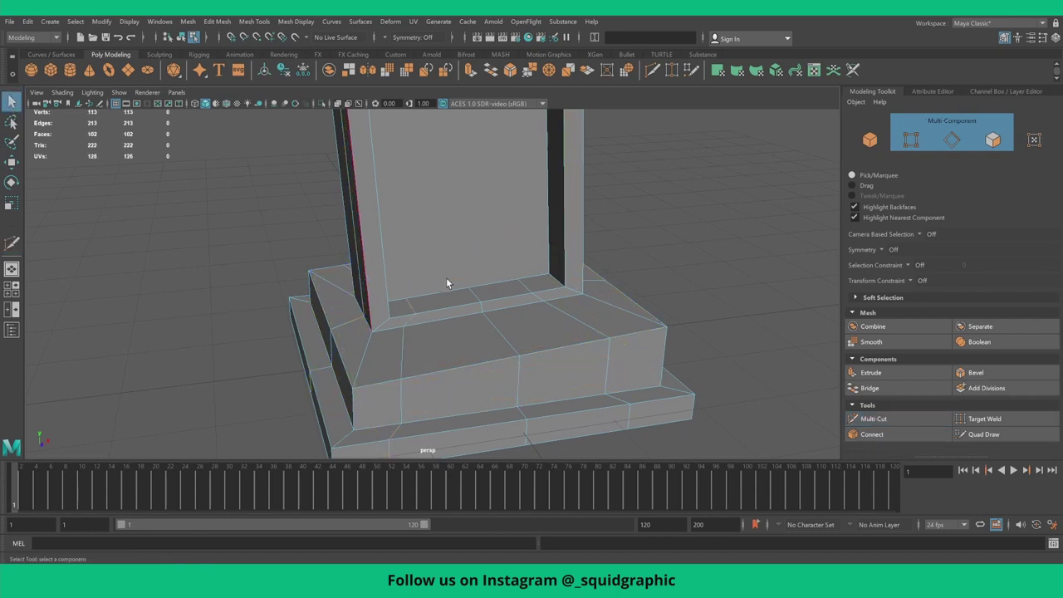
{"action": "mouse_move", "coordinate": [446, 278]}
{"action": "left_mouse_down", "text": "alt"}
{"action": "mouse_move", "coordinate": [451, 264]}
{"action": "mouse_move", "coordinate": [506, 291]}
{"action": "left_mouse_up", "text": "alt"}
{"action": "right_click_drag", "start_coordinate": [506, 291], "coordinate": [455, 299]}
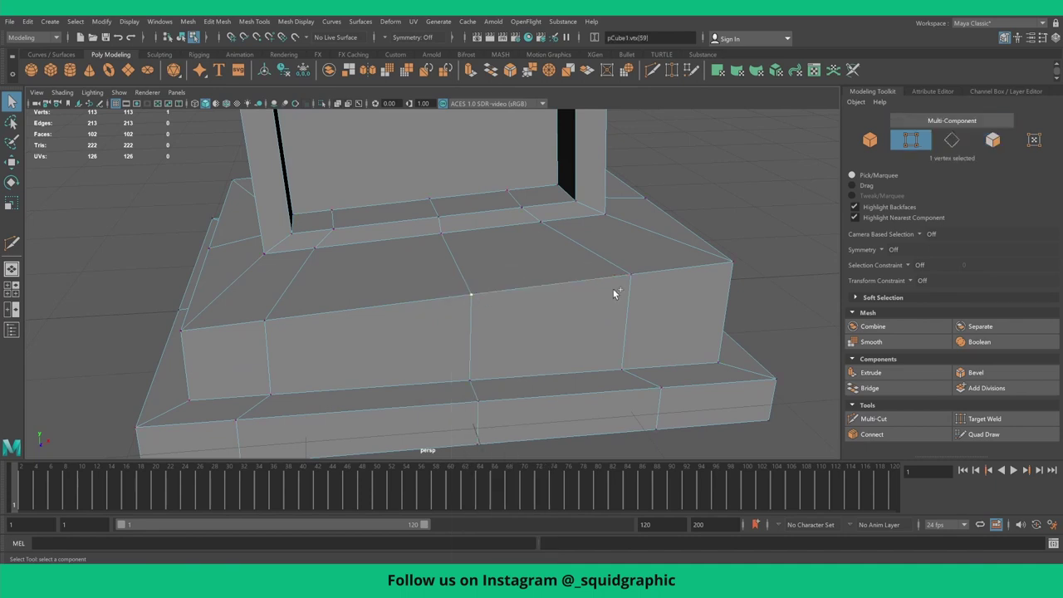
{"action": "right_click_drag", "start_coordinate": [473, 295], "coordinate": [520, 296], "text": "shift"}
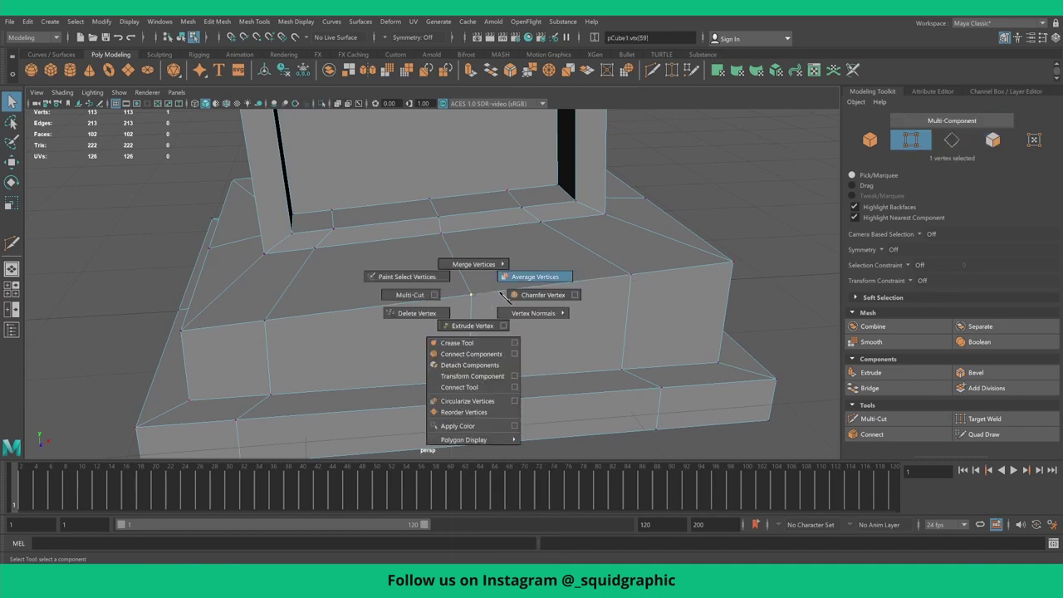
{"action": "left_click_drag", "start_coordinate": [491, 302], "coordinate": [478, 304], "text": "alt"}
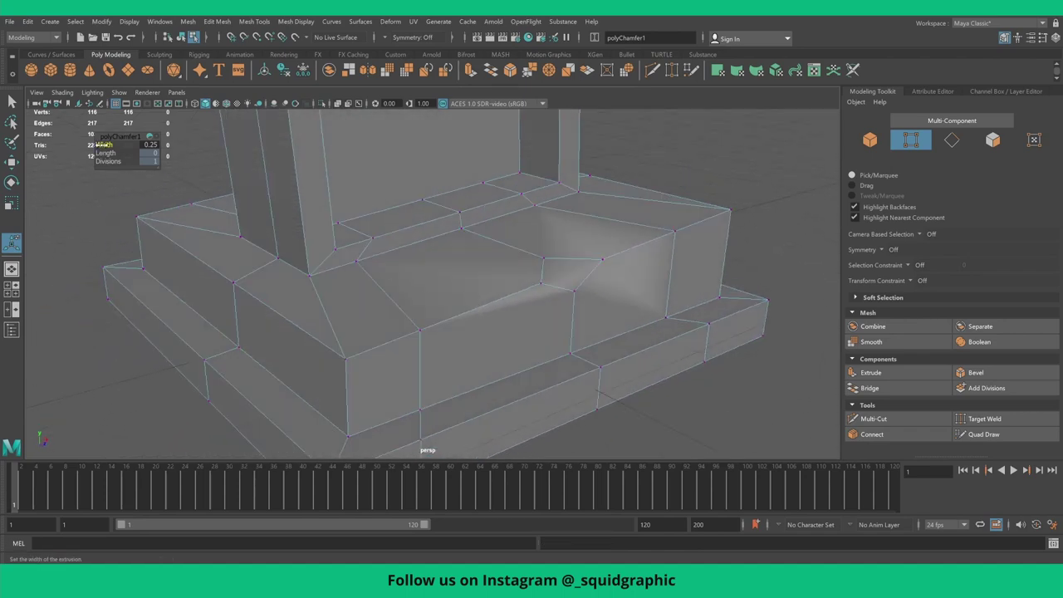
{"action": "middle_click_drag", "start_coordinate": [100, 144], "coordinate": [100, 144]}
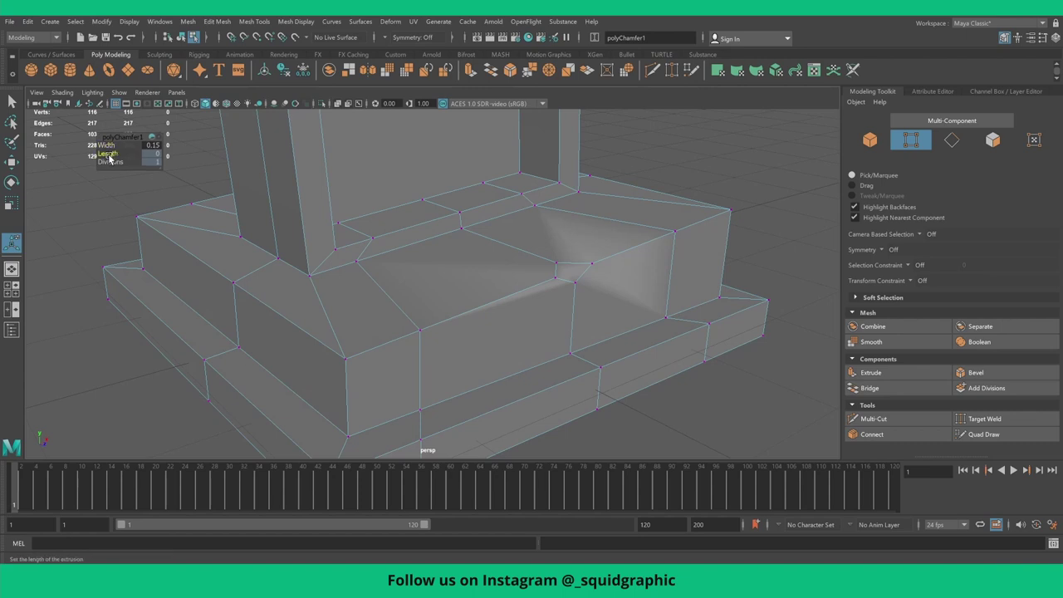
{"action": "key", "text": "t"}
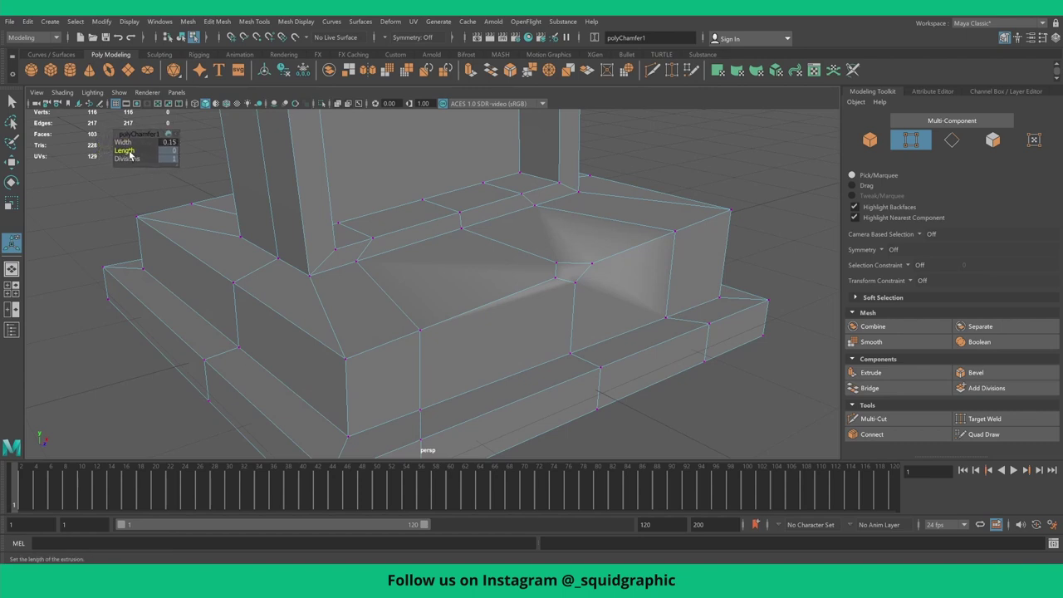
{"action": "key", "text": "t"}
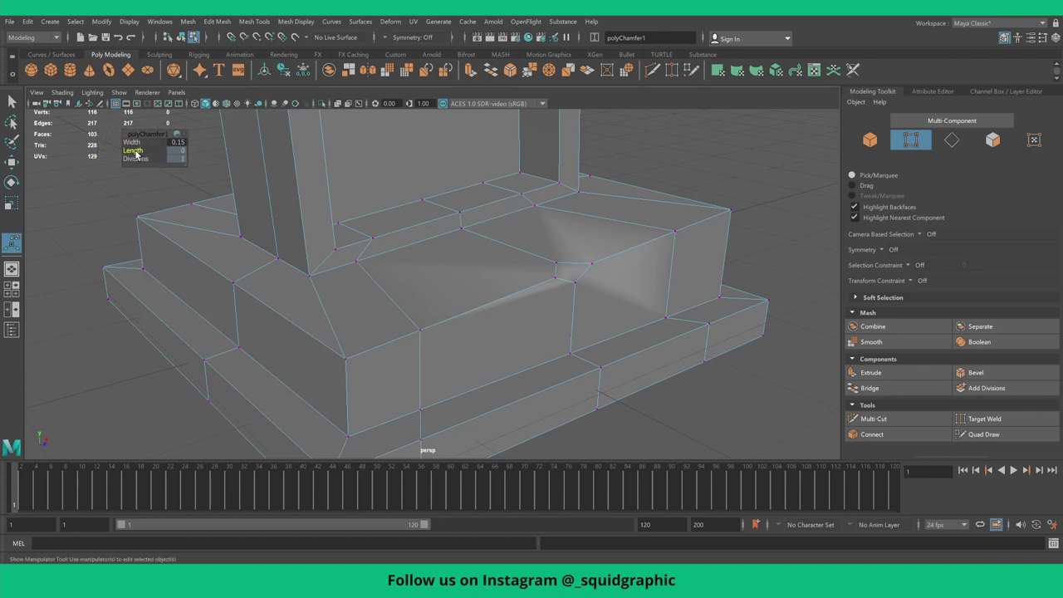
{"action": "scroll", "coordinate": [133, 142], "scroll_direction": "up", "scroll_amount": 1}
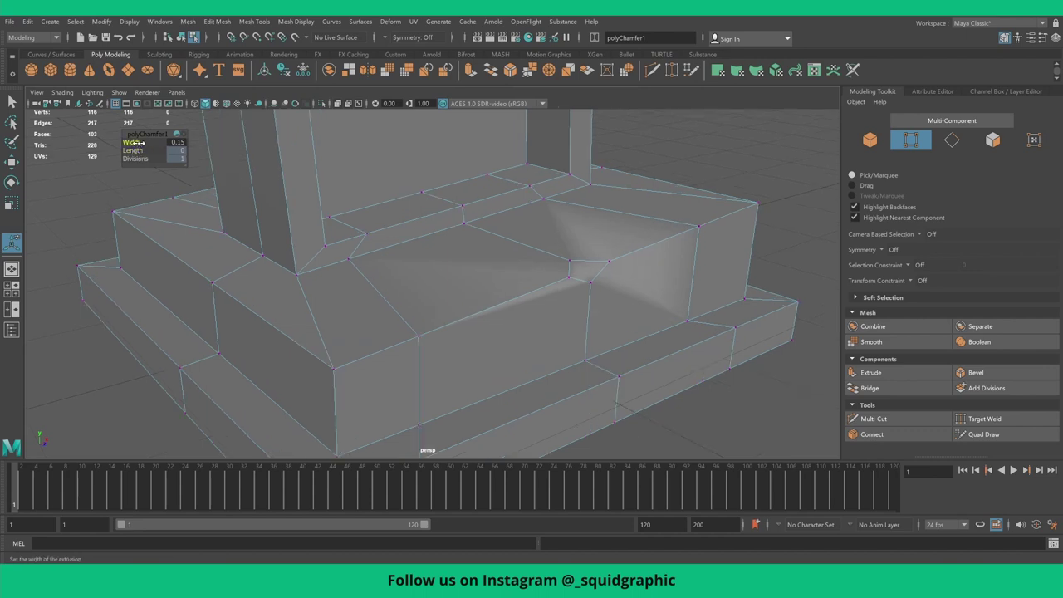
{"action": "middle_click_drag", "start_coordinate": [132, 142], "coordinate": [131, 142]}
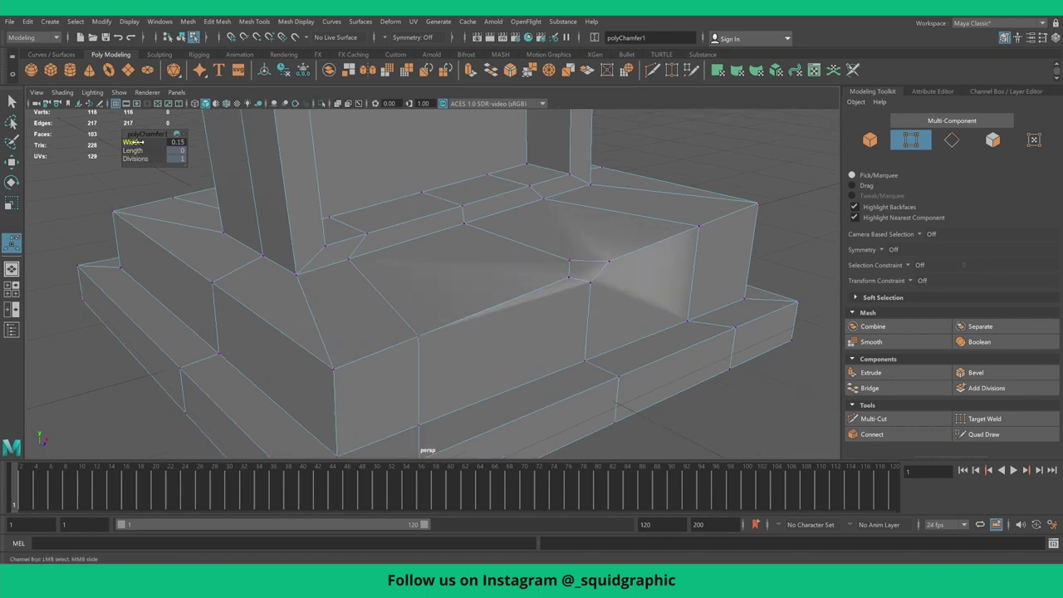
- Pull a vertex down the base front and chamfer the upper right corner vertex
{"action": "left_click", "coordinate": [590, 282]}
{"action": "key", "text": "w"}
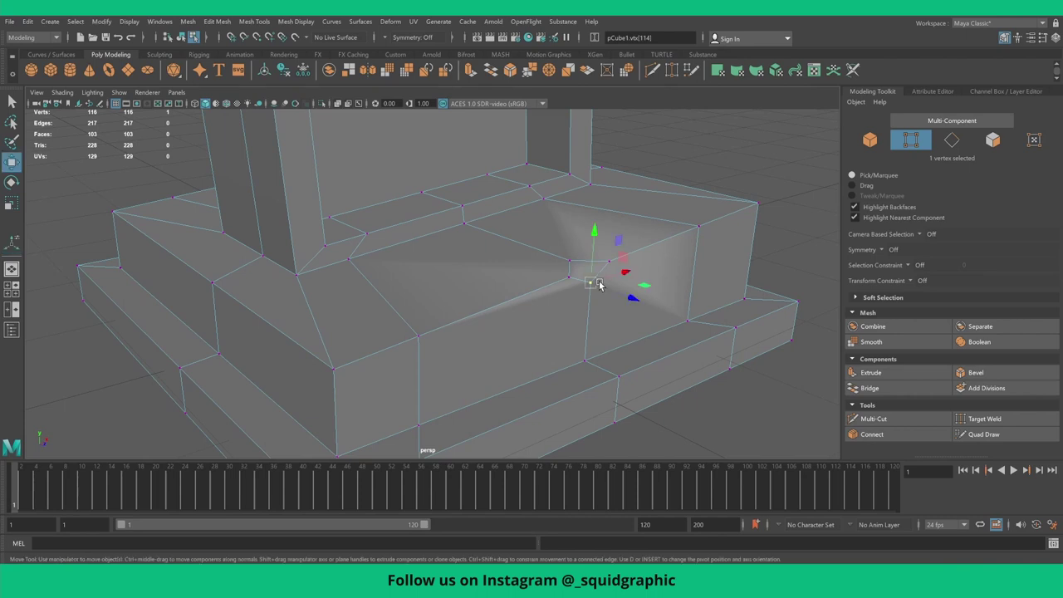
{"action": "left_click_drag", "start_coordinate": [593, 236], "coordinate": [585, 308]}
{"action": "left_click", "coordinate": [702, 226]}
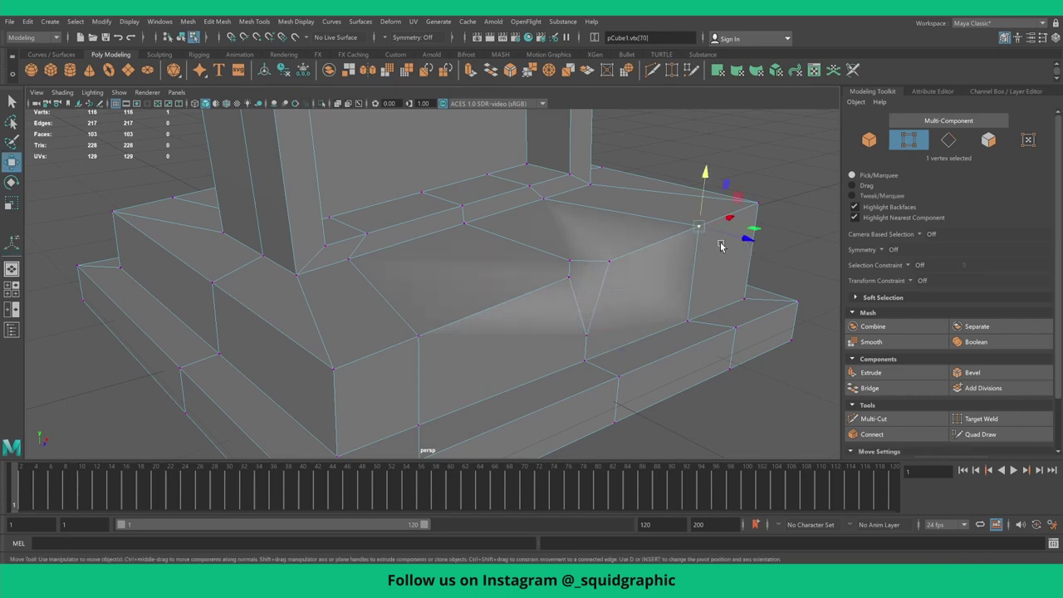
{"action": "key", "text": "ctrl+shift+v"}
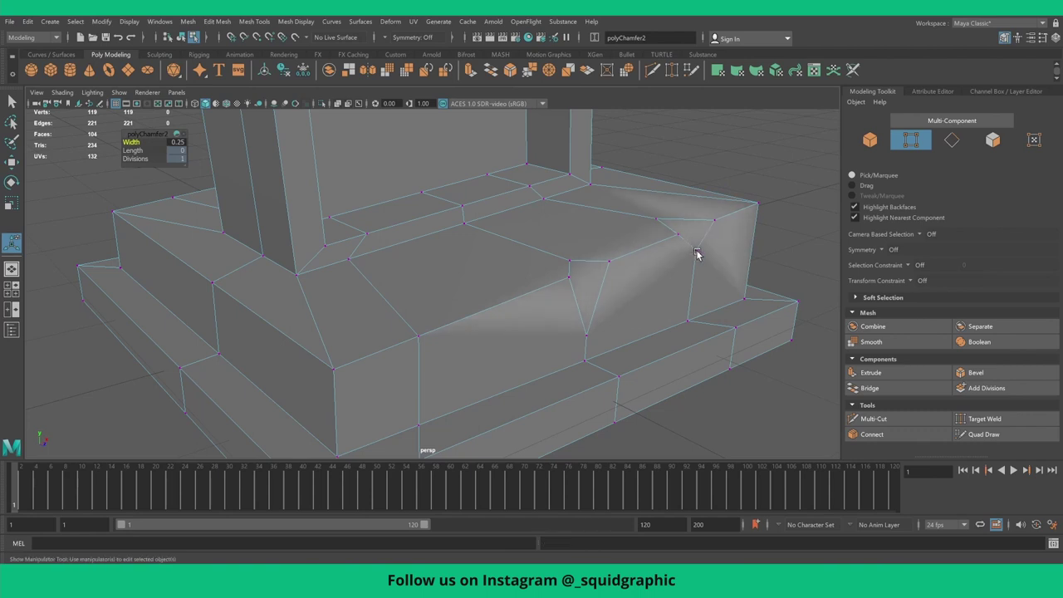
- Chamfer another base-top vertex on the left and lower the new vertex
{"action": "left_click", "coordinate": [419, 338]}
{"action": "left_click_drag", "start_coordinate": [421, 341], "coordinate": [450, 340], "text": "alt"}
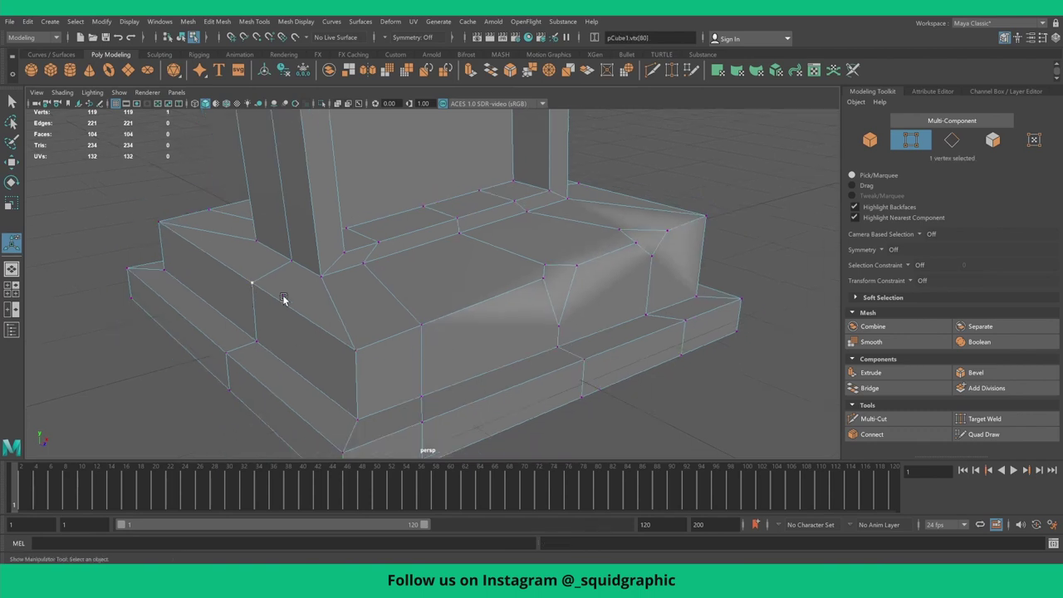
{"action": "key", "text": "ctrl+shift+v"}
{"action": "left_click_drag", "start_coordinate": [221, 297], "coordinate": [301, 278], "text": "alt"}
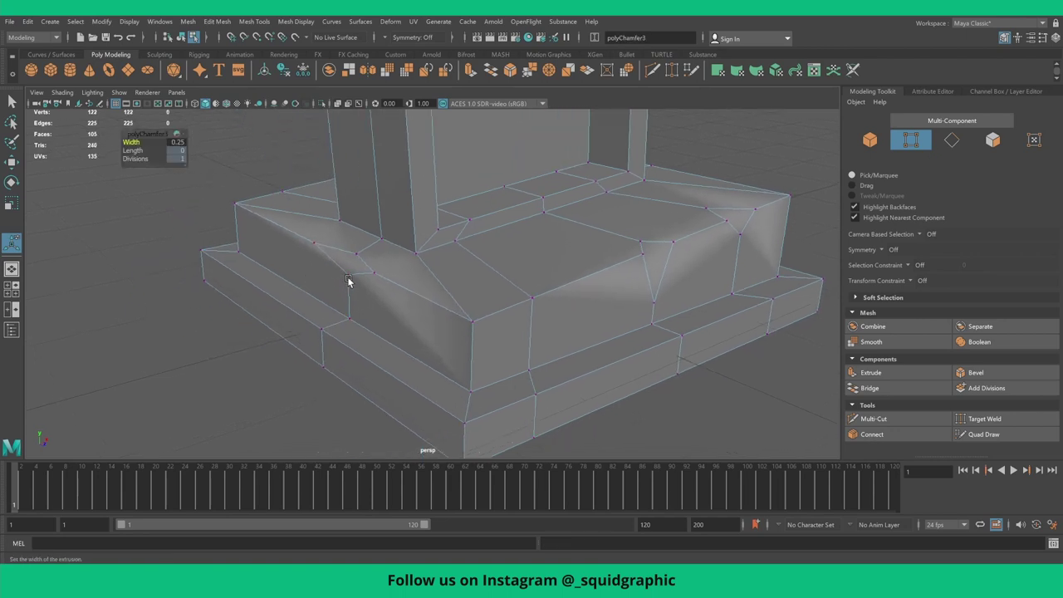
{"action": "key", "text": "w"}
{"action": "left_click_drag", "start_coordinate": [348, 243], "coordinate": [347, 267]}
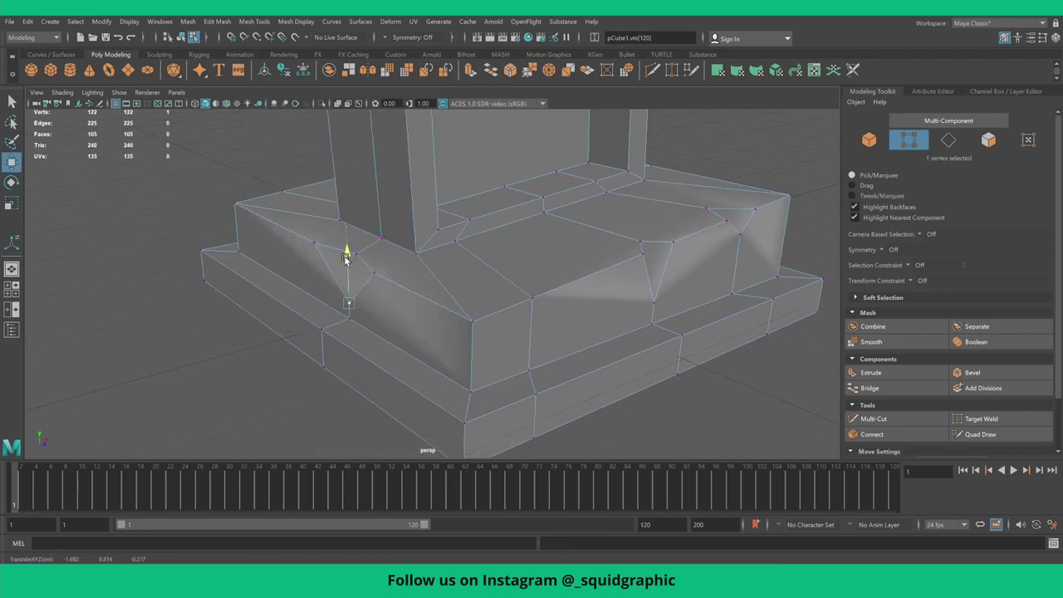
- Scale pairs of base-top vertices closer together and squeeze them inward along X
{"action": "mouse_move", "coordinate": [510, 309]}
{"action": "left_mouse_down", "text": "alt"}
{"action": "mouse_move", "coordinate": [526, 290]}
{"action": "mouse_move", "coordinate": [481, 361]}
{"action": "left_mouse_up", "text": "alt"}
{"action": "left_click", "coordinate": [490, 361]}
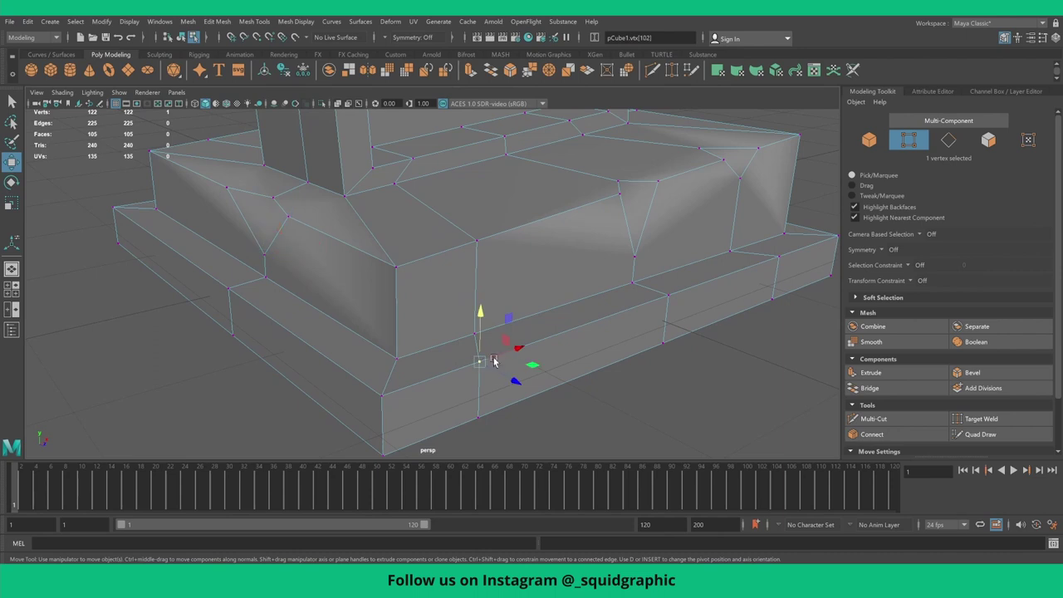
{"action": "left_click", "coordinate": [289, 217]}
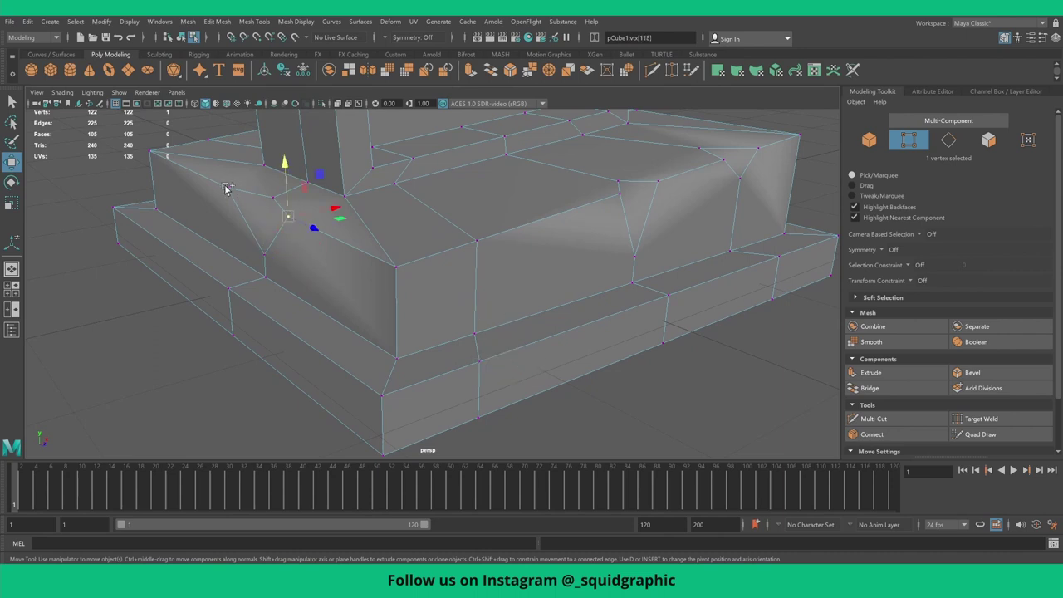
{"action": "left_click", "coordinate": [226, 188], "text": "shift"}
{"action": "key", "text": "r"}
{"action": "mouse_move", "coordinate": [283, 215]}
{"action": "left_mouse_down"}
{"action": "mouse_move", "coordinate": [258, 196]}
{"action": "mouse_move", "coordinate": [657, 183]}
{"action": "mouse_move", "coordinate": [578, 228]}
{"action": "left_mouse_up"}
{"action": "left_click", "coordinate": [515, 229]}
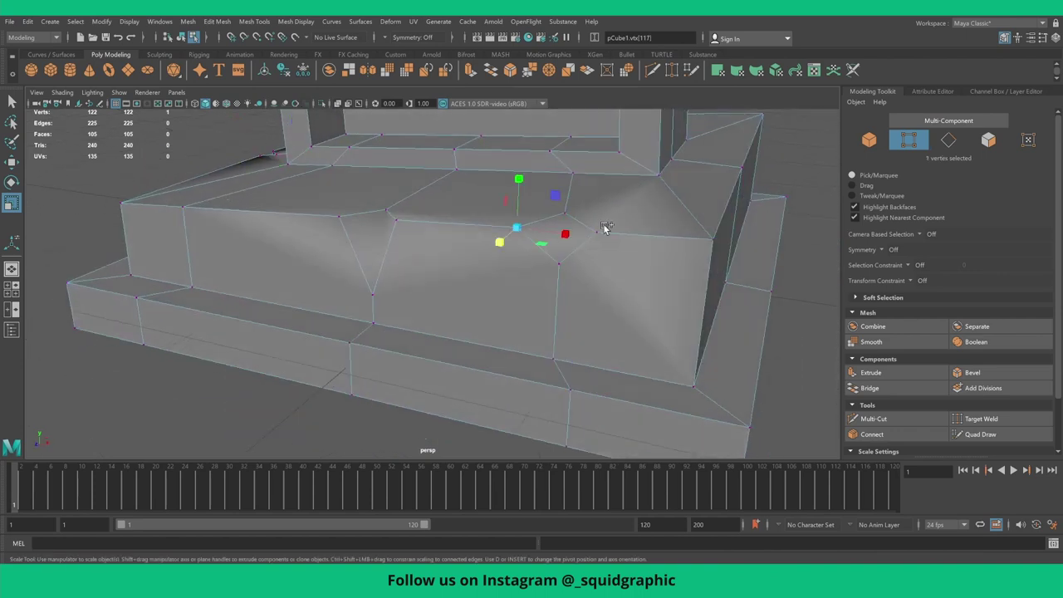
{"action": "mouse_move", "coordinate": [603, 238]}
{"action": "left_mouse_down"}
{"action": "mouse_move", "coordinate": [321, 219]}
{"action": "mouse_move", "coordinate": [343, 233]}
{"action": "left_mouse_up"}
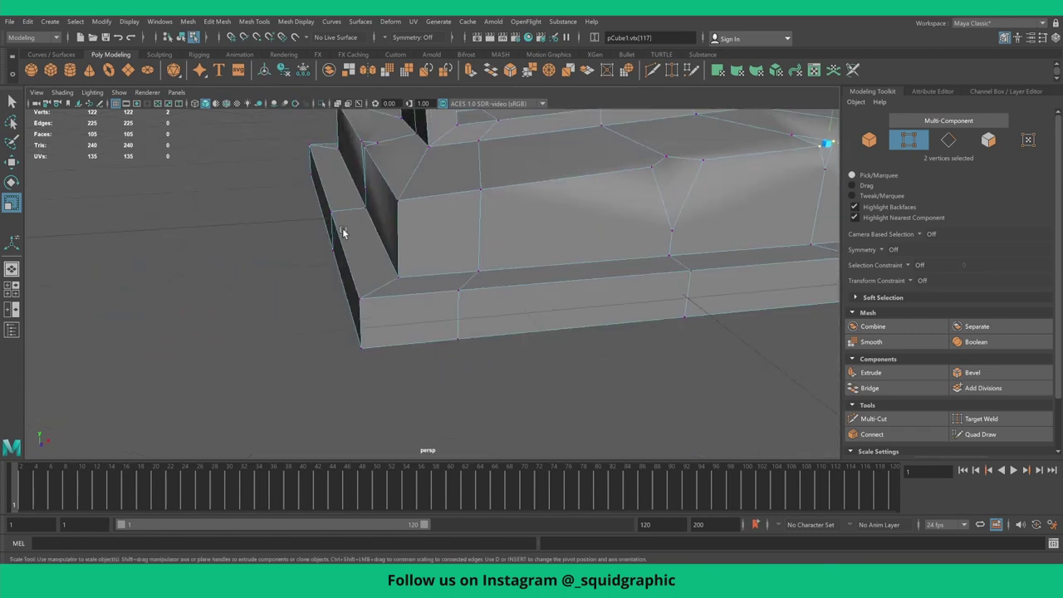
- Chamfer a vertex on the lower step and scale its two new vertices together
{"action": "left_click", "coordinate": [458, 294]}
{"action": "right_click_drag", "start_coordinate": [510, 340], "coordinate": [503, 325], "text": "shift"}
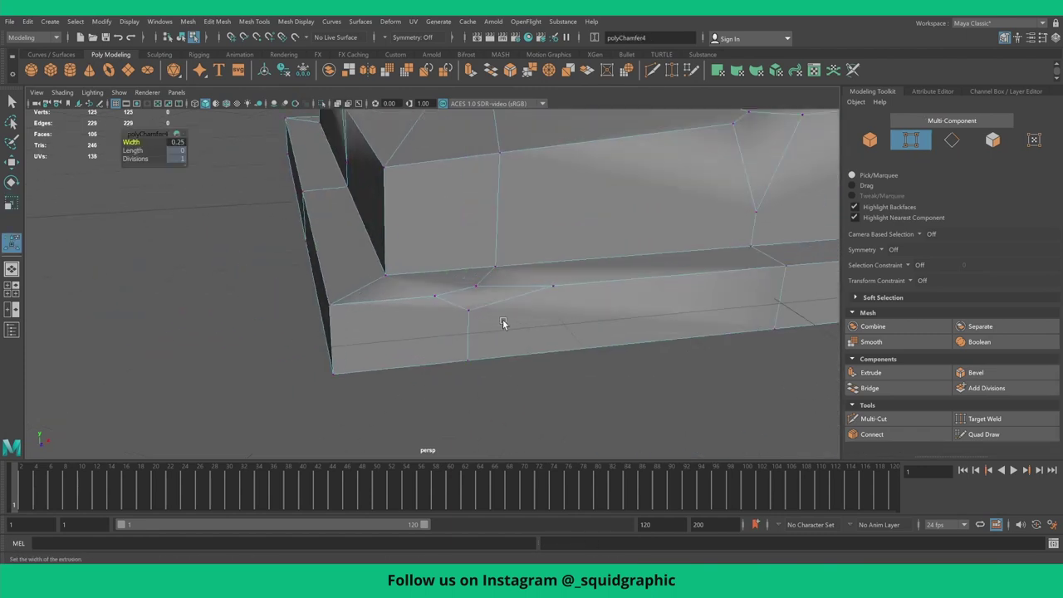
{"action": "left_click_drag", "start_coordinate": [503, 325], "coordinate": [581, 291], "text": "alt"}
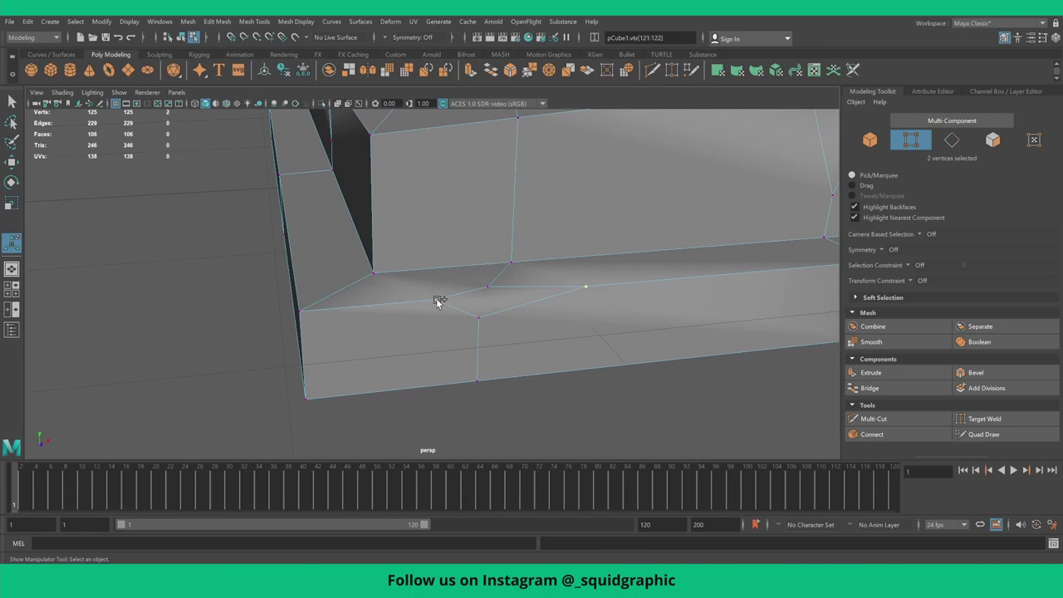
{"action": "key", "text": "r"}
{"action": "mouse_move", "coordinate": [556, 291]}
{"action": "left_mouse_down"}
{"action": "mouse_move", "coordinate": [518, 294]}
{"action": "mouse_move", "coordinate": [553, 287]}
{"action": "left_mouse_up"}
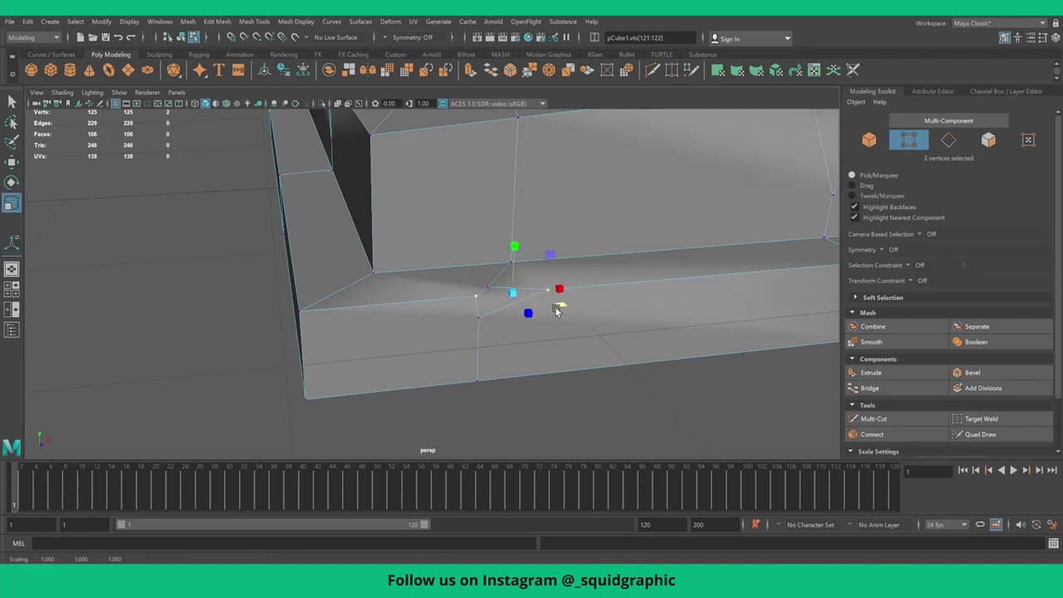
- Slide a chamfer vertex left along its edge, then select a vertex on the base top
{"action": "left_click", "coordinate": [478, 314]}
{"action": "left_click", "coordinate": [548, 289]}
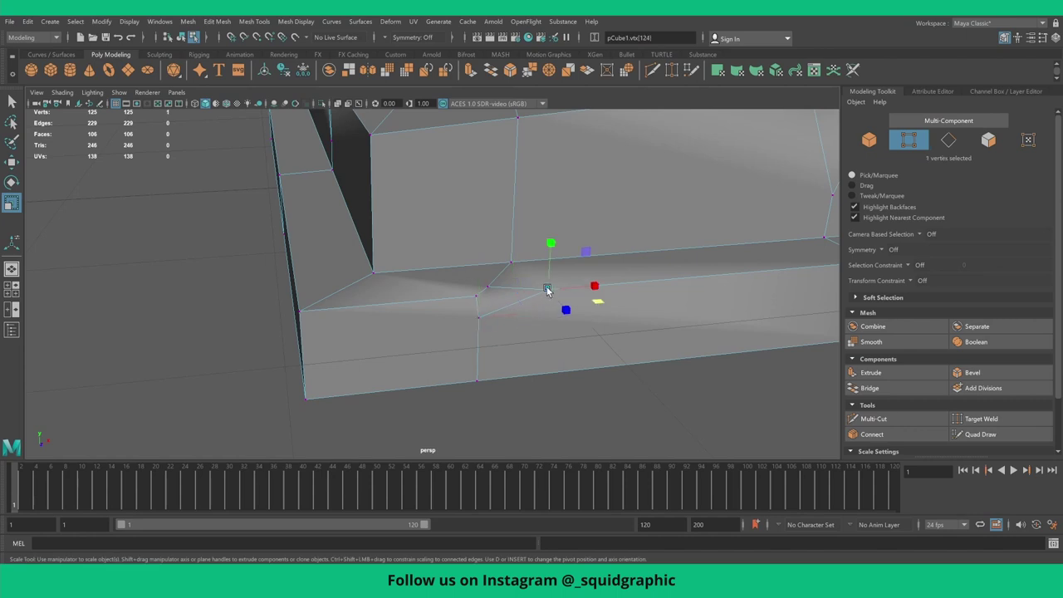
{"action": "key", "text": "w"}
{"action": "mouse_move", "coordinate": [595, 286]}
{"action": "left_mouse_down"}
{"action": "mouse_move", "coordinate": [440, 347]}
{"action": "mouse_move", "coordinate": [415, 344]}
{"action": "mouse_move", "coordinate": [487, 316]}
{"action": "mouse_move", "coordinate": [494, 276]}
{"action": "left_mouse_up"}
{"action": "scroll", "coordinate": [561, 293], "scroll_direction": "down", "scroll_amount": 3}
{"action": "scroll", "coordinate": [573, 302], "scroll_direction": "down", "scroll_amount": 3}
{"action": "scroll", "coordinate": [557, 304], "scroll_direction": "down", "scroll_amount": 2}
{"action": "left_click", "coordinate": [494, 276]}
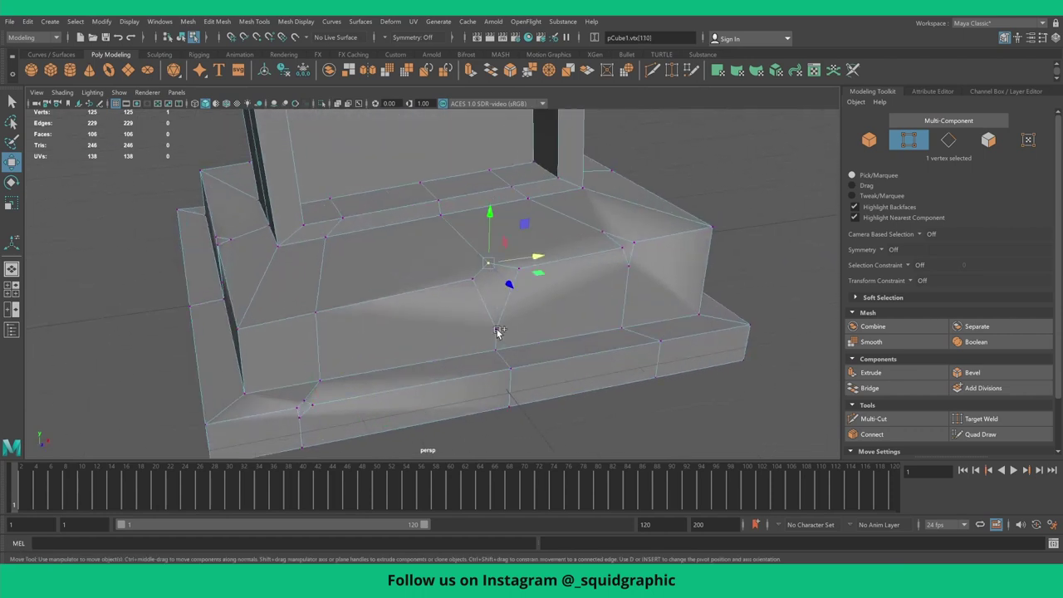
- Connect two vertices on the base front with a new edge via Connect Components
{"action": "left_click", "coordinate": [496, 330], "text": "shift"}
{"action": "left_click", "coordinate": [12, 101]}
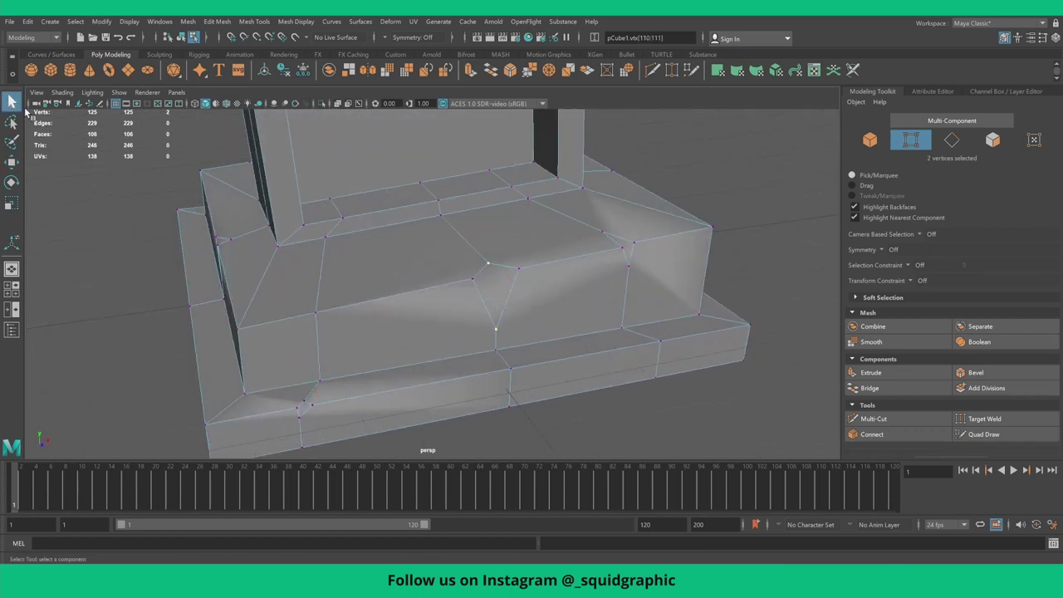
{"action": "right_click", "coordinate": [497, 332], "text": "shift"}
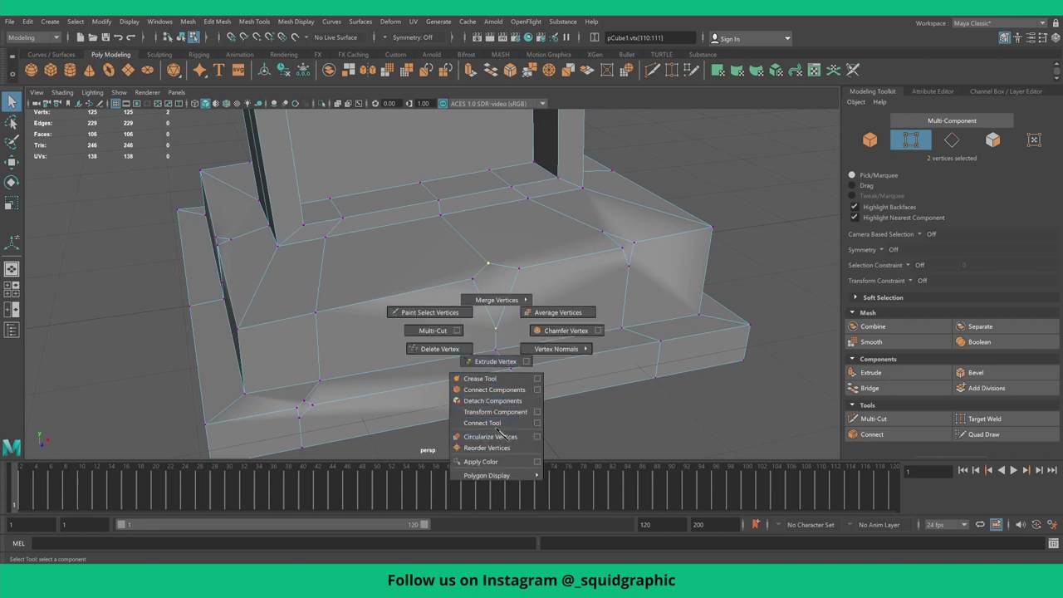
{"action": "left_click", "coordinate": [494, 390]}
{"action": "left_click_drag", "start_coordinate": [503, 385], "coordinate": [657, 269], "text": "alt"}
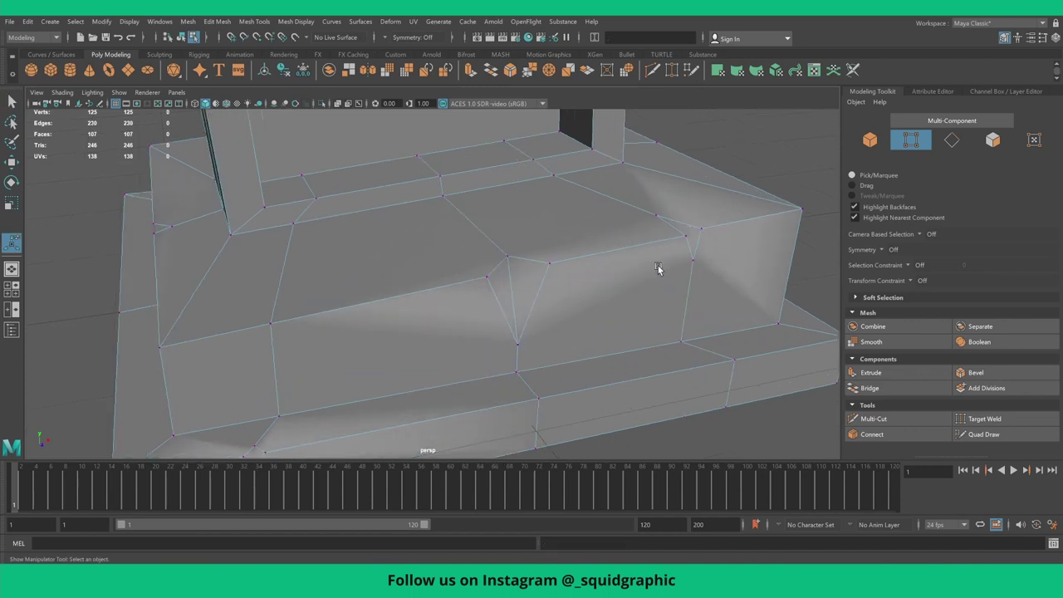
- Join a second vertex pair near the right chamfer with a new edge, then return to Object Mode
{"action": "left_click", "coordinate": [657, 216]}
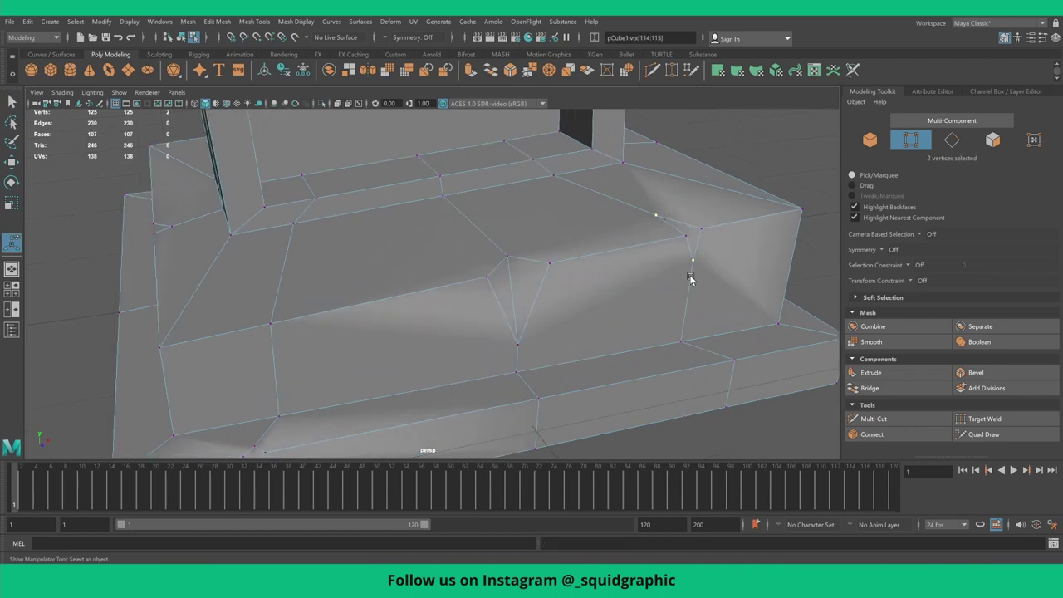
{"action": "middle_click_drag", "start_coordinate": [689, 279], "coordinate": [402, 318], "text": "alt"}
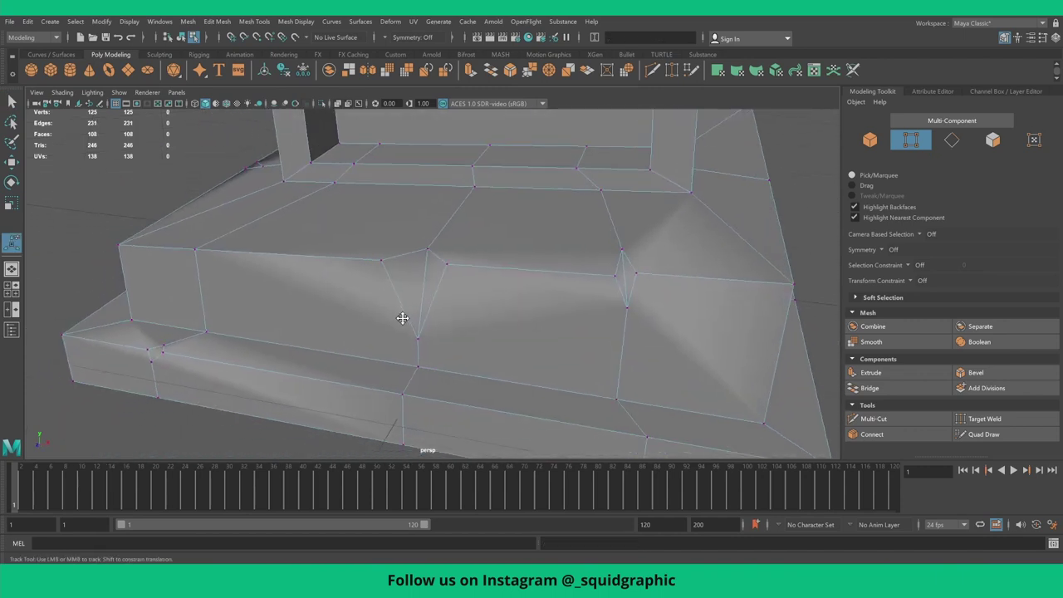
{"action": "mouse_move", "coordinate": [402, 318]}
{"action": "left_mouse_down", "text": "alt"}
{"action": "mouse_move", "coordinate": [356, 316]}
{"action": "mouse_move", "coordinate": [570, 360]}
{"action": "left_mouse_up", "text": "alt"}
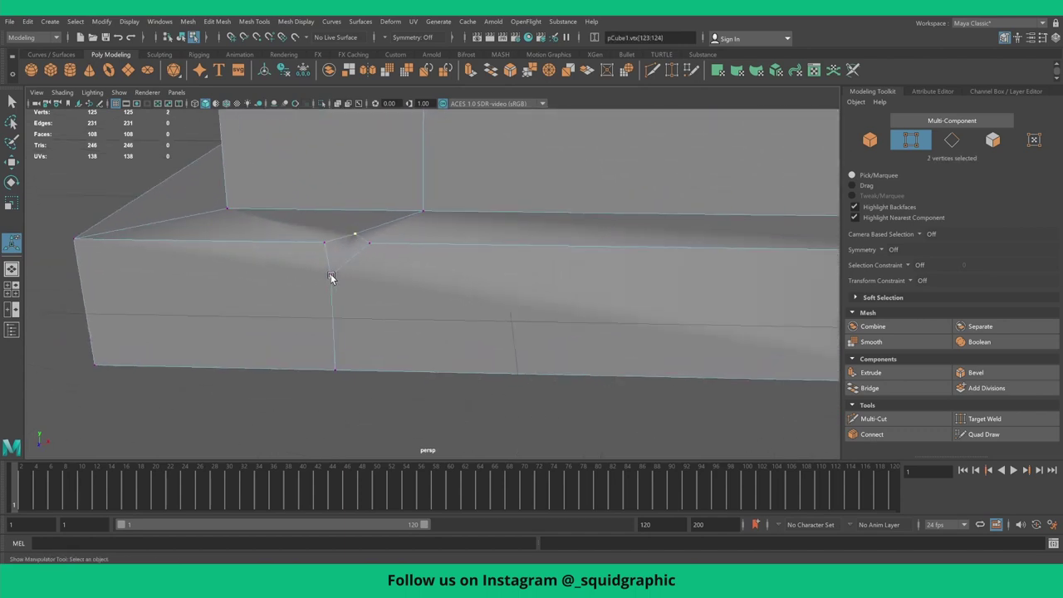
{"action": "mouse_move", "coordinate": [331, 277]}
{"action": "left_mouse_down", "text": "alt"}
{"action": "mouse_move", "coordinate": [435, 303]}
{"action": "mouse_move", "coordinate": [354, 215]}
{"action": "left_mouse_up", "text": "alt"}
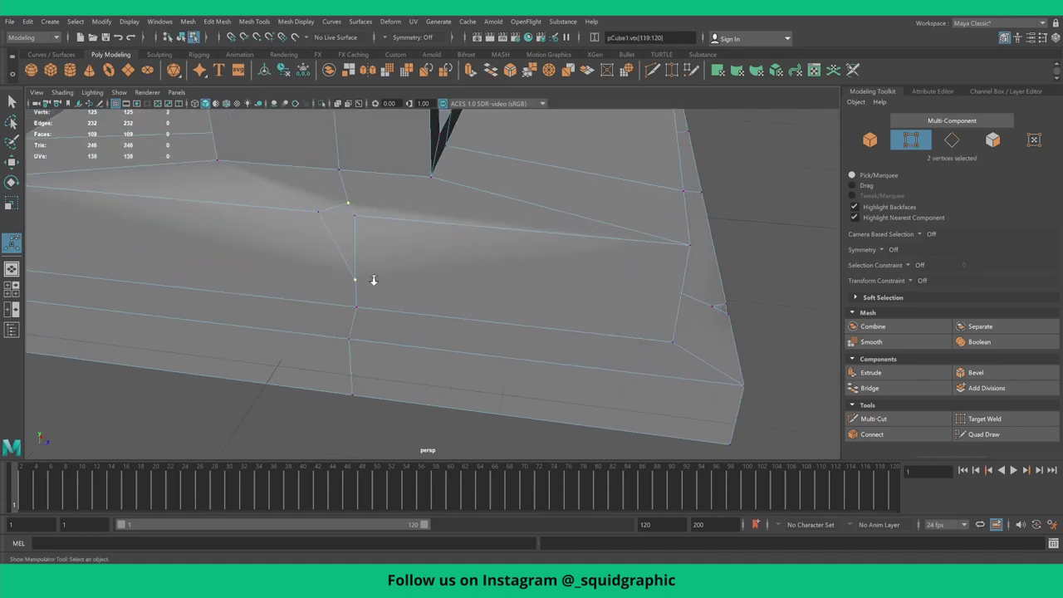
{"action": "mouse_move", "coordinate": [373, 279]}
{"action": "left_mouse_down", "text": "alt"}
{"action": "mouse_move", "coordinate": [357, 284]}
{"action": "mouse_move", "coordinate": [387, 277]}
{"action": "left_mouse_up", "text": "alt"}
{"action": "right_click_drag", "start_coordinate": [387, 277], "coordinate": [385, 277], "text": "shift"}
{"action": "mouse_move", "coordinate": [384, 278]}
{"action": "left_mouse_down", "text": "alt"}
{"action": "mouse_move", "coordinate": [506, 313]}
{"action": "mouse_move", "coordinate": [484, 332]}
{"action": "mouse_move", "coordinate": [462, 330]}
{"action": "left_mouse_up", "text": "alt"}
{"action": "scroll", "coordinate": [384, 278], "scroll_direction": "down", "scroll_amount": 3}
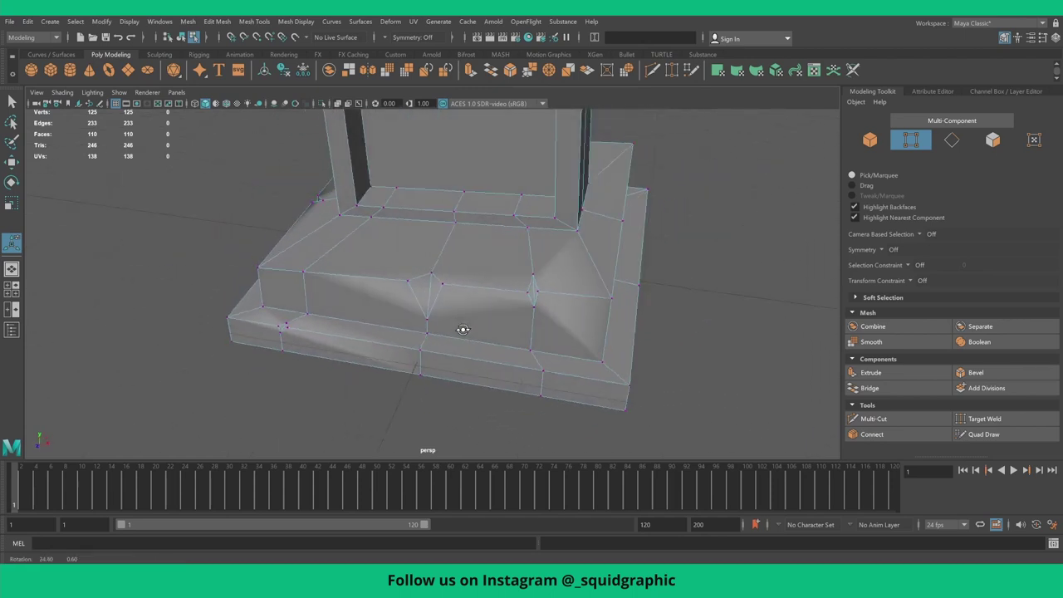
{"action": "right_click", "coordinate": [481, 271]}
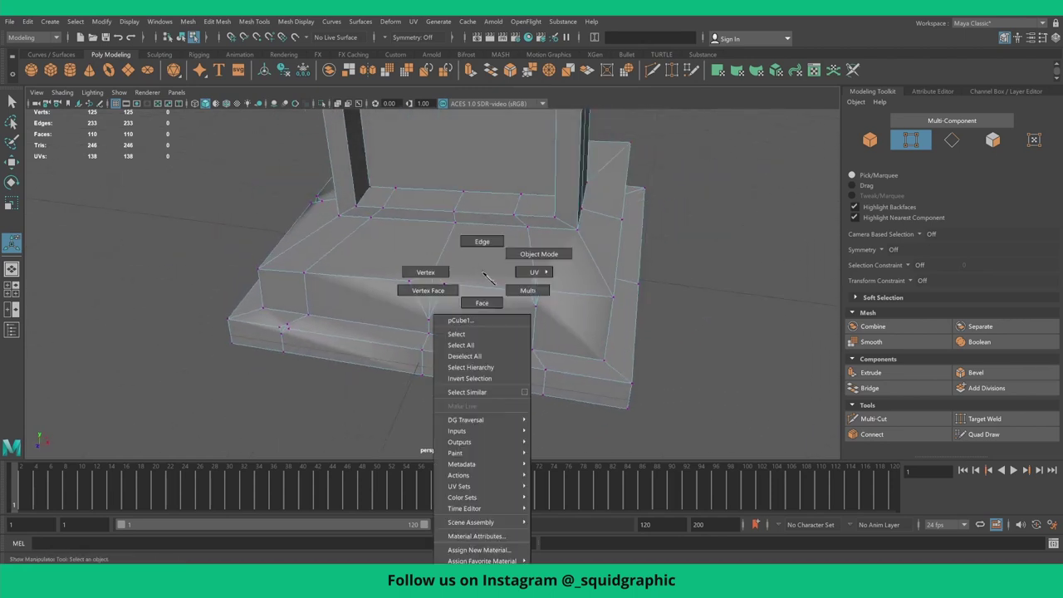
- Apply Mesh Display > Harden Edge to pCube1 and inspect the faceted shading
{"action": "left_click", "coordinate": [524, 255]}
{"action": "mouse_move", "coordinate": [524, 255]}
{"action": "left_mouse_down", "text": "alt"}
{"action": "mouse_move", "coordinate": [706, 347]}
{"action": "mouse_move", "coordinate": [564, 326]}
{"action": "left_mouse_up", "text": "alt"}
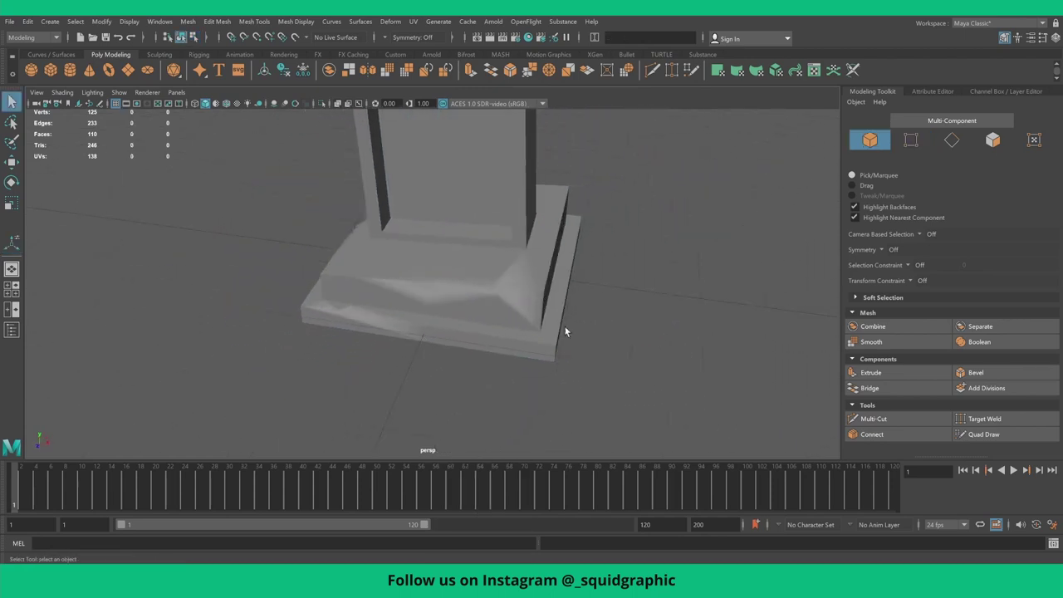
{"action": "left_click", "coordinate": [295, 23]}
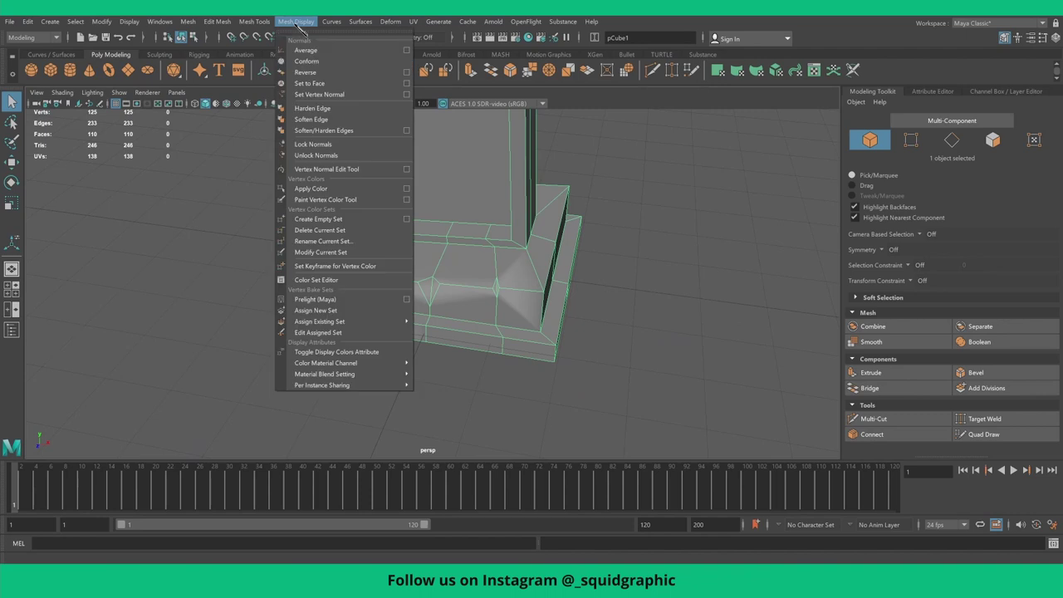
{"action": "left_click", "coordinate": [324, 113]}
{"action": "left_click", "coordinate": [648, 314]}
{"action": "mouse_move", "coordinate": [648, 314]}
{"action": "left_mouse_down", "text": "alt"}
{"action": "mouse_move", "coordinate": [527, 280]}
{"action": "mouse_move", "coordinate": [492, 334]}
{"action": "mouse_move", "coordinate": [498, 318]}
{"action": "mouse_move", "coordinate": [465, 327]}
{"action": "mouse_move", "coordinate": [495, 327]}
{"action": "left_mouse_up", "text": "alt"}
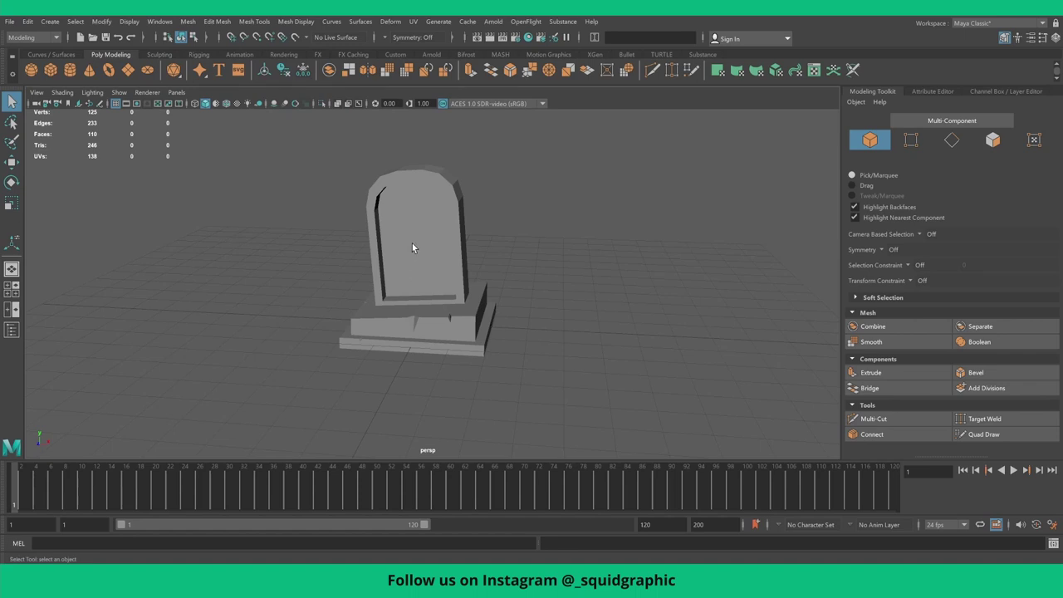
{"action": "scroll", "coordinate": [413, 240], "scroll_direction": "up", "scroll_amount": 3}
{"action": "scroll", "coordinate": [391, 214], "scroll_direction": "up", "scroll_amount": 3}
- Reselect the tombstone mesh and activate the Multi-Cut tool
{"action": "left_click", "coordinate": [355, 244]}
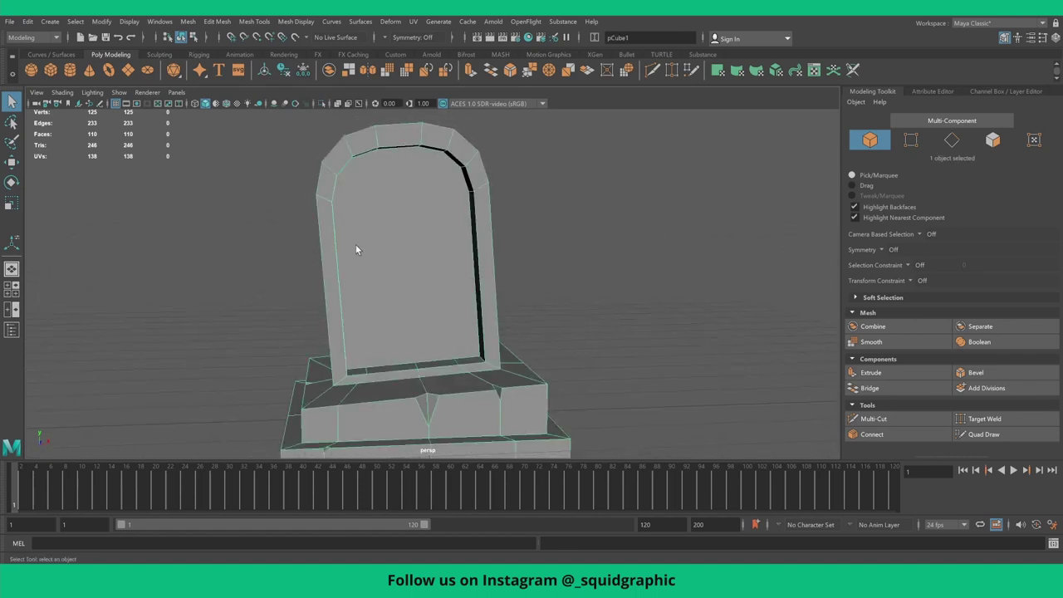
{"action": "scroll", "coordinate": [355, 249], "scroll_direction": "up", "scroll_amount": 3}
{"action": "left_click", "coordinate": [873, 419]}
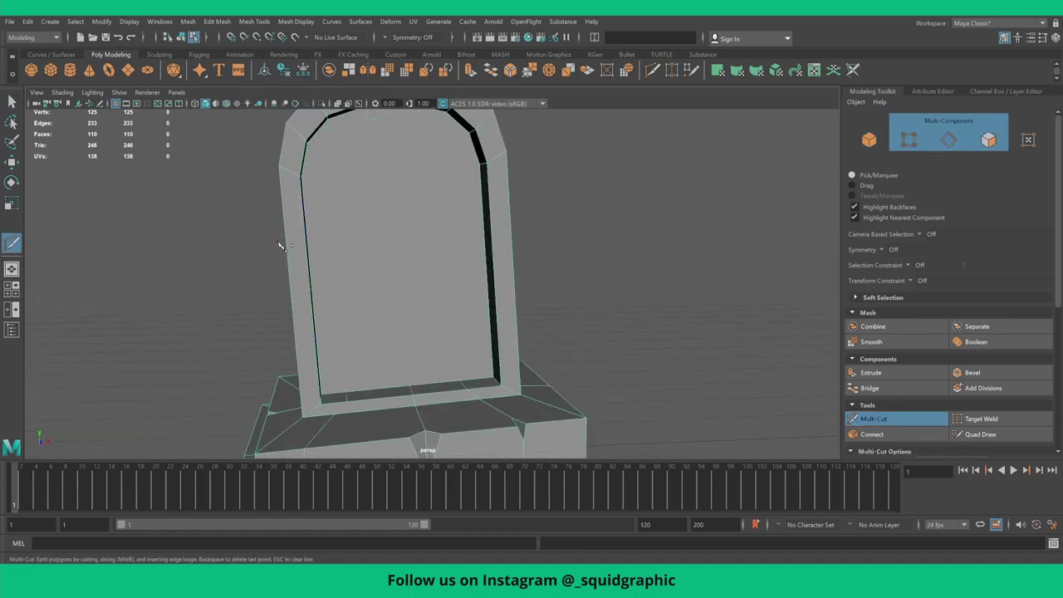
- Chamfer a vertex on the upright slab's side edge into a small diamond
{"action": "mouse_move", "coordinate": [277, 255]}
{"action": "left_mouse_down", "text": "alt"}
{"action": "mouse_move", "coordinate": [266, 255]}
{"action": "mouse_move", "coordinate": [349, 288]}
{"action": "mouse_move", "coordinate": [318, 274]}
{"action": "left_mouse_up", "text": "alt"}
{"action": "key", "text": "q"}
{"action": "scroll", "coordinate": [314, 228], "scroll_direction": "up", "scroll_amount": 3}
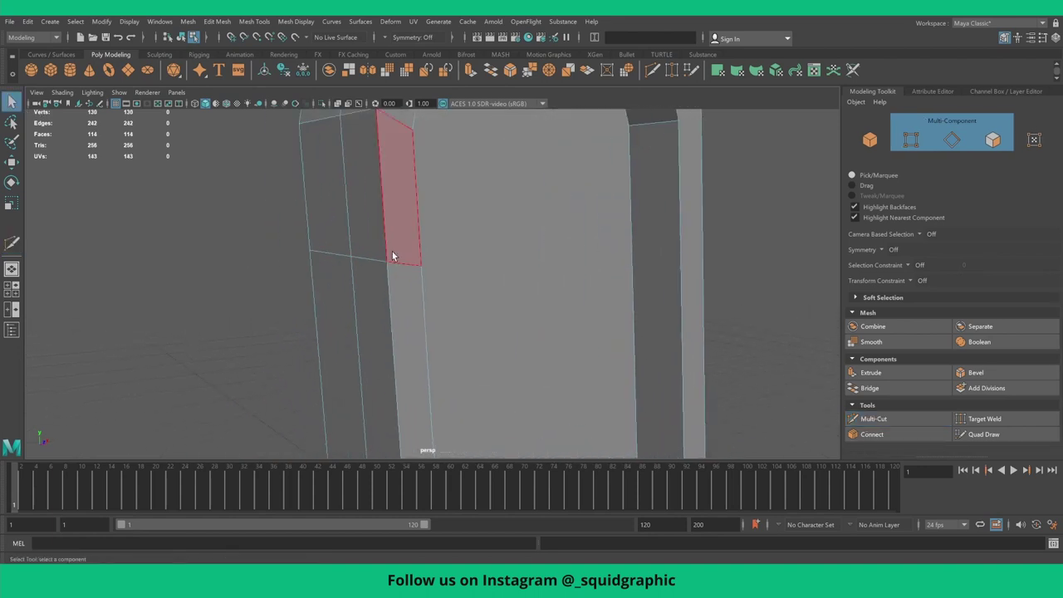
{"action": "right_click_drag", "start_coordinate": [391, 256], "coordinate": [393, 273]}
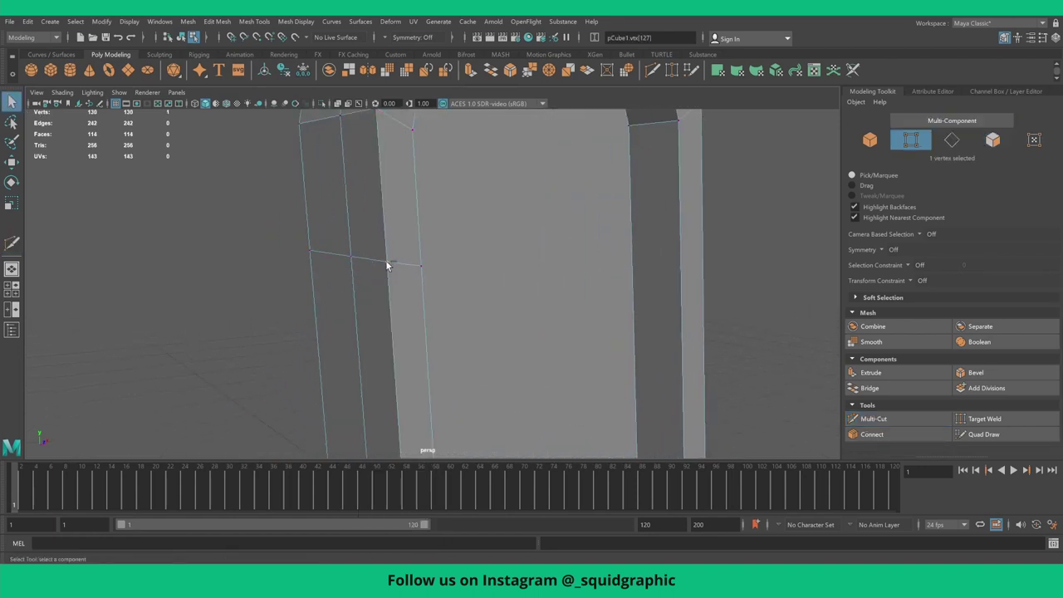
{"action": "right_click", "coordinate": [387, 266], "text": "shift"}
{"action": "left_click", "coordinate": [429, 262]}
{"action": "scroll", "coordinate": [382, 264], "scroll_direction": "up", "scroll_amount": 1}
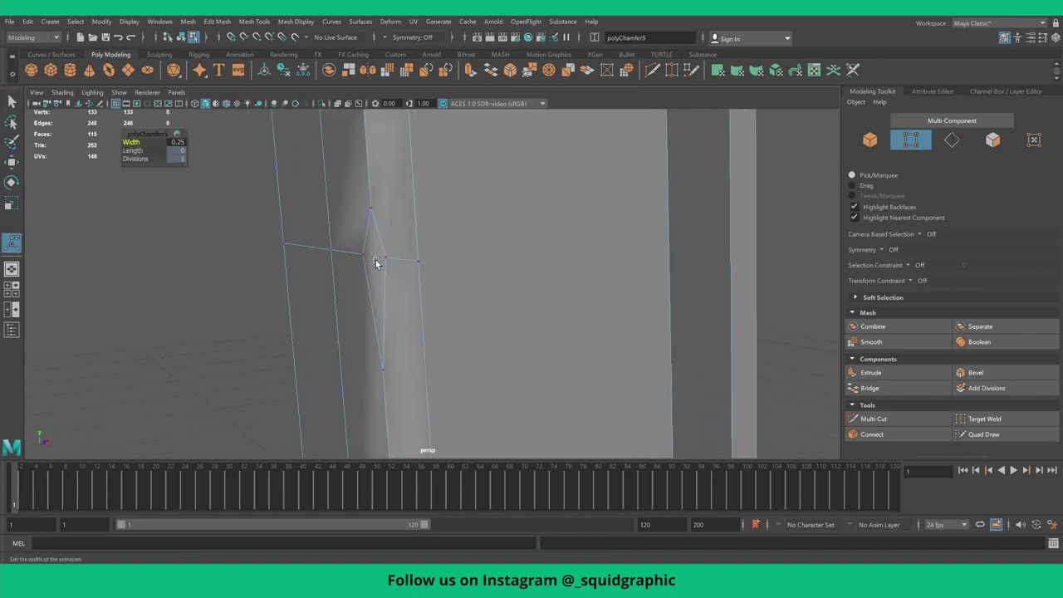
- Scale two chamfer vertices closer together and push another upward to shape the notch
{"action": "left_click", "coordinate": [386, 259]}
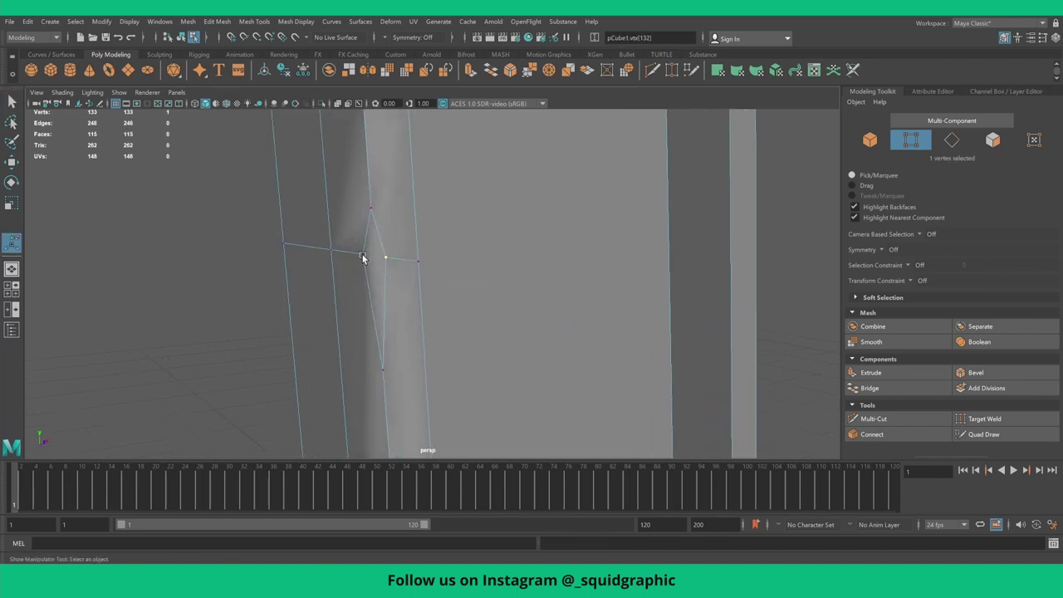
{"action": "left_click", "coordinate": [382, 369]}
{"action": "key", "text": "r"}
{"action": "left_click_drag", "start_coordinate": [378, 246], "coordinate": [375, 247]}
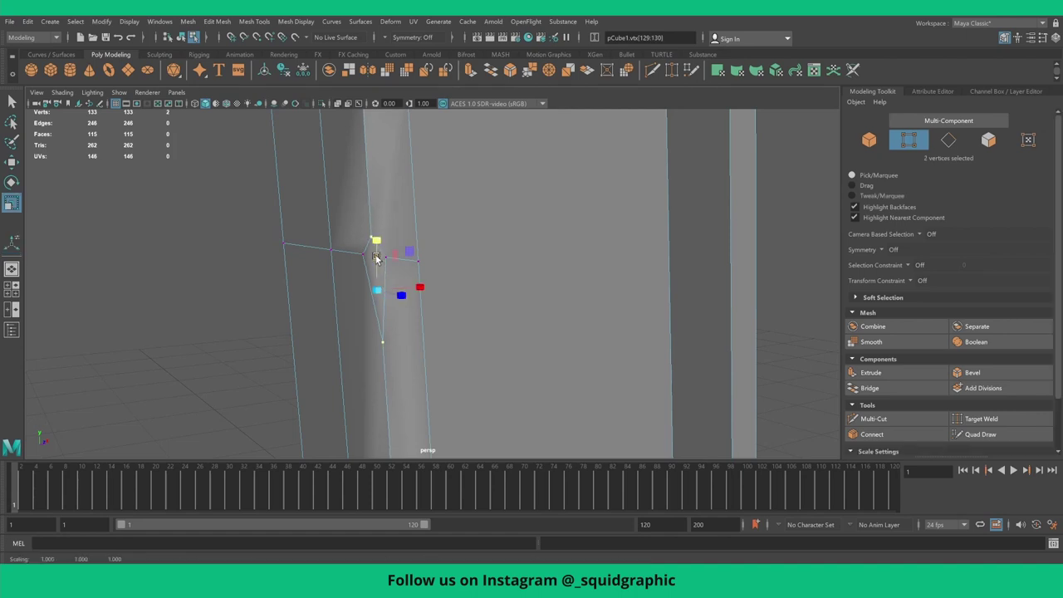
{"action": "left_click", "coordinate": [385, 342]}
{"action": "key", "text": "w"}
{"action": "mouse_move", "coordinate": [384, 294]}
{"action": "left_mouse_down"}
{"action": "mouse_move", "coordinate": [384, 251]}
{"action": "mouse_move", "coordinate": [439, 258]}
{"action": "left_mouse_up"}
- Connect the two inner notch vertices with a new edge
{"action": "left_click", "coordinate": [392, 263]}
{"action": "left_click", "coordinate": [363, 256], "text": "shift"}
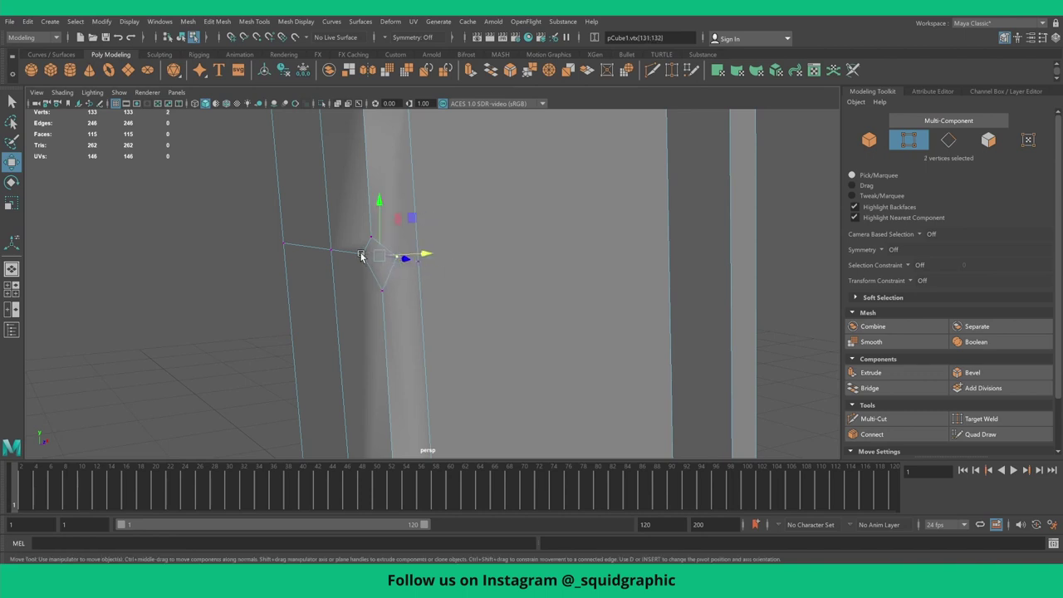
{"action": "right_click_drag", "start_coordinate": [363, 257], "coordinate": [361, 318], "text": "shift"}
{"action": "scroll", "coordinate": [360, 318], "scroll_direction": "up", "scroll_amount": 2}
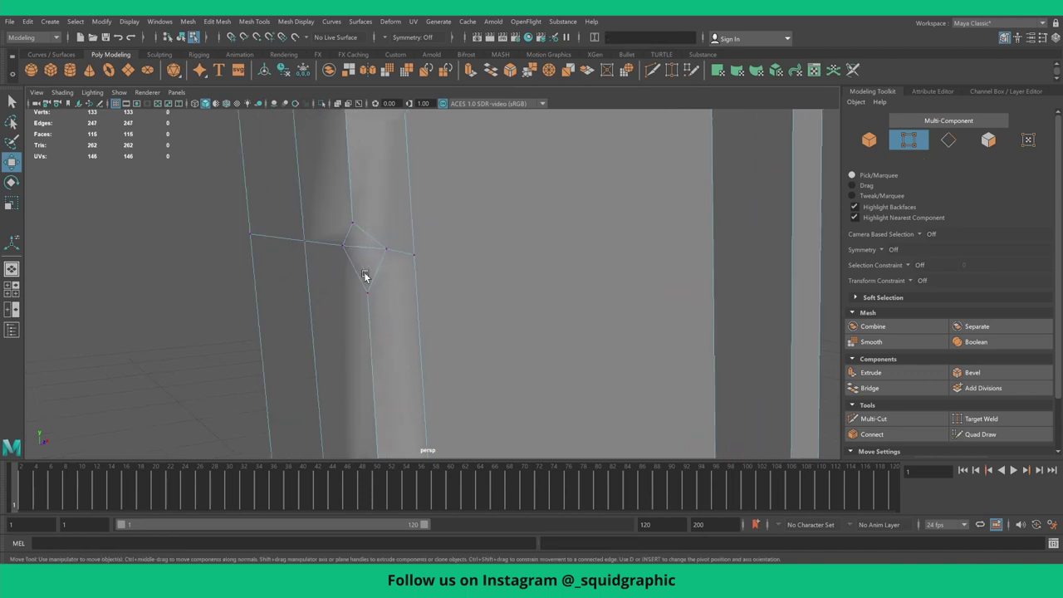
{"action": "right_click_drag", "start_coordinate": [349, 241], "coordinate": [427, 221]}
{"action": "mouse_move", "coordinate": [177, 237]}
{"action": "left_mouse_down", "text": "alt"}
{"action": "mouse_move", "coordinate": [214, 242]}
{"action": "mouse_move", "coordinate": [376, 156]}
{"action": "left_mouse_up", "text": "alt"}
{"action": "left_click", "coordinate": [254, 22]}
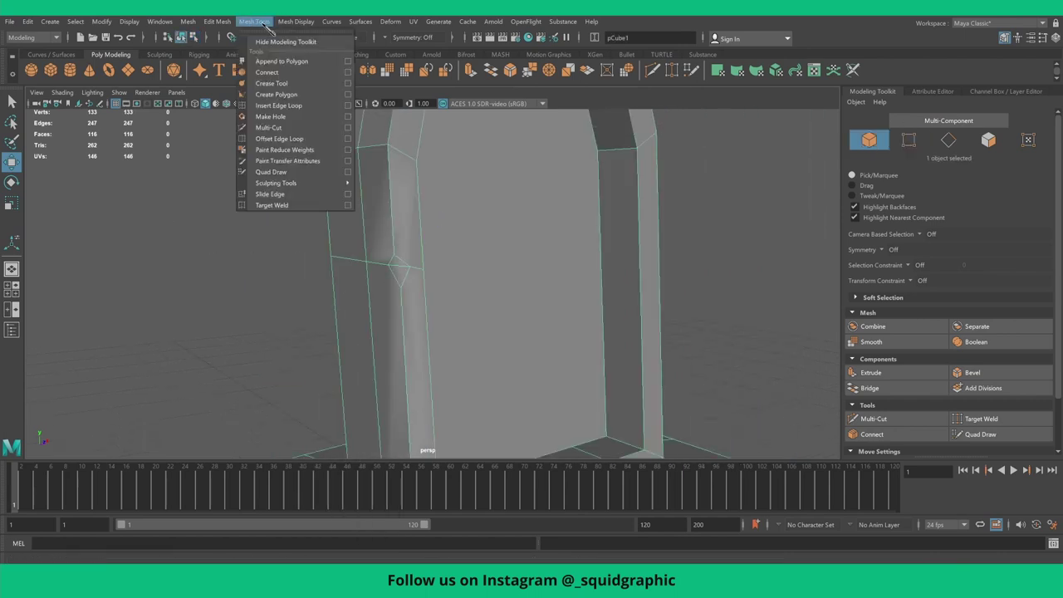
- Select the tombstone mesh and enter face mode, viewing its arched top
{"action": "left_click", "coordinate": [291, 244]}
{"action": "left_click", "coordinate": [290, 244]}
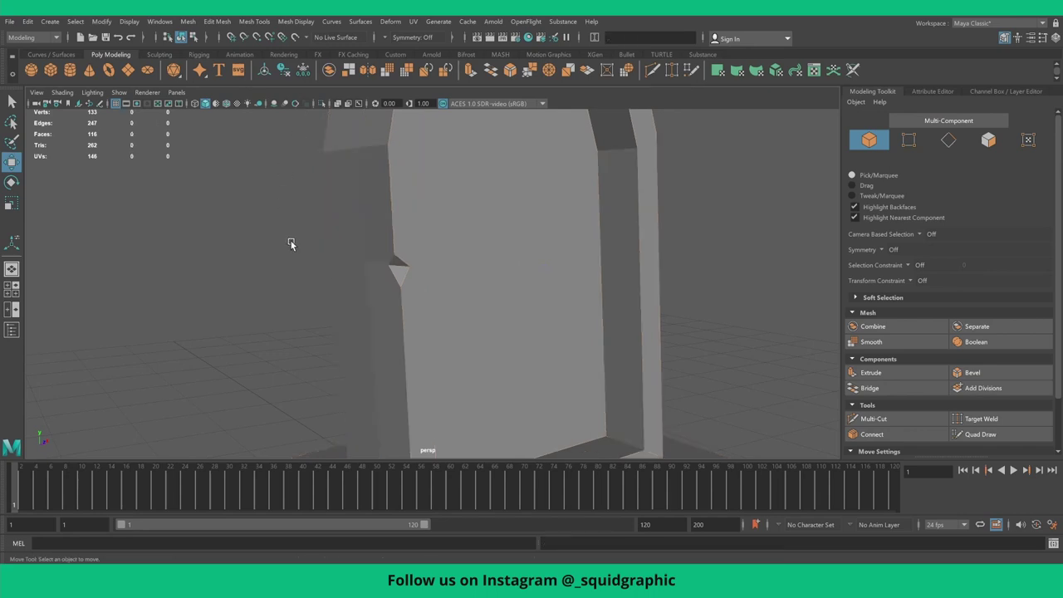
{"action": "scroll", "coordinate": [291, 243], "scroll_direction": "down", "scroll_amount": 5}
{"action": "mouse_move", "coordinate": [290, 244]}
{"action": "left_mouse_down", "text": "alt"}
{"action": "mouse_move", "coordinate": [487, 305]}
{"action": "mouse_move", "coordinate": [493, 276]}
{"action": "mouse_move", "coordinate": [445, 228]}
{"action": "left_mouse_up", "text": "alt"}
{"action": "left_click", "coordinate": [446, 227]}
{"action": "right_click_drag", "start_coordinate": [446, 226], "coordinate": [455, 272]}
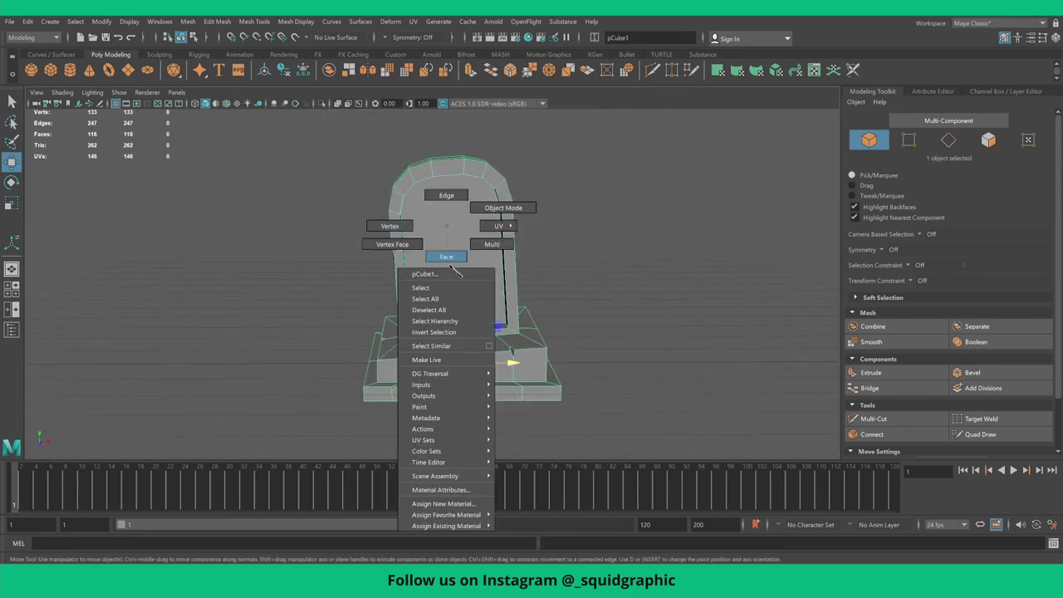
{"action": "scroll", "coordinate": [457, 240], "scroll_direction": "up", "scroll_amount": 2}
{"action": "left_click_drag", "start_coordinate": [446, 254], "coordinate": [411, 224], "text": "alt"}
- Select a top arch face, turn on soft selection, and drag the crown upward
{"action": "left_click", "coordinate": [411, 224]}
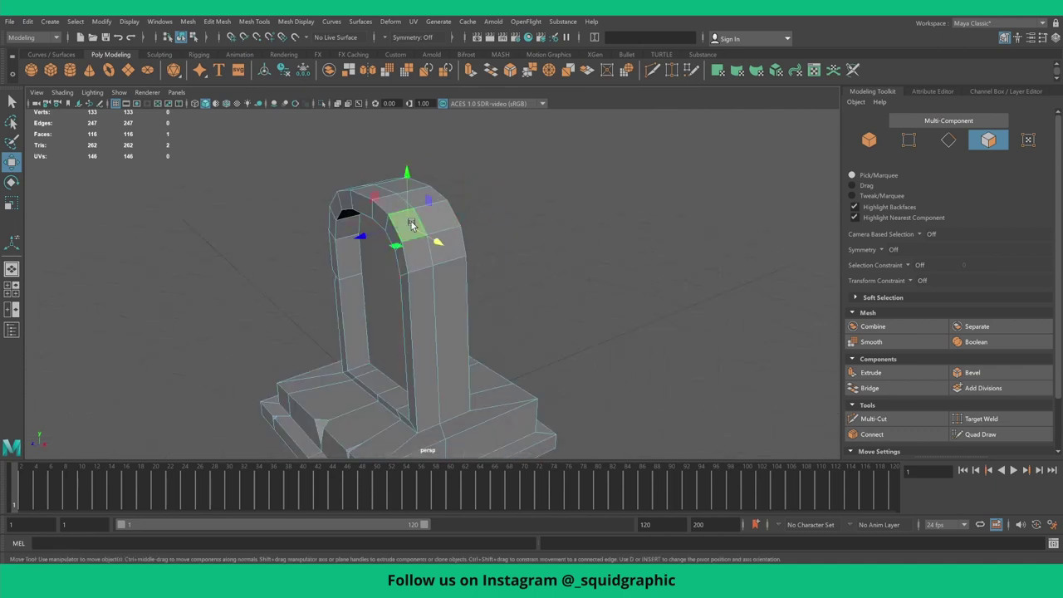
{"action": "key", "text": "b"}
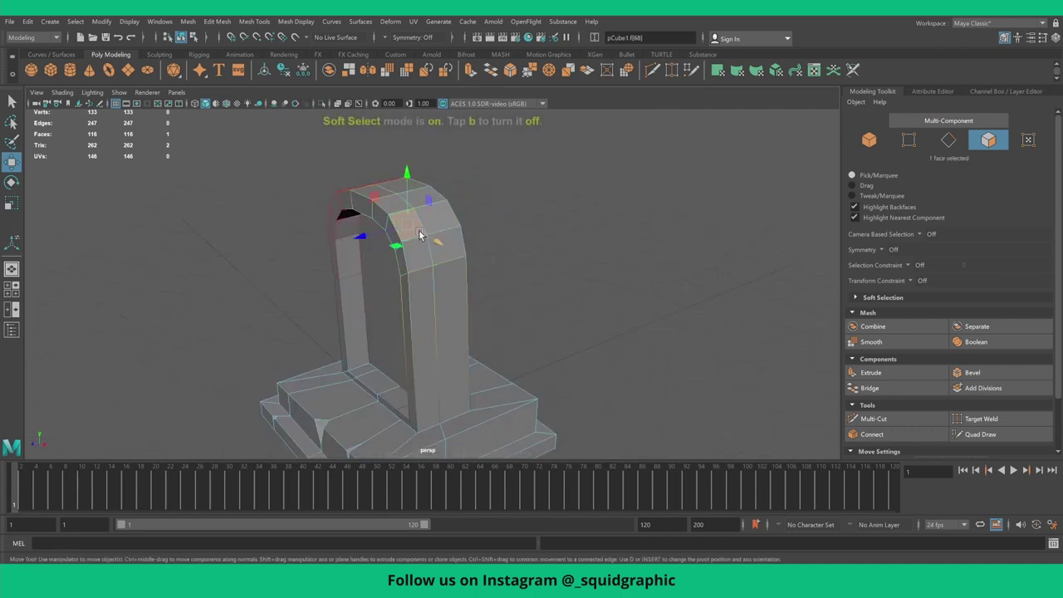
{"action": "mouse_move", "coordinate": [419, 235]}
{"action": "left_mouse_down", "text": "alt"}
{"action": "mouse_move", "coordinate": [454, 225]}
{"action": "mouse_move", "coordinate": [482, 233]}
{"action": "mouse_move", "coordinate": [401, 230]}
{"action": "left_mouse_up", "text": "alt"}
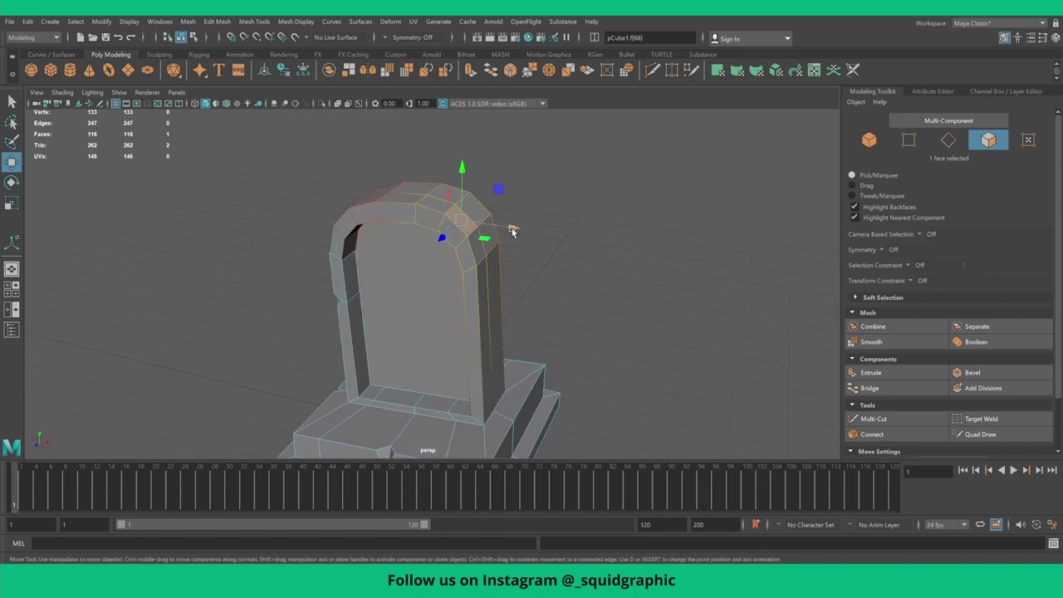
{"action": "left_click_drag", "start_coordinate": [487, 231], "coordinate": [527, 214], "text": "alt"}
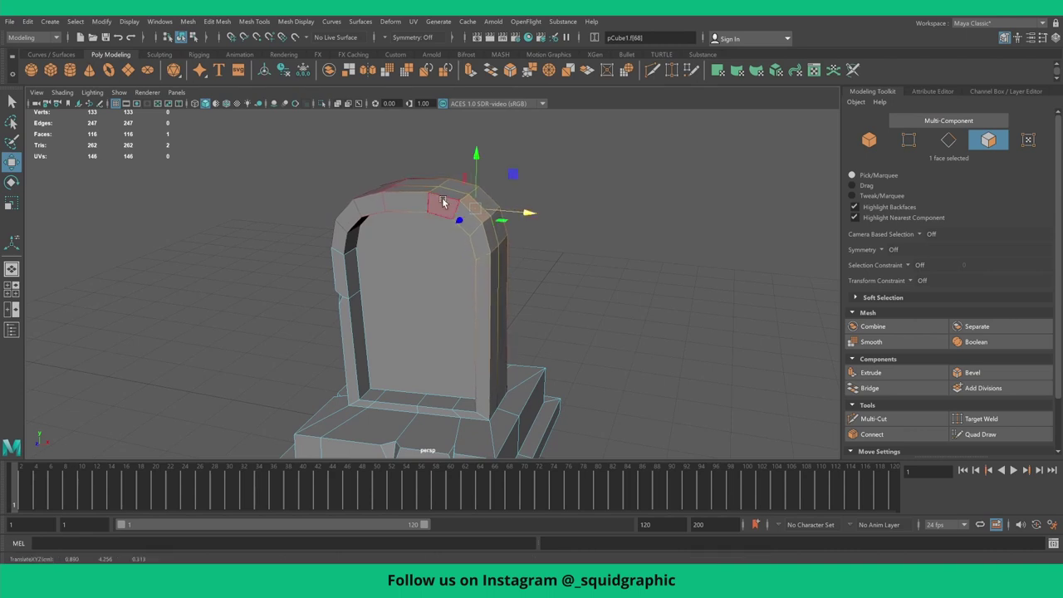
{"action": "left_click_drag", "start_coordinate": [413, 185], "coordinate": [422, 123]}
{"action": "left_click", "coordinate": [490, 204]}
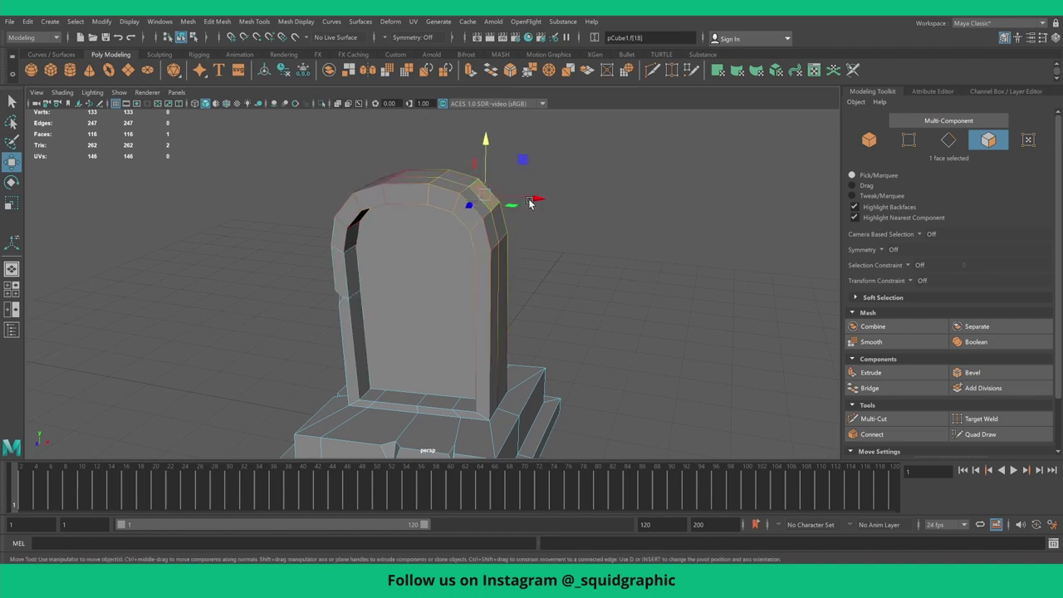
{"action": "scroll", "coordinate": [536, 205], "scroll_direction": "down", "scroll_amount": 3}
{"action": "mouse_move", "coordinate": [510, 230]}
{"action": "left_mouse_down", "text": "alt"}
{"action": "mouse_move", "coordinate": [466, 279]}
{"action": "mouse_move", "coordinate": [394, 294]}
{"action": "mouse_move", "coordinate": [408, 297]}
{"action": "mouse_move", "coordinate": [377, 289]}
{"action": "mouse_move", "coordinate": [409, 288]}
{"action": "mouse_move", "coordinate": [332, 288]}
{"action": "mouse_move", "coordinate": [408, 285]}
{"action": "mouse_move", "coordinate": [330, 290]}
{"action": "mouse_move", "coordinate": [501, 327]}
{"action": "mouse_move", "coordinate": [427, 315]}
{"action": "mouse_move", "coordinate": [336, 276]}
{"action": "mouse_move", "coordinate": [368, 282]}
{"action": "mouse_move", "coordinate": [297, 283]}
{"action": "left_mouse_up", "text": "alt"}
- Cut a horizontal edge across the stone's front panel with Multi-Cut
{"action": "left_click", "coordinate": [882, 424]}
{"action": "key", "text": "Return"}
{"action": "key", "text": "q"}
{"action": "left_click", "coordinate": [387, 285]}
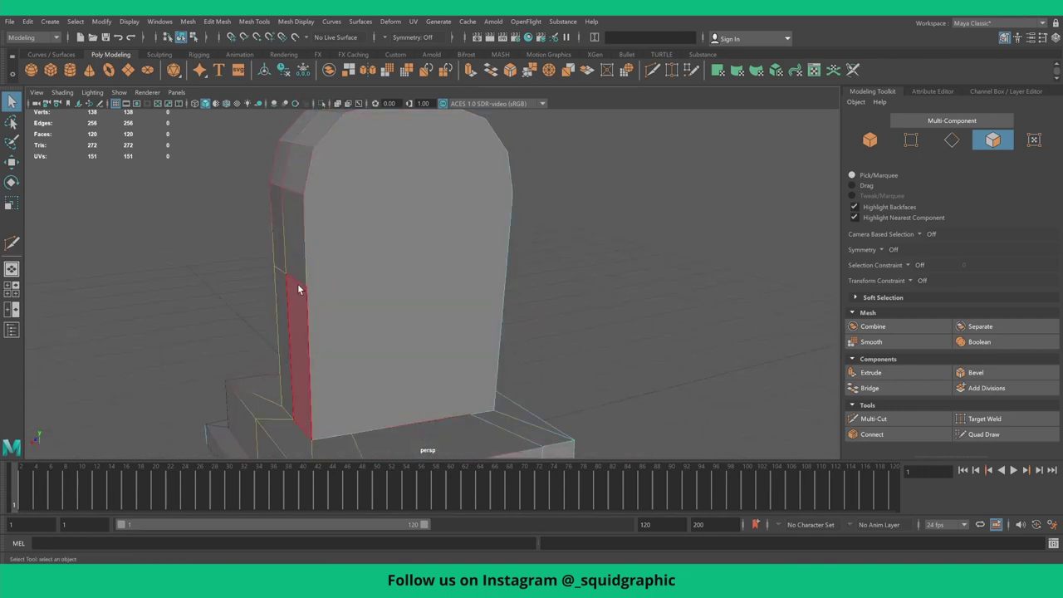
{"action": "left_click", "coordinate": [893, 418]}
- Orbit to a frontal view of the tombstone and switch to vertex editing
{"action": "mouse_move", "coordinate": [306, 290]}
{"action": "left_mouse_down", "text": "alt"}
{"action": "mouse_move", "coordinate": [474, 327]}
{"action": "mouse_move", "coordinate": [548, 301]}
{"action": "left_mouse_up", "text": "alt"}
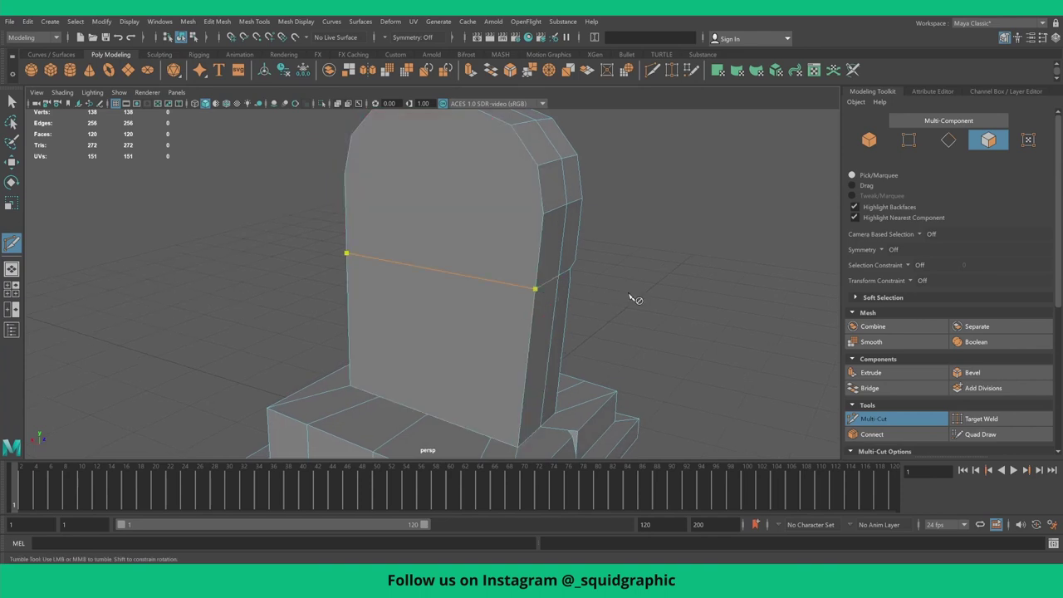
{"action": "scroll", "coordinate": [631, 298], "scroll_direction": "down", "scroll_amount": 5}
{"action": "mouse_move", "coordinate": [631, 297]}
{"action": "left_mouse_down", "text": "alt"}
{"action": "mouse_move", "coordinate": [460, 309]}
{"action": "mouse_move", "coordinate": [467, 316]}
{"action": "left_mouse_up", "text": "alt"}
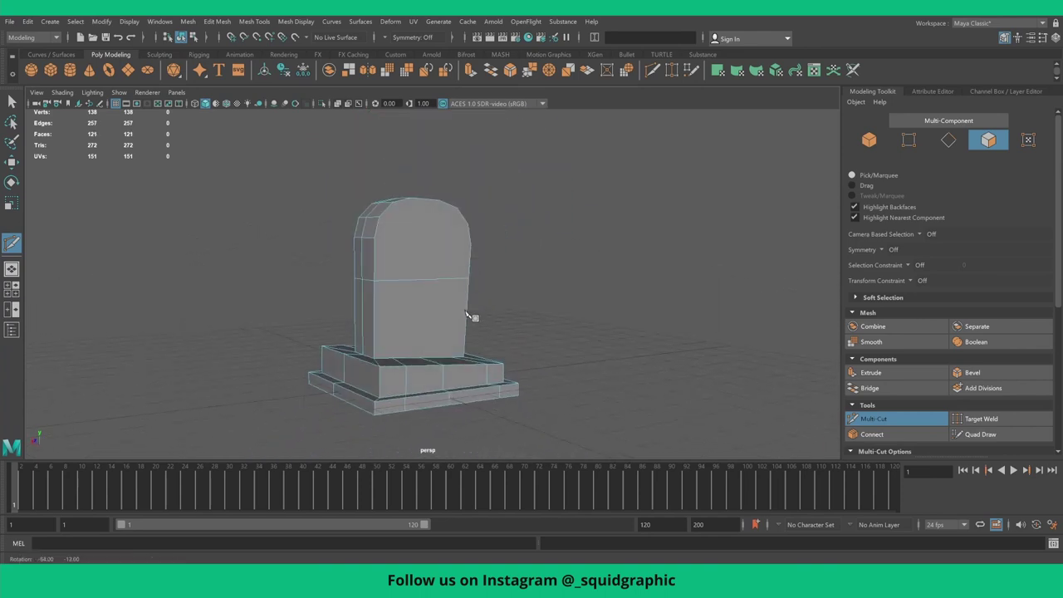
{"action": "left_click", "coordinate": [12, 101]}
{"action": "right_click_drag", "start_coordinate": [403, 283], "coordinate": [358, 281]}
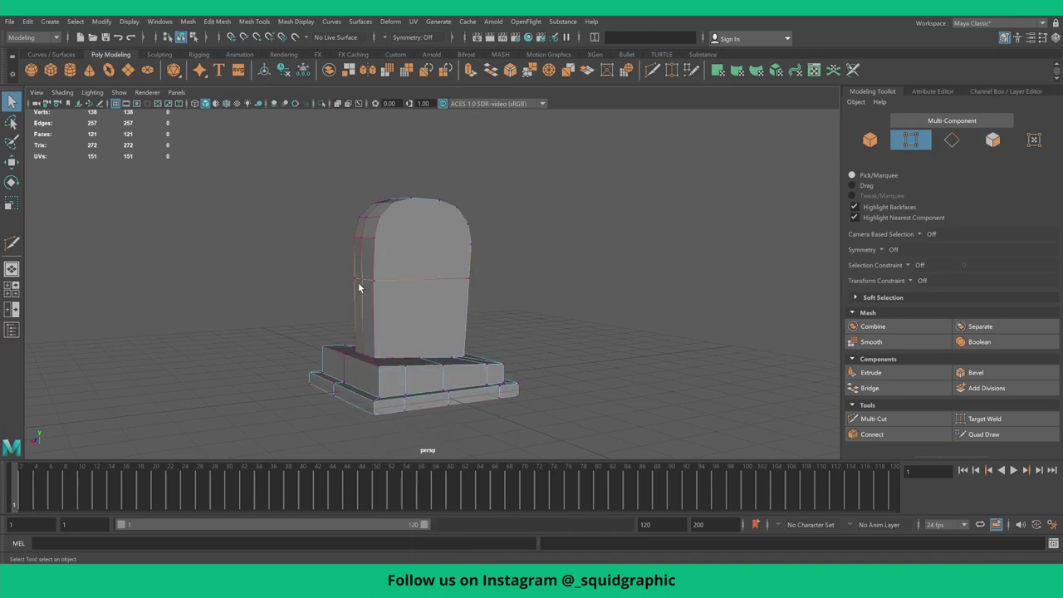
- Select the five upper-left corner vertices of the arch and lift them slightly
{"action": "scroll", "coordinate": [287, 256], "scroll_direction": "up", "scroll_amount": 2}
{"action": "left_click_drag", "start_coordinate": [541, 296], "coordinate": [541, 297]}
{"action": "mouse_move", "coordinate": [542, 297]}
{"action": "left_mouse_down", "text": "alt"}
{"action": "mouse_move", "coordinate": [461, 296]}
{"action": "mouse_move", "coordinate": [498, 289]}
{"action": "left_mouse_up", "text": "alt"}
{"action": "key", "text": "r"}
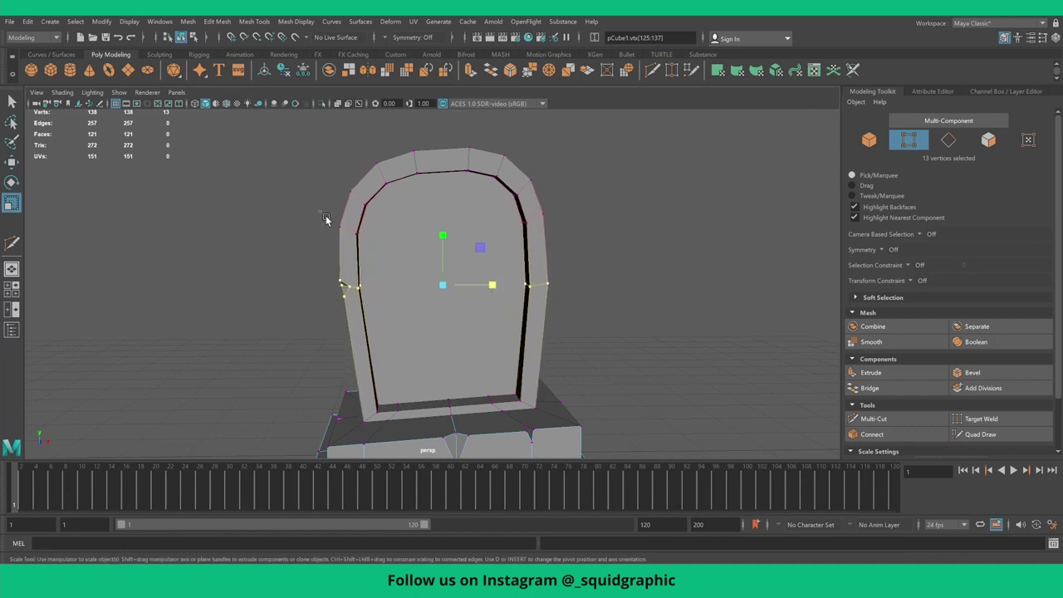
{"action": "mouse_move", "coordinate": [328, 214]}
{"action": "left_mouse_down"}
{"action": "mouse_move", "coordinate": [371, 248]}
{"action": "mouse_move", "coordinate": [391, 232]}
{"action": "left_mouse_up"}
{"action": "key", "text": "w"}
{"action": "left_click_drag", "start_coordinate": [343, 171], "coordinate": [346, 166]}
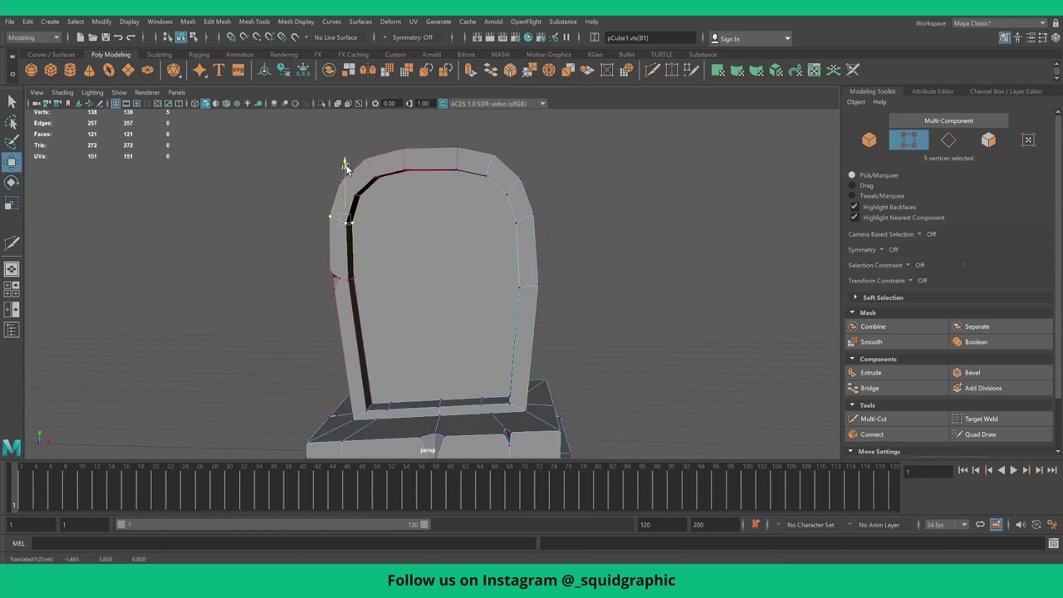
- Raise a face on top of the arch slightly, then return to Object Mode
{"action": "mouse_move", "coordinate": [456, 220]}
{"action": "left_mouse_down", "text": "alt"}
{"action": "mouse_move", "coordinate": [444, 232]}
{"action": "mouse_move", "coordinate": [411, 207]}
{"action": "left_mouse_up", "text": "alt"}
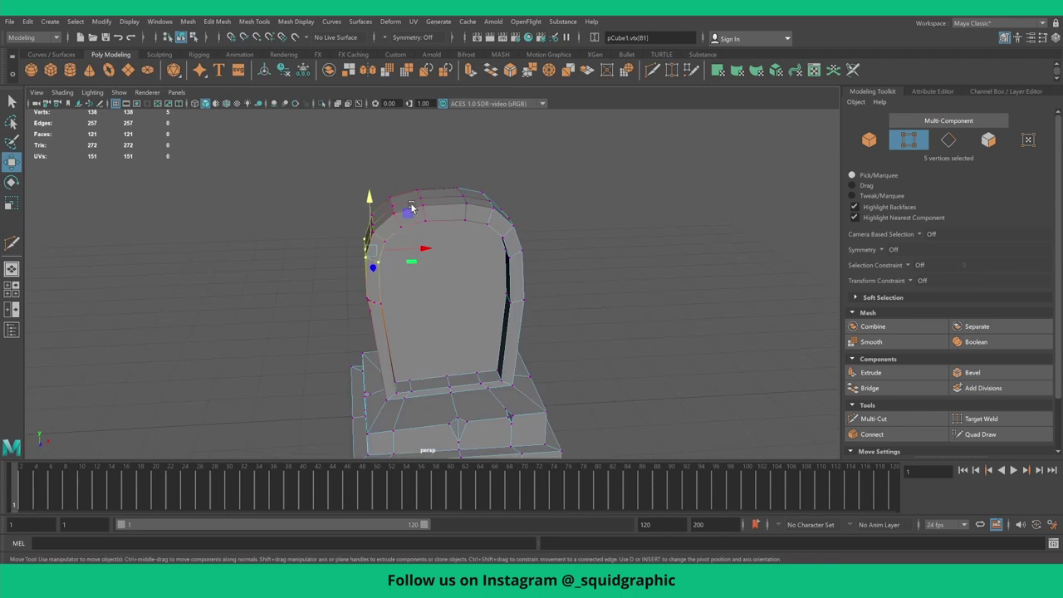
{"action": "right_click_drag", "start_coordinate": [410, 207], "coordinate": [420, 235]}
{"action": "left_click", "coordinate": [405, 191]}
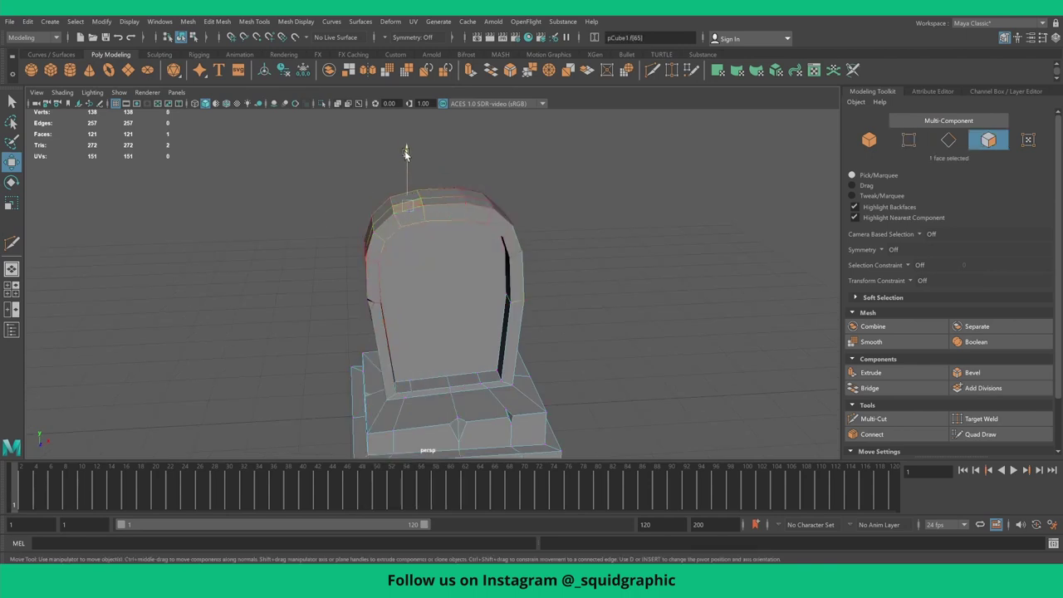
{"action": "left_click_drag", "start_coordinate": [405, 152], "coordinate": [405, 147]}
{"action": "left_click_drag", "start_coordinate": [461, 189], "coordinate": [432, 255], "text": "alt"}
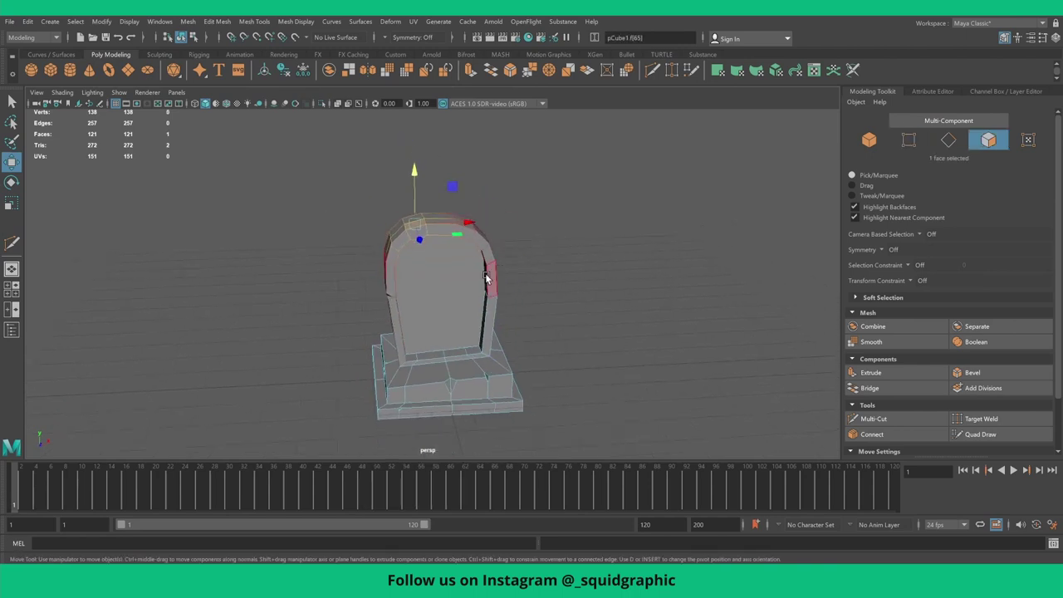
{"action": "right_click_drag", "start_coordinate": [433, 255], "coordinate": [467, 248]}
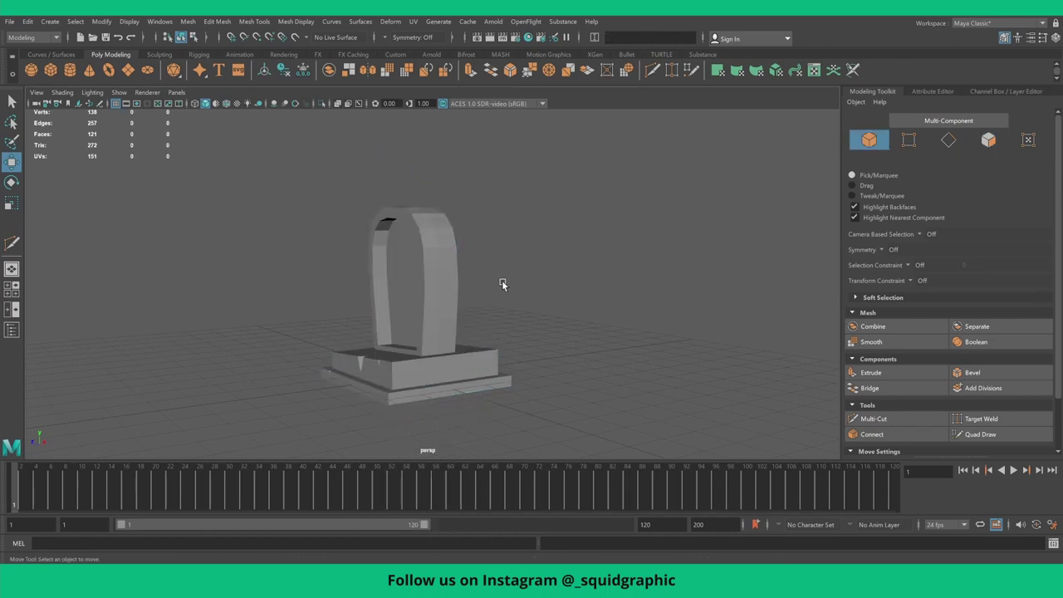
{"action": "mouse_move", "coordinate": [501, 280]}
{"action": "left_mouse_down", "text": "alt"}
{"action": "mouse_move", "coordinate": [432, 305]}
{"action": "mouse_move", "coordinate": [453, 299]}
{"action": "mouse_move", "coordinate": [376, 300]}
{"action": "mouse_move", "coordinate": [414, 300]}
{"action": "mouse_move", "coordinate": [389, 326]}
{"action": "mouse_move", "coordinate": [405, 368]}
{"action": "mouse_move", "coordinate": [418, 358]}
{"action": "mouse_move", "coordinate": [423, 289]}
{"action": "mouse_move", "coordinate": [474, 351]}
{"action": "left_mouse_up", "text": "alt"}
- Lower a vertex on the base's top to dip and tilt the base slab
{"action": "left_click", "coordinate": [474, 351]}
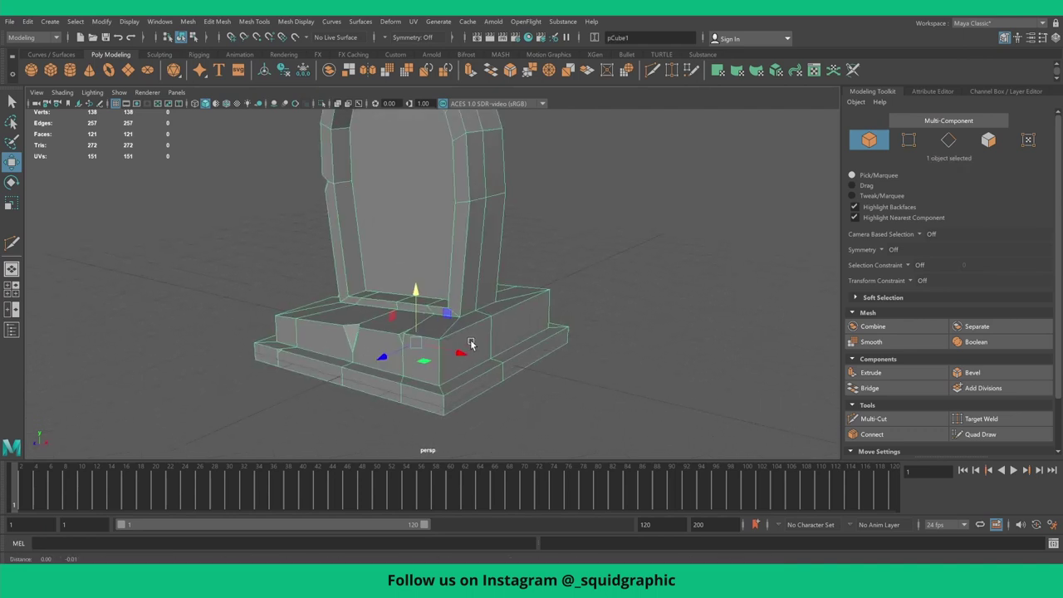
{"action": "scroll", "coordinate": [482, 297], "scroll_direction": "up", "scroll_amount": 3}
{"action": "mouse_move", "coordinate": [480, 293]}
{"action": "right_mouse_down"}
{"action": "mouse_move", "coordinate": [471, 320]}
{"action": "mouse_move", "coordinate": [431, 298]}
{"action": "right_mouse_up"}
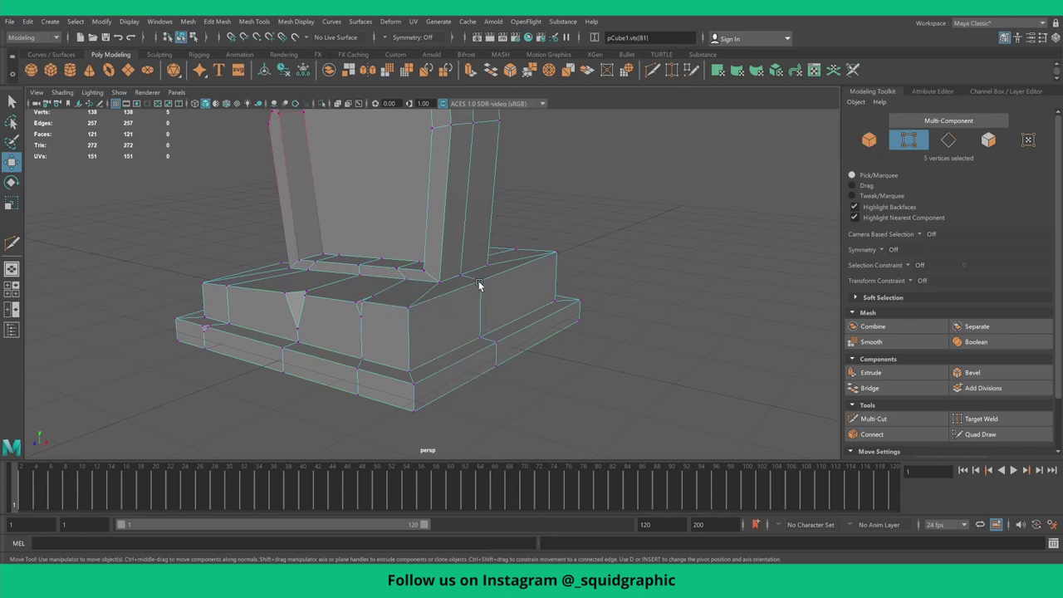
{"action": "left_click", "coordinate": [480, 282]}
{"action": "left_click_drag", "start_coordinate": [480, 231], "coordinate": [480, 241]}
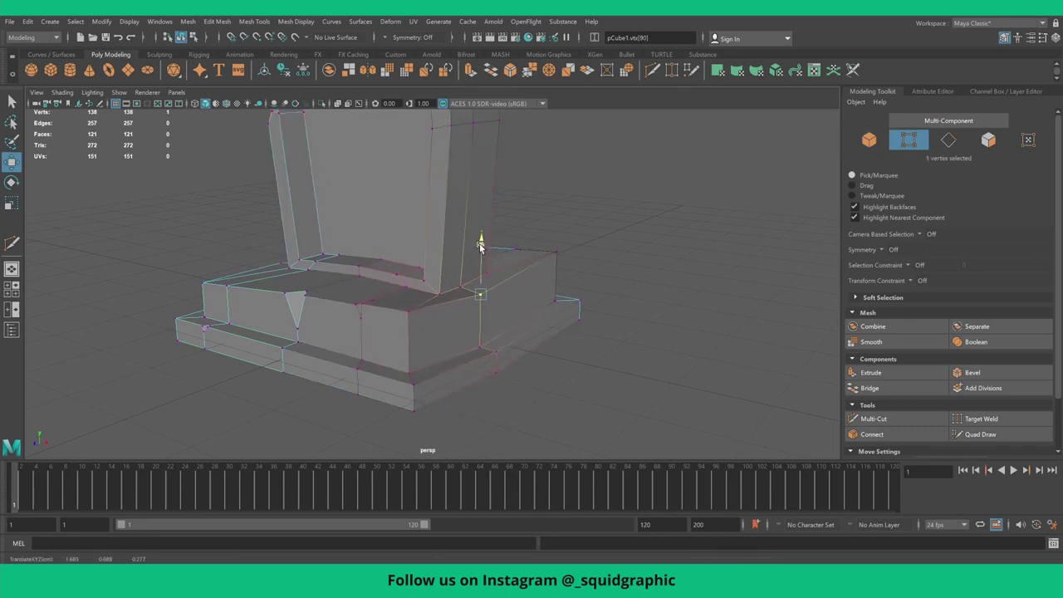
{"action": "left_click_drag", "start_coordinate": [397, 288], "coordinate": [485, 276], "text": "alt"}
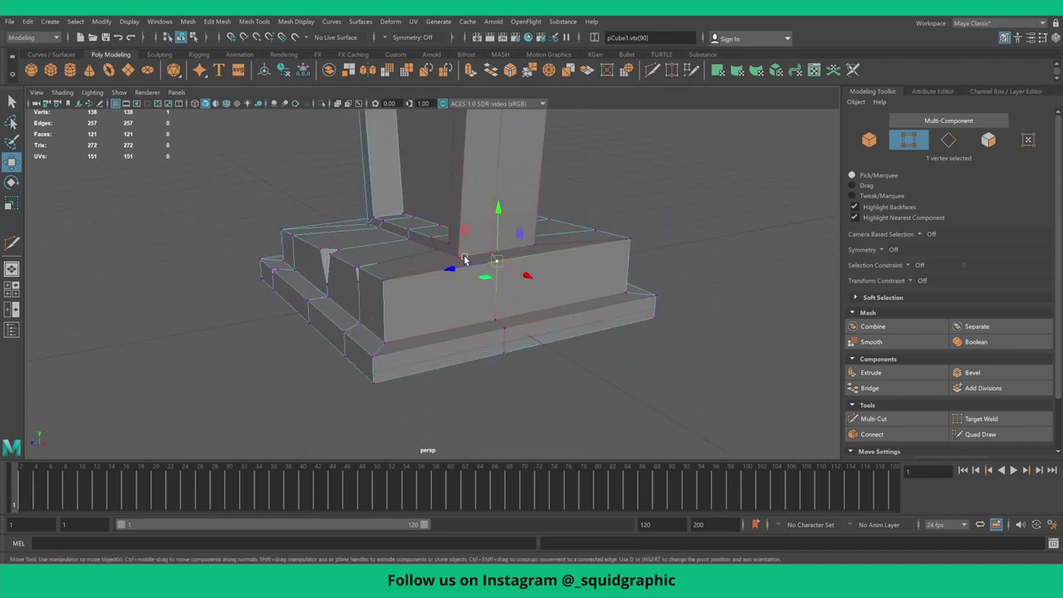
{"action": "mouse_move", "coordinate": [499, 218]}
{"action": "left_mouse_down"}
{"action": "mouse_move", "coordinate": [373, 244]}
{"action": "mouse_move", "coordinate": [505, 237]}
{"action": "mouse_move", "coordinate": [503, 255]}
{"action": "left_mouse_up"}
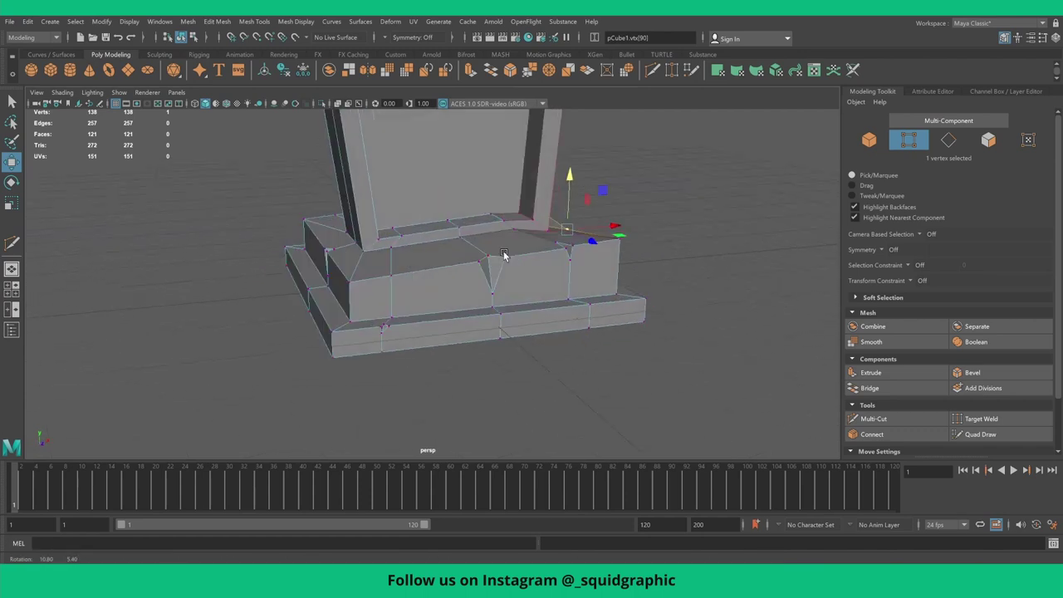
- Lower a base corner vertex and drop the front-corner vertices so the slab sags
{"action": "left_click", "coordinate": [390, 274]}
{"action": "mouse_move", "coordinate": [390, 223]}
{"action": "left_mouse_down"}
{"action": "mouse_move", "coordinate": [368, 290]}
{"action": "mouse_move", "coordinate": [361, 255]}
{"action": "left_mouse_up"}
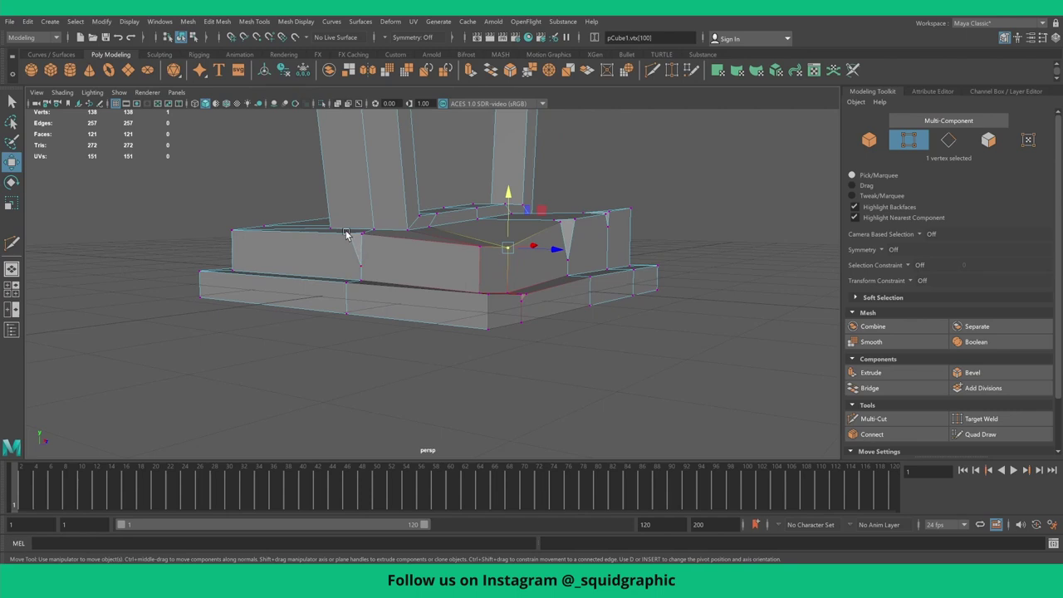
{"action": "left_click_drag", "start_coordinate": [290, 222], "coordinate": [408, 280], "text": "alt"}
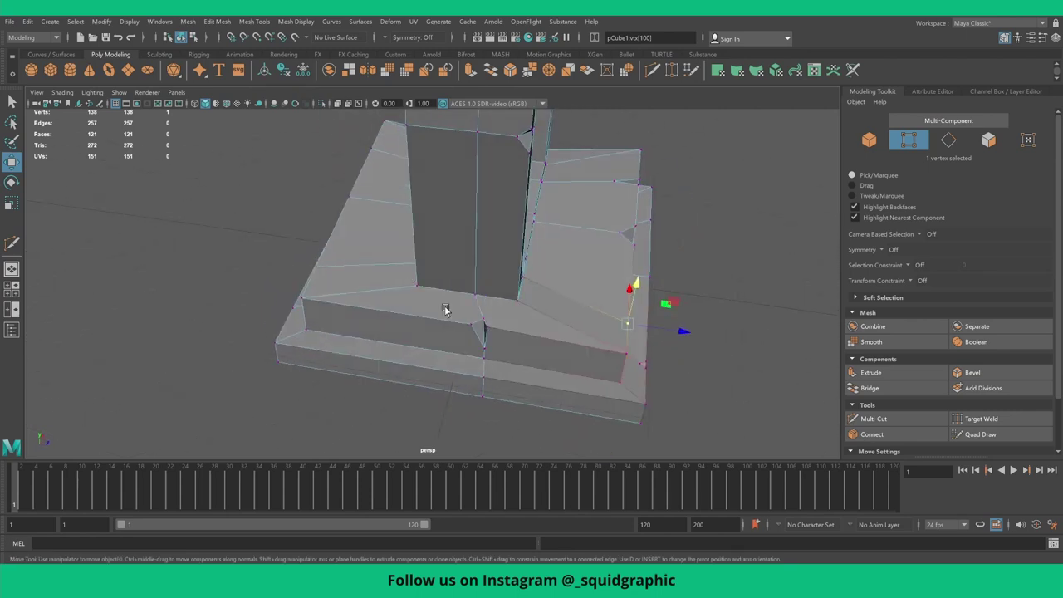
{"action": "mouse_move", "coordinate": [516, 378]}
{"action": "left_mouse_down"}
{"action": "mouse_move", "coordinate": [506, 334]}
{"action": "mouse_move", "coordinate": [471, 315]}
{"action": "left_mouse_up"}
{"action": "left_click_drag", "start_coordinate": [391, 211], "coordinate": [393, 227]}
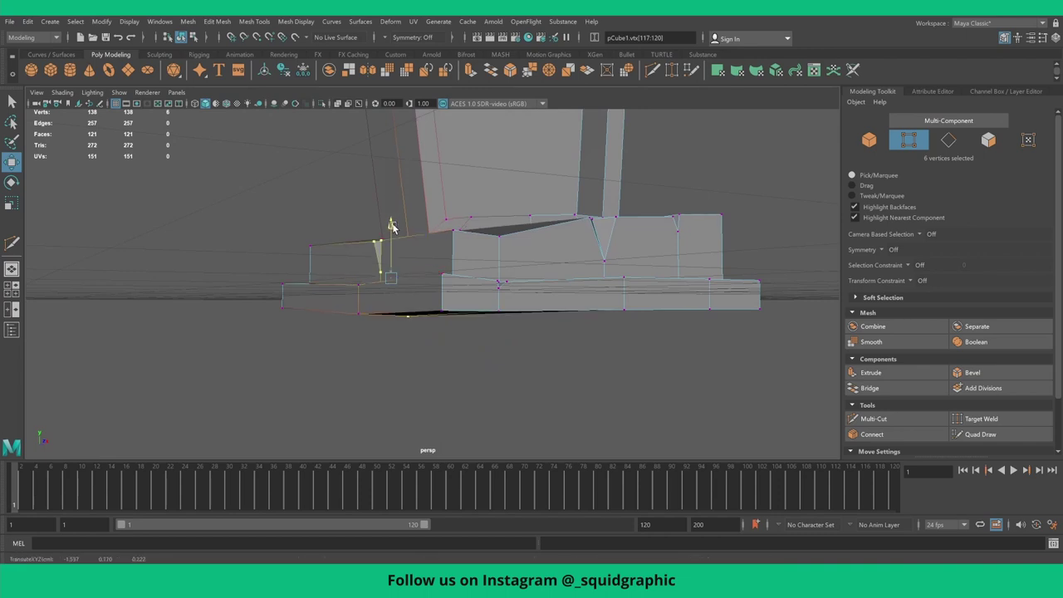
{"action": "left_click_drag", "start_coordinate": [446, 333], "coordinate": [417, 323], "text": "alt"}
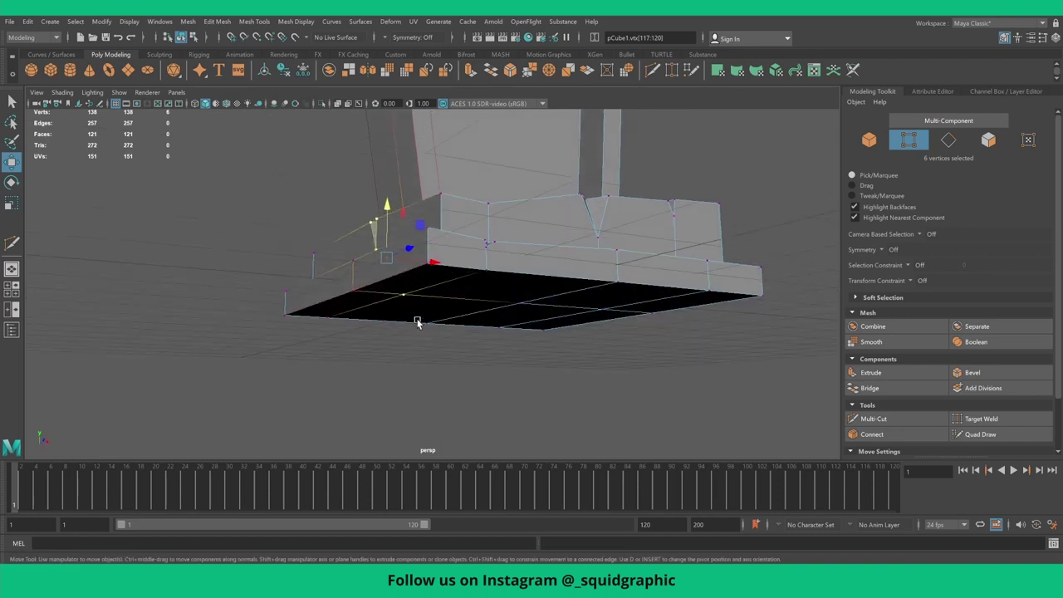
{"action": "left_click_drag", "start_coordinate": [474, 301], "coordinate": [464, 312], "text": "alt"}
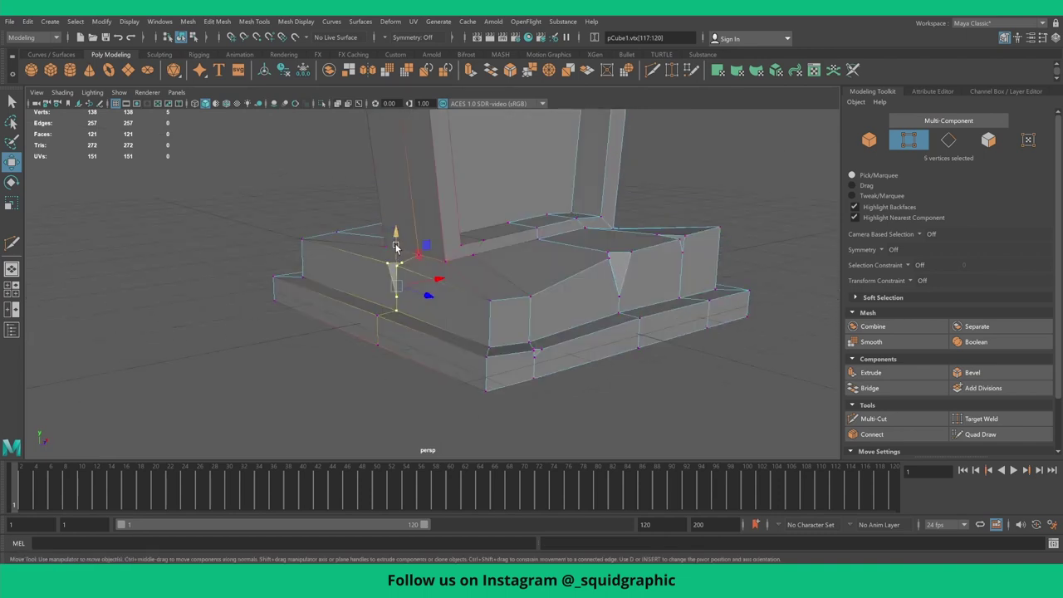
{"action": "left_click_drag", "start_coordinate": [396, 248], "coordinate": [396, 241]}
- Raise a vertex at the base crack to widen it, then return to Object Mode
{"action": "mouse_move", "coordinate": [462, 266]}
{"action": "left_mouse_down", "text": "alt"}
{"action": "mouse_move", "coordinate": [510, 285]}
{"action": "mouse_move", "coordinate": [490, 279]}
{"action": "left_mouse_up", "text": "alt"}
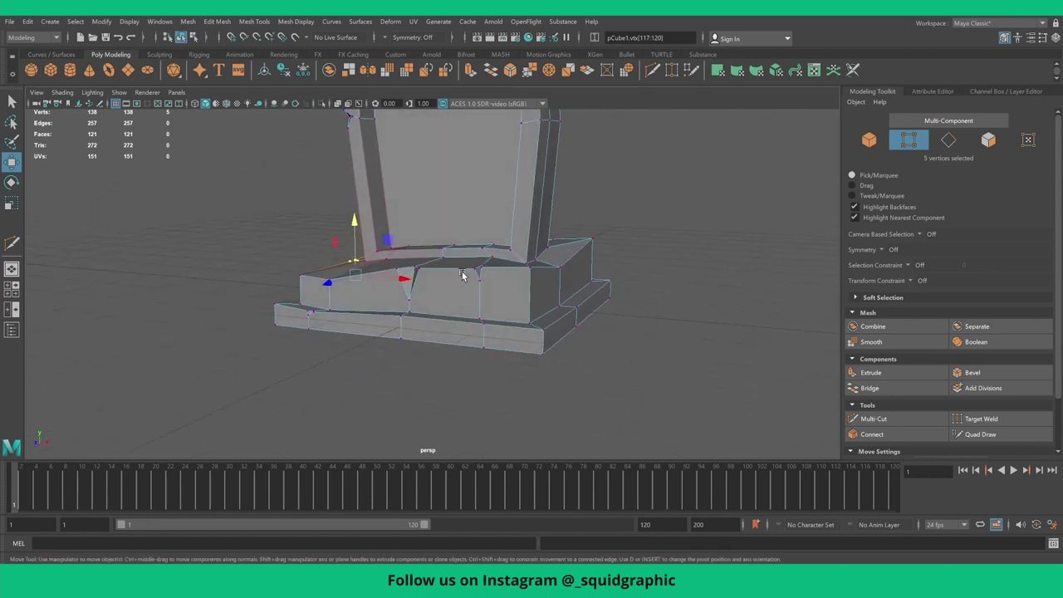
{"action": "scroll", "coordinate": [505, 315], "scroll_direction": "up", "scroll_amount": 2}
{"action": "left_click", "coordinate": [396, 324]}
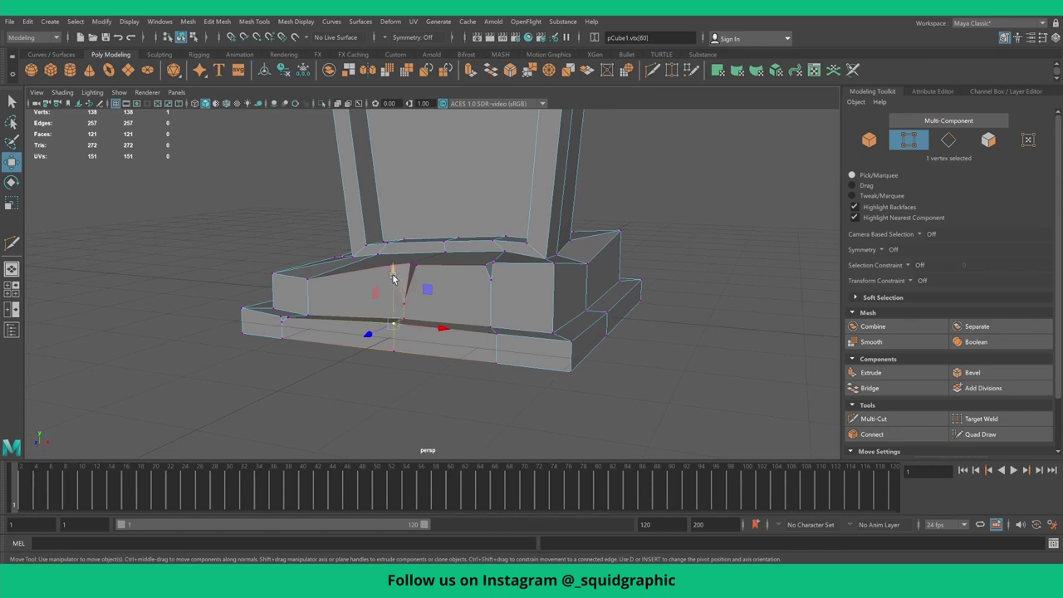
{"action": "left_click_drag", "start_coordinate": [393, 279], "coordinate": [394, 270]}
{"action": "right_click_drag", "start_coordinate": [522, 284], "coordinate": [573, 274]}
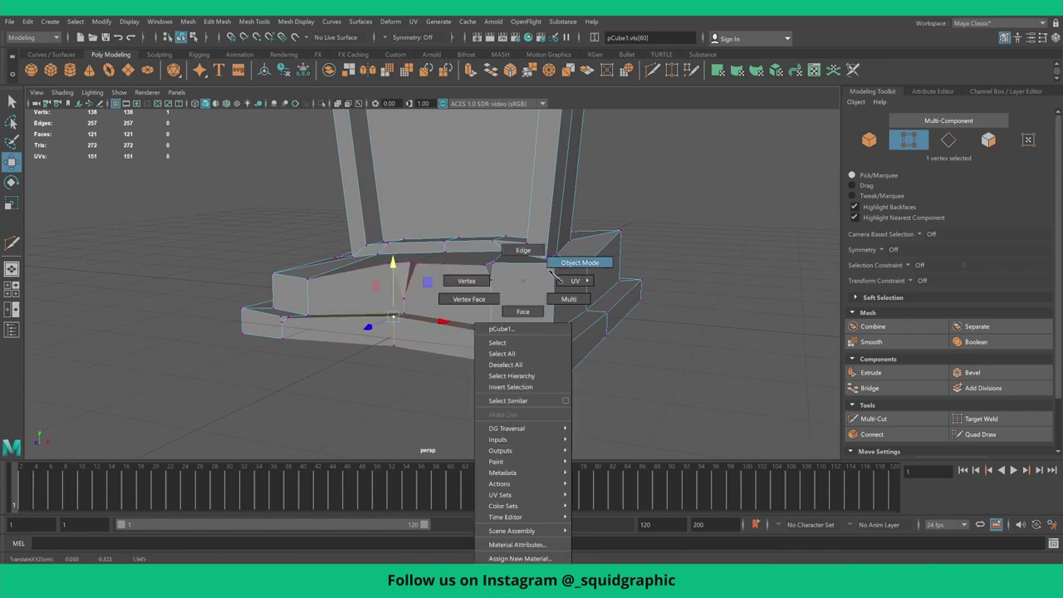
{"action": "left_click", "coordinate": [648, 311]}
{"action": "scroll", "coordinate": [648, 312], "scroll_direction": "down", "scroll_amount": 3}
{"action": "scroll", "coordinate": [451, 322], "scroll_direction": "down", "scroll_amount": 2}
{"action": "mouse_move", "coordinate": [450, 321]}
{"action": "left_mouse_down", "text": "alt"}
{"action": "mouse_move", "coordinate": [503, 328]}
{"action": "mouse_move", "coordinate": [451, 323]}
{"action": "mouse_move", "coordinate": [468, 324]}
{"action": "left_mouse_up", "text": "alt"}
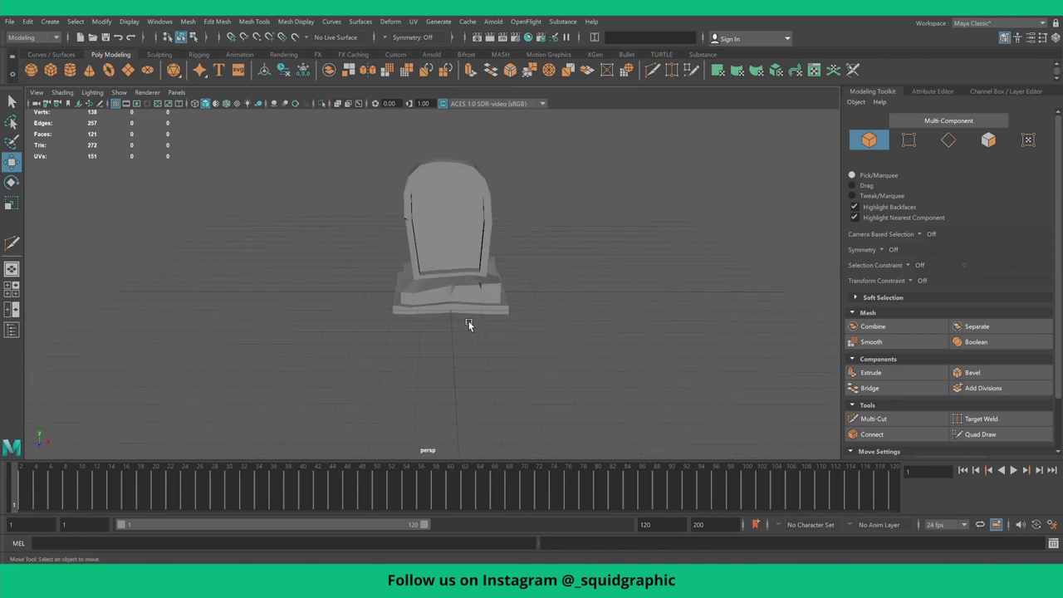
{"action": "mouse_move", "coordinate": [435, 270]}
{"action": "left_mouse_down", "text": "alt"}
{"action": "mouse_move", "coordinate": [429, 249]}
{"action": "mouse_move", "coordinate": [459, 272]}
{"action": "mouse_move", "coordinate": [438, 280]}
{"action": "left_mouse_up", "text": "alt"}
- Place the duplicate tombstone beside the original and lower its arched top
{"action": "left_click", "coordinate": [437, 280]}
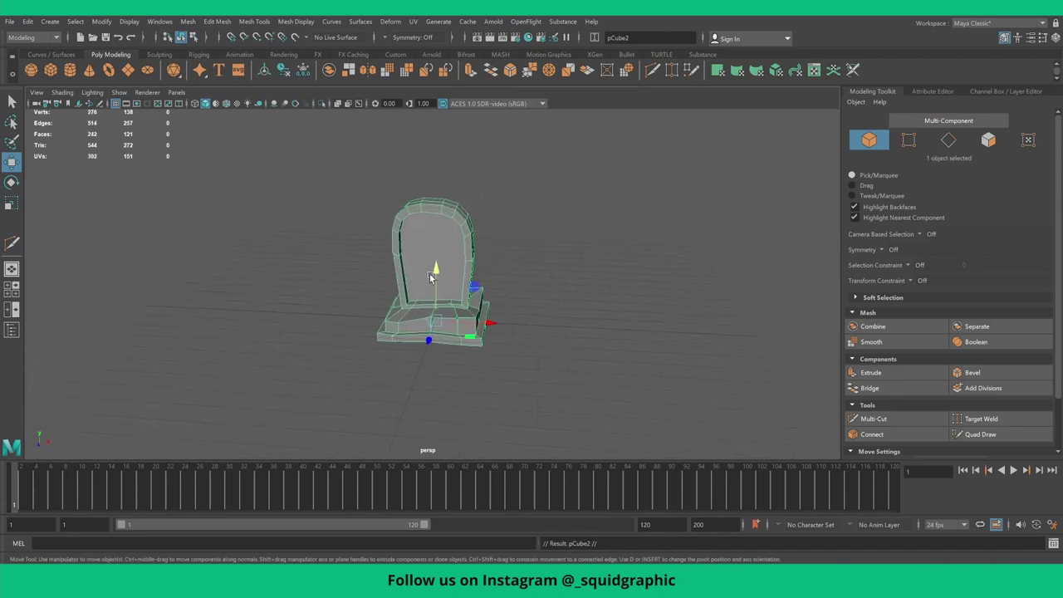
{"action": "mouse_move", "coordinate": [498, 326]}
{"action": "left_mouse_down"}
{"action": "mouse_move", "coordinate": [612, 325]}
{"action": "mouse_move", "coordinate": [512, 281]}
{"action": "left_mouse_up"}
{"action": "right_click_drag", "start_coordinate": [490, 246], "coordinate": [475, 214]}
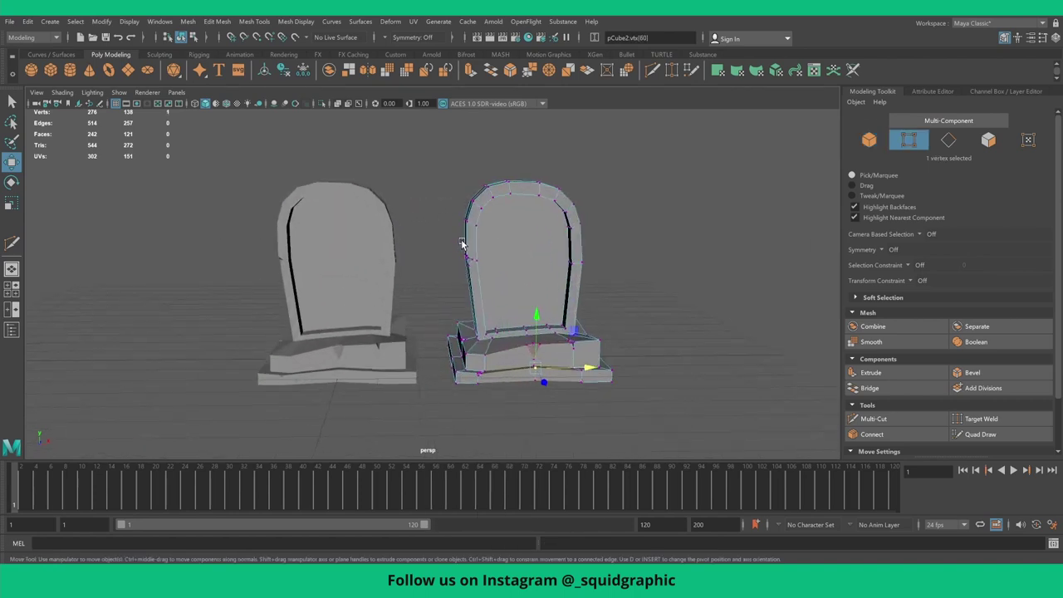
{"action": "scroll", "coordinate": [502, 249], "scroll_direction": "up", "scroll_amount": 3}
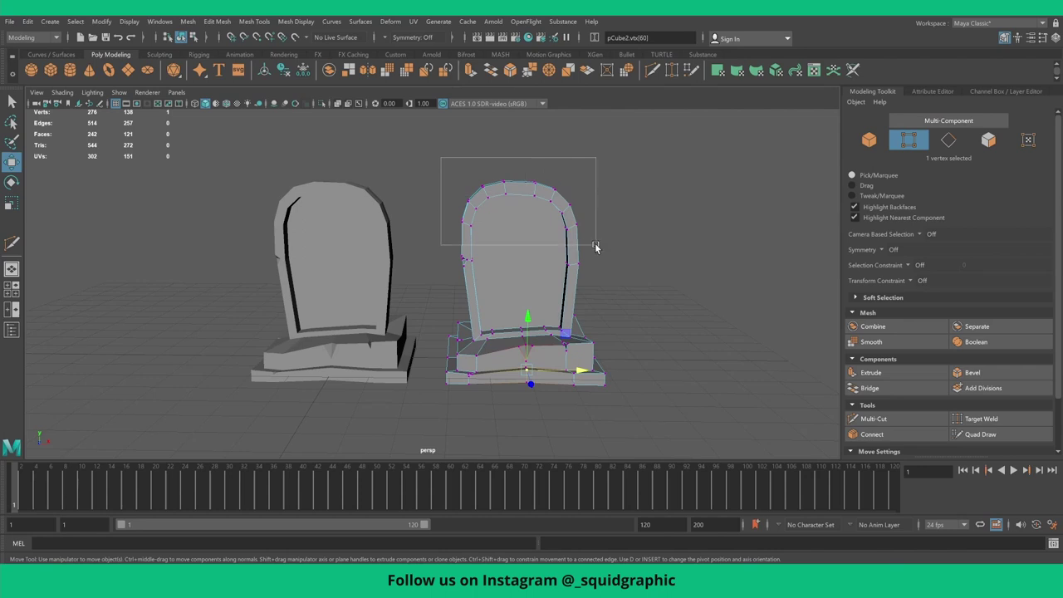
{"action": "left_click_drag", "start_coordinate": [595, 246], "coordinate": [595, 246]}
{"action": "left_click_drag", "start_coordinate": [517, 153], "coordinate": [498, 241]}
- Move three faces along the duplicate's arch to reshape and chip its curve
{"action": "right_click_drag", "start_coordinate": [498, 240], "coordinate": [498, 274]}
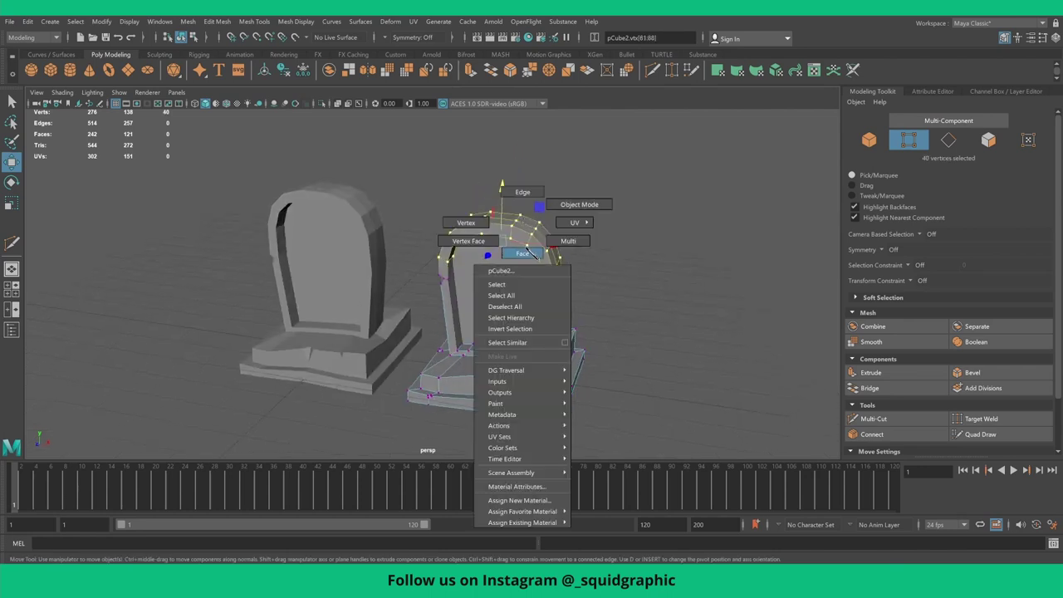
{"action": "left_click", "coordinate": [522, 225]}
{"action": "middle_click_drag", "start_coordinate": [524, 232], "coordinate": [591, 243]}
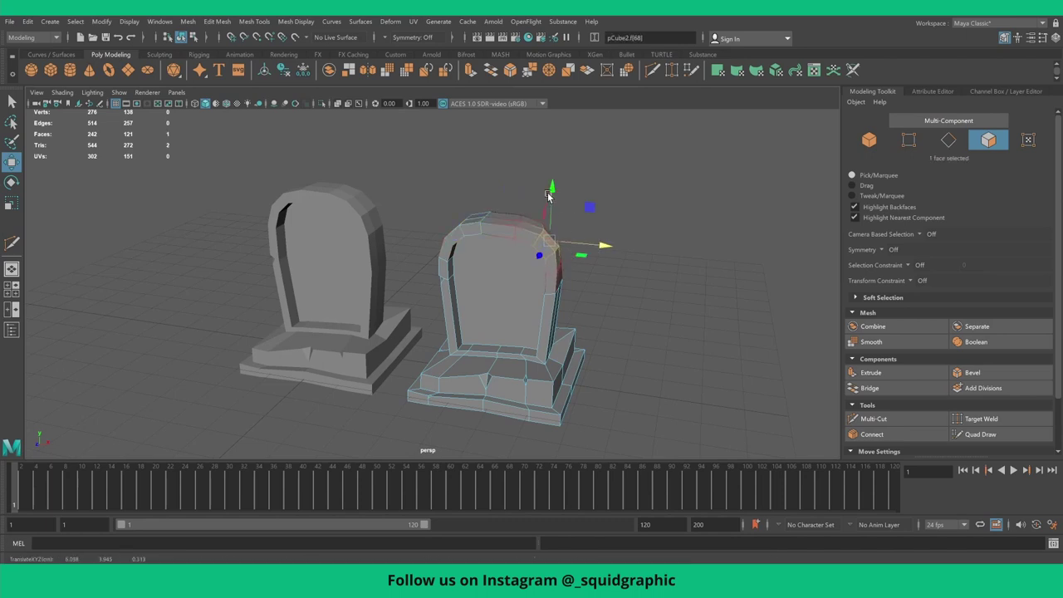
{"action": "left_click", "coordinate": [500, 221]}
{"action": "middle_click_drag", "start_coordinate": [500, 220], "coordinate": [501, 172]}
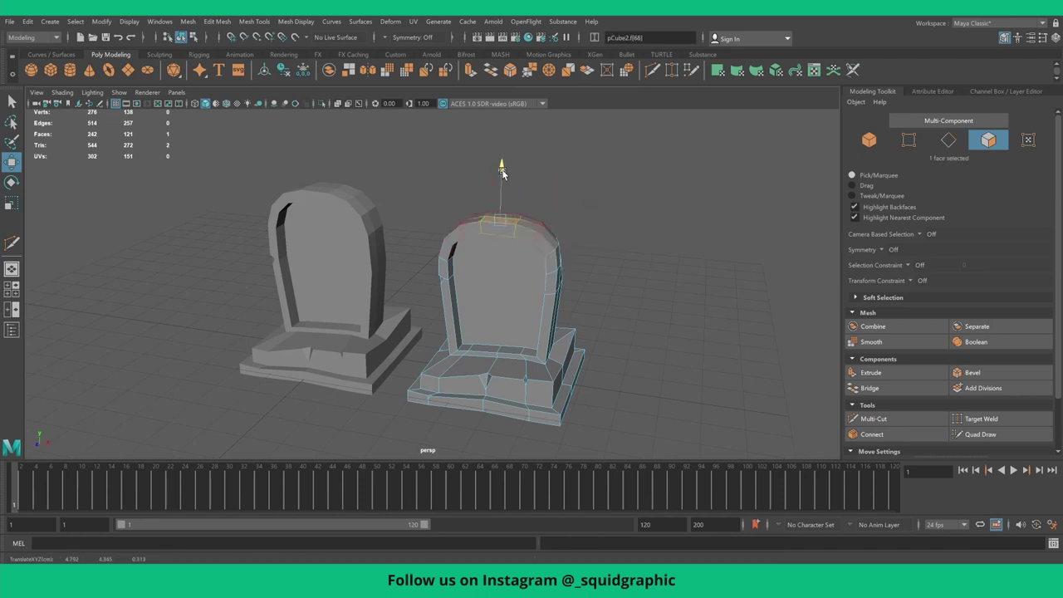
{"action": "left_click_drag", "start_coordinate": [464, 224], "coordinate": [480, 236], "text": "alt"}
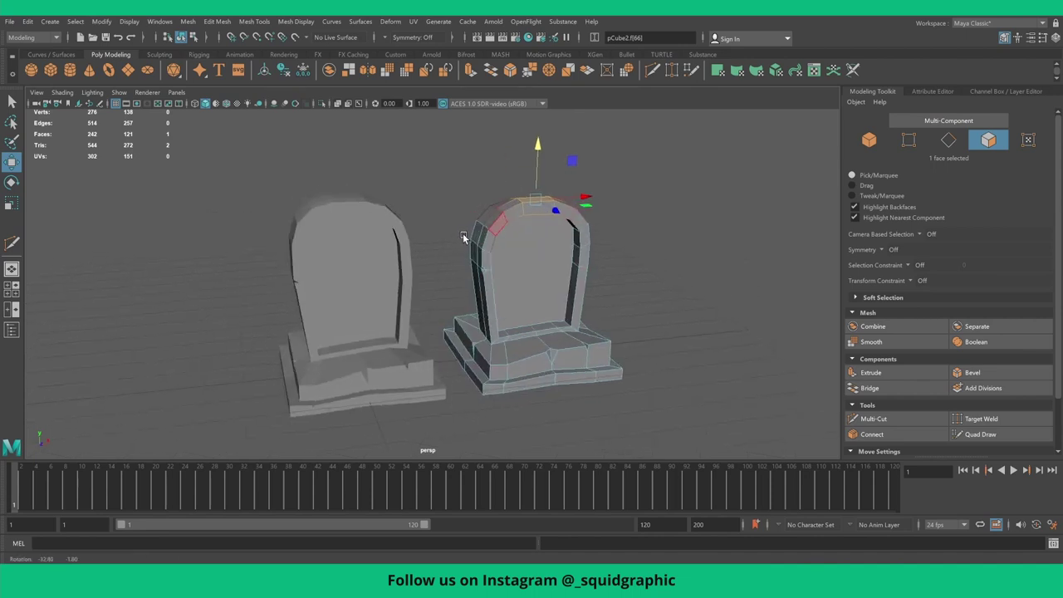
{"action": "left_click", "coordinate": [482, 238]}
{"action": "middle_click_drag", "start_coordinate": [536, 238], "coordinate": [538, 237]}
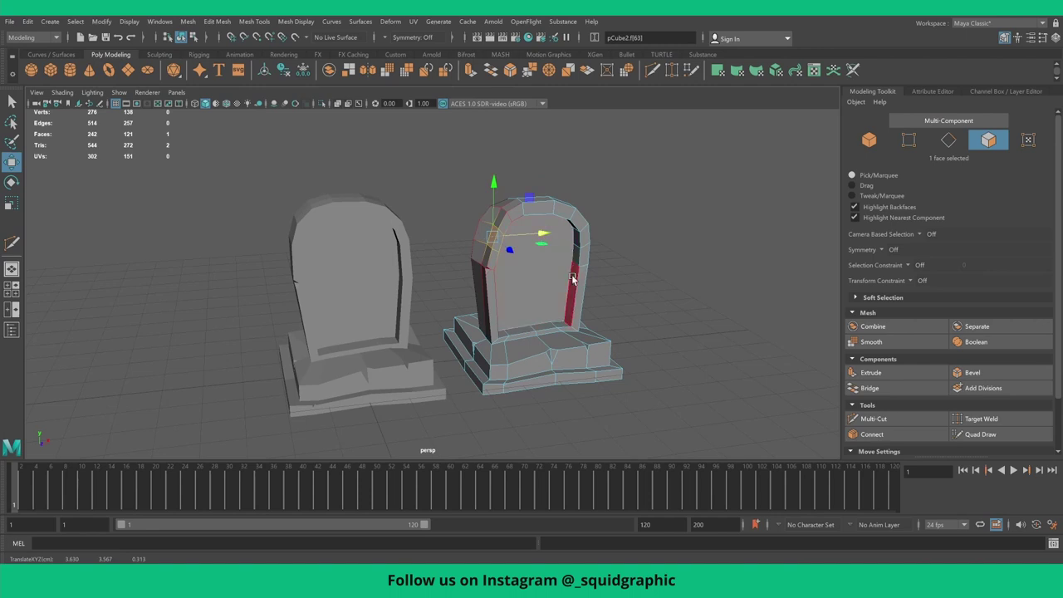
{"action": "left_click_drag", "start_coordinate": [572, 279], "coordinate": [548, 266], "text": "alt"}
{"action": "right_click_drag", "start_coordinate": [545, 261], "coordinate": [607, 295]}
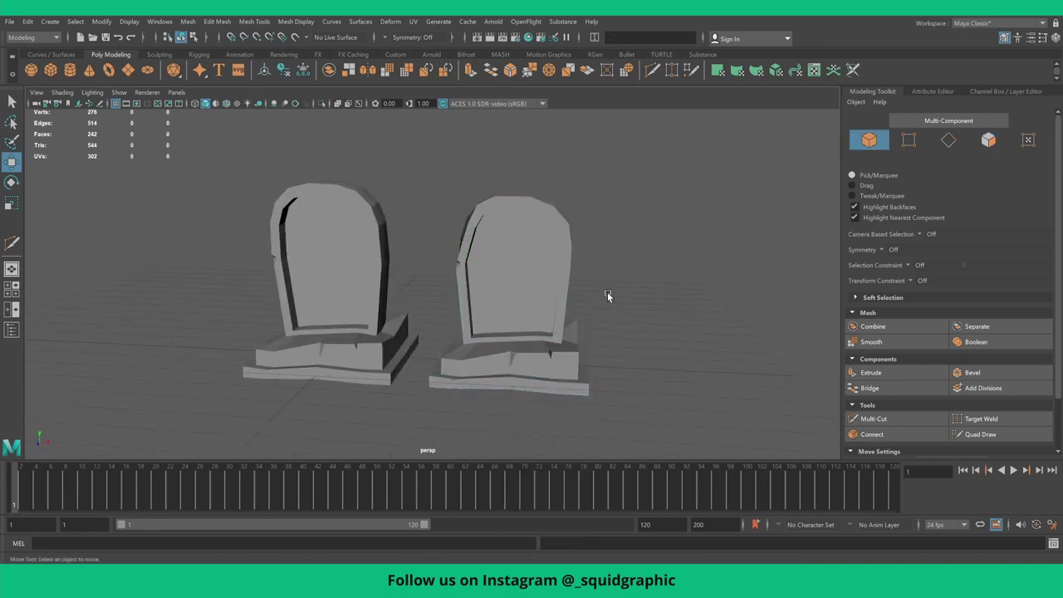
- Nudge the right tombstone's arch-top face sideways, then undo the move
{"action": "left_click_drag", "start_coordinate": [607, 291], "coordinate": [435, 265], "text": "alt"}
{"action": "left_click", "coordinate": [440, 268]}
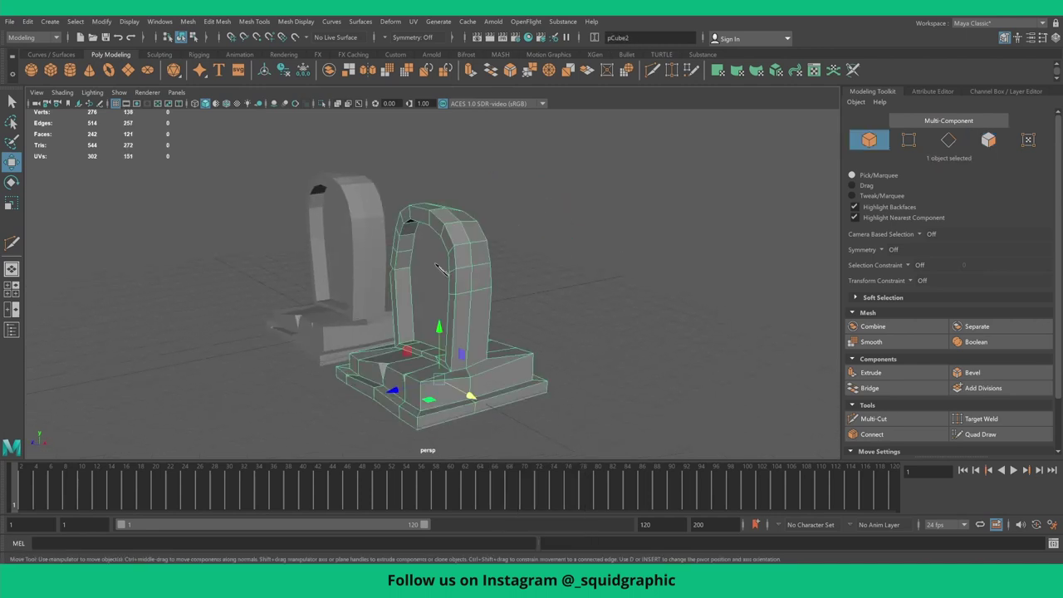
{"action": "right_click_drag", "start_coordinate": [441, 277], "coordinate": [441, 293]}
{"action": "left_click", "coordinate": [451, 253]}
{"action": "left_click", "coordinate": [440, 231]}
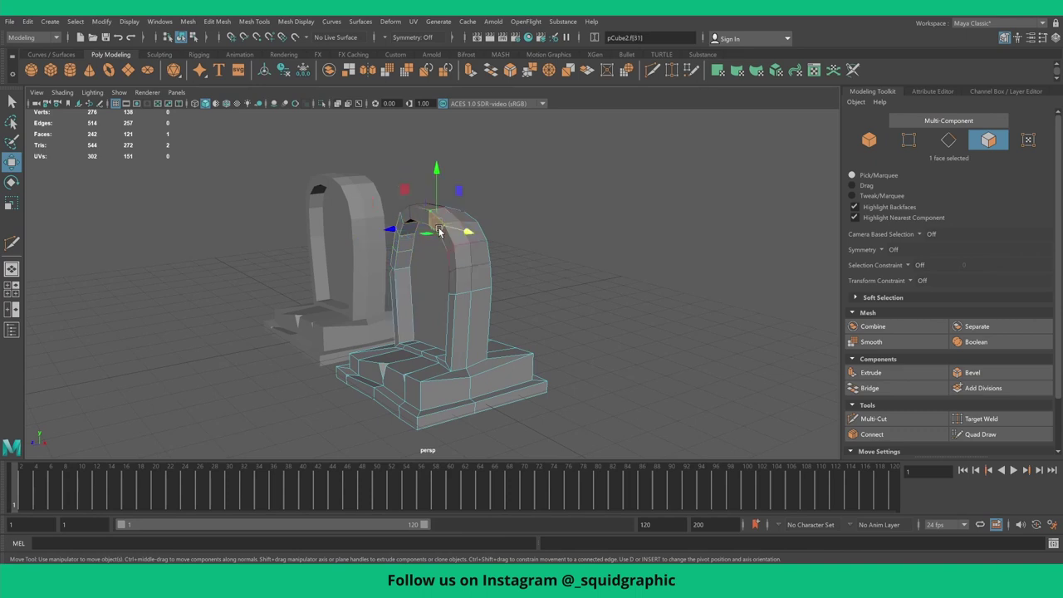
{"action": "left_click_drag", "start_coordinate": [396, 232], "coordinate": [393, 231]}
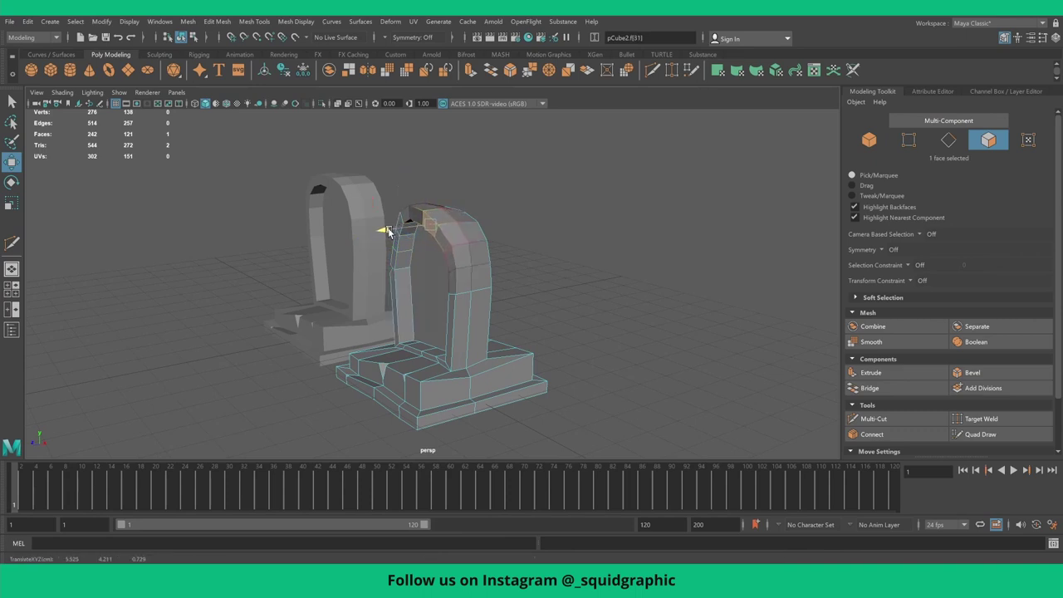
{"action": "key", "text": "ctrl+z"}
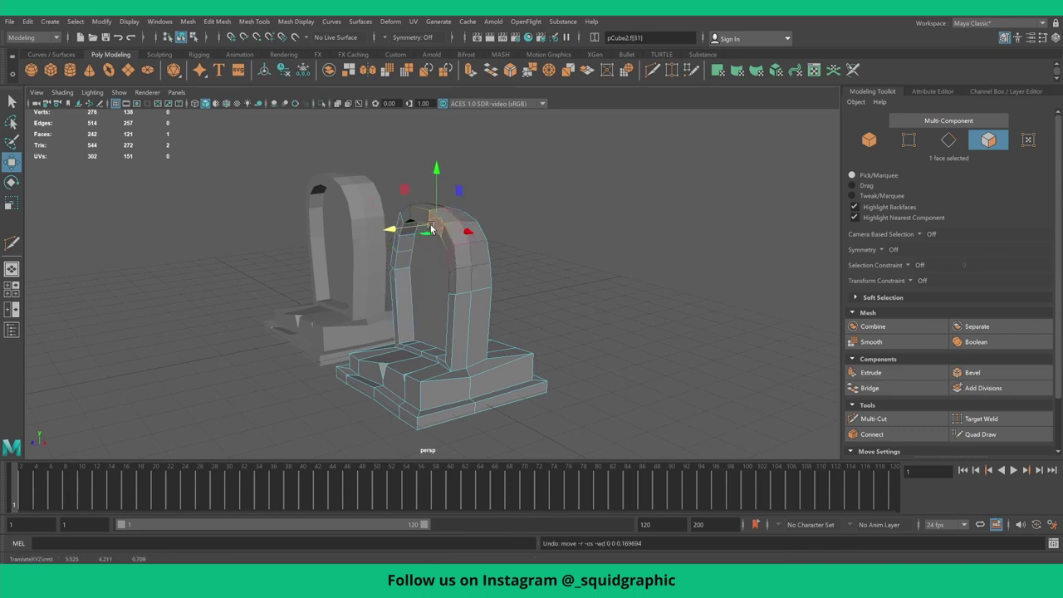
{"action": "key", "text": "e"}
{"action": "key", "text": "w"}
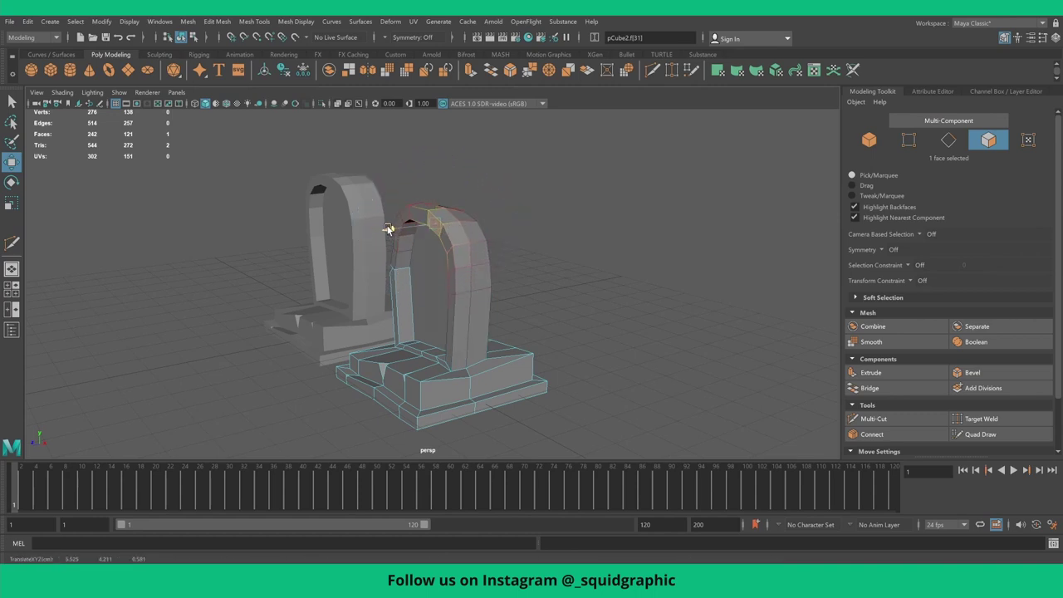
- Select the 40 upper-arch vertices and lean the arch sideways, partly undoing the tilt
{"action": "mouse_move", "coordinate": [418, 237]}
{"action": "left_mouse_down", "text": "alt"}
{"action": "mouse_move", "coordinate": [437, 280]}
{"action": "mouse_move", "coordinate": [453, 281]}
{"action": "left_mouse_up", "text": "alt"}
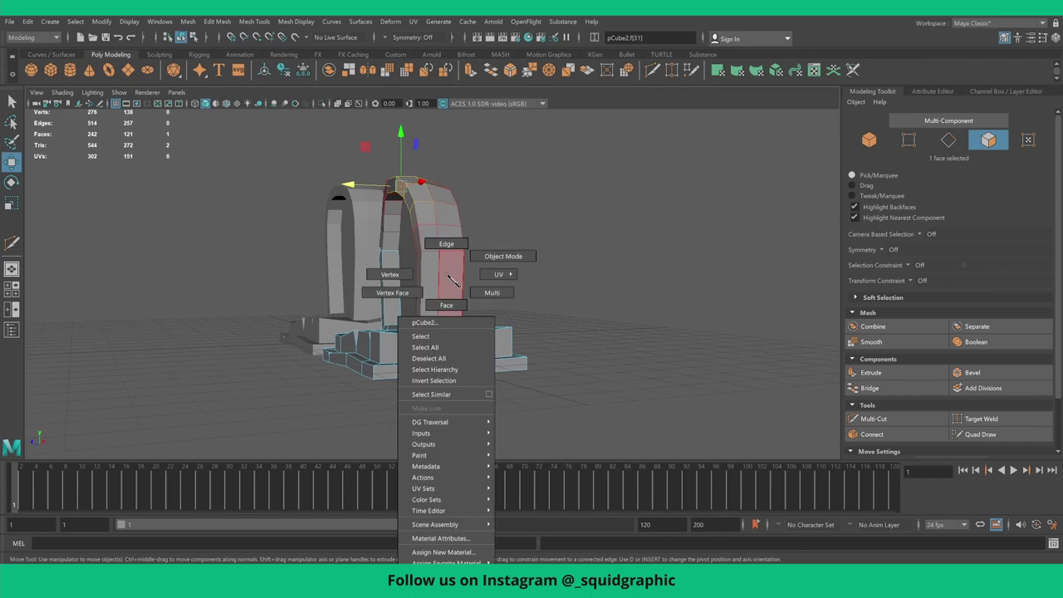
{"action": "right_click_drag", "start_coordinate": [453, 280], "coordinate": [382, 277]}
{"action": "mouse_move", "coordinate": [382, 276]}
{"action": "left_mouse_down", "text": "alt"}
{"action": "mouse_move", "coordinate": [433, 264]}
{"action": "mouse_move", "coordinate": [510, 290]}
{"action": "left_mouse_up", "text": "alt"}
{"action": "mouse_move", "coordinate": [339, 222]}
{"action": "left_mouse_down"}
{"action": "mouse_move", "coordinate": [332, 236]}
{"action": "mouse_move", "coordinate": [480, 283]}
{"action": "left_mouse_up"}
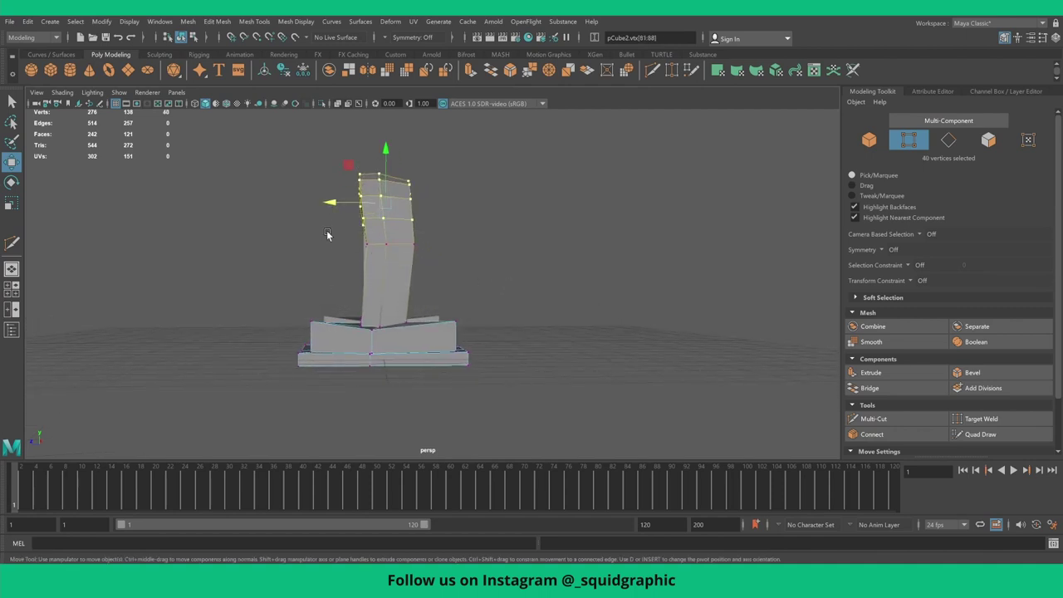
{"action": "left_click_drag", "start_coordinate": [324, 202], "coordinate": [338, 204]}
{"action": "key", "text": "ctrl+z"}
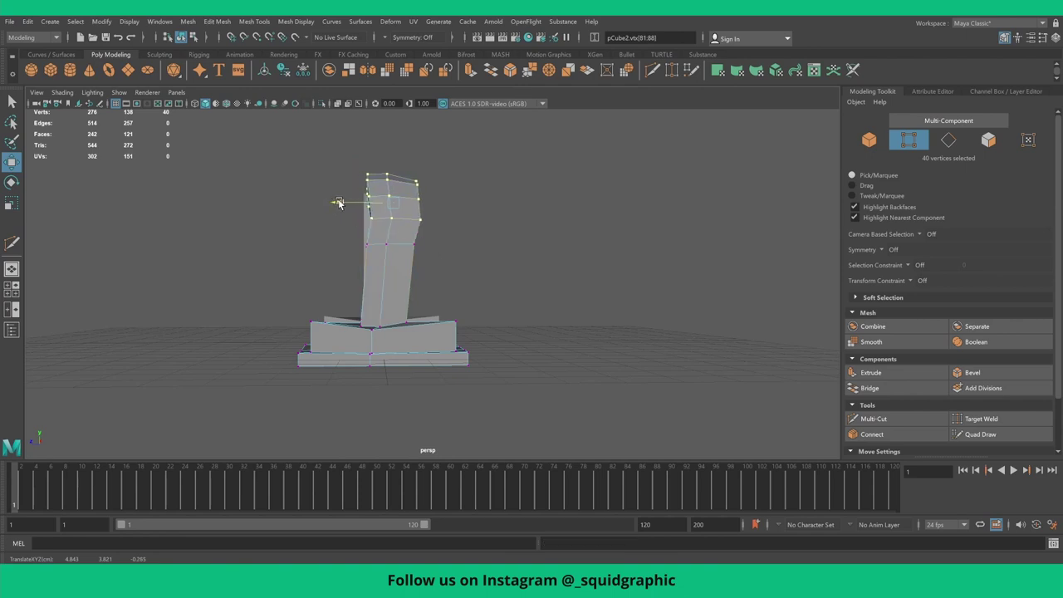
- Shift the slab's top row of vertices slightly sideways and view both gravestones
{"action": "left_click_drag", "start_coordinate": [330, 158], "coordinate": [421, 202]}
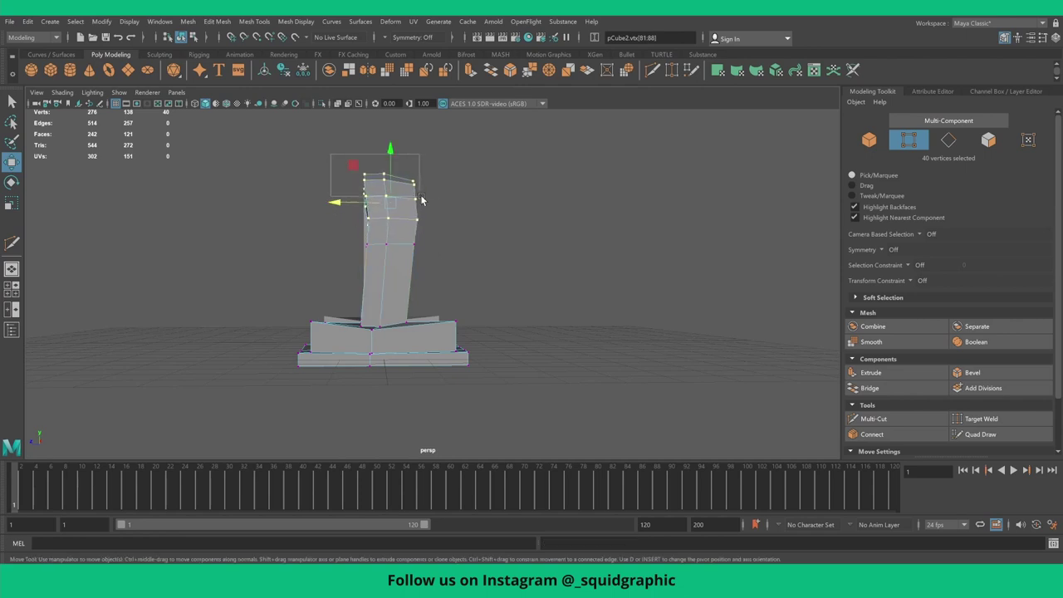
{"action": "left_click_drag", "start_coordinate": [335, 191], "coordinate": [338, 192]}
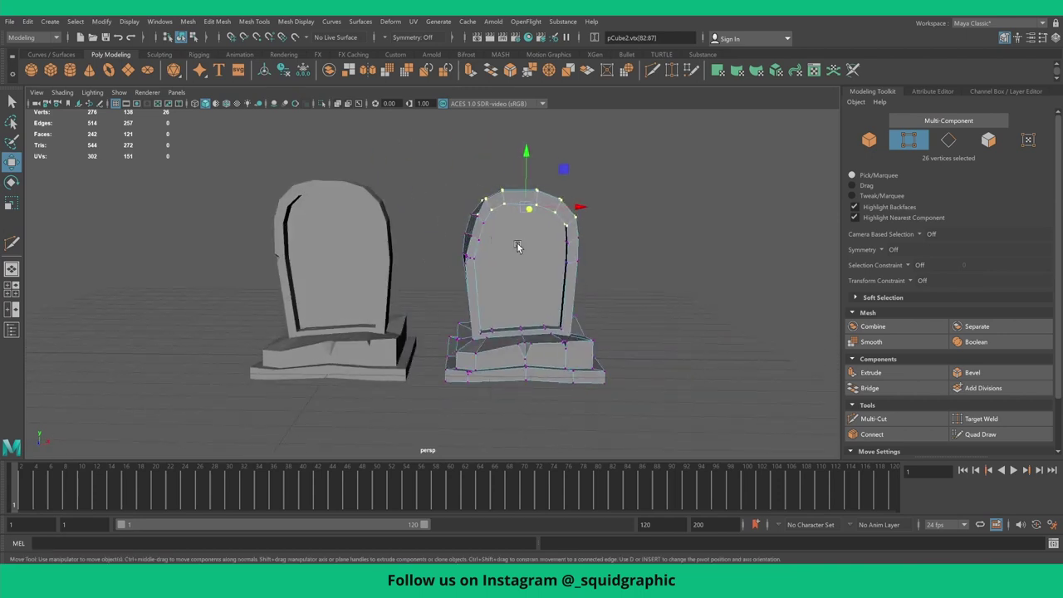
{"action": "right_click_drag", "start_coordinate": [516, 248], "coordinate": [569, 235]}
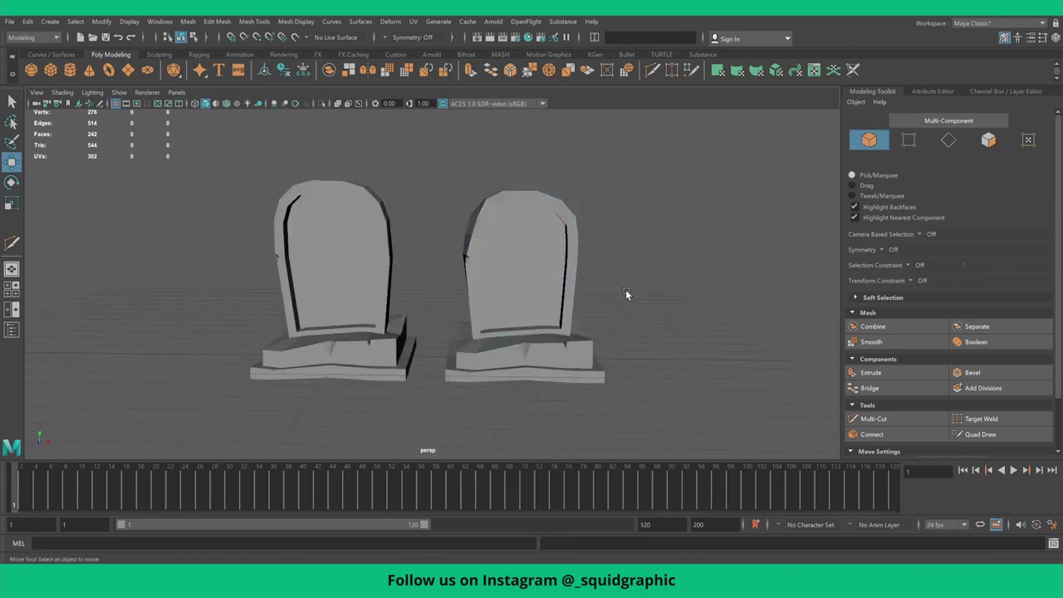
{"action": "right_click_drag", "start_coordinate": [625, 289], "coordinate": [548, 324], "text": "alt"}
{"action": "mouse_move", "coordinate": [548, 325]}
{"action": "left_mouse_down", "text": "alt"}
{"action": "mouse_move", "coordinate": [469, 332]}
{"action": "mouse_move", "coordinate": [506, 328]}
{"action": "left_mouse_up", "text": "alt"}
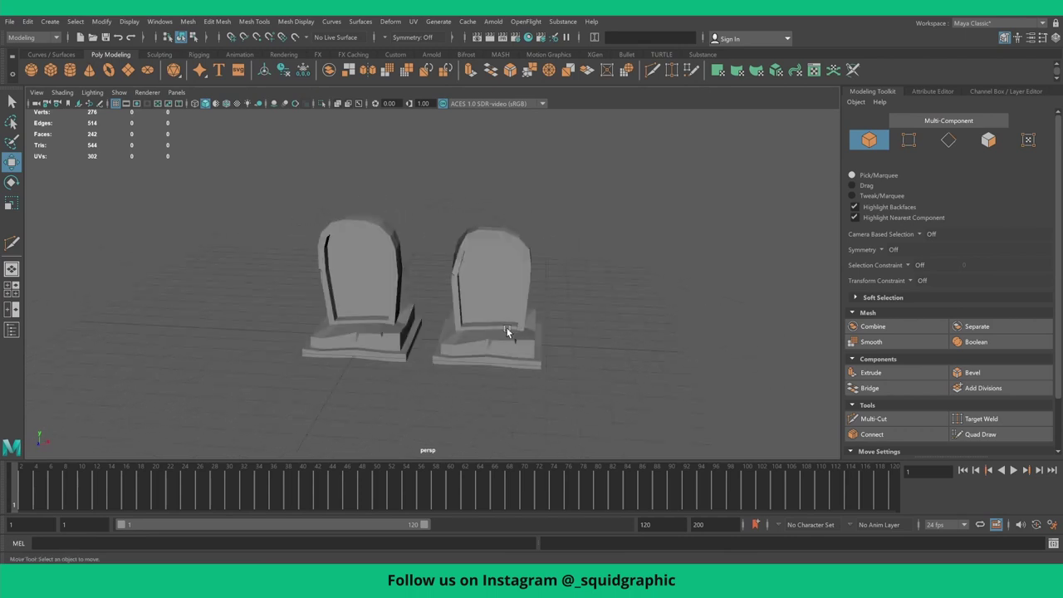
- In vertex mode on the right gravestone, raise a few of its base vertices
{"action": "left_click", "coordinate": [502, 335]}
{"action": "right_click_drag", "start_coordinate": [503, 335], "coordinate": [440, 316]}
{"action": "scroll", "coordinate": [518, 371], "scroll_direction": "up", "scroll_amount": 2}
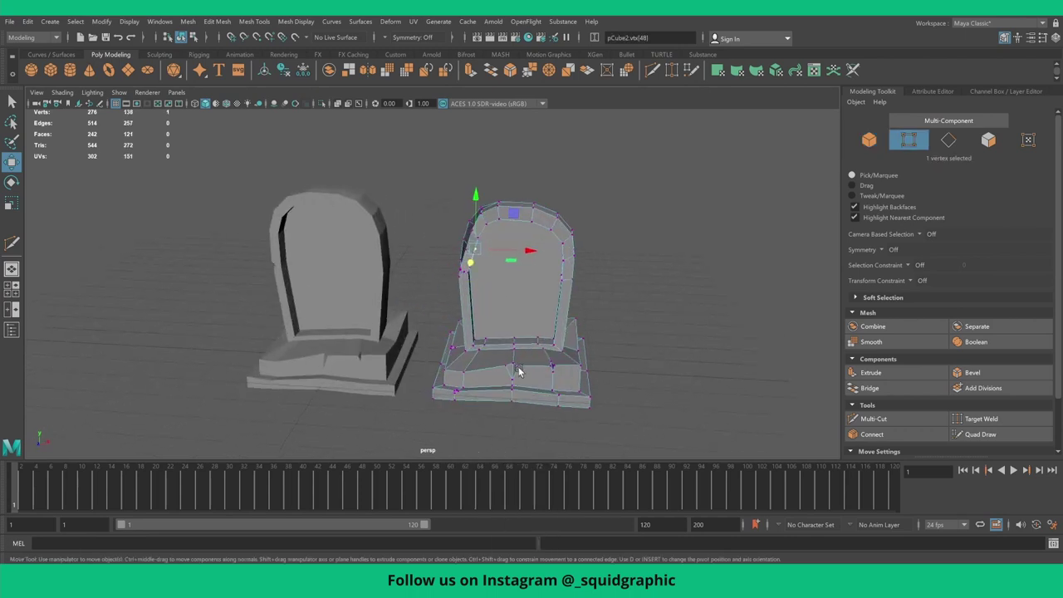
{"action": "left_click", "coordinate": [518, 375]}
{"action": "left_click_drag", "start_coordinate": [516, 330], "coordinate": [564, 380]}
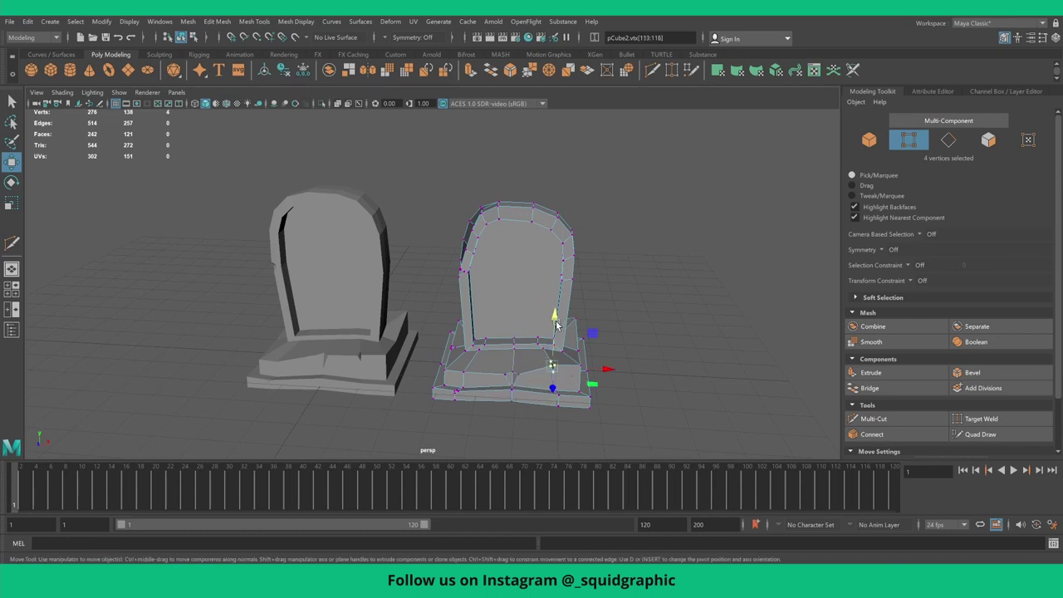
{"action": "left_click_drag", "start_coordinate": [556, 326], "coordinate": [591, 343]}
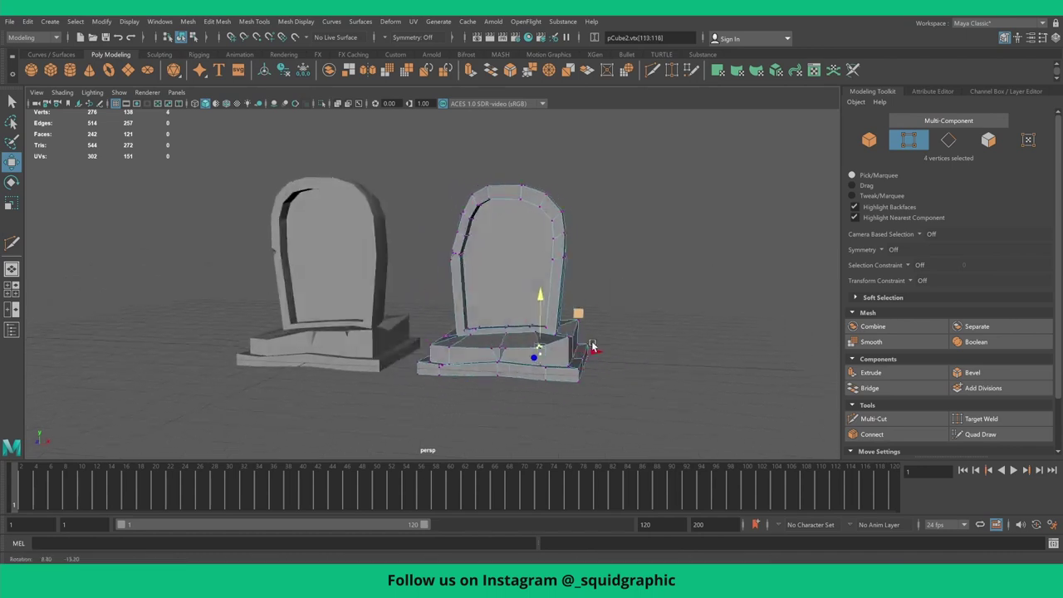
- In the four-view layout, frame both bases in front view and raise a bottom base vertex
{"action": "key", "text": "space"}
{"action": "key", "text": "space"}
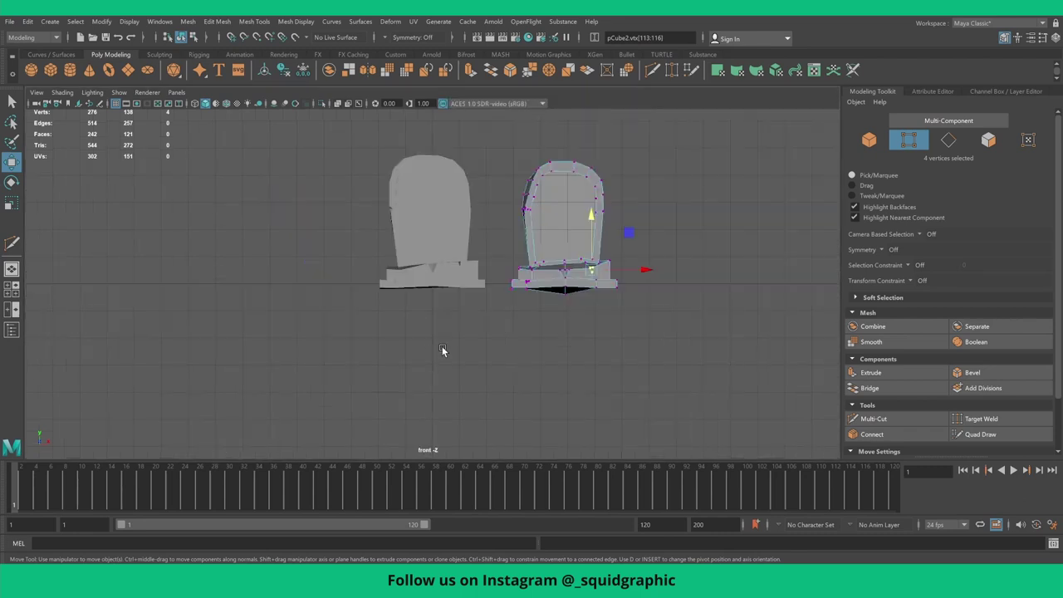
{"action": "scroll", "coordinate": [443, 351], "scroll_direction": "up", "scroll_amount": 5}
{"action": "scroll", "coordinate": [612, 367], "scroll_direction": "up", "scroll_amount": 1}
{"action": "middle_click_drag", "start_coordinate": [612, 367], "coordinate": [525, 349], "text": "alt"}
{"action": "scroll", "coordinate": [523, 348], "scroll_direction": "up", "scroll_amount": 1}
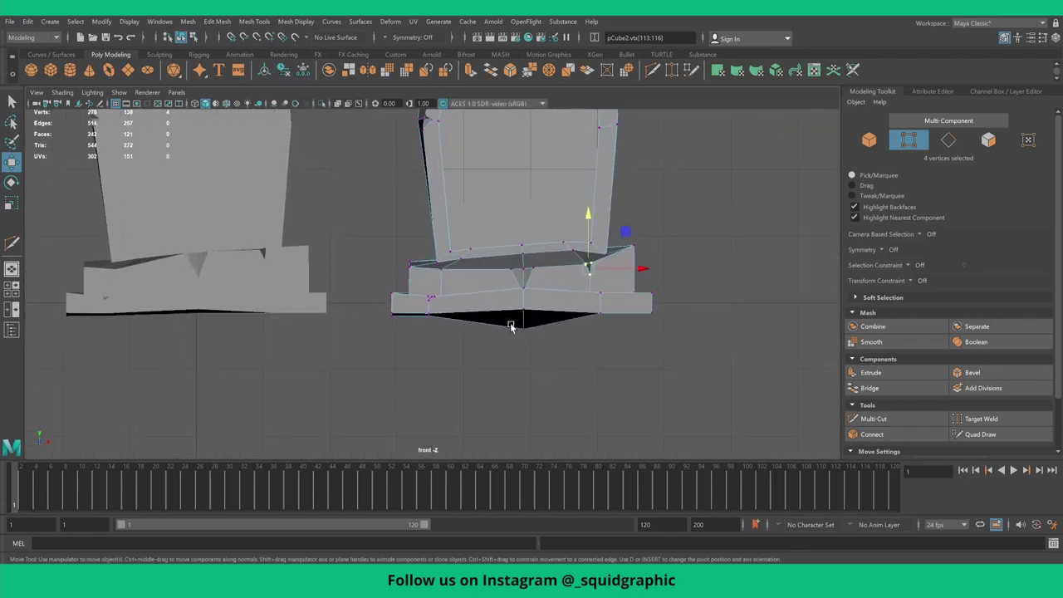
{"action": "left_click", "coordinate": [520, 325]}
{"action": "left_click_drag", "start_coordinate": [524, 276], "coordinate": [522, 262]}
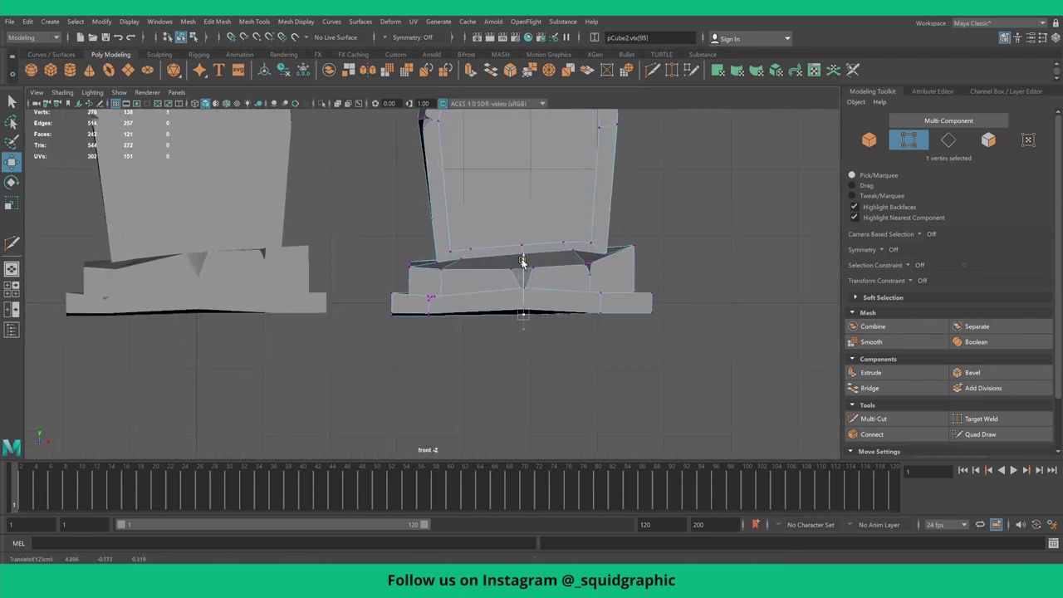
- Reshape the dip at the base centre and slightly lower four side base vertices
{"action": "left_click_drag", "start_coordinate": [491, 221], "coordinate": [543, 278]}
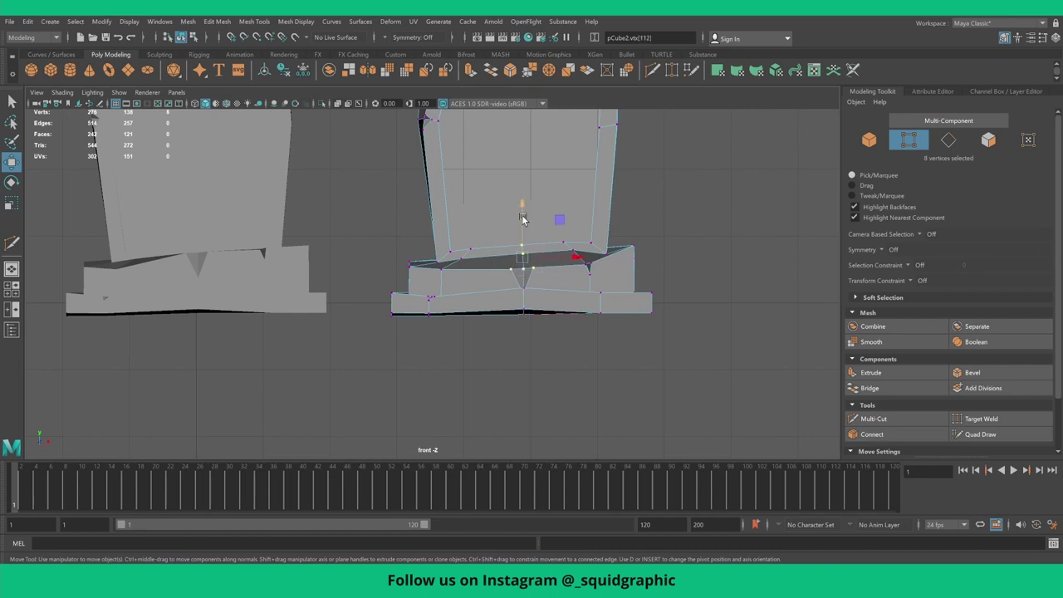
{"action": "left_click_drag", "start_coordinate": [522, 208], "coordinate": [520, 214]}
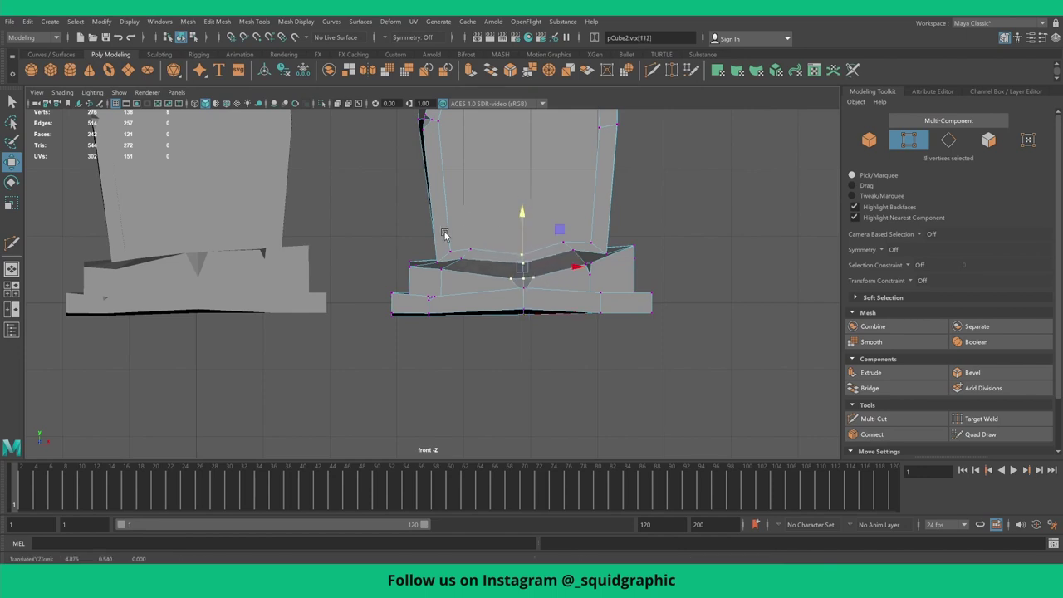
{"action": "left_click_drag", "start_coordinate": [464, 236], "coordinate": [488, 260]}
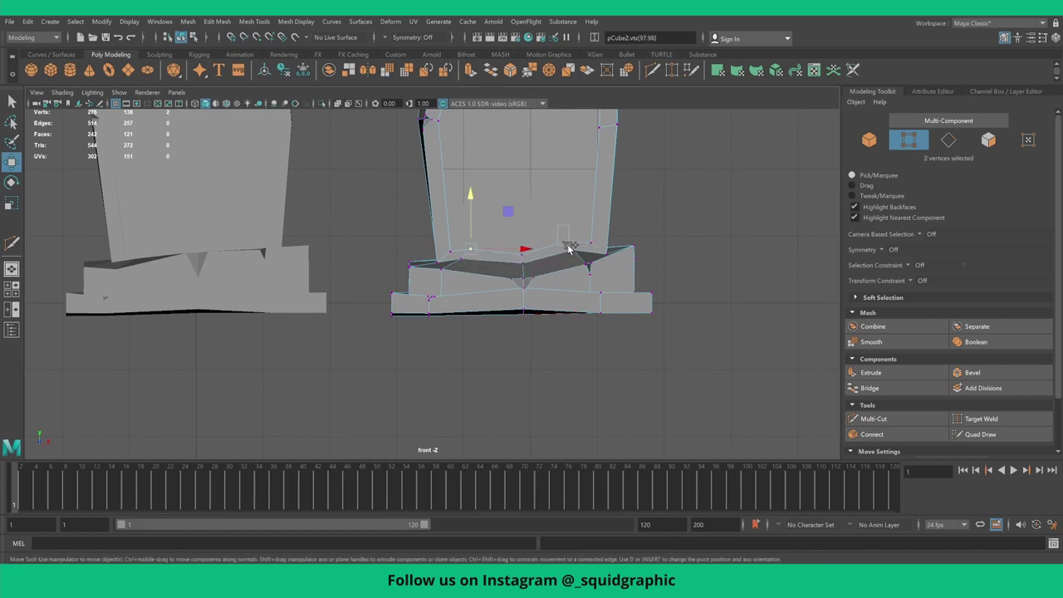
{"action": "left_click_drag", "start_coordinate": [569, 248], "coordinate": [569, 249], "text": "shift"}
{"action": "left_click_drag", "start_coordinate": [514, 192], "coordinate": [516, 197]}
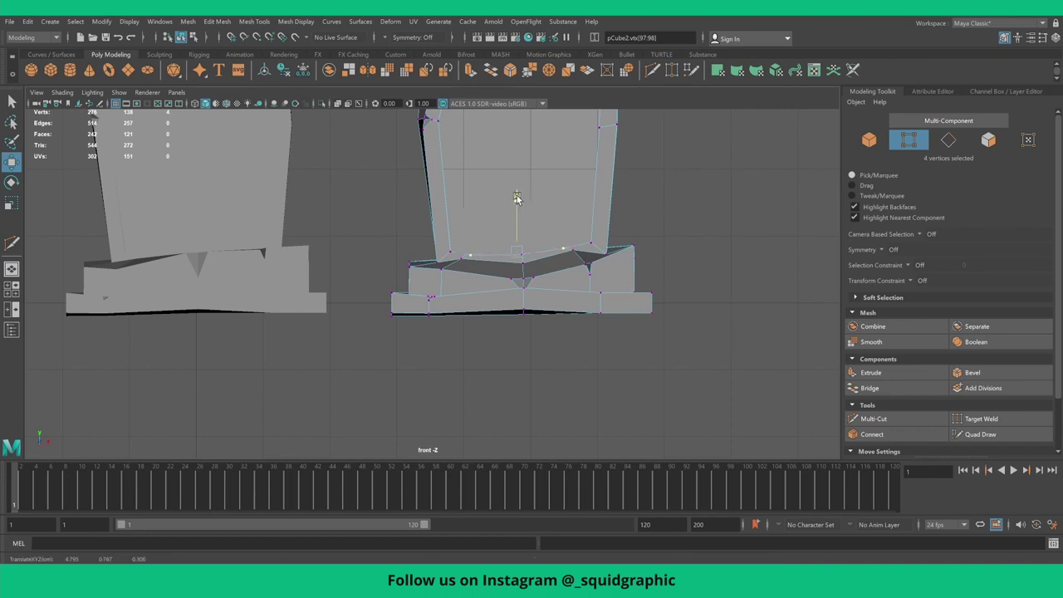
- Scale the slab's left and middle vertices, then nudge its right-edge vertices up and outward
{"action": "middle_click_drag", "start_coordinate": [478, 194], "coordinate": [449, 308], "text": "alt"}
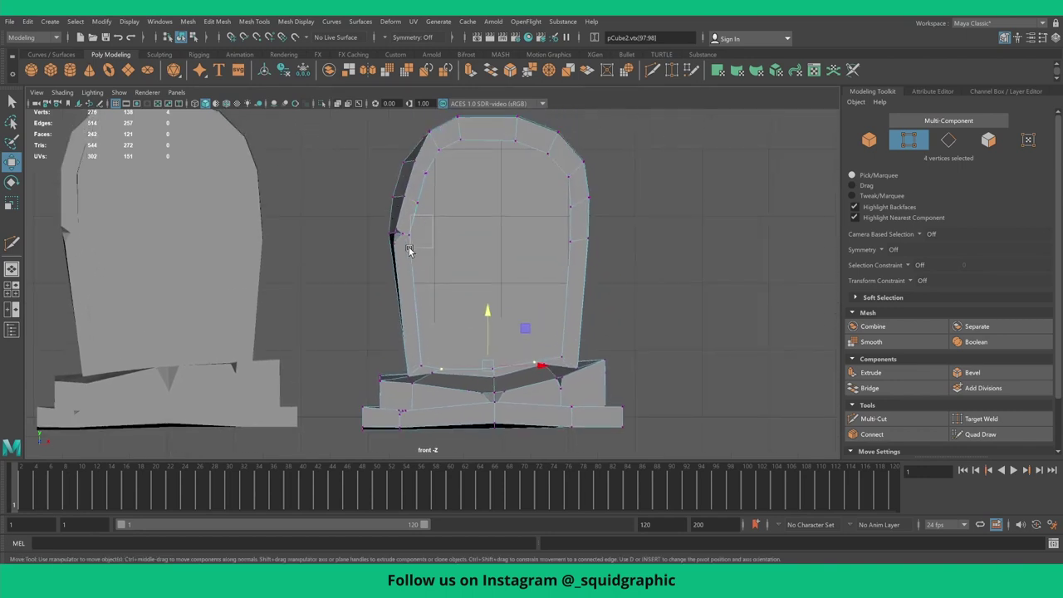
{"action": "left_click_drag", "start_coordinate": [409, 251], "coordinate": [405, 259]}
{"action": "key", "text": "r"}
{"action": "left_click_drag", "start_coordinate": [575, 260], "coordinate": [541, 240], "text": "shift"}
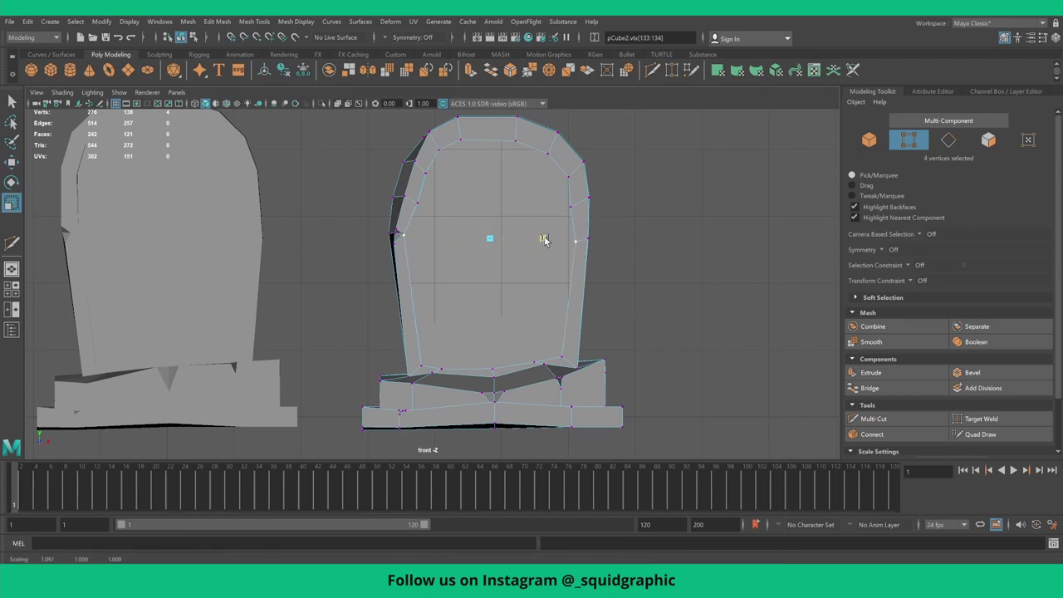
{"action": "mouse_move", "coordinate": [415, 196]}
{"action": "left_mouse_down"}
{"action": "mouse_move", "coordinate": [426, 211]}
{"action": "mouse_move", "coordinate": [467, 205]}
{"action": "left_mouse_up"}
{"action": "key", "text": "w"}
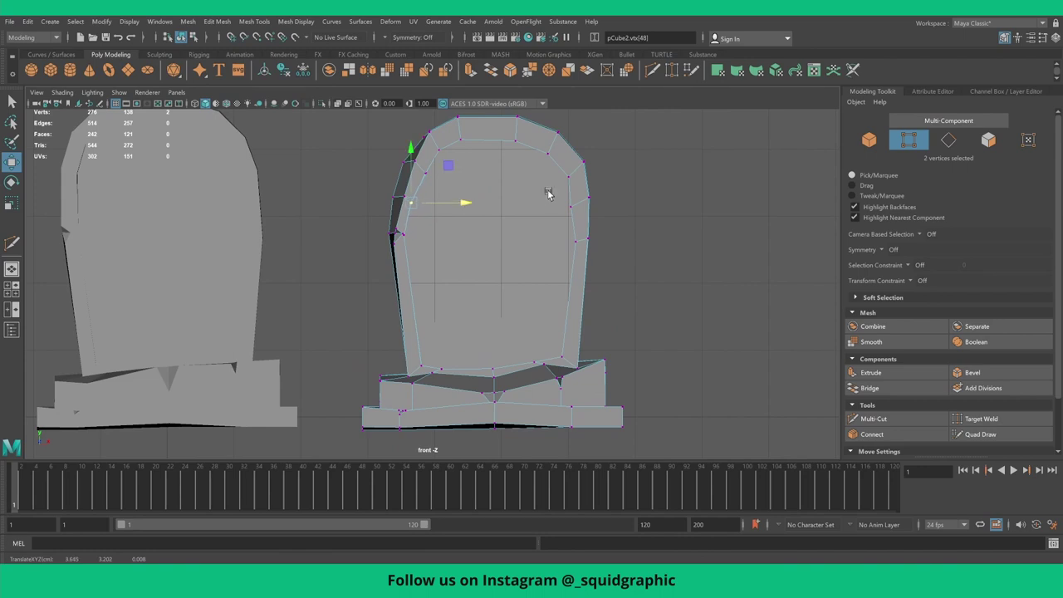
{"action": "left_click_drag", "start_coordinate": [548, 193], "coordinate": [580, 220]}
{"action": "middle_click_drag", "start_coordinate": [610, 173], "coordinate": [611, 169]}
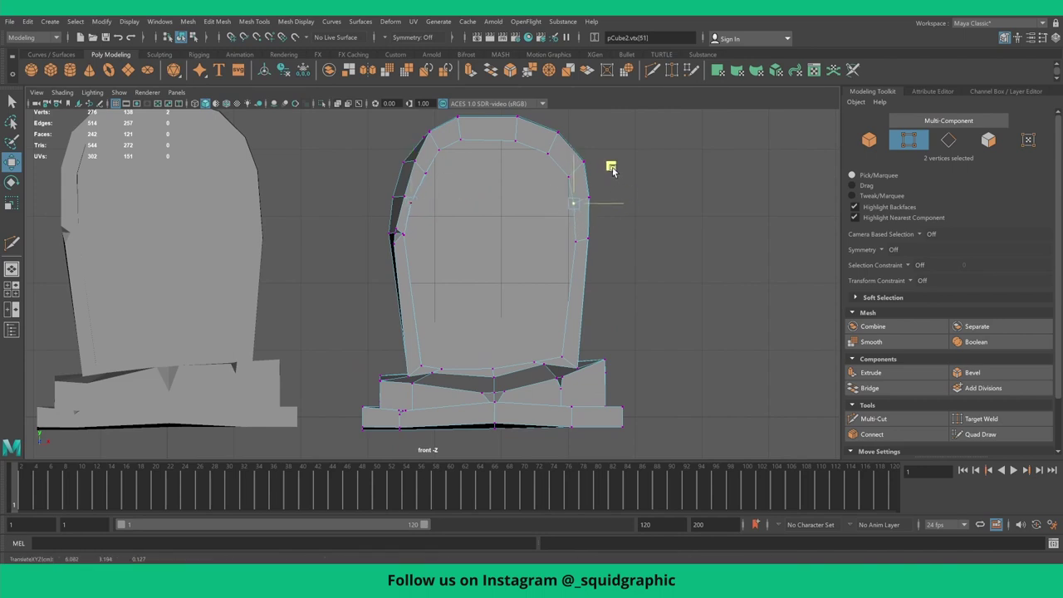
- Lift the arch's top and top-left vertices into an irregular, uneven peak
{"action": "left_click_drag", "start_coordinate": [442, 137], "coordinate": [532, 162]}
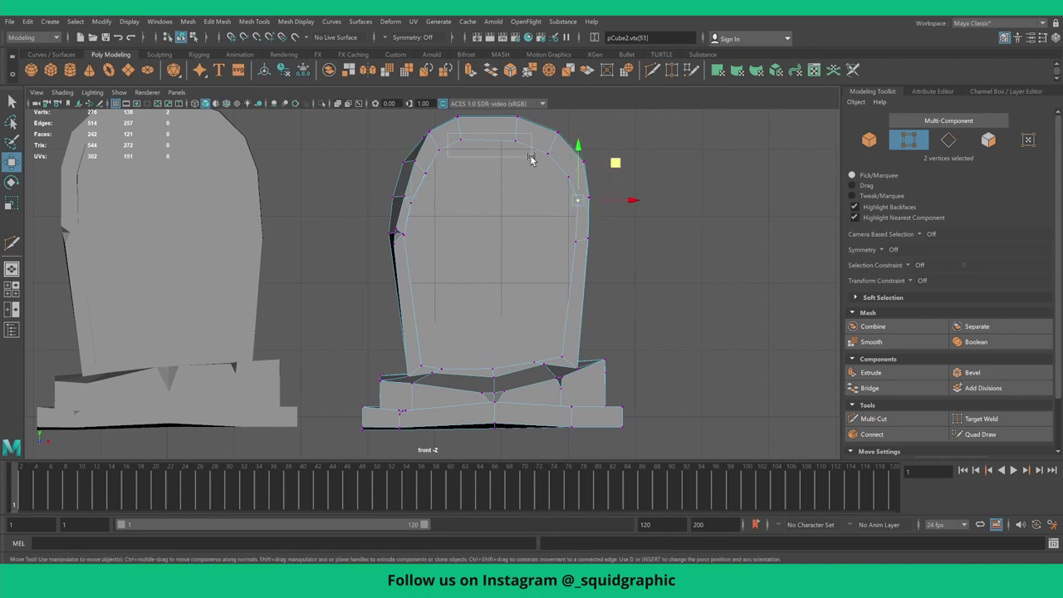
{"action": "scroll", "coordinate": [524, 162], "scroll_direction": "up", "scroll_amount": 3}
{"action": "middle_click_drag", "start_coordinate": [511, 174], "coordinate": [515, 165]}
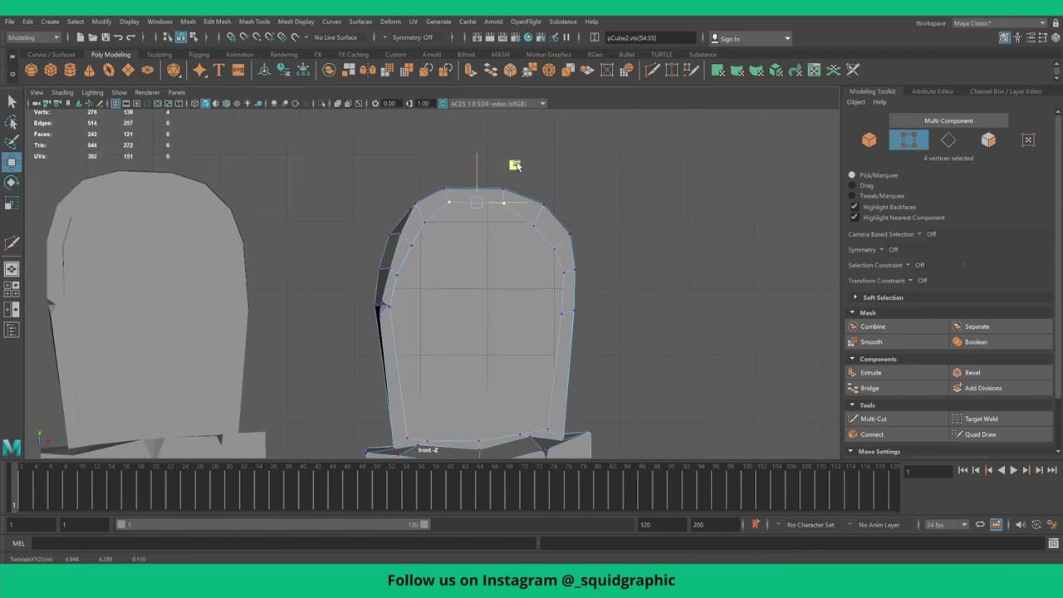
{"action": "left_click", "coordinate": [439, 198]}
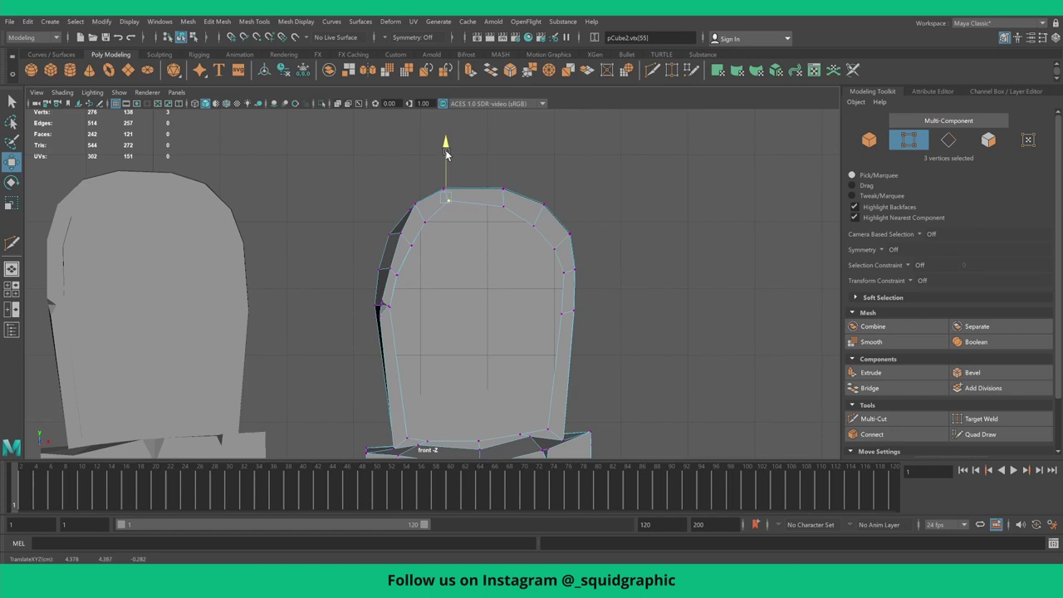
{"action": "left_click_drag", "start_coordinate": [445, 150], "coordinate": [448, 161]}
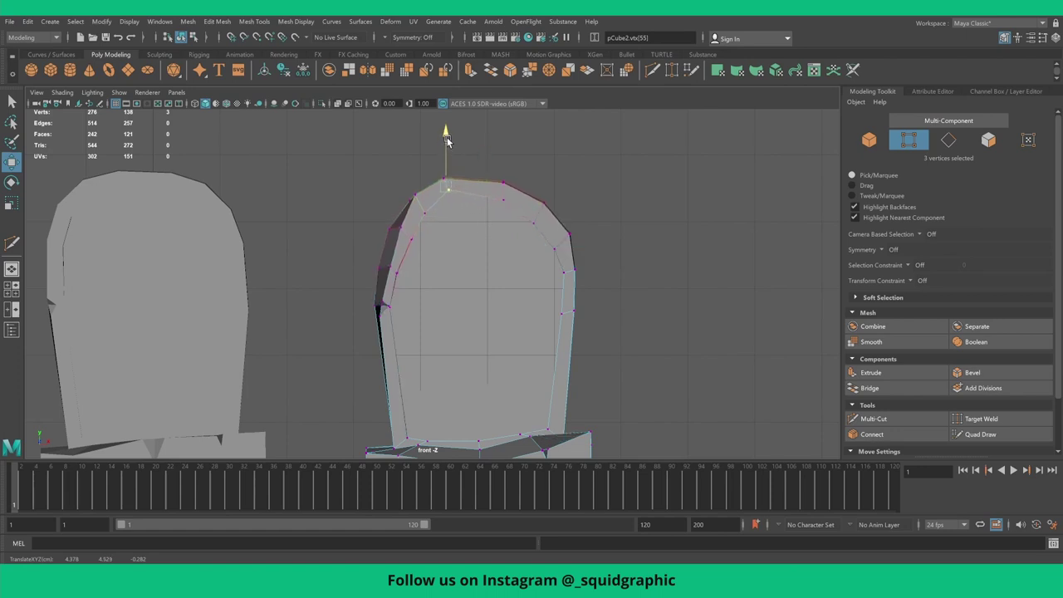
{"action": "right_click_drag", "start_coordinate": [493, 224], "coordinate": [548, 208]}
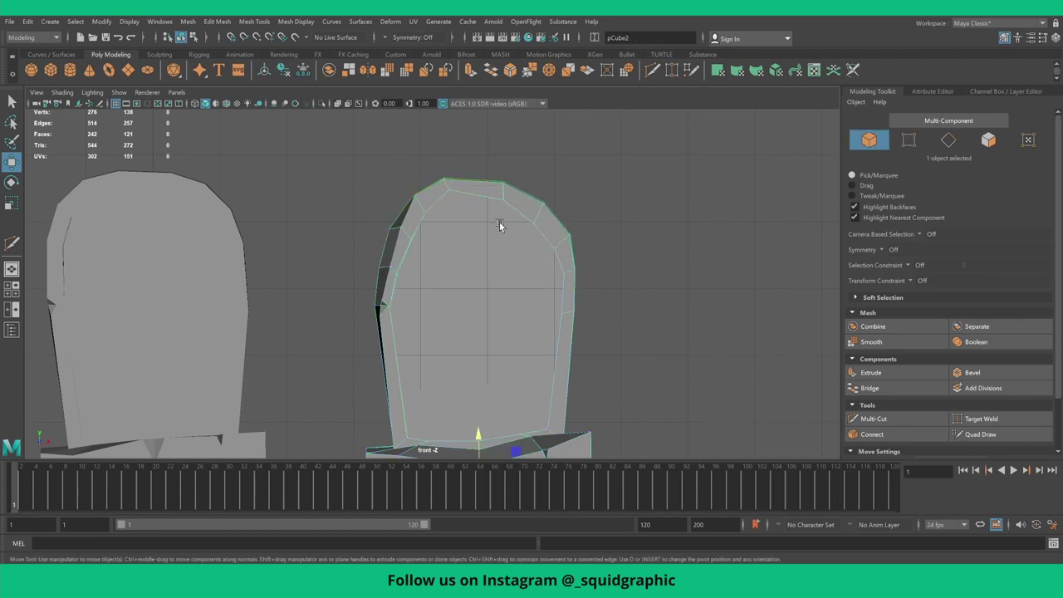
- Viewing the right stone edge-on, scale its slab's top vertices thinner along Z
{"action": "key", "text": "space"}
{"action": "key", "text": "space"}
{"action": "mouse_move", "coordinate": [614, 311]}
{"action": "left_mouse_down", "text": "alt"}
{"action": "mouse_move", "coordinate": [452, 323]}
{"action": "mouse_move", "coordinate": [405, 275]}
{"action": "left_mouse_up", "text": "alt"}
{"action": "left_click", "coordinate": [405, 276]}
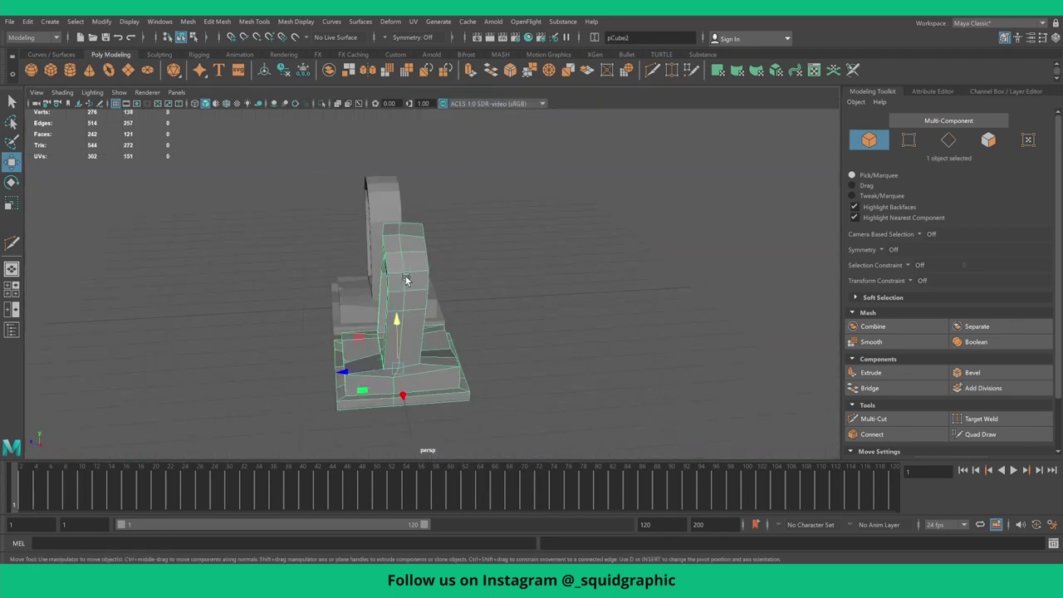
{"action": "right_click_drag", "start_coordinate": [402, 238], "coordinate": [352, 230]}
{"action": "mouse_move", "coordinate": [352, 230]}
{"action": "left_mouse_down", "text": "alt"}
{"action": "mouse_move", "coordinate": [373, 237]}
{"action": "mouse_move", "coordinate": [370, 216]}
{"action": "left_mouse_up", "text": "alt"}
{"action": "left_click_drag", "start_coordinate": [439, 196], "coordinate": [449, 204]}
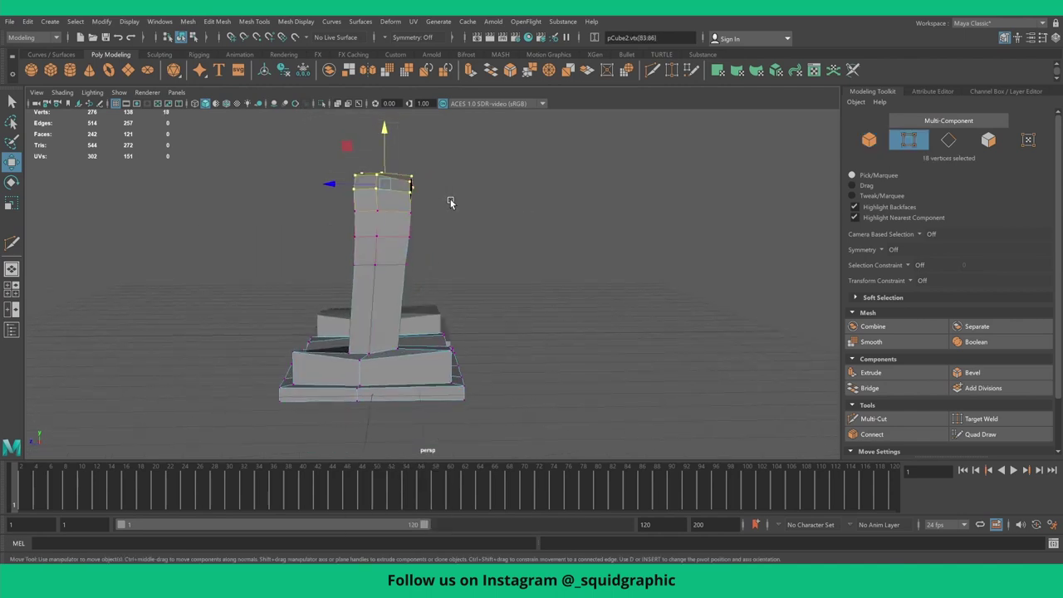
{"action": "key", "text": "r"}
{"action": "mouse_move", "coordinate": [338, 184]}
{"action": "left_mouse_down"}
{"action": "mouse_move", "coordinate": [389, 222]}
{"action": "mouse_move", "coordinate": [340, 194]}
{"action": "left_mouse_up"}
- In vertex mode on the left stone, scale its slab's middle thinner along Z
{"action": "left_click", "coordinate": [339, 193]}
{"action": "right_click", "coordinate": [332, 192]}
{"action": "left_click", "coordinate": [318, 213]}
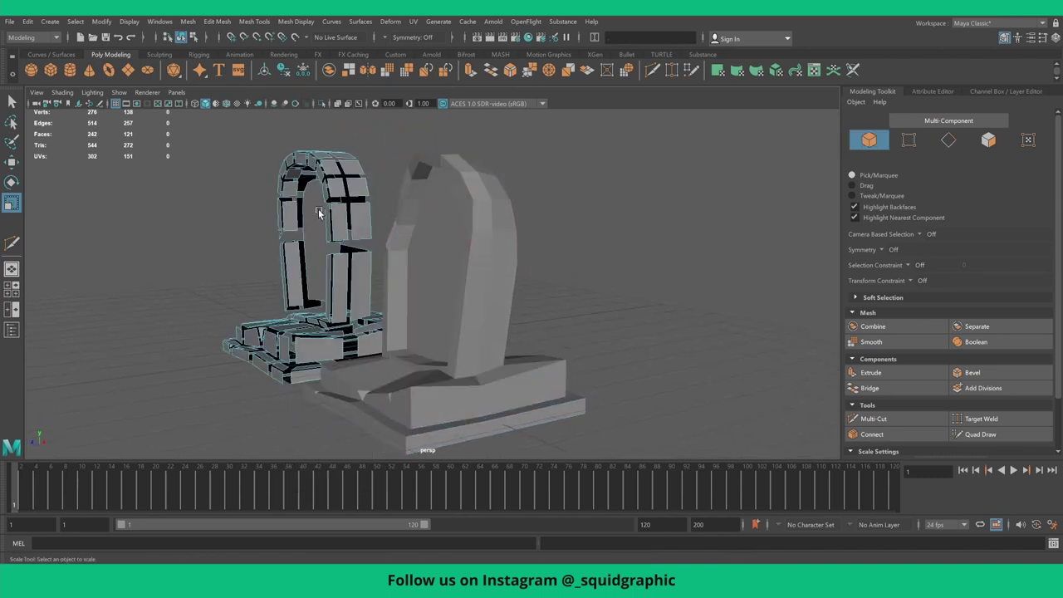
{"action": "right_click", "coordinate": [344, 206]}
{"action": "left_click", "coordinate": [295, 207]}
{"action": "left_click", "coordinate": [249, 340]}
{"action": "mouse_move", "coordinate": [249, 340]}
{"action": "left_mouse_down", "text": "alt"}
{"action": "mouse_move", "coordinate": [441, 223]}
{"action": "mouse_move", "coordinate": [415, 230]}
{"action": "mouse_move", "coordinate": [565, 270]}
{"action": "mouse_move", "coordinate": [524, 250]}
{"action": "left_mouse_up", "text": "alt"}
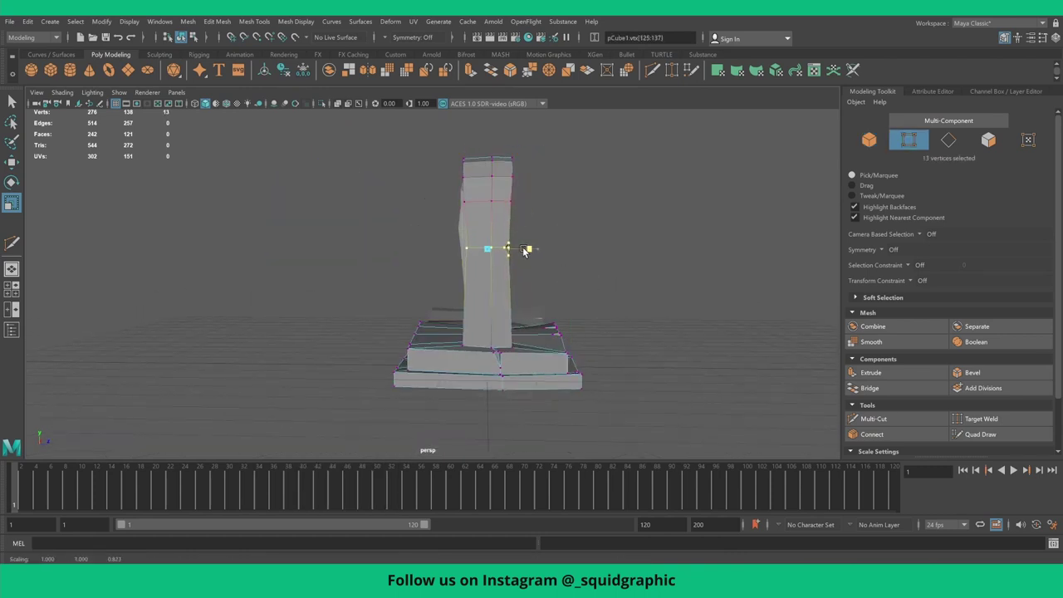
{"action": "left_click", "coordinate": [525, 224]}
{"action": "key", "text": "ctrl+z"}
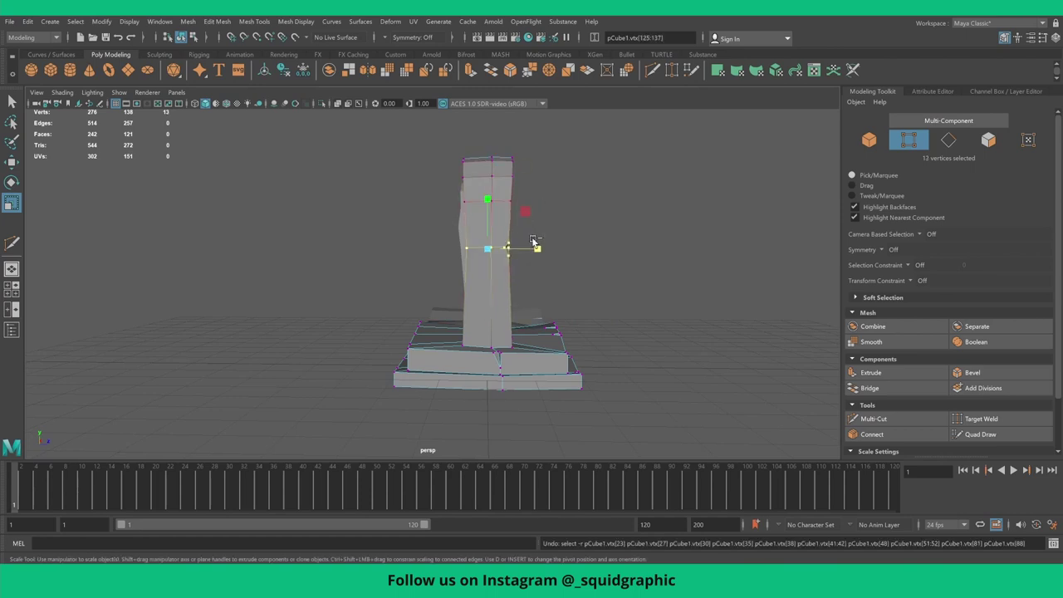
{"action": "key", "text": "e"}
{"action": "key", "text": "r"}
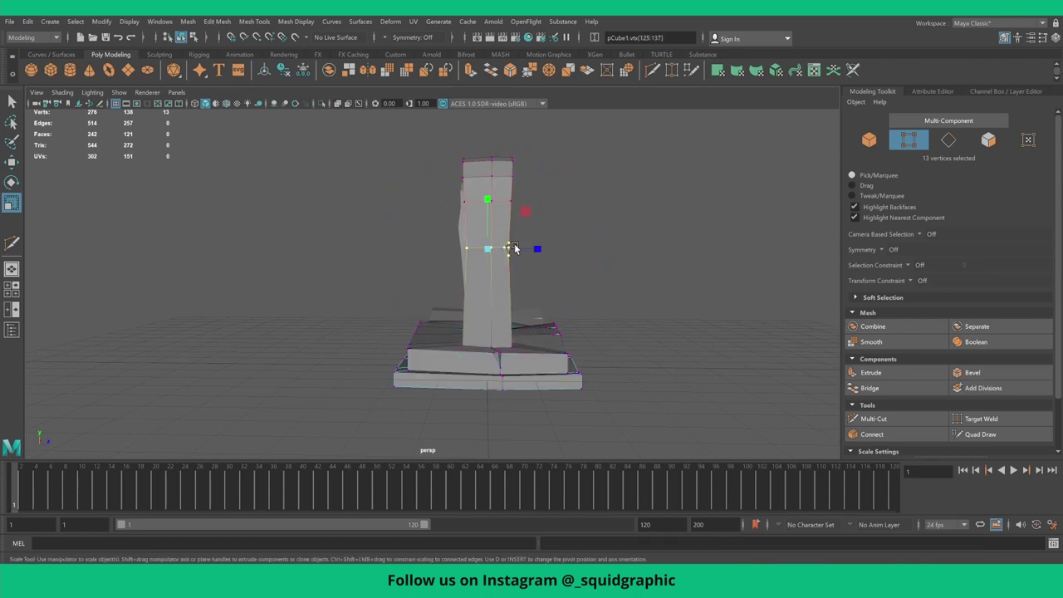
{"action": "left_click_drag", "start_coordinate": [537, 250], "coordinate": [533, 249]}
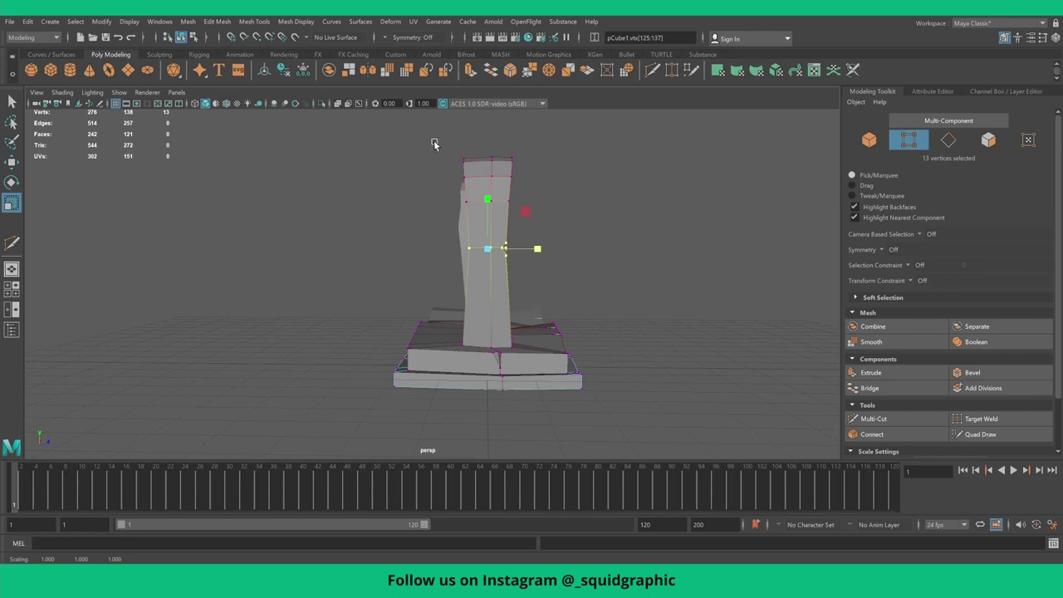
- Select the left slab's three top vertices, then return to object mode with both stones in view
{"action": "left_click_drag", "start_coordinate": [433, 145], "coordinate": [518, 170]}
{"action": "key", "text": "w"}
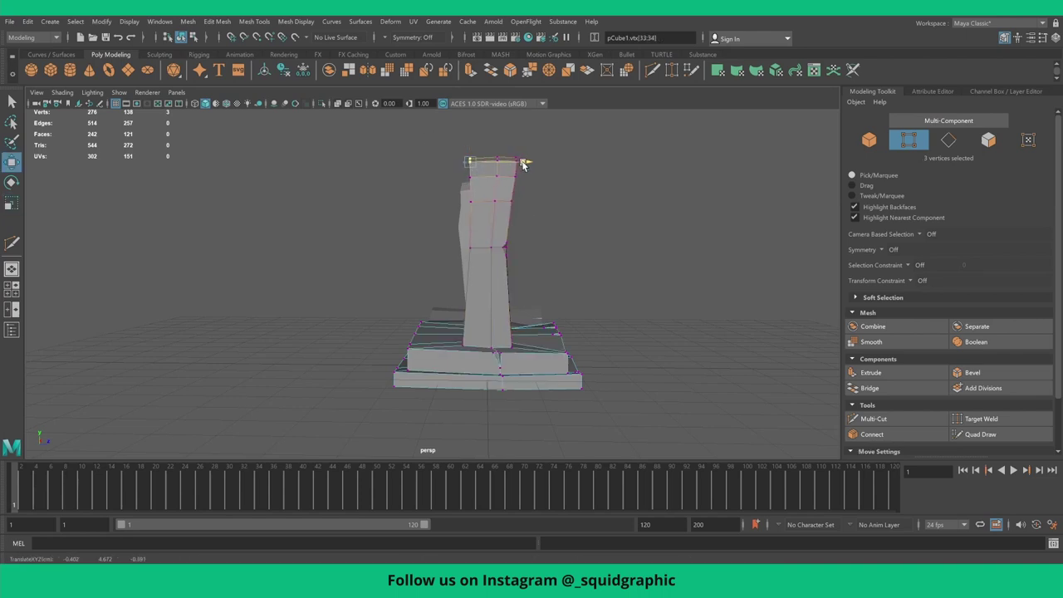
{"action": "right_click_drag", "start_coordinate": [492, 210], "coordinate": [531, 190]}
{"action": "scroll", "coordinate": [573, 232], "scroll_direction": "down", "scroll_amount": 4}
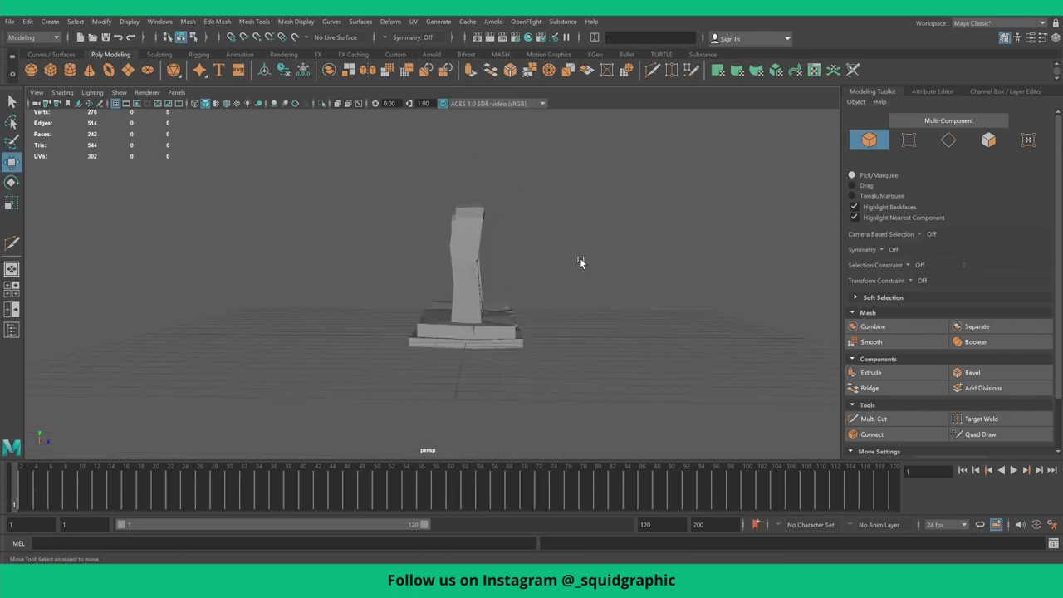
{"action": "mouse_move", "coordinate": [579, 257]}
{"action": "left_mouse_down", "text": "alt"}
{"action": "mouse_move", "coordinate": [424, 281]}
{"action": "mouse_move", "coordinate": [516, 301]}
{"action": "left_mouse_up", "text": "alt"}
{"action": "scroll", "coordinate": [454, 292], "scroll_direction": "up", "scroll_amount": 3}
- Bevel the right tombstone's edges from the Modeling Toolkit
{"action": "left_click", "coordinate": [486, 290]}
{"action": "scroll", "coordinate": [517, 300], "scroll_direction": "up", "scroll_amount": 2}
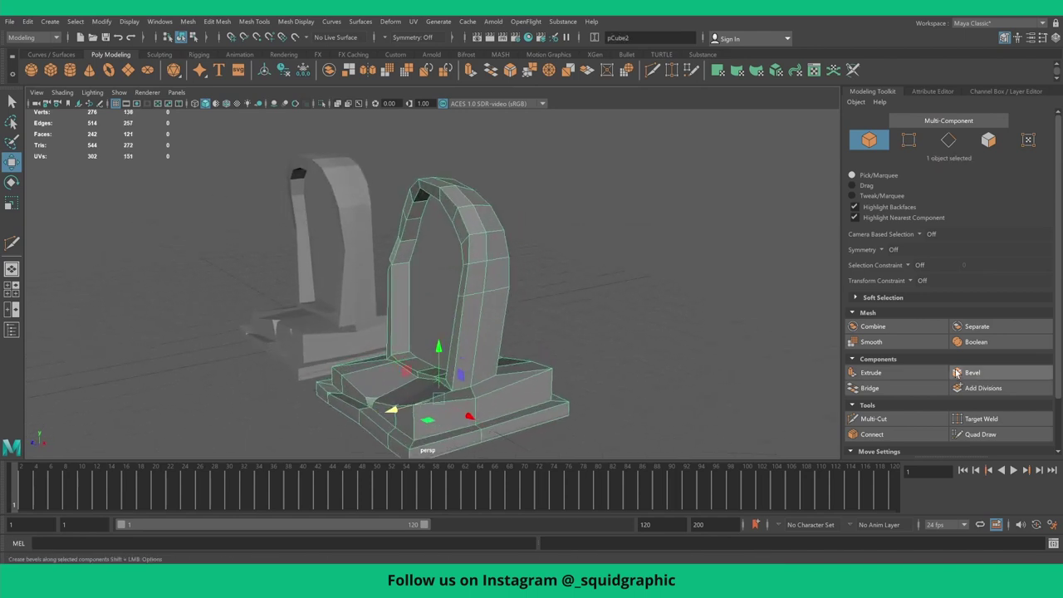
{"action": "mouse_move", "coordinate": [497, 285]}
{"action": "left_mouse_down", "text": "alt"}
{"action": "mouse_move", "coordinate": [456, 284]}
{"action": "mouse_move", "coordinate": [515, 282]}
{"action": "left_mouse_up", "text": "alt"}
{"action": "left_click", "coordinate": [619, 286]}
{"action": "left_click", "coordinate": [526, 271]}
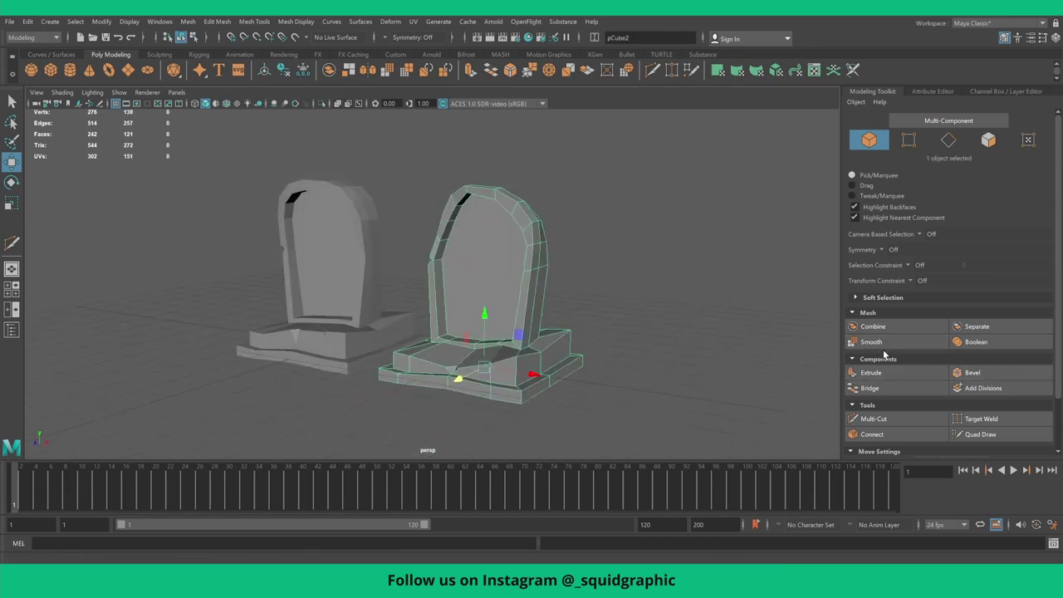
{"action": "left_click", "coordinate": [999, 379]}
- Bevel the left tombstone's edges the same way, then deselect
{"action": "mouse_move", "coordinate": [565, 281]}
{"action": "left_mouse_down", "text": "alt"}
{"action": "mouse_move", "coordinate": [474, 273]}
{"action": "mouse_move", "coordinate": [519, 265]}
{"action": "left_mouse_up", "text": "alt"}
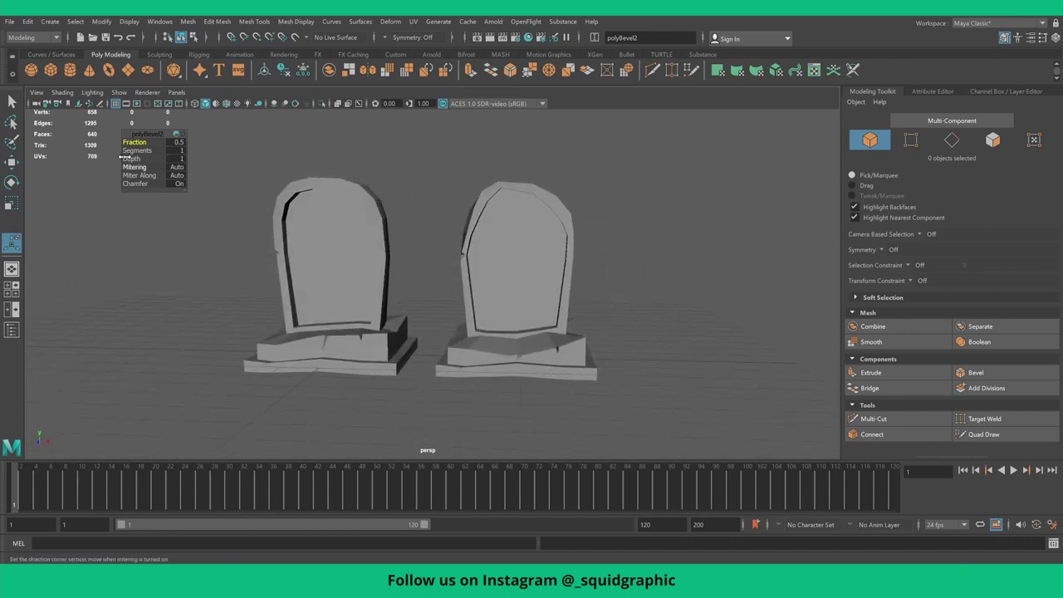
{"action": "left_click_drag", "start_coordinate": [429, 251], "coordinate": [329, 245], "text": "alt"}
{"action": "left_click", "coordinate": [329, 245]}
{"action": "left_click", "coordinate": [977, 372]}
{"action": "left_click", "coordinate": [630, 284]}
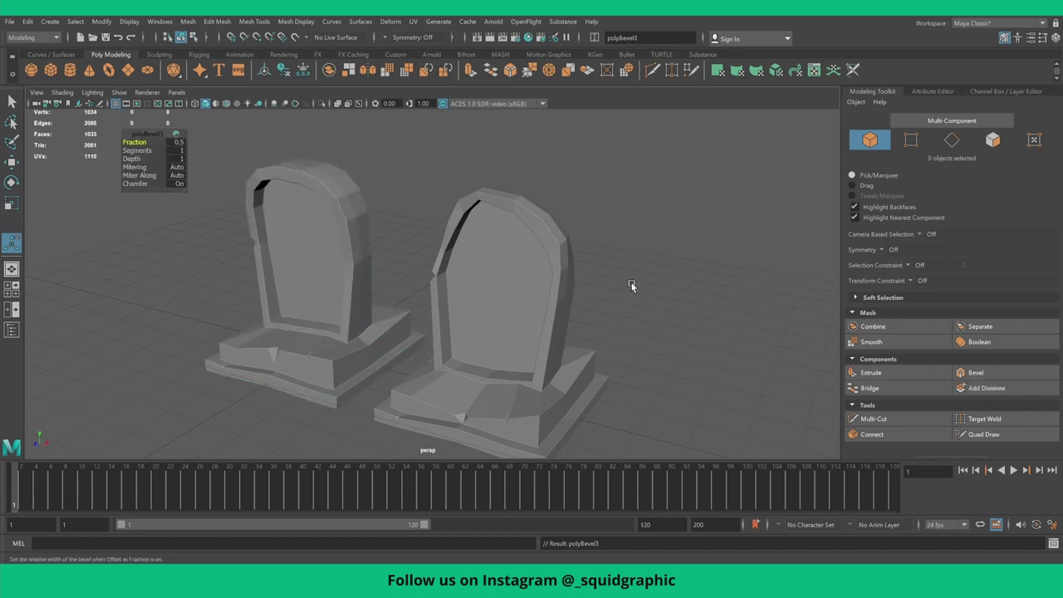
- Move the two tombstones apart along their depth axis
{"action": "scroll", "coordinate": [629, 284], "scroll_direction": "down", "scroll_amount": 3}
{"action": "mouse_move", "coordinate": [629, 284]}
{"action": "left_mouse_down", "text": "alt"}
{"action": "mouse_move", "coordinate": [475, 327]}
{"action": "mouse_move", "coordinate": [499, 330]}
{"action": "left_mouse_up", "text": "alt"}
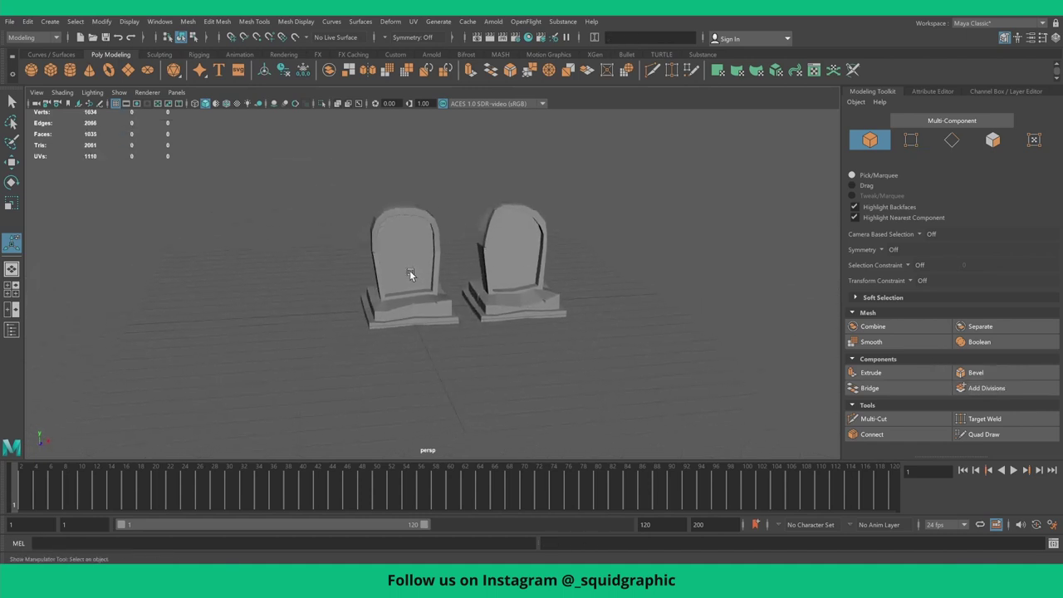
{"action": "middle_click_drag", "start_coordinate": [386, 296], "coordinate": [403, 276], "text": "alt"}
{"action": "left_click", "coordinate": [495, 293]}
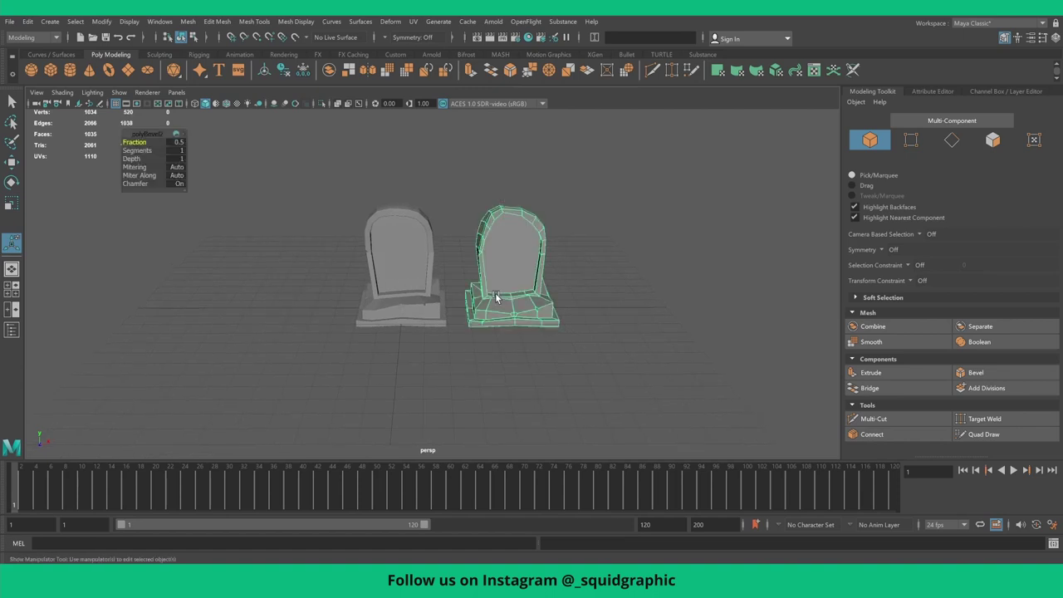
{"action": "left_click", "coordinate": [403, 291]}
{"action": "key", "text": "w"}
{"action": "mouse_move", "coordinate": [442, 306]}
{"action": "left_mouse_down", "text": "alt"}
{"action": "mouse_move", "coordinate": [361, 335]}
{"action": "mouse_move", "coordinate": [432, 277]}
{"action": "left_mouse_up", "text": "alt"}
{"action": "left_click", "coordinate": [495, 306]}
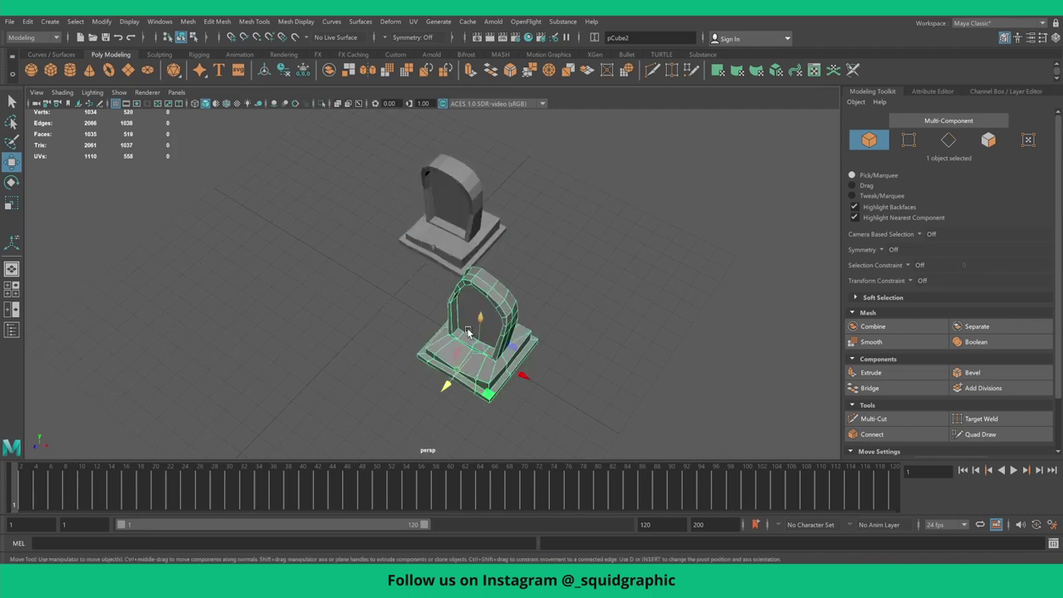
{"action": "left_click_drag", "start_coordinate": [487, 362], "coordinate": [508, 319]}
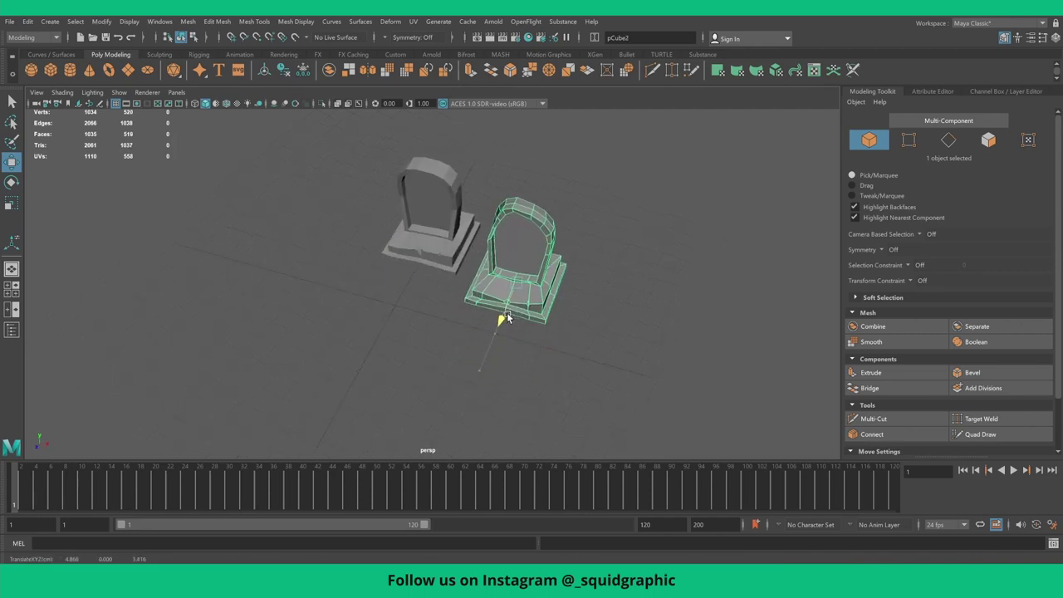
{"action": "left_click", "coordinate": [449, 250]}
- Rotate the right tombstone -15 degrees around Y
{"action": "key", "text": "f"}
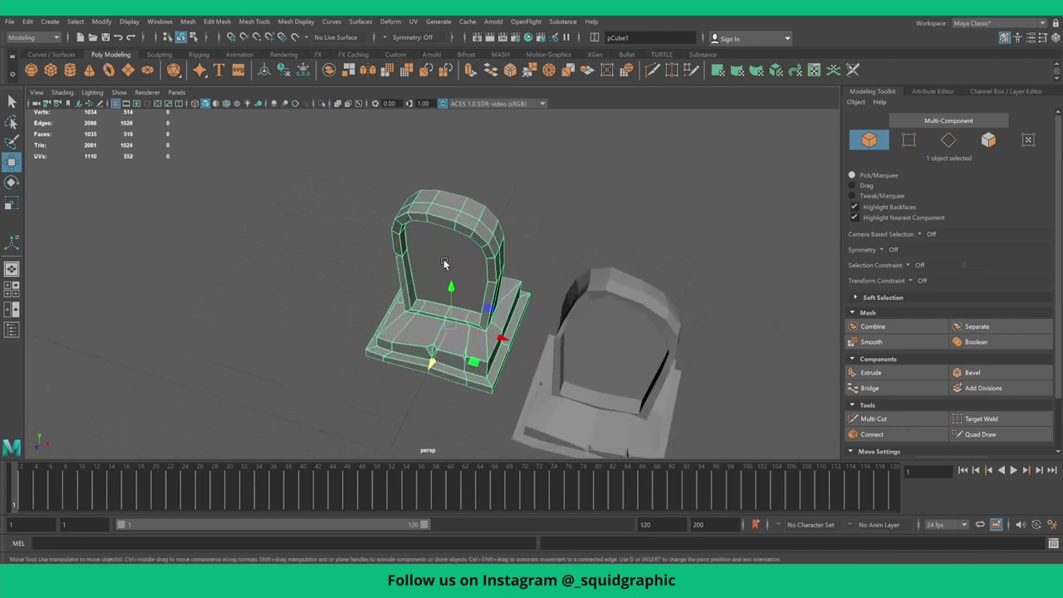
{"action": "mouse_move", "coordinate": [465, 201]}
{"action": "left_mouse_down", "text": "alt"}
{"action": "mouse_move", "coordinate": [671, 269]}
{"action": "mouse_move", "coordinate": [606, 371]}
{"action": "mouse_move", "coordinate": [543, 358]}
{"action": "mouse_move", "coordinate": [609, 352]}
{"action": "mouse_move", "coordinate": [582, 349]}
{"action": "left_mouse_up", "text": "alt"}
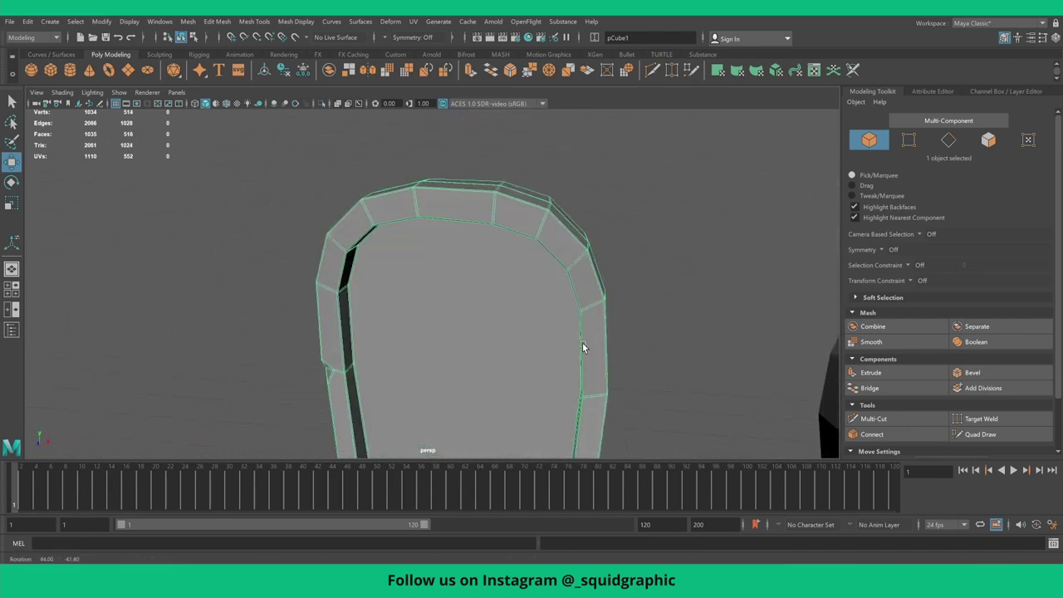
{"action": "left_click", "coordinate": [678, 331]}
{"action": "scroll", "coordinate": [677, 331], "scroll_direction": "down", "scroll_amount": 5}
{"action": "scroll", "coordinate": [633, 372], "scroll_direction": "down", "scroll_amount": 3}
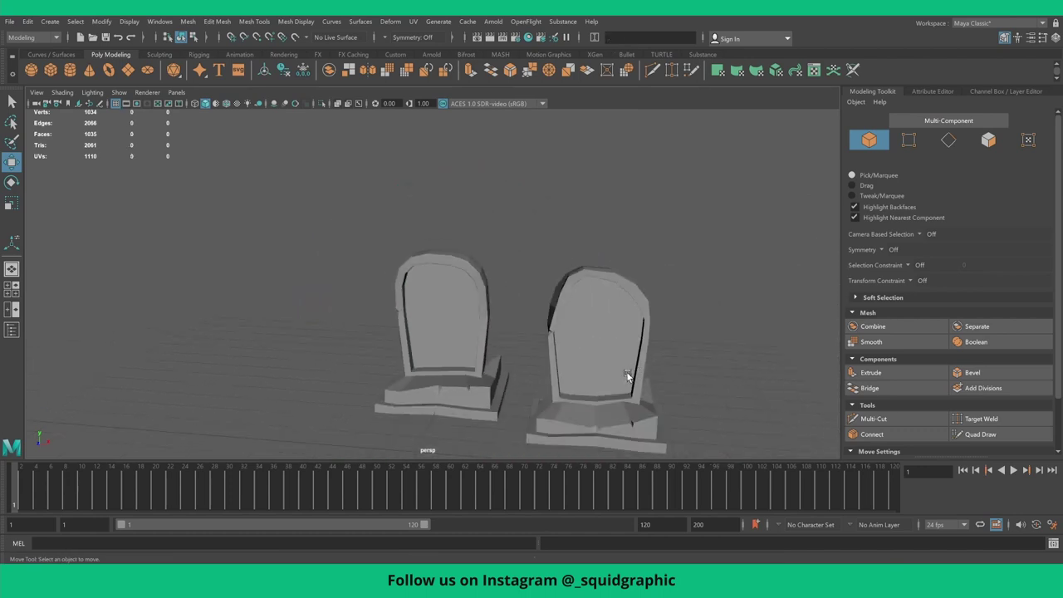
{"action": "scroll", "coordinate": [558, 372], "scroll_direction": "down", "scroll_amount": 2}
{"action": "left_click", "coordinate": [562, 390]}
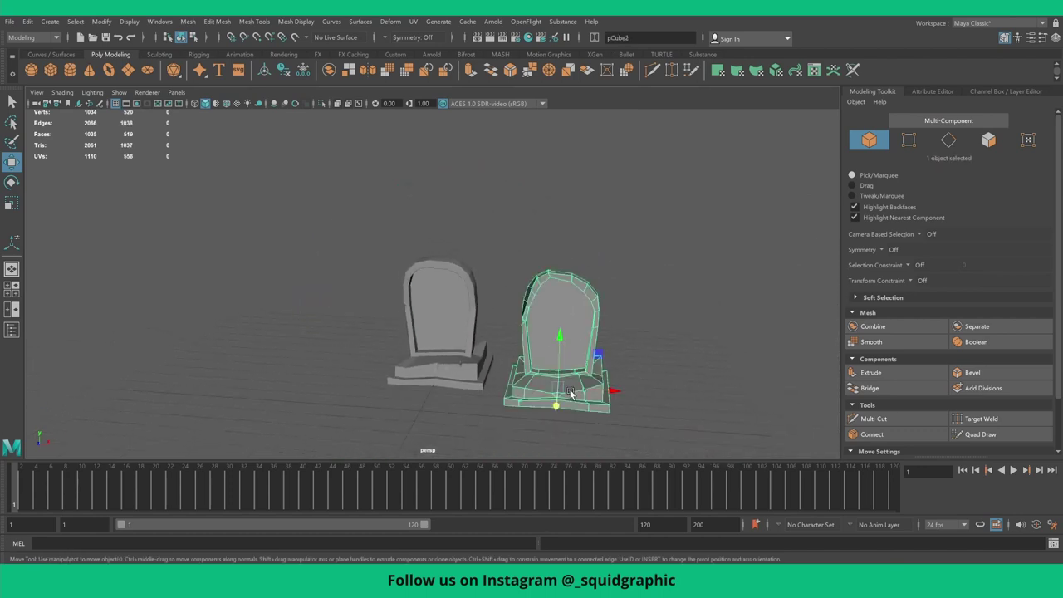
{"action": "key", "text": "r"}
{"action": "key", "text": "e"}
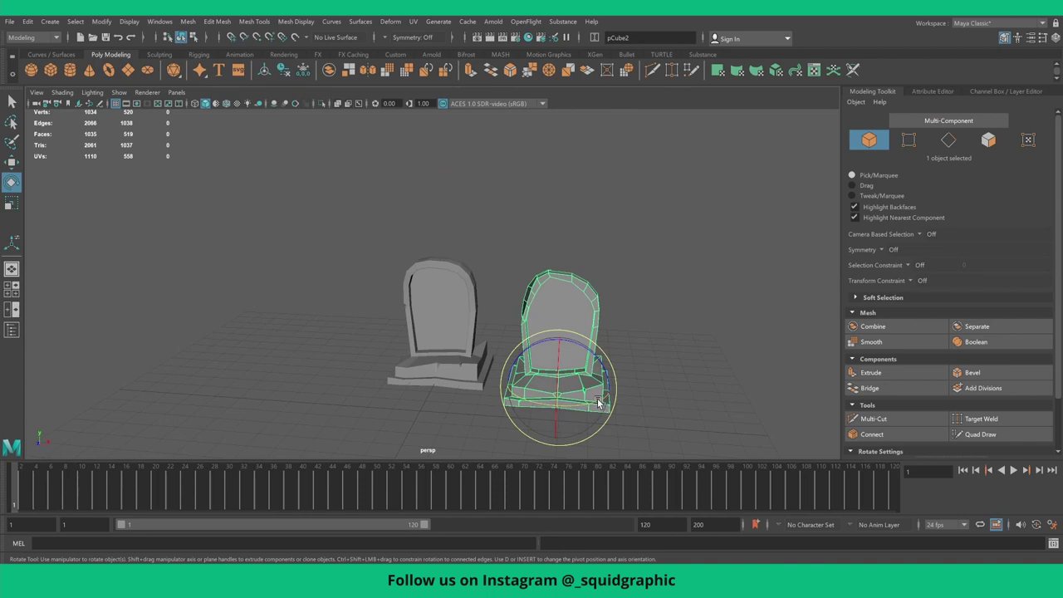
{"action": "left_click_drag", "start_coordinate": [597, 398], "coordinate": [587, 402]}
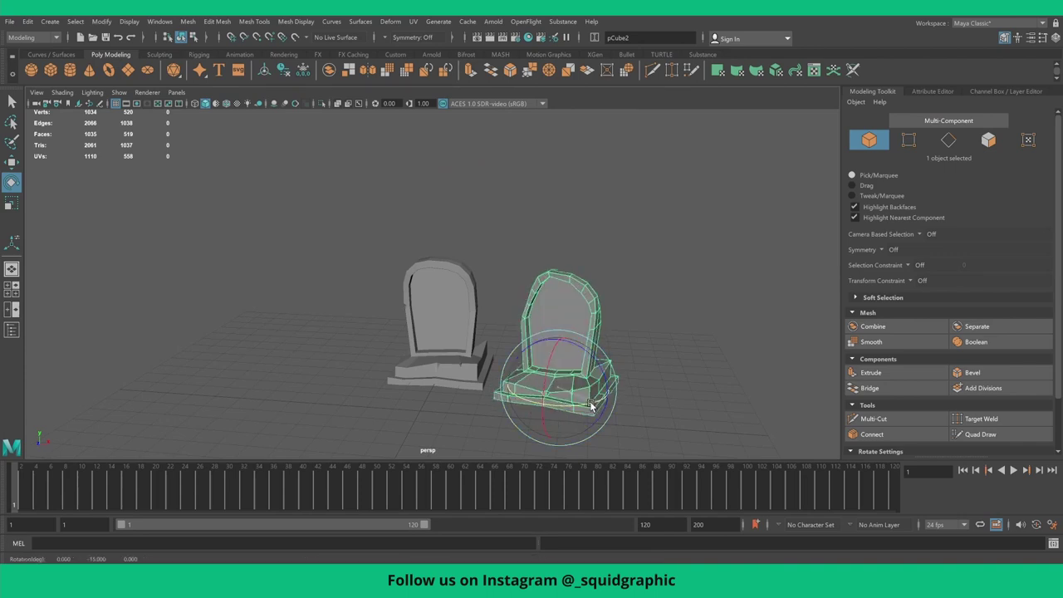
- Slide the right tombstone further right and clear the selection
{"action": "key", "text": "w"}
{"action": "left_click_drag", "start_coordinate": [614, 402], "coordinate": [672, 417]}
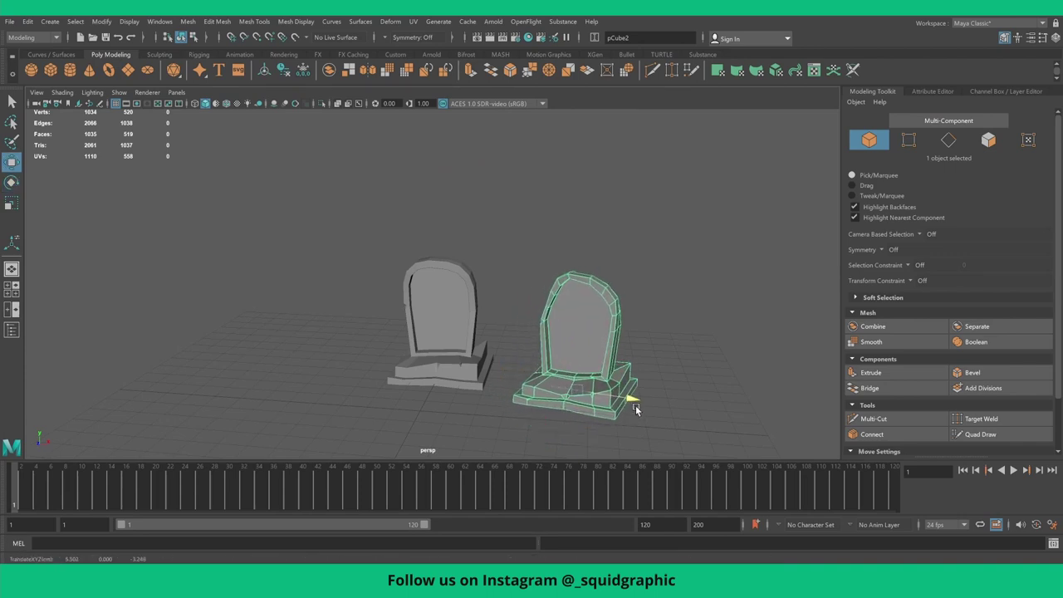
{"action": "left_click", "coordinate": [484, 351]}
{"action": "mouse_move", "coordinate": [485, 351]}
{"action": "left_mouse_down", "text": "alt"}
{"action": "mouse_move", "coordinate": [502, 236]}
{"action": "mouse_move", "coordinate": [495, 256]}
{"action": "mouse_move", "coordinate": [505, 268]}
{"action": "mouse_move", "coordinate": [508, 249]}
{"action": "mouse_move", "coordinate": [497, 260]}
{"action": "left_mouse_up", "text": "alt"}
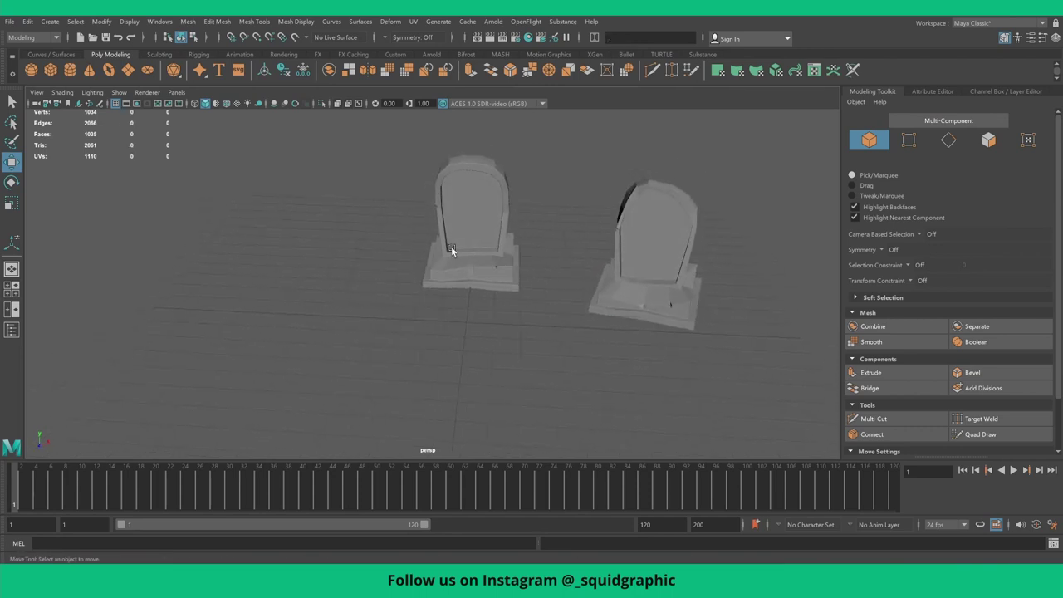
- Create a polygon cube and scale it into a wide, flat slab
{"action": "left_click", "coordinate": [50, 69]}
{"action": "scroll", "coordinate": [469, 340], "scroll_direction": "up", "scroll_amount": 2}
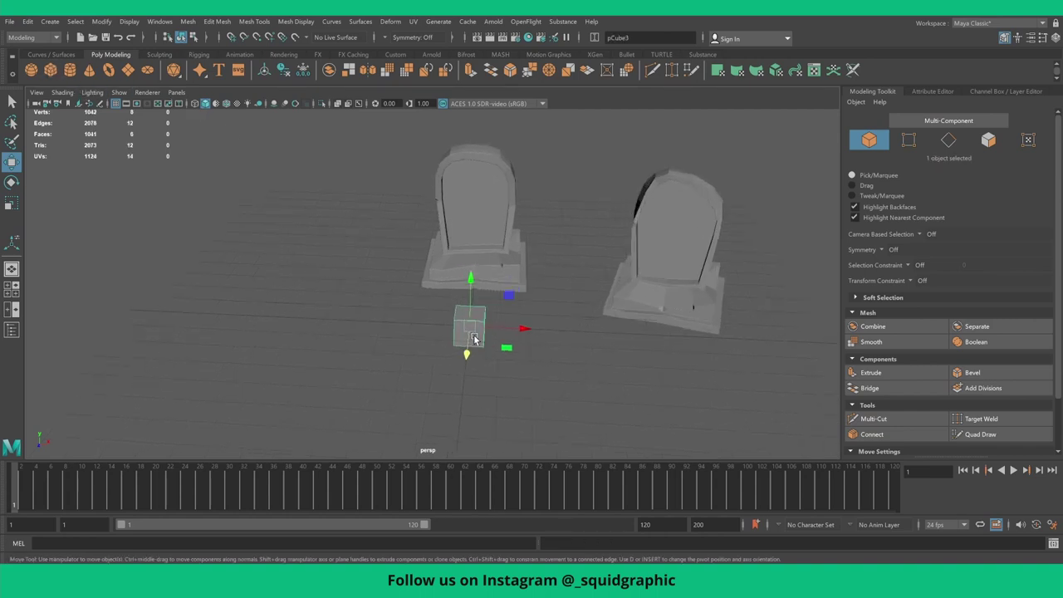
{"action": "scroll", "coordinate": [469, 340], "scroll_direction": "up", "scroll_amount": 2}
{"action": "key", "text": "r"}
{"action": "left_click_drag", "start_coordinate": [475, 337], "coordinate": [570, 349]}
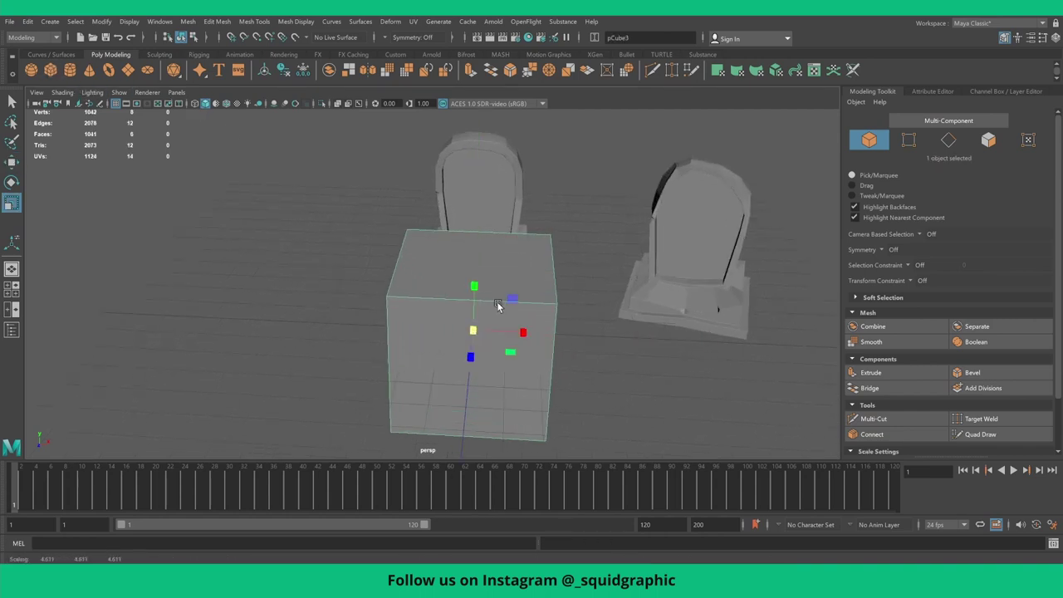
{"action": "mouse_move", "coordinate": [474, 290]}
{"action": "left_mouse_down"}
{"action": "mouse_move", "coordinate": [474, 332]}
{"action": "mouse_move", "coordinate": [485, 324]}
{"action": "mouse_move", "coordinate": [455, 304]}
{"action": "left_mouse_up"}
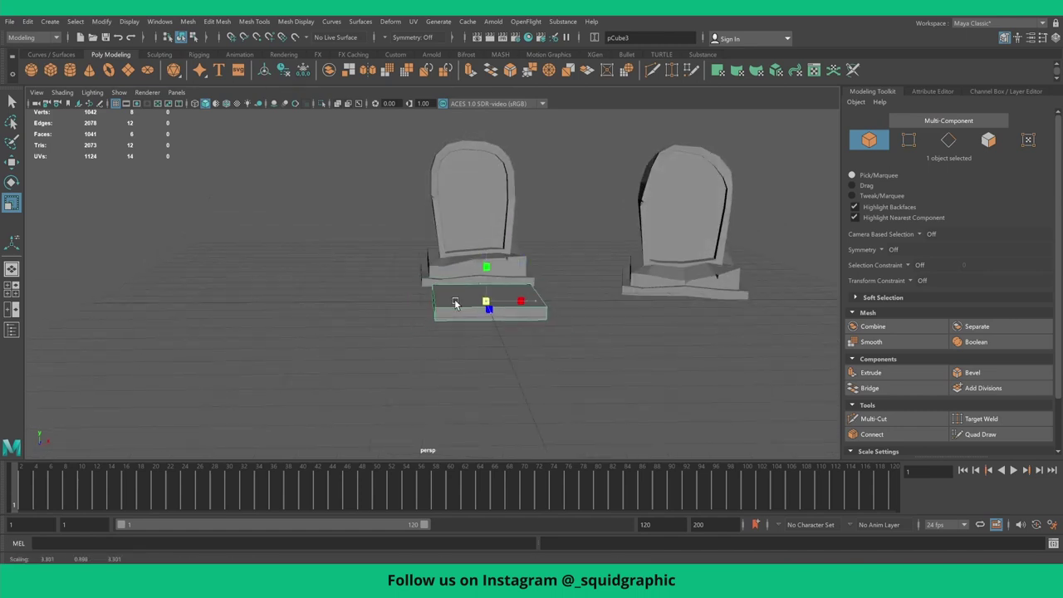
- From a higher view, switch the slab to Face selection mode
{"action": "scroll", "coordinate": [532, 304], "scroll_direction": "up", "scroll_amount": 2}
{"action": "scroll", "coordinate": [560, 307], "scroll_direction": "up", "scroll_amount": 2}
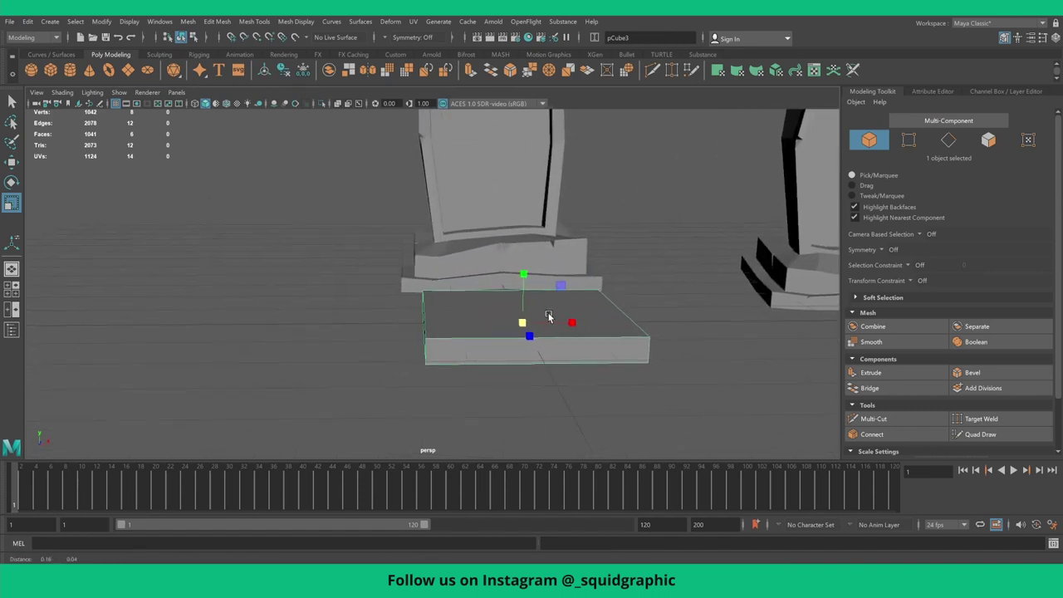
{"action": "mouse_move", "coordinate": [559, 307]}
{"action": "left_mouse_down", "text": "alt"}
{"action": "mouse_move", "coordinate": [528, 348]}
{"action": "mouse_move", "coordinate": [660, 323]}
{"action": "mouse_move", "coordinate": [624, 316]}
{"action": "left_mouse_up", "text": "alt"}
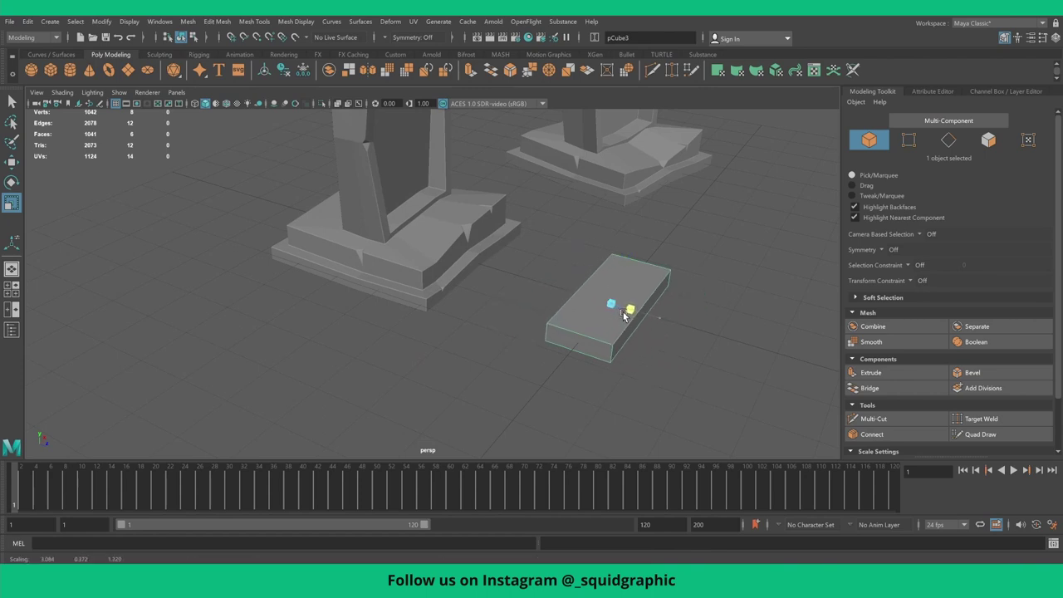
{"action": "right_click_drag", "start_coordinate": [599, 291], "coordinate": [603, 322]}
{"action": "left_click", "coordinate": [628, 286]}
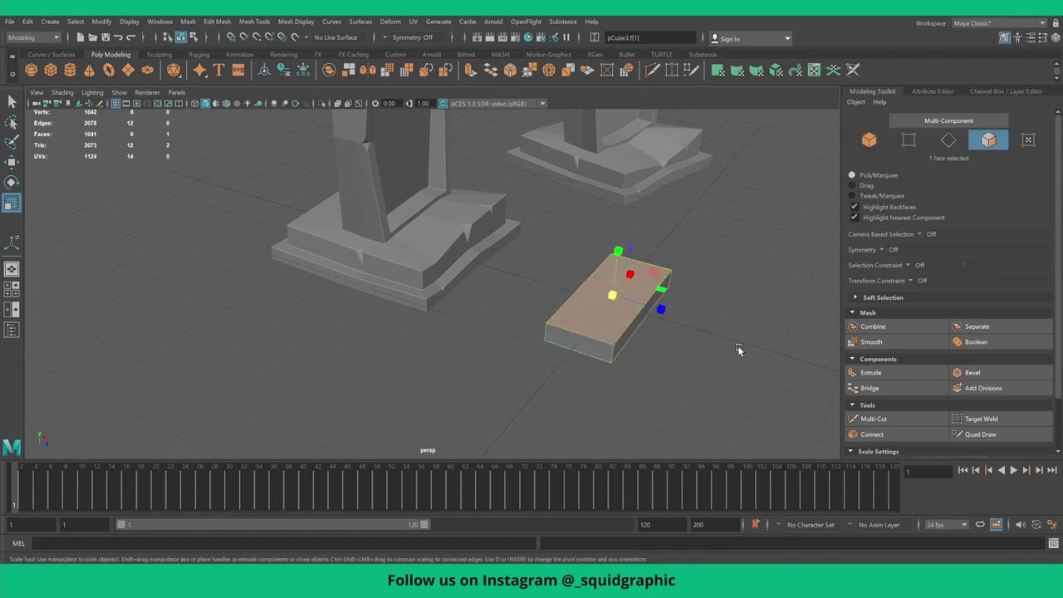
- Extrude the slab's top face with offset 0.15 and pull it up into a tall block
{"action": "left_click", "coordinate": [870, 372]}
{"action": "mouse_move", "coordinate": [836, 361]}
{"action": "left_mouse_down", "text": "alt"}
{"action": "mouse_move", "coordinate": [580, 302]}
{"action": "mouse_move", "coordinate": [573, 266]}
{"action": "mouse_move", "coordinate": [555, 264]}
{"action": "left_mouse_up", "text": "alt"}
{"action": "key", "text": "ctrl+z"}
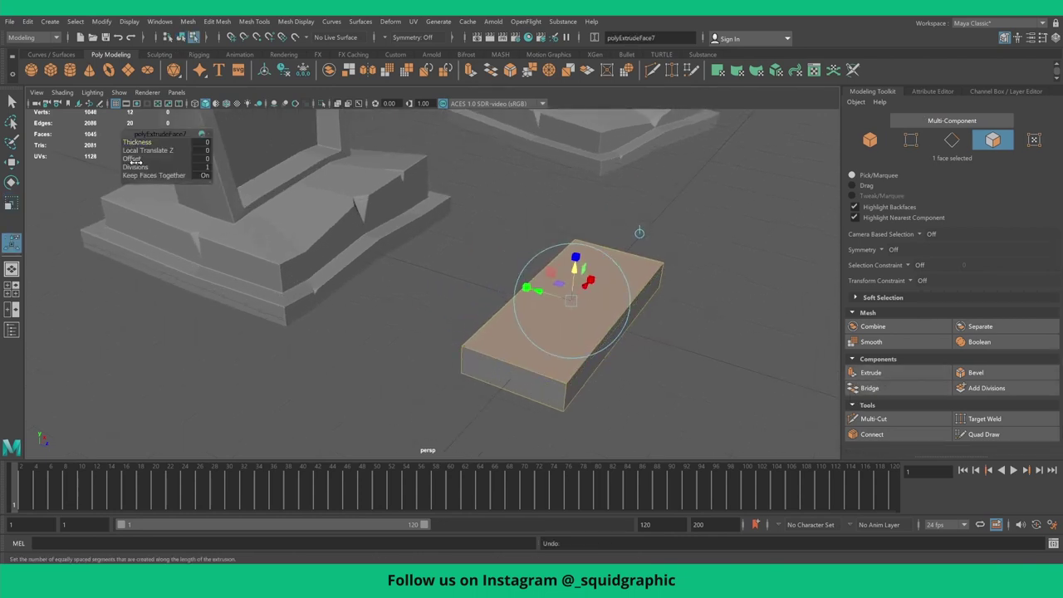
{"action": "left_click", "coordinate": [133, 159]}
{"action": "middle_click_drag", "start_coordinate": [133, 159], "coordinate": [138, 159]}
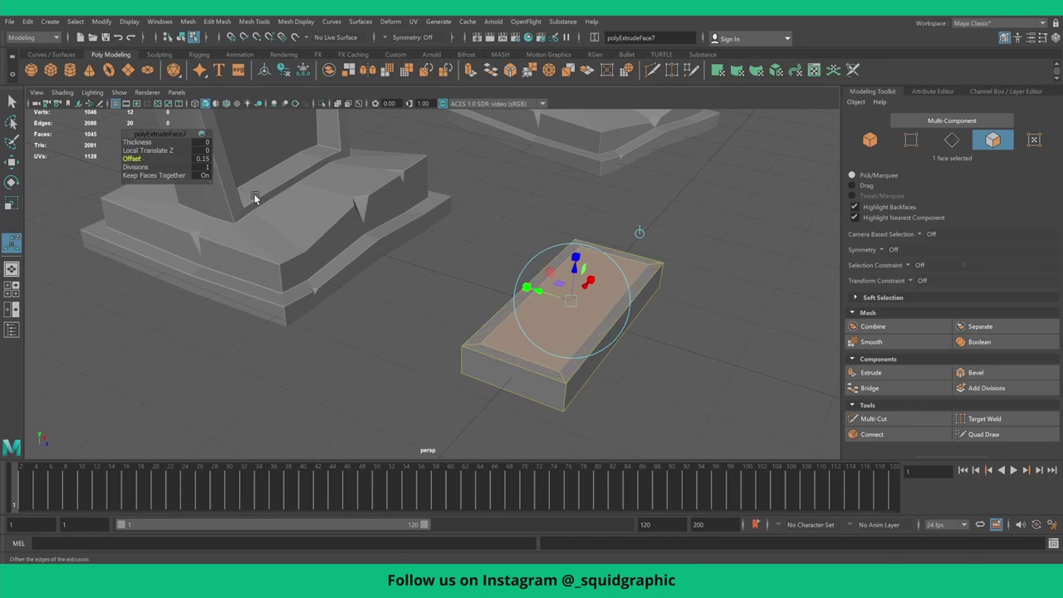
{"action": "key", "text": "ctrl+e"}
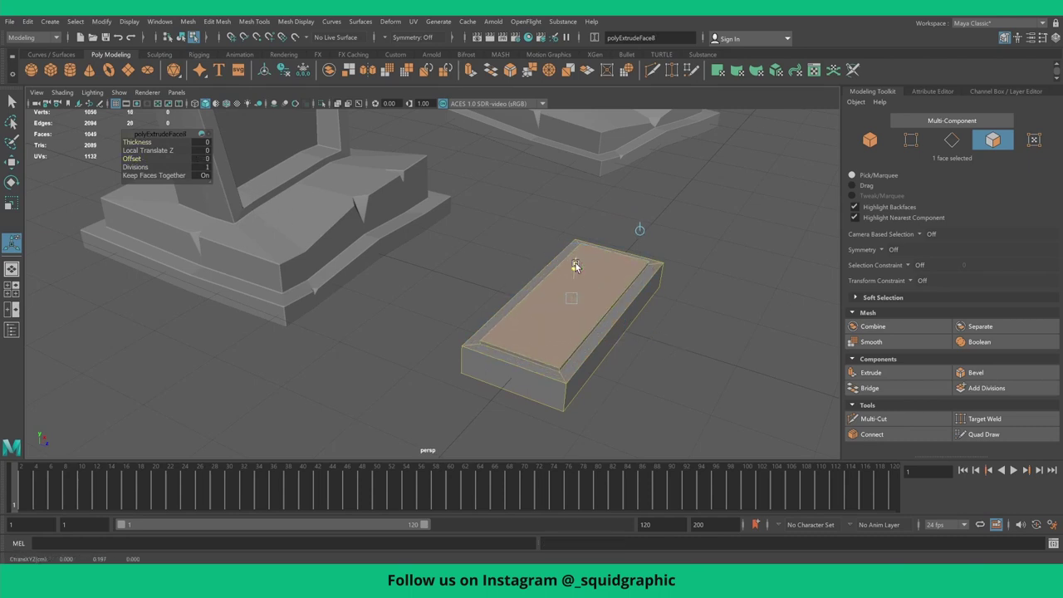
{"action": "left_click_drag", "start_coordinate": [575, 262], "coordinate": [575, 258]}
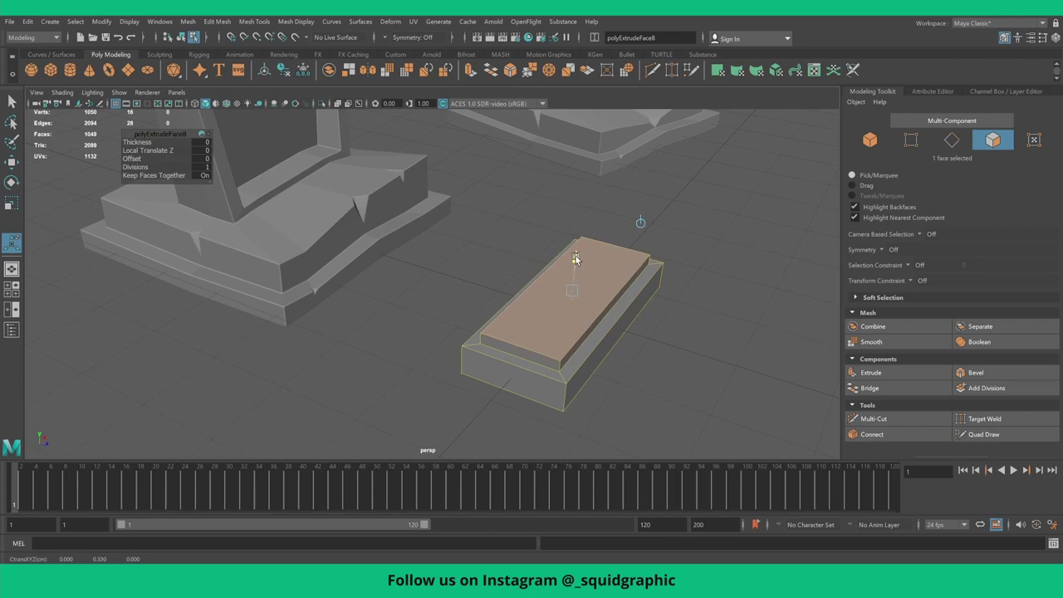
{"action": "key", "text": "ctrl+z"}
{"action": "left_click_drag", "start_coordinate": [575, 271], "coordinate": [565, 124]}
{"action": "key", "text": "ctrl+e"}
{"action": "mouse_move", "coordinate": [573, 249]}
{"action": "left_mouse_down", "text": "alt"}
{"action": "mouse_move", "coordinate": [588, 277]}
{"action": "mouse_move", "coordinate": [524, 256]}
{"action": "left_mouse_up", "text": "alt"}
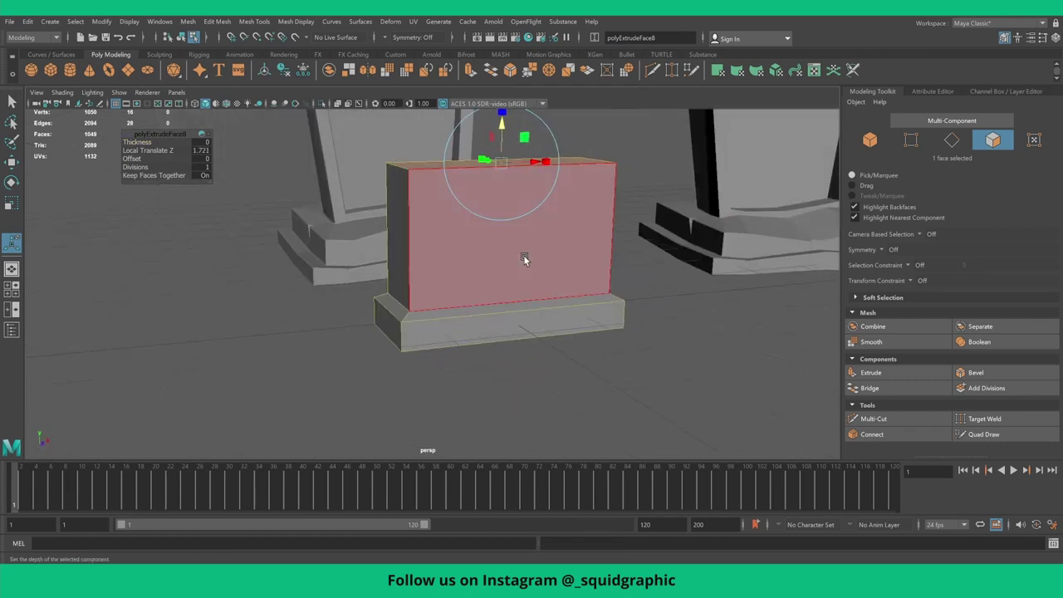
- Extrude the block's front face with offset 0.11, then again with 0.02 for a recessed panel
{"action": "left_click", "coordinate": [524, 257]}
{"action": "left_click", "coordinate": [870, 372]}
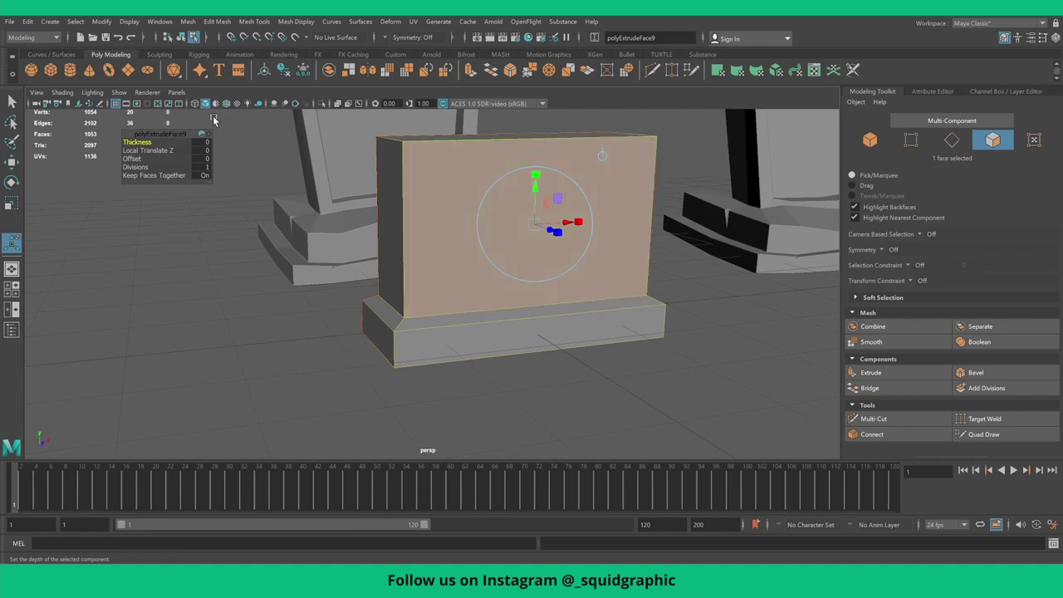
{"action": "left_click_drag", "start_coordinate": [133, 159], "coordinate": [139, 158]}
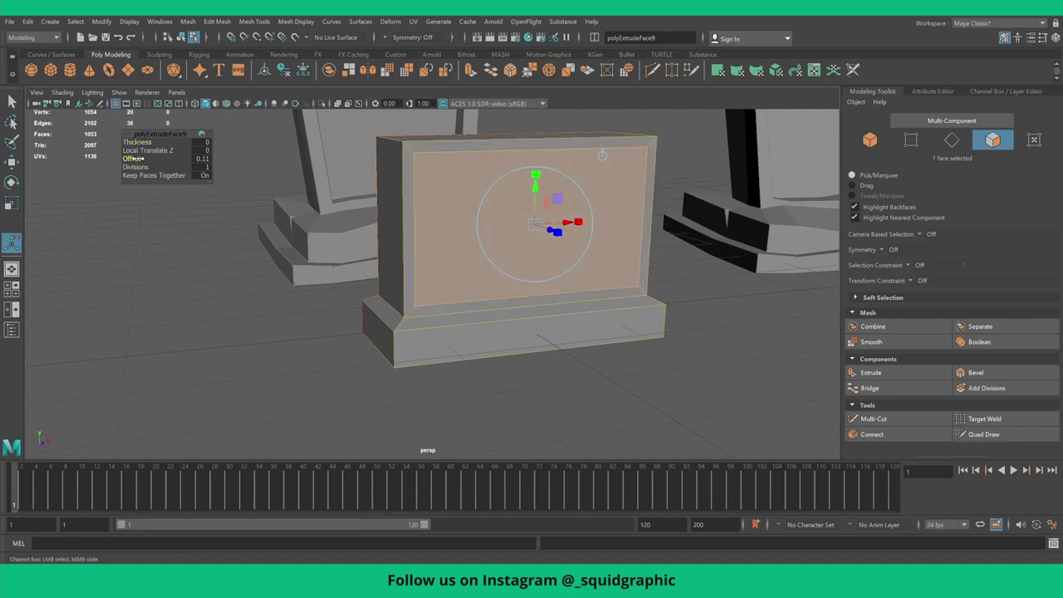
{"action": "left_click_drag", "start_coordinate": [562, 238], "coordinate": [596, 246], "text": "alt"}
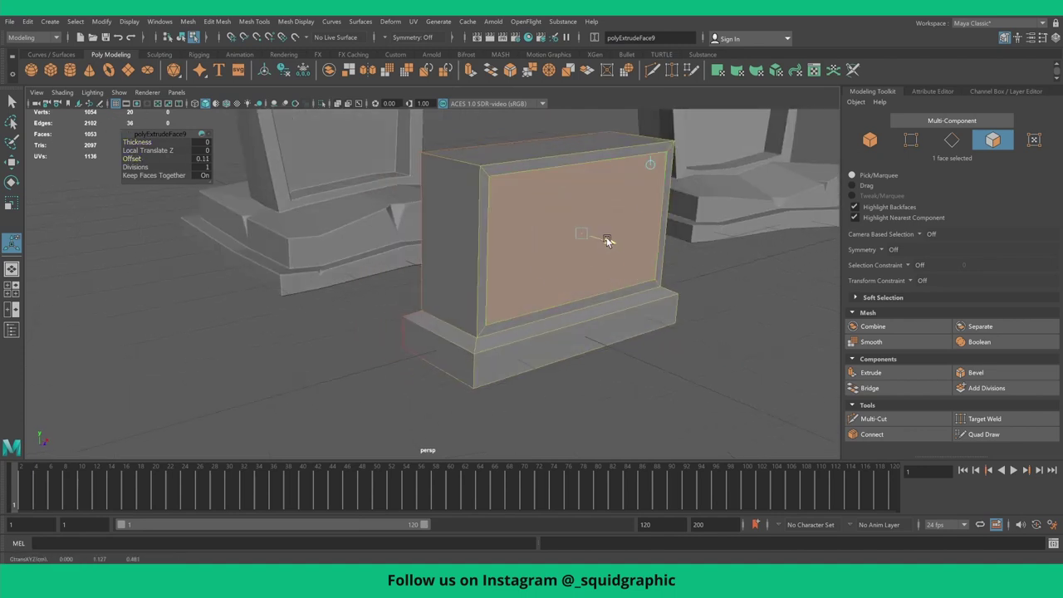
{"action": "key", "text": "ctrl+e"}
{"action": "middle_click_drag", "start_coordinate": [612, 244], "coordinate": [619, 245]}
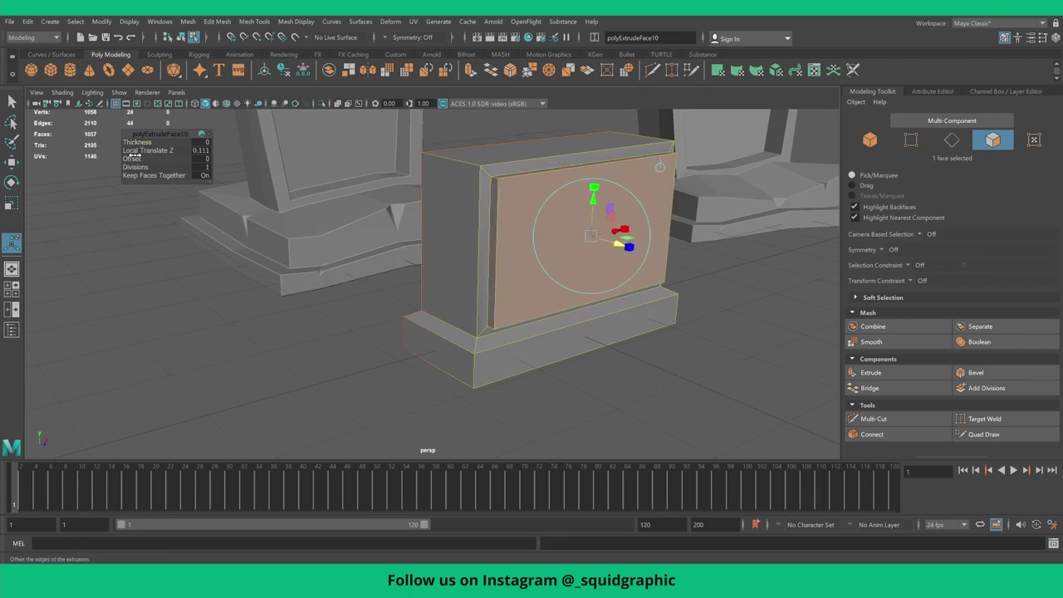
{"action": "left_click_drag", "start_coordinate": [133, 159], "coordinate": [135, 159]}
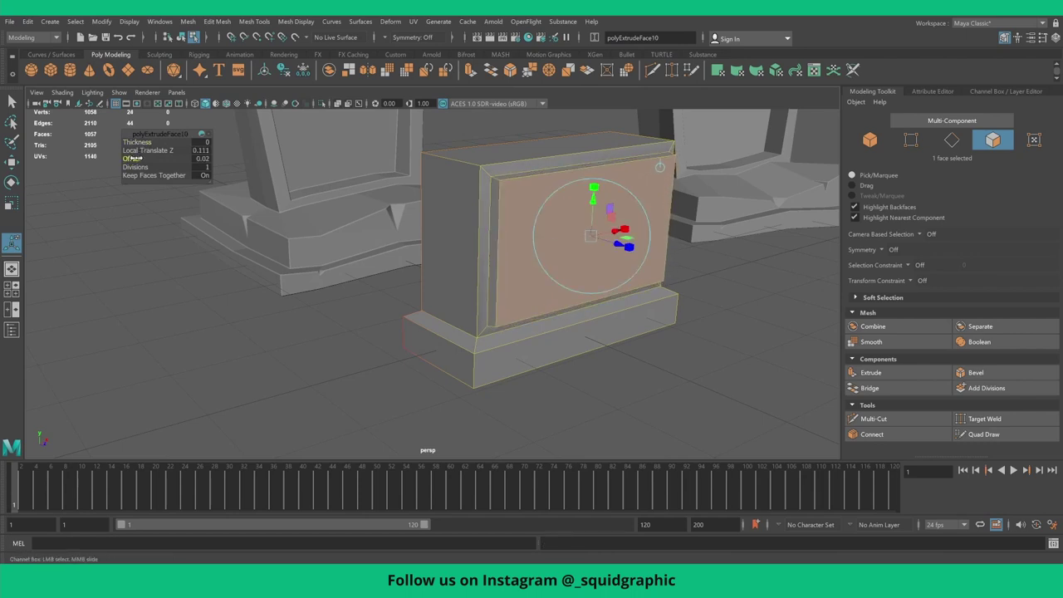
{"action": "mouse_move", "coordinate": [421, 211]}
{"action": "left_mouse_down", "text": "alt"}
{"action": "mouse_move", "coordinate": [443, 218]}
{"action": "mouse_move", "coordinate": [345, 130]}
{"action": "left_mouse_up", "text": "alt"}
{"action": "right_click", "coordinate": [442, 218]}
- Shift the slab's top-left corner vertices up slightly
{"action": "left_click", "coordinate": [443, 188]}
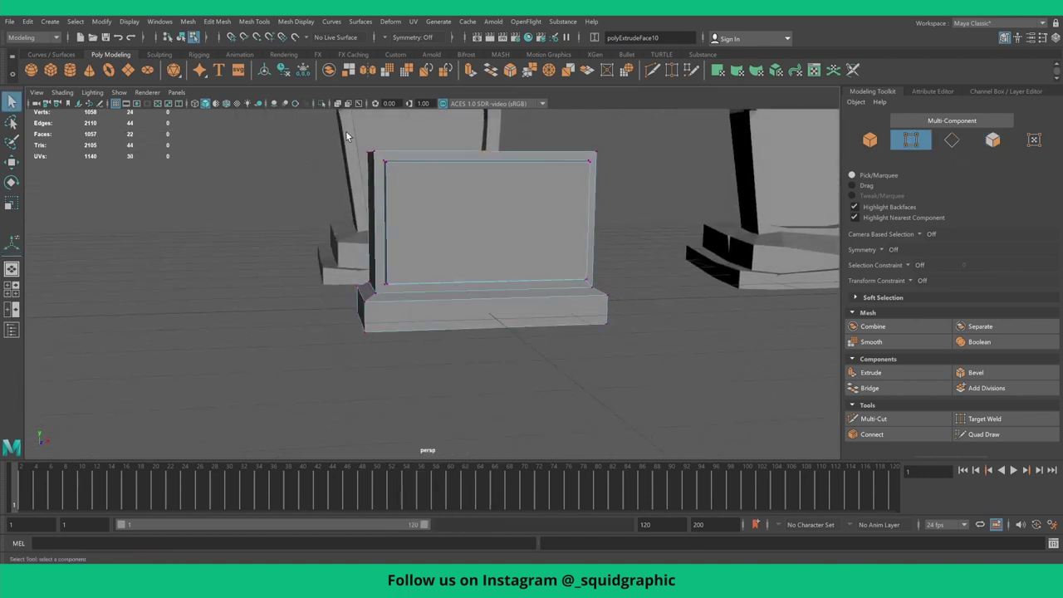
{"action": "left_click_drag", "start_coordinate": [414, 184], "coordinate": [470, 237], "text": "alt"}
{"action": "left_click_drag", "start_coordinate": [420, 208], "coordinate": [460, 237]}
{"action": "key", "text": "w"}
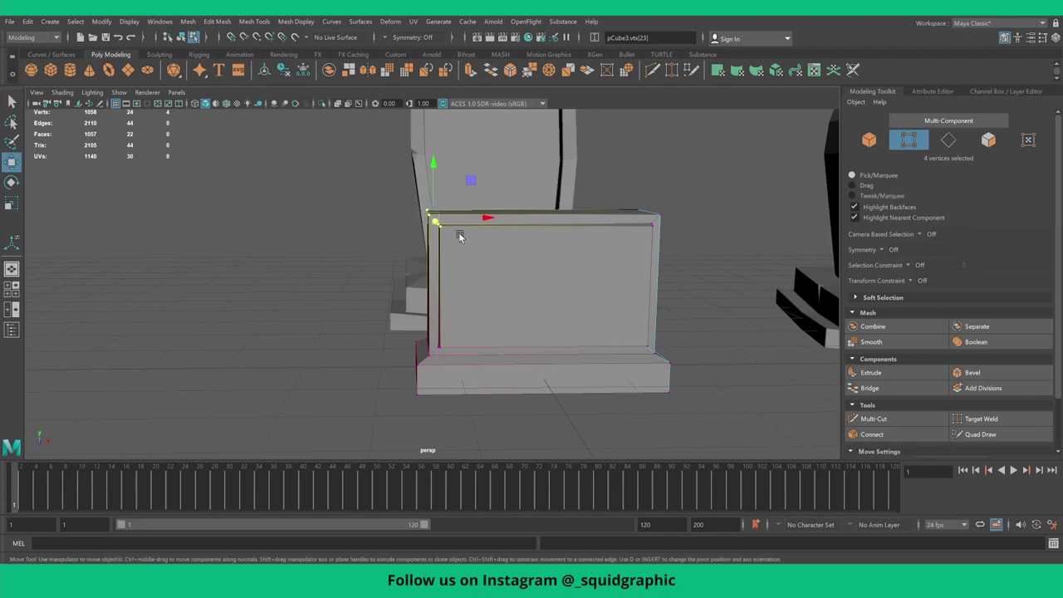
{"action": "left_click_drag", "start_coordinate": [471, 183], "coordinate": [470, 173]}
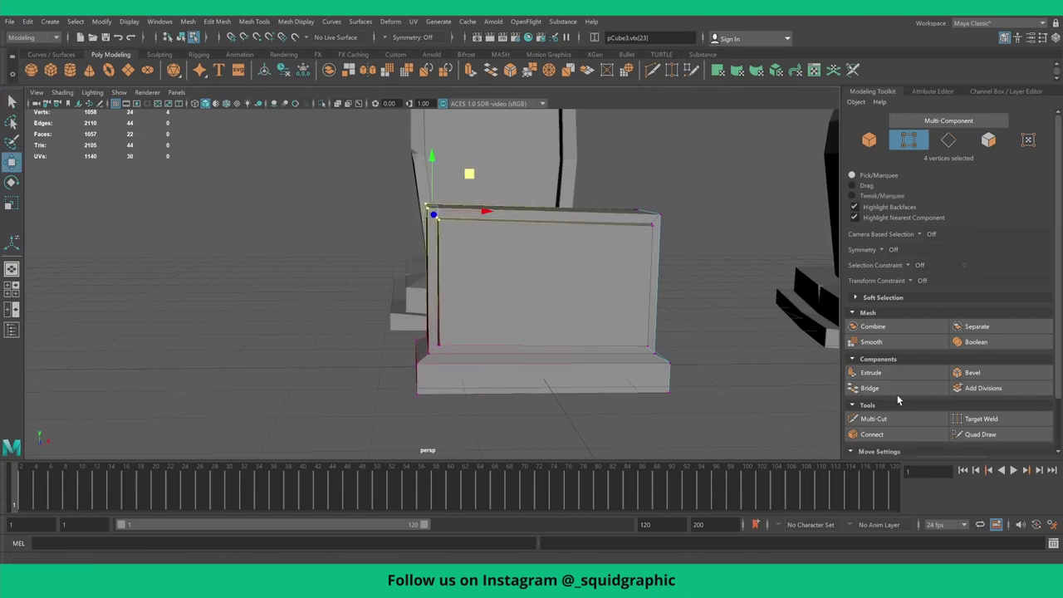
- Cut a horizontal and a vertical edge loop into the slab
{"action": "left_click_drag", "start_coordinate": [562, 266], "coordinate": [639, 332], "text": "alt"}
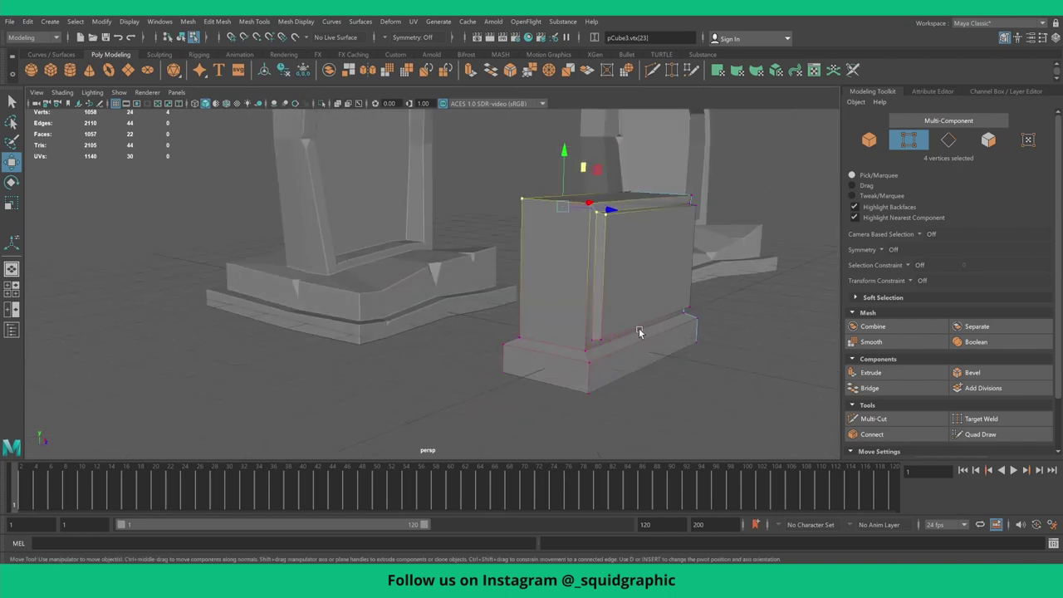
{"action": "left_click", "coordinate": [872, 418]}
{"action": "left_click", "coordinate": [592, 275], "text": "ctrl"}
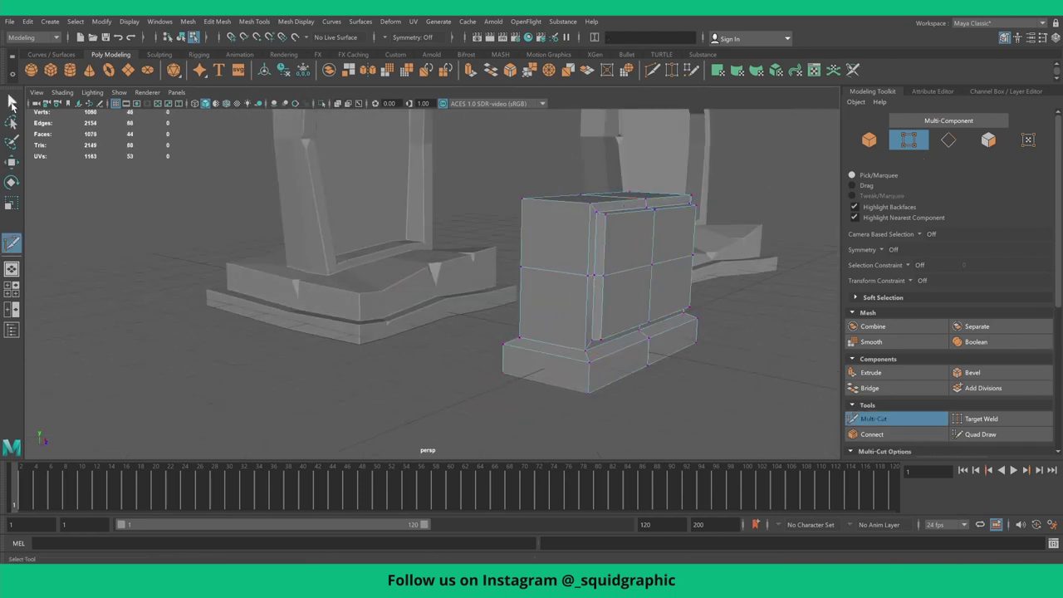
{"action": "left_click", "coordinate": [11, 101]}
- Slant the slab's top by lowering its top-right corner and raising the top middle
{"action": "right_click", "coordinate": [533, 300]}
{"action": "mouse_move", "coordinate": [532, 300]}
{"action": "left_mouse_down", "text": "alt"}
{"action": "mouse_move", "coordinate": [559, 303]}
{"action": "mouse_move", "coordinate": [592, 248]}
{"action": "left_mouse_up", "text": "alt"}
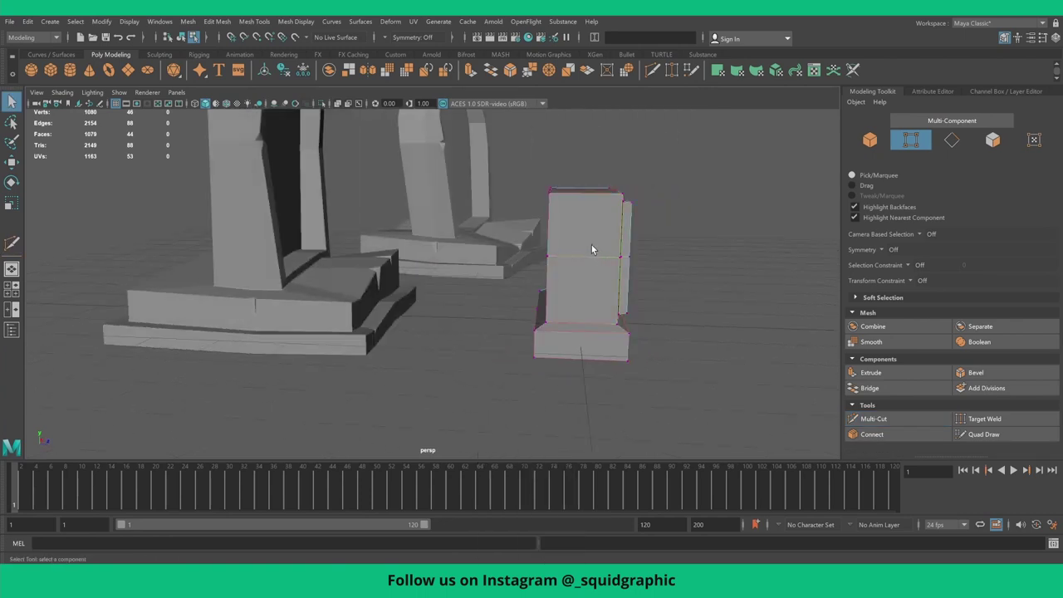
{"action": "key", "text": "w"}
{"action": "mouse_move", "coordinate": [697, 296]}
{"action": "left_mouse_down"}
{"action": "mouse_move", "coordinate": [619, 288]}
{"action": "mouse_move", "coordinate": [685, 283]}
{"action": "left_mouse_up"}
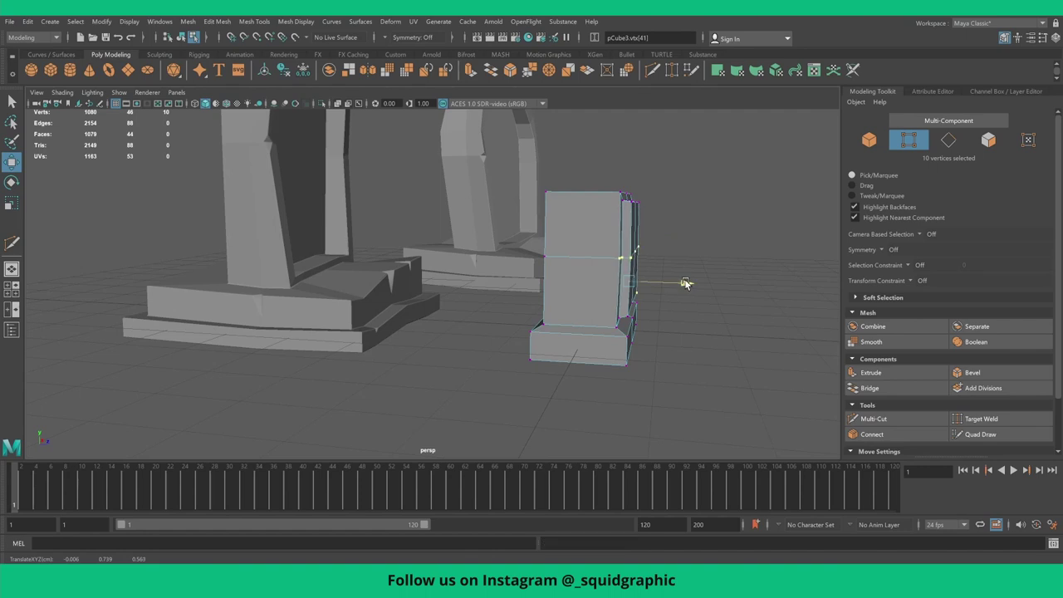
{"action": "left_click_drag", "start_coordinate": [612, 260], "coordinate": [545, 268], "text": "alt"}
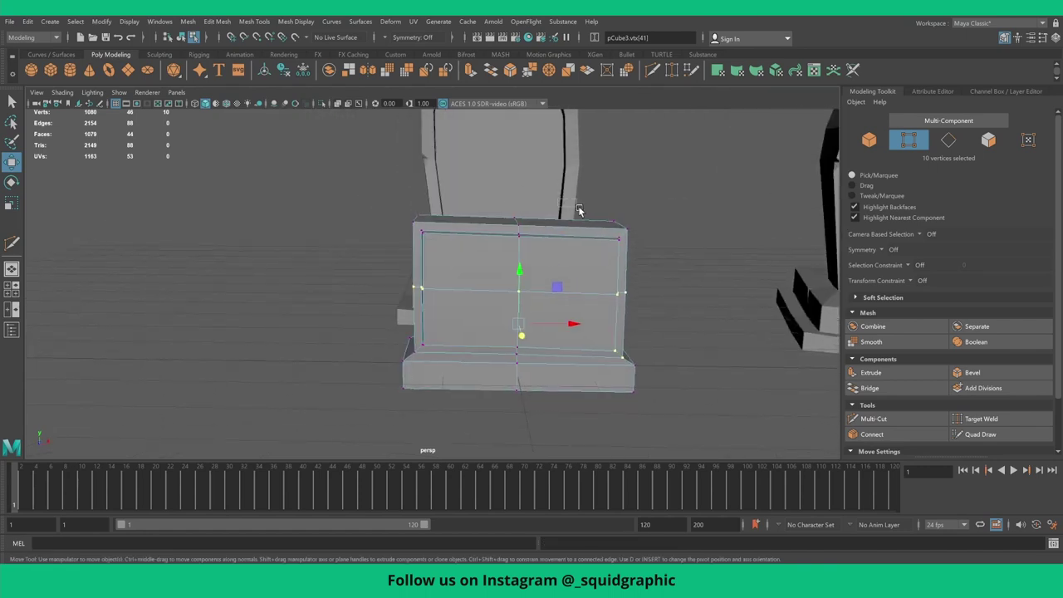
{"action": "left_click_drag", "start_coordinate": [639, 208], "coordinate": [611, 250]}
{"action": "left_click_drag", "start_coordinate": [618, 182], "coordinate": [618, 191]}
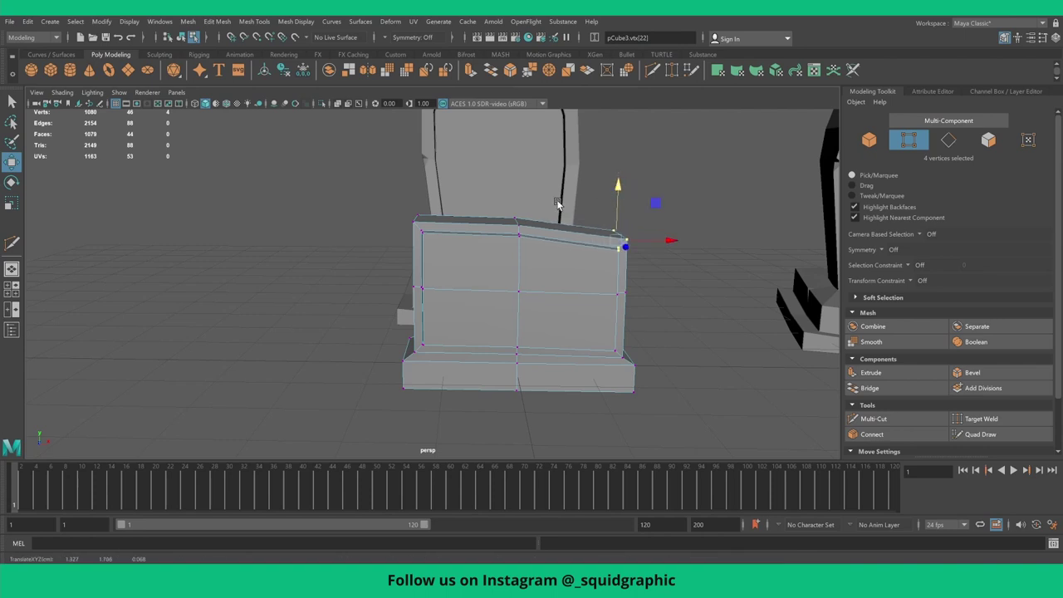
{"action": "left_click_drag", "start_coordinate": [544, 257], "coordinate": [494, 207]}
{"action": "left_click_drag", "start_coordinate": [517, 174], "coordinate": [516, 181]}
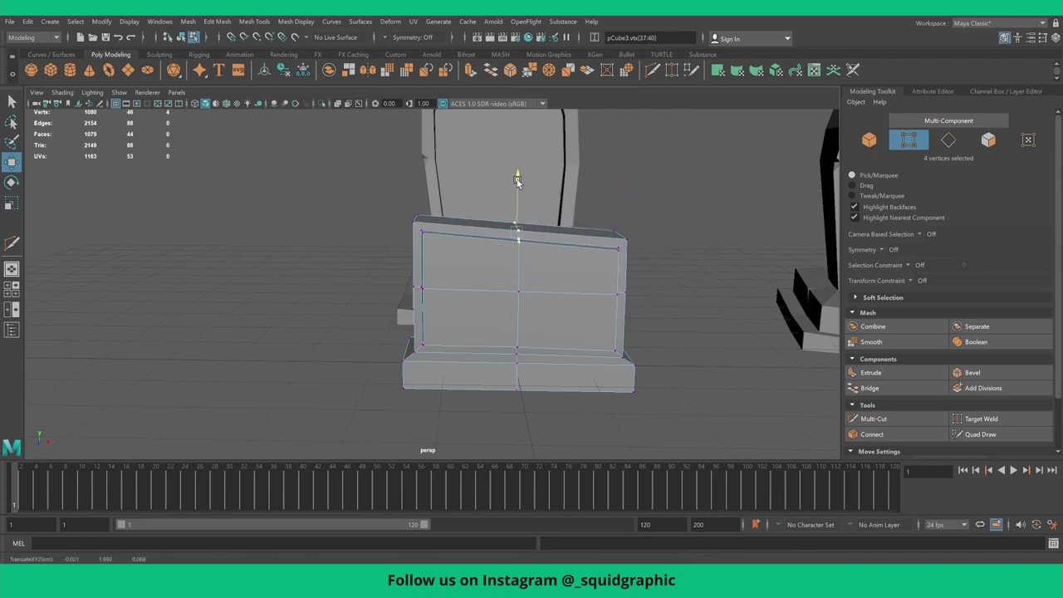
- Chamfer a vertex on the slab's side edge to start a crack
{"action": "scroll", "coordinate": [552, 263], "scroll_direction": "up", "scroll_amount": 1}
{"action": "scroll", "coordinate": [549, 266], "scroll_direction": "up", "scroll_amount": 1}
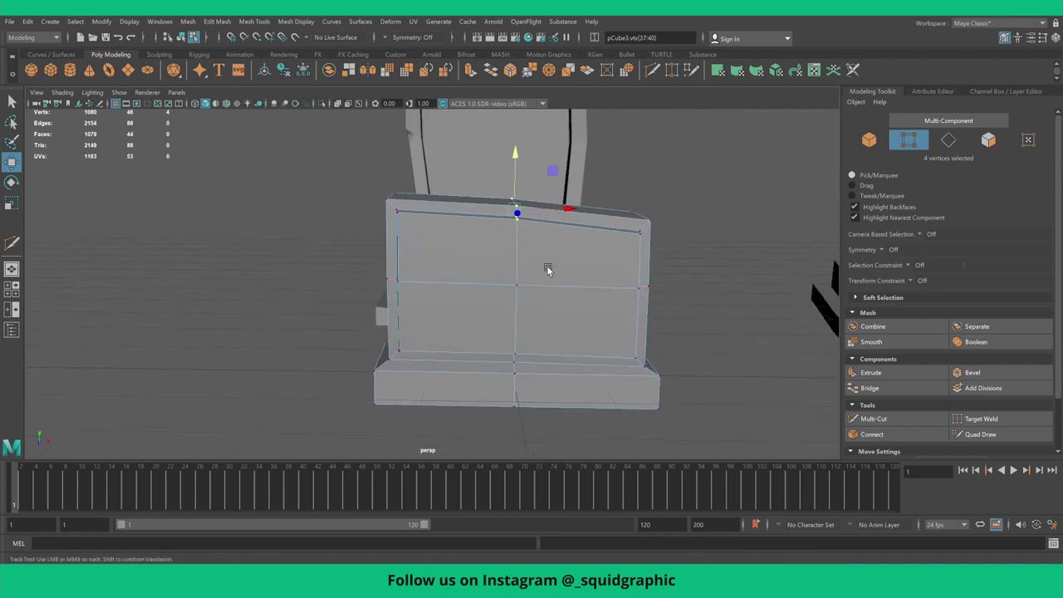
{"action": "scroll", "coordinate": [535, 278], "scroll_direction": "up", "scroll_amount": 2}
{"action": "scroll", "coordinate": [580, 272], "scroll_direction": "up", "scroll_amount": 1}
{"action": "left_click_drag", "start_coordinate": [579, 273], "coordinate": [557, 275], "text": "alt"}
{"action": "scroll", "coordinate": [553, 268], "scroll_direction": "up", "scroll_amount": 1}
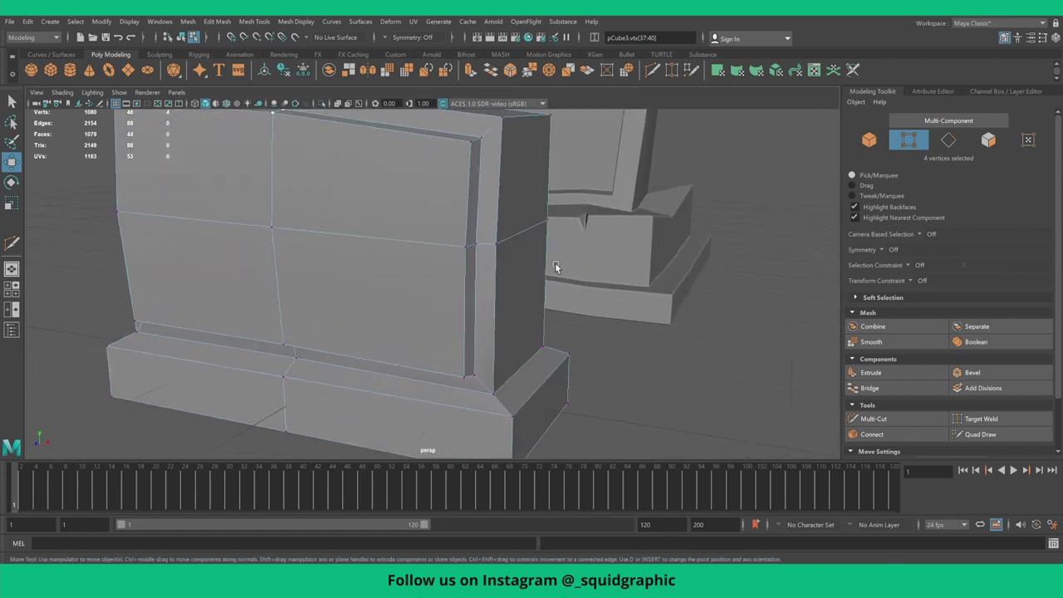
{"action": "scroll", "coordinate": [515, 287], "scroll_direction": "up", "scroll_amount": 2}
{"action": "scroll", "coordinate": [498, 274], "scroll_direction": "up", "scroll_amount": 1}
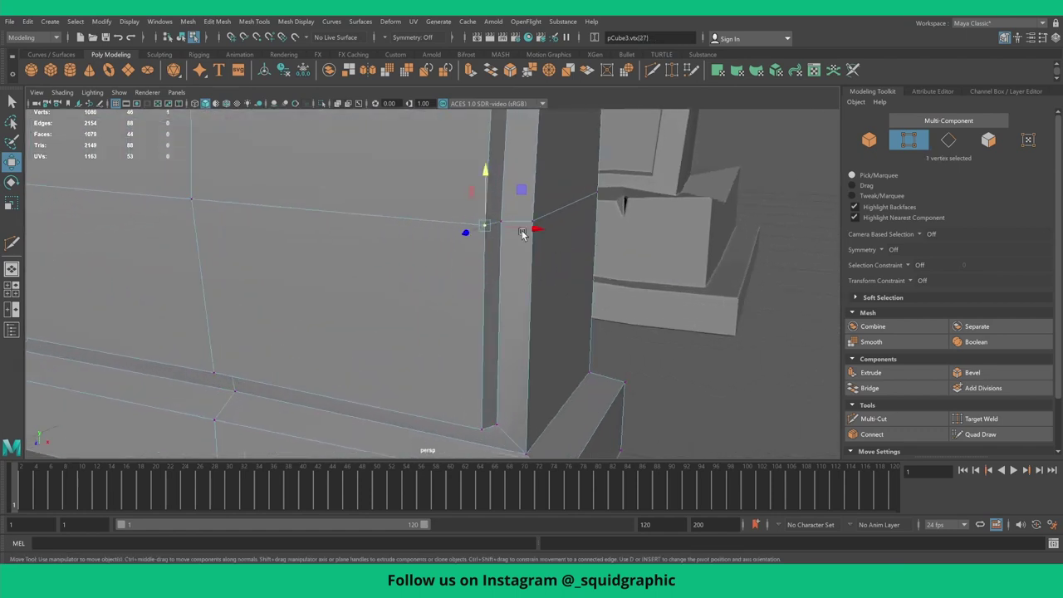
{"action": "right_click_drag", "start_coordinate": [484, 225], "coordinate": [558, 232], "text": "shift"}
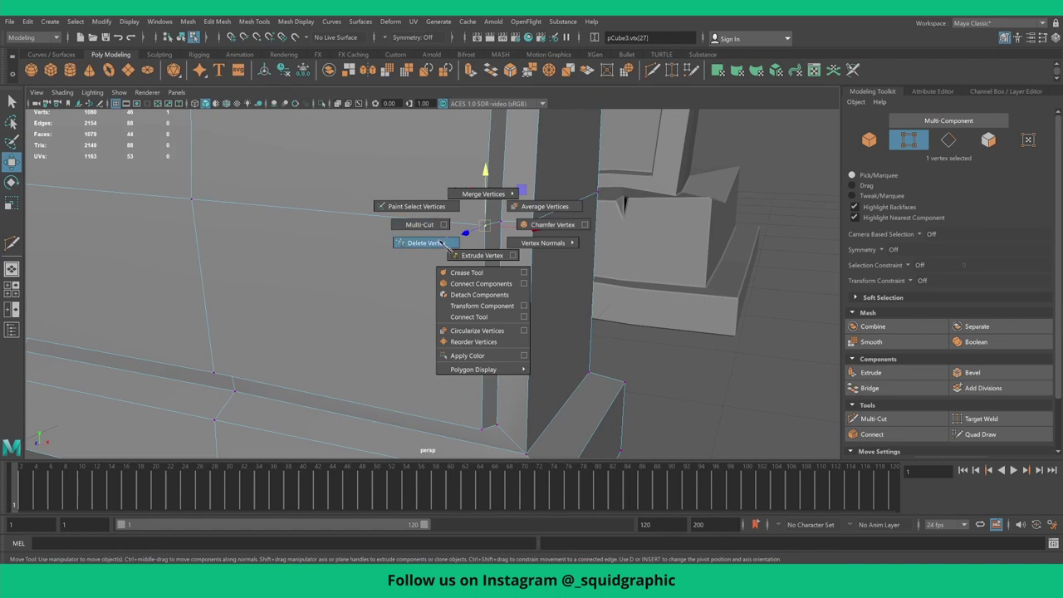
{"action": "left_click_drag", "start_coordinate": [479, 241], "coordinate": [439, 246], "text": "alt"}
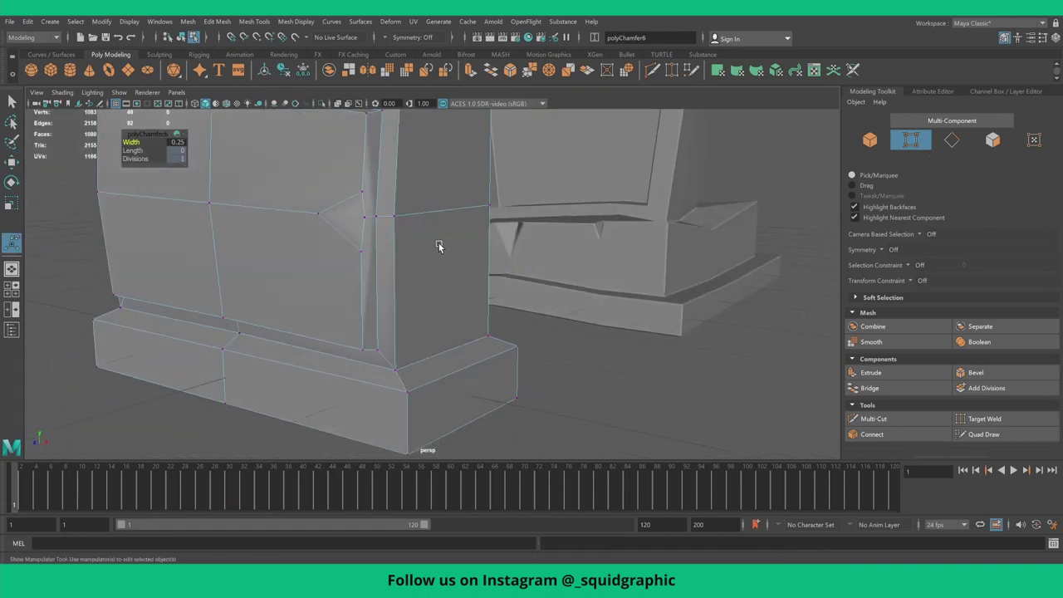
- Pull a chamfer vertex inward and connect the crack's two vertices with an edge
{"action": "left_click", "coordinate": [316, 216]}
{"action": "key", "text": "w"}
{"action": "left_click_drag", "start_coordinate": [314, 173], "coordinate": [313, 178]}
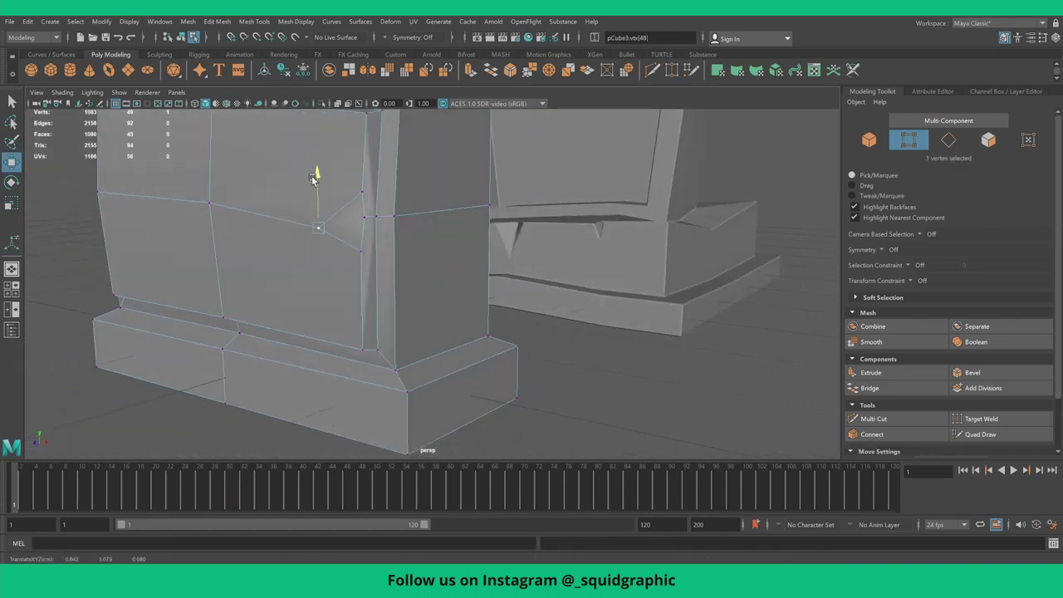
{"action": "left_click", "coordinate": [365, 219]}
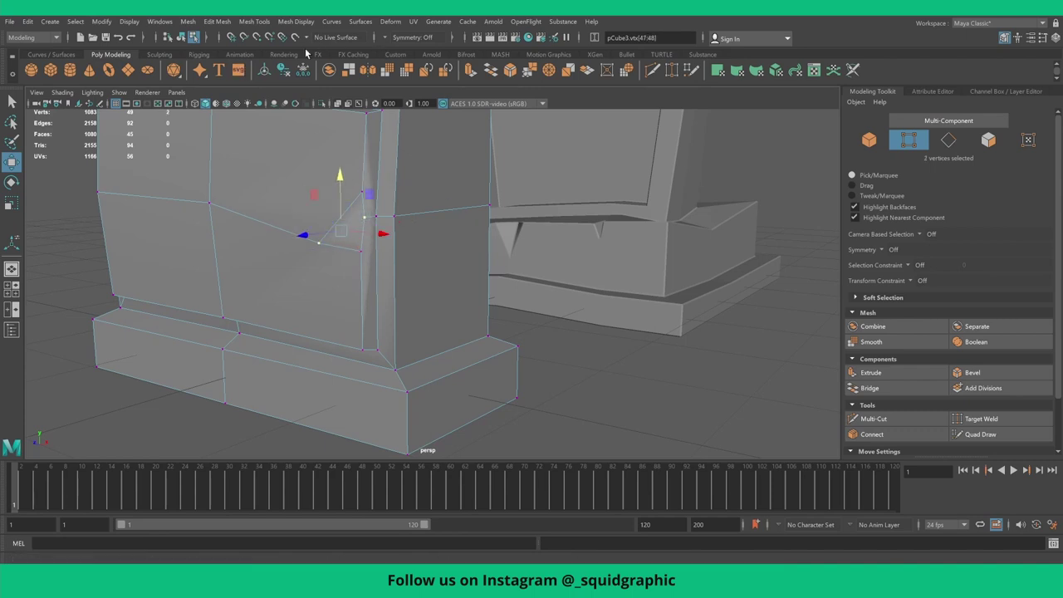
{"action": "right_click", "coordinate": [363, 218], "text": "shift"}
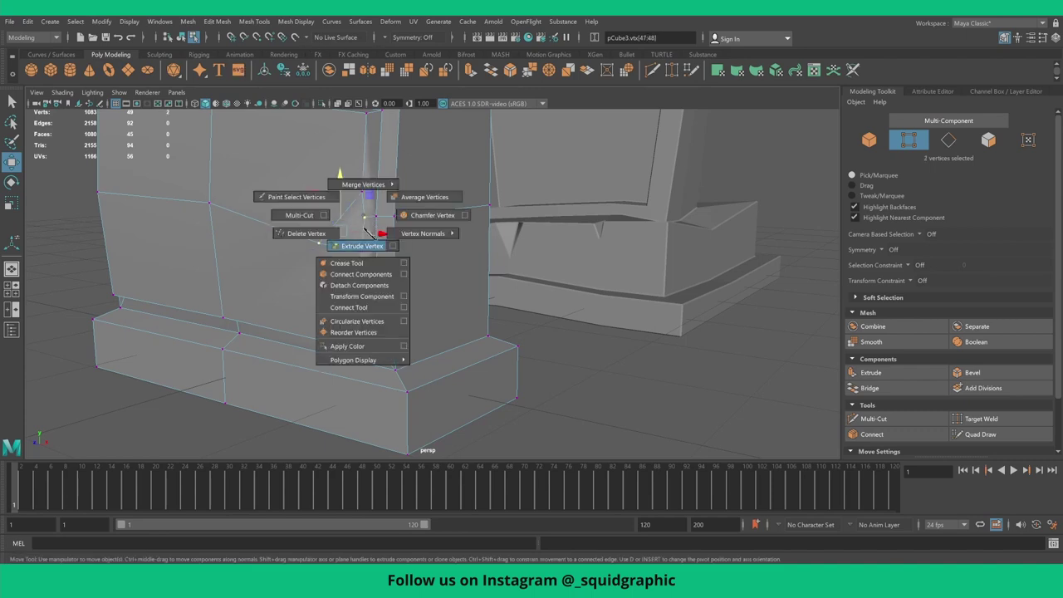
{"action": "right_click_drag", "start_coordinate": [365, 231], "coordinate": [360, 274], "text": "shift"}
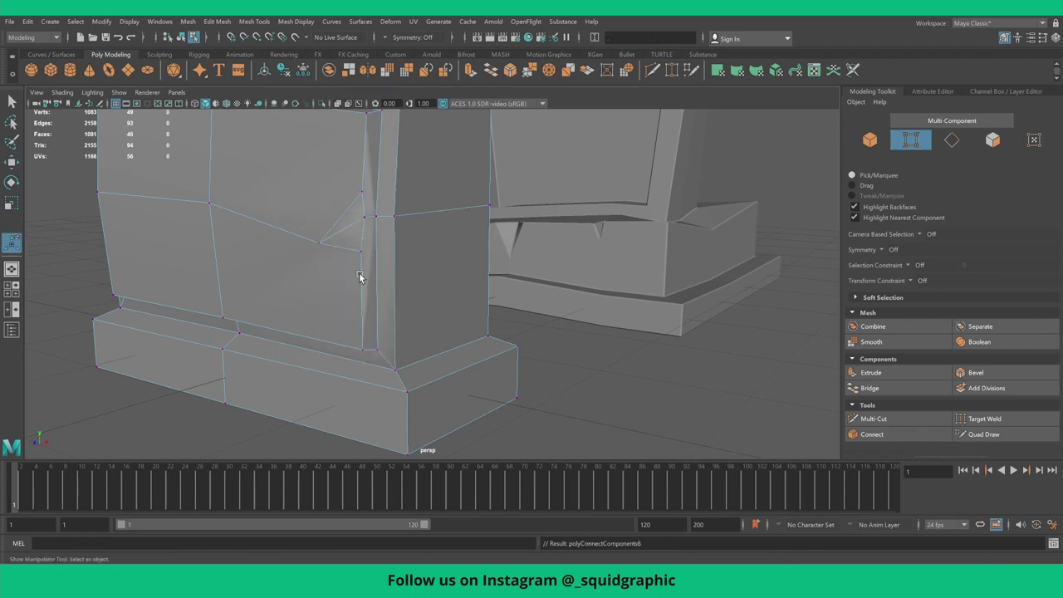
- Face the slab gravestone, reselect it, and return to its vertices
{"action": "scroll", "coordinate": [359, 277], "scroll_direction": "up", "scroll_amount": 2}
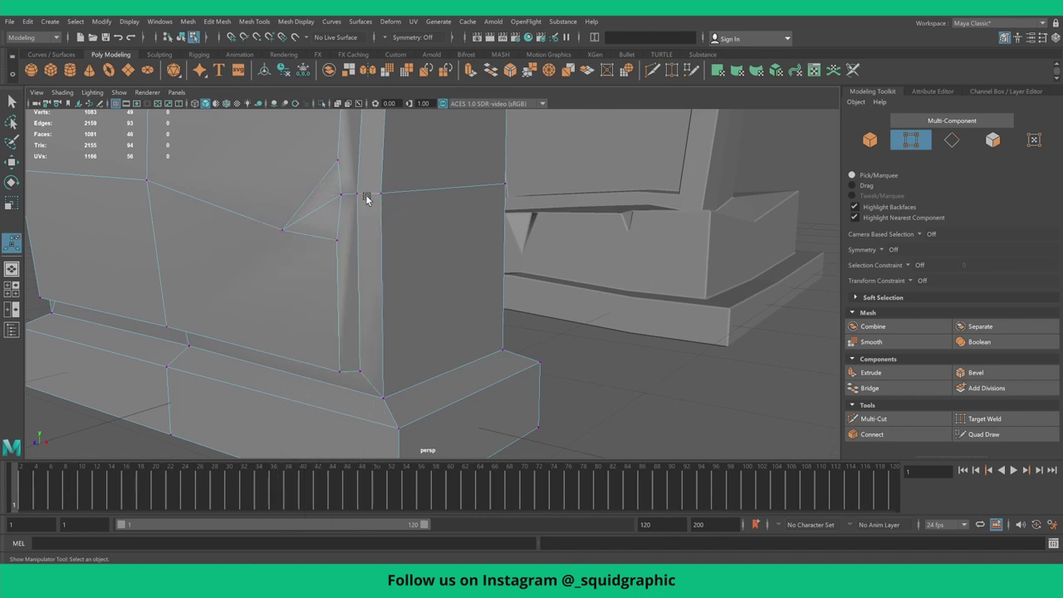
{"action": "key", "text": "F8"}
{"action": "scroll", "coordinate": [590, 418], "scroll_direction": "down", "scroll_amount": 3}
{"action": "scroll", "coordinate": [534, 357], "scroll_direction": "down", "scroll_amount": 3}
{"action": "mouse_move", "coordinate": [534, 357]}
{"action": "left_mouse_down", "text": "alt"}
{"action": "mouse_move", "coordinate": [410, 328]}
{"action": "mouse_move", "coordinate": [423, 333]}
{"action": "mouse_move", "coordinate": [484, 330]}
{"action": "mouse_move", "coordinate": [407, 316]}
{"action": "left_mouse_up", "text": "alt"}
{"action": "left_click_drag", "start_coordinate": [323, 290], "coordinate": [396, 310], "text": "alt"}
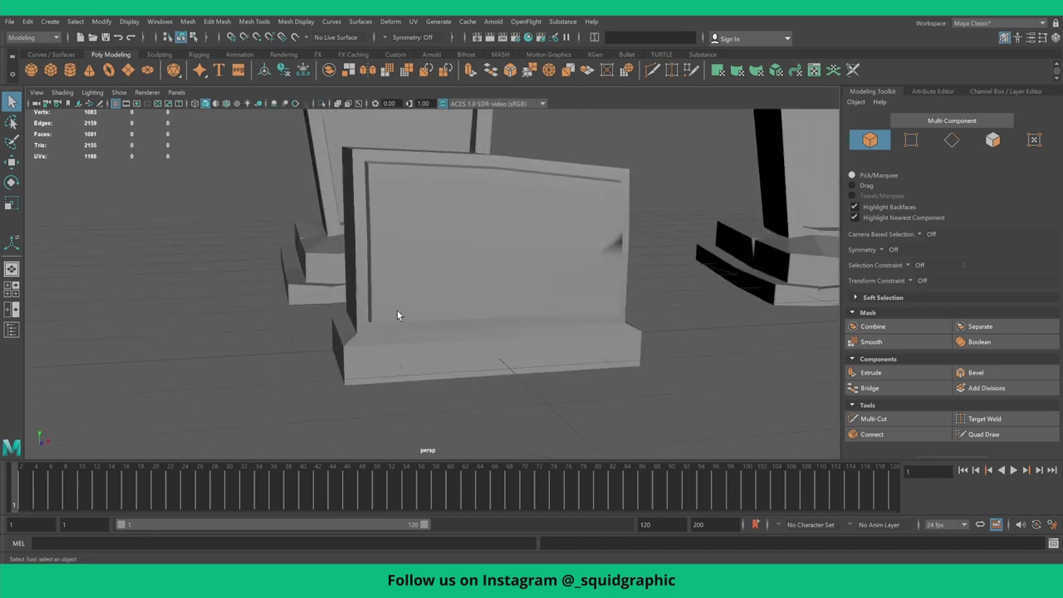
{"action": "left_click", "coordinate": [446, 345]}
{"action": "scroll", "coordinate": [473, 357], "scroll_direction": "up", "scroll_amount": 2}
{"action": "right_click_drag", "start_coordinate": [525, 290], "coordinate": [532, 368]}
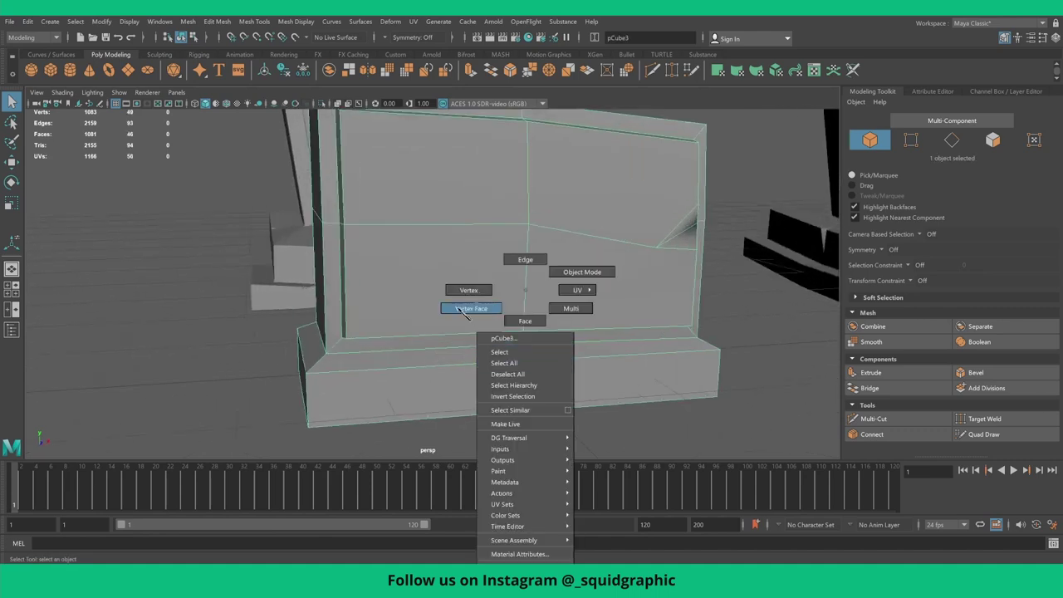
{"action": "right_click_drag", "start_coordinate": [466, 311], "coordinate": [466, 309]}
- Chamfer a vertex on the base's top edge and shape a connected crack down its front
{"action": "right_click_drag", "start_coordinate": [523, 363], "coordinate": [590, 360], "text": "shift"}
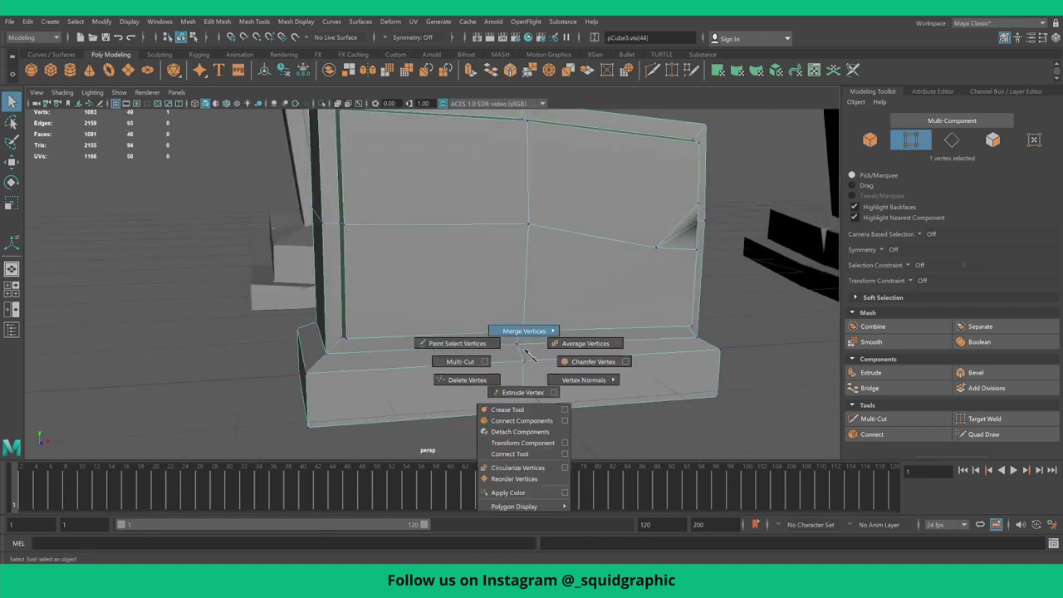
{"action": "scroll", "coordinate": [539, 362], "scroll_direction": "up", "scroll_amount": 2}
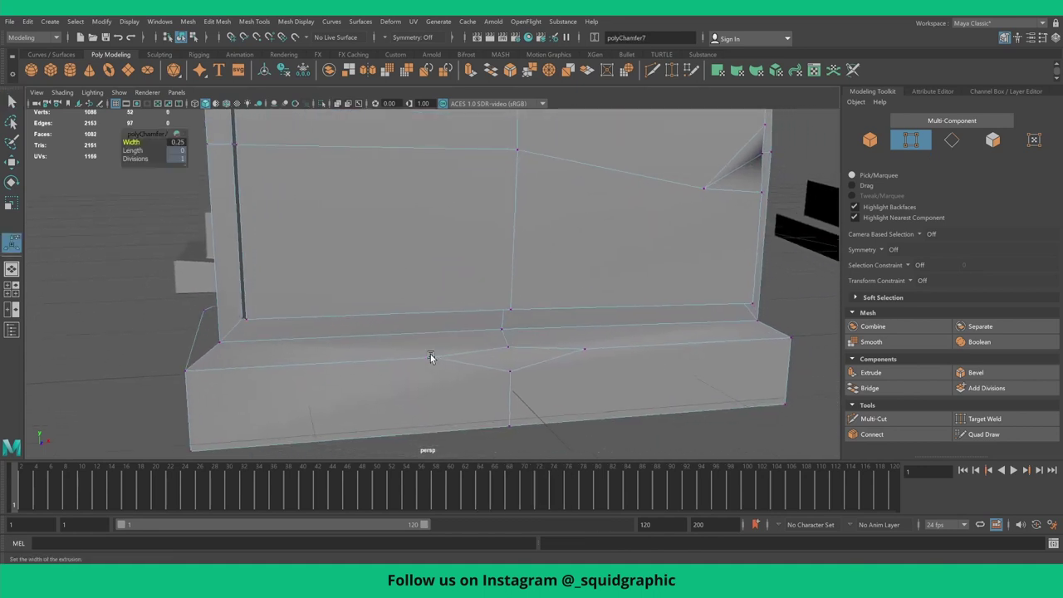
{"action": "left_click", "coordinate": [435, 357]}
{"action": "key", "text": "w"}
{"action": "left_click_drag", "start_coordinate": [475, 355], "coordinate": [523, 351]}
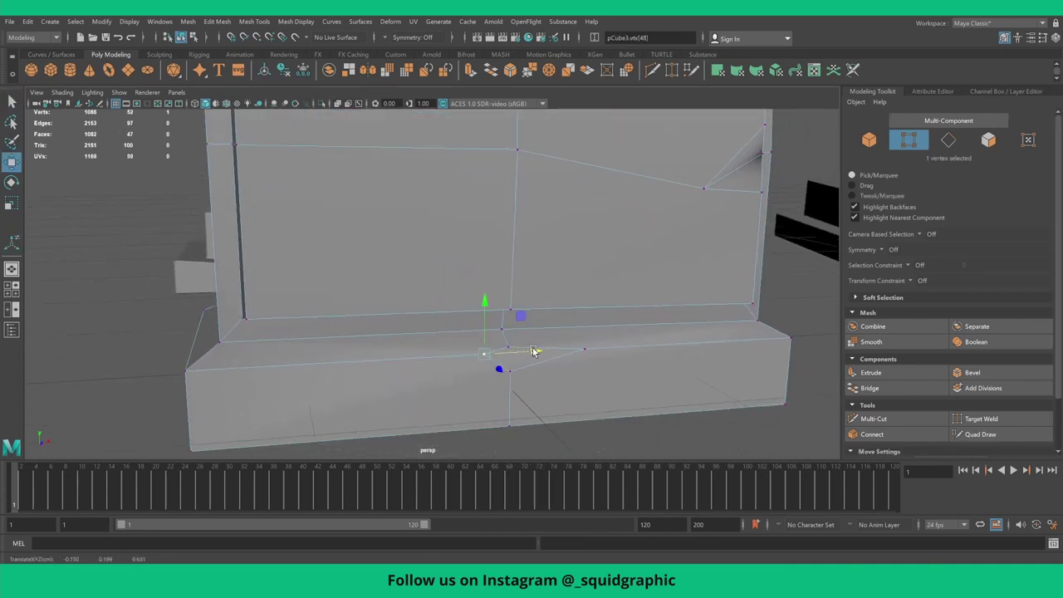
{"action": "left_click", "coordinate": [586, 353]}
{"action": "left_click_drag", "start_coordinate": [623, 350], "coordinate": [603, 349]}
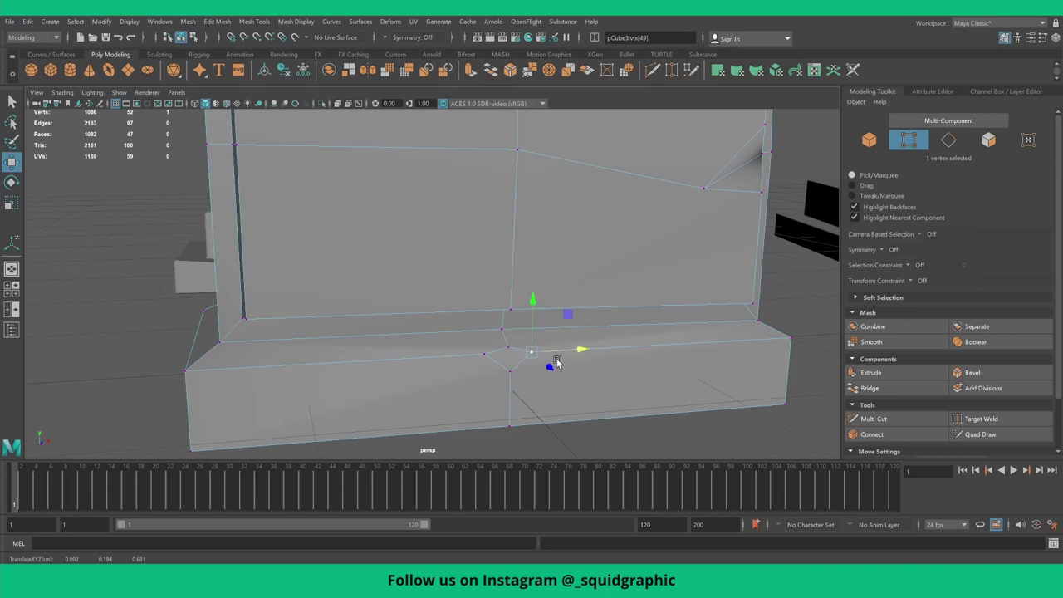
{"action": "left_click_drag", "start_coordinate": [519, 321], "coordinate": [515, 340]}
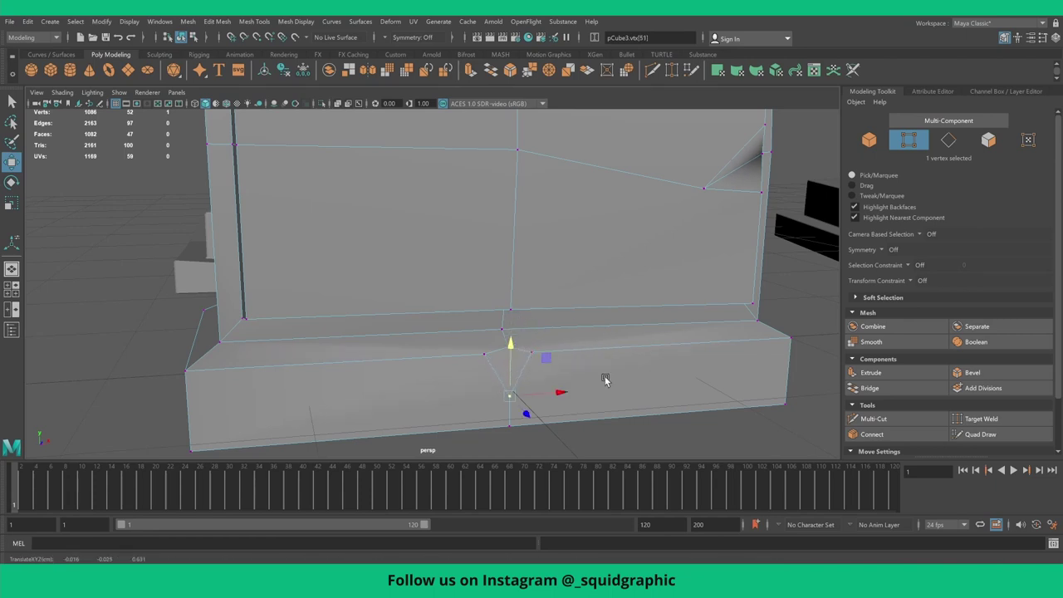
{"action": "left_click", "coordinate": [532, 352]}
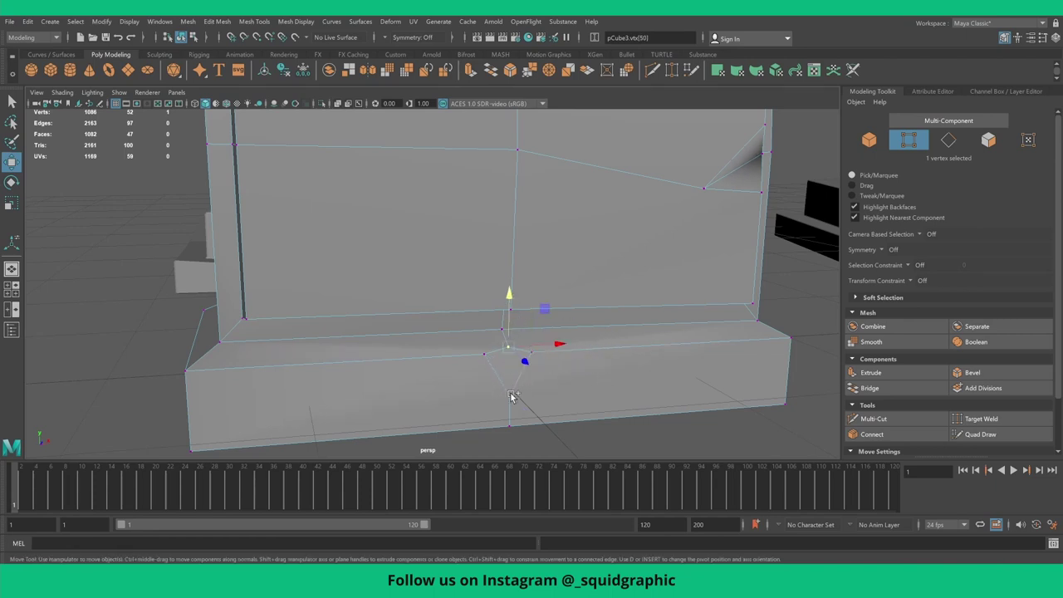
{"action": "right_click_drag", "start_coordinate": [511, 397], "coordinate": [516, 455], "text": "shift"}
- Nudge the base crack vertices sideways, then pull back to frame all three gravestones
{"action": "right_click_drag", "start_coordinate": [530, 292], "coordinate": [586, 274]}
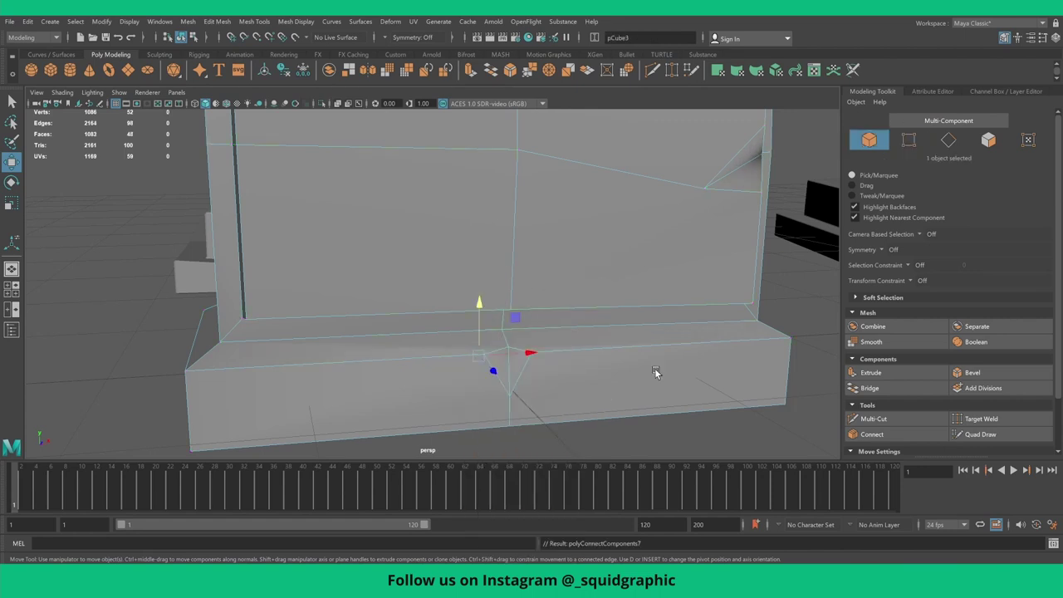
{"action": "right_click_drag", "start_coordinate": [636, 397], "coordinate": [517, 358], "text": "alt"}
{"action": "left_click", "coordinate": [516, 359]}
{"action": "scroll", "coordinate": [490, 357], "scroll_direction": "up", "scroll_amount": 3}
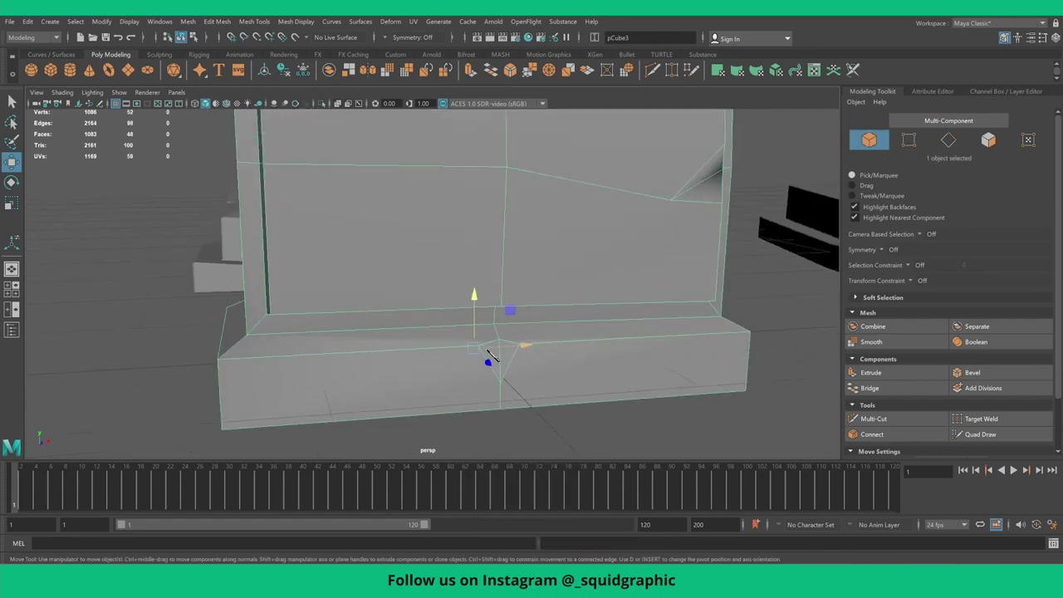
{"action": "right_click_drag", "start_coordinate": [492, 316], "coordinate": [475, 324]}
{"action": "left_click", "coordinate": [498, 338]}
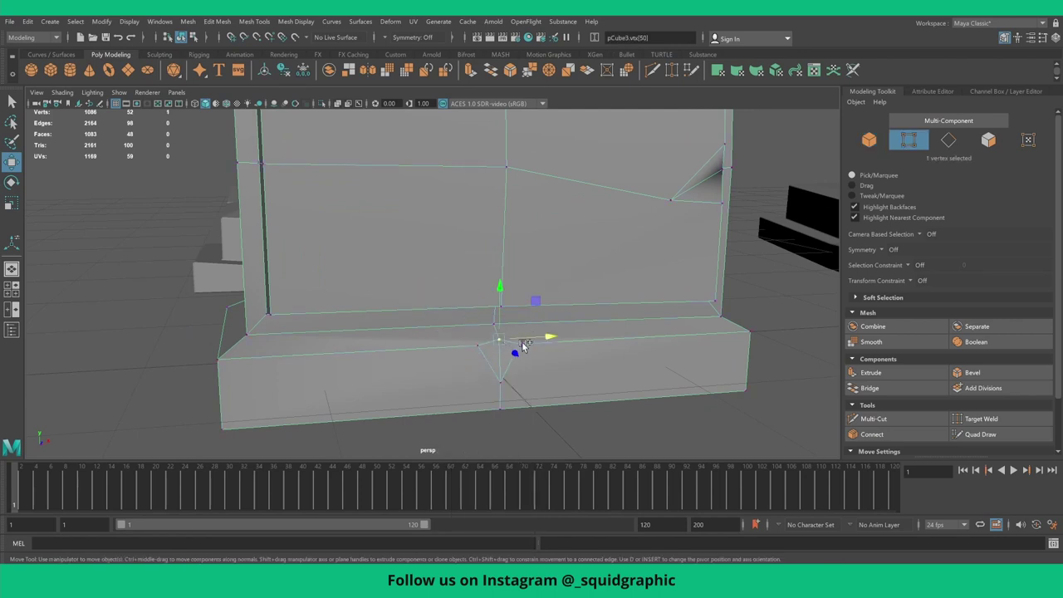
{"action": "middle_click_drag", "start_coordinate": [563, 340], "coordinate": [553, 340]}
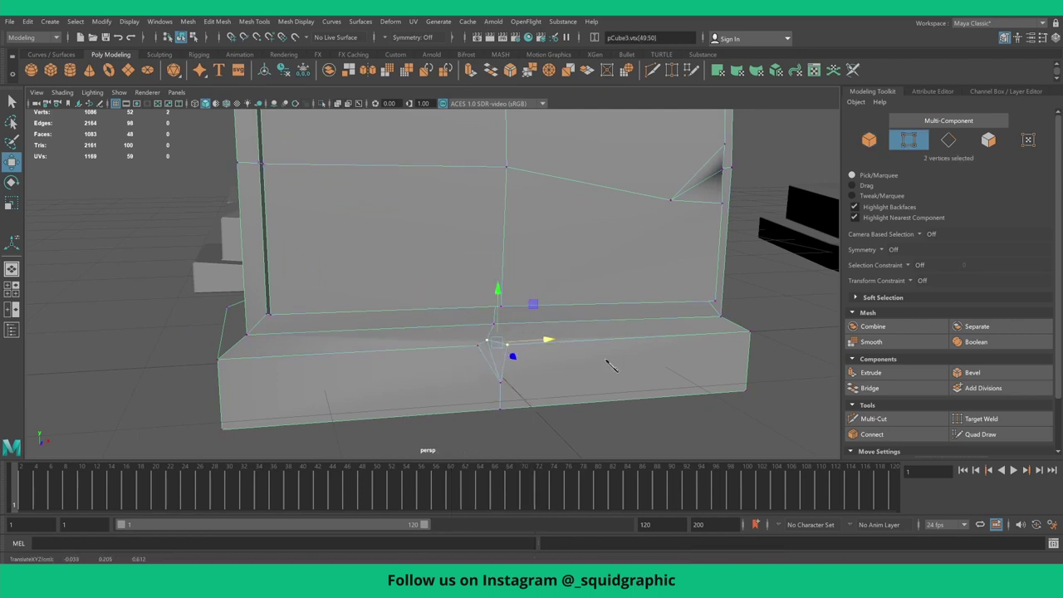
{"action": "mouse_move", "coordinate": [604, 290]}
{"action": "right_mouse_down"}
{"action": "mouse_move", "coordinate": [656, 295]}
{"action": "mouse_move", "coordinate": [662, 277]}
{"action": "right_mouse_up"}
{"action": "scroll", "coordinate": [728, 407], "scroll_direction": "down", "scroll_amount": 6}
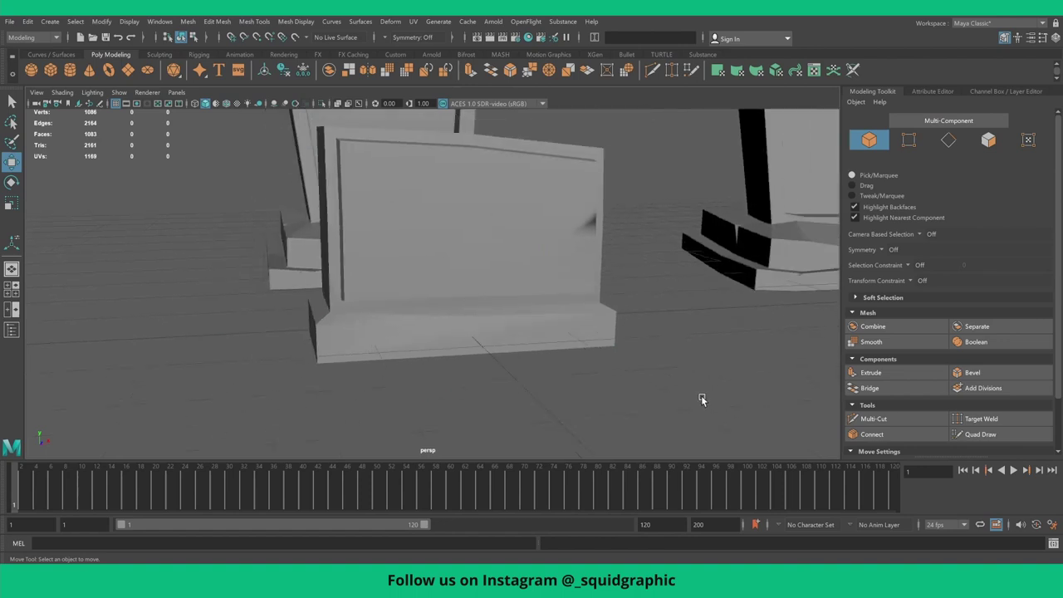
{"action": "mouse_move", "coordinate": [700, 395]}
{"action": "left_mouse_down", "text": "alt"}
{"action": "mouse_move", "coordinate": [520, 328]}
{"action": "mouse_move", "coordinate": [541, 326]}
{"action": "left_mouse_up", "text": "alt"}
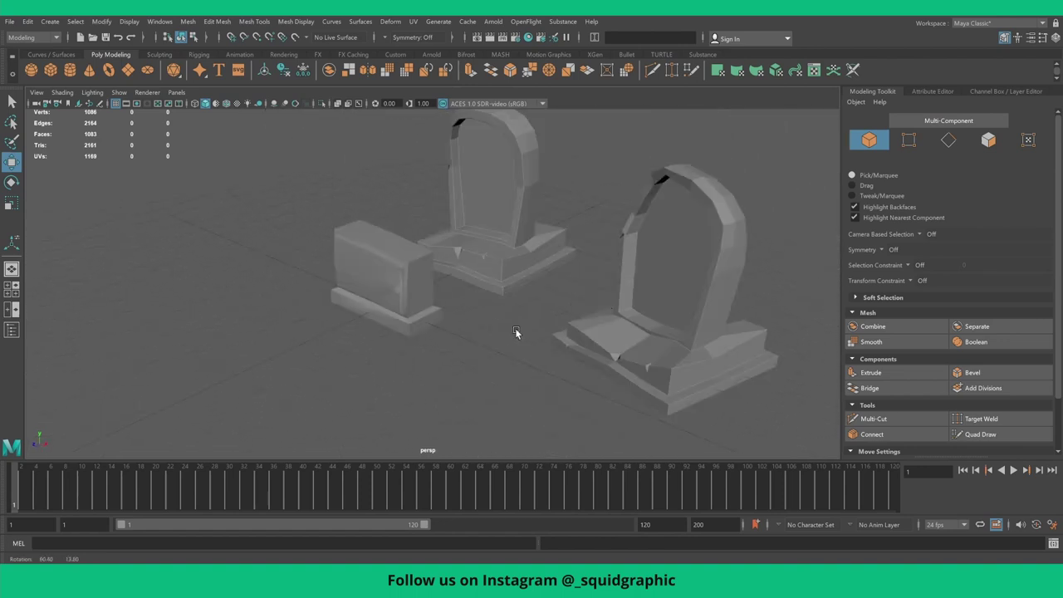
- Apply Mesh Display > Soften Edge to the arched gravestone on the stepped base
{"action": "middle_click_drag", "start_coordinate": [541, 326], "coordinate": [562, 405], "text": "alt"}
{"action": "left_click_drag", "start_coordinate": [563, 405], "coordinate": [497, 348], "text": "alt"}
{"action": "left_click", "coordinate": [497, 348]}
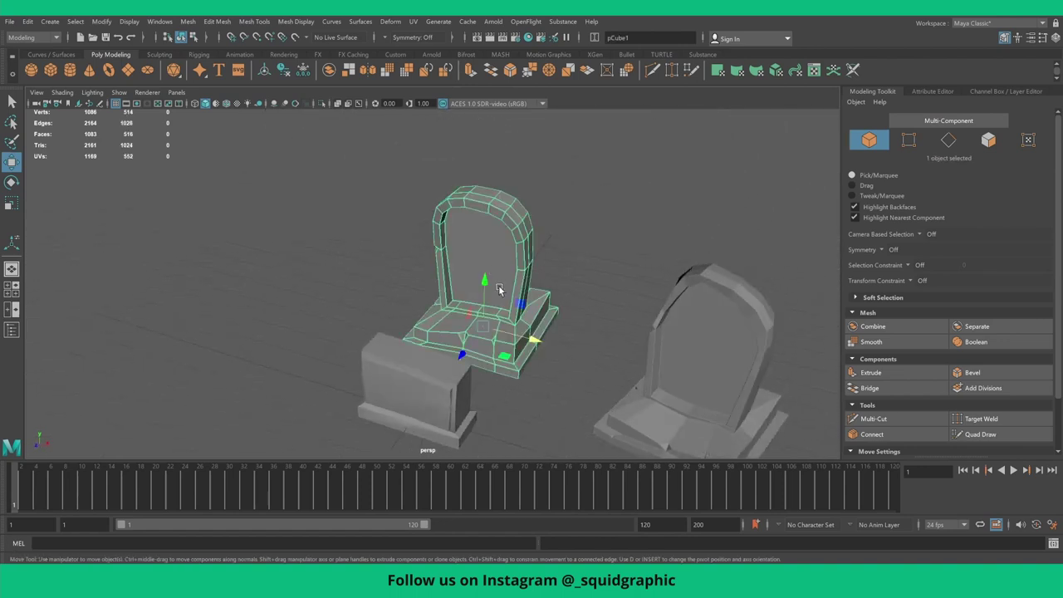
{"action": "left_click", "coordinate": [297, 21]}
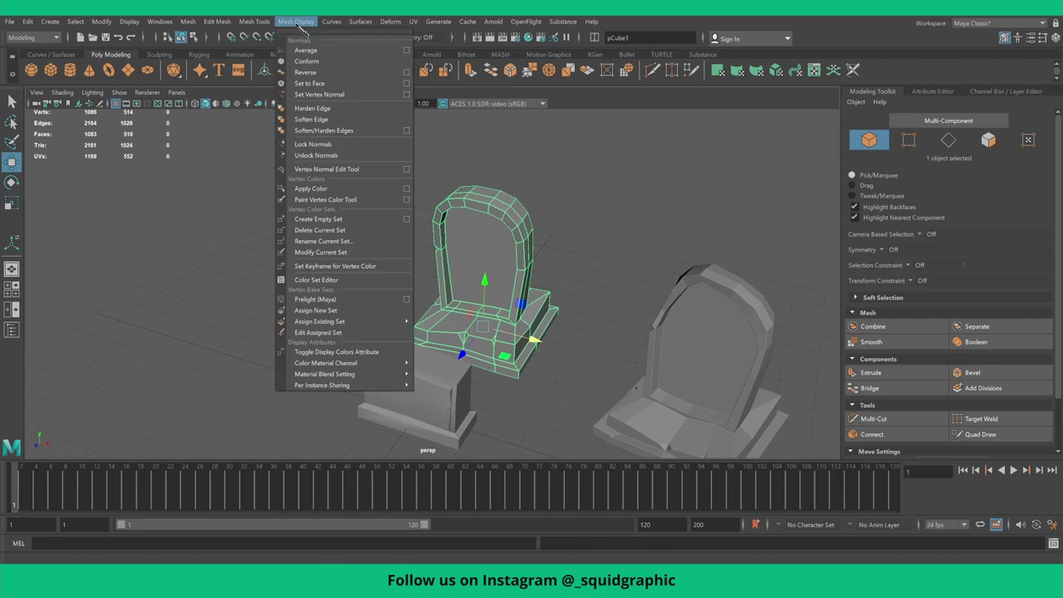
{"action": "left_click", "coordinate": [322, 131]}
{"action": "left_click", "coordinate": [580, 260]}
{"action": "mouse_move", "coordinate": [579, 259]}
{"action": "left_mouse_down", "text": "alt"}
{"action": "mouse_move", "coordinate": [504, 274]}
{"action": "mouse_move", "coordinate": [539, 261]}
{"action": "mouse_move", "coordinate": [526, 275]}
{"action": "mouse_move", "coordinate": [420, 170]}
{"action": "left_mouse_up", "text": "alt"}
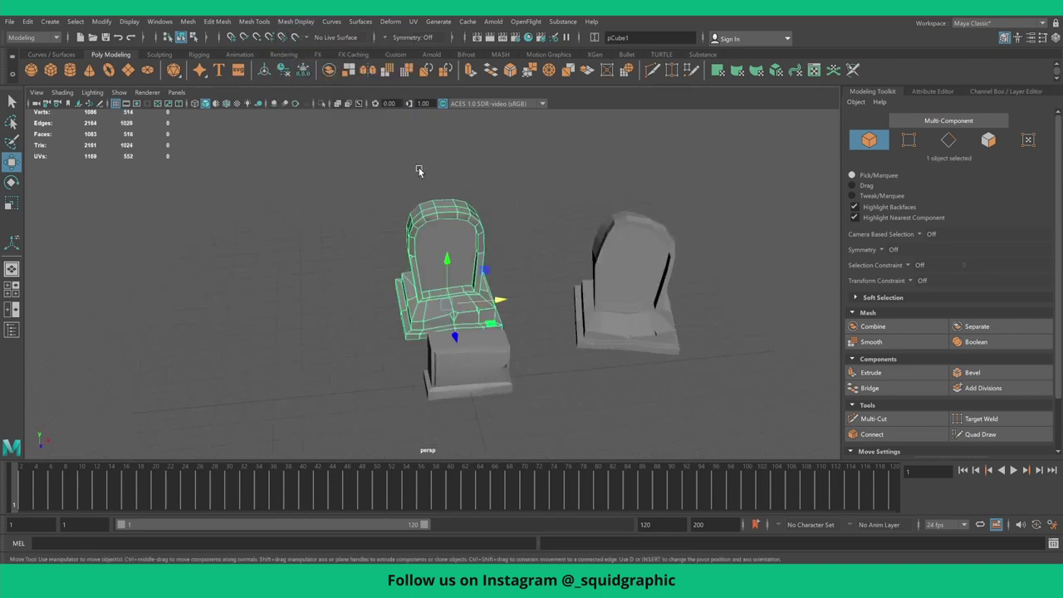
{"action": "left_click", "coordinate": [296, 22]}
{"action": "left_click", "coordinate": [335, 122]}
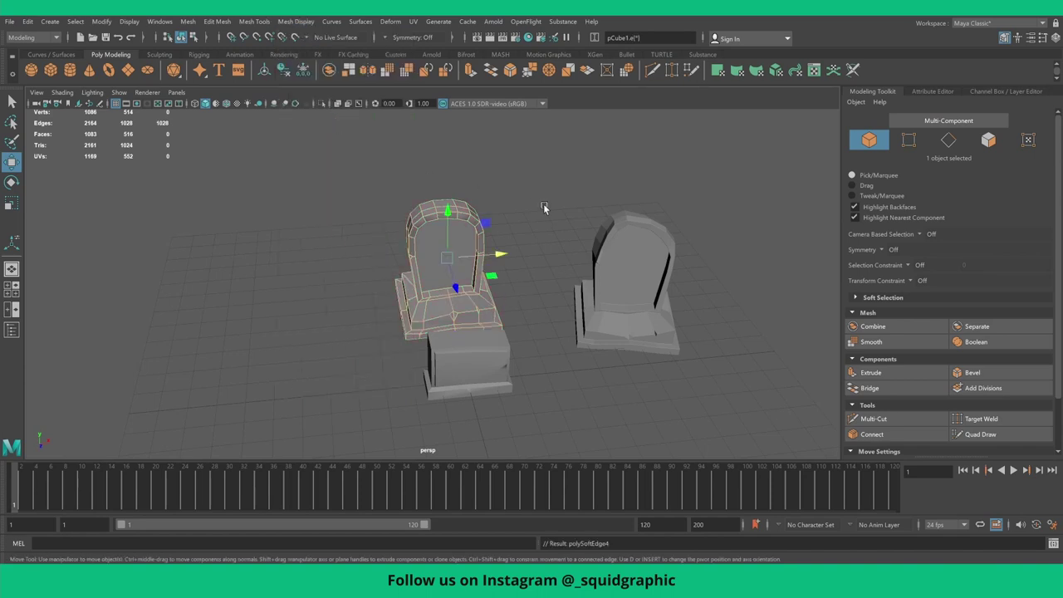
{"action": "left_click", "coordinate": [531, 256]}
{"action": "mouse_move", "coordinate": [531, 256]}
{"action": "left_mouse_down", "text": "alt"}
{"action": "mouse_move", "coordinate": [466, 245]}
{"action": "mouse_move", "coordinate": [505, 237]}
{"action": "mouse_move", "coordinate": [537, 249]}
{"action": "left_mouse_up", "text": "alt"}
{"action": "left_click", "coordinate": [522, 339]}
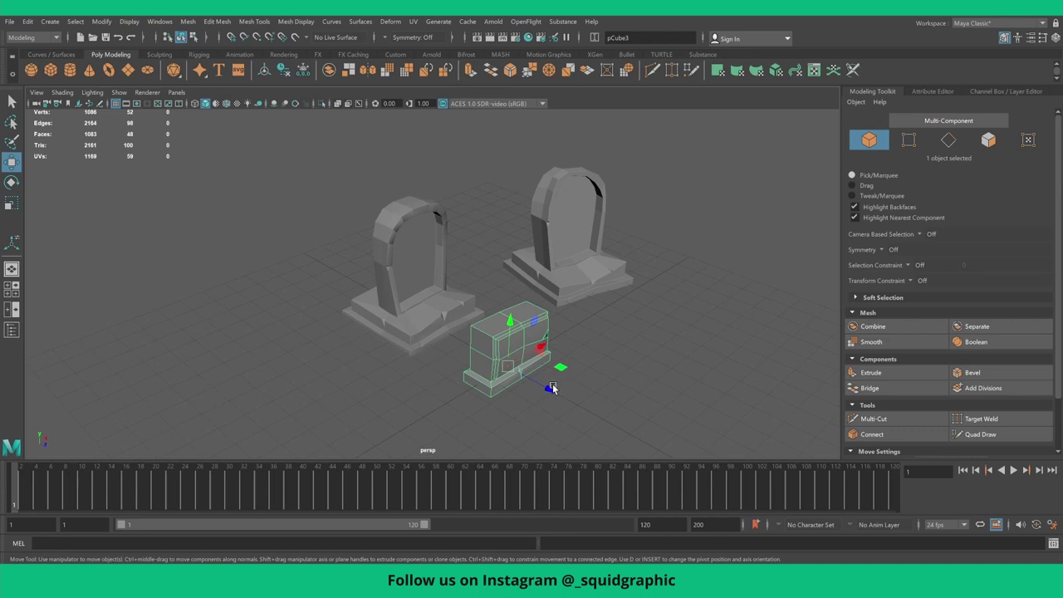
- Push the slab stone back along Z and cut a new edge loop around it
{"action": "mouse_move", "coordinate": [552, 387]}
{"action": "left_mouse_down"}
{"action": "mouse_move", "coordinate": [491, 351]}
{"action": "mouse_move", "coordinate": [462, 301]}
{"action": "mouse_move", "coordinate": [343, 305]}
{"action": "mouse_move", "coordinate": [432, 210]}
{"action": "left_mouse_up"}
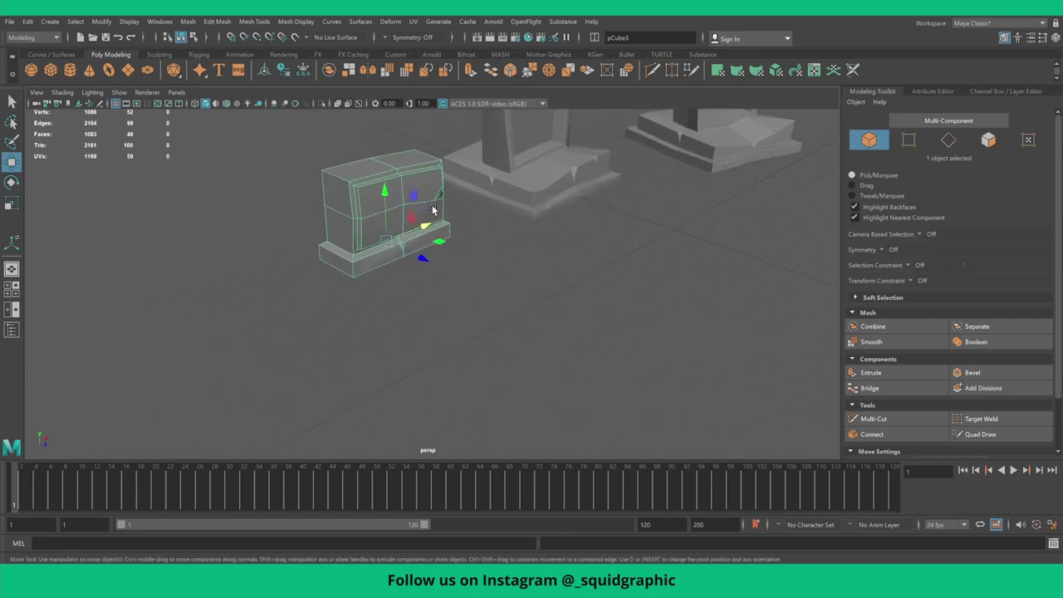
{"action": "left_click", "coordinate": [874, 419]}
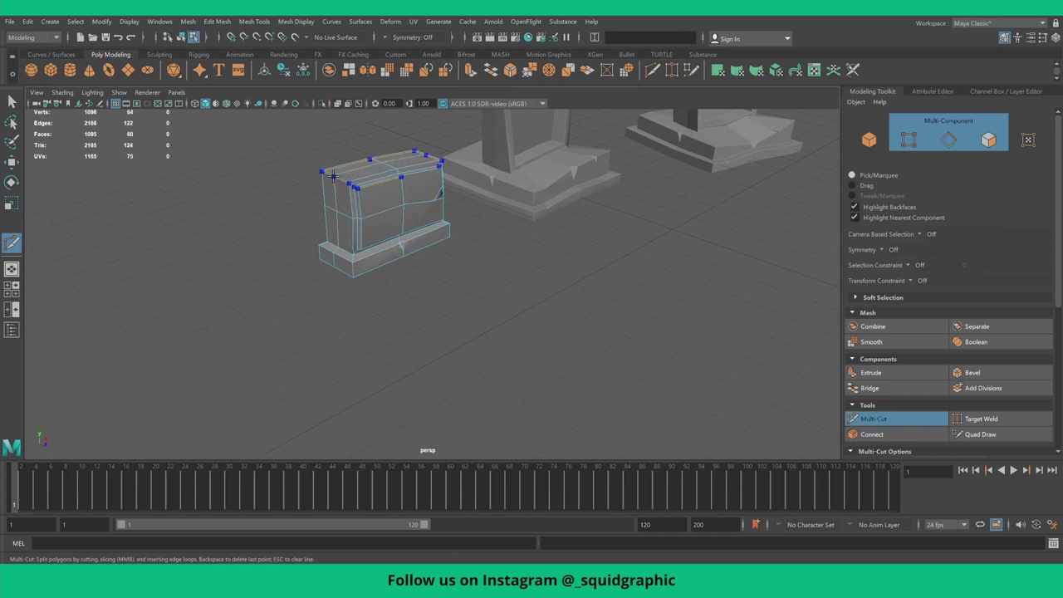
{"action": "key", "text": "Return"}
{"action": "left_click", "coordinate": [12, 101]}
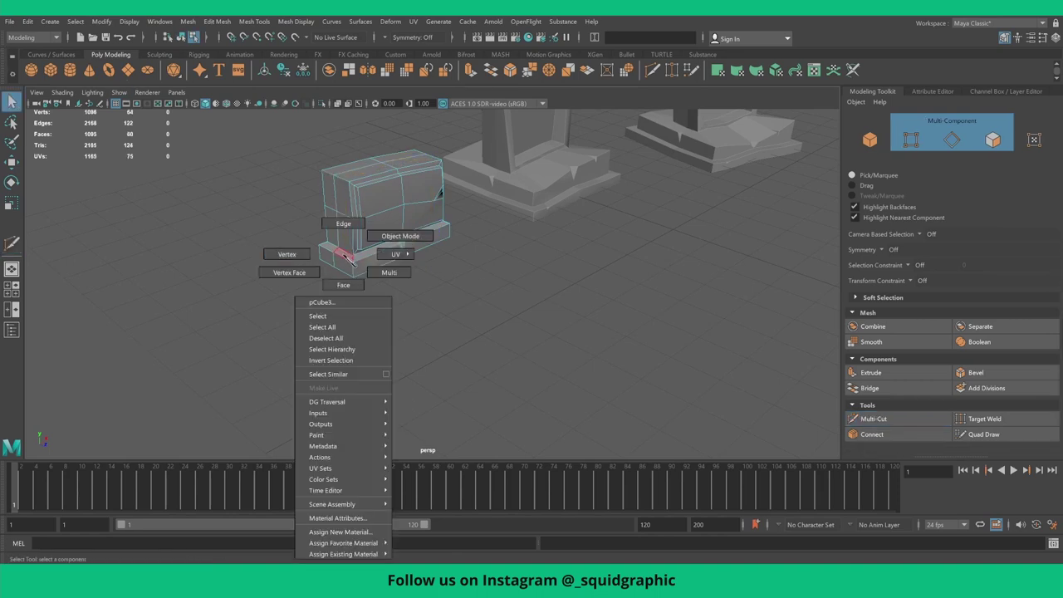
{"action": "right_click_drag", "start_coordinate": [349, 253], "coordinate": [292, 252]}
{"action": "left_click_drag", "start_coordinate": [294, 243], "coordinate": [309, 250], "text": "alt"}
- In top view, push the end vertices outward and raise the top middle to a peak
{"action": "key", "text": "space"}
{"action": "key", "text": "space"}
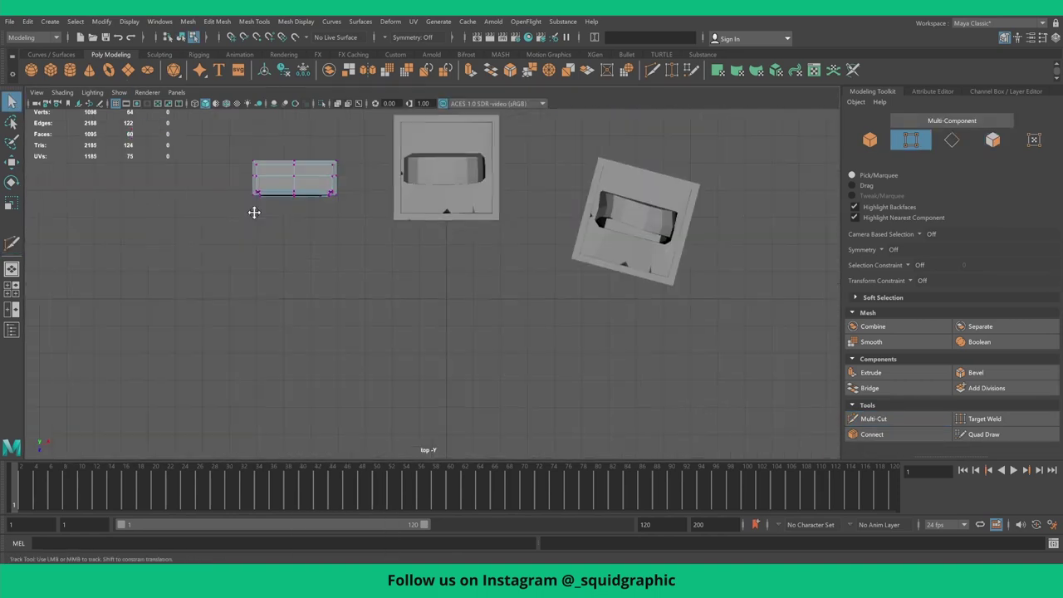
{"action": "scroll", "coordinate": [254, 214], "scroll_direction": "up", "scroll_amount": 3}
{"action": "scroll", "coordinate": [241, 259], "scroll_direction": "up", "scroll_amount": 2}
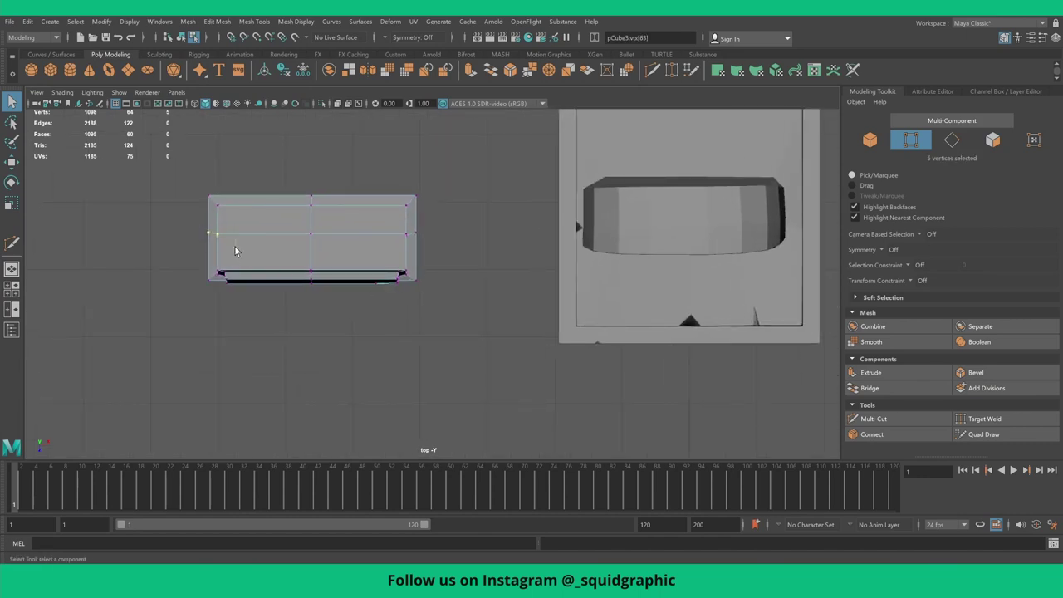
{"action": "key", "text": "w"}
{"action": "left_click_drag", "start_coordinate": [267, 235], "coordinate": [257, 236]}
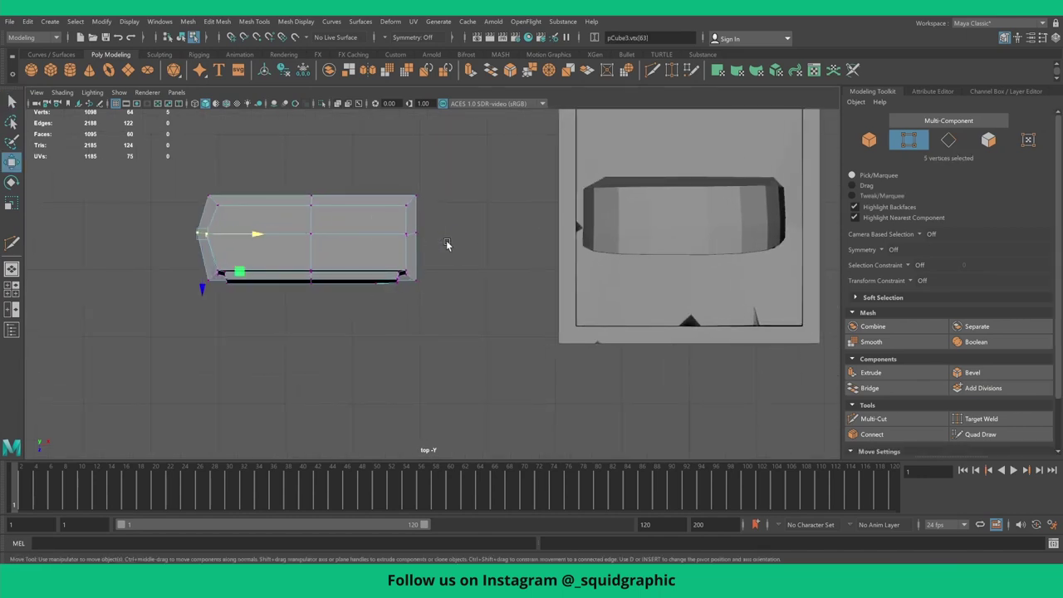
{"action": "left_click_drag", "start_coordinate": [461, 235], "coordinate": [477, 235]}
{"action": "mouse_move", "coordinate": [301, 188]}
{"action": "left_mouse_down"}
{"action": "mouse_move", "coordinate": [347, 219]}
{"action": "mouse_move", "coordinate": [393, 205]}
{"action": "left_mouse_up"}
{"action": "left_click_drag", "start_coordinate": [335, 247], "coordinate": [336, 243]}
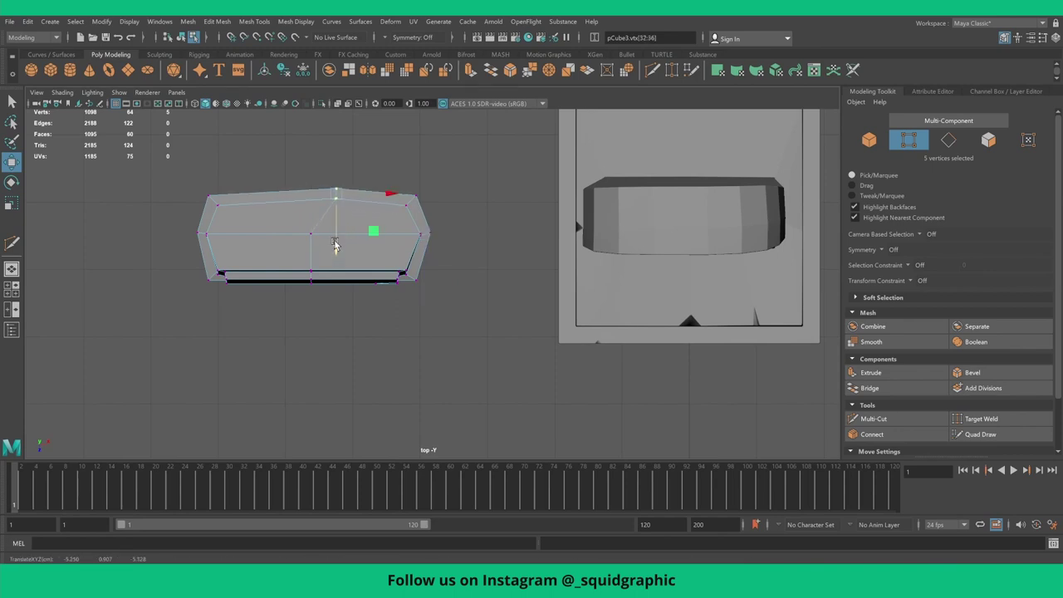
- Move the bottom row of vertices down and nudge the bottom-right corner right
{"action": "left_click", "coordinate": [307, 279]}
{"action": "left_click_drag", "start_coordinate": [310, 279], "coordinate": [307, 332]}
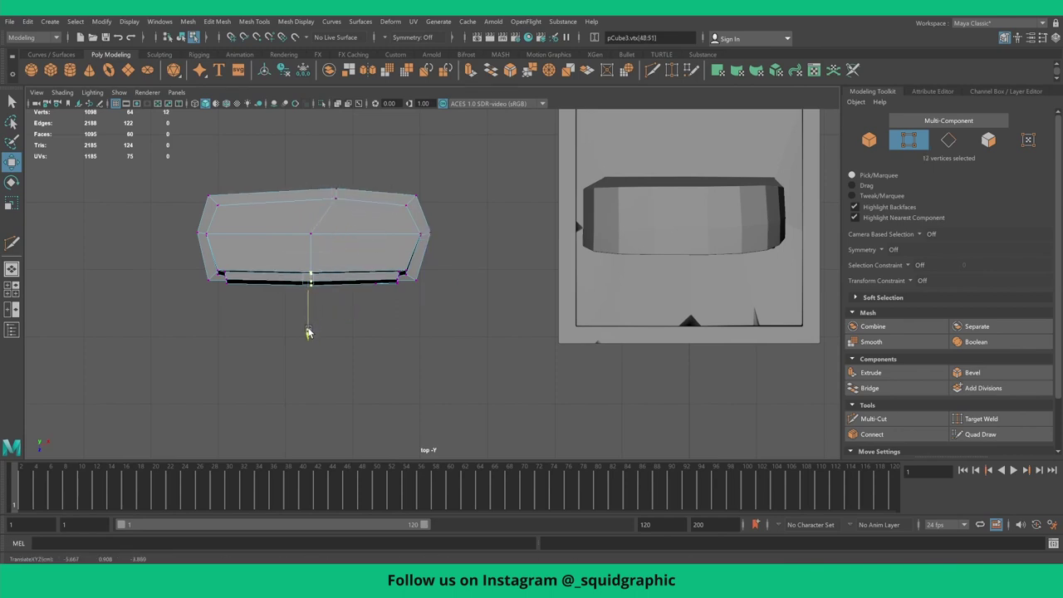
{"action": "left_click", "coordinate": [402, 274], "text": "shift"}
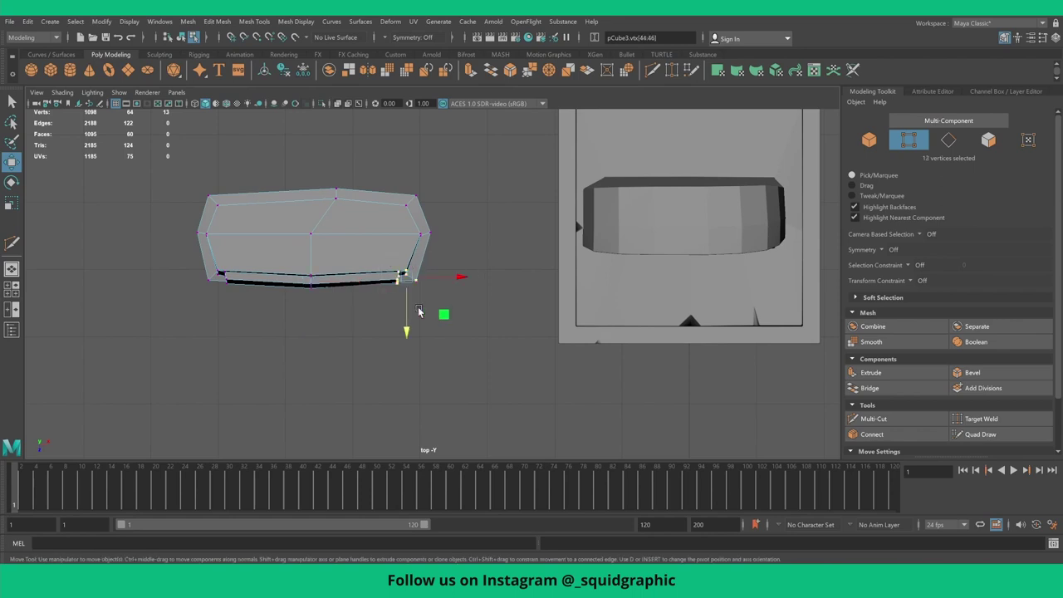
{"action": "left_click_drag", "start_coordinate": [452, 279], "coordinate": [456, 279]}
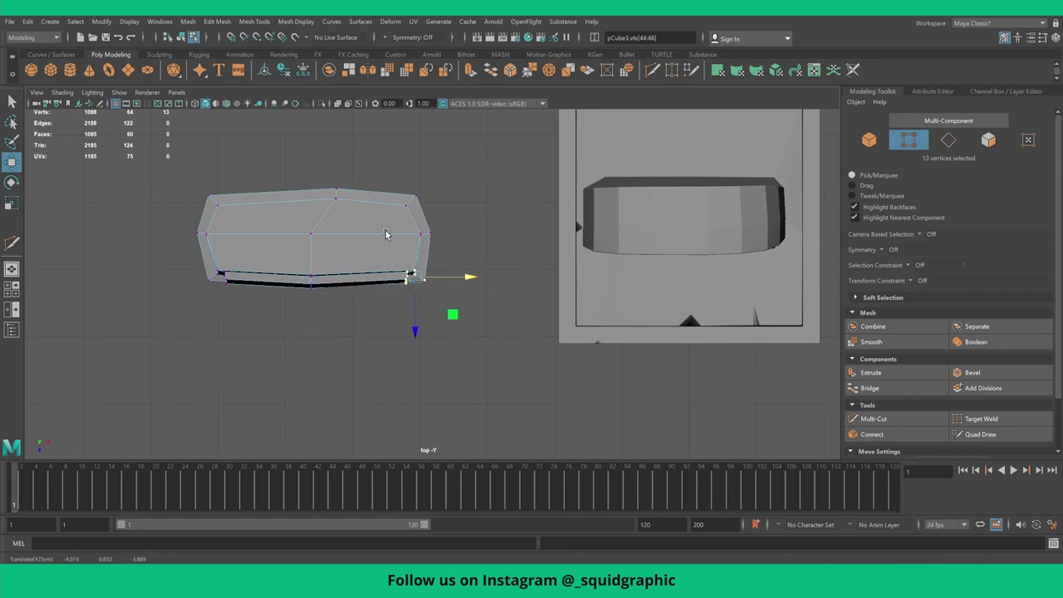
{"action": "key", "text": "space"}
{"action": "key", "text": "space"}
{"action": "right_click_drag", "start_coordinate": [391, 171], "coordinate": [445, 148]}
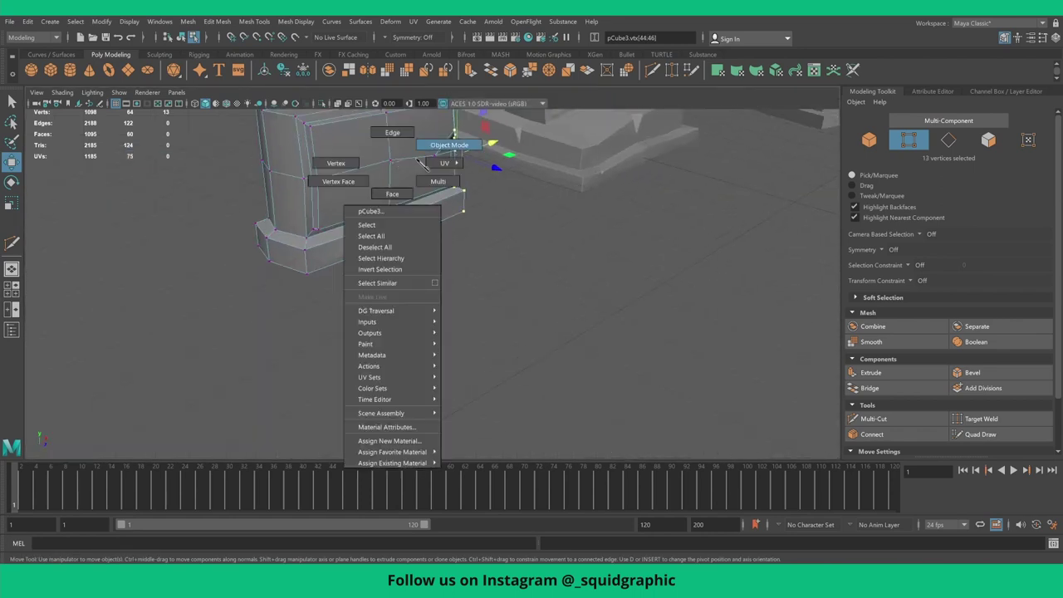
- Rotate the slab stone about 22 degrees and tilt it slightly sideways
{"action": "left_click", "coordinate": [558, 303]}
{"action": "left_click_drag", "start_coordinate": [558, 304], "coordinate": [370, 292], "text": "alt"}
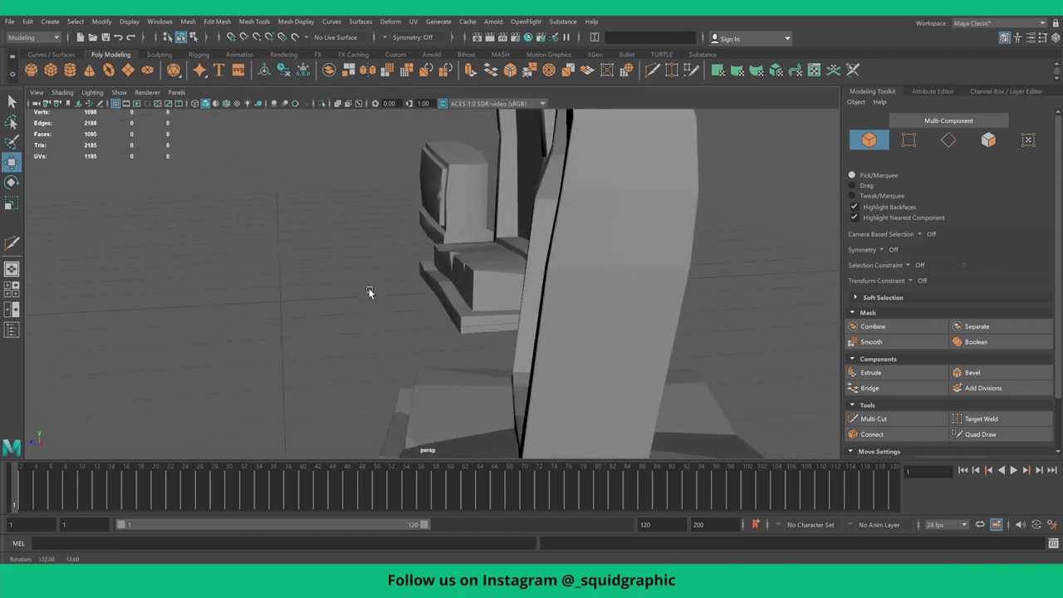
{"action": "key", "text": "a"}
{"action": "left_click", "coordinate": [406, 236]}
{"action": "key", "text": "e"}
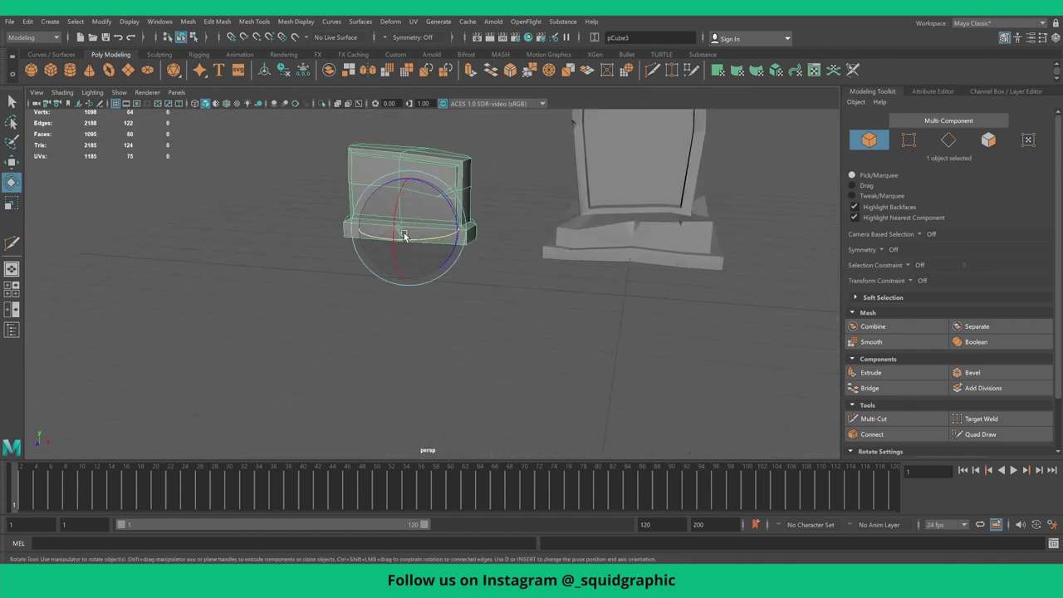
{"action": "left_click_drag", "start_coordinate": [420, 240], "coordinate": [435, 238]}
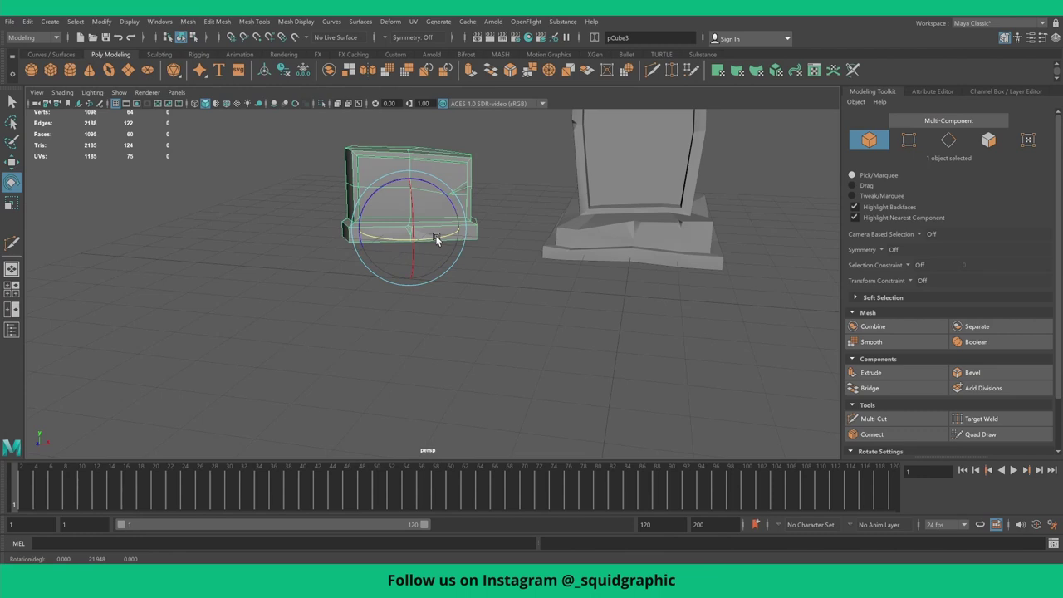
{"action": "left_click_drag", "start_coordinate": [450, 200], "coordinate": [410, 179]}
{"action": "key", "text": "w"}
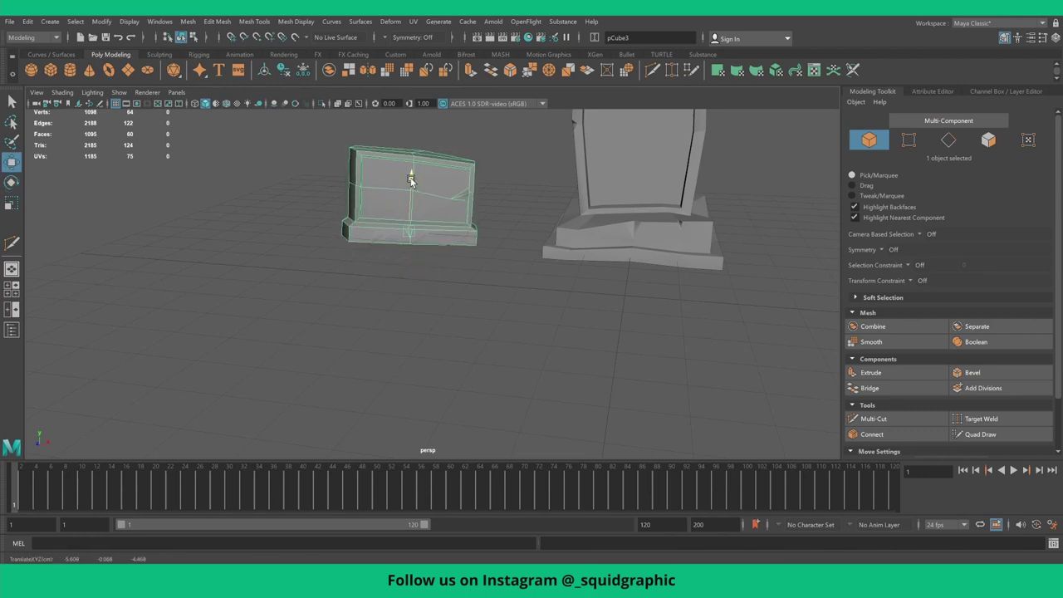
- Delete the slab stone's four hidden underside faces
{"action": "mouse_move", "coordinate": [311, 188]}
{"action": "left_mouse_down", "text": "alt"}
{"action": "mouse_move", "coordinate": [366, 221]}
{"action": "mouse_move", "coordinate": [373, 209]}
{"action": "mouse_move", "coordinate": [357, 235]}
{"action": "mouse_move", "coordinate": [344, 218]}
{"action": "left_mouse_up", "text": "alt"}
{"action": "right_click_drag", "start_coordinate": [344, 218], "coordinate": [342, 266]}
{"action": "left_click", "coordinate": [333, 234]}
{"action": "key", "text": "q"}
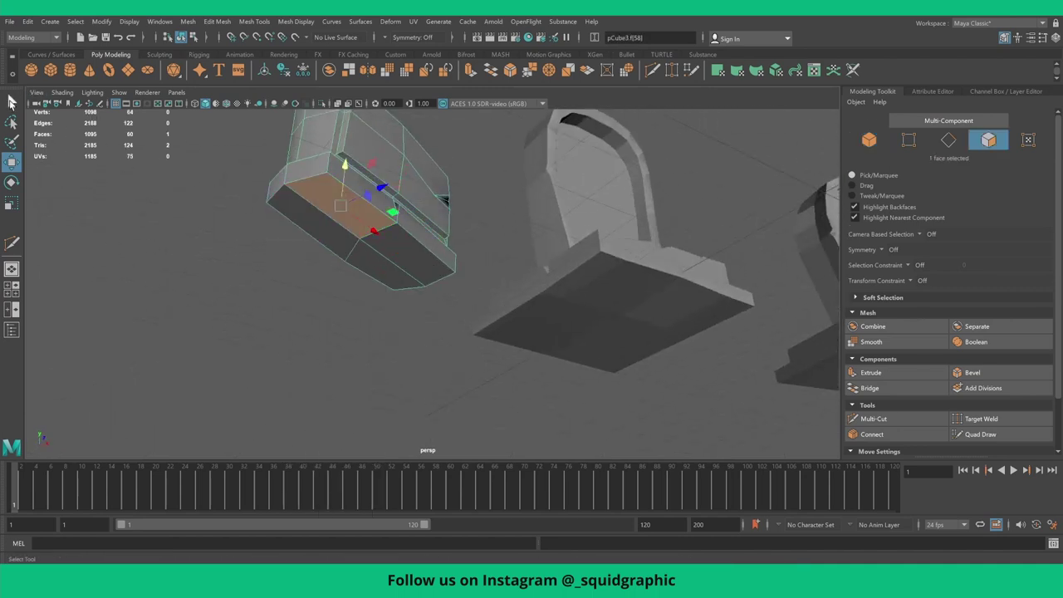
{"action": "left_click", "coordinate": [360, 257], "text": "shift"}
{"action": "left_click", "coordinate": [404, 245], "text": "shift"}
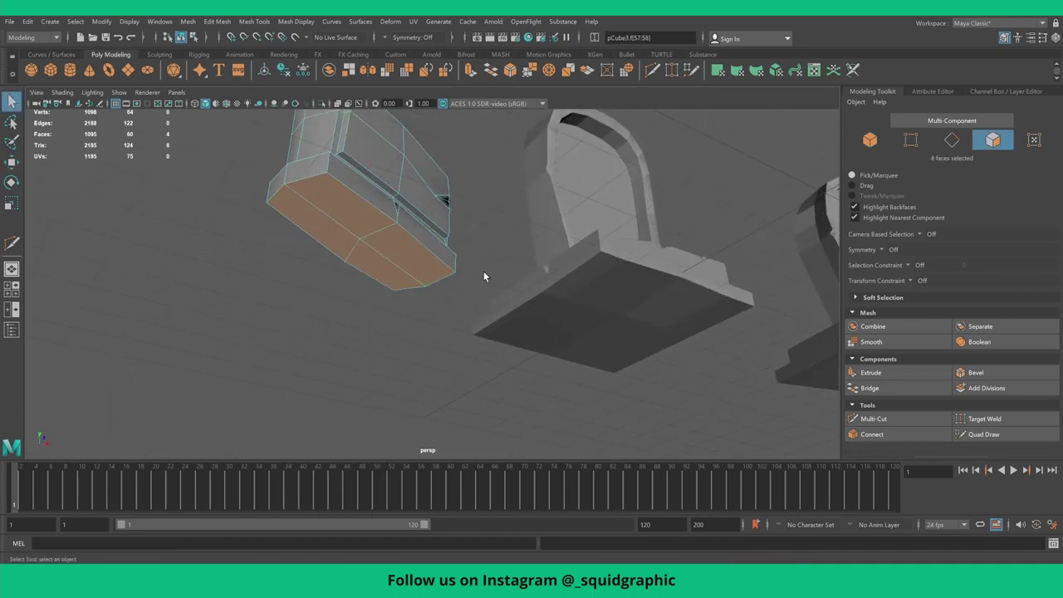
{"action": "key", "text": "Delete"}
- In the maximised front view, box-select the faces of the stepped base's bottom slab
{"action": "key", "text": "F8"}
{"action": "left_click", "coordinate": [578, 288]}
{"action": "mouse_move", "coordinate": [652, 316]}
{"action": "left_mouse_down", "text": "alt"}
{"action": "mouse_move", "coordinate": [629, 299]}
{"action": "mouse_move", "coordinate": [738, 287]}
{"action": "mouse_move", "coordinate": [556, 308]}
{"action": "mouse_move", "coordinate": [456, 296]}
{"action": "left_mouse_up", "text": "alt"}
{"action": "key", "text": "F11"}
{"action": "left_click", "coordinate": [722, 293]}
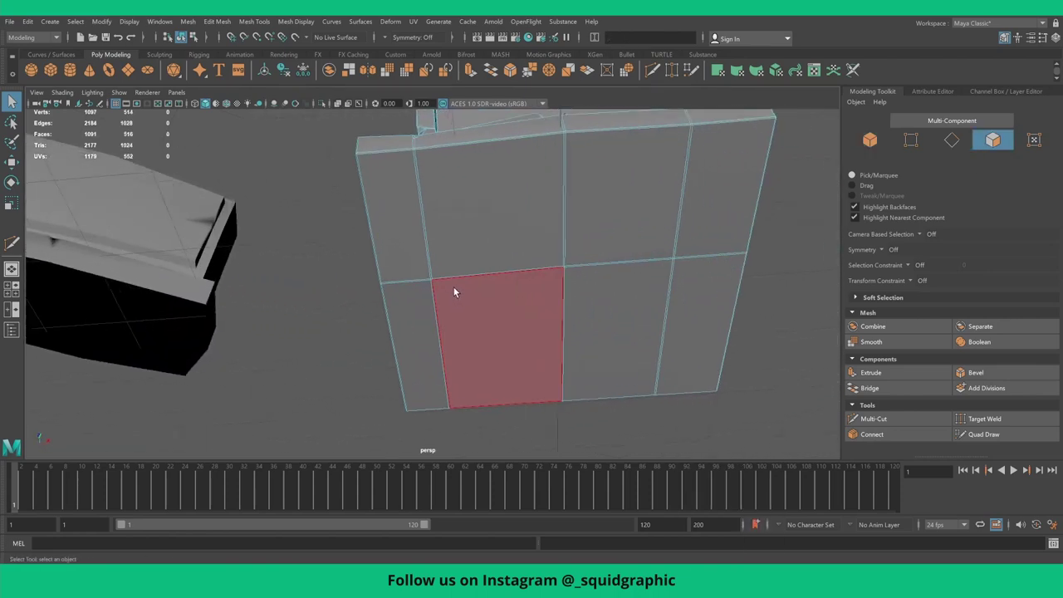
{"action": "key", "text": "space"}
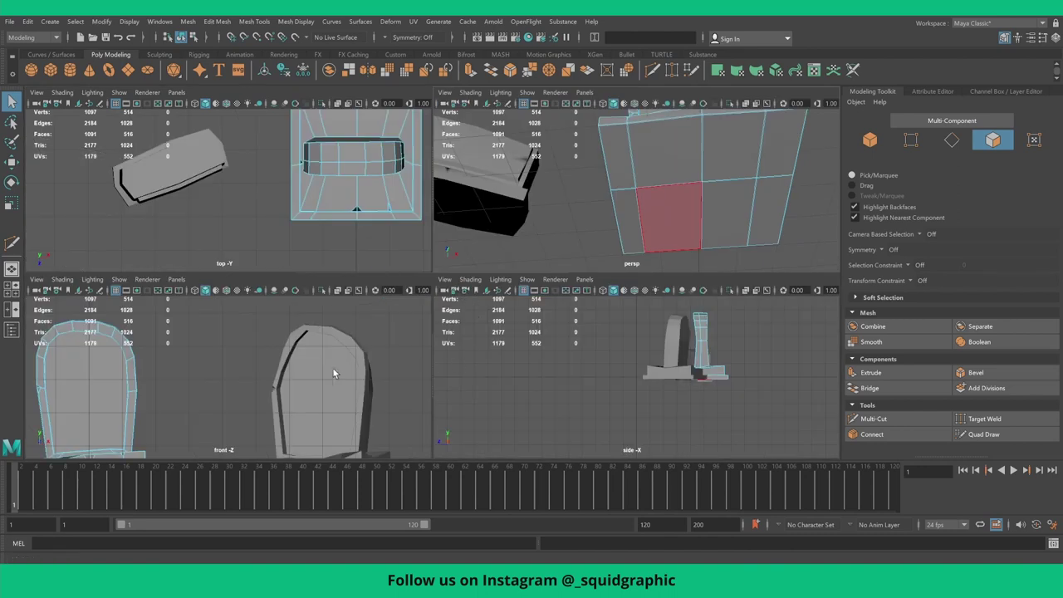
{"action": "key", "text": "space"}
{"action": "mouse_move", "coordinate": [328, 354]}
{"action": "middle_mouse_down", "text": "alt"}
{"action": "mouse_move", "coordinate": [537, 206]}
{"action": "mouse_move", "coordinate": [633, 159]}
{"action": "middle_mouse_up", "text": "alt"}
{"action": "scroll", "coordinate": [468, 252], "scroll_direction": "up", "scroll_amount": 2}
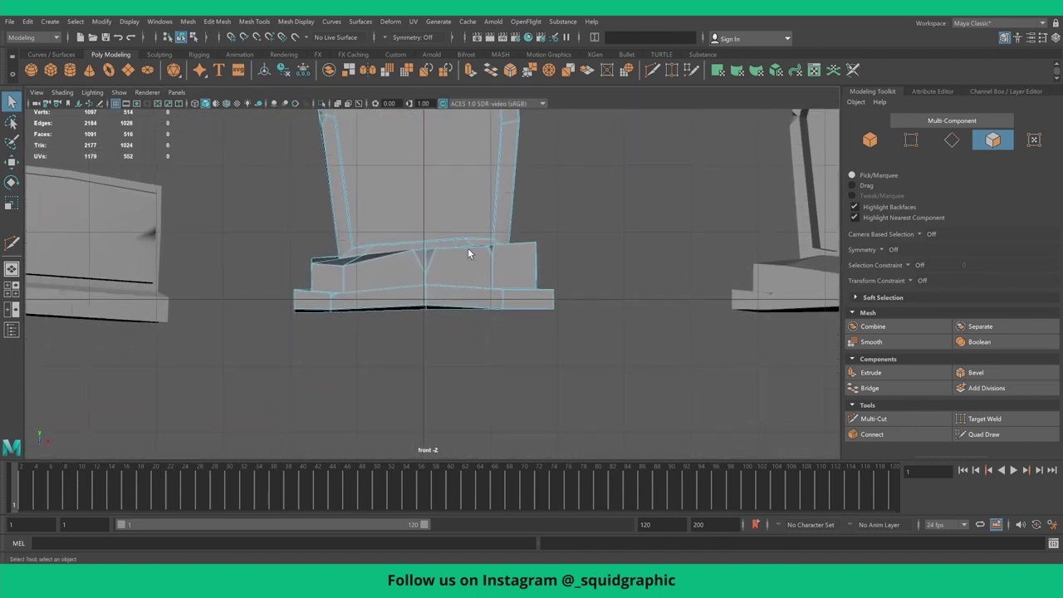
{"action": "scroll", "coordinate": [171, 323], "scroll_direction": "up", "scroll_amount": 2}
{"action": "scroll", "coordinate": [171, 323], "scroll_direction": "up", "scroll_amount": 2}
{"action": "left_click_drag", "start_coordinate": [556, 388], "coordinate": [633, 370]}
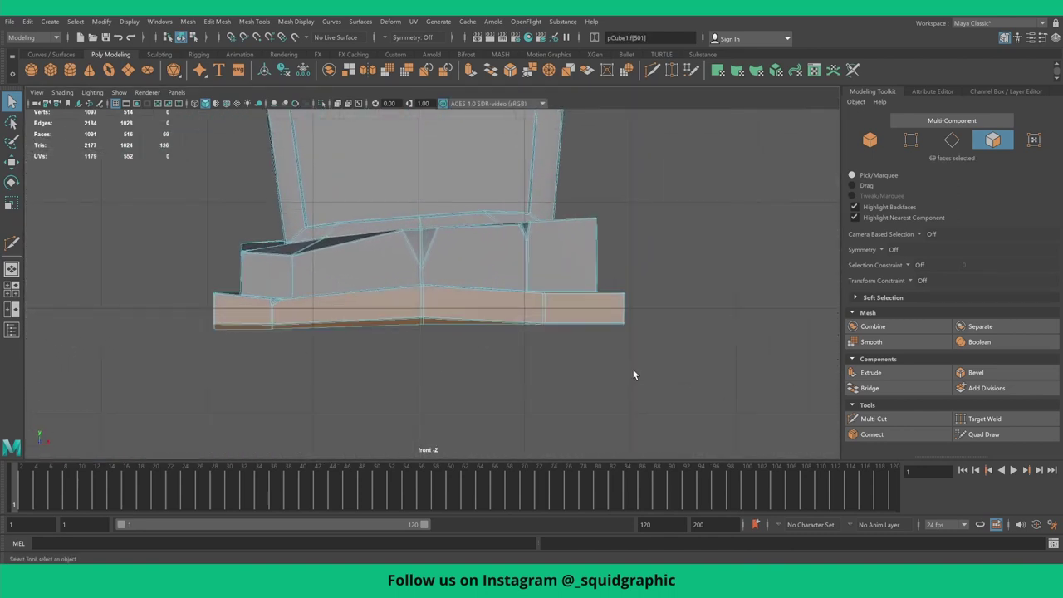
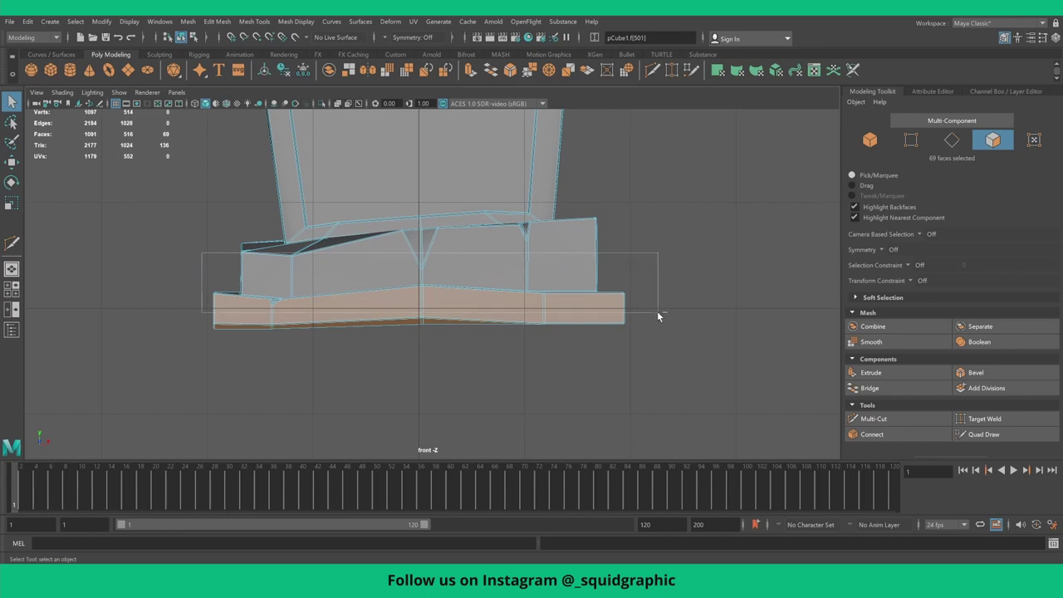
- Delete the selected base faces, then select and delete the right tombstone's slab underside faces
{"action": "key", "text": "Delete"}
{"action": "scroll", "coordinate": [657, 311], "scroll_direction": "down", "scroll_amount": 3}
{"action": "middle_click_drag", "start_coordinate": [657, 311], "coordinate": [420, 288], "text": "alt"}
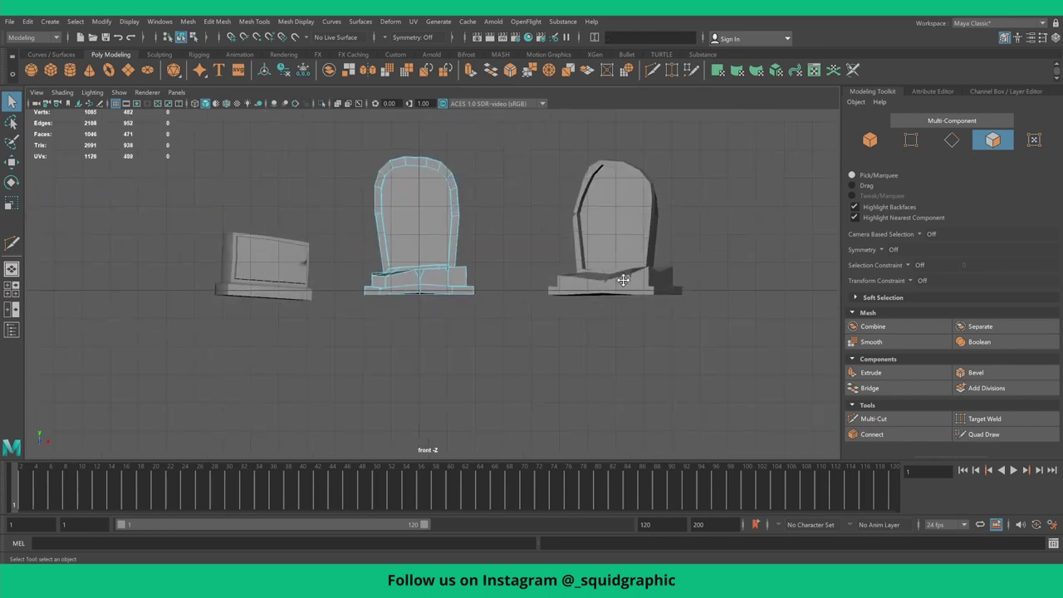
{"action": "scroll", "coordinate": [421, 288], "scroll_direction": "up", "scroll_amount": 2}
{"action": "scroll", "coordinate": [421, 288], "scroll_direction": "up", "scroll_amount": 2}
{"action": "left_click", "coordinate": [421, 287]}
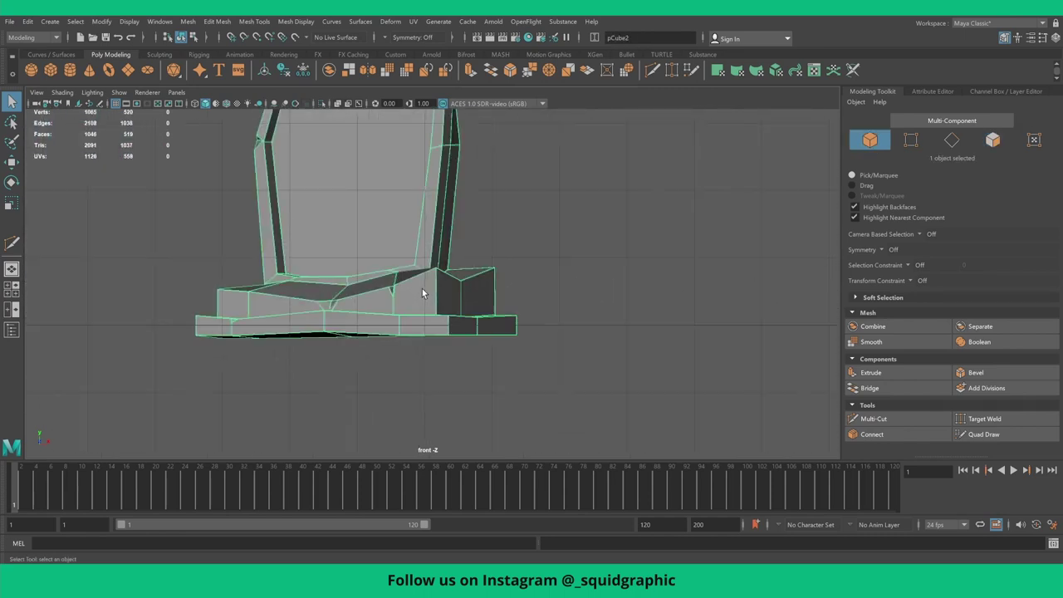
{"action": "right_click_drag", "start_coordinate": [422, 288], "coordinate": [423, 319]}
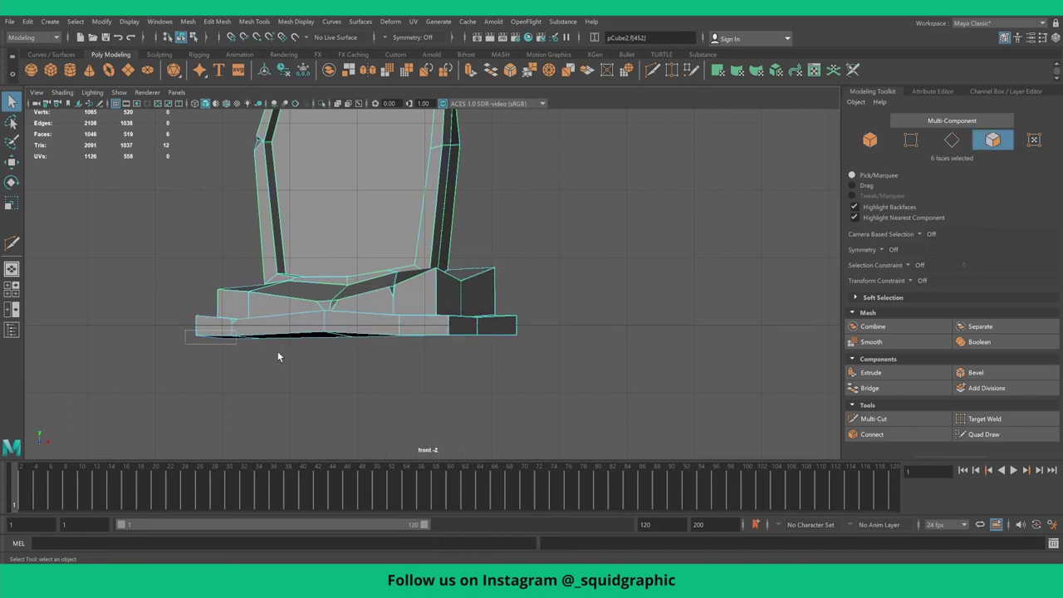
{"action": "left_click_drag", "start_coordinate": [278, 357], "coordinate": [595, 392]}
{"action": "left_click_drag", "start_coordinate": [80, 231], "coordinate": [471, 322]}
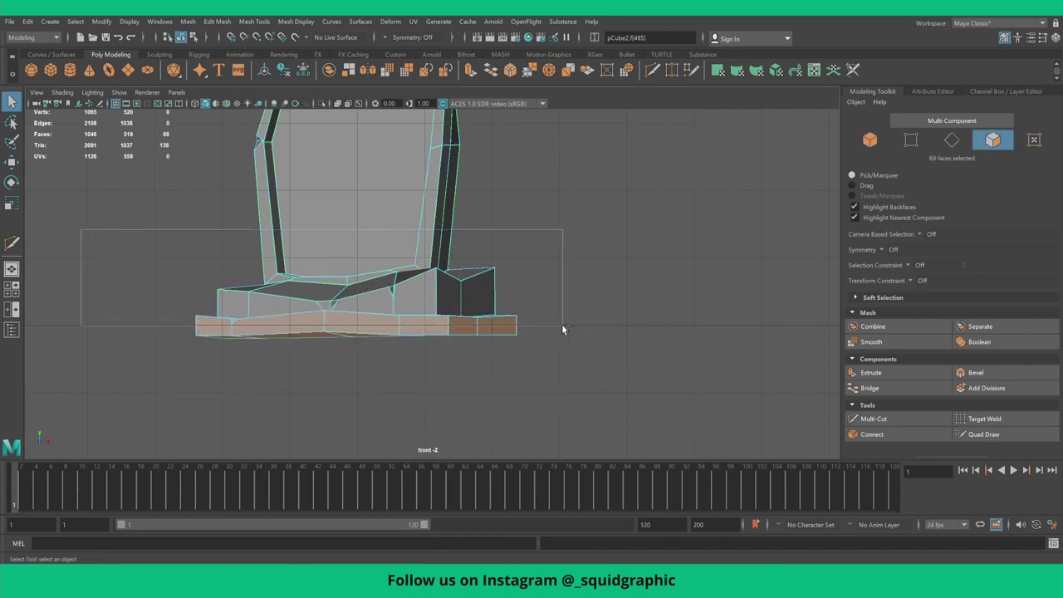
{"action": "left_click_drag", "start_coordinate": [561, 326], "coordinate": [561, 326]}
{"action": "key", "text": "Delete"}
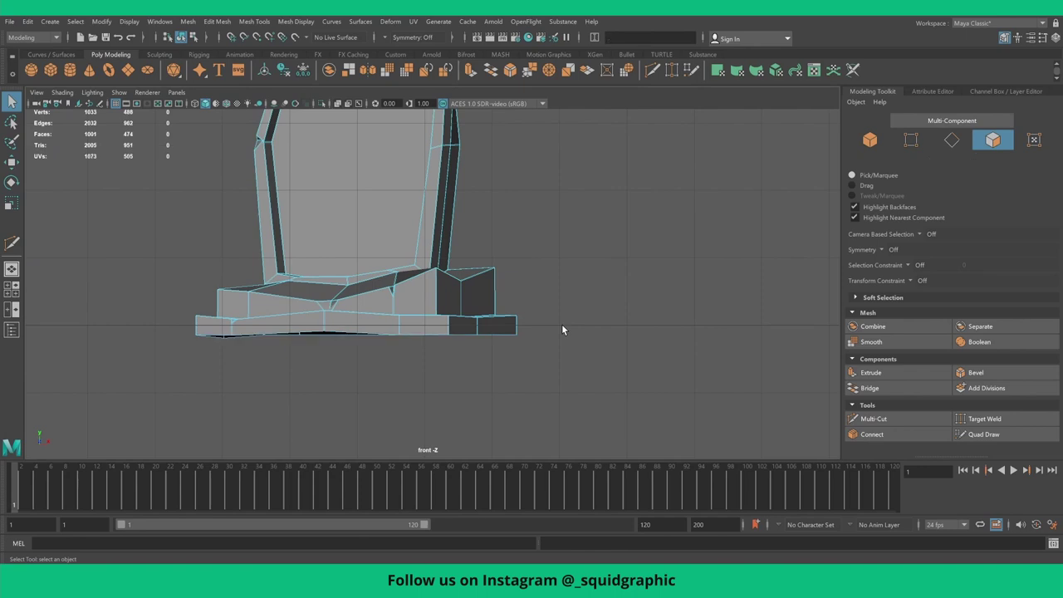
- Return to the perspective view and frame all three tombstones with the selection cleared
{"action": "key", "text": "space"}
{"action": "key", "text": "space"}
{"action": "right_click_drag", "start_coordinate": [519, 200], "coordinate": [570, 183]}
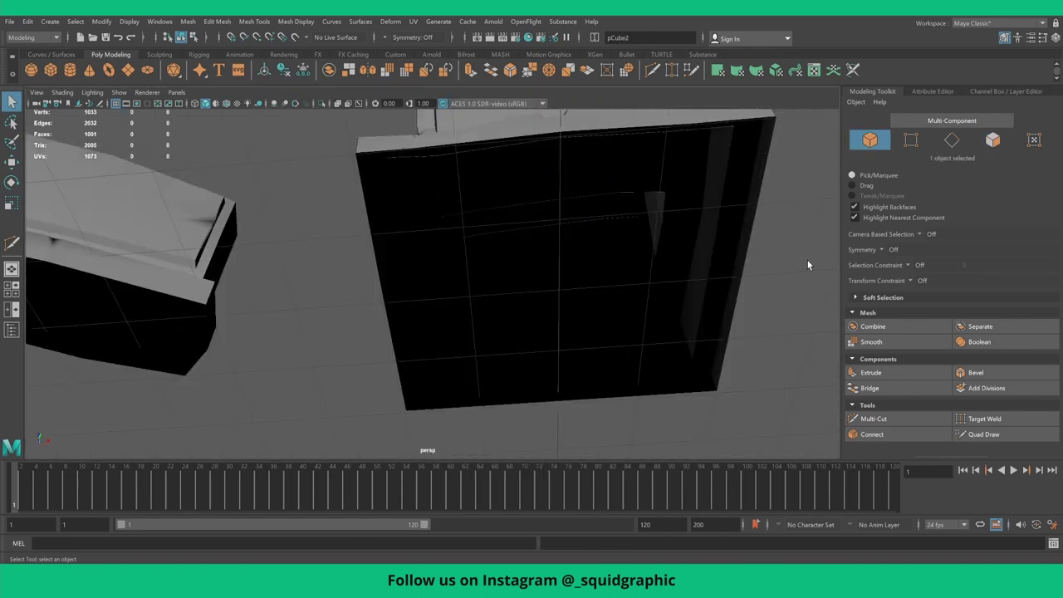
{"action": "right_click_drag", "start_coordinate": [807, 264], "coordinate": [723, 249], "text": "alt"}
{"action": "mouse_move", "coordinate": [724, 249]}
{"action": "left_mouse_down", "text": "alt"}
{"action": "mouse_move", "coordinate": [510, 263]}
{"action": "mouse_move", "coordinate": [536, 287]}
{"action": "mouse_move", "coordinate": [527, 316]}
{"action": "left_mouse_up", "text": "alt"}
{"action": "left_click", "coordinate": [534, 295]}
{"action": "mouse_move", "coordinate": [526, 316]}
{"action": "middle_mouse_down", "text": "alt"}
{"action": "mouse_move", "coordinate": [576, 317]}
{"action": "mouse_move", "coordinate": [374, 332]}
{"action": "middle_mouse_up", "text": "alt"}
{"action": "left_click_drag", "start_coordinate": [443, 287], "coordinate": [431, 297], "text": "alt"}
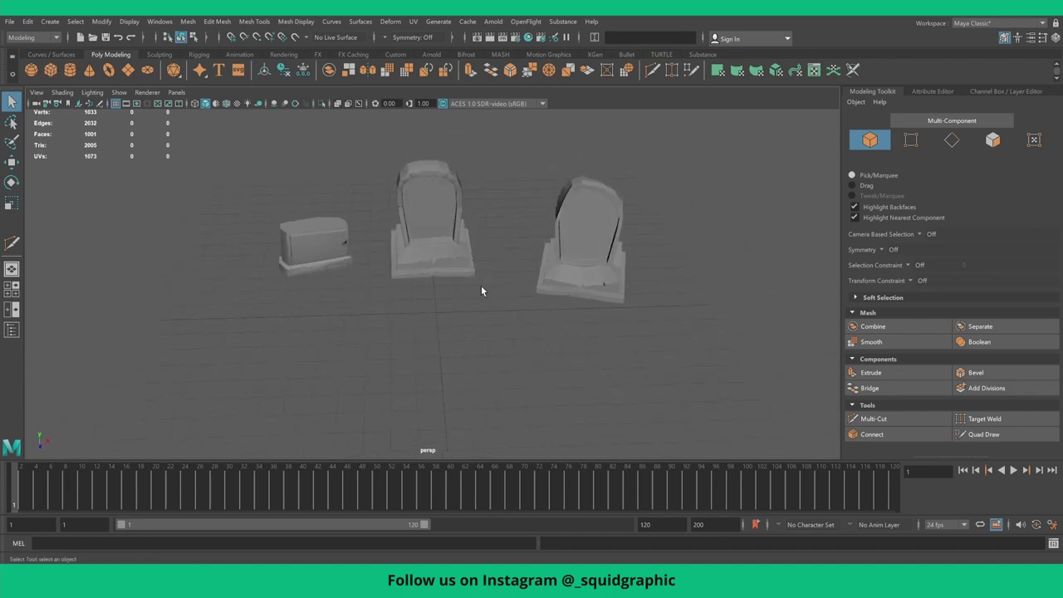
- Enlarge the cube, narrow it side to side, and slide it in front of the tombstones
{"action": "key", "text": "r"}
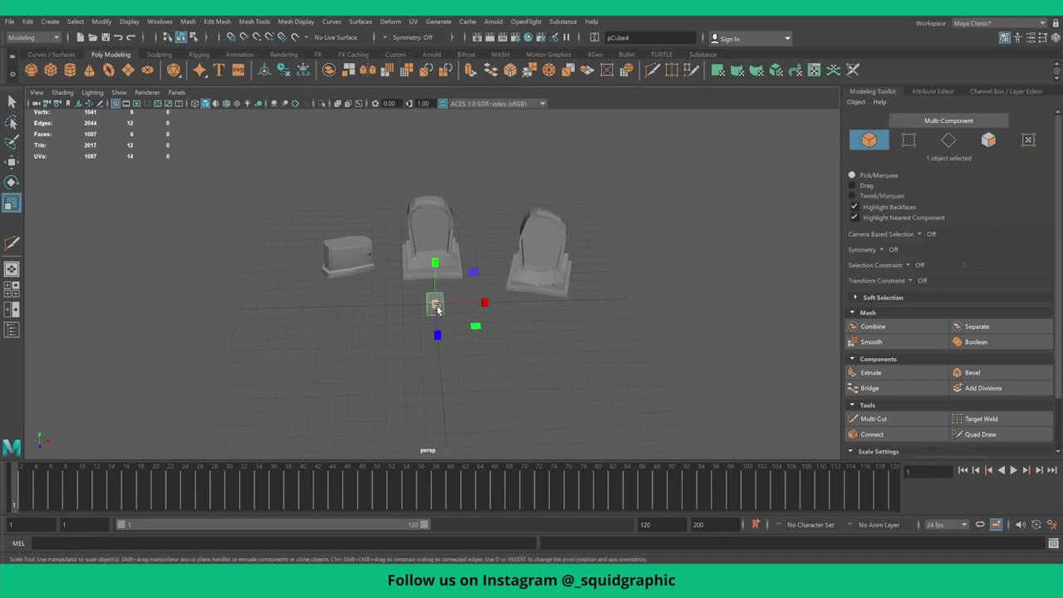
{"action": "mouse_move", "coordinate": [434, 304]}
{"action": "left_mouse_down"}
{"action": "mouse_move", "coordinate": [540, 305]}
{"action": "mouse_move", "coordinate": [465, 287]}
{"action": "left_mouse_up"}
{"action": "key", "text": "space"}
{"action": "key", "text": "f"}
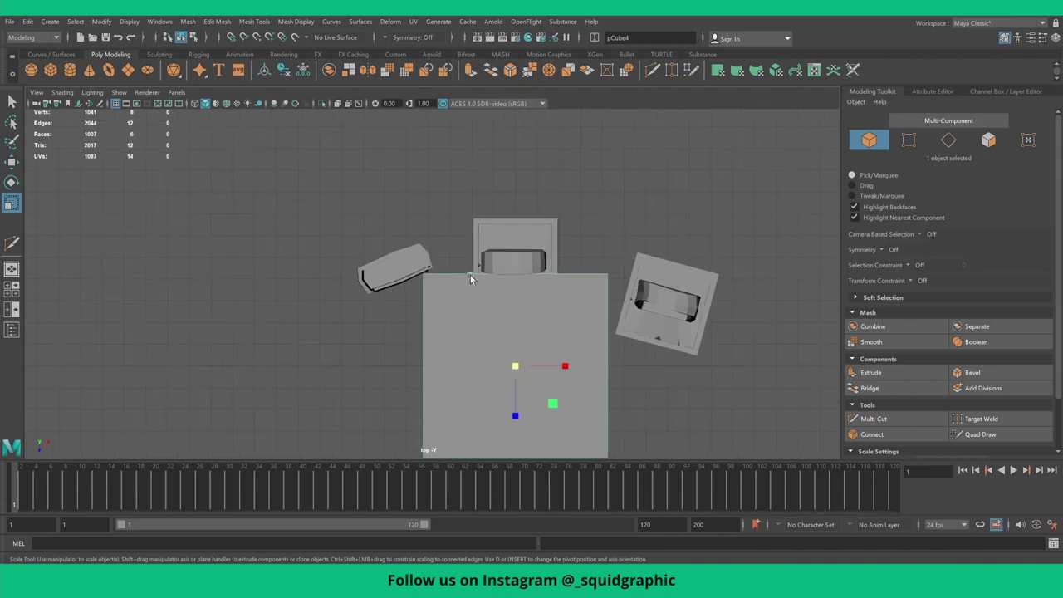
{"action": "left_click_drag", "start_coordinate": [520, 284], "coordinate": [491, 290]}
{"action": "key", "text": "w"}
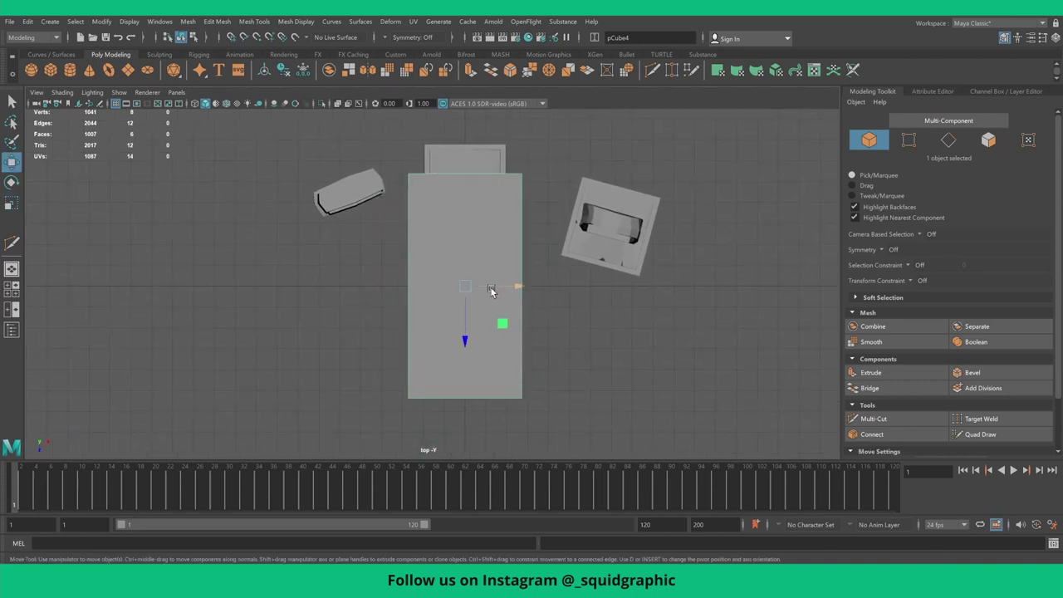
{"action": "left_click_drag", "start_coordinate": [463, 345], "coordinate": [468, 401]}
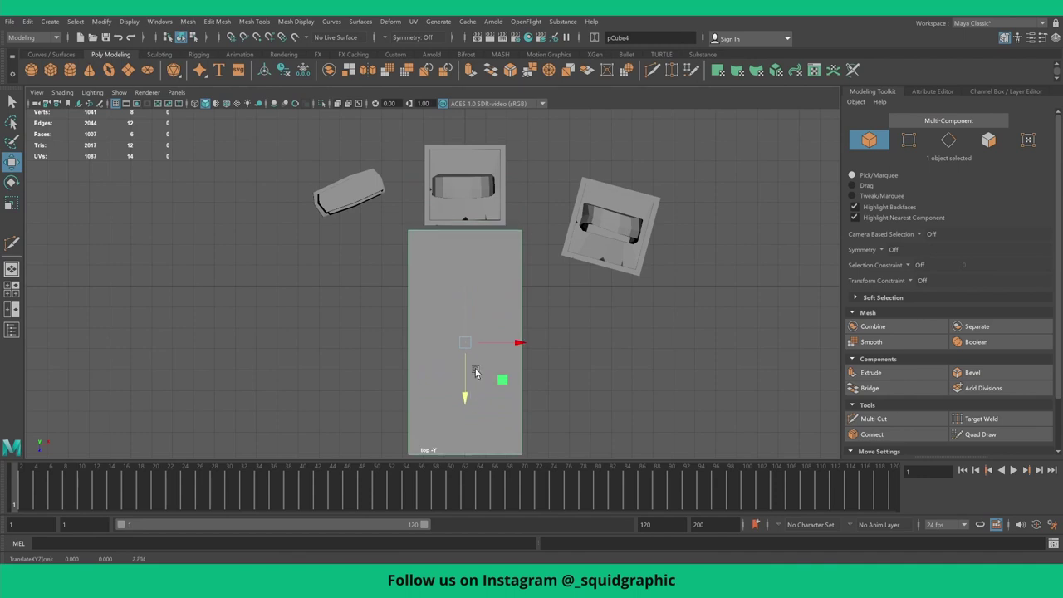
- Flatten the box vertically into a thin slab and raise it slightly in the perspective view
{"action": "key", "text": "space"}
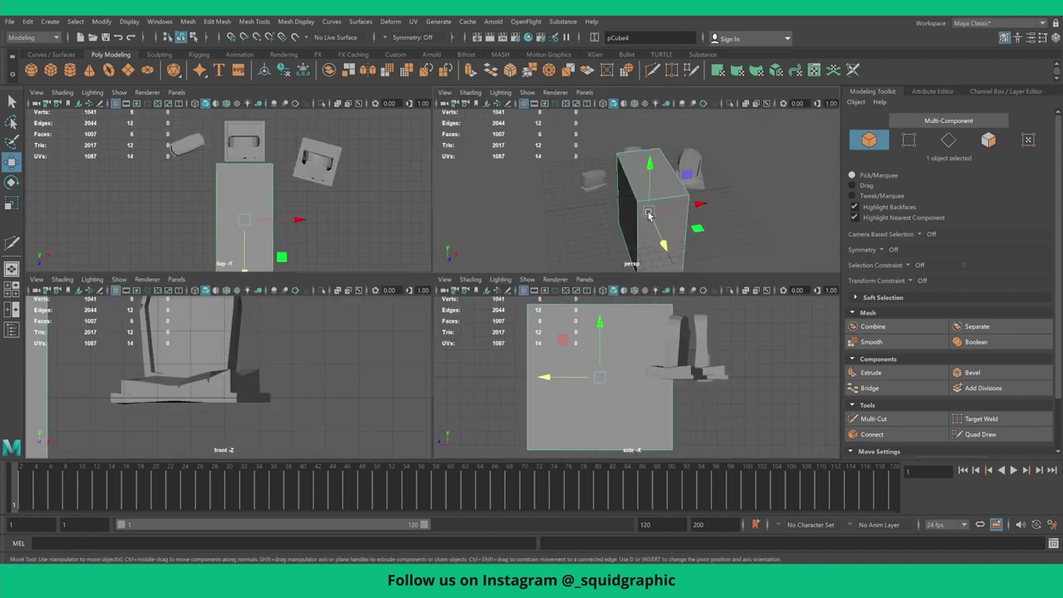
{"action": "key", "text": "space"}
{"action": "key", "text": "space"}
{"action": "key", "text": "space"}
{"action": "left_click_drag", "start_coordinate": [545, 270], "coordinate": [524, 252], "text": "alt"}
{"action": "key", "text": "r"}
{"action": "left_click_drag", "start_coordinate": [555, 216], "coordinate": [556, 266]}
{"action": "key", "text": "w"}
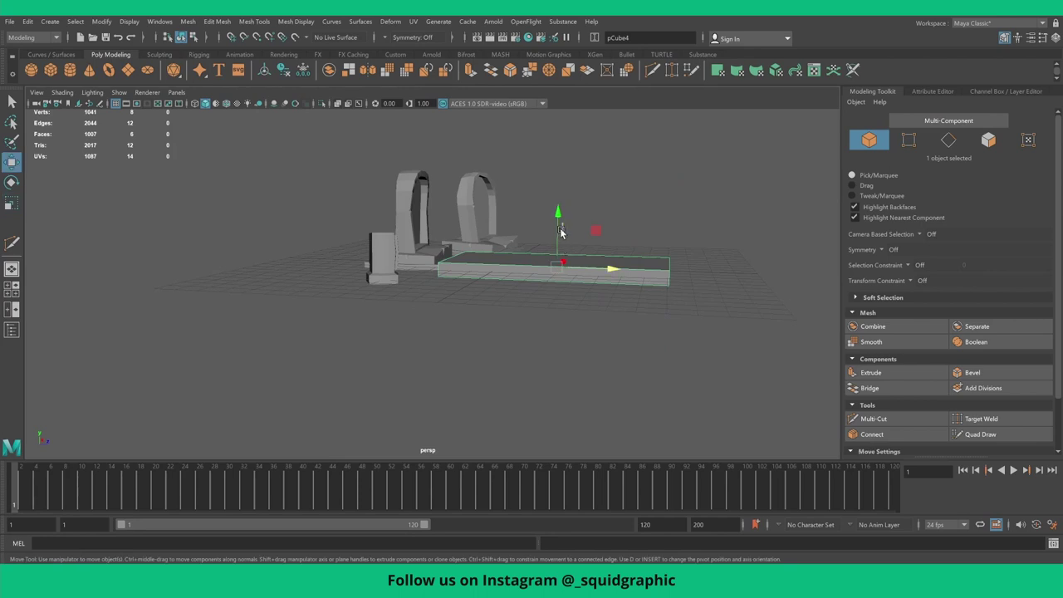
{"action": "mouse_move", "coordinate": [559, 217]}
{"action": "left_mouse_down"}
{"action": "mouse_move", "coordinate": [501, 283]}
{"action": "mouse_move", "coordinate": [501, 222]}
{"action": "mouse_move", "coordinate": [515, 197]}
{"action": "mouse_move", "coordinate": [499, 242]}
{"action": "left_mouse_up"}
{"action": "key", "text": "r"}
{"action": "key", "text": "w"}
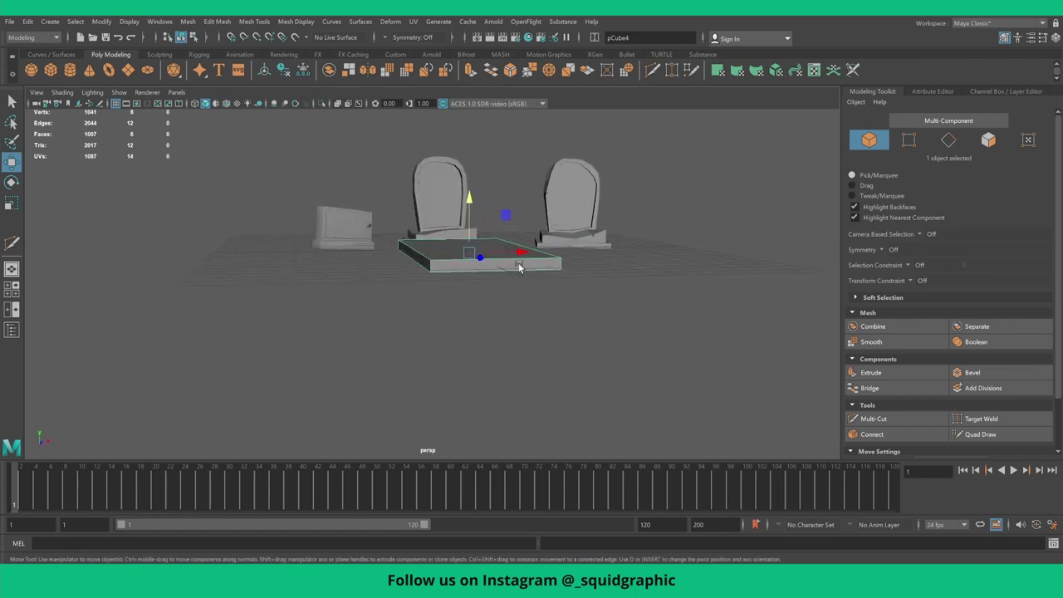
{"action": "right_click_drag", "start_coordinate": [520, 274], "coordinate": [520, 301]}
{"action": "mouse_move", "coordinate": [488, 271]}
{"action": "left_mouse_down", "text": "alt"}
{"action": "mouse_move", "coordinate": [485, 223]}
{"action": "mouse_move", "coordinate": [497, 269]}
{"action": "left_mouse_up", "text": "alt"}
- Extrude the slab's top face with a 0.56 inset offset, then extrude again raising it 0.591
{"action": "left_click", "coordinate": [488, 256]}
{"action": "left_click", "coordinate": [485, 221]}
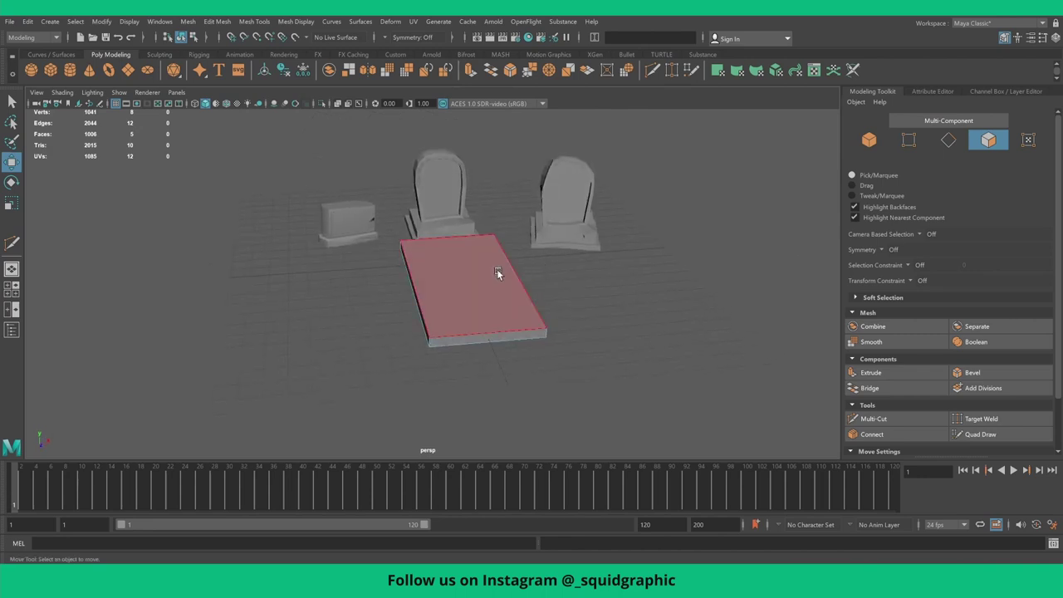
{"action": "left_click", "coordinate": [897, 376]}
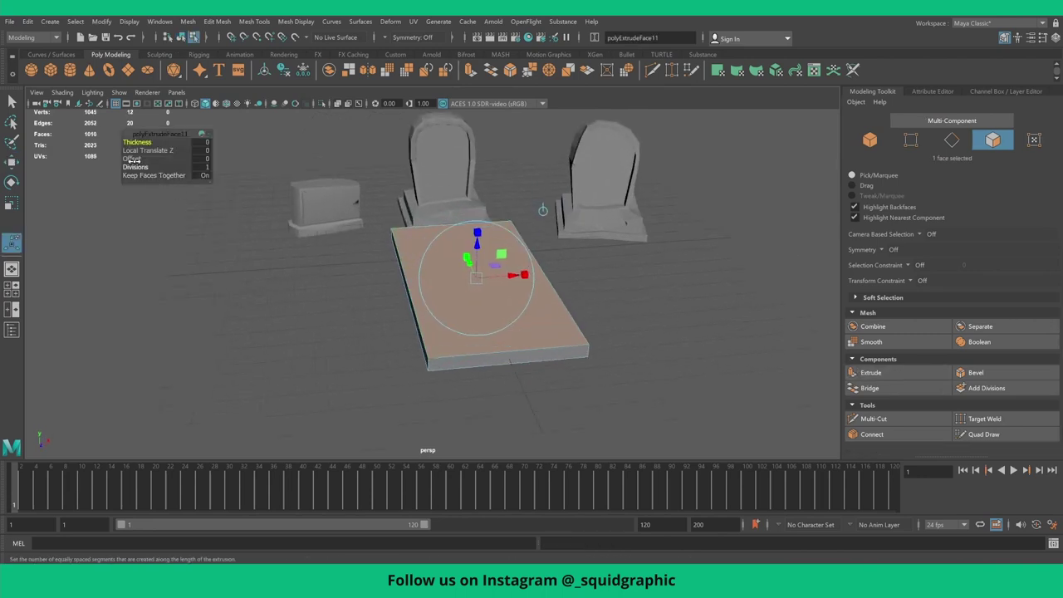
{"action": "middle_click_drag", "start_coordinate": [133, 159], "coordinate": [147, 160]}
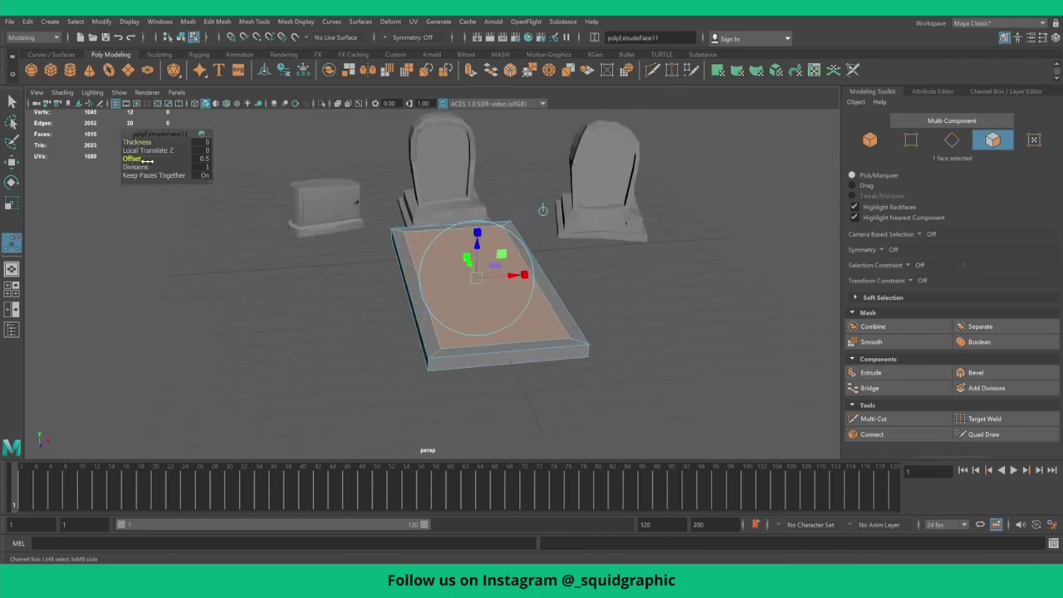
{"action": "left_click_drag", "start_coordinate": [596, 293], "coordinate": [531, 291], "text": "alt"}
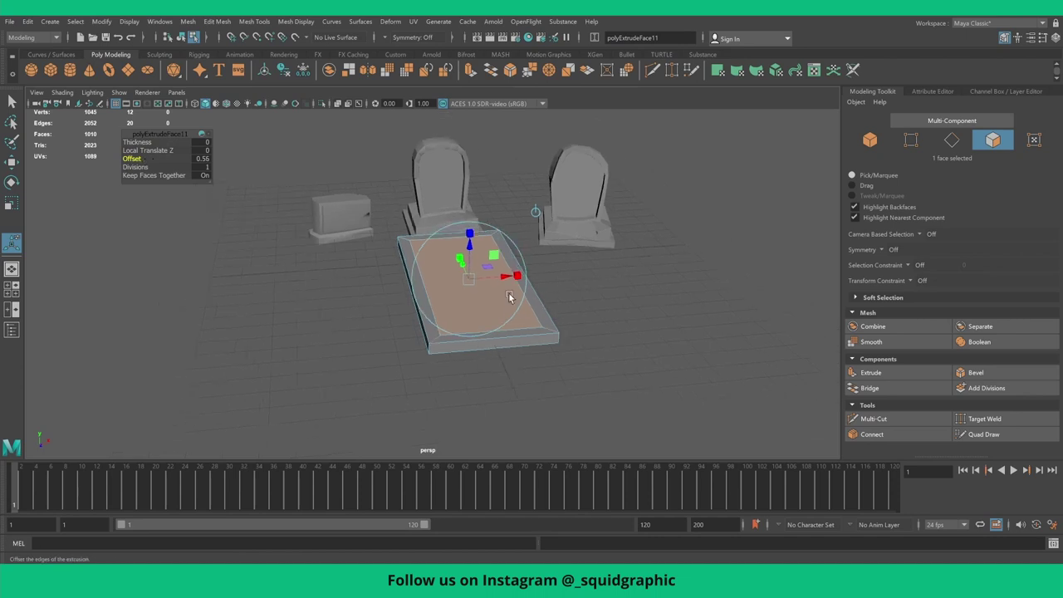
{"action": "left_click", "coordinate": [890, 373]}
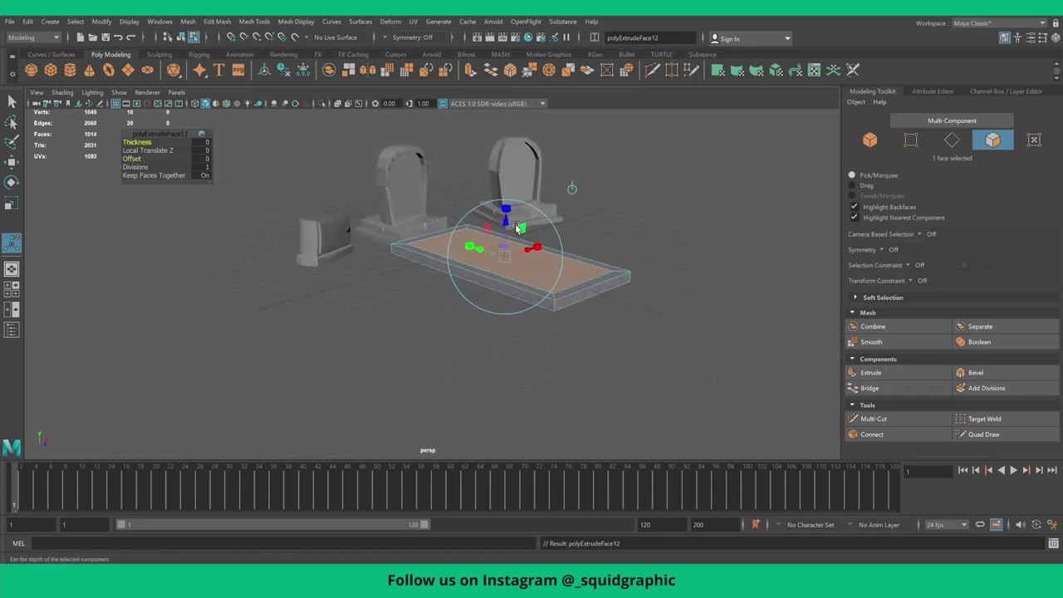
{"action": "left_click_drag", "start_coordinate": [501, 220], "coordinate": [506, 208]}
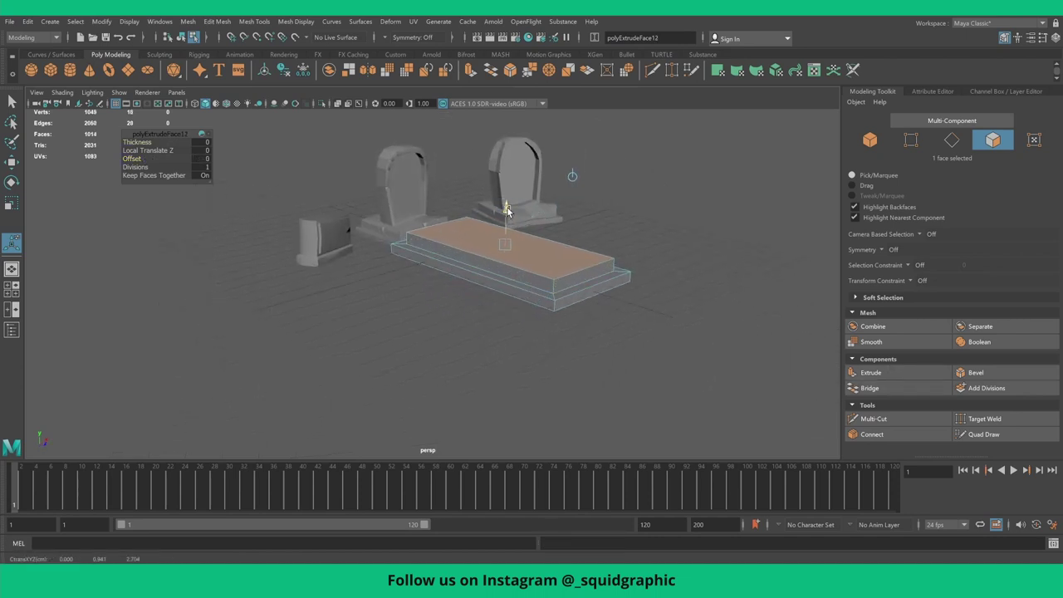
{"action": "mouse_move", "coordinate": [506, 209]}
{"action": "left_mouse_down", "text": "alt"}
{"action": "mouse_move", "coordinate": [628, 285]}
{"action": "mouse_move", "coordinate": [498, 290]}
{"action": "left_mouse_up", "text": "alt"}
- Multi-Cut three edge loops across the slab, including its left end, then switch to vertex selection
{"action": "left_click", "coordinate": [873, 419]}
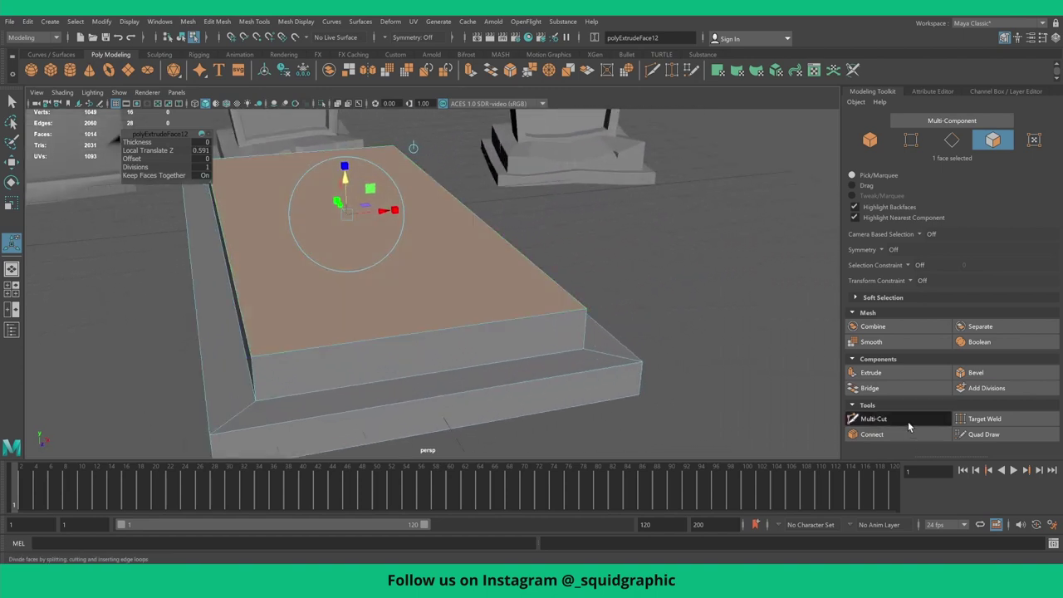
{"action": "left_click", "coordinate": [466, 315], "text": "ctrl"}
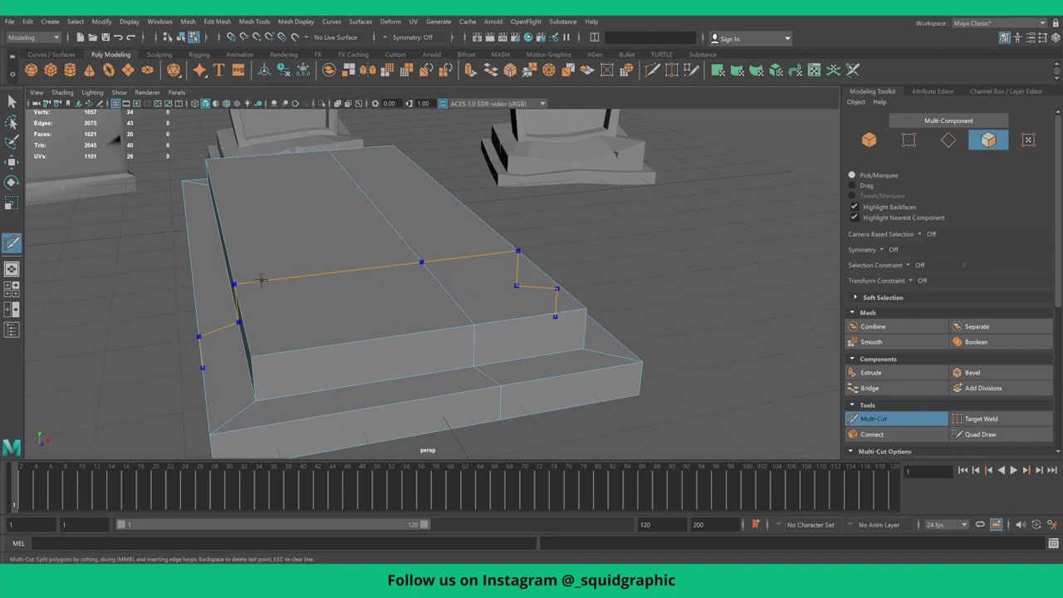
{"action": "left_click", "coordinate": [241, 283], "text": "ctrl"}
{"action": "left_click", "coordinate": [225, 189], "text": "ctrl"}
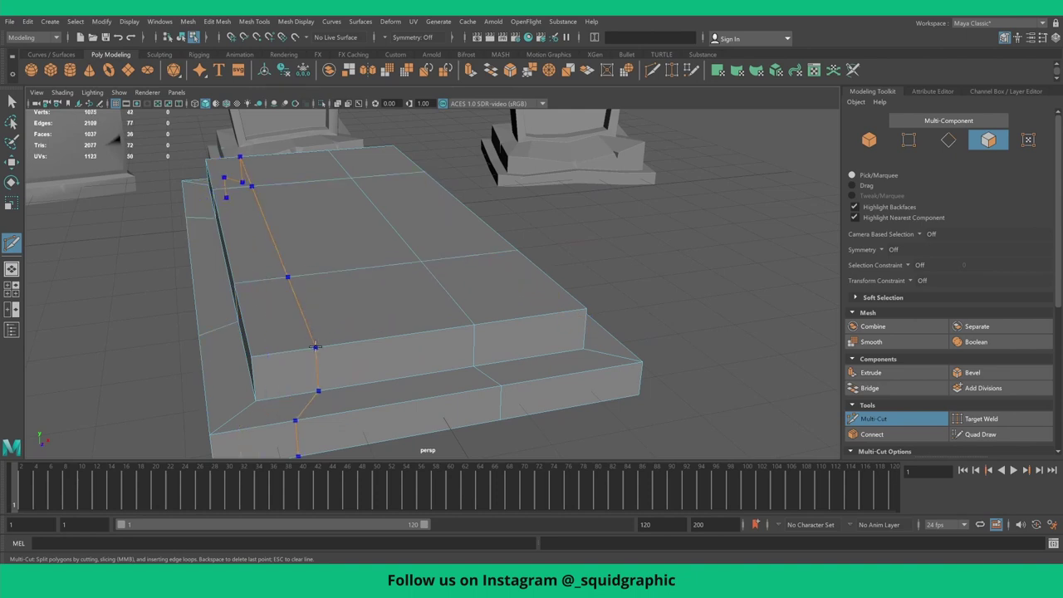
{"action": "left_click", "coordinate": [12, 101]}
{"action": "right_click", "coordinate": [316, 243]}
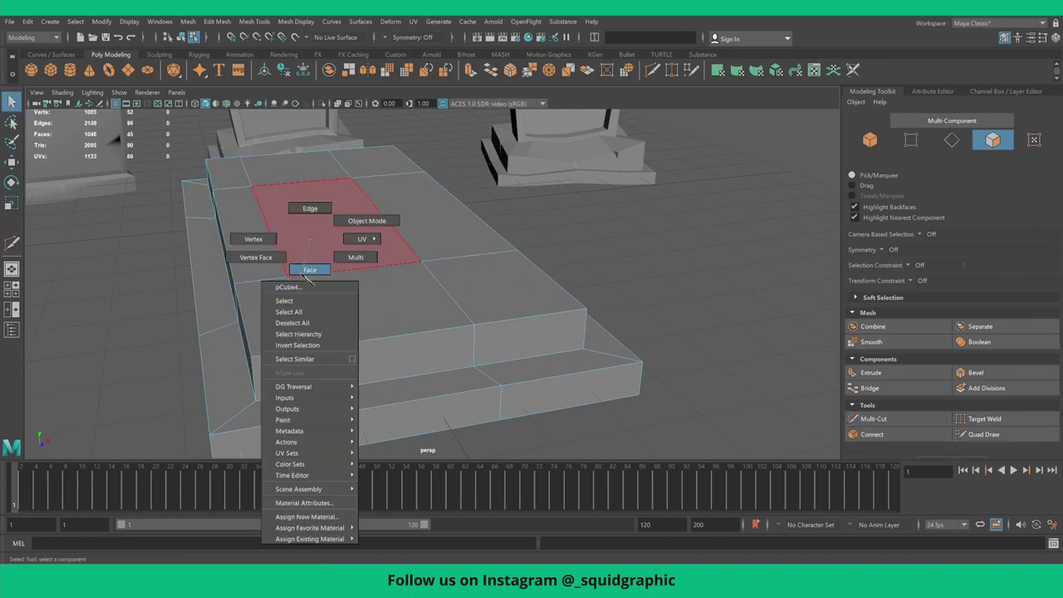
{"action": "left_click", "coordinate": [253, 239]}
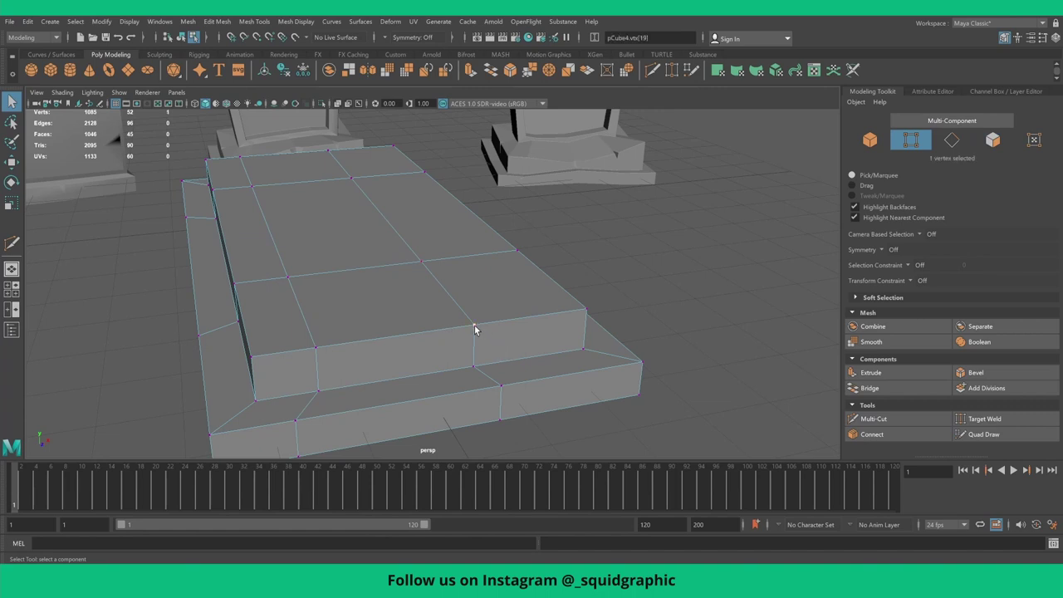
- Chamfer several vertices along the upper and lower step edges at 0.25 width
{"action": "right_click_drag", "start_coordinate": [480, 330], "coordinate": [446, 346], "text": "shift"}
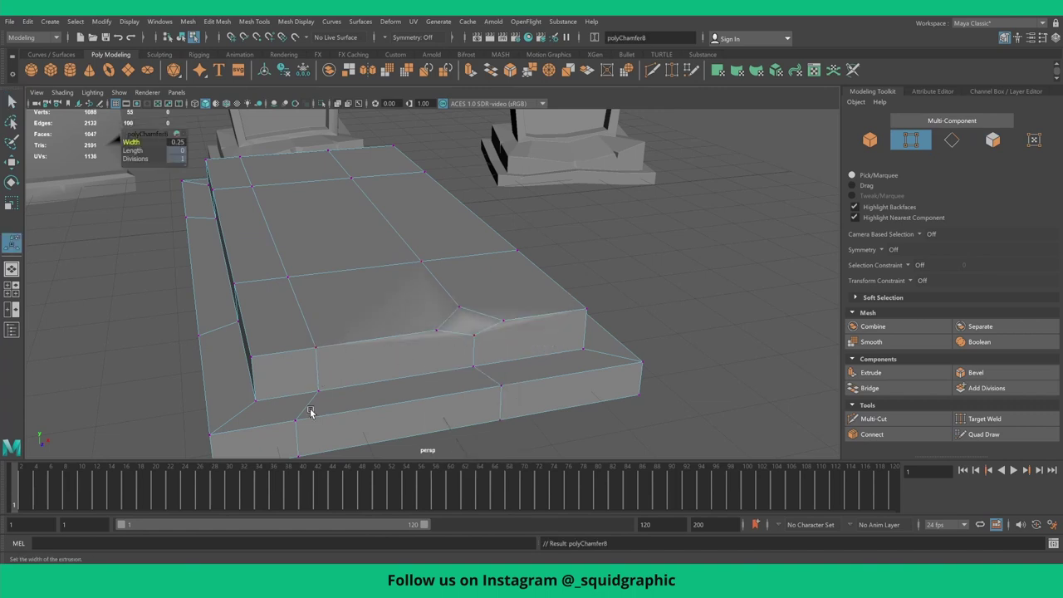
{"action": "mouse_move", "coordinate": [296, 421]}
{"action": "left_mouse_down", "text": "alt"}
{"action": "mouse_move", "coordinate": [232, 277]}
{"action": "mouse_move", "coordinate": [295, 329]}
{"action": "left_mouse_up", "text": "alt"}
{"action": "right_click_drag", "start_coordinate": [286, 331], "coordinate": [266, 347], "text": "shift"}
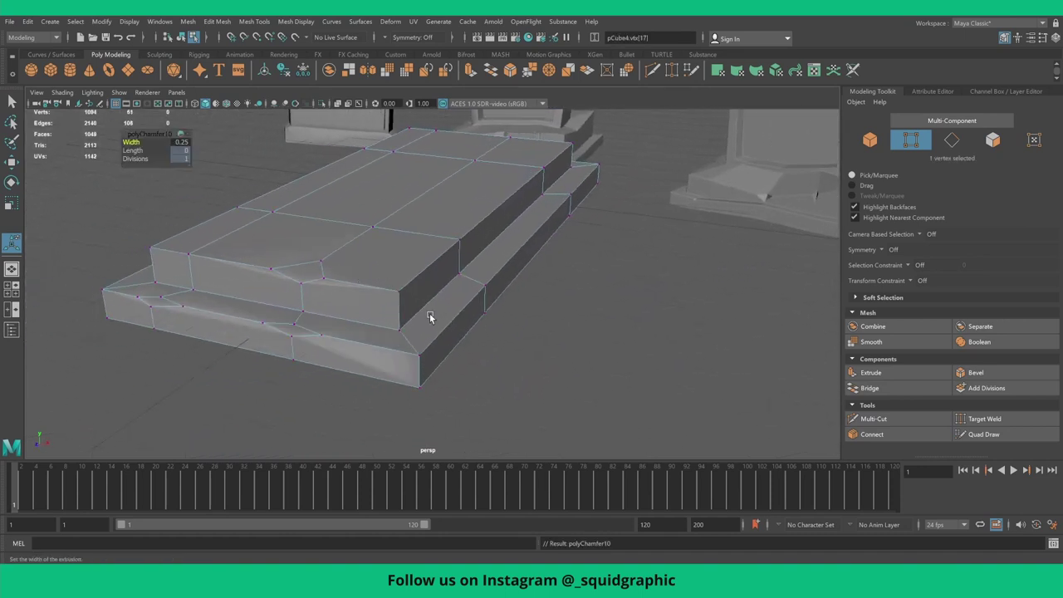
{"action": "right_click_drag", "start_coordinate": [456, 247], "coordinate": [436, 262], "text": "shift"}
{"action": "mouse_move", "coordinate": [515, 236]}
{"action": "left_mouse_down", "text": "alt"}
{"action": "mouse_move", "coordinate": [502, 181]}
{"action": "mouse_move", "coordinate": [309, 193]}
{"action": "left_mouse_up", "text": "alt"}
{"action": "right_click_drag", "start_coordinate": [299, 190], "coordinate": [279, 206], "text": "shift"}
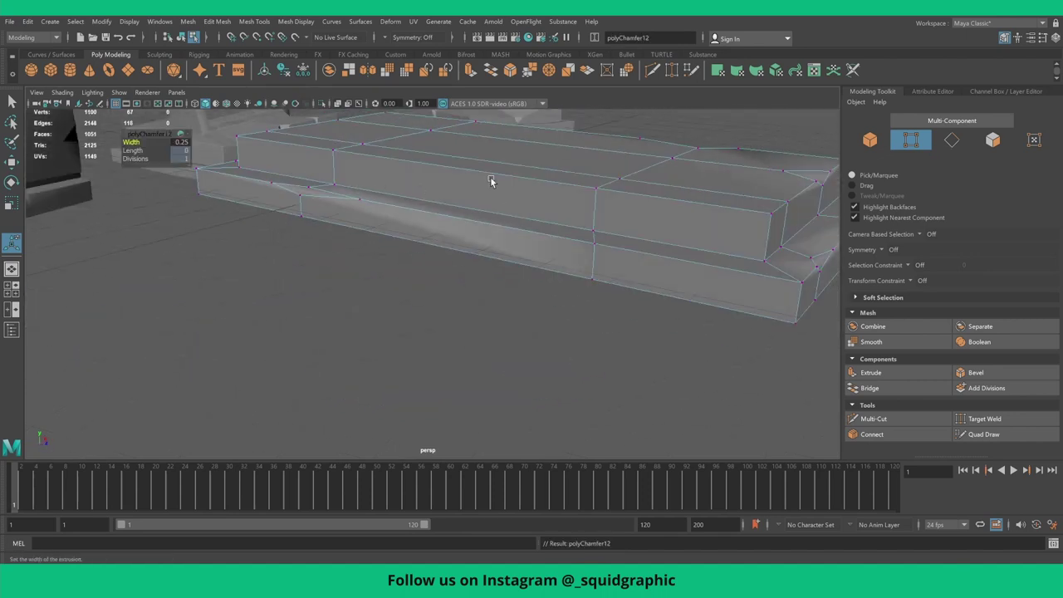
{"action": "left_click", "coordinate": [336, 155]}
{"action": "right_click_drag", "start_coordinate": [517, 197], "coordinate": [318, 156], "text": "shift"}
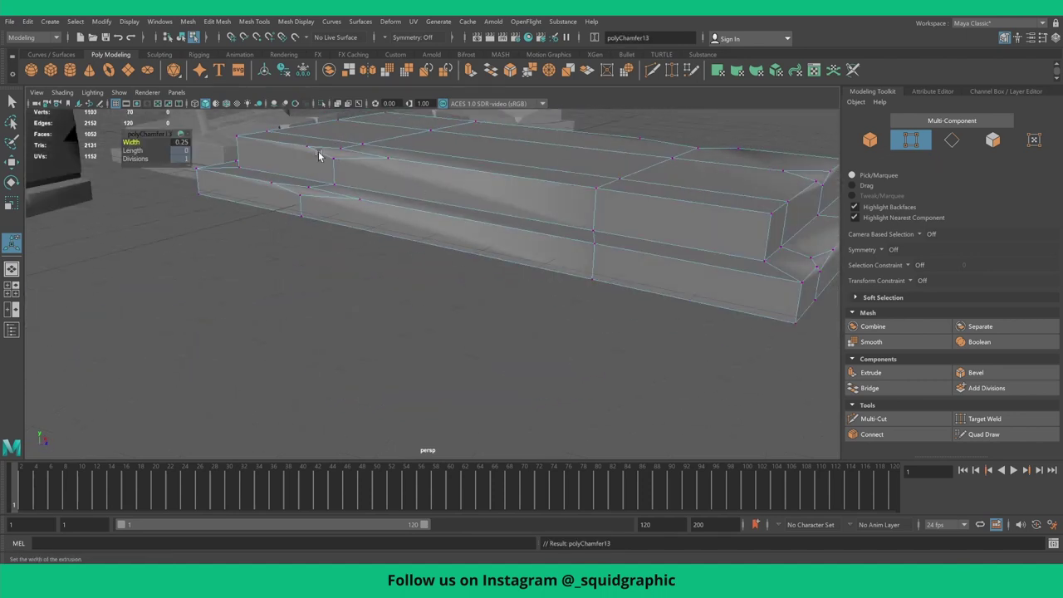
{"action": "mouse_move", "coordinate": [645, 222]}
{"action": "left_mouse_down", "text": "alt"}
{"action": "mouse_move", "coordinate": [552, 253]}
{"action": "mouse_move", "coordinate": [301, 232]}
{"action": "mouse_move", "coordinate": [408, 268]}
{"action": "mouse_move", "coordinate": [372, 258]}
{"action": "left_mouse_up", "text": "alt"}
{"action": "left_click", "coordinate": [369, 256]}
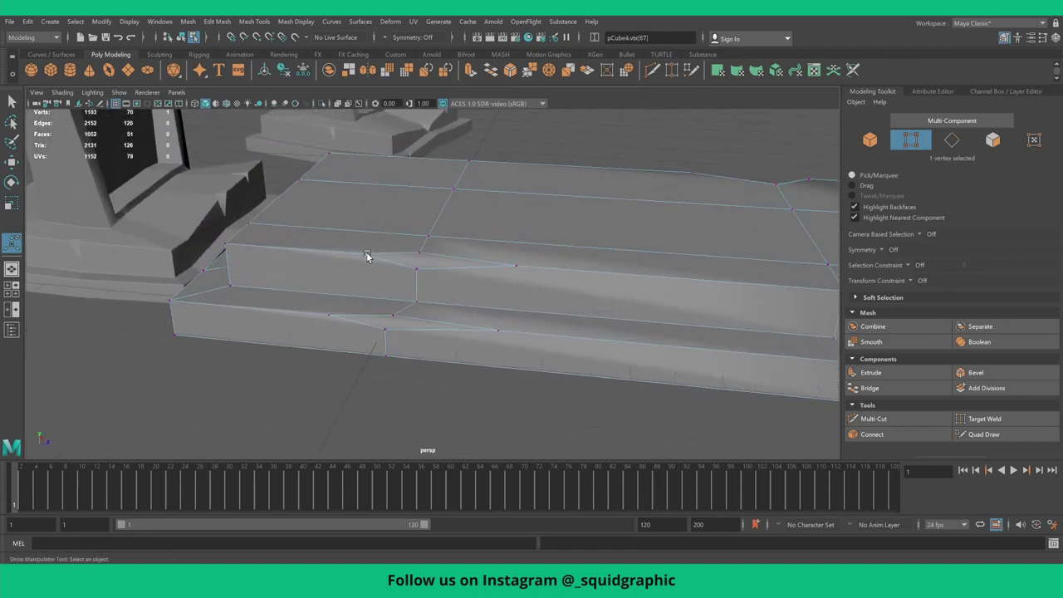
- Dent the lower step by moving its vertices and join two vertices with a new edge
{"action": "scroll", "coordinate": [367, 256], "scroll_direction": "up", "scroll_amount": 3}
{"action": "key", "text": "w"}
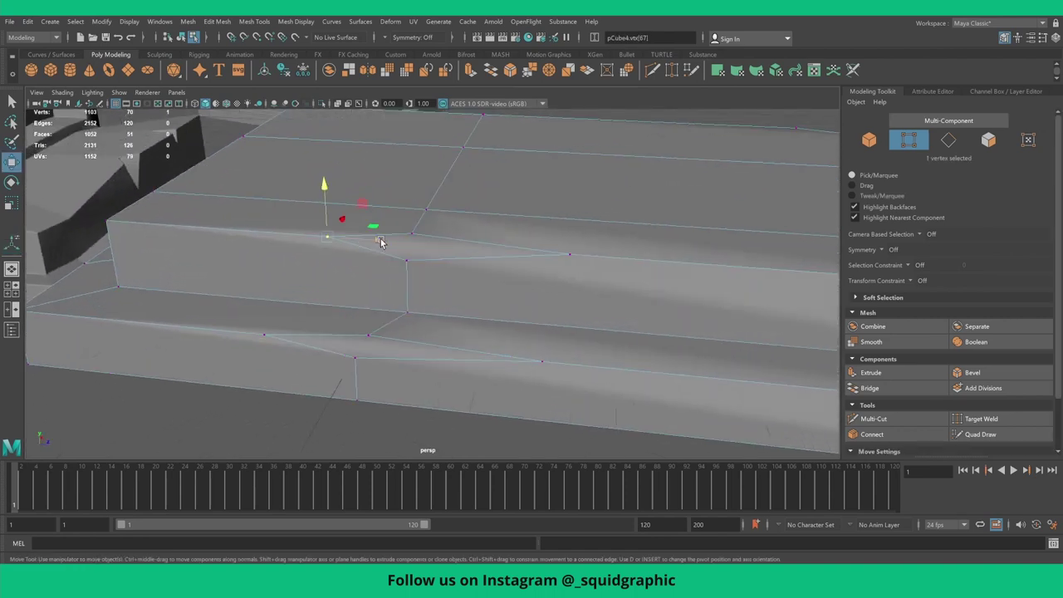
{"action": "mouse_move", "coordinate": [380, 240]}
{"action": "left_mouse_down"}
{"action": "mouse_move", "coordinate": [557, 257]}
{"action": "mouse_move", "coordinate": [459, 255]}
{"action": "left_mouse_up"}
{"action": "key", "text": "ctrl+z"}
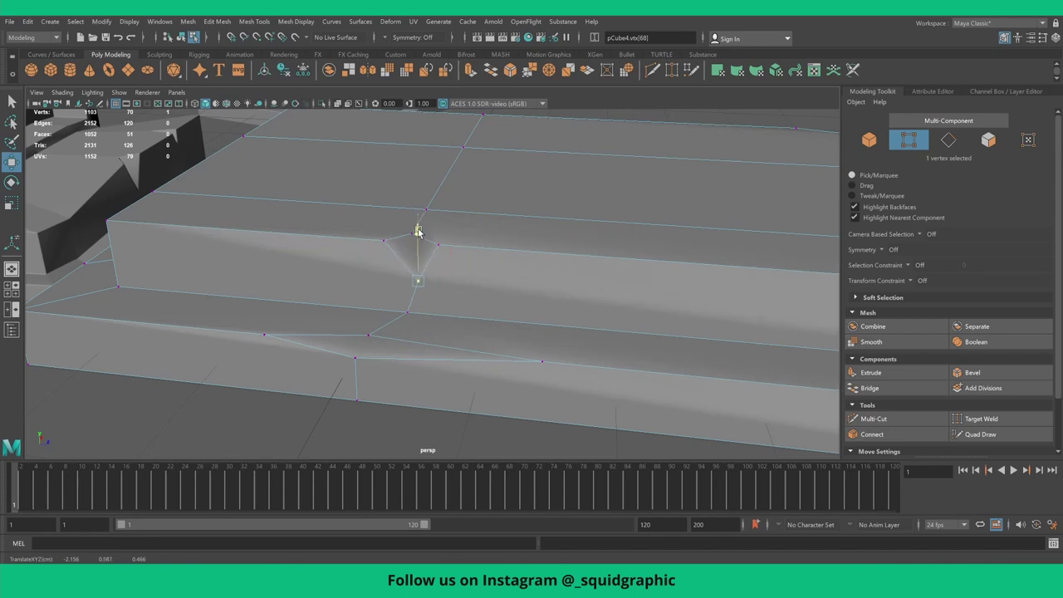
{"action": "left_click", "coordinate": [356, 358]}
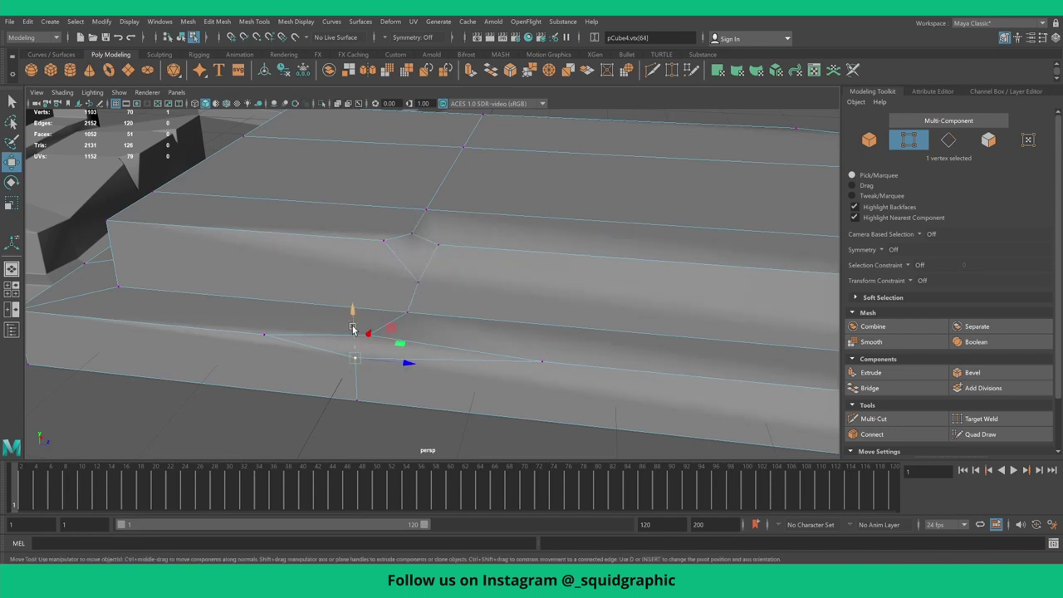
{"action": "left_click_drag", "start_coordinate": [352, 328], "coordinate": [353, 352]}
{"action": "left_click", "coordinate": [540, 362]}
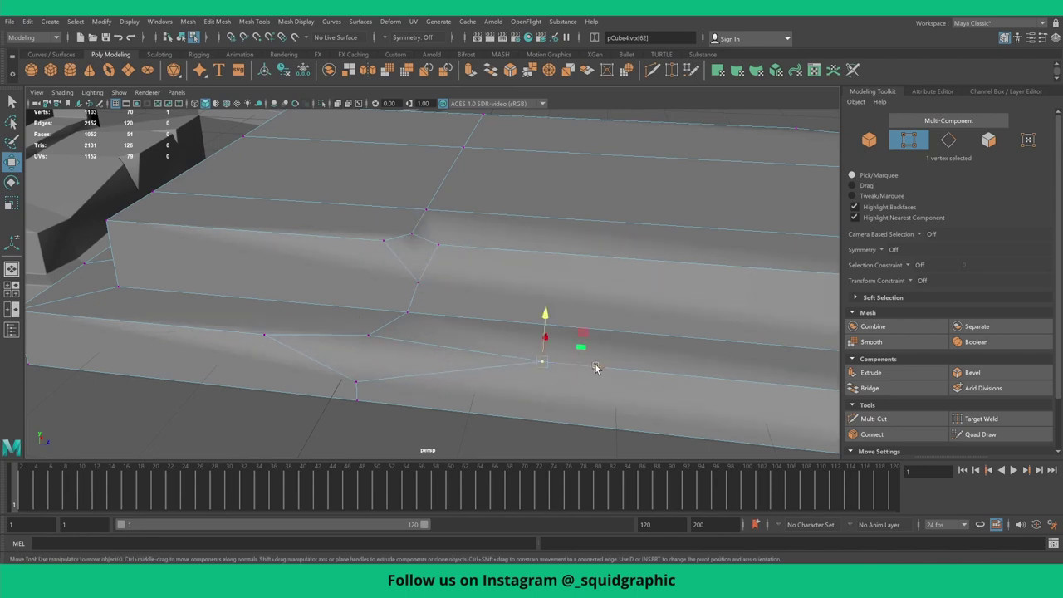
{"action": "middle_click_drag", "start_coordinate": [595, 367], "coordinate": [478, 360]}
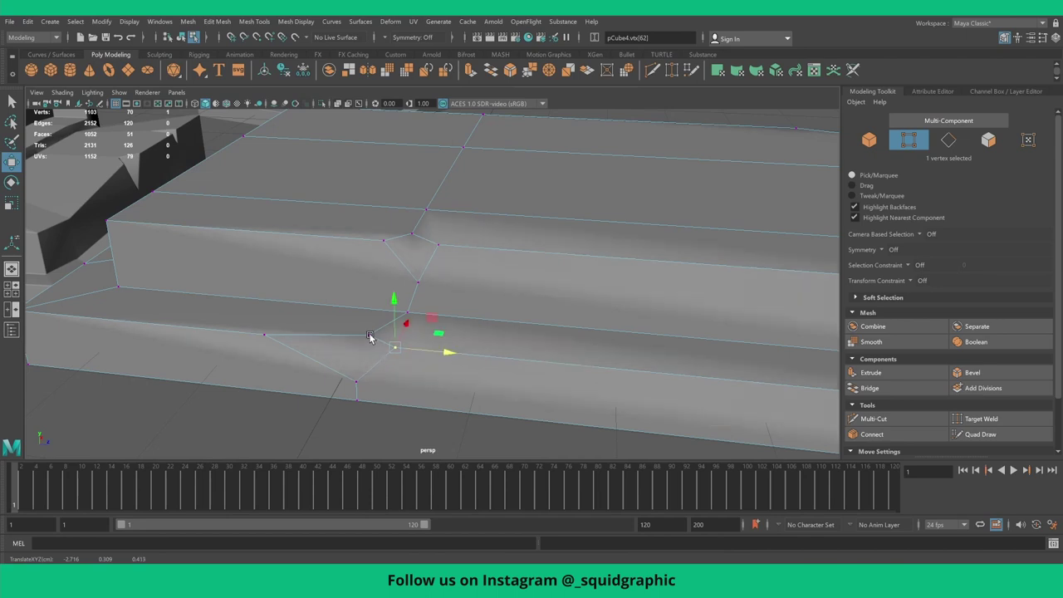
{"action": "left_click_drag", "start_coordinate": [370, 337], "coordinate": [355, 384]}
{"action": "right_click_drag", "start_coordinate": [356, 385], "coordinate": [363, 447], "text": "shift"}
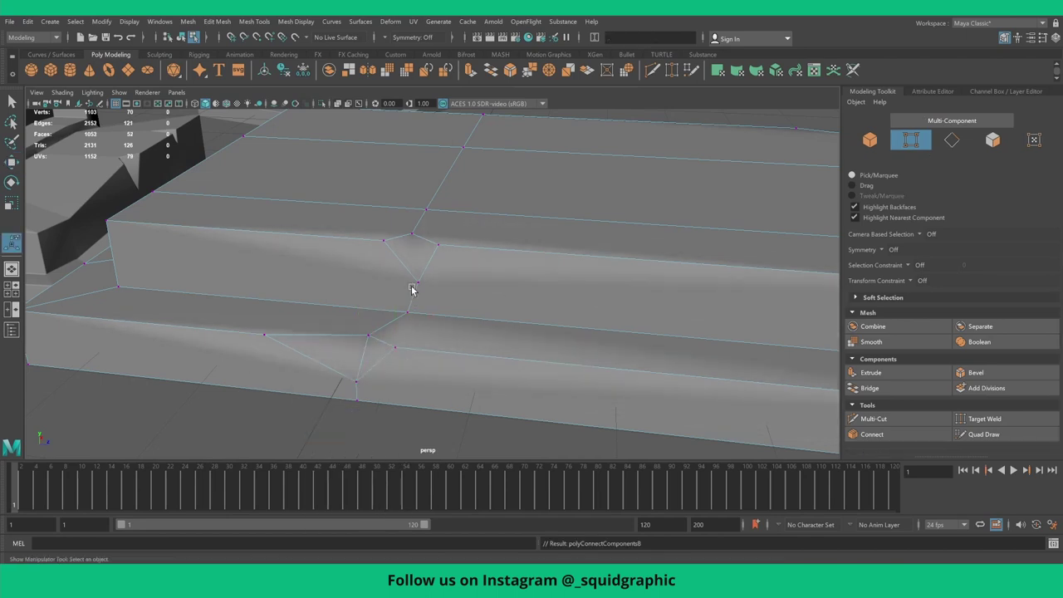
- Connect more vertex pairs with edges and pull a step-edge vertex up into a peak
{"action": "left_click", "coordinate": [412, 235]}
{"action": "scroll", "coordinate": [418, 283], "scroll_direction": "down", "scroll_amount": 5}
{"action": "mouse_move", "coordinate": [434, 271]}
{"action": "left_mouse_down", "text": "alt"}
{"action": "mouse_move", "coordinate": [590, 301]}
{"action": "mouse_move", "coordinate": [342, 273]}
{"action": "left_mouse_up", "text": "alt"}
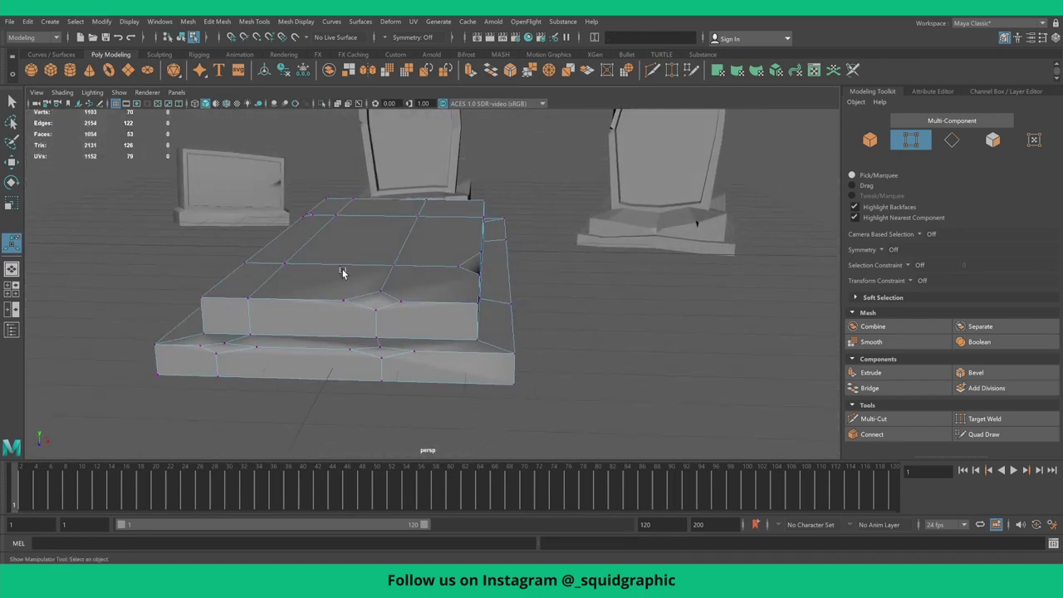
{"action": "scroll", "coordinate": [332, 282], "scroll_direction": "up", "scroll_amount": 3}
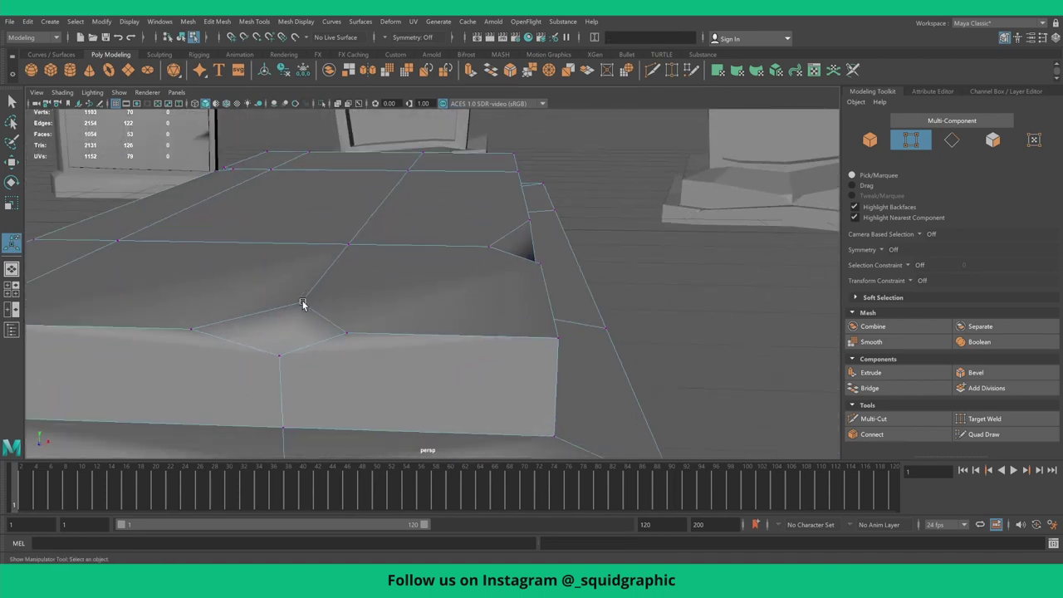
{"action": "right_click_drag", "start_coordinate": [279, 355], "coordinate": [305, 340], "text": "shift"}
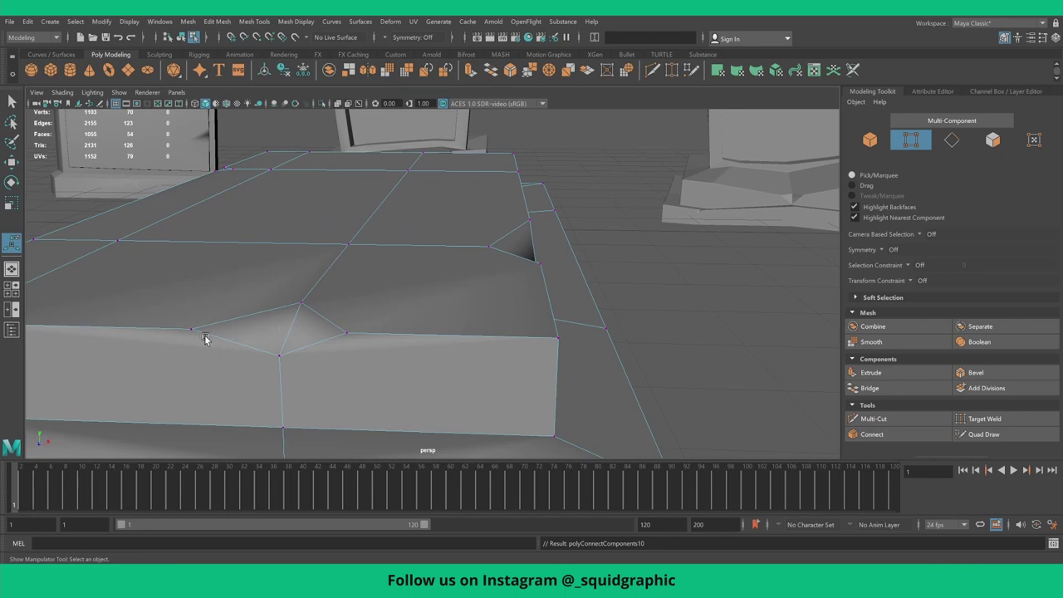
{"action": "left_click", "coordinate": [280, 355]}
{"action": "key", "text": "w"}
{"action": "mouse_move", "coordinate": [278, 299]}
{"action": "left_mouse_down"}
{"action": "mouse_move", "coordinate": [277, 274]}
{"action": "mouse_move", "coordinate": [365, 274]}
{"action": "mouse_move", "coordinate": [361, 286]}
{"action": "left_mouse_up"}
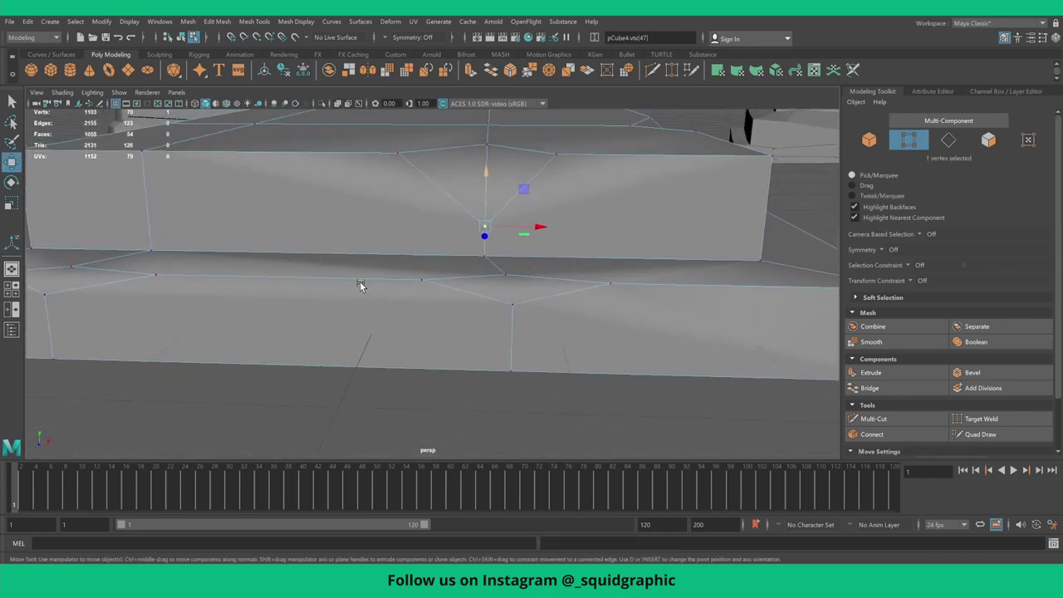
{"action": "left_click", "coordinate": [508, 304]}
{"action": "left_click", "coordinate": [508, 274], "text": "shift"}
{"action": "key", "text": "ctrl+shift+e"}
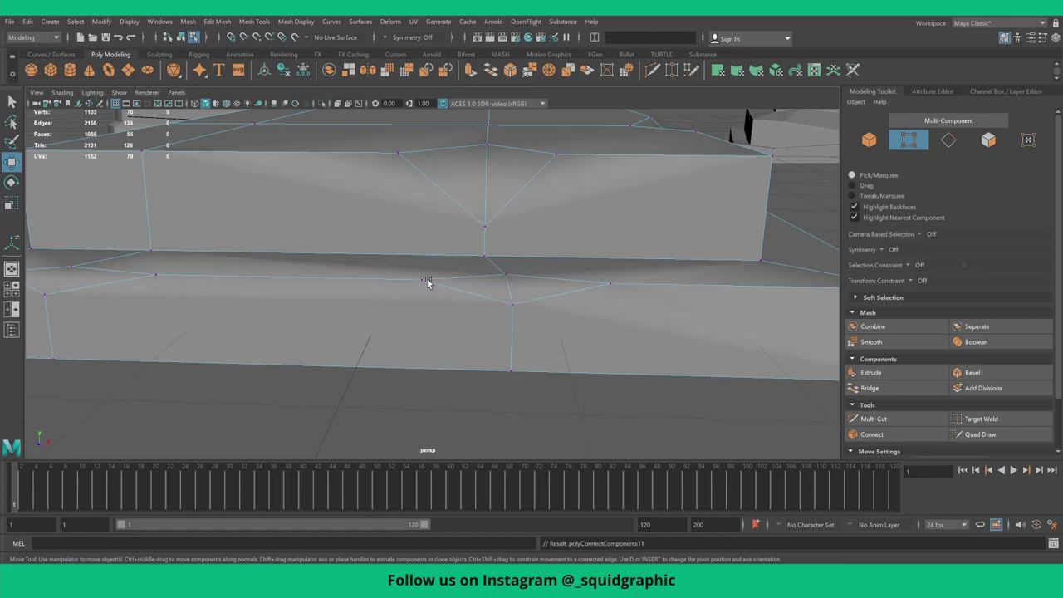
- Slide and lower step vertices to widen and deepen the notches and roughen the edge
{"action": "left_click", "coordinate": [423, 281]}
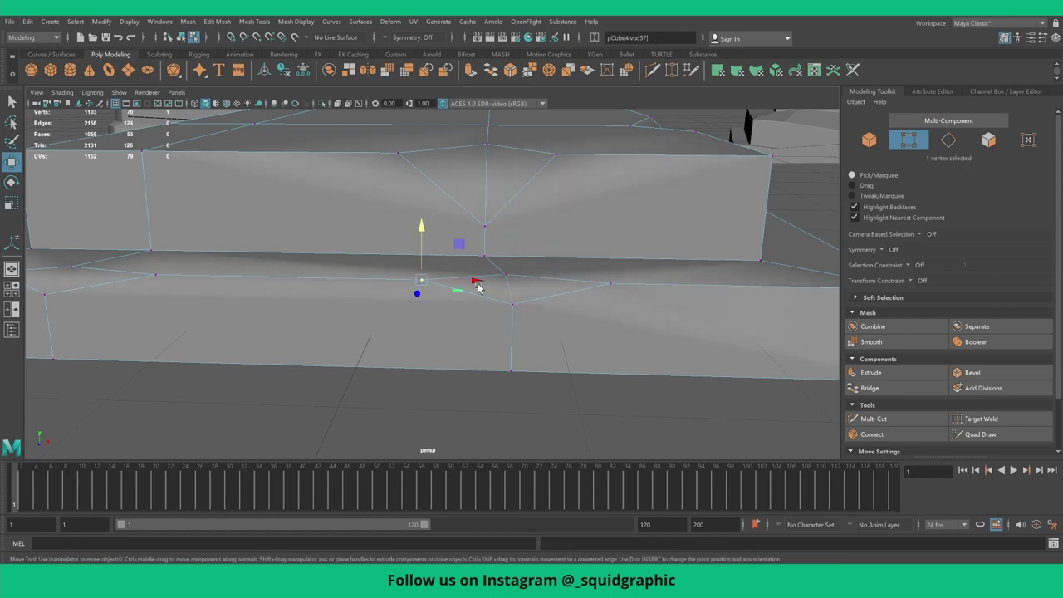
{"action": "left_click_drag", "start_coordinate": [478, 286], "coordinate": [502, 283]}
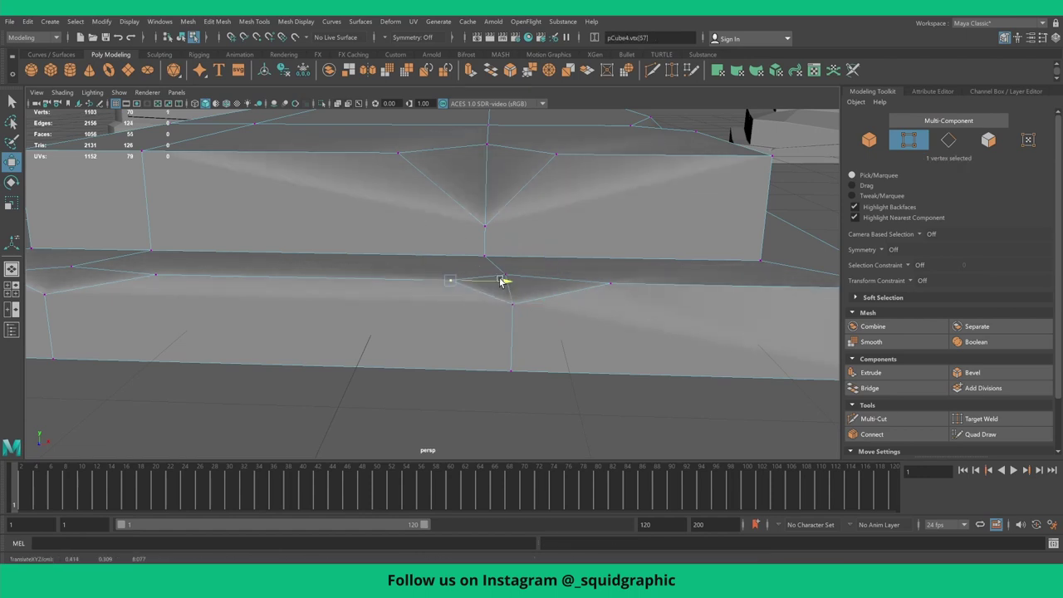
{"action": "left_click", "coordinate": [610, 284]}
{"action": "left_click", "coordinate": [614, 243]}
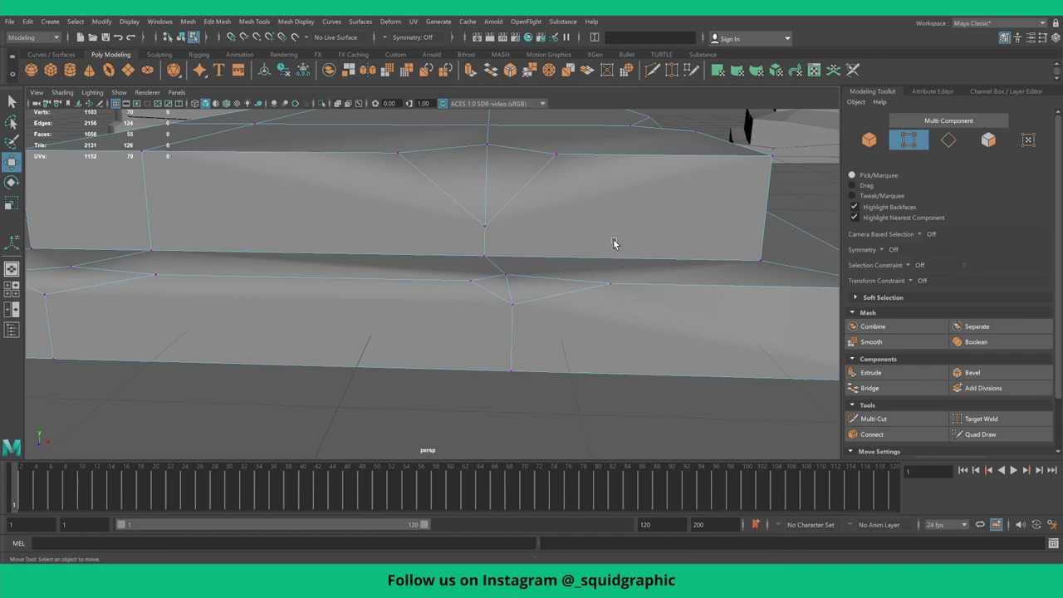
{"action": "left_click", "coordinate": [610, 285]}
{"action": "left_click_drag", "start_coordinate": [612, 244], "coordinate": [612, 254]}
{"action": "right_click_drag", "start_coordinate": [612, 254], "coordinate": [498, 268], "text": "alt"}
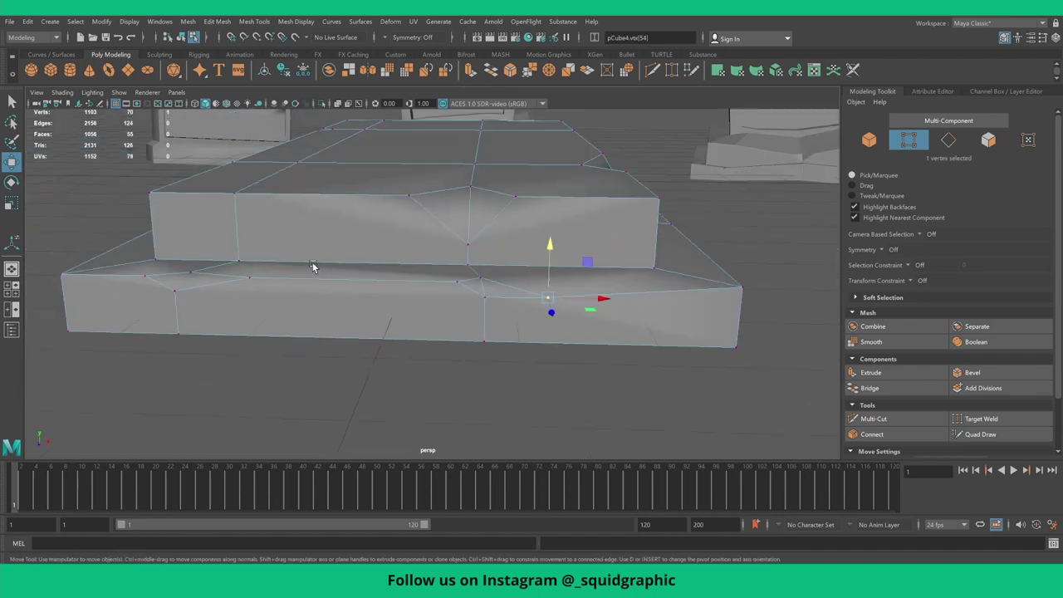
{"action": "left_click_drag", "start_coordinate": [313, 266], "coordinate": [496, 404], "text": "alt"}
{"action": "left_click", "coordinate": [498, 405]}
{"action": "right_click_drag", "start_coordinate": [499, 406], "coordinate": [506, 398], "text": "alt"}
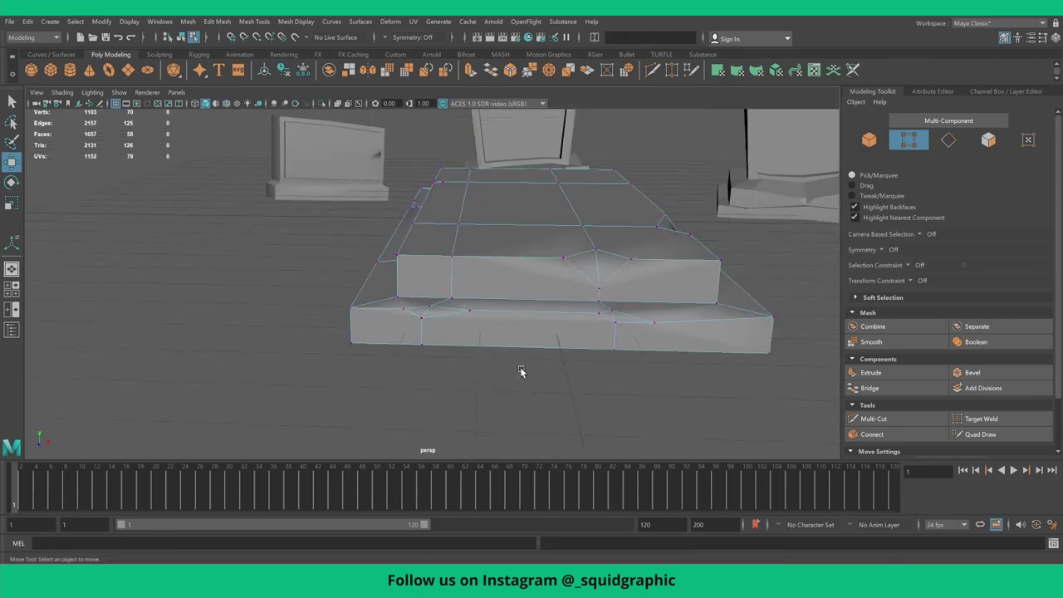
- Return to object mode, reframe the view around the grave, and select the slab
{"action": "left_click_drag", "start_coordinate": [520, 371], "coordinate": [265, 320], "text": "alt"}
{"action": "mouse_move", "coordinate": [632, 241]}
{"action": "left_mouse_down", "text": "alt"}
{"action": "mouse_move", "coordinate": [605, 268]}
{"action": "mouse_move", "coordinate": [521, 276]}
{"action": "left_mouse_up", "text": "alt"}
{"action": "left_click", "coordinate": [657, 268]}
{"action": "left_click_drag", "start_coordinate": [658, 272], "coordinate": [217, 345], "text": "alt"}
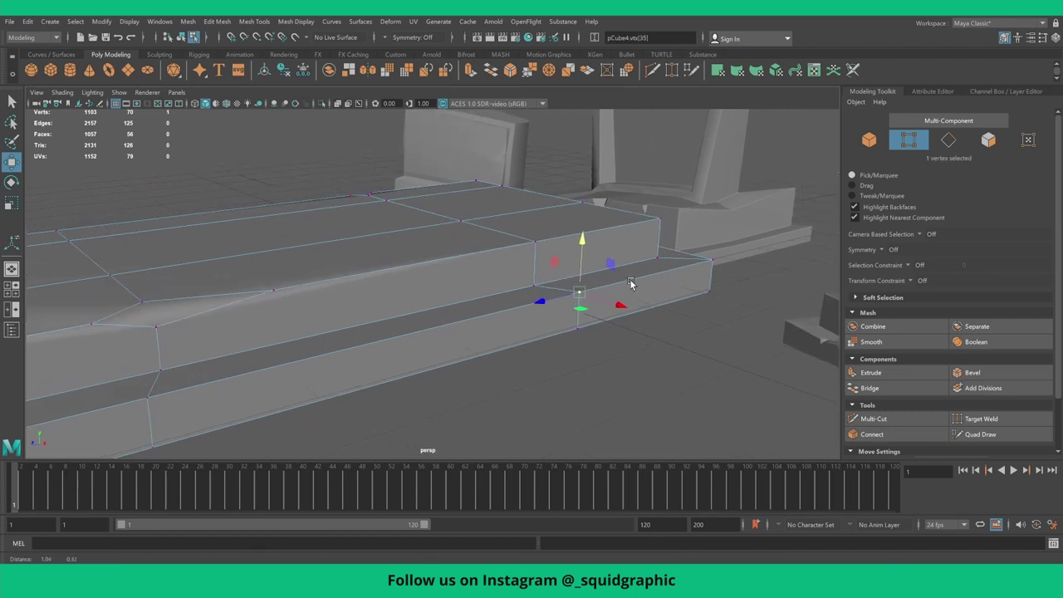
{"action": "mouse_move", "coordinate": [392, 315]}
{"action": "left_mouse_down", "text": "alt"}
{"action": "mouse_move", "coordinate": [422, 294]}
{"action": "mouse_move", "coordinate": [311, 270]}
{"action": "left_mouse_up", "text": "alt"}
{"action": "right_click_drag", "start_coordinate": [310, 270], "coordinate": [248, 206]}
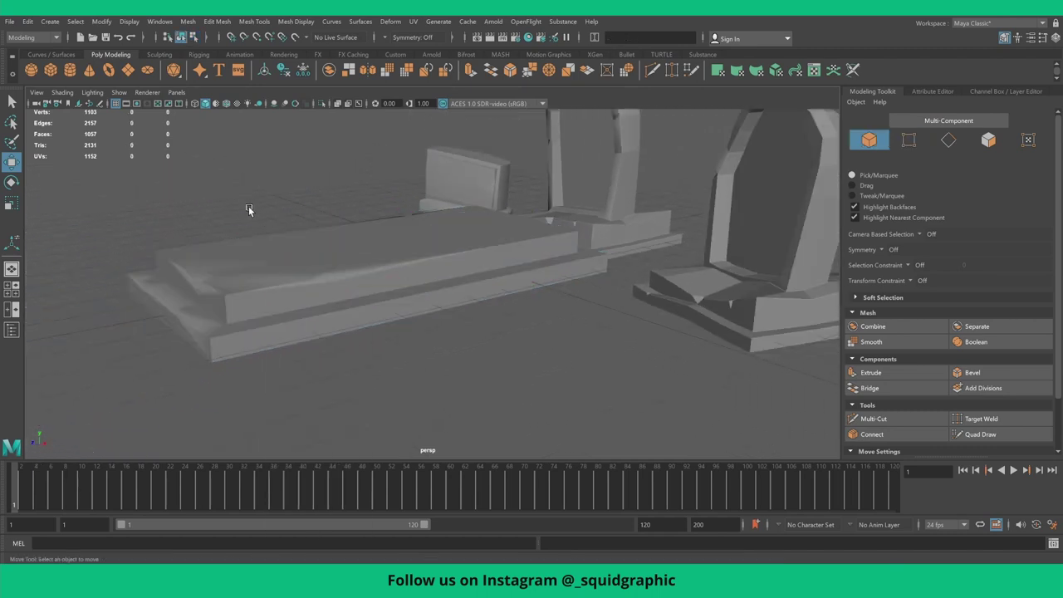
{"action": "mouse_move", "coordinate": [248, 206]}
{"action": "left_mouse_down", "text": "alt"}
{"action": "mouse_move", "coordinate": [282, 228]}
{"action": "mouse_move", "coordinate": [432, 265]}
{"action": "mouse_move", "coordinate": [468, 297]}
{"action": "mouse_move", "coordinate": [528, 270]}
{"action": "left_mouse_up", "text": "alt"}
{"action": "scroll", "coordinate": [432, 266], "scroll_direction": "up", "scroll_amount": 2}
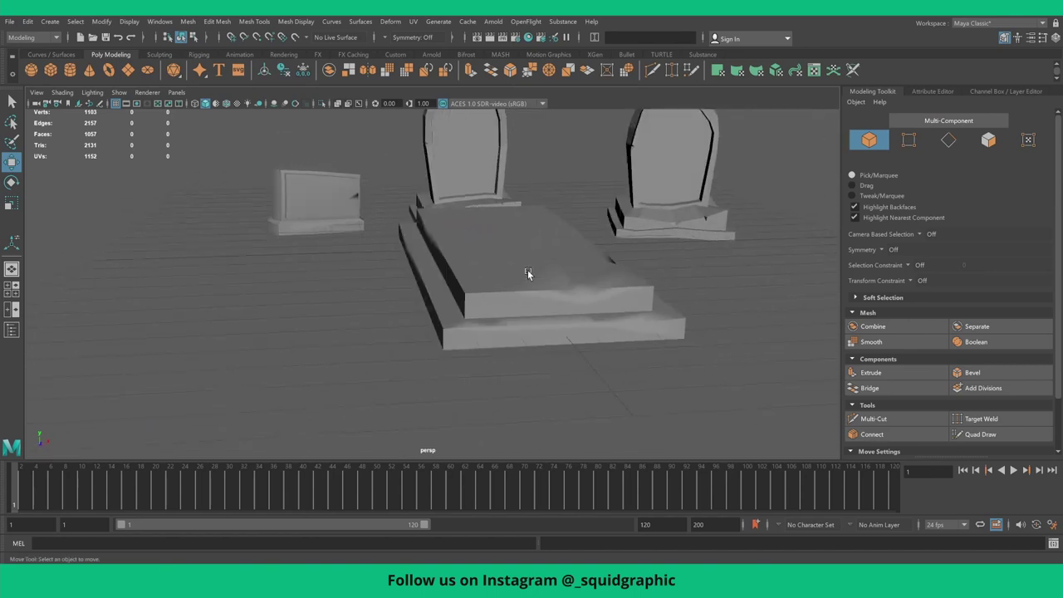
{"action": "left_click", "coordinate": [527, 270]}
- Set the slab's normals to face for hard faceted shading, then go back to vertex mode
{"action": "left_click", "coordinate": [297, 22]}
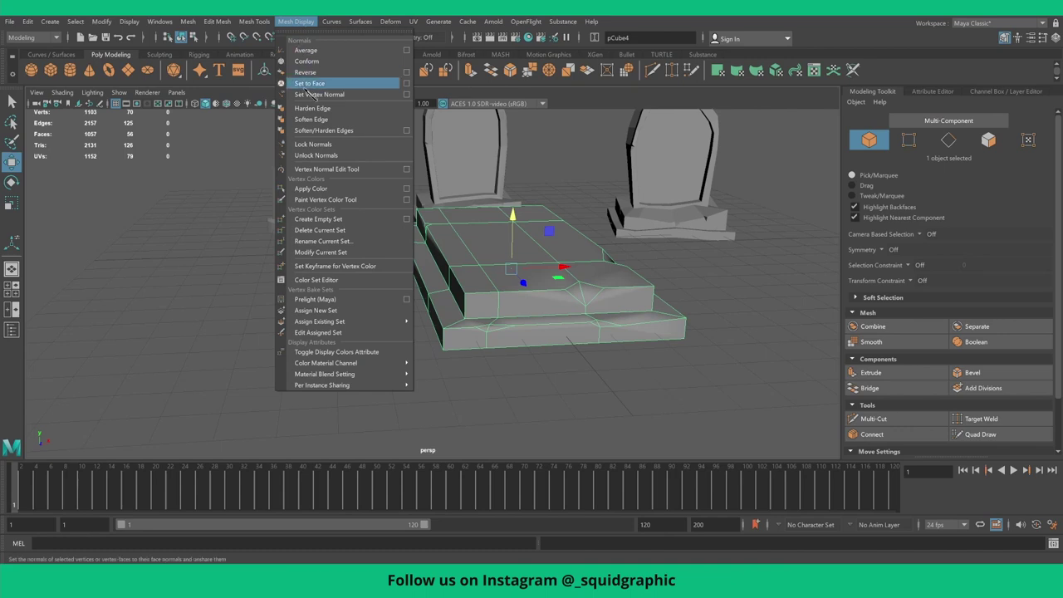
{"action": "left_click", "coordinate": [312, 108]}
{"action": "left_click", "coordinate": [722, 324]}
{"action": "left_click_drag", "start_coordinate": [722, 322], "coordinate": [609, 301], "text": "alt"}
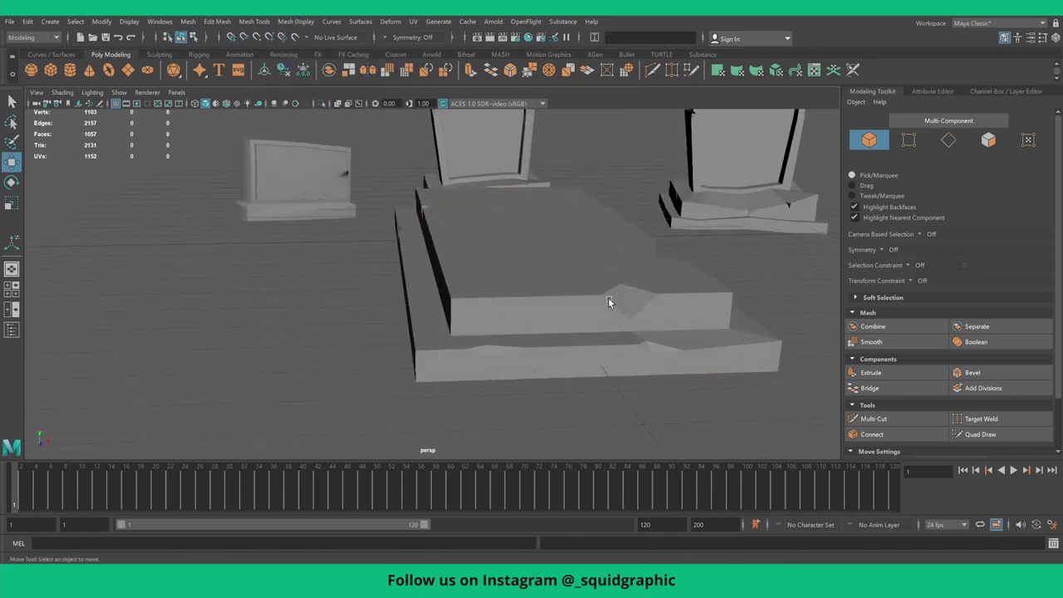
{"action": "left_click", "coordinate": [510, 279]}
{"action": "mouse_move", "coordinate": [466, 271]}
{"action": "right_mouse_down"}
{"action": "mouse_move", "coordinate": [469, 306]}
{"action": "mouse_move", "coordinate": [408, 273]}
{"action": "right_mouse_up"}
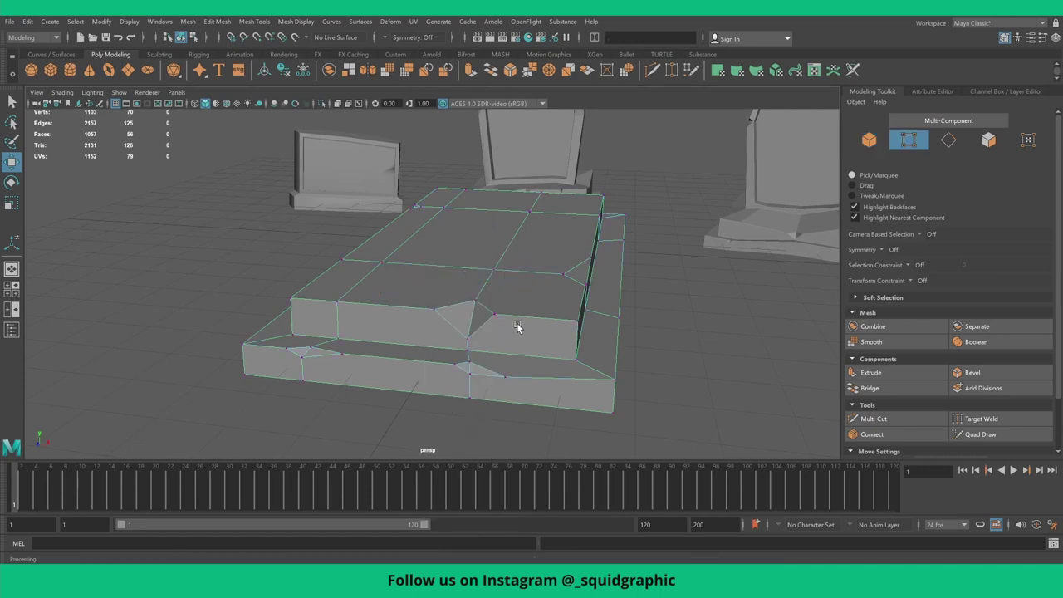
- Lower vertices on the front and top step edges and shift one to widen the notch
{"action": "left_click", "coordinate": [496, 315]}
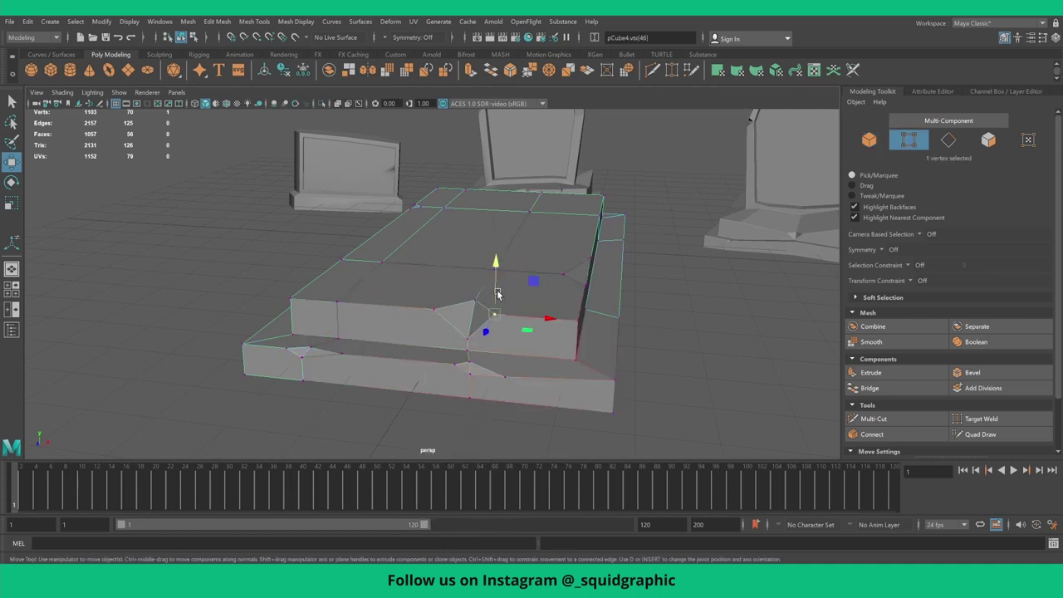
{"action": "left_click_drag", "start_coordinate": [494, 264], "coordinate": [512, 317]}
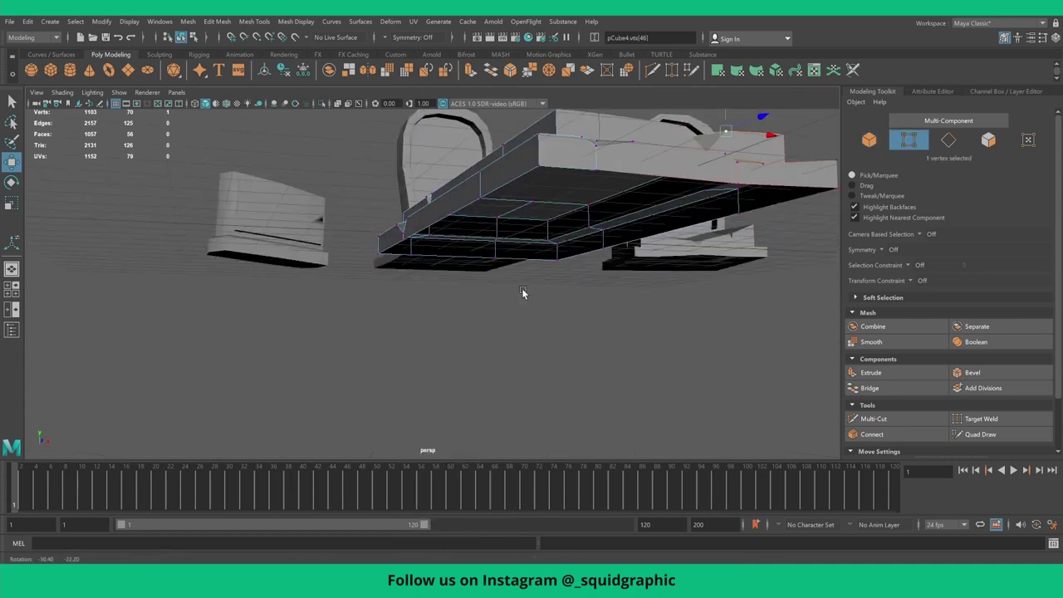
{"action": "left_click_drag", "start_coordinate": [505, 240], "coordinate": [509, 243], "text": "alt"}
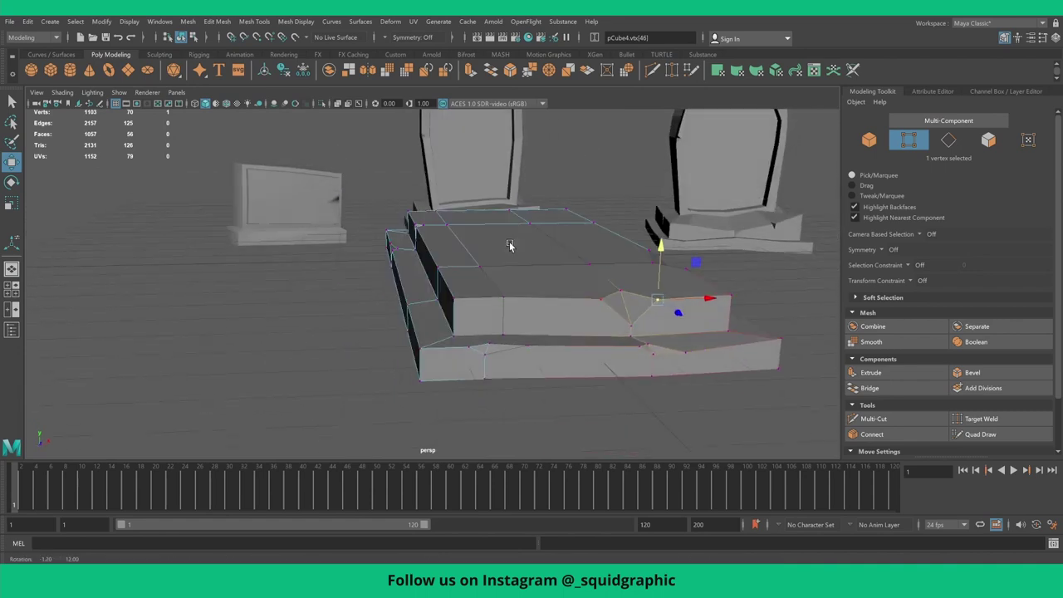
{"action": "scroll", "coordinate": [482, 331], "scroll_direction": "up", "scroll_amount": 2}
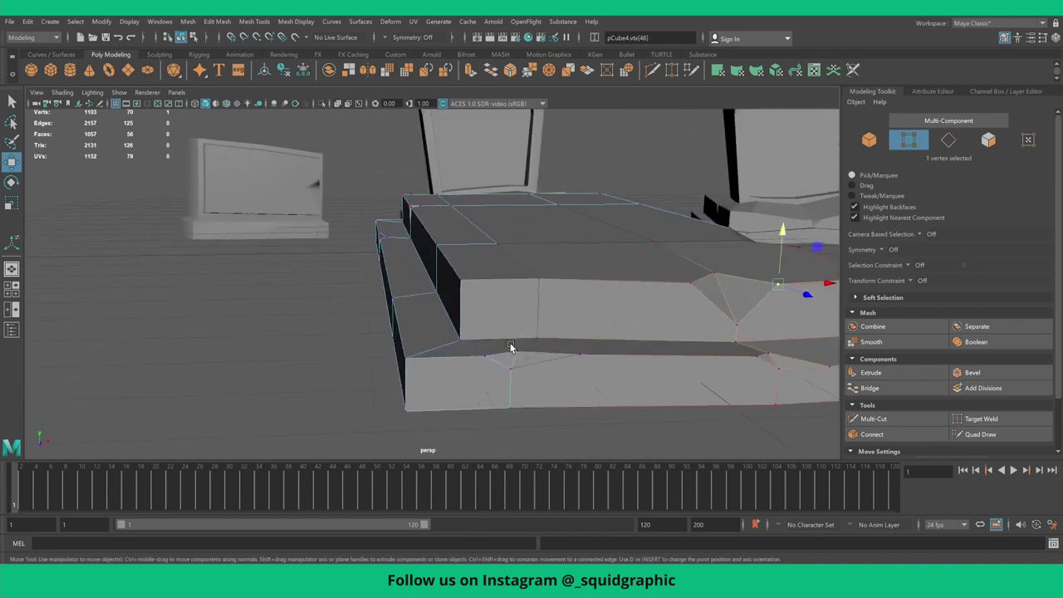
{"action": "left_click_drag", "start_coordinate": [544, 384], "coordinate": [543, 384]}
{"action": "left_click_drag", "start_coordinate": [514, 312], "coordinate": [538, 288]}
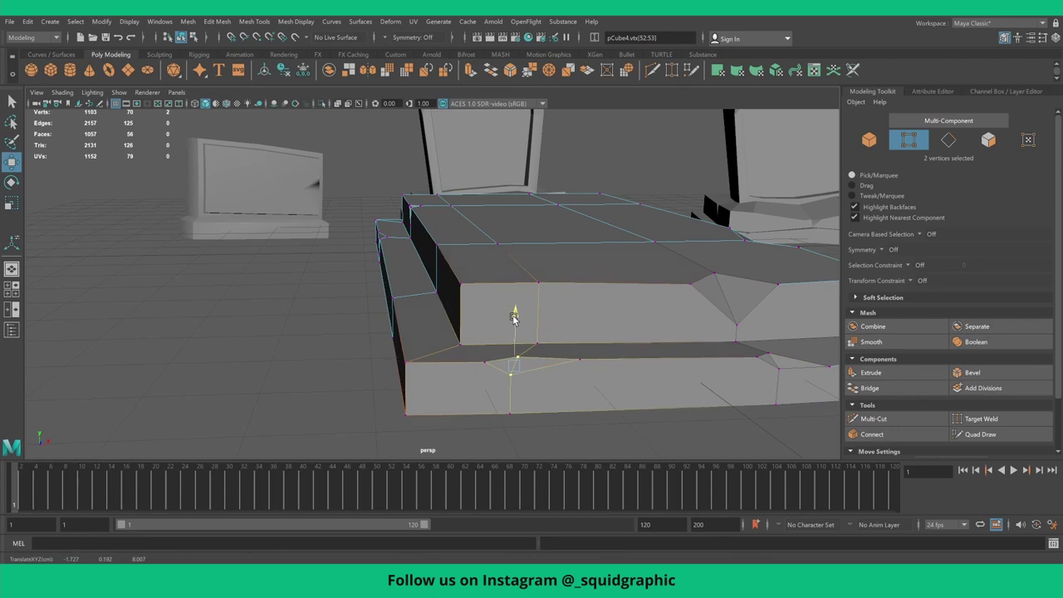
{"action": "left_click", "coordinate": [538, 288]}
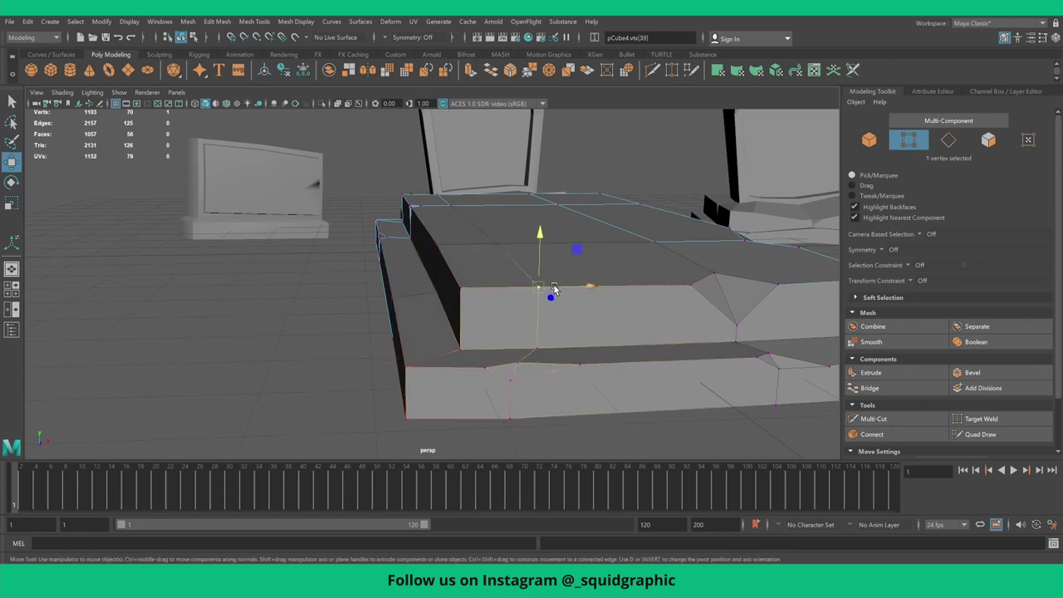
{"action": "left_click_drag", "start_coordinate": [548, 240], "coordinate": [538, 249]}
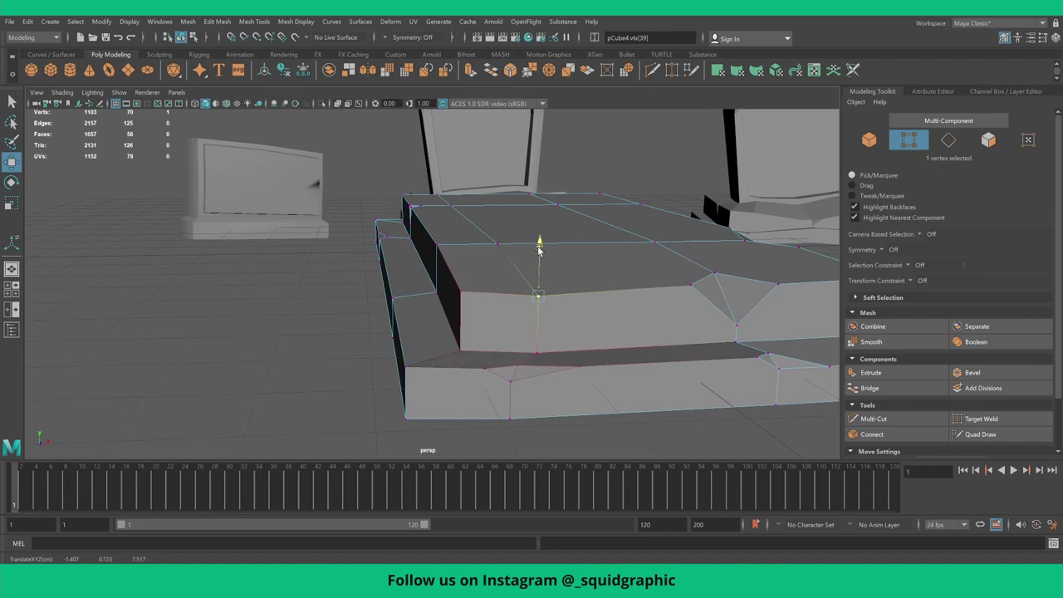
{"action": "left_click", "coordinate": [690, 285]}
{"action": "left_click", "coordinate": [740, 288]}
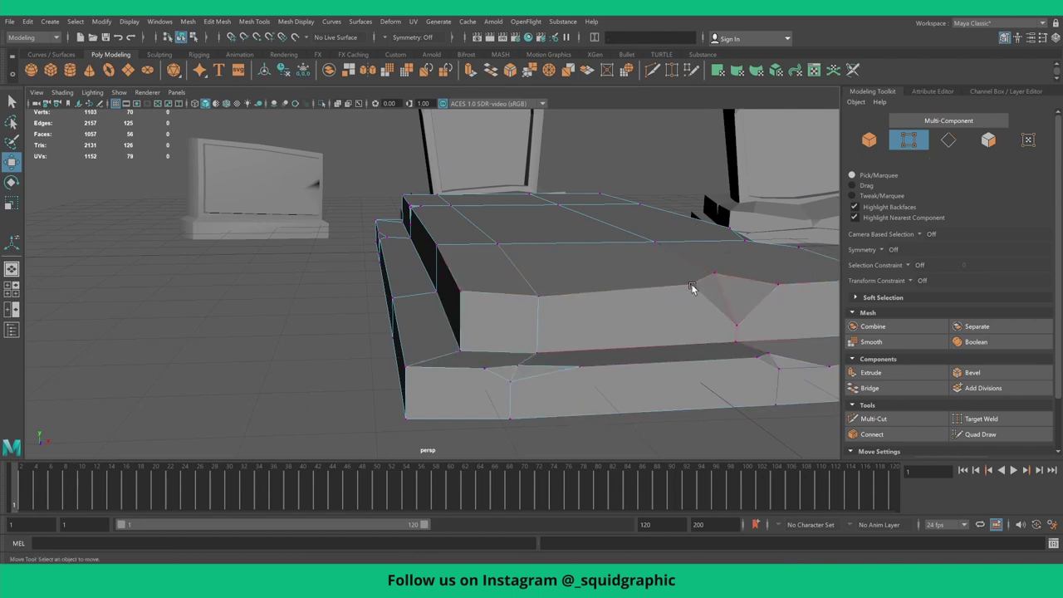
{"action": "left_click", "coordinate": [714, 274]}
{"action": "mouse_move", "coordinate": [714, 275]}
{"action": "left_mouse_down"}
{"action": "mouse_move", "coordinate": [754, 284]}
{"action": "mouse_move", "coordinate": [584, 233]}
{"action": "left_mouse_up"}
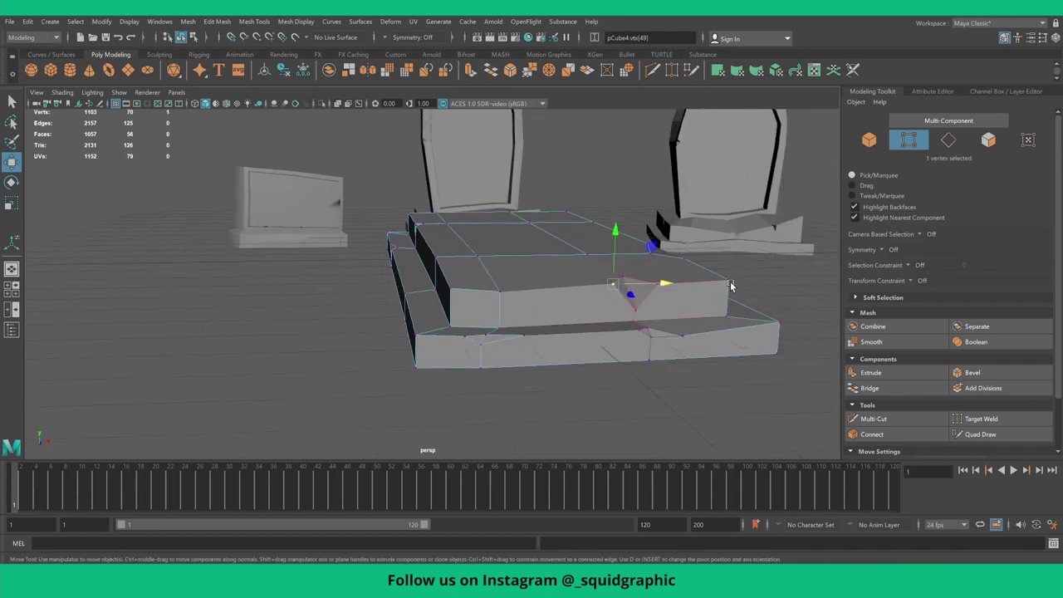
- Pull the notch and right-side slab vertices downward to warp the slab, then reselect it in object mode
{"action": "right_click_drag", "start_coordinate": [584, 231], "coordinate": [407, 264], "text": "alt"}
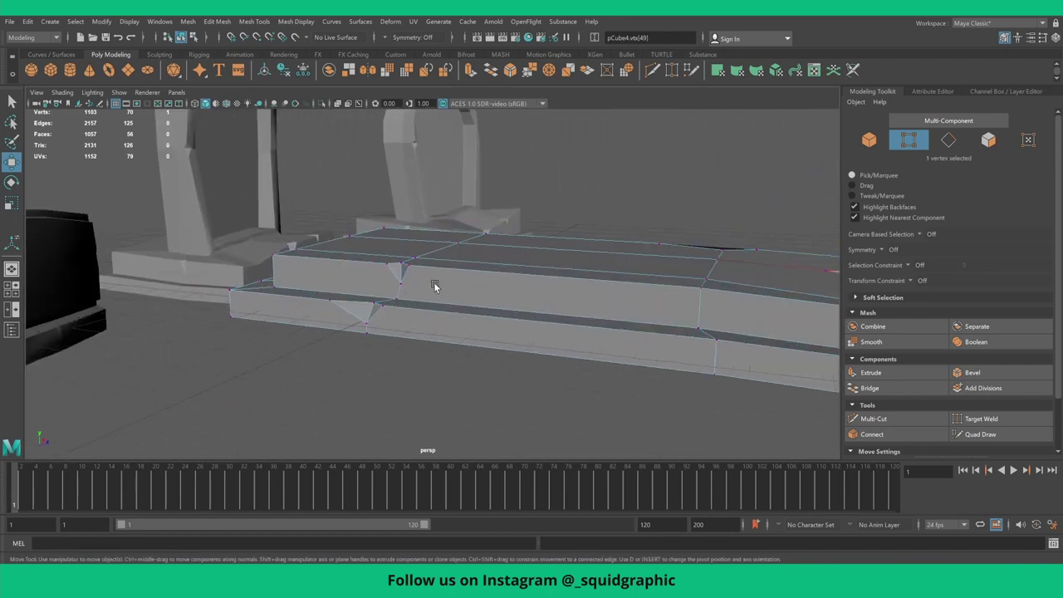
{"action": "left_click_drag", "start_coordinate": [369, 250], "coordinate": [420, 288]}
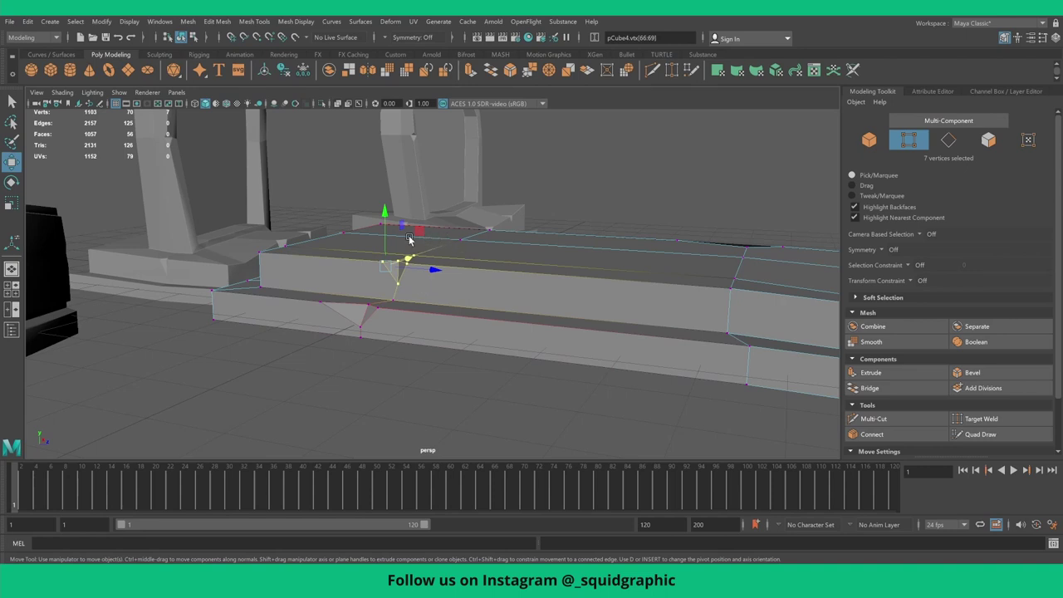
{"action": "left_click_drag", "start_coordinate": [409, 239], "coordinate": [612, 275]}
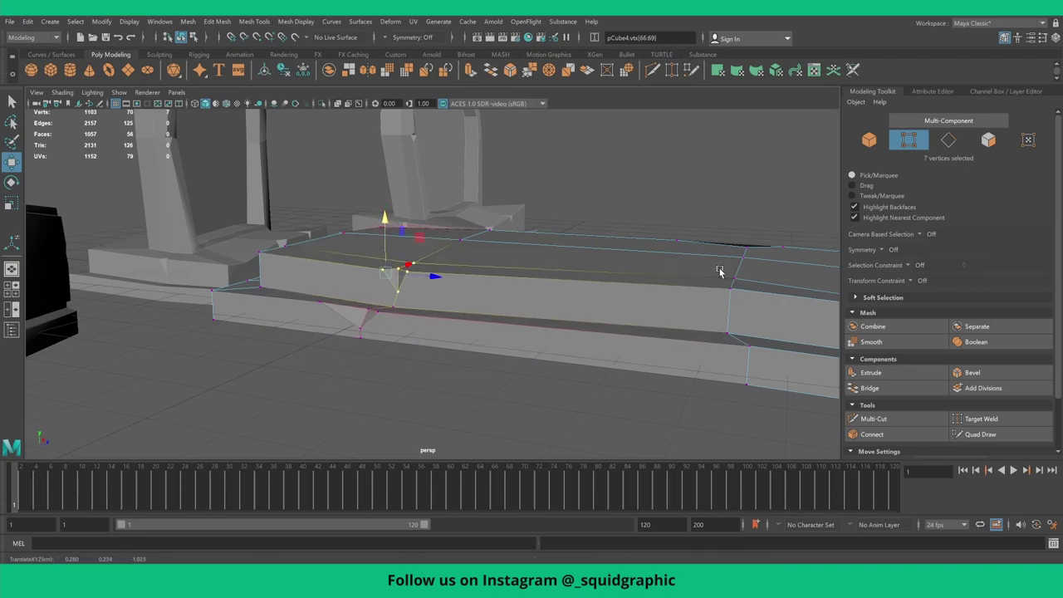
{"action": "left_click_drag", "start_coordinate": [713, 235], "coordinate": [757, 347]}
{"action": "mouse_move", "coordinate": [740, 237]}
{"action": "left_mouse_down"}
{"action": "mouse_move", "coordinate": [741, 249]}
{"action": "mouse_move", "coordinate": [629, 286]}
{"action": "mouse_move", "coordinate": [554, 279]}
{"action": "mouse_move", "coordinate": [559, 296]}
{"action": "mouse_move", "coordinate": [575, 291]}
{"action": "mouse_move", "coordinate": [515, 291]}
{"action": "mouse_move", "coordinate": [538, 294]}
{"action": "left_mouse_up"}
{"action": "scroll", "coordinate": [741, 249], "scroll_direction": "down", "scroll_amount": 5}
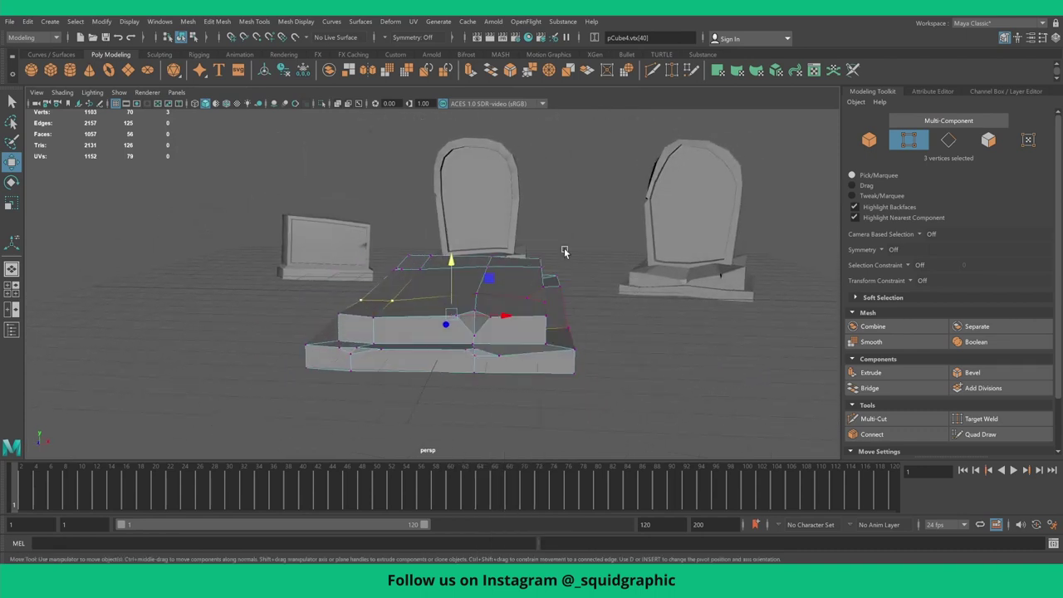
{"action": "key", "text": "F8"}
{"action": "left_click", "coordinate": [538, 295]}
{"action": "scroll", "coordinate": [538, 294], "scroll_direction": "up", "scroll_amount": 2}
- Select the grave slab and bevel its edges with a 0.06 fraction
{"action": "scroll", "coordinate": [538, 295], "scroll_direction": "up", "scroll_amount": 2}
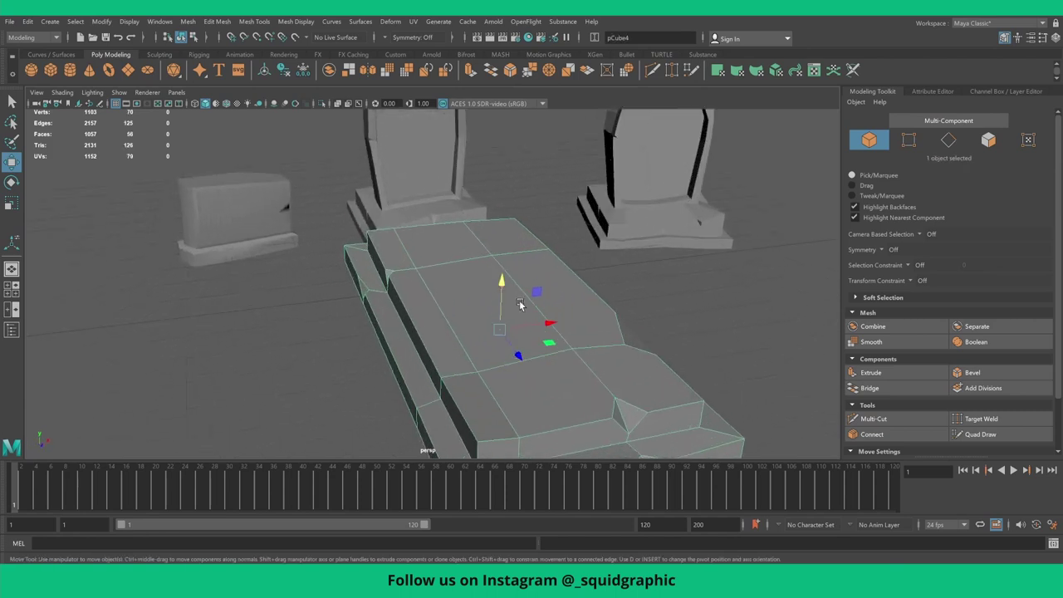
{"action": "left_click", "coordinate": [972, 372]}
{"action": "scroll", "coordinate": [556, 288], "scroll_direction": "down", "scroll_amount": 3}
{"action": "mouse_move", "coordinate": [525, 309]}
{"action": "left_mouse_down", "text": "alt"}
{"action": "mouse_move", "coordinate": [459, 308]}
{"action": "mouse_move", "coordinate": [529, 308]}
{"action": "left_mouse_up", "text": "alt"}
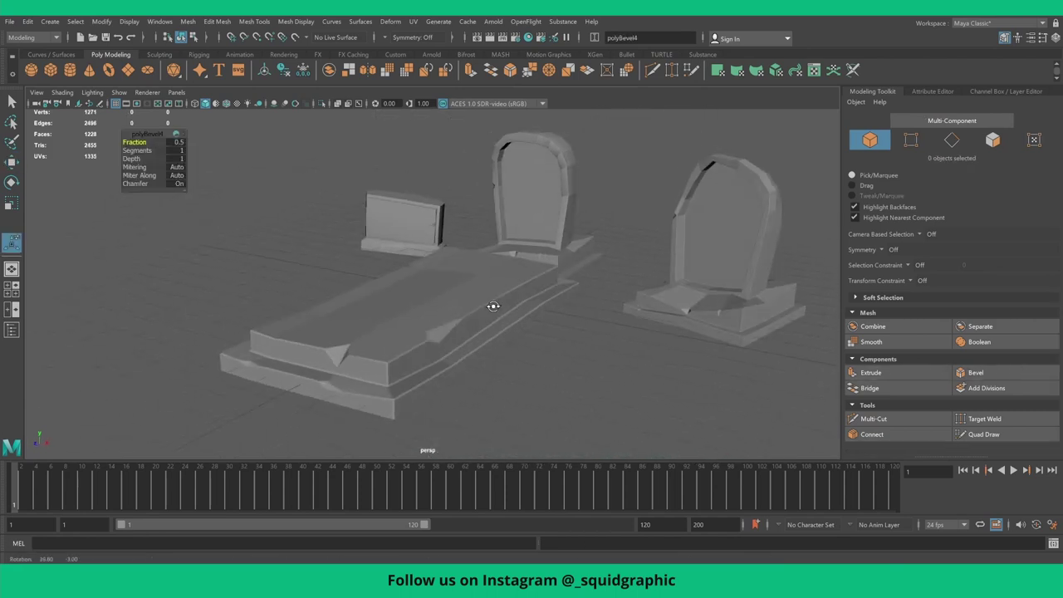
{"action": "left_click", "coordinate": [528, 309]}
{"action": "scroll", "coordinate": [528, 311], "scroll_direction": "up", "scroll_amount": 2}
{"action": "right_click_drag", "start_coordinate": [541, 316], "coordinate": [544, 325]}
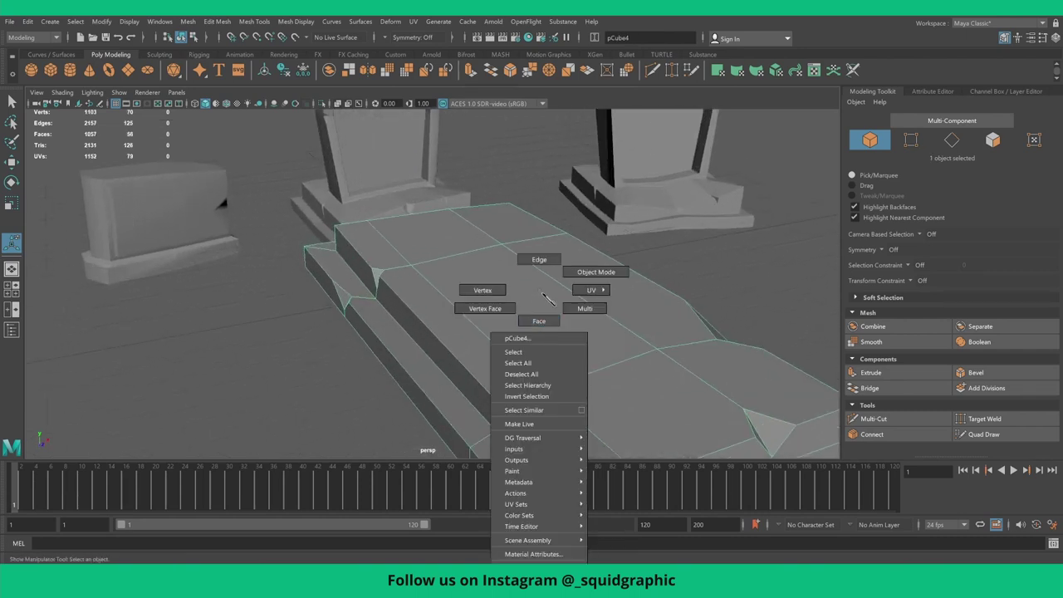
{"action": "left_click", "coordinate": [788, 344]}
{"action": "left_click", "coordinate": [976, 373]}
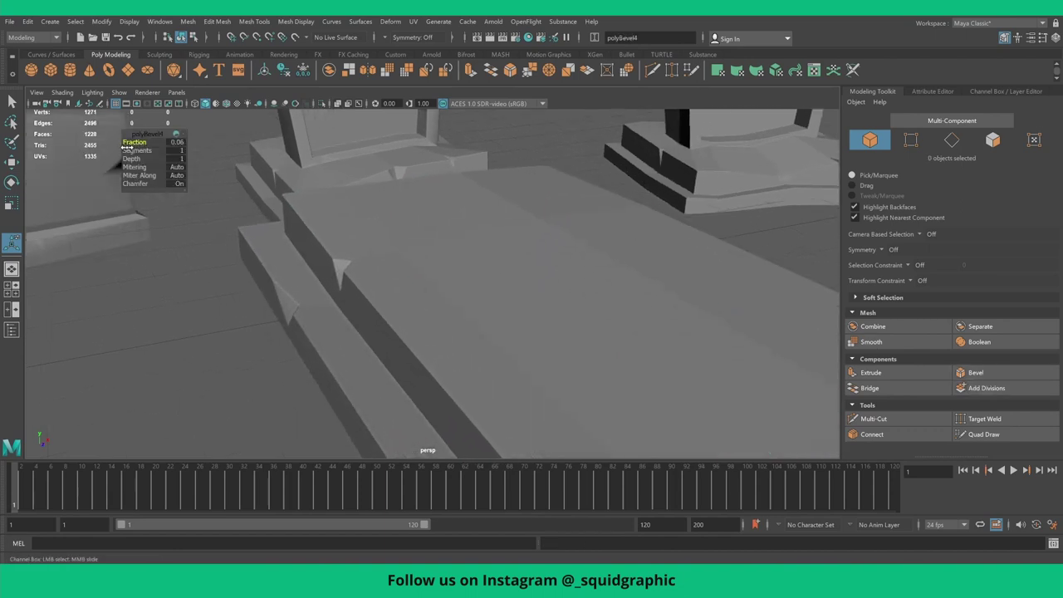
- Switch the slab out of vertex selection back to Object Mode
{"action": "mouse_move", "coordinate": [491, 244]}
{"action": "right_mouse_down"}
{"action": "mouse_move", "coordinate": [543, 223]}
{"action": "mouse_move", "coordinate": [531, 214]}
{"action": "right_mouse_up"}
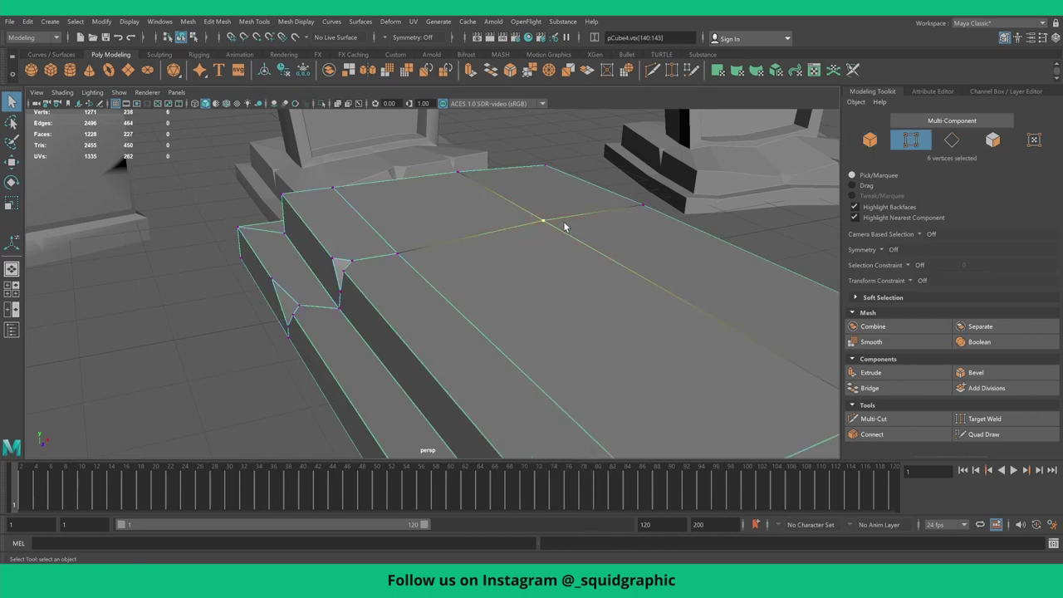
{"action": "key", "text": "w"}
{"action": "right_click_drag", "start_coordinate": [545, 235], "coordinate": [604, 197]}
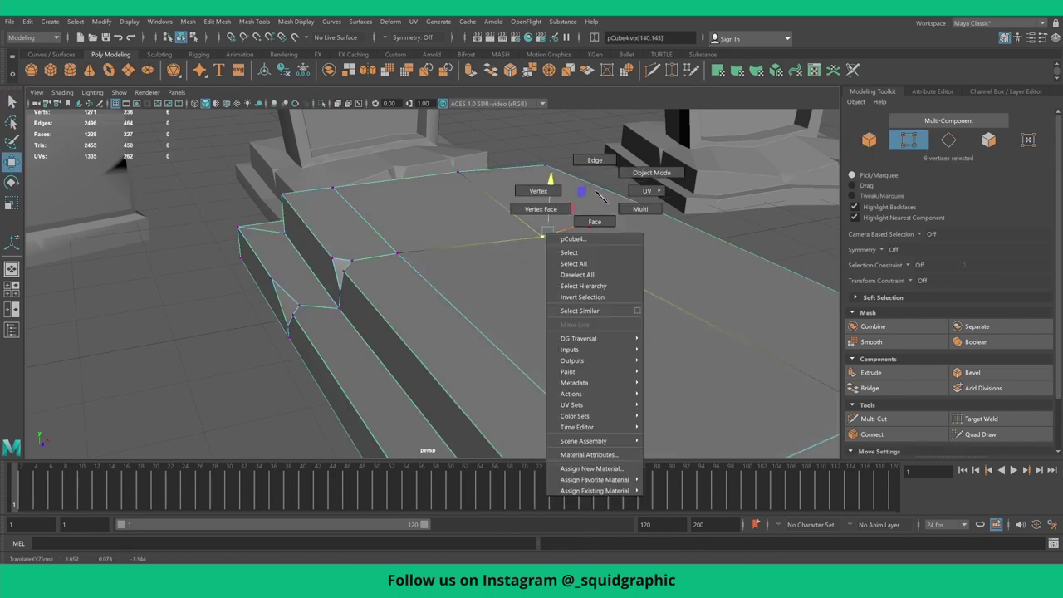
{"action": "left_click", "coordinate": [730, 166]}
{"action": "scroll", "coordinate": [488, 219], "scroll_direction": "down", "scroll_amount": 5}
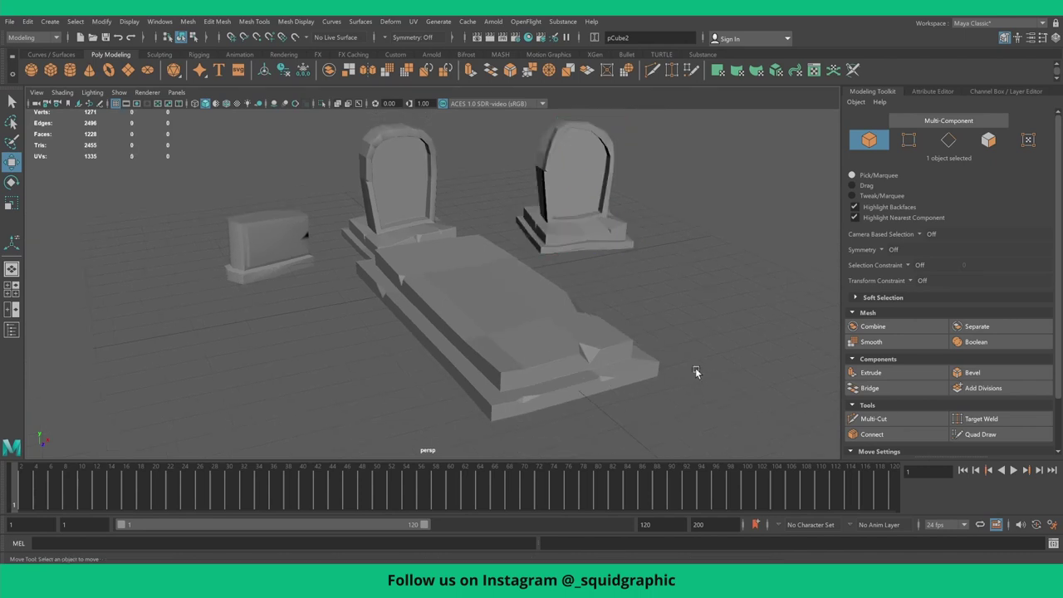
- In the Outliner, select pCube1 through pCube4 and hide all four gravestone meshes
{"action": "scroll", "coordinate": [729, 367], "scroll_direction": "down", "scroll_amount": 3}
{"action": "left_click_drag", "start_coordinate": [729, 367], "coordinate": [517, 333], "text": "alt"}
{"action": "scroll", "coordinate": [645, 372], "scroll_direction": "up", "scroll_amount": 3}
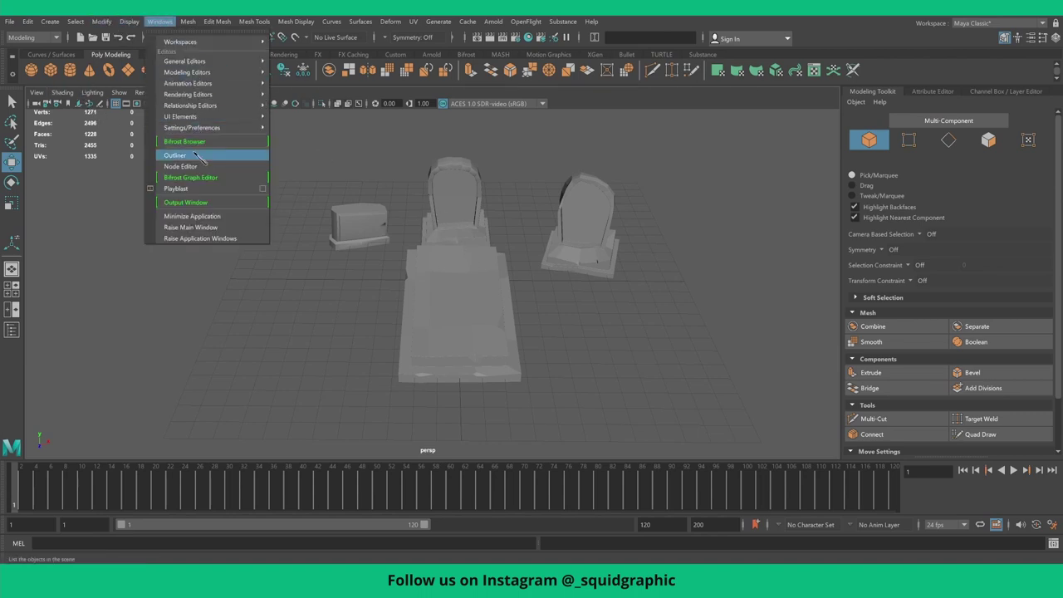
{"action": "left_click", "coordinate": [179, 156]}
{"action": "left_click", "coordinate": [673, 176]}
{"action": "left_click", "coordinate": [681, 209], "text": "shift"}
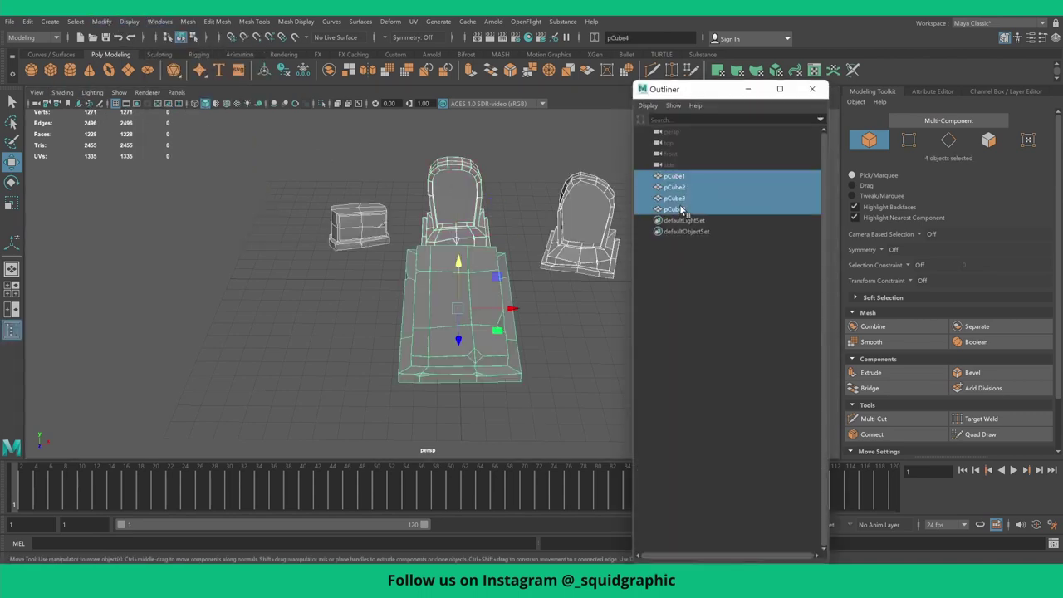
{"action": "key", "text": "ctrl+h"}
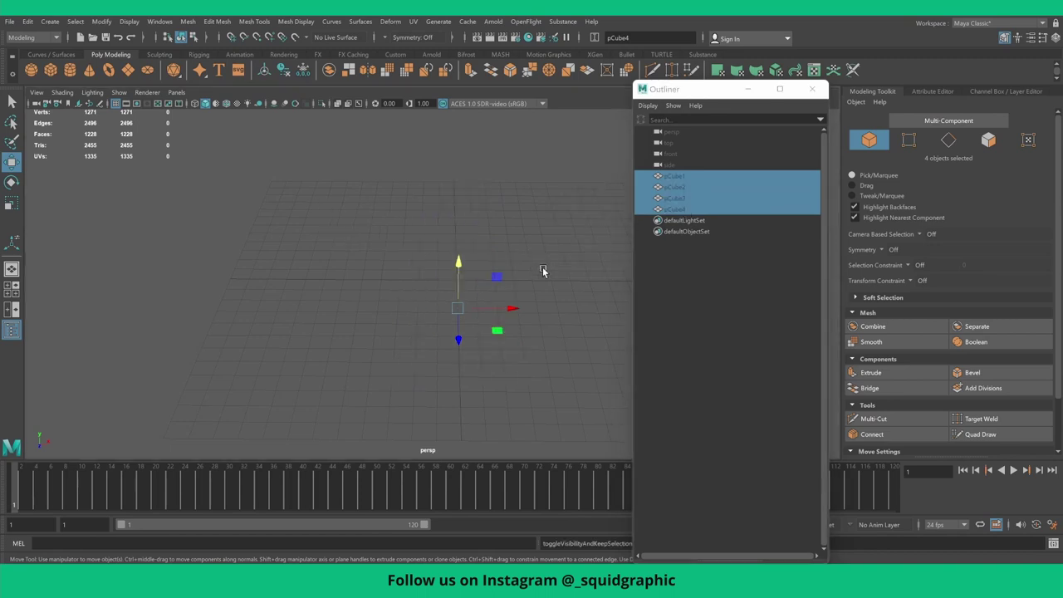
- Create a new polygon cylinder and close the Outliner
{"action": "left_click", "coordinate": [70, 70]}
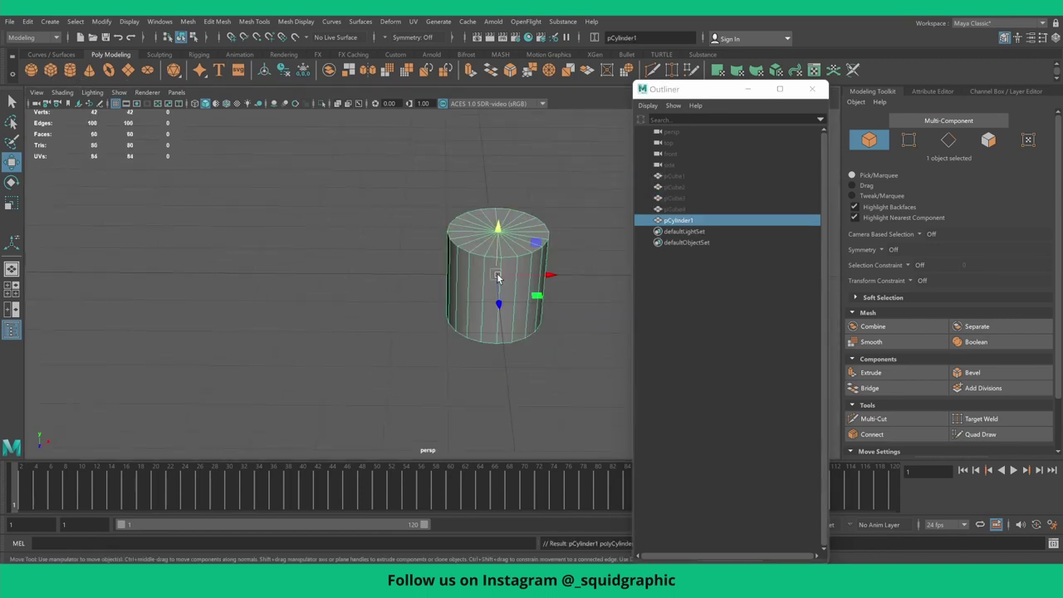
{"action": "left_click_drag", "start_coordinate": [496, 272], "coordinate": [454, 338], "text": "alt"}
{"action": "scroll", "coordinate": [454, 332], "scroll_direction": "up", "scroll_amount": 2}
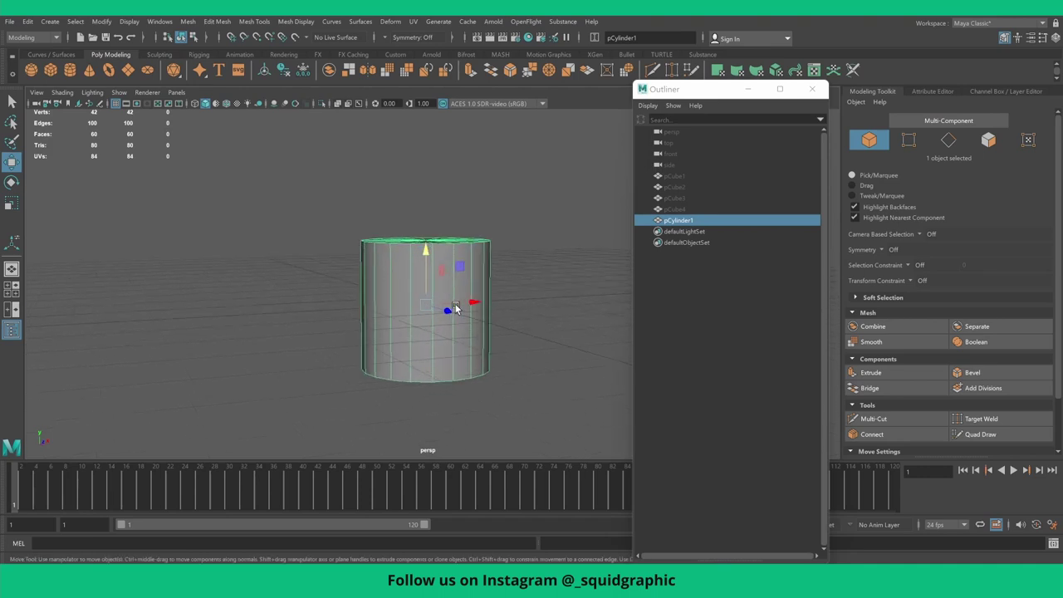
{"action": "scroll", "coordinate": [455, 311], "scroll_direction": "up", "scroll_amount": 1}
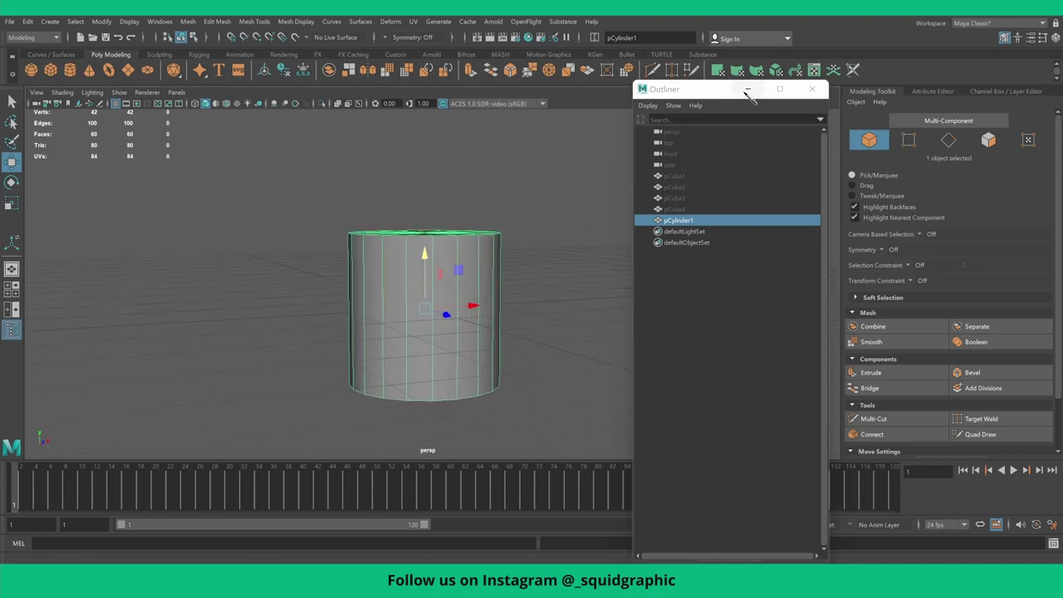
{"action": "left_click", "coordinate": [811, 89]}
{"action": "scroll", "coordinate": [465, 249], "scroll_direction": "up", "scroll_amount": 1}
{"action": "scroll", "coordinate": [517, 237], "scroll_direction": "up", "scroll_amount": 2}
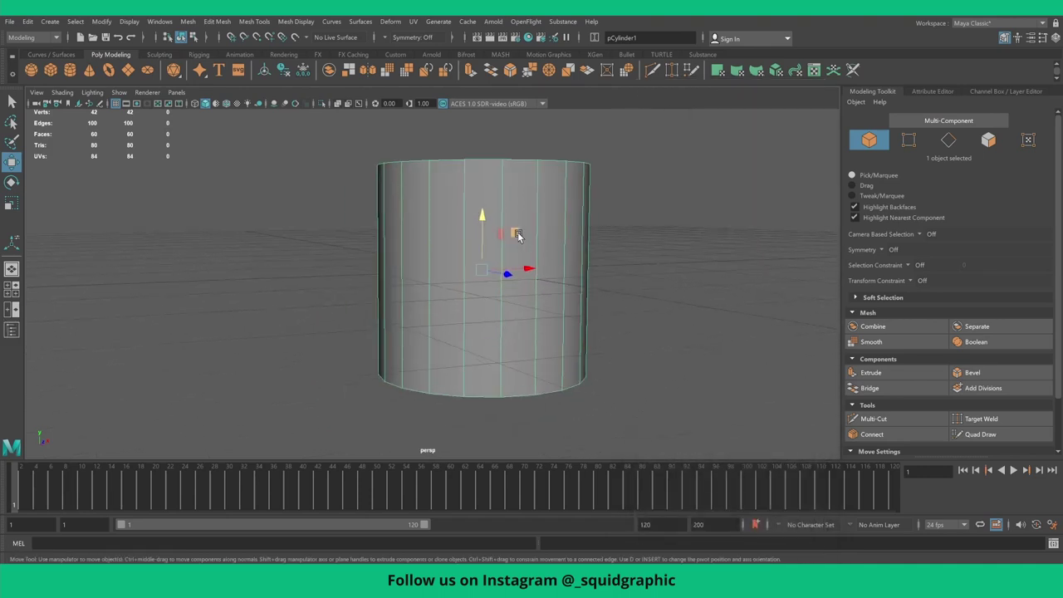
{"action": "mouse_move", "coordinate": [517, 237]}
{"action": "left_mouse_down", "text": "alt"}
{"action": "mouse_move", "coordinate": [538, 264]}
{"action": "mouse_move", "coordinate": [527, 268]}
{"action": "left_mouse_up", "text": "alt"}
- In the Channel Box's polyCylinder1 inputs, set Subdivisions Axis to 15
{"action": "left_click", "coordinate": [939, 92]}
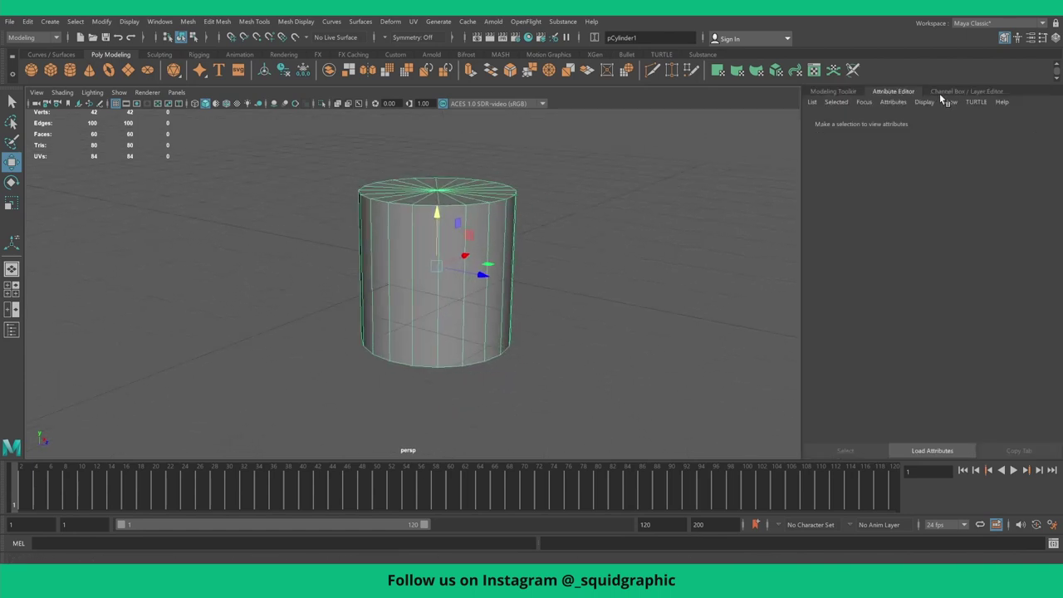
{"action": "left_click", "coordinate": [964, 92]}
{"action": "left_click", "coordinate": [819, 252]}
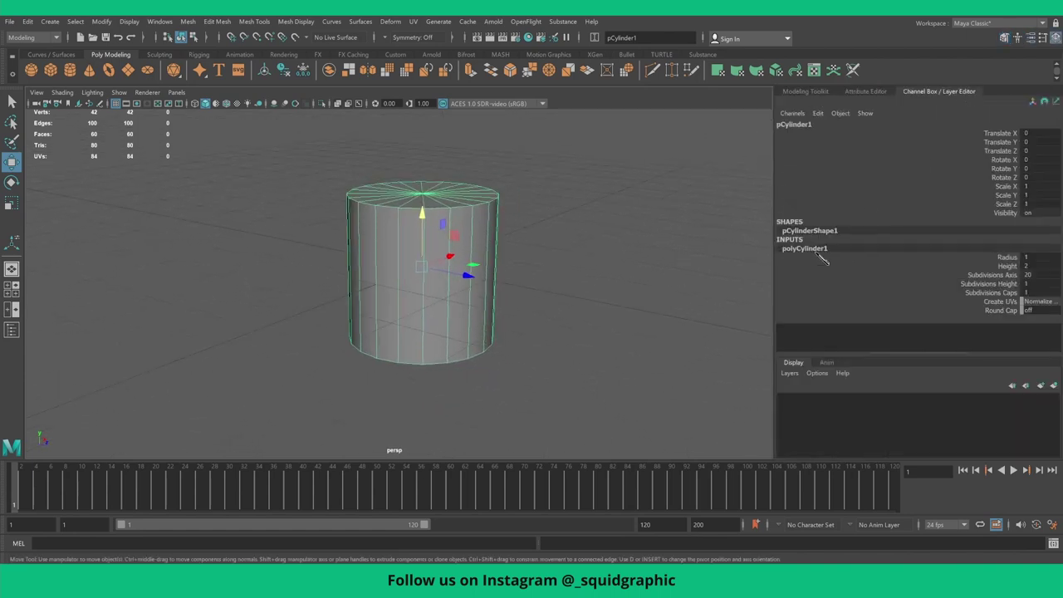
{"action": "left_click", "coordinate": [1002, 276]}
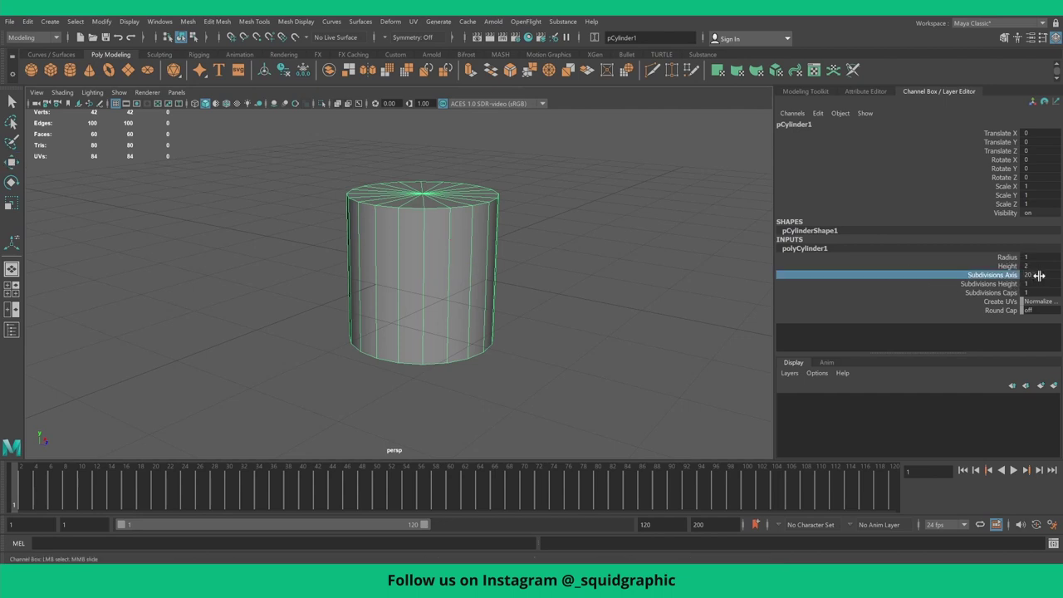
{"action": "double_click", "coordinate": [1039, 276]}
{"action": "type", "text": "10"}
{"action": "key", "text": "Return"}
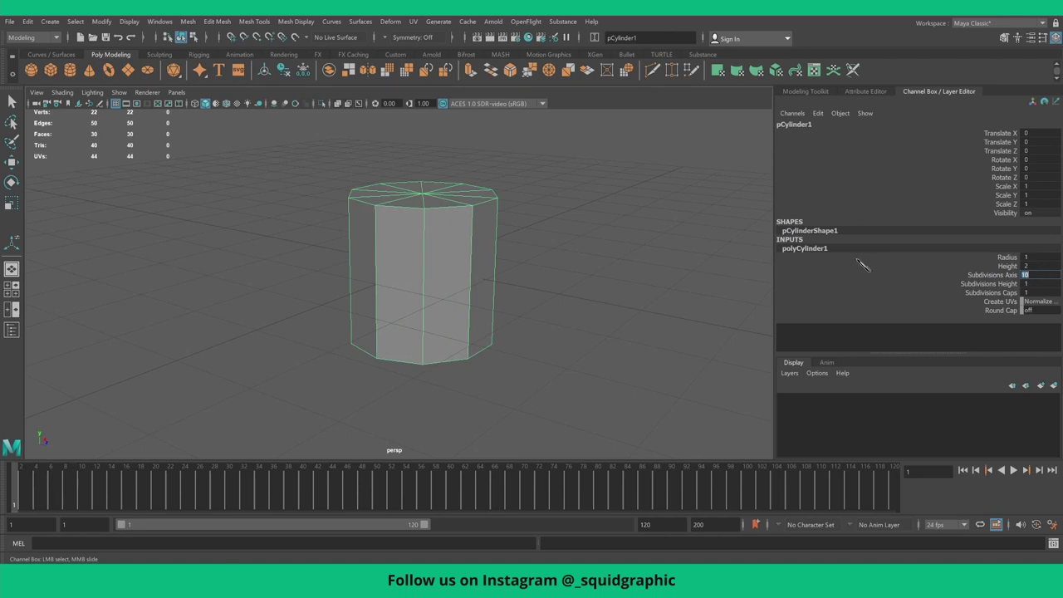
{"action": "left_click", "coordinate": [532, 265]}
{"action": "left_click", "coordinate": [454, 250]}
{"action": "left_click_drag", "start_coordinate": [454, 250], "coordinate": [422, 252], "text": "alt"}
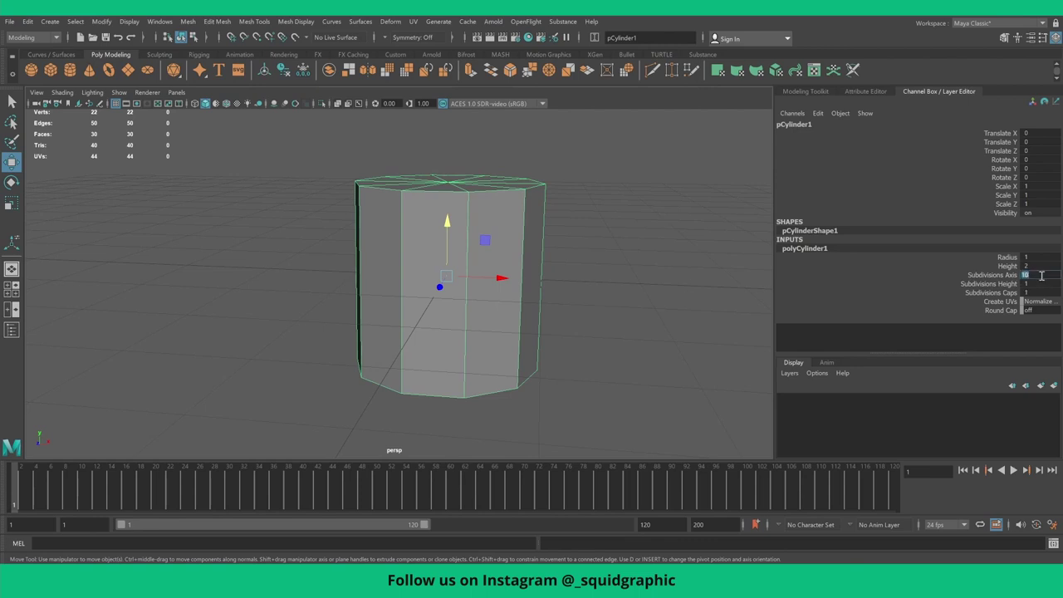
{"action": "type", "text": "15"}
{"action": "key", "text": "Return"}
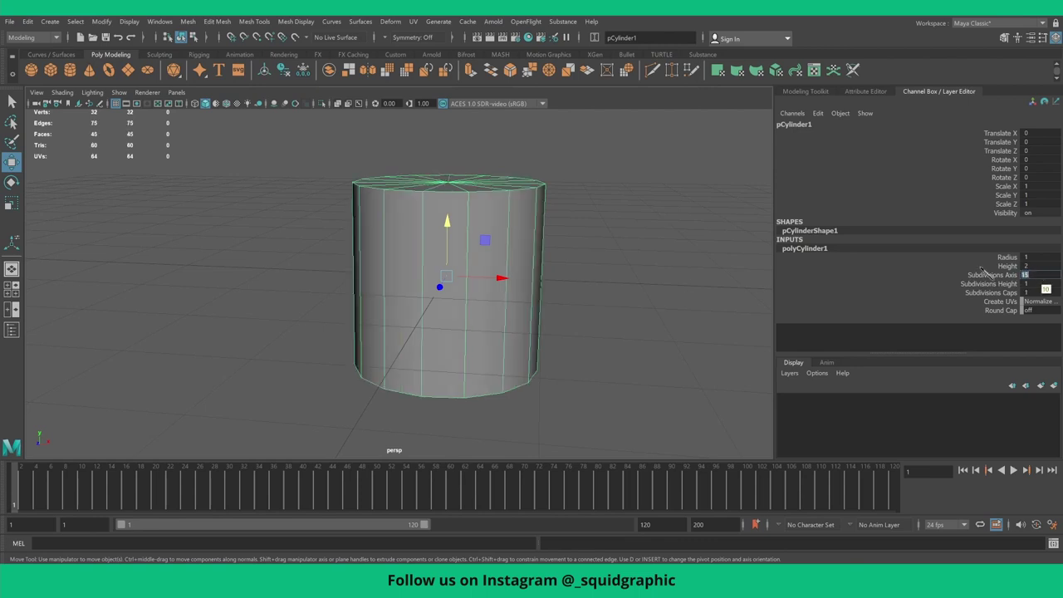
- Set polyCylinder1's Subdivisions Caps to 2 and check the top cap
{"action": "scroll", "coordinate": [564, 249], "scroll_direction": "up", "scroll_amount": 2}
{"action": "scroll", "coordinate": [513, 238], "scroll_direction": "down", "scroll_amount": 2}
{"action": "scroll", "coordinate": [539, 249], "scroll_direction": "down", "scroll_amount": 2}
{"action": "left_click", "coordinate": [563, 256]}
{"action": "left_click", "coordinate": [496, 249]}
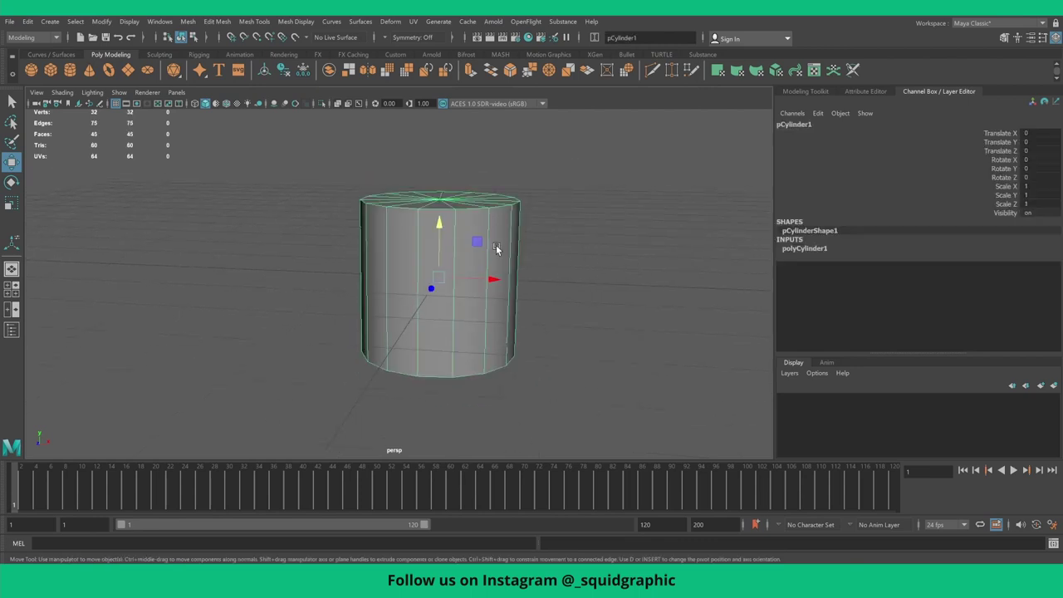
{"action": "left_click_drag", "start_coordinate": [484, 299], "coordinate": [499, 285], "text": "alt"}
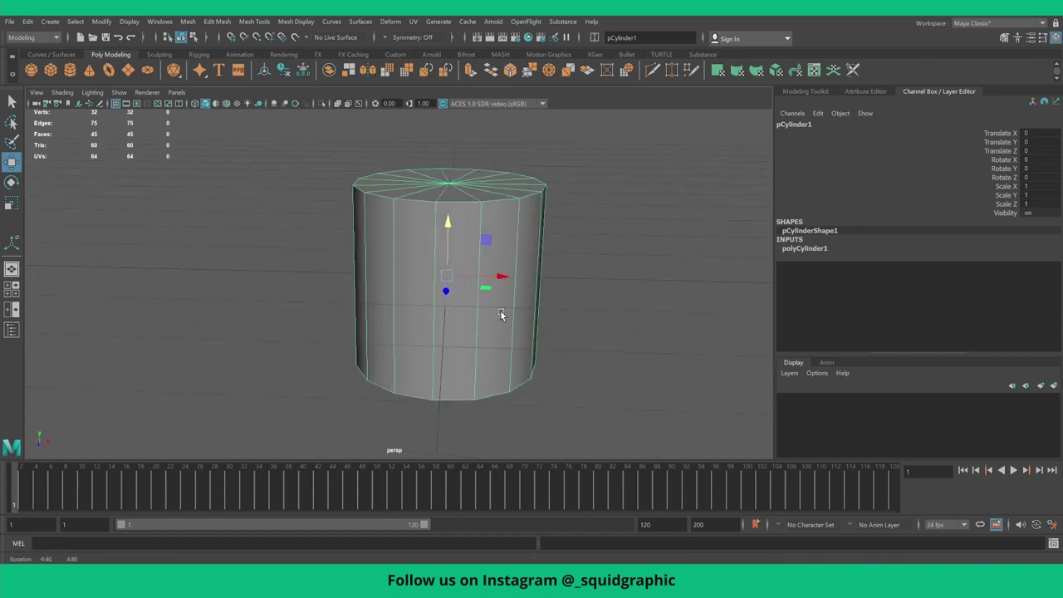
{"action": "right_click", "coordinate": [498, 285]}
{"action": "left_click", "coordinate": [817, 250]}
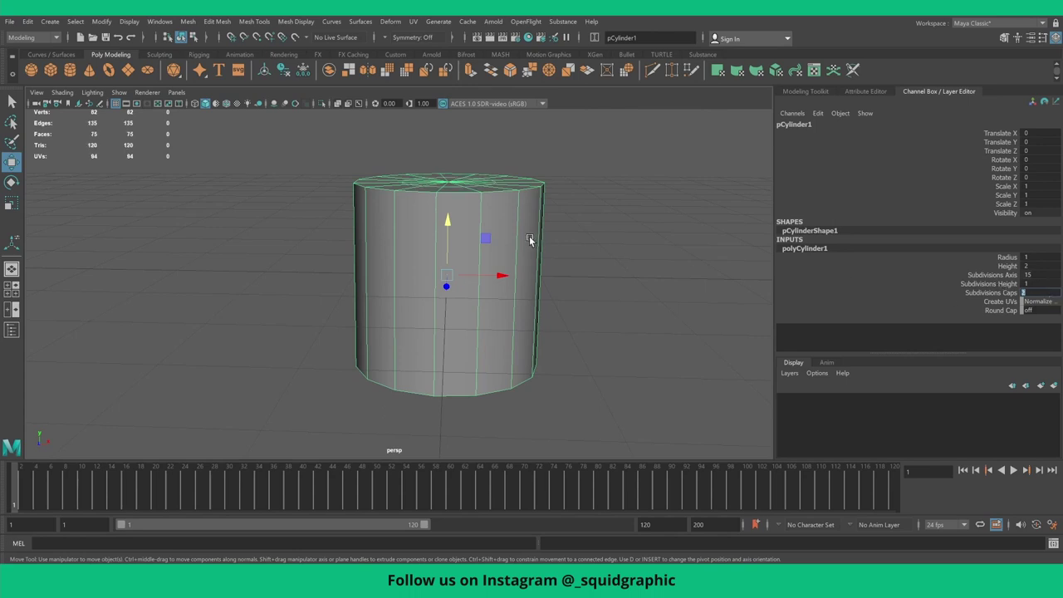
{"action": "left_click_drag", "start_coordinate": [529, 236], "coordinate": [488, 242], "text": "alt"}
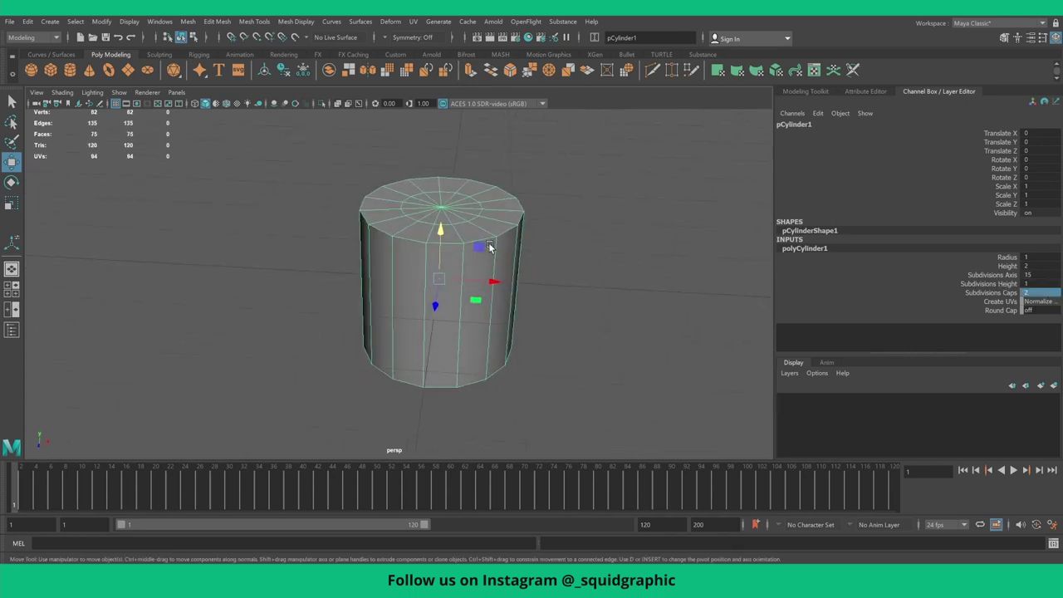
{"action": "scroll", "coordinate": [488, 243], "scroll_direction": "up", "scroll_amount": 2}
- Start a Multi-Cut zigzag line across the cylinder's upper side faces
{"action": "left_click", "coordinate": [804, 92]}
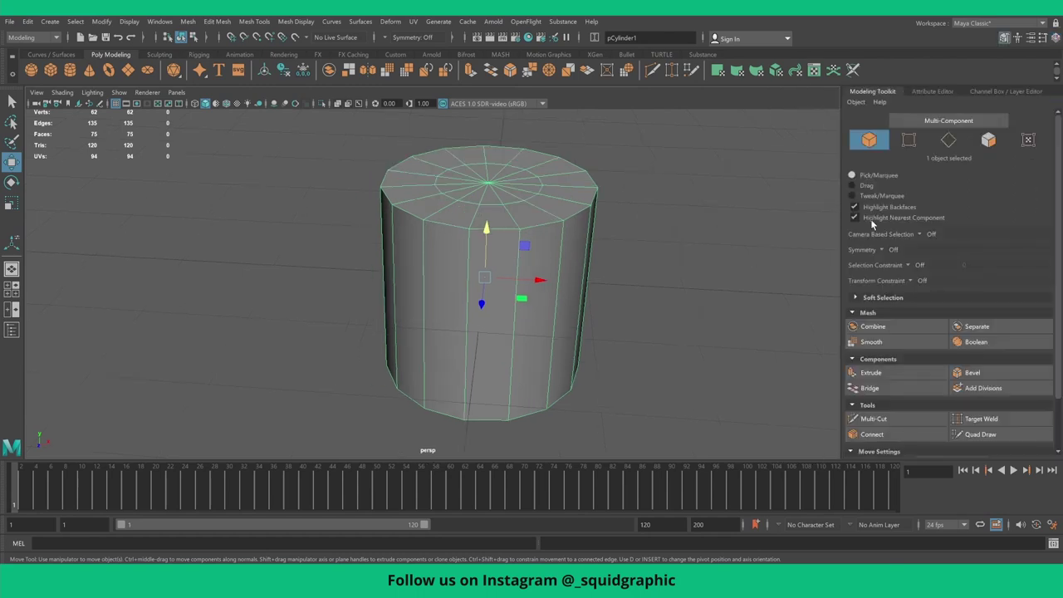
{"action": "left_click", "coordinate": [874, 419]}
{"action": "left_click_drag", "start_coordinate": [622, 304], "coordinate": [513, 254], "text": "alt"}
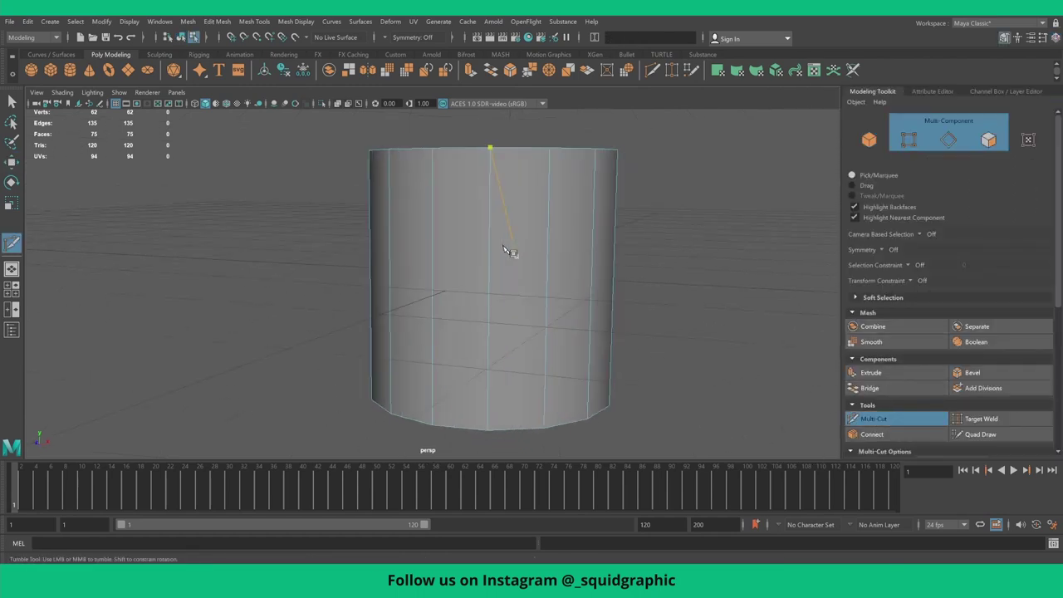
{"action": "left_click", "coordinate": [491, 234]}
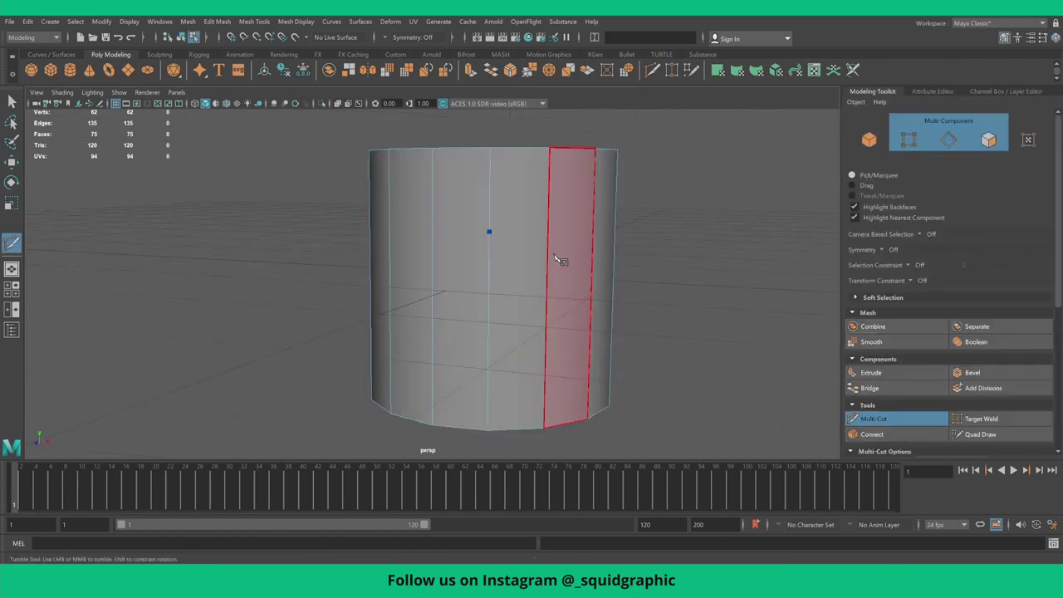
{"action": "left_click", "coordinate": [581, 231]}
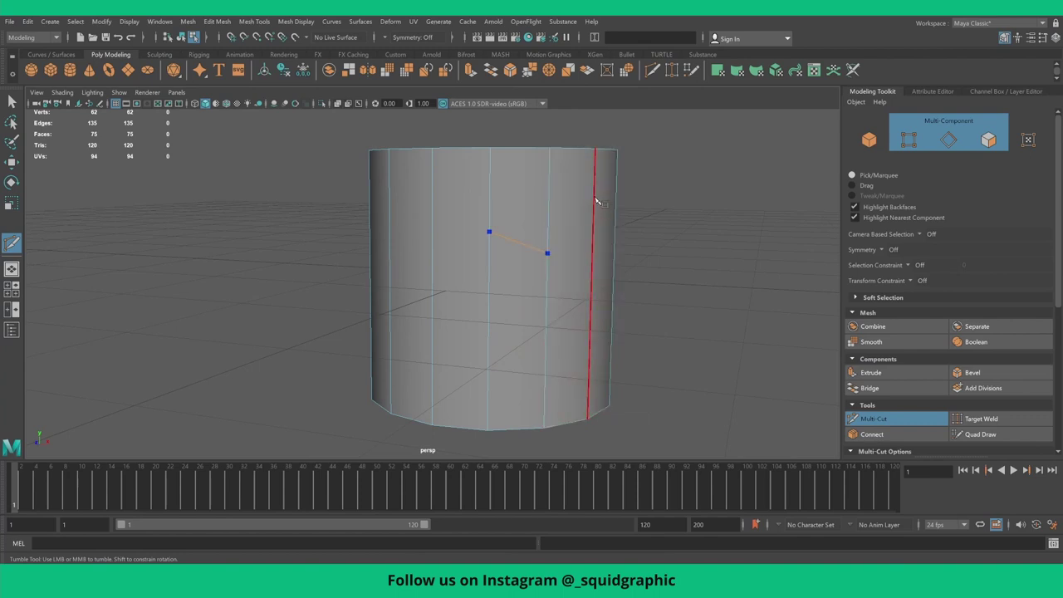
{"action": "left_click", "coordinate": [594, 200]}
{"action": "left_click_drag", "start_coordinate": [640, 240], "coordinate": [577, 240], "text": "alt"}
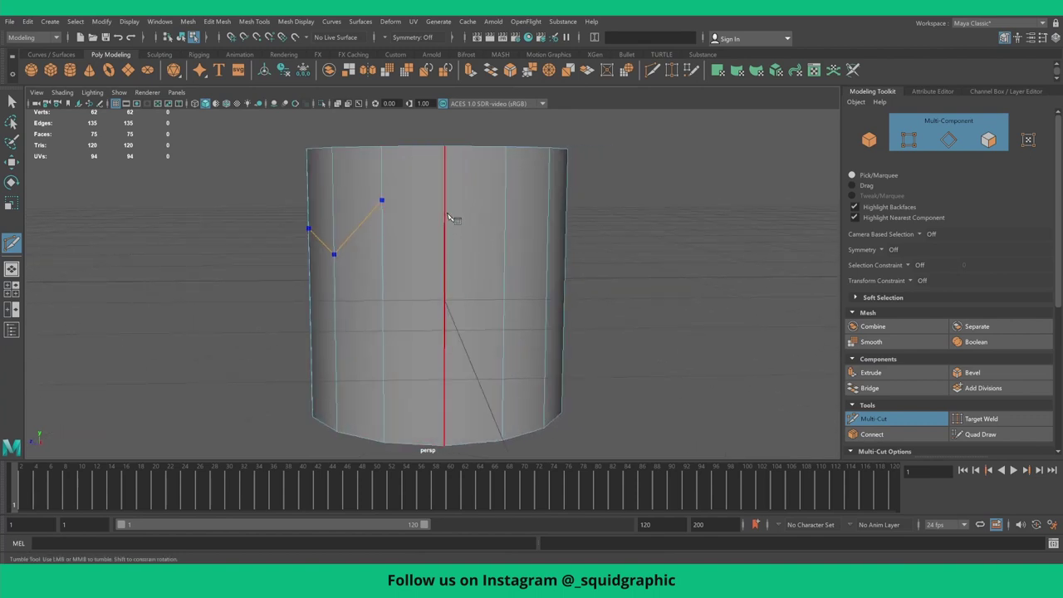
{"action": "left_click", "coordinate": [445, 222]}
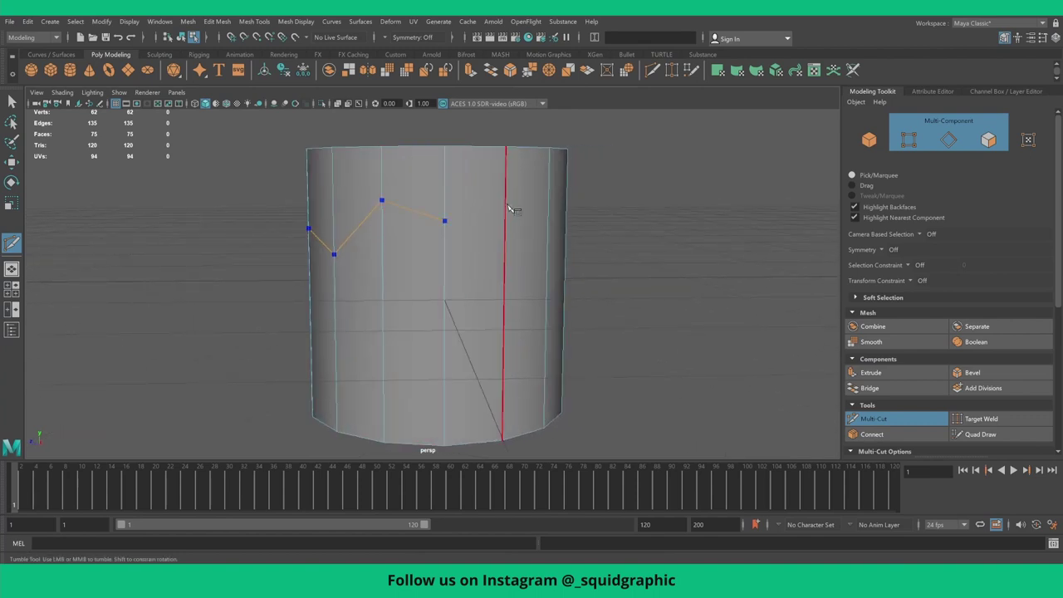
{"action": "left_click", "coordinate": [548, 279]}
{"action": "left_click_drag", "start_coordinate": [593, 296], "coordinate": [550, 298], "text": "alt"}
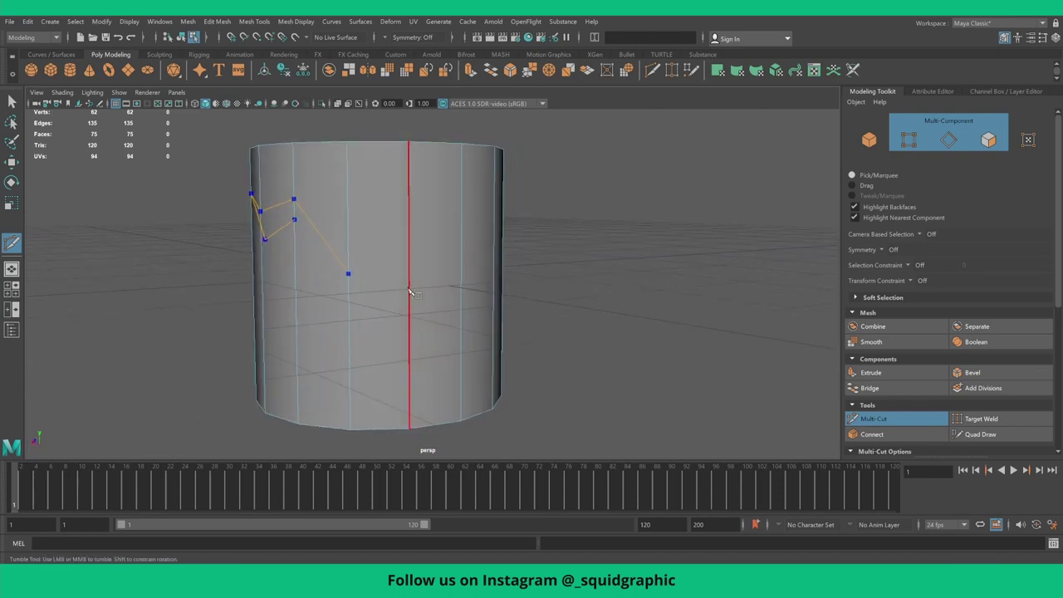
{"action": "left_click", "coordinate": [410, 274]}
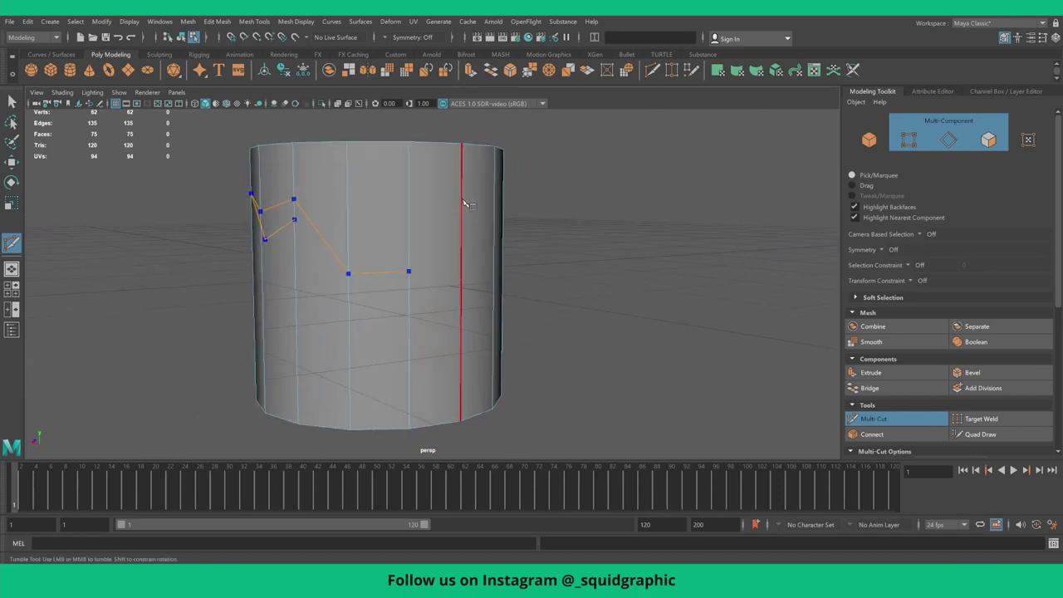
{"action": "left_click", "coordinate": [465, 202]}
- Continue the zigzag cut around the cylinder, close it at its start, and commit it
{"action": "left_click_drag", "start_coordinate": [528, 234], "coordinate": [375, 207], "text": "alt"}
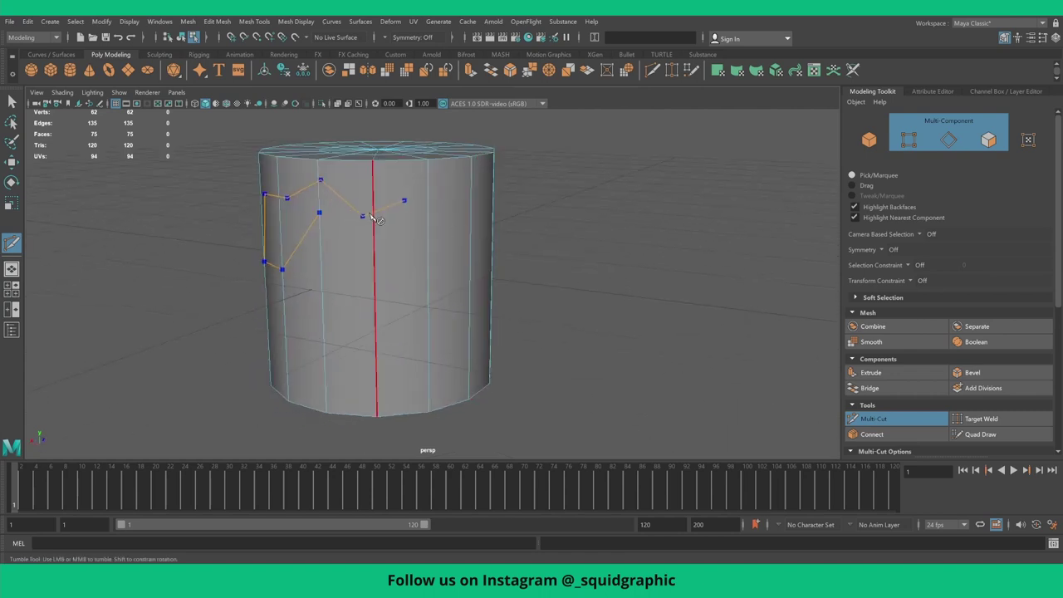
{"action": "left_click", "coordinate": [373, 251]}
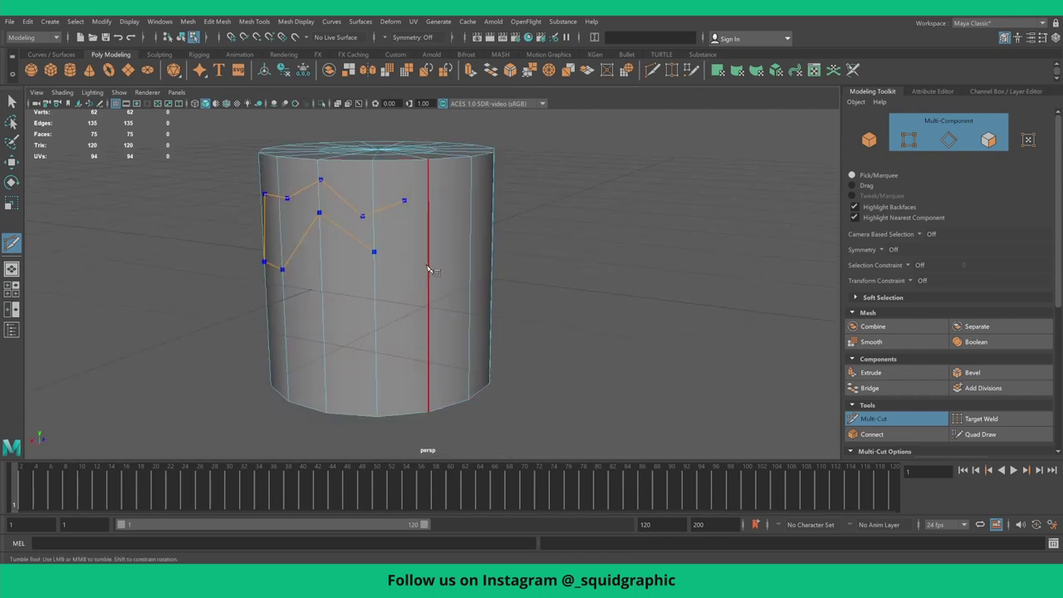
{"action": "left_click", "coordinate": [428, 265]}
{"action": "left_click_drag", "start_coordinate": [505, 257], "coordinate": [425, 264], "text": "alt"}
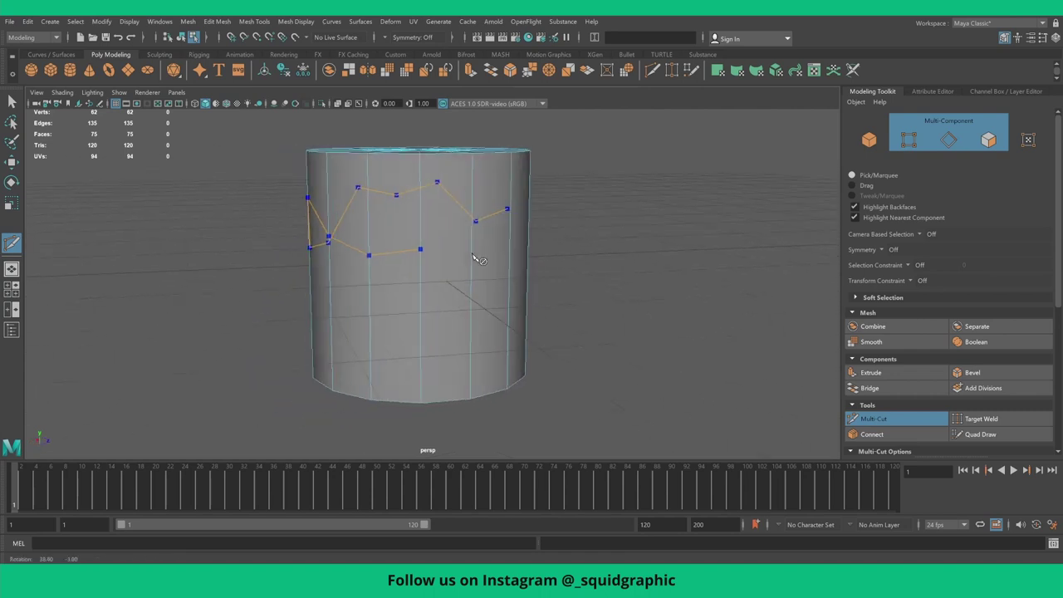
{"action": "left_click", "coordinate": [425, 261]}
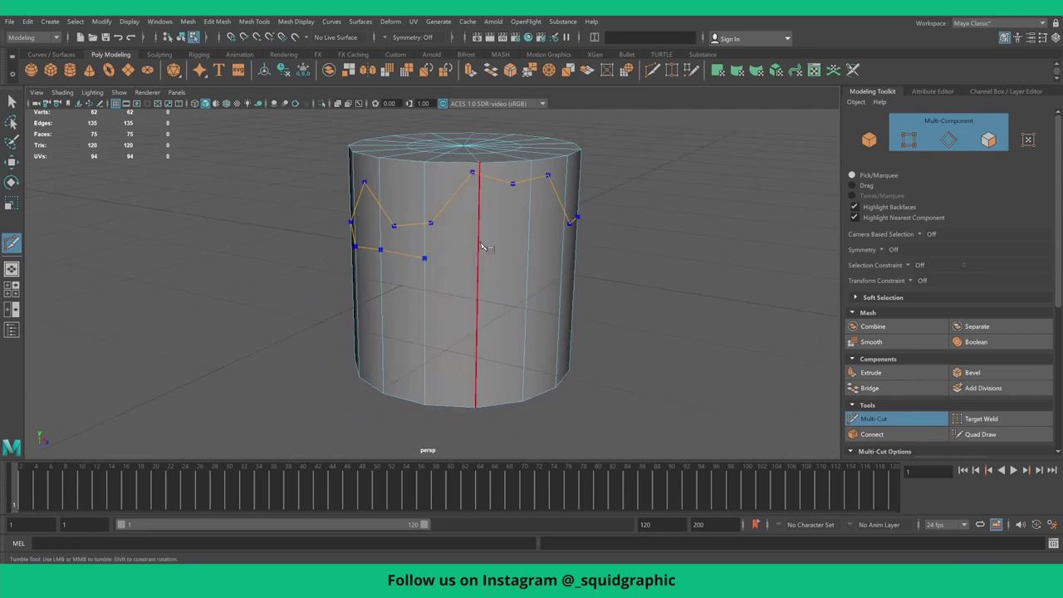
{"action": "key", "text": "ctrl+z"}
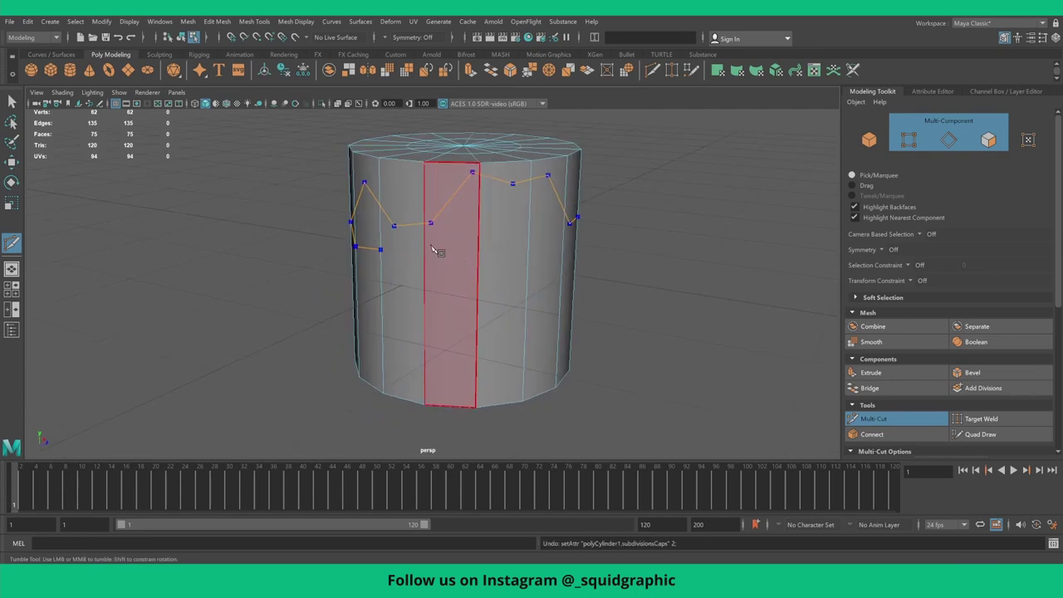
{"action": "left_click", "coordinate": [424, 244]}
{"action": "left_click", "coordinate": [477, 237]}
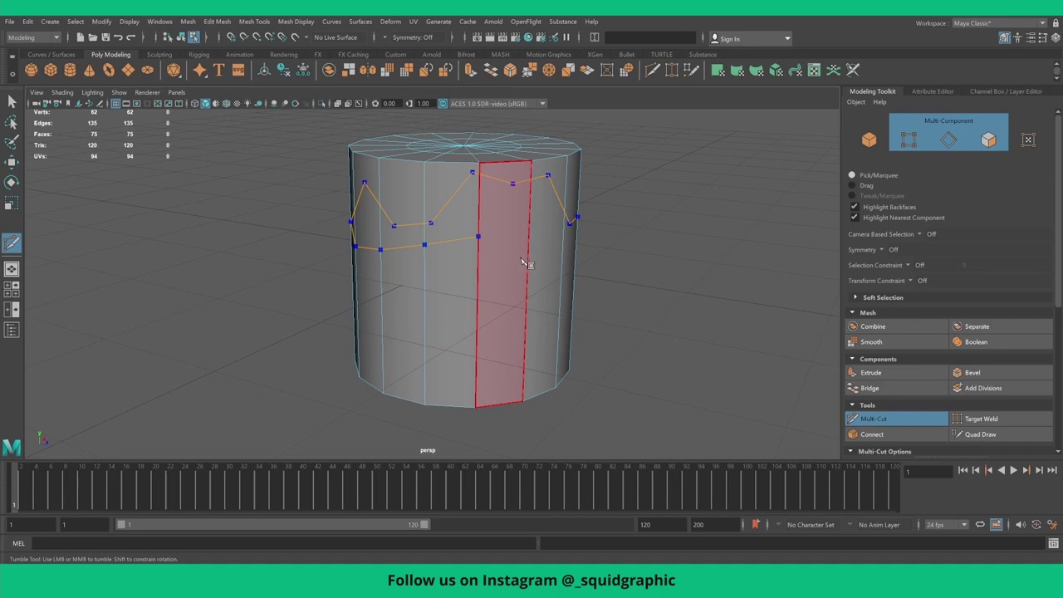
{"action": "left_click_drag", "start_coordinate": [582, 285], "coordinate": [496, 263], "text": "alt"}
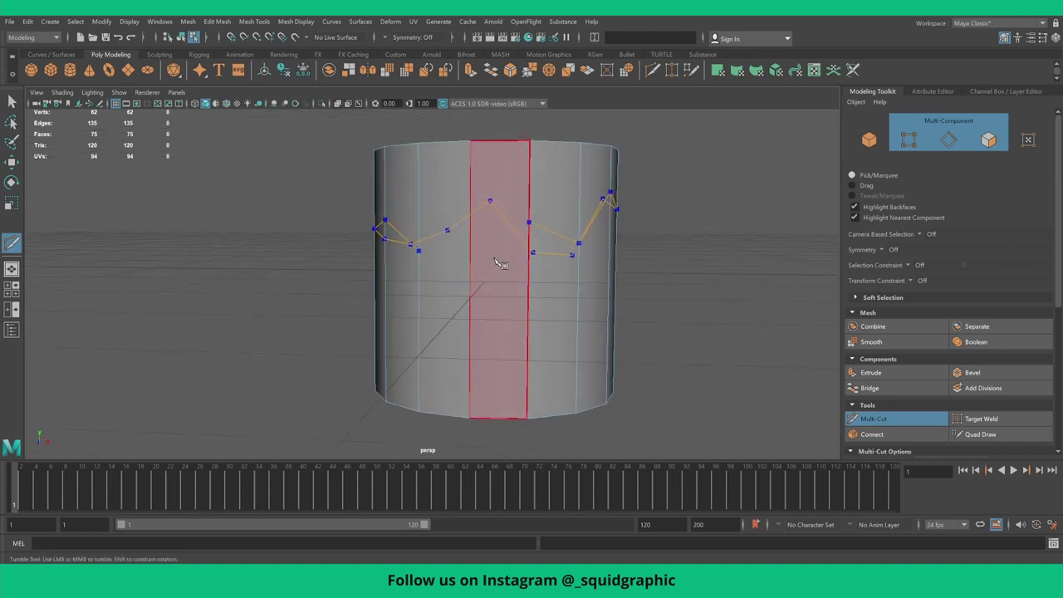
{"action": "left_click", "coordinate": [470, 249]}
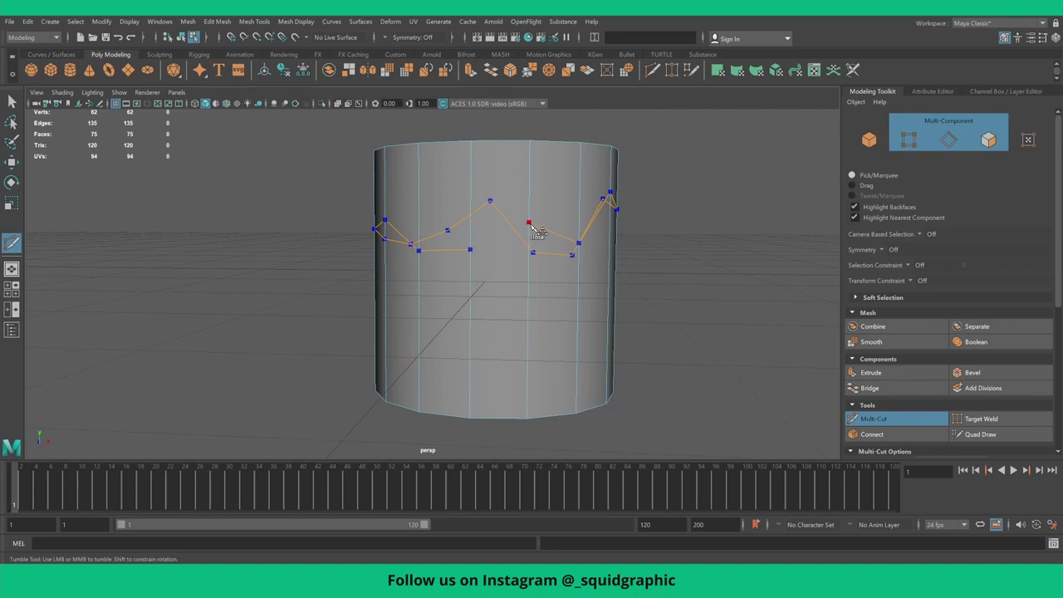
{"action": "left_click_drag", "start_coordinate": [523, 249], "coordinate": [498, 233], "text": "alt"}
{"action": "right_click_drag", "start_coordinate": [498, 233], "coordinate": [618, 238], "text": "alt"}
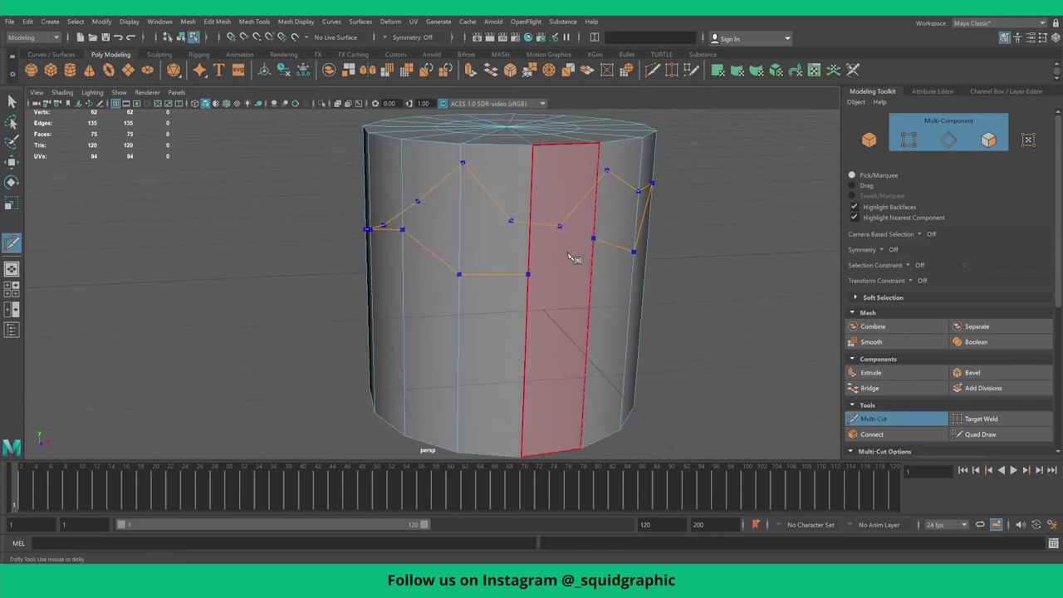
{"action": "left_click", "coordinate": [610, 235]}
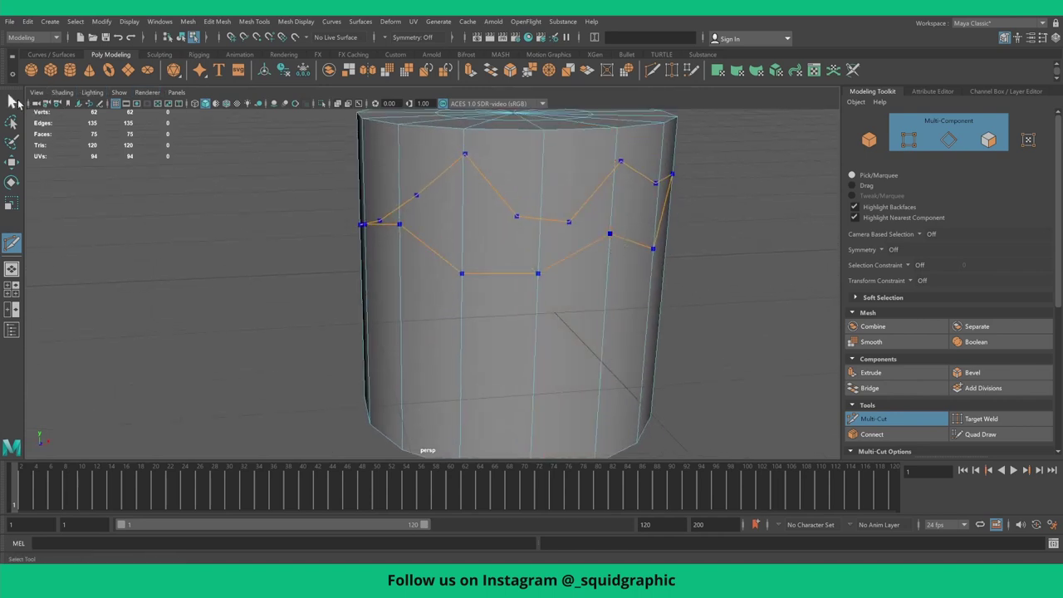
{"action": "key", "text": "Return"}
- Select all 15 side faces above the zigzag cut
{"action": "key", "text": "q"}
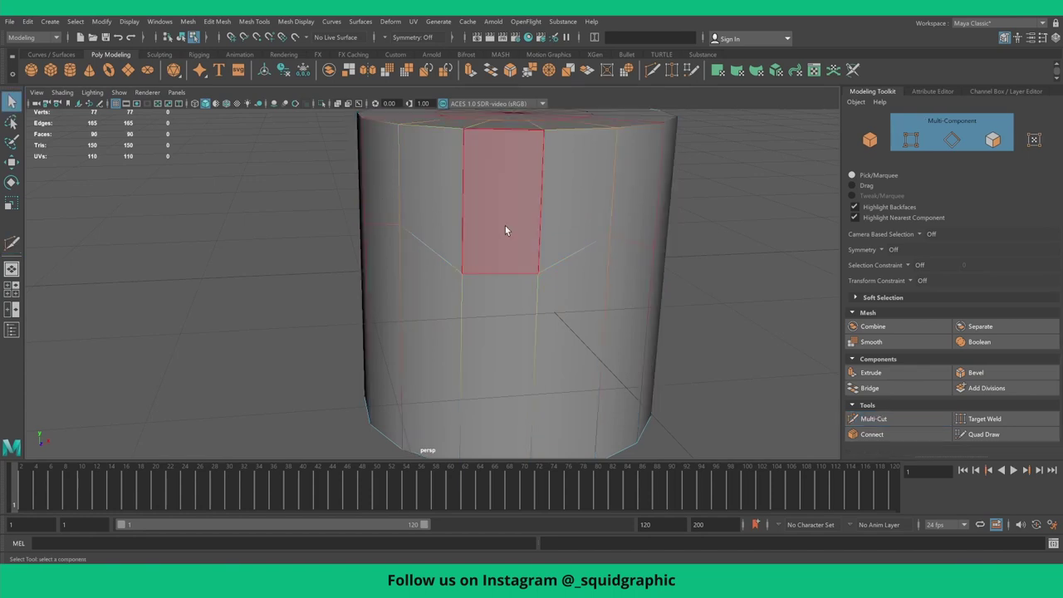
{"action": "right_click_drag", "start_coordinate": [505, 230], "coordinate": [538, 261]}
{"action": "left_click", "coordinate": [480, 226]}
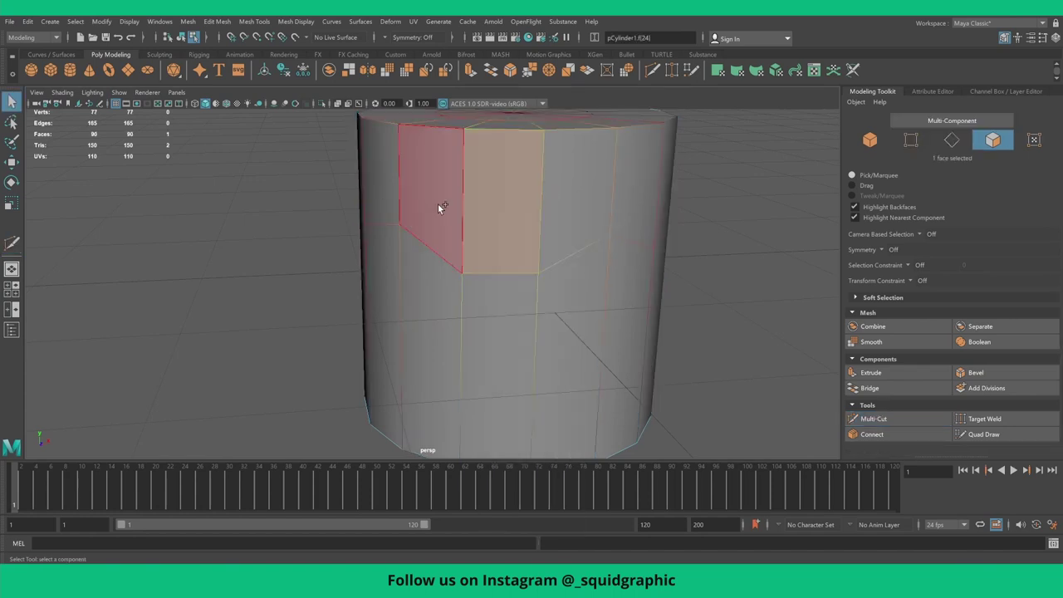
{"action": "left_click", "coordinate": [438, 203], "text": "shift"}
{"action": "left_click", "coordinate": [561, 200], "text": "shift"}
{"action": "scroll", "coordinate": [560, 199], "scroll_direction": "down", "scroll_amount": 1}
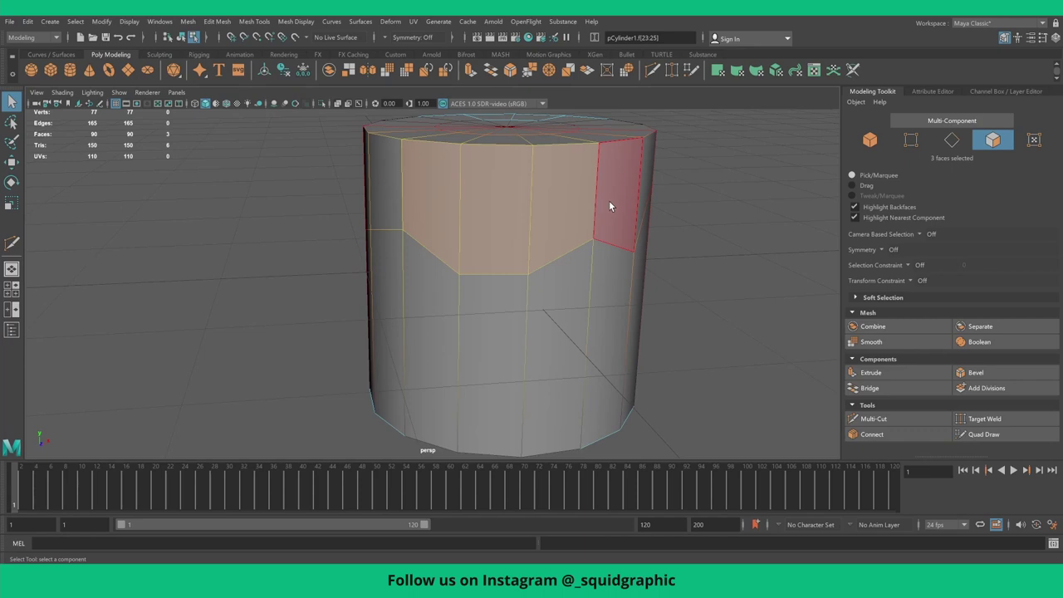
{"action": "left_click", "coordinate": [611, 198], "text": "shift"}
{"action": "left_click_drag", "start_coordinate": [604, 190], "coordinate": [373, 199], "text": "alt"}
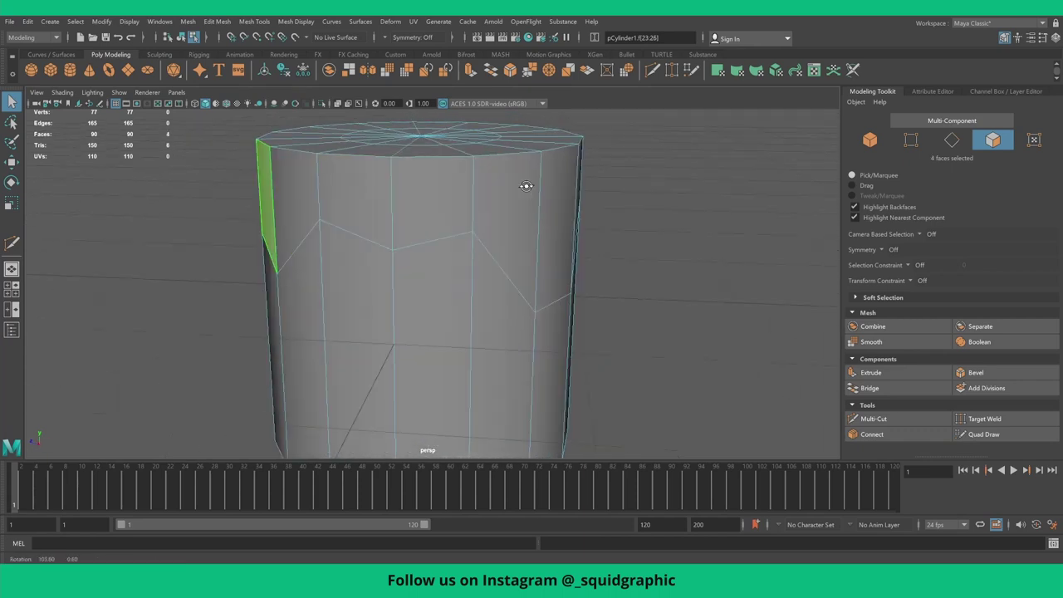
{"action": "left_click", "coordinate": [259, 205], "text": "shift"}
{"action": "left_click", "coordinate": [288, 203], "text": "shift"}
{"action": "left_click", "coordinate": [445, 208], "text": "shift"}
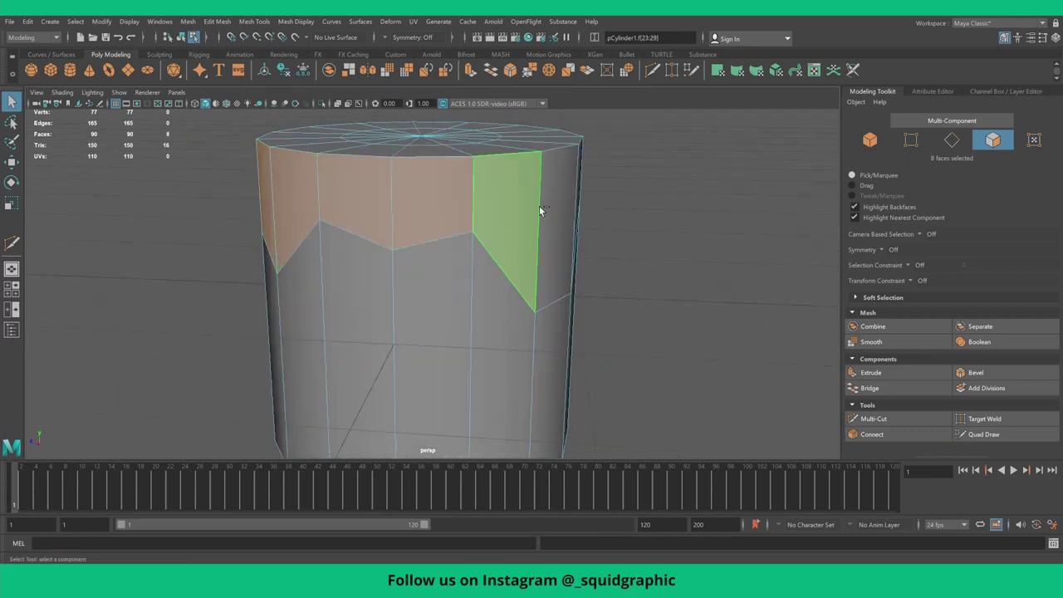
{"action": "left_click_drag", "start_coordinate": [539, 205], "coordinate": [512, 225], "text": "alt"}
{"action": "left_click", "coordinate": [258, 210], "text": "shift"}
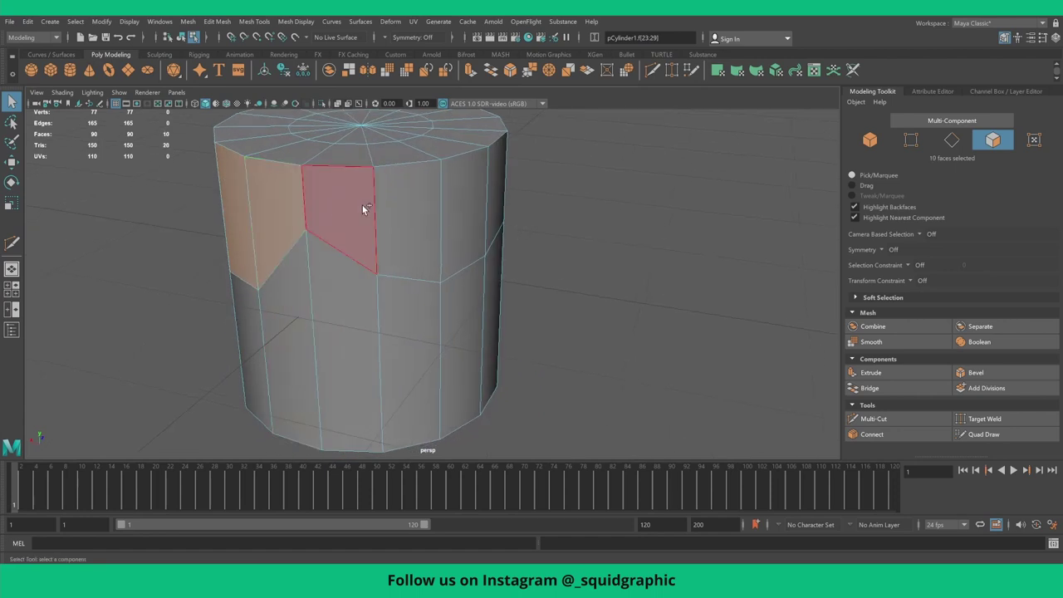
{"action": "left_click", "coordinate": [362, 205], "text": "shift"}
{"action": "left_click", "coordinate": [409, 210], "text": "shift"}
{"action": "left_click", "coordinate": [460, 213], "text": "shift"}
{"action": "left_click", "coordinate": [498, 208], "text": "shift"}
{"action": "left_click_drag", "start_coordinate": [499, 207], "coordinate": [492, 235], "text": "alt"}
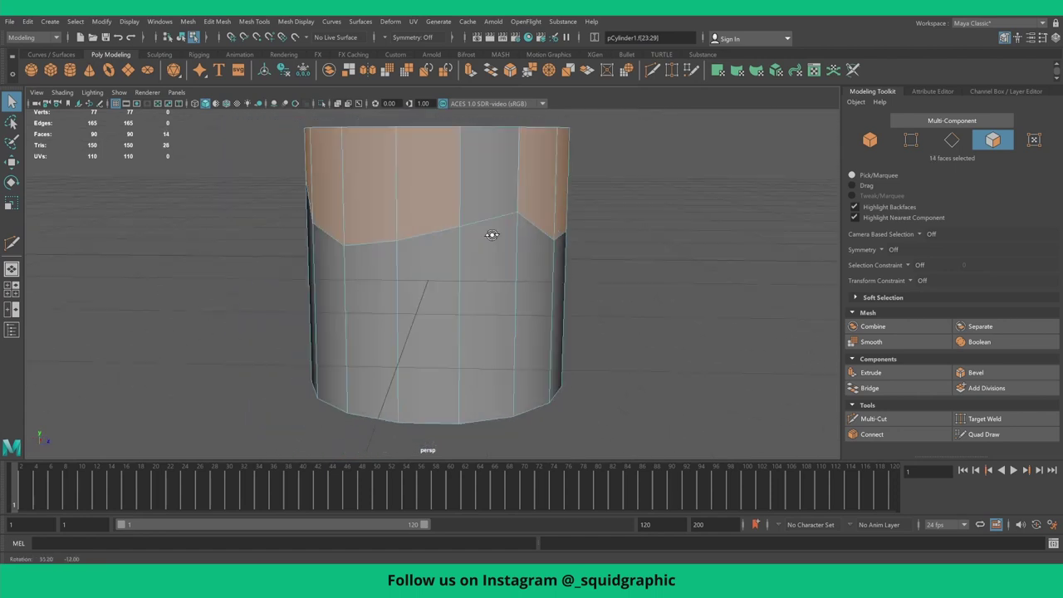
{"action": "left_click", "coordinate": [466, 188], "text": "shift"}
{"action": "left_click_drag", "start_coordinate": [467, 187], "coordinate": [612, 291], "text": "alt"}
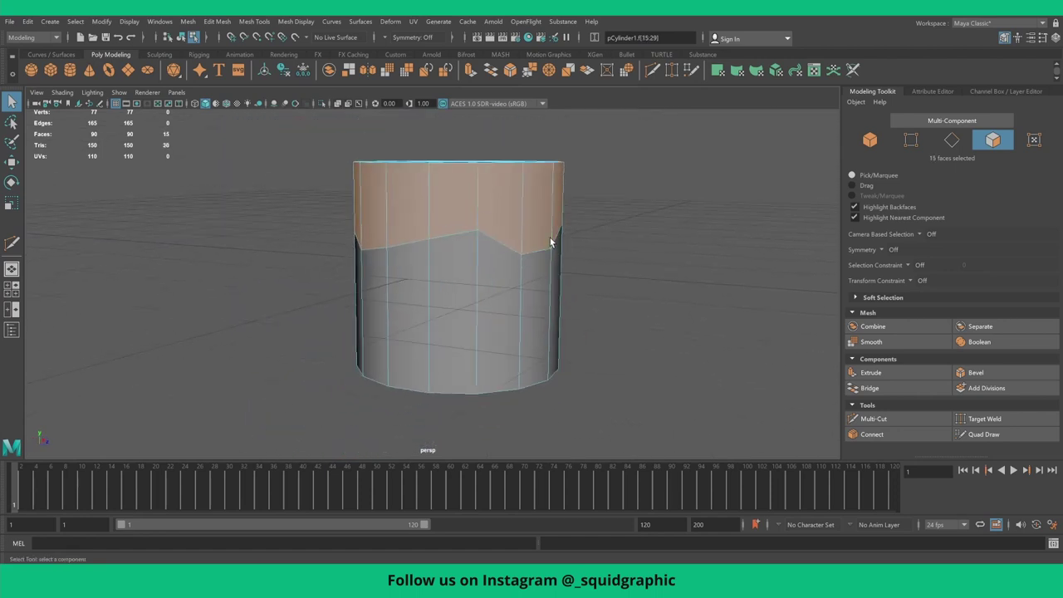
- Extrude the band faces 0.13 thick with 3 divisions, previewing smoothed then unsmoothed
{"action": "left_click", "coordinate": [871, 372]}
{"action": "left_click_drag", "start_coordinate": [129, 142], "coordinate": [137, 142]}
{"action": "key", "text": "3"}
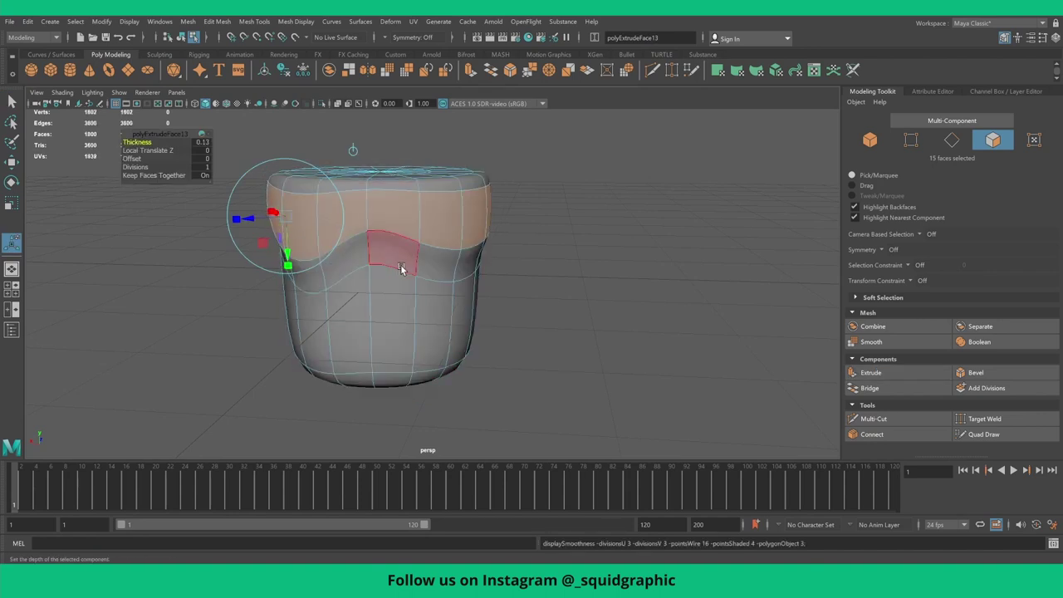
{"action": "key", "text": "a"}
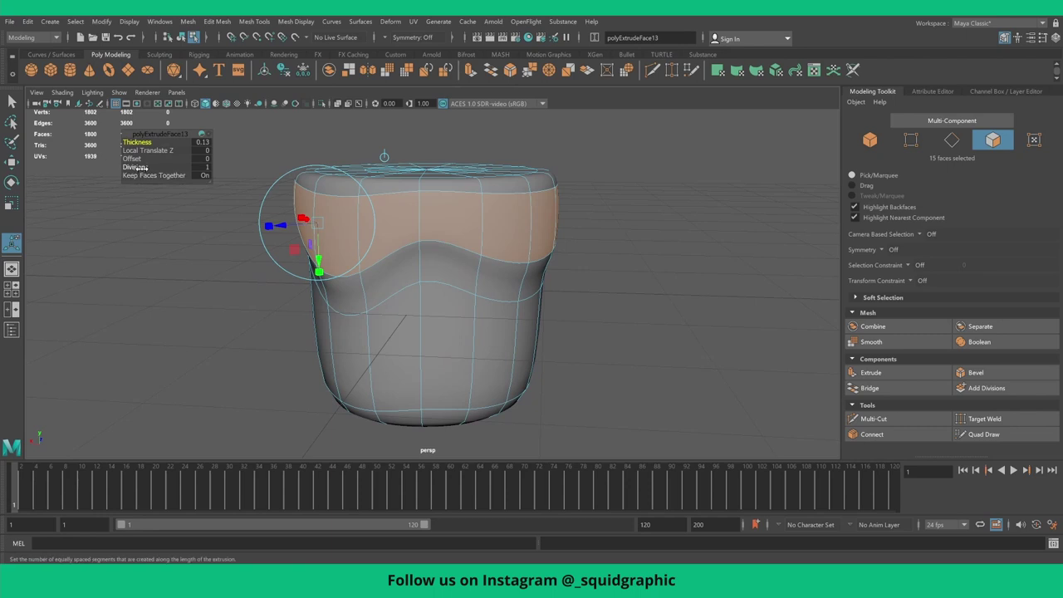
{"action": "left_click_drag", "start_coordinate": [142, 167], "coordinate": [178, 166]}
{"action": "mouse_move", "coordinate": [377, 291]}
{"action": "left_mouse_down", "text": "alt"}
{"action": "mouse_move", "coordinate": [380, 255]}
{"action": "mouse_move", "coordinate": [400, 261]}
{"action": "left_mouse_up", "text": "alt"}
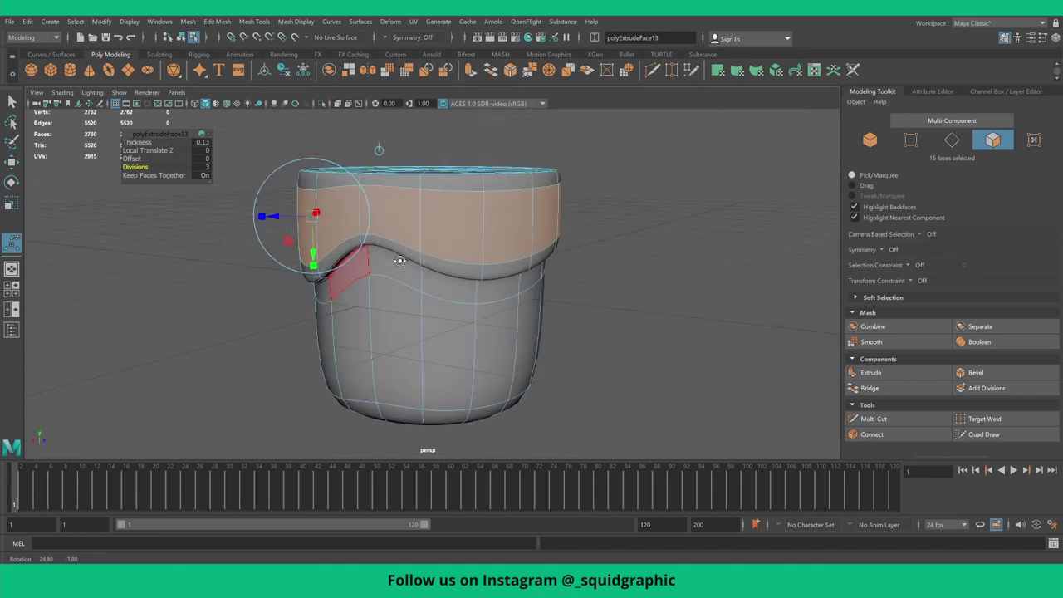
{"action": "key", "text": "1"}
{"action": "scroll", "coordinate": [418, 278], "scroll_direction": "down", "scroll_amount": 2}
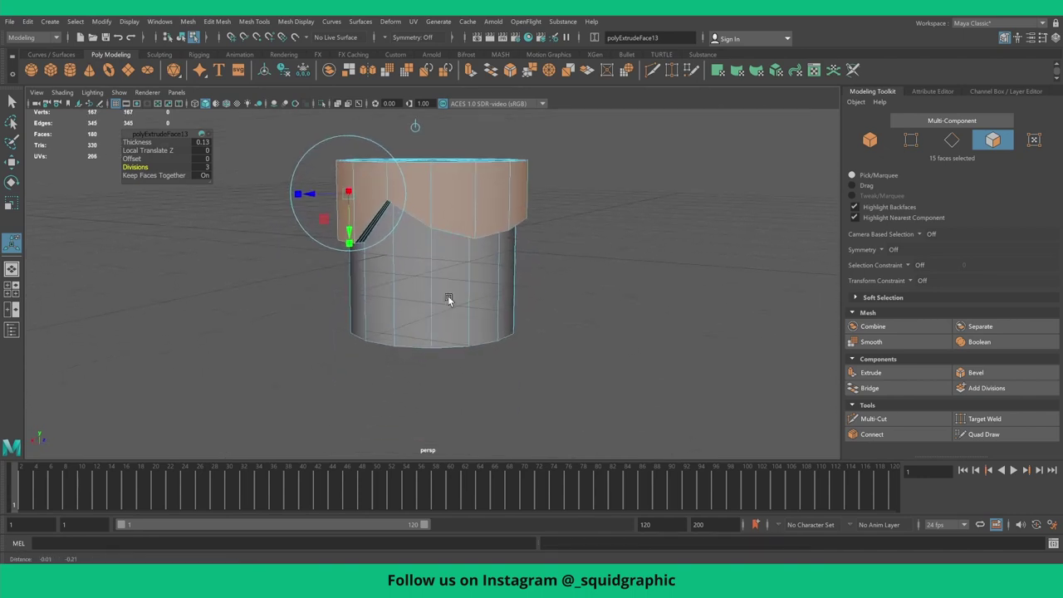
- Insert a new edge loop near the bottom of the cylinder
{"action": "left_click", "coordinate": [872, 419]}
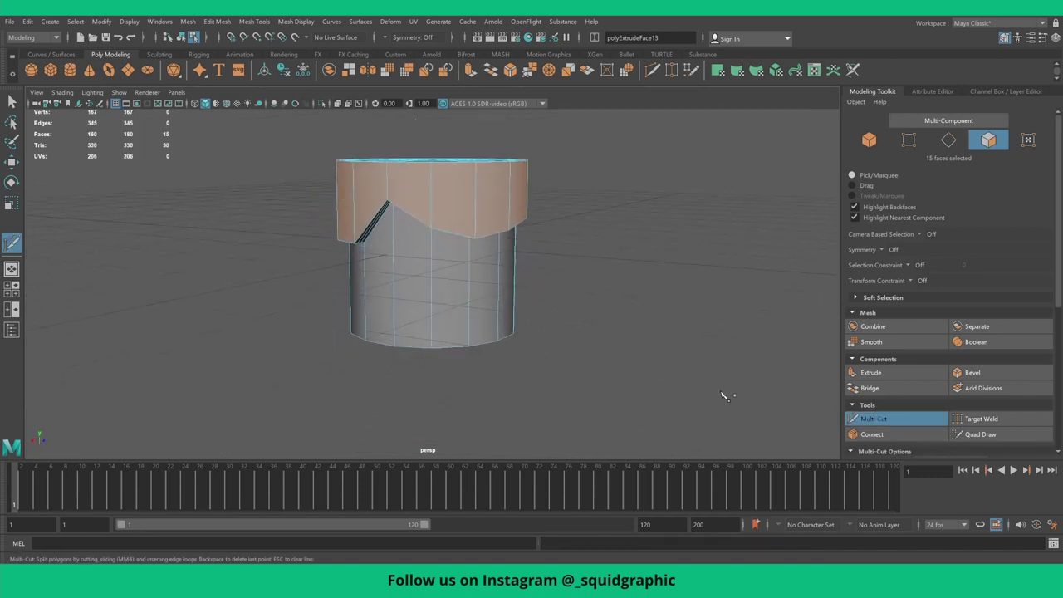
{"action": "left_click", "coordinate": [434, 339], "text": "ctrl"}
{"action": "scroll", "coordinate": [526, 331], "scroll_direction": "down", "scroll_amount": 2}
{"action": "left_click_drag", "start_coordinate": [526, 331], "coordinate": [465, 249], "text": "alt"}
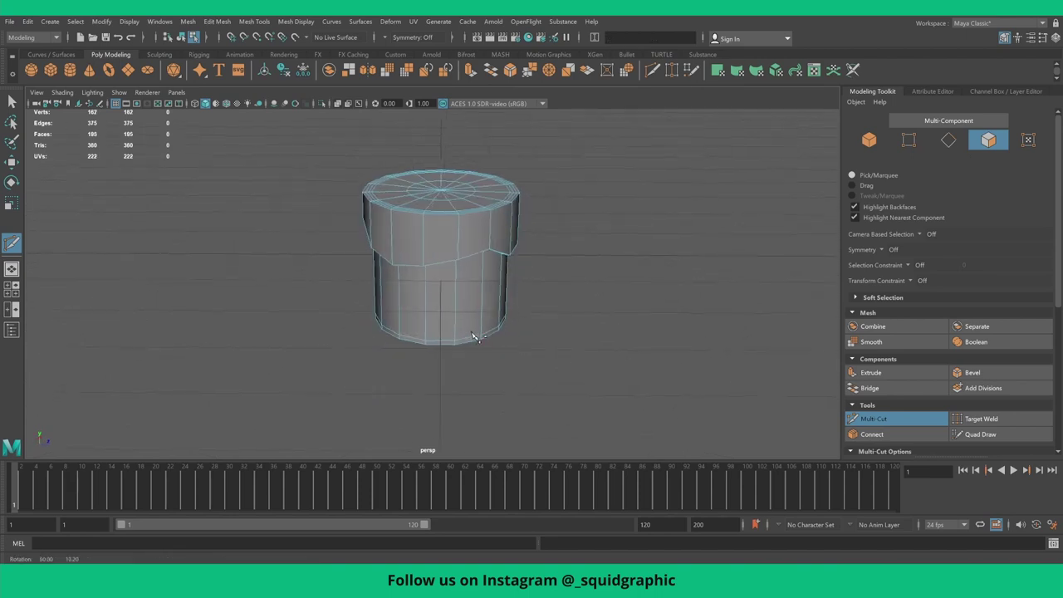
{"action": "middle_click_drag", "start_coordinate": [318, 215], "coordinate": [318, 274], "text": "alt"}
- Select the cylinder's top edge loop and scale it outward
{"action": "key", "text": "q"}
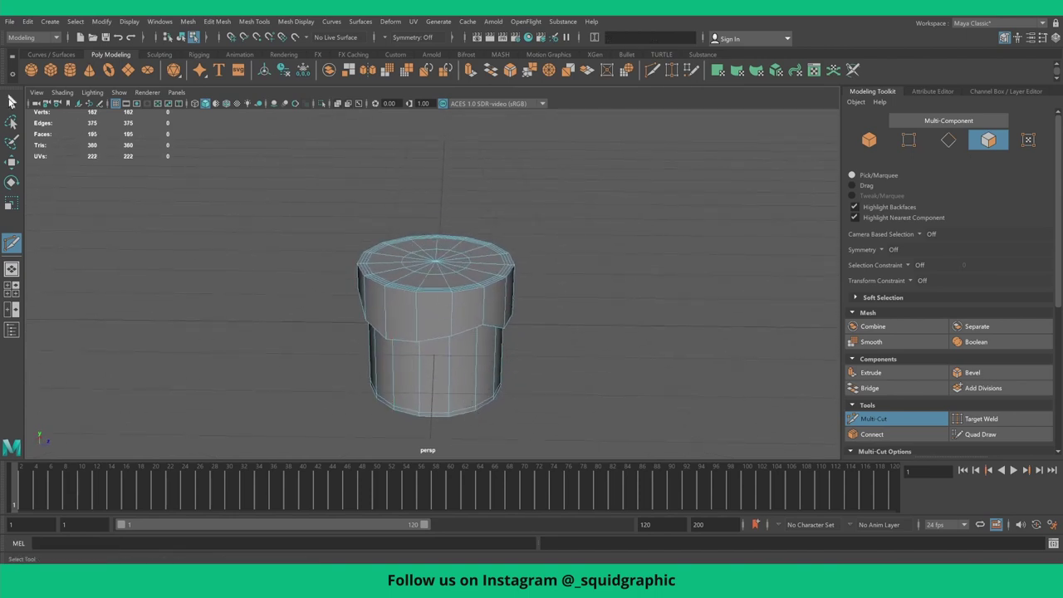
{"action": "scroll", "coordinate": [490, 299], "scroll_direction": "up", "scroll_amount": 1}
{"action": "scroll", "coordinate": [443, 264], "scroll_direction": "up", "scroll_amount": 2}
{"action": "right_click_drag", "start_coordinate": [431, 258], "coordinate": [410, 248]}
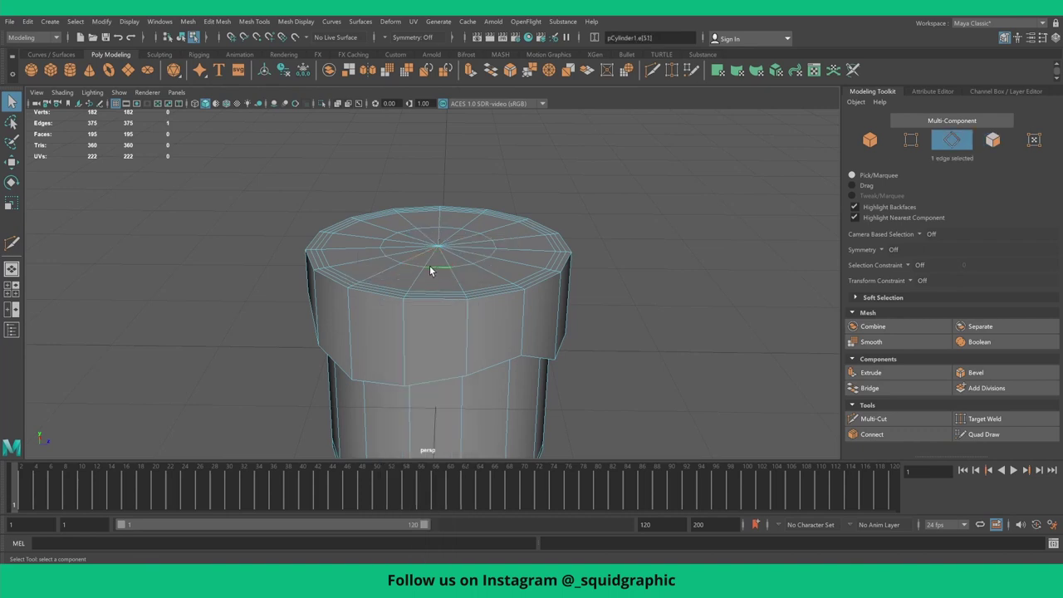
{"action": "double_click", "coordinate": [415, 263]}
{"action": "key", "text": "r"}
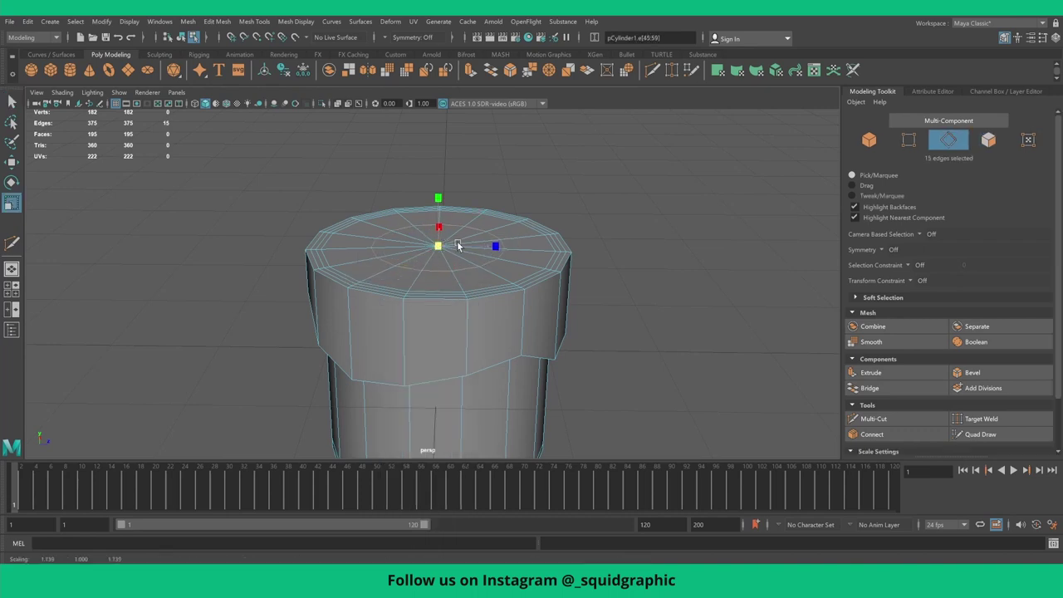
{"action": "left_click_drag", "start_coordinate": [484, 244], "coordinate": [505, 249]}
{"action": "right_click_drag", "start_coordinate": [424, 289], "coordinate": [348, 290]}
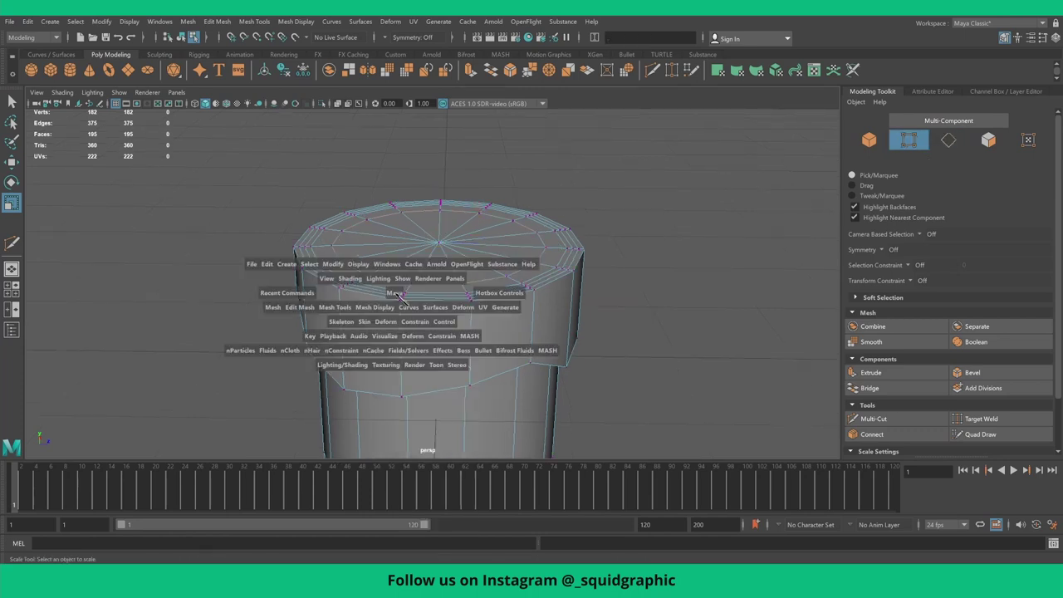
- In the four-panel layout, cut a mid-body edge loop into the cylinder
{"action": "key", "text": "space"}
{"action": "key", "text": "space"}
{"action": "scroll", "coordinate": [458, 278], "scroll_direction": "up", "scroll_amount": 5}
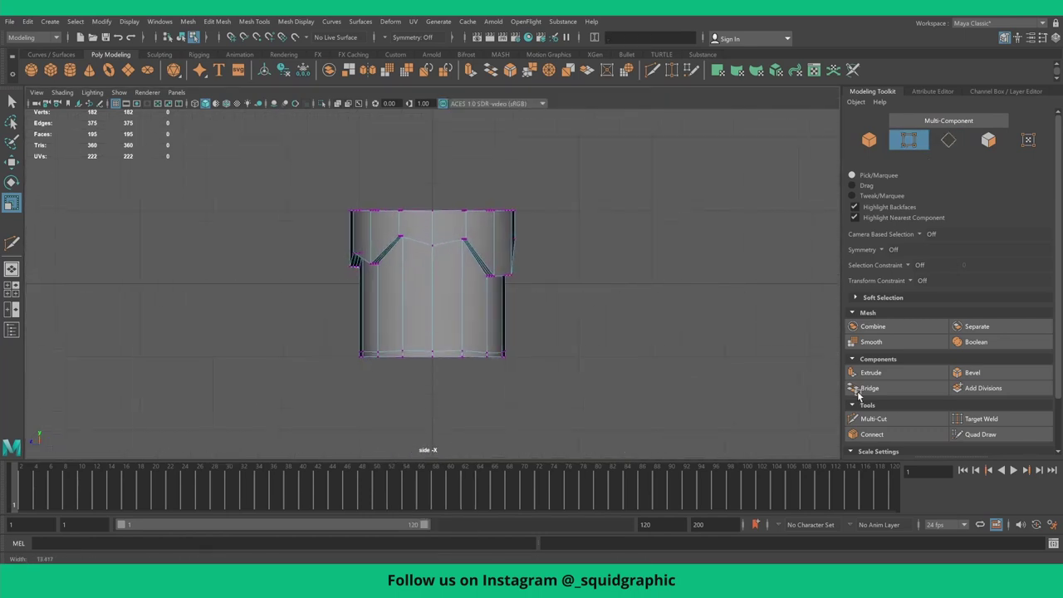
{"action": "scroll", "coordinate": [410, 221], "scroll_direction": "up", "scroll_amount": 2}
{"action": "left_click", "coordinate": [867, 419]}
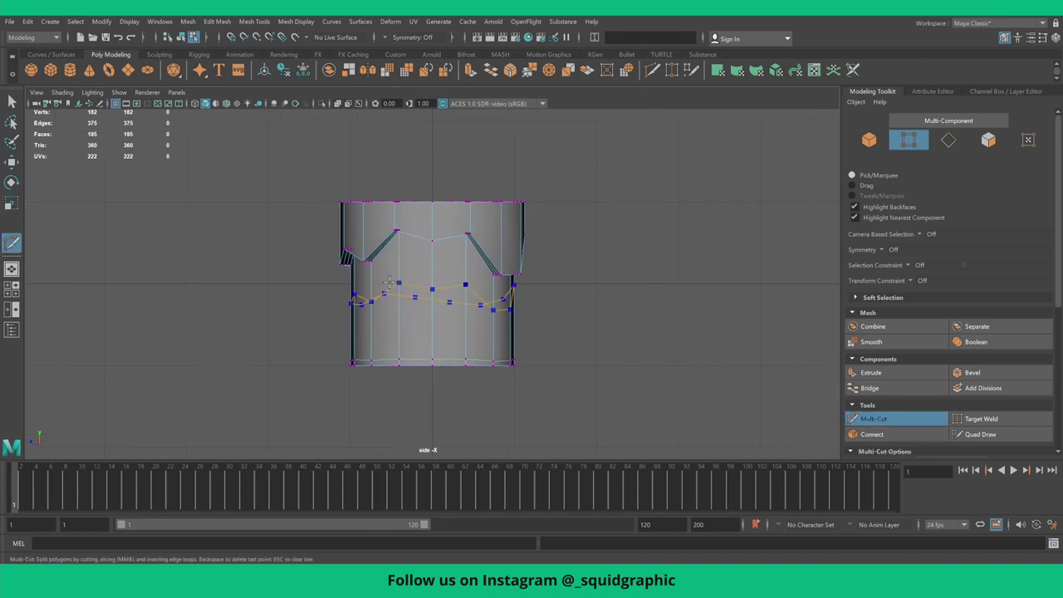
{"action": "key", "text": "Return"}
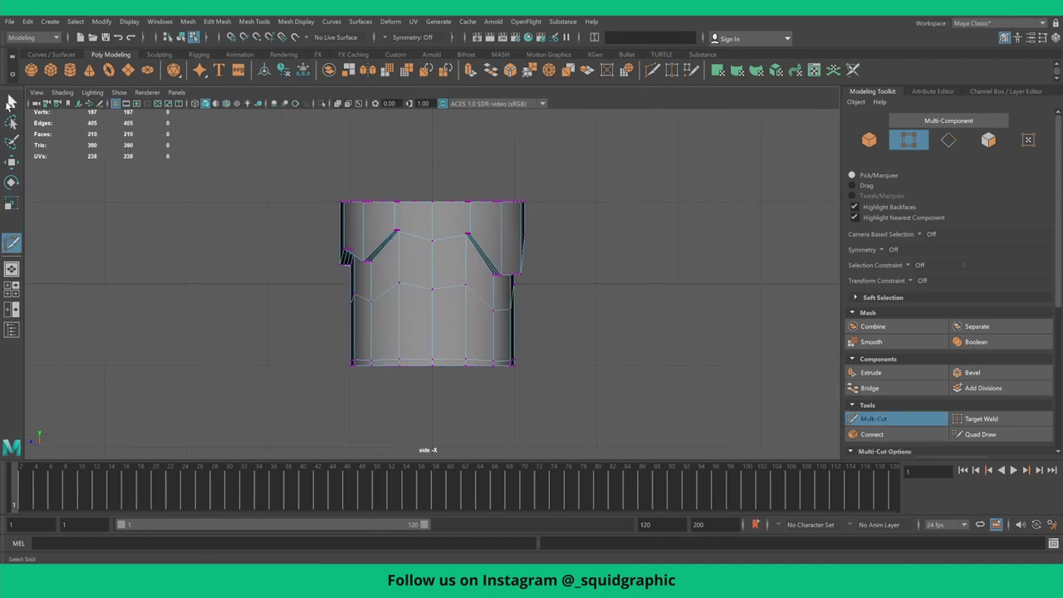
{"action": "left_click", "coordinate": [11, 102]}
{"action": "right_click_drag", "start_coordinate": [441, 280], "coordinate": [381, 283]}
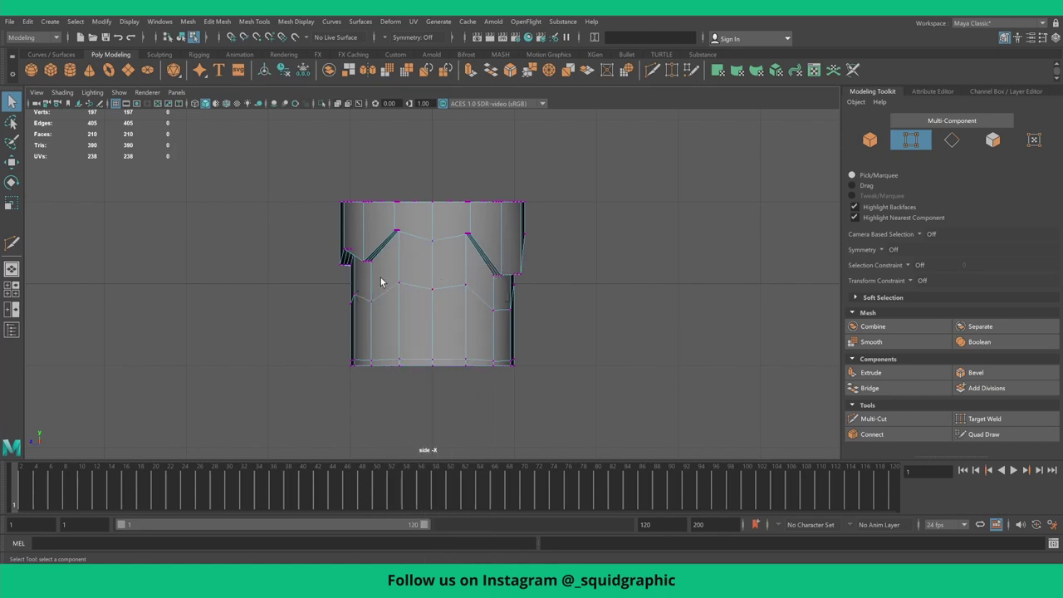
- Flatten the middle and bottom vertex rows into level rows by scaling Y to 0
{"action": "left_click_drag", "start_coordinate": [319, 272], "coordinate": [535, 332]}
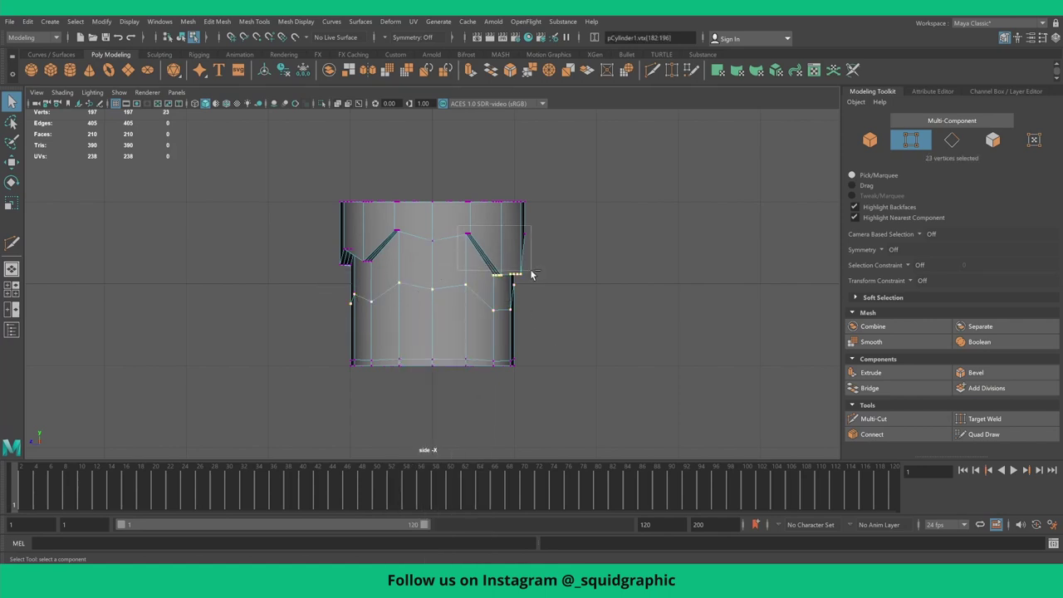
{"action": "key", "text": "r"}
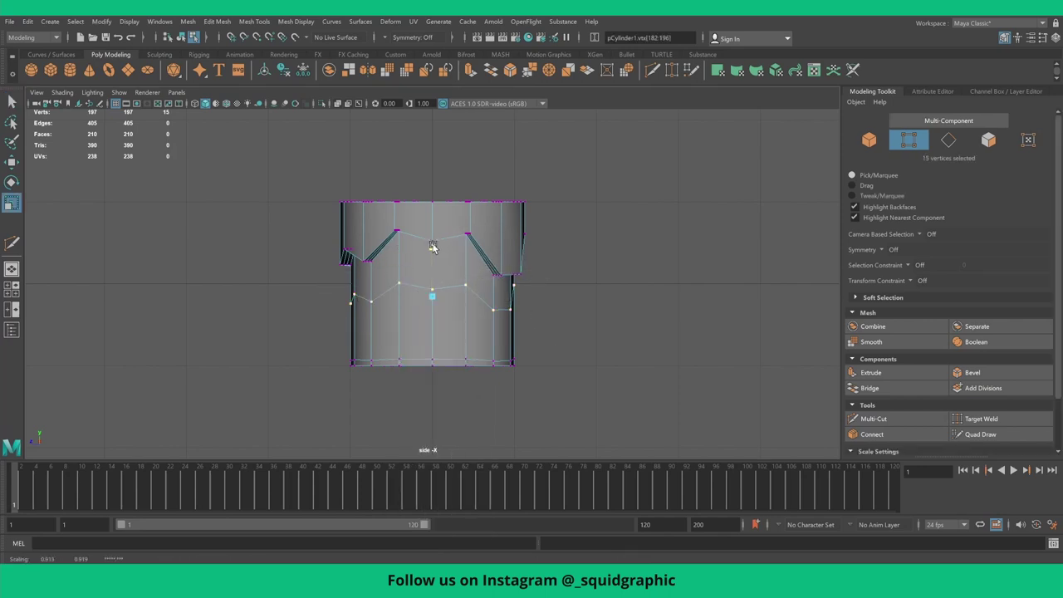
{"action": "left_click_drag", "start_coordinate": [433, 246], "coordinate": [431, 315]}
{"action": "left_click_drag", "start_coordinate": [281, 325], "coordinate": [568, 371]}
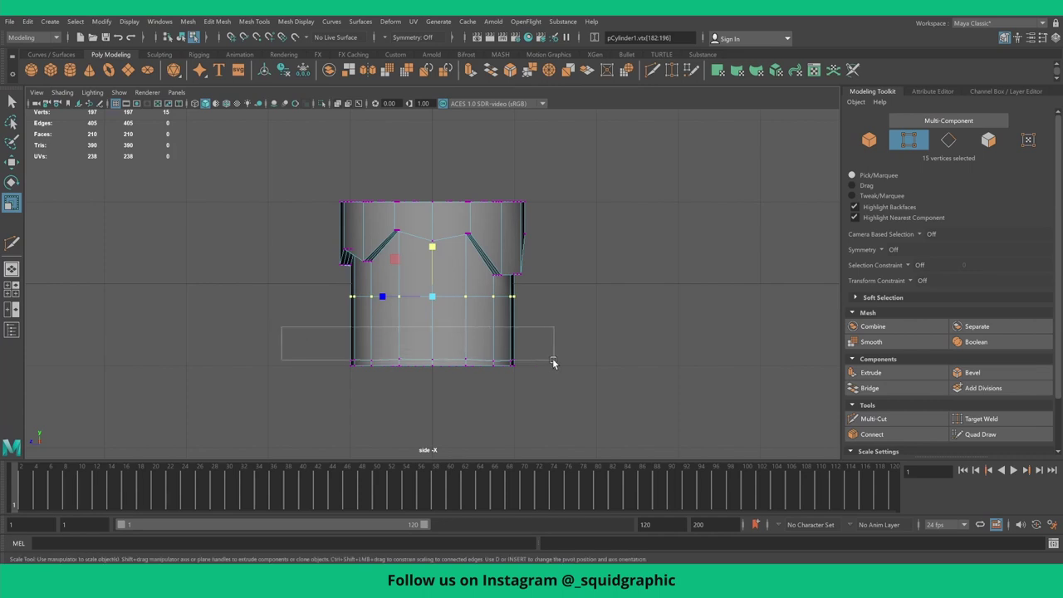
{"action": "left_click_drag", "start_coordinate": [430, 309], "coordinate": [432, 382]}
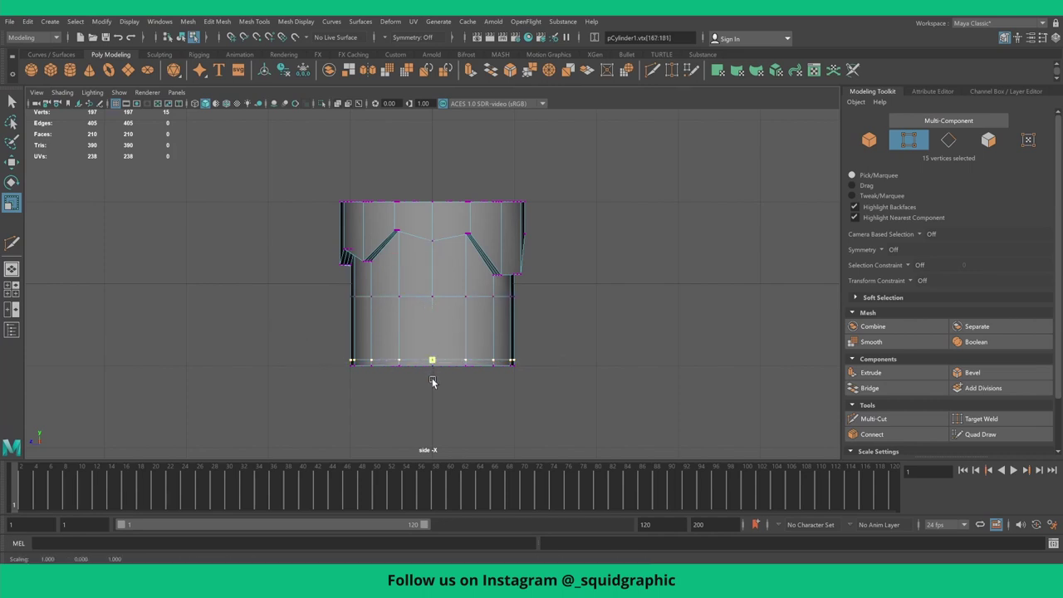
- With soft selection on, taper the top and bottom vertex rows slightly inward
{"action": "left_click_drag", "start_coordinate": [286, 154], "coordinate": [573, 284]}
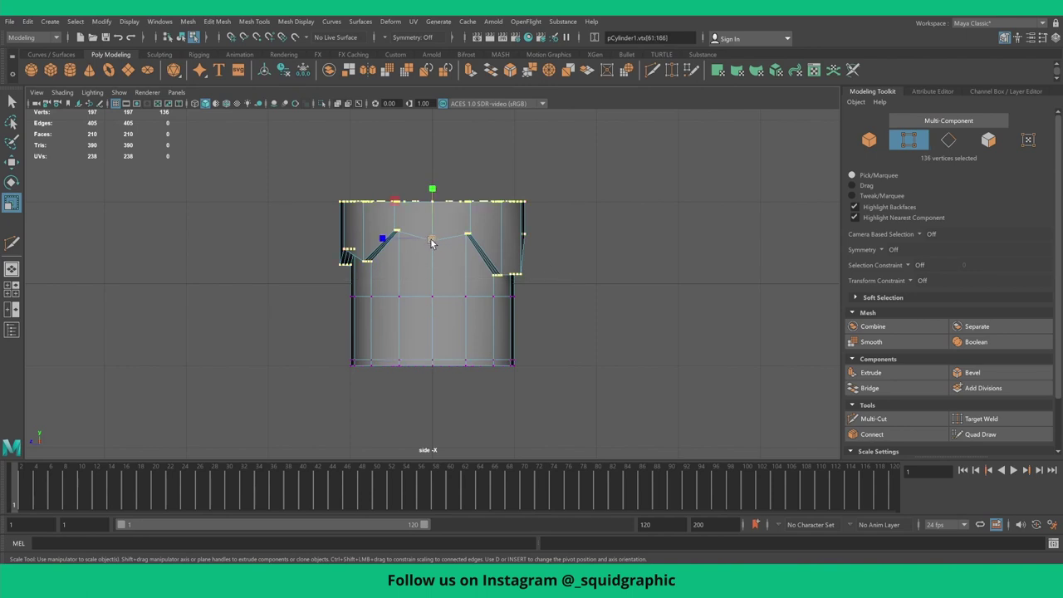
{"action": "key", "text": "b"}
{"action": "left_click_drag", "start_coordinate": [431, 241], "coordinate": [422, 243]}
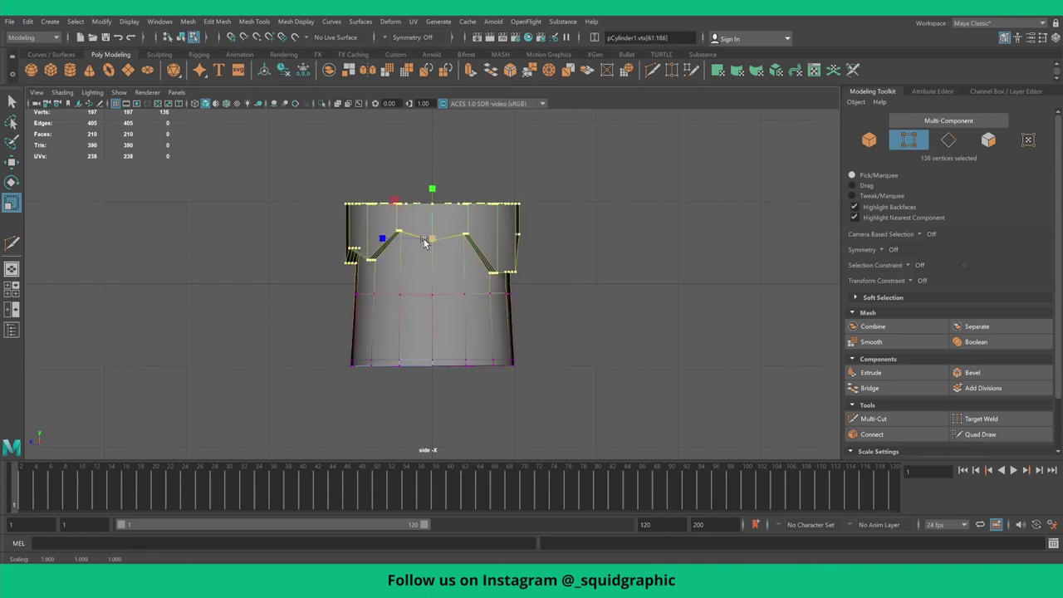
{"action": "left_click_drag", "start_coordinate": [279, 156], "coordinate": [614, 224]}
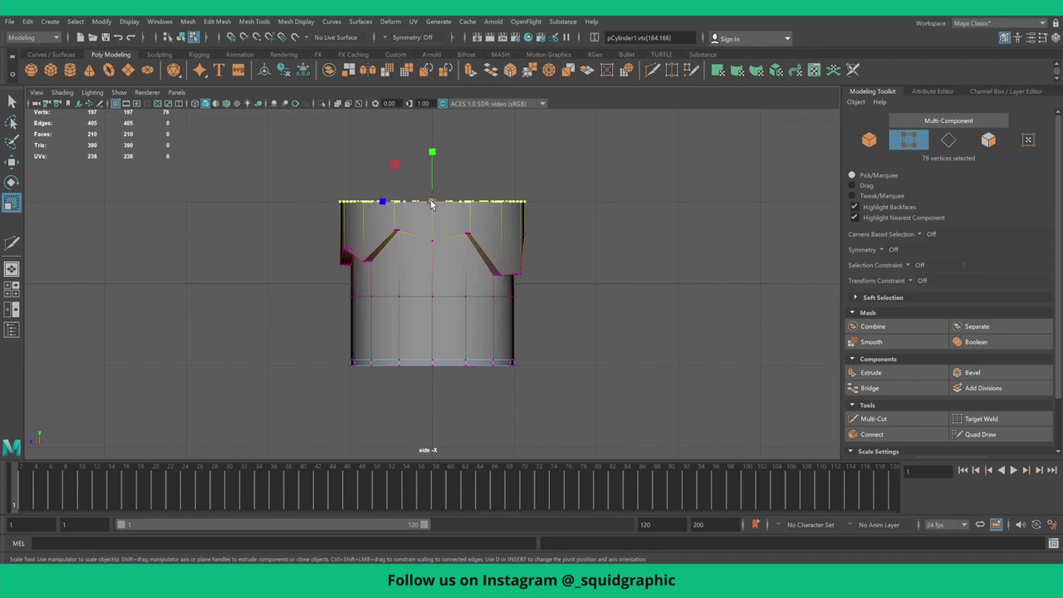
{"action": "left_click_drag", "start_coordinate": [431, 203], "coordinate": [417, 202]}
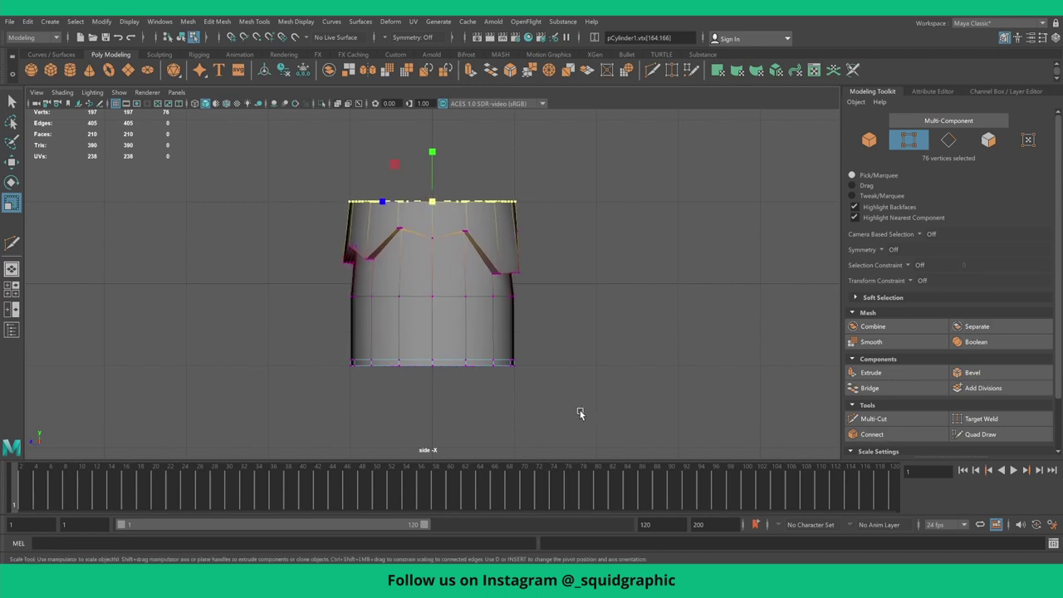
{"action": "left_click_drag", "start_coordinate": [576, 415], "coordinate": [332, 345]}
{"action": "left_click_drag", "start_coordinate": [429, 366], "coordinate": [395, 341]}
- Raise the middle vertex row slightly and fine-tune its width
{"action": "left_click_drag", "start_coordinate": [340, 285], "coordinate": [567, 317]}
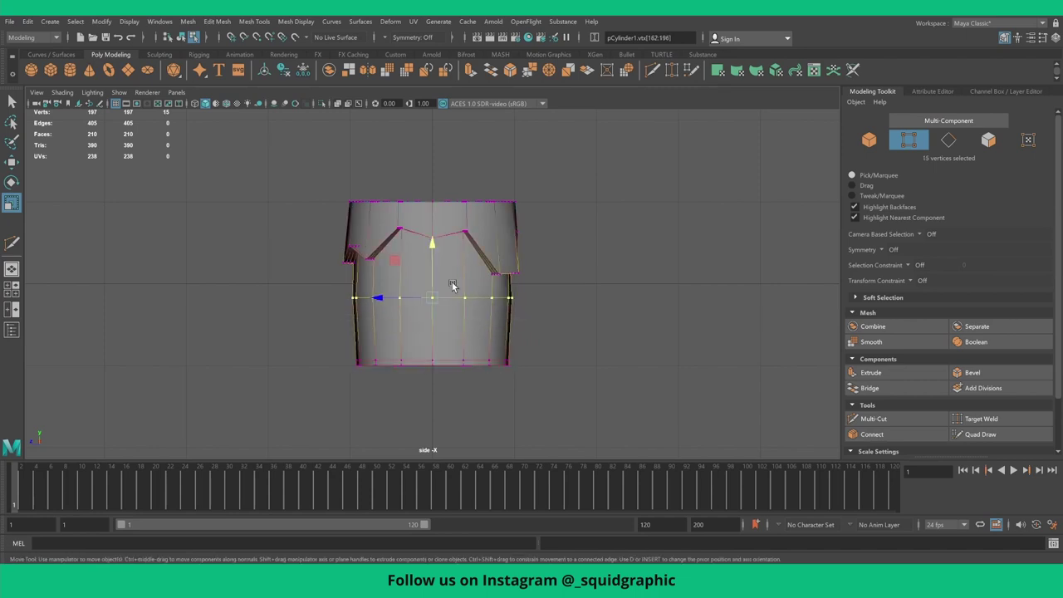
{"action": "key", "text": "w"}
{"action": "left_click_drag", "start_coordinate": [434, 243], "coordinate": [432, 237]}
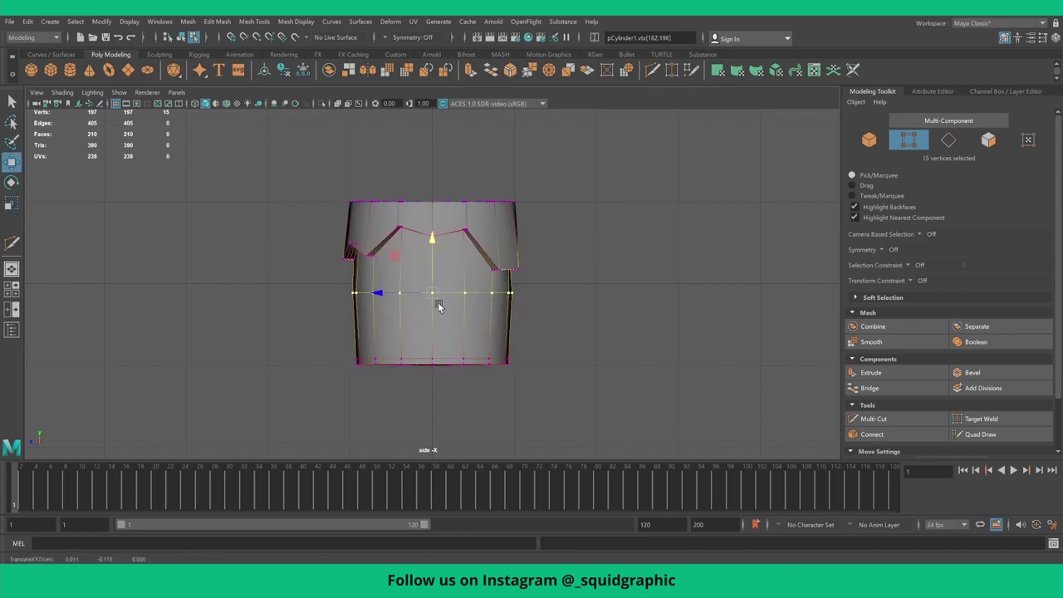
{"action": "key", "text": "r"}
{"action": "left_click_drag", "start_coordinate": [432, 292], "coordinate": [438, 292]}
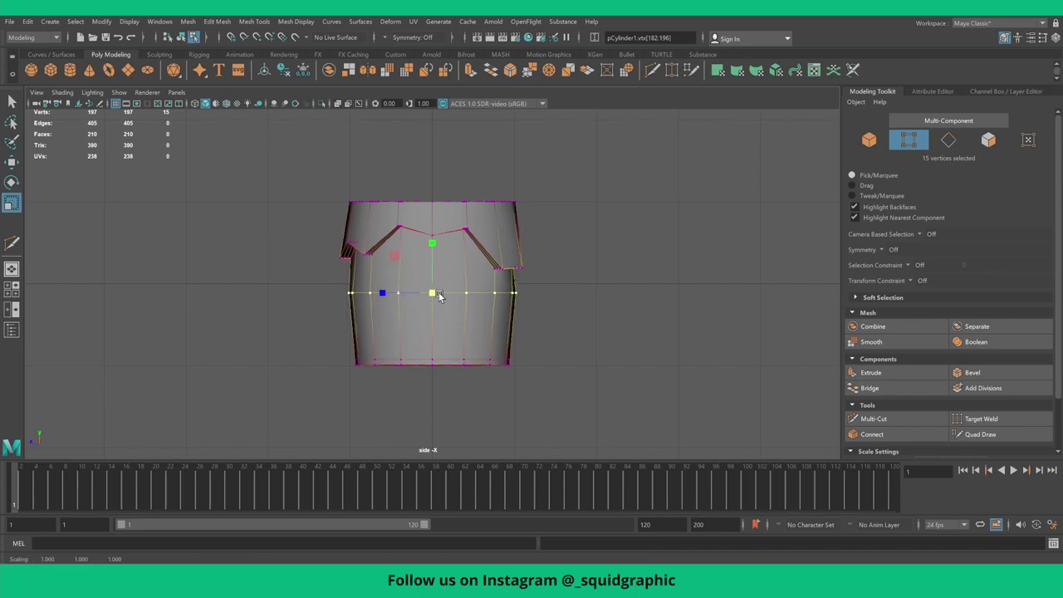
{"action": "key", "text": "ctrl+z"}
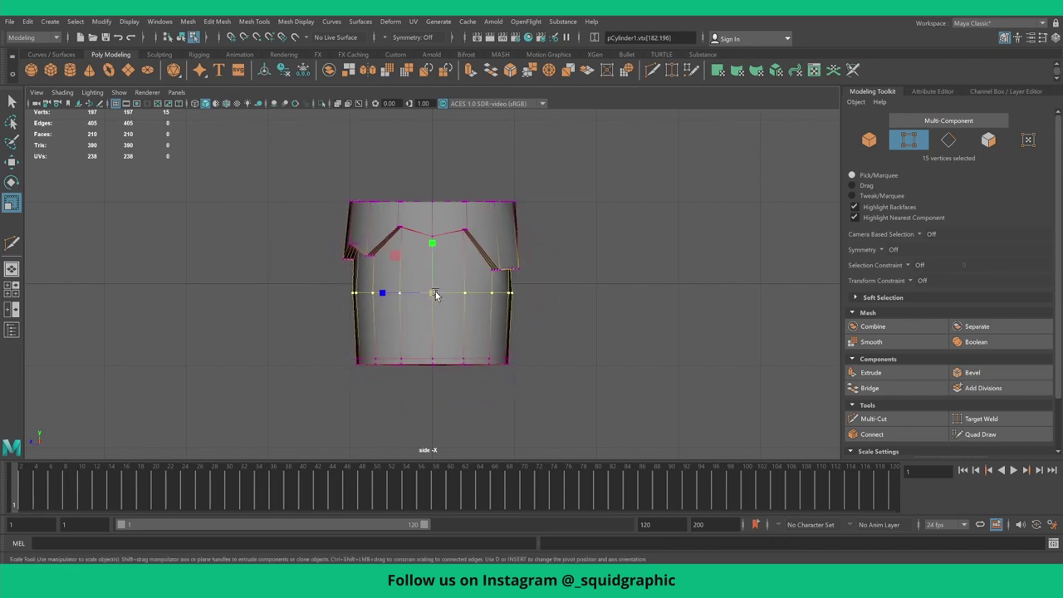
{"action": "left_click_drag", "start_coordinate": [434, 296], "coordinate": [437, 297]}
- Preview the cylinder smoothed and nudge the selected vertex ring slightly outward
{"action": "key", "text": "3"}
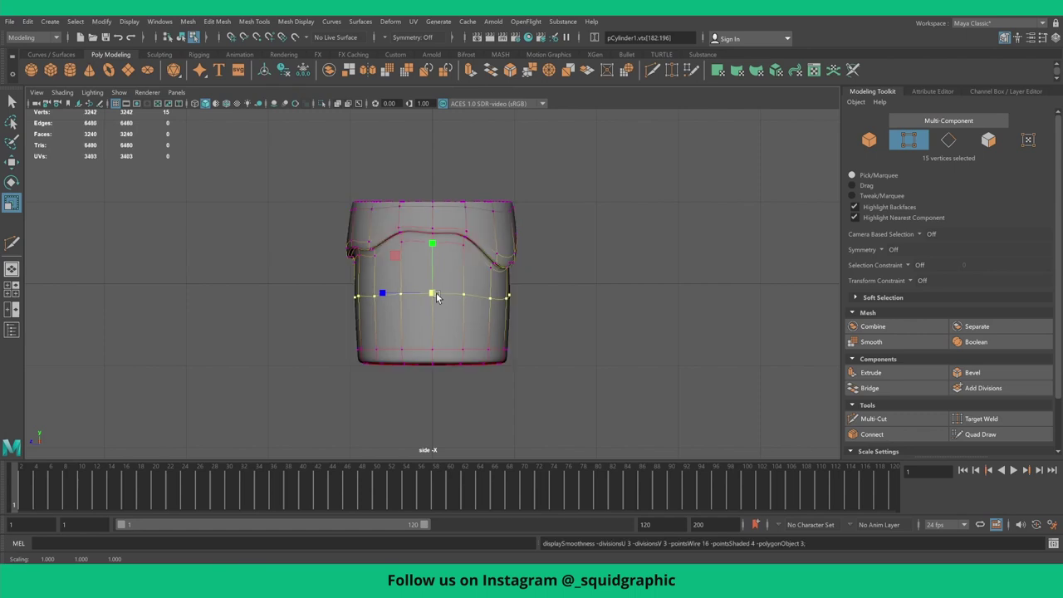
{"action": "key", "text": "space"}
{"action": "key", "text": "space"}
{"action": "scroll", "coordinate": [532, 290], "scroll_direction": "down", "scroll_amount": 3}
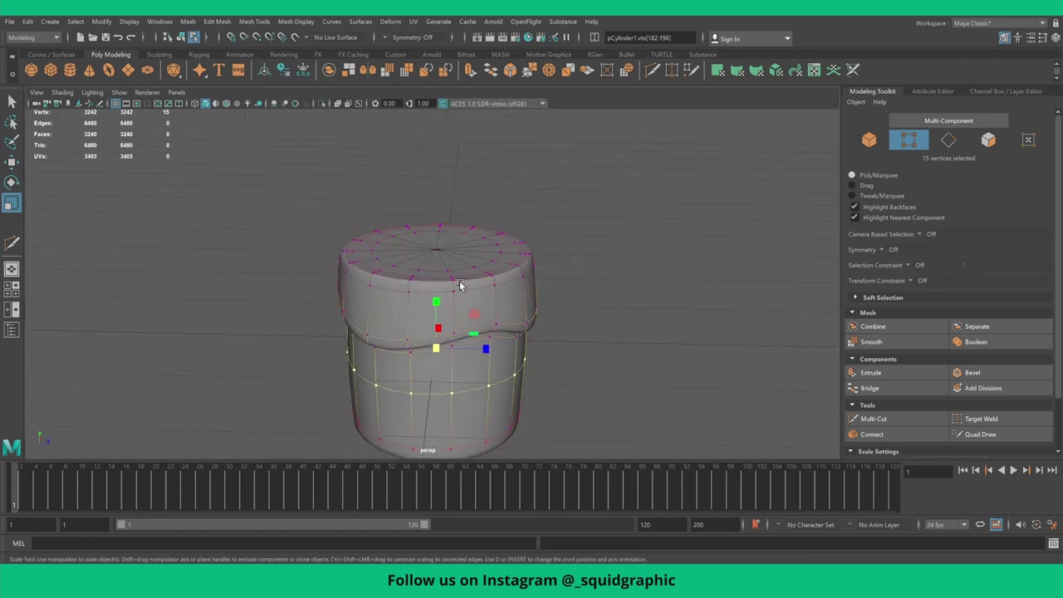
{"action": "left_click_drag", "start_coordinate": [531, 289], "coordinate": [438, 279], "text": "alt"}
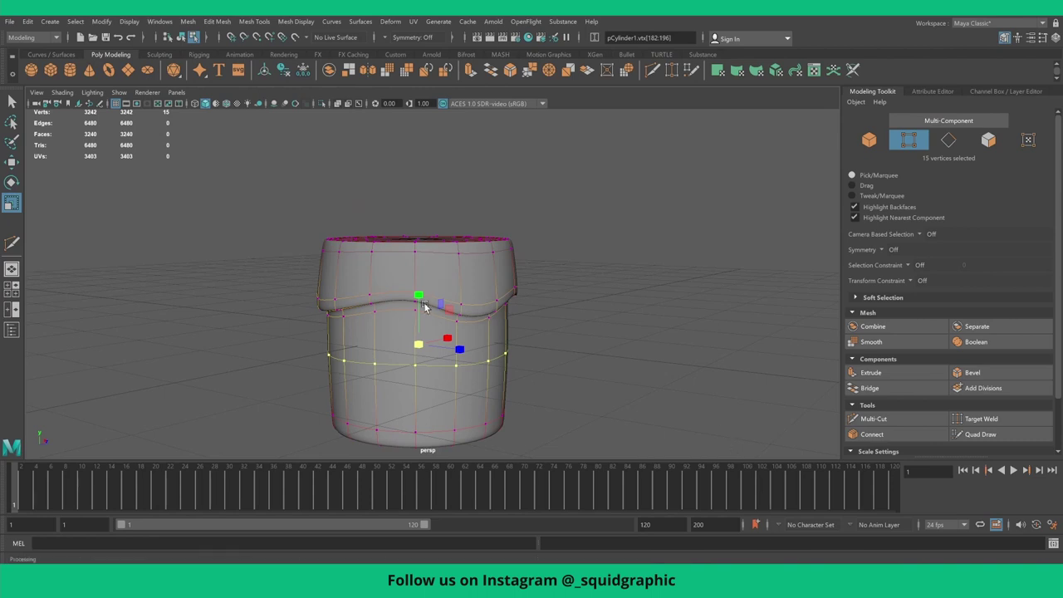
{"action": "left_click_drag", "start_coordinate": [416, 349], "coordinate": [419, 347]}
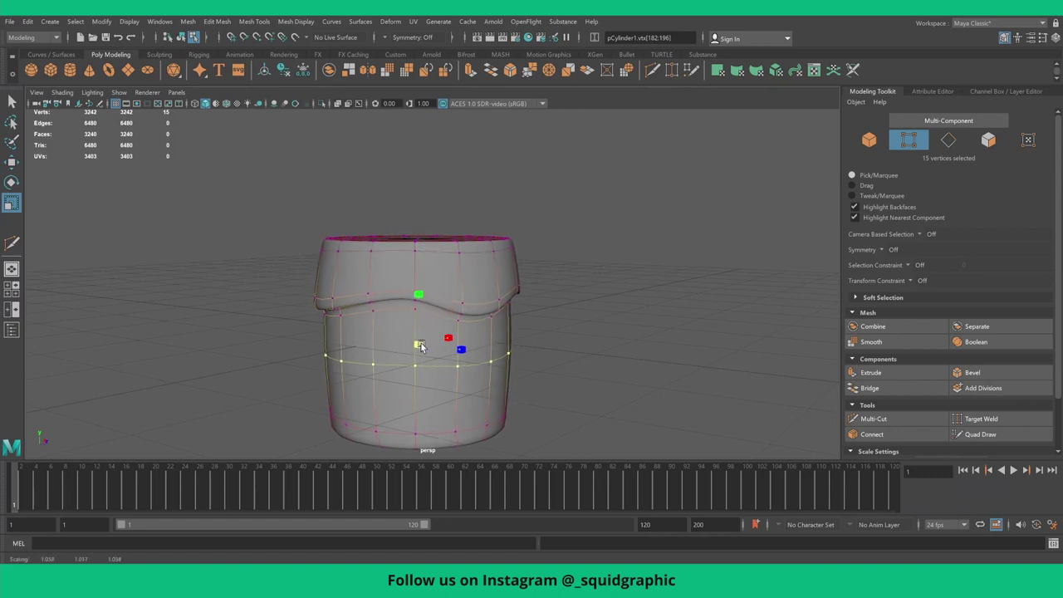
- Select the upper rim face loop and scale it outward using soft selection
{"action": "right_click_drag", "start_coordinate": [373, 282], "coordinate": [370, 309]}
{"action": "left_click", "coordinate": [380, 273]}
{"action": "left_click", "coordinate": [355, 274]}
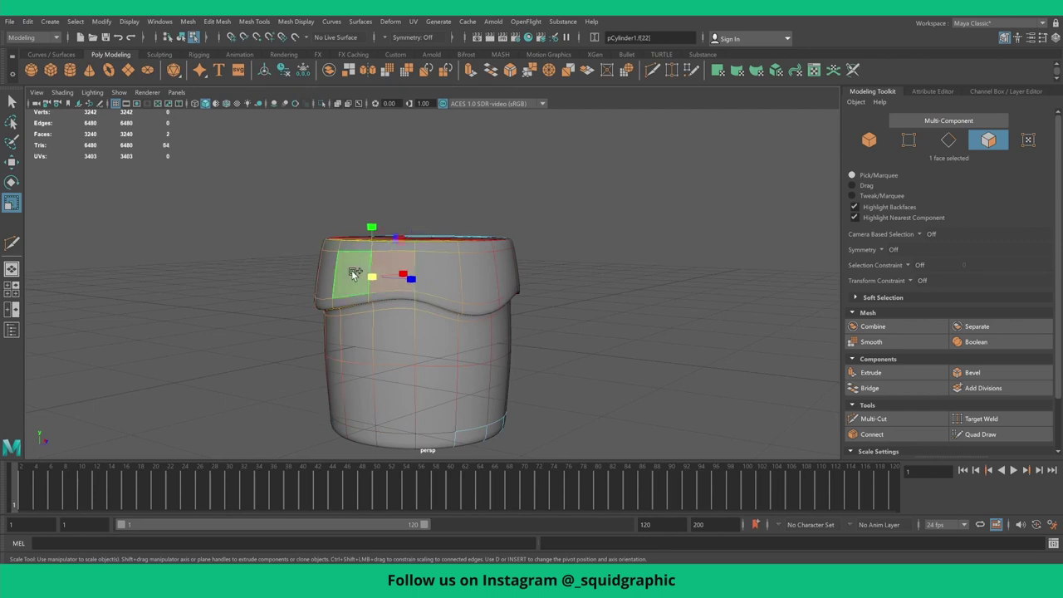
{"action": "double_click", "coordinate": [423, 285], "text": "shift"}
{"action": "left_click_drag", "start_coordinate": [423, 284], "coordinate": [425, 282]}
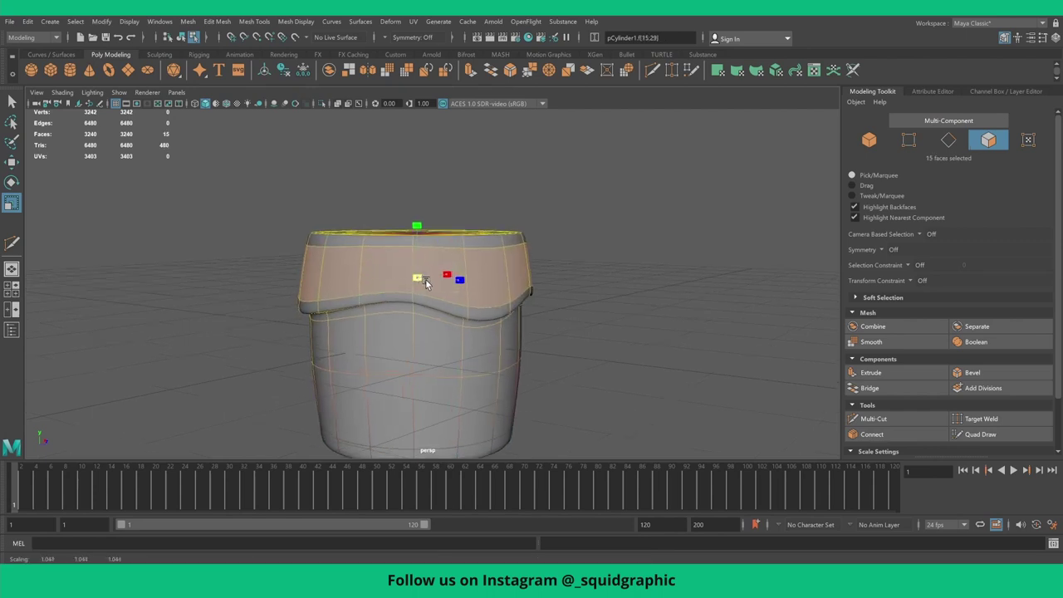
{"action": "key", "text": "ctrl+z"}
{"action": "key", "text": "b"}
{"action": "middle_click_drag", "start_coordinate": [426, 279], "coordinate": [357, 271]}
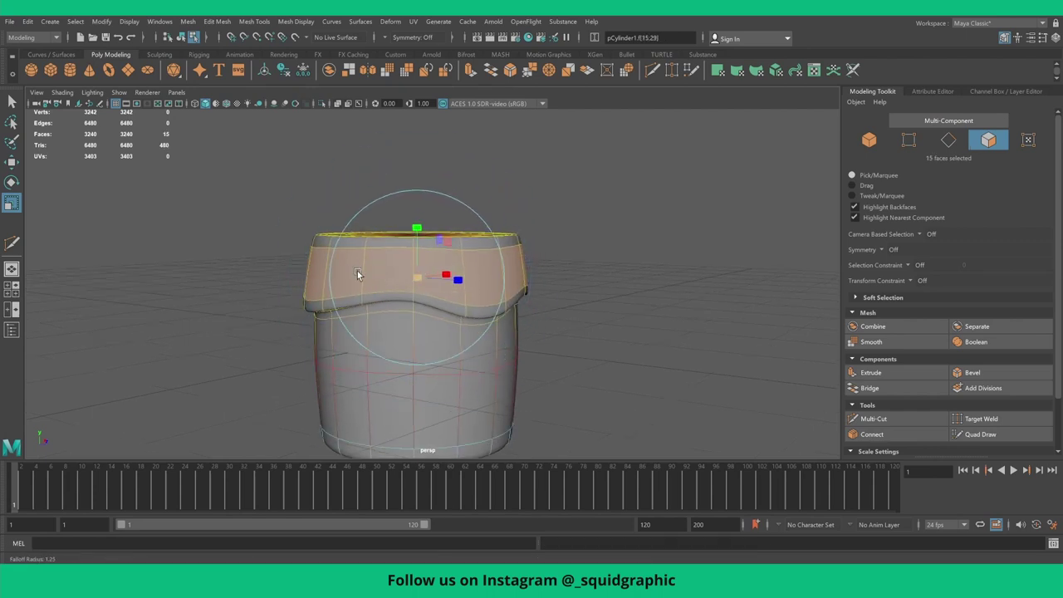
{"action": "left_click_drag", "start_coordinate": [417, 277], "coordinate": [424, 279]}
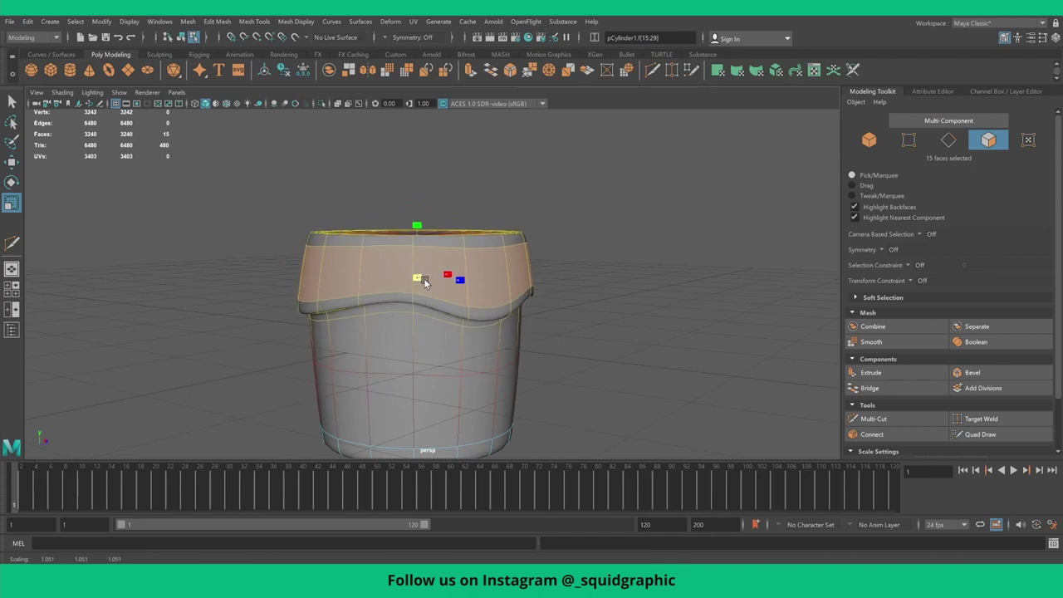
{"action": "scroll", "coordinate": [419, 265], "scroll_direction": "up", "scroll_amount": 2}
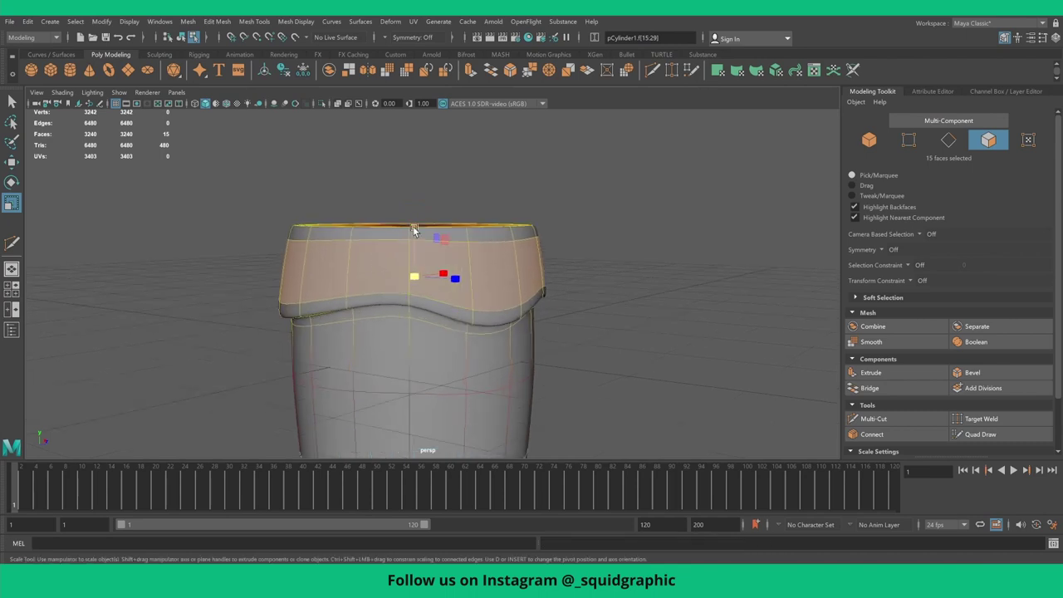
- Lower the upper face band slightly, rescale it to about 1.065, and turn off smooth preview
{"action": "key", "text": "b"}
{"action": "middle_click_drag", "start_coordinate": [413, 226], "coordinate": [412, 229]}
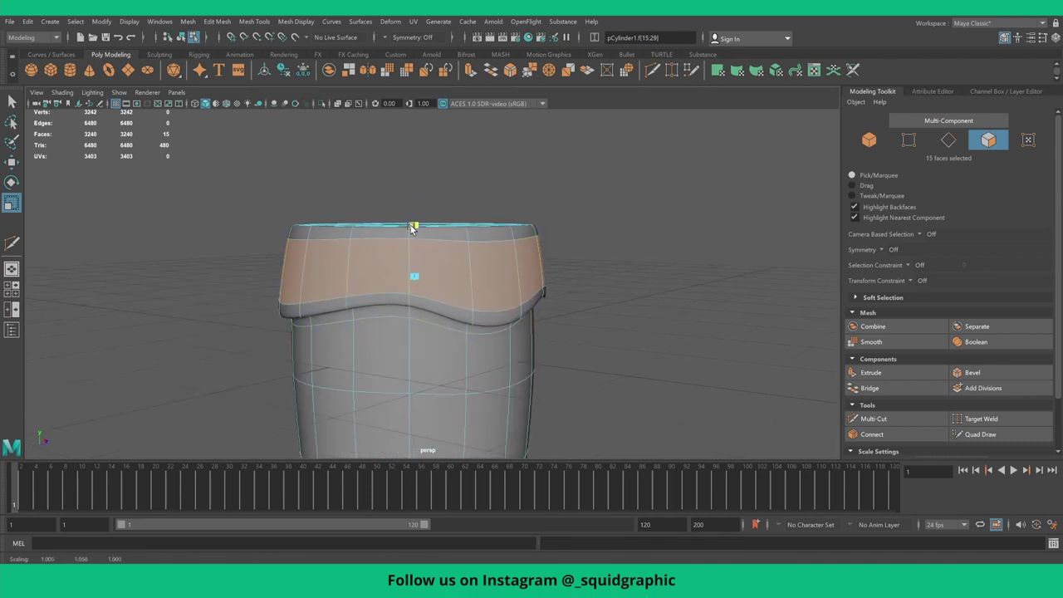
{"action": "mouse_move", "coordinate": [413, 228]}
{"action": "left_mouse_down"}
{"action": "mouse_move", "coordinate": [406, 246]}
{"action": "mouse_move", "coordinate": [413, 214]}
{"action": "left_mouse_up"}
{"action": "key", "text": "w"}
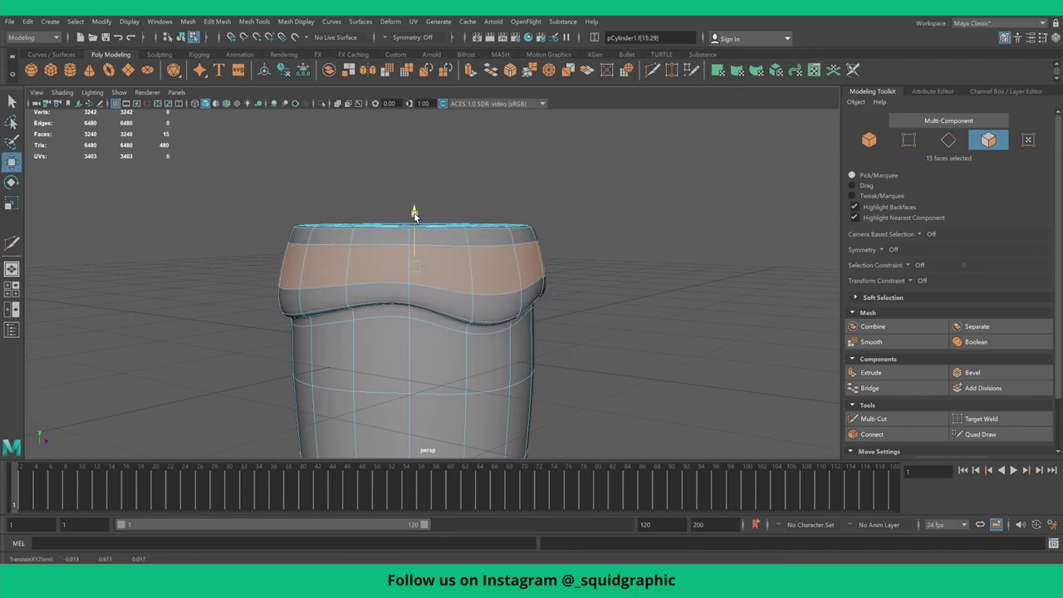
{"action": "left_click_drag", "start_coordinate": [417, 269], "coordinate": [420, 271]}
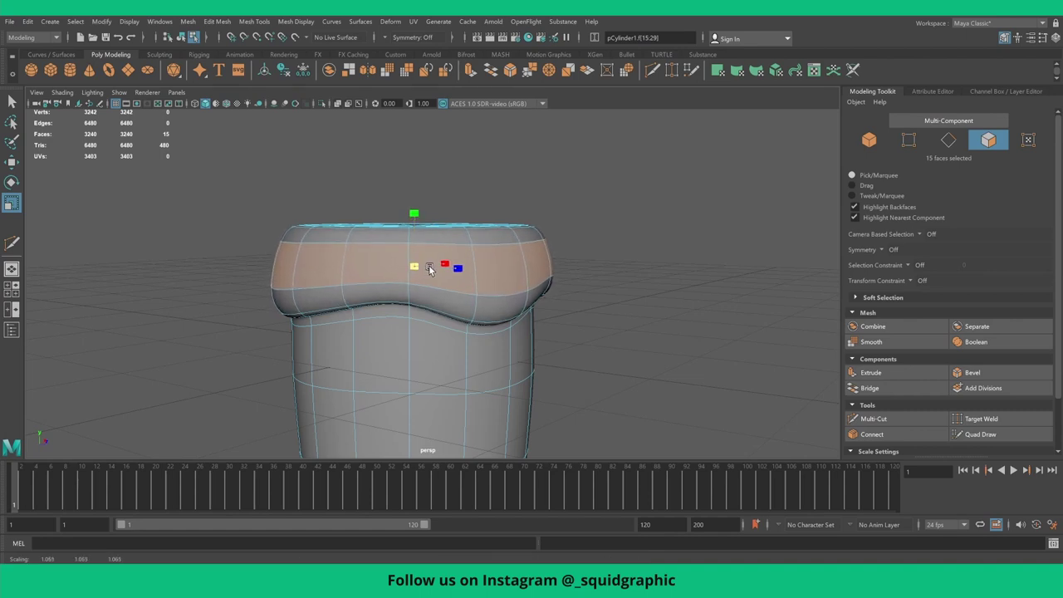
{"action": "scroll", "coordinate": [448, 274], "scroll_direction": "down", "scroll_amount": 3}
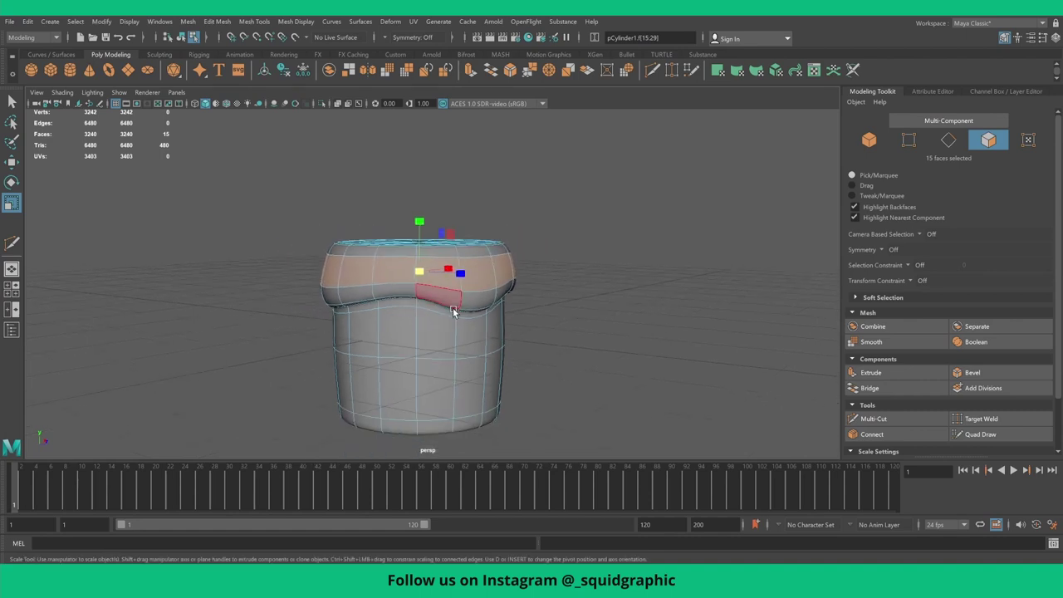
{"action": "mouse_move", "coordinate": [442, 266]}
{"action": "left_mouse_down", "text": "alt"}
{"action": "mouse_move", "coordinate": [404, 264]}
{"action": "mouse_move", "coordinate": [365, 238]}
{"action": "left_mouse_up", "text": "alt"}
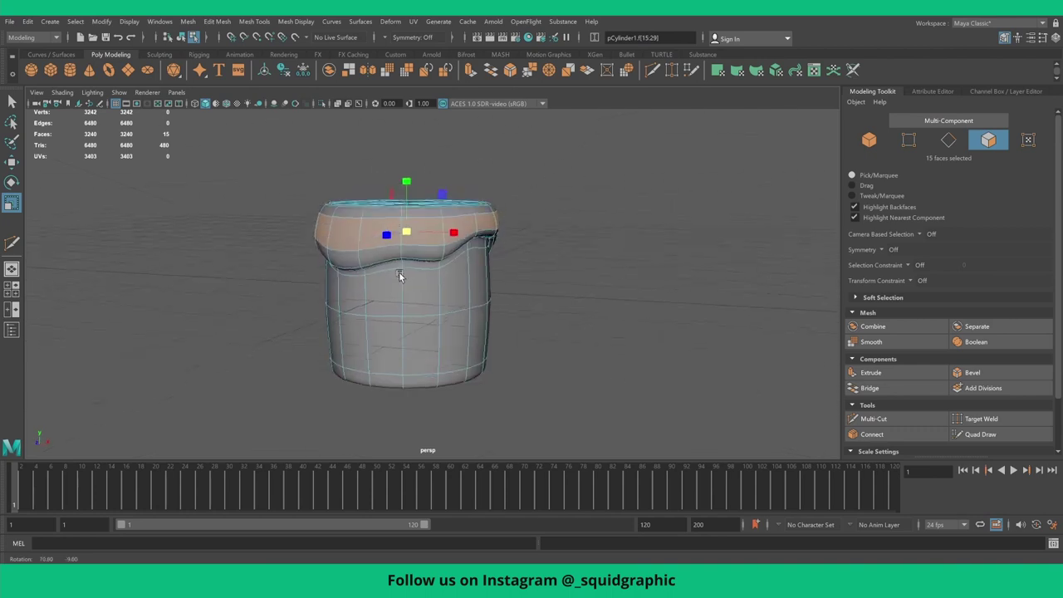
{"action": "key", "text": "1"}
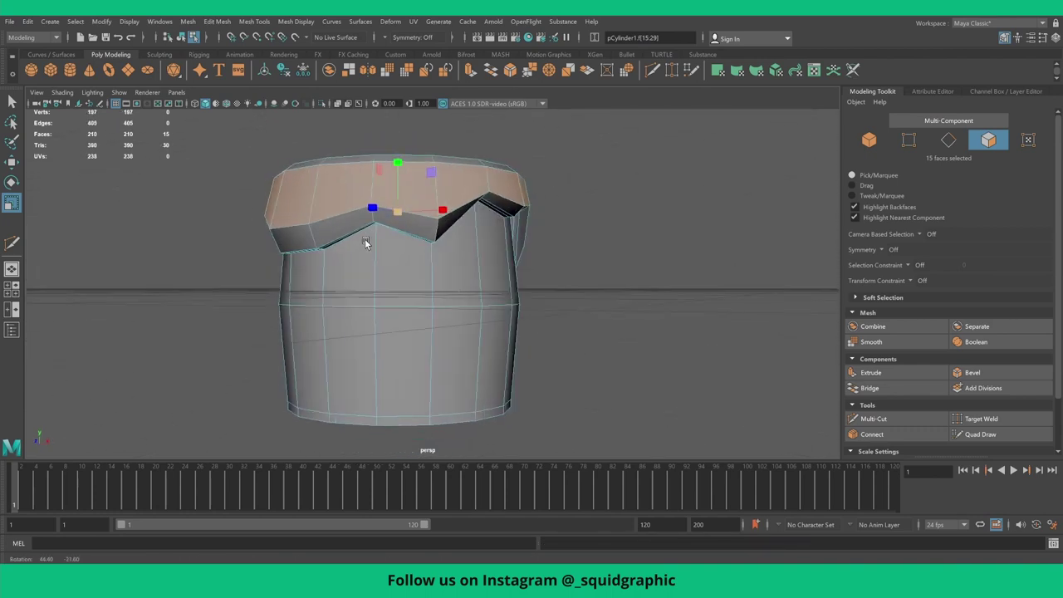
- Bevel the cylinder's mid-body edge loop into a band of faces
{"action": "right_click_drag", "start_coordinate": [408, 297], "coordinate": [409, 264]}
{"action": "left_click", "coordinate": [413, 317]}
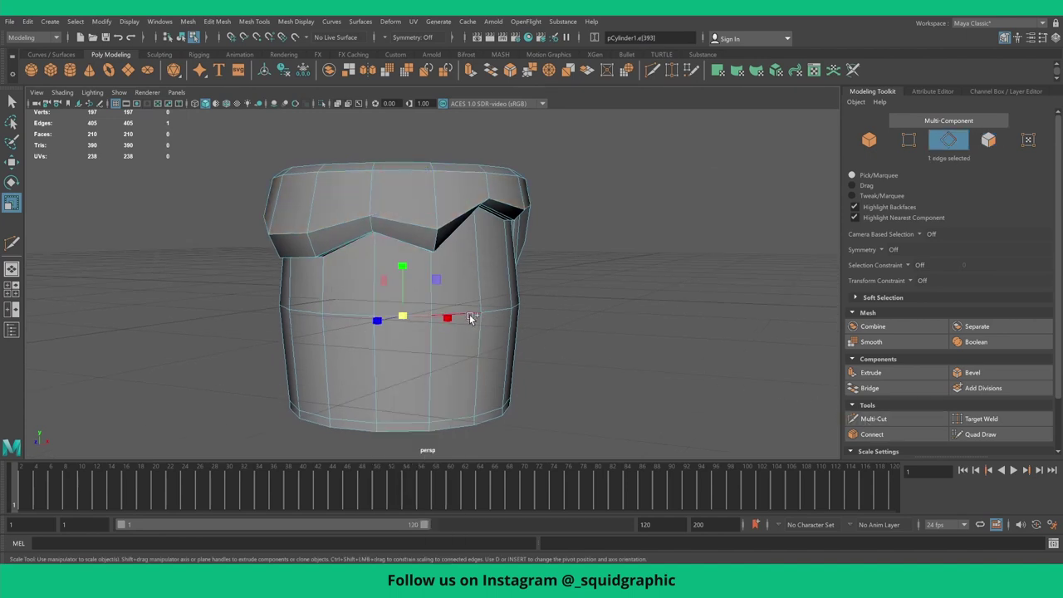
{"action": "double_click", "coordinate": [470, 318]}
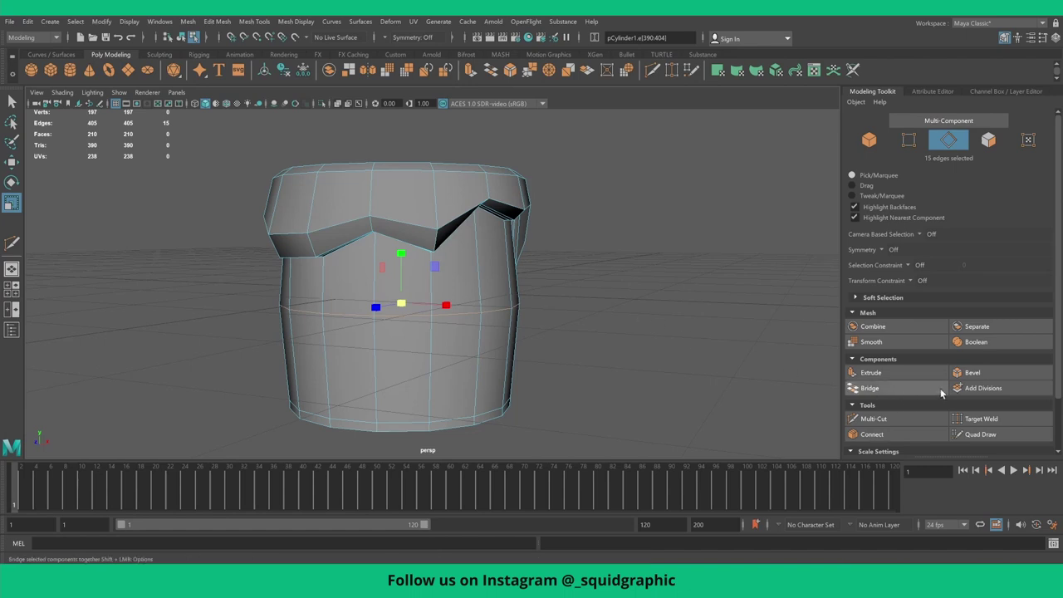
{"action": "left_click", "coordinate": [977, 378]}
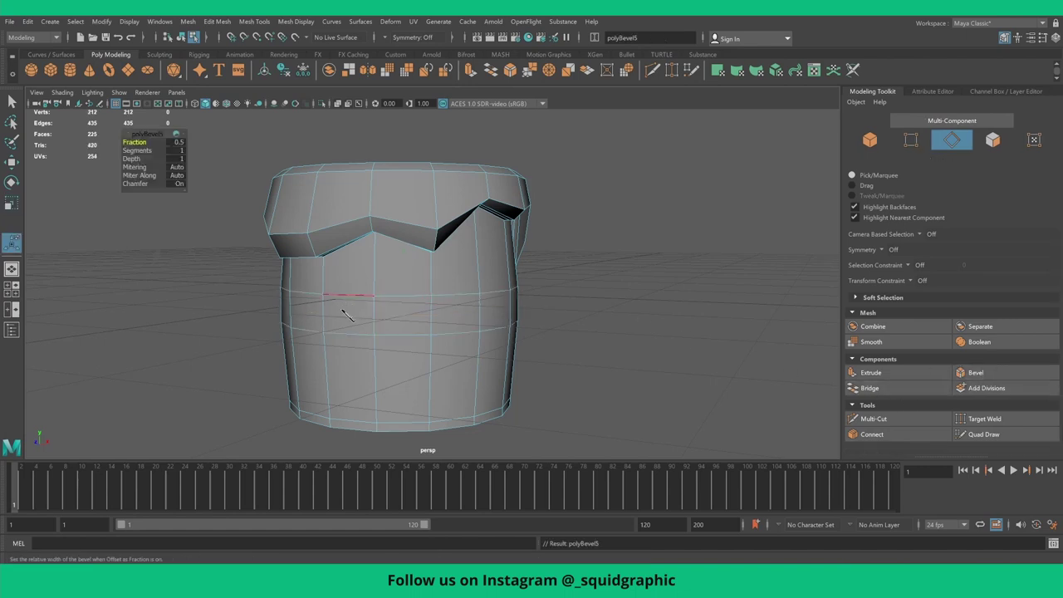
- Scale the new 15-face middle band slightly outward and stretch it taller
{"action": "right_click_drag", "start_coordinate": [347, 314], "coordinate": [349, 316]}
{"action": "double_click", "coordinate": [389, 319]}
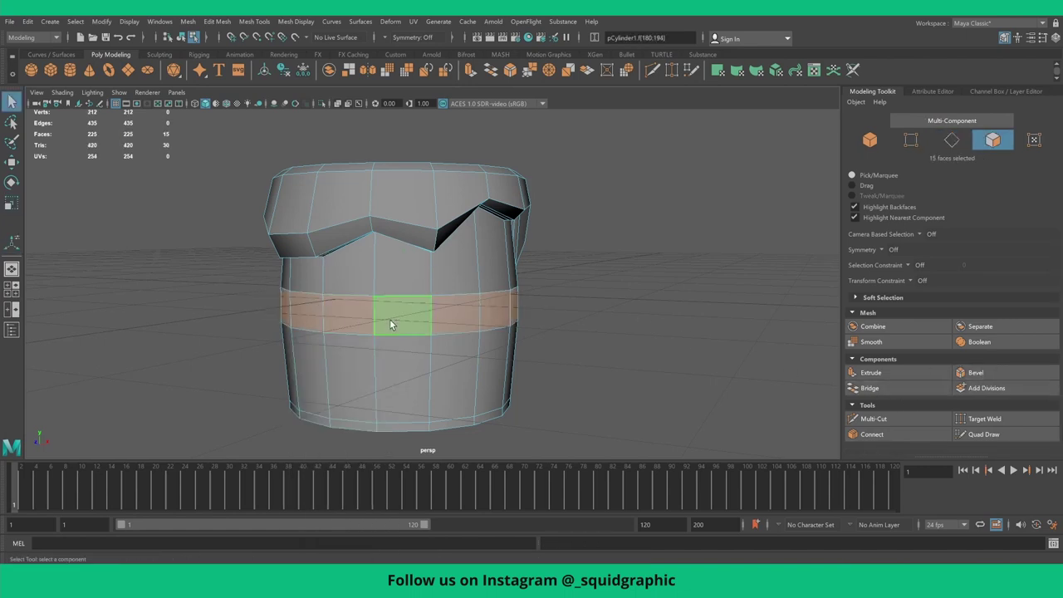
{"action": "key", "text": "r"}
{"action": "left_click_drag", "start_coordinate": [402, 304], "coordinate": [406, 305]}
{"action": "mouse_move", "coordinate": [398, 267]}
{"action": "left_mouse_down"}
{"action": "mouse_move", "coordinate": [403, 240]}
{"action": "mouse_move", "coordinate": [398, 254]}
{"action": "left_mouse_up"}
{"action": "key", "text": "w"}
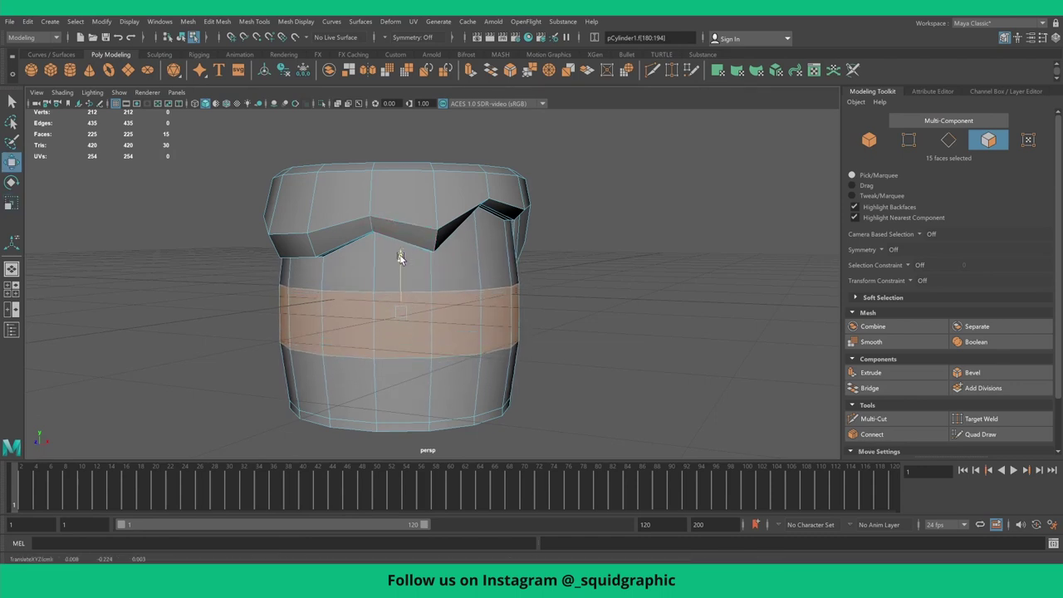
{"action": "key", "text": "r"}
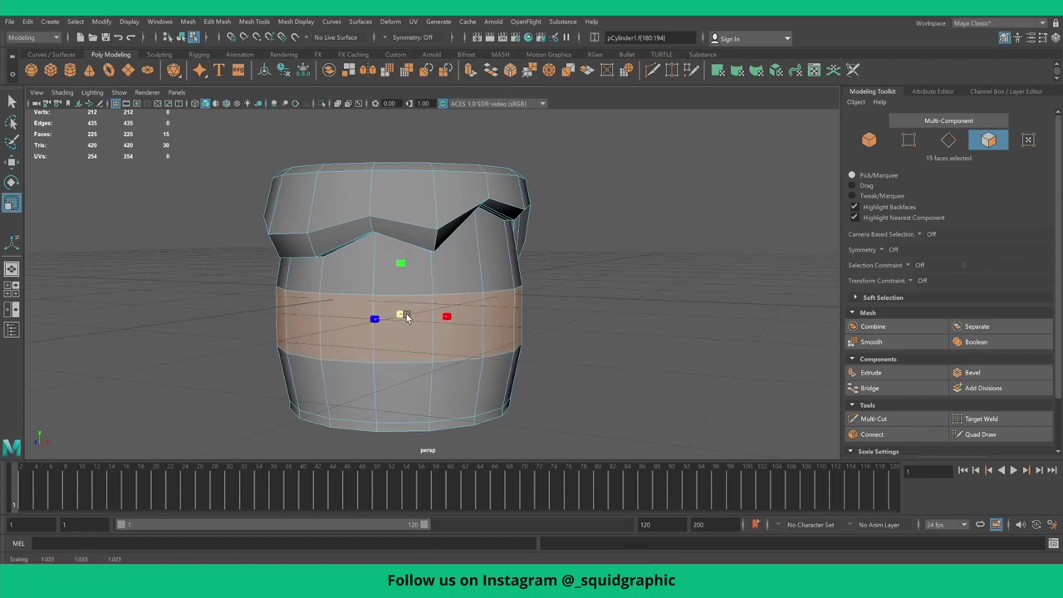
{"action": "mouse_move", "coordinate": [498, 322]}
{"action": "left_mouse_down", "text": "alt"}
{"action": "mouse_move", "coordinate": [531, 320]}
{"action": "mouse_move", "coordinate": [442, 239]}
{"action": "left_mouse_up", "text": "alt"}
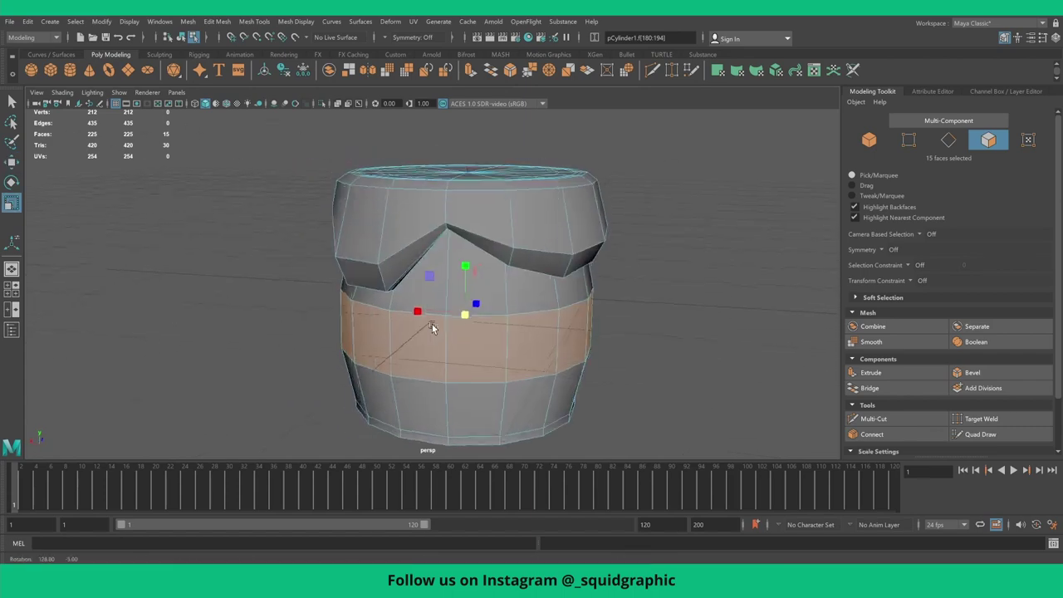
- Select the cylinder's top cap faces and scale them up slightly
{"action": "right_click", "coordinate": [412, 196]}
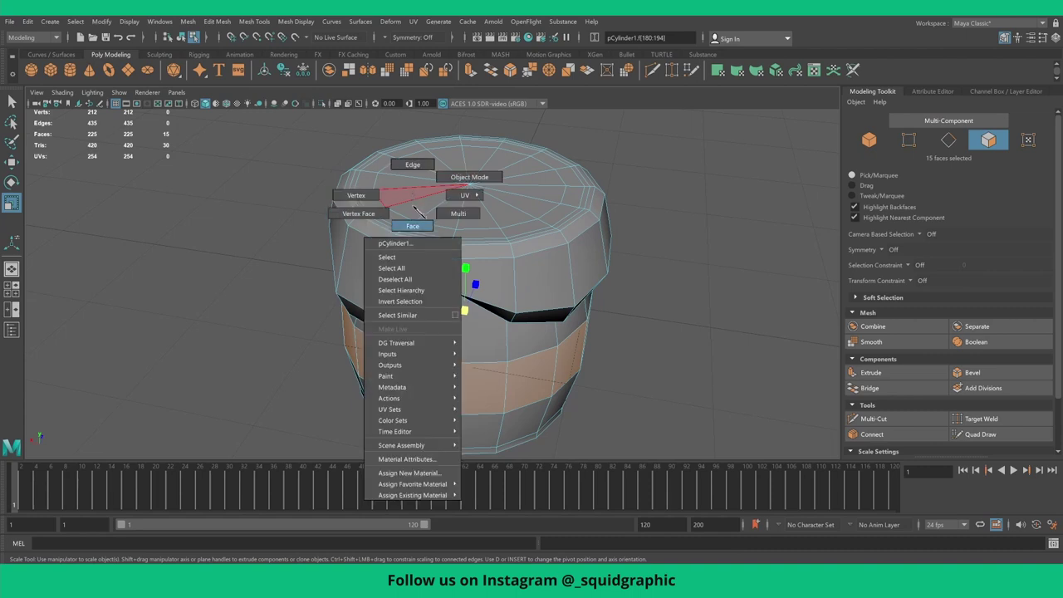
{"action": "mouse_move", "coordinate": [403, 204]}
{"action": "left_mouse_down", "text": "alt"}
{"action": "mouse_move", "coordinate": [388, 274]}
{"action": "mouse_move", "coordinate": [385, 253]}
{"action": "left_mouse_up", "text": "alt"}
{"action": "left_click", "coordinate": [385, 253]}
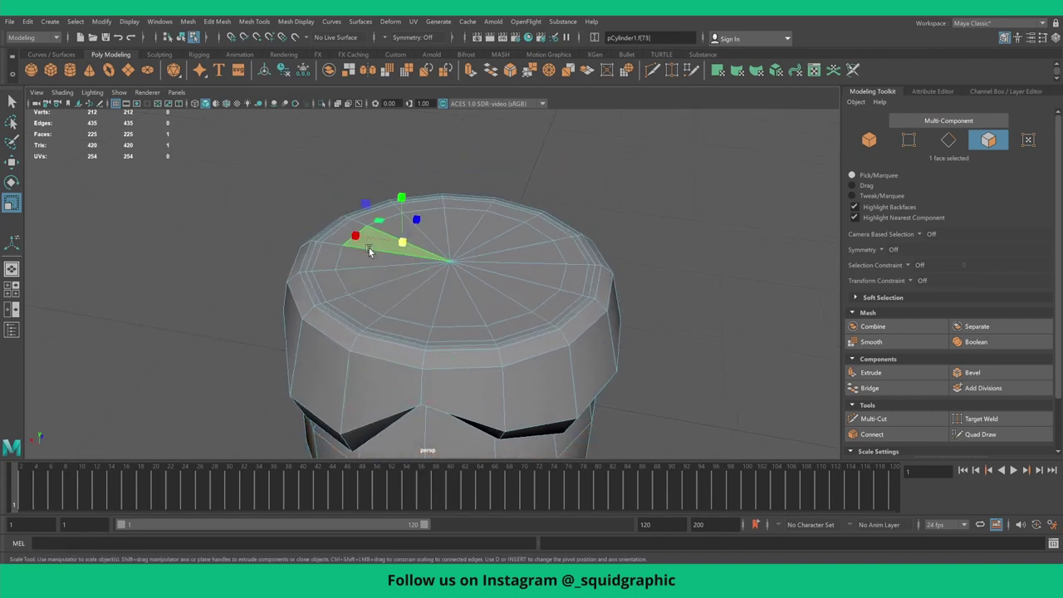
{"action": "left_click", "coordinate": [11, 101]}
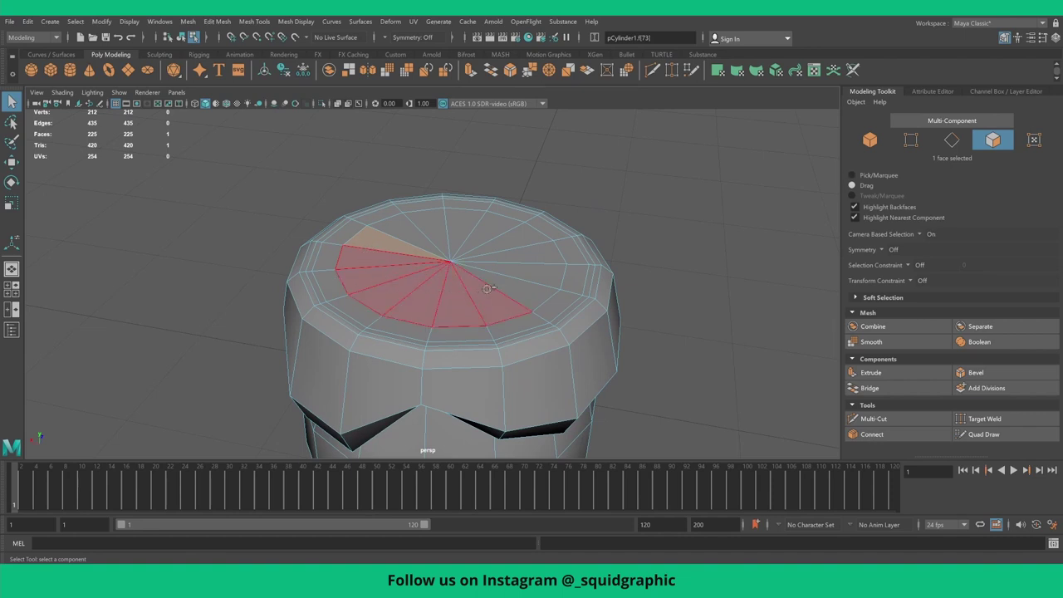
{"action": "mouse_move", "coordinate": [487, 289]}
{"action": "left_mouse_down"}
{"action": "mouse_move", "coordinate": [456, 203]}
{"action": "mouse_move", "coordinate": [480, 239]}
{"action": "mouse_move", "coordinate": [409, 230]}
{"action": "left_mouse_up"}
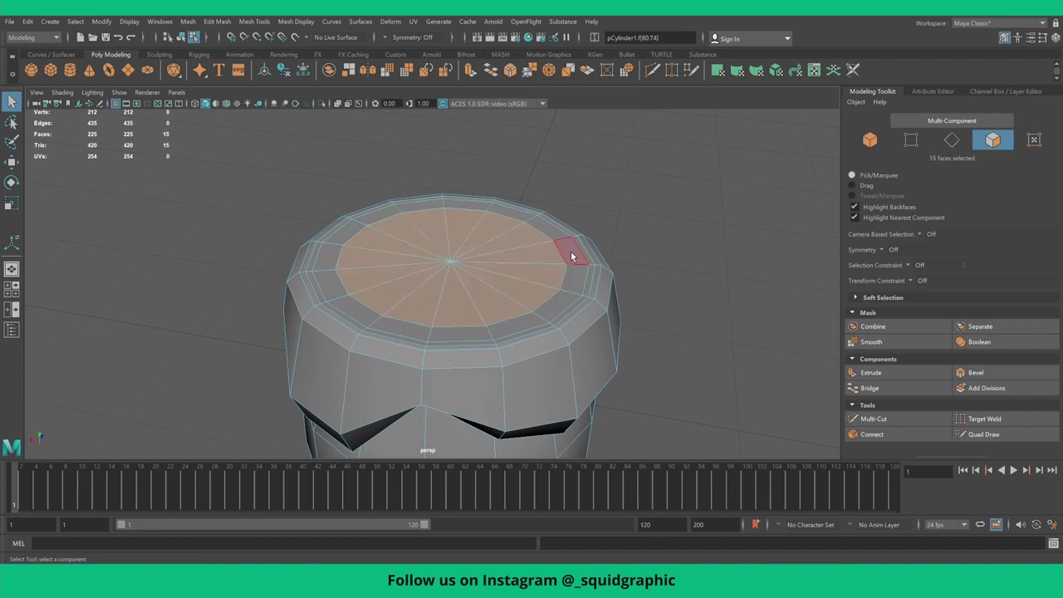
{"action": "mouse_move", "coordinate": [571, 257]}
{"action": "left_mouse_down", "text": "alt"}
{"action": "mouse_move", "coordinate": [387, 244]}
{"action": "mouse_move", "coordinate": [441, 244]}
{"action": "mouse_move", "coordinate": [429, 264]}
{"action": "left_mouse_up", "text": "alt"}
{"action": "key", "text": "r"}
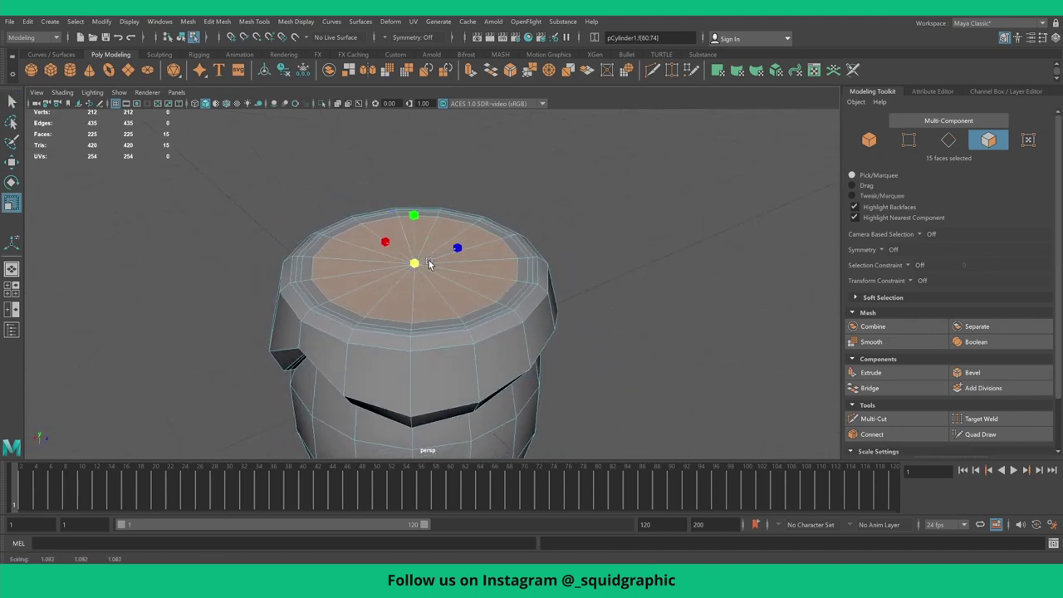
- Extrude the top faces 0.159 downward, shrink them inward to form a rim, and preview smoothed
{"action": "left_click", "coordinate": [872, 372]}
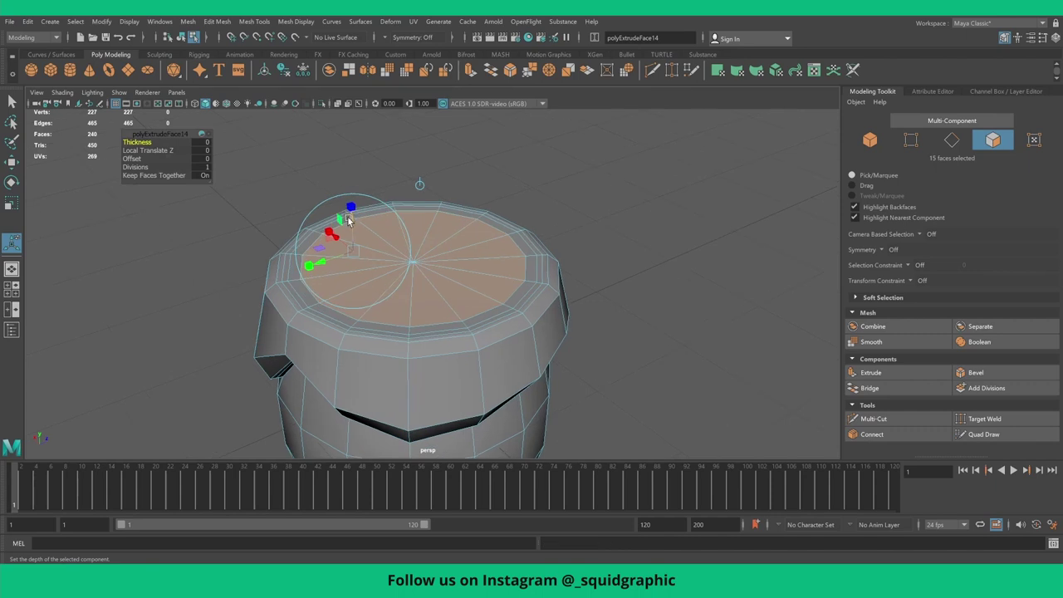
{"action": "left_click_drag", "start_coordinate": [352, 221], "coordinate": [355, 238]}
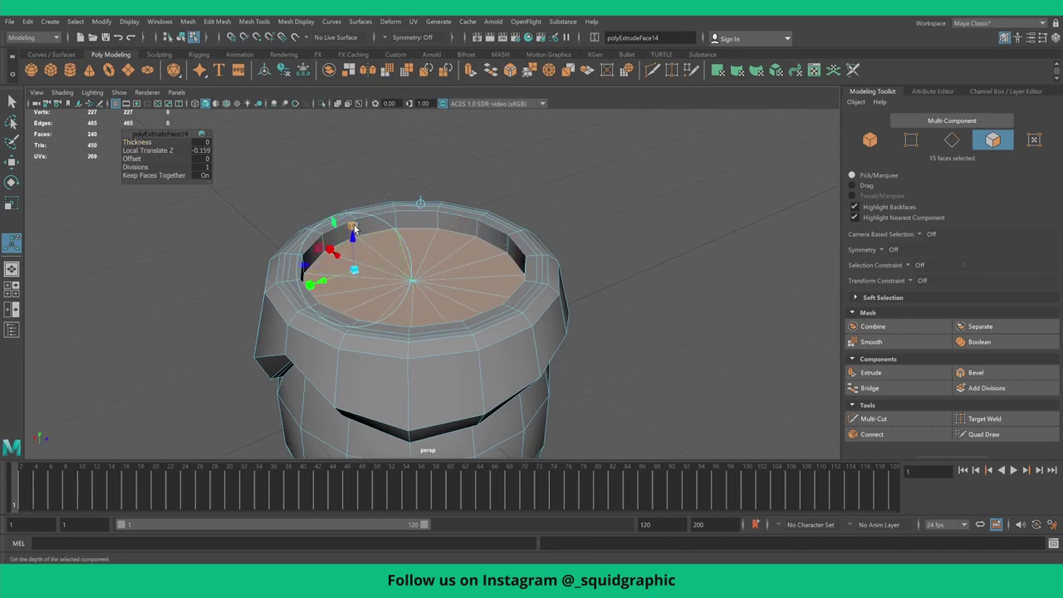
{"action": "key", "text": "r"}
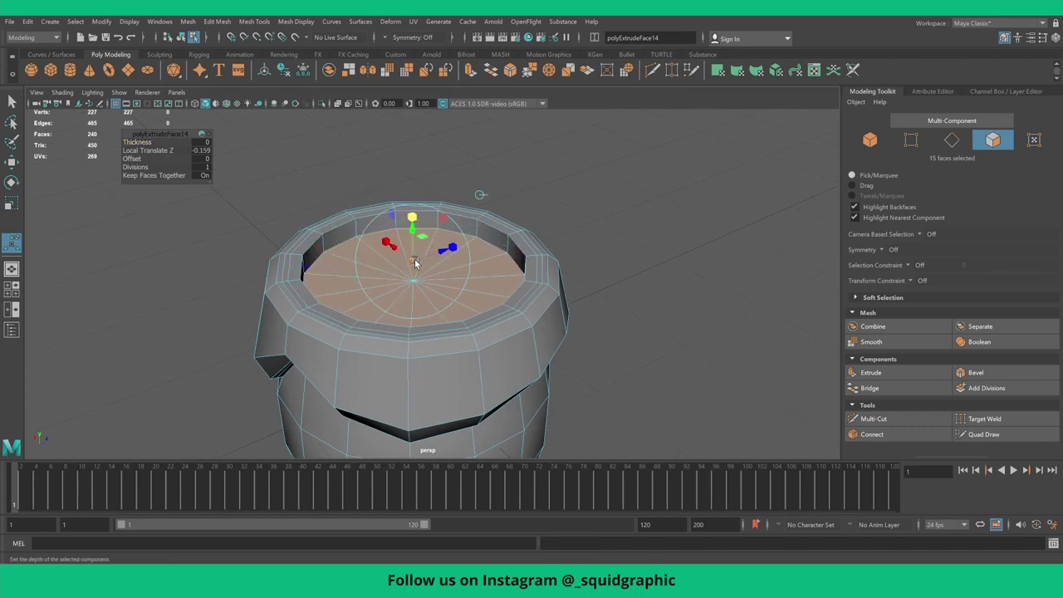
{"action": "mouse_move", "coordinate": [422, 262]}
{"action": "left_mouse_down"}
{"action": "mouse_move", "coordinate": [412, 262]}
{"action": "mouse_move", "coordinate": [425, 262]}
{"action": "left_mouse_up"}
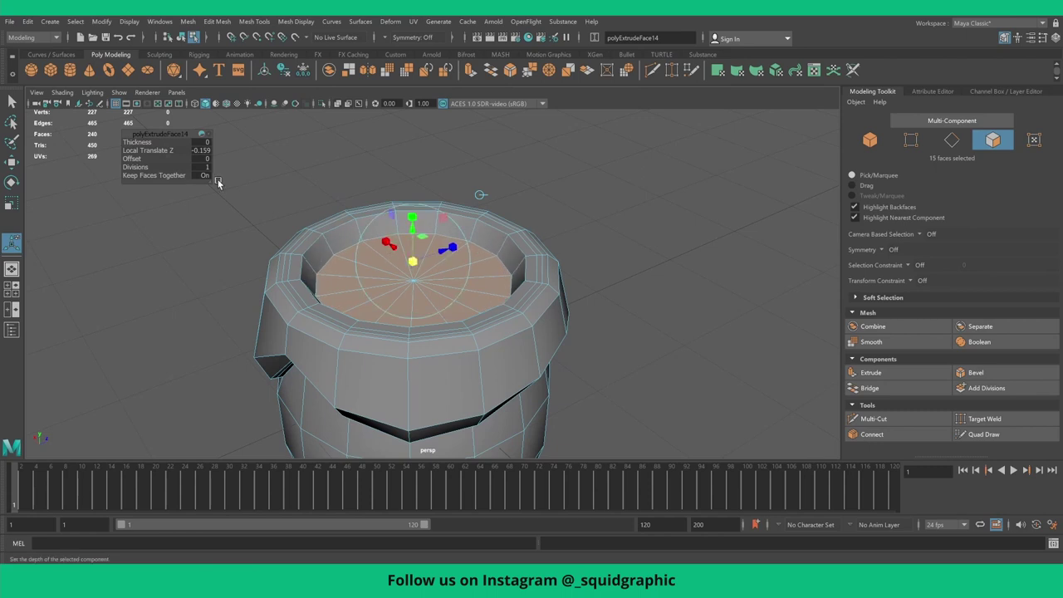
{"action": "key", "text": "3"}
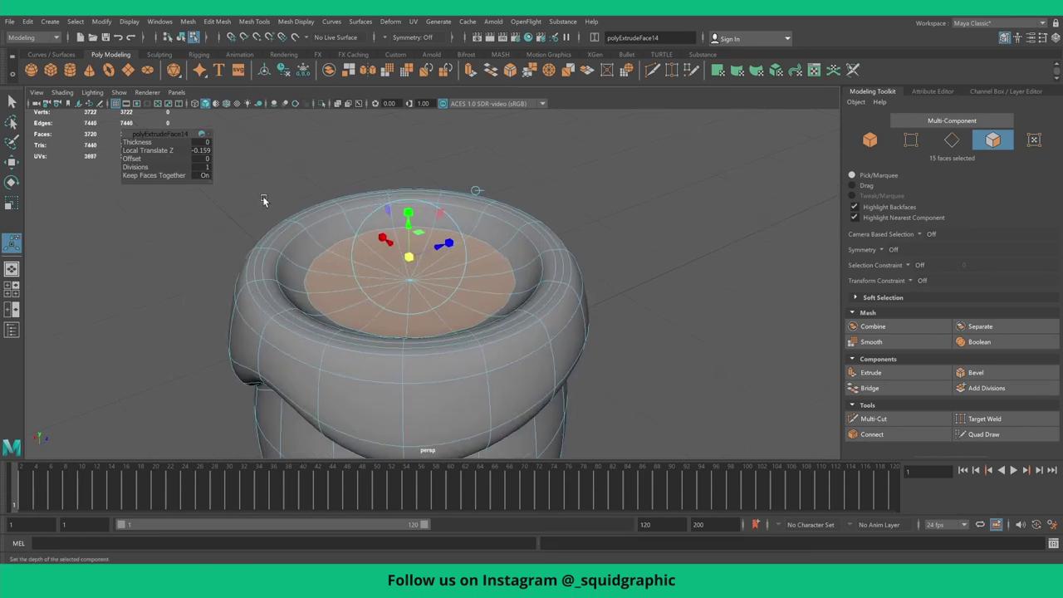
{"action": "scroll", "coordinate": [263, 196], "scroll_direction": "down", "scroll_amount": 3}
{"action": "scroll", "coordinate": [262, 196], "scroll_direction": "down", "scroll_amount": 2}
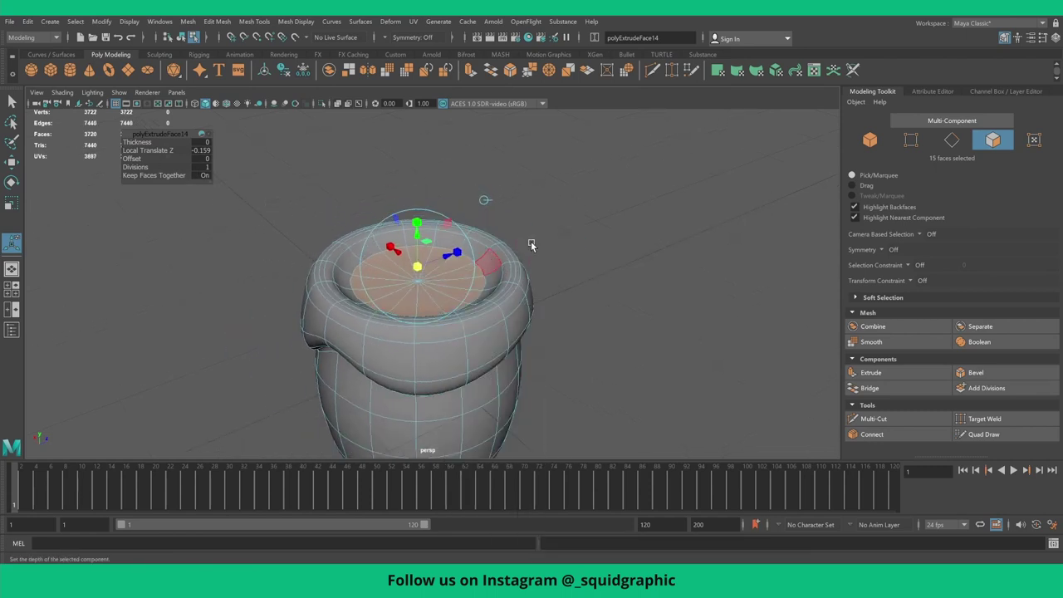
{"action": "left_click", "coordinate": [532, 241]}
{"action": "scroll", "coordinate": [549, 257], "scroll_direction": "down", "scroll_amount": 3}
{"action": "mouse_move", "coordinate": [565, 275]}
{"action": "left_mouse_down", "text": "alt"}
{"action": "mouse_move", "coordinate": [421, 268]}
{"action": "mouse_move", "coordinate": [441, 256]}
{"action": "mouse_move", "coordinate": [408, 257]}
{"action": "mouse_move", "coordinate": [418, 265]}
{"action": "left_mouse_up", "text": "alt"}
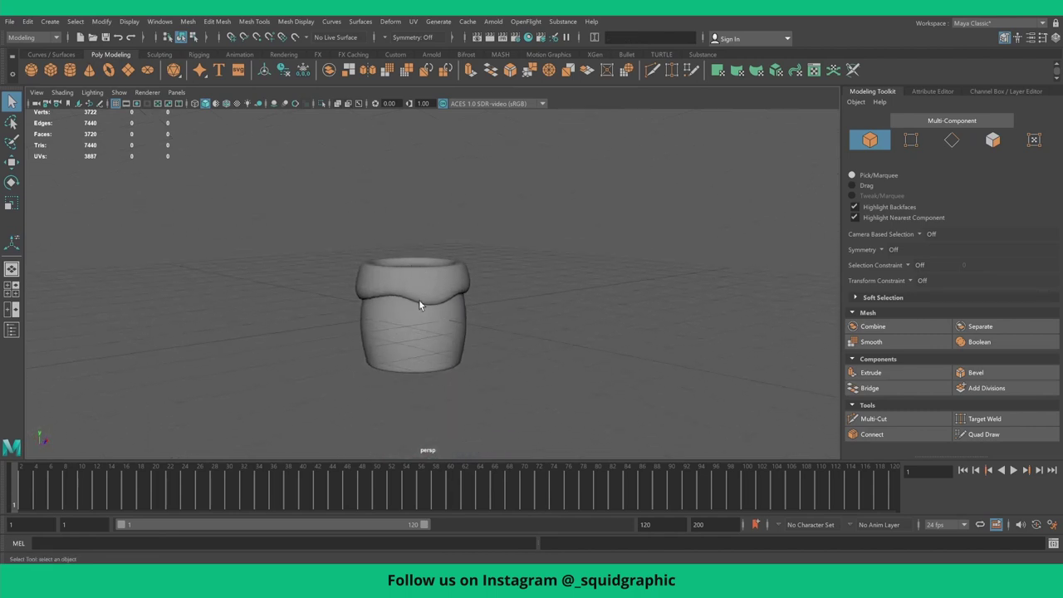
- In the wireframe side view, lower the cup's upper-section vertices slightly
{"action": "left_click", "coordinate": [418, 299]}
{"action": "key", "text": "1"}
{"action": "scroll", "coordinate": [418, 296], "scroll_direction": "up", "scroll_amount": 2}
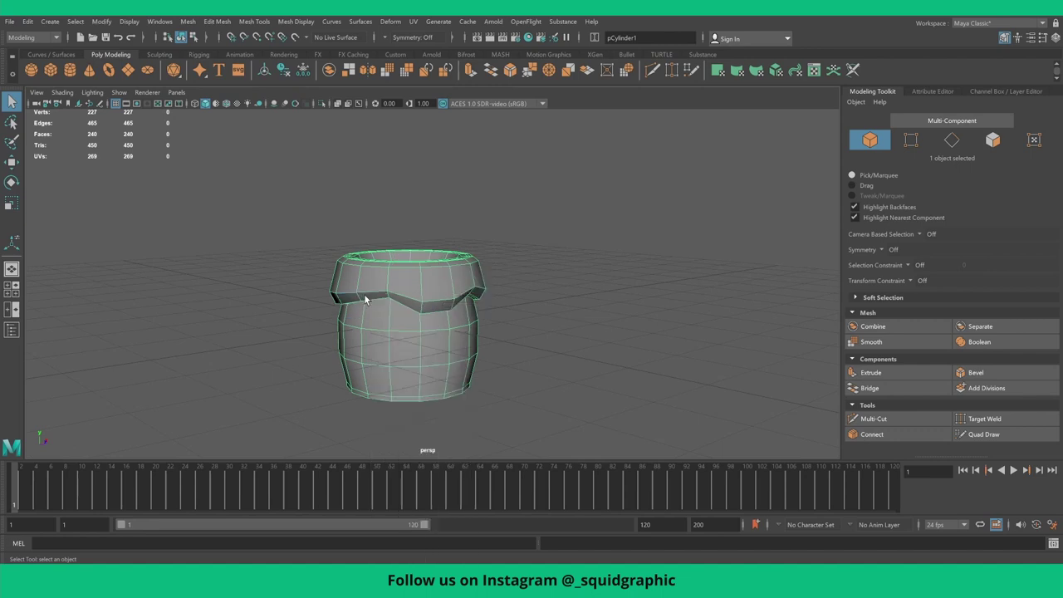
{"action": "key", "text": "F9"}
{"action": "key", "text": "space"}
{"action": "key", "text": "space"}
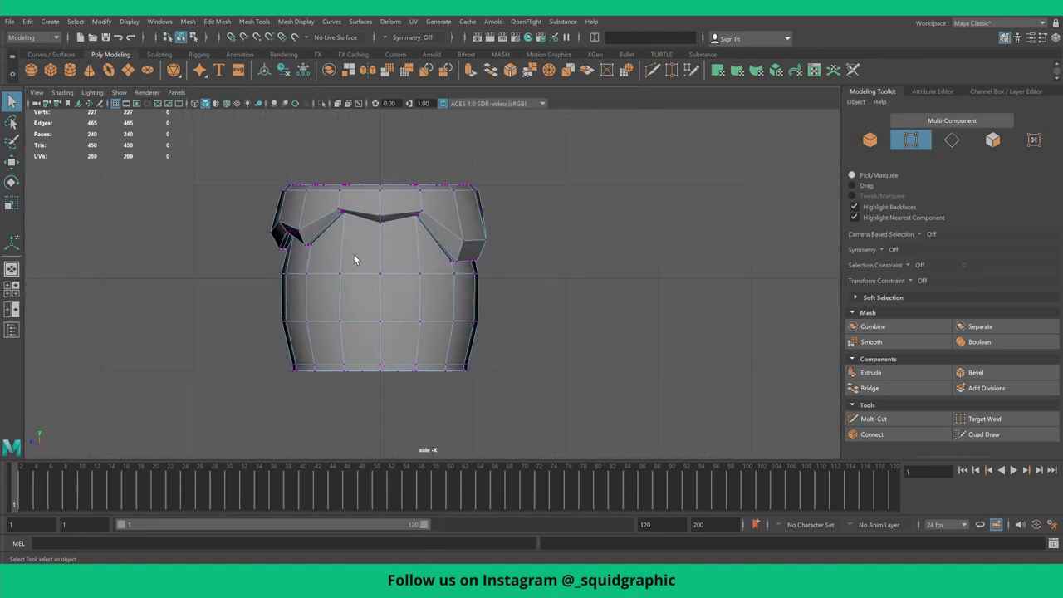
{"action": "key", "text": "4"}
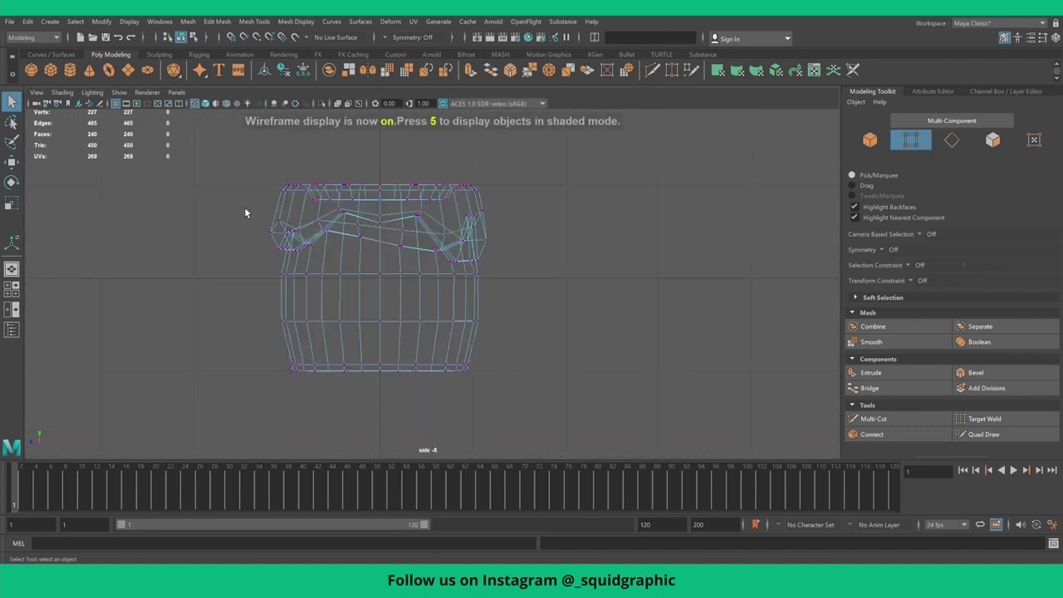
{"action": "mouse_move", "coordinate": [244, 207]}
{"action": "left_mouse_down"}
{"action": "mouse_move", "coordinate": [364, 257]}
{"action": "mouse_move", "coordinate": [553, 272]}
{"action": "mouse_move", "coordinate": [550, 281]}
{"action": "left_mouse_up"}
{"action": "key", "text": "w"}
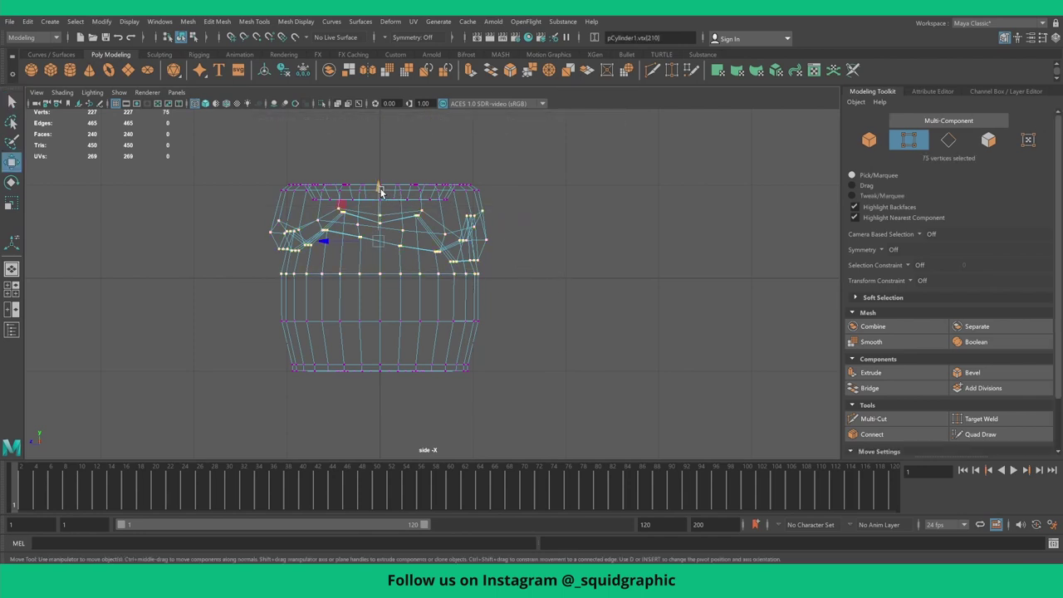
{"action": "left_click_drag", "start_coordinate": [380, 192], "coordinate": [381, 206]}
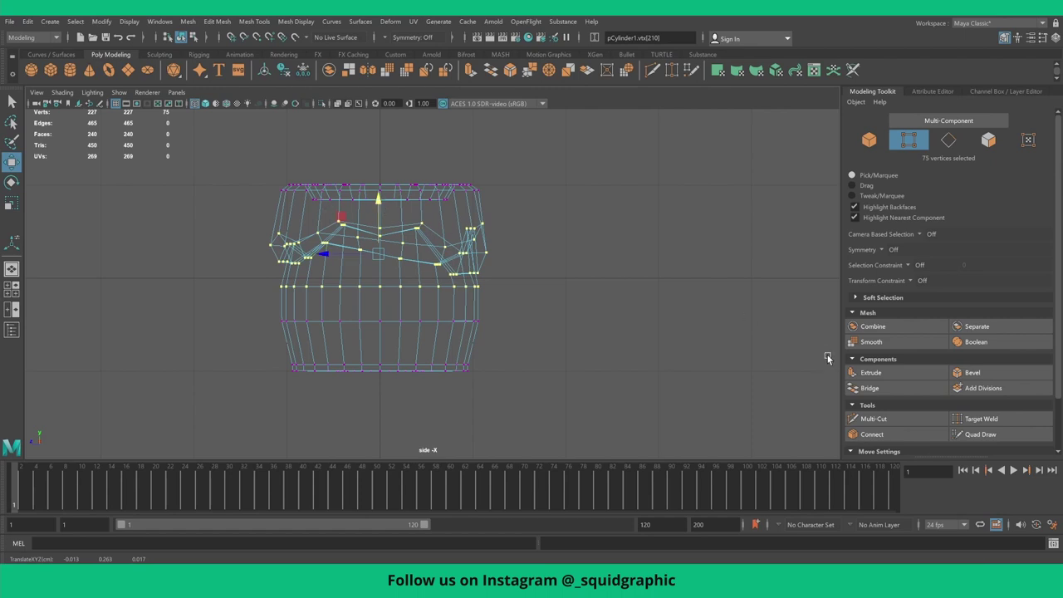
- Back in perspective, check the drooping lip in smooth preview
{"action": "key", "text": "space"}
{"action": "key", "text": "space"}
{"action": "key", "text": "3"}
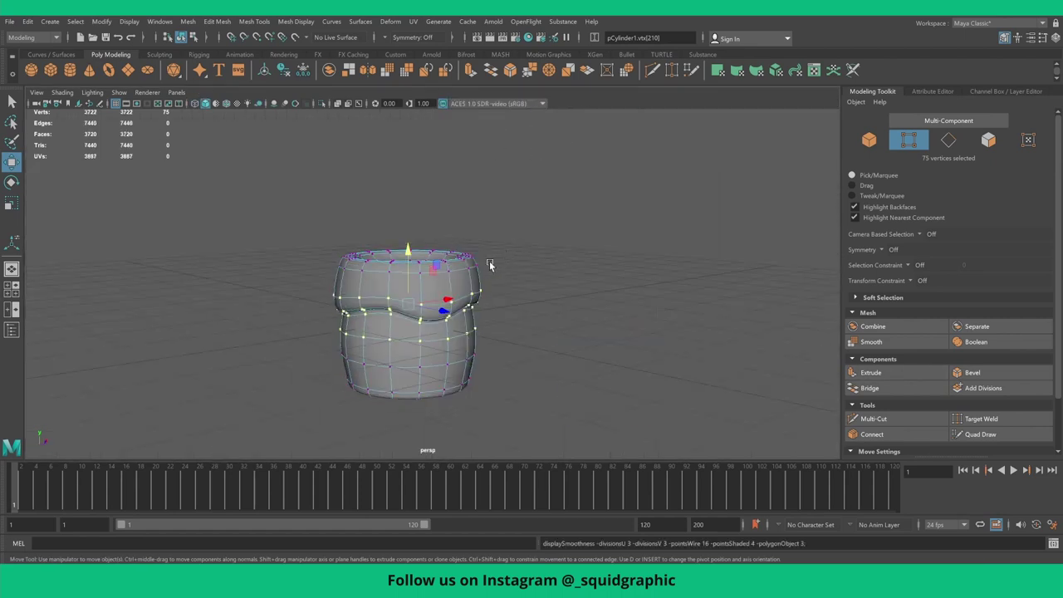
{"action": "right_click_drag", "start_coordinate": [455, 286], "coordinate": [521, 263]}
{"action": "left_click", "coordinate": [522, 270]}
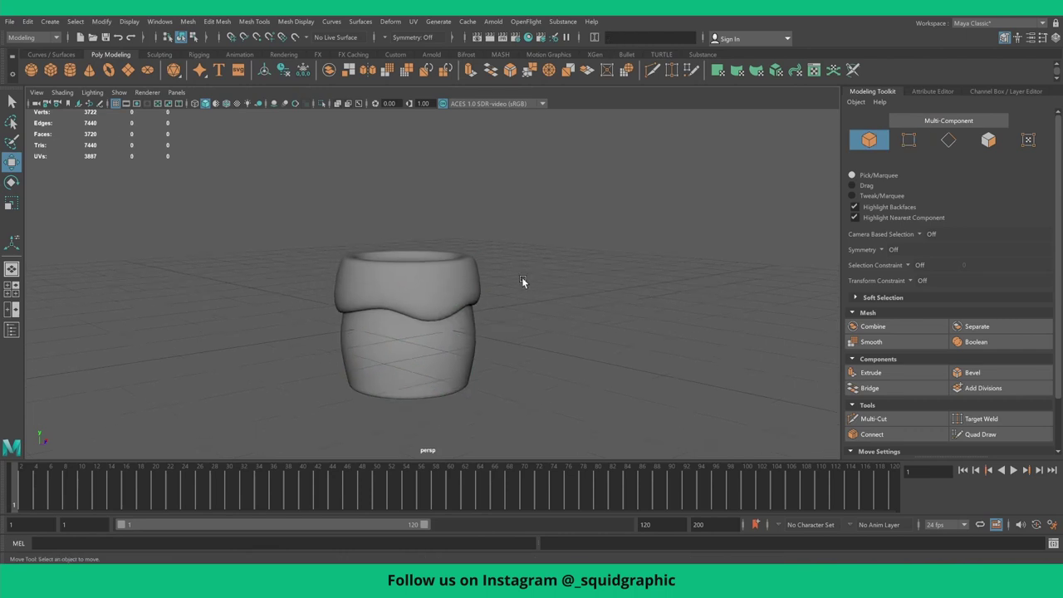
{"action": "left_click", "coordinate": [452, 279]}
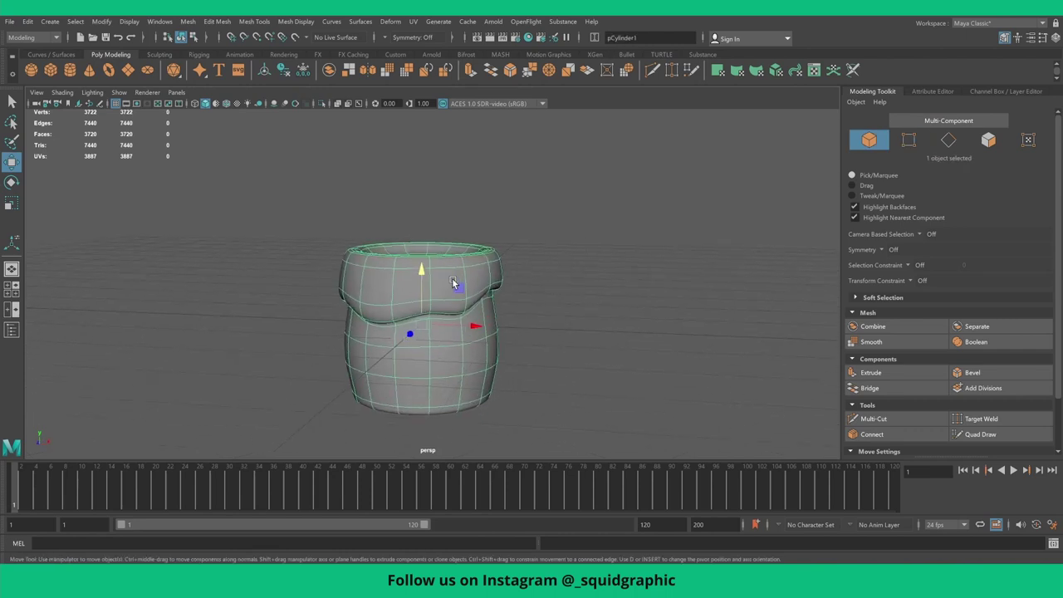
{"action": "left_click", "coordinate": [593, 311]}
{"action": "left_click_drag", "start_coordinate": [481, 295], "coordinate": [410, 299], "text": "alt"}
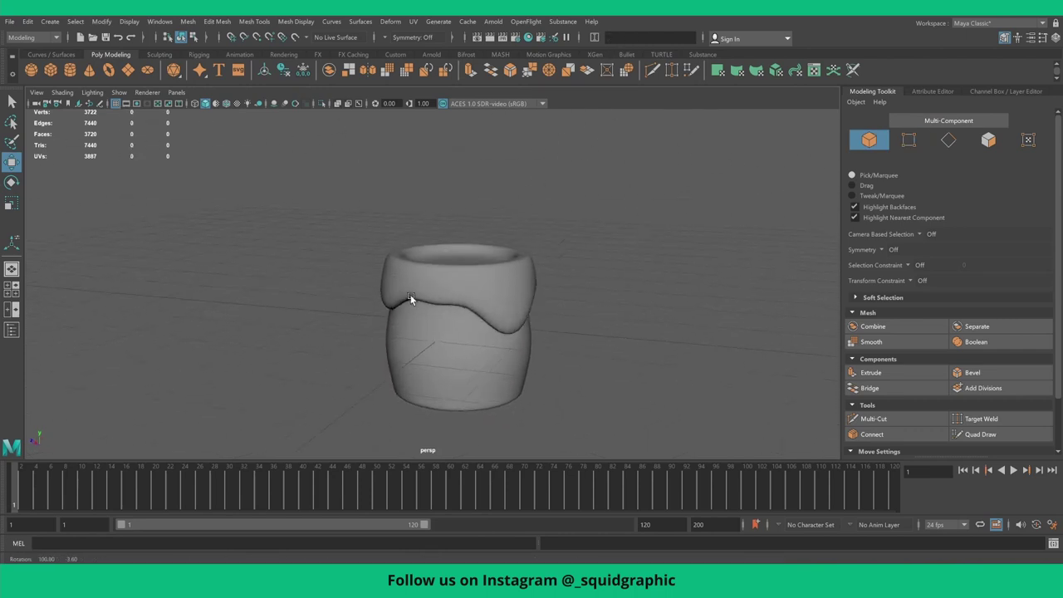
{"action": "left_click", "coordinate": [433, 302]}
- Select the cup's lower edge loop, raise it, and widen it slightly
{"action": "key", "text": "1"}
{"action": "key", "text": "f"}
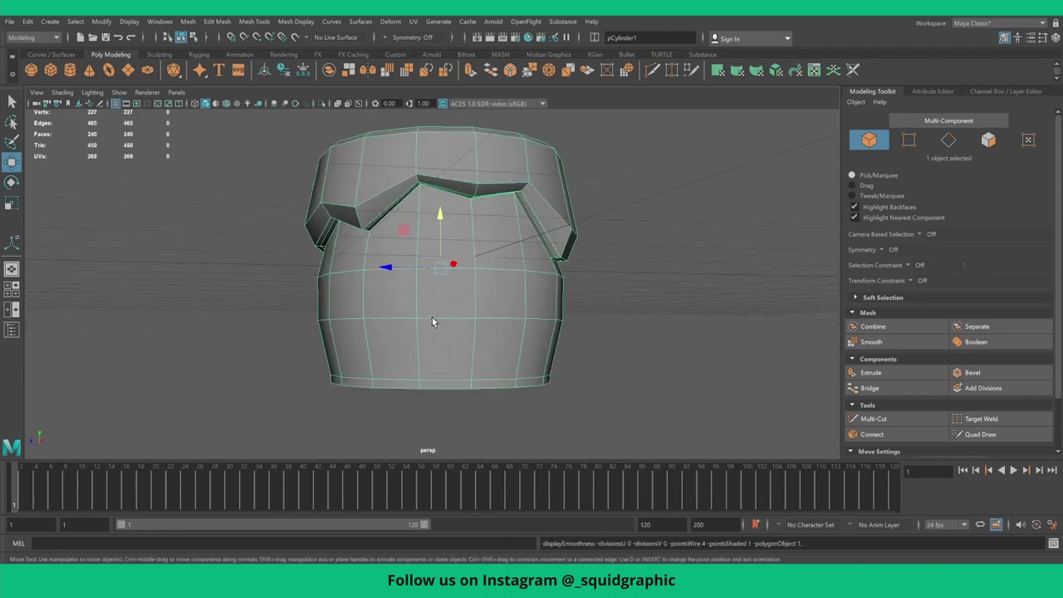
{"action": "scroll", "coordinate": [422, 274], "scroll_direction": "up", "scroll_amount": 3}
{"action": "right_click_drag", "start_coordinate": [410, 282], "coordinate": [408, 252]}
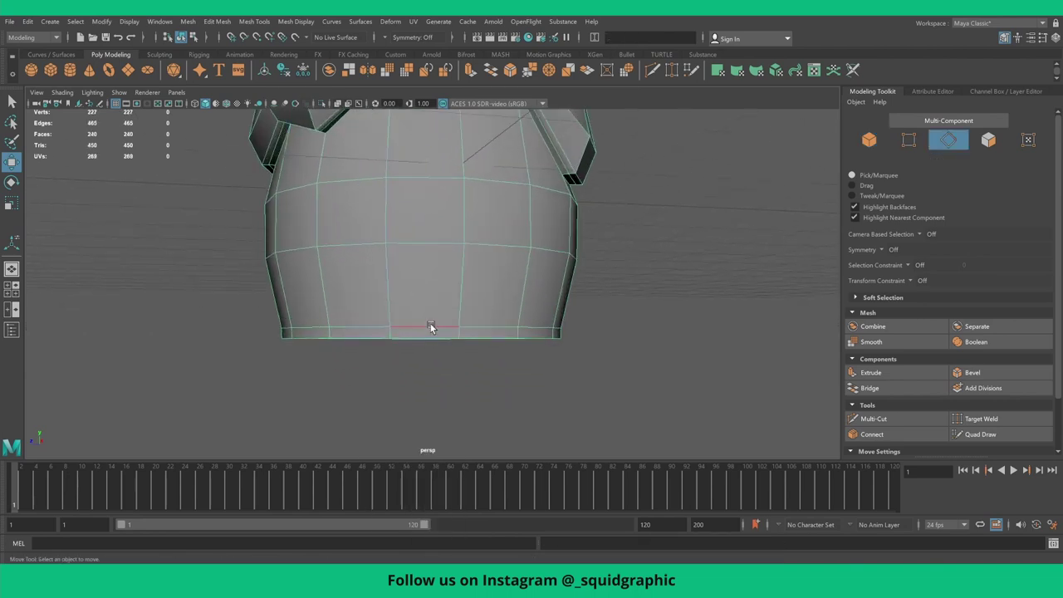
{"action": "left_click", "coordinate": [430, 327]}
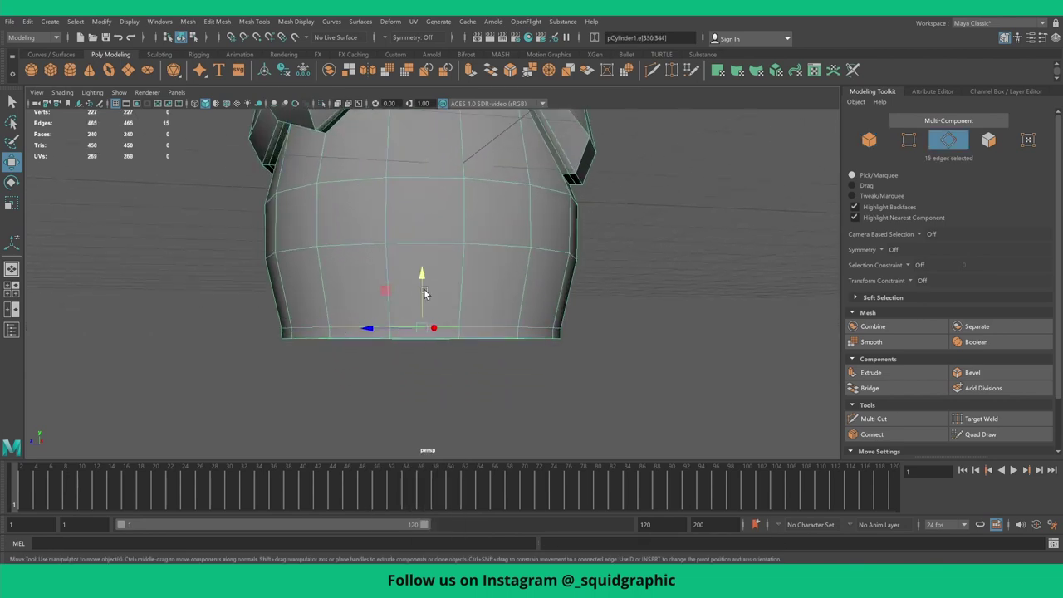
{"action": "left_click_drag", "start_coordinate": [423, 276], "coordinate": [422, 248]}
{"action": "key", "text": "r"}
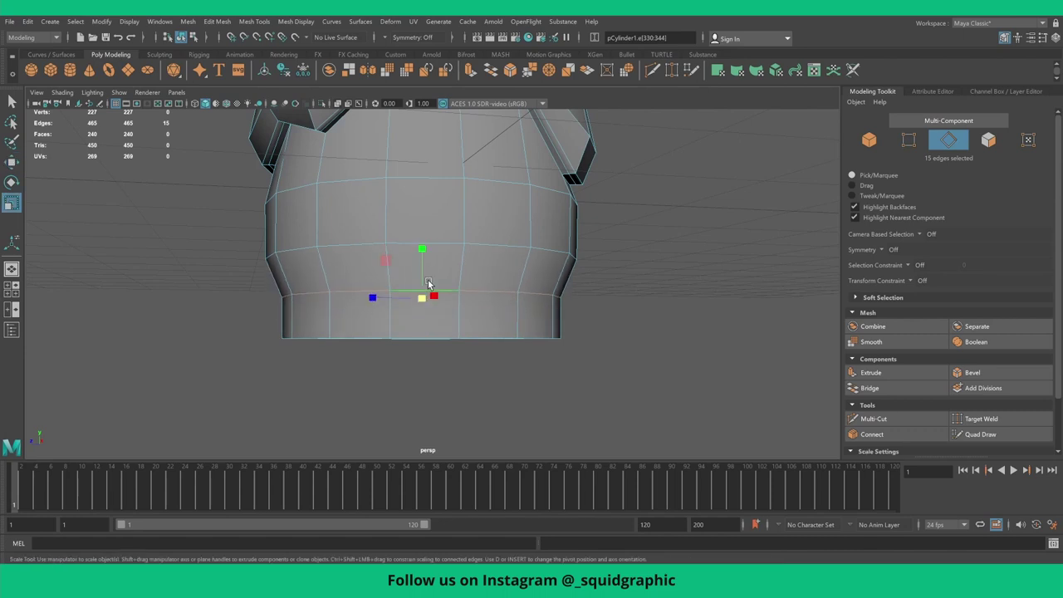
{"action": "left_click_drag", "start_coordinate": [428, 284], "coordinate": [436, 302]}
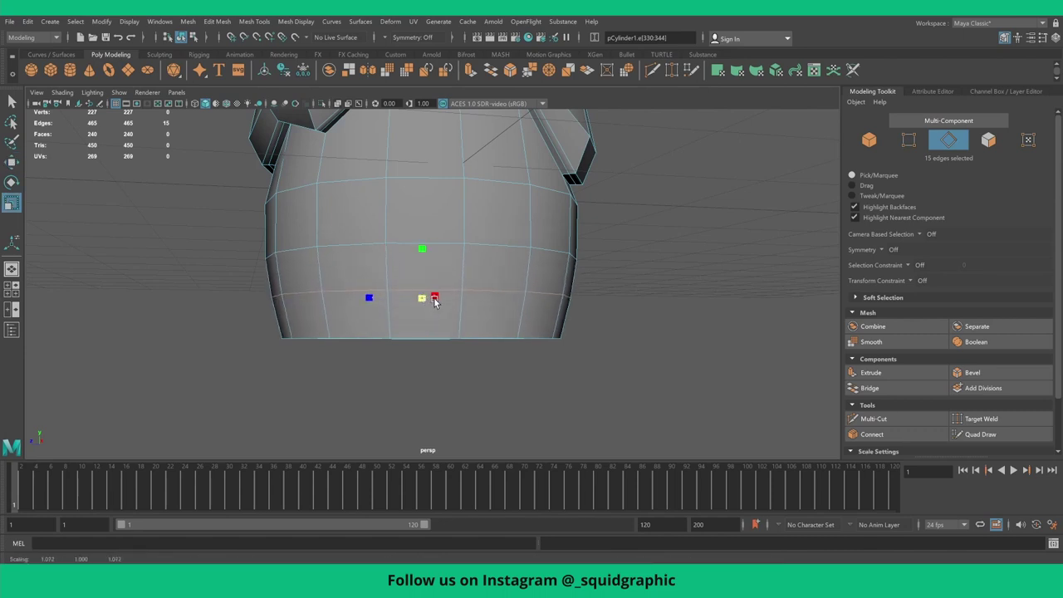
{"action": "key", "text": "3"}
{"action": "mouse_move", "coordinate": [438, 291]}
{"action": "left_mouse_down", "text": "alt"}
{"action": "mouse_move", "coordinate": [392, 290]}
{"action": "mouse_move", "coordinate": [444, 294]}
{"action": "left_mouse_up", "text": "alt"}
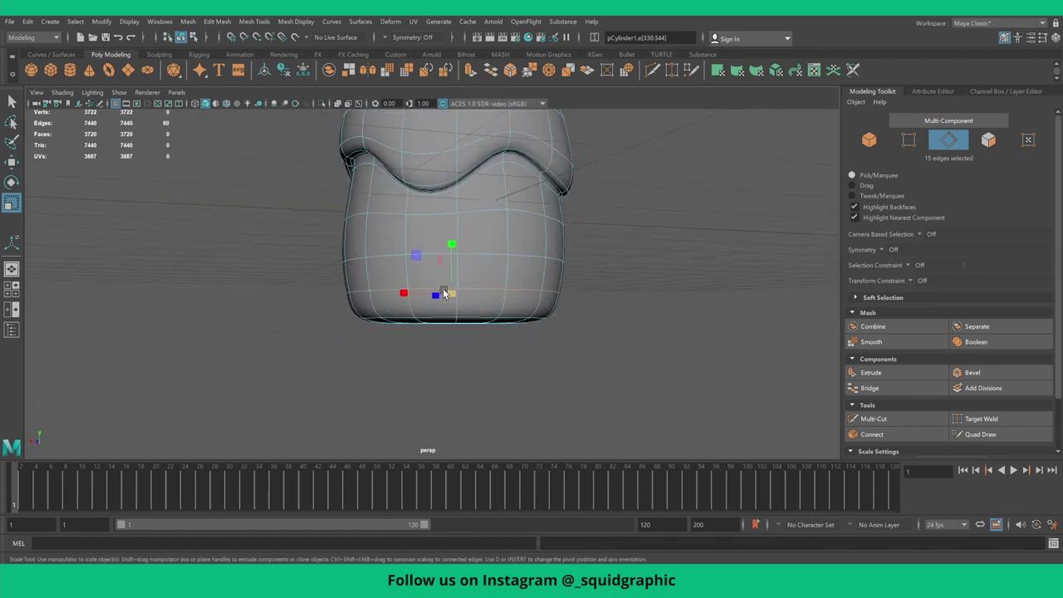
- Readjust the lower edge loop's height and scale it to 0.987 horizontally
{"action": "key", "text": "1"}
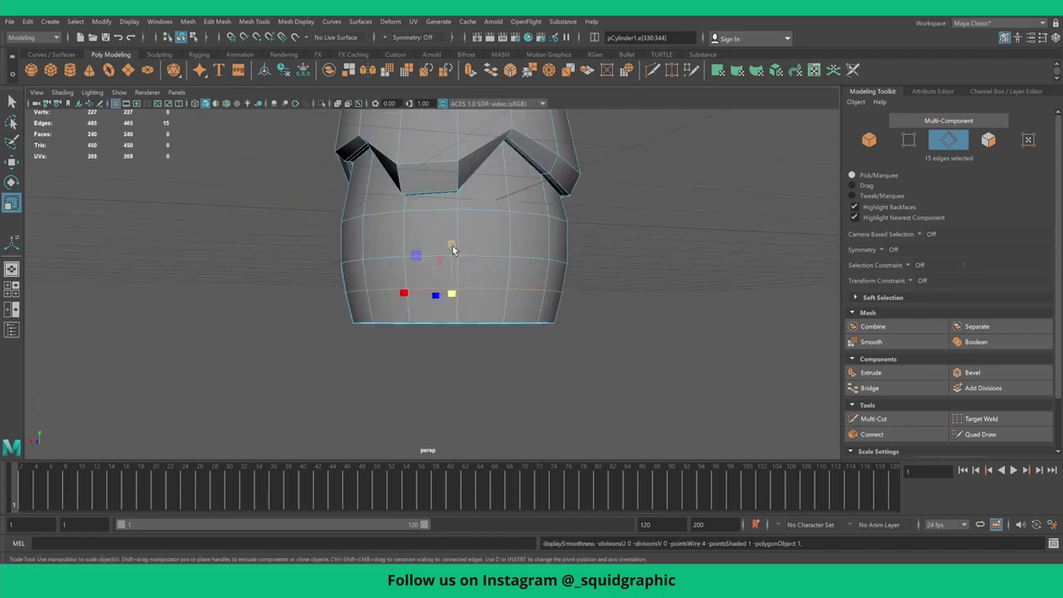
{"action": "key", "text": "w"}
{"action": "left_click_drag", "start_coordinate": [452, 249], "coordinate": [452, 254]}
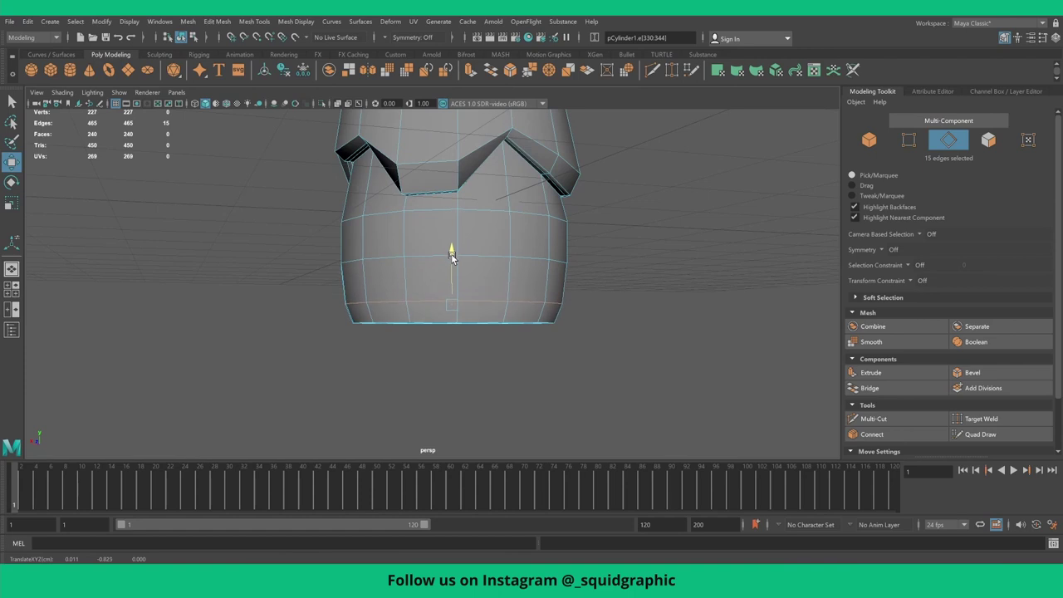
{"action": "key", "text": "r"}
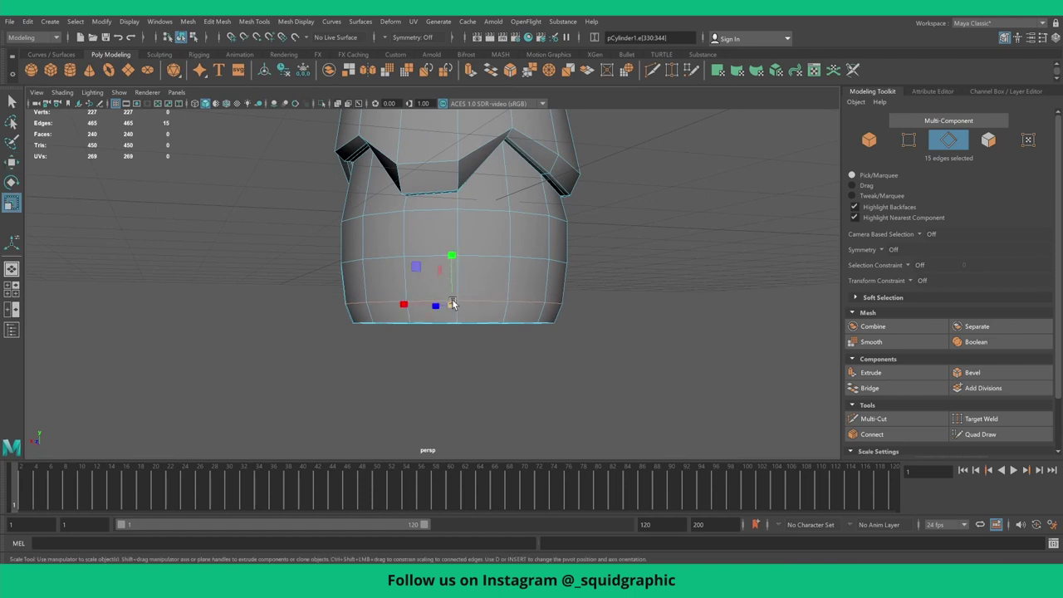
{"action": "left_click_drag", "start_coordinate": [453, 304], "coordinate": [452, 304]}
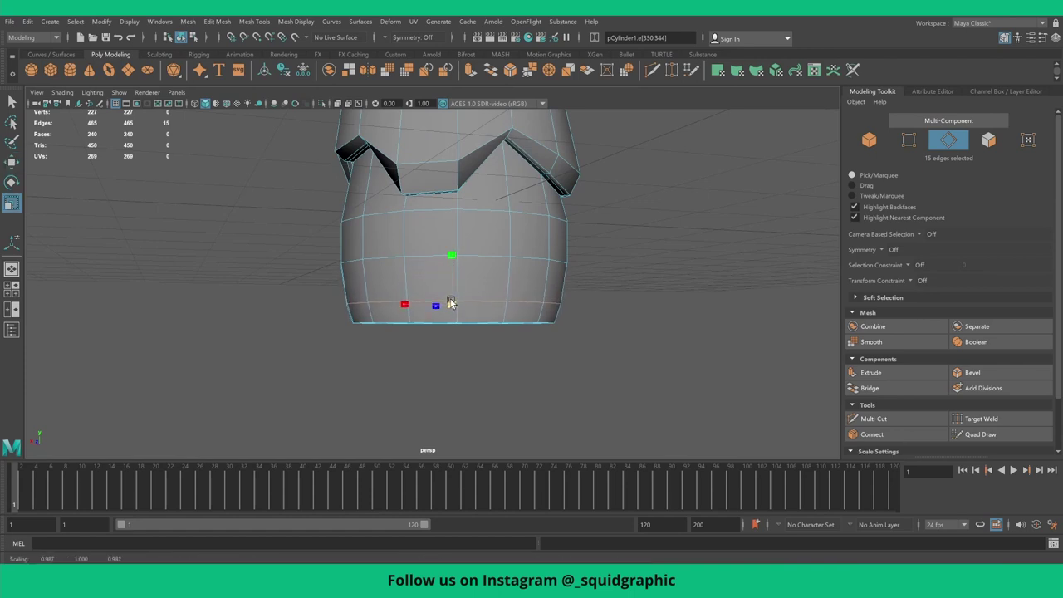
{"action": "mouse_move", "coordinate": [394, 254]}
{"action": "left_mouse_down", "text": "alt"}
{"action": "mouse_move", "coordinate": [462, 331]}
{"action": "mouse_move", "coordinate": [448, 242]}
{"action": "mouse_move", "coordinate": [503, 261]}
{"action": "left_mouse_up", "text": "alt"}
- Select all 15 faces of the cup's recessed top
{"action": "scroll", "coordinate": [508, 227], "scroll_direction": "up", "scroll_amount": 2}
{"action": "right_click", "coordinate": [508, 227]}
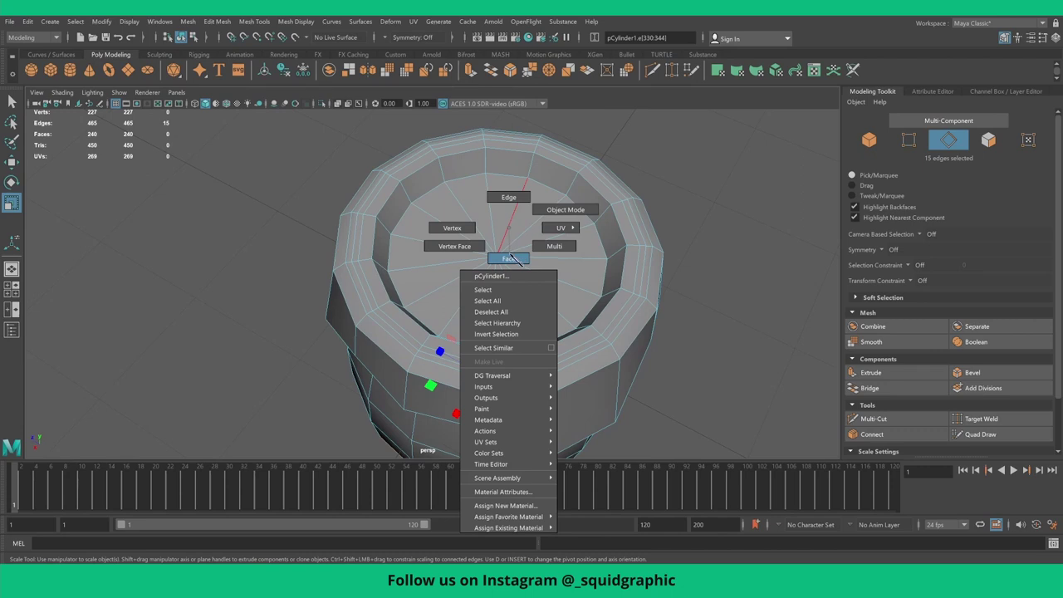
{"action": "left_click", "coordinate": [513, 259]}
{"action": "left_click", "coordinate": [504, 205]}
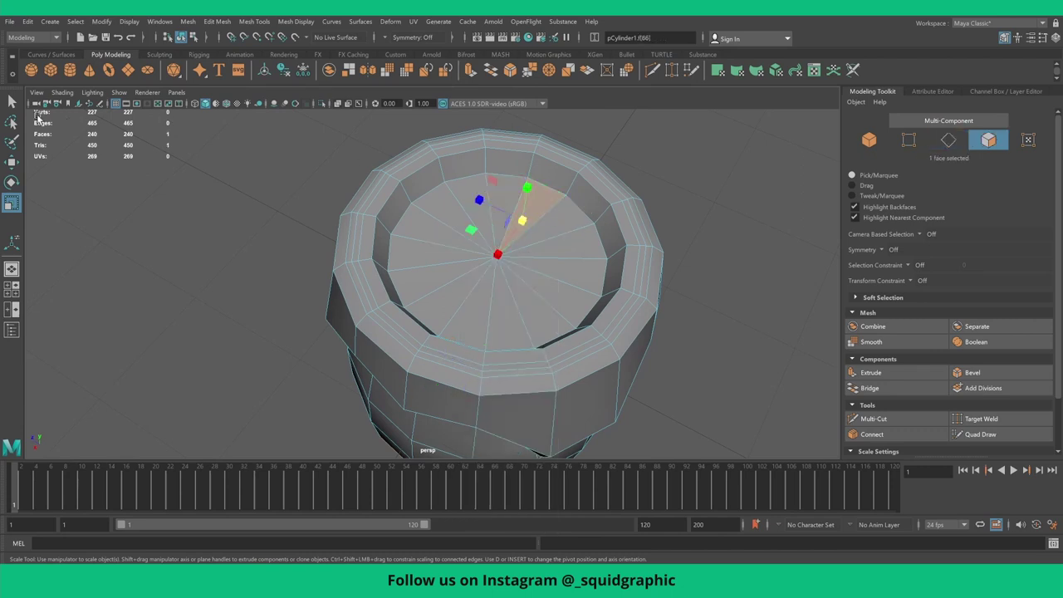
{"action": "left_click", "coordinate": [12, 101]}
{"action": "left_click_drag", "start_coordinate": [506, 202], "coordinate": [503, 279]}
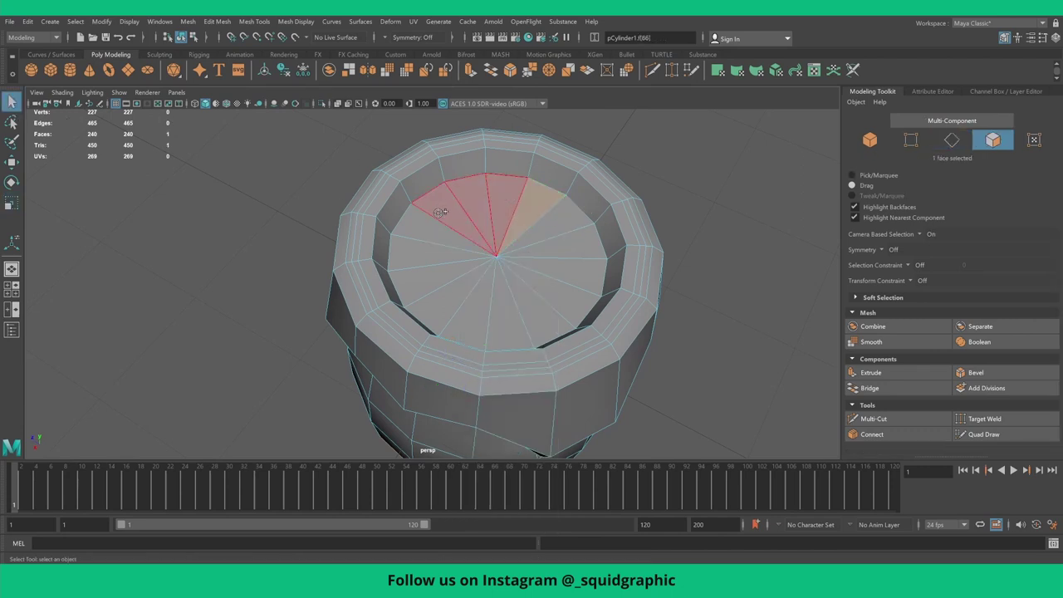
{"action": "left_click_drag", "start_coordinate": [545, 242], "coordinate": [565, 241]}
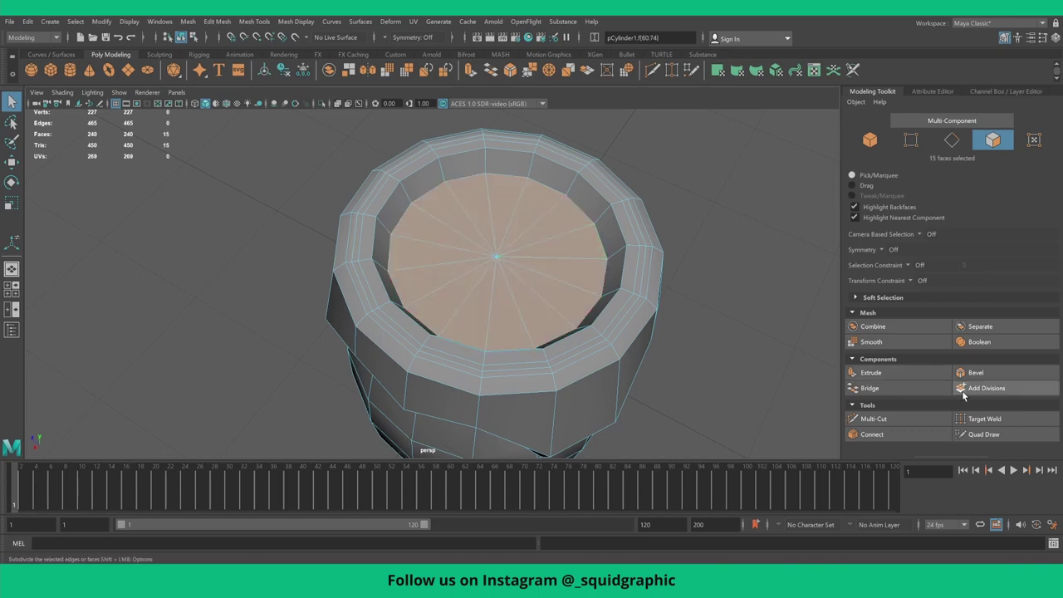
- Extrude them into a small central disc, then extrude it up 0.693 with 3 divisions
{"action": "left_click", "coordinate": [872, 373]}
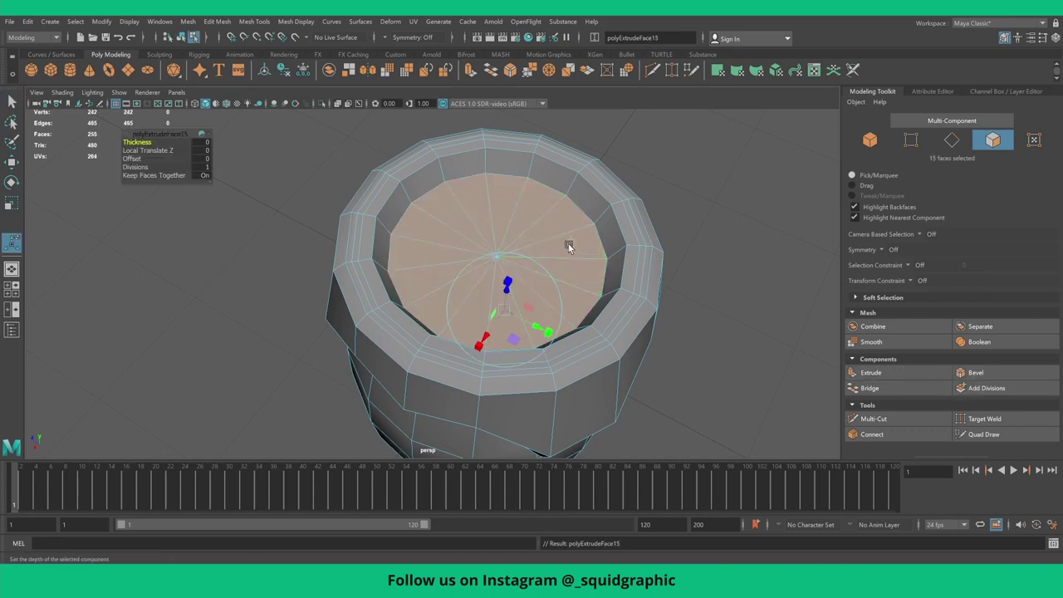
{"action": "mouse_move", "coordinate": [502, 257]}
{"action": "left_mouse_down"}
{"action": "mouse_move", "coordinate": [483, 261]}
{"action": "mouse_move", "coordinate": [787, 330]}
{"action": "left_mouse_up"}
{"action": "left_click", "coordinate": [870, 372]}
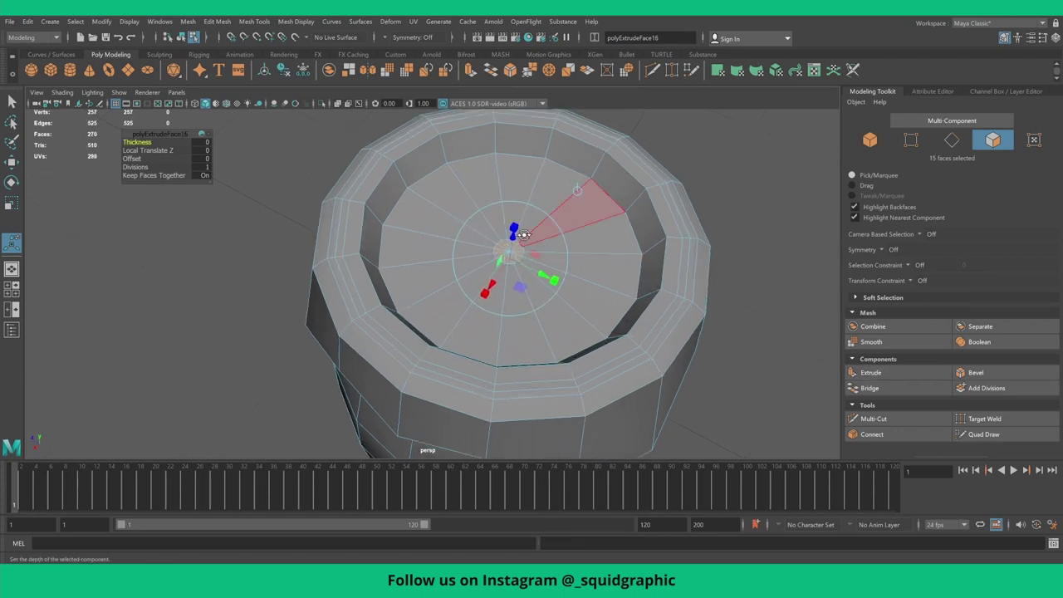
{"action": "mouse_move", "coordinate": [565, 224]}
{"action": "left_mouse_down", "text": "alt"}
{"action": "mouse_move", "coordinate": [516, 187]}
{"action": "mouse_move", "coordinate": [502, 86]}
{"action": "left_mouse_up", "text": "alt"}
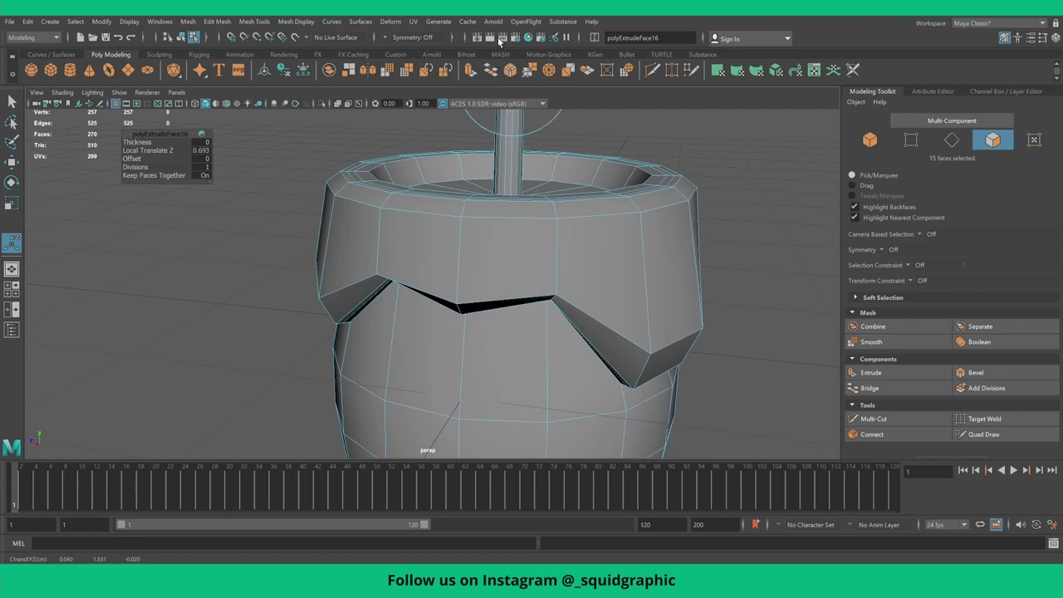
{"action": "left_click_drag", "start_coordinate": [568, 216], "coordinate": [416, 234], "text": "alt"}
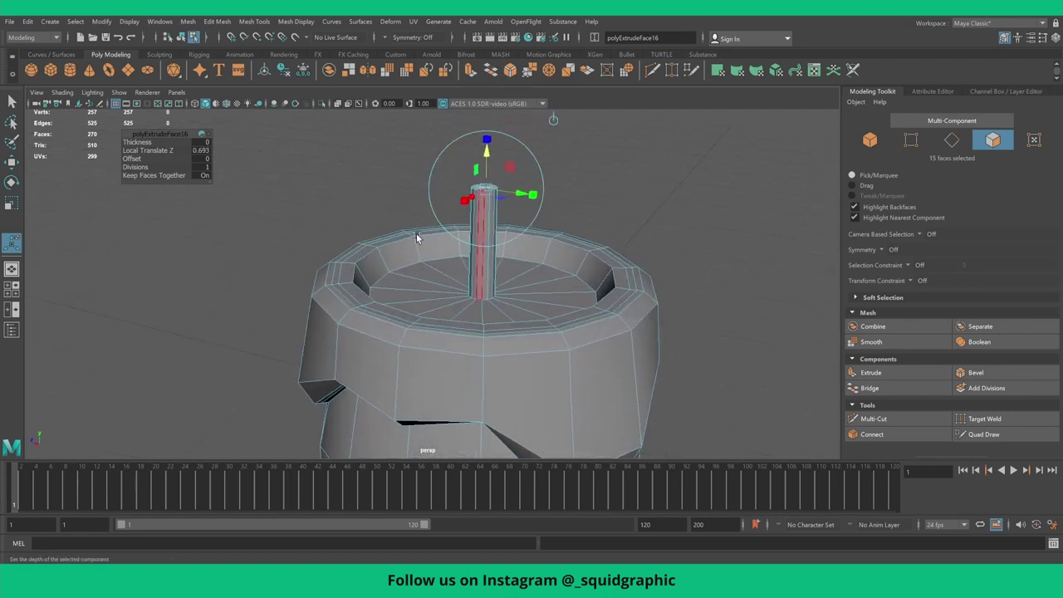
{"action": "left_click_drag", "start_coordinate": [141, 167], "coordinate": [165, 169]}
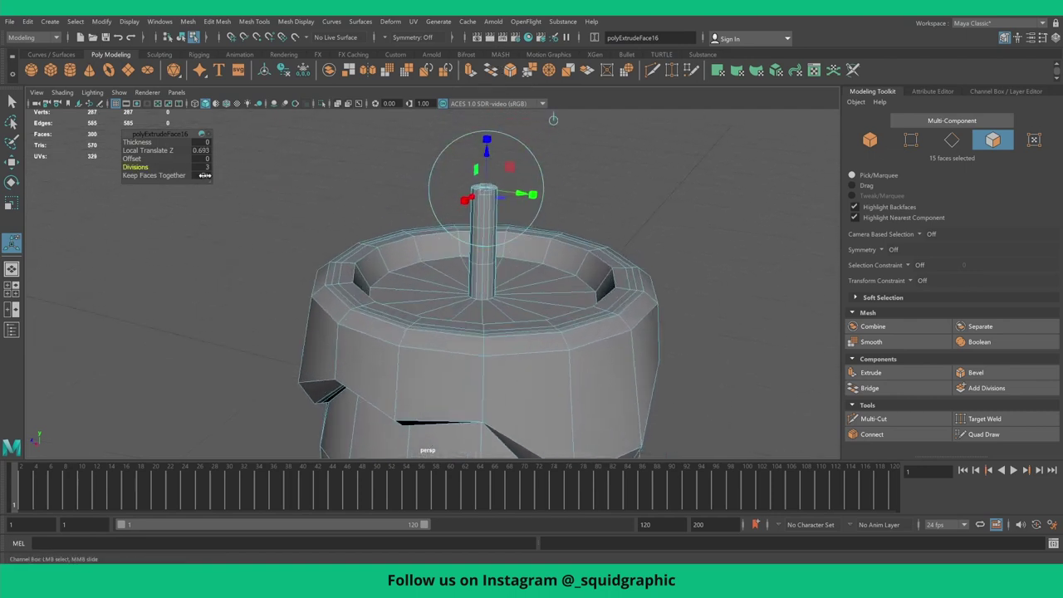
{"action": "left_click_drag", "start_coordinate": [450, 233], "coordinate": [476, 217], "text": "alt"}
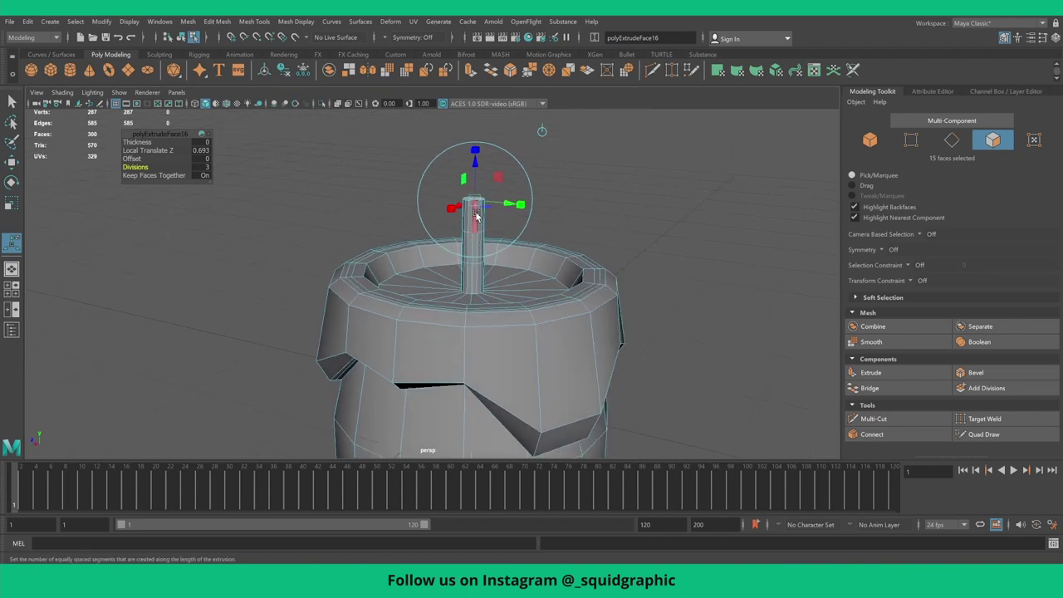
{"action": "right_click_drag", "start_coordinate": [476, 216], "coordinate": [420, 229]}
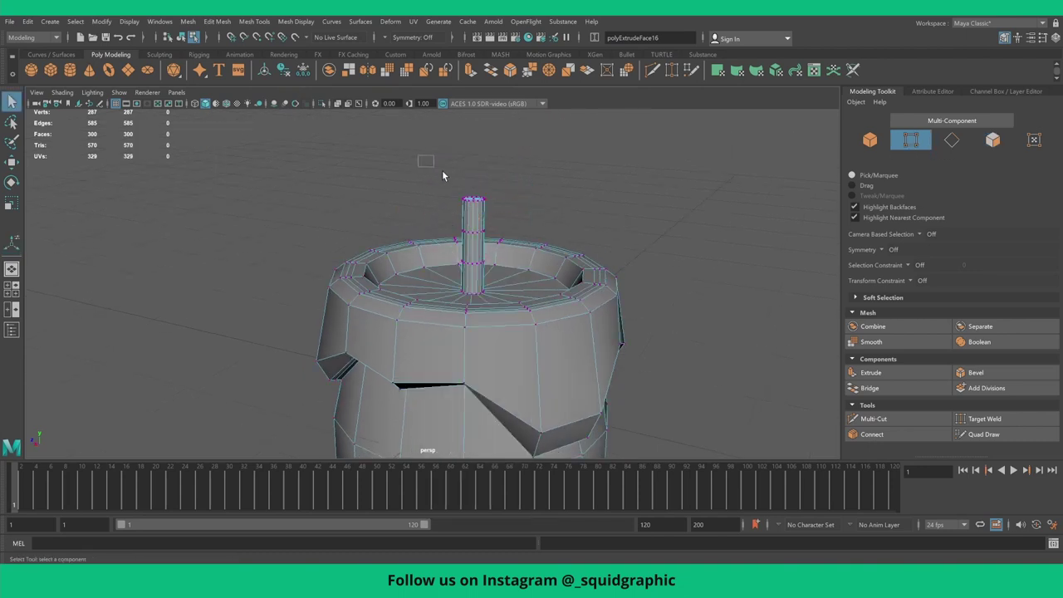
- Widen the post's top vertex ring and pinch its middle ring inward
{"action": "mouse_move", "coordinate": [418, 156]}
{"action": "left_mouse_down"}
{"action": "mouse_move", "coordinate": [519, 215]}
{"action": "mouse_move", "coordinate": [484, 203]}
{"action": "mouse_move", "coordinate": [463, 238]}
{"action": "mouse_move", "coordinate": [473, 268]}
{"action": "mouse_move", "coordinate": [462, 258]}
{"action": "left_mouse_up"}
{"action": "key", "text": "r"}
{"action": "scroll", "coordinate": [448, 263], "scroll_direction": "up", "scroll_amount": 2}
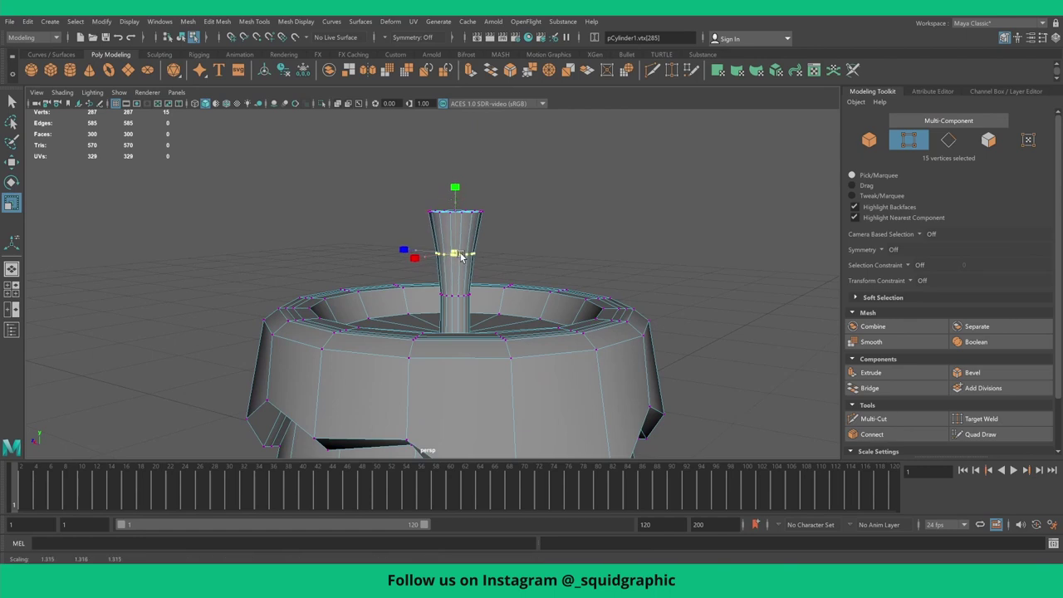
{"action": "key", "text": "w"}
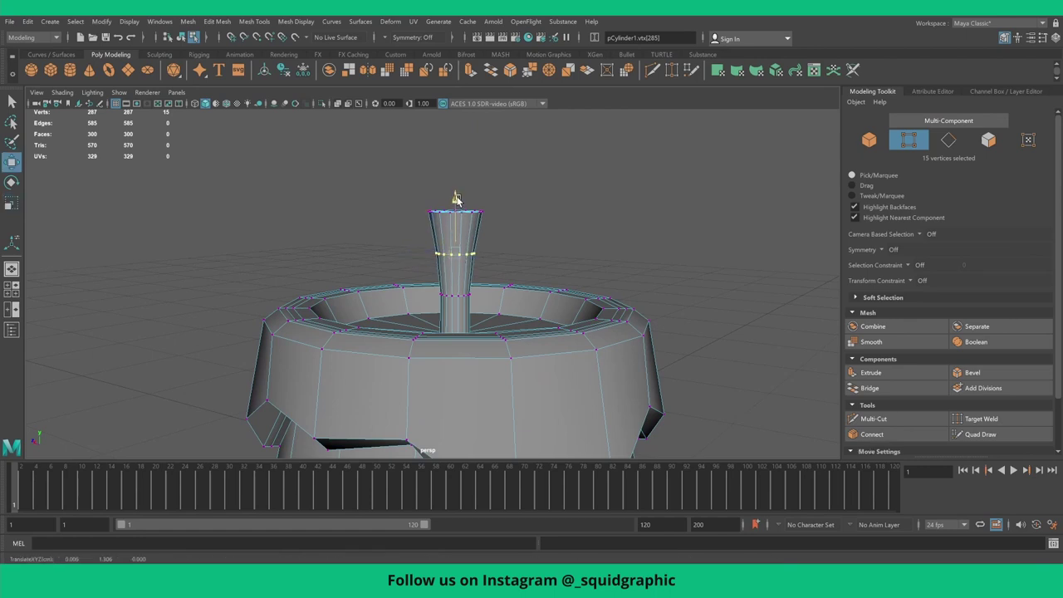
{"action": "key", "text": "r"}
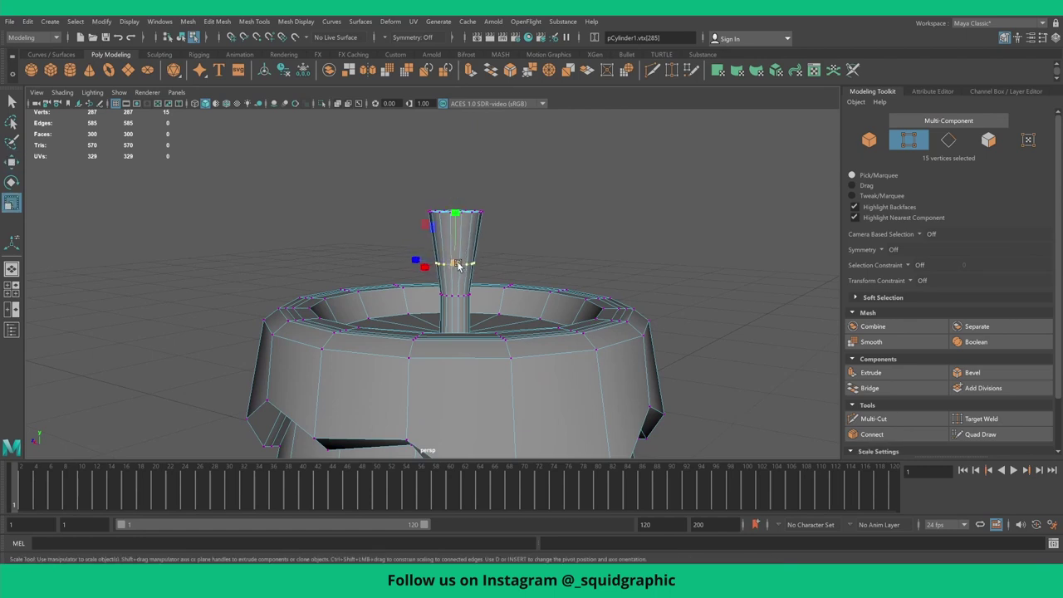
{"action": "left_click_drag", "start_coordinate": [458, 265], "coordinate": [454, 266]}
- Select the post's upper rings and shift them sideways so the post leans slightly
{"action": "key", "text": "w"}
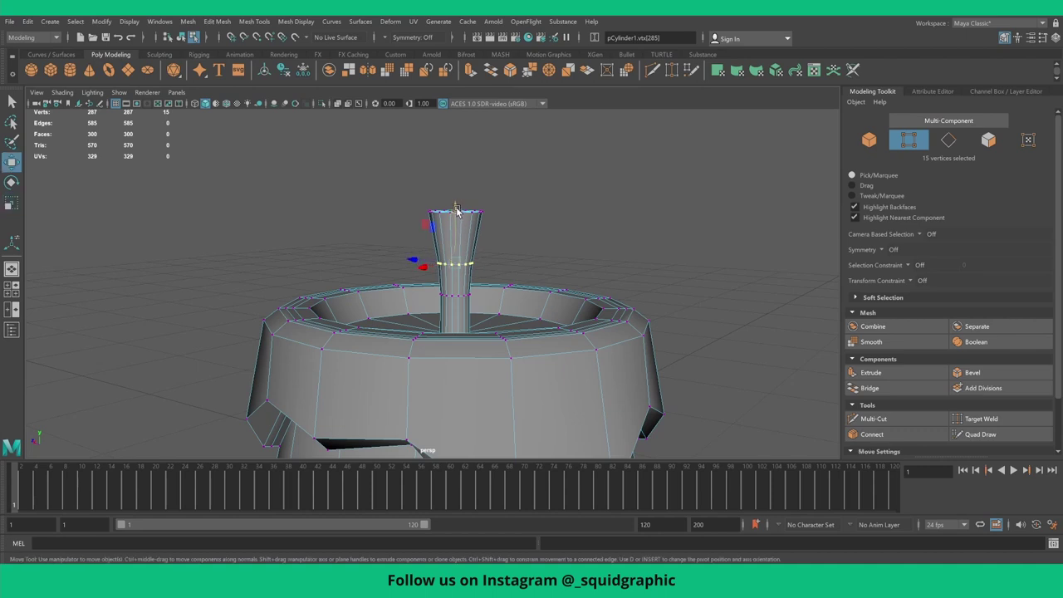
{"action": "left_click_drag", "start_coordinate": [322, 157], "coordinate": [511, 282]}
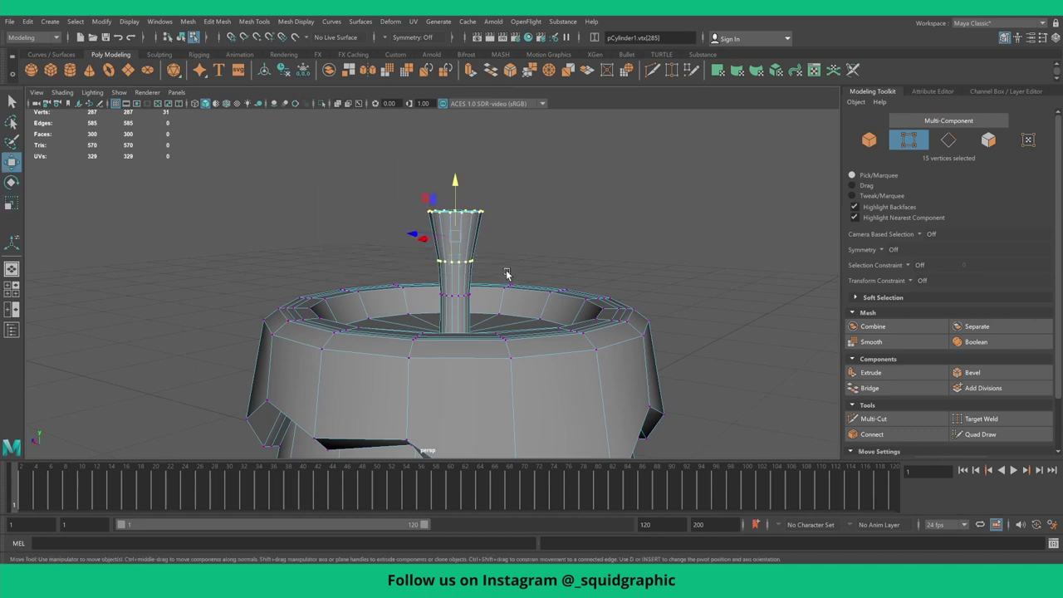
{"action": "key", "text": "r"}
{"action": "key", "text": "e"}
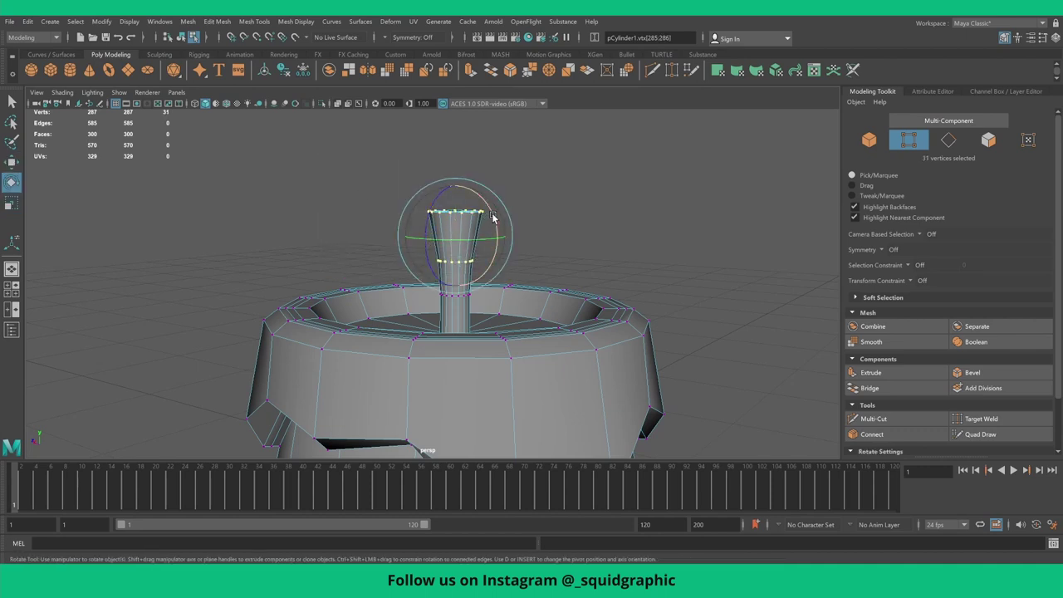
{"action": "key", "text": "w"}
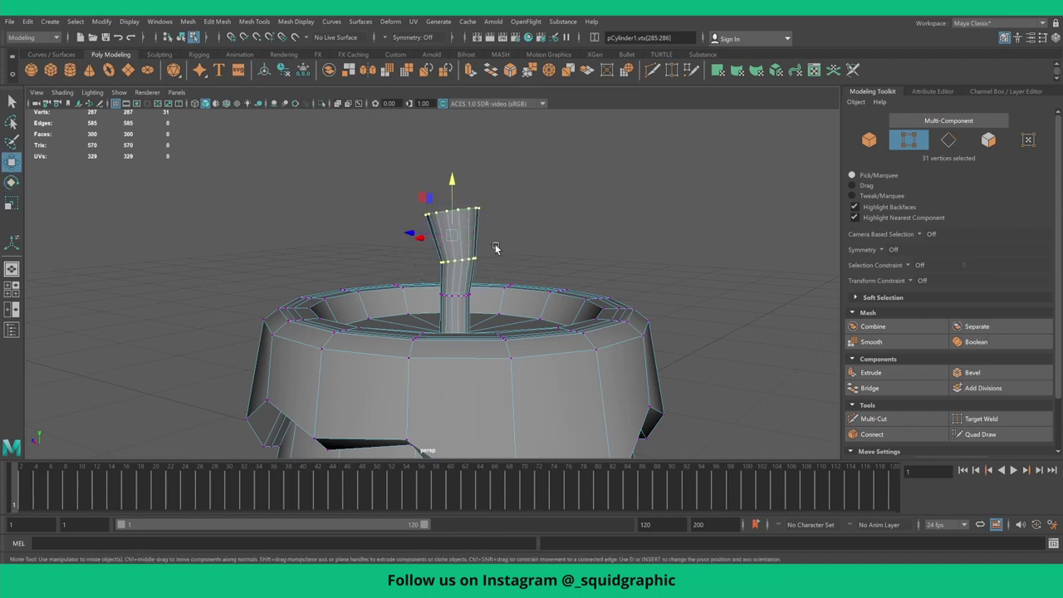
{"action": "left_click_drag", "start_coordinate": [487, 212], "coordinate": [422, 244], "text": "alt"}
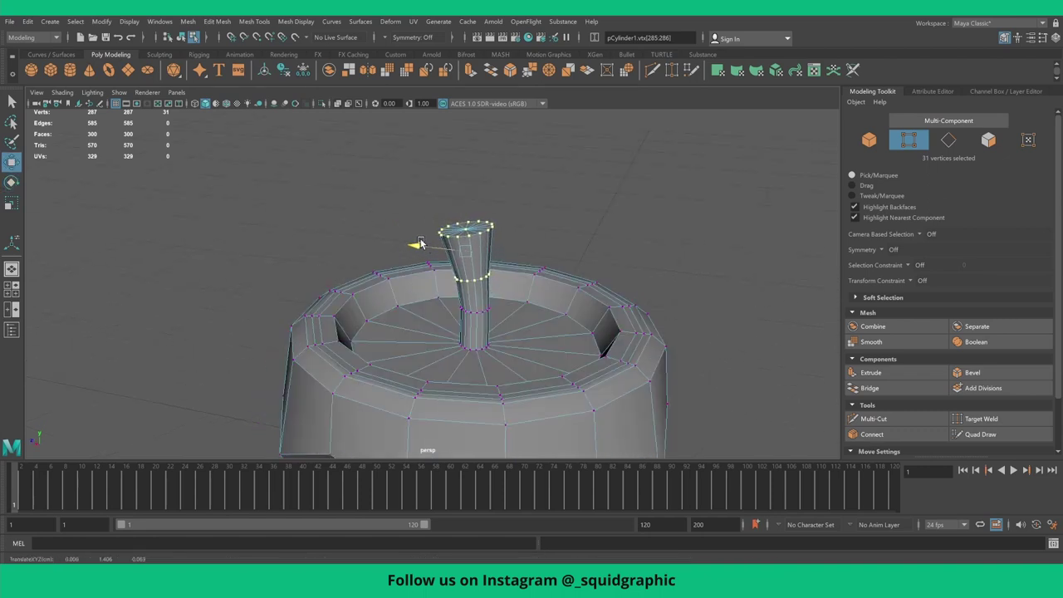
{"action": "left_click_drag", "start_coordinate": [526, 253], "coordinate": [482, 249], "text": "alt"}
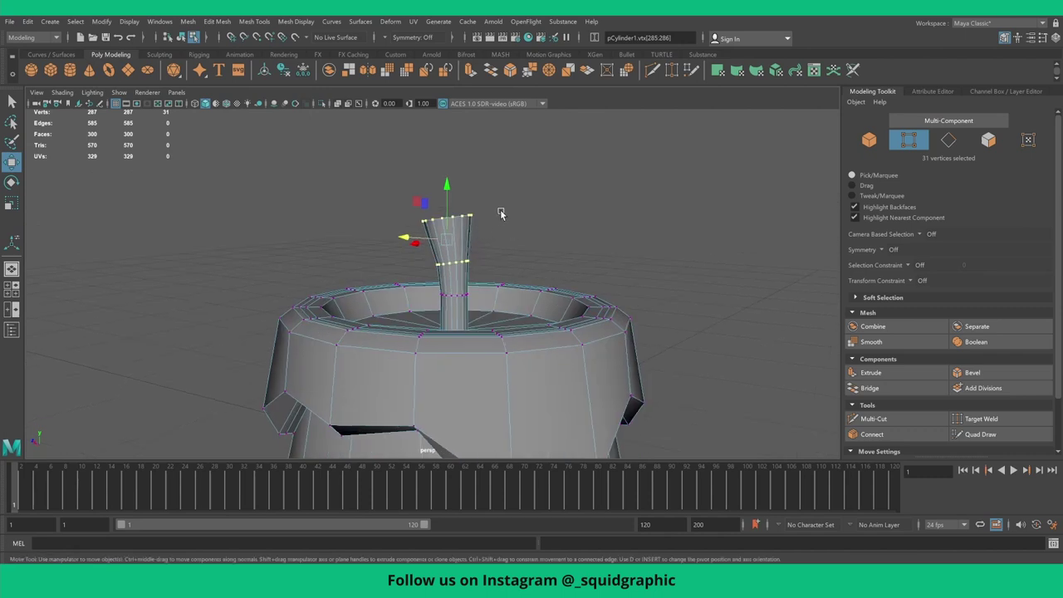
{"action": "right_click_drag", "start_coordinate": [482, 249], "coordinate": [482, 249], "text": "shift"}
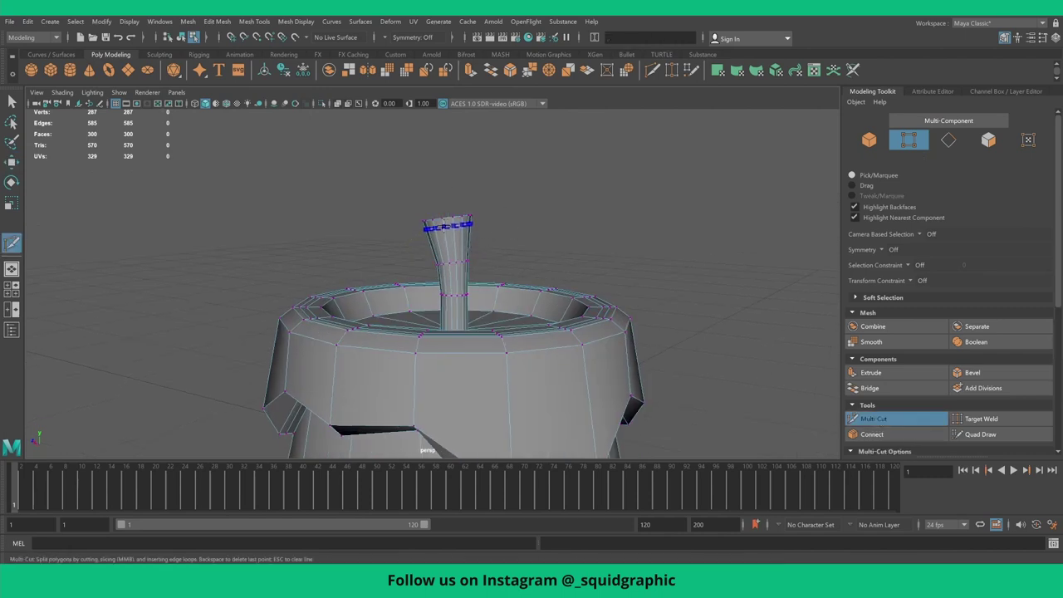
- Insert supporting edge loops near the post's top and base, checking the smooth preview
{"action": "key", "text": "q"}
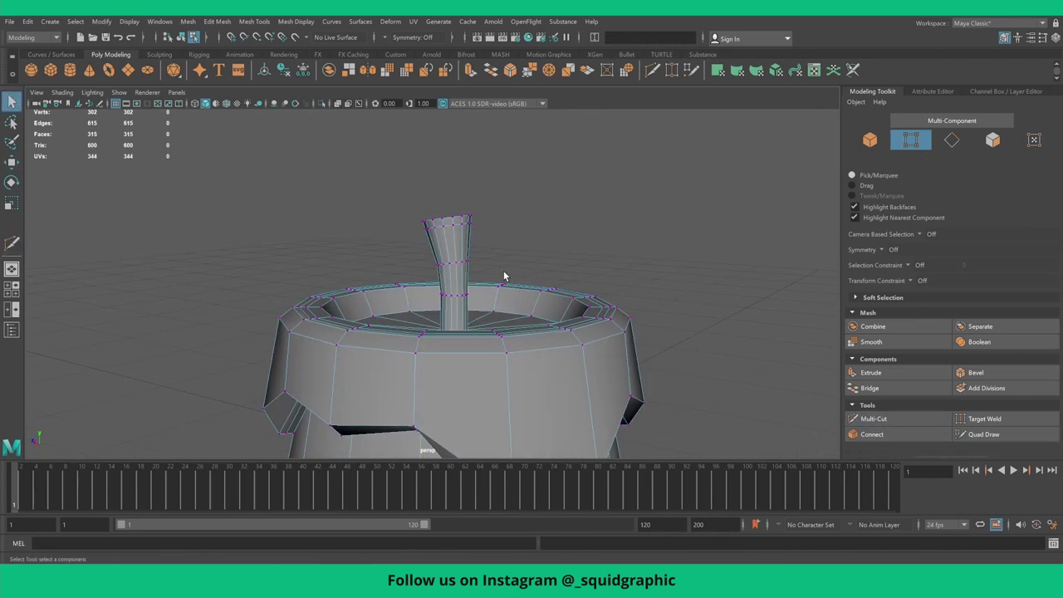
{"action": "key", "text": "3"}
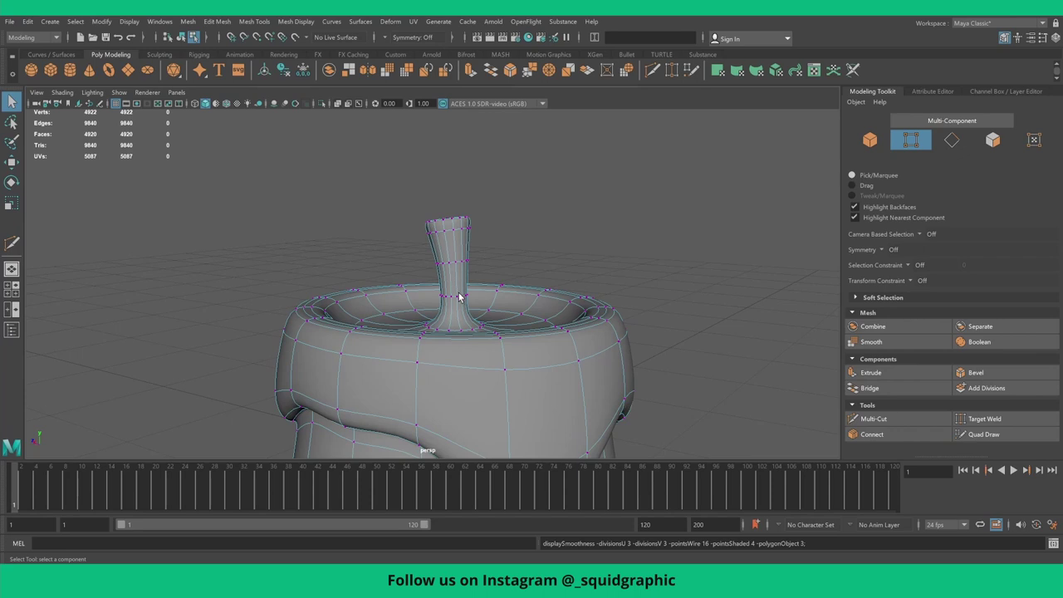
{"action": "key", "text": "1"}
{"action": "scroll", "coordinate": [819, 401], "scroll_direction": "up", "scroll_amount": 3}
{"action": "left_click", "coordinate": [873, 419]}
{"action": "scroll", "coordinate": [509, 353], "scroll_direction": "up", "scroll_amount": 3}
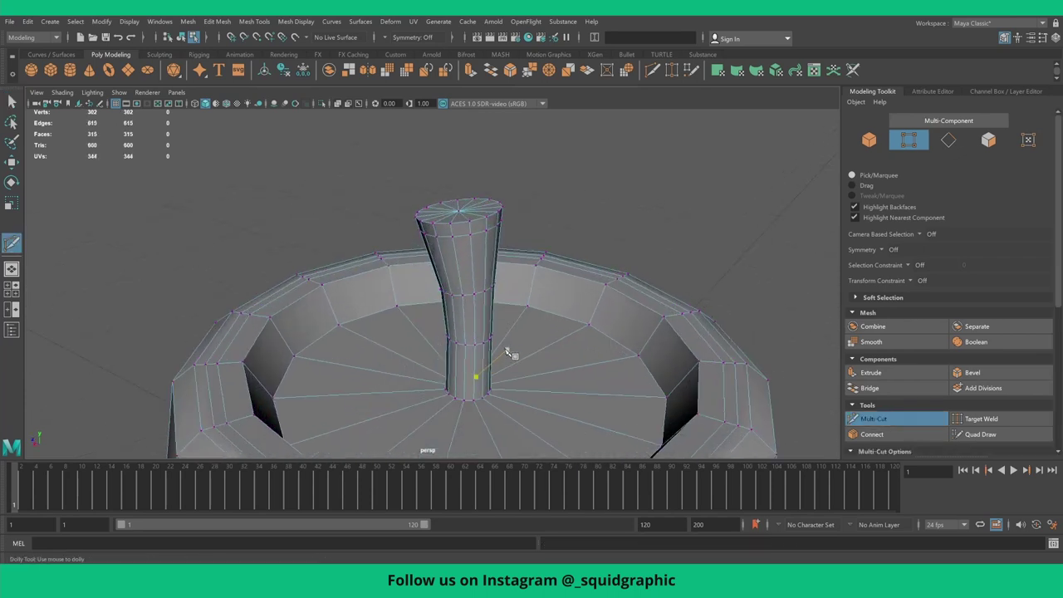
{"action": "left_click", "coordinate": [478, 402], "text": "ctrl"}
{"action": "key", "text": "3"}
{"action": "key", "text": "1"}
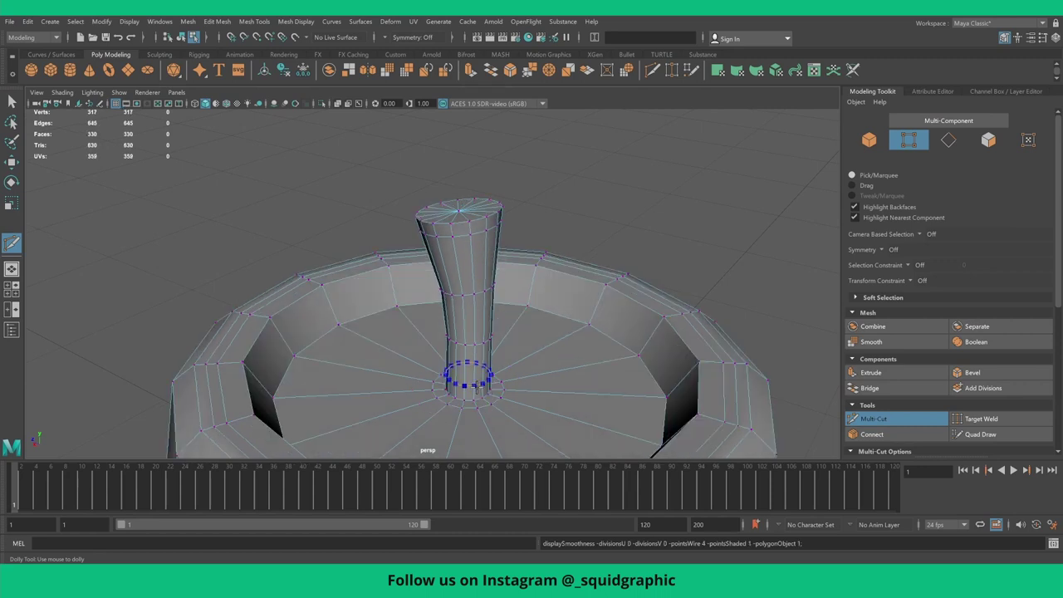
{"action": "key", "text": "3"}
{"action": "scroll", "coordinate": [474, 395], "scroll_direction": "down", "scroll_amount": 5}
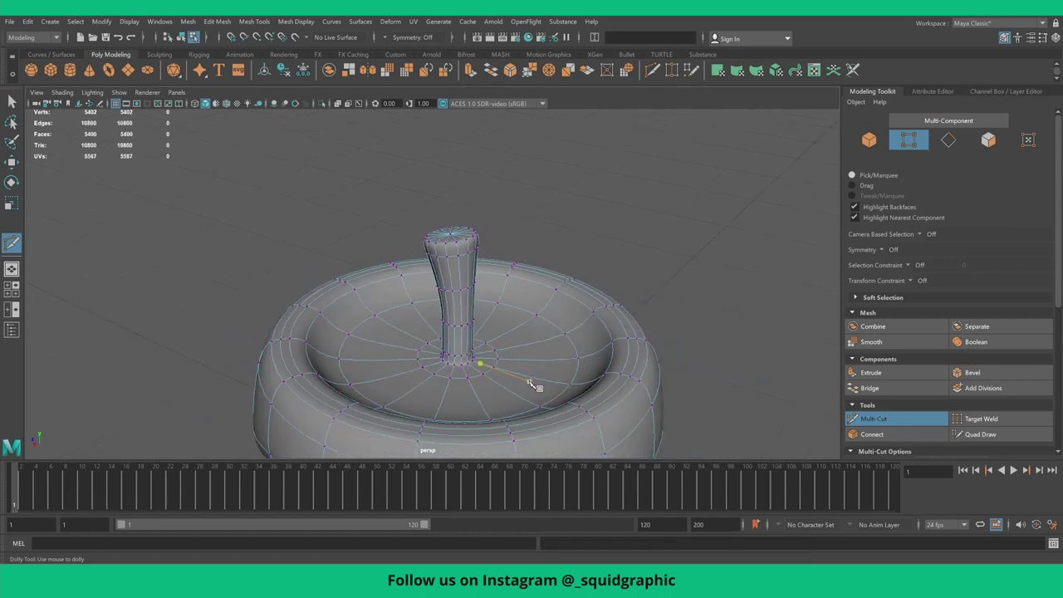
- Return to object mode, select the whole cup and view its unsmoothed cage
{"action": "left_click", "coordinate": [12, 101]}
{"action": "right_click_drag", "start_coordinate": [474, 286], "coordinate": [498, 268]}
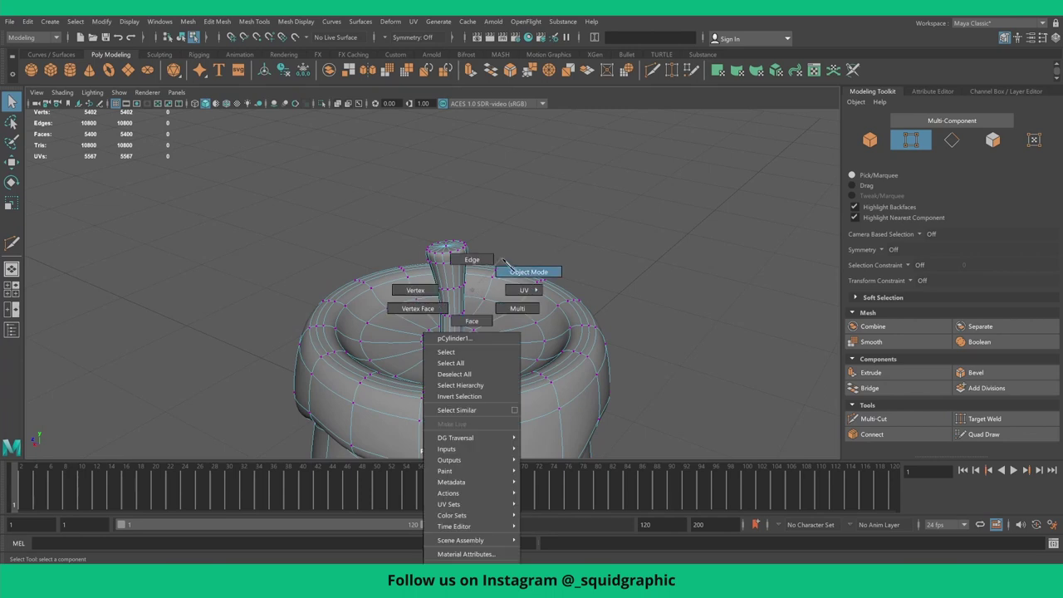
{"action": "scroll", "coordinate": [564, 270], "scroll_direction": "down", "scroll_amount": 3}
{"action": "mouse_move", "coordinate": [564, 276]}
{"action": "left_mouse_down", "text": "alt"}
{"action": "mouse_move", "coordinate": [491, 301]}
{"action": "mouse_move", "coordinate": [475, 294]}
{"action": "left_mouse_up", "text": "alt"}
{"action": "scroll", "coordinate": [504, 279], "scroll_direction": "up", "scroll_amount": 3}
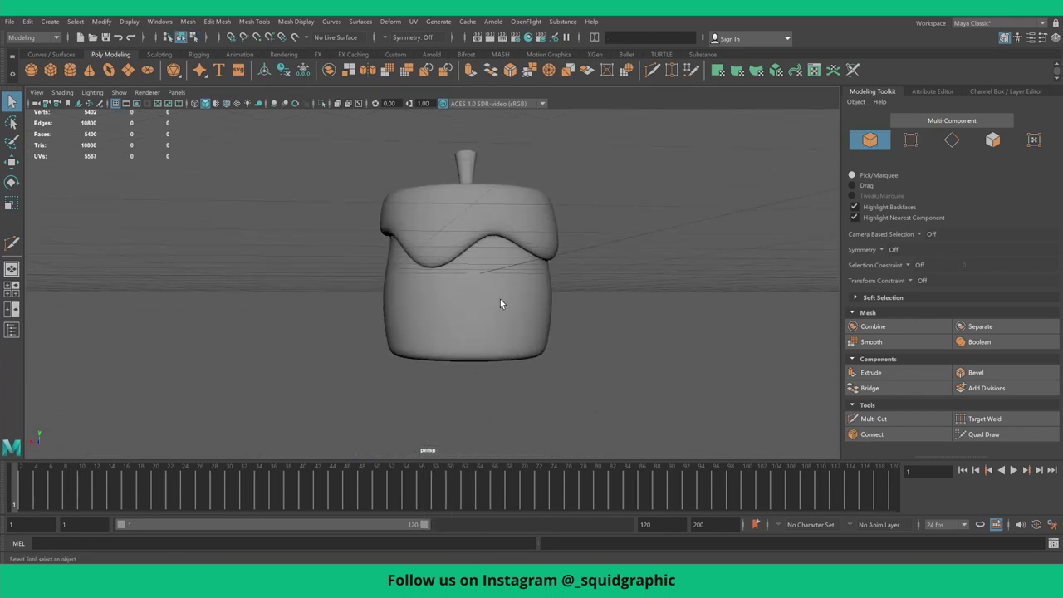
{"action": "left_click", "coordinate": [502, 303]}
{"action": "middle_click_drag", "start_coordinate": [517, 352], "coordinate": [505, 308], "text": "alt"}
{"action": "key", "text": "1"}
{"action": "scroll", "coordinate": [506, 308], "scroll_direction": "up", "scroll_amount": 3}
{"action": "mouse_move", "coordinate": [506, 308]}
{"action": "left_mouse_down", "text": "alt"}
{"action": "mouse_move", "coordinate": [443, 315]}
{"action": "mouse_move", "coordinate": [444, 344]}
{"action": "left_mouse_up", "text": "alt"}
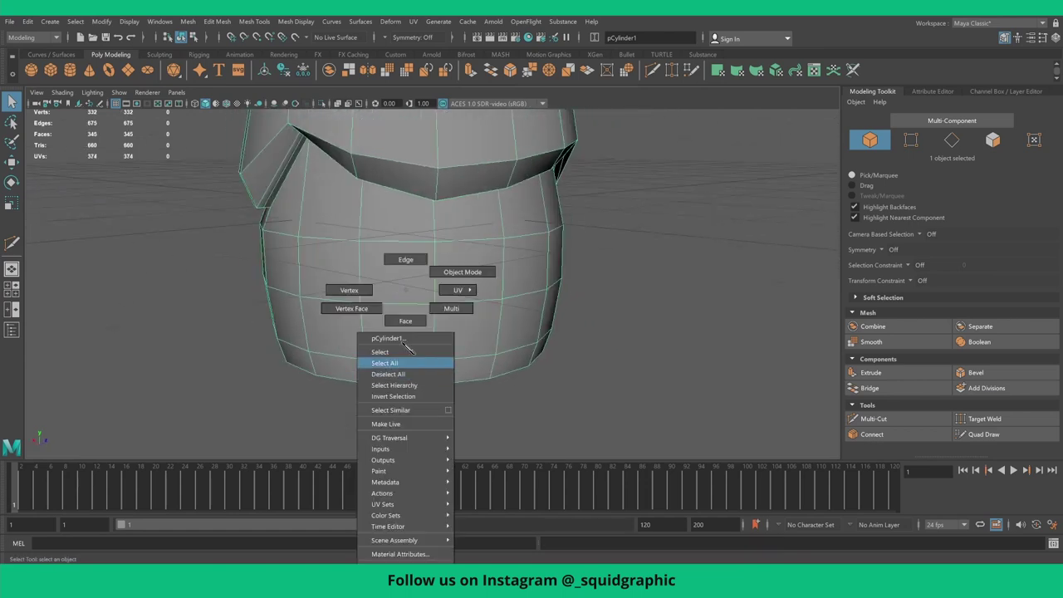
- Extrude the bottom face ring as separate blocks with Keep Faces Together off, thickness 0.24
{"action": "right_click_drag", "start_coordinate": [403, 299], "coordinate": [400, 324]}
{"action": "left_click", "coordinate": [400, 338]}
{"action": "double_click", "coordinate": [452, 372], "text": "shift"}
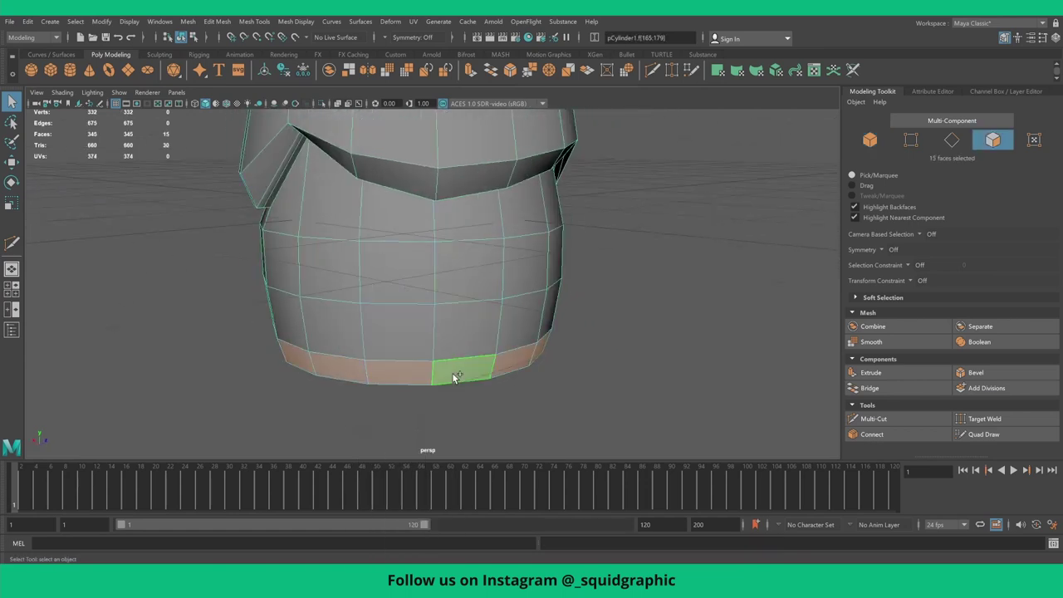
{"action": "scroll", "coordinate": [465, 373], "scroll_direction": "down", "scroll_amount": 3}
{"action": "left_click", "coordinate": [885, 375]}
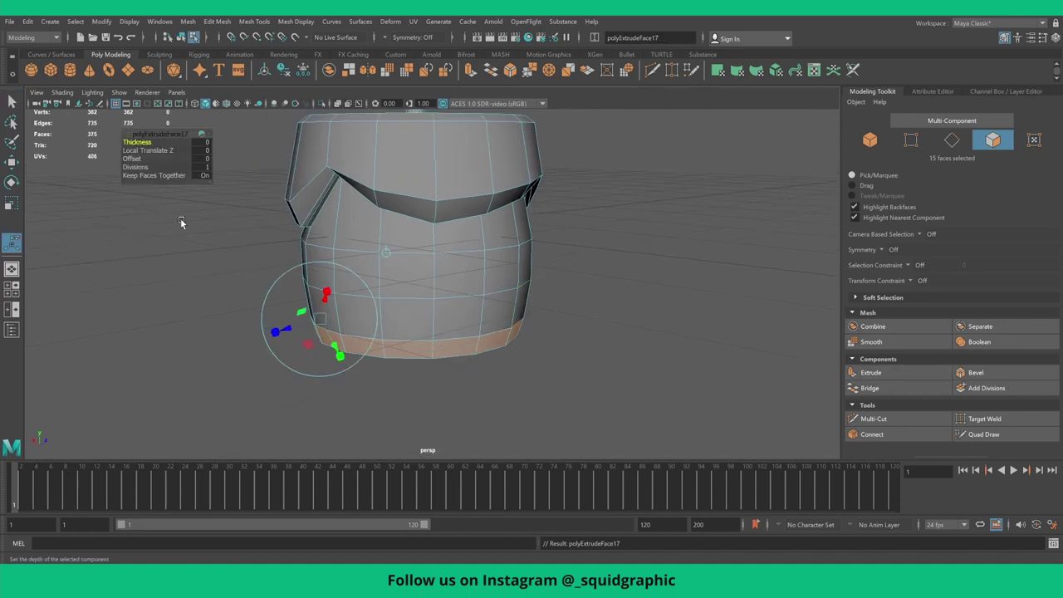
{"action": "left_click", "coordinate": [203, 177]}
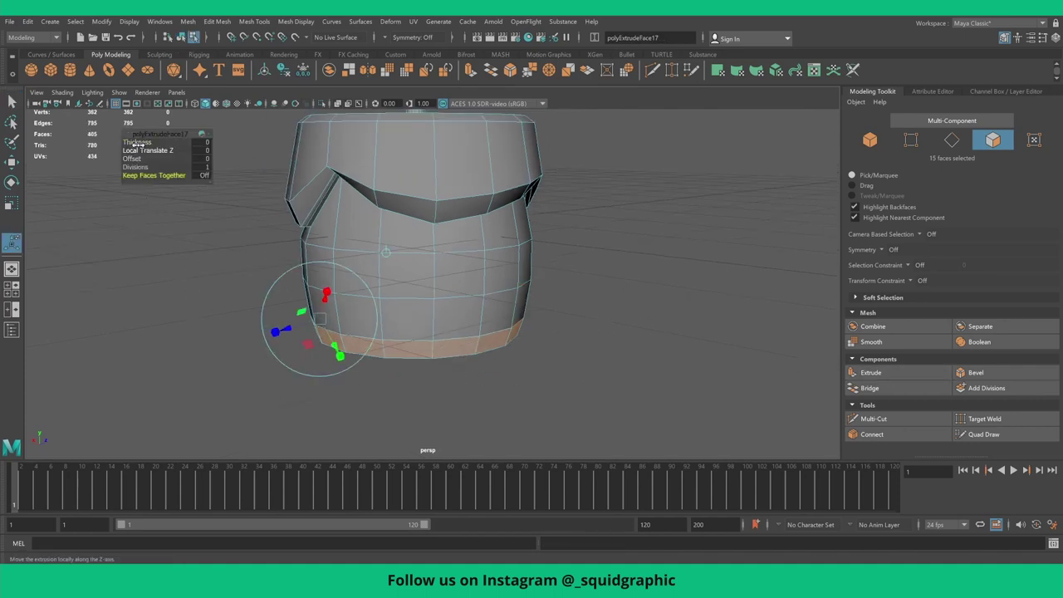
{"action": "left_click_drag", "start_coordinate": [138, 143], "coordinate": [147, 145]}
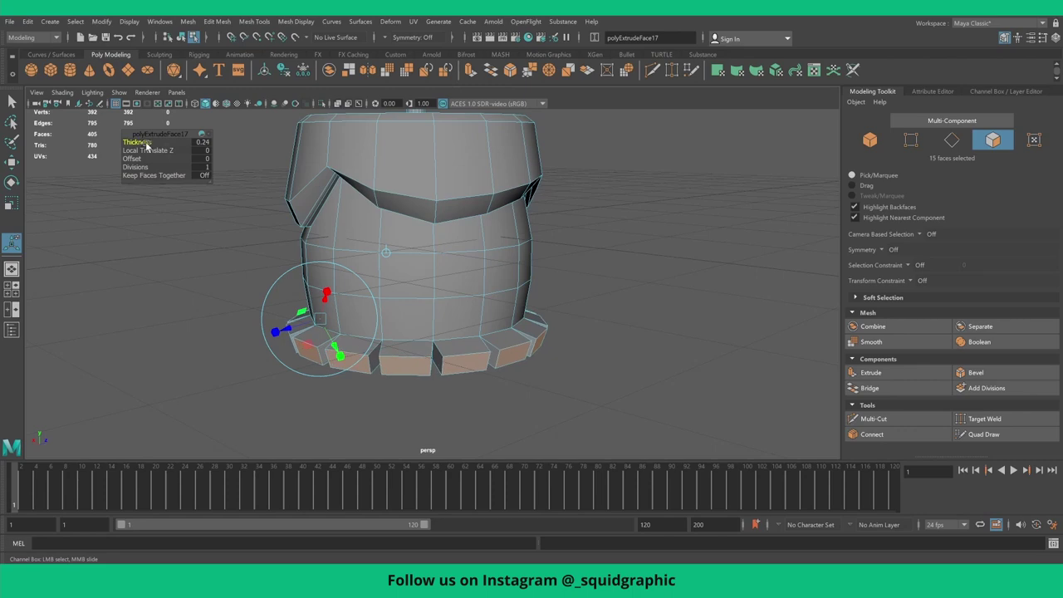
{"action": "mouse_move", "coordinate": [440, 274]}
{"action": "left_mouse_down", "text": "alt"}
{"action": "mouse_move", "coordinate": [490, 336]}
{"action": "mouse_move", "coordinate": [446, 311]}
{"action": "mouse_move", "coordinate": [259, 258]}
{"action": "left_mouse_up", "text": "alt"}
{"action": "scroll", "coordinate": [256, 247], "scroll_direction": "up", "scroll_amount": 3}
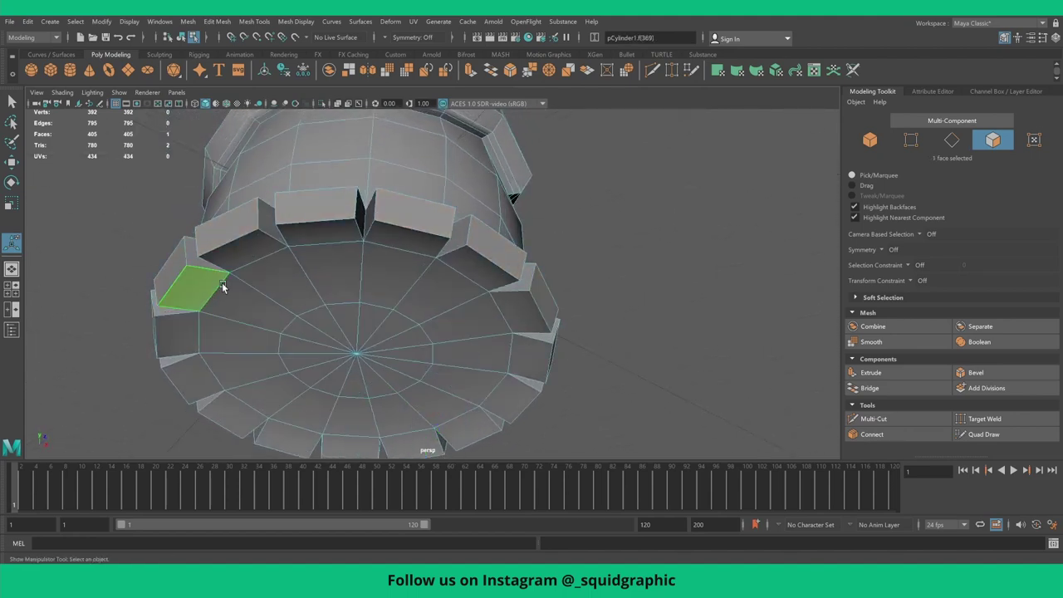
- In the side view, select only the 45 underside faces of the base blocks
{"action": "left_click", "coordinate": [243, 253]}
{"action": "left_click", "coordinate": [251, 258]}
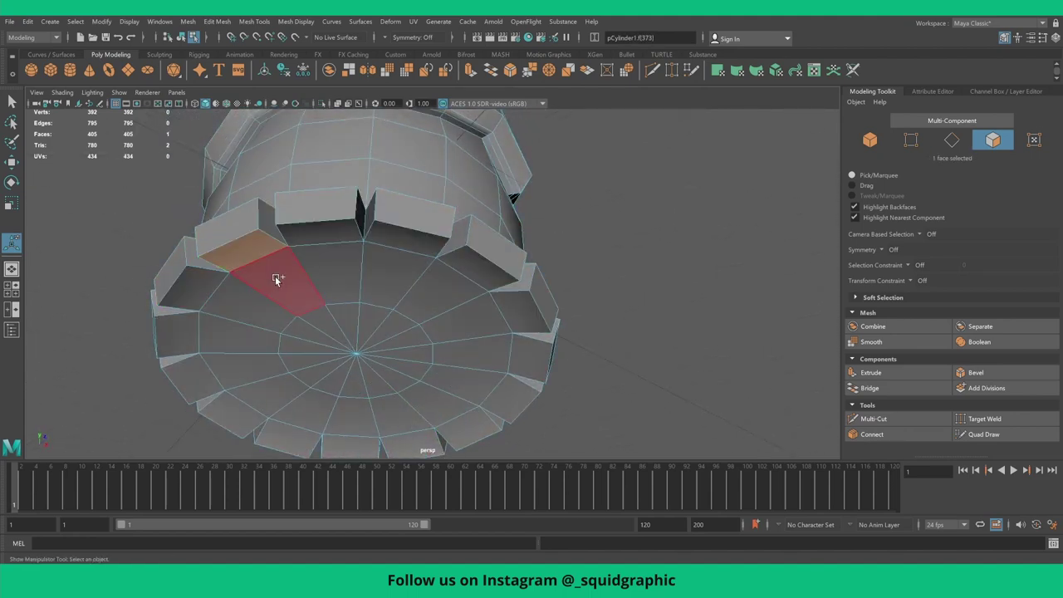
{"action": "left_click_drag", "start_coordinate": [282, 272], "coordinate": [284, 264], "text": "alt"}
{"action": "key", "text": "space"}
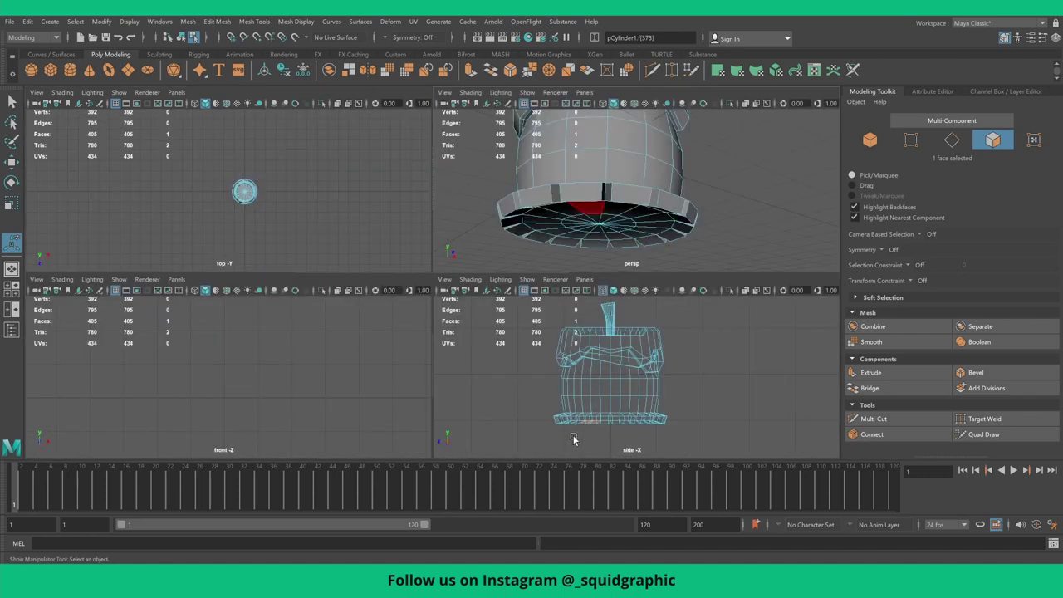
{"action": "key", "text": "space"}
{"action": "scroll", "coordinate": [432, 390], "scroll_direction": "up", "scroll_amount": 2}
{"action": "scroll", "coordinate": [266, 353], "scroll_direction": "up", "scroll_amount": 2}
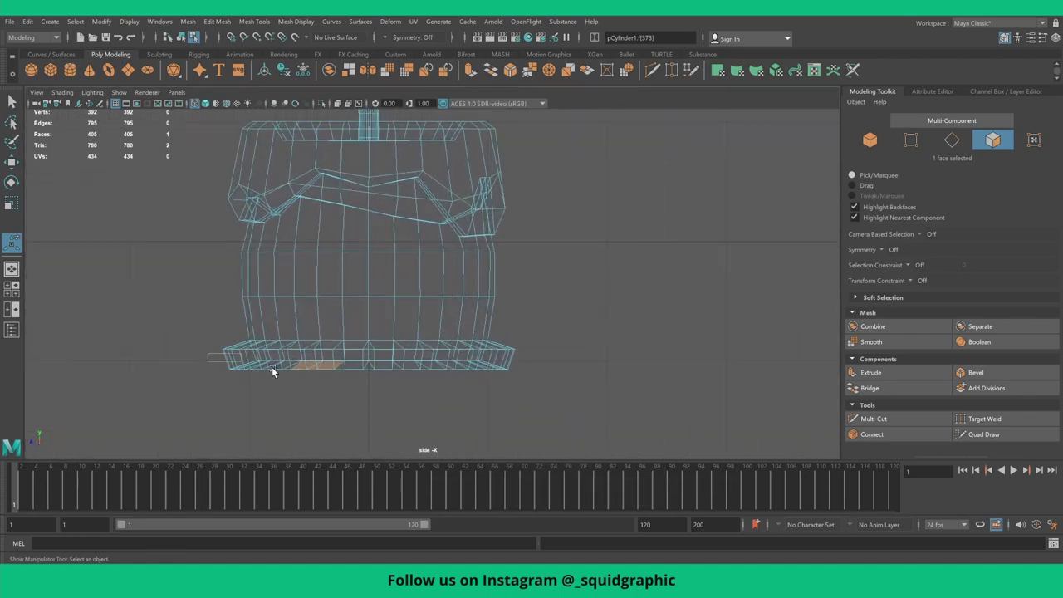
{"action": "left_click_drag", "start_coordinate": [272, 370], "coordinate": [609, 434]}
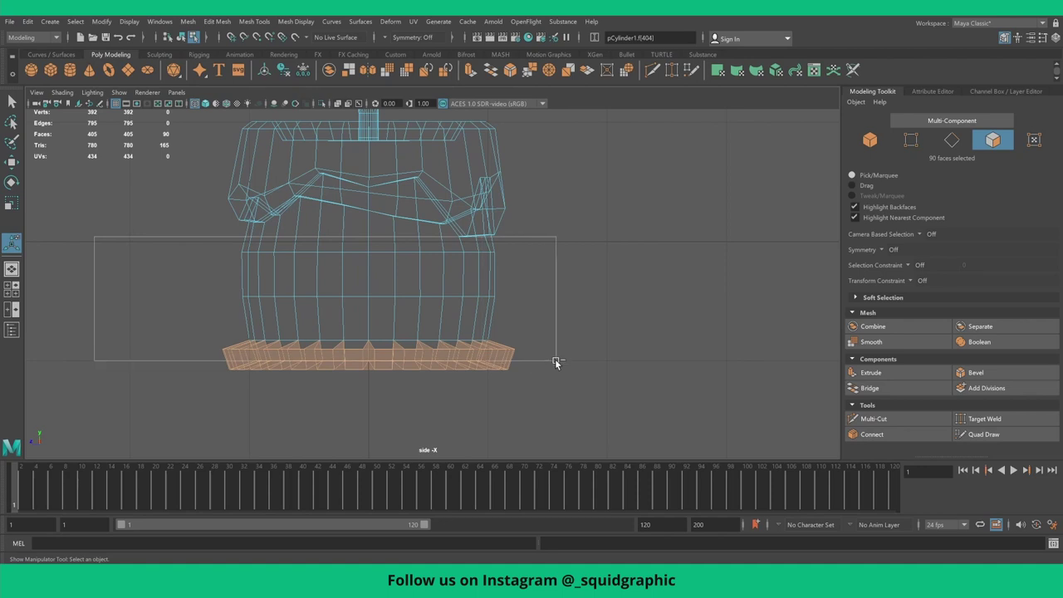
{"action": "left_click_drag", "start_coordinate": [113, 251], "coordinate": [554, 358], "text": "ctrl"}
{"action": "key", "text": "ctrl+z"}
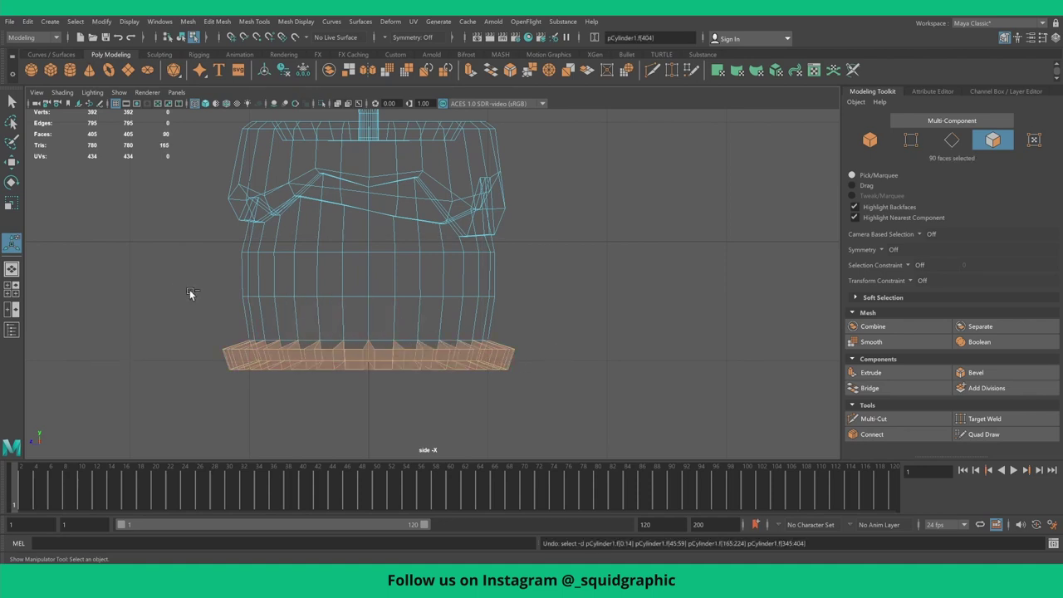
{"action": "left_click_drag", "start_coordinate": [177, 290], "coordinate": [532, 352]}
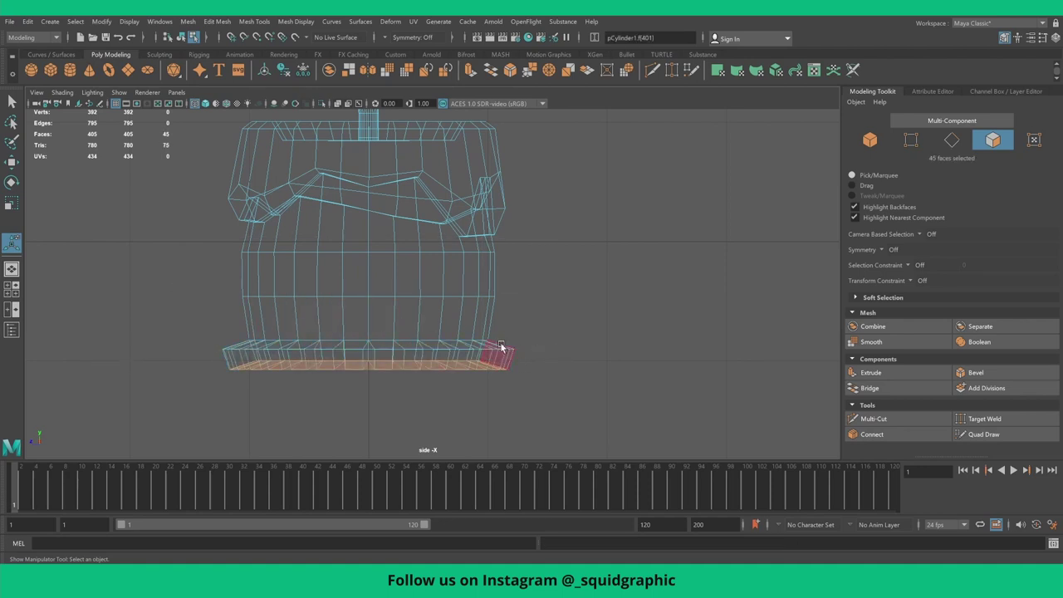
- Delete the 45 underside faces, leaving the base ring open, and inspect it unsmoothed
{"action": "key", "text": "space"}
{"action": "key", "text": "space"}
{"action": "left_click_drag", "start_coordinate": [580, 232], "coordinate": [571, 238], "text": "alt"}
{"action": "key", "text": "Delete"}
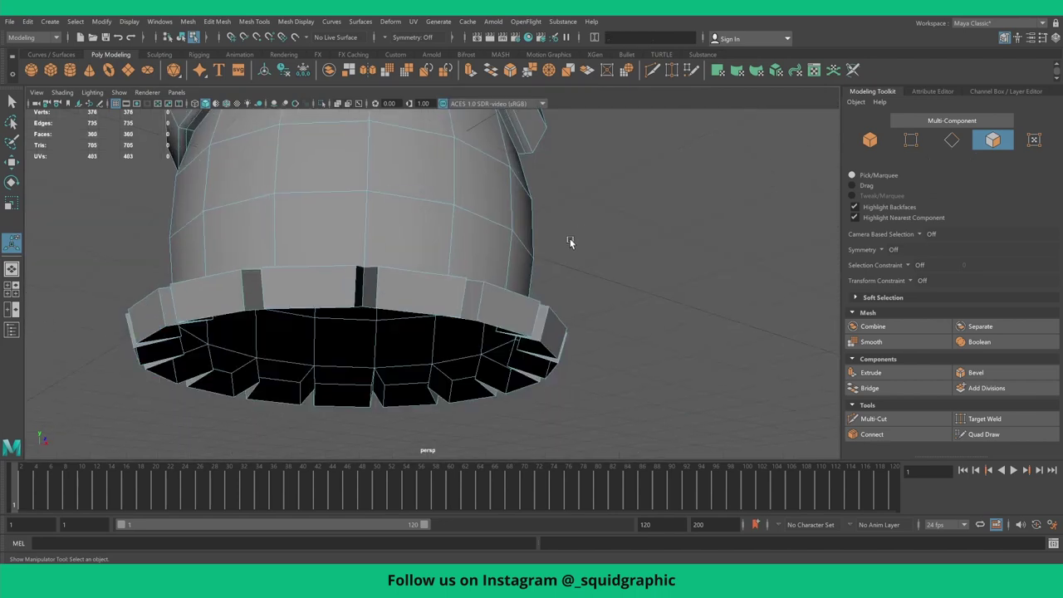
{"action": "mouse_move", "coordinate": [435, 268]}
{"action": "left_mouse_down", "text": "alt"}
{"action": "mouse_move", "coordinate": [407, 301]}
{"action": "mouse_move", "coordinate": [432, 308]}
{"action": "mouse_move", "coordinate": [419, 314]}
{"action": "left_mouse_up", "text": "alt"}
{"action": "scroll", "coordinate": [423, 291], "scroll_direction": "up", "scroll_amount": 3}
{"action": "mouse_move", "coordinate": [429, 273]}
{"action": "left_mouse_down", "text": "alt"}
{"action": "mouse_move", "coordinate": [333, 356]}
{"action": "mouse_move", "coordinate": [286, 341]}
{"action": "left_mouse_up", "text": "alt"}
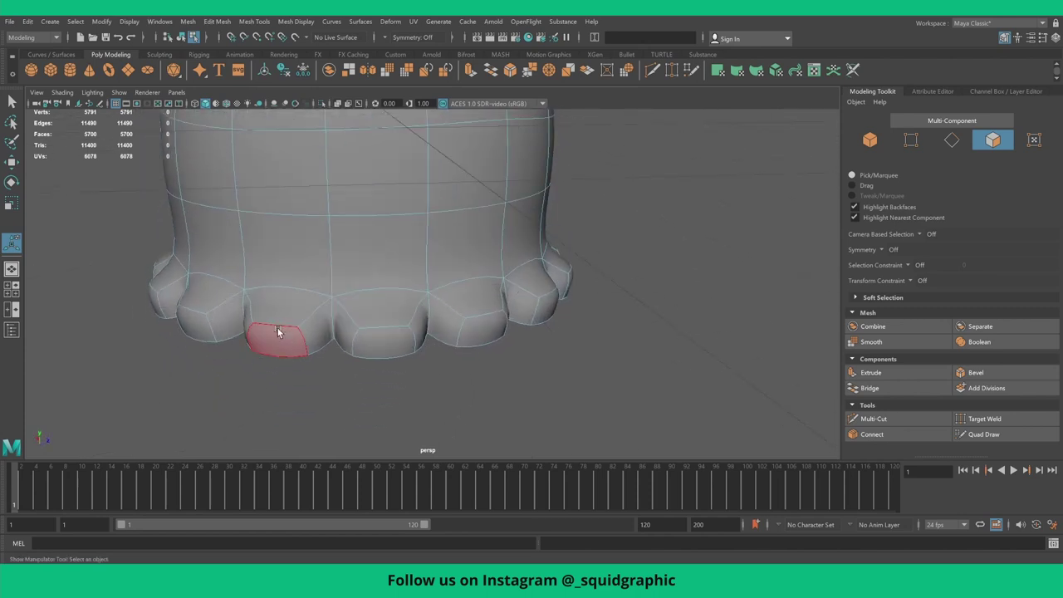
{"action": "right_click_drag", "start_coordinate": [277, 290], "coordinate": [237, 309]}
{"action": "key", "text": "1"}
{"action": "mouse_move", "coordinate": [286, 324]}
{"action": "left_mouse_down", "text": "alt"}
{"action": "mouse_move", "coordinate": [232, 296]}
{"action": "mouse_move", "coordinate": [211, 267]}
{"action": "left_mouse_up", "text": "alt"}
- Lower the left block's vertices and move the next blocks' front faces to vary their shapes
{"action": "left_click", "coordinate": [214, 279]}
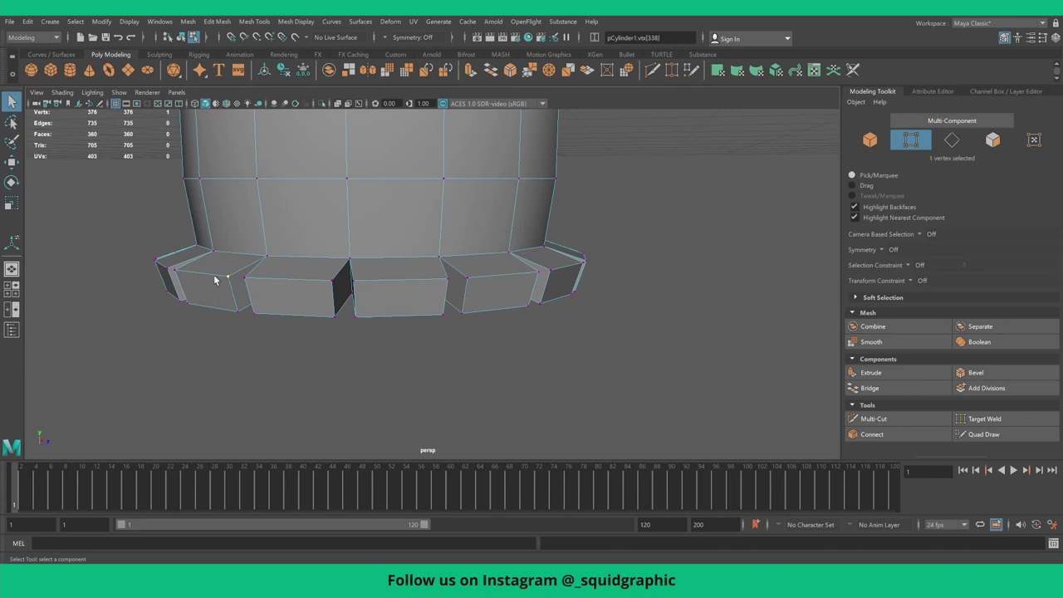
{"action": "key", "text": "w"}
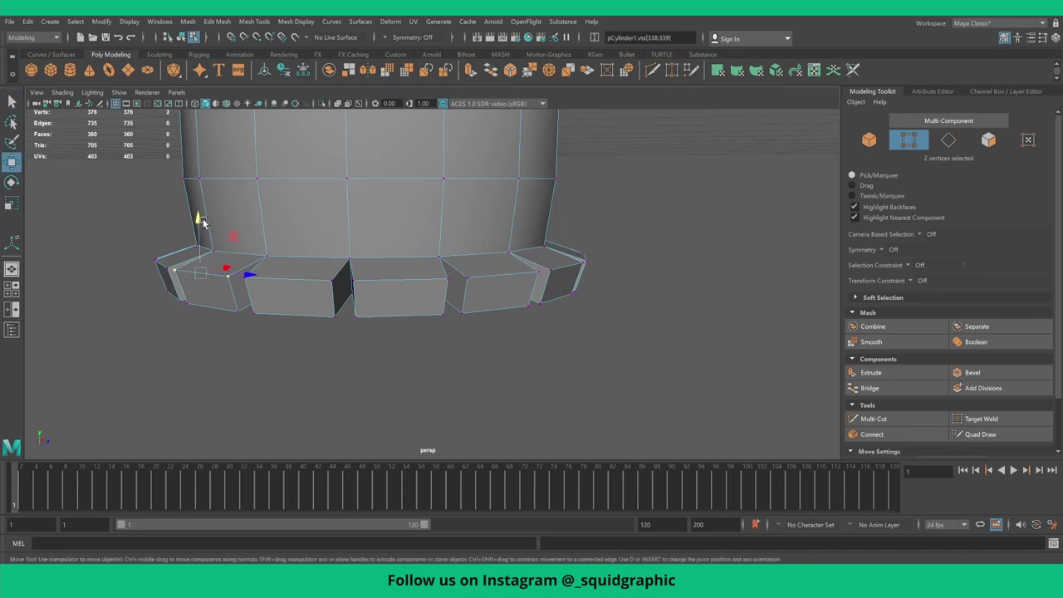
{"action": "left_click_drag", "start_coordinate": [199, 224], "coordinate": [199, 234]}
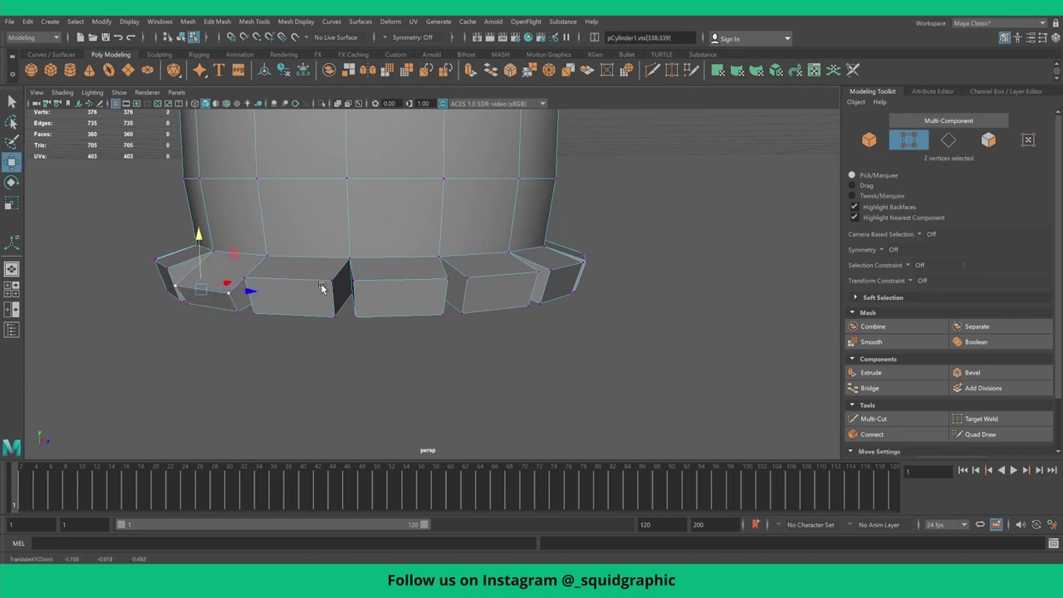
{"action": "right_click_drag", "start_coordinate": [300, 292], "coordinate": [302, 318]}
{"action": "left_click", "coordinate": [294, 299]}
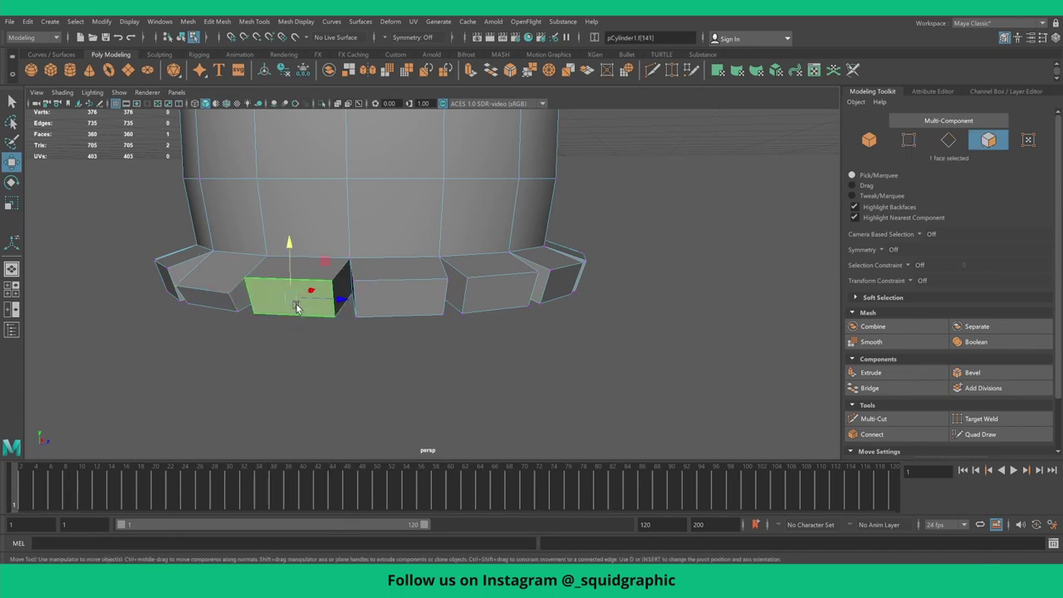
{"action": "mouse_move", "coordinate": [295, 299]}
{"action": "left_mouse_down", "text": "alt"}
{"action": "mouse_move", "coordinate": [282, 324]}
{"action": "mouse_move", "coordinate": [259, 315]}
{"action": "left_mouse_up", "text": "alt"}
{"action": "left_click", "coordinate": [313, 359]}
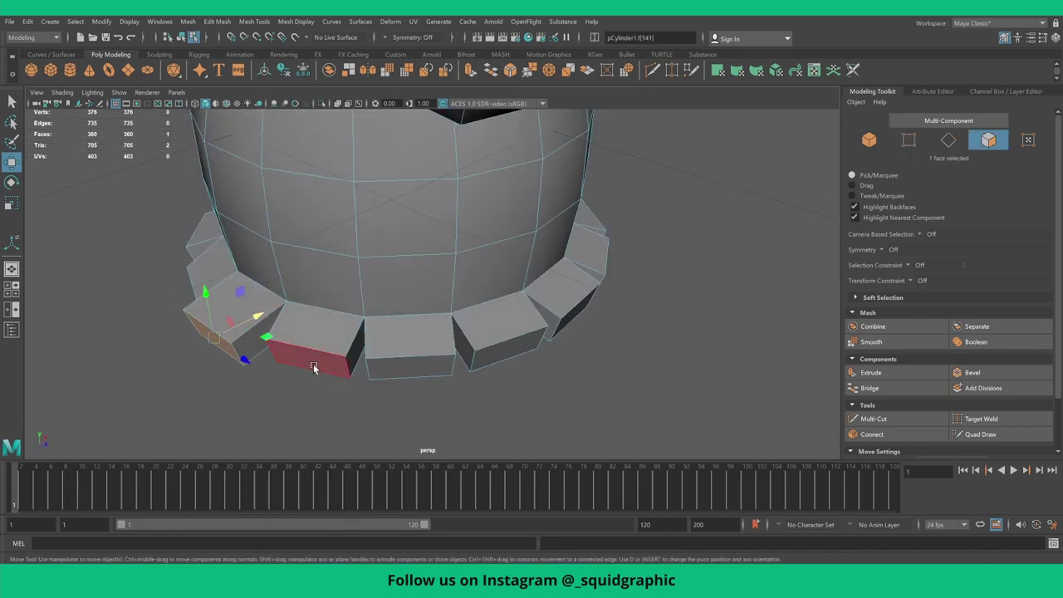
{"action": "left_click_drag", "start_coordinate": [347, 341], "coordinate": [353, 396]}
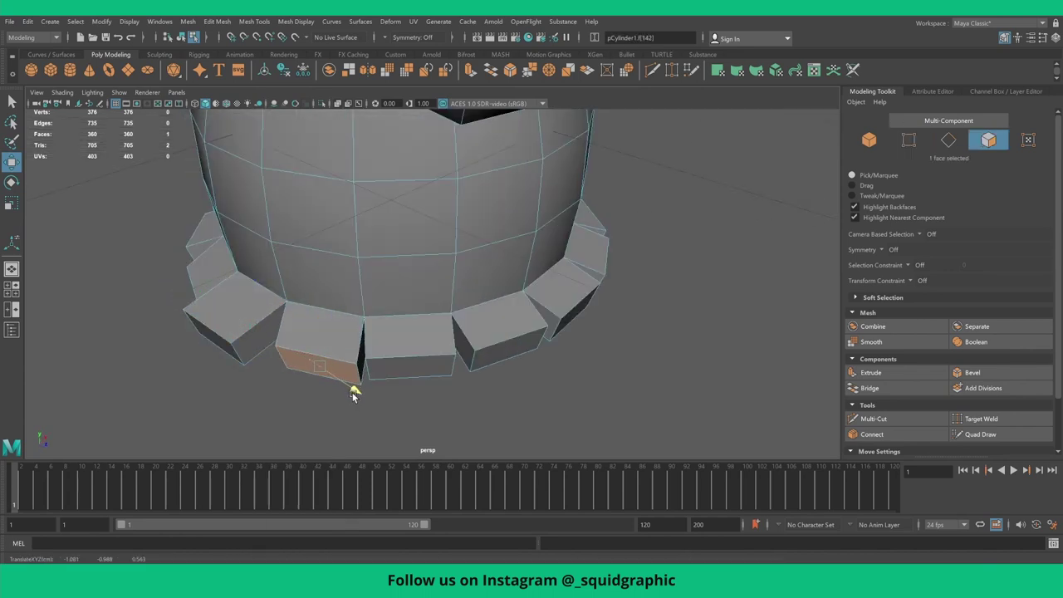
{"action": "left_click", "coordinate": [415, 372]}
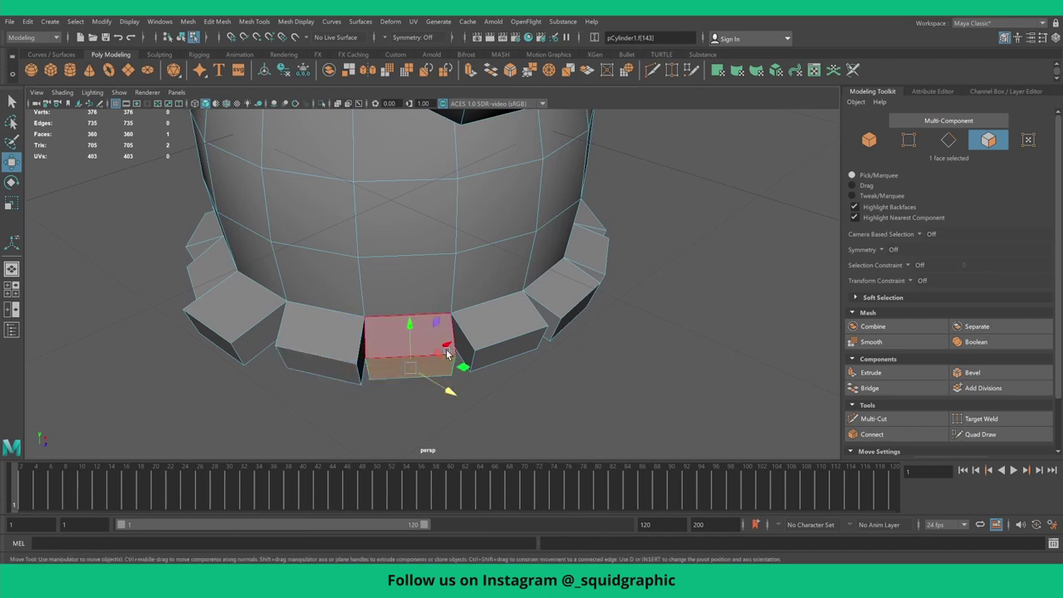
{"action": "mouse_move", "coordinate": [434, 391]}
{"action": "left_mouse_down"}
{"action": "mouse_move", "coordinate": [438, 371]}
{"action": "mouse_move", "coordinate": [452, 411]}
{"action": "left_mouse_up"}
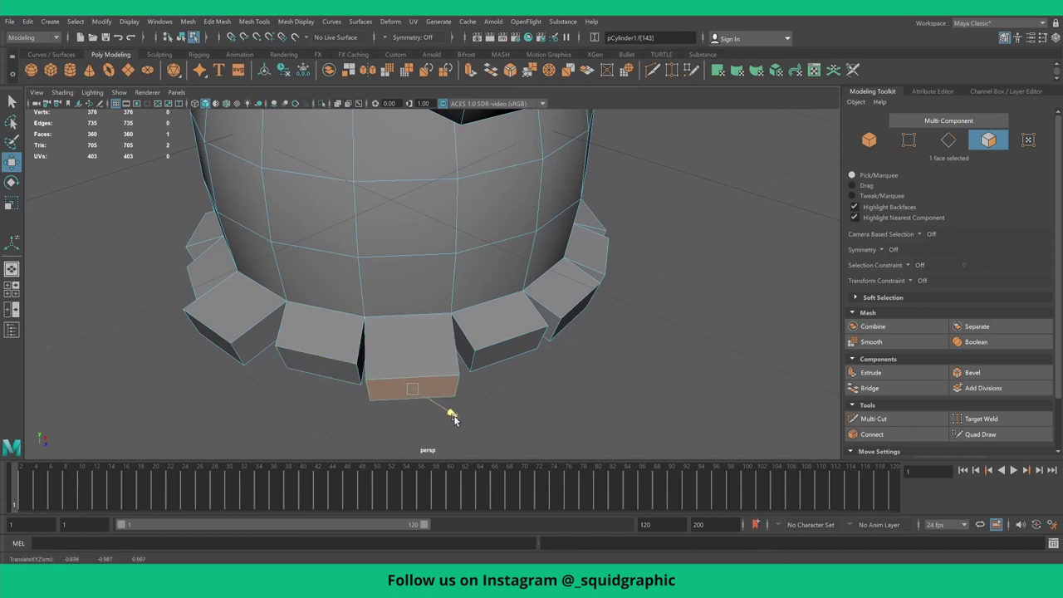
- Push the remaining block faces outward unevenly, then return to object mode to view the lumpy base
{"action": "left_click", "coordinate": [509, 352]}
{"action": "left_click_drag", "start_coordinate": [553, 379], "coordinate": [573, 386]}
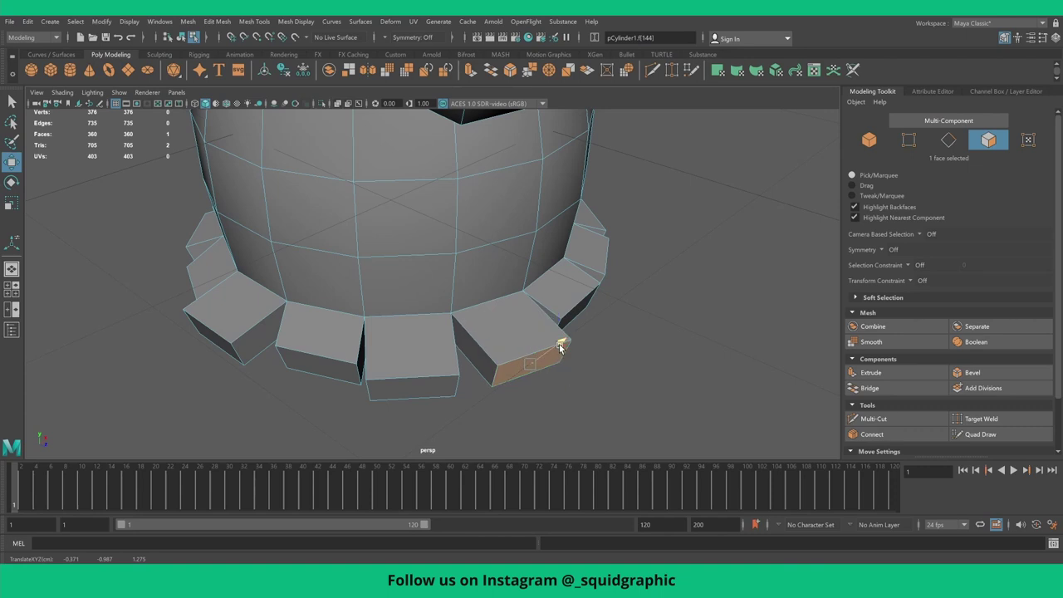
{"action": "left_click", "coordinate": [582, 303]}
{"action": "mouse_move", "coordinate": [607, 308]}
{"action": "left_mouse_down"}
{"action": "mouse_move", "coordinate": [618, 317]}
{"action": "mouse_move", "coordinate": [574, 318]}
{"action": "mouse_move", "coordinate": [372, 246]}
{"action": "mouse_move", "coordinate": [345, 287]}
{"action": "left_mouse_up"}
{"action": "left_click", "coordinate": [328, 294]}
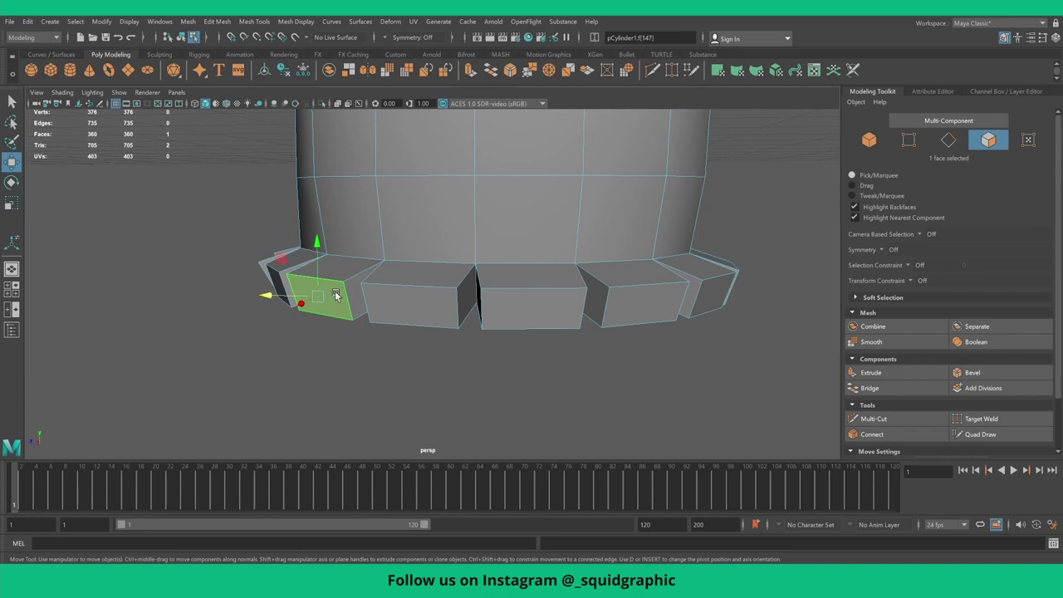
{"action": "left_click", "coordinate": [288, 318], "text": "shift"}
{"action": "mouse_move", "coordinate": [305, 292]}
{"action": "left_mouse_down", "text": "alt"}
{"action": "mouse_move", "coordinate": [382, 321]}
{"action": "mouse_move", "coordinate": [351, 334]}
{"action": "left_mouse_up", "text": "alt"}
{"action": "scroll", "coordinate": [435, 357], "scroll_direction": "down", "scroll_amount": 5}
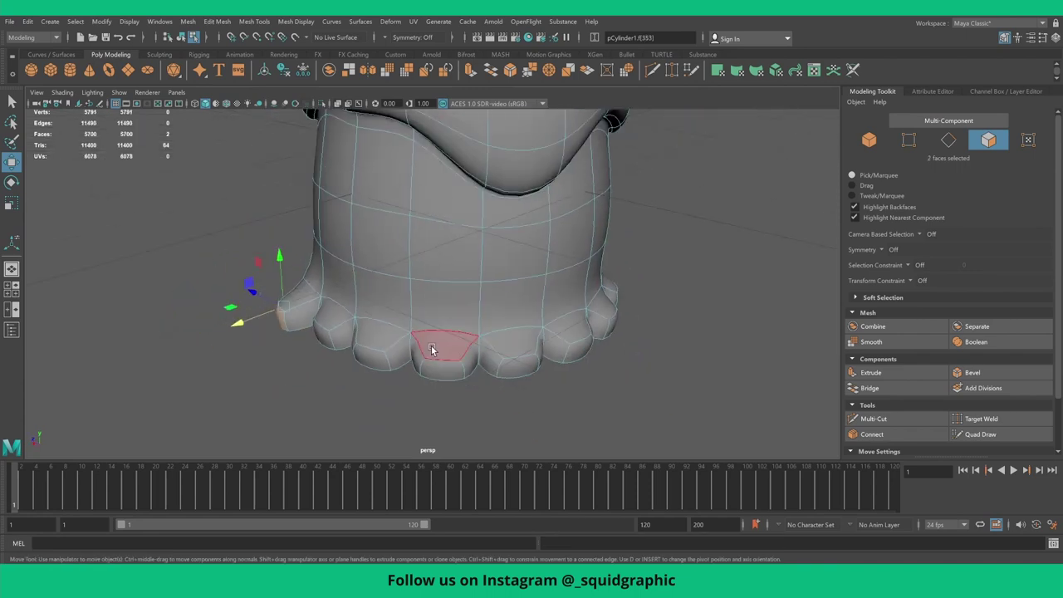
{"action": "mouse_move", "coordinate": [427, 343]}
{"action": "left_mouse_down", "text": "alt"}
{"action": "mouse_move", "coordinate": [508, 340]}
{"action": "mouse_move", "coordinate": [449, 223]}
{"action": "mouse_move", "coordinate": [555, 209]}
{"action": "left_mouse_up", "text": "alt"}
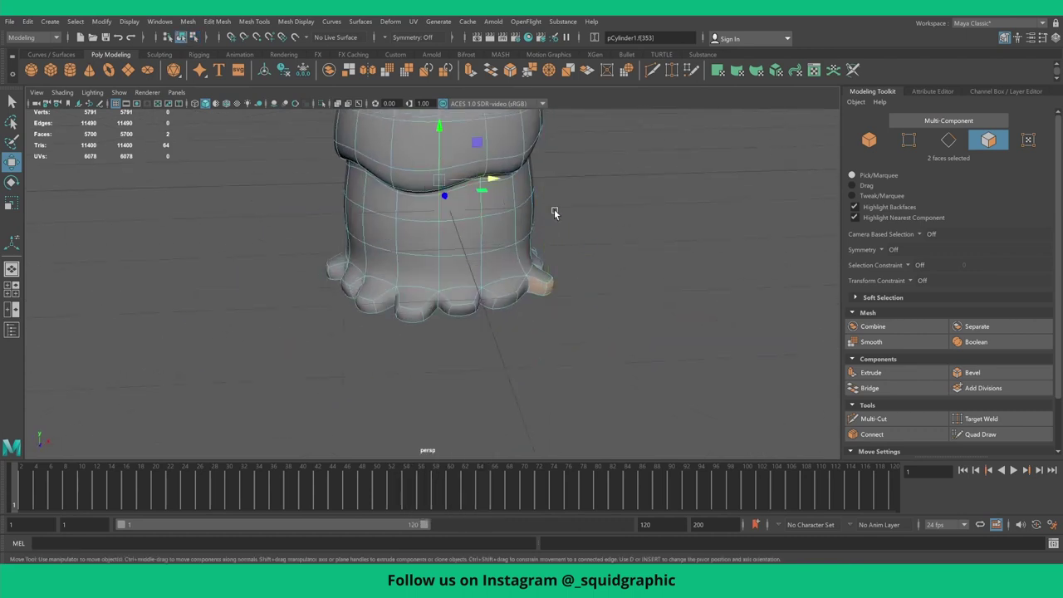
{"action": "key", "text": "F8"}
{"action": "scroll", "coordinate": [655, 242], "scroll_direction": "down", "scroll_amount": 4}
{"action": "mouse_move", "coordinate": [572, 257]}
{"action": "left_mouse_down", "text": "alt"}
{"action": "mouse_move", "coordinate": [504, 253]}
{"action": "mouse_move", "coordinate": [493, 266]}
{"action": "mouse_move", "coordinate": [540, 273]}
{"action": "mouse_move", "coordinate": [568, 262]}
{"action": "left_mouse_up", "text": "alt"}
{"action": "scroll", "coordinate": [476, 246], "scroll_direction": "up", "scroll_amount": 2}
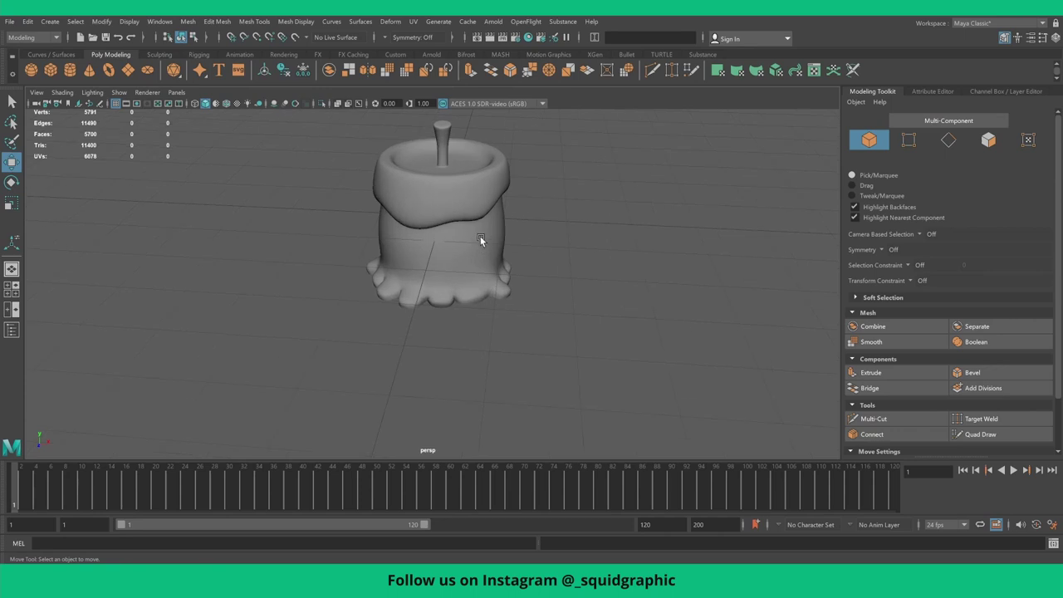
- Select the candle's top ring of faces and flatten it vertically
{"action": "mouse_move", "coordinate": [477, 286]}
{"action": "left_mouse_down", "text": "alt"}
{"action": "mouse_move", "coordinate": [518, 243]}
{"action": "mouse_move", "coordinate": [453, 236]}
{"action": "mouse_move", "coordinate": [429, 294]}
{"action": "left_mouse_up", "text": "alt"}
{"action": "left_click", "coordinate": [362, 218]}
{"action": "key", "text": "1"}
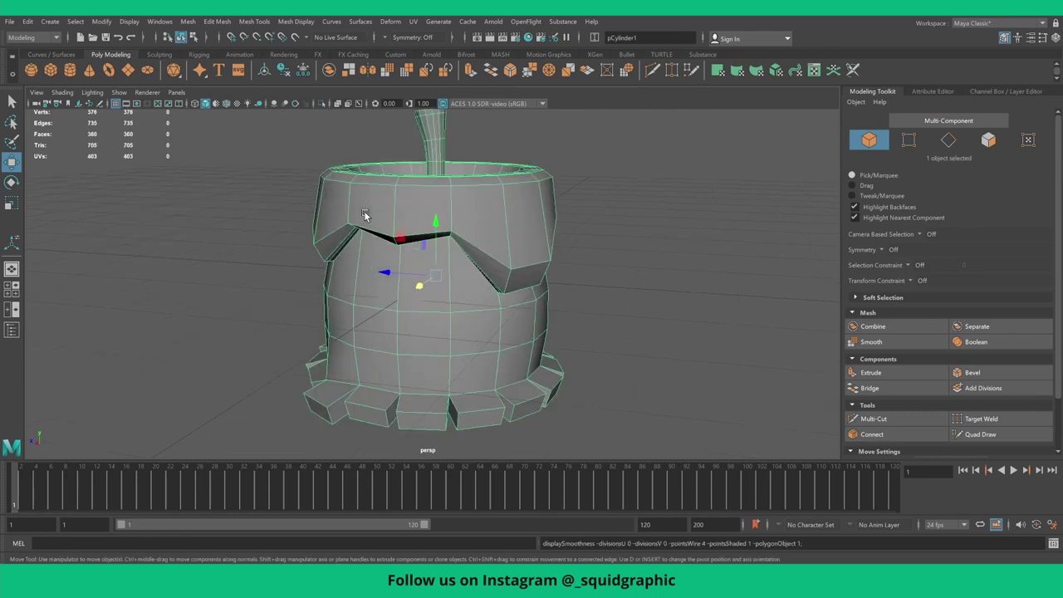
{"action": "right_click_drag", "start_coordinate": [358, 210], "coordinate": [409, 215]}
{"action": "right_click_drag", "start_coordinate": [339, 196], "coordinate": [332, 217]}
{"action": "left_click", "coordinate": [374, 210]}
{"action": "double_click", "coordinate": [375, 210]}
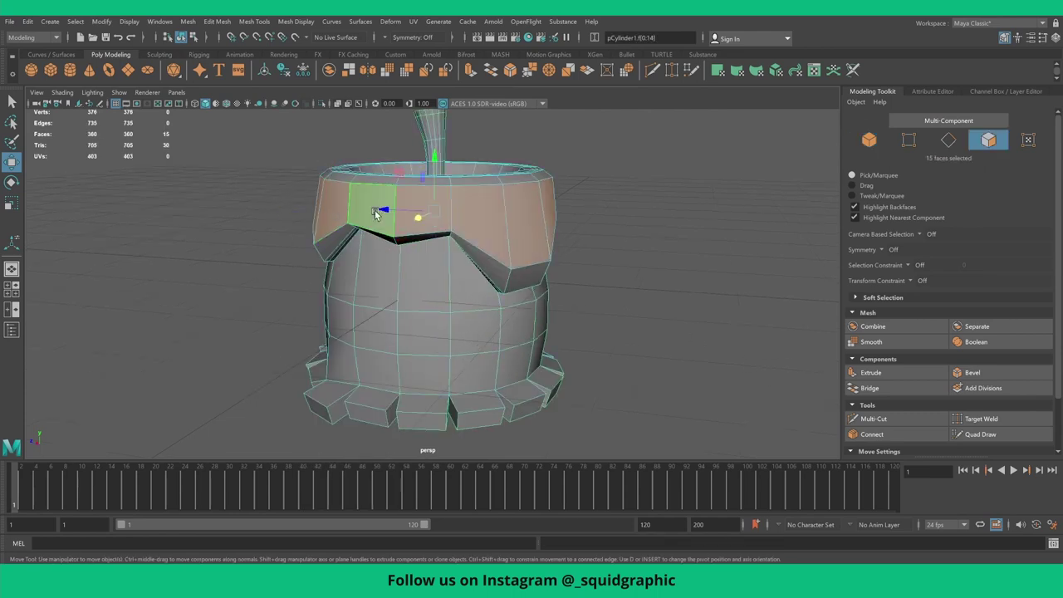
{"action": "key", "text": "r"}
{"action": "mouse_move", "coordinate": [433, 157]}
{"action": "left_mouse_down"}
{"action": "mouse_move", "coordinate": [432, 178]}
{"action": "mouse_move", "coordinate": [433, 150]}
{"action": "left_mouse_up"}
- Raise the top face ring, preview it smoothed, and widen it into an overhanging rim
{"action": "key", "text": "w"}
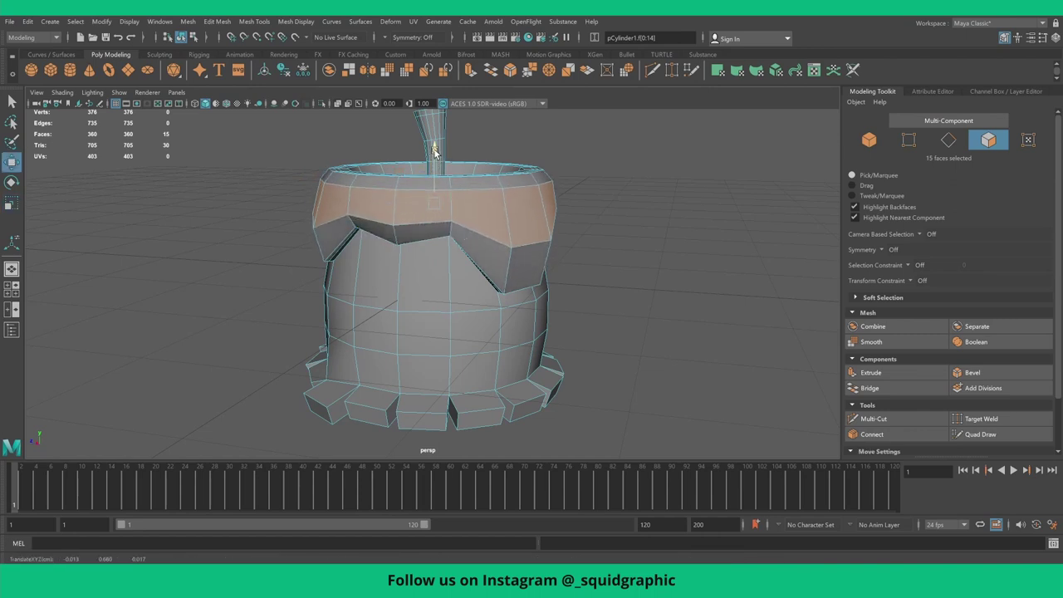
{"action": "key", "text": "3"}
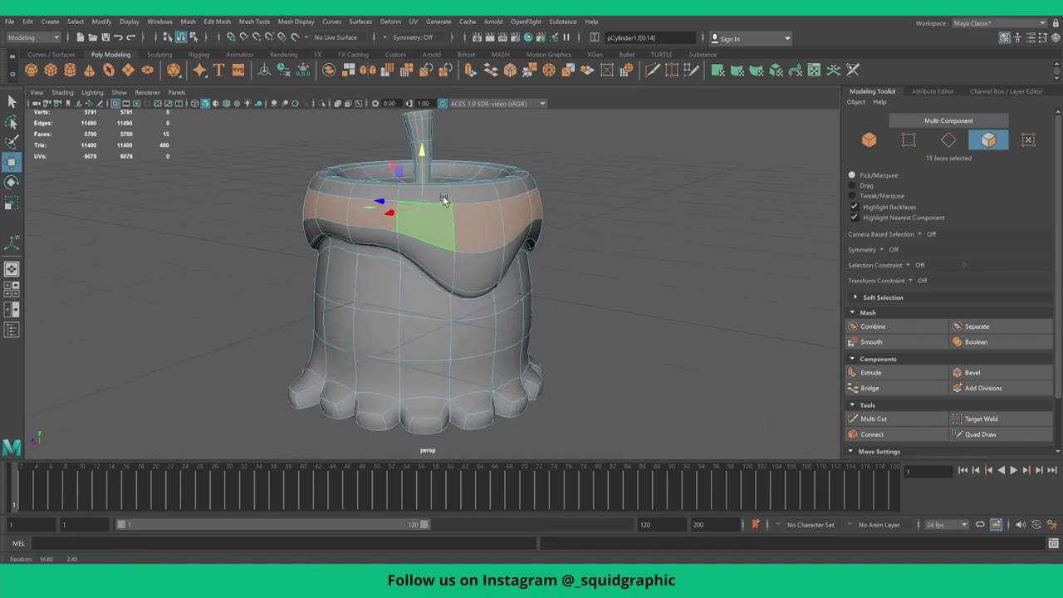
{"action": "key", "text": "r"}
{"action": "left_click_drag", "start_coordinate": [426, 206], "coordinate": [440, 203]}
{"action": "right_click_drag", "start_coordinate": [415, 292], "coordinate": [607, 318]}
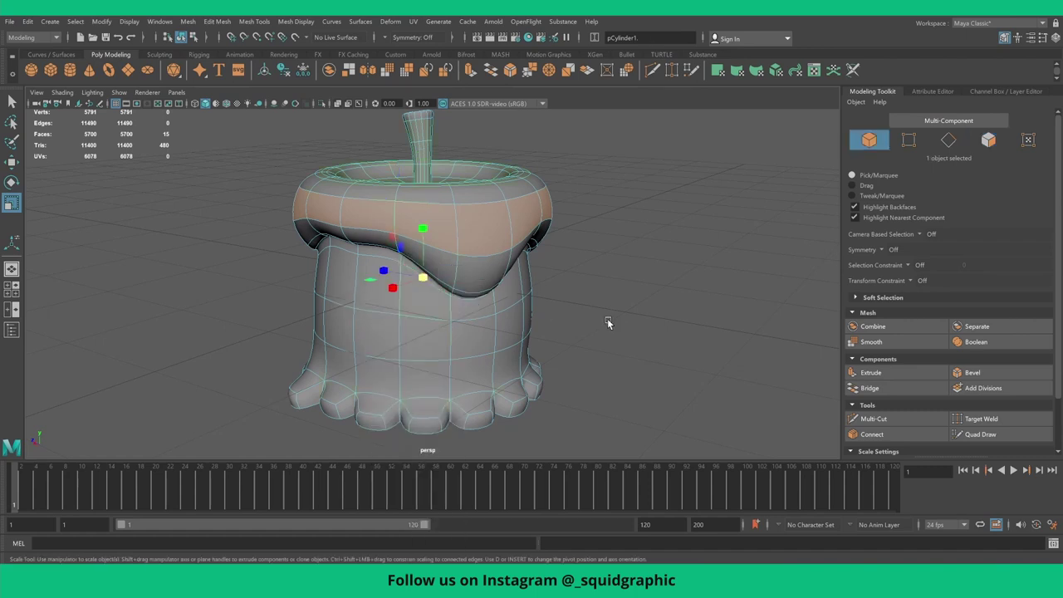
{"action": "scroll", "coordinate": [610, 320], "scroll_direction": "down", "scroll_amount": 5}
{"action": "mouse_move", "coordinate": [612, 322]}
{"action": "left_mouse_down", "text": "alt"}
{"action": "mouse_move", "coordinate": [484, 294]}
{"action": "mouse_move", "coordinate": [414, 301]}
{"action": "mouse_move", "coordinate": [420, 292]}
{"action": "mouse_move", "coordinate": [469, 297]}
{"action": "left_mouse_up", "text": "alt"}
{"action": "scroll", "coordinate": [453, 306], "scroll_direction": "up", "scroll_amount": 2}
- Switch the candle to vertex mode and box-select three vertices on a base drip
{"action": "scroll", "coordinate": [453, 366], "scroll_direction": "up", "scroll_amount": 2}
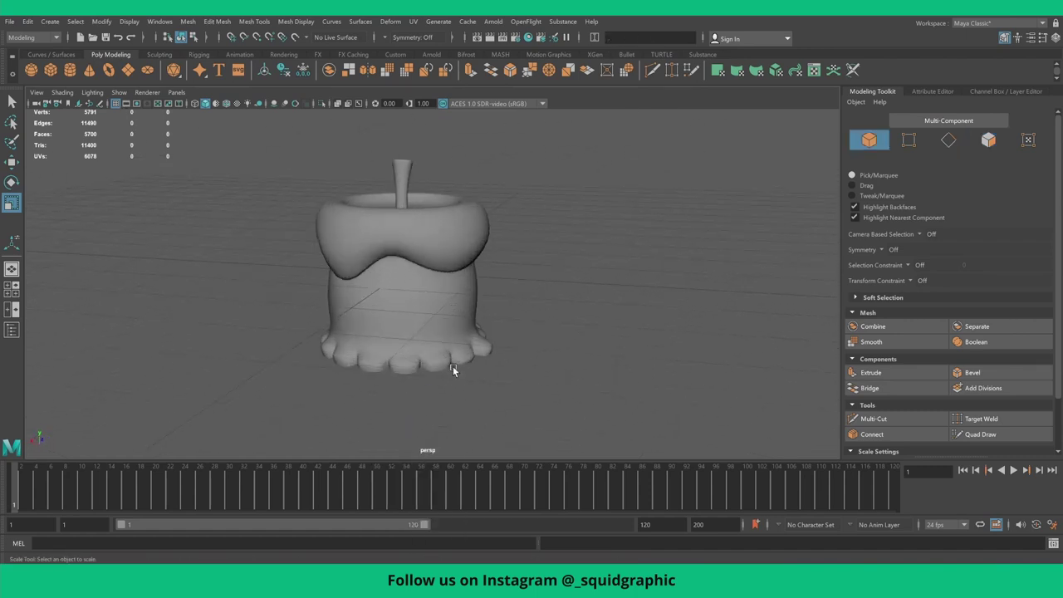
{"action": "scroll", "coordinate": [440, 349], "scroll_direction": "up", "scroll_amount": 3}
{"action": "scroll", "coordinate": [419, 336], "scroll_direction": "up", "scroll_amount": 2}
{"action": "left_click", "coordinate": [419, 336]}
{"action": "scroll", "coordinate": [429, 341], "scroll_direction": "up", "scroll_amount": 2}
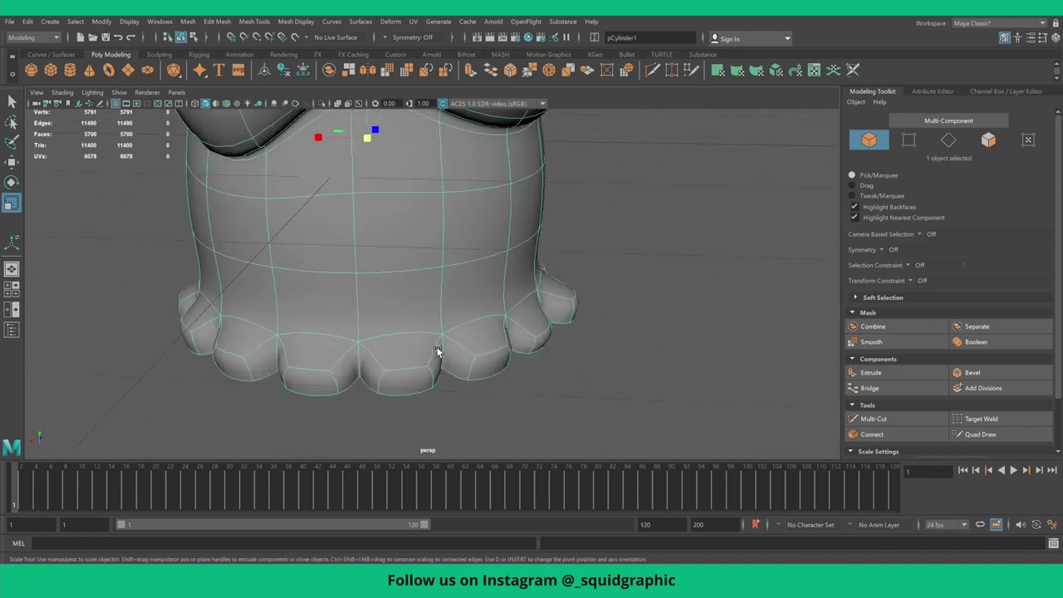
{"action": "right_click_drag", "start_coordinate": [437, 353], "coordinate": [382, 297]}
{"action": "mouse_move", "coordinate": [382, 296]}
{"action": "left_mouse_down", "text": "alt"}
{"action": "mouse_move", "coordinate": [463, 368]}
{"action": "mouse_move", "coordinate": [391, 361]}
{"action": "left_mouse_up", "text": "alt"}
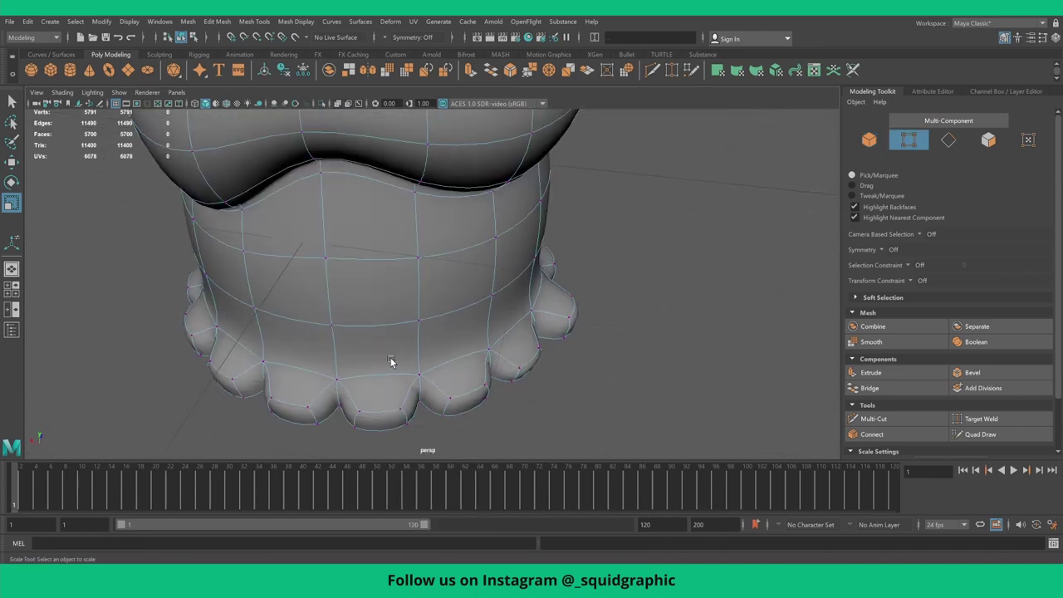
{"action": "left_click_drag", "start_coordinate": [437, 412], "coordinate": [440, 409]}
- Pull those three drip vertices outward in the enlarged wireframe top view
{"action": "key", "text": "w"}
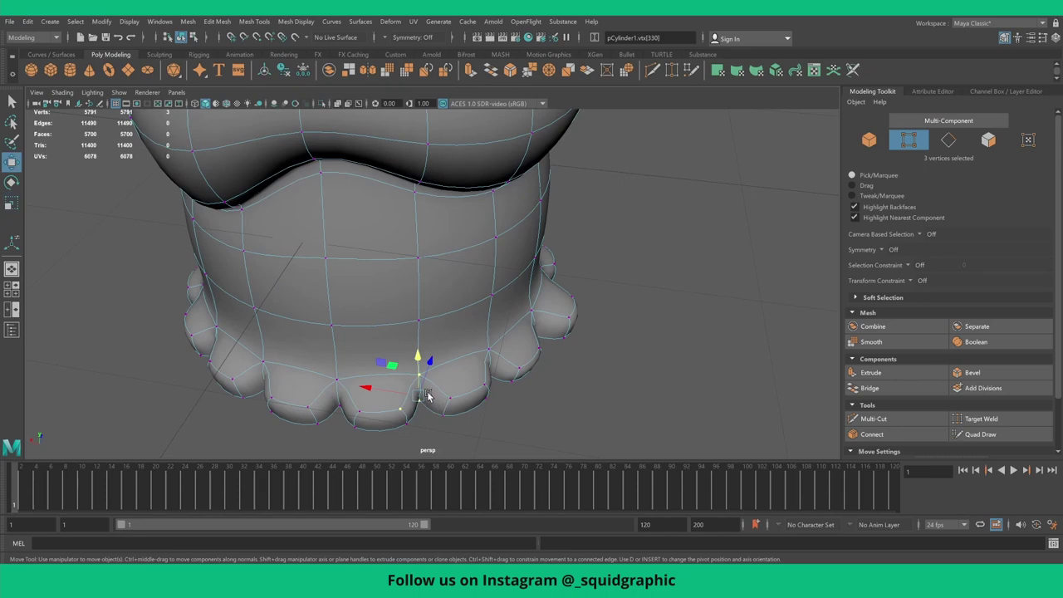
{"action": "key", "text": "space"}
{"action": "key", "text": "space"}
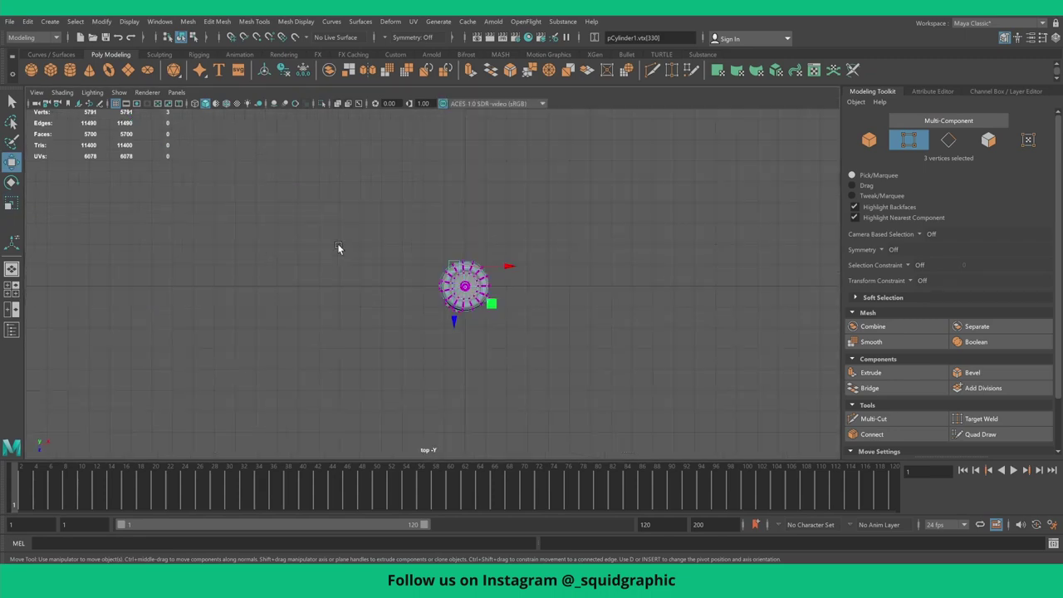
{"action": "key", "text": "f"}
{"action": "scroll", "coordinate": [444, 285], "scroll_direction": "down", "scroll_amount": 10}
{"action": "scroll", "coordinate": [447, 295], "scroll_direction": "up", "scroll_amount": 3}
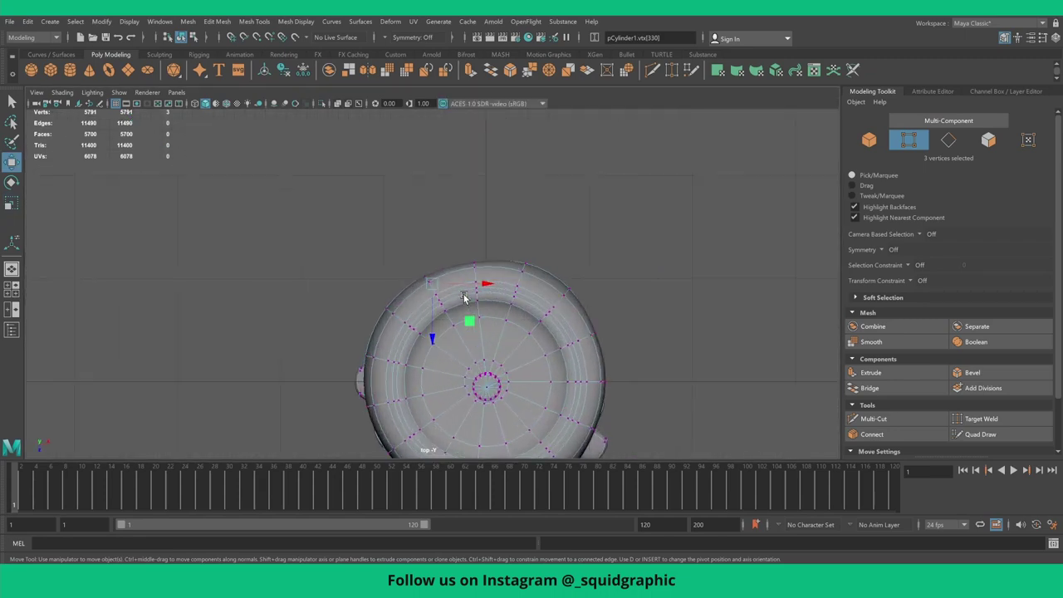
{"action": "key", "text": "4"}
{"action": "scroll", "coordinate": [448, 301], "scroll_direction": "up", "scroll_amount": 2}
{"action": "left_click_drag", "start_coordinate": [465, 326], "coordinate": [455, 293]}
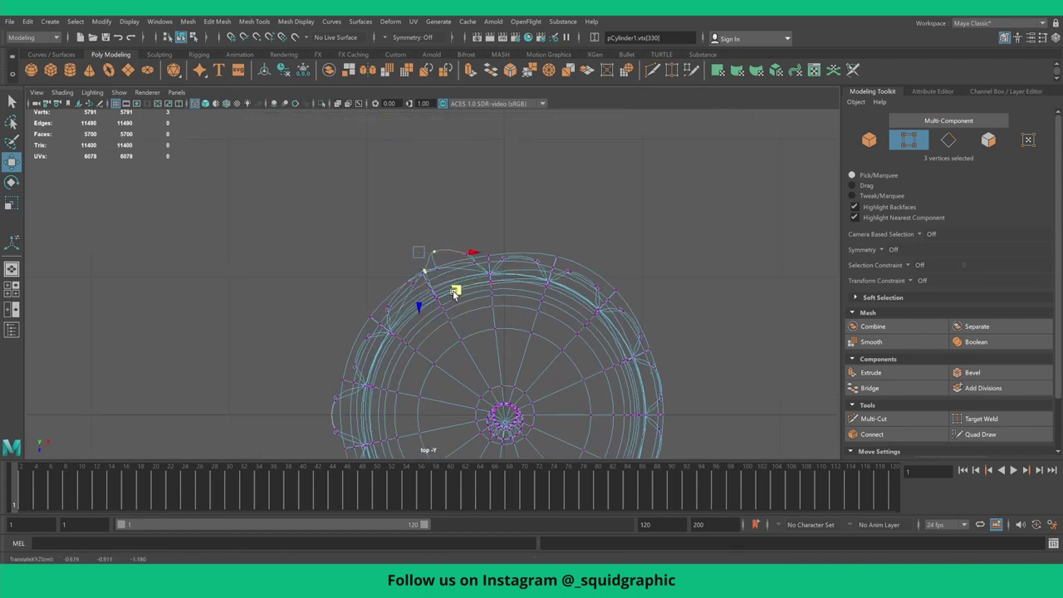
- Soft-select seven vertices along a base drip and drag them down and outward
{"action": "key", "text": "space"}
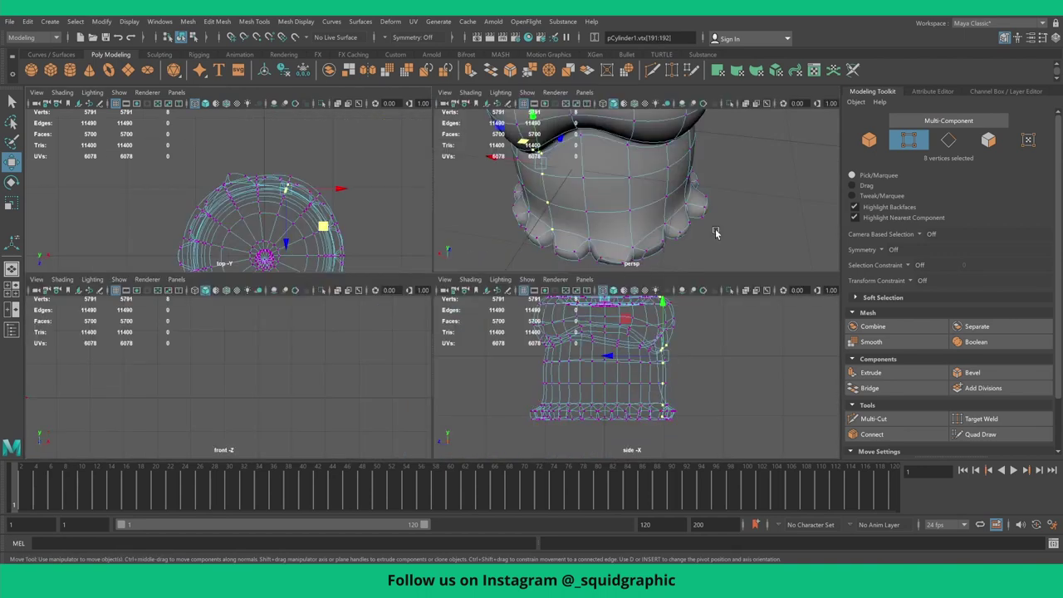
{"action": "key", "text": "space"}
{"action": "left_click_drag", "start_coordinate": [517, 304], "coordinate": [401, 333], "text": "alt"}
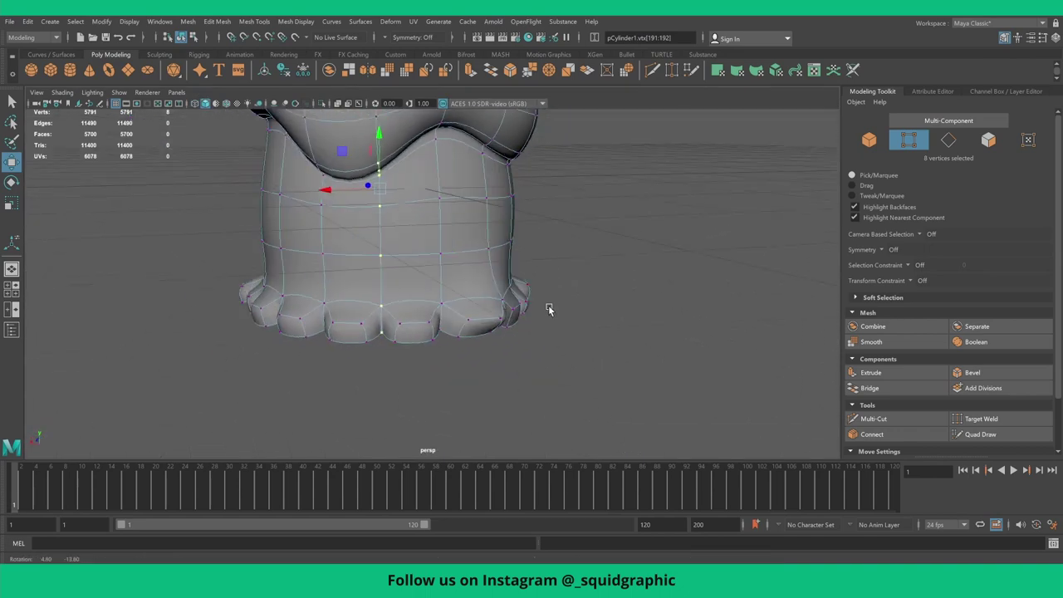
{"action": "left_click", "coordinate": [422, 373]}
{"action": "mouse_move", "coordinate": [422, 373]}
{"action": "left_mouse_down", "text": "alt"}
{"action": "mouse_move", "coordinate": [465, 390]}
{"action": "mouse_move", "coordinate": [477, 371]}
{"action": "mouse_move", "coordinate": [570, 386]}
{"action": "left_mouse_up", "text": "alt"}
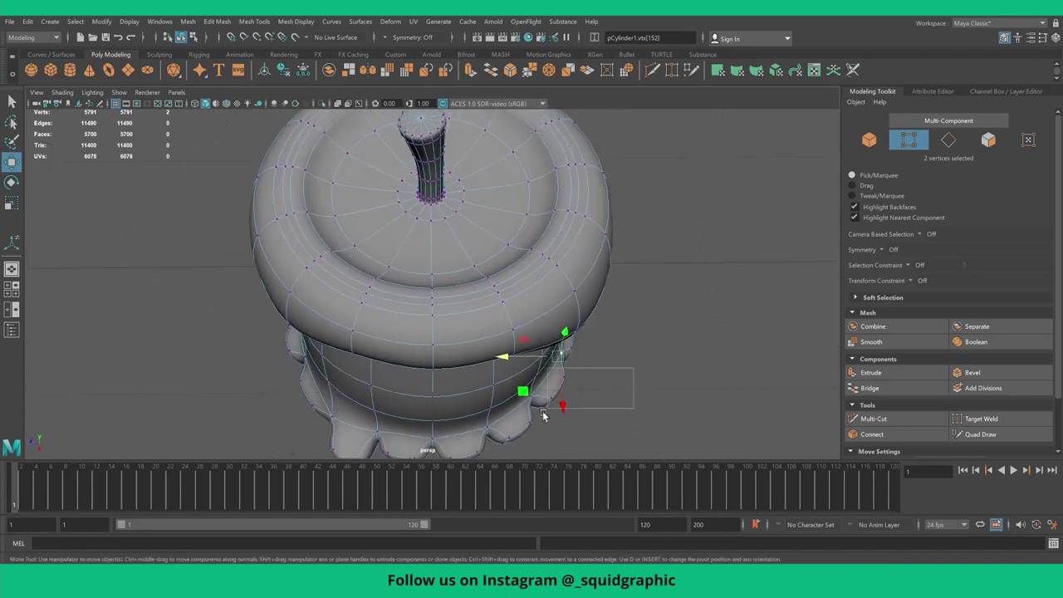
{"action": "left_click_drag", "start_coordinate": [524, 421], "coordinate": [528, 418]}
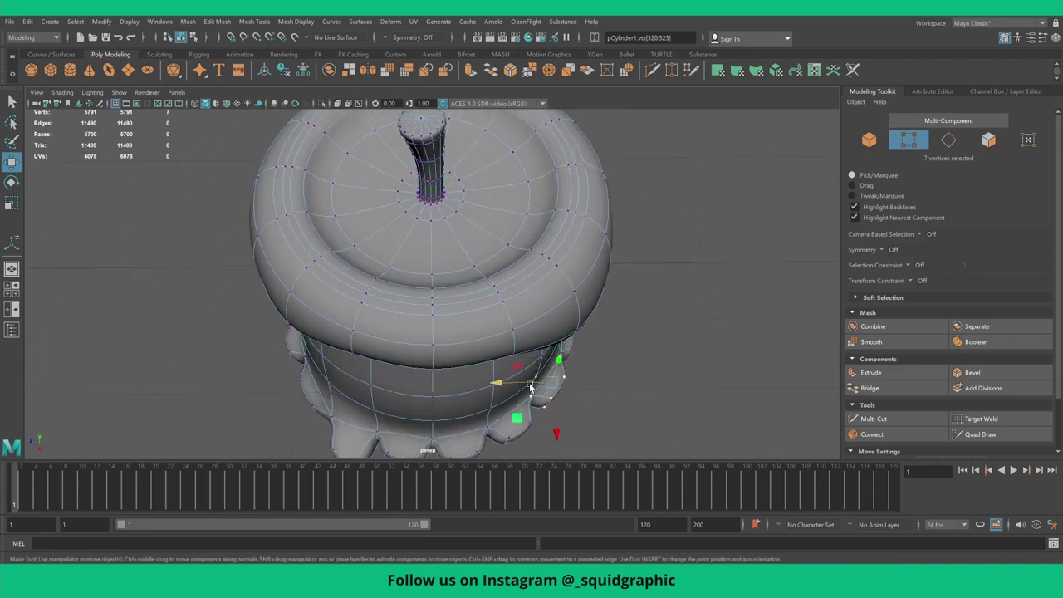
{"action": "key", "text": "b"}
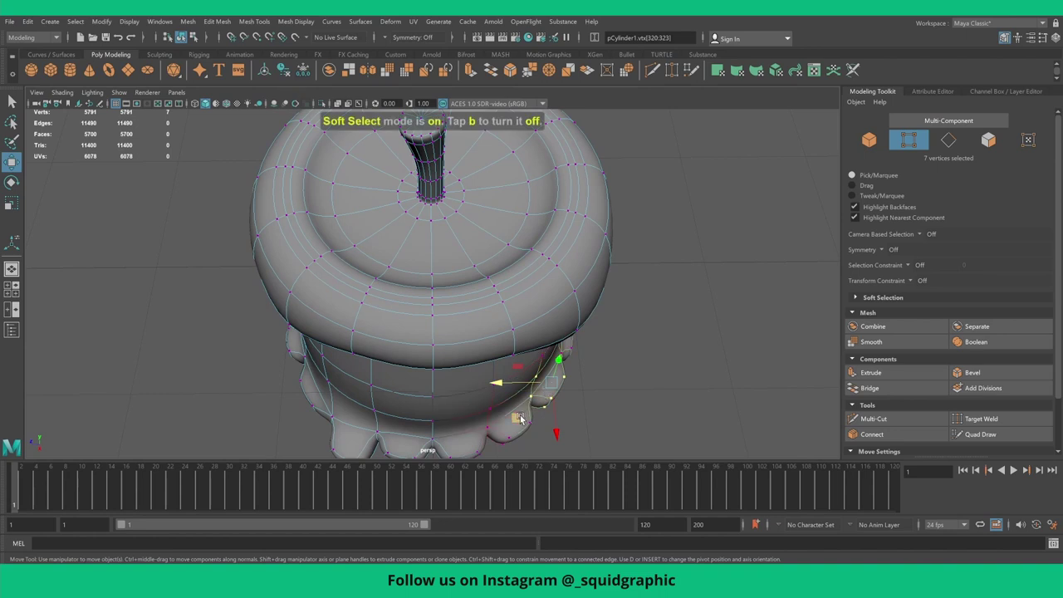
{"action": "middle_click_drag", "start_coordinate": [520, 419], "coordinate": [536, 428]}
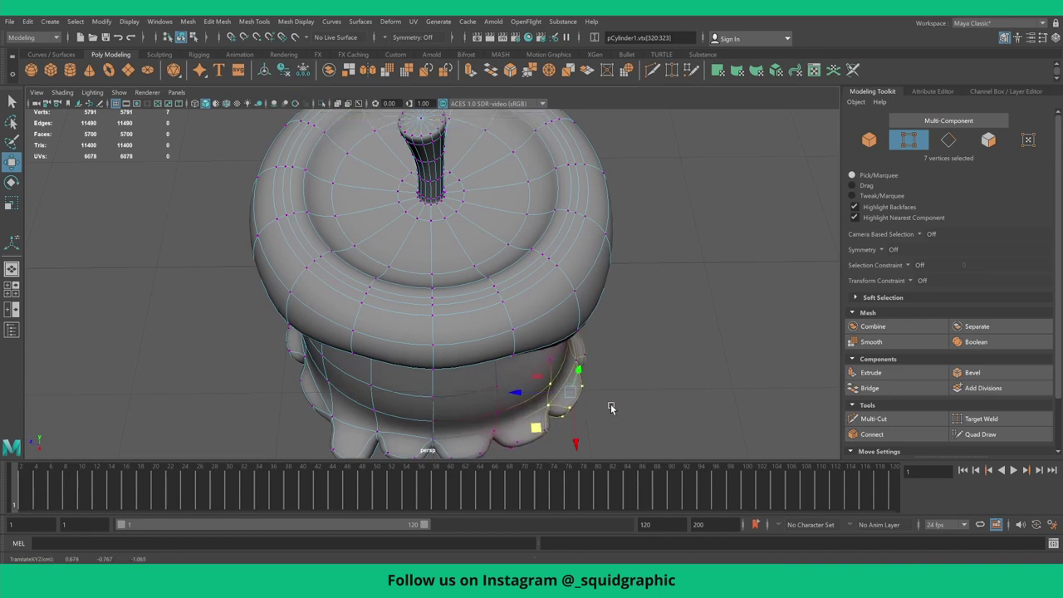
{"action": "left_click_drag", "start_coordinate": [610, 408], "coordinate": [555, 394], "text": "alt"}
{"action": "right_click", "coordinate": [543, 323]}
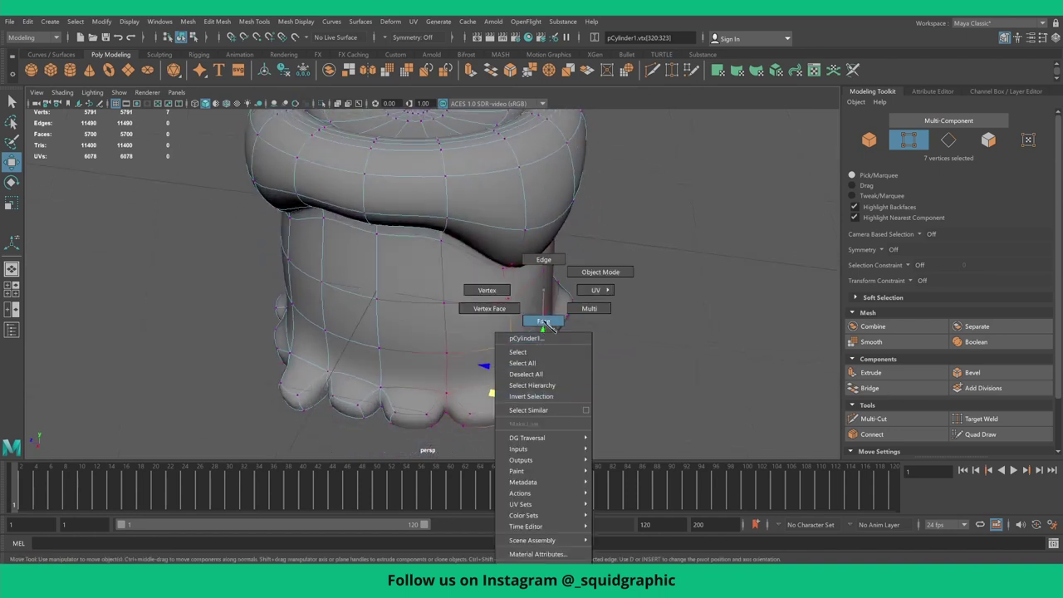
- In face mode, pull one base drip face outward after undoing a downward pull
{"action": "left_click", "coordinate": [544, 323]}
{"action": "left_click", "coordinate": [556, 409]}
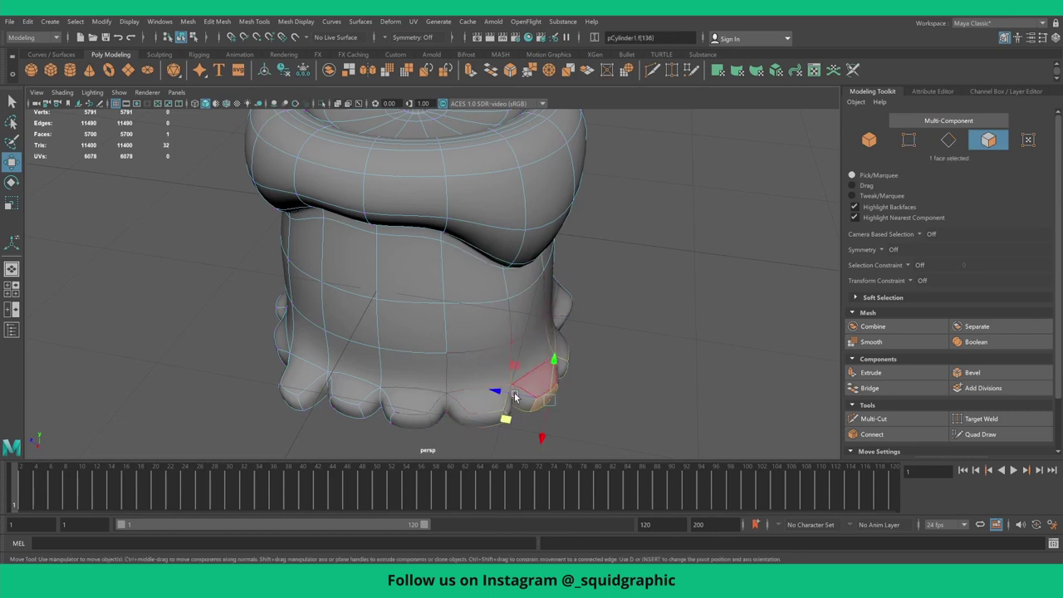
{"action": "mouse_move", "coordinate": [514, 398]}
{"action": "left_mouse_down"}
{"action": "mouse_move", "coordinate": [506, 423]}
{"action": "mouse_move", "coordinate": [519, 425]}
{"action": "mouse_move", "coordinate": [505, 379]}
{"action": "mouse_move", "coordinate": [380, 355]}
{"action": "mouse_move", "coordinate": [388, 348]}
{"action": "mouse_move", "coordinate": [360, 325]}
{"action": "left_mouse_up"}
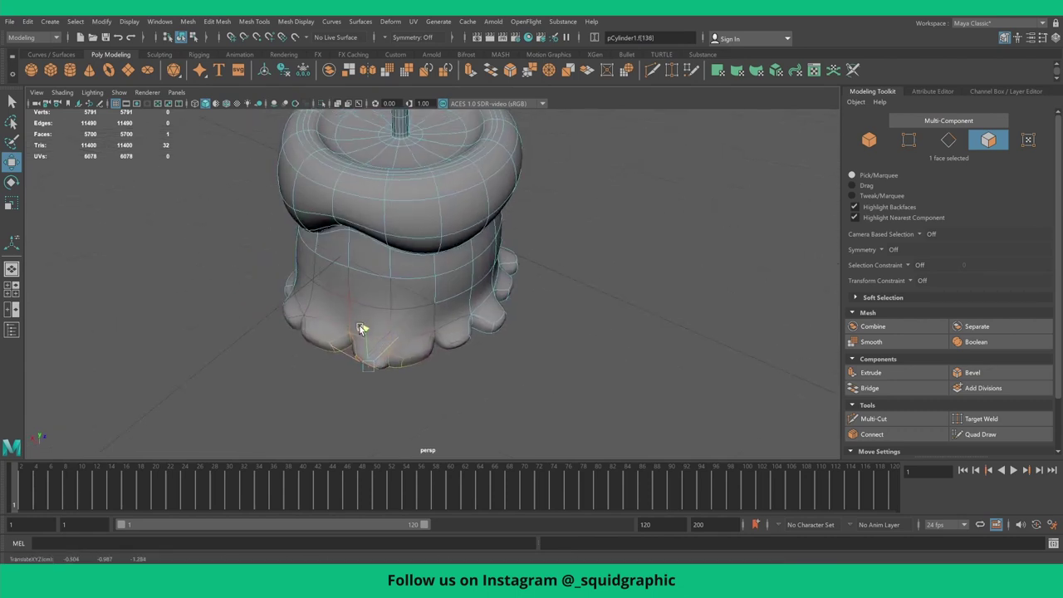
{"action": "key", "text": "ctrl+z"}
{"action": "left_click", "coordinate": [490, 320]}
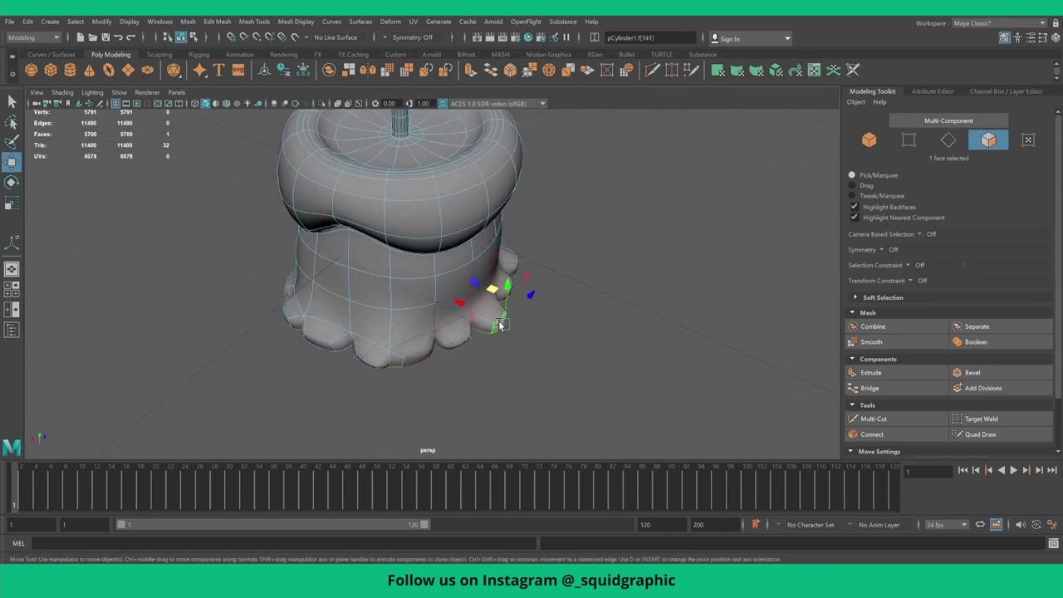
{"action": "left_click_drag", "start_coordinate": [470, 311], "coordinate": [460, 306]}
- Scale a bottom drip face up by about 1.45 and push it outward
{"action": "mouse_move", "coordinate": [544, 321]}
{"action": "left_mouse_down", "text": "alt"}
{"action": "mouse_move", "coordinate": [498, 349]}
{"action": "mouse_move", "coordinate": [540, 349]}
{"action": "mouse_move", "coordinate": [559, 376]}
{"action": "left_mouse_up", "text": "alt"}
{"action": "left_click", "coordinate": [514, 361]}
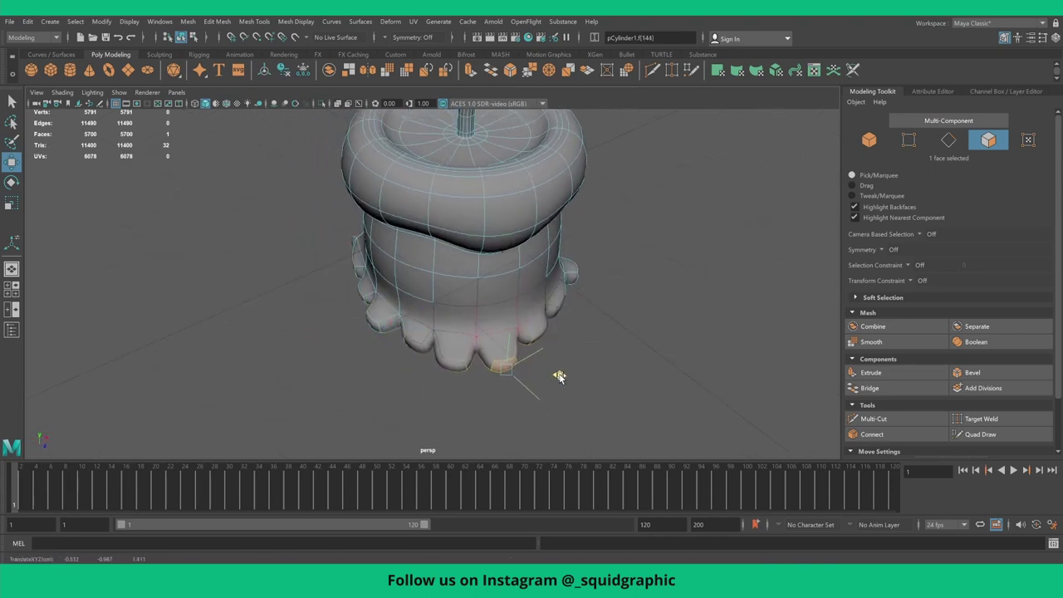
{"action": "left_click", "coordinate": [552, 343]}
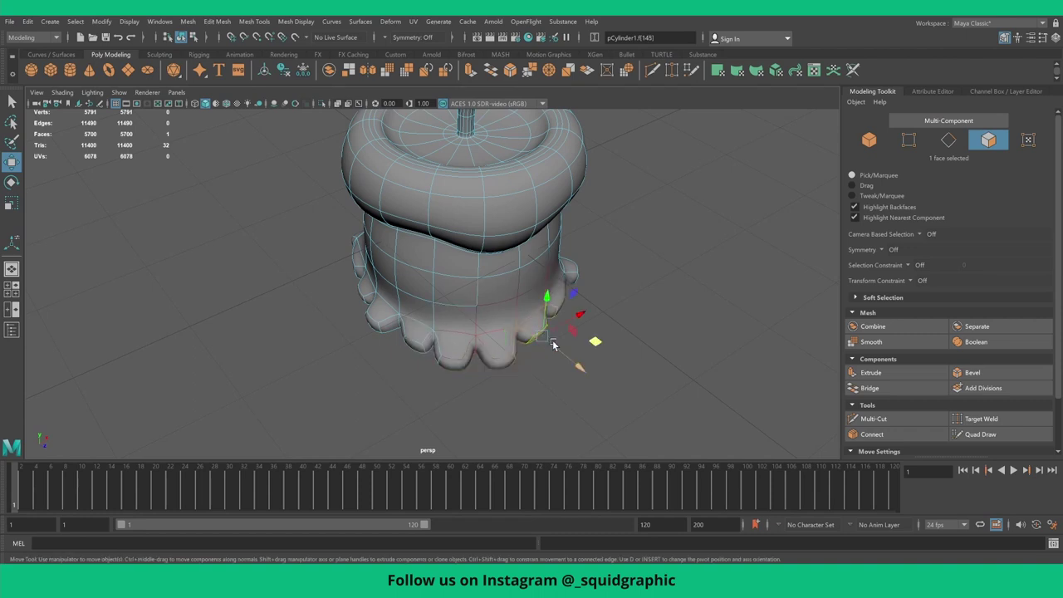
{"action": "key", "text": "r"}
{"action": "left_click_drag", "start_coordinate": [543, 335], "coordinate": [554, 338]}
{"action": "key", "text": "w"}
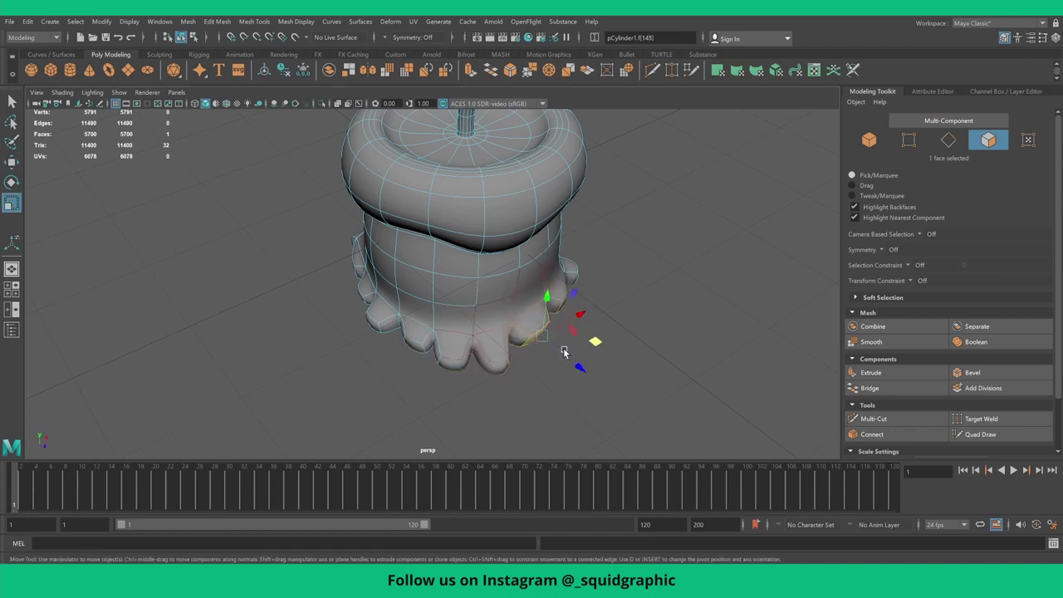
{"action": "middle_click_drag", "start_coordinate": [573, 369], "coordinate": [586, 373]}
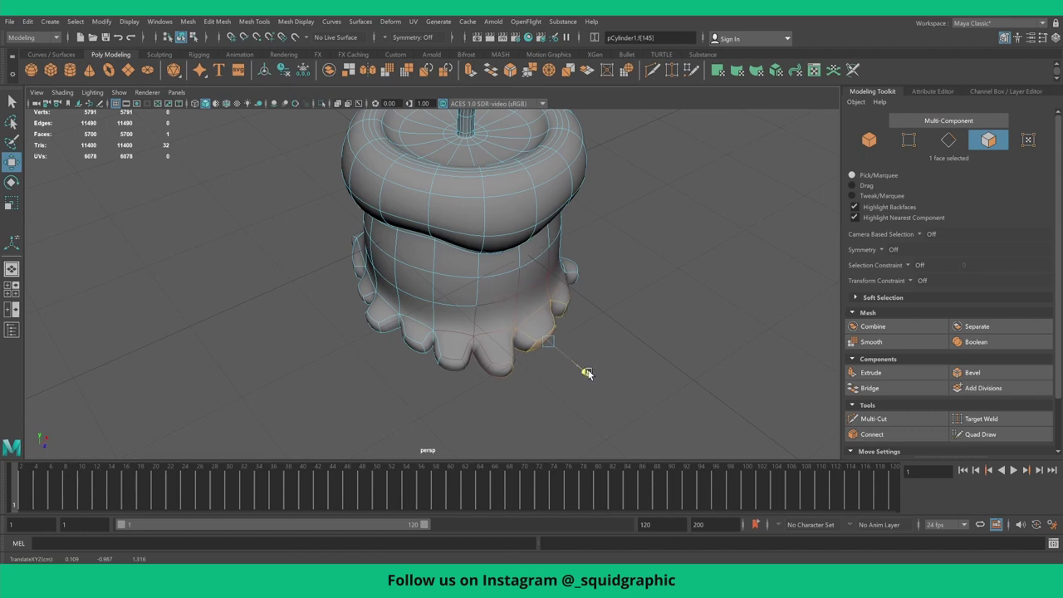
- Push the enlarged drip face further out and return the candle to object mode
{"action": "mouse_move", "coordinate": [607, 375]}
{"action": "left_mouse_down", "text": "alt"}
{"action": "mouse_move", "coordinate": [565, 347]}
{"action": "mouse_move", "coordinate": [532, 349]}
{"action": "mouse_move", "coordinate": [463, 318]}
{"action": "left_mouse_up", "text": "alt"}
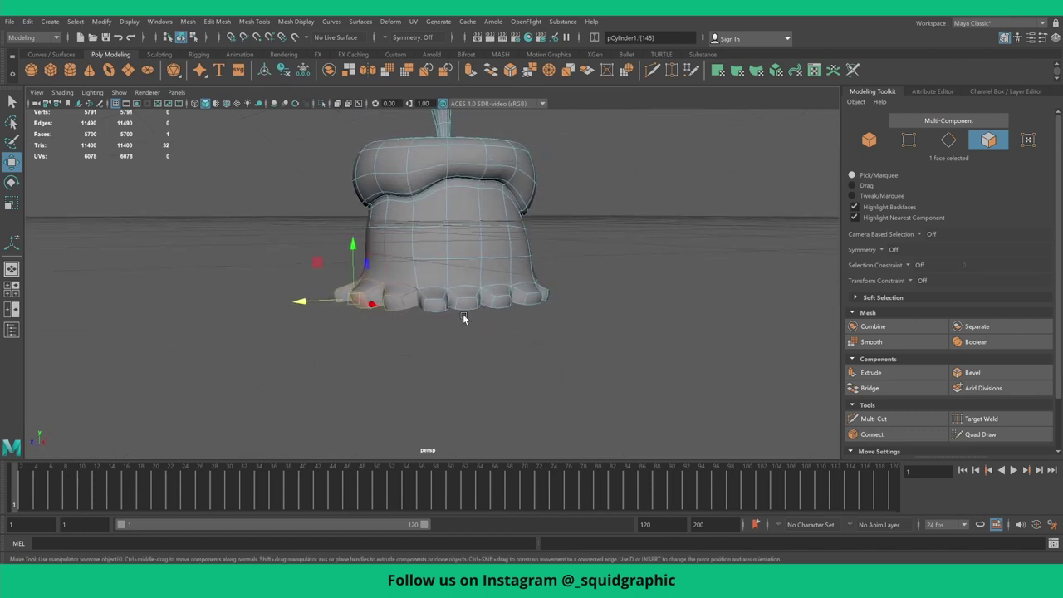
{"action": "middle_click_drag", "start_coordinate": [355, 259], "coordinate": [352, 245]}
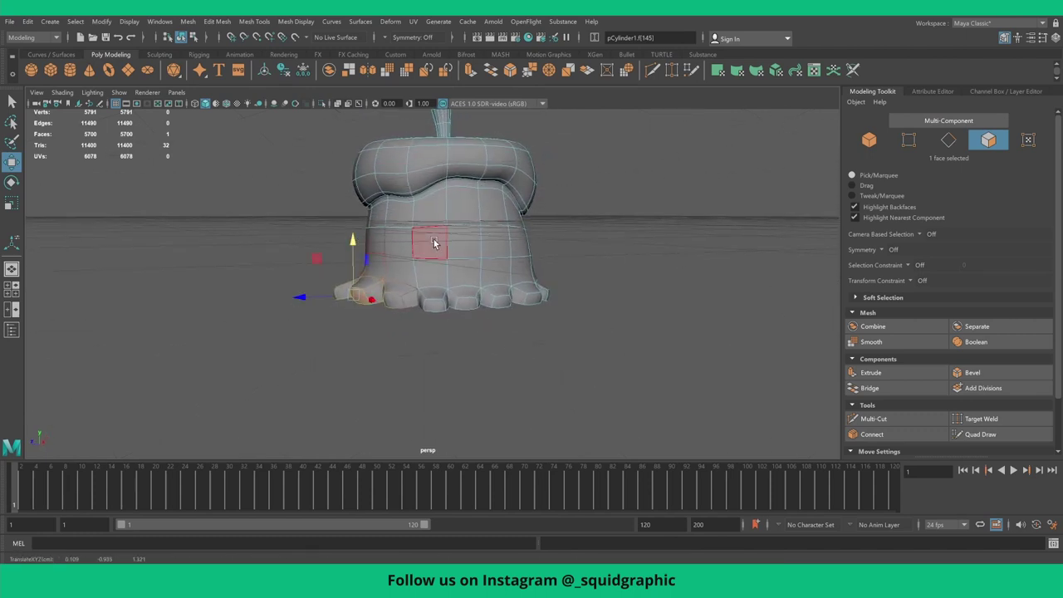
{"action": "right_click_drag", "start_coordinate": [433, 243], "coordinate": [493, 221]}
{"action": "right_click_drag", "start_coordinate": [595, 296], "coordinate": [532, 304], "text": "alt"}
{"action": "mouse_move", "coordinate": [531, 304]}
{"action": "left_mouse_down", "text": "alt"}
{"action": "mouse_move", "coordinate": [551, 317]}
{"action": "mouse_move", "coordinate": [498, 262]}
{"action": "mouse_move", "coordinate": [434, 282]}
{"action": "left_mouse_up", "text": "alt"}
{"action": "scroll", "coordinate": [496, 266], "scroll_direction": "down", "scroll_amount": 3}
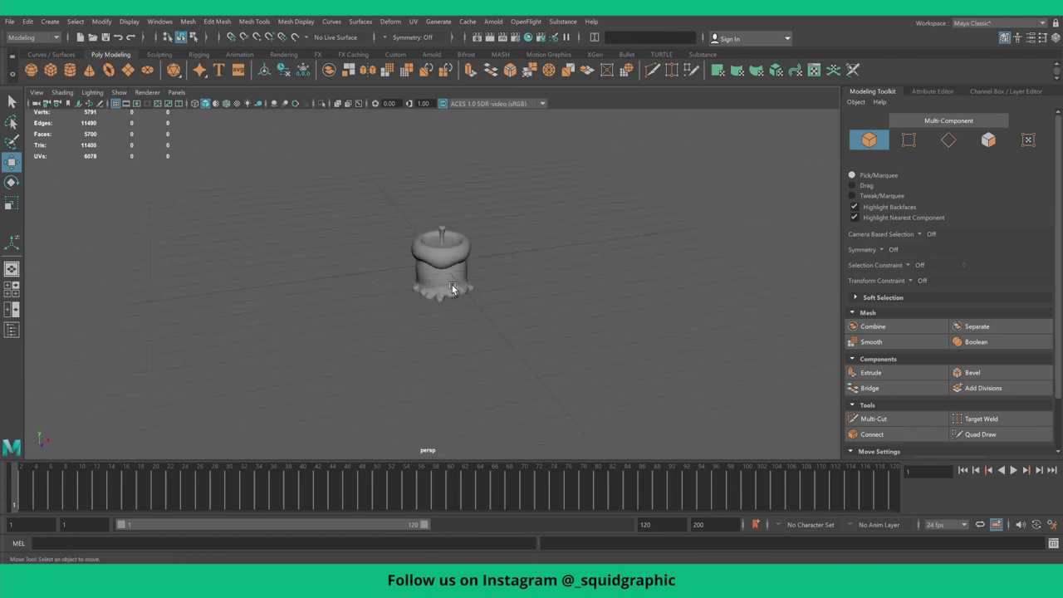
- Unhide the four gravestones pCube1–pCube4 from the Outliner
{"action": "left_click", "coordinate": [160, 21]}
{"action": "mouse_move", "coordinate": [181, 116]}
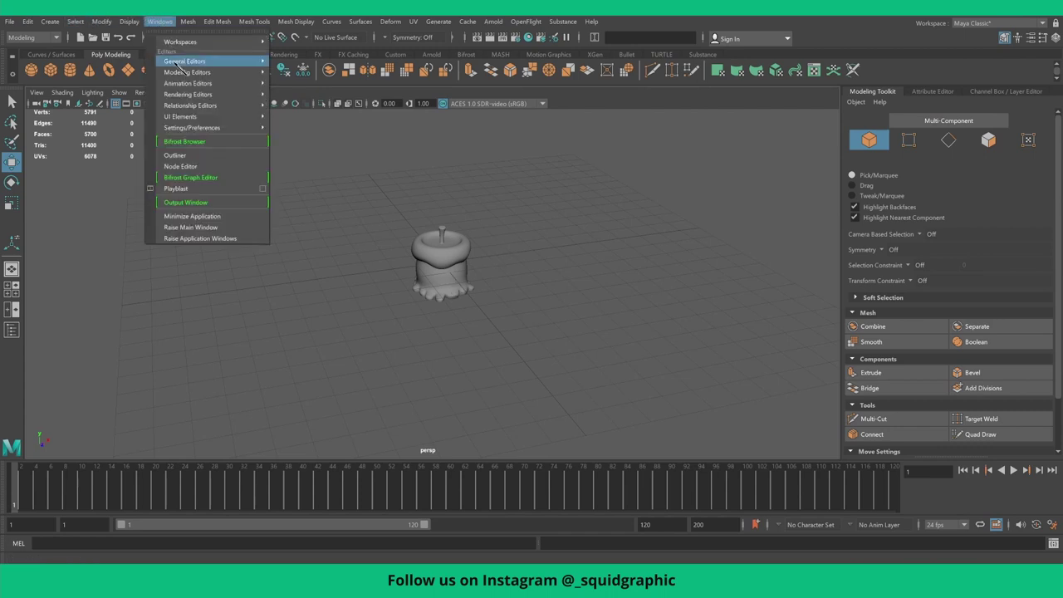
{"action": "left_click", "coordinate": [175, 155]}
{"action": "left_click", "coordinate": [677, 176]}
{"action": "left_click", "coordinate": [678, 209], "text": "shift"}
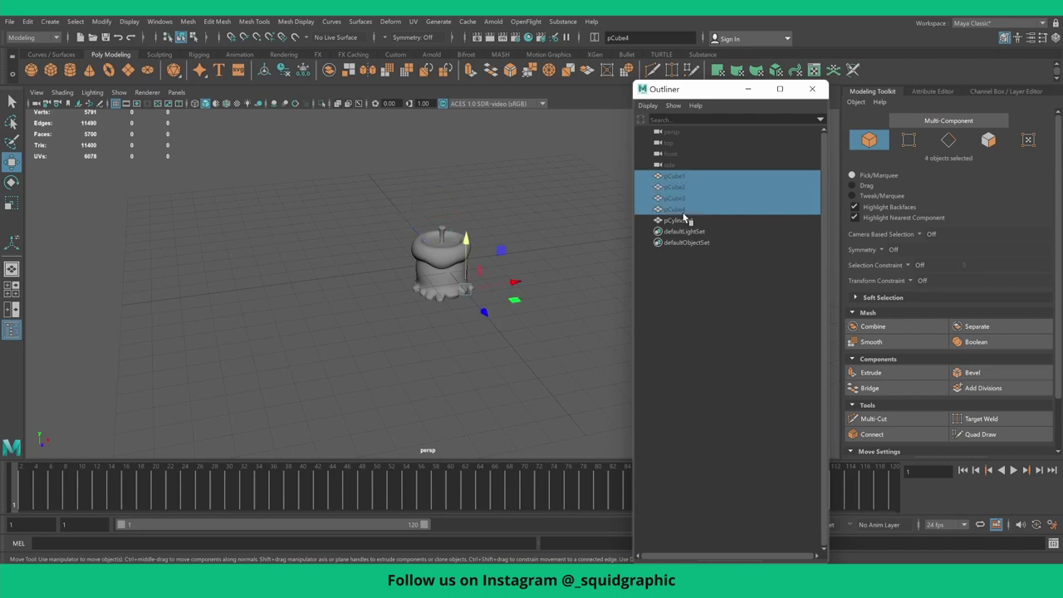
{"action": "key", "text": "h"}
{"action": "scroll", "coordinate": [484, 241], "scroll_direction": "down", "scroll_amount": 2}
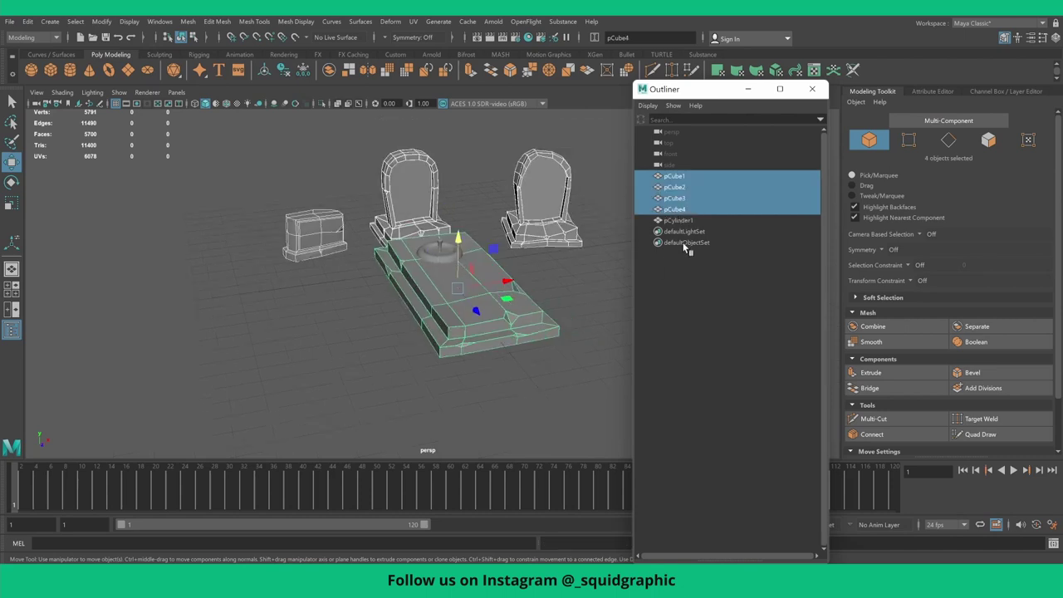
- Shrink candle pCylinder1 and set it on the ground beside the boxy headstone
{"action": "left_click", "coordinate": [679, 220]}
{"action": "mouse_move", "coordinate": [469, 279]}
{"action": "left_mouse_down"}
{"action": "mouse_move", "coordinate": [414, 275]}
{"action": "mouse_move", "coordinate": [360, 225]}
{"action": "left_mouse_up"}
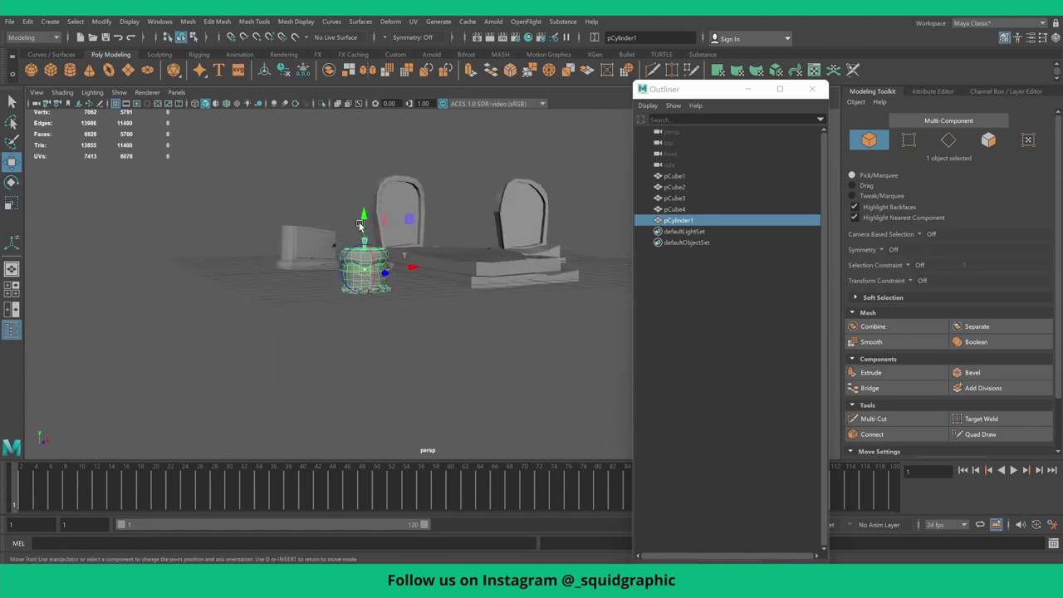
{"action": "key", "text": "d"}
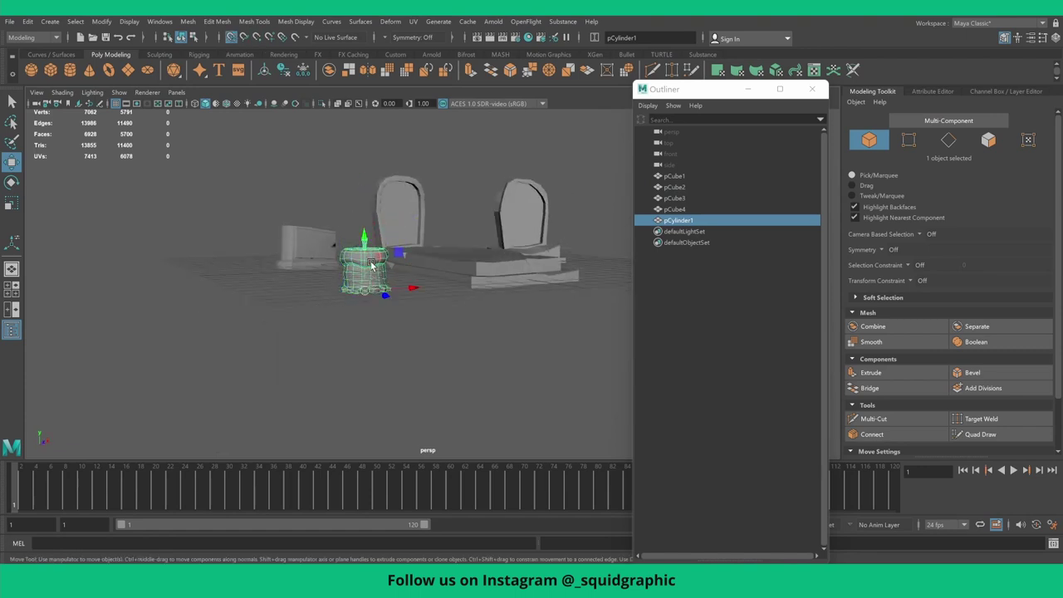
{"action": "mouse_move", "coordinate": [369, 243]}
{"action": "left_mouse_down"}
{"action": "mouse_move", "coordinate": [370, 272]}
{"action": "mouse_move", "coordinate": [384, 233]}
{"action": "mouse_move", "coordinate": [289, 256]}
{"action": "left_mouse_up"}
{"action": "scroll", "coordinate": [369, 274], "scroll_direction": "up", "scroll_amount": 3}
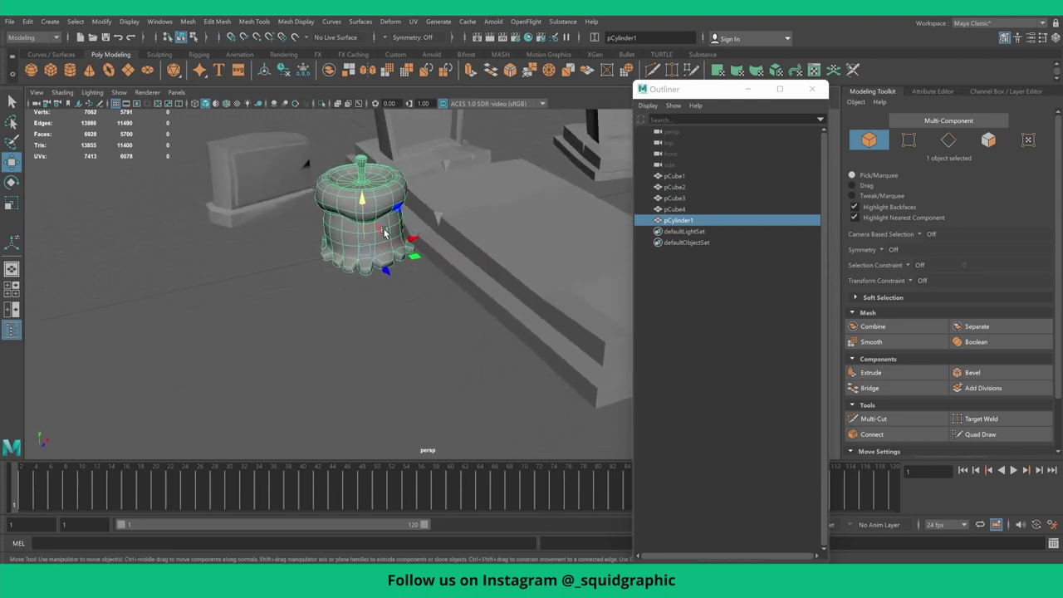
{"action": "key", "text": "r"}
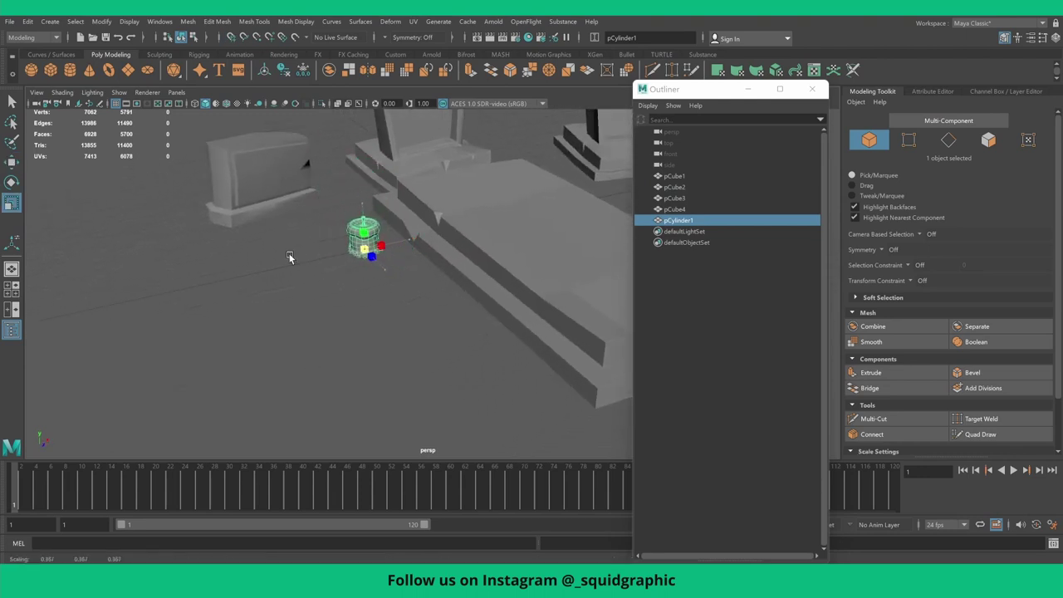
{"action": "key", "text": "w"}
{"action": "mouse_move", "coordinate": [382, 268]}
{"action": "left_mouse_down"}
{"action": "mouse_move", "coordinate": [336, 218]}
{"action": "mouse_move", "coordinate": [536, 203]}
{"action": "left_mouse_up"}
- Duplicate the candle and scale the copy, pCylinder2, taller and wider
{"action": "key", "text": "ctrl+d"}
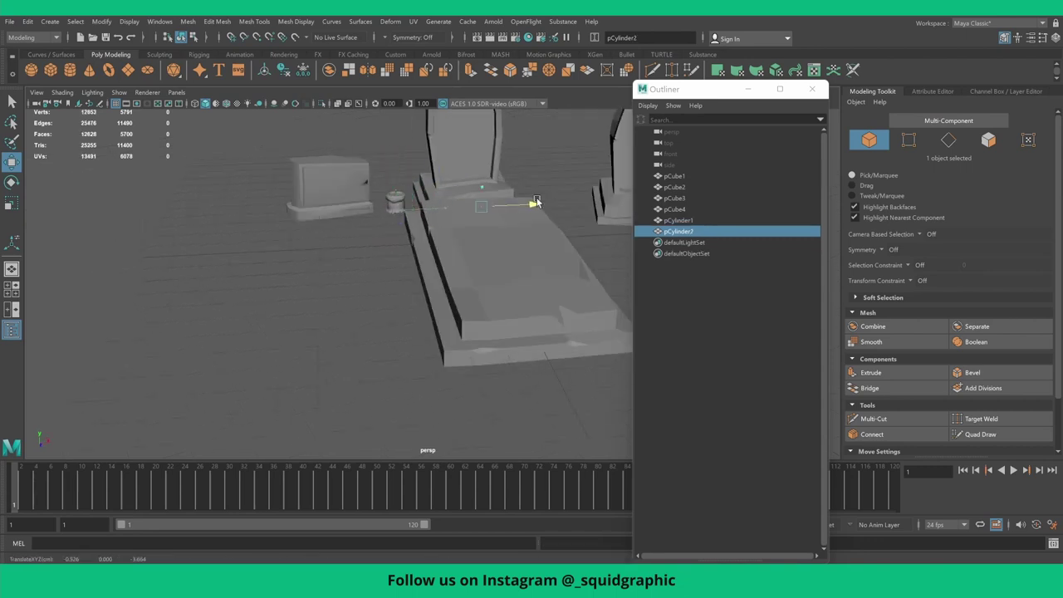
{"action": "mouse_move", "coordinate": [605, 190]}
{"action": "left_mouse_down", "text": "alt"}
{"action": "mouse_move", "coordinate": [378, 283]}
{"action": "mouse_move", "coordinate": [371, 259]}
{"action": "left_mouse_up", "text": "alt"}
{"action": "scroll", "coordinate": [378, 283], "scroll_direction": "up", "scroll_amount": 3}
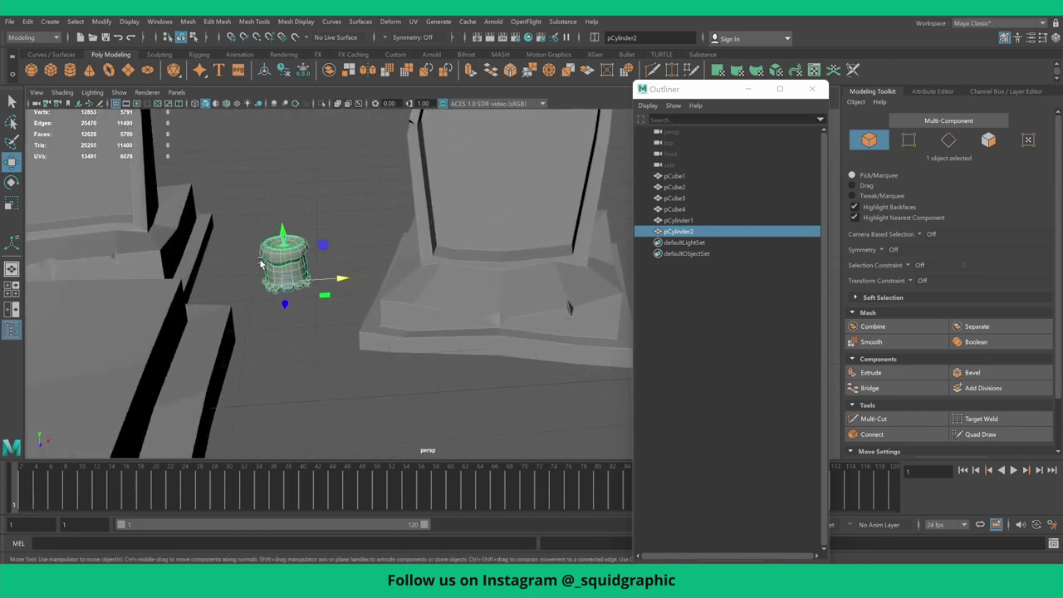
{"action": "key", "text": "r"}
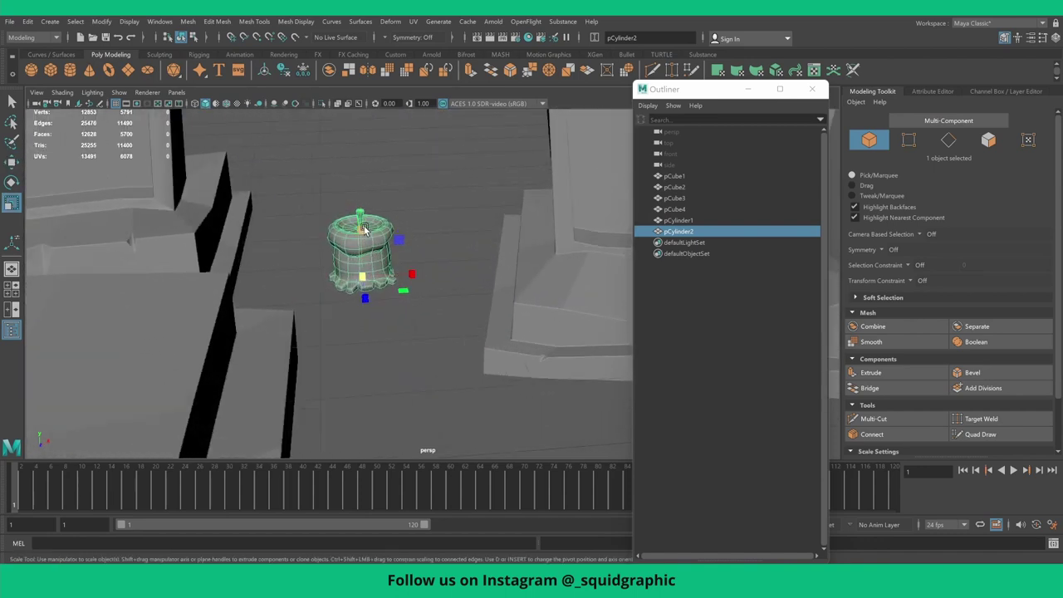
{"action": "mouse_move", "coordinate": [364, 230]}
{"action": "left_mouse_down"}
{"action": "mouse_move", "coordinate": [362, 179]}
{"action": "mouse_move", "coordinate": [381, 216]}
{"action": "mouse_move", "coordinate": [378, 243]}
{"action": "left_mouse_up"}
{"action": "left_click", "coordinate": [409, 181]}
{"action": "left_click", "coordinate": [378, 243]}
{"action": "middle_click_drag", "start_coordinate": [393, 264], "coordinate": [397, 272]}
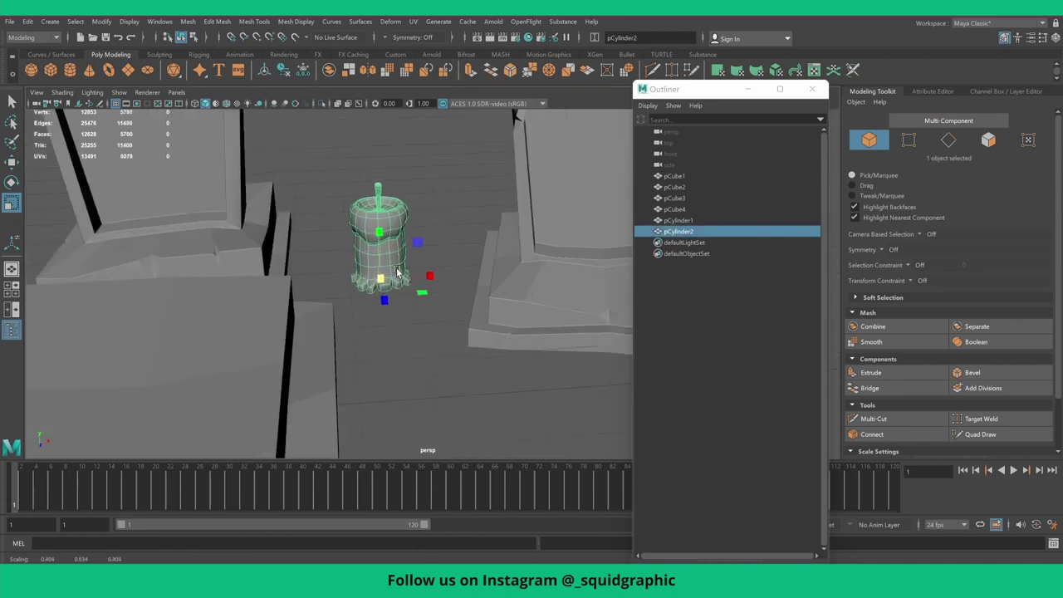
{"action": "left_click_drag", "start_coordinate": [378, 233], "coordinate": [380, 245]}
{"action": "left_click", "coordinate": [428, 214]}
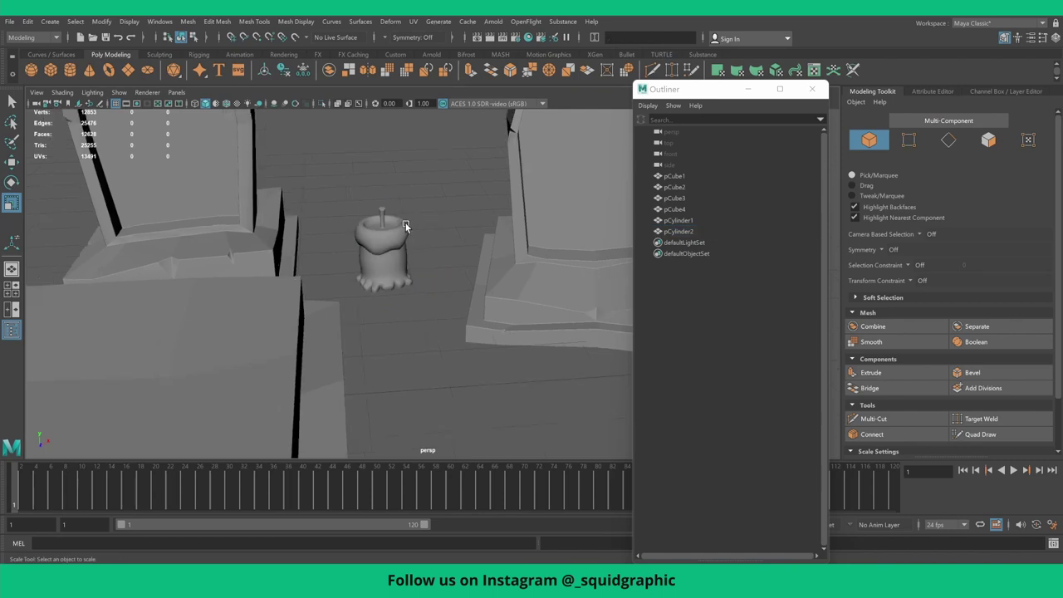
{"action": "mouse_move", "coordinate": [428, 214]}
{"action": "left_mouse_down", "text": "alt"}
{"action": "mouse_move", "coordinate": [397, 247]}
{"action": "mouse_move", "coordinate": [392, 286]}
{"action": "left_mouse_up", "text": "alt"}
{"action": "left_click", "coordinate": [409, 273]}
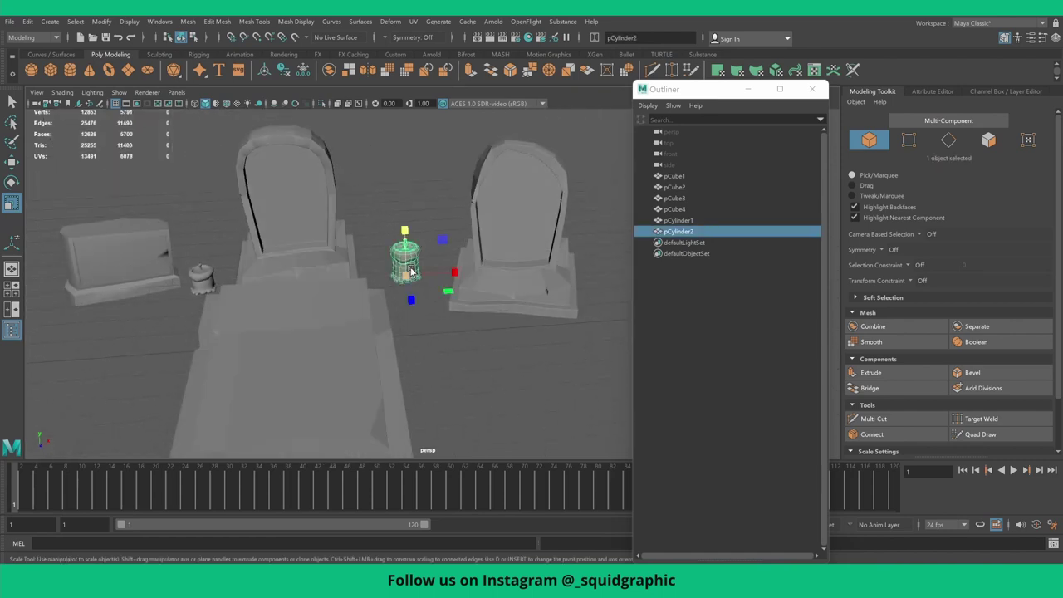
- Turn the second candle -75° around its axis and place it beside the grave slab
{"action": "key", "text": "e"}
{"action": "left_click_drag", "start_coordinate": [433, 297], "coordinate": [369, 299]}
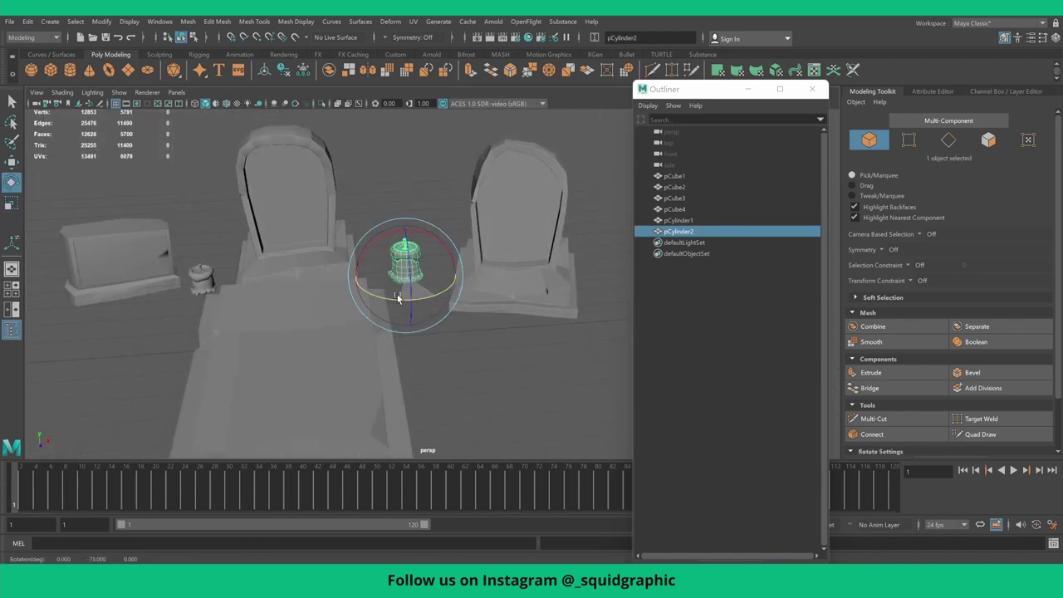
{"action": "left_click", "coordinate": [435, 183]}
{"action": "left_click_drag", "start_coordinate": [435, 183], "coordinate": [449, 240], "text": "alt"}
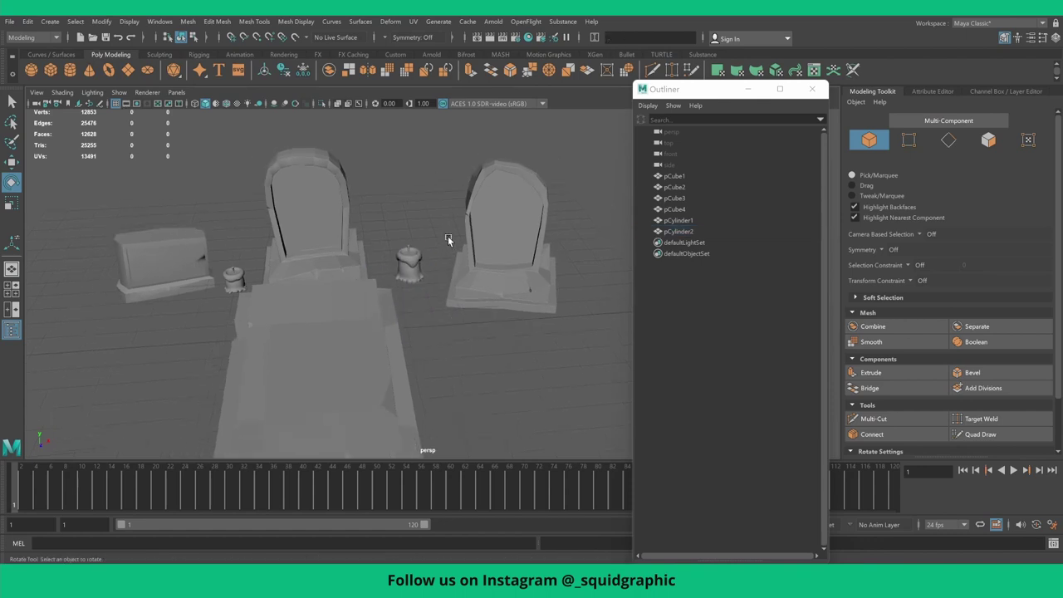
{"action": "left_click", "coordinate": [411, 264]}
{"action": "key", "text": "w"}
{"action": "mouse_move", "coordinate": [377, 272]}
{"action": "left_mouse_down"}
{"action": "mouse_move", "coordinate": [367, 262]}
{"action": "mouse_move", "coordinate": [354, 297]}
{"action": "left_mouse_up"}
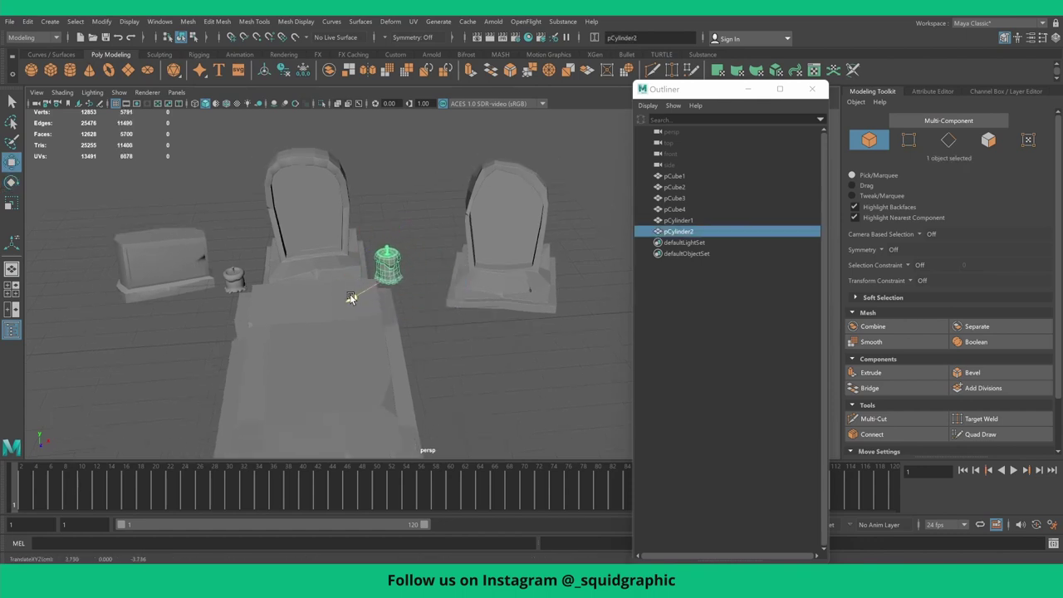
{"action": "left_click", "coordinate": [246, 276]}
{"action": "left_click", "coordinate": [237, 277]}
- Duplicate the small candle into a taller, rotated pCylinder3 standing beside the original
{"action": "scroll", "coordinate": [235, 258], "scroll_direction": "up", "scroll_amount": 5}
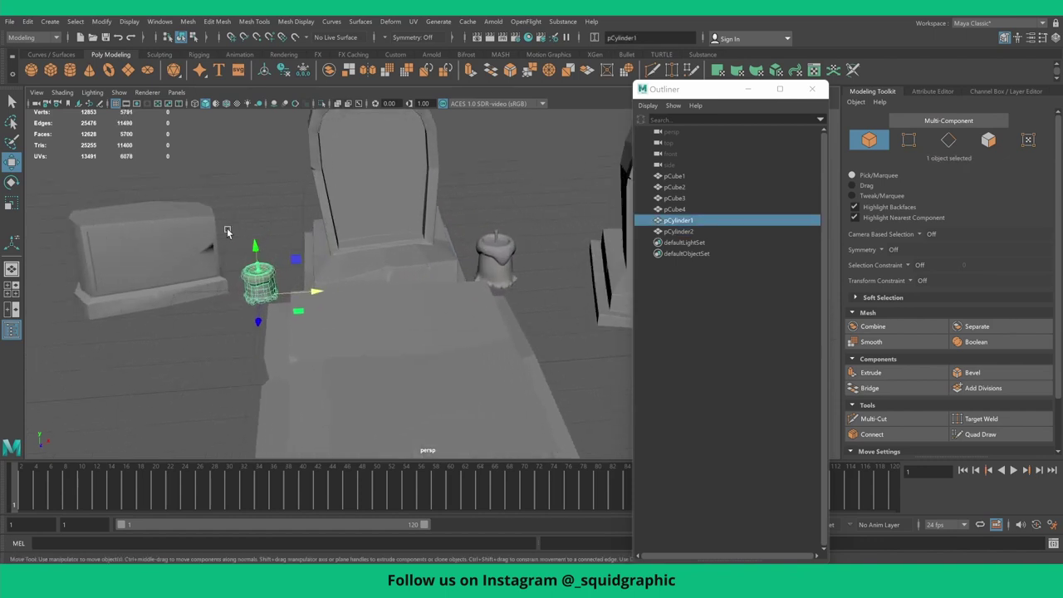
{"action": "key", "text": "ctrl+d"}
{"action": "left_click_drag", "start_coordinate": [200, 331], "coordinate": [204, 280]}
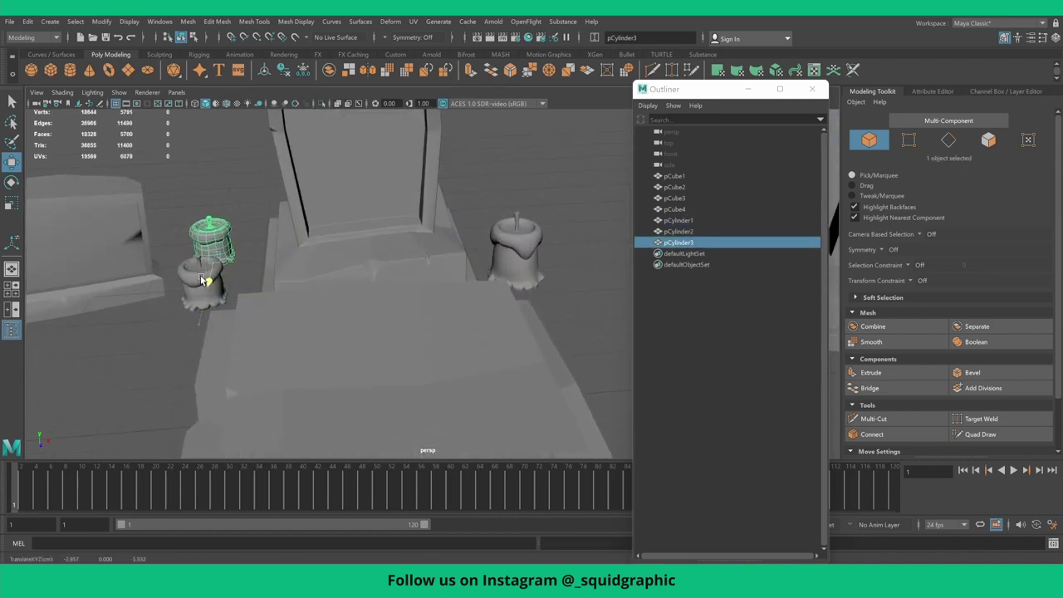
{"action": "left_click_drag", "start_coordinate": [207, 206], "coordinate": [201, 178]}
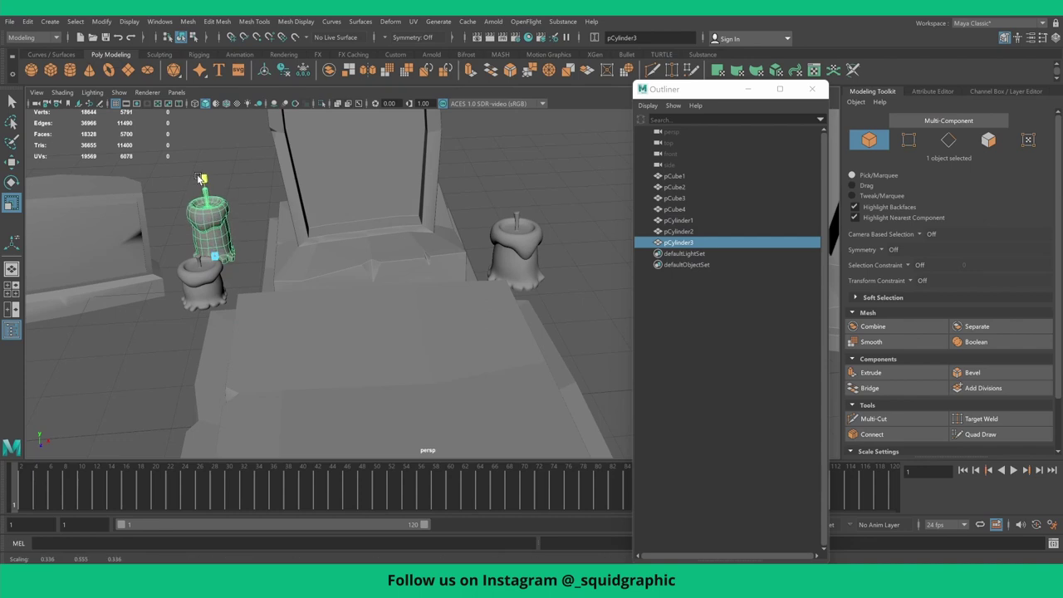
{"action": "key", "text": "w"}
{"action": "key", "text": "e"}
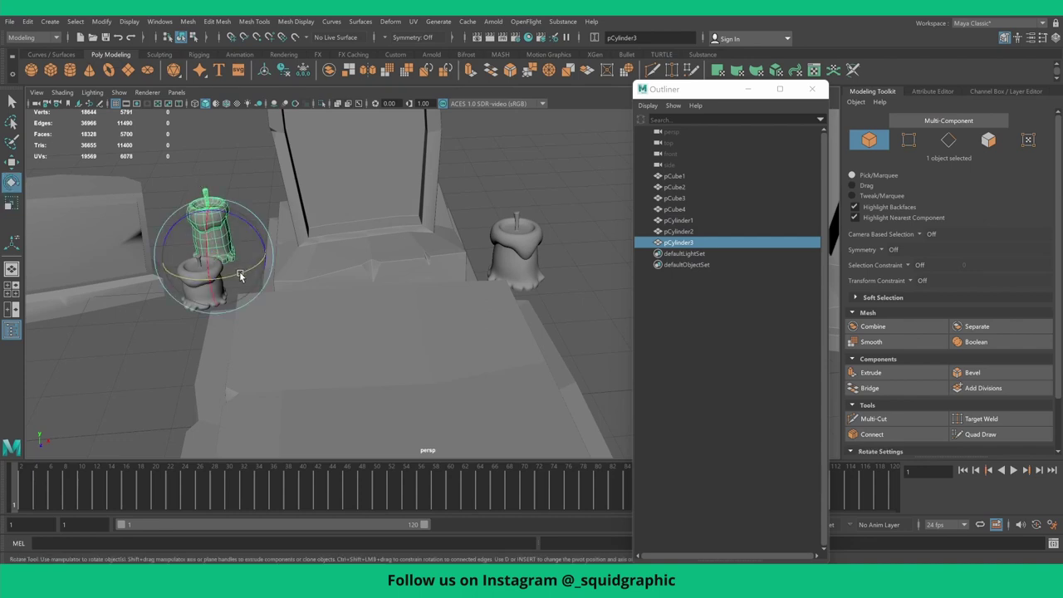
{"action": "mouse_move", "coordinate": [241, 275]}
{"action": "left_mouse_down"}
{"action": "mouse_move", "coordinate": [179, 277]}
{"action": "mouse_move", "coordinate": [222, 281]}
{"action": "left_mouse_up"}
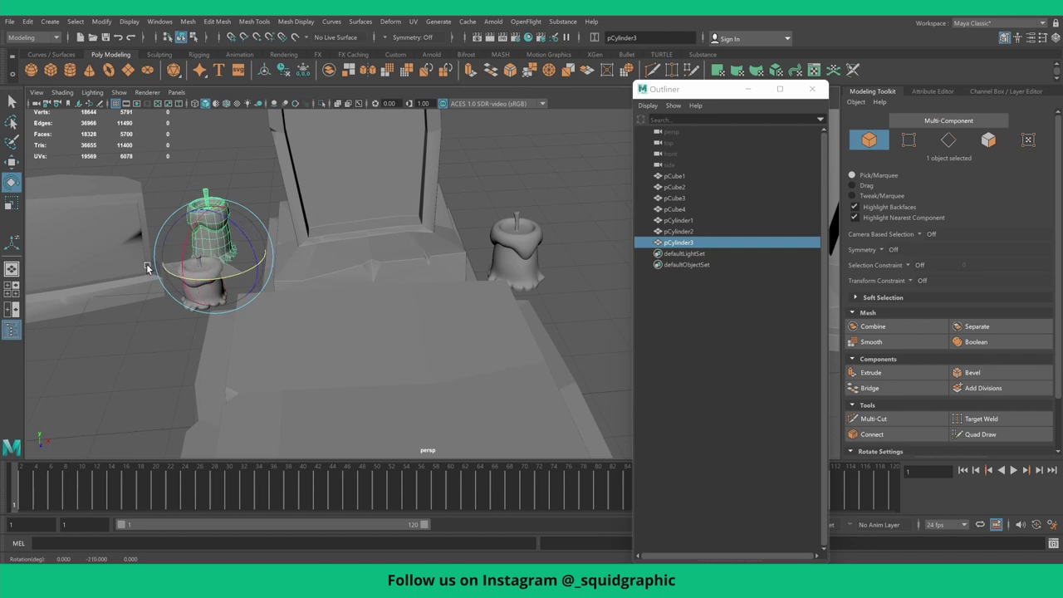
{"action": "key", "text": "w"}
{"action": "left_click_drag", "start_coordinate": [183, 252], "coordinate": [241, 266]}
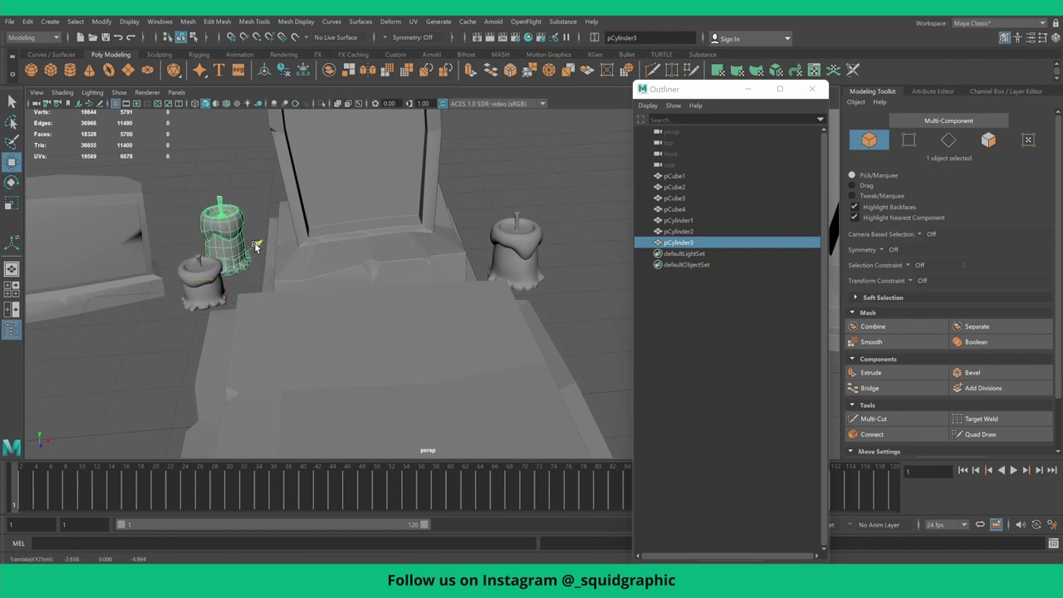
{"action": "key", "text": "a"}
{"action": "left_click_drag", "start_coordinate": [441, 318], "coordinate": [508, 330], "text": "alt"}
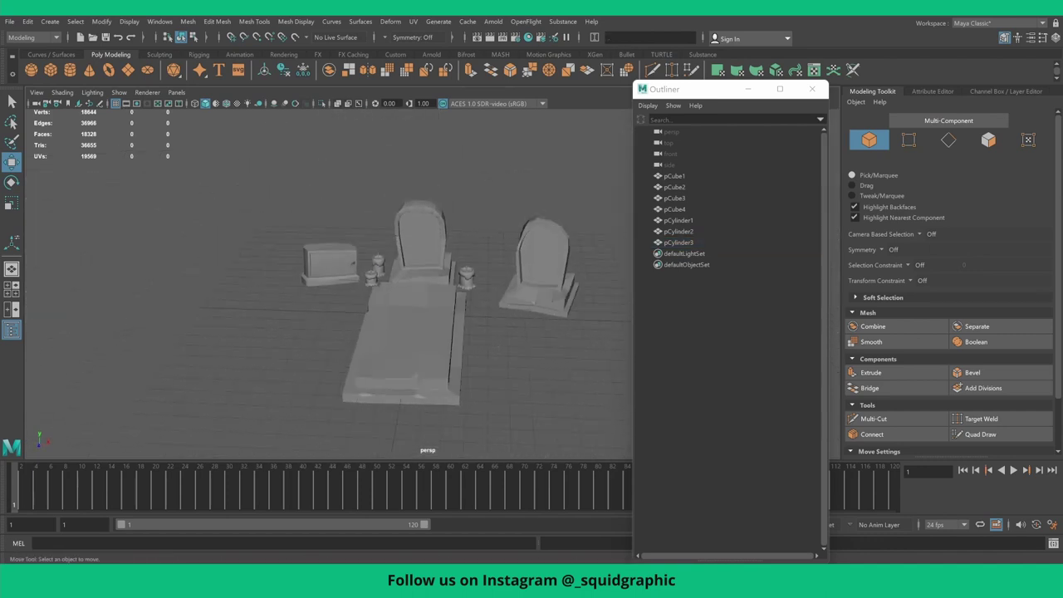
- Create a new cube, pCube5, and stretch it into a tall thin post
{"action": "left_click", "coordinate": [748, 89]}
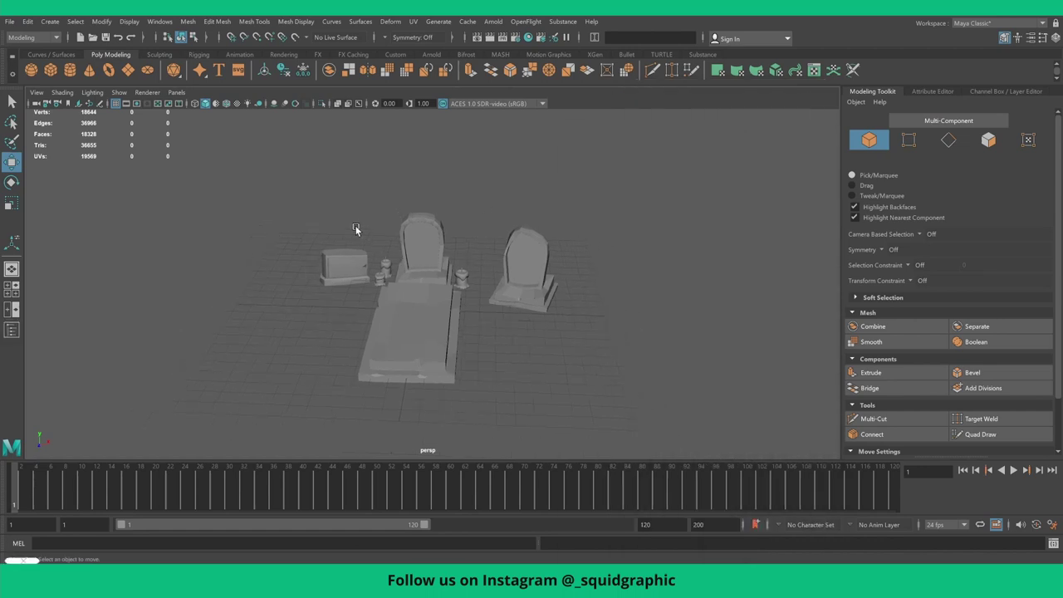
{"action": "left_click", "coordinate": [51, 71]}
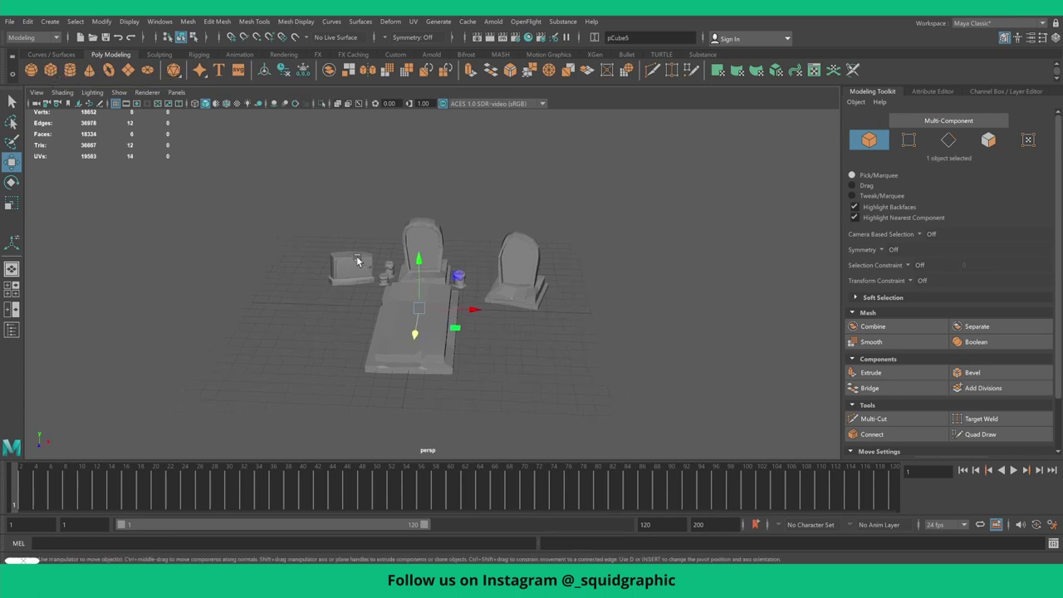
{"action": "key", "text": "r"}
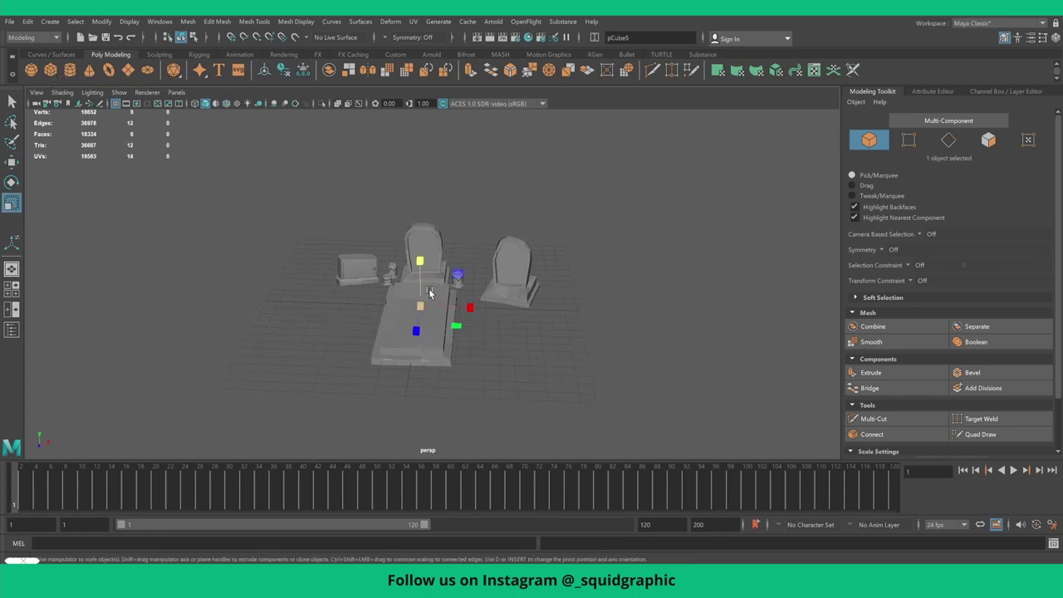
{"action": "left_click_drag", "start_coordinate": [419, 257], "coordinate": [419, 199]}
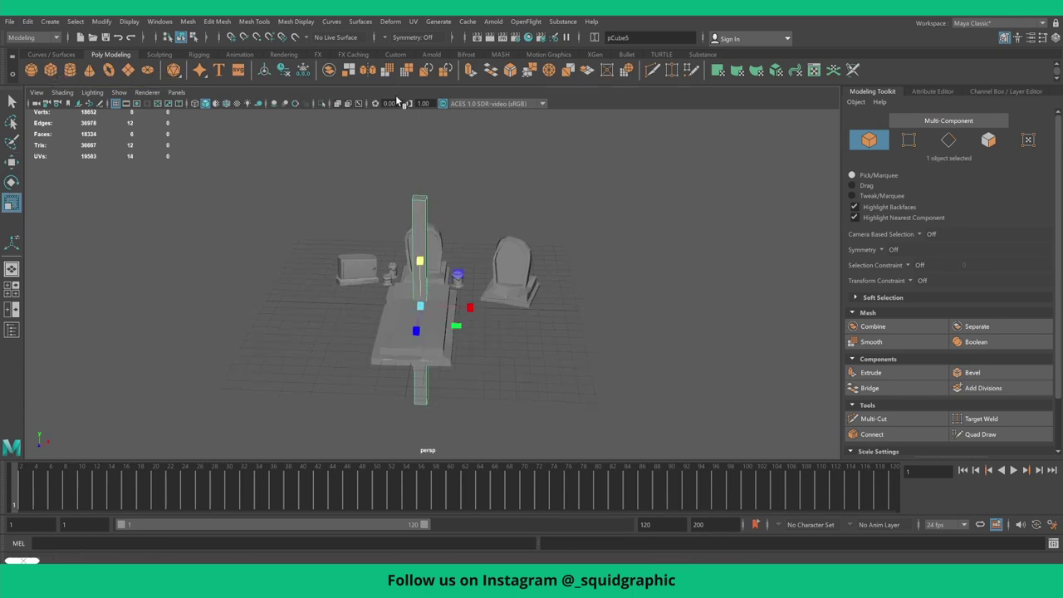
{"action": "left_click_drag", "start_coordinate": [422, 305], "coordinate": [352, 306]}
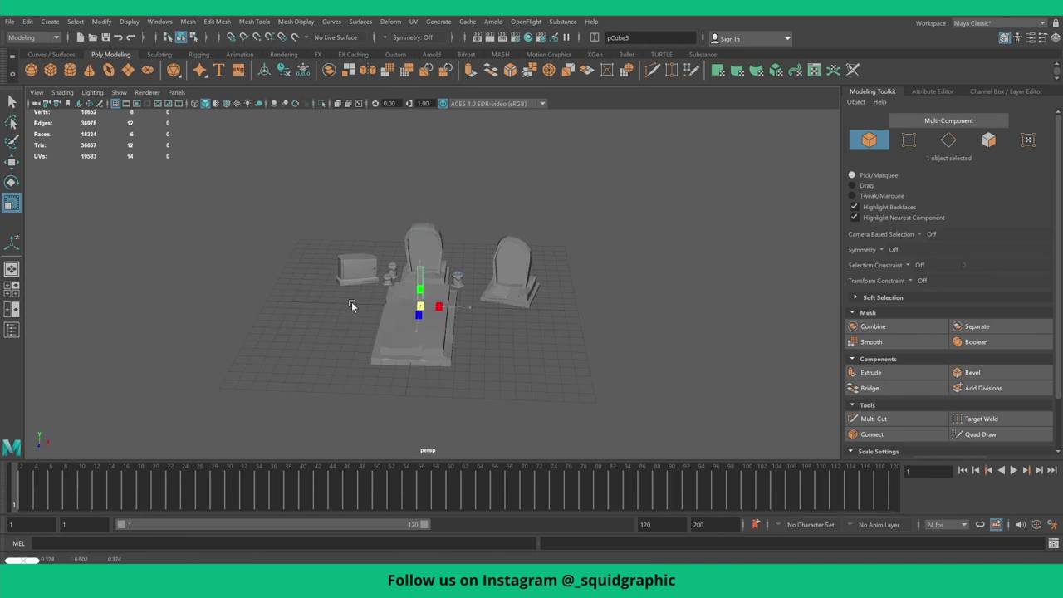
{"action": "left_click_drag", "start_coordinate": [419, 262], "coordinate": [421, 201]}
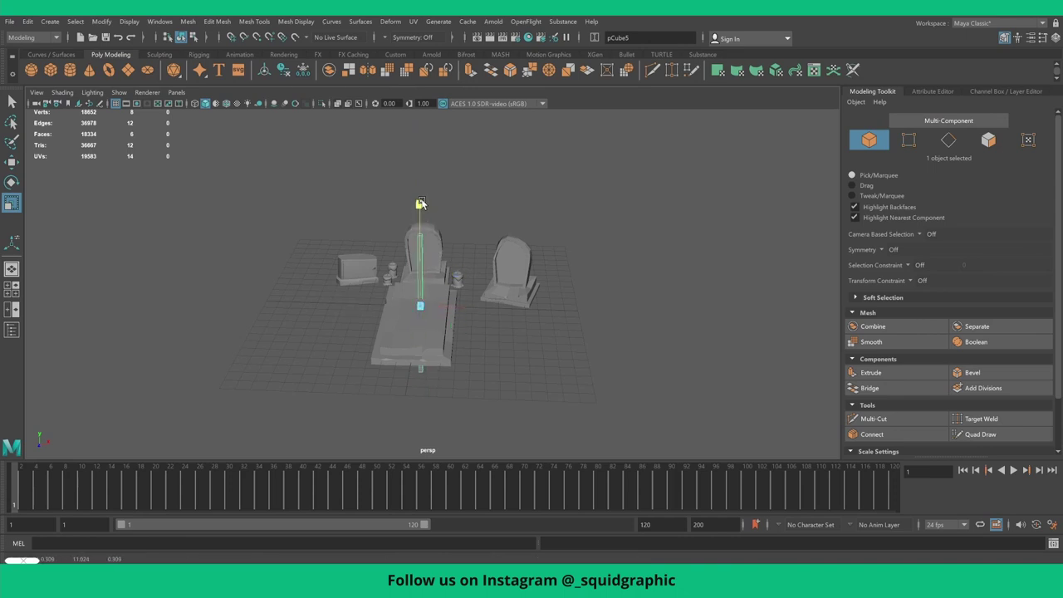
{"action": "scroll", "coordinate": [423, 303], "scroll_direction": "up", "scroll_amount": 3}
{"action": "mouse_move", "coordinate": [423, 303]}
{"action": "left_mouse_down", "text": "alt"}
{"action": "mouse_move", "coordinate": [425, 322]}
{"action": "mouse_move", "coordinate": [460, 343]}
{"action": "left_mouse_up", "text": "alt"}
- Move the post to the grave slab's front-right and readjust its height
{"action": "key", "text": "w"}
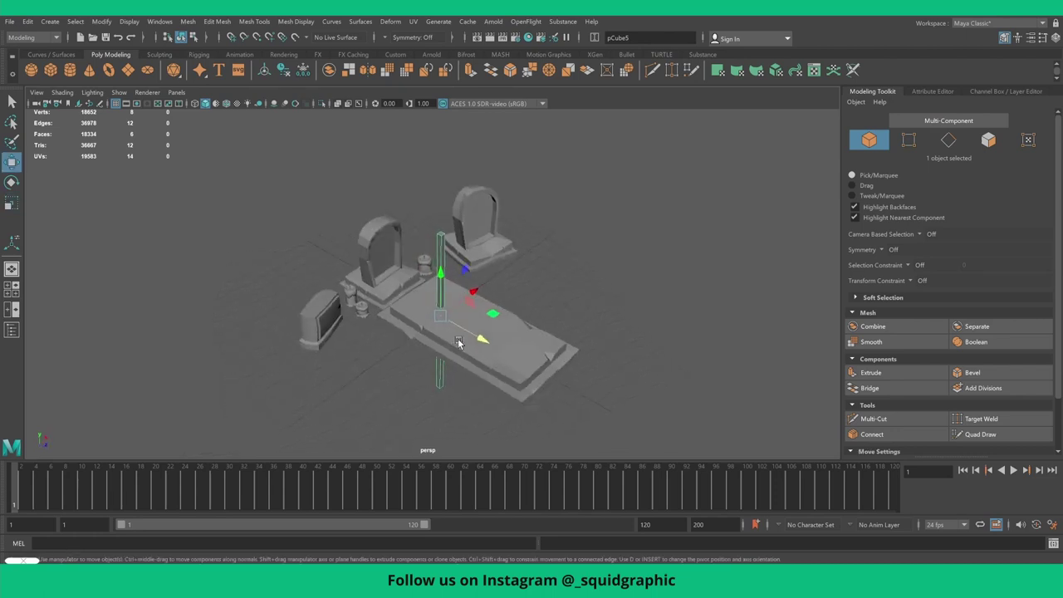
{"action": "mouse_move", "coordinate": [481, 342]}
{"action": "middle_mouse_down"}
{"action": "mouse_move", "coordinate": [642, 378]}
{"action": "mouse_move", "coordinate": [640, 428]}
{"action": "middle_mouse_up"}
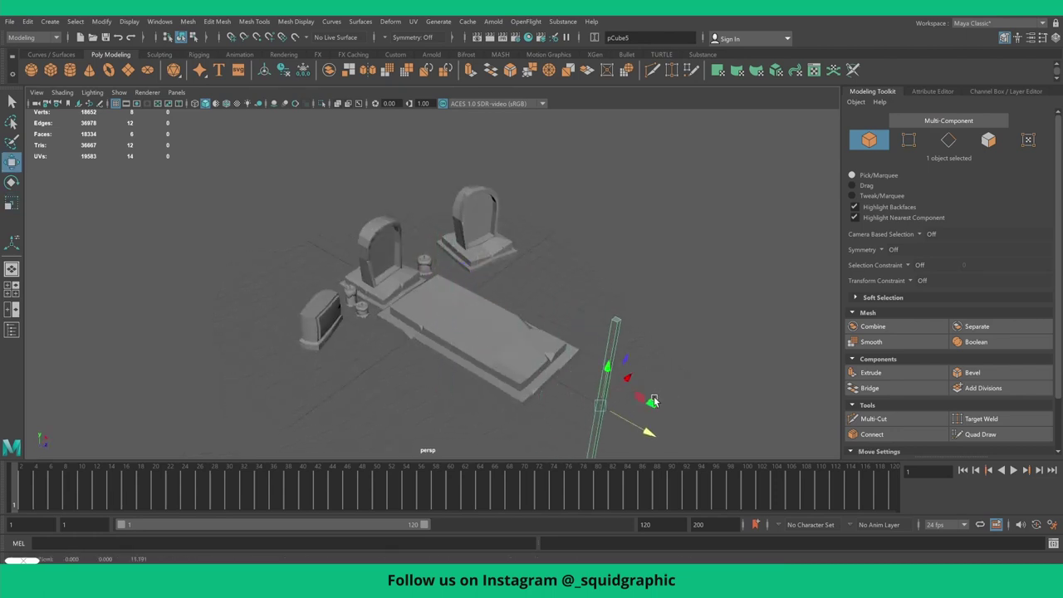
{"action": "mouse_move", "coordinate": [639, 427]}
{"action": "left_mouse_down", "text": "alt"}
{"action": "mouse_move", "coordinate": [550, 388]}
{"action": "mouse_move", "coordinate": [574, 361]}
{"action": "mouse_move", "coordinate": [548, 351]}
{"action": "mouse_move", "coordinate": [495, 362]}
{"action": "mouse_move", "coordinate": [502, 357]}
{"action": "left_mouse_up", "text": "alt"}
{"action": "key", "text": "r"}
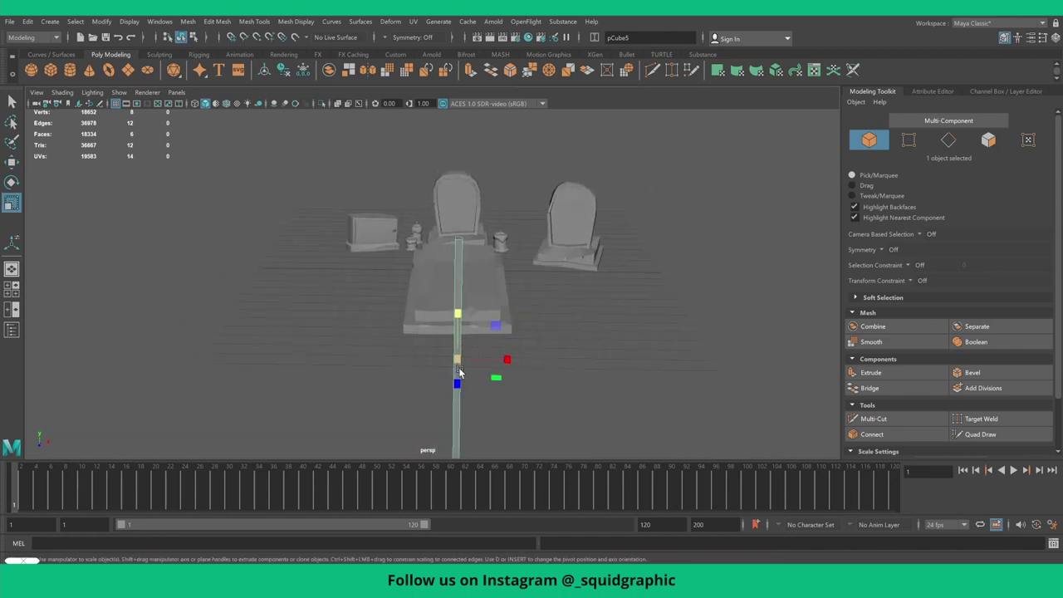
{"action": "left_click_drag", "start_coordinate": [461, 322], "coordinate": [434, 358]}
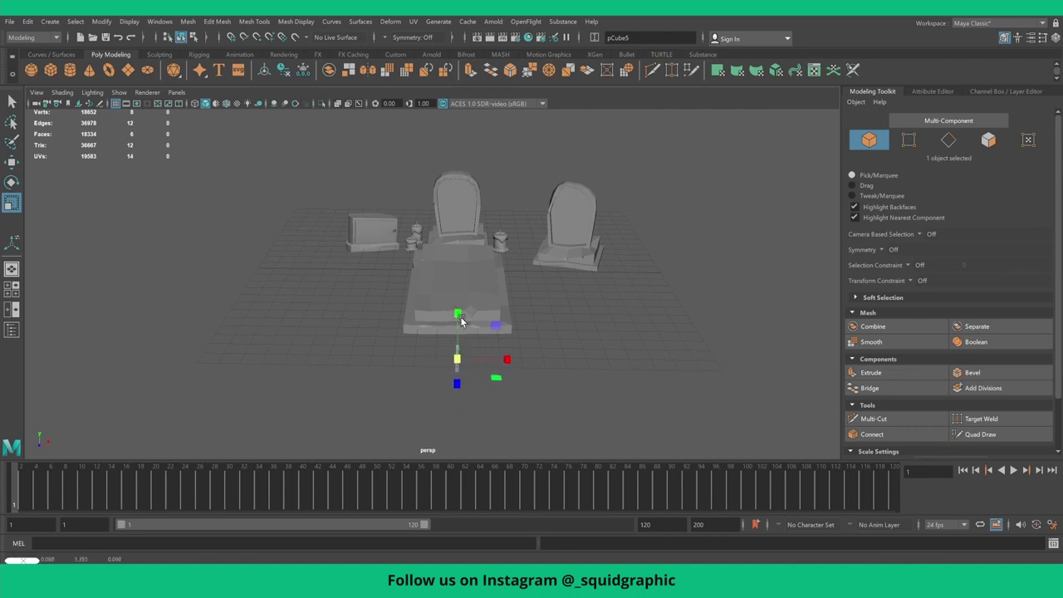
{"action": "left_click_drag", "start_coordinate": [457, 339], "coordinate": [455, 287]}
{"action": "scroll", "coordinate": [472, 354], "scroll_direction": "up", "scroll_amount": 2}
{"action": "left_click_drag", "start_coordinate": [471, 354], "coordinate": [461, 223], "text": "alt"}
{"action": "key", "text": "w"}
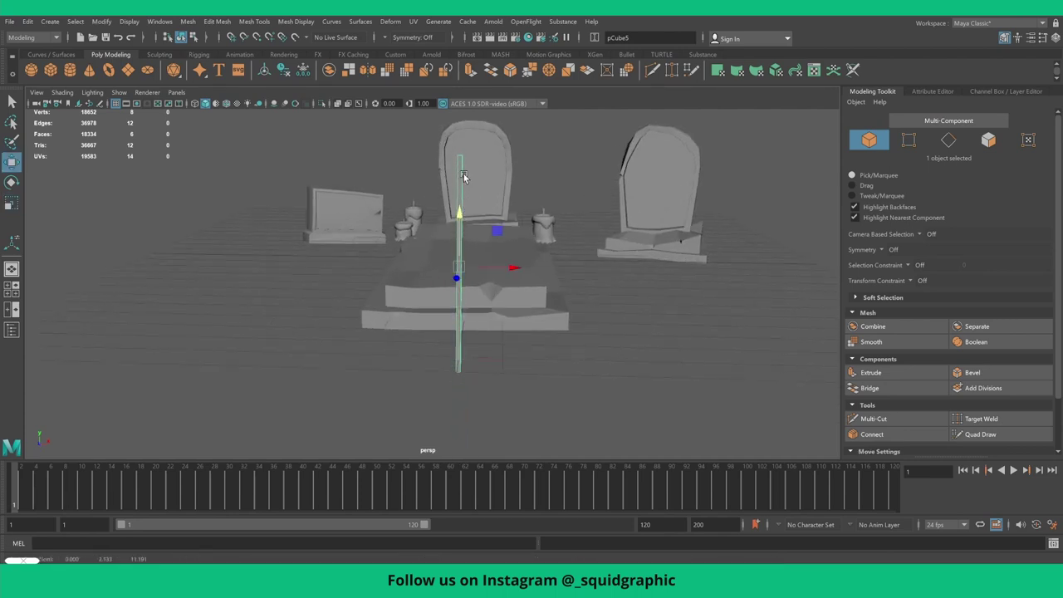
- Select the four vertices at the post's top end for scaling
{"action": "right_click_drag", "start_coordinate": [464, 177], "coordinate": [457, 145]}
{"action": "mouse_move", "coordinate": [427, 128]}
{"action": "left_mouse_down"}
{"action": "mouse_move", "coordinate": [509, 181]}
{"action": "mouse_move", "coordinate": [466, 159]}
{"action": "left_mouse_up"}
{"action": "key", "text": "r"}
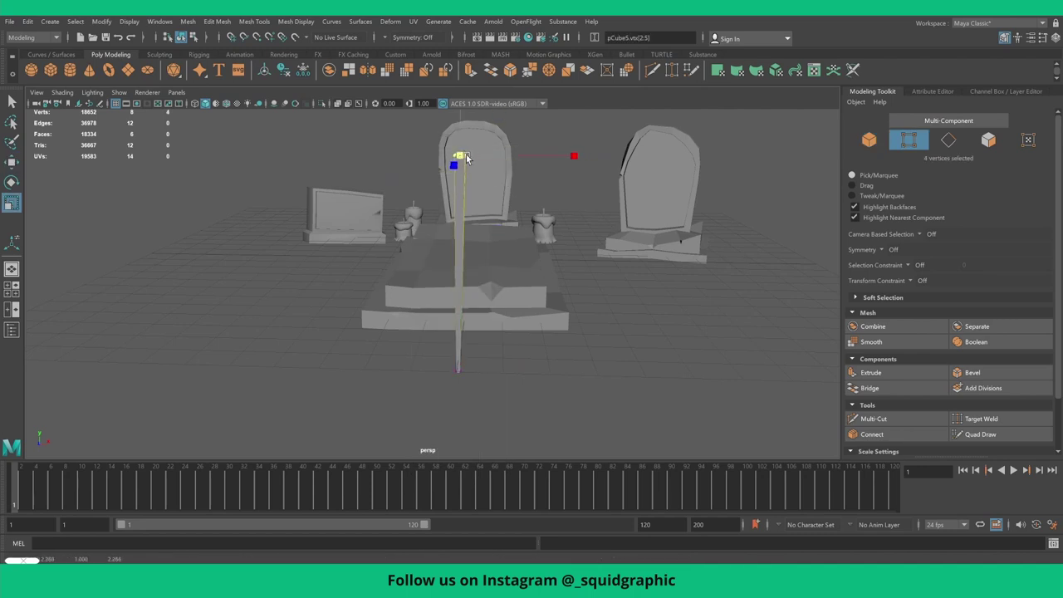
{"action": "scroll", "coordinate": [470, 166], "scroll_direction": "up", "scroll_amount": 3}
{"action": "mouse_move", "coordinate": [481, 204]}
{"action": "left_mouse_down", "text": "alt"}
{"action": "mouse_move", "coordinate": [338, 255]}
{"action": "mouse_move", "coordinate": [170, 193]}
{"action": "mouse_move", "coordinate": [292, 230]}
{"action": "left_mouse_up", "text": "alt"}
{"action": "scroll", "coordinate": [343, 264], "scroll_direction": "up", "scroll_amount": 3}
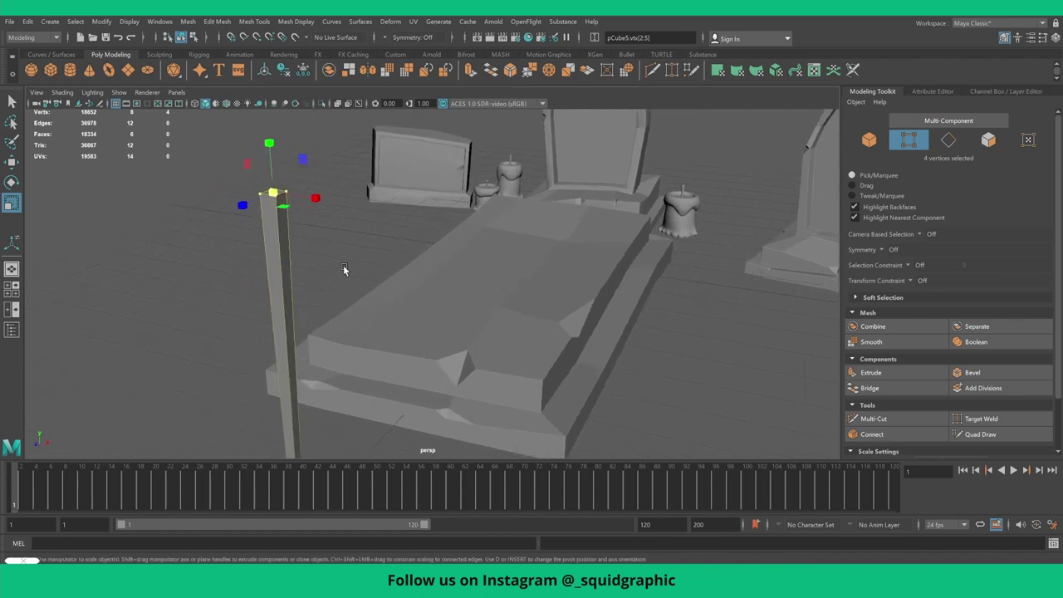
- Extrude the post's top face with an Offset of 0.05 to inset it slightly
{"action": "scroll", "coordinate": [283, 224], "scroll_direction": "up", "scroll_amount": 3}
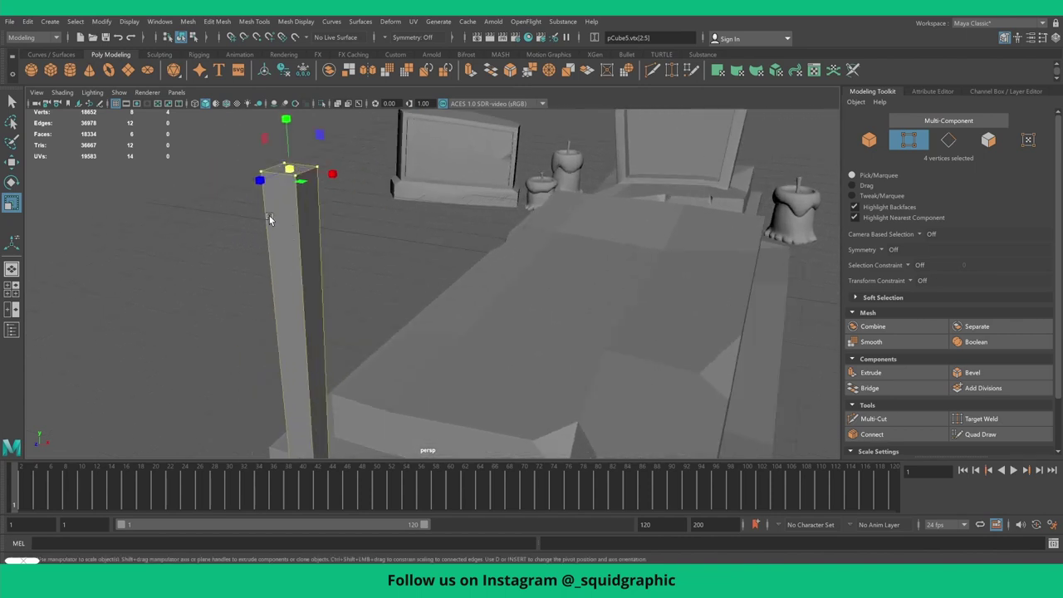
{"action": "right_click", "coordinate": [270, 216]}
{"action": "left_click", "coordinate": [289, 171]}
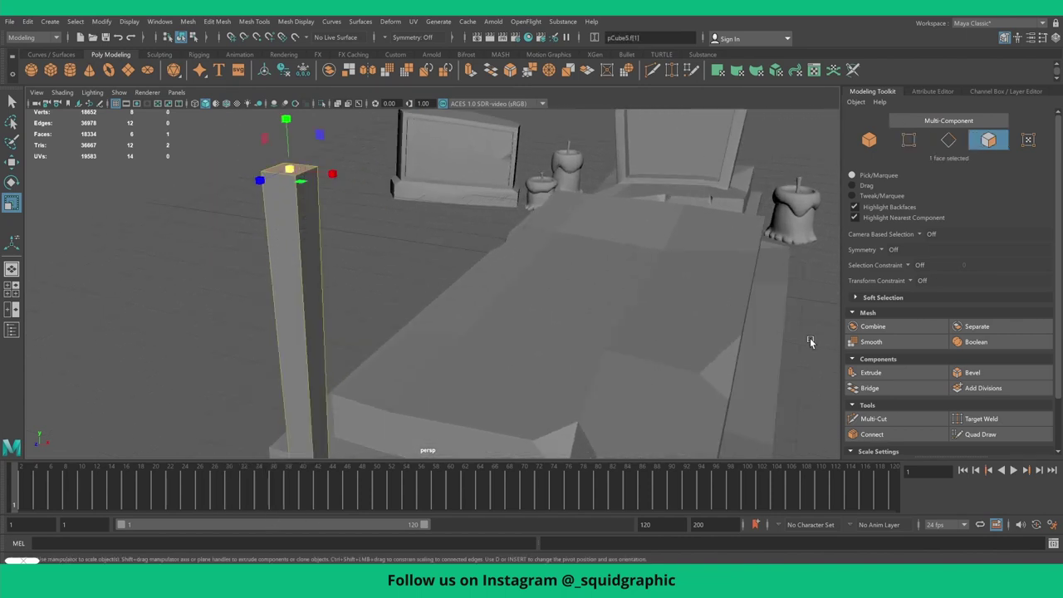
{"action": "left_click", "coordinate": [870, 372]}
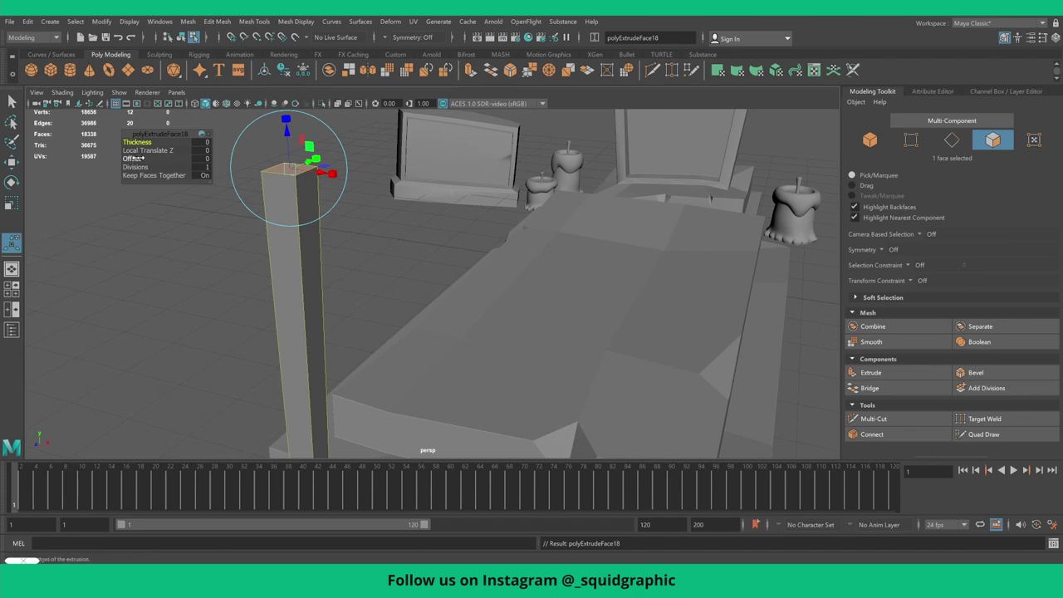
{"action": "left_click_drag", "start_coordinate": [135, 158], "coordinate": [134, 158]}
{"action": "type", "text": "-0.05"}
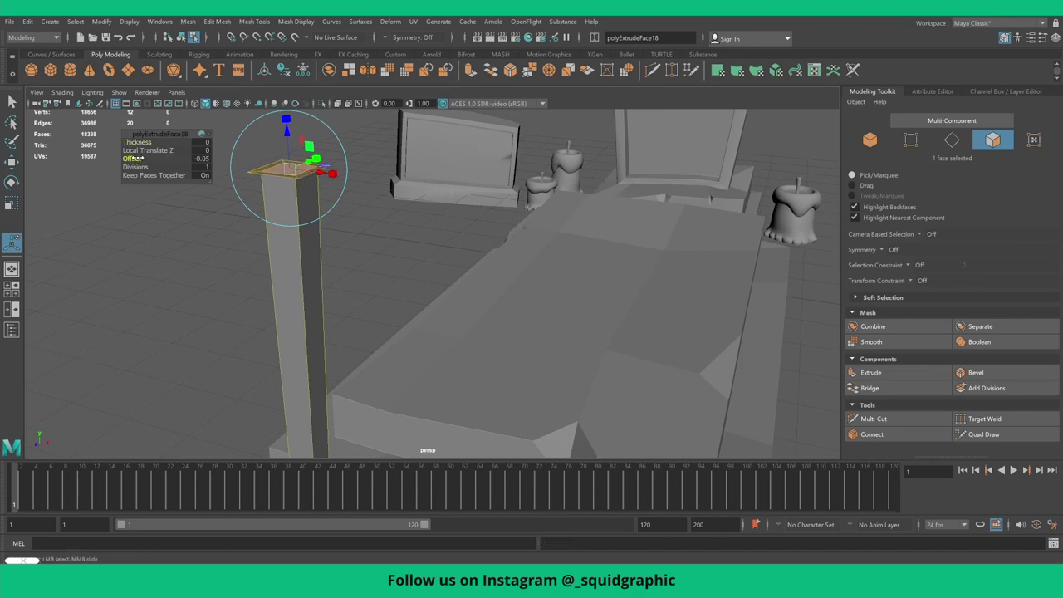
- Extrude the top again, raise it to Local Translate Z 0.338 and increase Offset to taper it to a point
{"action": "left_click", "coordinate": [882, 374]}
{"action": "mouse_move", "coordinate": [289, 138]}
{"action": "left_mouse_down"}
{"action": "mouse_move", "coordinate": [275, 107]}
{"action": "mouse_move", "coordinate": [379, 291]}
{"action": "left_mouse_up"}
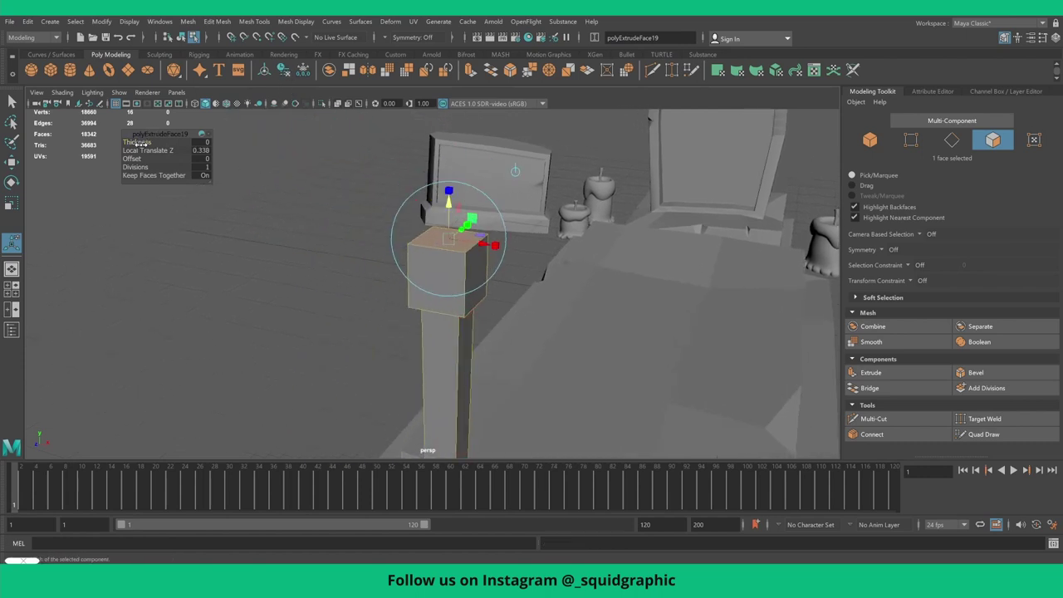
{"action": "left_click_drag", "start_coordinate": [137, 159], "coordinate": [145, 158]}
{"action": "left_click_drag", "start_coordinate": [539, 341], "coordinate": [458, 279], "text": "alt"}
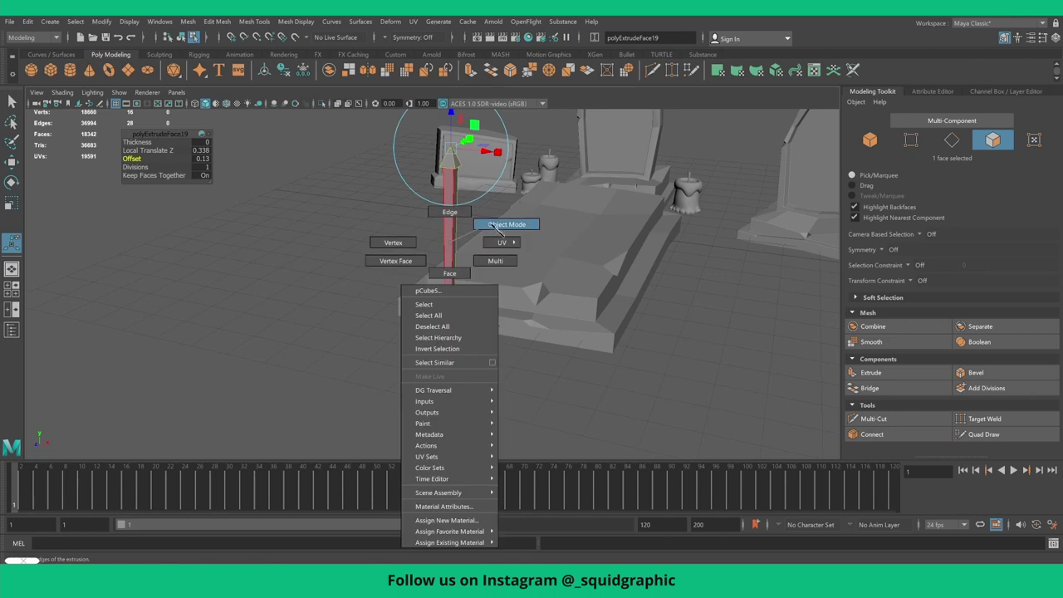
{"action": "right_click_drag", "start_coordinate": [449, 245], "coordinate": [498, 230]}
{"action": "mouse_move", "coordinate": [498, 230]}
{"action": "left_mouse_down", "text": "alt"}
{"action": "mouse_move", "coordinate": [612, 360]}
{"action": "mouse_move", "coordinate": [562, 356]}
{"action": "mouse_move", "coordinate": [585, 347]}
{"action": "mouse_move", "coordinate": [501, 330]}
{"action": "left_mouse_up", "text": "alt"}
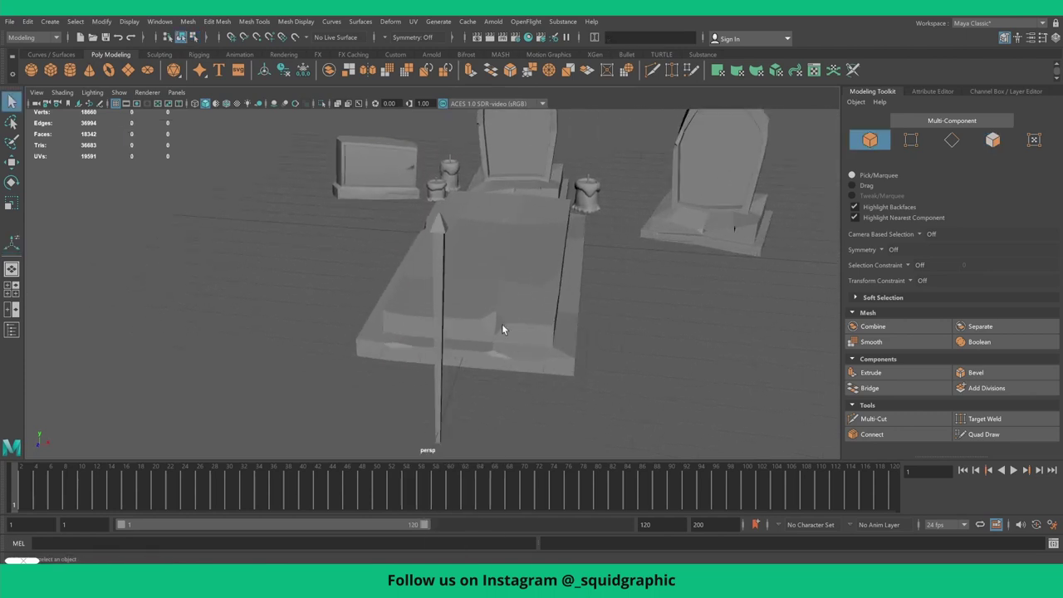
- Bevel the edges of the spiked post
{"action": "left_click", "coordinate": [441, 249]}
{"action": "left_click", "coordinate": [976, 372]}
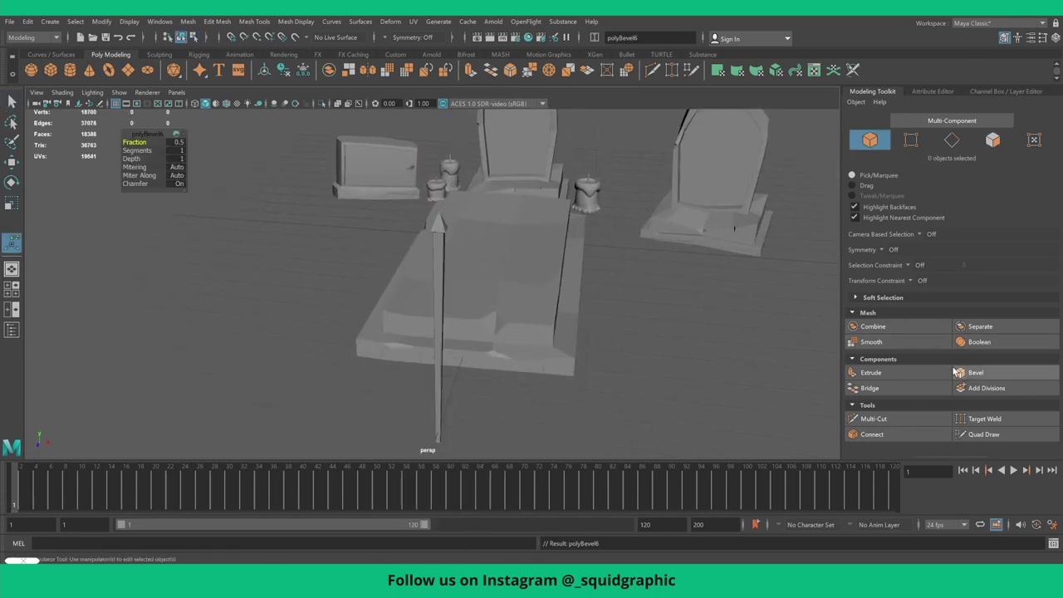
{"action": "scroll", "coordinate": [517, 283], "scroll_direction": "up", "scroll_amount": 3}
{"action": "left_click", "coordinate": [277, 240]}
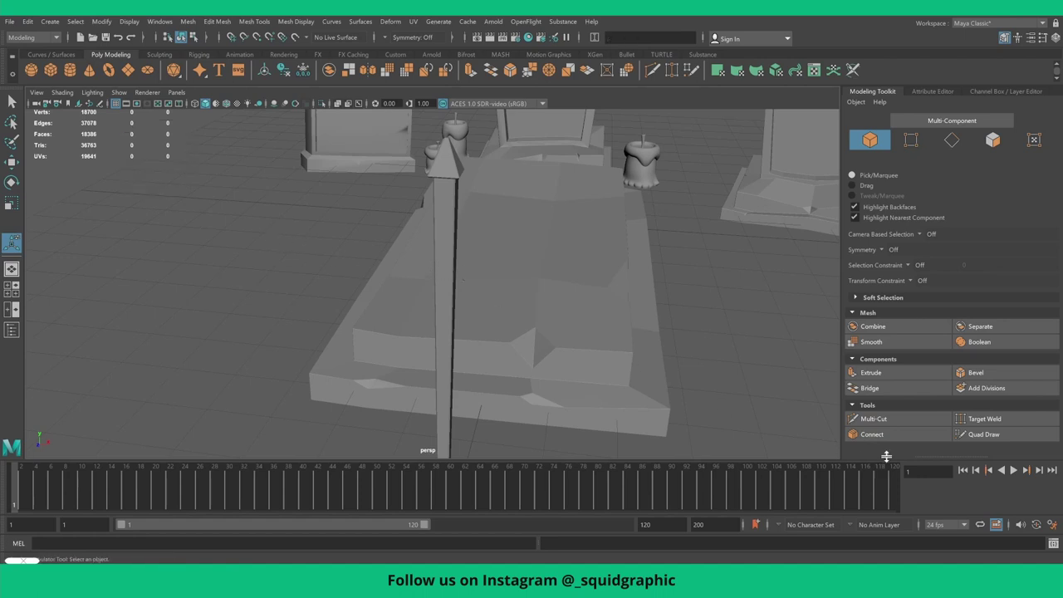
- Insert an edge loop across the post's shaft with Multi-Cut, then reselect the post
{"action": "left_click", "coordinate": [876, 418]}
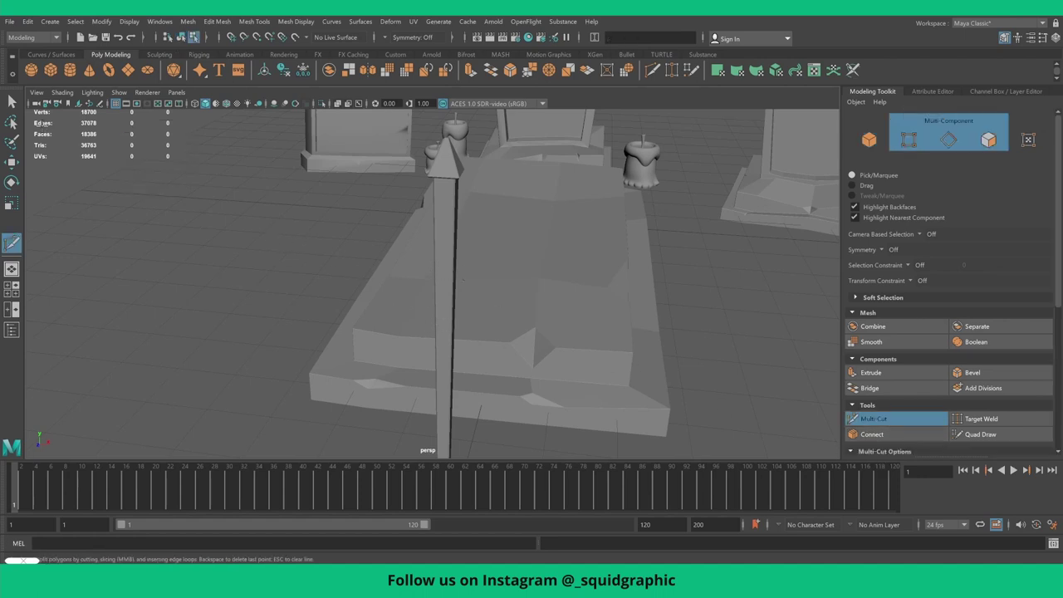
{"action": "key", "text": "q"}
{"action": "scroll", "coordinate": [316, 259], "scroll_direction": "down", "scroll_amount": 2}
{"action": "left_click", "coordinate": [449, 292]}
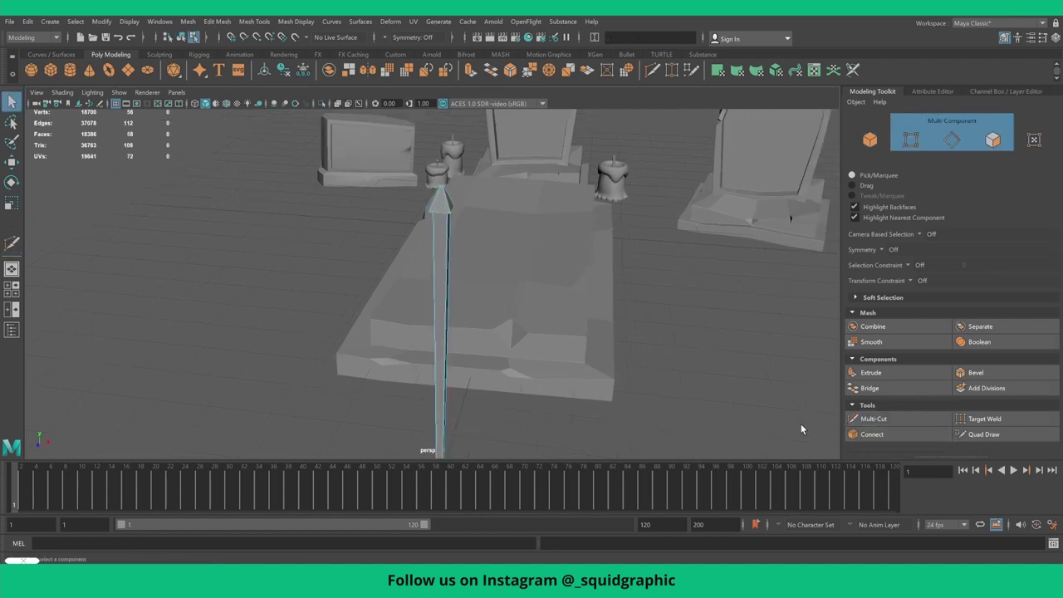
{"action": "left_click", "coordinate": [876, 419]}
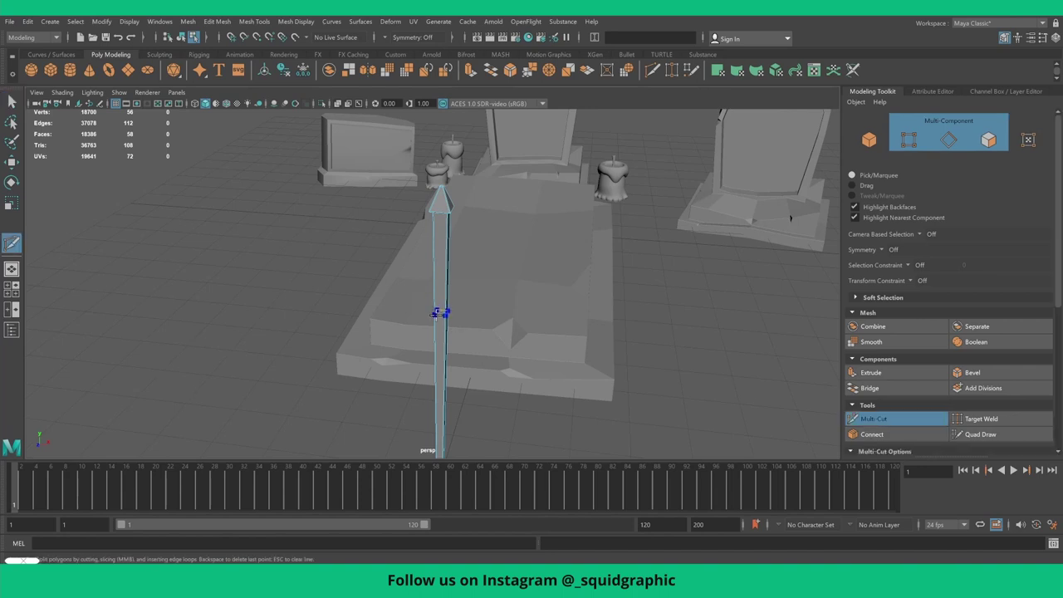
{"action": "left_click", "coordinate": [440, 290], "text": "ctrl"}
{"action": "left_click", "coordinate": [12, 100]}
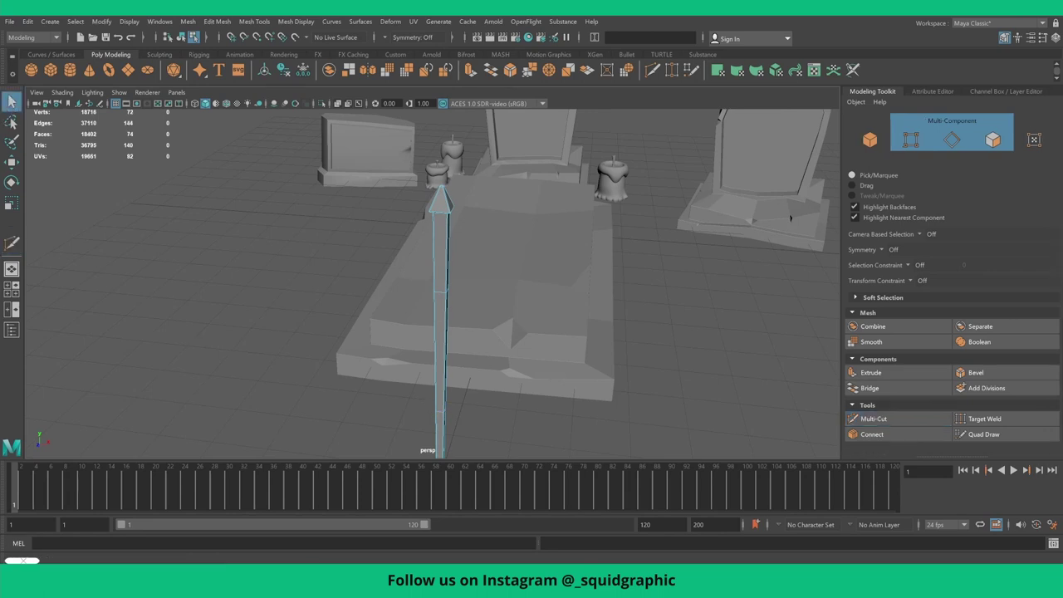
{"action": "scroll", "coordinate": [211, 306], "scroll_direction": "down", "scroll_amount": 3}
{"action": "scroll", "coordinate": [424, 274], "scroll_direction": "down", "scroll_amount": 2}
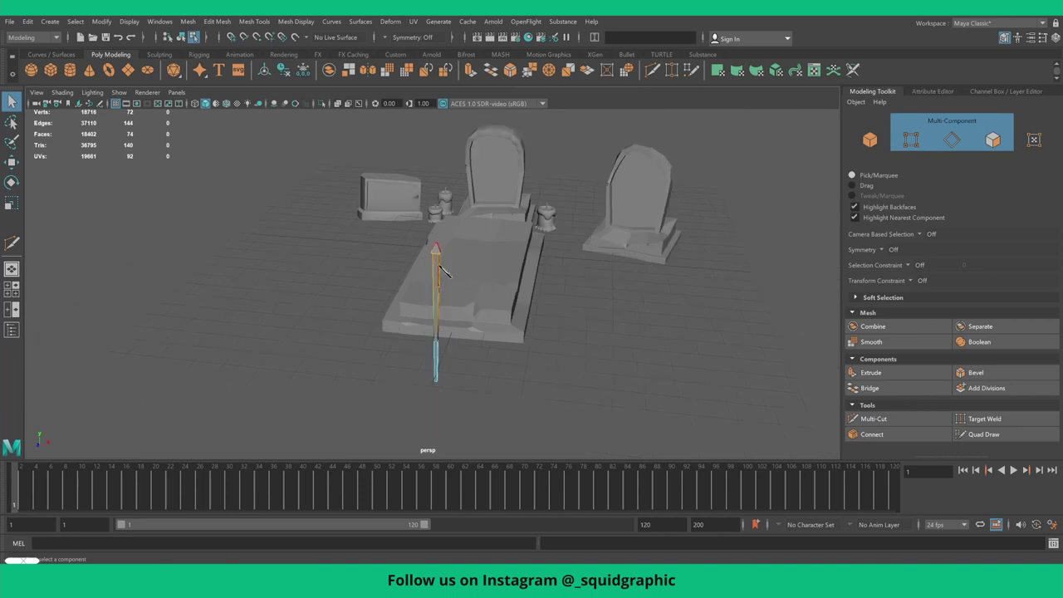
{"action": "left_click", "coordinate": [443, 270]}
- Duplicate the post with offset repeatedly into eight evenly spaced posts, then shift the whole row left
{"action": "key", "text": "w"}
{"action": "mouse_move", "coordinate": [451, 279]}
{"action": "left_mouse_down", "text": "alt"}
{"action": "mouse_move", "coordinate": [442, 310]}
{"action": "mouse_move", "coordinate": [570, 337]}
{"action": "mouse_move", "coordinate": [394, 371]}
{"action": "mouse_move", "coordinate": [399, 381]}
{"action": "mouse_move", "coordinate": [406, 336]}
{"action": "mouse_move", "coordinate": [422, 391]}
{"action": "mouse_move", "coordinate": [354, 353]}
{"action": "mouse_move", "coordinate": [440, 324]}
{"action": "left_mouse_up", "text": "alt"}
{"action": "key", "text": "ctrl+d"}
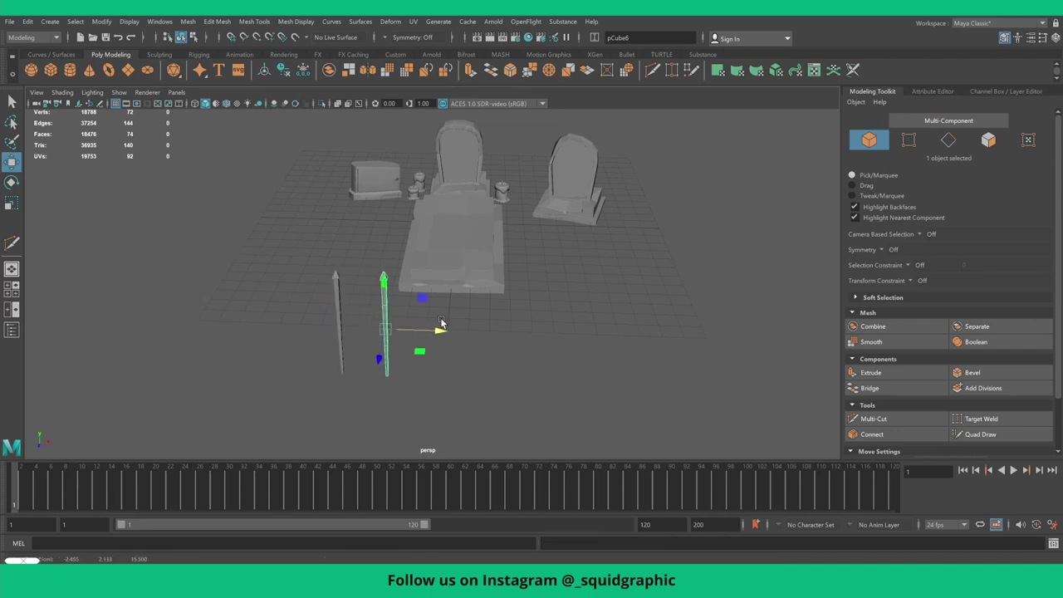
{"action": "key", "text": "shift+d"}
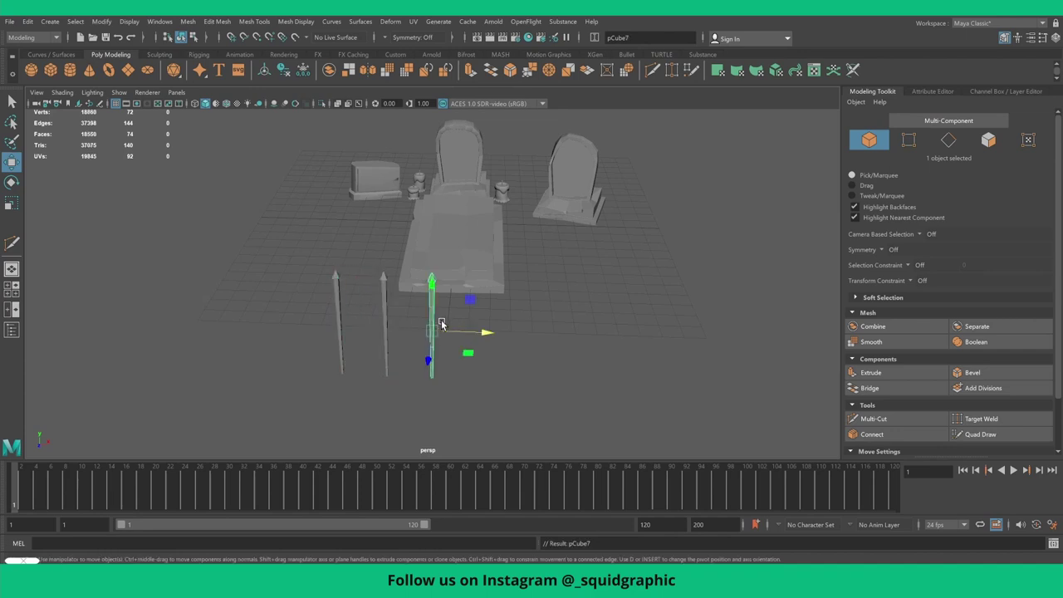
{"action": "key", "text": "shift+d"}
{"action": "key", "text": "shift+d"}
{"action": "key", "text": "shift+d"}
{"action": "key", "text": "shift+d"}
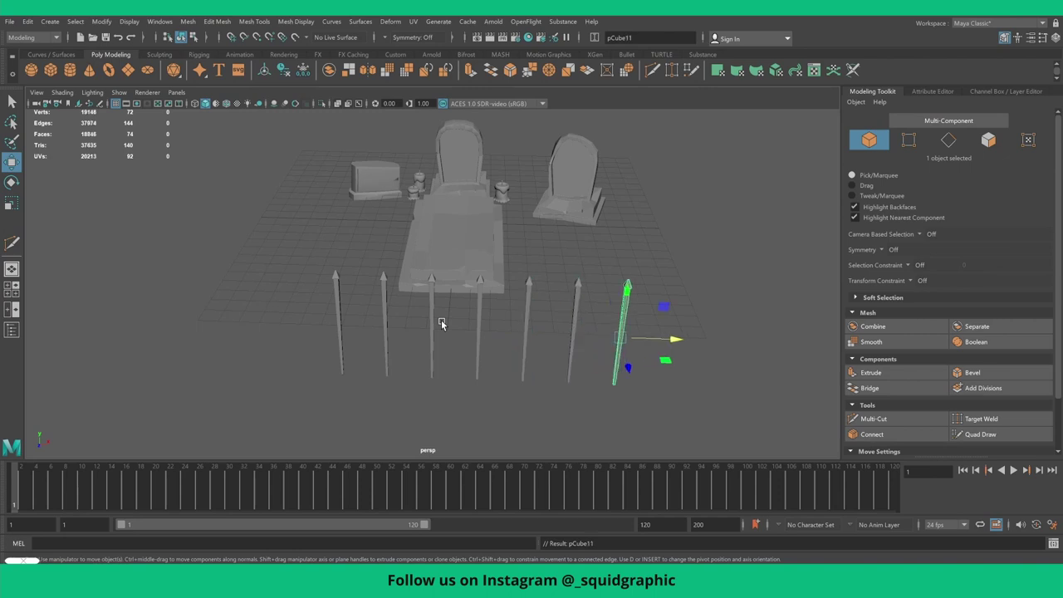
{"action": "key", "text": "shift+d"}
{"action": "mouse_move", "coordinate": [287, 325]}
{"action": "left_mouse_down"}
{"action": "mouse_move", "coordinate": [640, 398]}
{"action": "mouse_move", "coordinate": [719, 372]}
{"action": "left_mouse_up"}
{"action": "left_click_drag", "start_coordinate": [570, 337], "coordinate": [513, 336]}
{"action": "left_click", "coordinate": [607, 250]}
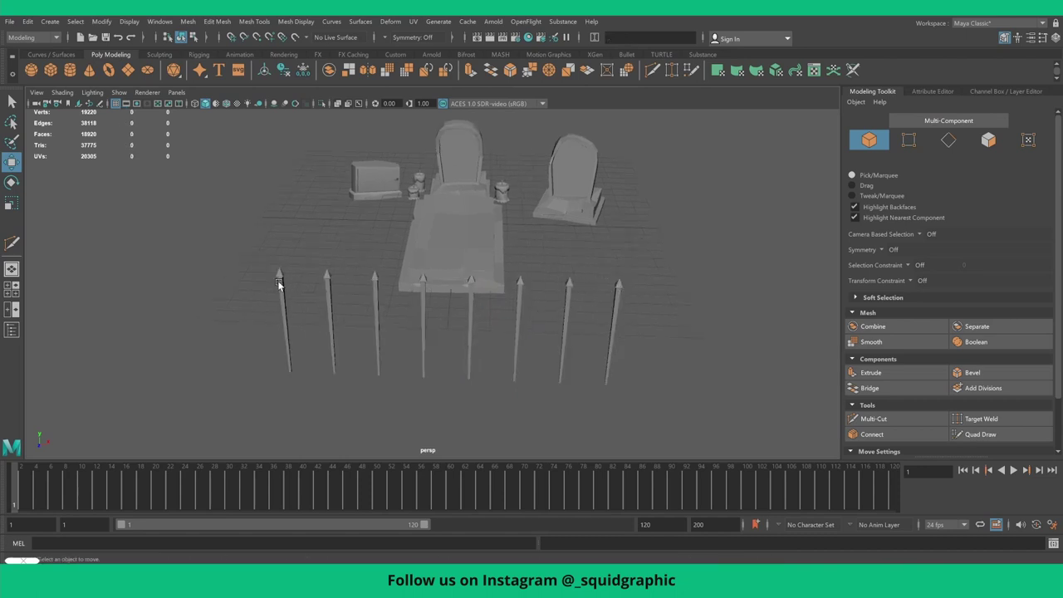
- In the front view, rotate the centre headstone into a slight tilt
{"action": "left_click_drag", "start_coordinate": [364, 277], "coordinate": [430, 251], "text": "alt"}
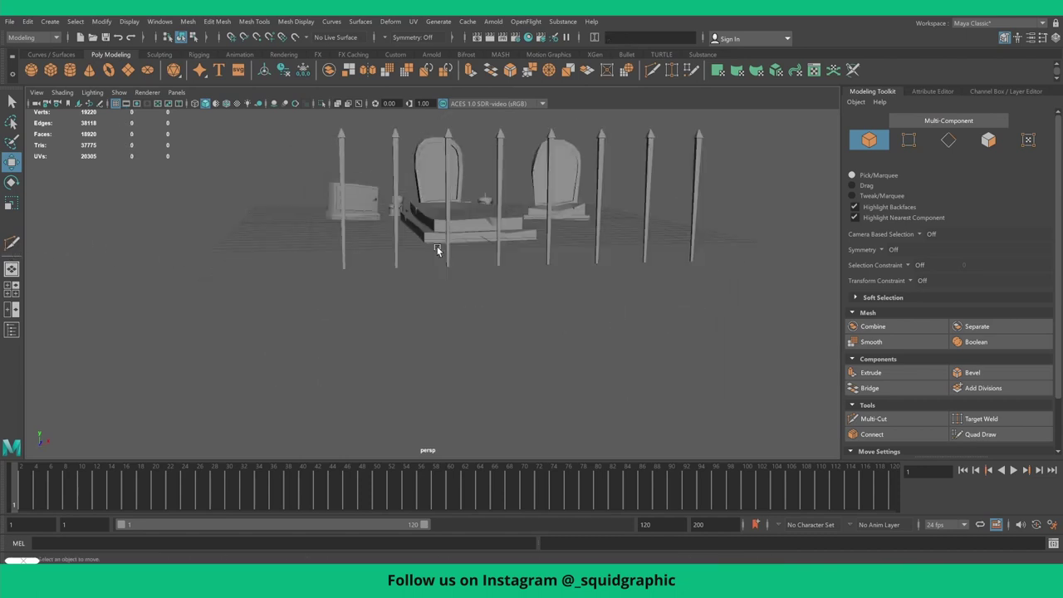
{"action": "left_click", "coordinate": [452, 221]}
{"action": "key", "text": "space"}
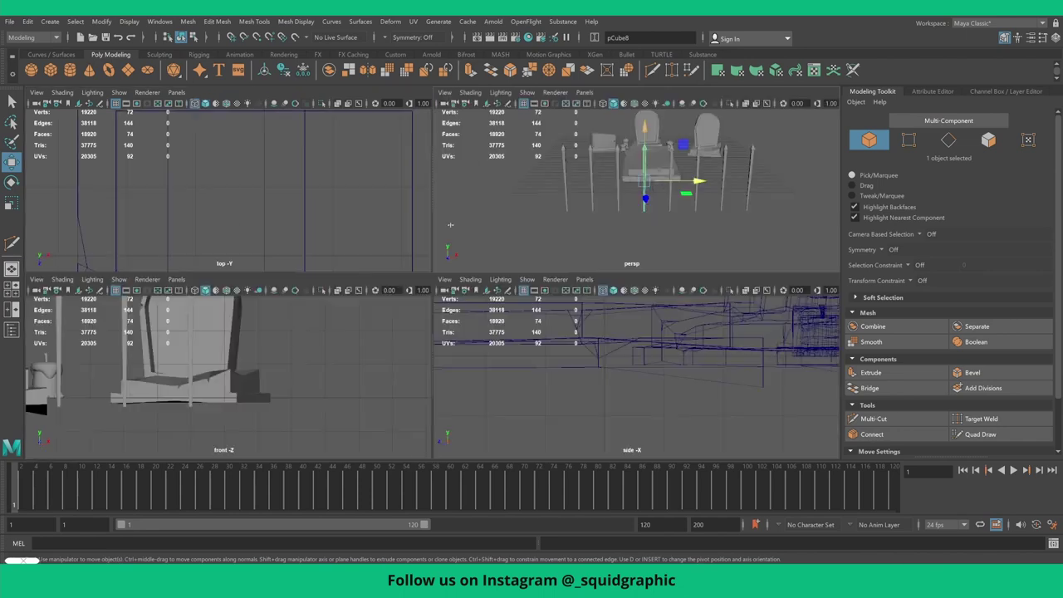
{"action": "key", "text": "space"}
{"action": "scroll", "coordinate": [356, 291], "scroll_direction": "down", "scroll_amount": 3}
{"action": "scroll", "coordinate": [356, 291], "scroll_direction": "up", "scroll_amount": 1}
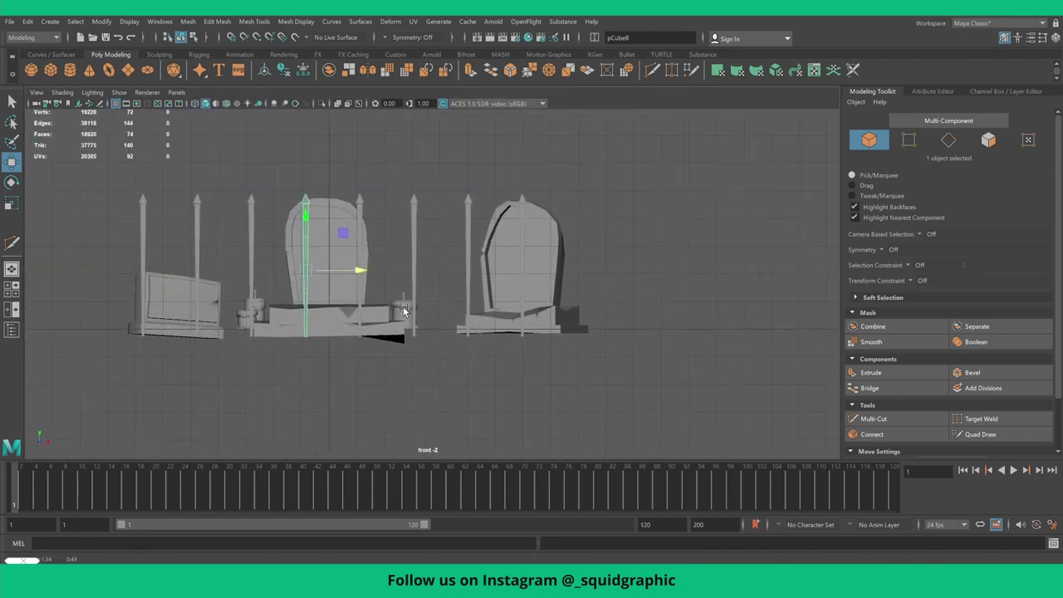
{"action": "middle_click_drag", "start_coordinate": [355, 291], "coordinate": [493, 317], "text": "alt"}
{"action": "key", "text": "e"}
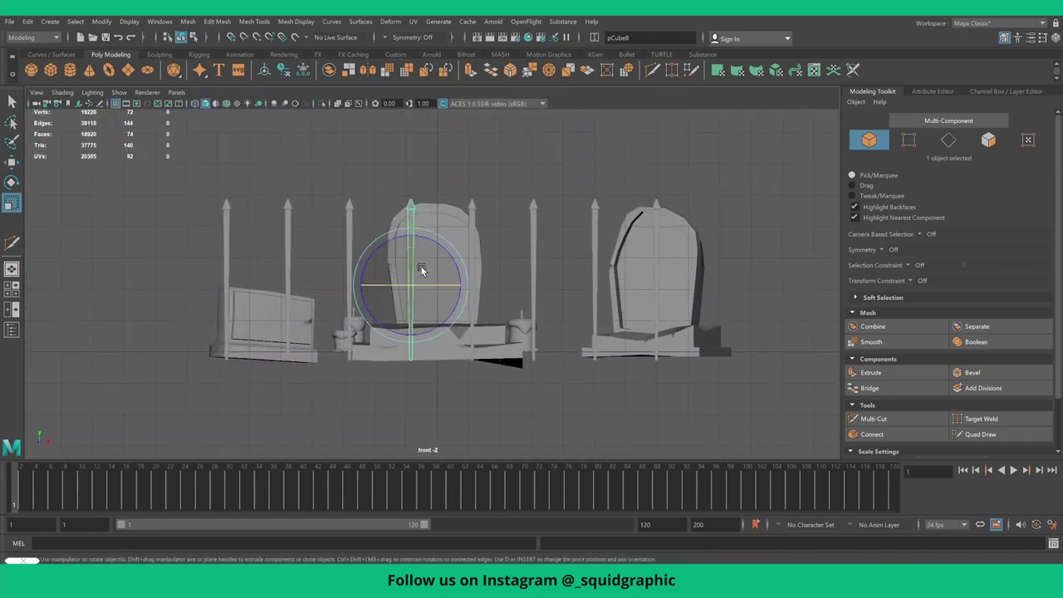
{"action": "left_click_drag", "start_coordinate": [443, 247], "coordinate": [440, 249]}
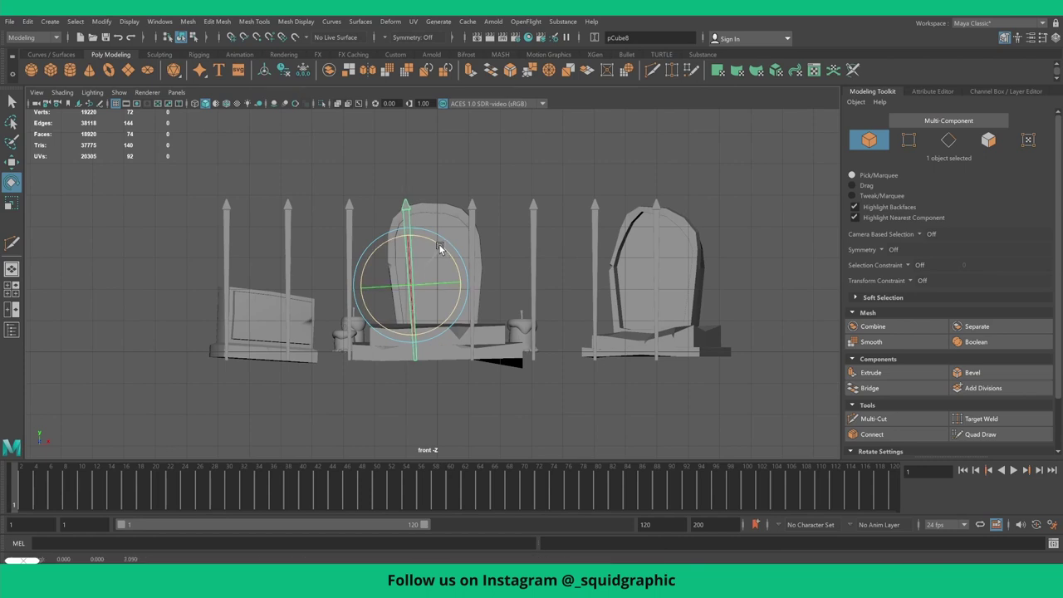
{"action": "left_click", "coordinate": [363, 223]}
- Tilt several fence posts at slightly different angles, then return to the perspective view
{"action": "left_click", "coordinate": [349, 221]}
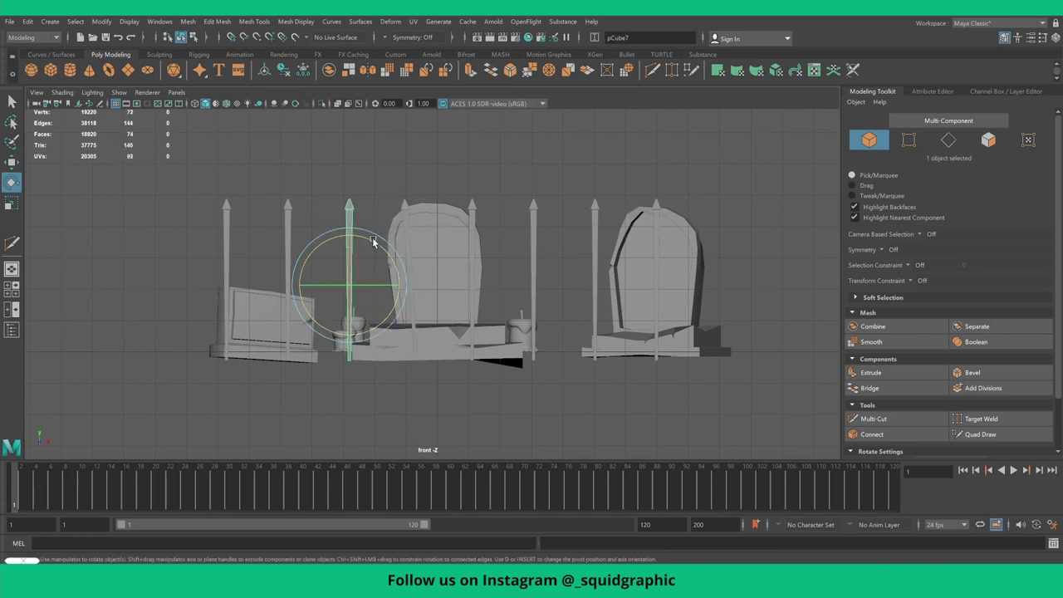
{"action": "left_click", "coordinate": [533, 233]}
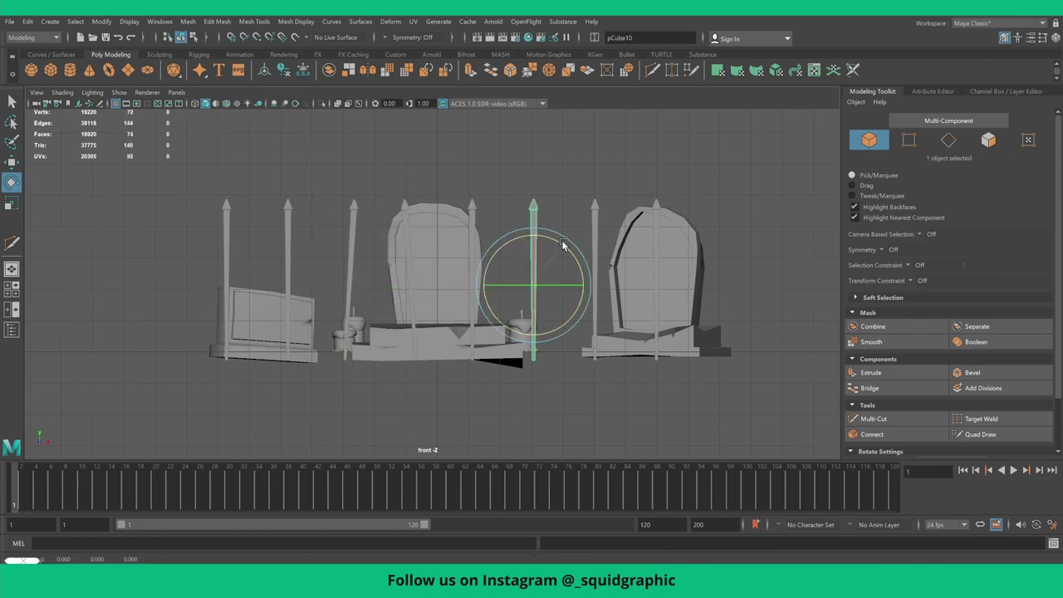
{"action": "left_click_drag", "start_coordinate": [562, 244], "coordinate": [558, 244]}
{"action": "left_click", "coordinate": [599, 224]}
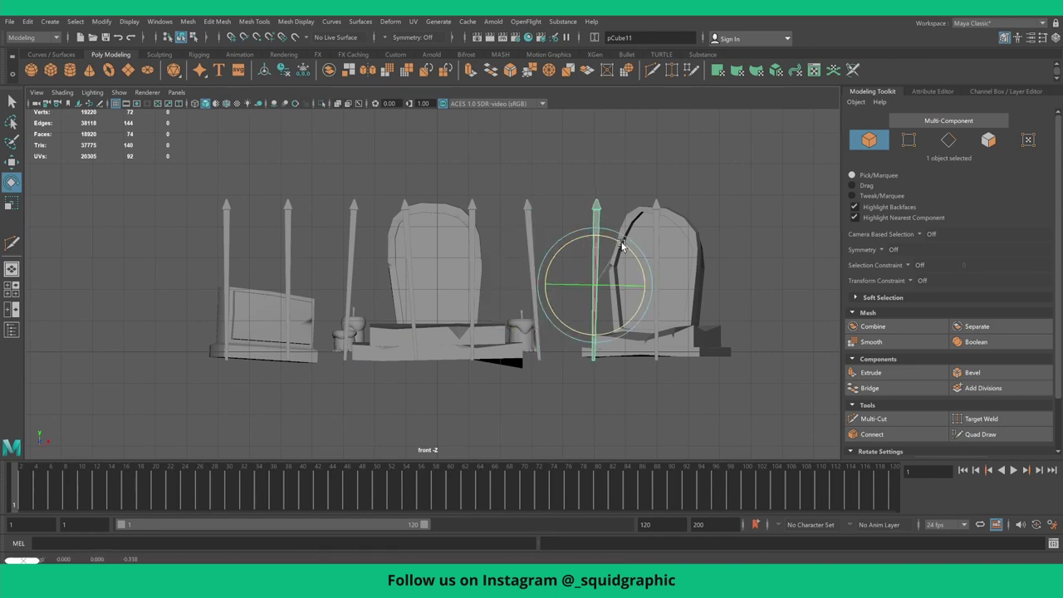
{"action": "left_click_drag", "start_coordinate": [630, 234], "coordinate": [675, 246]}
{"action": "left_click", "coordinate": [656, 226]}
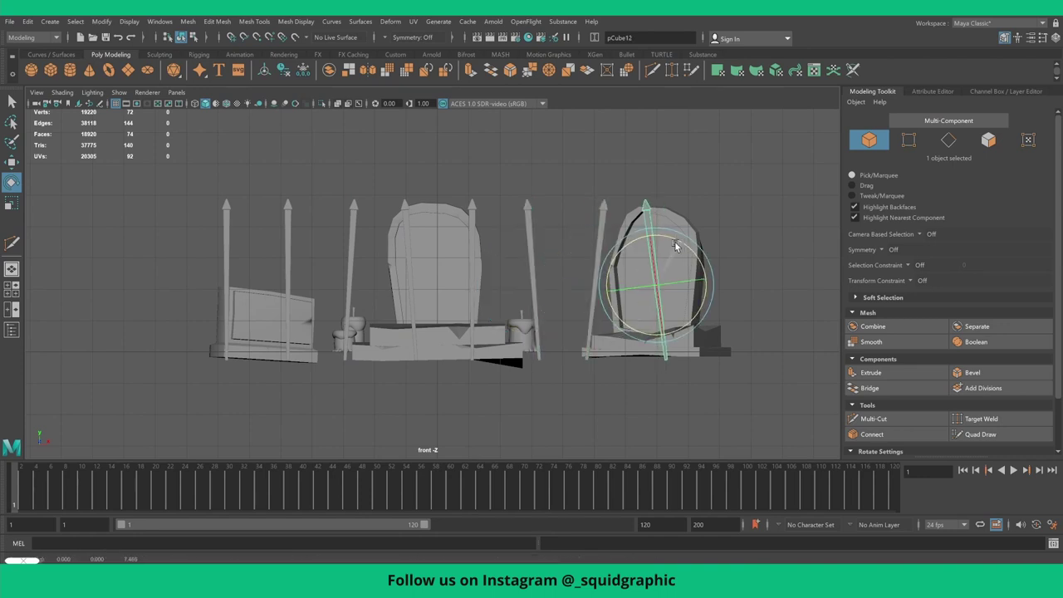
{"action": "left_click", "coordinate": [288, 222]}
{"action": "left_click_drag", "start_coordinate": [316, 235], "coordinate": [318, 243]}
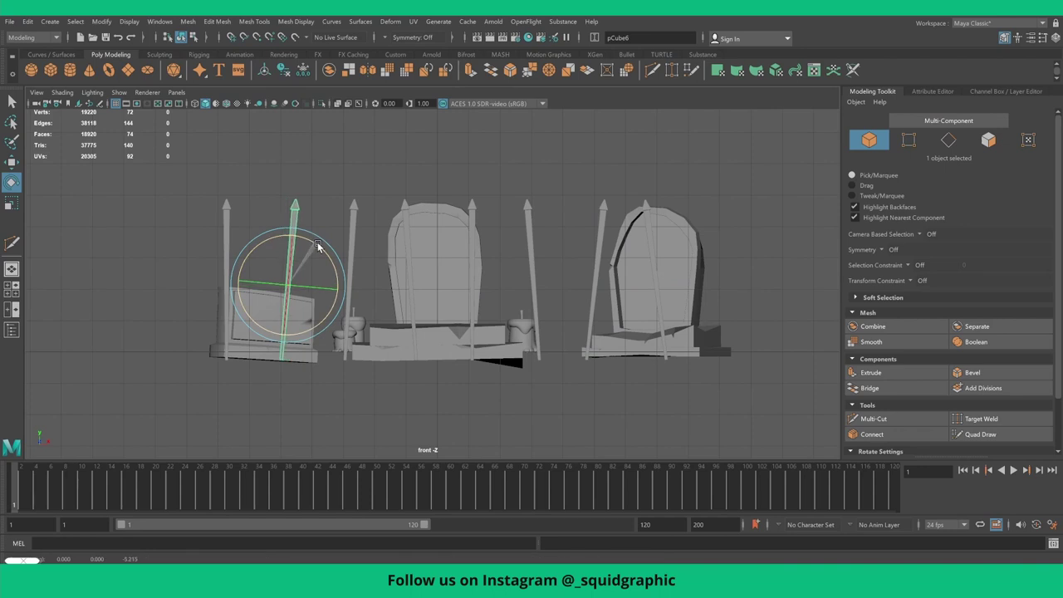
{"action": "key", "text": "space"}
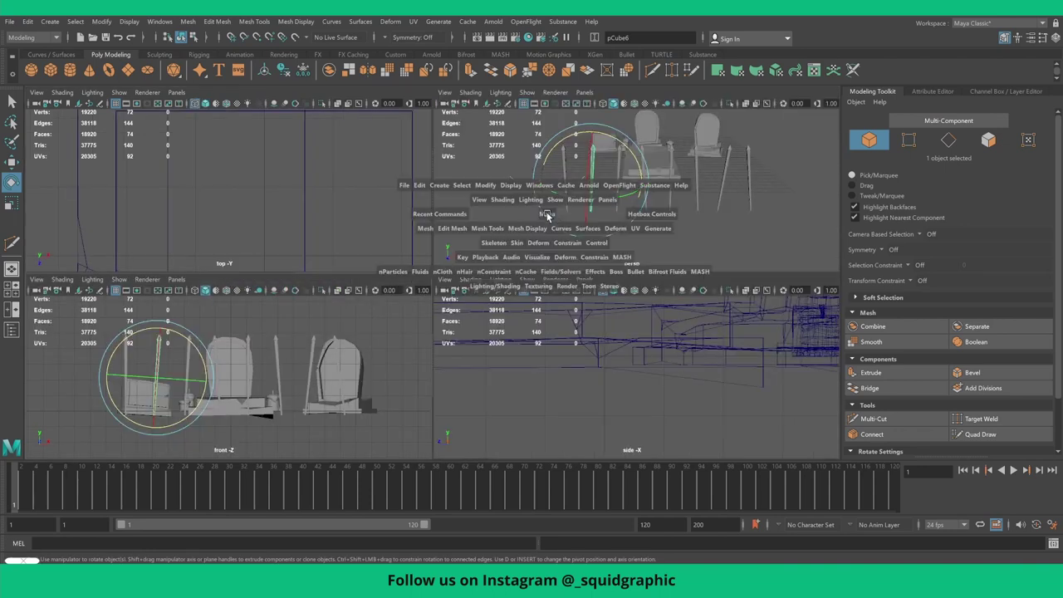
{"action": "key", "text": "space"}
{"action": "left_click", "coordinate": [711, 271]}
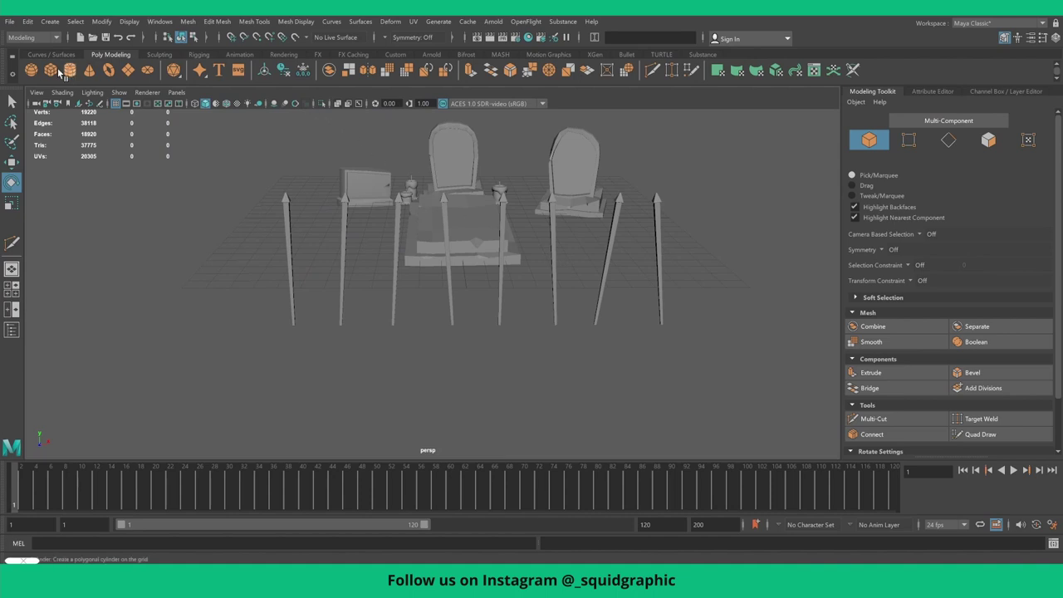
- Scale the small cube into a long, thin bar stretching along X across the stakes
{"action": "left_click", "coordinate": [477, 223]}
{"action": "left_click_drag", "start_coordinate": [478, 223], "coordinate": [193, 326], "text": "alt"}
{"action": "key", "text": "w"}
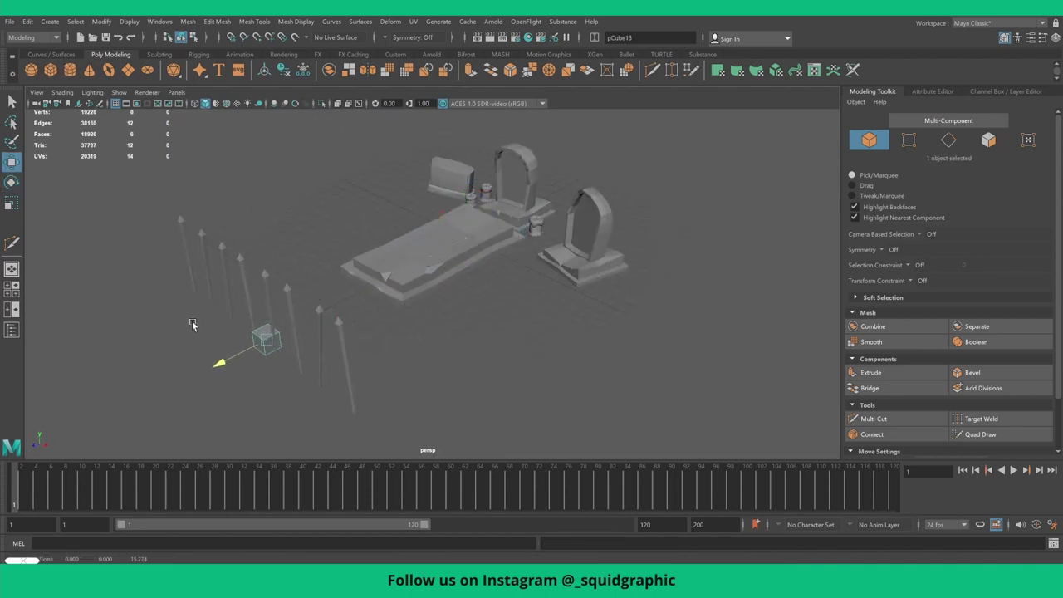
{"action": "key", "text": "r"}
{"action": "scroll", "coordinate": [390, 283], "scroll_direction": "up", "scroll_amount": 3}
{"action": "scroll", "coordinate": [389, 283], "scroll_direction": "up", "scroll_amount": 2}
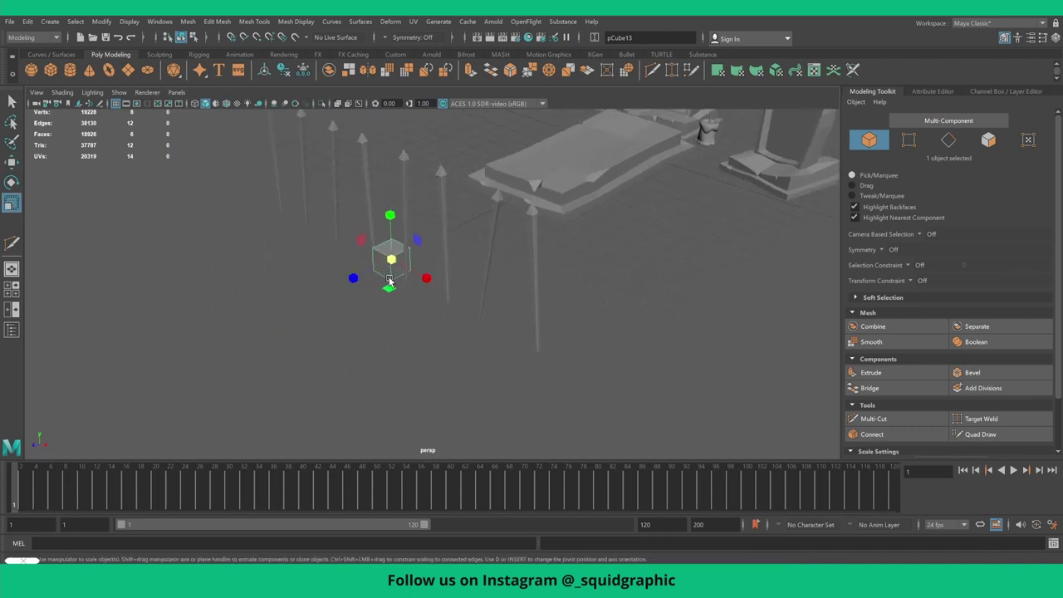
{"action": "left_click_drag", "start_coordinate": [387, 264], "coordinate": [372, 270]}
{"action": "scroll", "coordinate": [372, 256], "scroll_direction": "down", "scroll_amount": 3}
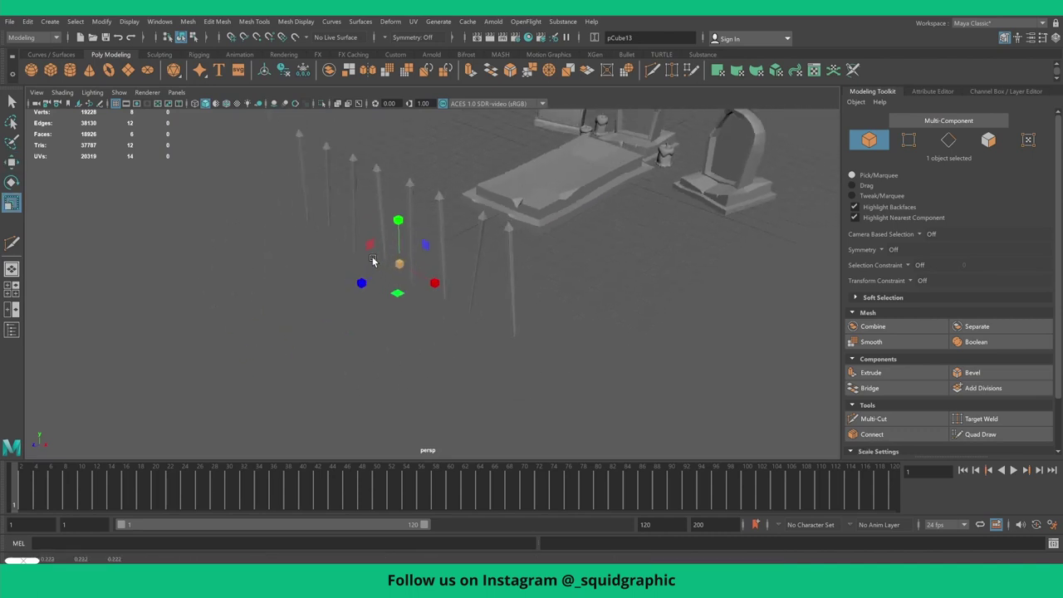
{"action": "scroll", "coordinate": [372, 256], "scroll_direction": "down", "scroll_amount": 2}
{"action": "left_click_drag", "start_coordinate": [440, 286], "coordinate": [520, 350]}
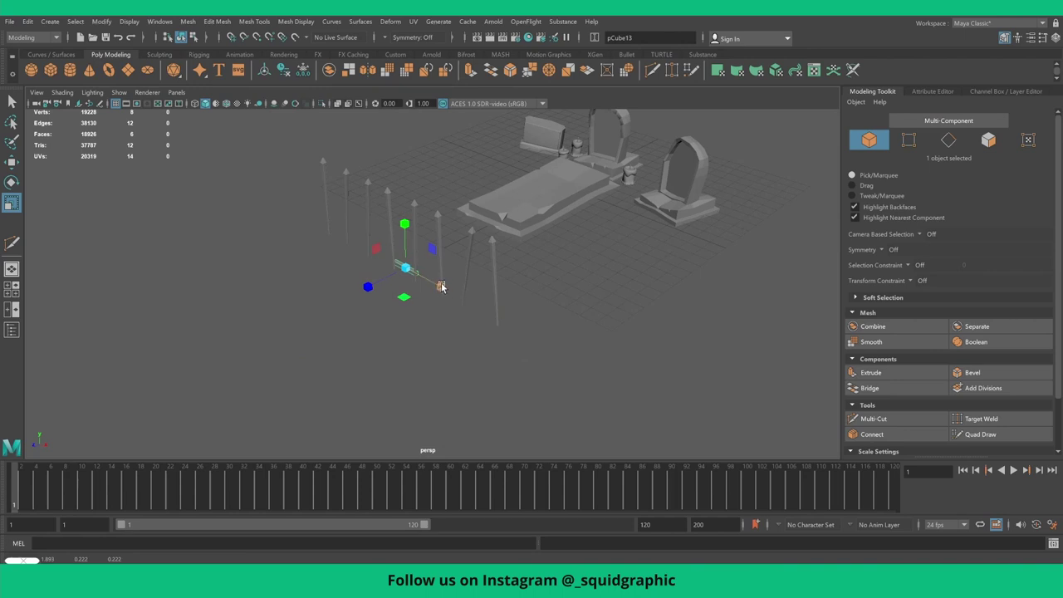
{"action": "mouse_move", "coordinate": [441, 287]}
{"action": "left_mouse_down"}
{"action": "mouse_move", "coordinate": [749, 451]}
{"action": "mouse_move", "coordinate": [498, 332]}
{"action": "left_mouse_up"}
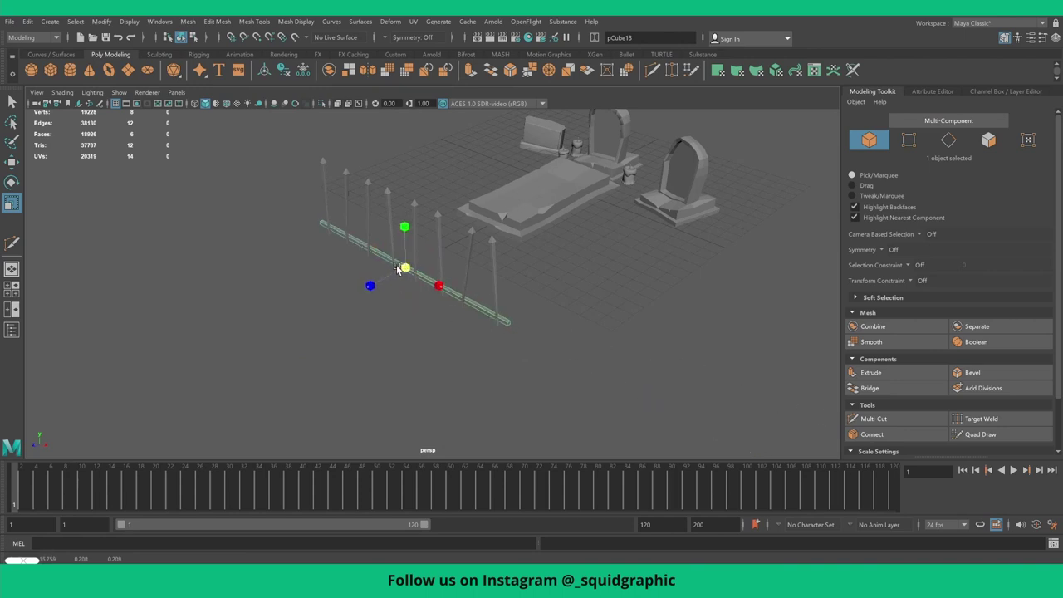
{"action": "left_click_drag", "start_coordinate": [400, 269], "coordinate": [360, 266]}
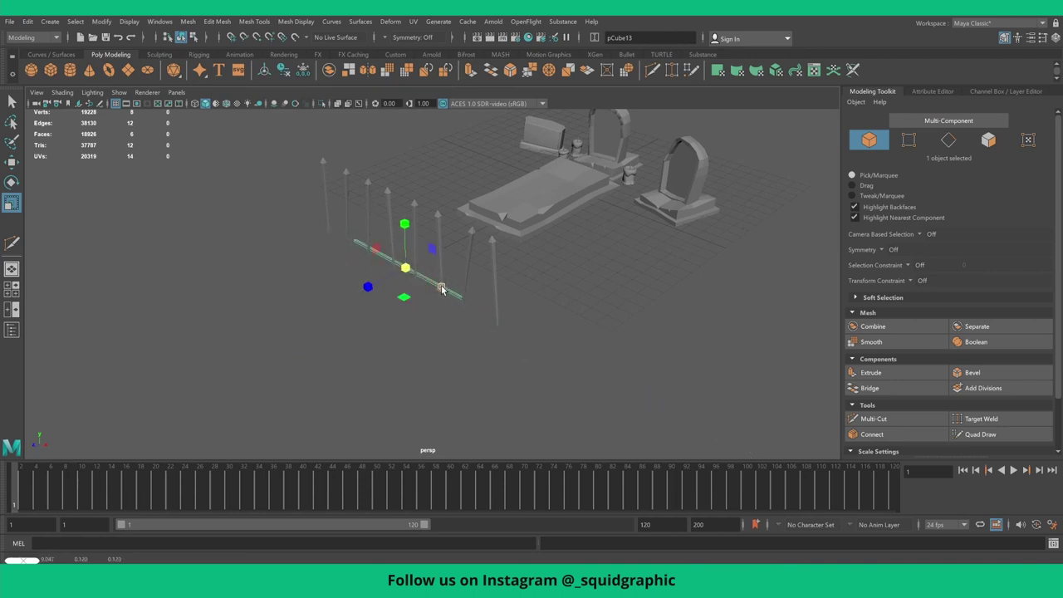
{"action": "left_click_drag", "start_coordinate": [441, 287], "coordinate": [479, 308]}
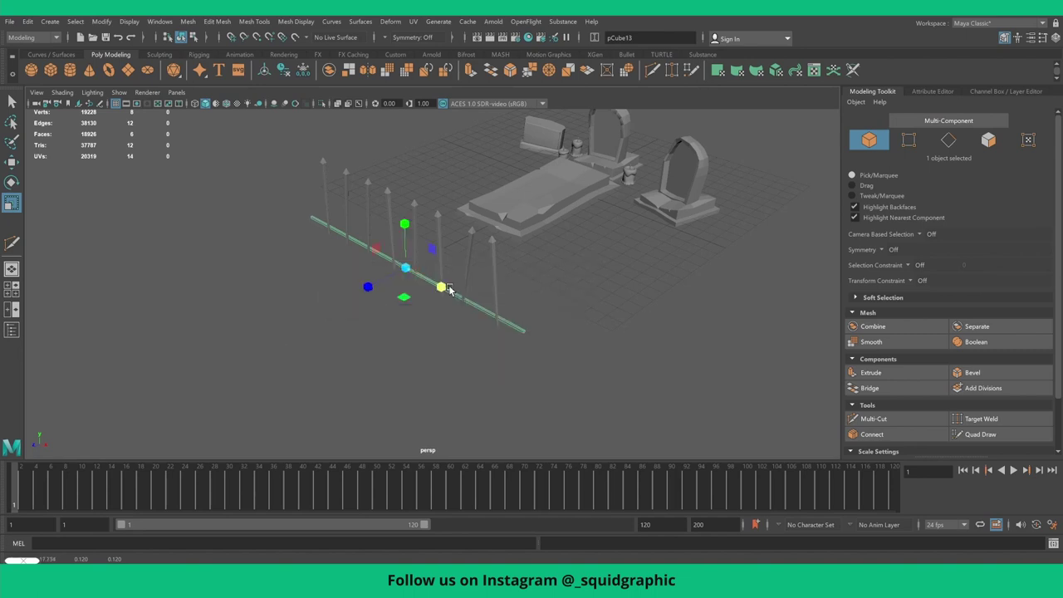
- Align the bar with the row of stakes in the top view
{"action": "key", "text": "space"}
{"action": "key", "text": "space"}
{"action": "key", "text": "f"}
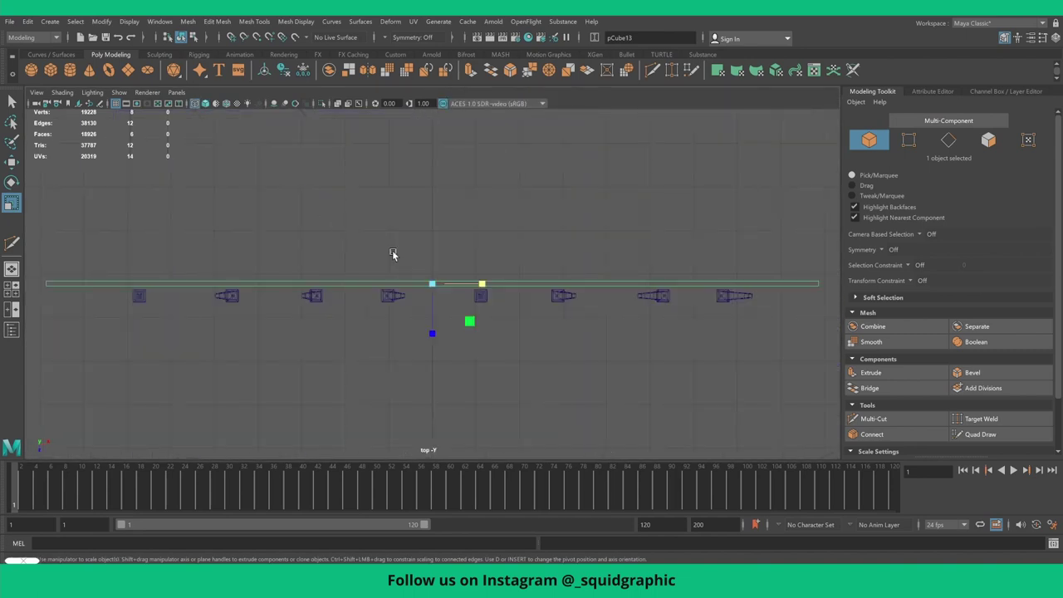
{"action": "key", "text": "w"}
{"action": "left_click_drag", "start_coordinate": [432, 343], "coordinate": [436, 357]}
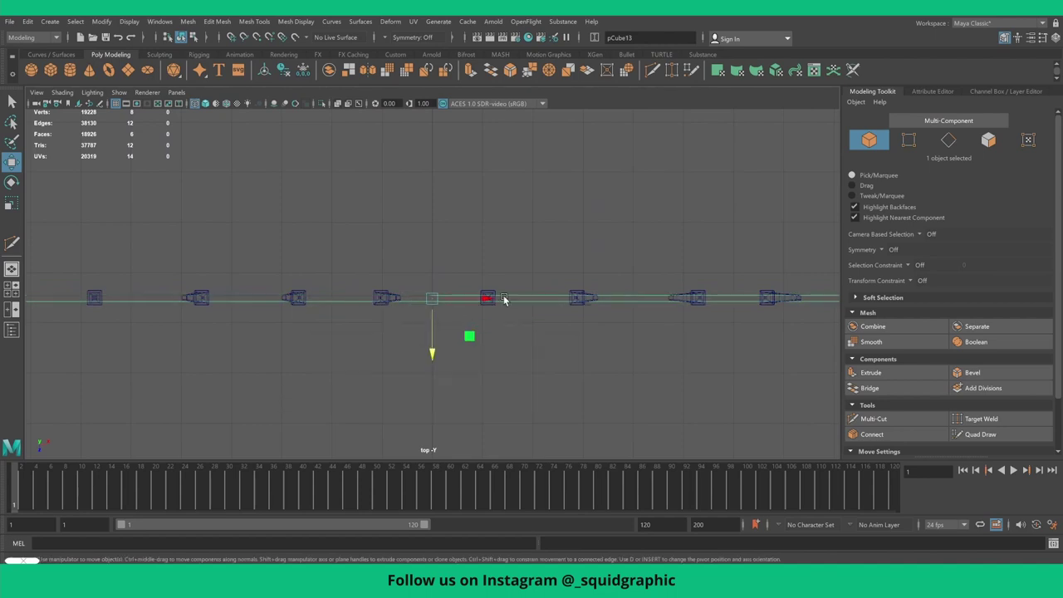
{"action": "key", "text": "space"}
{"action": "key", "text": "space"}
{"action": "mouse_move", "coordinate": [417, 284]}
{"action": "left_mouse_down", "text": "alt"}
{"action": "mouse_move", "coordinate": [466, 223]}
{"action": "mouse_move", "coordinate": [479, 142]}
{"action": "left_mouse_up", "text": "alt"}
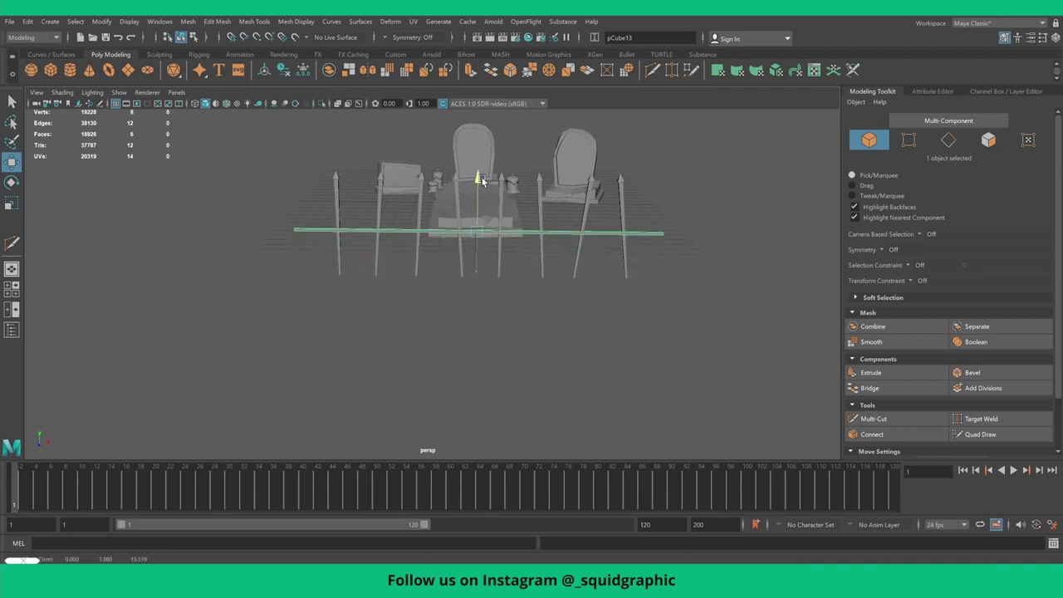
- Bevel the rail's edges and tilt it slightly, left end up
{"action": "left_click", "coordinate": [959, 372]}
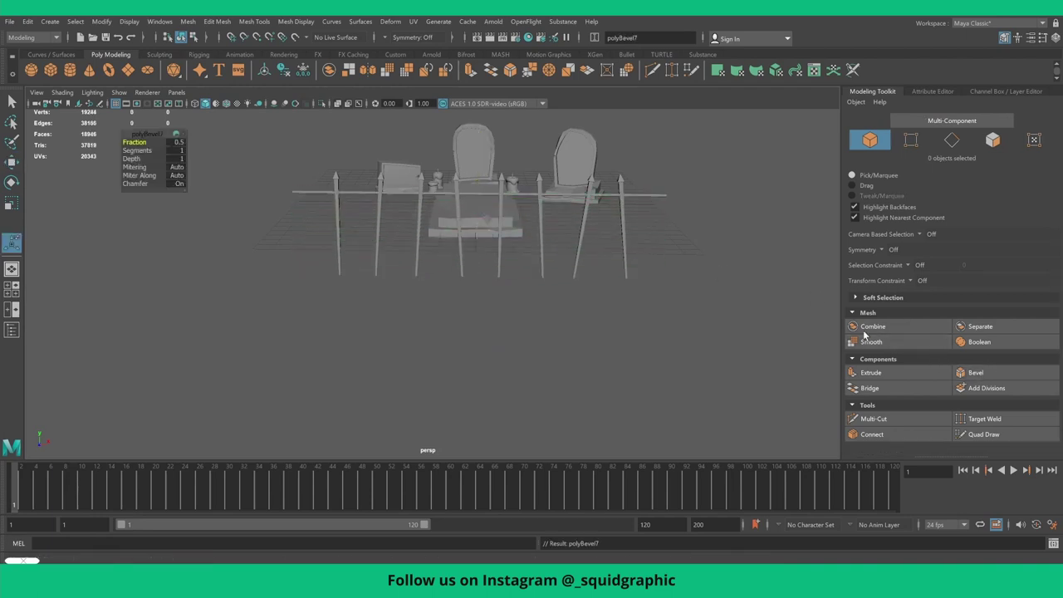
{"action": "scroll", "coordinate": [526, 205], "scroll_direction": "up", "scroll_amount": 3}
{"action": "left_click", "coordinate": [441, 194]}
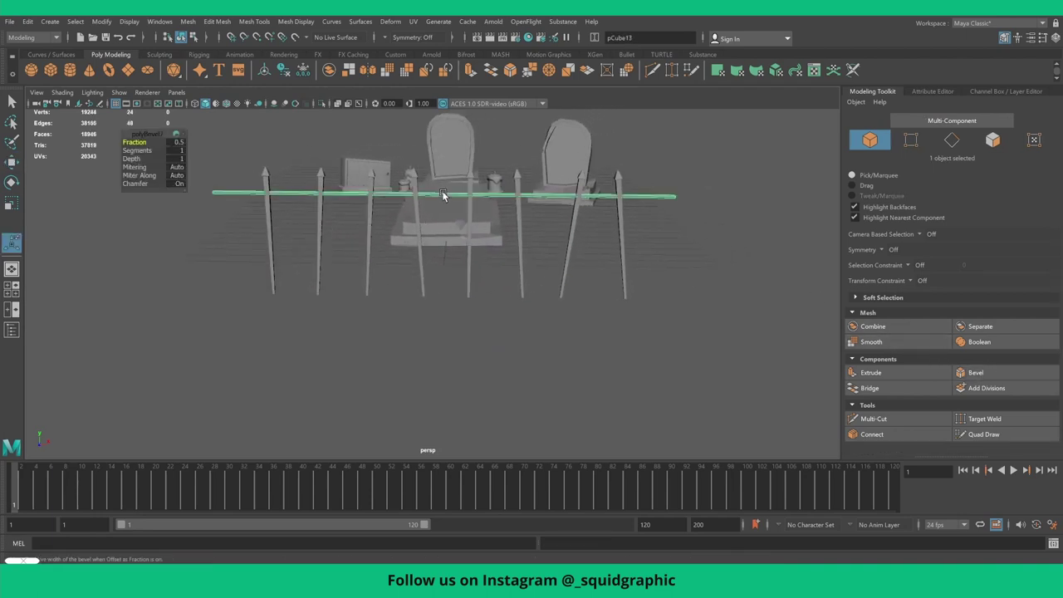
{"action": "key", "text": "e"}
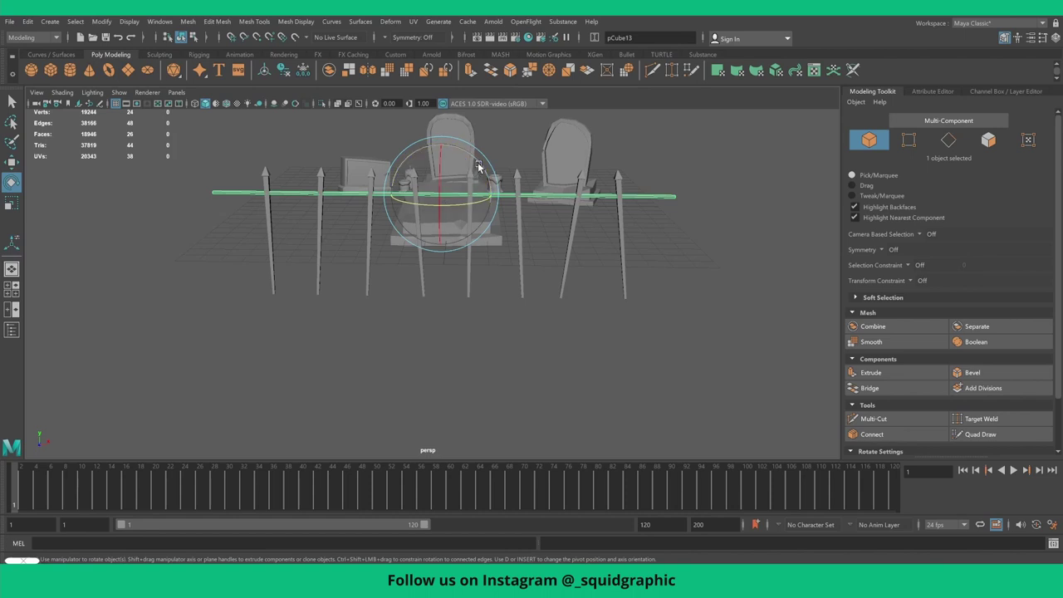
{"action": "left_click_drag", "start_coordinate": [478, 167], "coordinate": [480, 166]}
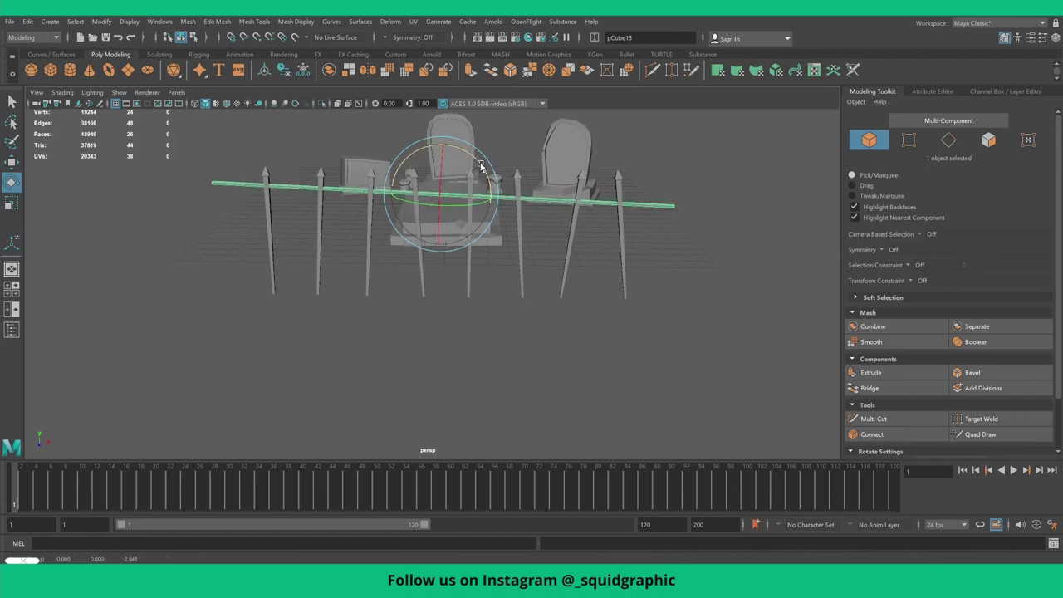
- Duplicate the rail and move the copy lower down the stakes as a second rail
{"action": "key", "text": "ctrl+d"}
{"action": "key", "text": "w"}
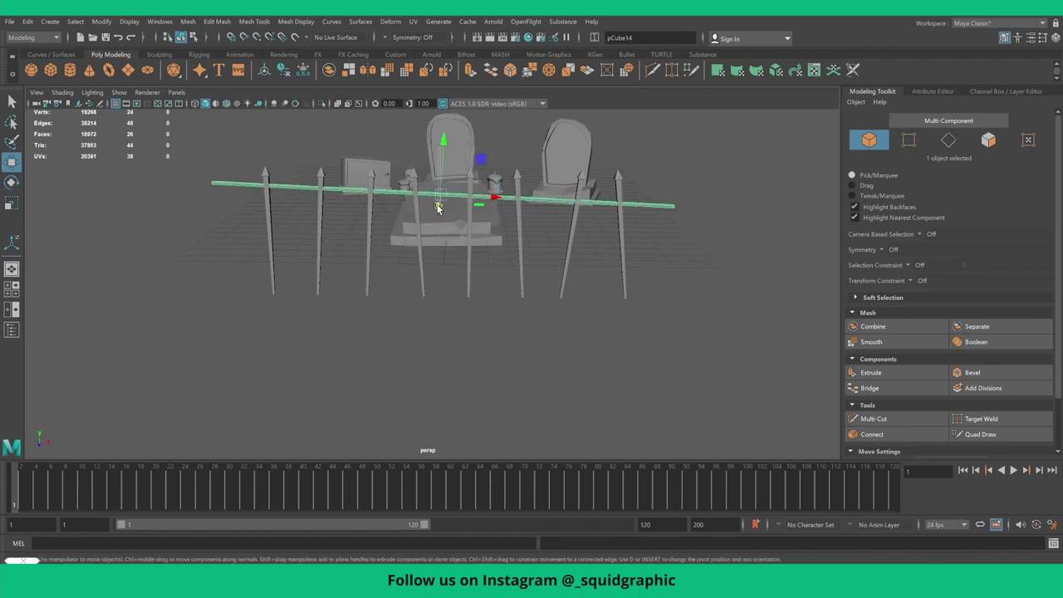
{"action": "left_click", "coordinate": [445, 164], "text": "shift"}
{"action": "key", "text": "ctrl+z"}
{"action": "mouse_move", "coordinate": [445, 146]}
{"action": "left_mouse_down"}
{"action": "mouse_move", "coordinate": [445, 222]}
{"action": "mouse_move", "coordinate": [484, 237]}
{"action": "mouse_move", "coordinate": [435, 222]}
{"action": "left_mouse_up"}
{"action": "key", "text": "e"}
{"action": "key", "text": "w"}
{"action": "left_click", "coordinate": [637, 376]}
{"action": "left_click_drag", "start_coordinate": [574, 327], "coordinate": [265, 207], "text": "alt"}
{"action": "left_click", "coordinate": [430, 219]}
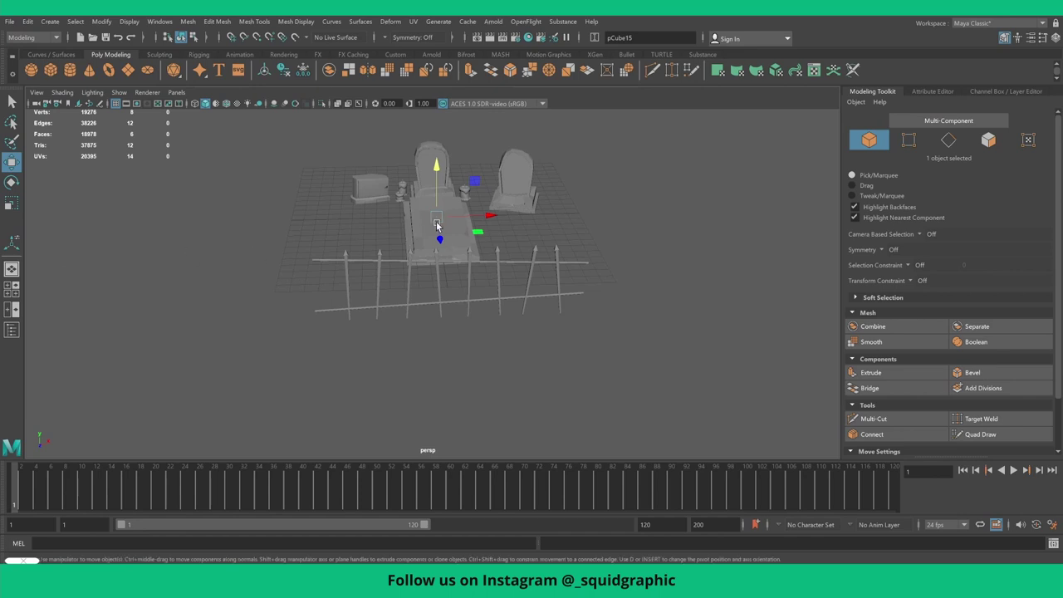
- Move the small cube past the fence end, then enlarge and flatten it into a low square slab
{"action": "left_click_drag", "start_coordinate": [440, 242], "coordinate": [456, 357]}
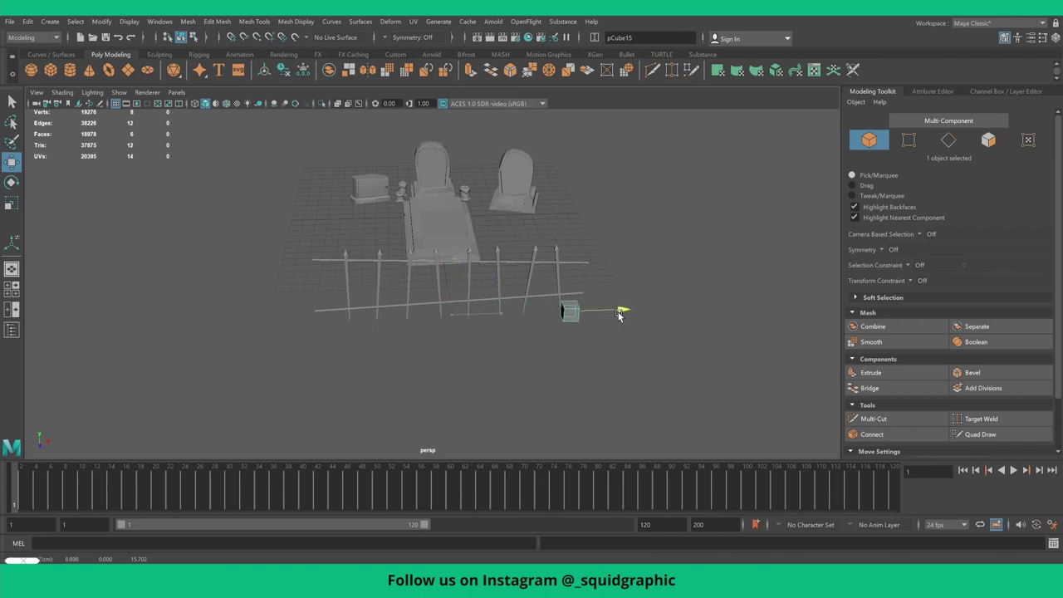
{"action": "left_click_drag", "start_coordinate": [501, 315], "coordinate": [668, 315]}
{"action": "middle_click_drag", "start_coordinate": [610, 289], "coordinate": [511, 288], "text": "alt"}
{"action": "mouse_move", "coordinate": [511, 288]}
{"action": "left_mouse_down", "text": "alt"}
{"action": "mouse_move", "coordinate": [420, 288]}
{"action": "mouse_move", "coordinate": [396, 333]}
{"action": "left_mouse_up", "text": "alt"}
{"action": "key", "text": "r"}
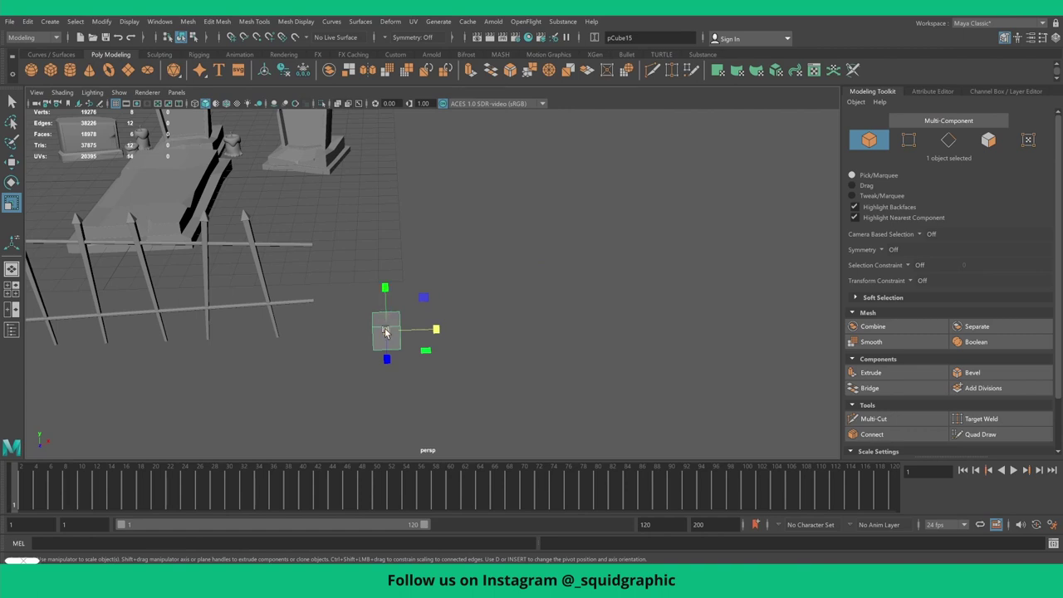
{"action": "left_click_drag", "start_coordinate": [385, 333], "coordinate": [451, 330]}
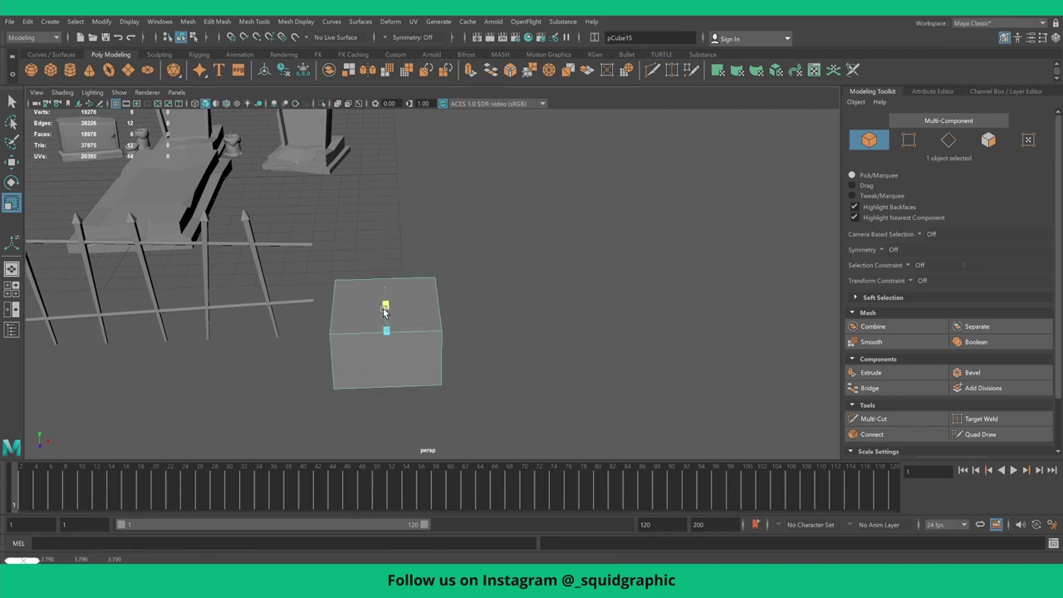
{"action": "mouse_move", "coordinate": [385, 310]}
{"action": "left_mouse_down"}
{"action": "mouse_move", "coordinate": [385, 328]}
{"action": "mouse_move", "coordinate": [415, 315]}
{"action": "mouse_move", "coordinate": [389, 323]}
{"action": "mouse_move", "coordinate": [385, 249]}
{"action": "left_mouse_up"}
{"action": "right_click_drag", "start_coordinate": [387, 203], "coordinate": [387, 199]}
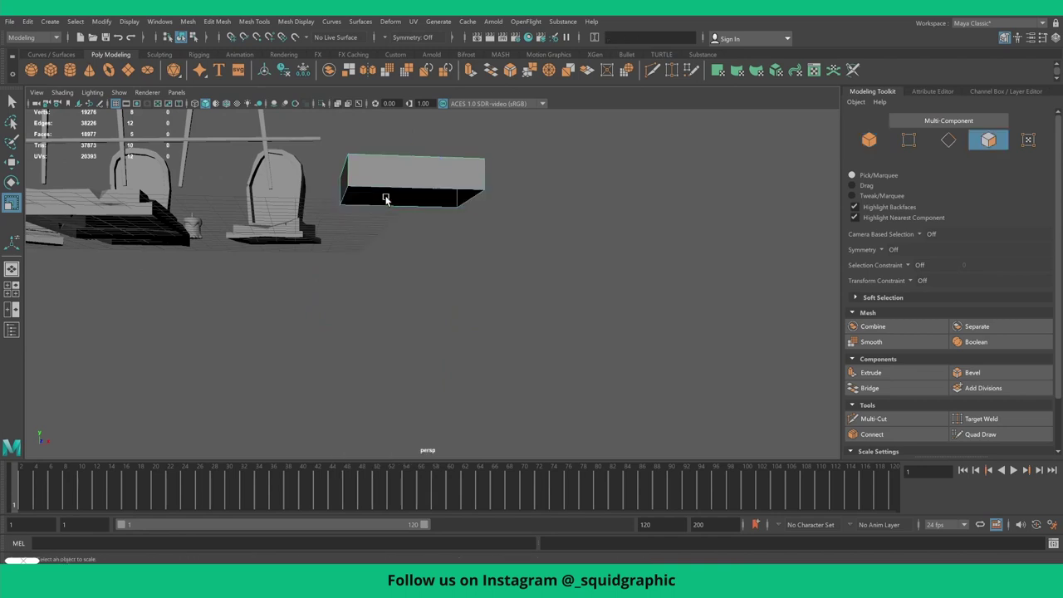
{"action": "mouse_move", "coordinate": [385, 200]}
{"action": "left_mouse_down", "text": "alt"}
{"action": "mouse_move", "coordinate": [396, 316]}
{"action": "mouse_move", "coordinate": [405, 311]}
{"action": "mouse_move", "coordinate": [394, 283]}
{"action": "left_mouse_up", "text": "alt"}
- Inset the block's top face and extrude it up into a tall pillar shaft
{"action": "left_click", "coordinate": [398, 319]}
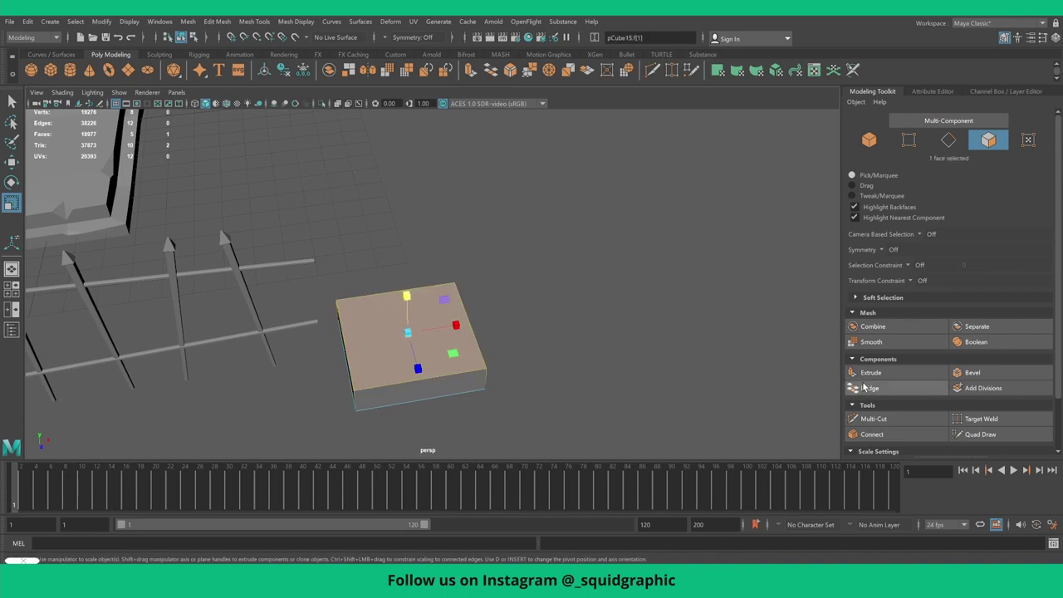
{"action": "left_click", "coordinate": [882, 376]}
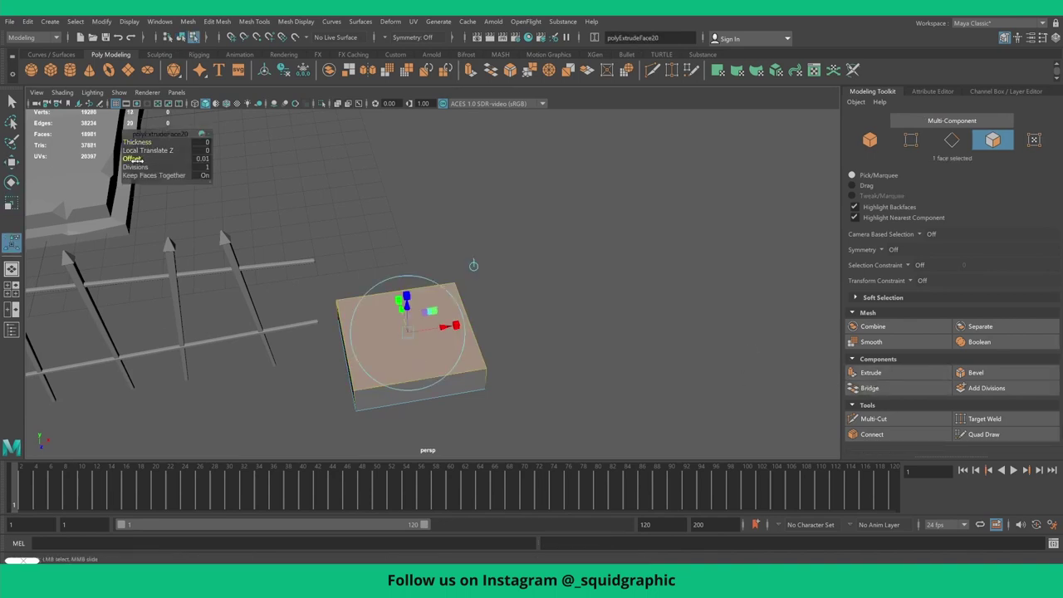
{"action": "left_click_drag", "start_coordinate": [132, 159], "coordinate": [144, 158]}
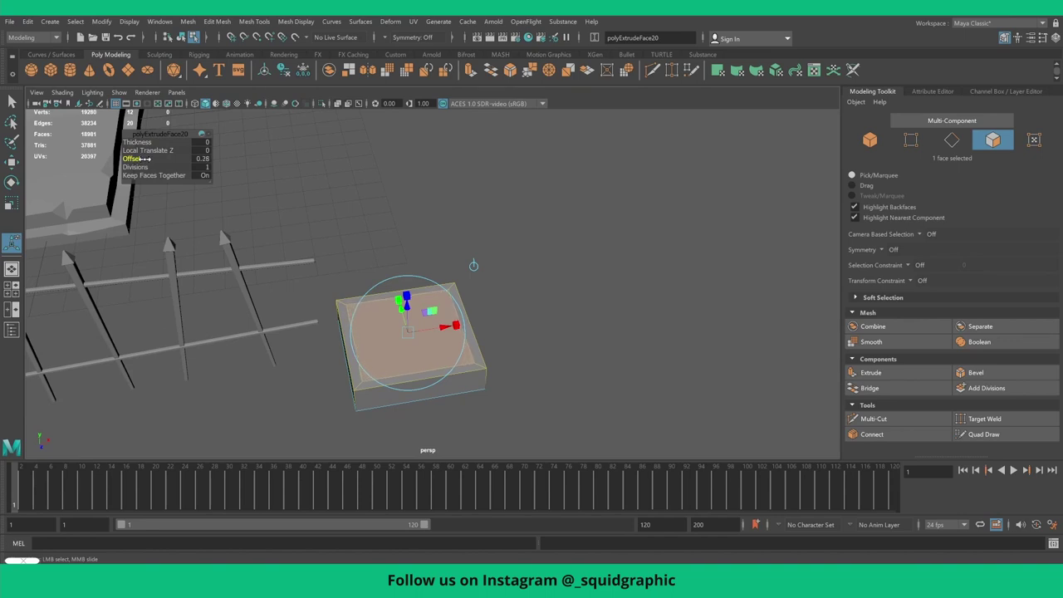
{"action": "left_click", "coordinate": [885, 372]}
{"action": "mouse_move", "coordinate": [465, 332]}
{"action": "left_mouse_down", "text": "alt"}
{"action": "mouse_move", "coordinate": [382, 266]}
{"action": "mouse_move", "coordinate": [407, 251]}
{"action": "mouse_move", "coordinate": [406, 196]}
{"action": "left_mouse_up", "text": "alt"}
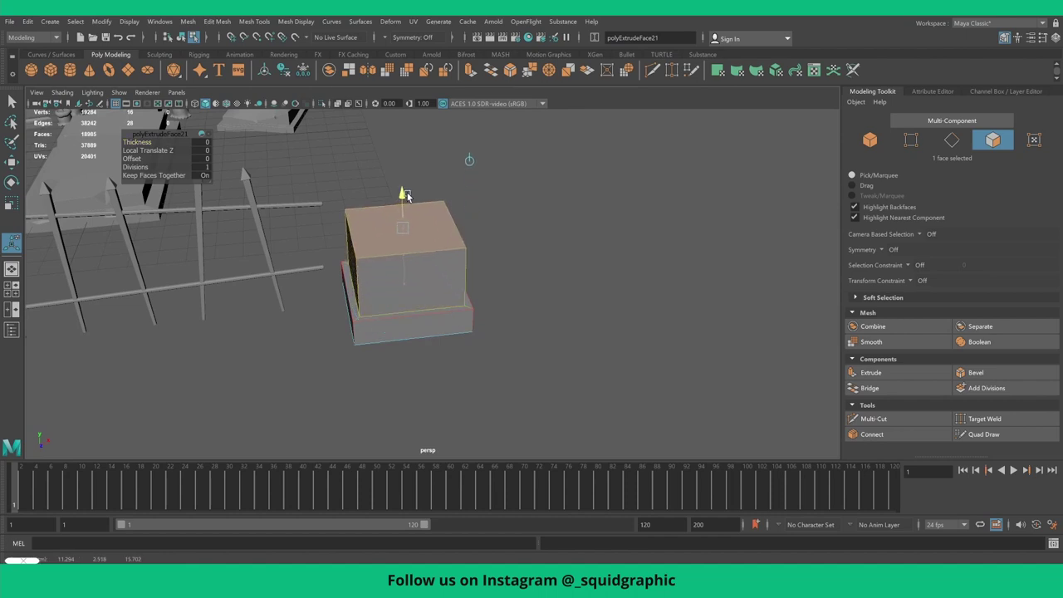
- Add an inset step and an overhanging rim, then raise another tall block above it
{"action": "key", "text": "ctrl+e"}
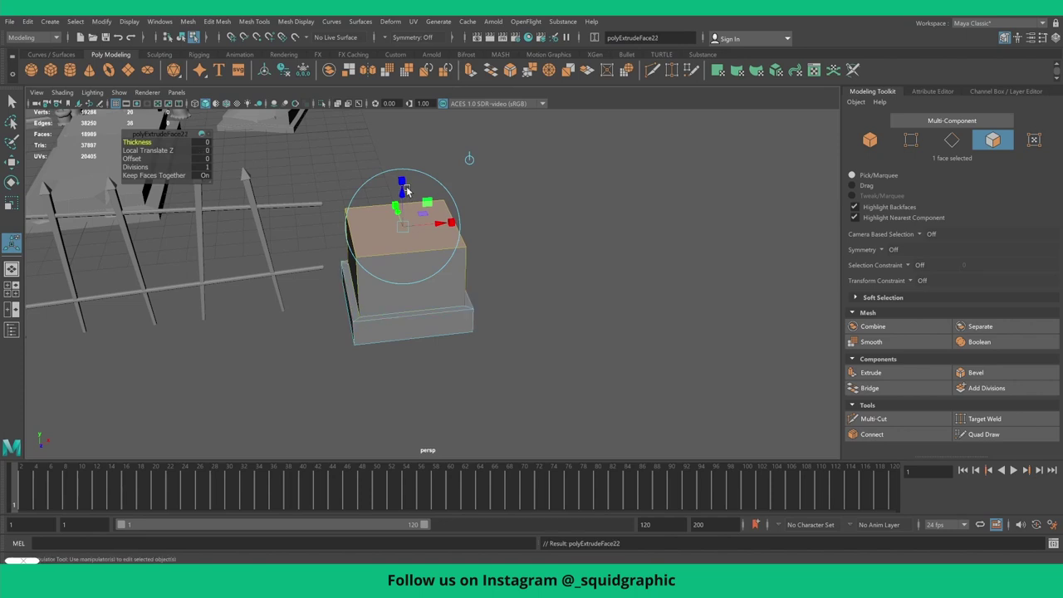
{"action": "left_click_drag", "start_coordinate": [407, 193], "coordinate": [213, 157], "text": "alt"}
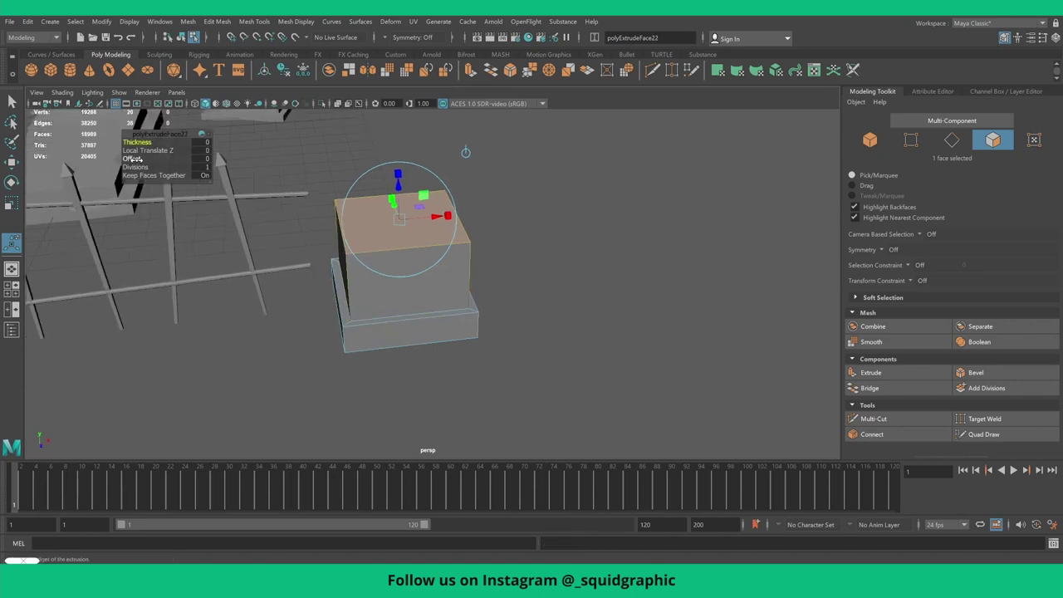
{"action": "left_click_drag", "start_coordinate": [133, 158], "coordinate": [143, 158]}
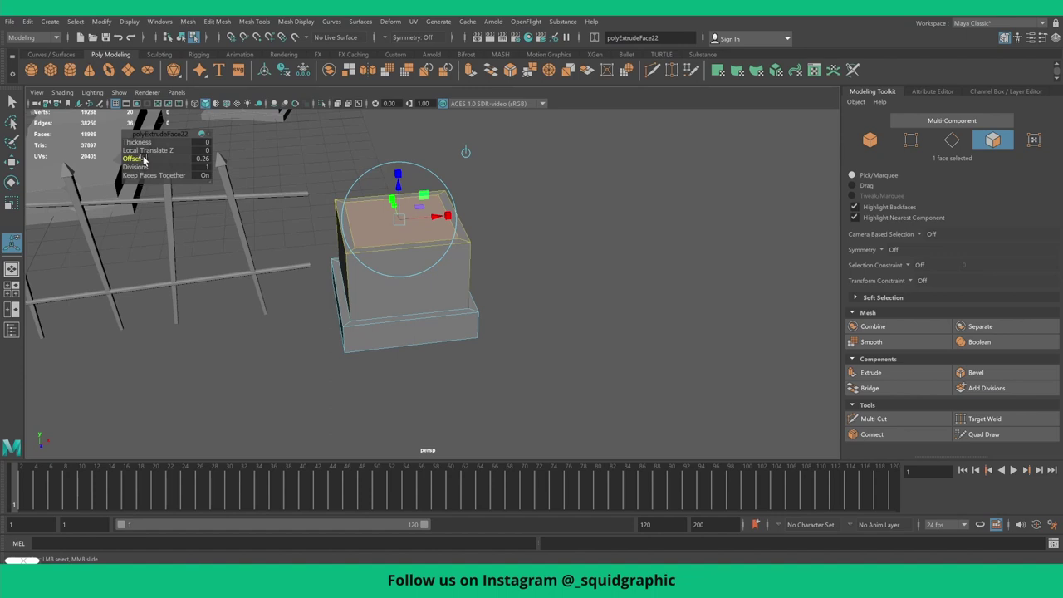
{"action": "left_click", "coordinate": [870, 372]}
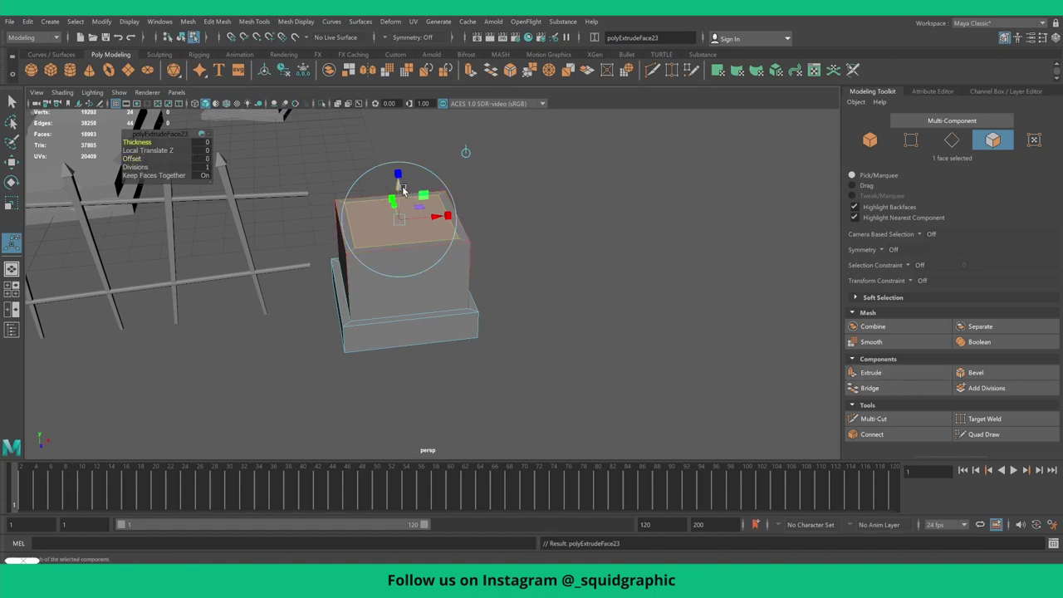
{"action": "mouse_move", "coordinate": [403, 190]}
{"action": "left_mouse_down"}
{"action": "mouse_move", "coordinate": [396, 111]}
{"action": "mouse_move", "coordinate": [396, 168]}
{"action": "mouse_move", "coordinate": [385, 180]}
{"action": "left_mouse_up"}
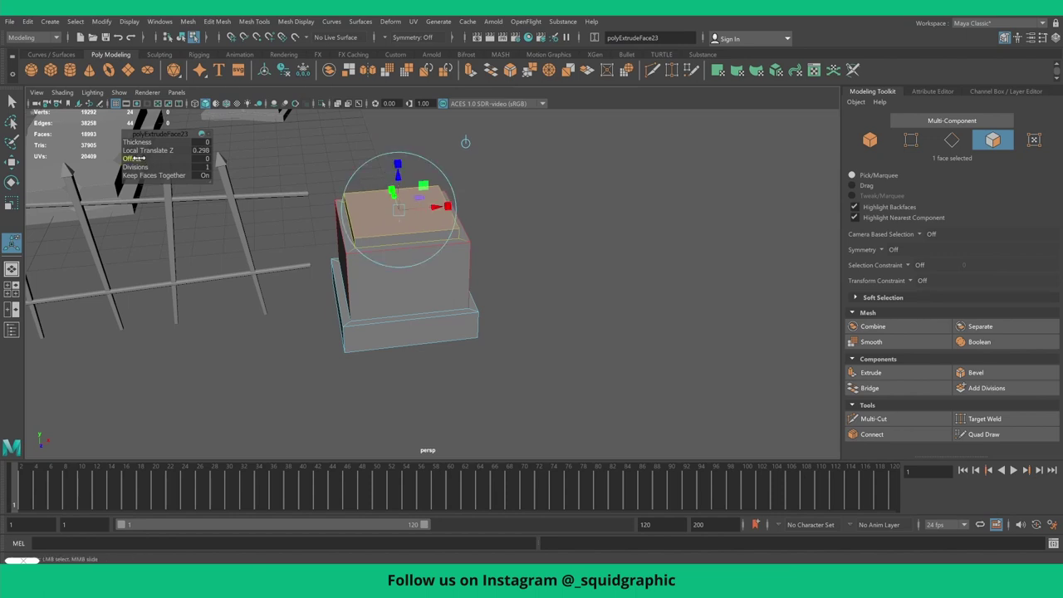
{"action": "left_click_drag", "start_coordinate": [135, 158], "coordinate": [130, 158]}
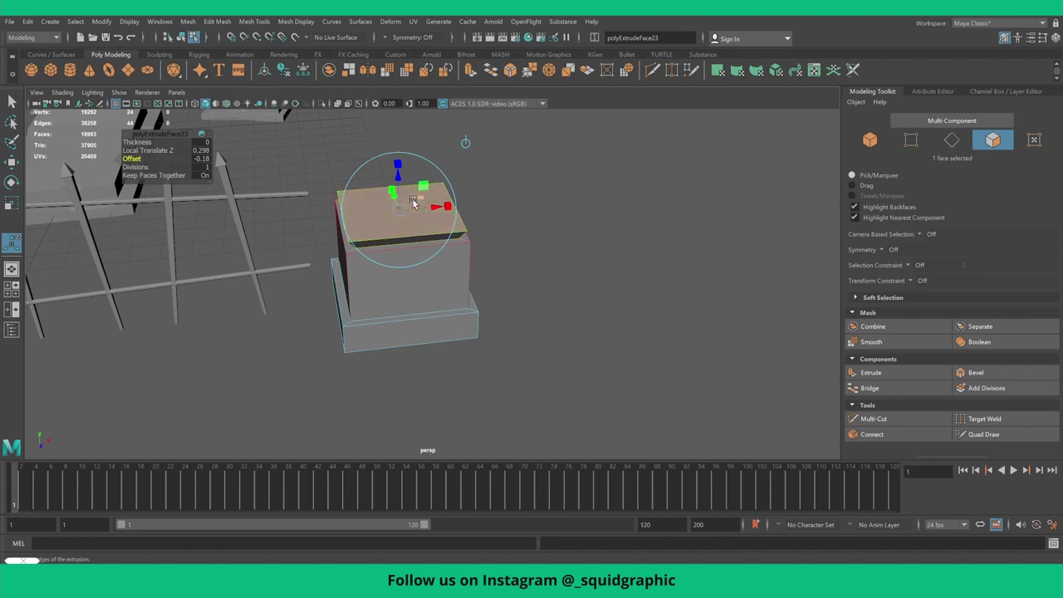
{"action": "key", "text": "ctrl+e"}
{"action": "left_click_drag", "start_coordinate": [397, 181], "coordinate": [398, 94]}
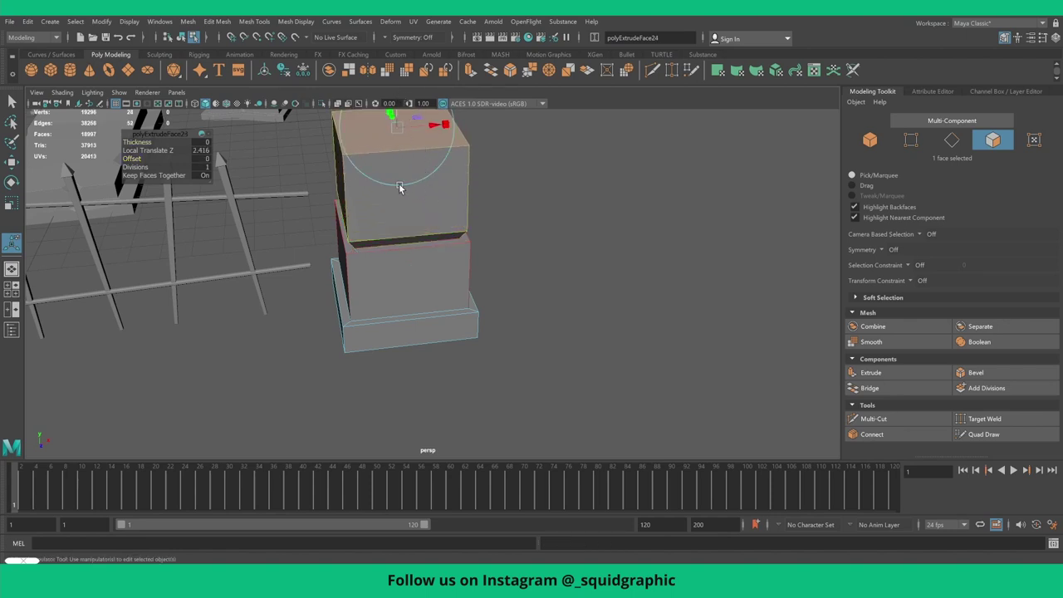
{"action": "mouse_move", "coordinate": [131, 157]}
{"action": "left_mouse_down"}
{"action": "mouse_move", "coordinate": [472, 226]}
{"action": "mouse_move", "coordinate": [457, 214]}
{"action": "mouse_move", "coordinate": [458, 265]}
{"action": "mouse_move", "coordinate": [439, 230]}
{"action": "mouse_move", "coordinate": [387, 286]}
{"action": "left_mouse_up"}
- Inset a border on top, raise it, then flare it outward and thicken it into a cap slab
{"action": "left_click", "coordinate": [889, 378]}
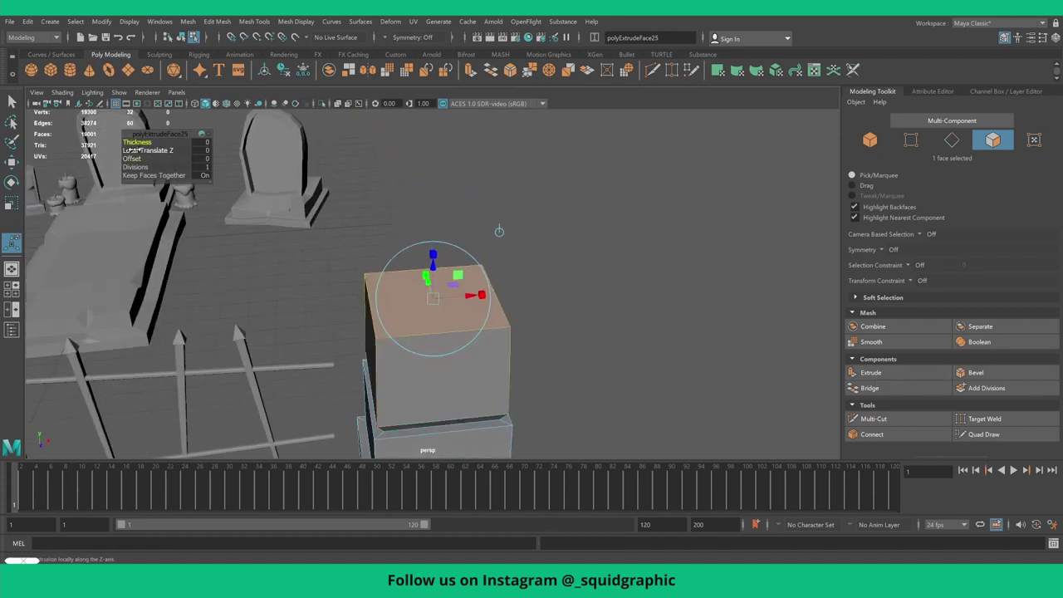
{"action": "left_click_drag", "start_coordinate": [131, 158], "coordinate": [150, 163]}
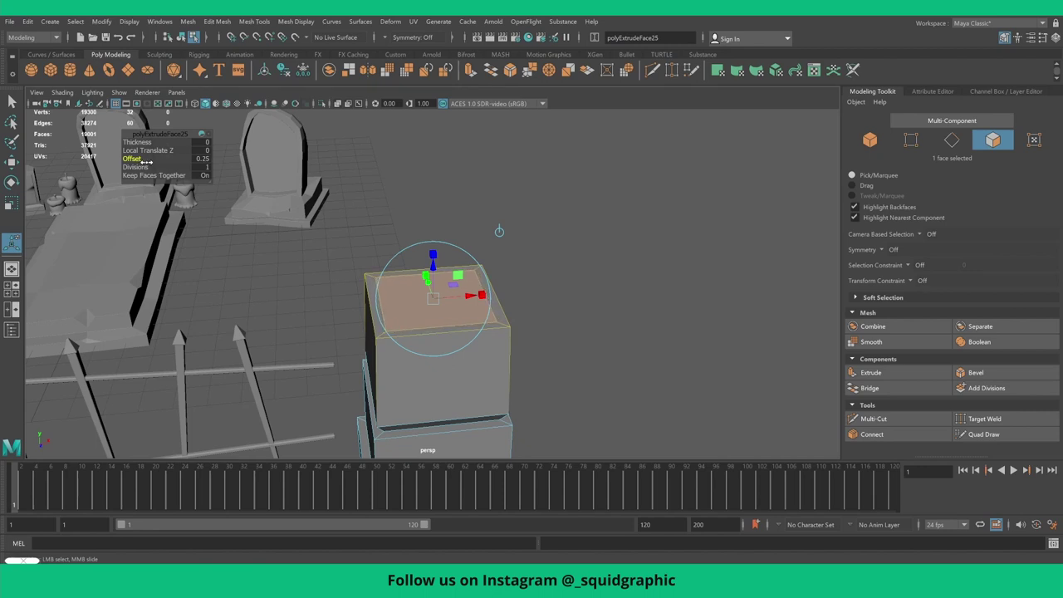
{"action": "left_click", "coordinate": [870, 372]}
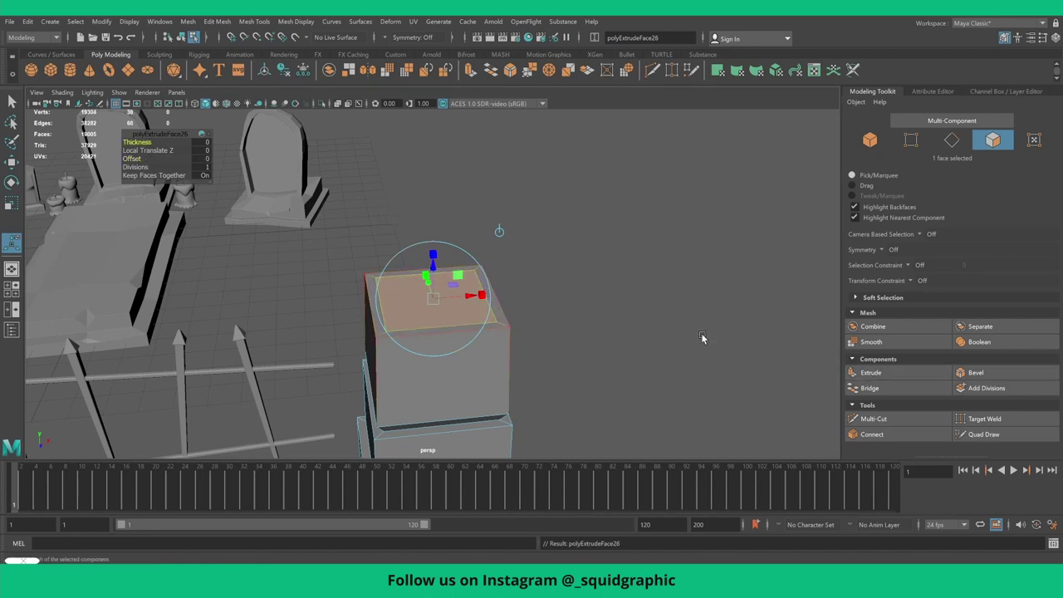
{"action": "left_click_drag", "start_coordinate": [432, 265], "coordinate": [432, 255]}
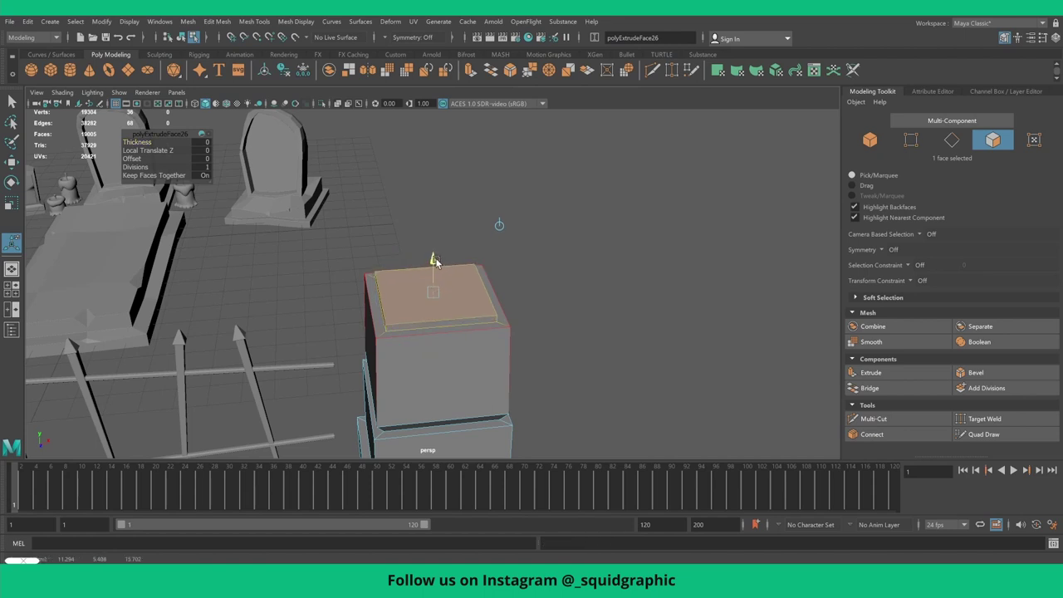
{"action": "left_click", "coordinate": [938, 372]}
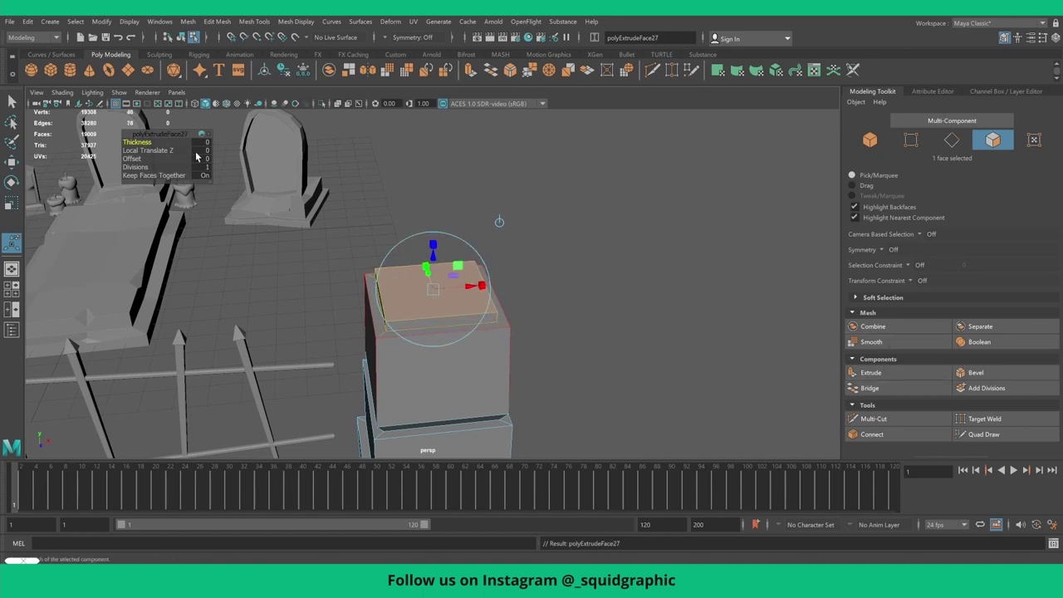
{"action": "left_click", "coordinate": [132, 158]}
{"action": "middle_click_drag", "start_coordinate": [133, 158], "coordinate": [126, 159]}
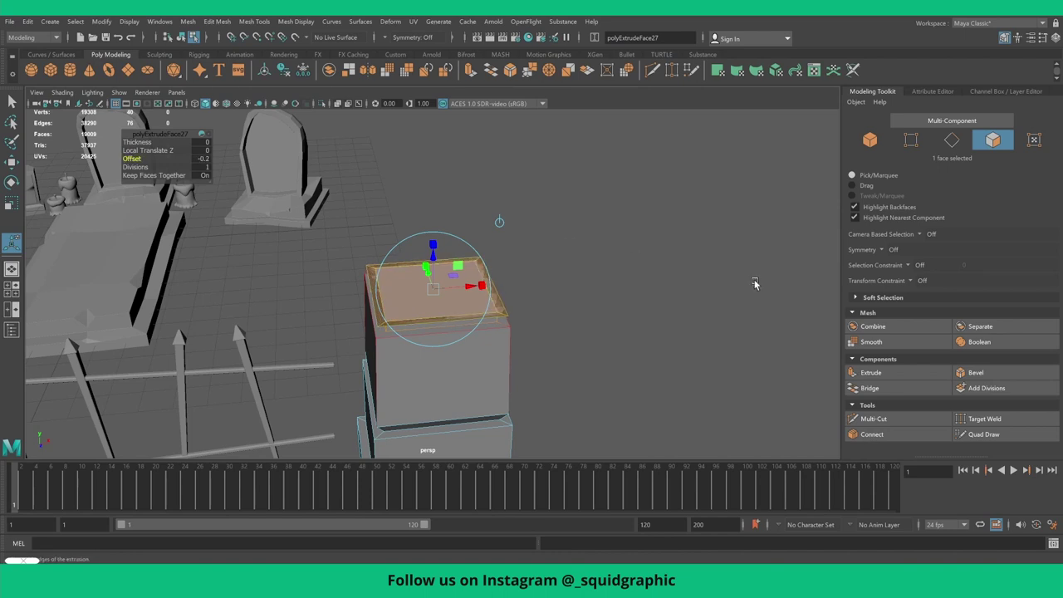
{"action": "left_click", "coordinate": [866, 372]}
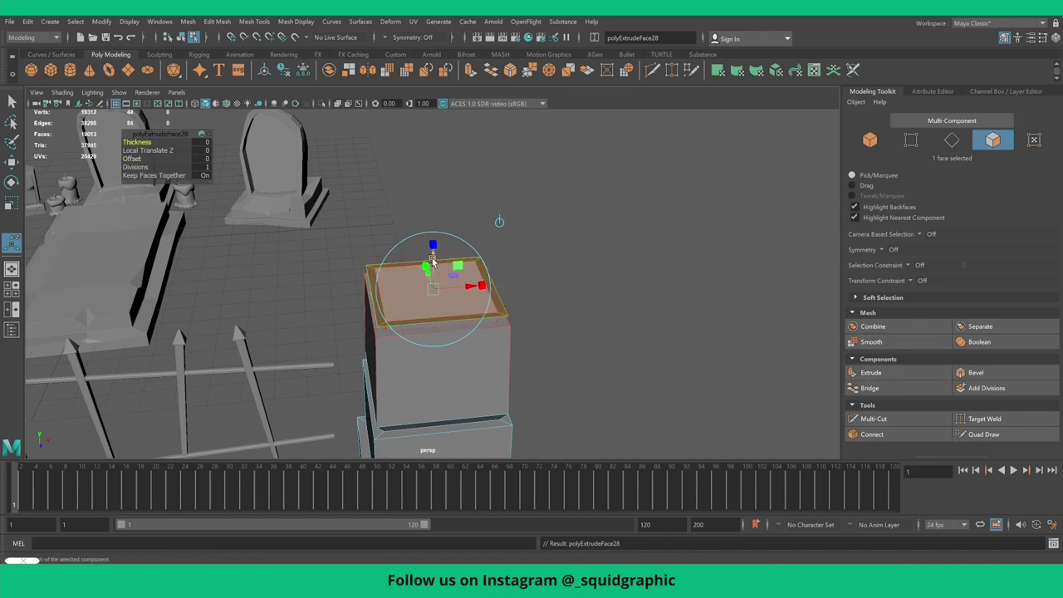
{"action": "left_click_drag", "start_coordinate": [432, 257], "coordinate": [433, 241]}
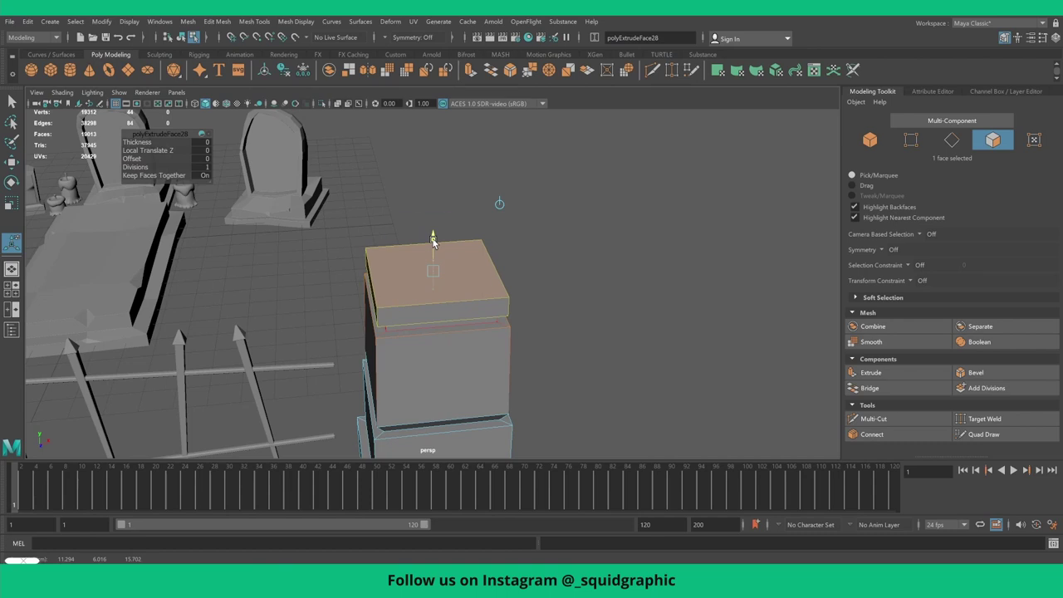
- Inset and raise a small inner step on the cap, then inset its top into a small square
{"action": "left_click", "coordinate": [866, 372]}
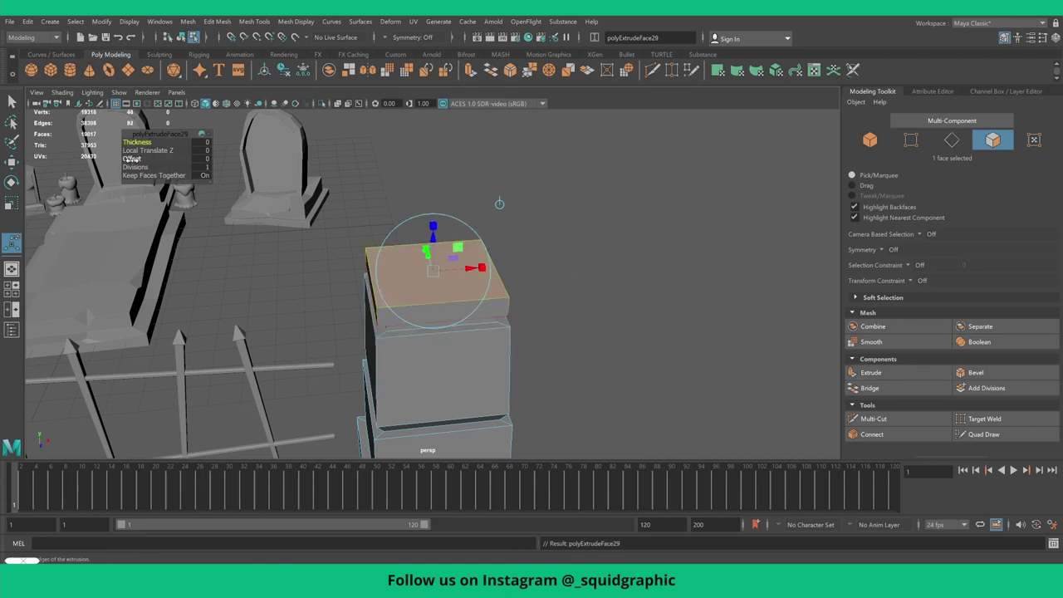
{"action": "left_click_drag", "start_coordinate": [131, 159], "coordinate": [147, 158]}
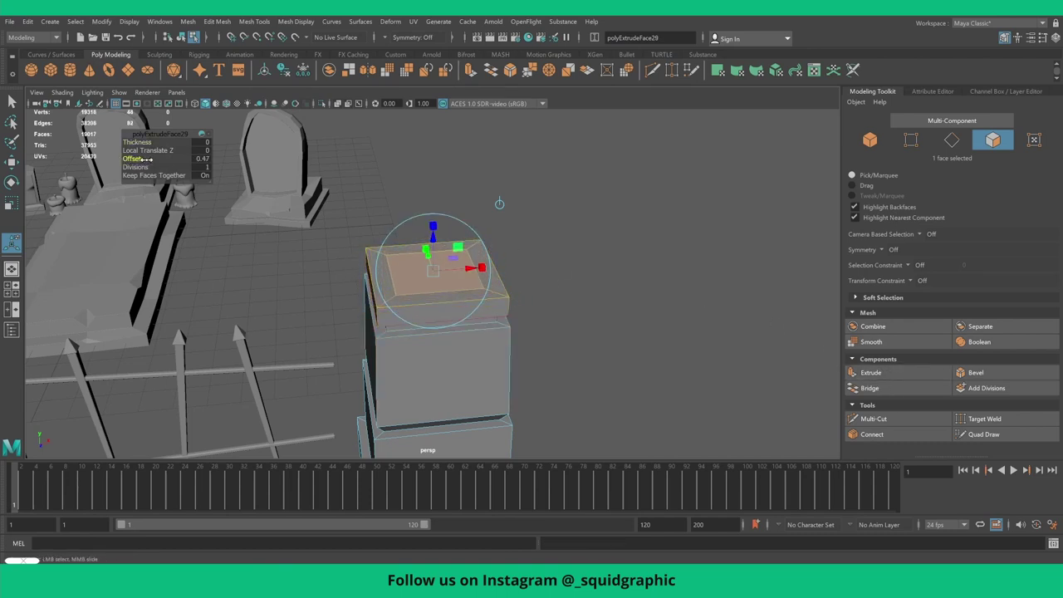
{"action": "left_click_drag", "start_coordinate": [149, 158], "coordinate": [152, 159]}
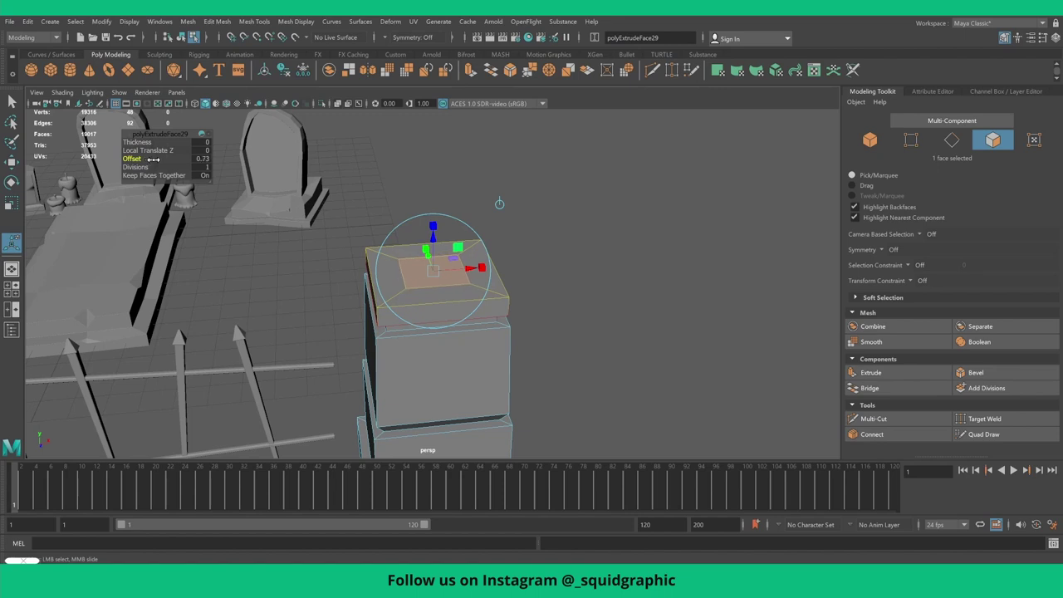
{"action": "left_click", "coordinate": [868, 373]}
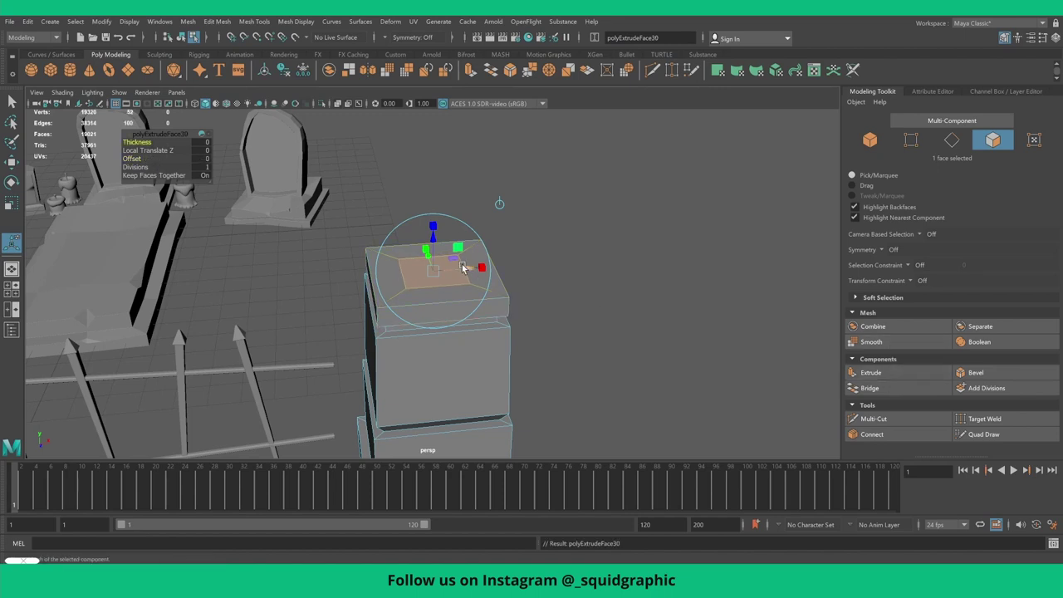
{"action": "left_click_drag", "start_coordinate": [430, 238], "coordinate": [433, 229]}
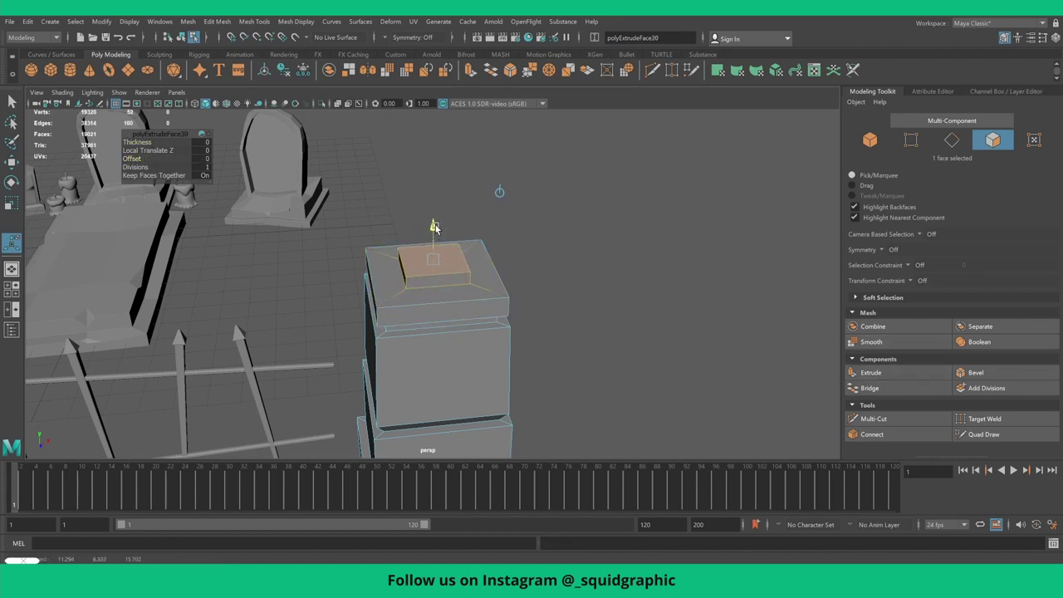
{"action": "left_click", "coordinate": [880, 373]}
{"action": "left_click", "coordinate": [132, 159]}
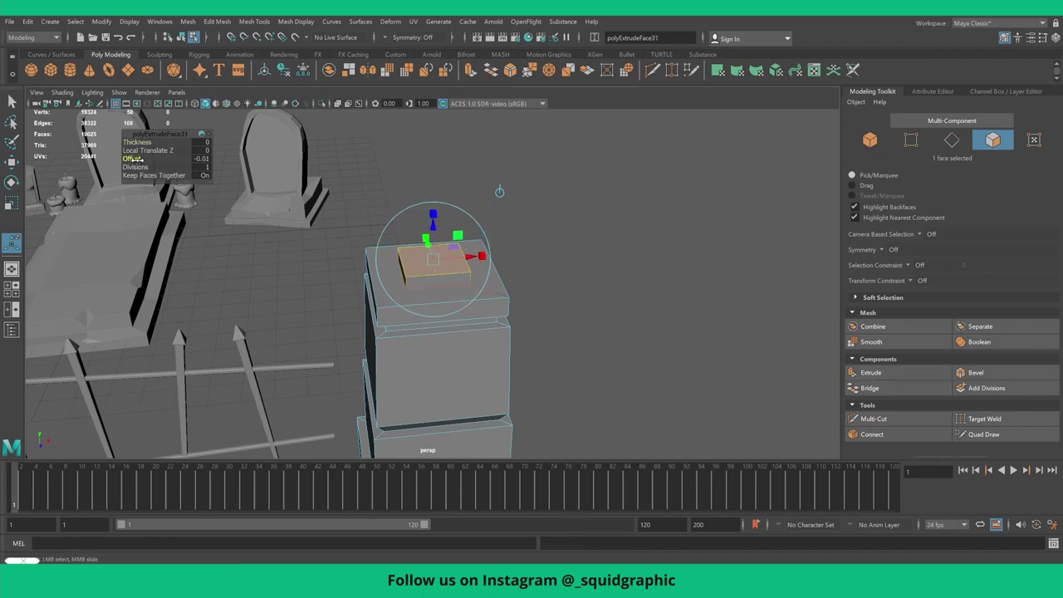
{"action": "middle_click_drag", "start_coordinate": [137, 158], "coordinate": [144, 160]}
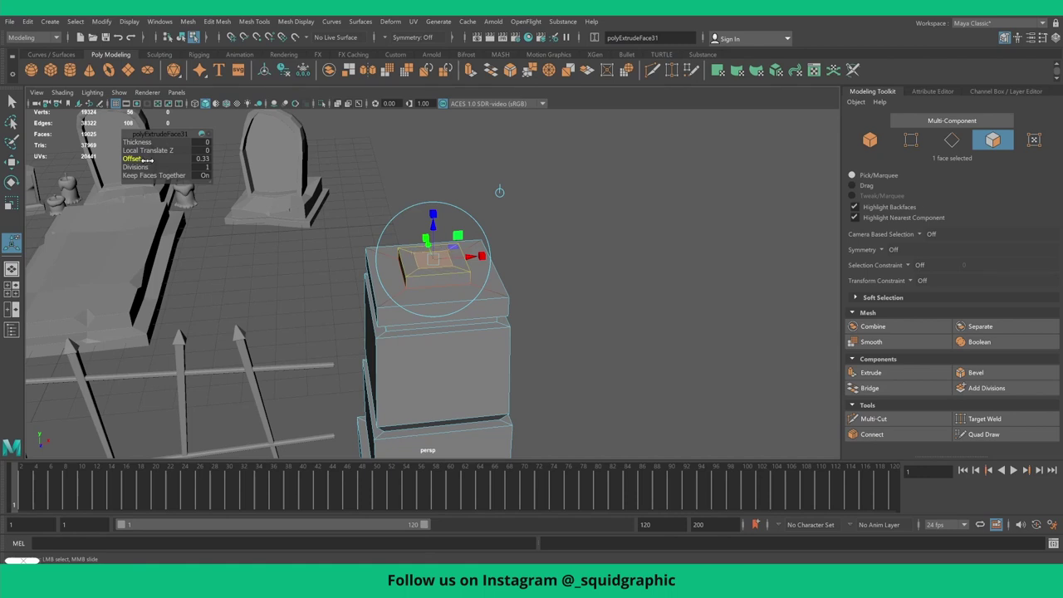
- Extrude the cap's top face into a short tapered column with a slightly raised, flared top
{"action": "left_click", "coordinate": [870, 373]}
{"action": "left_click_drag", "start_coordinate": [433, 218], "coordinate": [431, 181]}
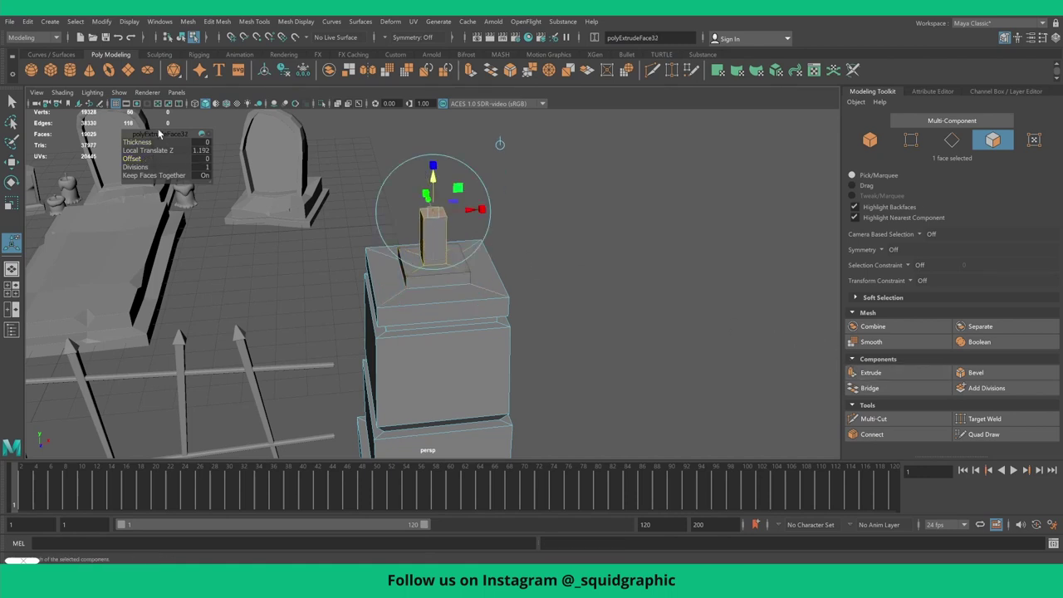
{"action": "middle_click_drag", "start_coordinate": [133, 158], "coordinate": [139, 159]}
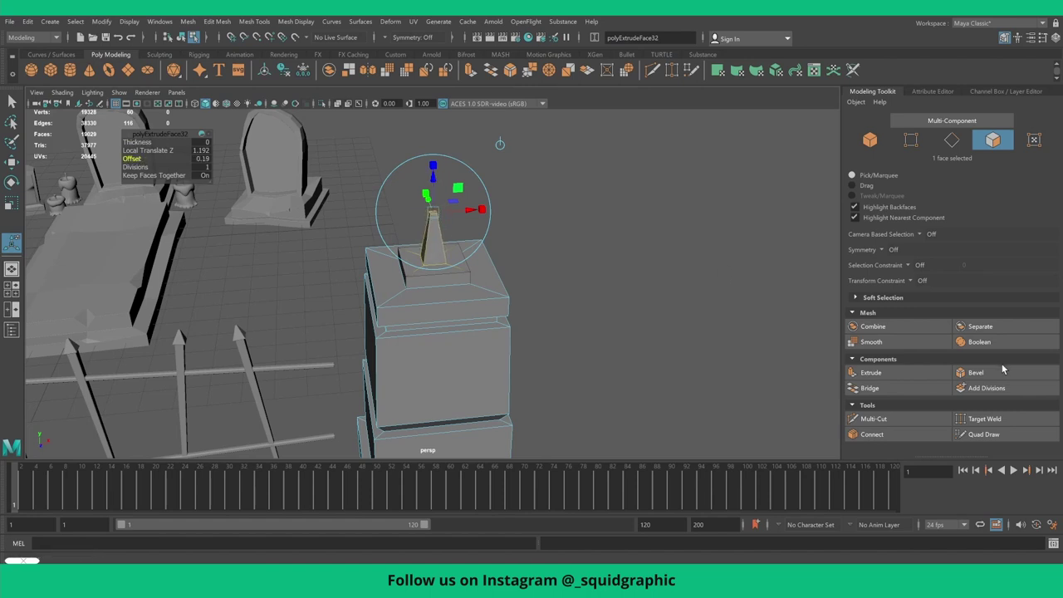
{"action": "left_click", "coordinate": [870, 373]}
{"action": "scroll", "coordinate": [392, 181], "scroll_direction": "up", "scroll_amount": 2}
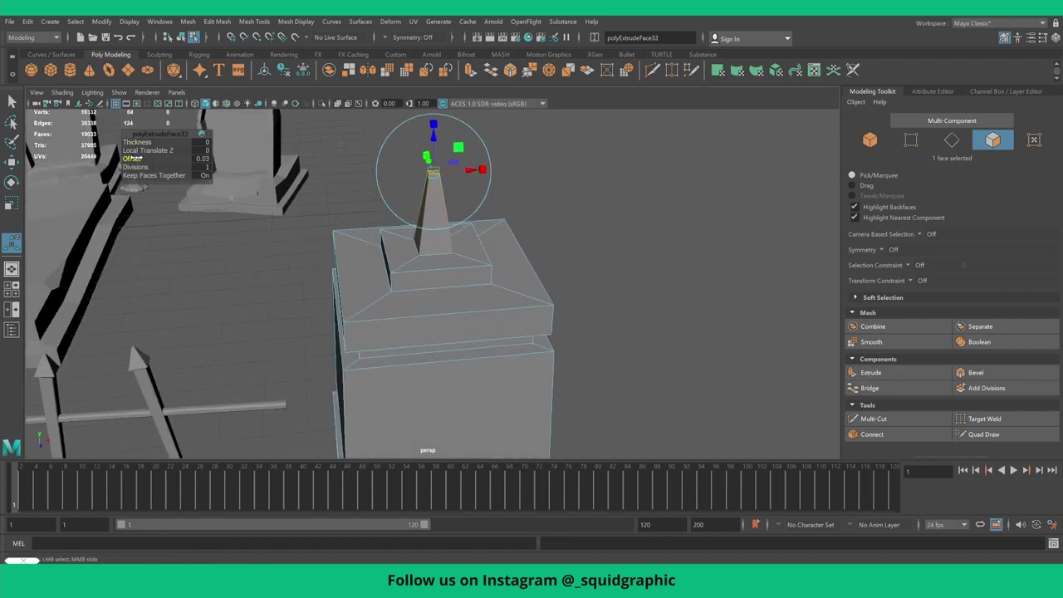
{"action": "middle_click_drag", "start_coordinate": [133, 158], "coordinate": [128, 158]}
{"action": "left_click_drag", "start_coordinate": [437, 145], "coordinate": [438, 133]}
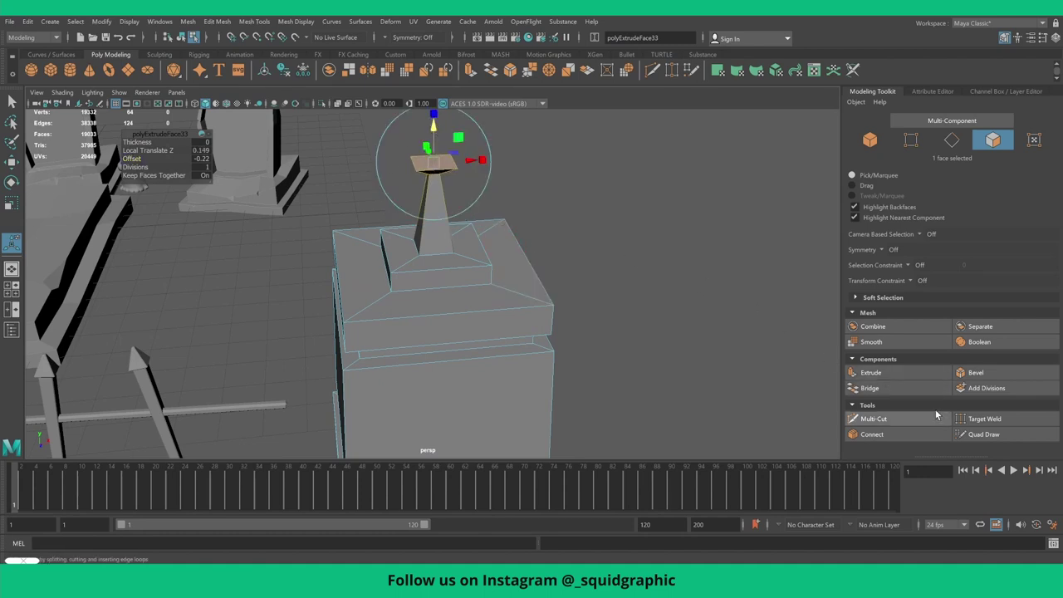
- Extrude the top again into a tall block tapered to a sharp point, then shorten it
{"action": "left_click", "coordinate": [872, 373]}
{"action": "scroll", "coordinate": [462, 242], "scroll_direction": "down", "scroll_amount": 3}
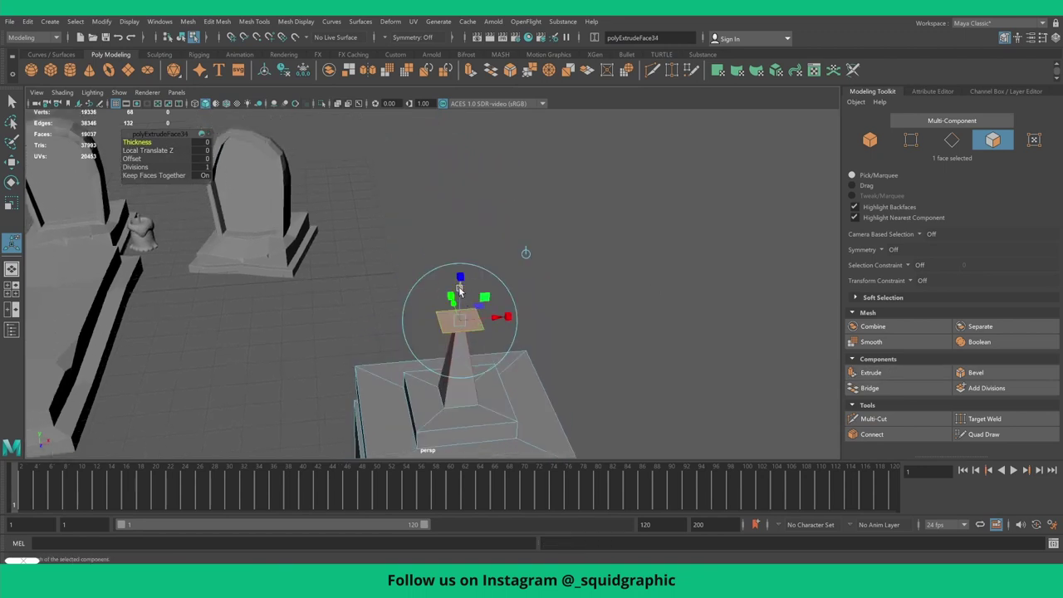
{"action": "left_click_drag", "start_coordinate": [460, 291], "coordinate": [461, 219]}
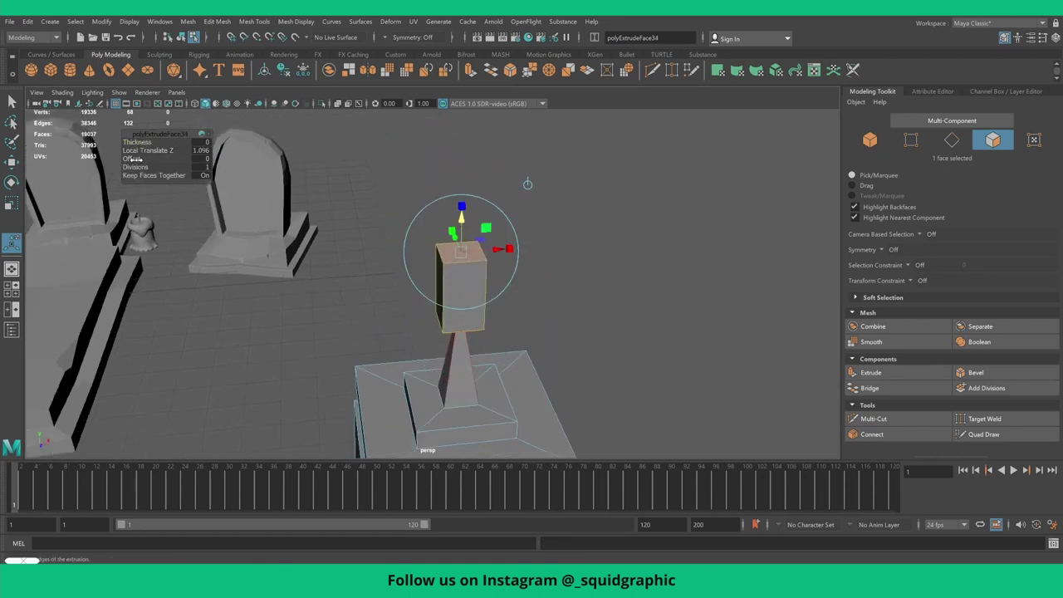
{"action": "left_click_drag", "start_coordinate": [133, 158], "coordinate": [144, 160]}
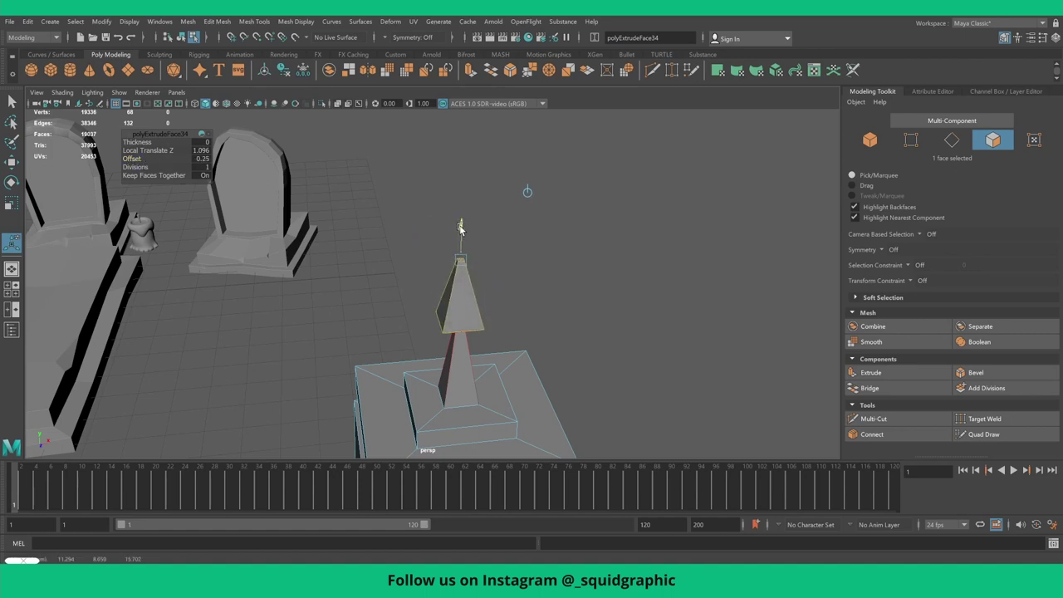
{"action": "left_click_drag", "start_coordinate": [464, 223], "coordinate": [470, 285]}
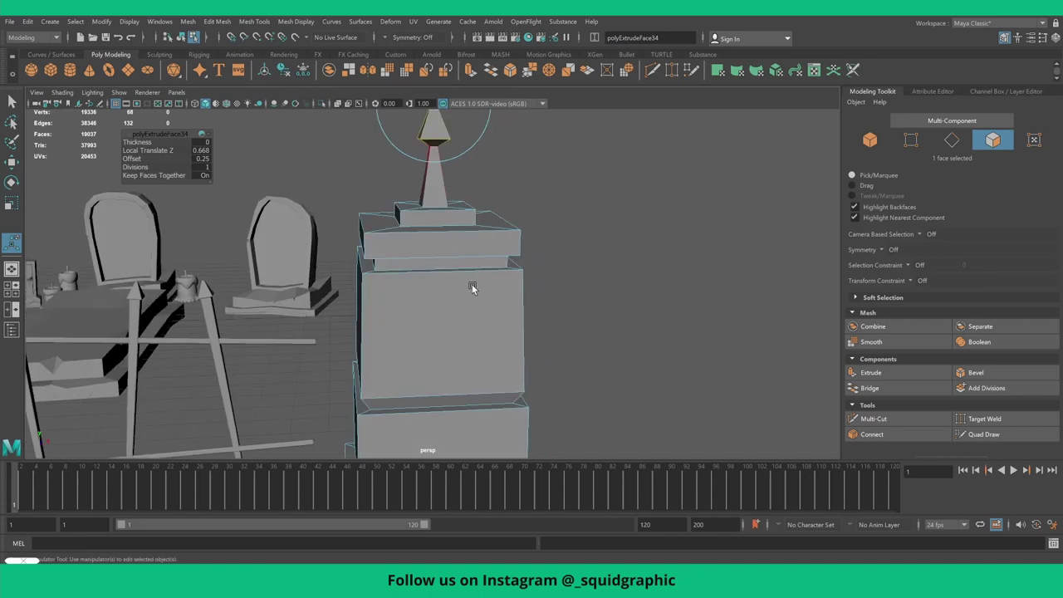
- Select the vertex ring at the spike's base and scale it up into an arrowhead
{"action": "scroll", "coordinate": [470, 285], "scroll_direction": "down", "scroll_amount": 3}
{"action": "right_click_drag", "start_coordinate": [426, 171], "coordinate": [375, 178]}
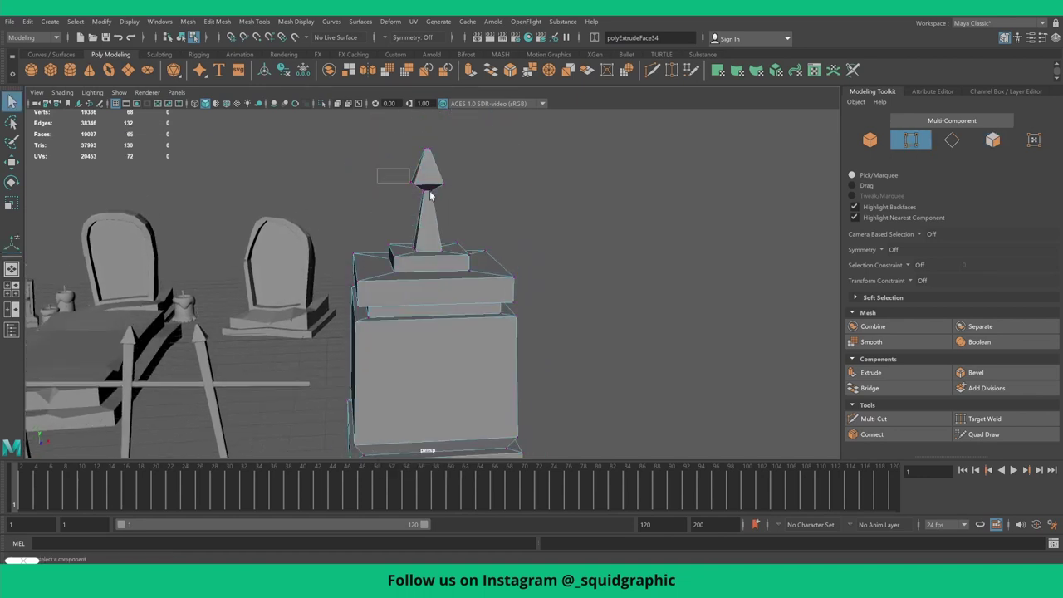
{"action": "left_click_drag", "start_coordinate": [377, 168], "coordinate": [499, 217]}
{"action": "key", "text": "r"}
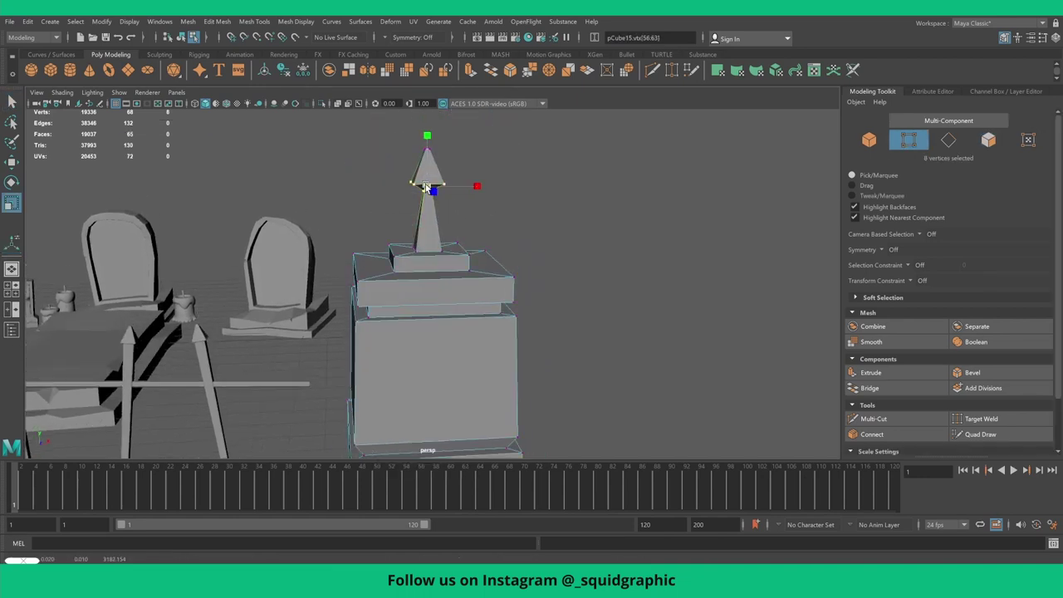
{"action": "mouse_move", "coordinate": [432, 191]}
{"action": "left_mouse_down"}
{"action": "mouse_move", "coordinate": [524, 220]}
{"action": "mouse_move", "coordinate": [447, 238]}
{"action": "left_mouse_up"}
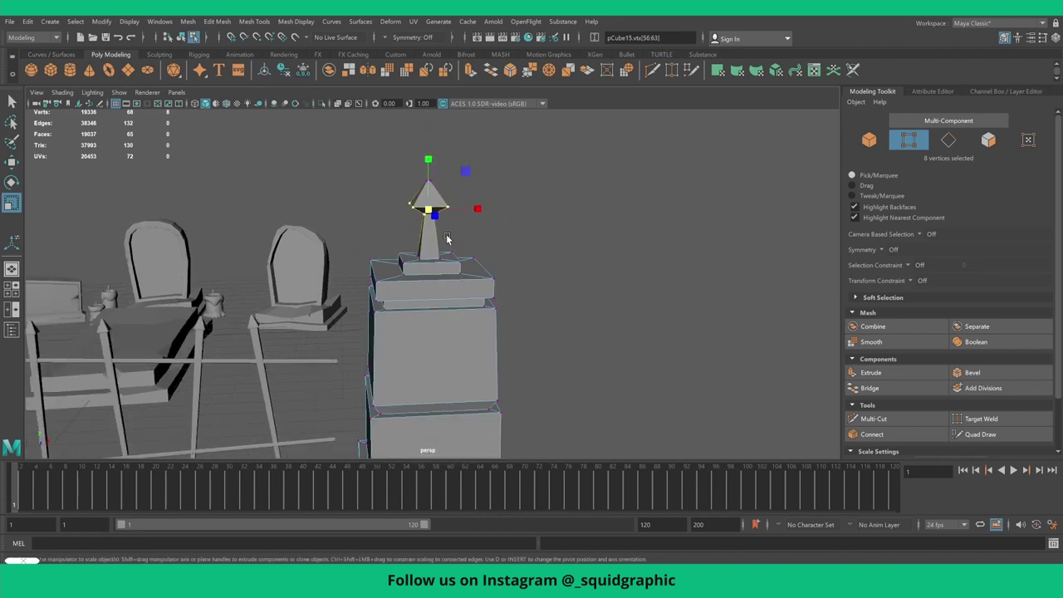
- Return to object selection, then select the corner pillar and frame it in the view
{"action": "key", "text": "F8"}
{"action": "scroll", "coordinate": [540, 241], "scroll_direction": "down", "scroll_amount": 5}
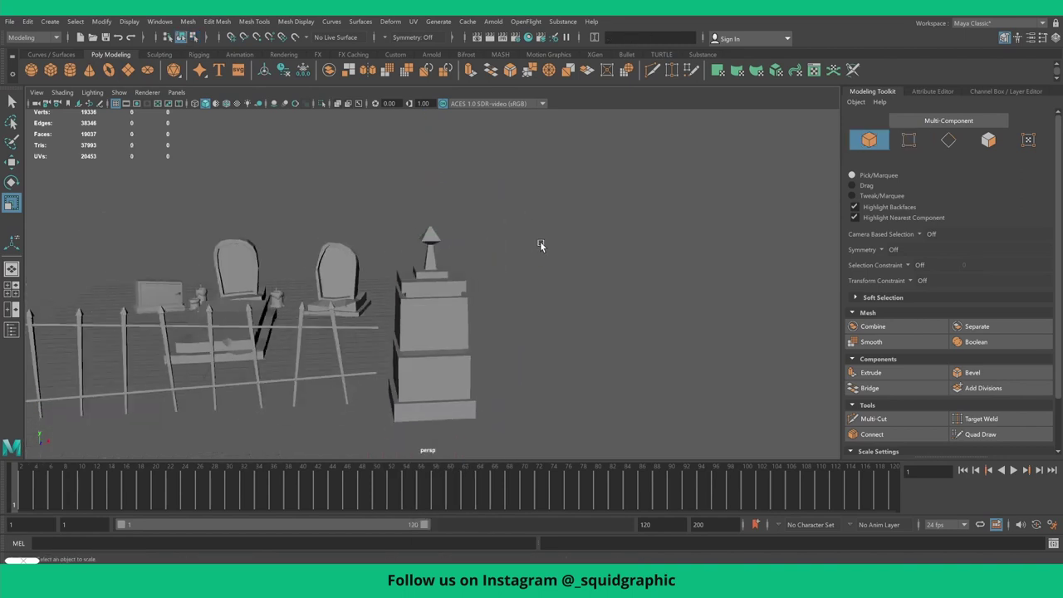
{"action": "mouse_move", "coordinate": [540, 241]}
{"action": "left_mouse_down", "text": "alt"}
{"action": "mouse_move", "coordinate": [513, 269]}
{"action": "mouse_move", "coordinate": [497, 361]}
{"action": "left_mouse_up", "text": "alt"}
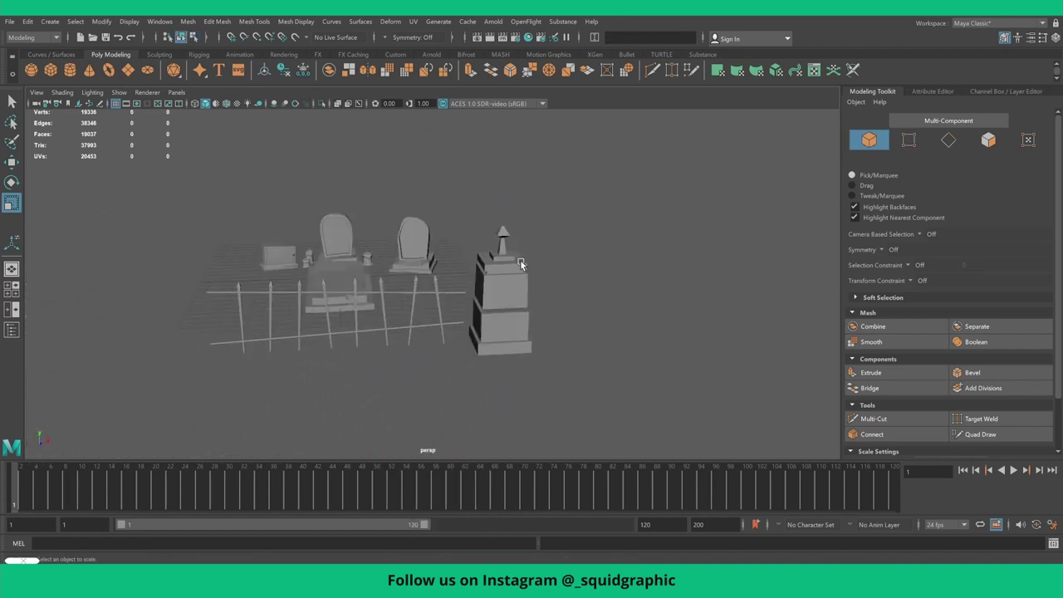
{"action": "scroll", "coordinate": [497, 361], "scroll_direction": "up", "scroll_amount": 3}
{"action": "left_click", "coordinate": [497, 361]}
{"action": "key", "text": "f"}
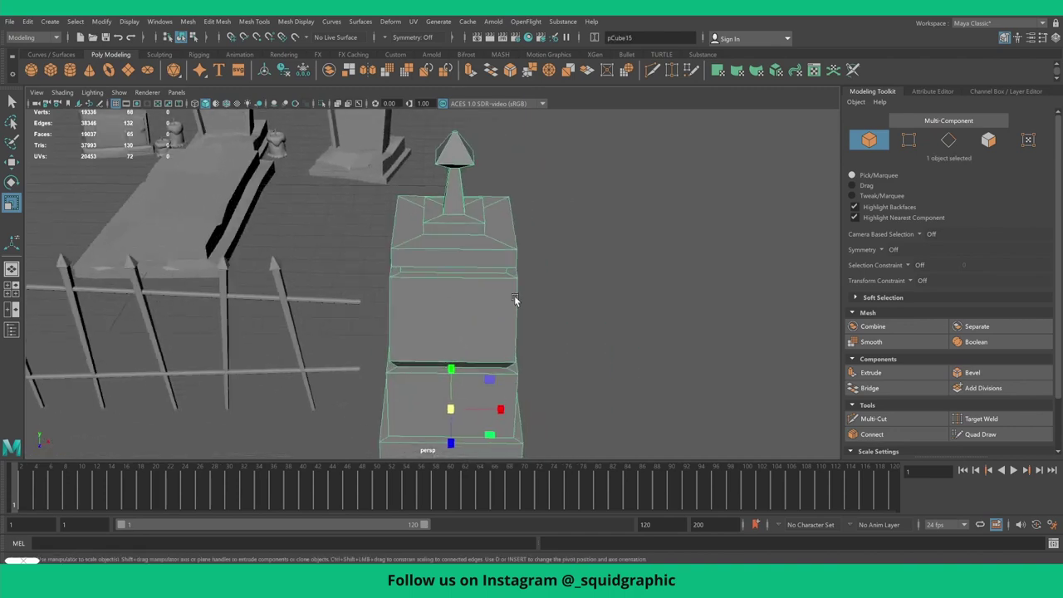
{"action": "mouse_move", "coordinate": [517, 301]}
{"action": "left_mouse_down", "text": "alt"}
{"action": "mouse_move", "coordinate": [533, 277]}
{"action": "mouse_move", "coordinate": [468, 302]}
{"action": "left_mouse_up", "text": "alt"}
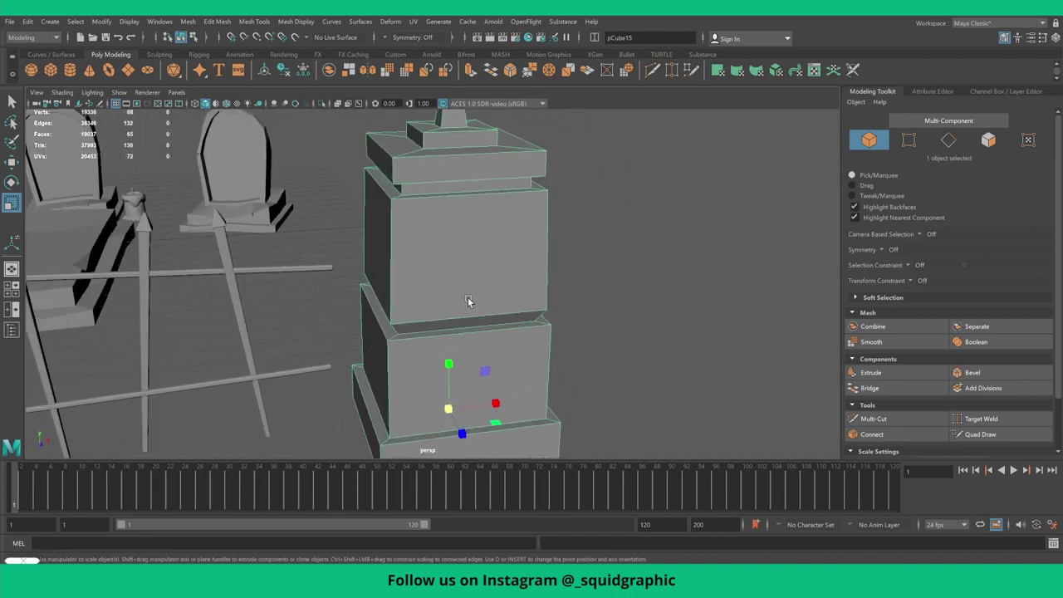
- Cut a horizontal and a vertical edge loop into the pillar with Multi-Cut
{"action": "left_click", "coordinate": [874, 419]}
{"action": "left_click", "coordinate": [488, 194], "text": "ctrl"}
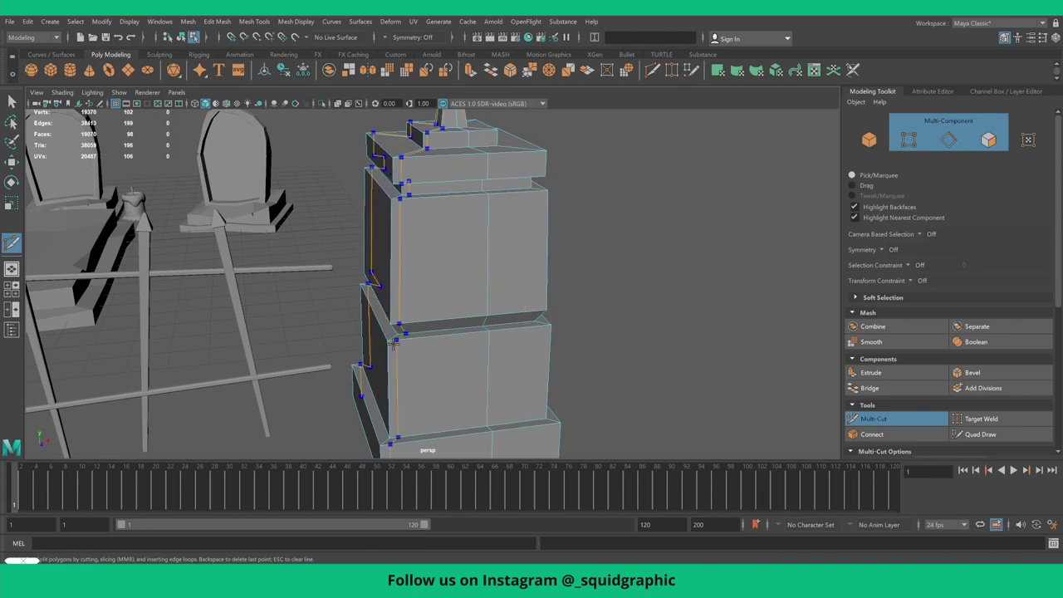
{"action": "left_click", "coordinate": [417, 349], "text": "ctrl"}
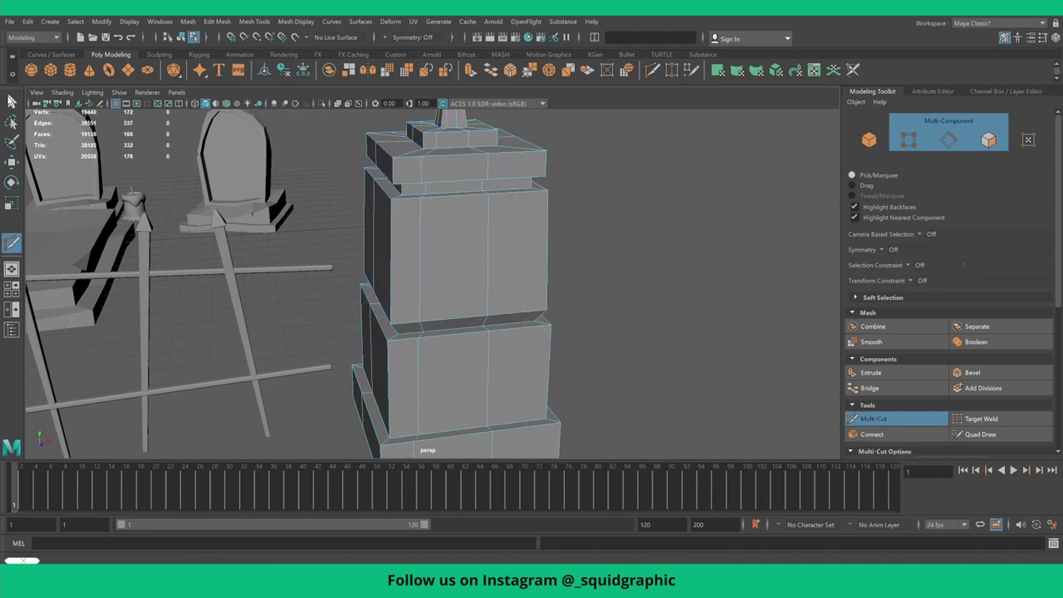
{"action": "left_click", "coordinate": [12, 99]}
- Chamfer vertices on the top block into small triangular chips and reposition the chip vertices
{"action": "right_click_drag", "start_coordinate": [449, 205], "coordinate": [393, 206]}
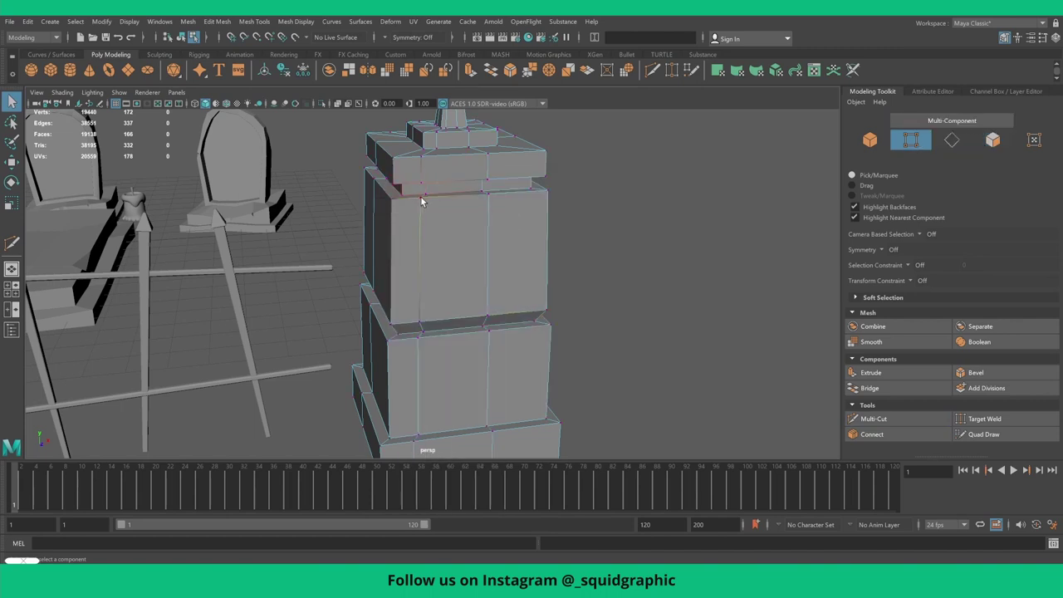
{"action": "left_click", "coordinate": [421, 198]}
{"action": "key", "text": "f"}
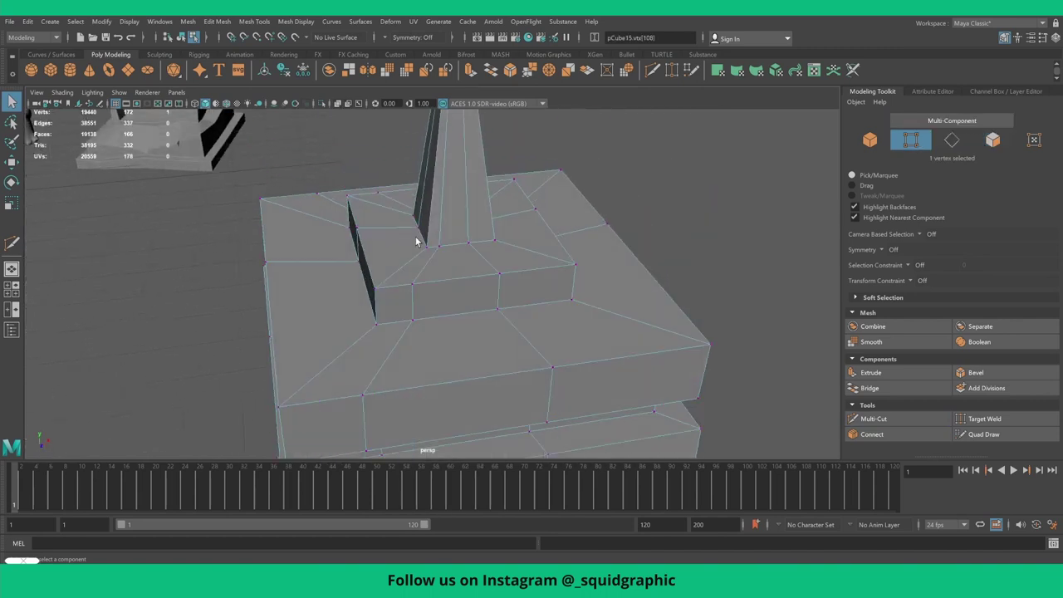
{"action": "right_click_drag", "start_coordinate": [432, 336], "coordinate": [500, 336]}
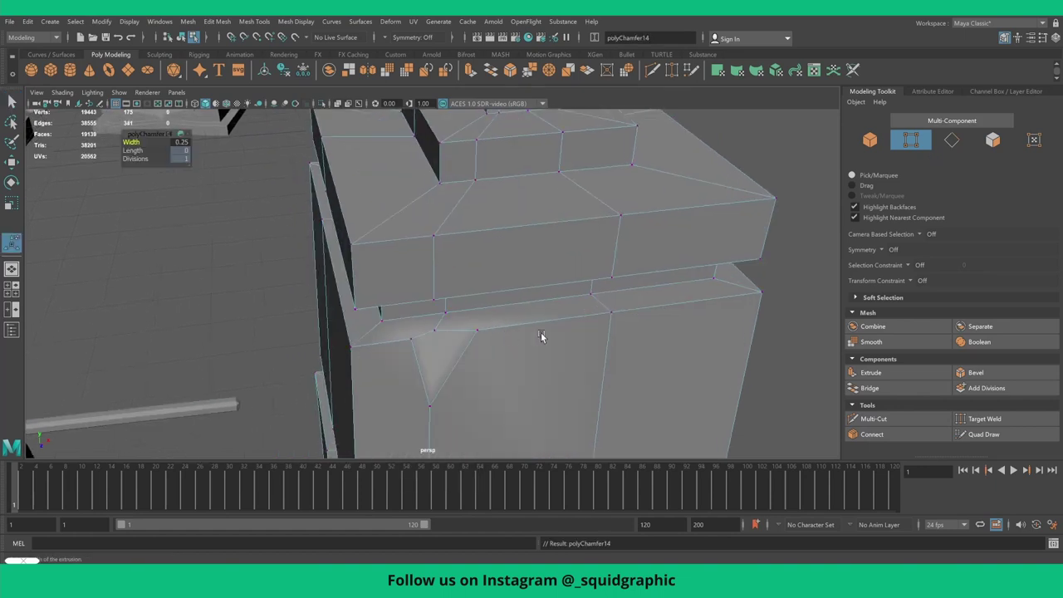
{"action": "left_click", "coordinate": [612, 314]}
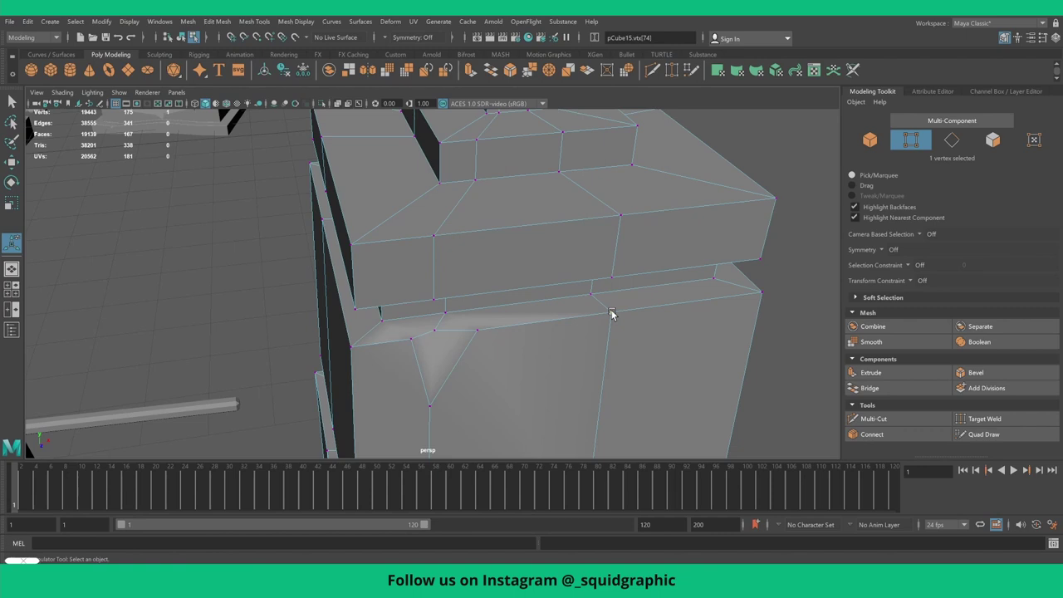
{"action": "key", "text": "g"}
{"action": "key", "text": "w"}
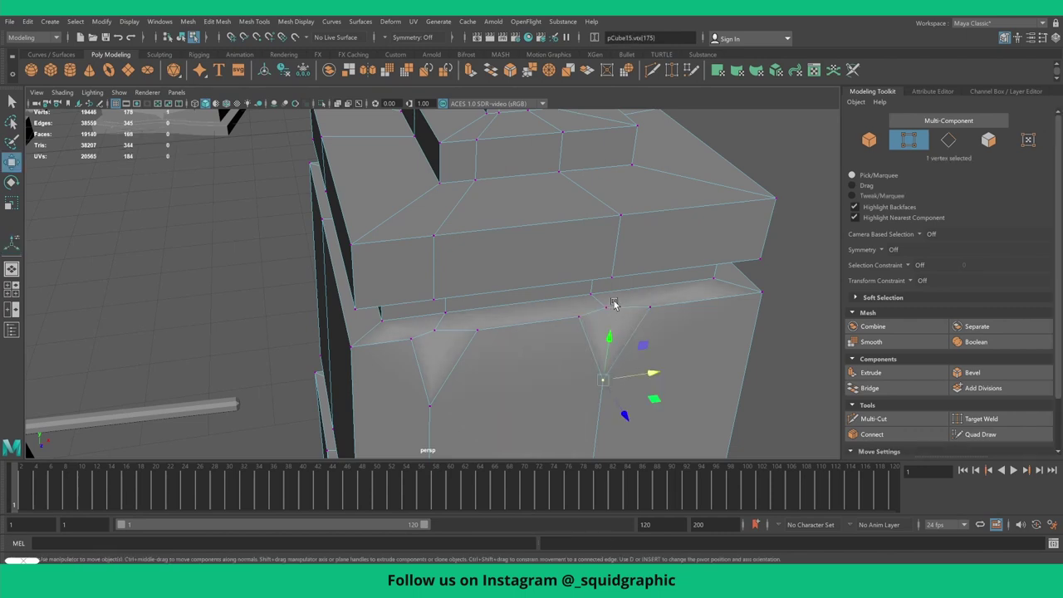
{"action": "left_click_drag", "start_coordinate": [611, 334], "coordinate": [615, 225]}
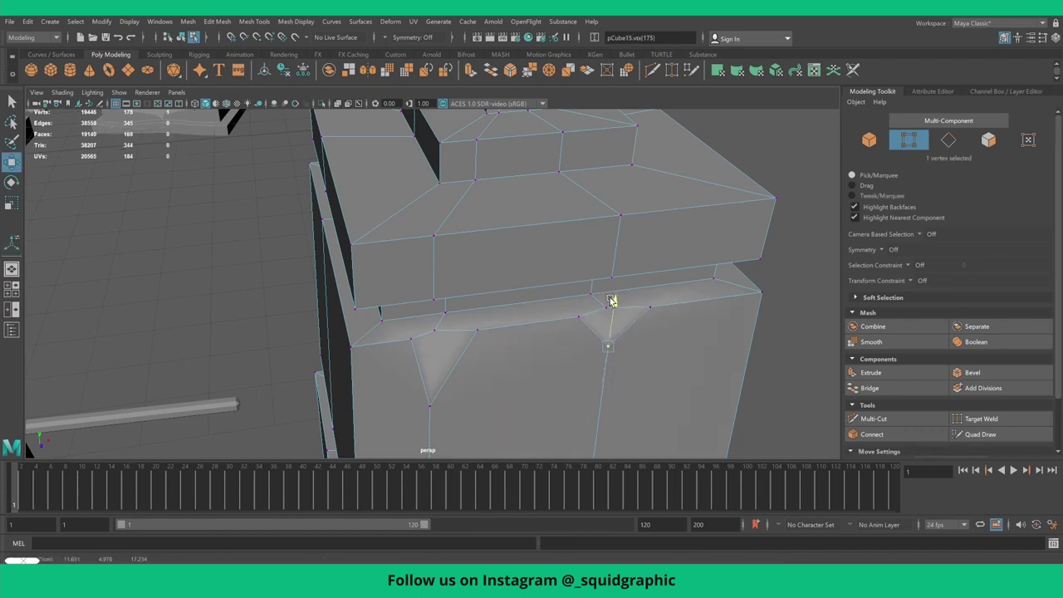
{"action": "left_click", "coordinate": [622, 212]}
{"action": "key", "text": "g"}
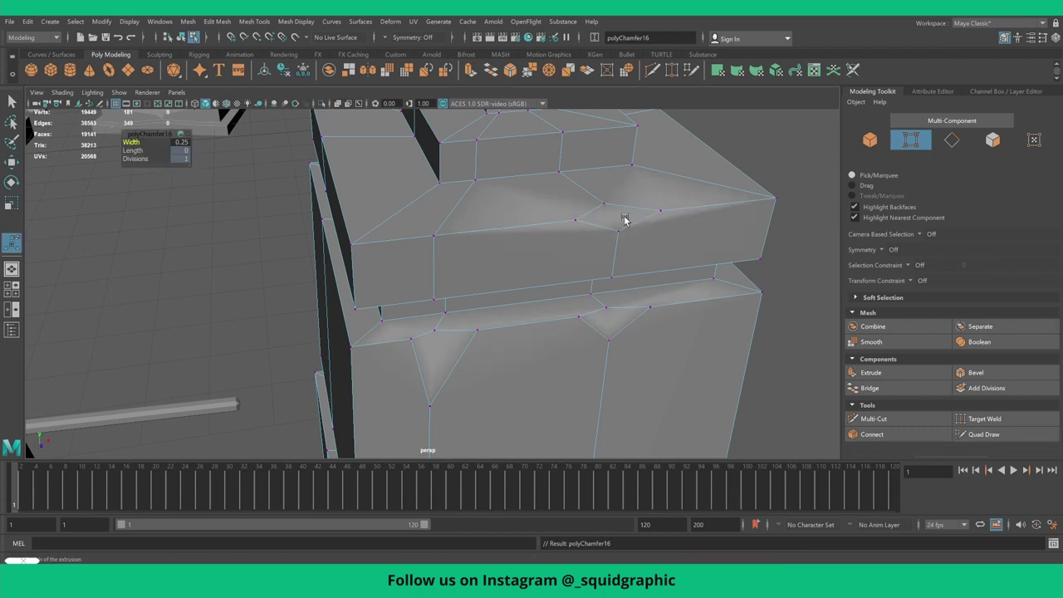
{"action": "left_click", "coordinate": [660, 210]}
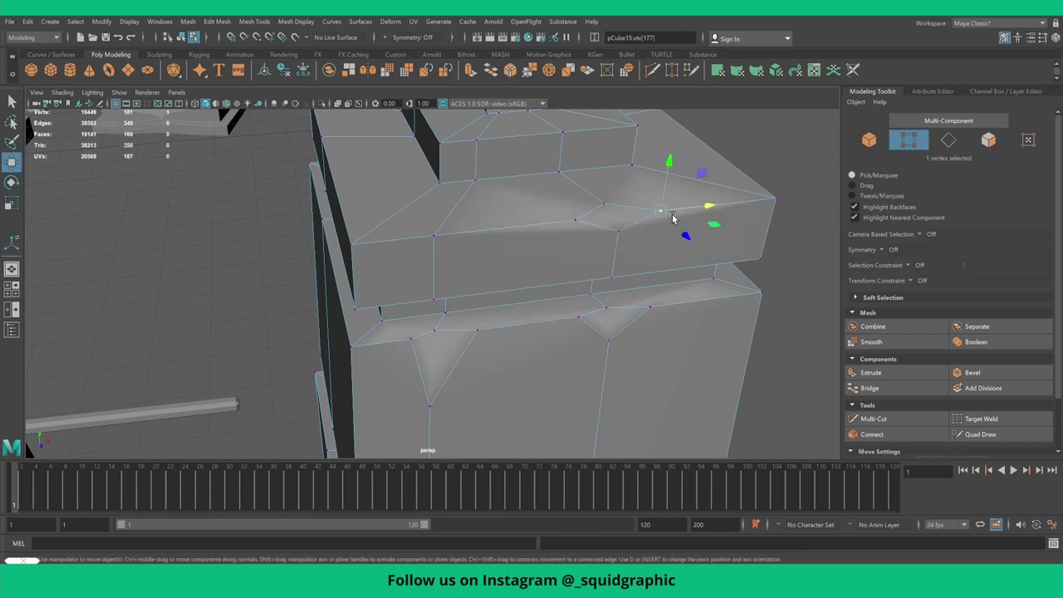
{"action": "left_click_drag", "start_coordinate": [700, 208], "coordinate": [694, 207], "text": "ctrl+shift"}
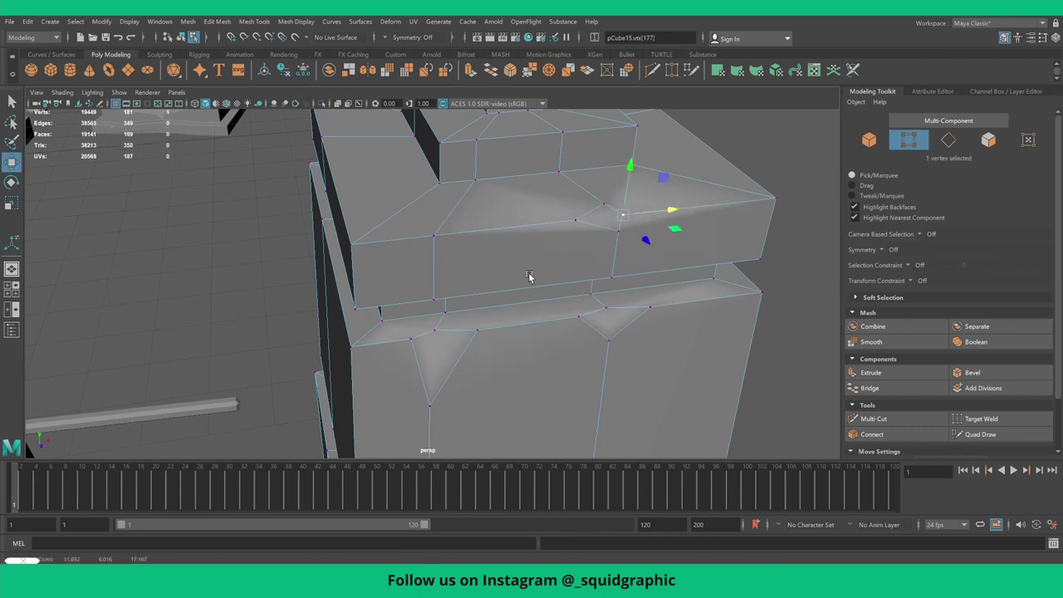
- Chamfer vertices on the lower block and base corner into small triangles
{"action": "mouse_move", "coordinate": [526, 278]}
{"action": "left_mouse_down", "text": "alt"}
{"action": "mouse_move", "coordinate": [540, 311]}
{"action": "mouse_move", "coordinate": [421, 290]}
{"action": "mouse_move", "coordinate": [437, 285]}
{"action": "mouse_move", "coordinate": [505, 327]}
{"action": "mouse_move", "coordinate": [433, 215]}
{"action": "left_mouse_up", "text": "alt"}
{"action": "right_click_drag", "start_coordinate": [415, 205], "coordinate": [410, 352], "text": "shift"}
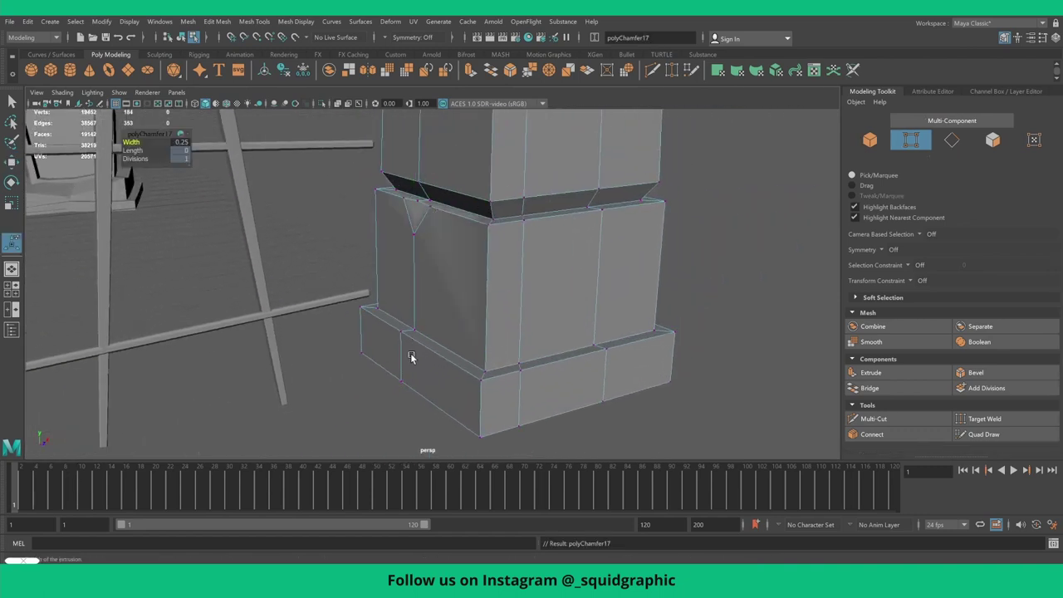
{"action": "right_click_drag", "start_coordinate": [480, 382], "coordinate": [574, 399], "text": "shift"}
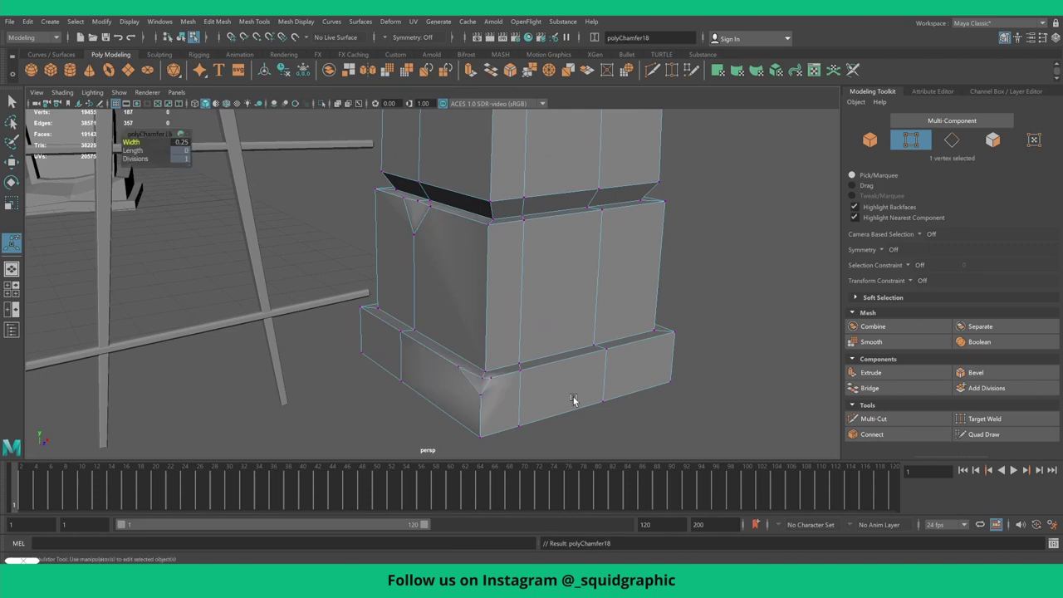
{"action": "right_click_drag", "start_coordinate": [605, 353], "coordinate": [614, 369], "text": "shift"}
{"action": "mouse_move", "coordinate": [614, 370]}
{"action": "left_mouse_down", "text": "alt"}
{"action": "mouse_move", "coordinate": [482, 354]}
{"action": "mouse_move", "coordinate": [502, 299]}
{"action": "left_mouse_up", "text": "alt"}
{"action": "scroll", "coordinate": [503, 299], "scroll_direction": "up", "scroll_amount": 2}
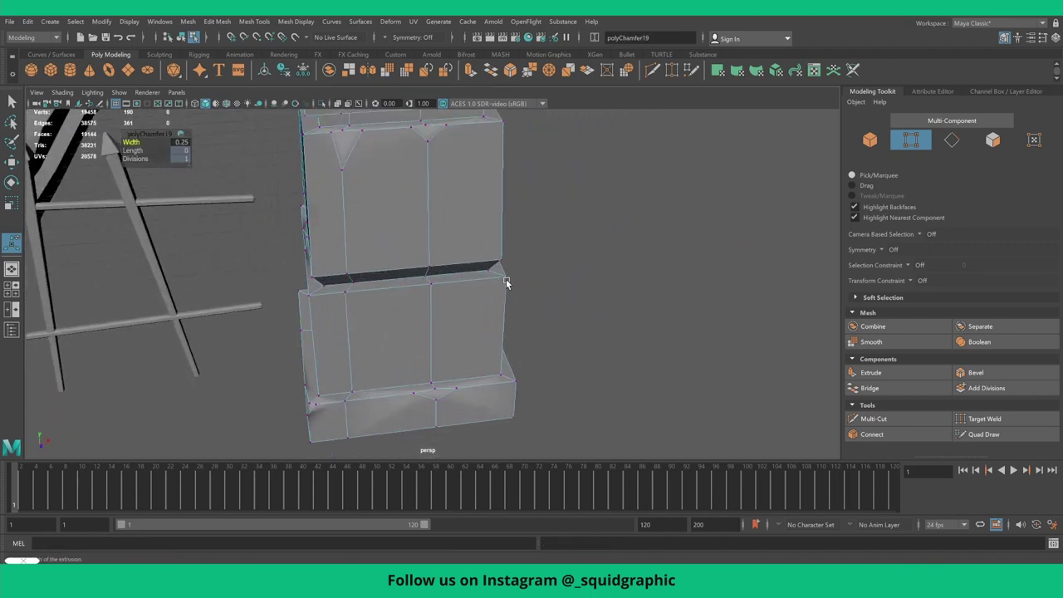
- Chamfer a pillar corner vertex and connect side corner vertices with a new edge
{"action": "left_click", "coordinate": [506, 282]}
{"action": "right_click_drag", "start_coordinate": [482, 307], "coordinate": [473, 335], "text": "shift"}
{"action": "scroll", "coordinate": [474, 336], "scroll_direction": "up", "scroll_amount": 2}
{"action": "left_click_drag", "start_coordinate": [473, 336], "coordinate": [378, 324], "text": "alt"}
{"action": "left_click", "coordinate": [316, 276]}
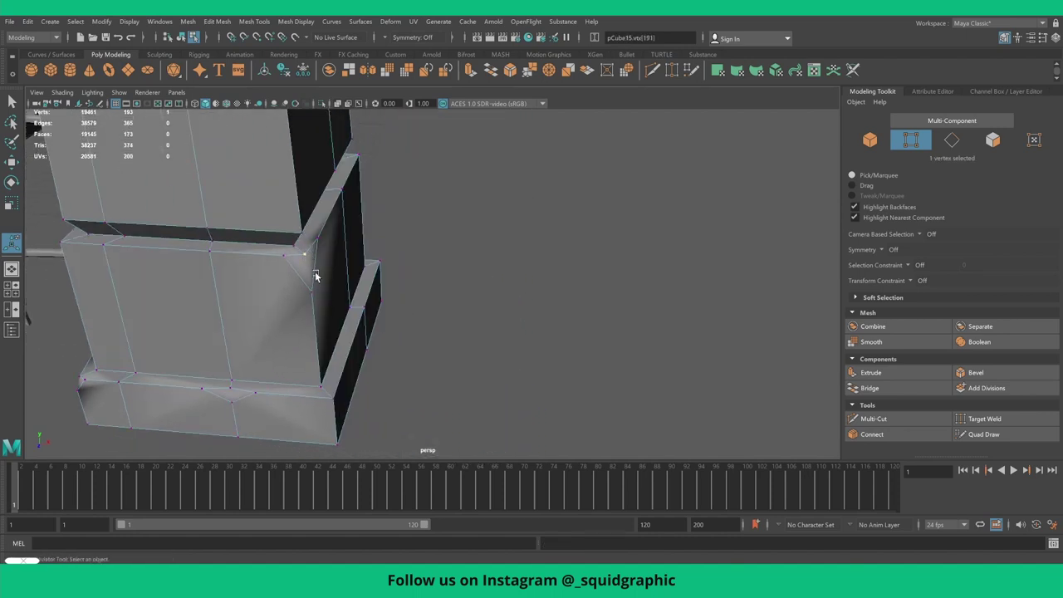
{"action": "right_click_drag", "start_coordinate": [312, 295], "coordinate": [307, 351], "text": "shift"}
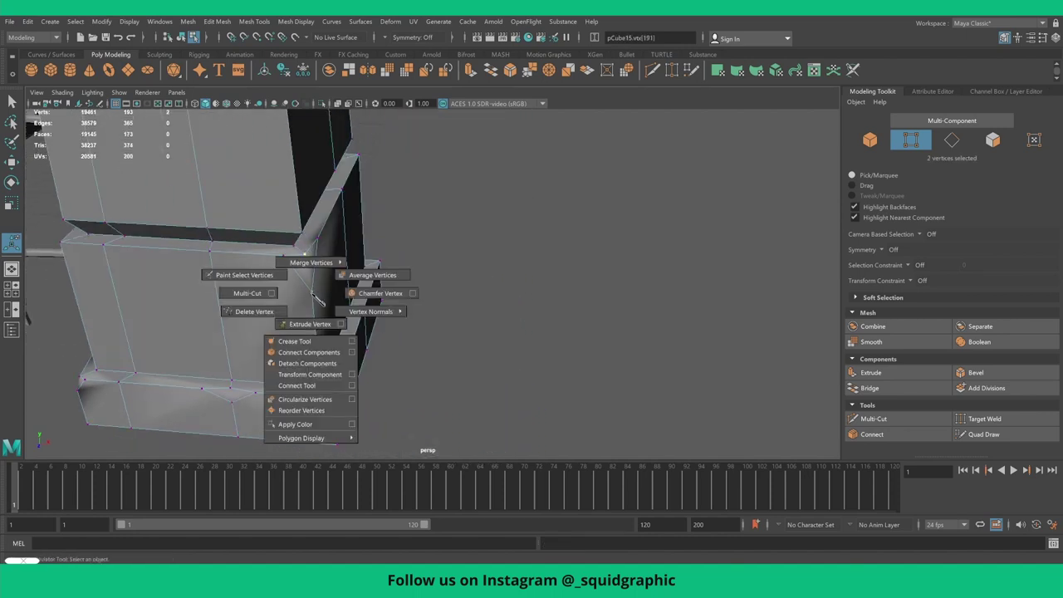
- Cut new edges across the base corner, joining the upper corner vertex to the lower one
{"action": "mouse_move", "coordinate": [306, 351]}
{"action": "left_mouse_down", "text": "alt"}
{"action": "mouse_move", "coordinate": [290, 316]}
{"action": "mouse_move", "coordinate": [327, 368]}
{"action": "mouse_move", "coordinate": [320, 352]}
{"action": "mouse_move", "coordinate": [397, 400]}
{"action": "left_mouse_up", "text": "alt"}
{"action": "left_click", "coordinate": [331, 366]}
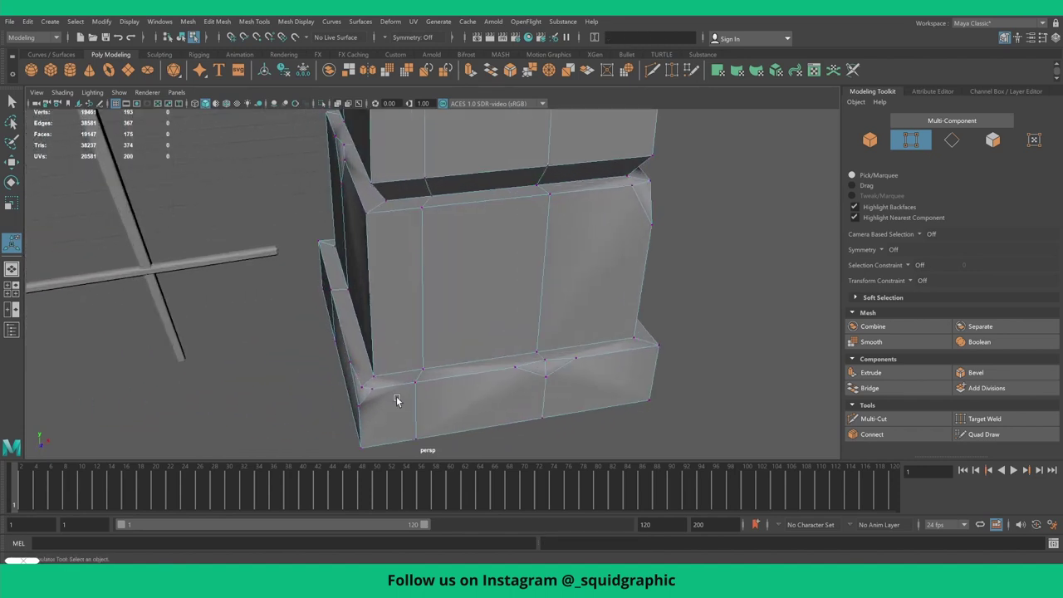
{"action": "left_click", "coordinate": [355, 389]}
{"action": "left_click", "coordinate": [360, 402]}
{"action": "mouse_move", "coordinate": [360, 402]}
{"action": "left_mouse_down", "text": "alt"}
{"action": "mouse_move", "coordinate": [413, 374]}
{"action": "mouse_move", "coordinate": [477, 429]}
{"action": "mouse_move", "coordinate": [466, 293]}
{"action": "mouse_move", "coordinate": [560, 307]}
{"action": "left_mouse_up", "text": "alt"}
{"action": "left_click", "coordinate": [457, 303]}
{"action": "scroll", "coordinate": [486, 280], "scroll_direction": "up", "scroll_amount": 5}
{"action": "scroll", "coordinate": [465, 241], "scroll_direction": "up", "scroll_amount": 3}
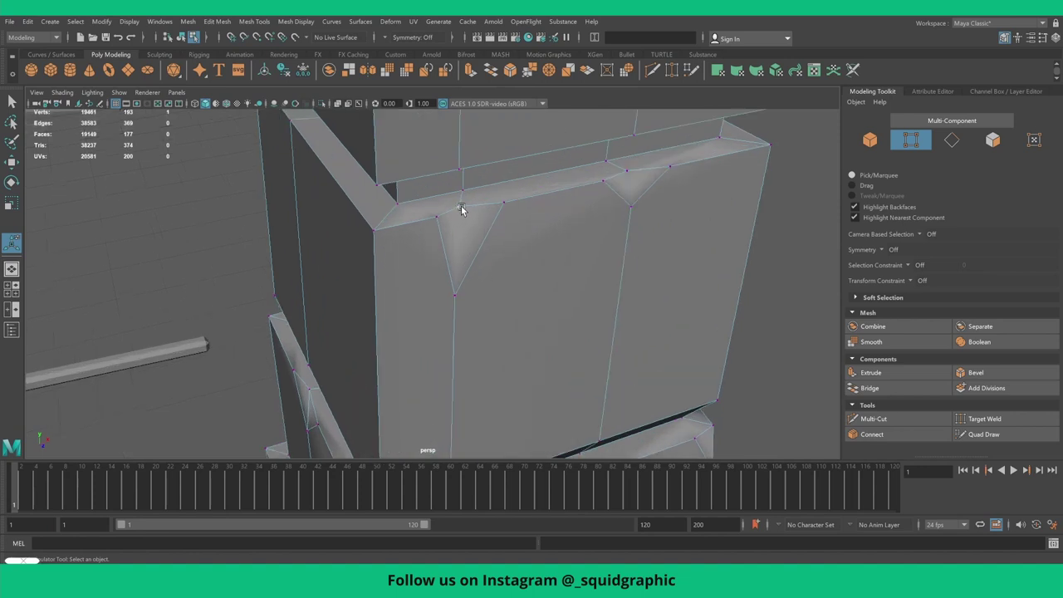
{"action": "left_click", "coordinate": [462, 209]}
{"action": "left_click", "coordinate": [457, 294]}
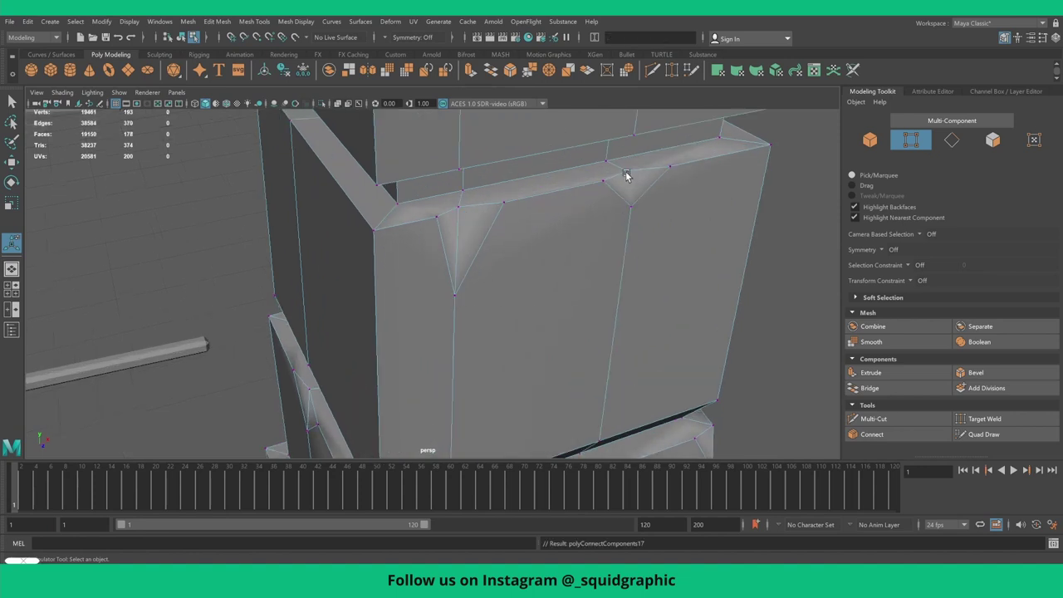
- Connect a block's upper-edge vertex to the cap slab vertex with Ctrl+Shift+E
{"action": "left_click", "coordinate": [626, 173]}
{"action": "scroll", "coordinate": [633, 212], "scroll_direction": "down", "scroll_amount": 5}
{"action": "left_click_drag", "start_coordinate": [626, 208], "coordinate": [539, 216], "text": "alt"}
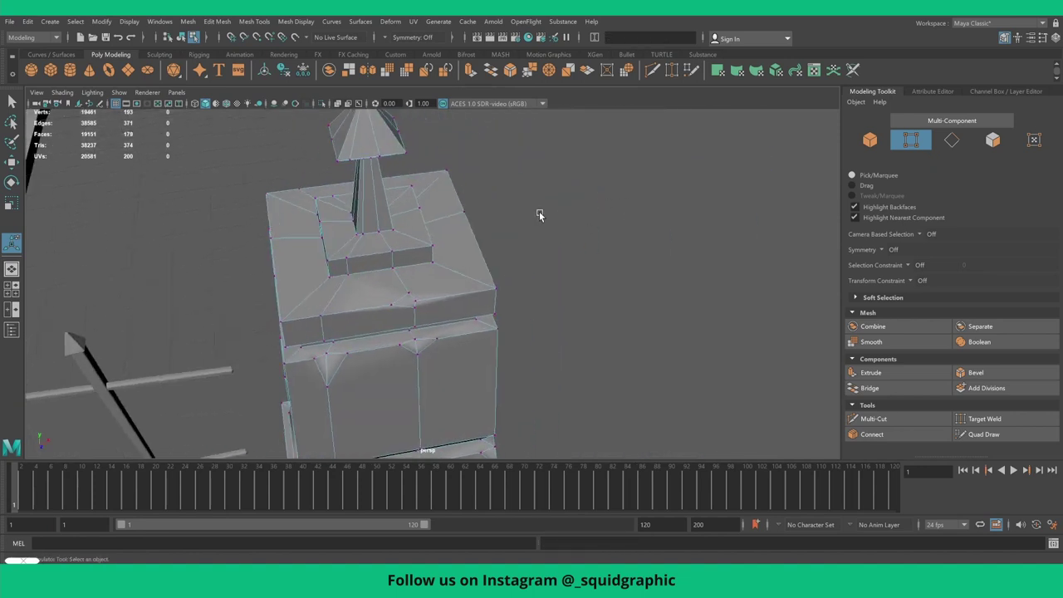
{"action": "scroll", "coordinate": [419, 322], "scroll_direction": "up", "scroll_amount": 5}
{"action": "left_click", "coordinate": [360, 313]}
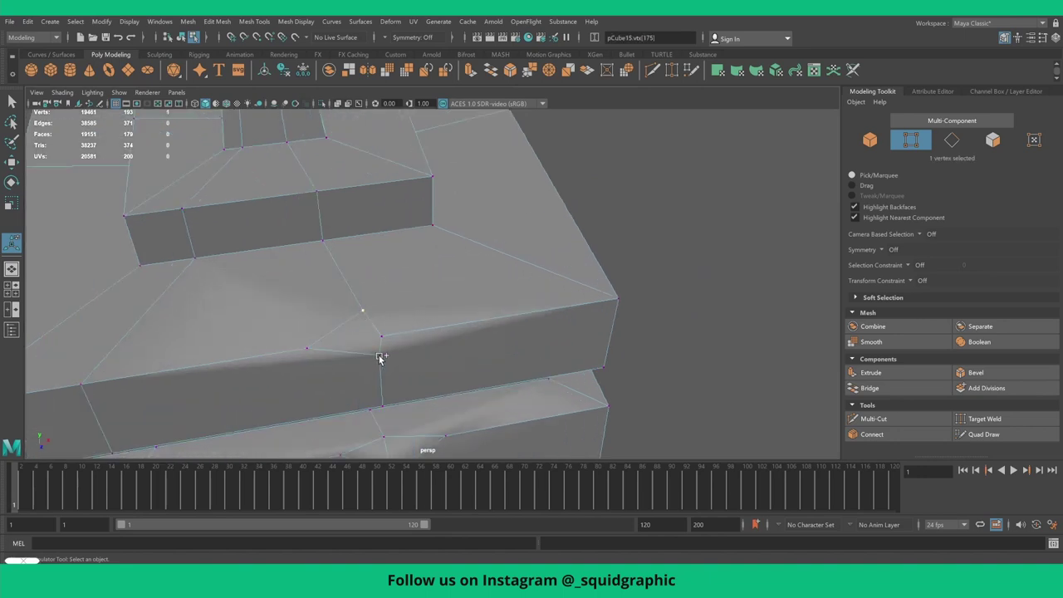
{"action": "key", "text": "ctrl+shift+e"}
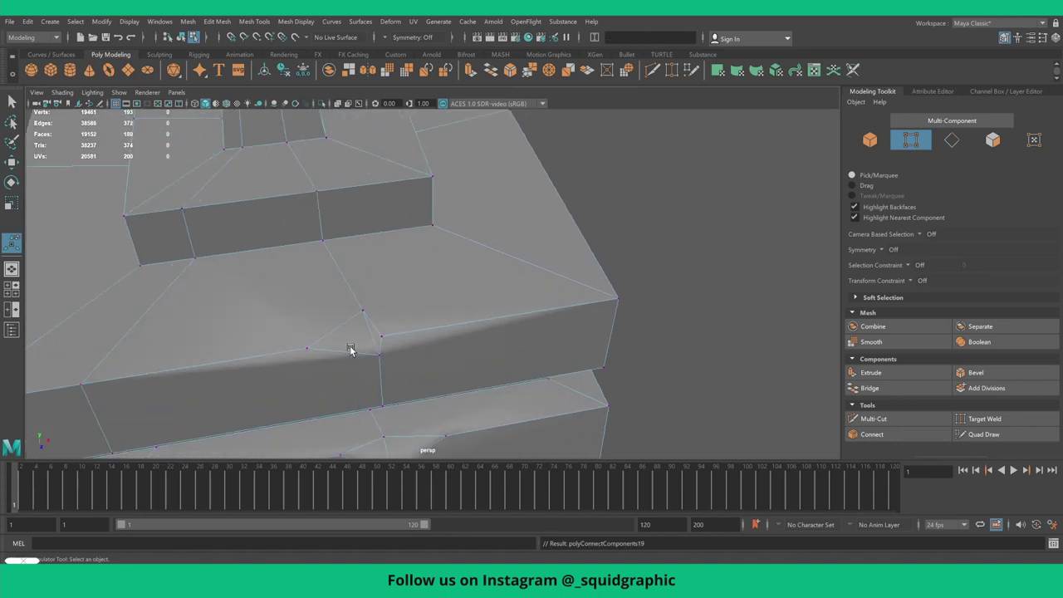
{"action": "scroll", "coordinate": [316, 323], "scroll_direction": "down", "scroll_amount": 5}
{"action": "right_click_drag", "start_coordinate": [340, 297], "coordinate": [344, 315]}
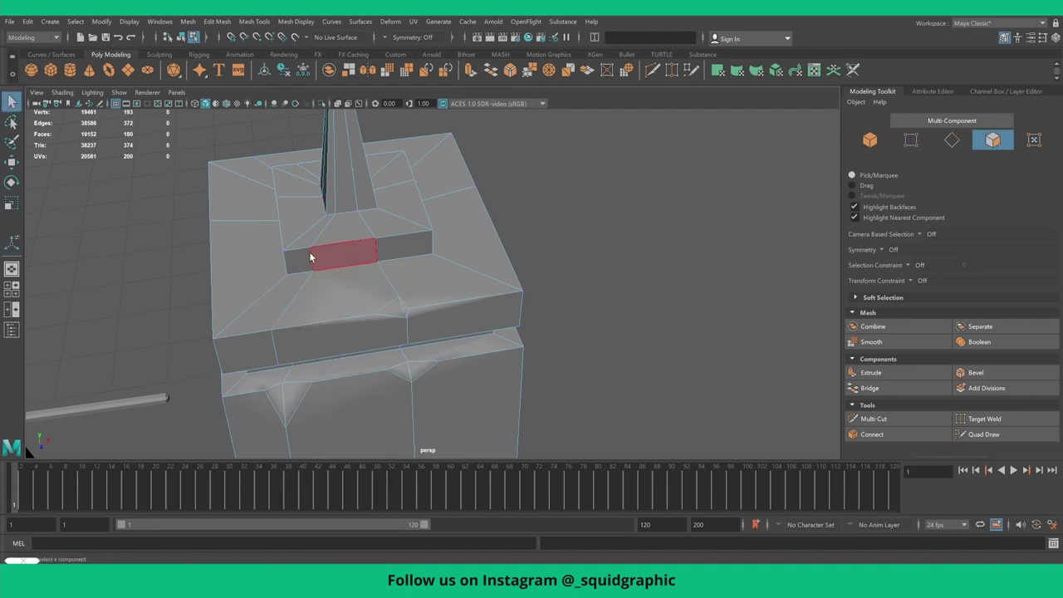
{"action": "right_click_drag", "start_coordinate": [281, 245], "coordinate": [220, 245]}
{"action": "mouse_move", "coordinate": [257, 242]}
{"action": "left_mouse_down", "text": "alt"}
{"action": "mouse_move", "coordinate": [296, 238]}
{"action": "mouse_move", "coordinate": [313, 263]}
{"action": "mouse_move", "coordinate": [330, 236]}
{"action": "left_mouse_up", "text": "alt"}
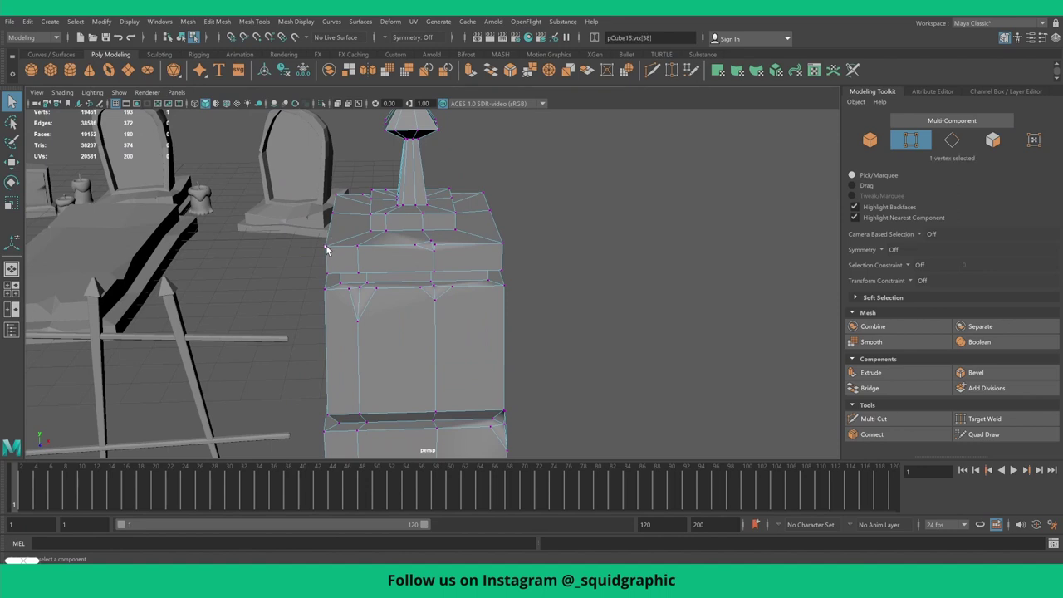
- With soft selection on, nudge the cap's corner vertex and lower another cap vertex slightly
{"action": "key", "text": "w"}
{"action": "left_click_drag", "start_coordinate": [325, 202], "coordinate": [321, 203]}
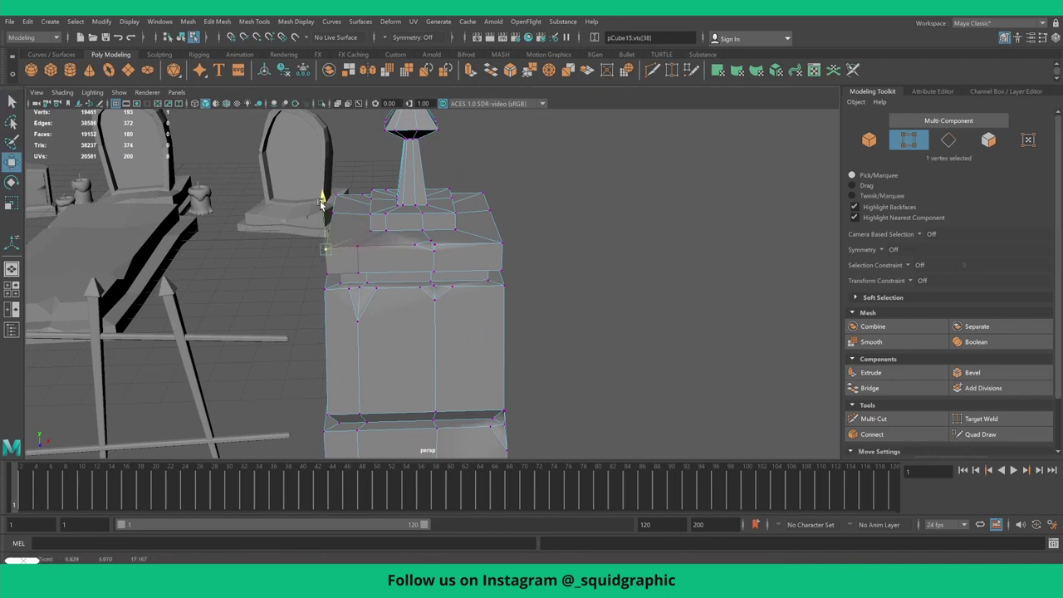
{"action": "key", "text": "ctrl+z"}
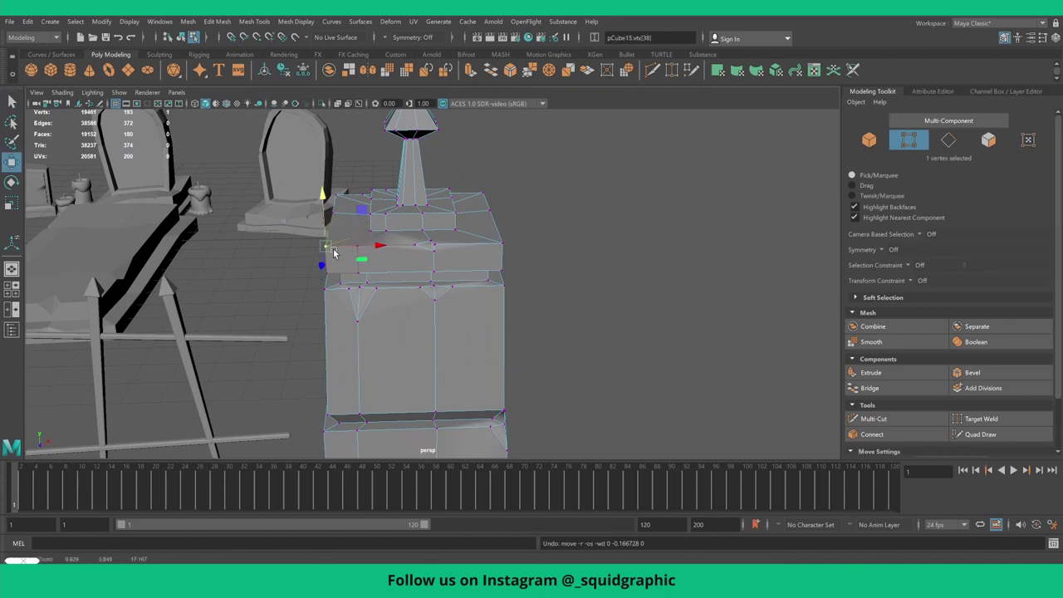
{"action": "key", "text": "b"}
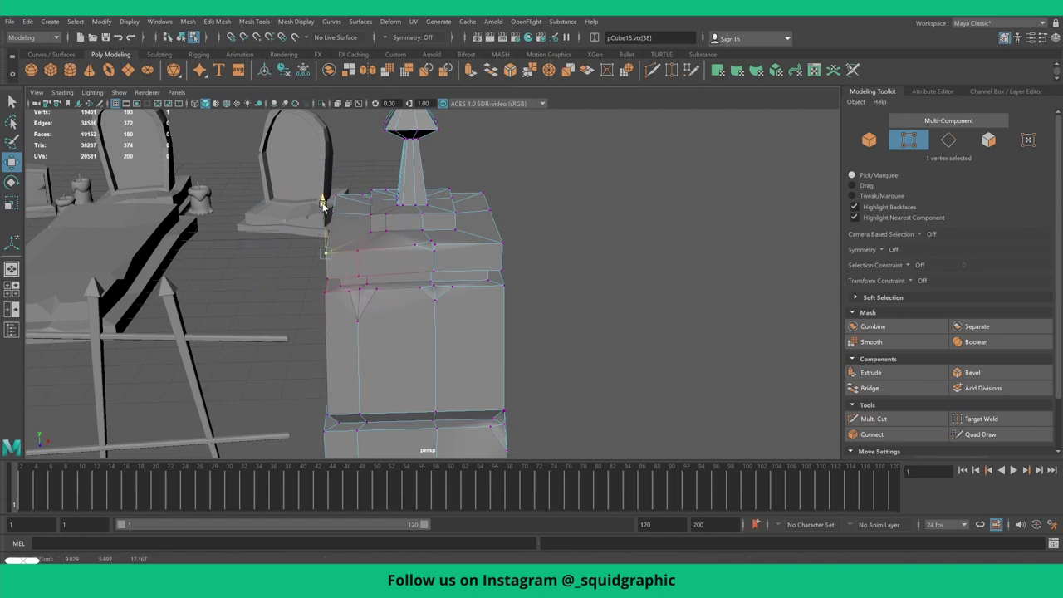
{"action": "left_click_drag", "start_coordinate": [324, 210], "coordinate": [464, 219]}
{"action": "left_click", "coordinate": [457, 208]}
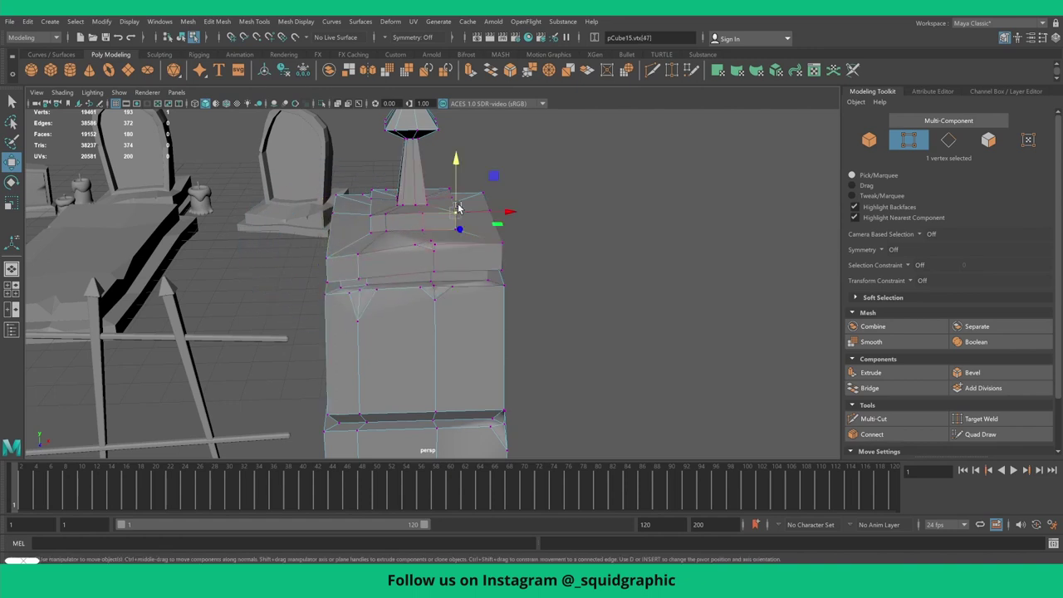
{"action": "left_click_drag", "start_coordinate": [460, 162], "coordinate": [455, 194]}
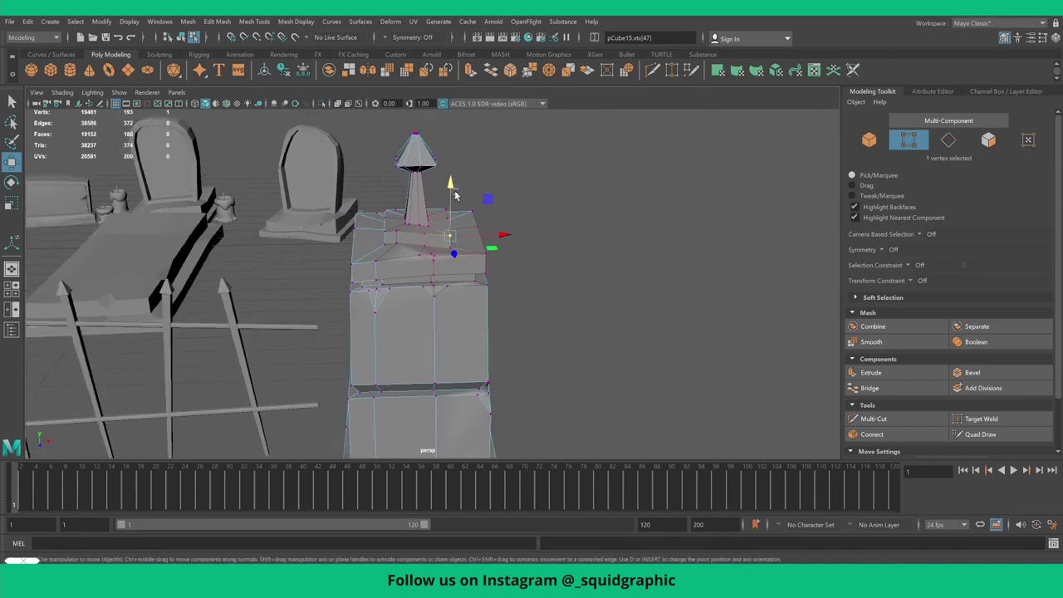
- Shift the middle edge loop vertically and pull one seam vertex down so the band dips
{"action": "mouse_move", "coordinate": [412, 146]}
{"action": "left_mouse_down", "text": "alt"}
{"action": "mouse_move", "coordinate": [435, 221]}
{"action": "mouse_move", "coordinate": [432, 277]}
{"action": "mouse_move", "coordinate": [422, 257]}
{"action": "left_mouse_up", "text": "alt"}
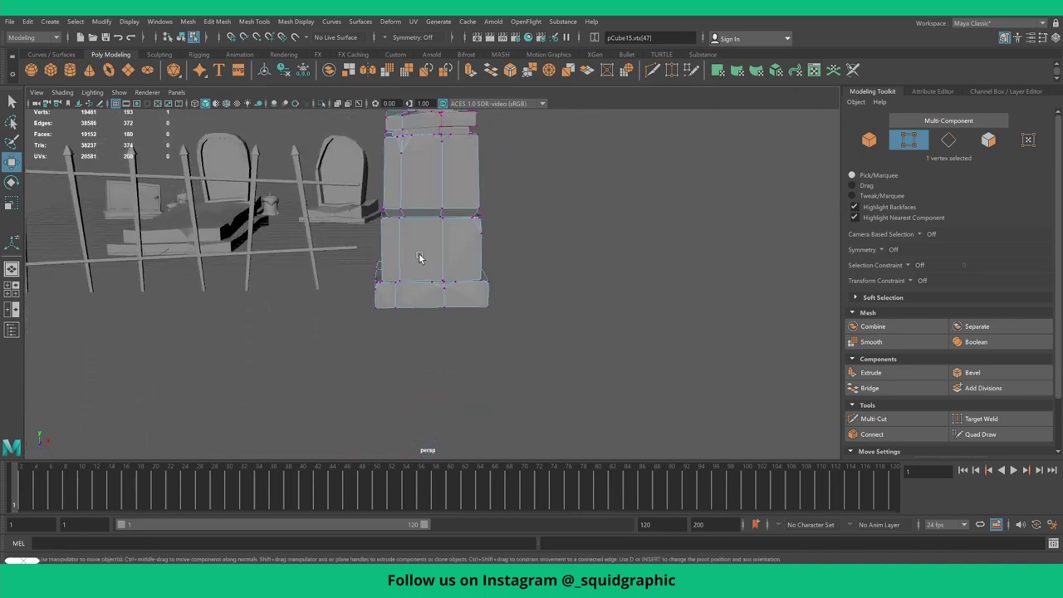
{"action": "left_click_drag", "start_coordinate": [380, 156], "coordinate": [457, 231]}
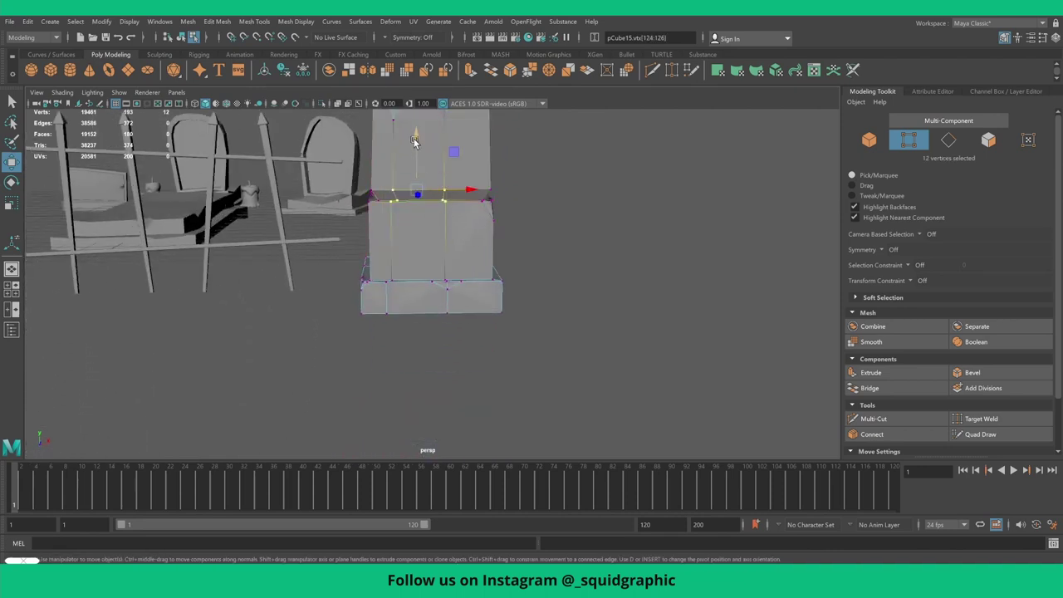
{"action": "left_click_drag", "start_coordinate": [415, 143], "coordinate": [417, 148]}
{"action": "left_click_drag", "start_coordinate": [551, 280], "coordinate": [512, 291], "text": "alt"}
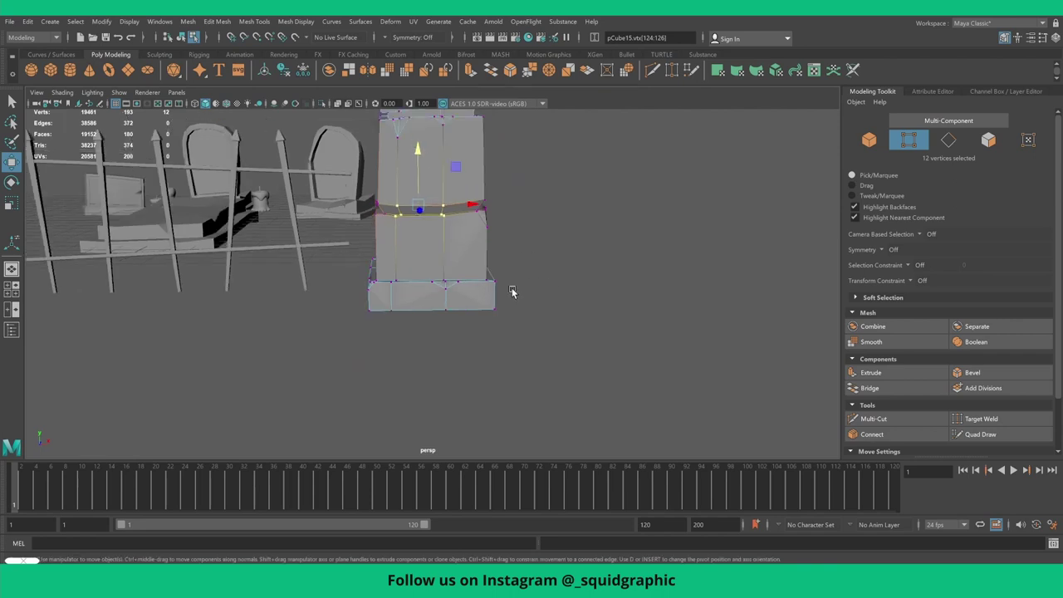
{"action": "scroll", "coordinate": [482, 295], "scroll_direction": "up", "scroll_amount": 5}
{"action": "scroll", "coordinate": [453, 296], "scroll_direction": "up", "scroll_amount": 5}
{"action": "left_click", "coordinate": [464, 297]}
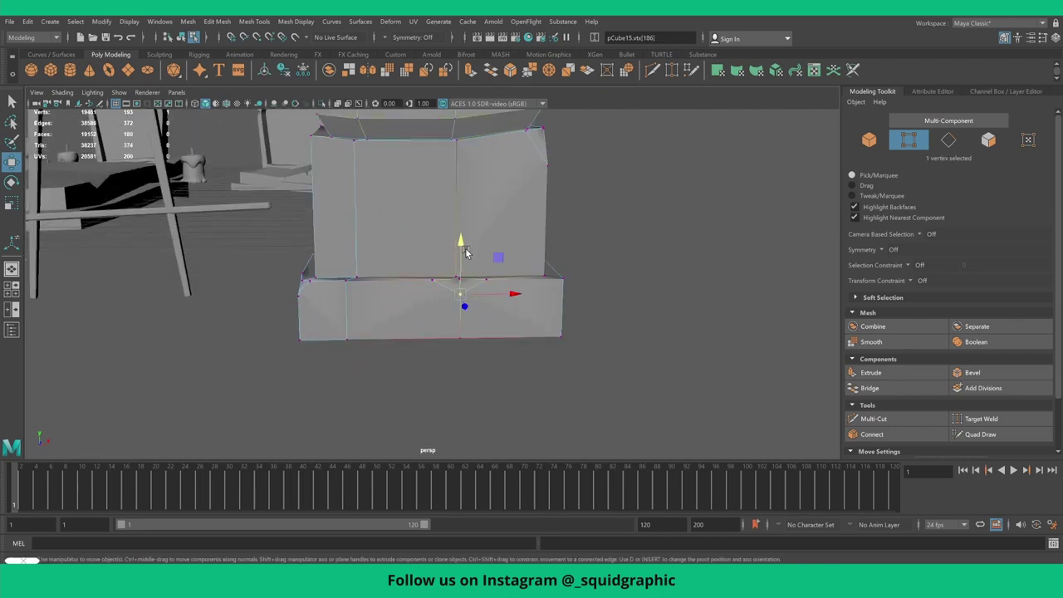
{"action": "left_click_drag", "start_coordinate": [466, 253], "coordinate": [461, 261]}
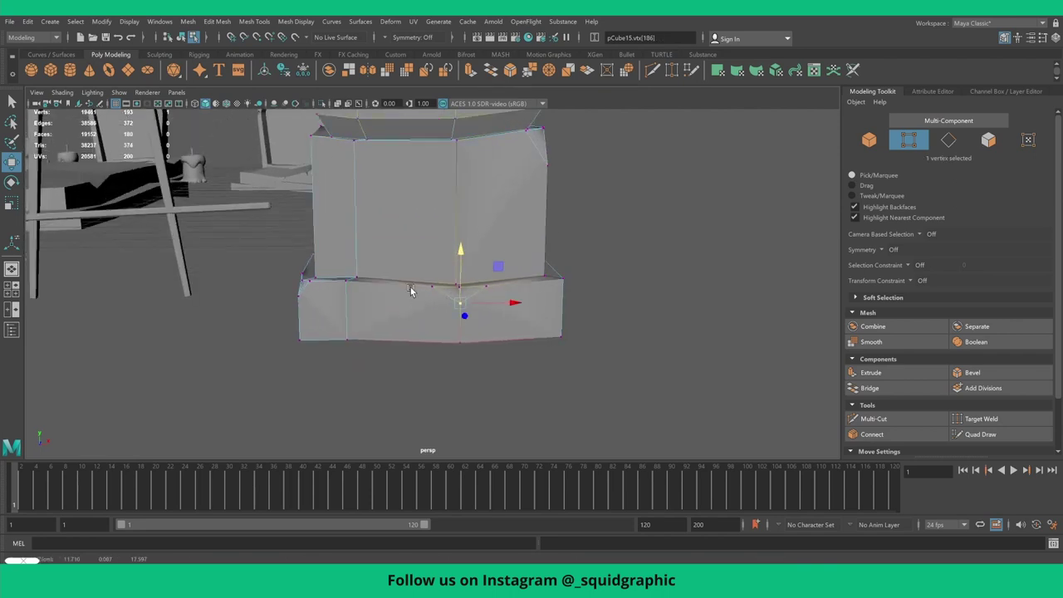
- Return to Object Mode and orbit out to view the whole scene
{"action": "scroll", "coordinate": [405, 298], "scroll_direction": "down", "scroll_amount": 3}
{"action": "right_click_drag", "start_coordinate": [413, 229], "coordinate": [468, 208]}
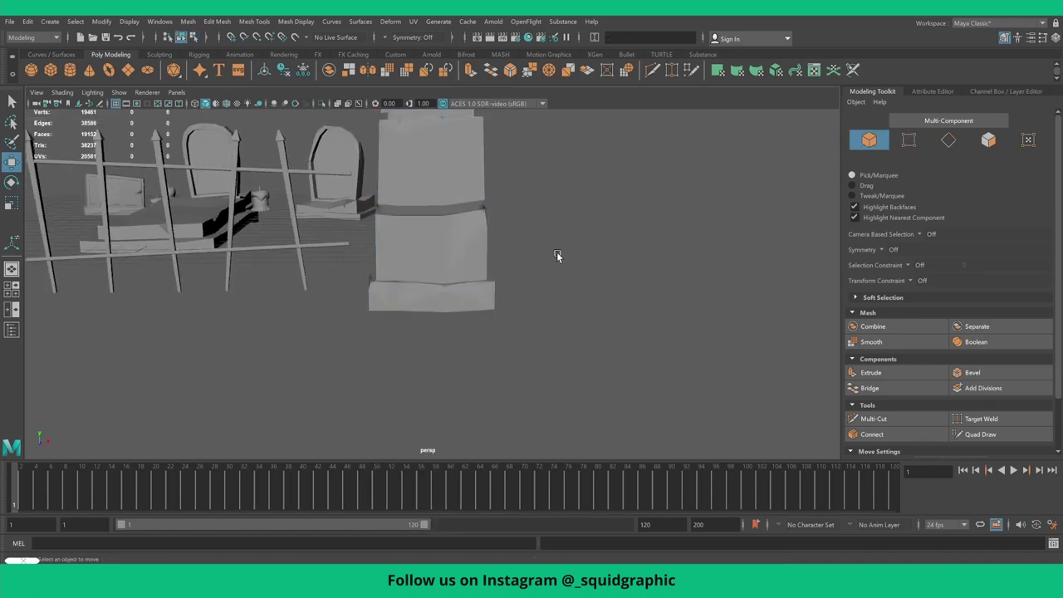
{"action": "scroll", "coordinate": [486, 280], "scroll_direction": "down", "scroll_amount": 5}
{"action": "mouse_move", "coordinate": [487, 280]}
{"action": "left_mouse_down", "text": "alt"}
{"action": "mouse_move", "coordinate": [446, 291]}
{"action": "mouse_move", "coordinate": [370, 270]}
{"action": "mouse_move", "coordinate": [408, 274]}
{"action": "left_mouse_up", "text": "alt"}
{"action": "scroll", "coordinate": [369, 270], "scroll_direction": "up", "scroll_amount": 4}
- Bevel pillar pCube15's edges at fraction 0.5 and inspect the result
{"action": "left_click", "coordinate": [435, 269]}
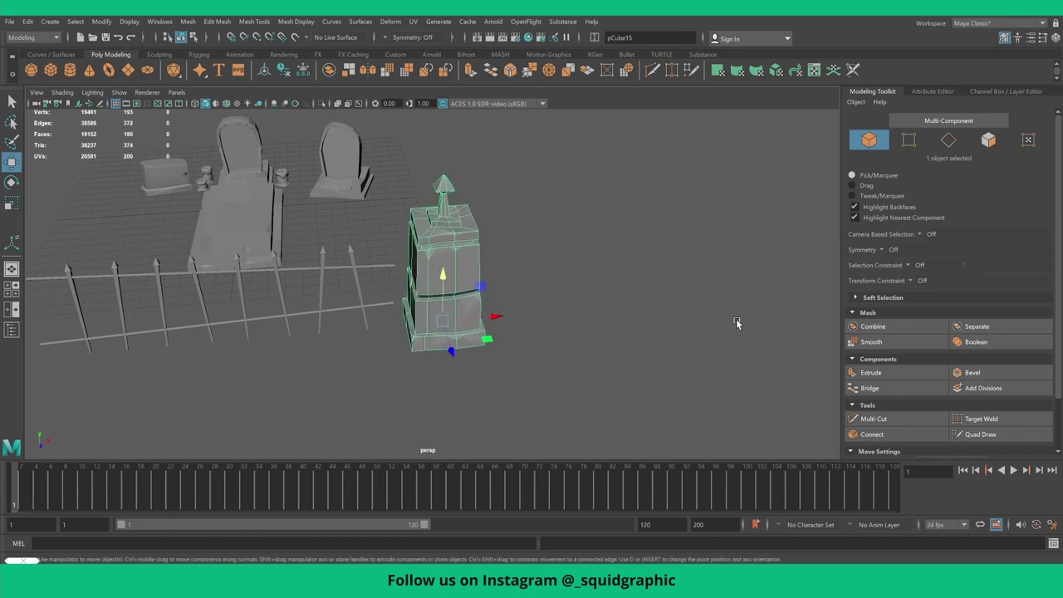
{"action": "left_click", "coordinate": [973, 373]}
{"action": "left_click", "coordinate": [589, 270]}
{"action": "scroll", "coordinate": [588, 271], "scroll_direction": "up", "scroll_amount": 3}
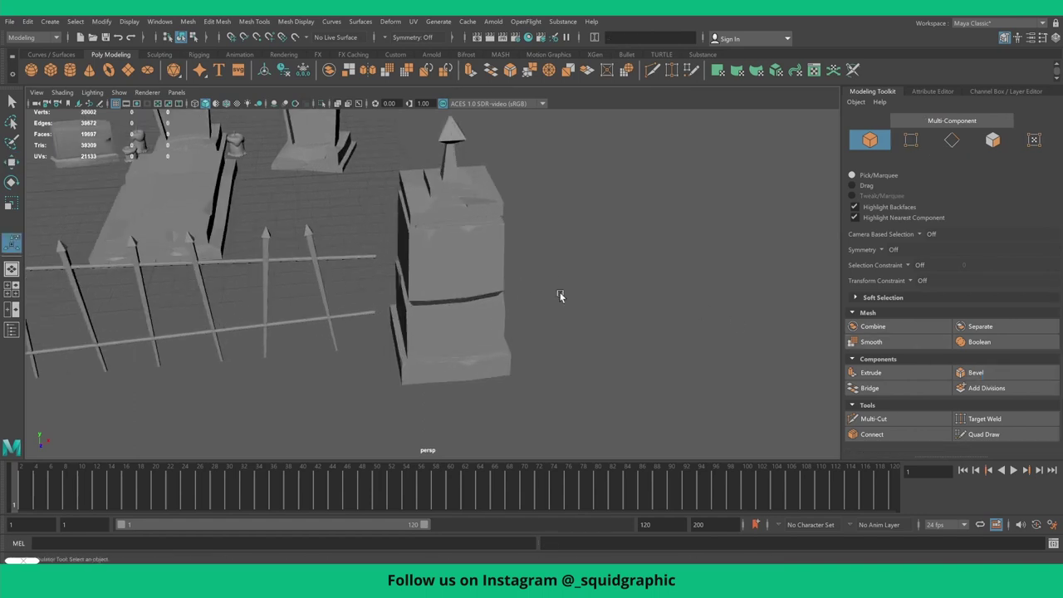
{"action": "scroll", "coordinate": [562, 297], "scroll_direction": "down", "scroll_amount": 3}
{"action": "mouse_move", "coordinate": [536, 299]}
{"action": "left_mouse_down", "text": "alt"}
{"action": "mouse_move", "coordinate": [508, 278]}
{"action": "mouse_move", "coordinate": [622, 277]}
{"action": "mouse_move", "coordinate": [567, 272]}
{"action": "left_mouse_up", "text": "alt"}
{"action": "left_click", "coordinate": [567, 272]}
{"action": "left_click", "coordinate": [706, 312]}
{"action": "left_click_drag", "start_coordinate": [706, 312], "coordinate": [655, 303], "text": "alt"}
{"action": "scroll", "coordinate": [558, 296], "scroll_direction": "up", "scroll_amount": 3}
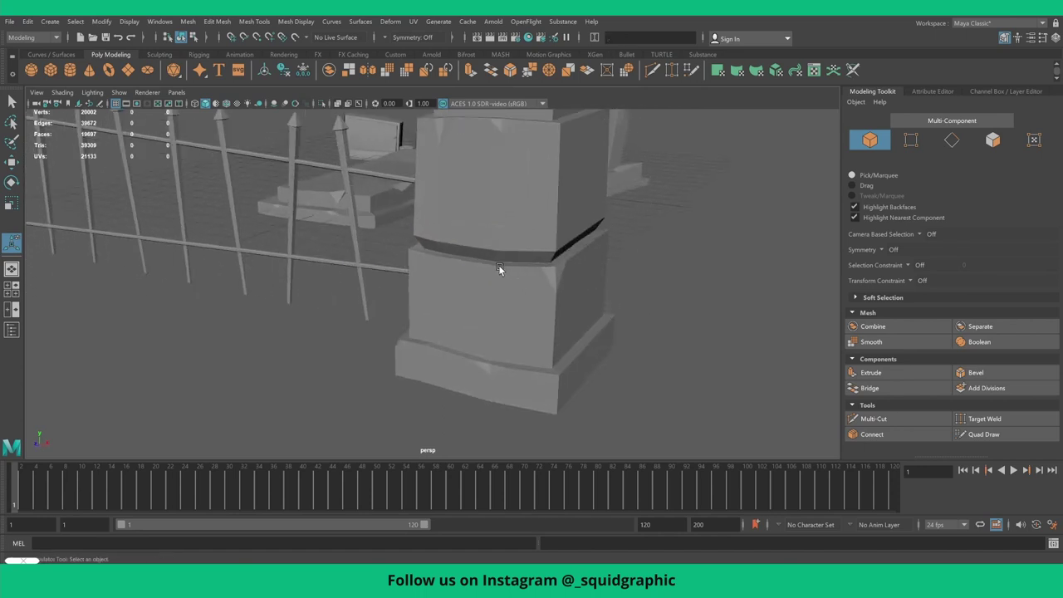
{"action": "scroll", "coordinate": [498, 267], "scroll_direction": "down", "scroll_amount": 5}
{"action": "mouse_move", "coordinate": [498, 267]}
{"action": "left_mouse_down", "text": "alt"}
{"action": "mouse_move", "coordinate": [546, 274]}
{"action": "mouse_move", "coordinate": [525, 270]}
{"action": "left_mouse_up", "text": "alt"}
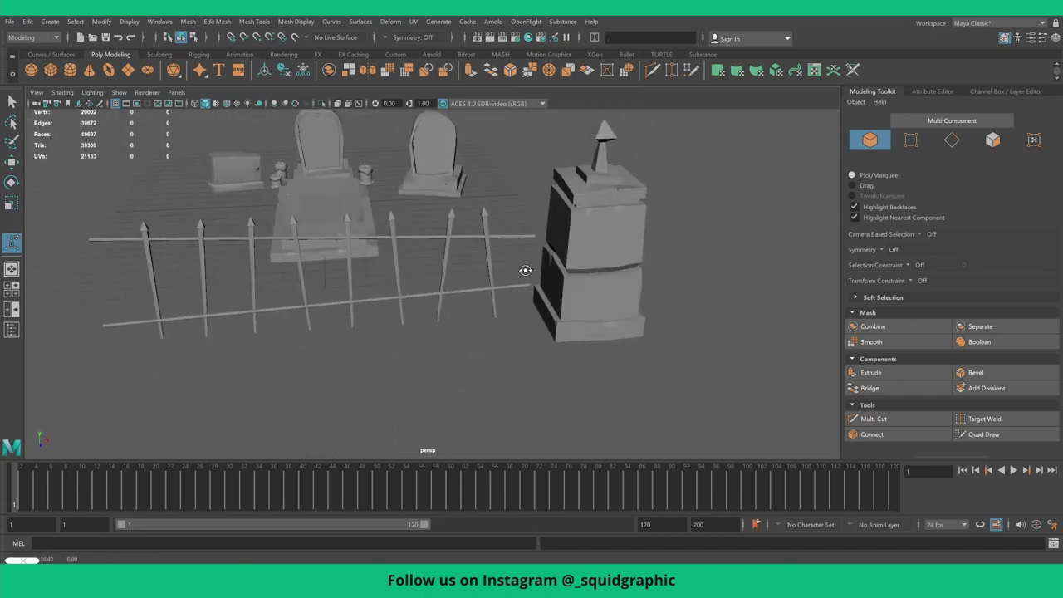
- Move the pillar along X onto the fence's right end
{"action": "left_click", "coordinate": [575, 254]}
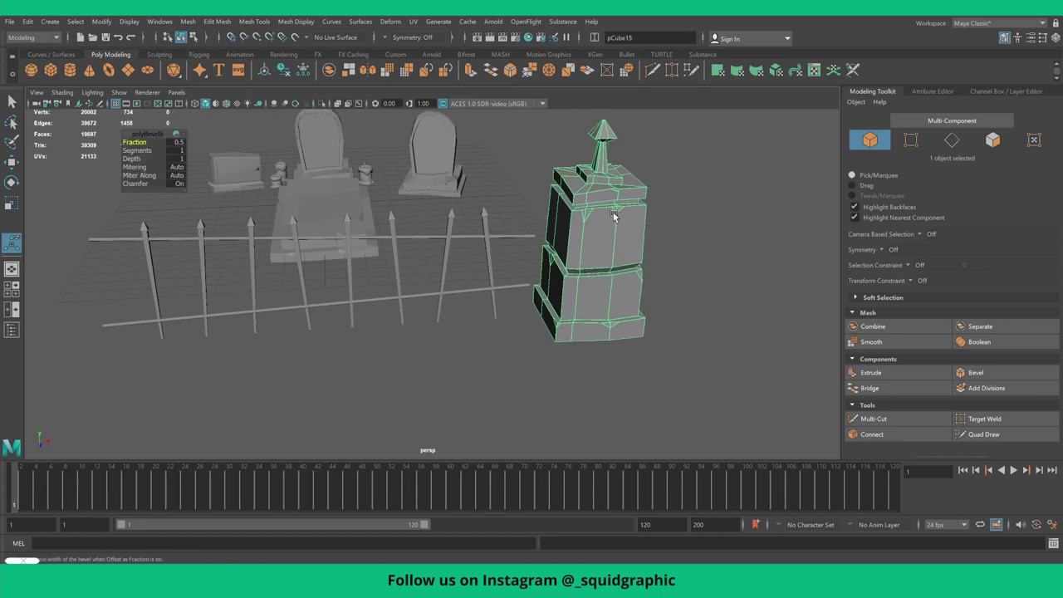
{"action": "left_click_drag", "start_coordinate": [602, 210], "coordinate": [590, 203], "text": "alt"}
{"action": "key", "text": "w"}
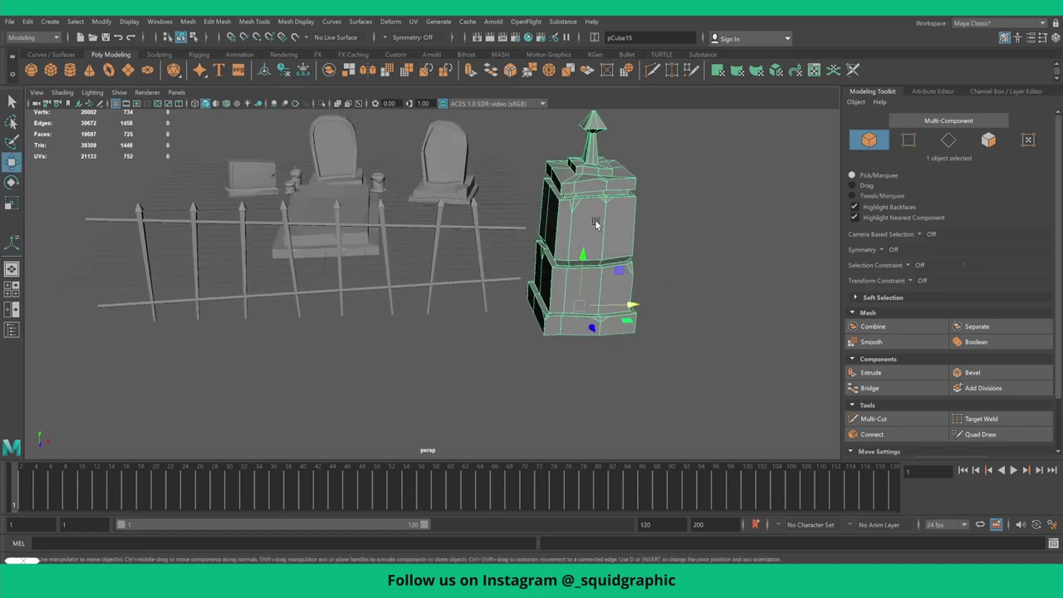
{"action": "mouse_move", "coordinate": [631, 308]}
{"action": "left_mouse_down"}
{"action": "mouse_move", "coordinate": [604, 307]}
{"action": "mouse_move", "coordinate": [674, 302]}
{"action": "left_mouse_up"}
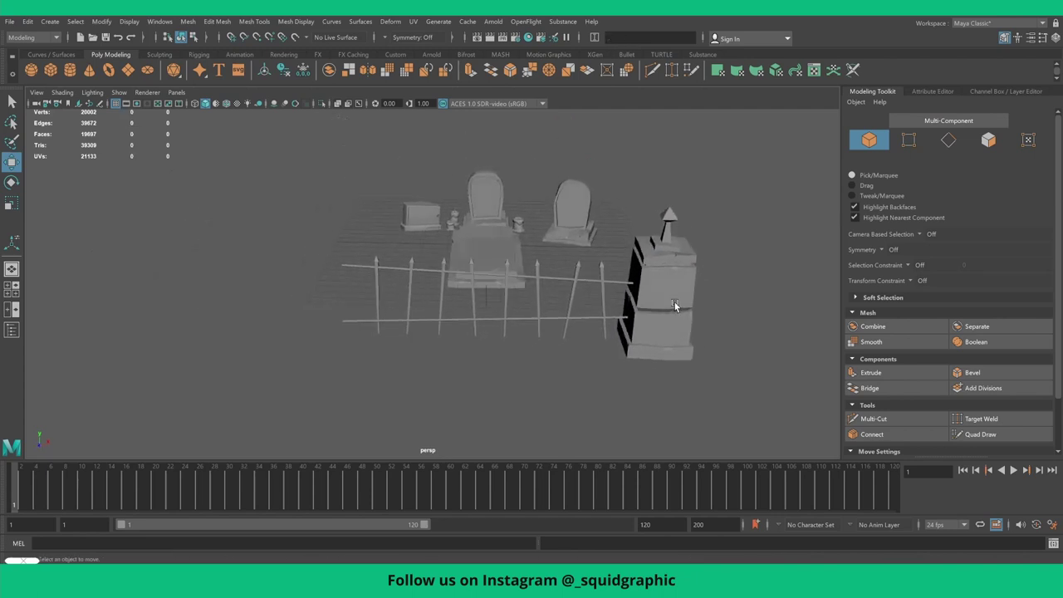
- Duplicate the corner pillar as pCube16 and move it to the fence's left end
{"action": "left_click", "coordinate": [674, 292]}
{"action": "key", "text": "ctrl+d"}
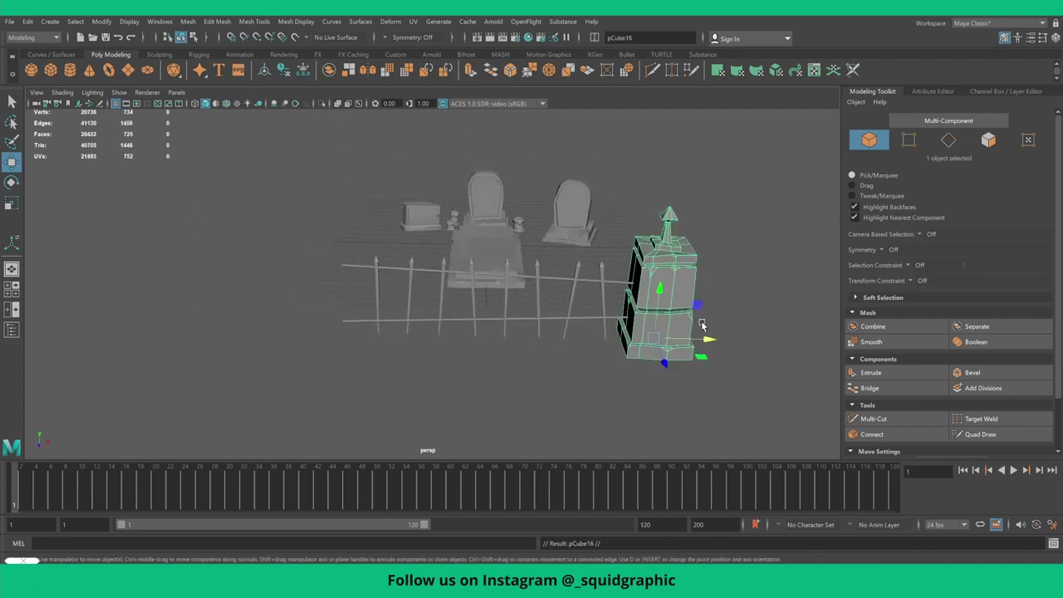
{"action": "left_click_drag", "start_coordinate": [700, 340], "coordinate": [369, 331]}
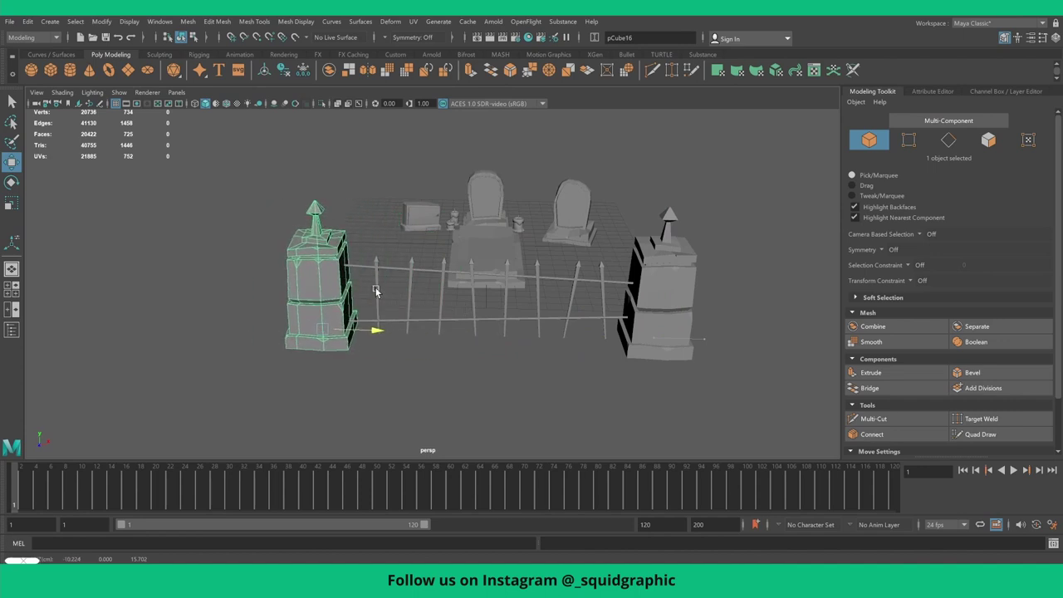
- Select the copy's spike-top vertices and nudge them sideways using soft selection
{"action": "right_click_drag", "start_coordinate": [309, 218], "coordinate": [274, 178]}
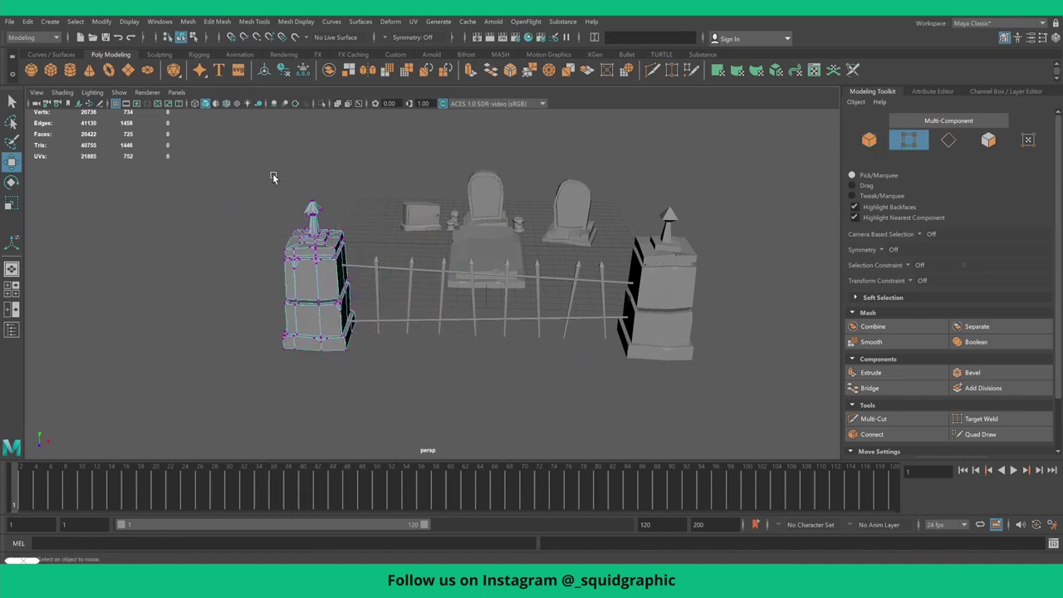
{"action": "left_click_drag", "start_coordinate": [328, 220], "coordinate": [328, 217]}
{"action": "scroll", "coordinate": [319, 213], "scroll_direction": "up", "scroll_amount": 2}
{"action": "scroll", "coordinate": [311, 209], "scroll_direction": "up", "scroll_amount": 2}
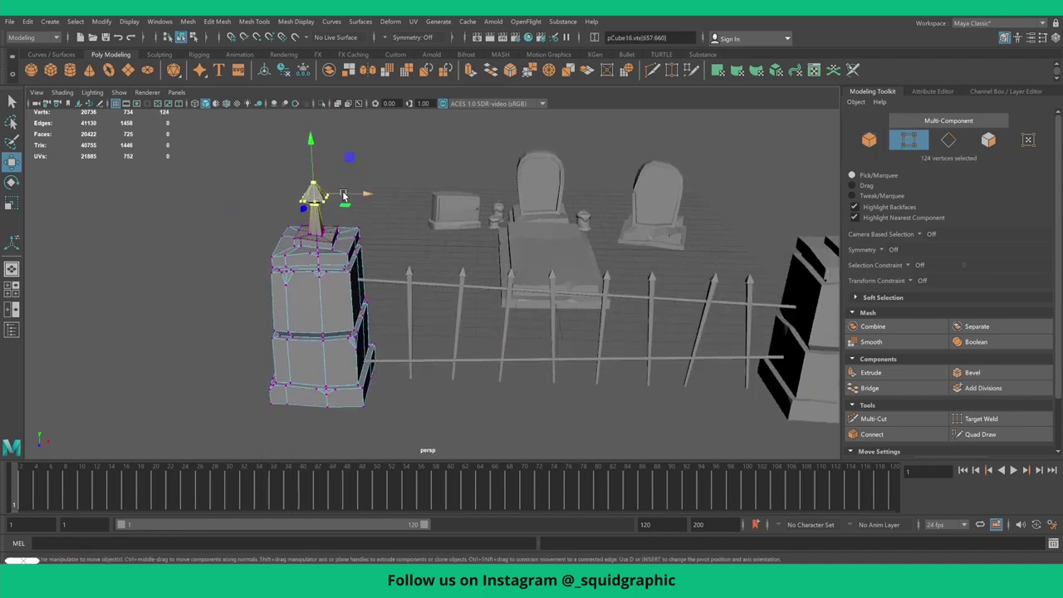
{"action": "key", "text": "e"}
{"action": "key", "text": "w"}
{"action": "left_click_drag", "start_coordinate": [366, 200], "coordinate": [371, 198]}
{"action": "key", "text": "ctrl+z"}
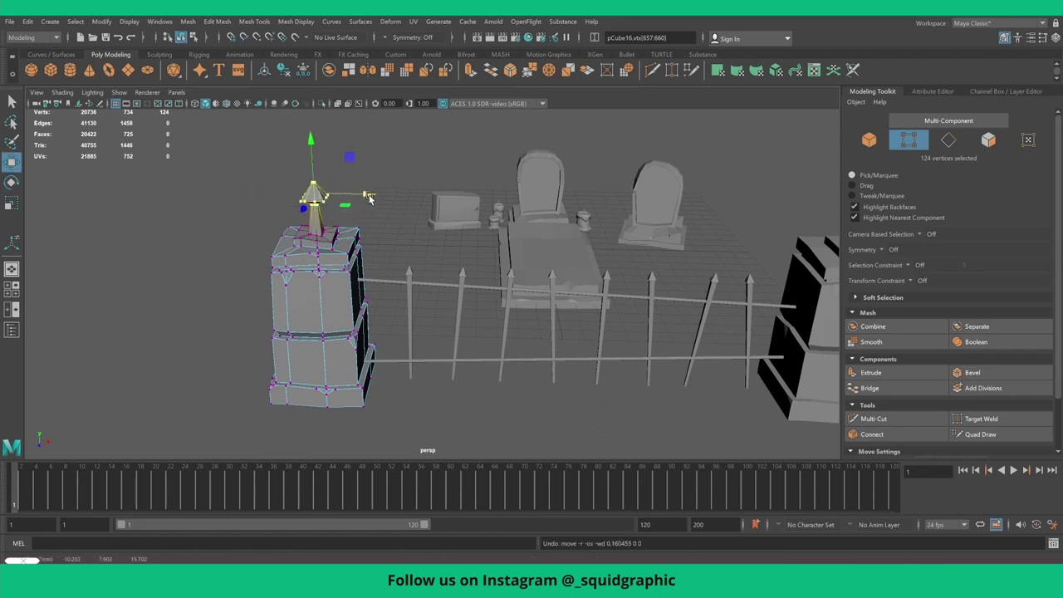
{"action": "key", "text": "b"}
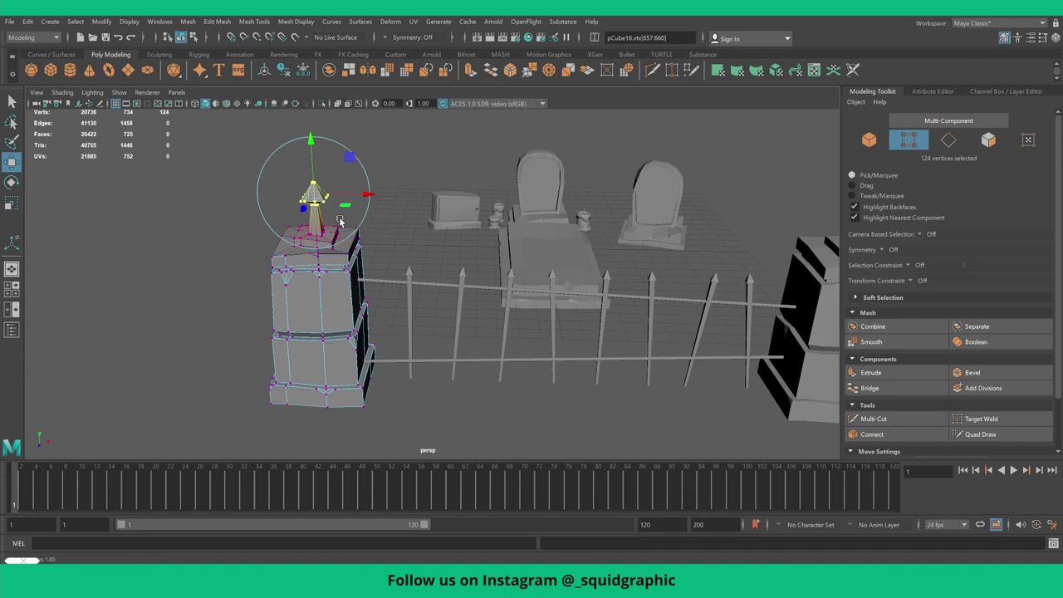
{"action": "middle_click_drag", "start_coordinate": [365, 199], "coordinate": [368, 199]}
{"action": "left_click_drag", "start_coordinate": [366, 200], "coordinate": [371, 199]}
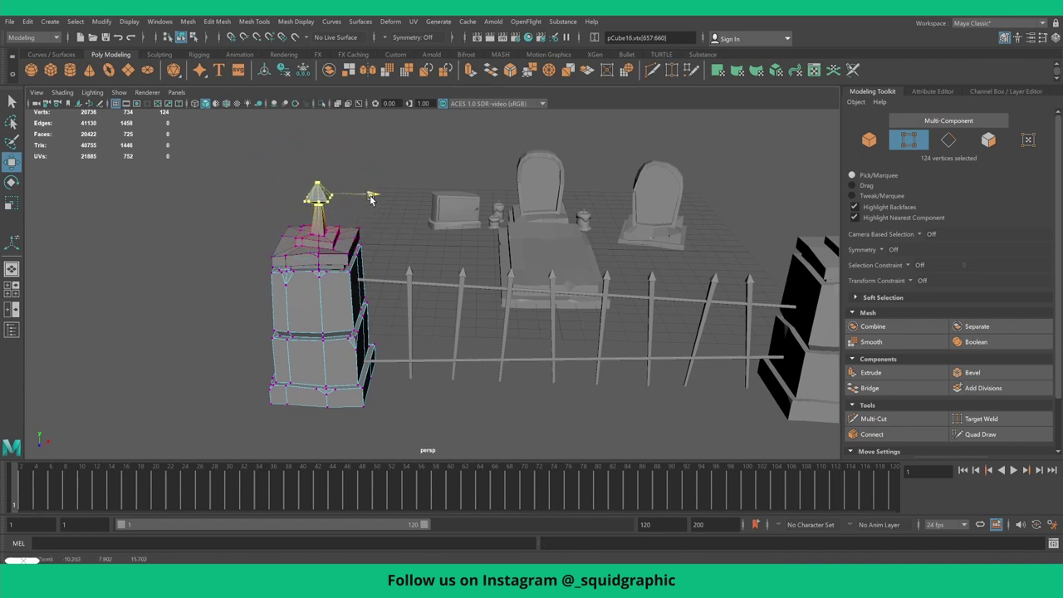
{"action": "key", "text": "e"}
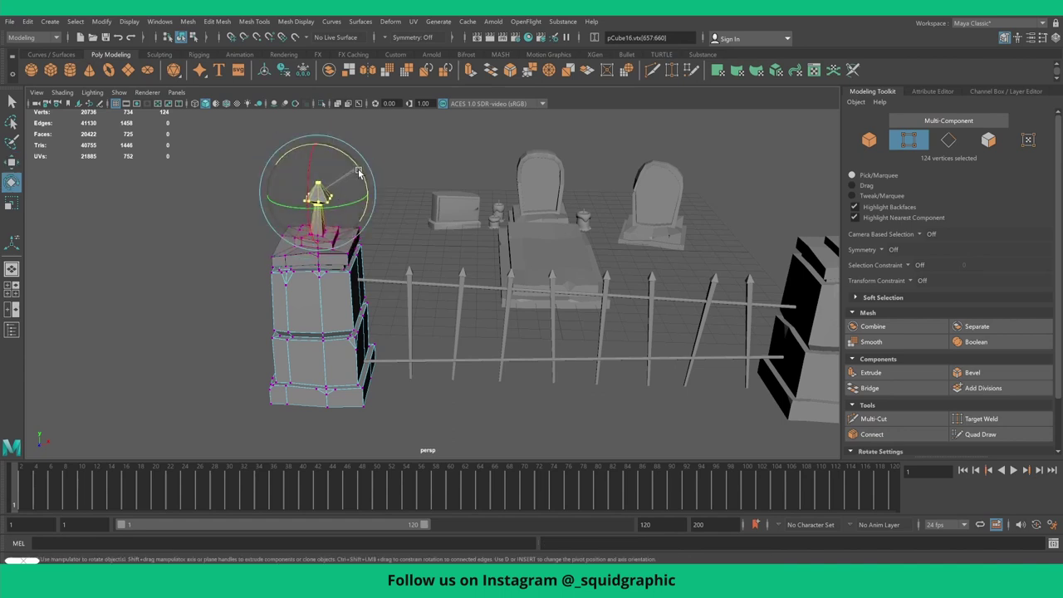
- Select the copy's middle edge ring, then frame the scene and marquee-select both pillars and the fence
{"action": "left_click_drag", "start_coordinate": [360, 173], "coordinate": [312, 261], "text": "alt"}
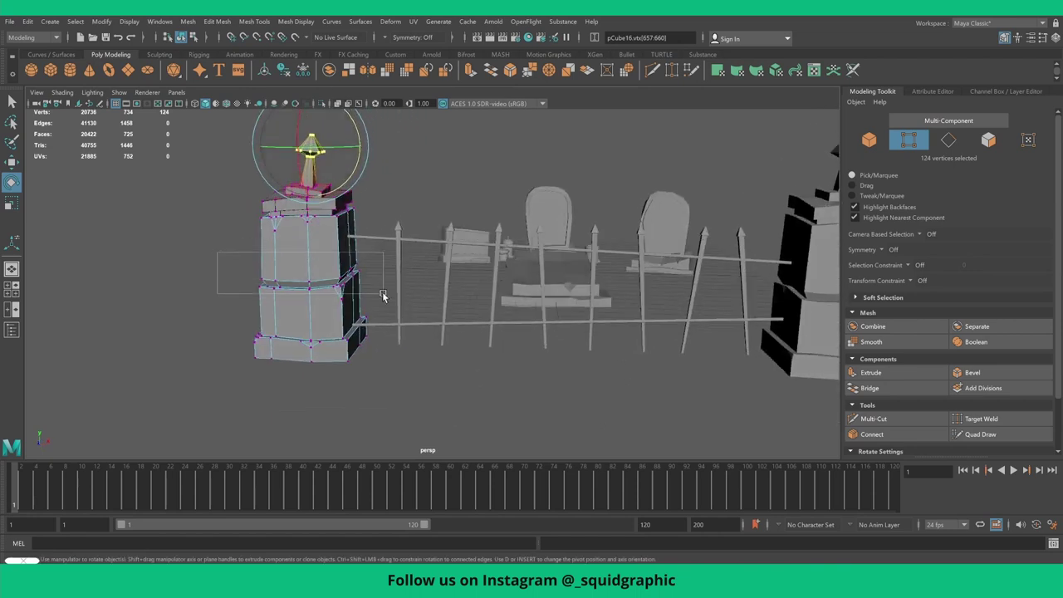
{"action": "key", "text": "w"}
{"action": "double_click", "coordinate": [356, 281]}
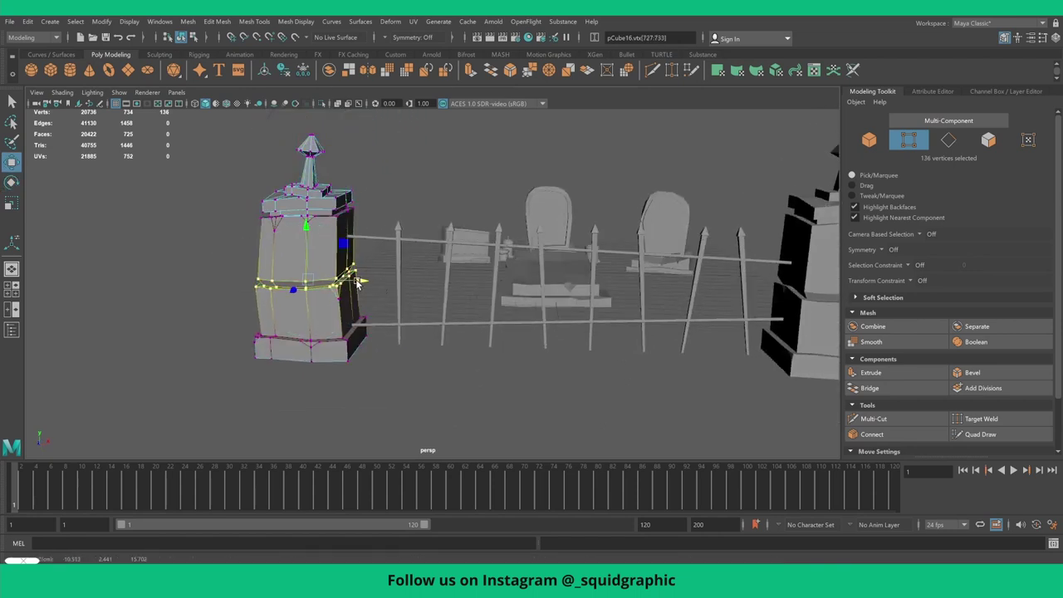
{"action": "right_click_drag", "start_coordinate": [355, 281], "coordinate": [382, 249]}
{"action": "key", "text": "a"}
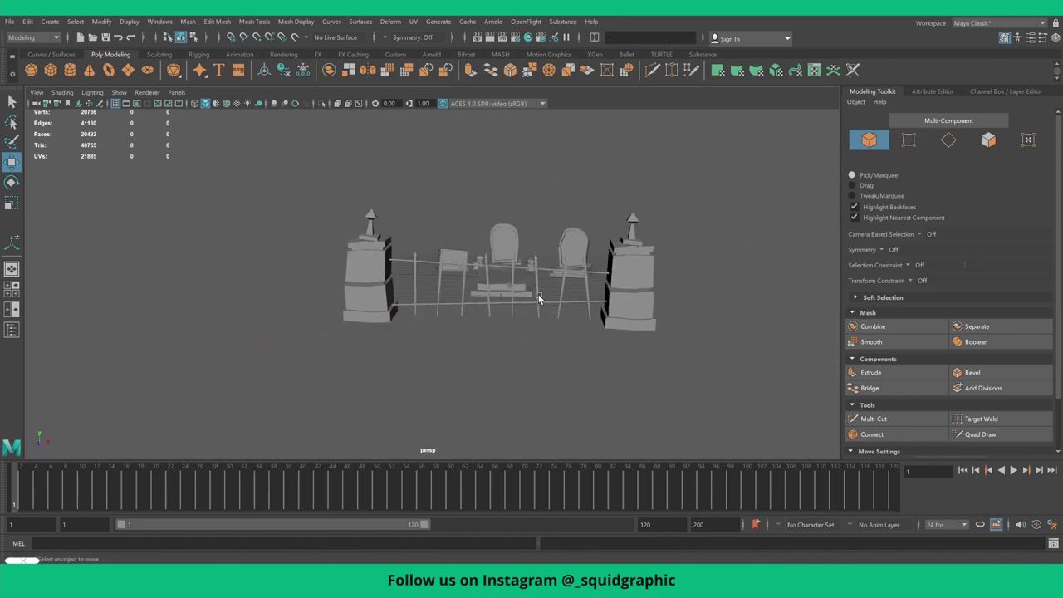
{"action": "mouse_move", "coordinate": [537, 297]}
{"action": "left_mouse_down", "text": "alt"}
{"action": "mouse_move", "coordinate": [522, 321]}
{"action": "mouse_move", "coordinate": [483, 325]}
{"action": "left_mouse_up", "text": "alt"}
{"action": "scroll", "coordinate": [462, 354], "scroll_direction": "down", "scroll_amount": 3}
{"action": "scroll", "coordinate": [463, 359], "scroll_direction": "down", "scroll_amount": 2}
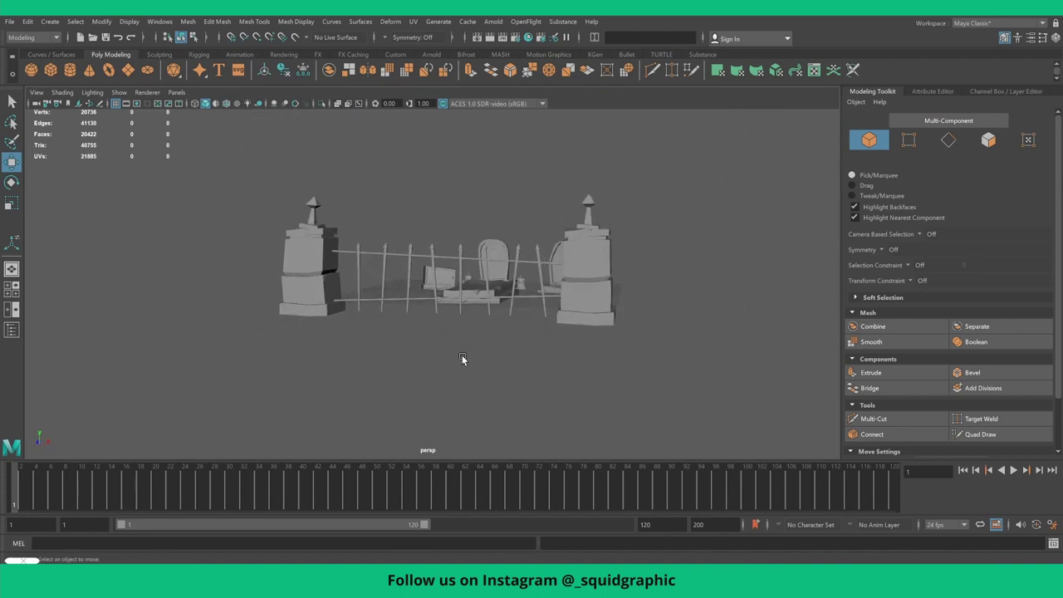
{"action": "left_click_drag", "start_coordinate": [462, 361], "coordinate": [467, 366], "text": "alt"}
{"action": "mouse_move", "coordinate": [401, 320]}
{"action": "left_mouse_down", "text": "alt"}
{"action": "mouse_move", "coordinate": [338, 272]}
{"action": "mouse_move", "coordinate": [390, 296]}
{"action": "mouse_move", "coordinate": [425, 332]}
{"action": "left_mouse_up", "text": "alt"}
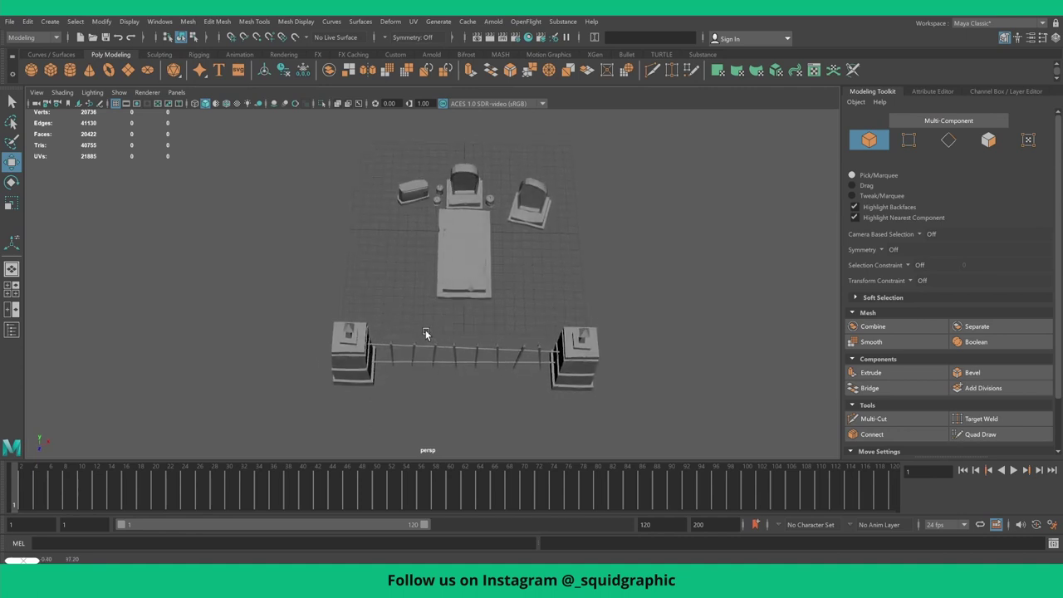
{"action": "mouse_move", "coordinate": [290, 314]}
{"action": "left_mouse_down"}
{"action": "mouse_move", "coordinate": [460, 370]}
{"action": "mouse_move", "coordinate": [700, 416]}
{"action": "left_mouse_up"}
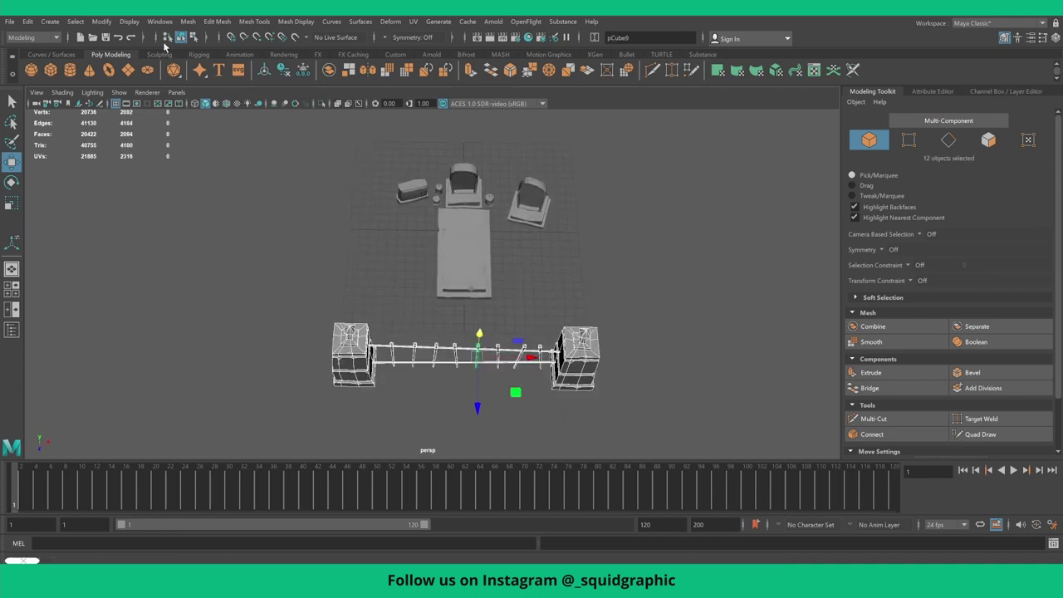
- In the Outliner, group the pillars and fence pieces and centre the group's pivot
{"action": "left_click", "coordinate": [159, 21]}
{"action": "left_click", "coordinate": [222, 151]}
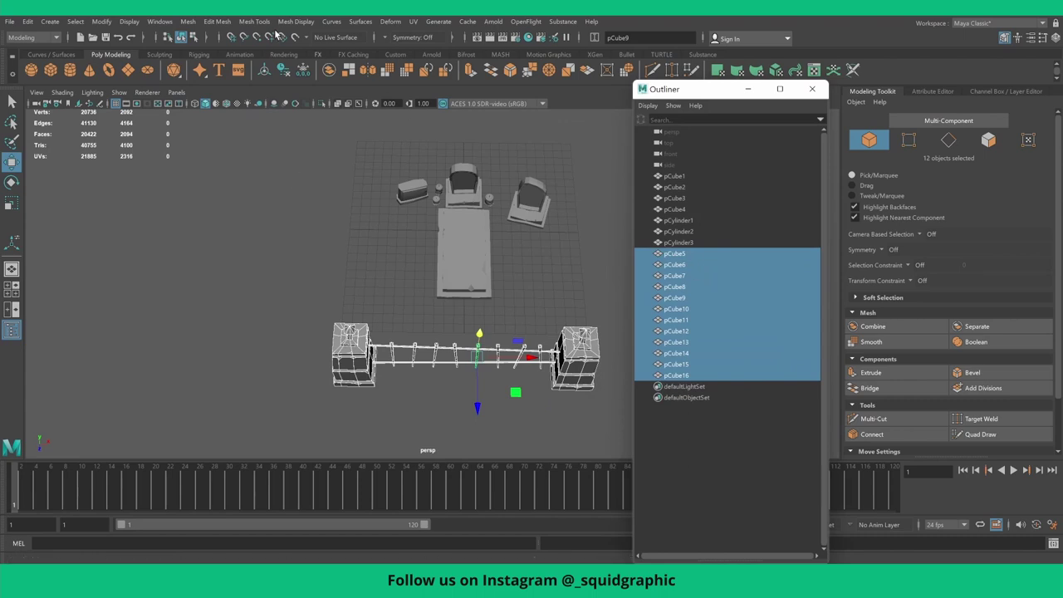
{"action": "key", "text": "ctrl+g"}
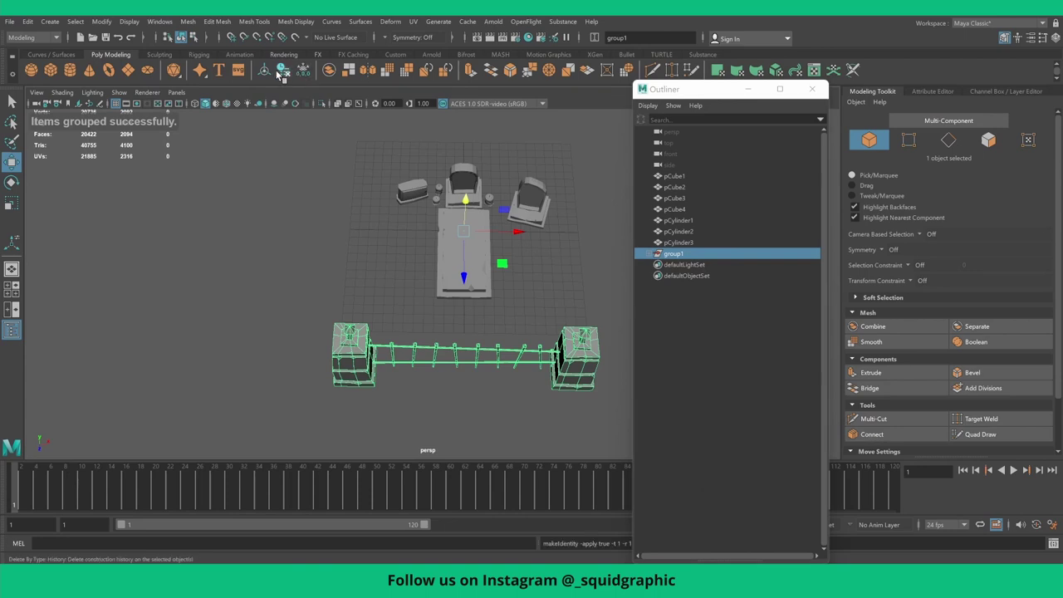
{"action": "left_click", "coordinate": [694, 252]}
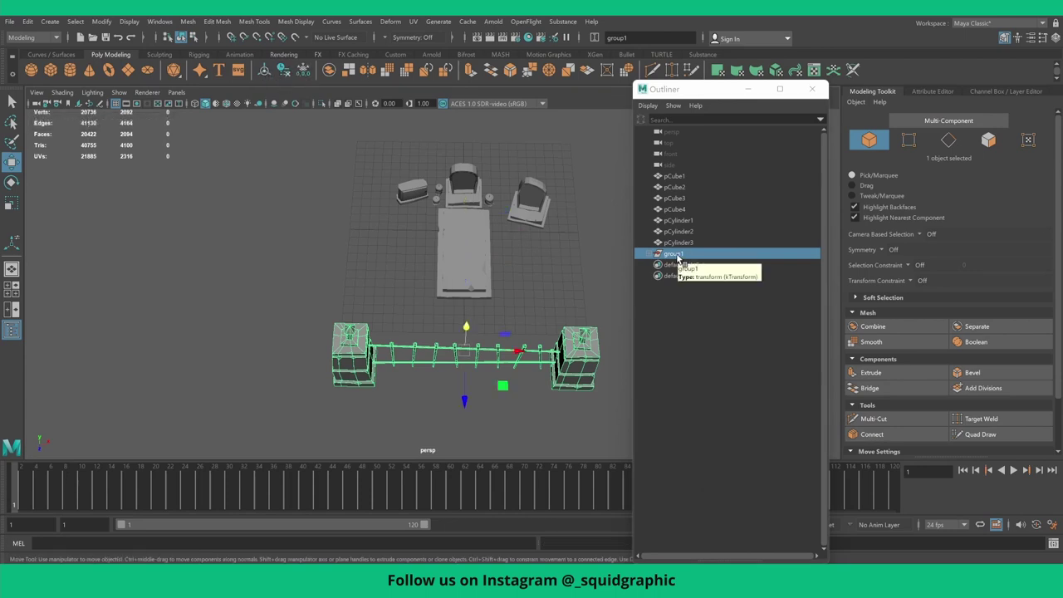
- Group the fence bars between the pillars as group2 with its pivot centred
{"action": "left_click_drag", "start_coordinate": [505, 331], "coordinate": [469, 322], "text": "alt"}
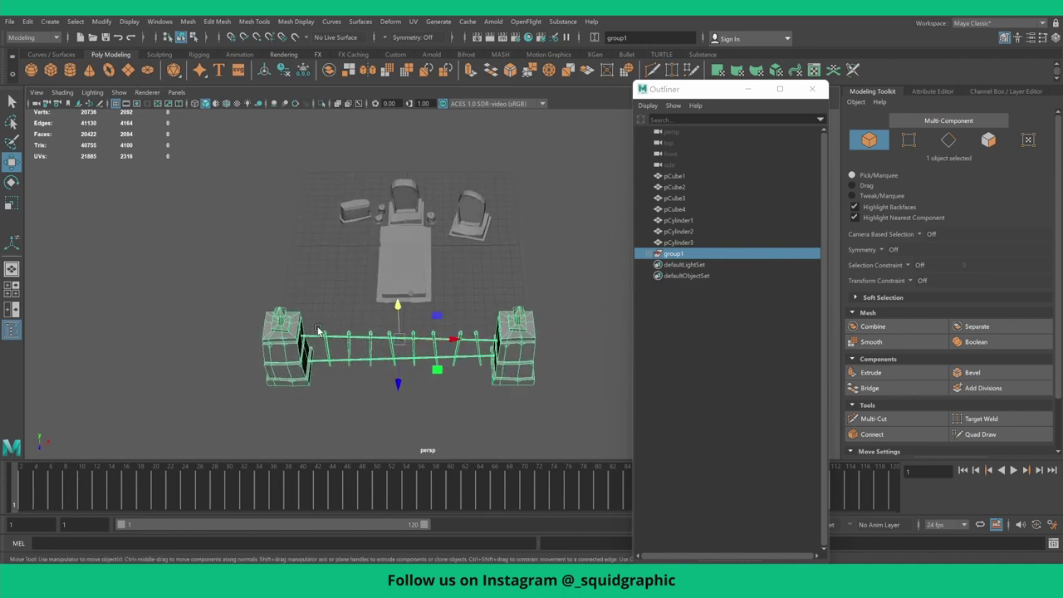
{"action": "left_click_drag", "start_coordinate": [318, 329], "coordinate": [484, 383]}
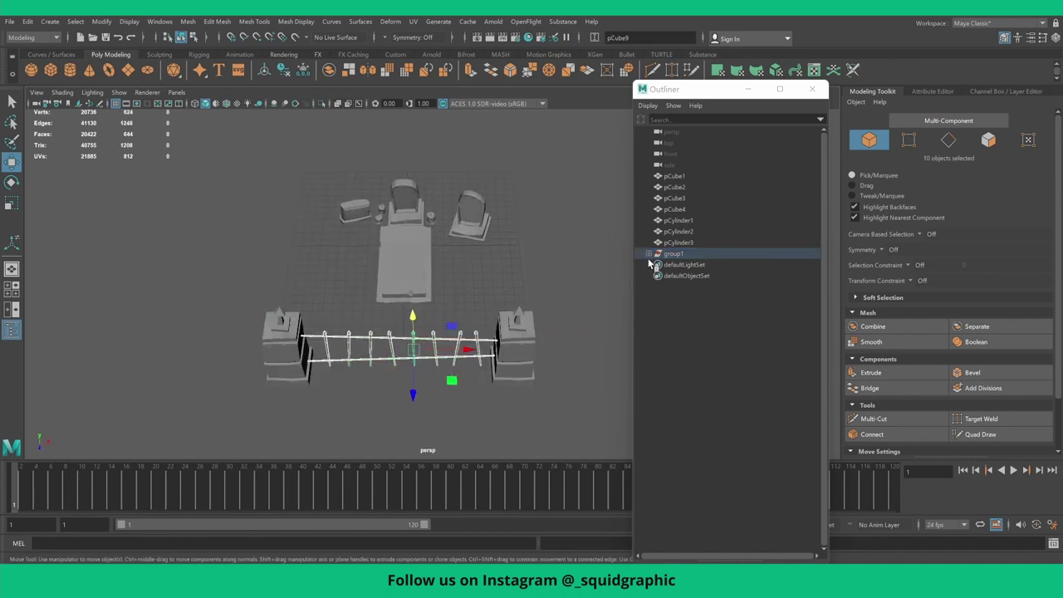
{"action": "left_click", "coordinate": [648, 253]}
{"action": "key", "text": "ctrl+g"}
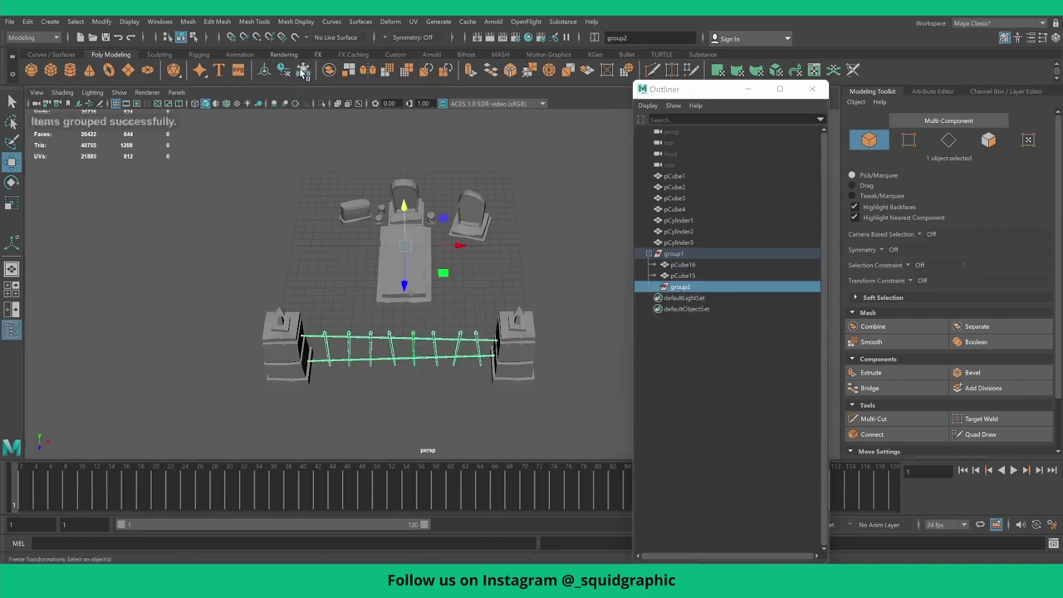
{"action": "left_click", "coordinate": [264, 70]}
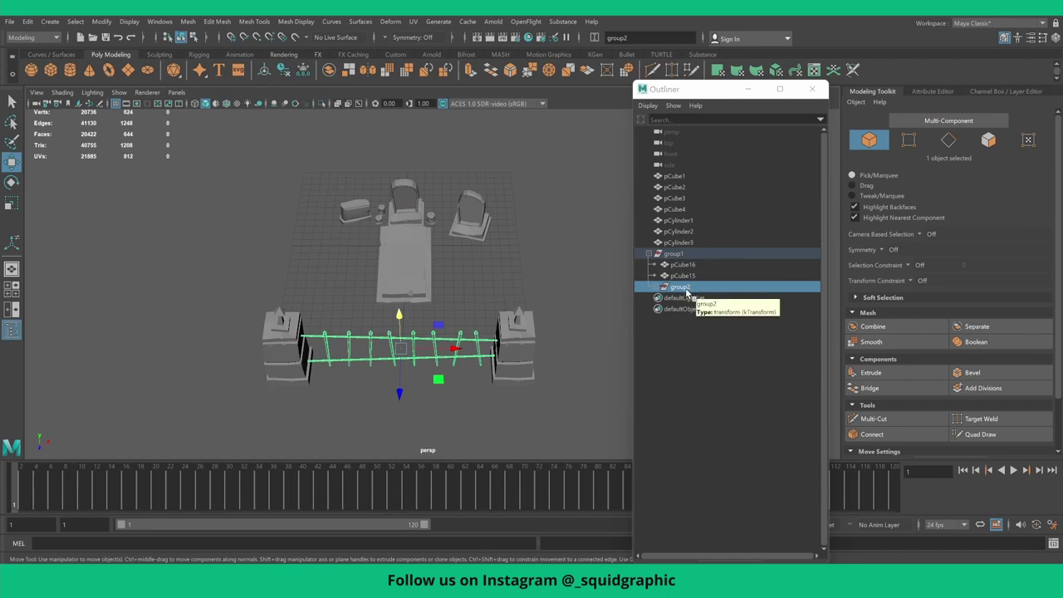
{"action": "left_click_drag", "start_coordinate": [686, 293], "coordinate": [706, 296]}
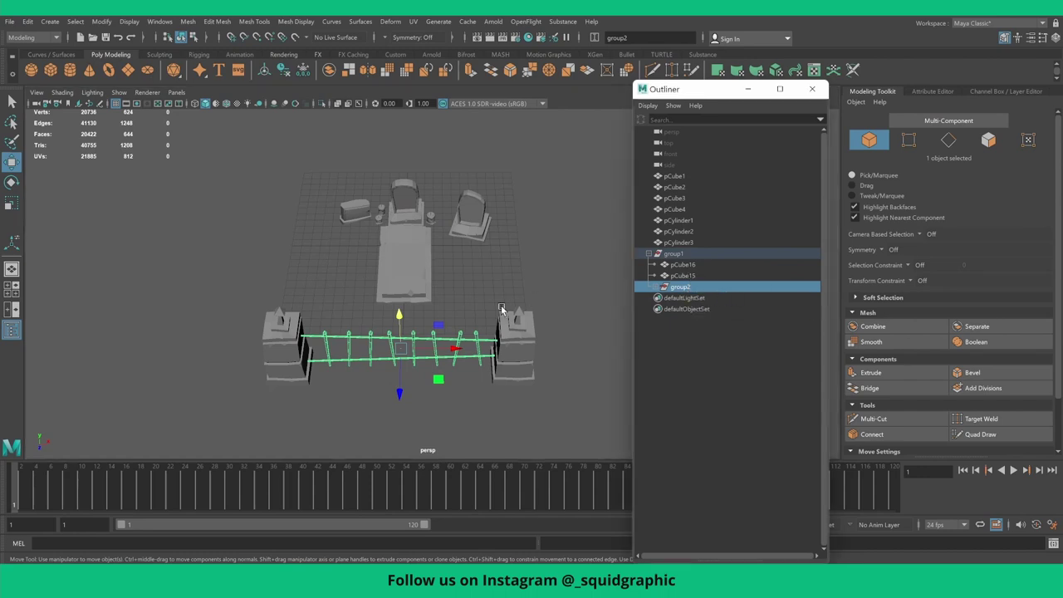
- Duplicate the two front corner pillars and move the copies to the back corners
{"action": "left_click", "coordinate": [515, 326]}
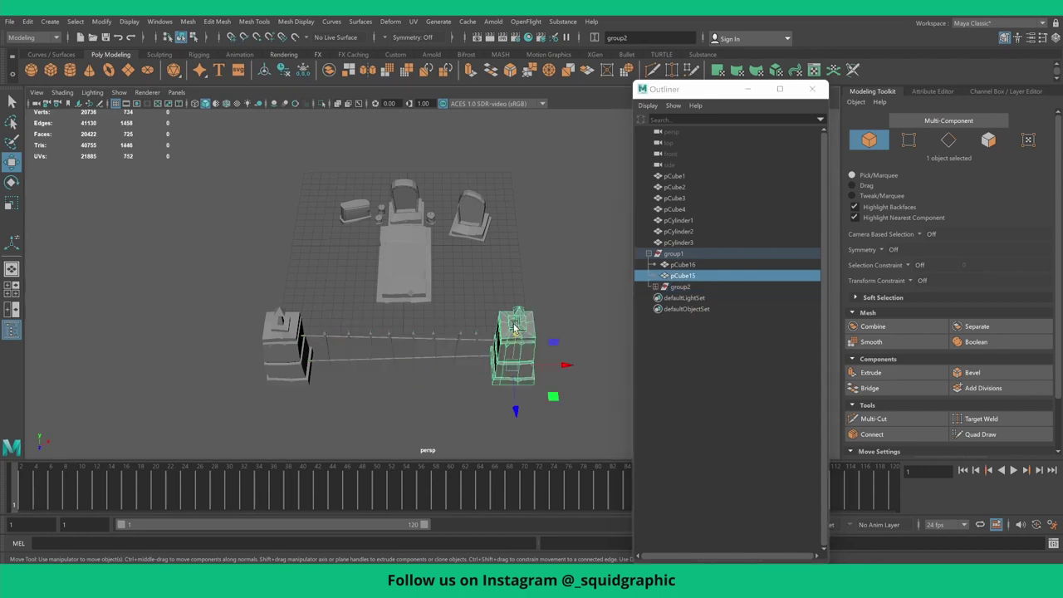
{"action": "left_click", "coordinate": [281, 332], "text": "shift"}
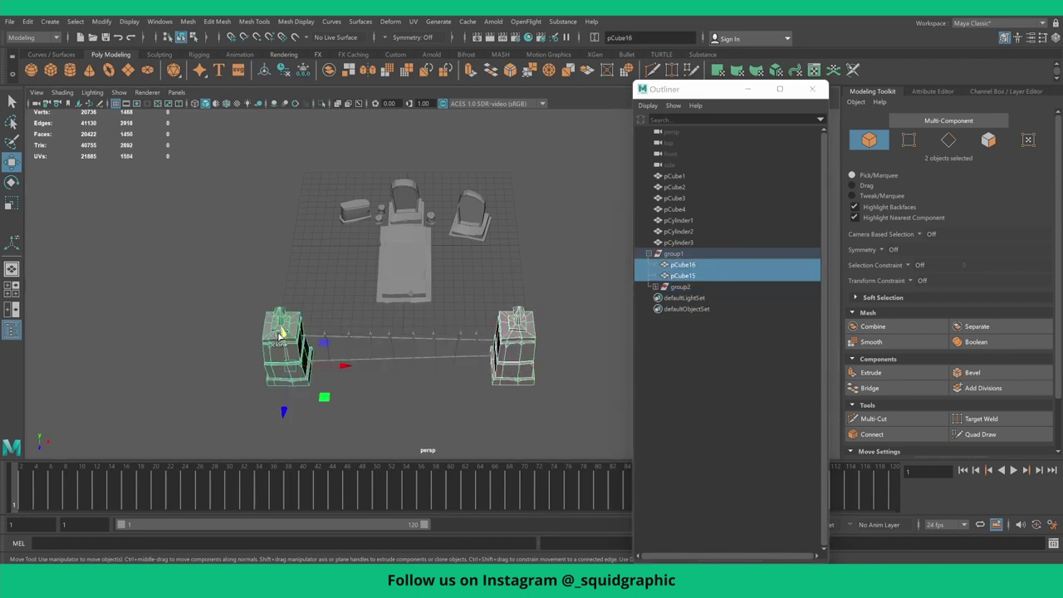
{"action": "key", "text": "ctrl+d"}
{"action": "left_click_drag", "start_coordinate": [278, 416], "coordinate": [309, 227]}
{"action": "left_click", "coordinate": [378, 345]}
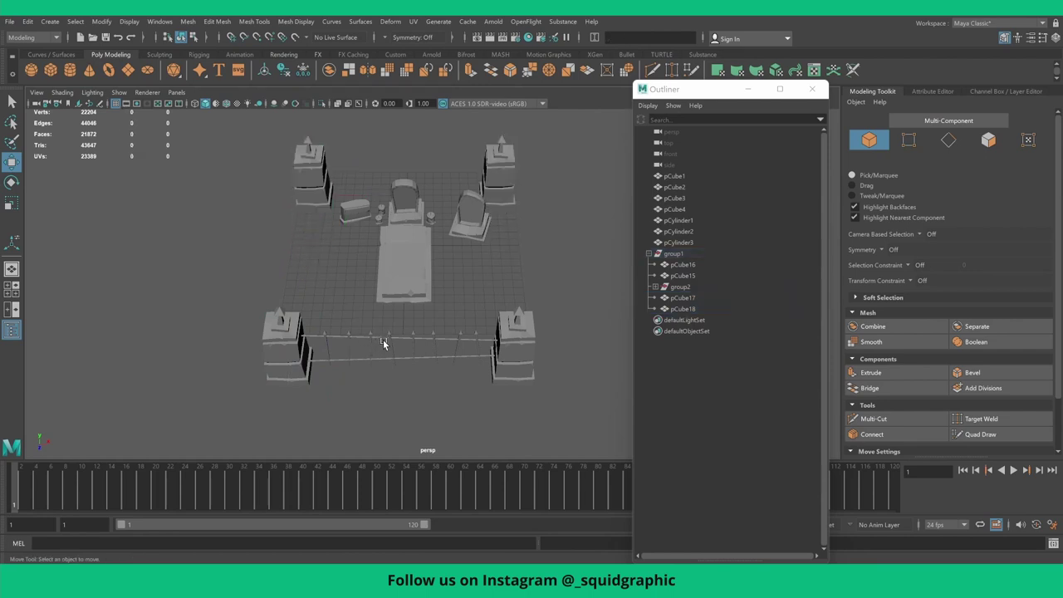
- Copy the whole front fence group and rotate the copy 90° to run front-to-back
{"action": "left_click", "coordinate": [441, 334]}
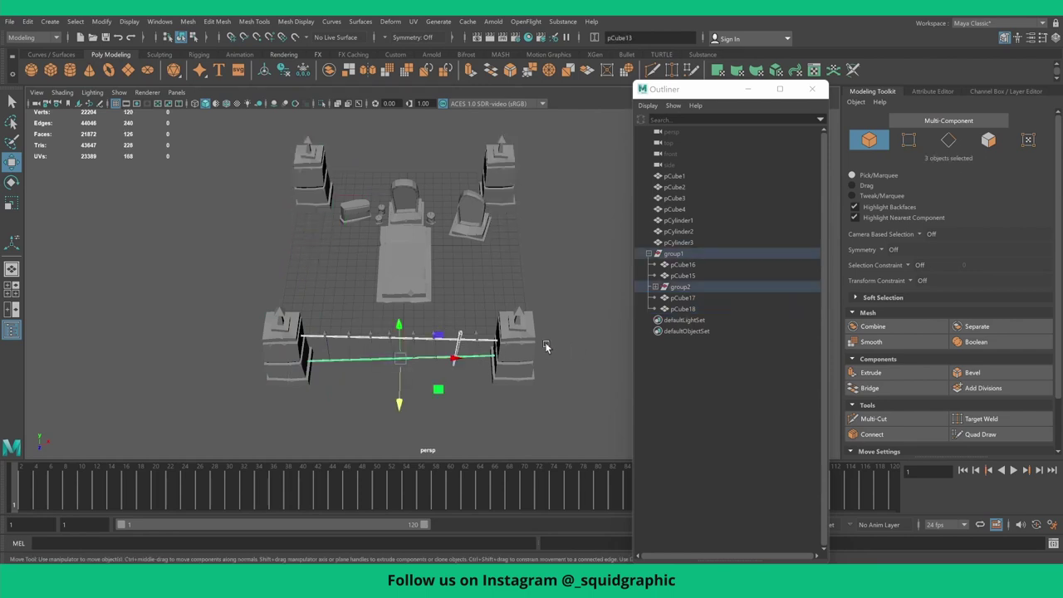
{"action": "left_click", "coordinate": [679, 288]}
{"action": "key", "text": "ctrl+g"}
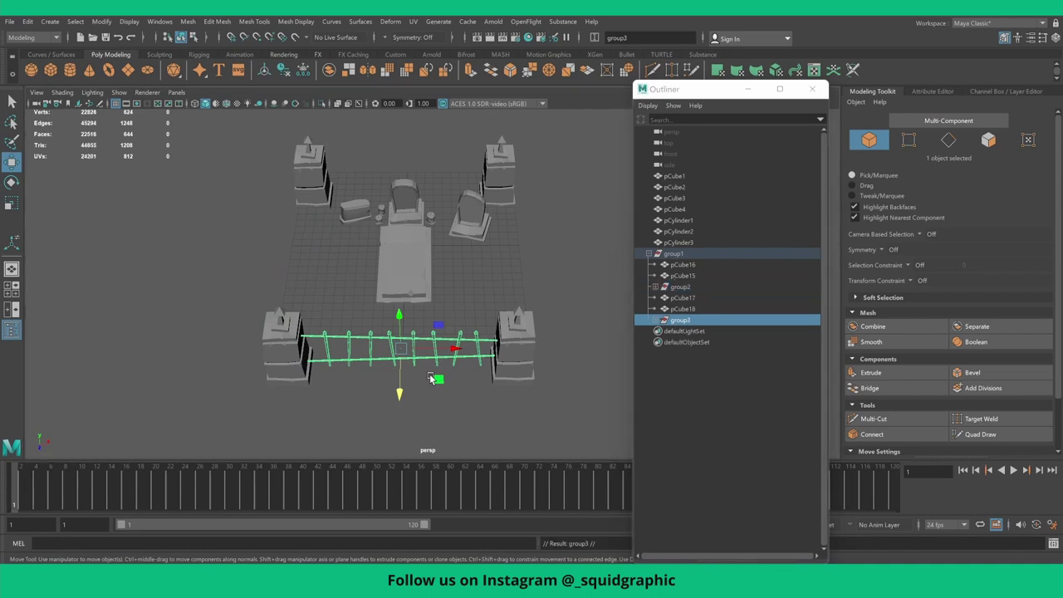
{"action": "key", "text": "e"}
{"action": "mouse_move", "coordinate": [433, 378]}
{"action": "left_mouse_down"}
{"action": "mouse_move", "coordinate": [429, 305]}
{"action": "mouse_move", "coordinate": [440, 309]}
{"action": "left_mouse_up"}
- In top view, move the rotated fence copy onto the right side between the pillars
{"action": "key", "text": "w"}
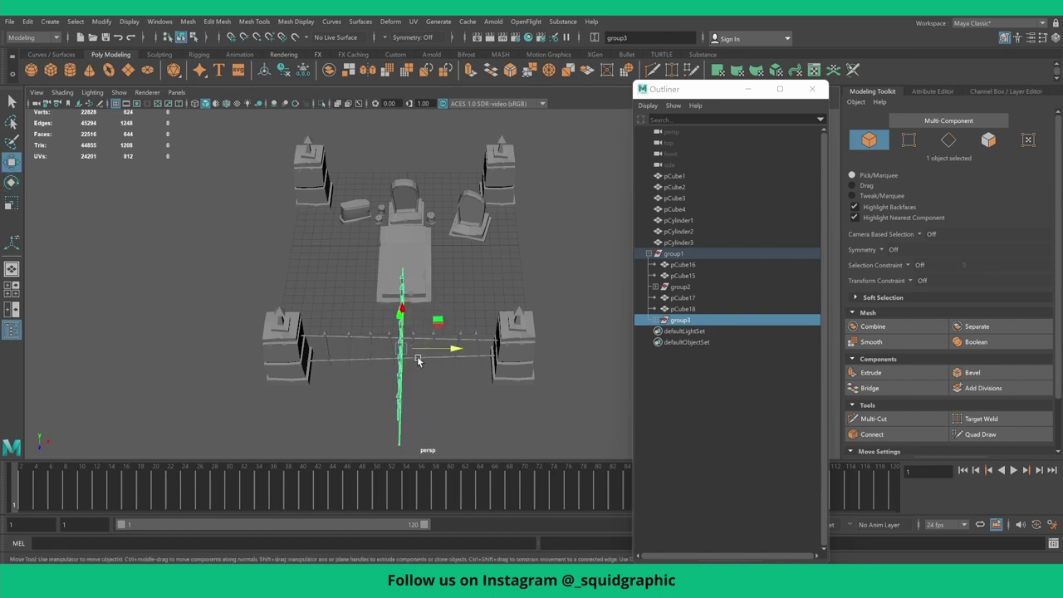
{"action": "key", "text": "space"}
{"action": "key", "text": "space"}
{"action": "scroll", "coordinate": [290, 226], "scroll_direction": "down", "scroll_amount": 3}
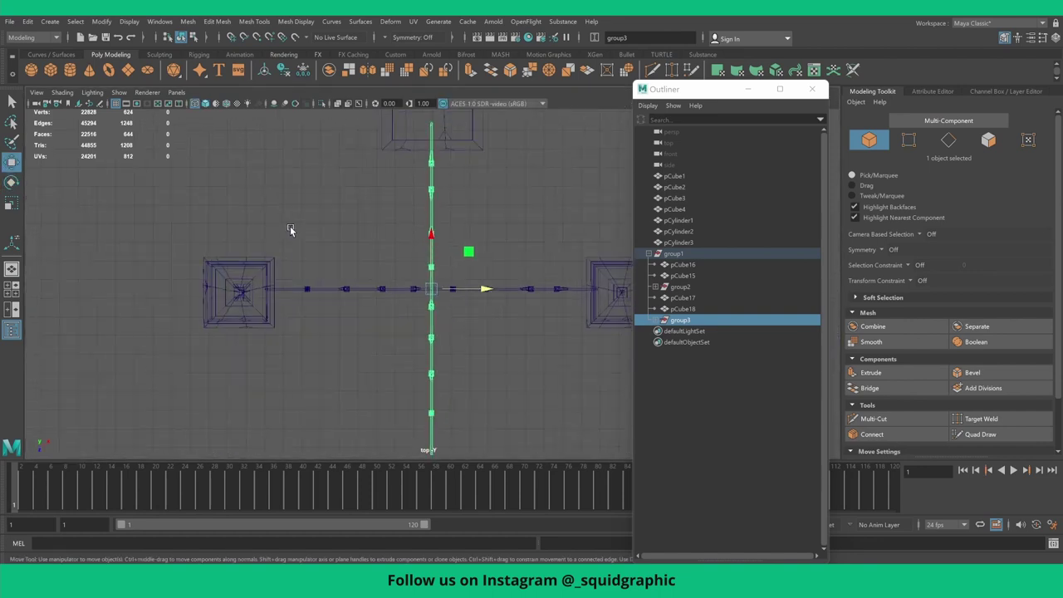
{"action": "scroll", "coordinate": [290, 226], "scroll_direction": "down", "scroll_amount": 2}
{"action": "scroll", "coordinate": [290, 226], "scroll_direction": "down", "scroll_amount": 2}
{"action": "scroll", "coordinate": [351, 233], "scroll_direction": "down", "scroll_amount": 1}
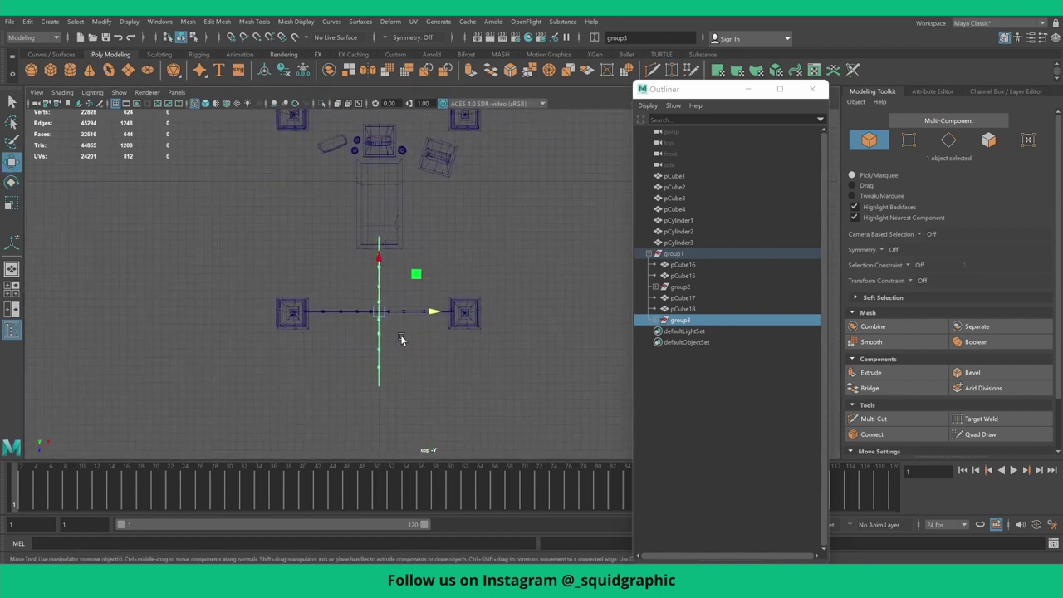
{"action": "left_click_drag", "start_coordinate": [384, 269], "coordinate": [377, 162]}
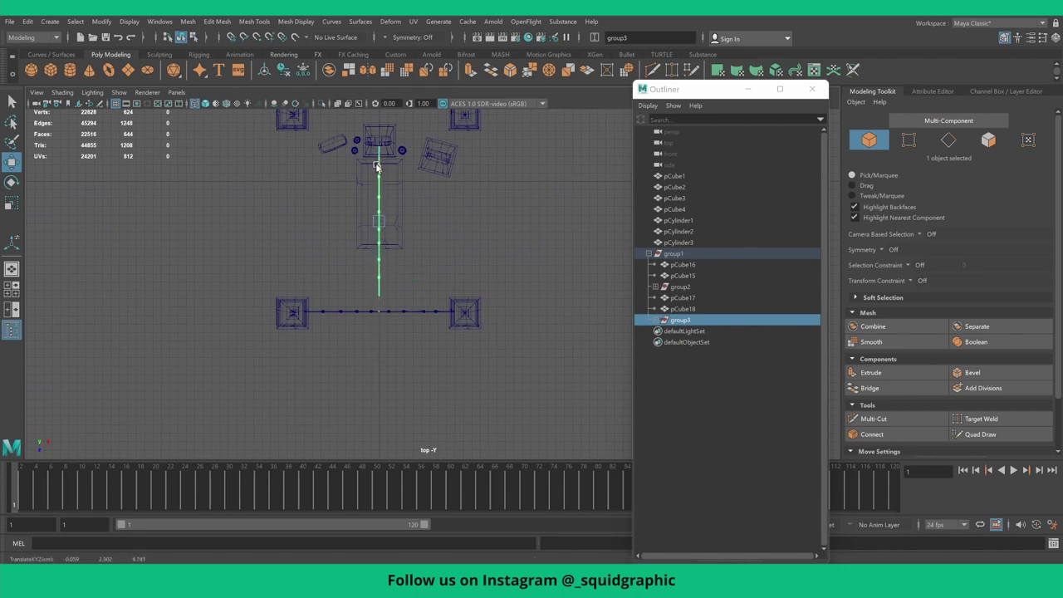
{"action": "left_click_drag", "start_coordinate": [431, 213], "coordinate": [515, 221]}
{"action": "left_click_drag", "start_coordinate": [463, 172], "coordinate": [465, 175]}
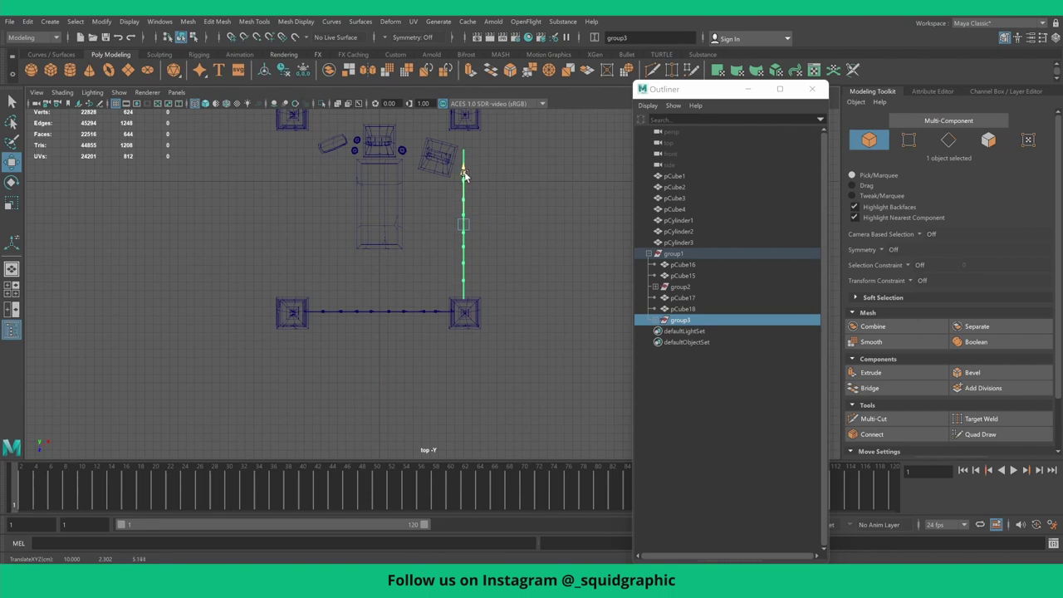
- Duplicate the right side fence and place the copy along the left pillars
{"action": "key", "text": "ctrl+d"}
{"action": "mouse_move", "coordinate": [515, 222]}
{"action": "left_mouse_down"}
{"action": "mouse_move", "coordinate": [356, 223]}
{"action": "mouse_move", "coordinate": [337, 207]}
{"action": "left_mouse_up"}
{"action": "key", "text": "e"}
{"action": "key", "text": "w"}
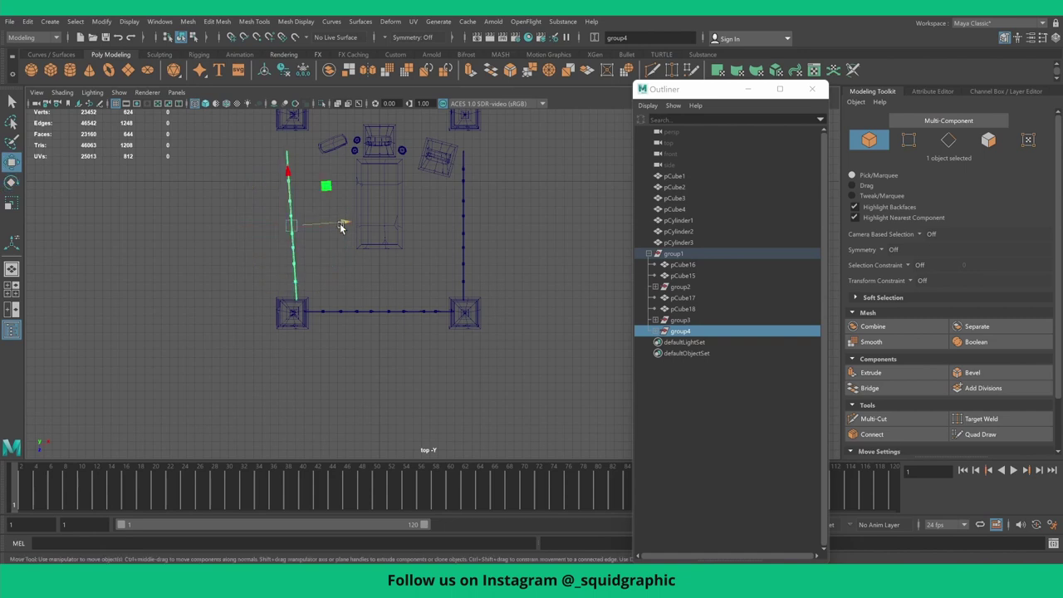
- Duplicate the front fence group and move the copy to the back side
{"action": "left_click", "coordinate": [336, 312]}
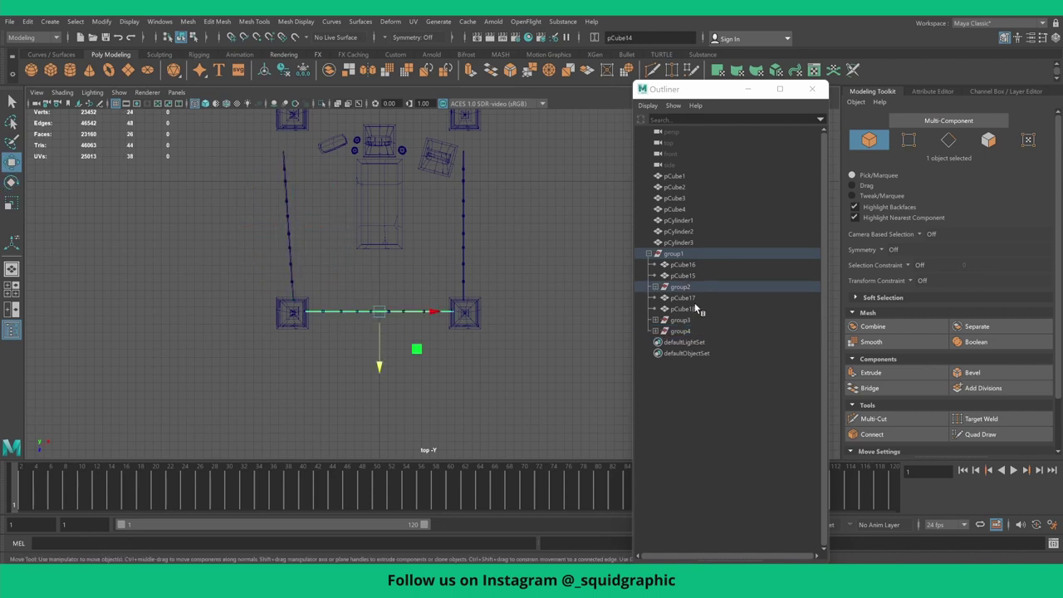
{"action": "left_click_drag", "start_coordinate": [694, 307], "coordinate": [655, 295]}
{"action": "key", "text": "ctrl+d"}
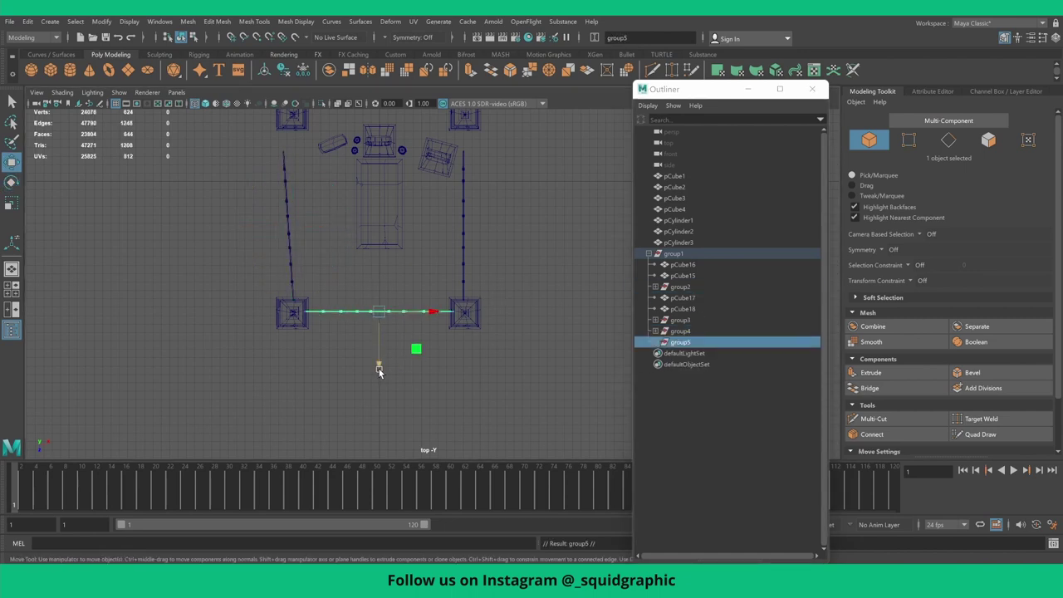
{"action": "left_click_drag", "start_coordinate": [379, 371], "coordinate": [379, 195]}
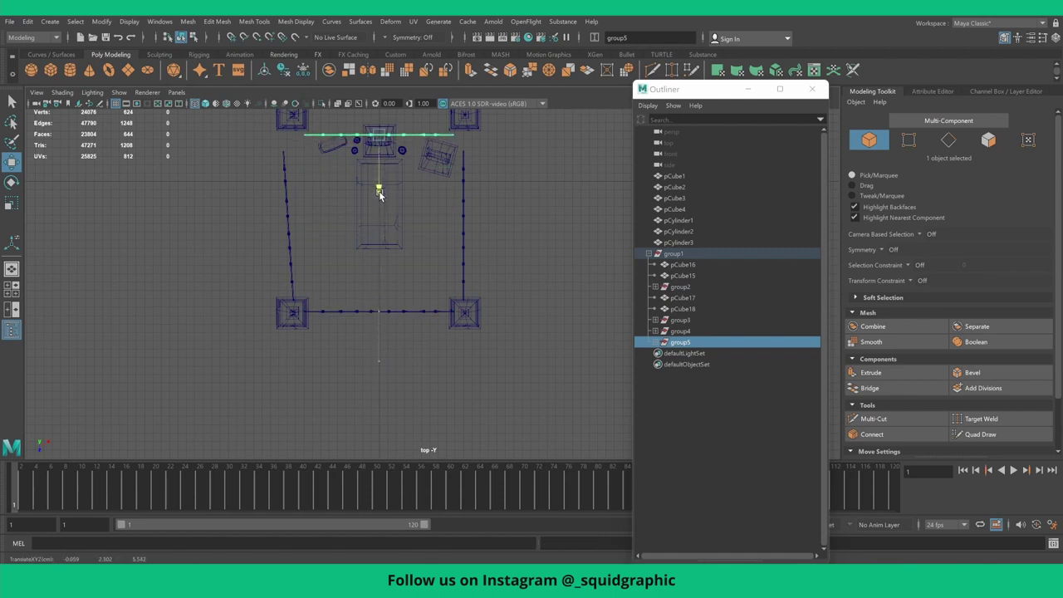
- Move both back pillars forward to meet the fence ends
{"action": "middle_click_drag", "start_coordinate": [461, 110], "coordinate": [451, 212], "text": "alt"}
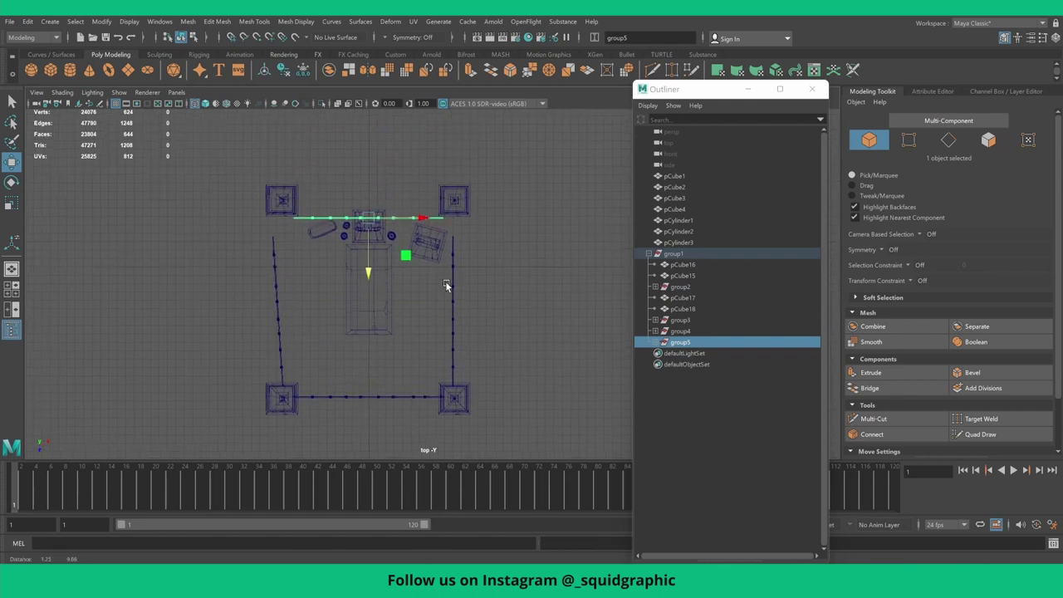
{"action": "left_click", "coordinate": [451, 212]}
{"action": "left_click", "coordinate": [286, 218], "text": "shift"}
{"action": "left_click_drag", "start_coordinate": [280, 276], "coordinate": [282, 295]}
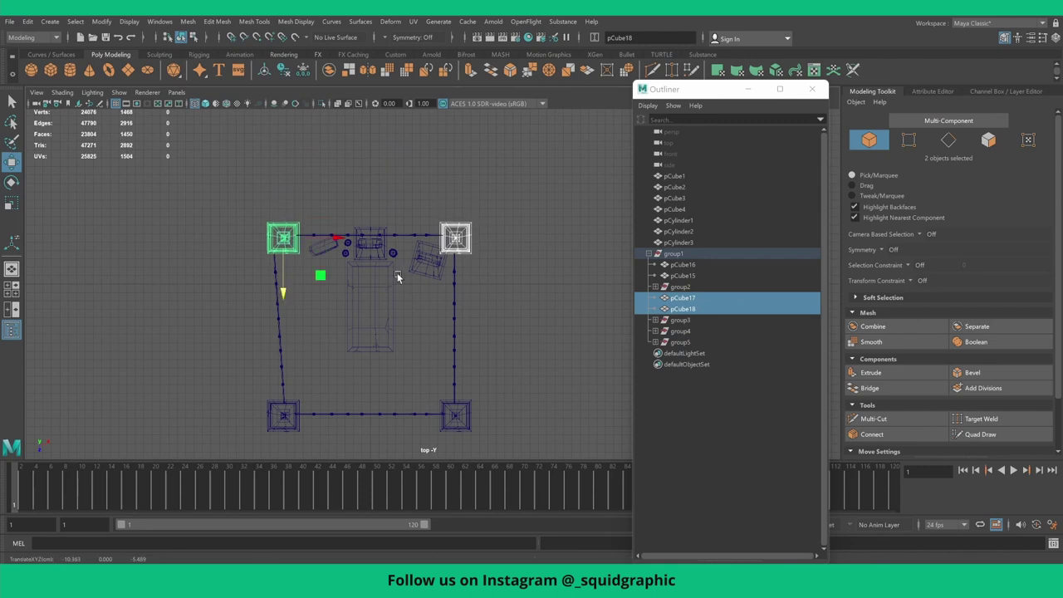
- Move the gravestones, candles and slab together into the centre of the enclosure
{"action": "left_click", "coordinate": [420, 258]}
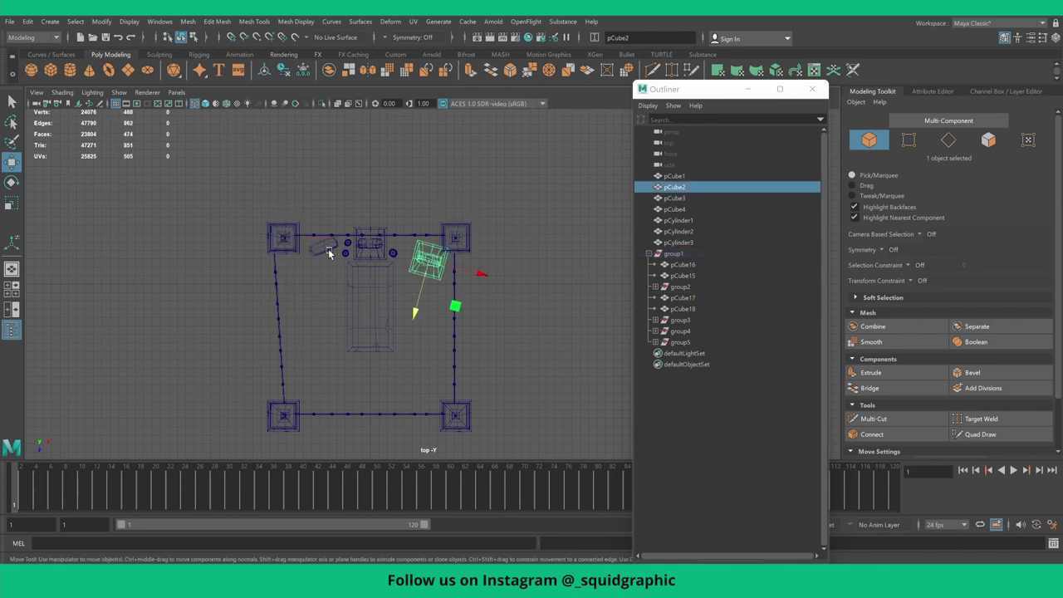
{"action": "left_click_drag", "start_coordinate": [321, 247], "coordinate": [419, 339]}
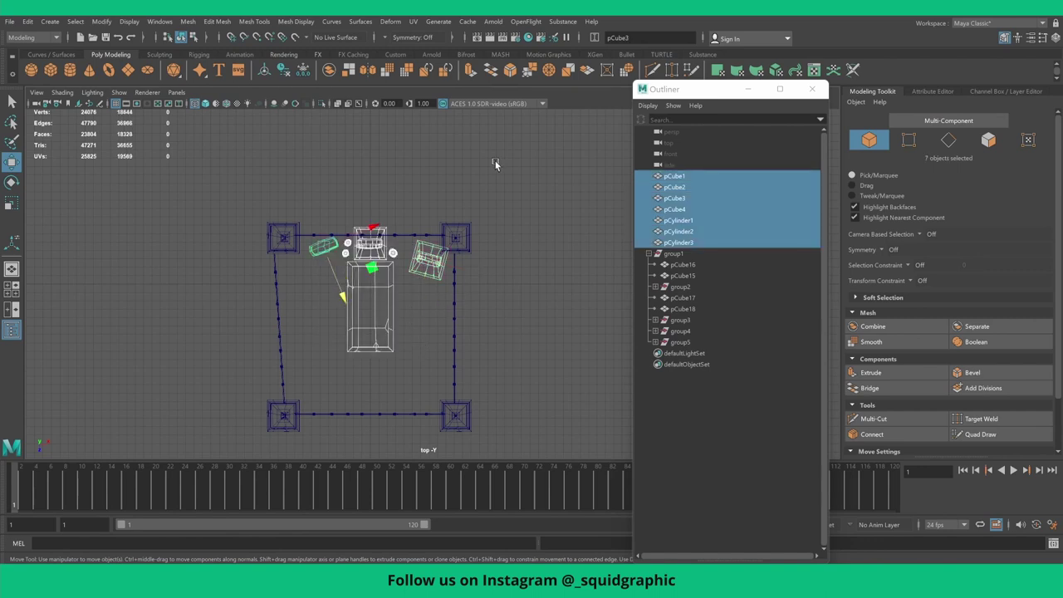
{"action": "left_click", "coordinate": [283, 70]}
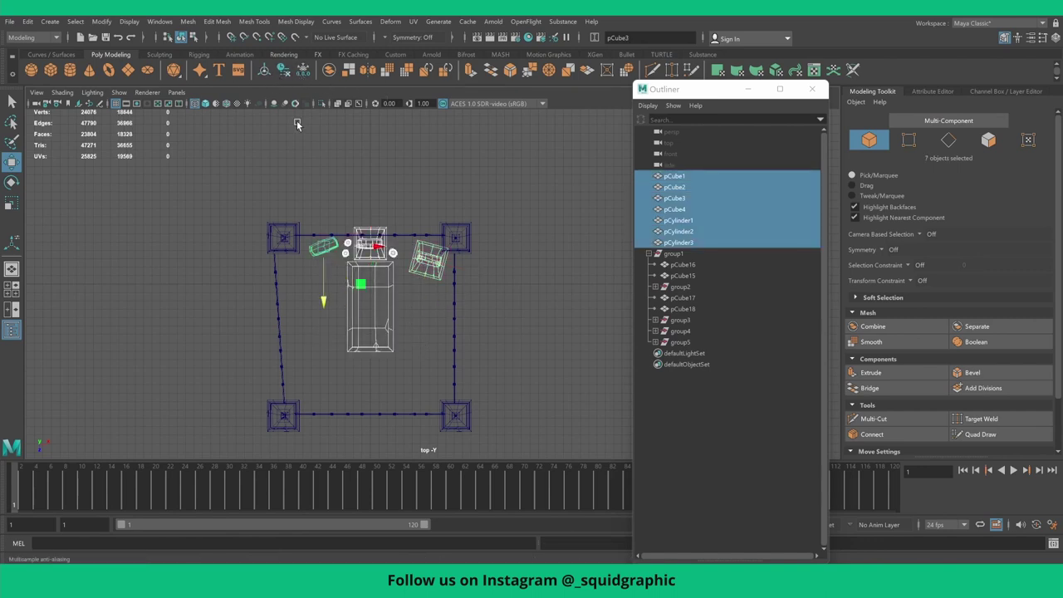
{"action": "left_click_drag", "start_coordinate": [323, 304], "coordinate": [324, 333]}
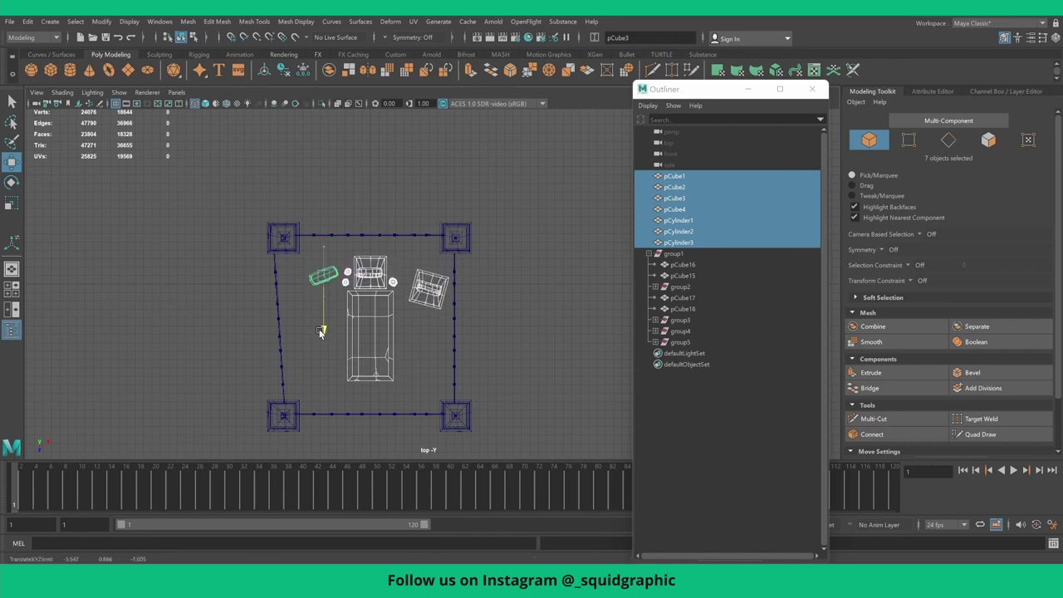
{"action": "left_click_drag", "start_coordinate": [383, 288], "coordinate": [368, 279]}
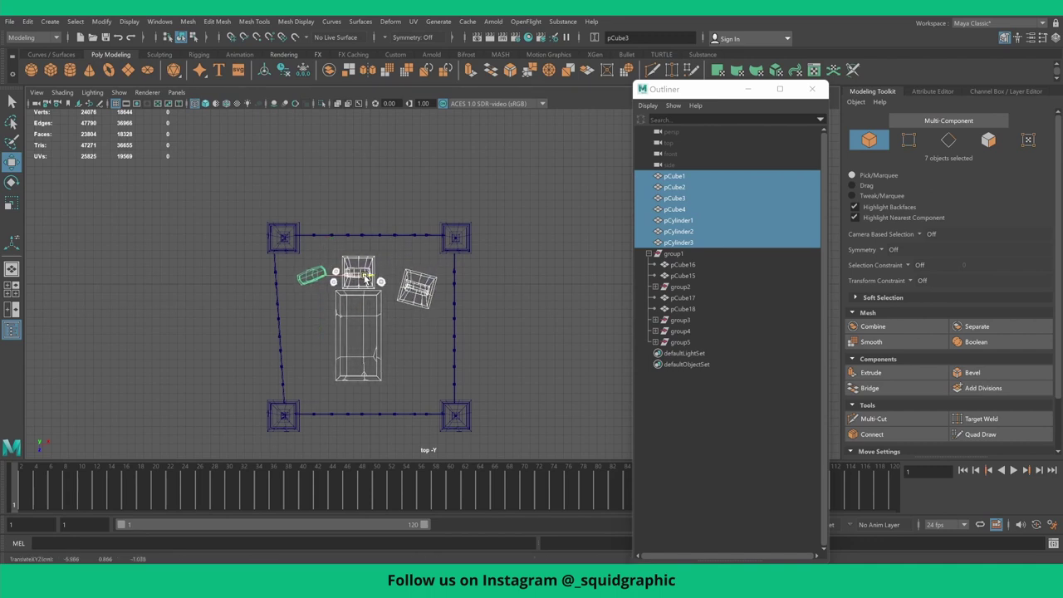
{"action": "key", "text": "space"}
{"action": "key", "text": "space"}
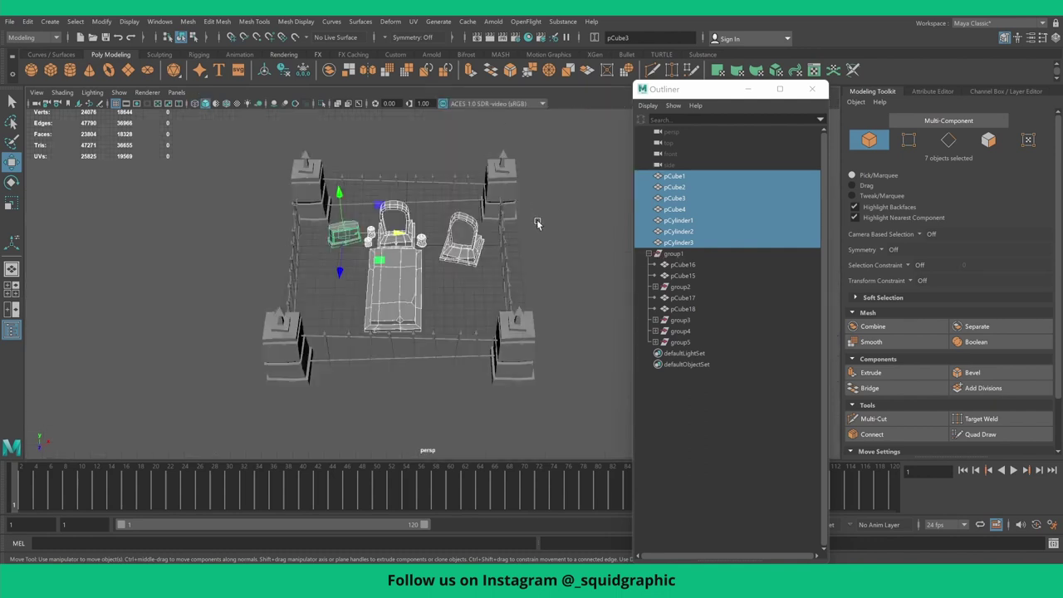
- Show the graveyard fully shaded, clear the selection, close the Outliner and frame the whole scene
{"action": "mouse_move", "coordinate": [536, 219]}
{"action": "left_mouse_down", "text": "alt"}
{"action": "mouse_move", "coordinate": [498, 232]}
{"action": "mouse_move", "coordinate": [532, 249]}
{"action": "left_mouse_up", "text": "alt"}
{"action": "key", "text": "5"}
{"action": "left_click", "coordinate": [498, 237]}
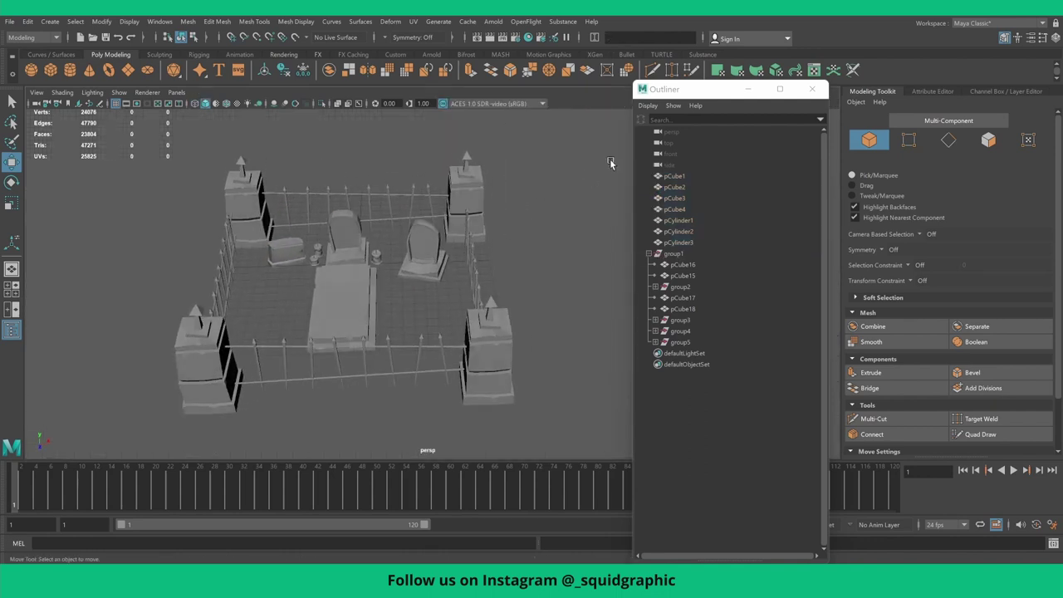
{"action": "left_click", "coordinate": [750, 90]}
{"action": "left_click_drag", "start_coordinate": [385, 247], "coordinate": [482, 248], "text": "alt"}
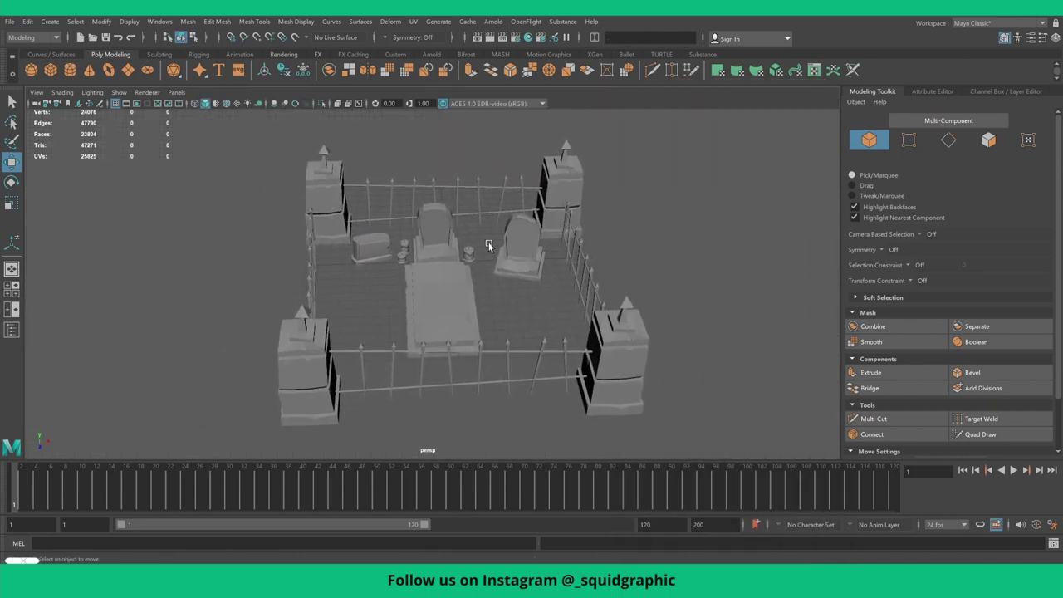
{"action": "scroll", "coordinate": [481, 249], "scroll_direction": "down", "scroll_amount": 3}
{"action": "scroll", "coordinate": [469, 245], "scroll_direction": "down", "scroll_amount": 3}
- Reopen the Outliner and select everything from pCube1 through group5
{"action": "left_click", "coordinate": [162, 21]}
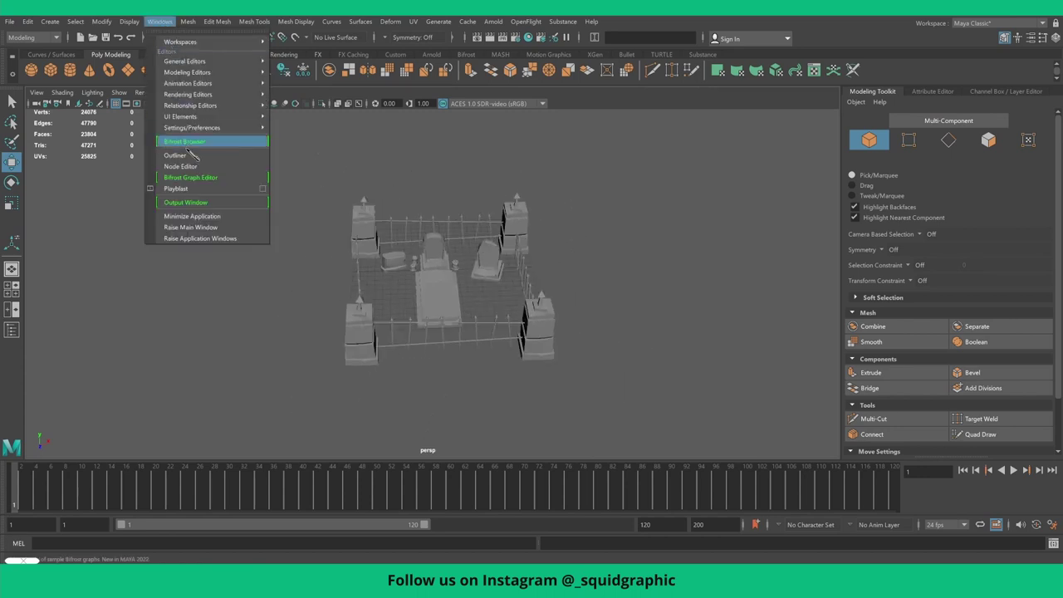
{"action": "left_click", "coordinate": [174, 142]}
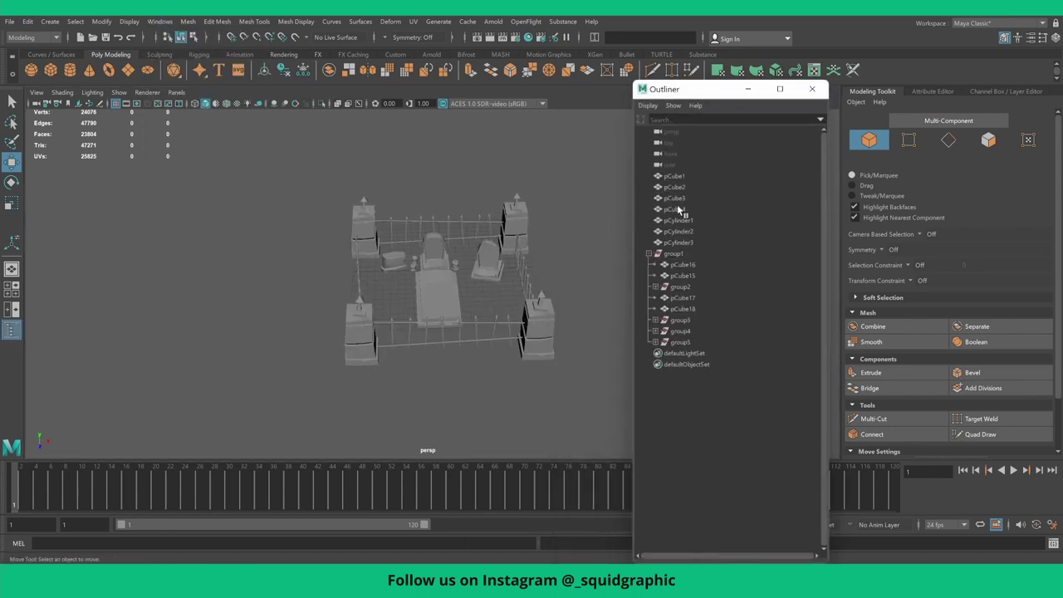
{"action": "left_click", "coordinate": [677, 177]}
{"action": "left_click", "coordinate": [679, 343], "text": "shift"}
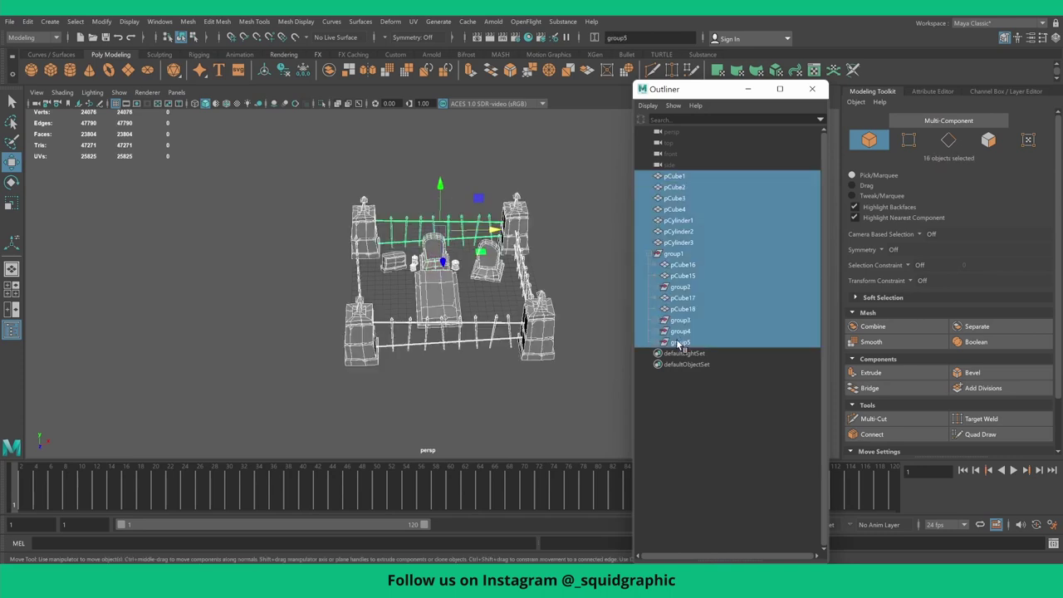
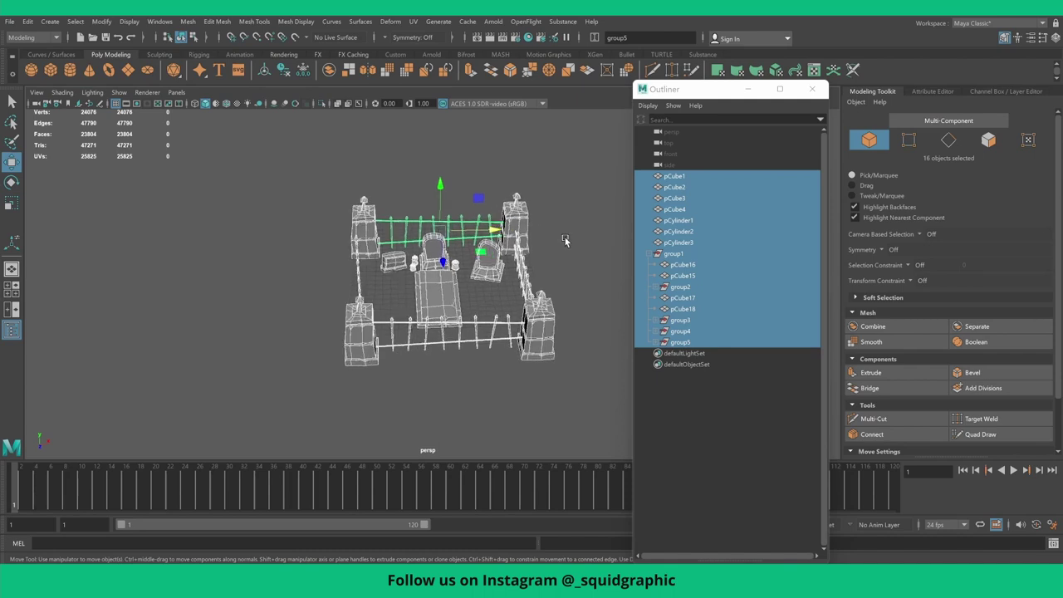
- Hide the graveyard scene objects and create a new polygon cylinder at the origin
{"action": "key", "text": "ctrl+h"}
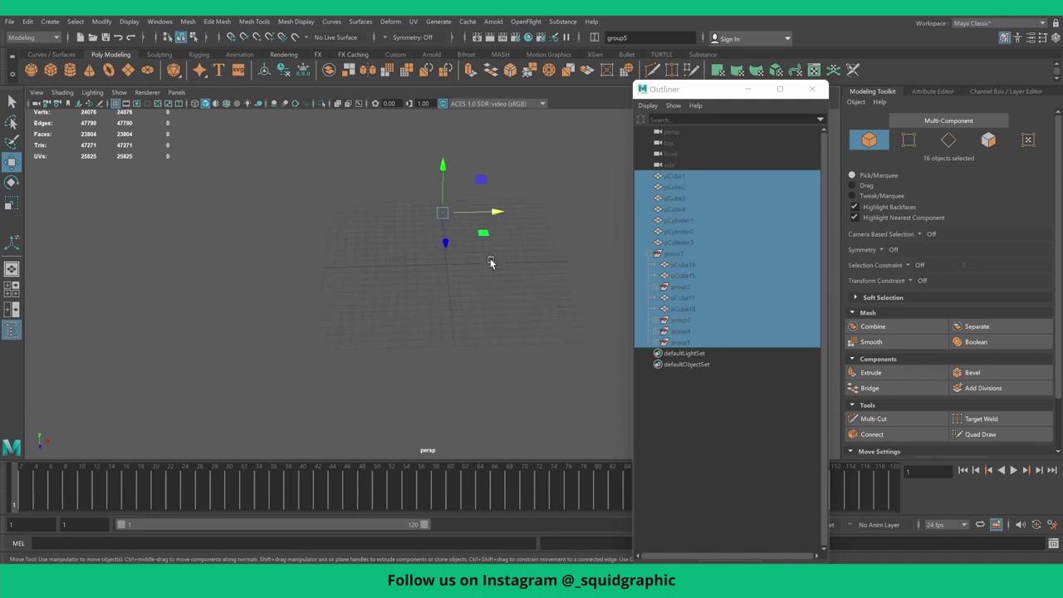
{"action": "left_click", "coordinate": [427, 255]}
{"action": "left_click", "coordinate": [67, 73]}
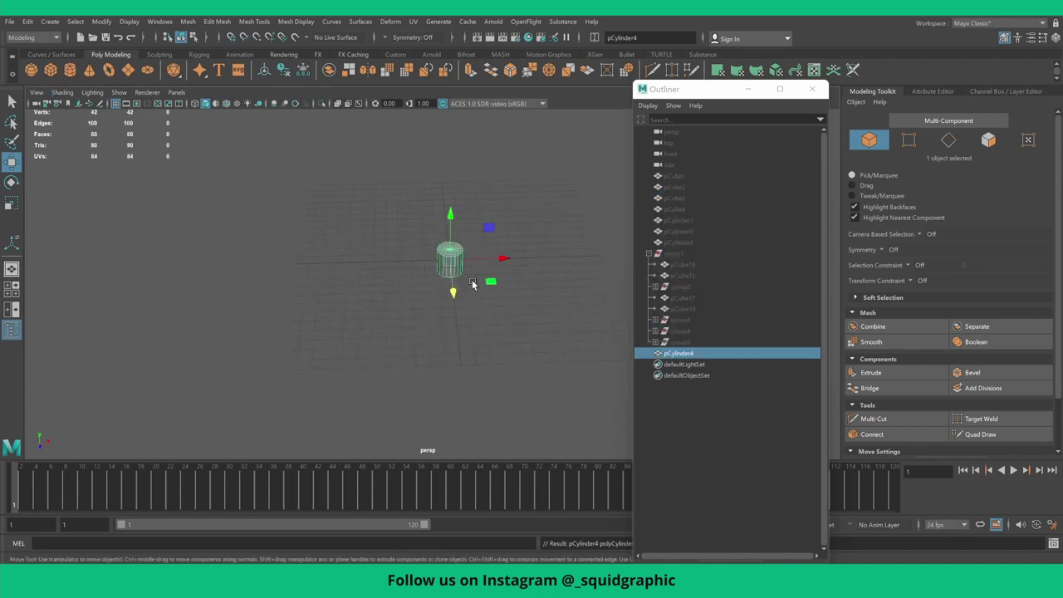
- Scale the cylinder up along Y into a tall, thin pole and close the Outliner
{"action": "mouse_move", "coordinate": [420, 281]}
{"action": "left_mouse_down", "text": "alt"}
{"action": "mouse_move", "coordinate": [396, 290]}
{"action": "mouse_move", "coordinate": [417, 264]}
{"action": "left_mouse_up", "text": "alt"}
{"action": "key", "text": "r"}
{"action": "left_click_drag", "start_coordinate": [422, 221], "coordinate": [402, 81]}
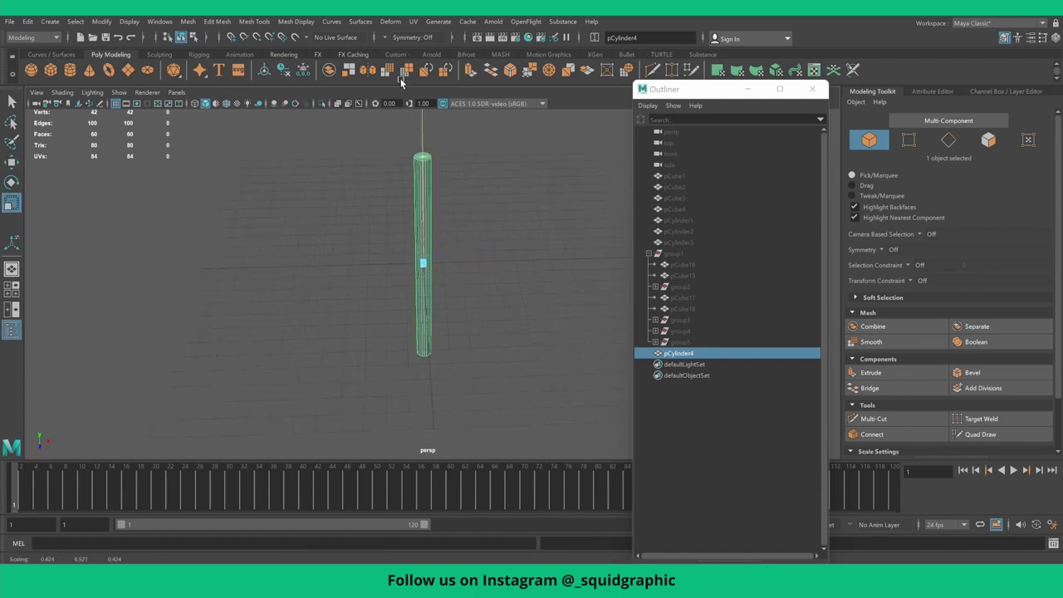
{"action": "left_click_drag", "start_coordinate": [439, 202], "coordinate": [431, 256], "text": "alt"}
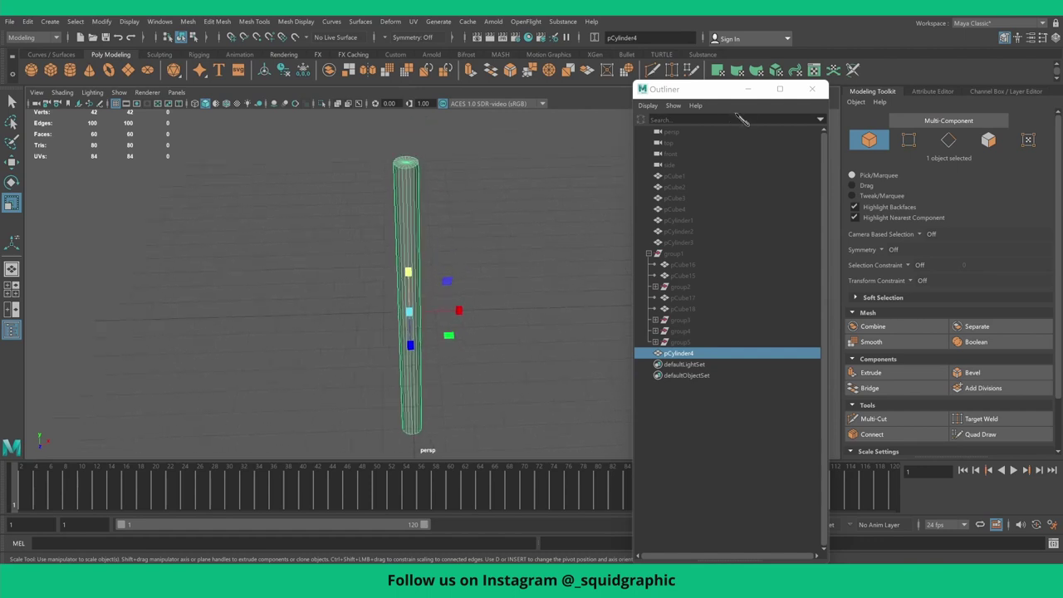
{"action": "left_click", "coordinate": [747, 89]}
{"action": "mouse_move", "coordinate": [454, 211]}
{"action": "left_mouse_down", "text": "alt"}
{"action": "mouse_move", "coordinate": [423, 187]}
{"action": "mouse_move", "coordinate": [440, 199]}
{"action": "left_mouse_up", "text": "alt"}
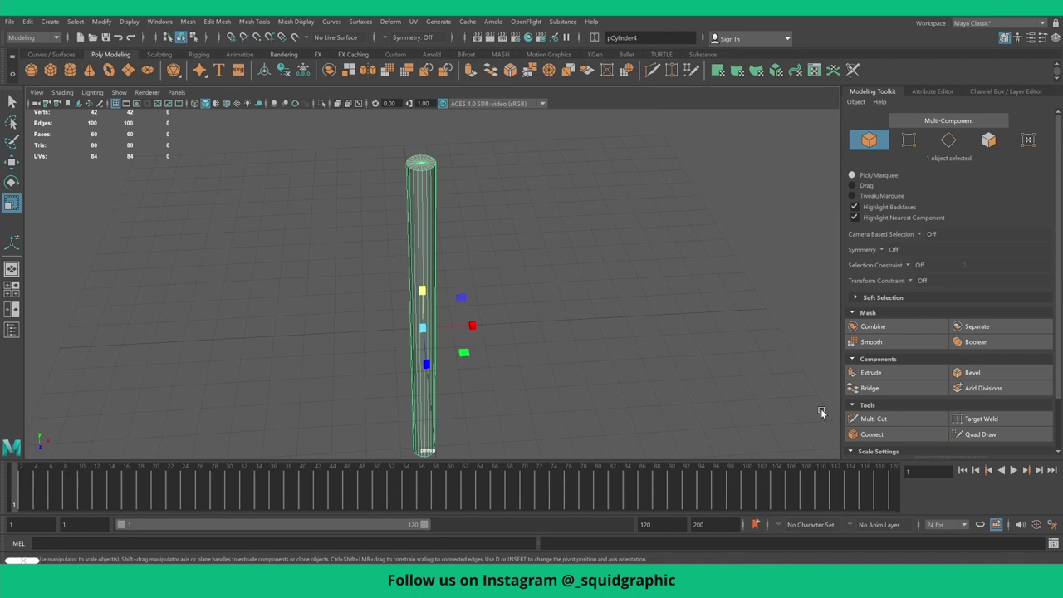
- Multi-Cut two edge loops near the cylinder's top and two around its middle
{"action": "left_click", "coordinate": [878, 422]}
{"action": "left_click", "coordinate": [424, 180], "text": "ctrl"}
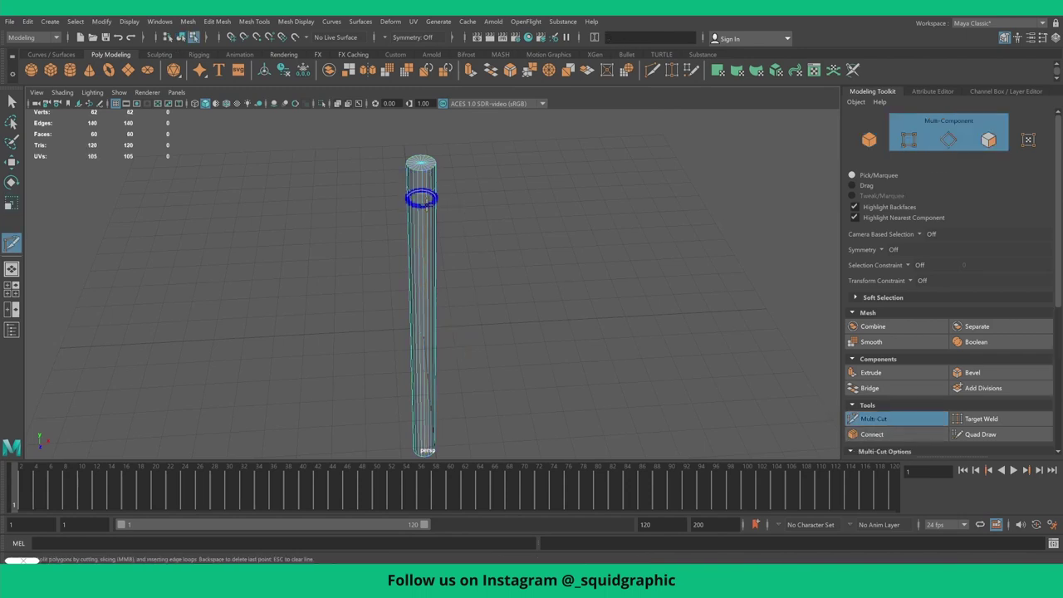
{"action": "left_click", "coordinate": [423, 197], "text": "ctrl"}
{"action": "left_click_drag", "start_coordinate": [482, 312], "coordinate": [482, 256], "text": "alt"}
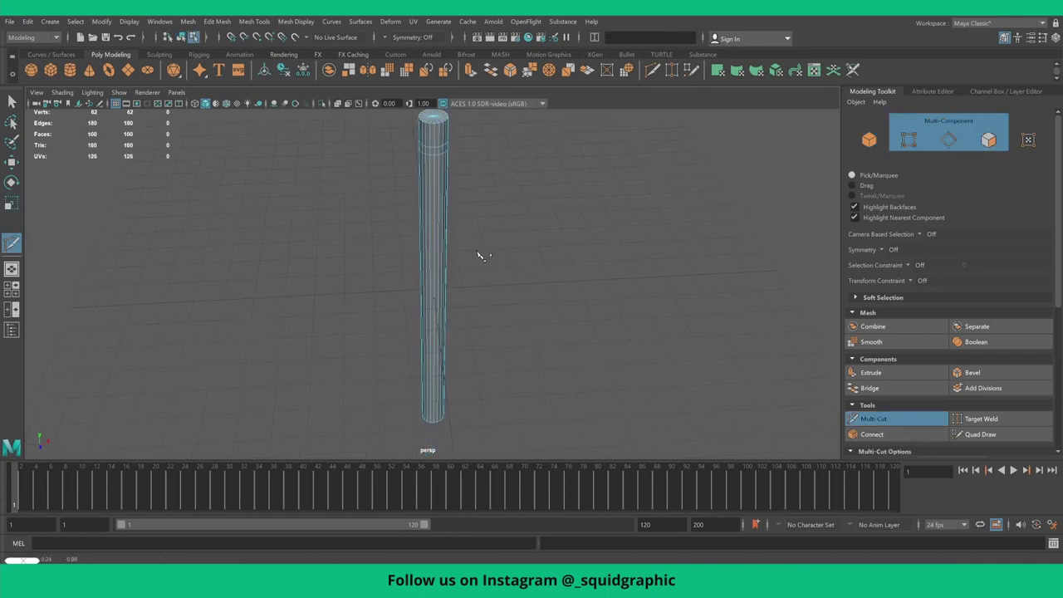
{"action": "left_click", "coordinate": [435, 246], "text": "ctrl"}
{"action": "left_click", "coordinate": [436, 258], "text": "ctrl"}
{"action": "mouse_move", "coordinate": [540, 368]}
{"action": "left_mouse_down", "text": "alt"}
{"action": "mouse_move", "coordinate": [463, 332]}
{"action": "mouse_move", "coordinate": [463, 296]}
{"action": "mouse_move", "coordinate": [443, 302]}
{"action": "mouse_move", "coordinate": [475, 344]}
{"action": "mouse_move", "coordinate": [461, 239]}
{"action": "left_mouse_up", "text": "alt"}
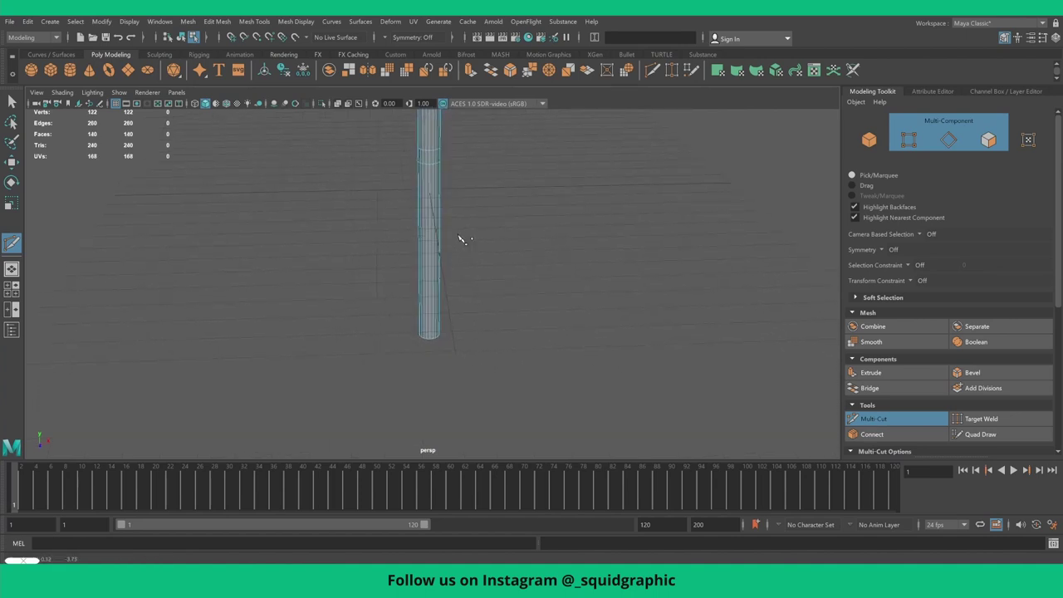
- Select the cylinder's bottom vertex ring for scaling narrower
{"action": "left_click", "coordinate": [13, 101]}
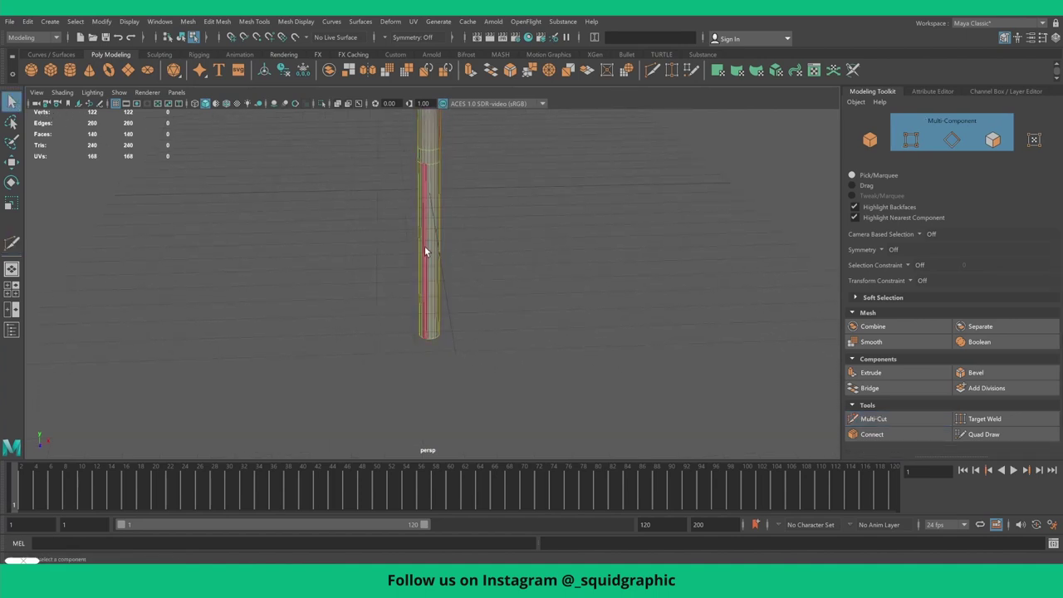
{"action": "right_click_drag", "start_coordinate": [424, 246], "coordinate": [368, 246]}
{"action": "mouse_move", "coordinate": [392, 314]}
{"action": "left_mouse_down"}
{"action": "mouse_move", "coordinate": [479, 336]}
{"action": "mouse_move", "coordinate": [428, 336]}
{"action": "left_mouse_up"}
{"action": "key", "text": "r"}
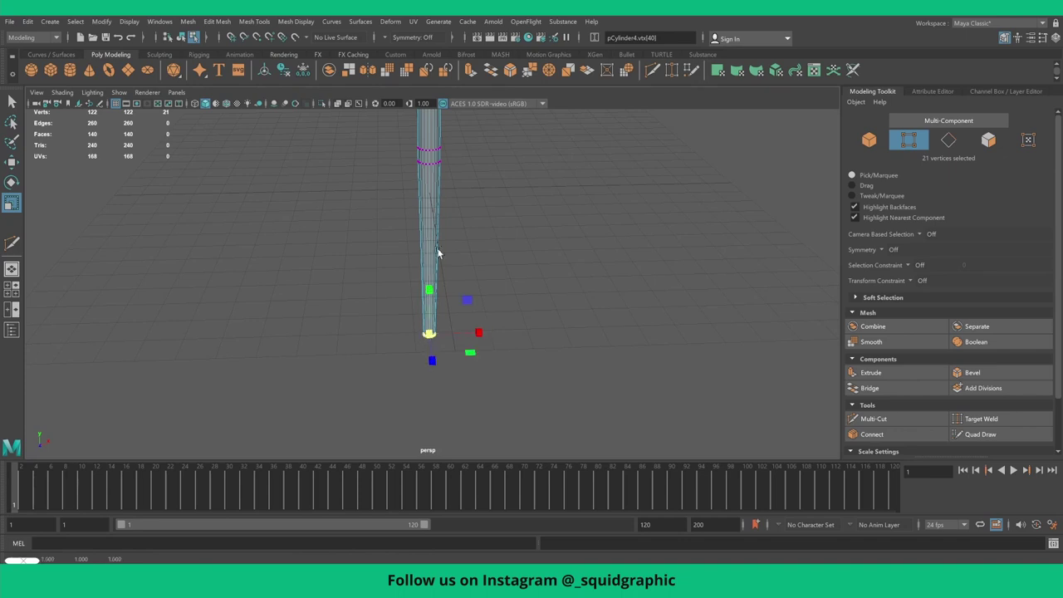
- Select the pole's top vertex ring and scale it outward so the top flares wider
{"action": "mouse_move", "coordinate": [439, 253]}
{"action": "left_mouse_down", "text": "alt"}
{"action": "mouse_move", "coordinate": [418, 313]}
{"action": "mouse_move", "coordinate": [418, 294]}
{"action": "mouse_move", "coordinate": [406, 311]}
{"action": "mouse_move", "coordinate": [423, 269]}
{"action": "left_mouse_up", "text": "alt"}
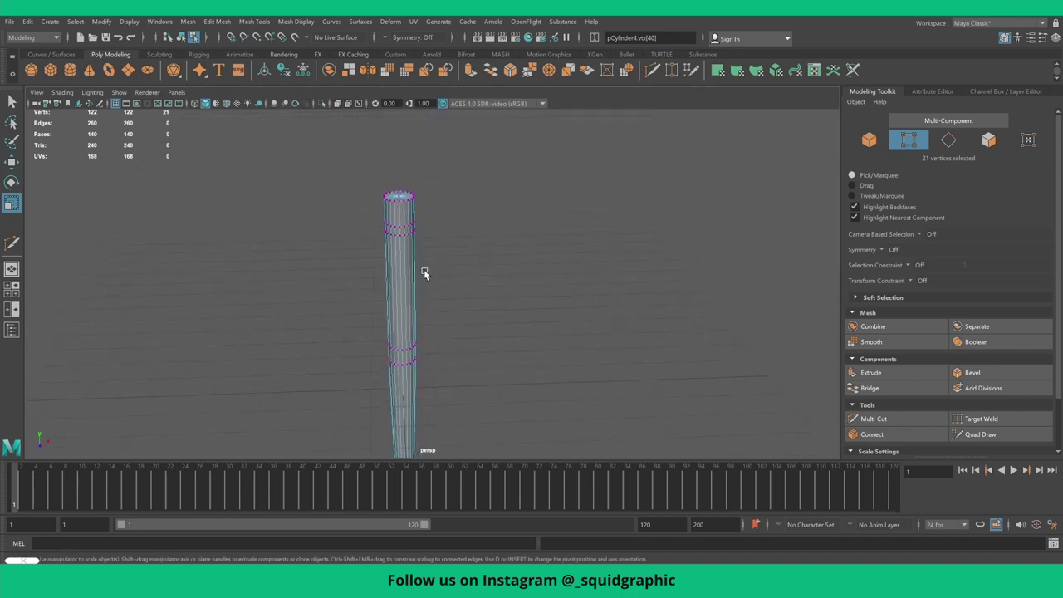
{"action": "scroll", "coordinate": [420, 262], "scroll_direction": "up", "scroll_amount": 2}
{"action": "scroll", "coordinate": [412, 266], "scroll_direction": "up", "scroll_amount": 3}
{"action": "scroll", "coordinate": [387, 252], "scroll_direction": "up", "scroll_amount": 3}
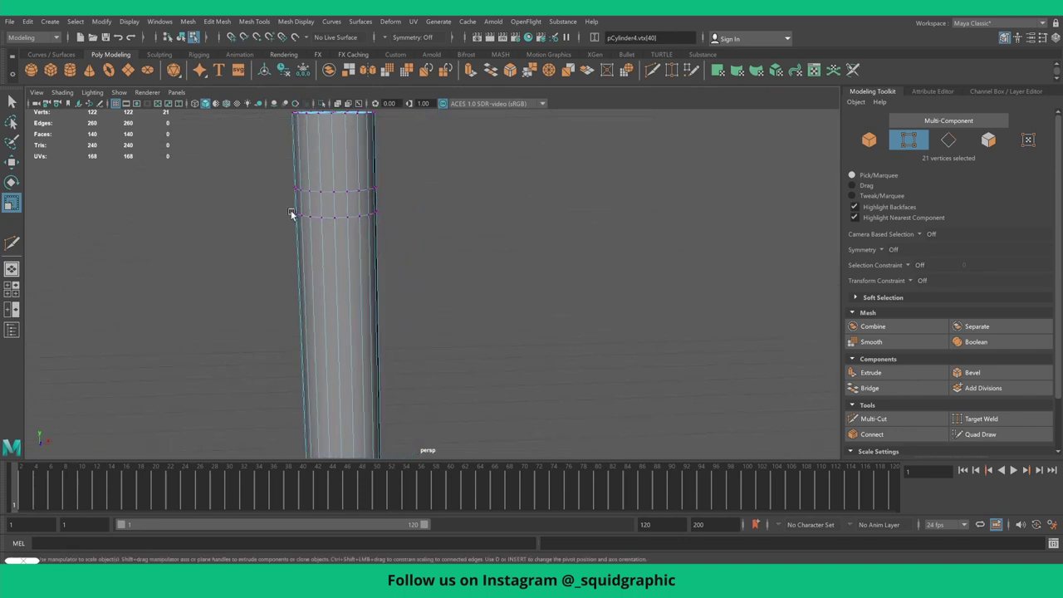
{"action": "mouse_move", "coordinate": [271, 204]}
{"action": "left_mouse_down"}
{"action": "mouse_move", "coordinate": [422, 235]}
{"action": "mouse_move", "coordinate": [367, 210]}
{"action": "left_mouse_up"}
{"action": "key", "text": "w"}
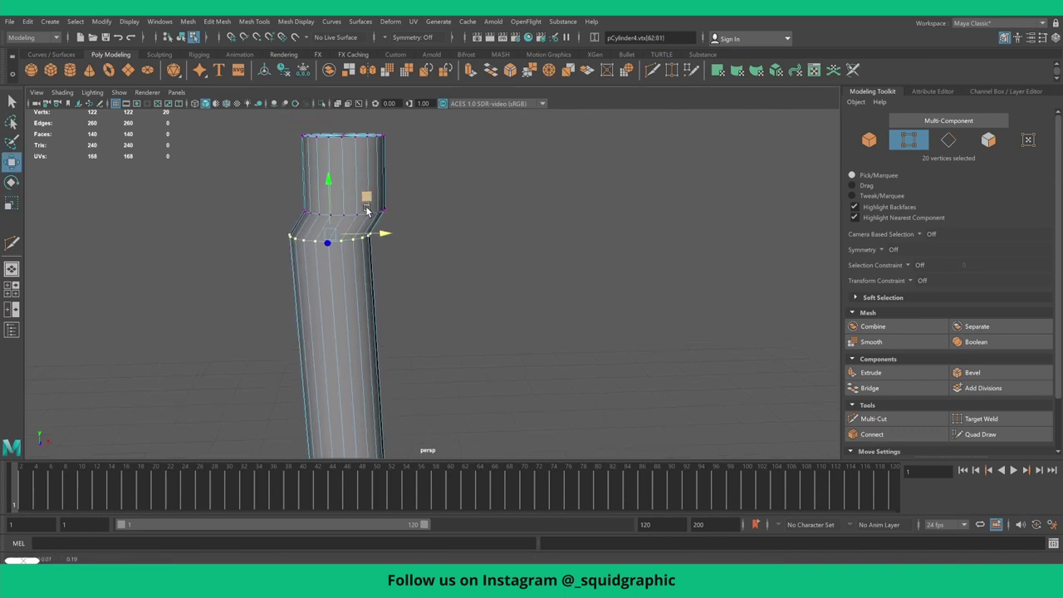
{"action": "left_click_drag", "start_coordinate": [279, 116], "coordinate": [432, 173]}
{"action": "key", "text": "r"}
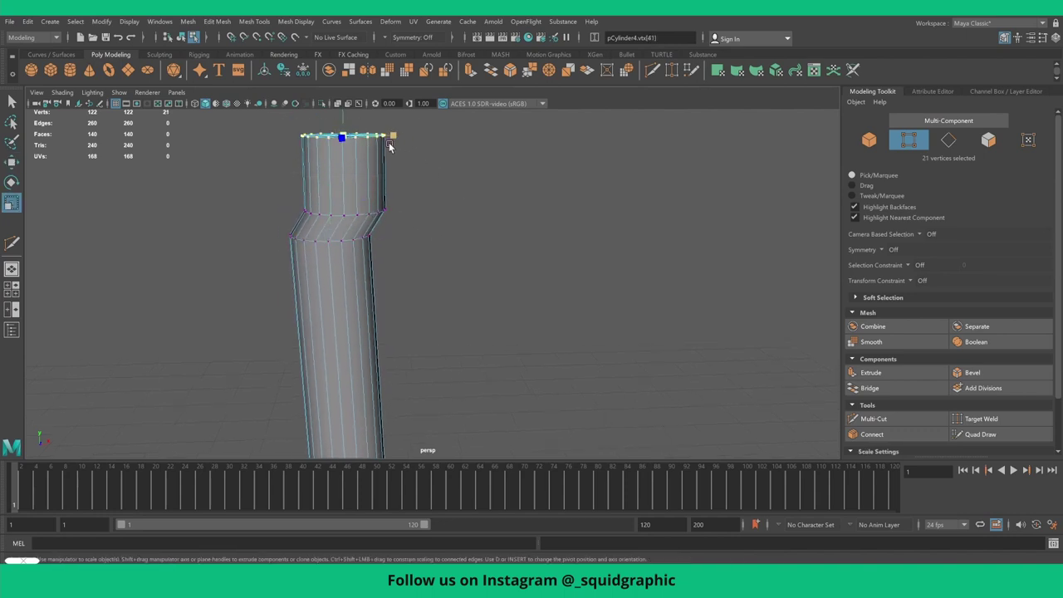
{"action": "mouse_move", "coordinate": [346, 142]}
{"action": "left_mouse_down", "text": "alt"}
{"action": "mouse_move", "coordinate": [360, 155]}
{"action": "mouse_move", "coordinate": [366, 290]}
{"action": "mouse_move", "coordinate": [380, 178]}
{"action": "mouse_move", "coordinate": [407, 162]}
{"action": "left_mouse_up", "text": "alt"}
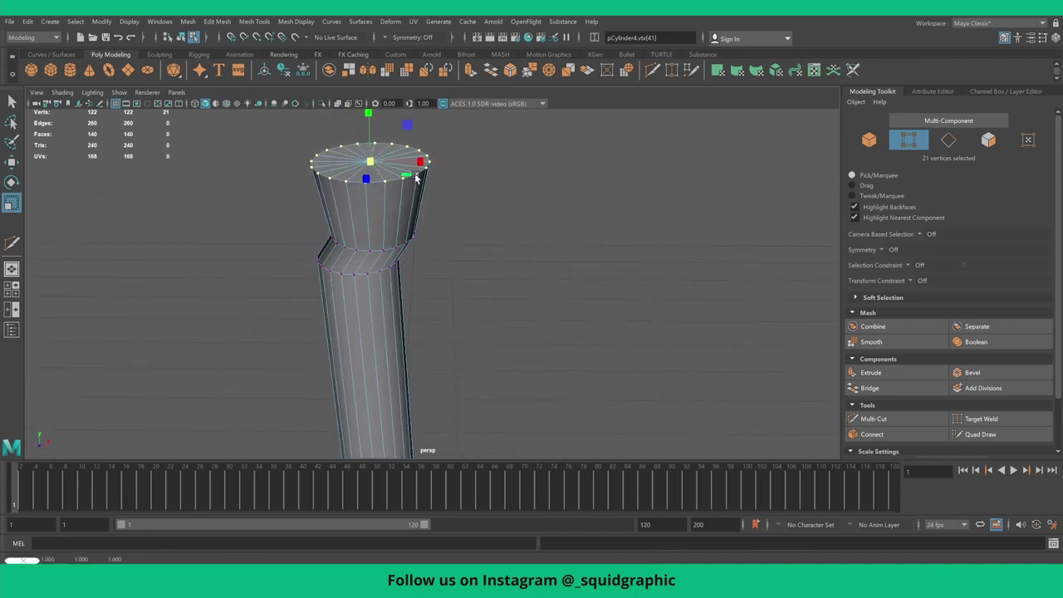
{"action": "scroll", "coordinate": [432, 281], "scroll_direction": "down", "scroll_amount": 3}
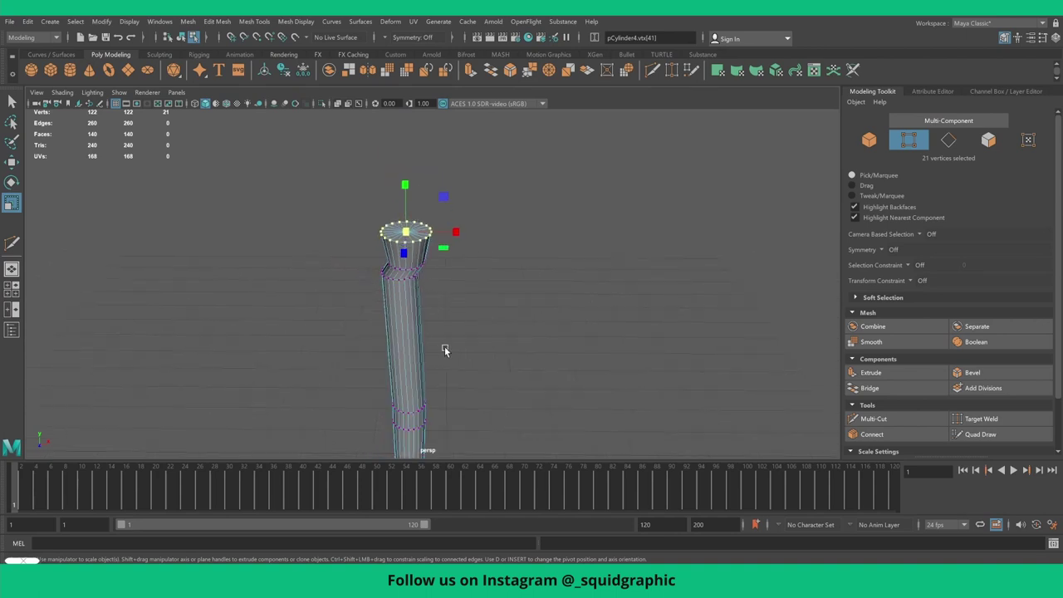
{"action": "mouse_move", "coordinate": [432, 282]}
{"action": "left_mouse_down", "text": "alt"}
{"action": "mouse_move", "coordinate": [464, 191]}
{"action": "mouse_move", "coordinate": [456, 74]}
{"action": "mouse_move", "coordinate": [423, 240]}
{"action": "mouse_move", "coordinate": [433, 228]}
{"action": "mouse_move", "coordinate": [398, 220]}
{"action": "mouse_move", "coordinate": [349, 278]}
{"action": "mouse_move", "coordinate": [412, 222]}
{"action": "mouse_move", "coordinate": [390, 237]}
{"action": "left_mouse_up", "text": "alt"}
{"action": "left_click", "coordinate": [872, 419]}
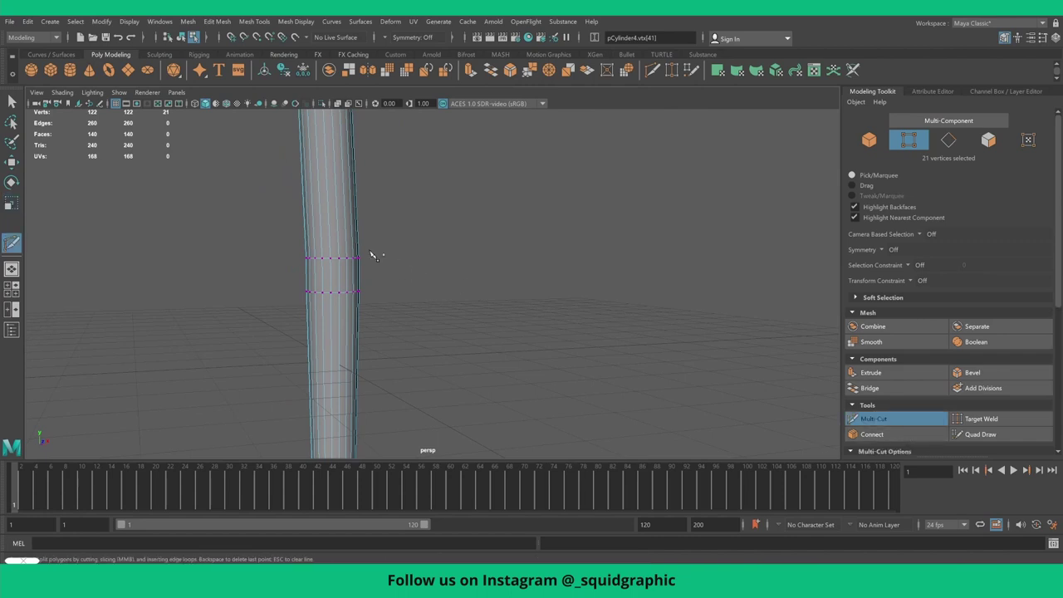
- Insert a new edge loop mid-pole and raise the lower new loop slightly
{"action": "left_click", "coordinate": [332, 240], "text": "ctrl"}
{"action": "key", "text": "q"}
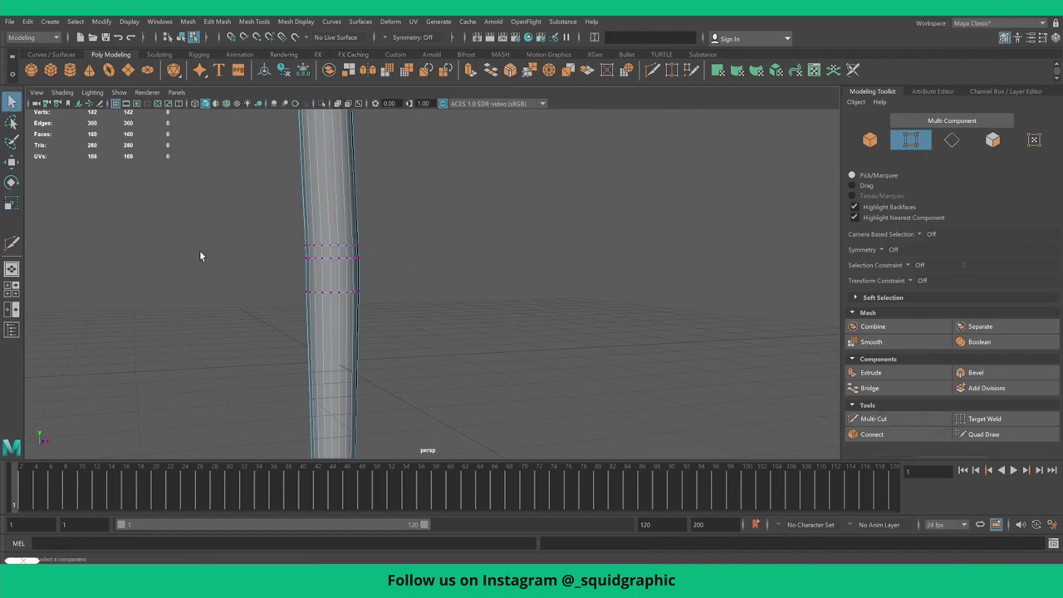
{"action": "left_click_drag", "start_coordinate": [289, 285], "coordinate": [370, 300]}
{"action": "key", "text": "w"}
{"action": "left_click_drag", "start_coordinate": [329, 240], "coordinate": [332, 221]}
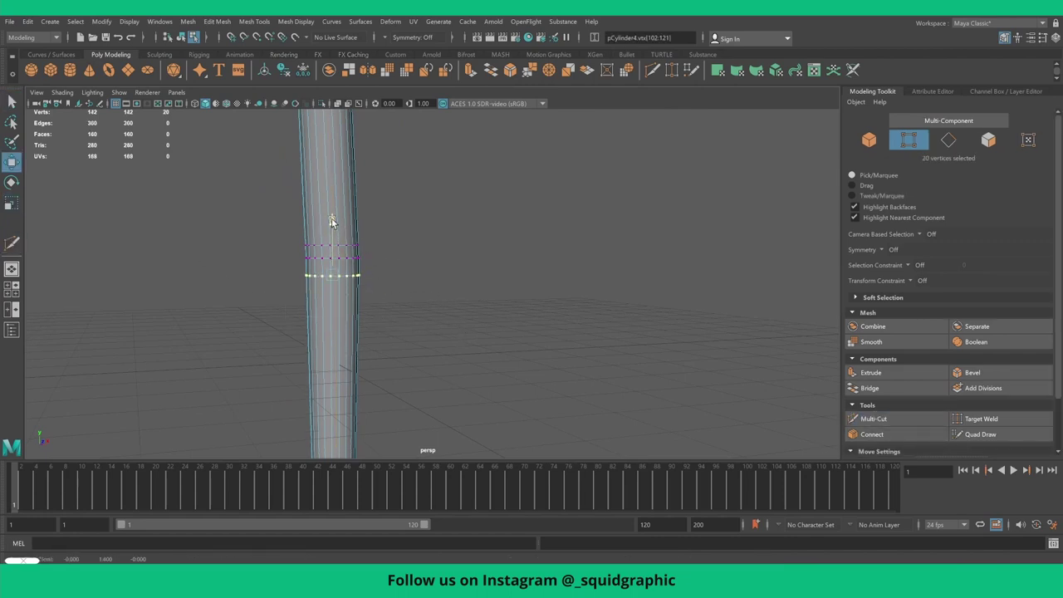
{"action": "mouse_move", "coordinate": [289, 251]}
{"action": "left_mouse_down"}
{"action": "mouse_move", "coordinate": [370, 268]}
{"action": "mouse_move", "coordinate": [396, 258]}
{"action": "left_mouse_up"}
{"action": "key", "text": "r"}
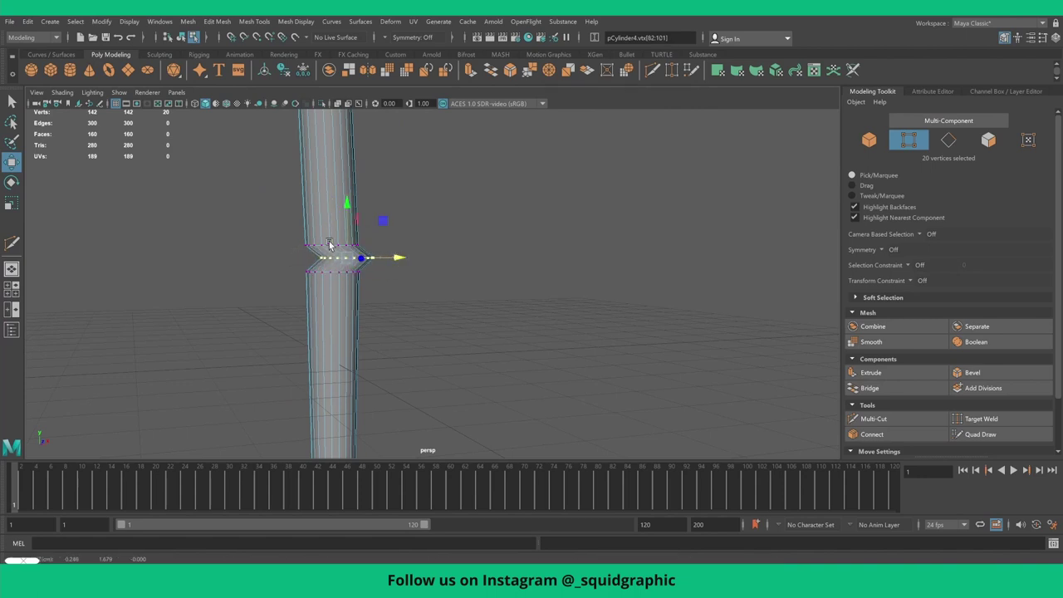
- Scale the bulge's lower vertex ring inward to 0.859, then return to object mode
{"action": "left_click_drag", "start_coordinate": [242, 251], "coordinate": [380, 211]}
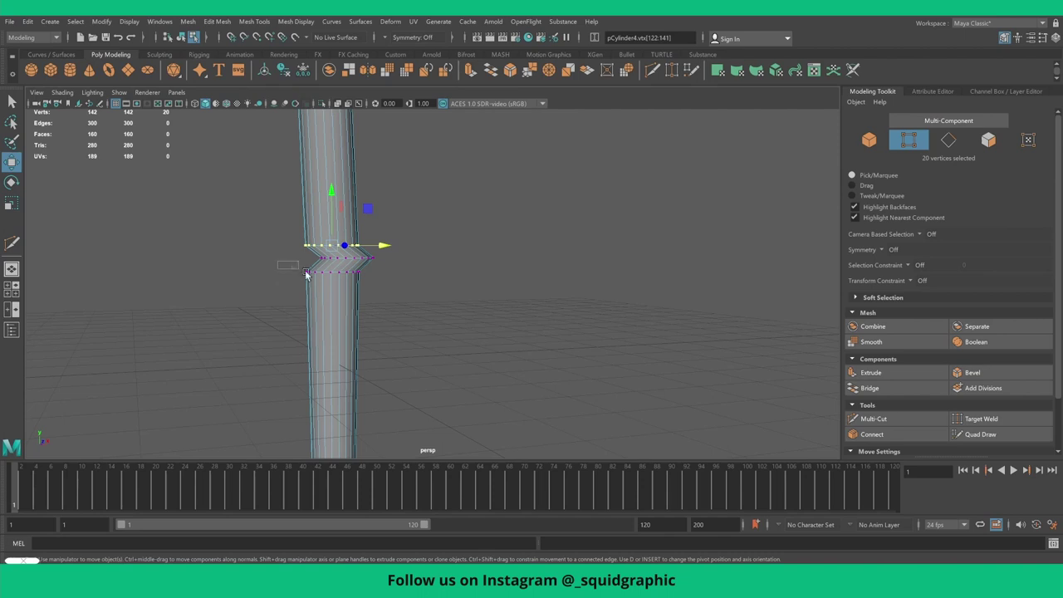
{"action": "left_click_drag", "start_coordinate": [394, 302], "coordinate": [393, 300], "text": "shift"}
{"action": "left_click_drag", "start_coordinate": [379, 256], "coordinate": [320, 198], "text": "alt"}
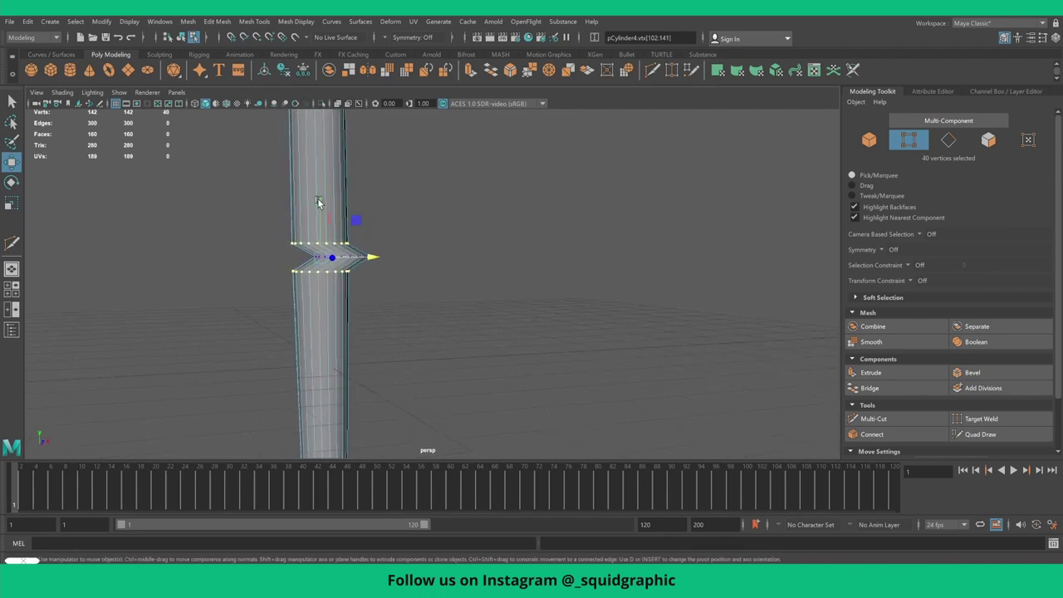
{"action": "key", "text": "r"}
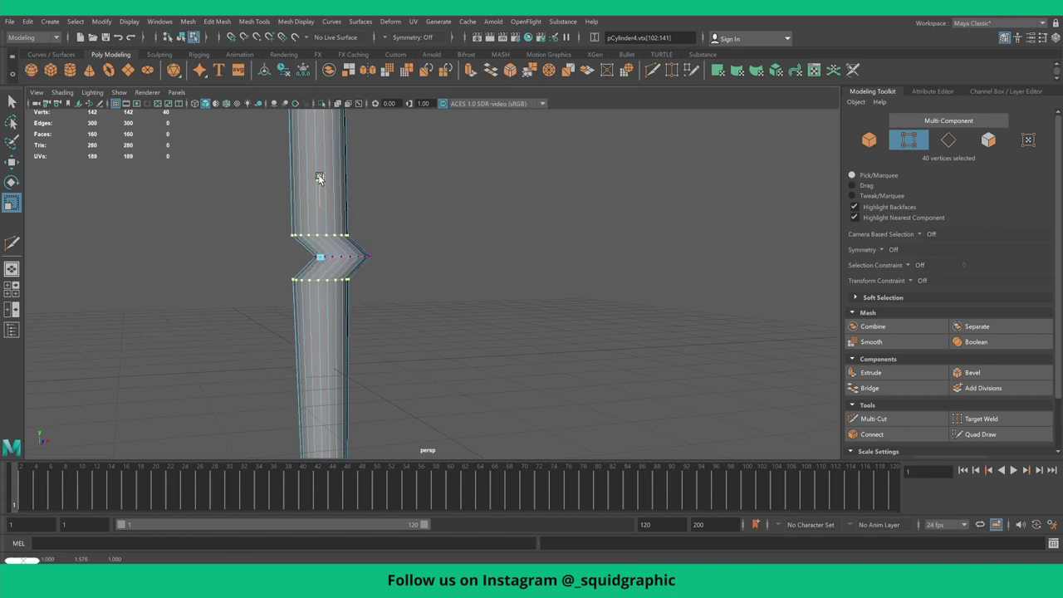
{"action": "right_click", "coordinate": [327, 155]}
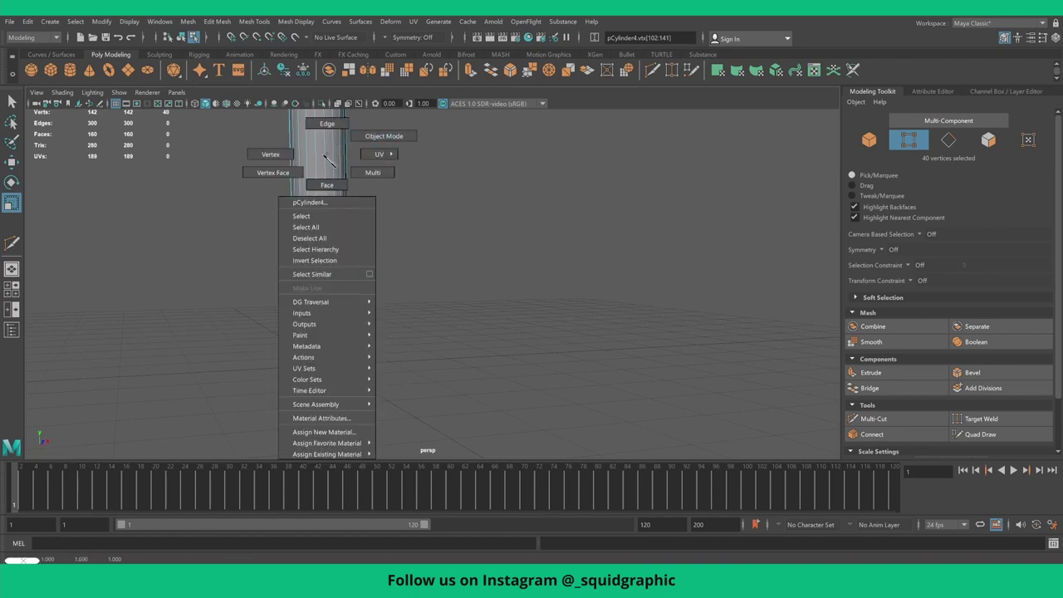
{"action": "left_click", "coordinate": [270, 155]}
{"action": "left_click_drag", "start_coordinate": [256, 197], "coordinate": [365, 243]}
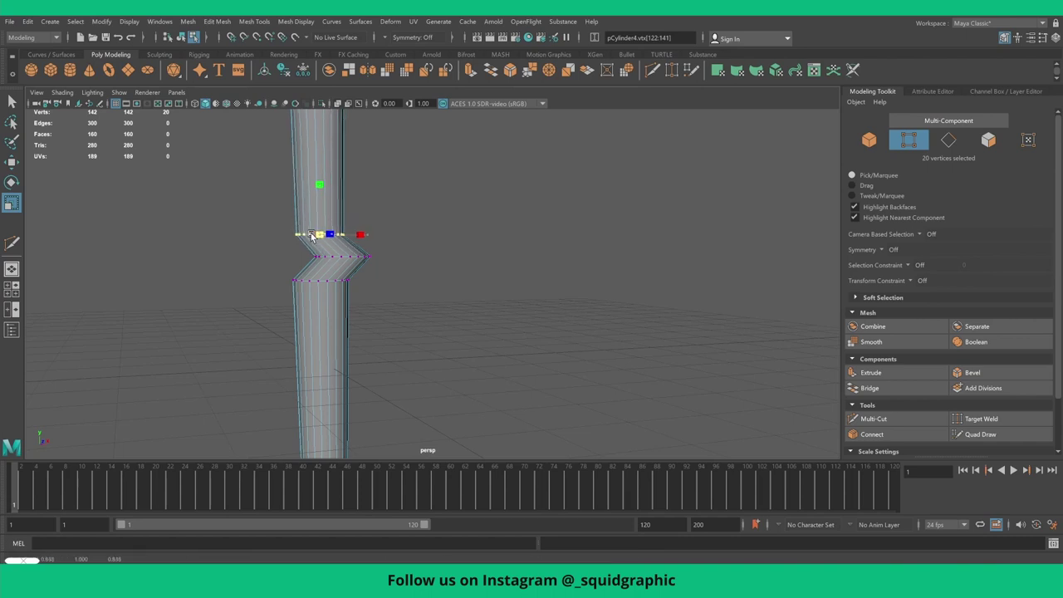
{"action": "left_click_drag", "start_coordinate": [274, 274], "coordinate": [358, 312]}
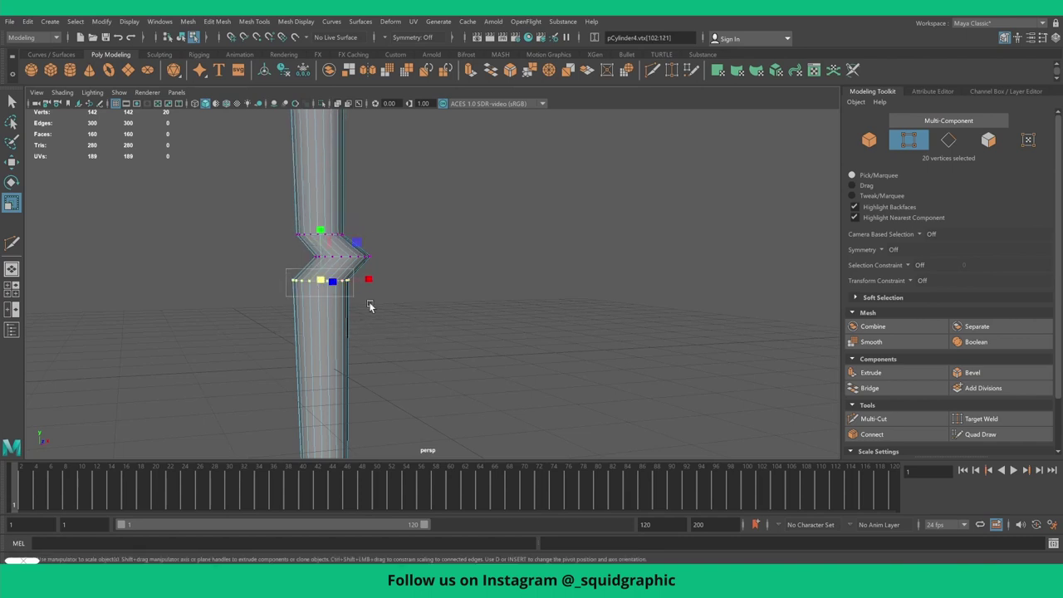
{"action": "left_click_drag", "start_coordinate": [318, 279], "coordinate": [311, 279]}
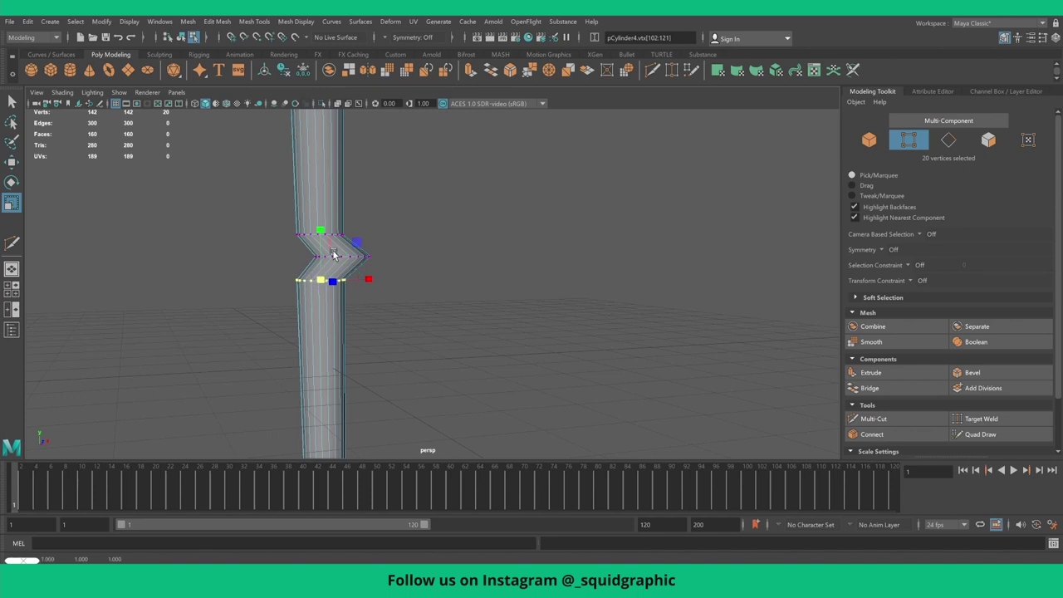
{"action": "left_click", "coordinate": [418, 278]}
- Shift a mid-pole vertex ring left to bend the pole
{"action": "scroll", "coordinate": [391, 289], "scroll_direction": "down", "scroll_amount": 3}
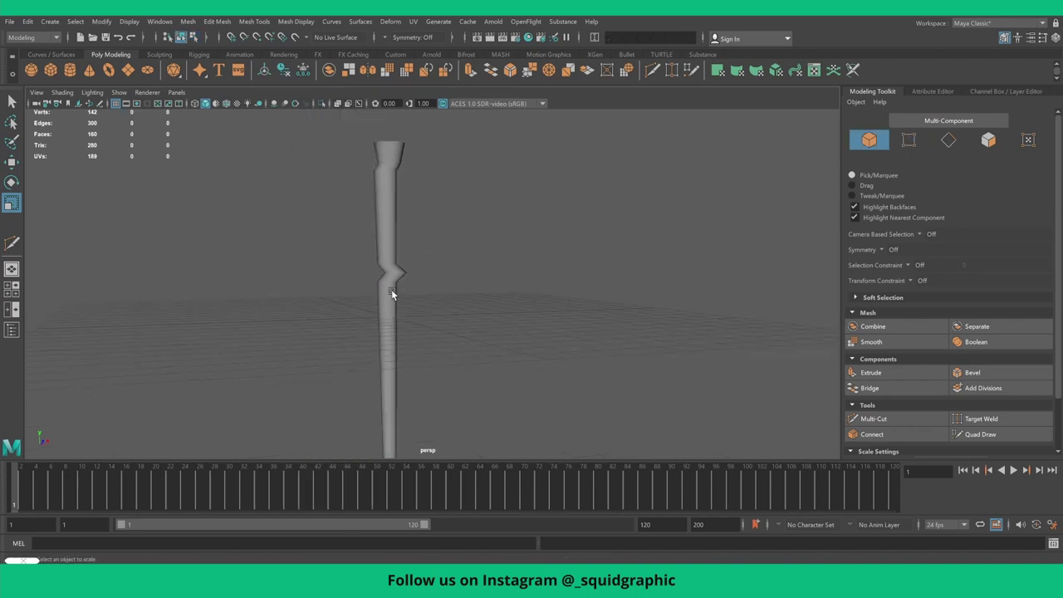
{"action": "scroll", "coordinate": [413, 302], "scroll_direction": "down", "scroll_amount": 2}
{"action": "mouse_move", "coordinate": [413, 302]}
{"action": "left_mouse_down", "text": "alt"}
{"action": "mouse_move", "coordinate": [388, 321]}
{"action": "mouse_move", "coordinate": [355, 310]}
{"action": "mouse_move", "coordinate": [550, 269]}
{"action": "left_mouse_up", "text": "alt"}
{"action": "left_click", "coordinate": [553, 269]}
{"action": "key", "text": "F9"}
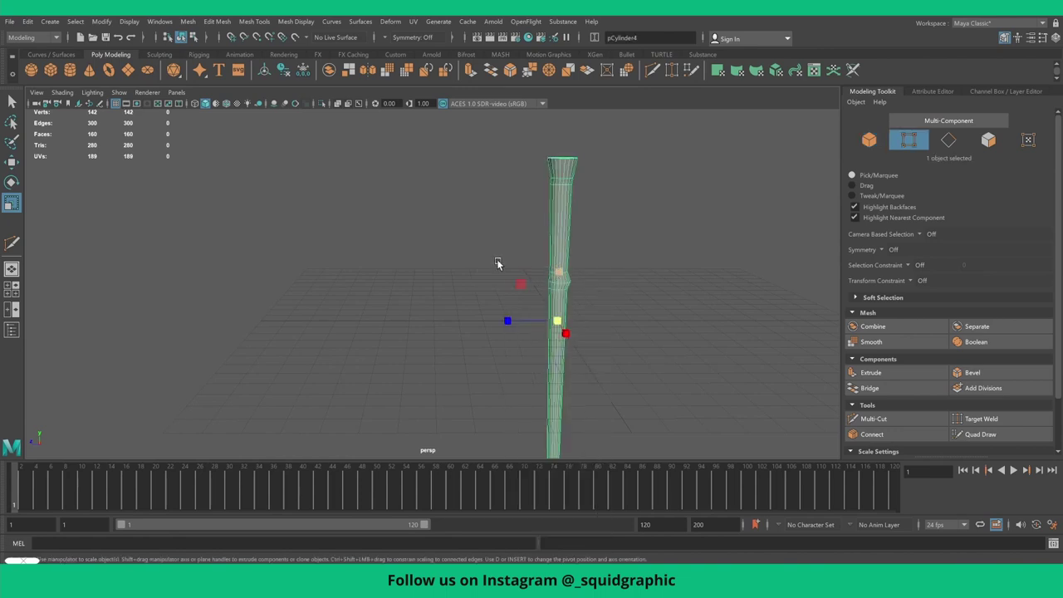
{"action": "left_click_drag", "start_coordinate": [480, 240], "coordinate": [616, 321]}
{"action": "key", "text": "w"}
{"action": "left_click_drag", "start_coordinate": [504, 284], "coordinate": [498, 283]}
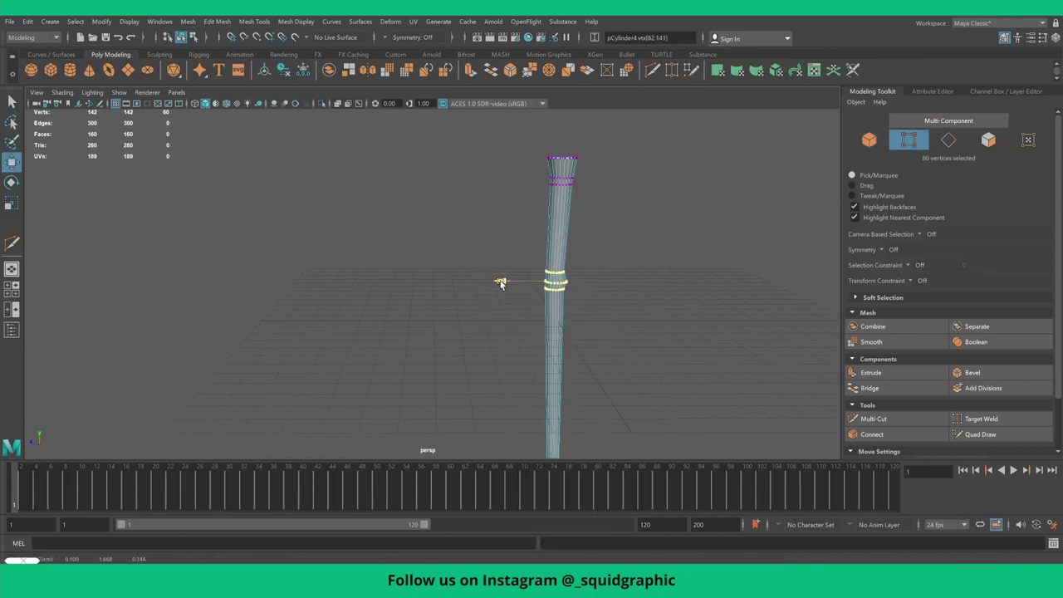
- Slide the column's top and middle vertex rings down, then reselect the whole column
{"action": "left_click_drag", "start_coordinate": [572, 160], "coordinate": [405, 348], "text": "alt"}
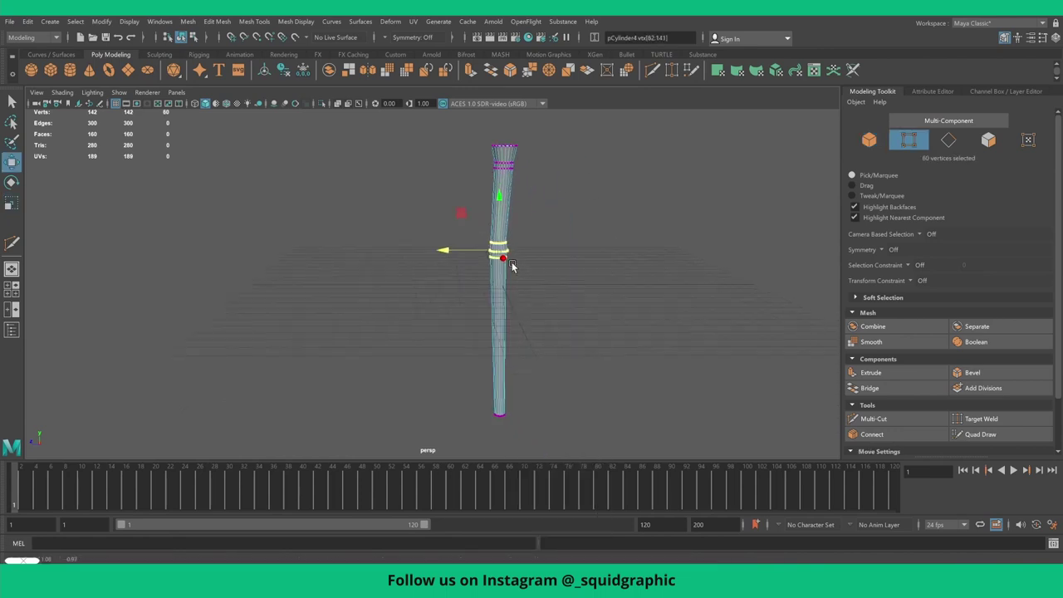
{"action": "mouse_move", "coordinate": [502, 425]}
{"action": "left_mouse_down"}
{"action": "mouse_move", "coordinate": [404, 382]}
{"action": "mouse_move", "coordinate": [396, 155]}
{"action": "mouse_move", "coordinate": [515, 351]}
{"action": "left_mouse_up"}
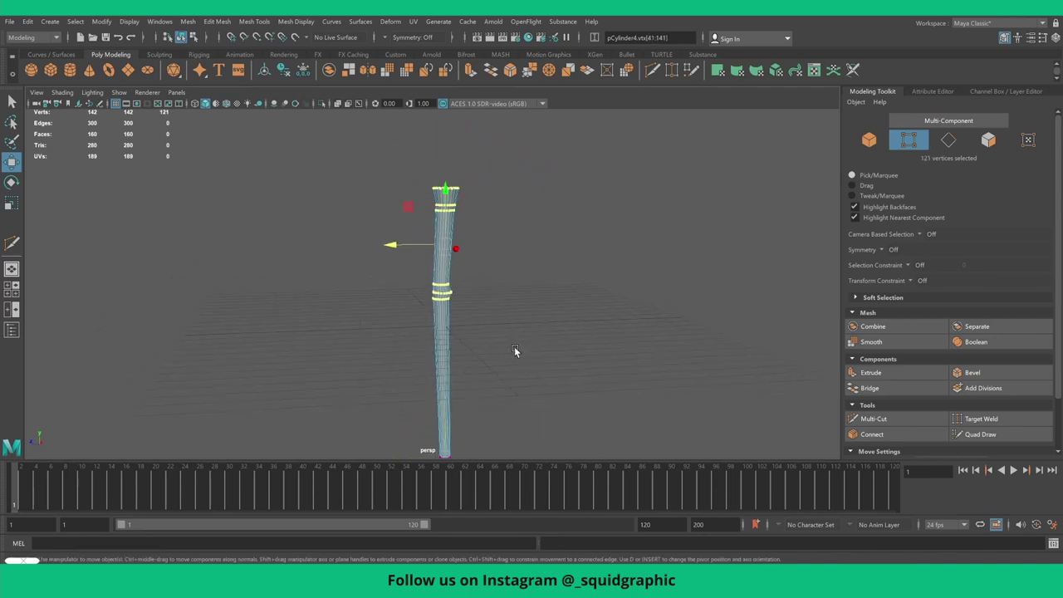
{"action": "mouse_move", "coordinate": [448, 213]}
{"action": "left_mouse_down"}
{"action": "mouse_move", "coordinate": [482, 313]}
{"action": "mouse_move", "coordinate": [486, 226]}
{"action": "left_mouse_up"}
{"action": "right_click_drag", "start_coordinate": [442, 234], "coordinate": [446, 230]}
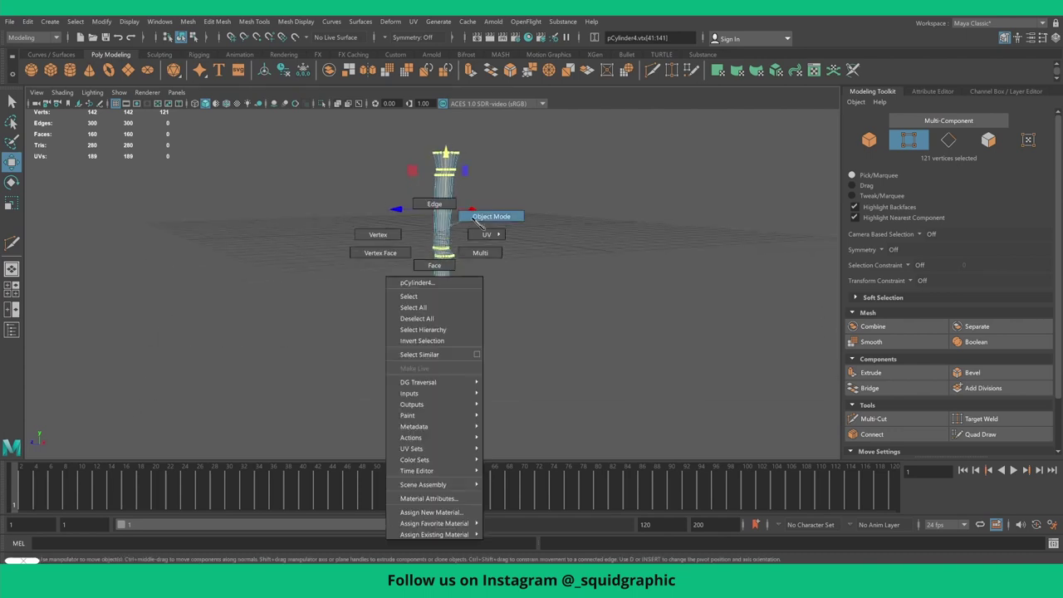
{"action": "left_click", "coordinate": [450, 218]}
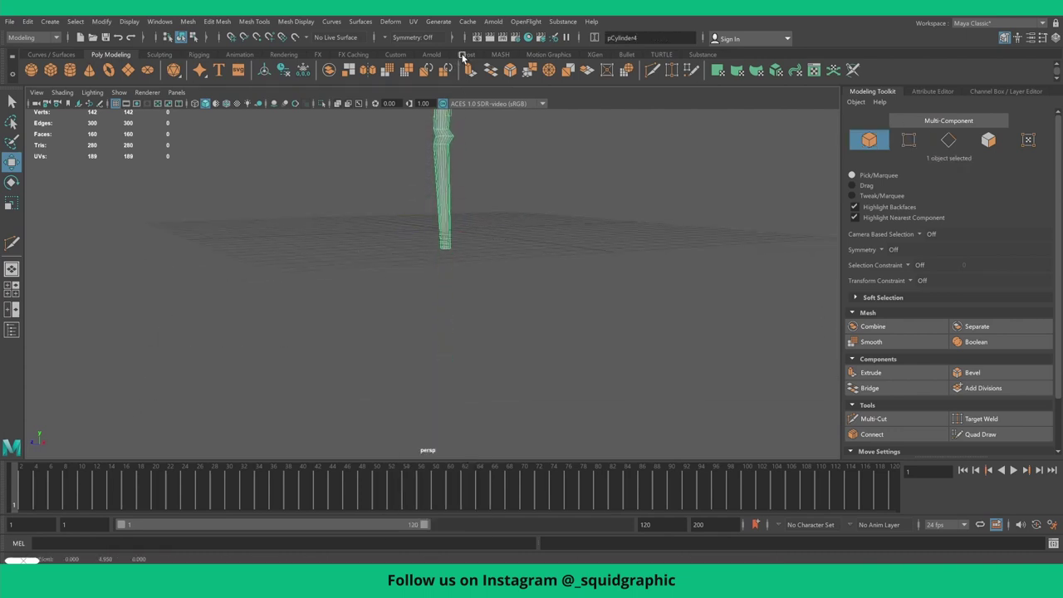
{"action": "mouse_move", "coordinate": [443, 177]}
{"action": "left_mouse_down", "text": "alt"}
{"action": "mouse_move", "coordinate": [463, 247]}
{"action": "mouse_move", "coordinate": [439, 202]}
{"action": "mouse_move", "coordinate": [433, 116]}
{"action": "left_mouse_up", "text": "alt"}
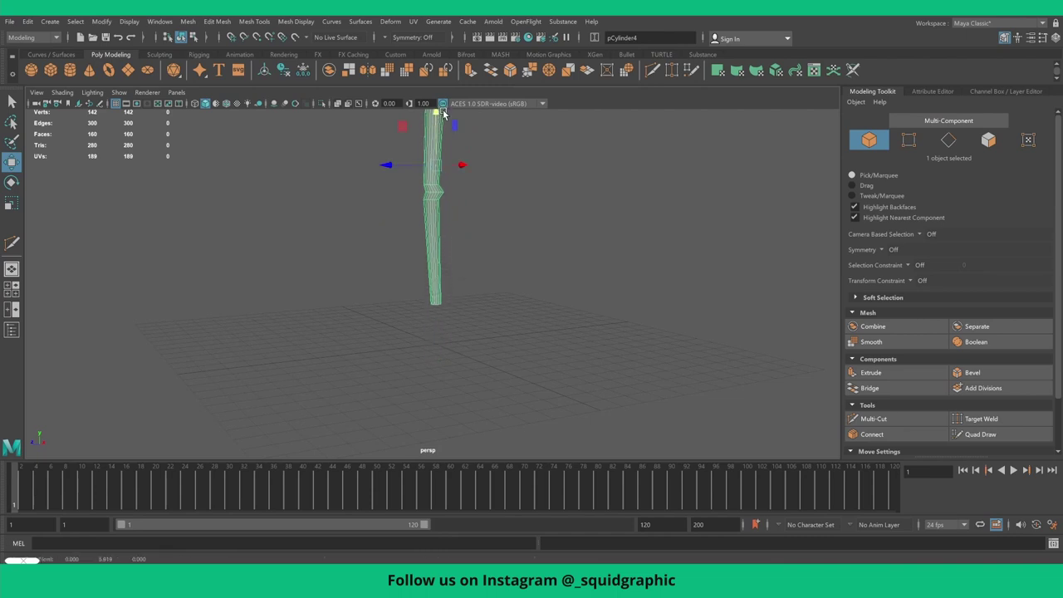
- Undo the new cone and create a polygon cylinder at the origin instead
{"action": "left_click", "coordinate": [88, 70]}
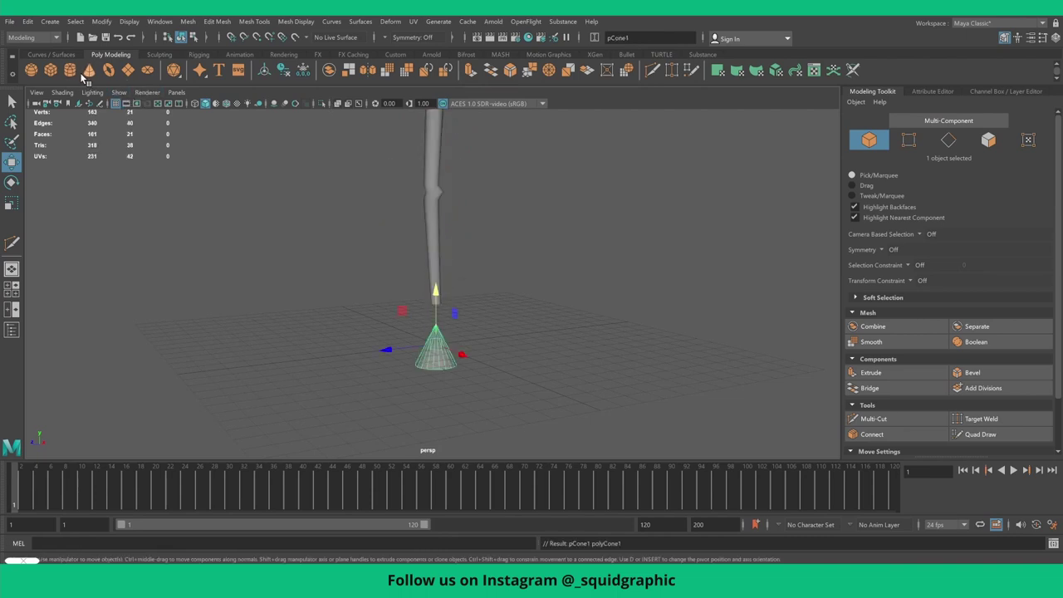
{"action": "key", "text": "ctrl+z"}
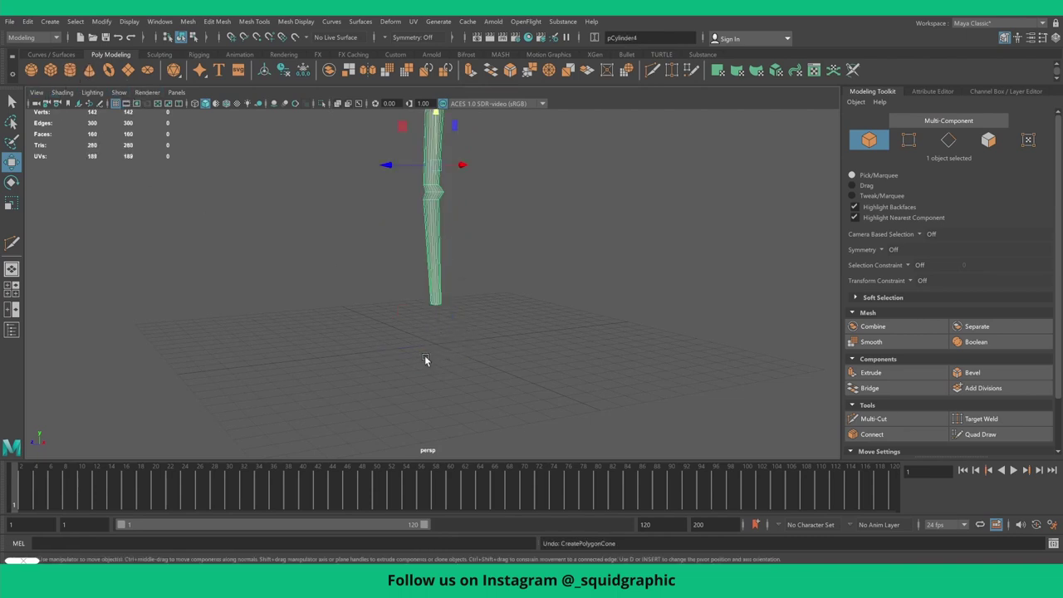
{"action": "right_click_drag", "start_coordinate": [426, 360], "coordinate": [450, 337], "text": "shift"}
{"action": "left_click_drag", "start_coordinate": [445, 340], "coordinate": [403, 317], "text": "alt"}
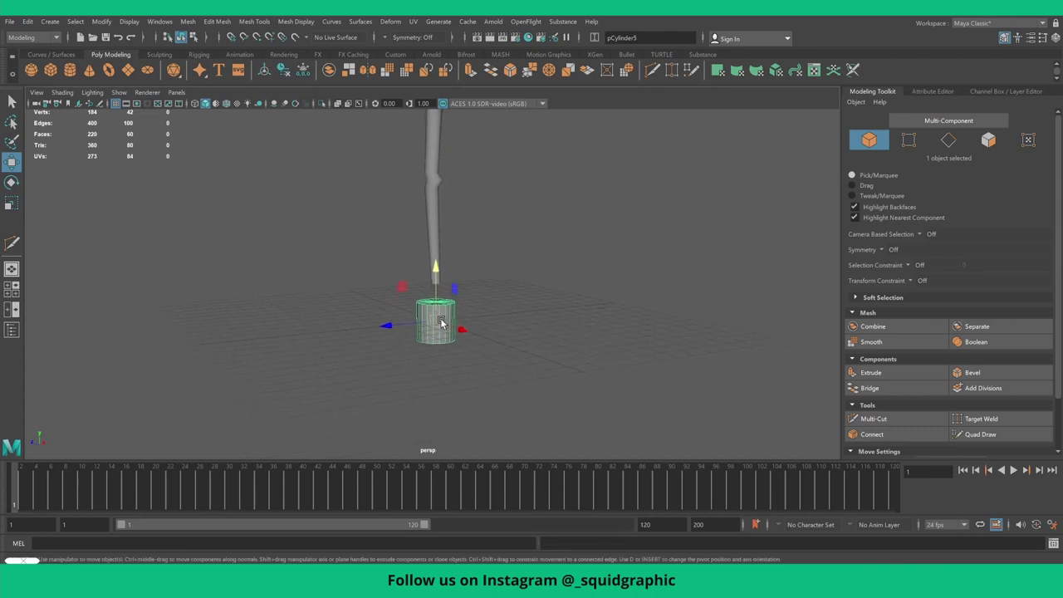
{"action": "right_click_drag", "start_coordinate": [403, 317], "coordinate": [704, 246], "text": "alt"}
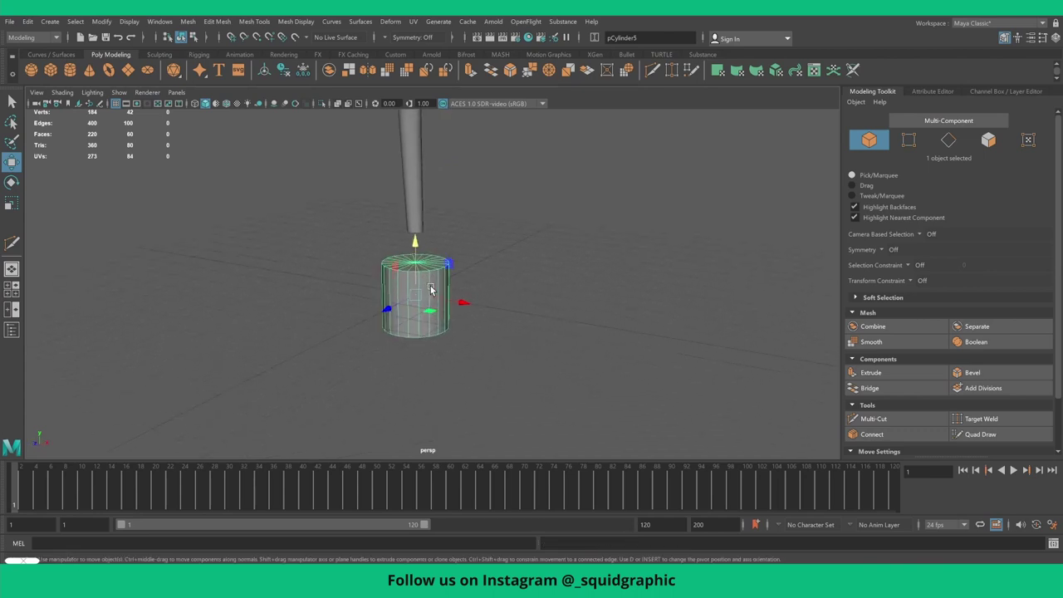
- Set the cylinder's Subdivisions Caps to 2 in the Channel Box
{"action": "left_click", "coordinate": [913, 92]}
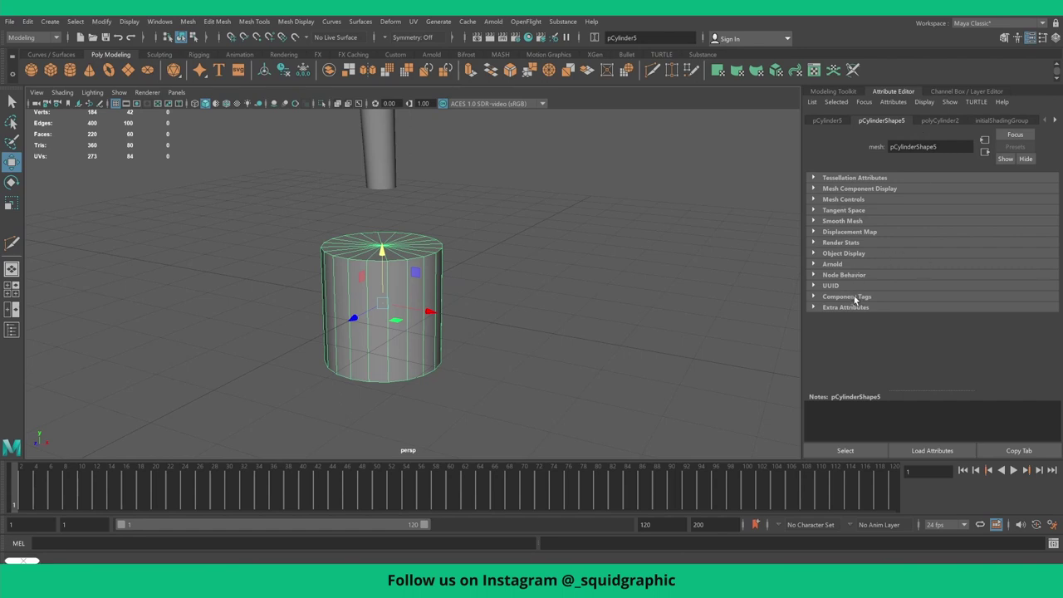
{"action": "left_click", "coordinate": [967, 92]}
{"action": "left_click", "coordinate": [821, 245]}
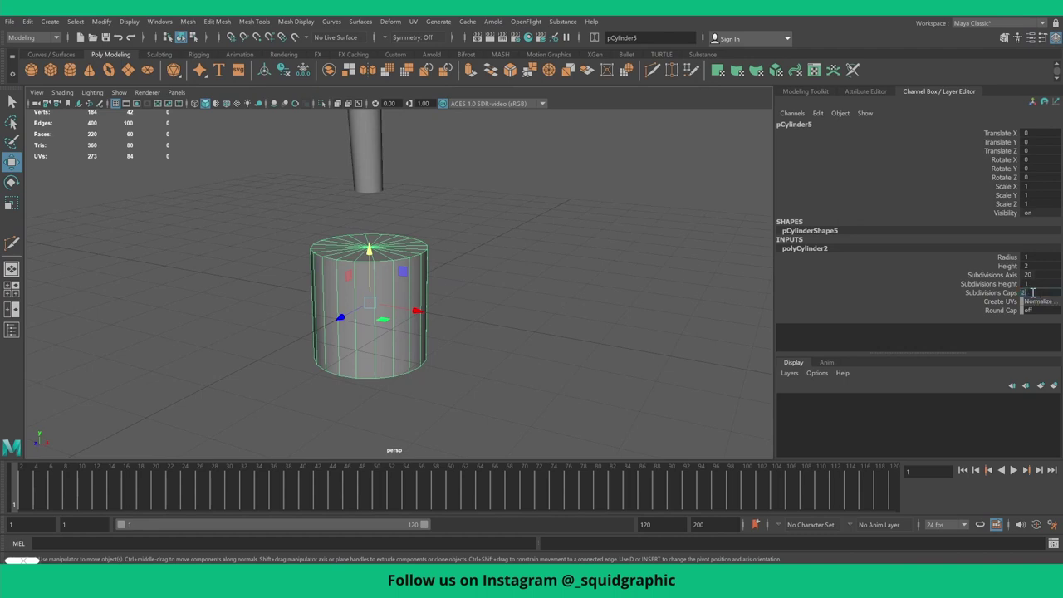
{"action": "scroll", "coordinate": [380, 275], "scroll_direction": "up", "scroll_amount": 2}
{"action": "scroll", "coordinate": [380, 275], "scroll_direction": "up", "scroll_amount": 3}
{"action": "scroll", "coordinate": [376, 266], "scroll_direction": "up", "scroll_amount": 2}
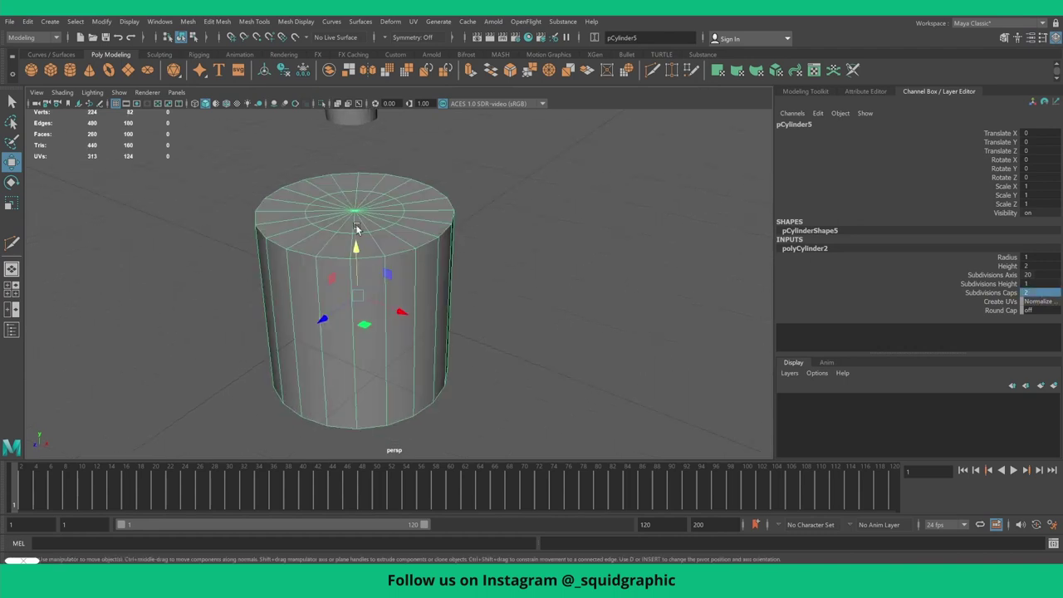
- Select the inner edge ring on the top cap and scale it
{"action": "right_click", "coordinate": [356, 227]}
{"action": "double_click", "coordinate": [362, 230]}
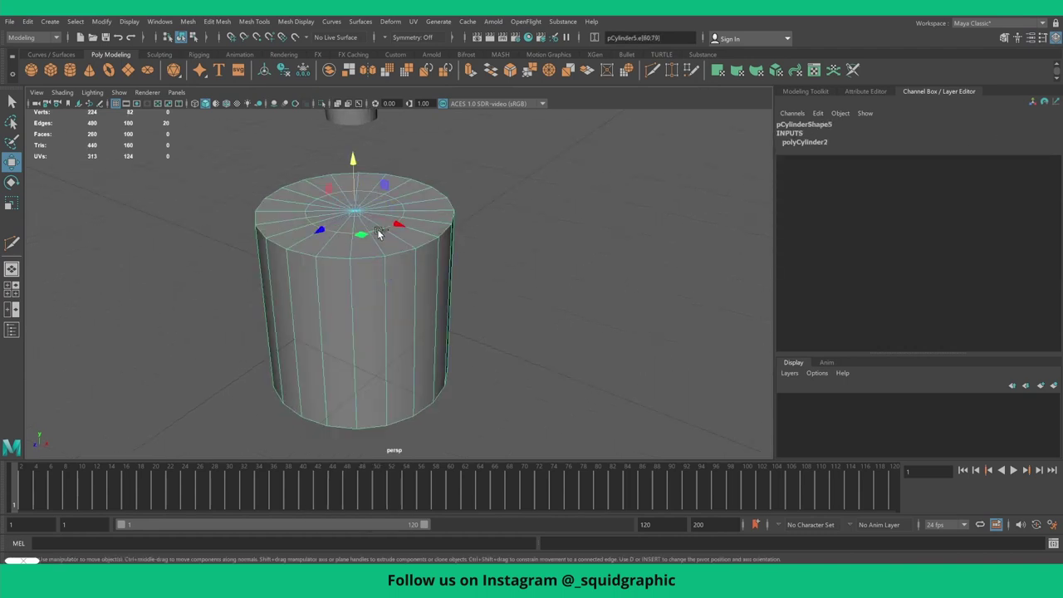
{"action": "key", "text": "r"}
{"action": "left_click_drag", "start_coordinate": [354, 213], "coordinate": [331, 240]}
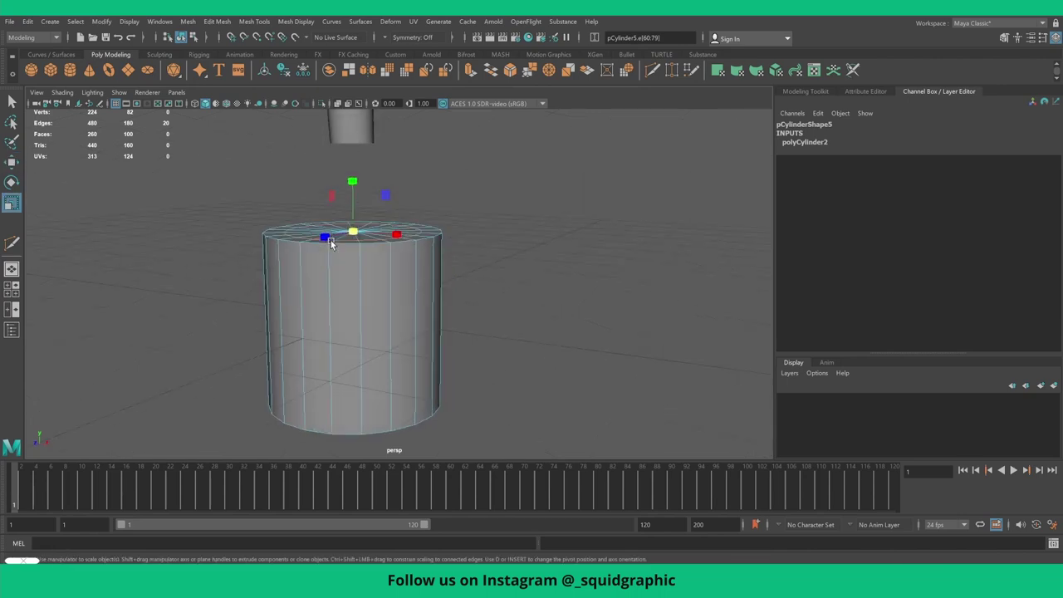
{"action": "left_click", "coordinate": [804, 92]}
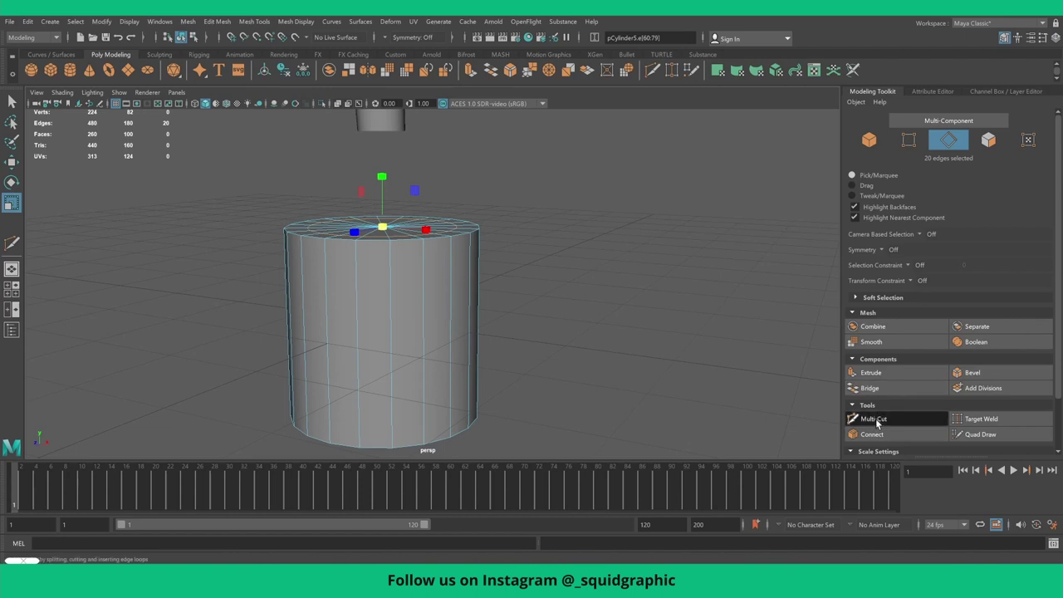
- Multi-Cut four horizontal edge loops from the upper cylinder down to near its bottom
{"action": "left_click", "coordinate": [875, 419]}
{"action": "left_click", "coordinate": [390, 240]}
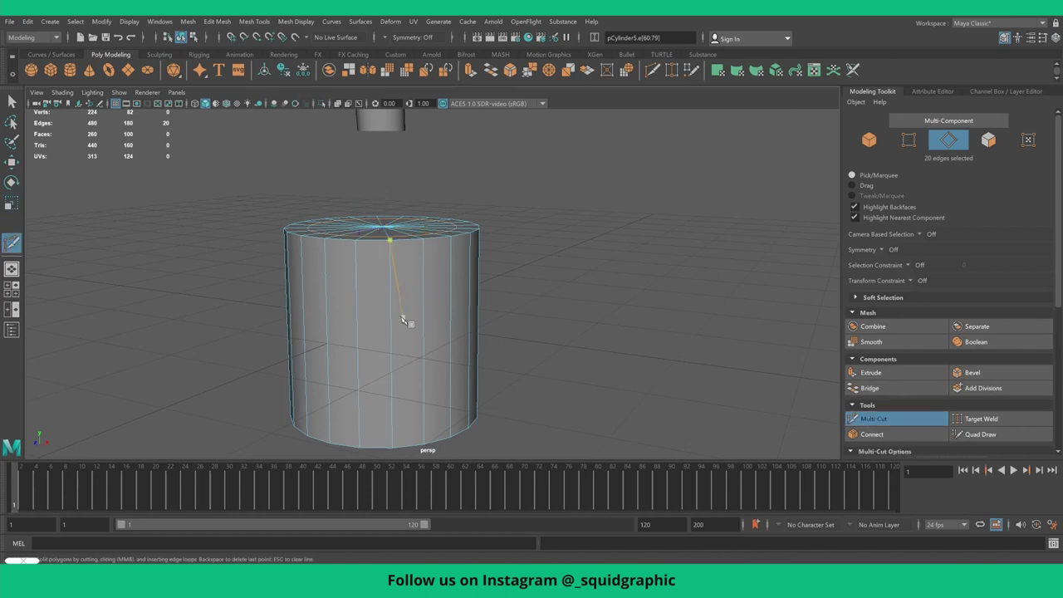
{"action": "left_click", "coordinate": [356, 295], "text": "ctrl"}
{"action": "left_click", "coordinate": [357, 322], "text": "ctrl"}
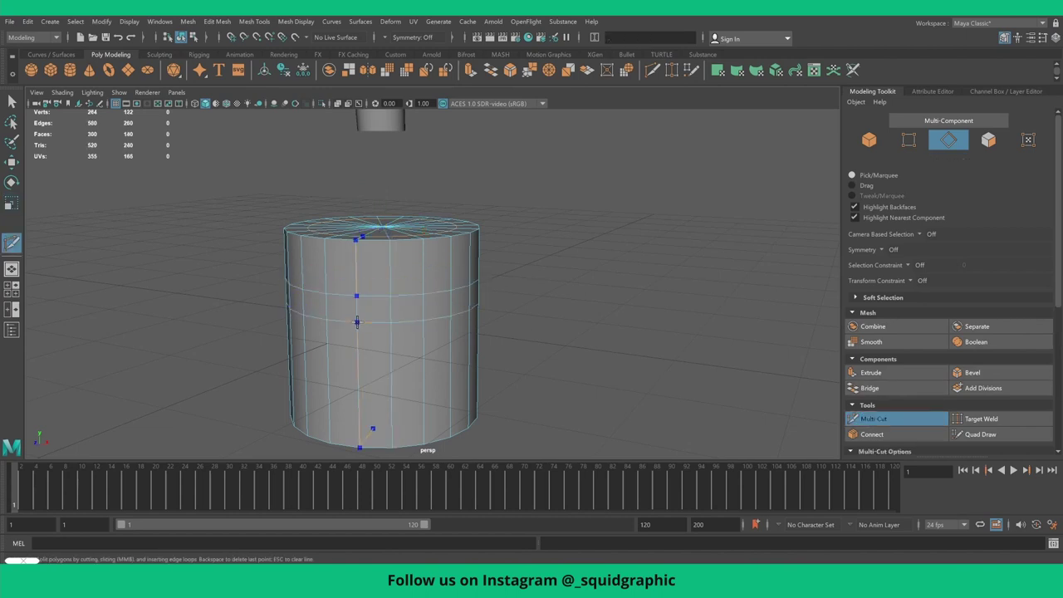
{"action": "left_click", "coordinate": [362, 387], "text": "ctrl"}
{"action": "key", "text": "q"}
- In the front view, scale the two middle vertex rows into a narrow neck and spread them apart
{"action": "scroll", "coordinate": [354, 328], "scroll_direction": "down", "scroll_amount": 3}
{"action": "key", "text": "space"}
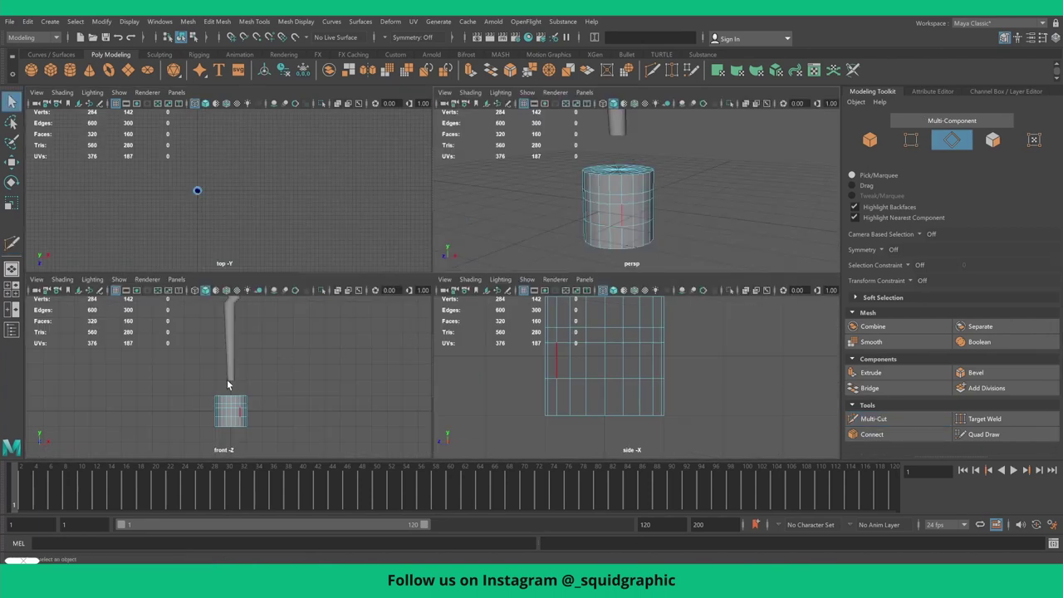
{"action": "key", "text": "space"}
{"action": "scroll", "coordinate": [423, 268], "scroll_direction": "up", "scroll_amount": 3}
{"action": "scroll", "coordinate": [422, 268], "scroll_direction": "up", "scroll_amount": 3}
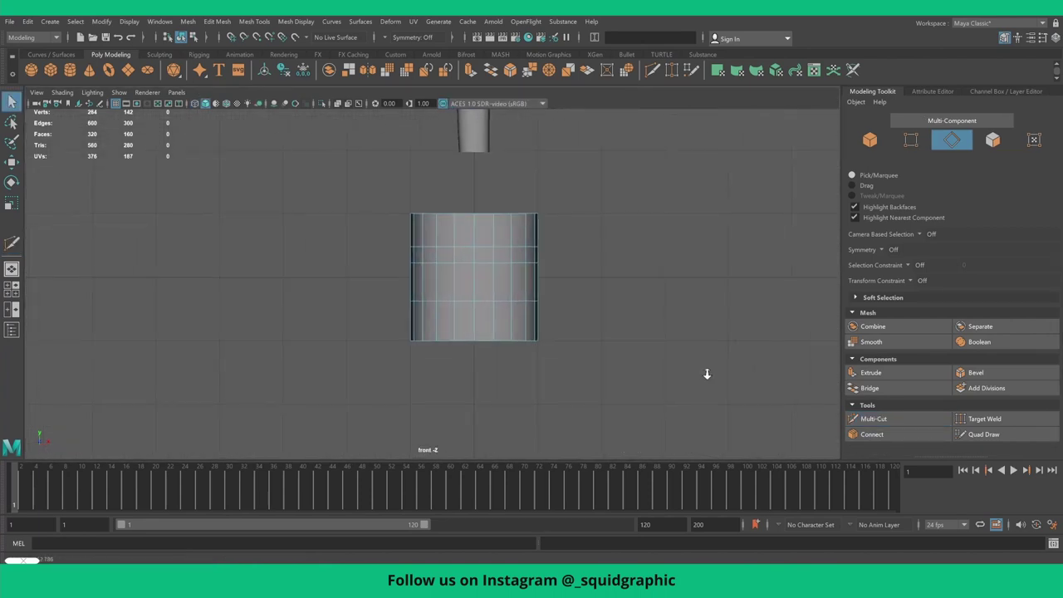
{"action": "scroll", "coordinate": [588, 312], "scroll_direction": "up", "scroll_amount": 2}
{"action": "scroll", "coordinate": [490, 249], "scroll_direction": "up", "scroll_amount": 2}
{"action": "mouse_move", "coordinate": [489, 249]}
{"action": "right_mouse_down"}
{"action": "mouse_move", "coordinate": [411, 252]}
{"action": "mouse_move", "coordinate": [420, 254]}
{"action": "right_mouse_up"}
{"action": "left_click_drag", "start_coordinate": [363, 229], "coordinate": [588, 274]}
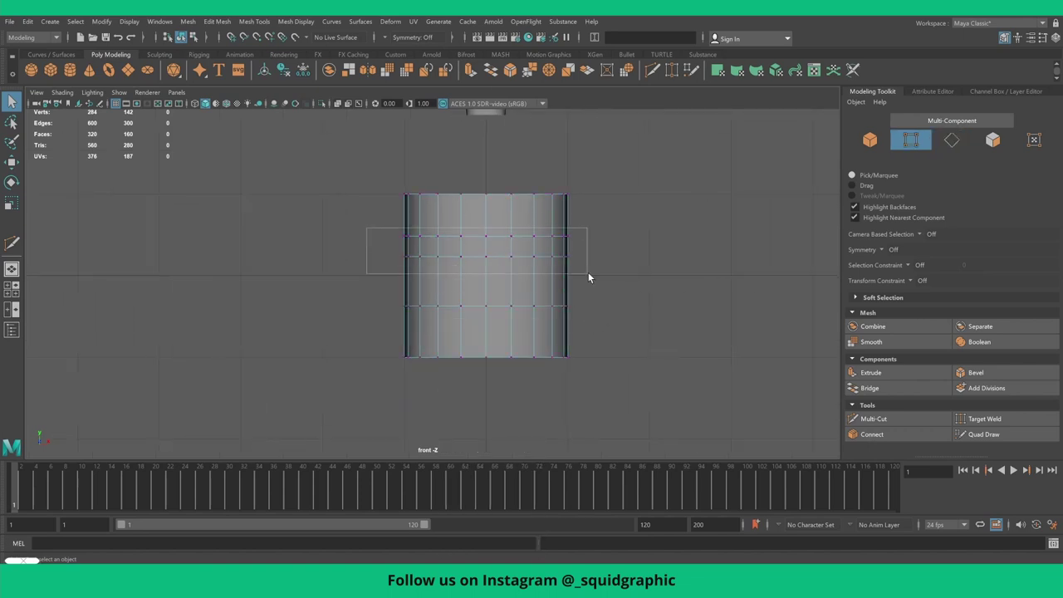
{"action": "key", "text": "r"}
{"action": "left_click_drag", "start_coordinate": [484, 247], "coordinate": [426, 247]}
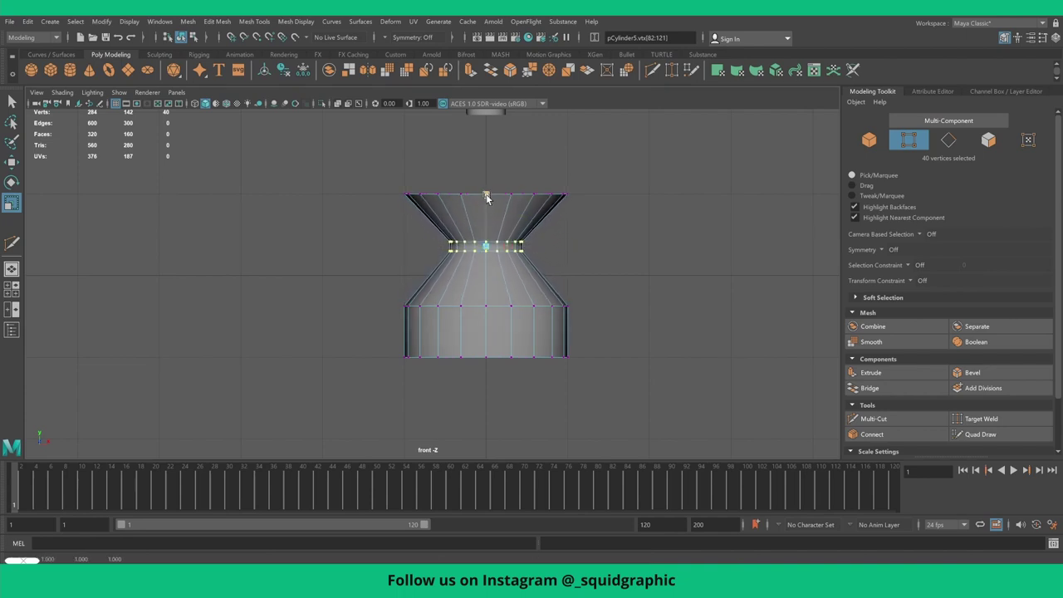
{"action": "left_click_drag", "start_coordinate": [485, 197], "coordinate": [485, 125]}
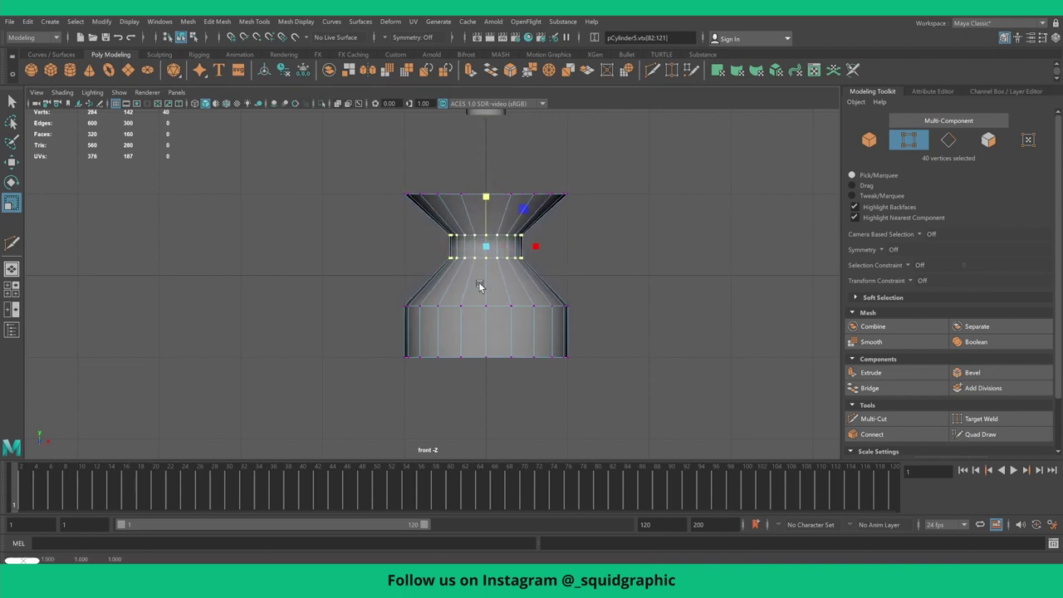
- Shrink the bottom vertex ring and move it down to lengthen the tapered base
{"action": "left_click_drag", "start_coordinate": [388, 338], "coordinate": [593, 376]}
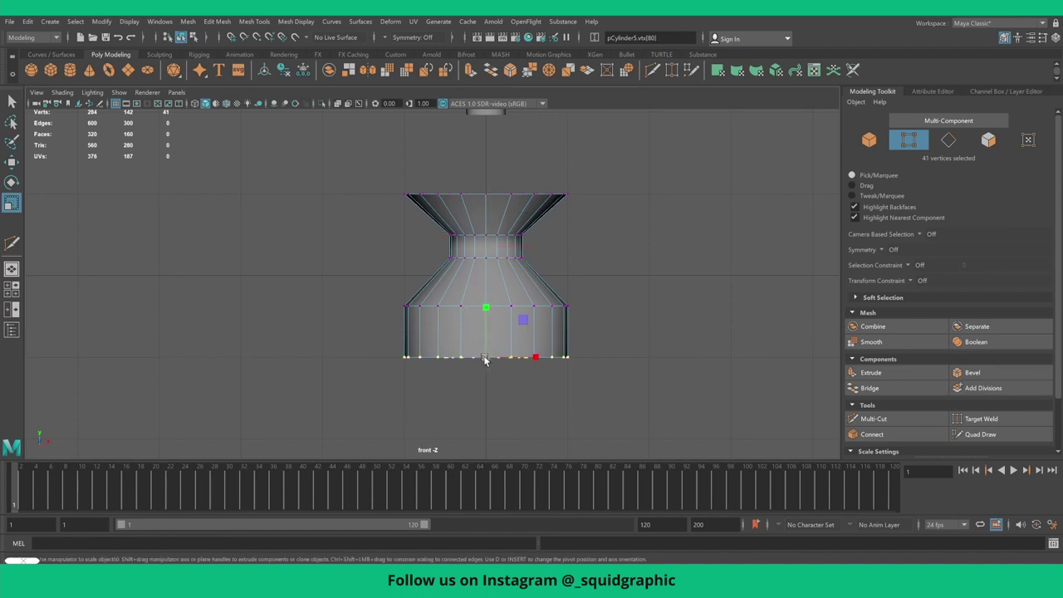
{"action": "left_click_drag", "start_coordinate": [486, 359], "coordinate": [392, 343]}
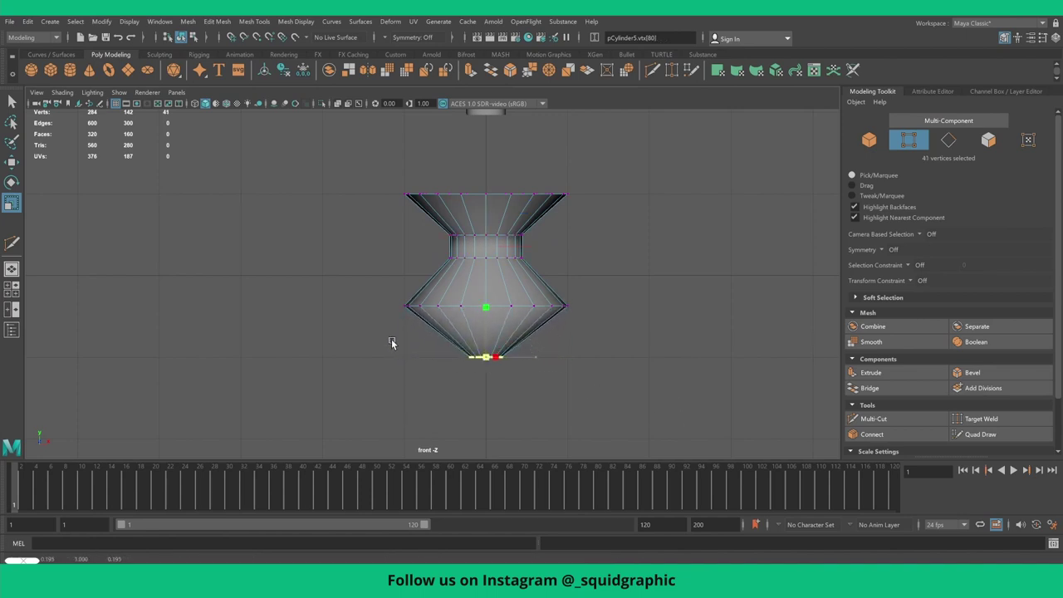
{"action": "key", "text": "w"}
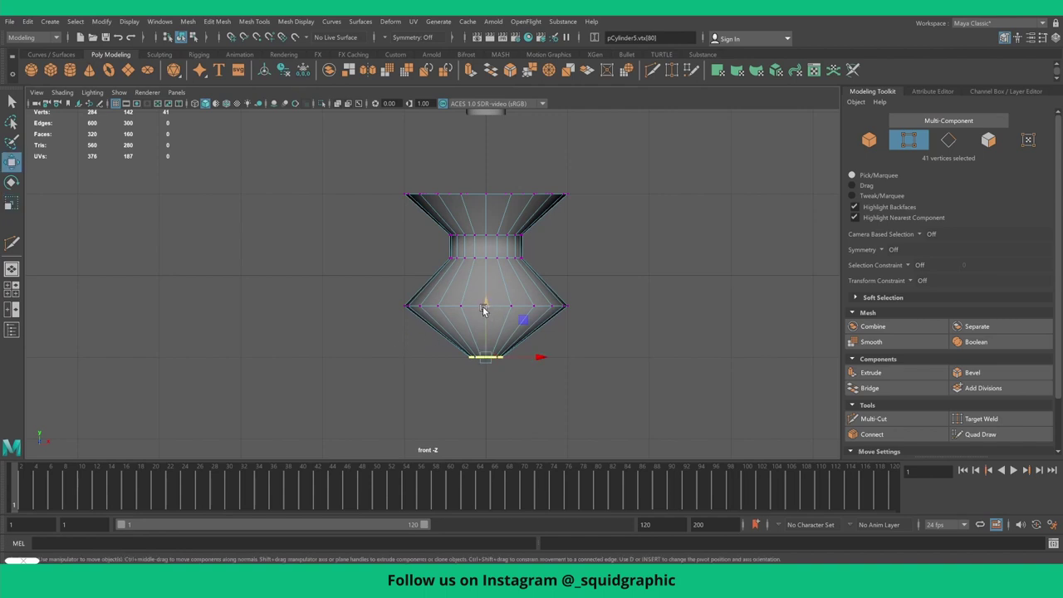
{"action": "left_click_drag", "start_coordinate": [488, 311], "coordinate": [482, 375]}
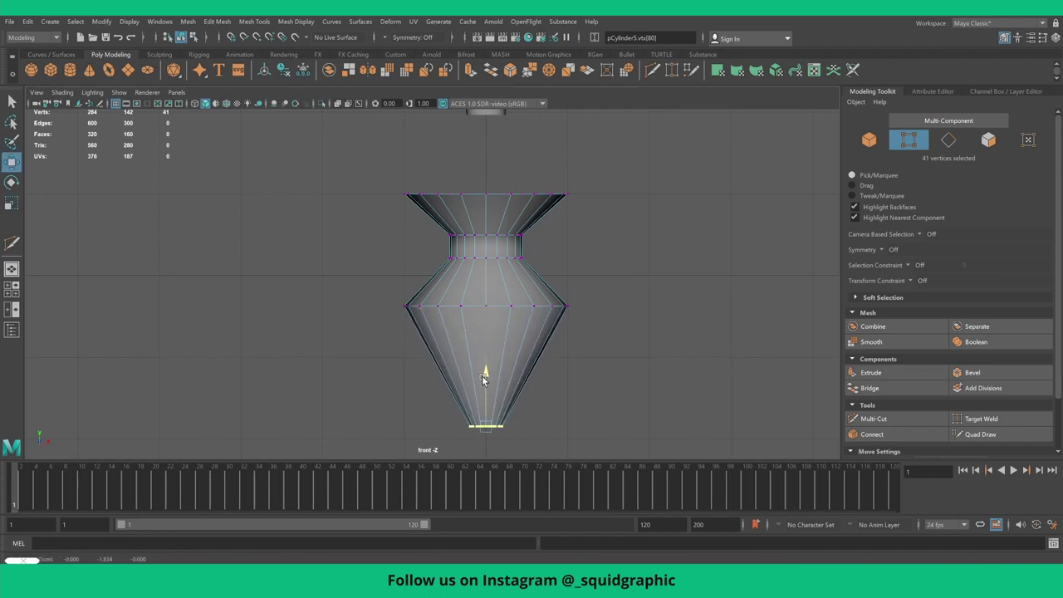
{"action": "right_click_drag", "start_coordinate": [484, 304], "coordinate": [470, 308]}
{"action": "left_click", "coordinate": [470, 308]}
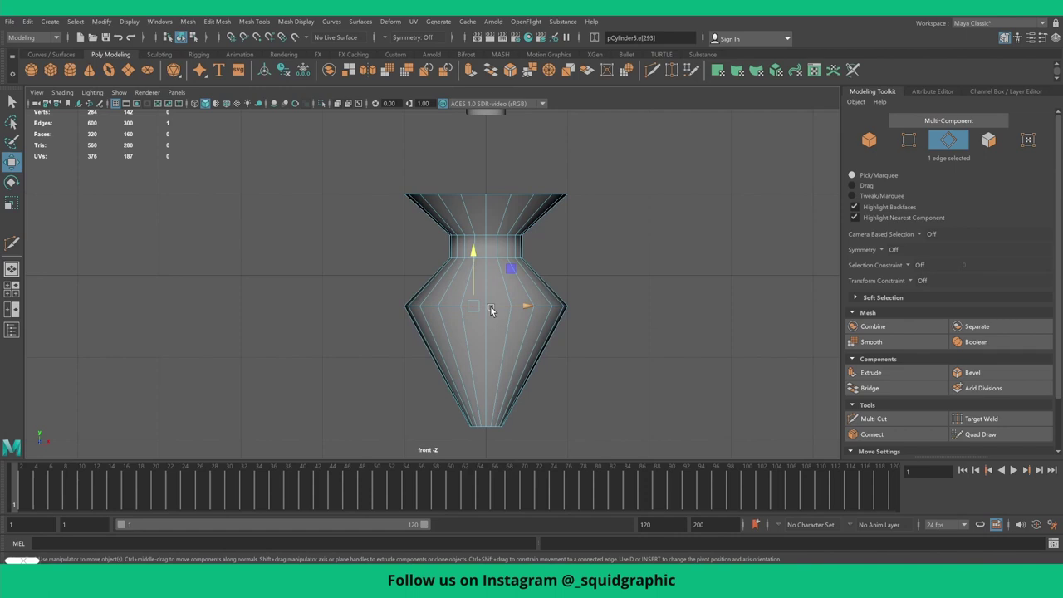
- Bevel the vase's widest edge loop with fraction 0.39 and 2 segments
{"action": "double_click", "coordinate": [448, 305]}
{"action": "left_click", "coordinate": [963, 372]}
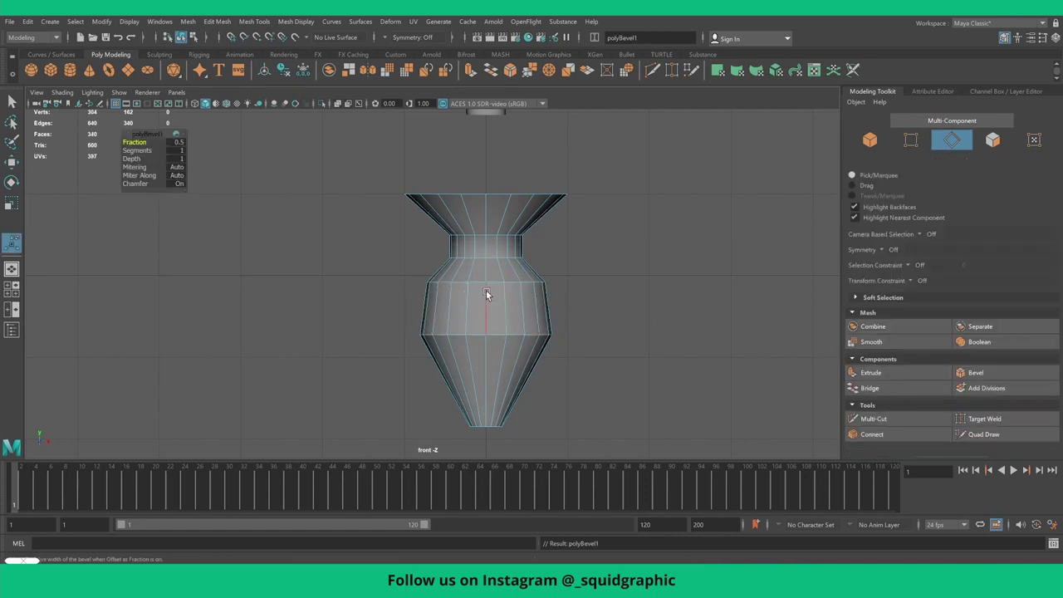
{"action": "scroll", "coordinate": [540, 322], "scroll_direction": "up", "scroll_amount": 2}
{"action": "middle_click_drag", "start_coordinate": [540, 321], "coordinate": [440, 270], "text": "alt"}
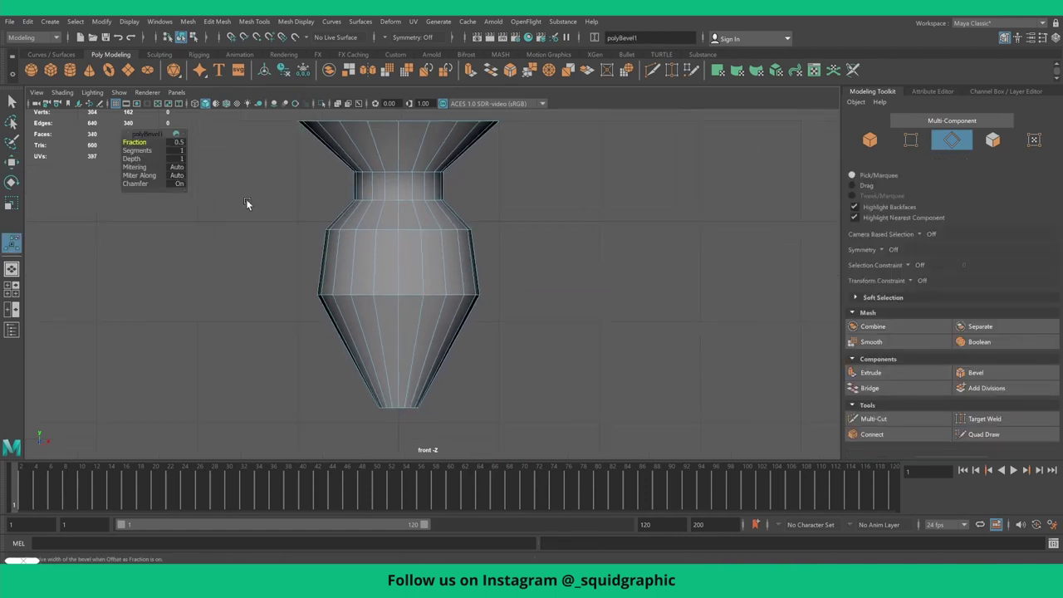
{"action": "mouse_move", "coordinate": [143, 142]}
{"action": "left_mouse_down"}
{"action": "mouse_move", "coordinate": [159, 150]}
{"action": "mouse_move", "coordinate": [148, 150]}
{"action": "left_mouse_up"}
{"action": "left_click", "coordinate": [137, 150]}
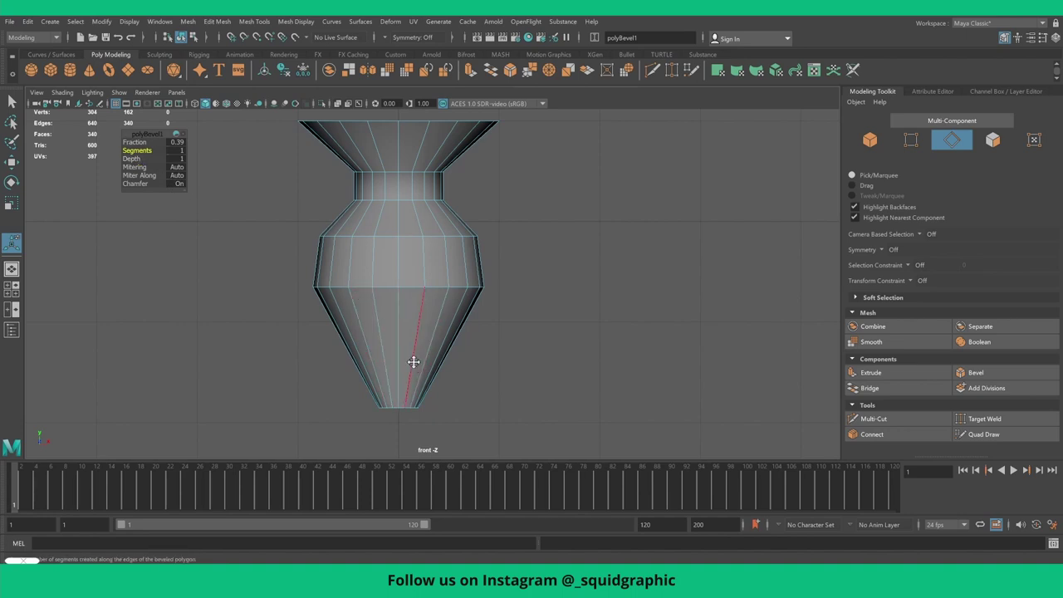
{"action": "middle_click_drag", "start_coordinate": [413, 361], "coordinate": [419, 335], "text": "alt"}
- Add a vertical edge loop down the vase and bevel the edges near its bottom at fraction 0.29
{"action": "left_click", "coordinate": [880, 419]}
{"action": "left_click", "coordinate": [395, 344], "text": "ctrl"}
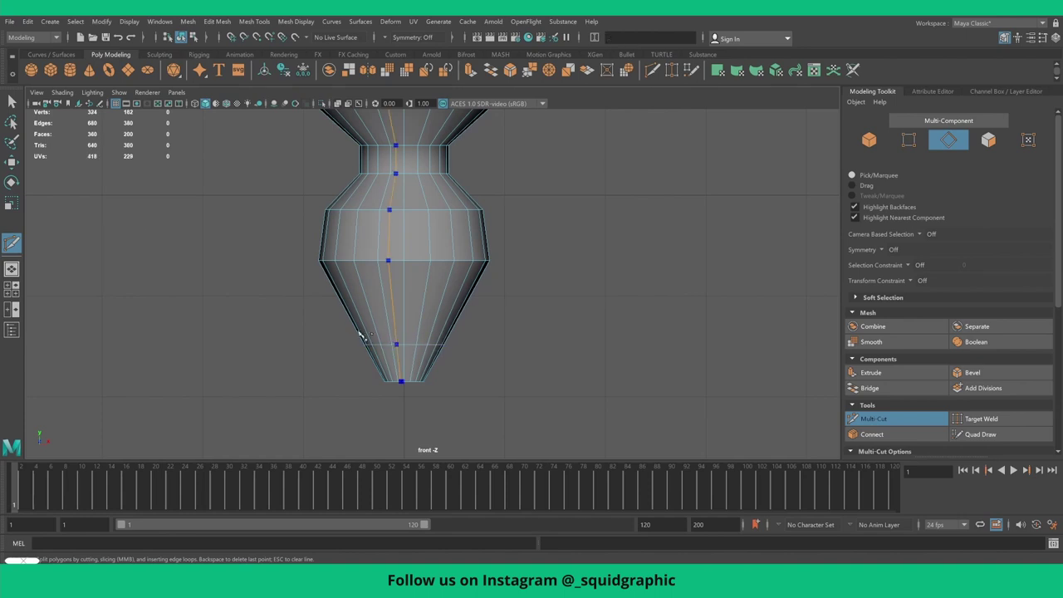
{"action": "right_click_drag", "start_coordinate": [422, 299], "coordinate": [365, 289]}
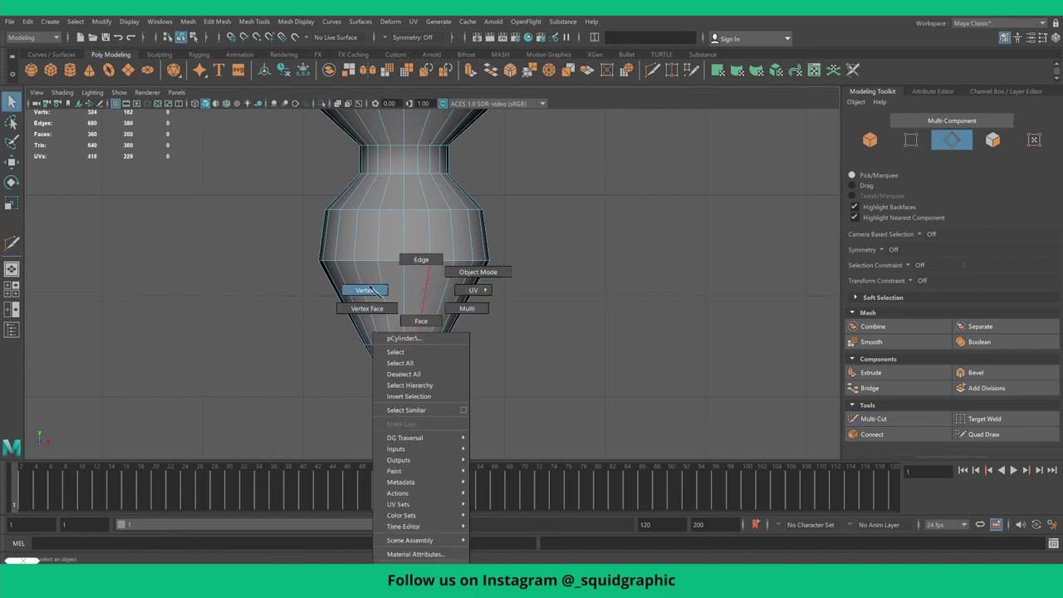
{"action": "right_click_drag", "start_coordinate": [400, 346], "coordinate": [402, 317]}
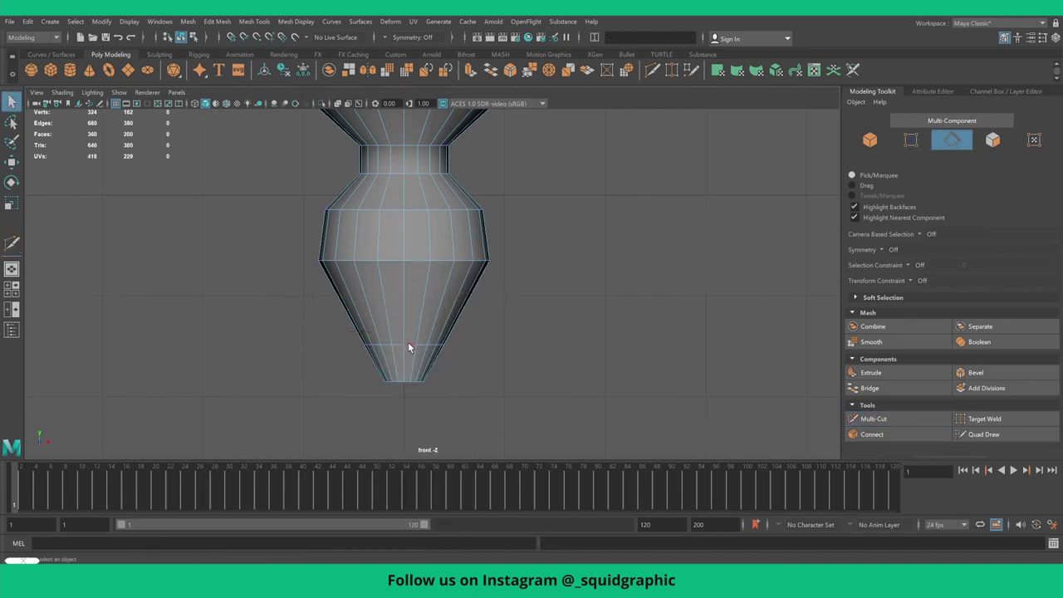
{"action": "left_click", "coordinate": [976, 372]}
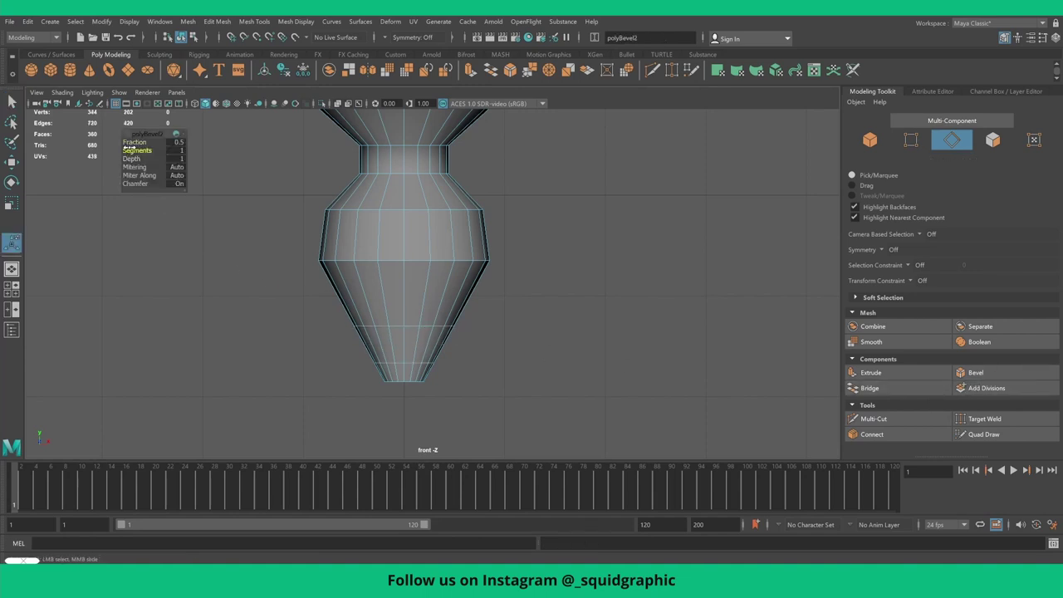
{"action": "middle_click_drag", "start_coordinate": [136, 142], "coordinate": [131, 145]}
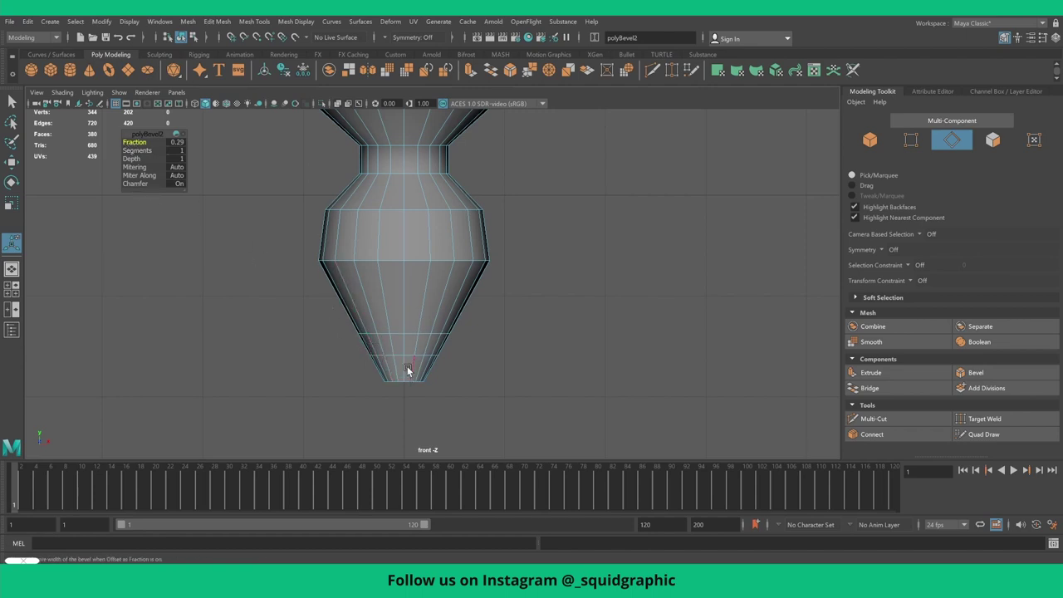
- Lower the vase's bottom vertex ring to stretch the tip downward
{"action": "right_click_drag", "start_coordinate": [386, 311], "coordinate": [348, 322]}
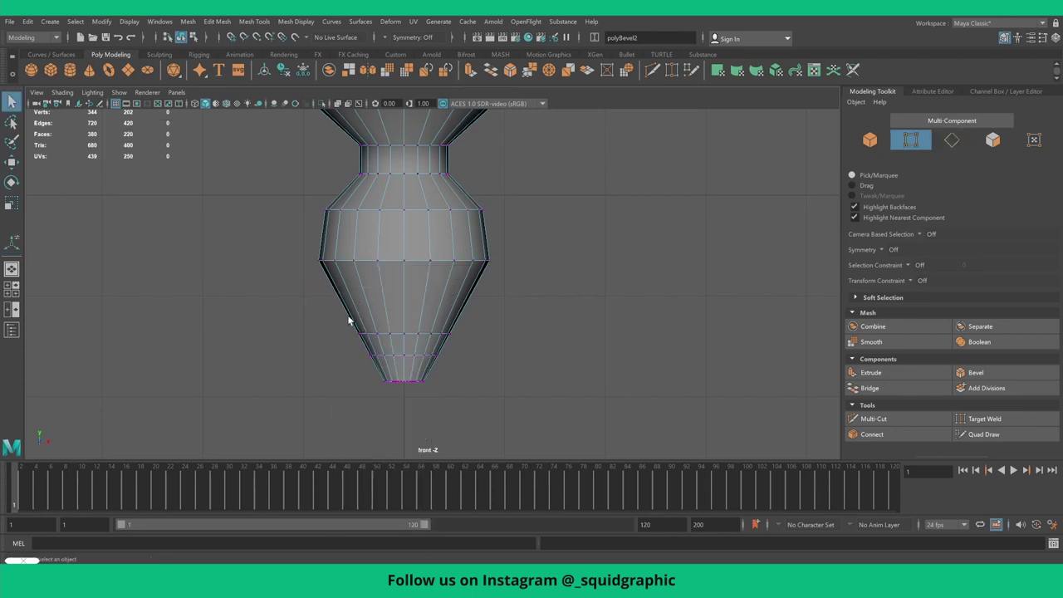
{"action": "key", "text": "r"}
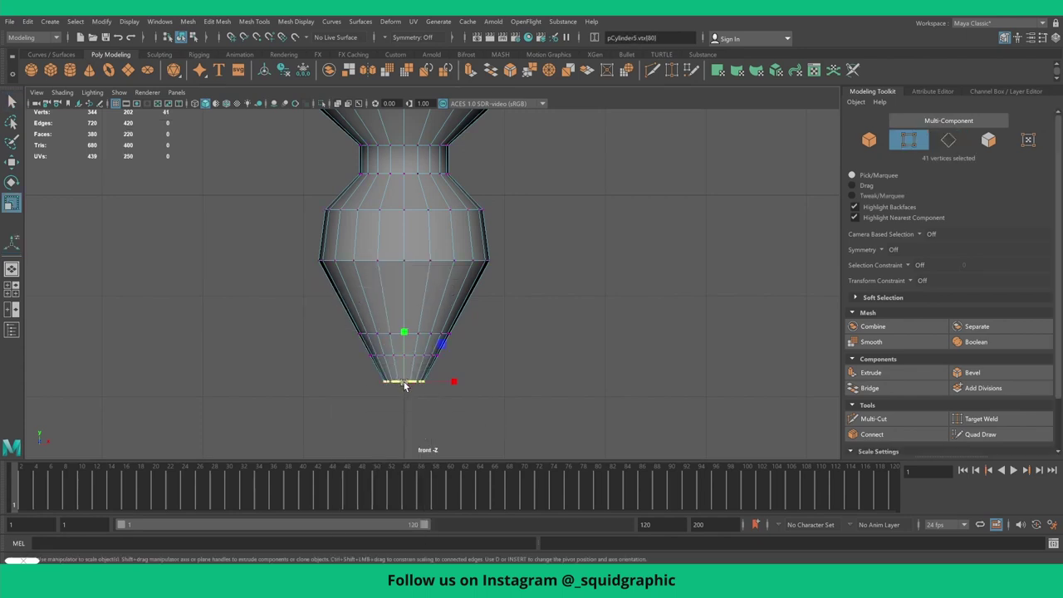
{"action": "key", "text": "w"}
{"action": "left_click_drag", "start_coordinate": [404, 331], "coordinate": [403, 353]}
{"action": "middle_click_drag", "start_coordinate": [403, 353], "coordinate": [410, 325], "text": "alt"}
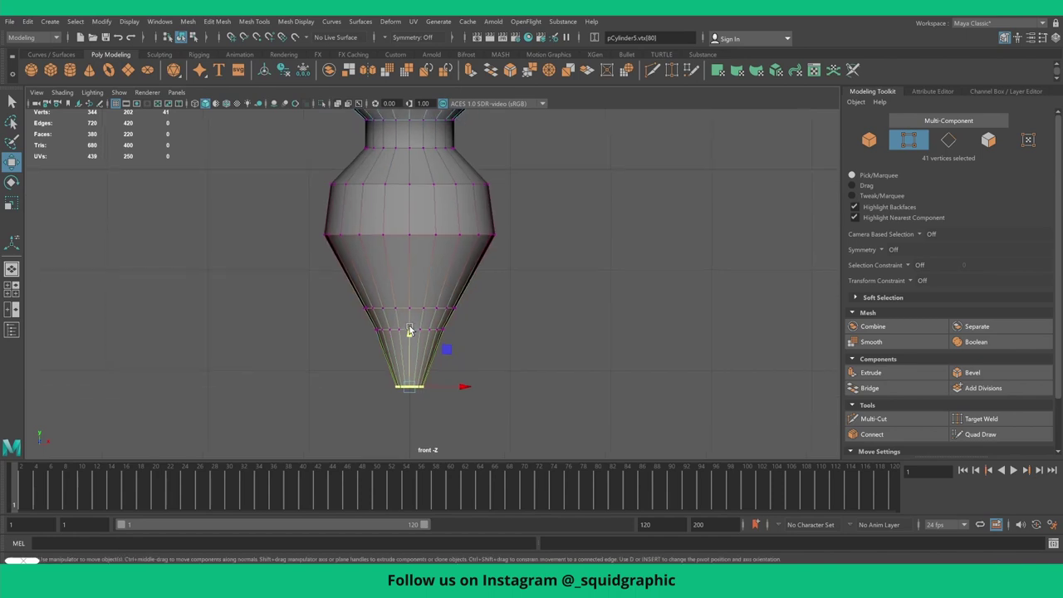
- Shift the ring above the tip slightly sideways and narrow the ring above the bend
{"action": "mouse_move", "coordinate": [458, 344]}
{"action": "left_mouse_down"}
{"action": "mouse_move", "coordinate": [443, 336]}
{"action": "mouse_move", "coordinate": [487, 329]}
{"action": "left_mouse_up"}
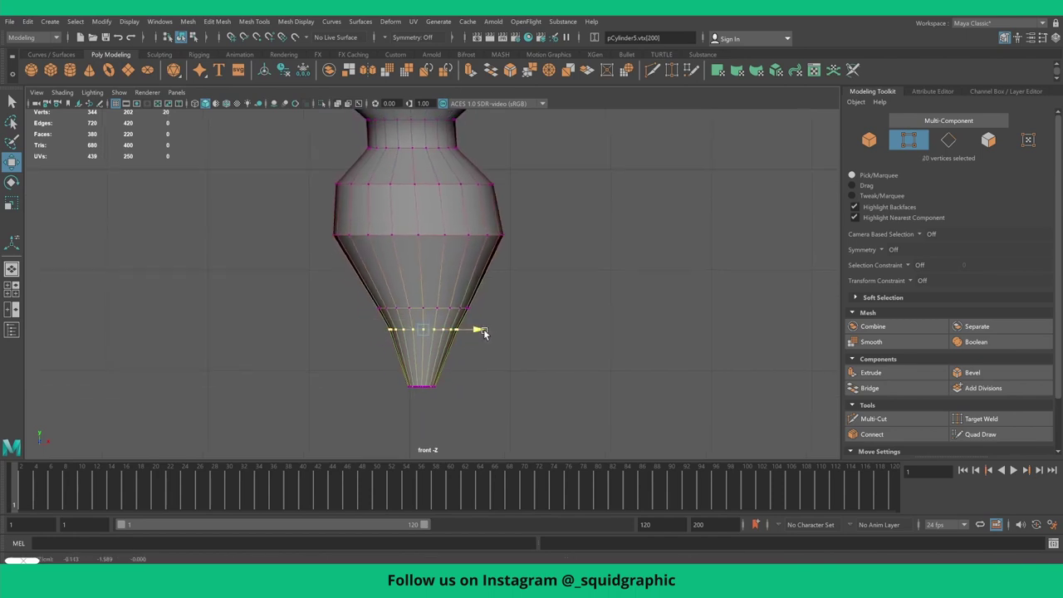
{"action": "key", "text": "ctrl+z"}
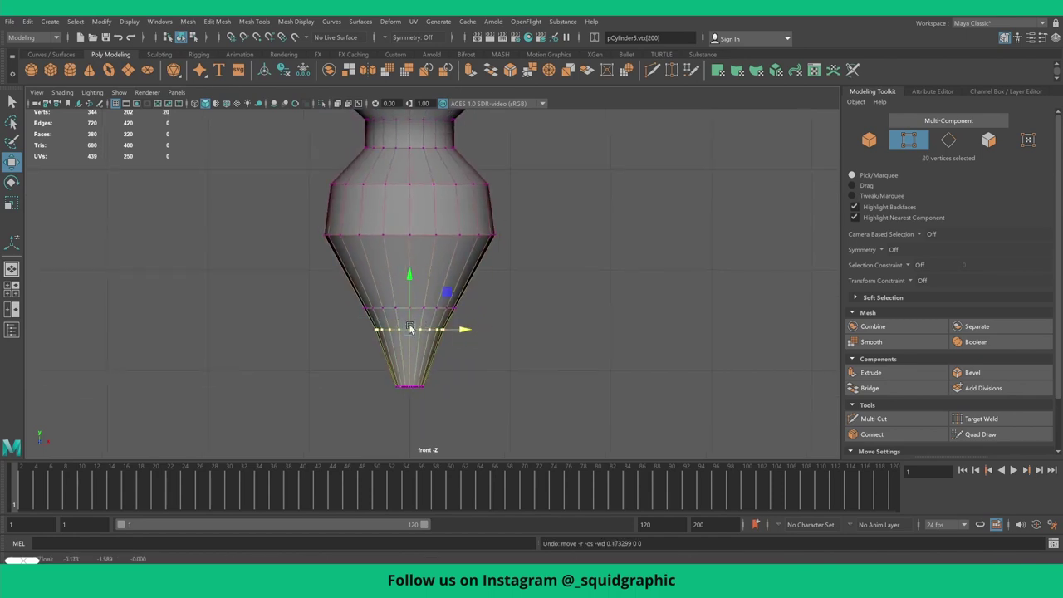
{"action": "mouse_move", "coordinate": [464, 330]}
{"action": "left_mouse_down"}
{"action": "mouse_move", "coordinate": [487, 328]}
{"action": "mouse_move", "coordinate": [419, 331]}
{"action": "left_mouse_up"}
{"action": "key", "text": "r"}
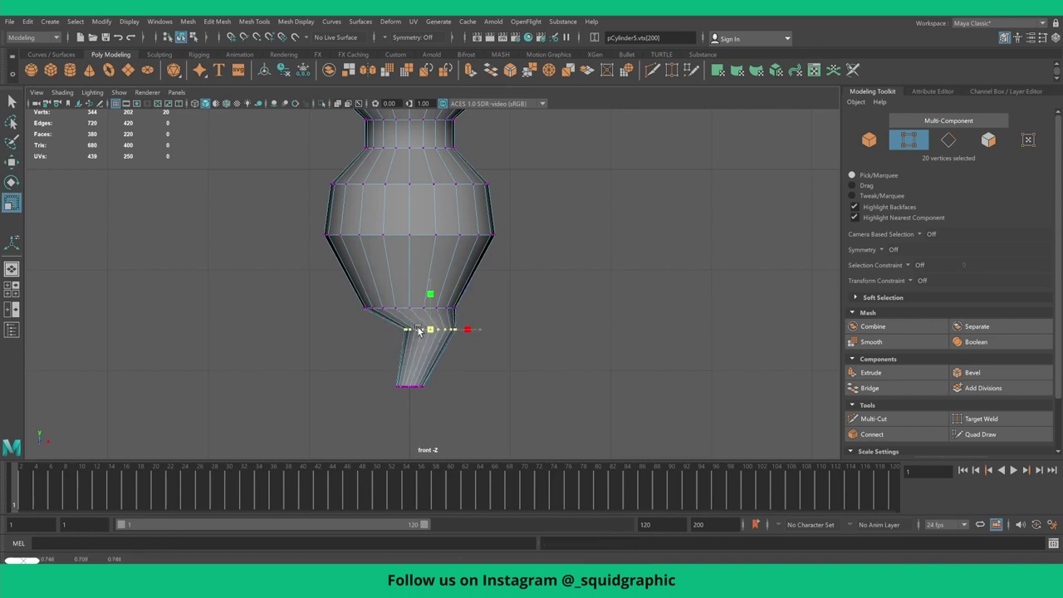
{"action": "mouse_move", "coordinate": [340, 281]}
{"action": "left_mouse_down"}
{"action": "mouse_move", "coordinate": [480, 334]}
{"action": "mouse_move", "coordinate": [500, 325]}
{"action": "left_mouse_up"}
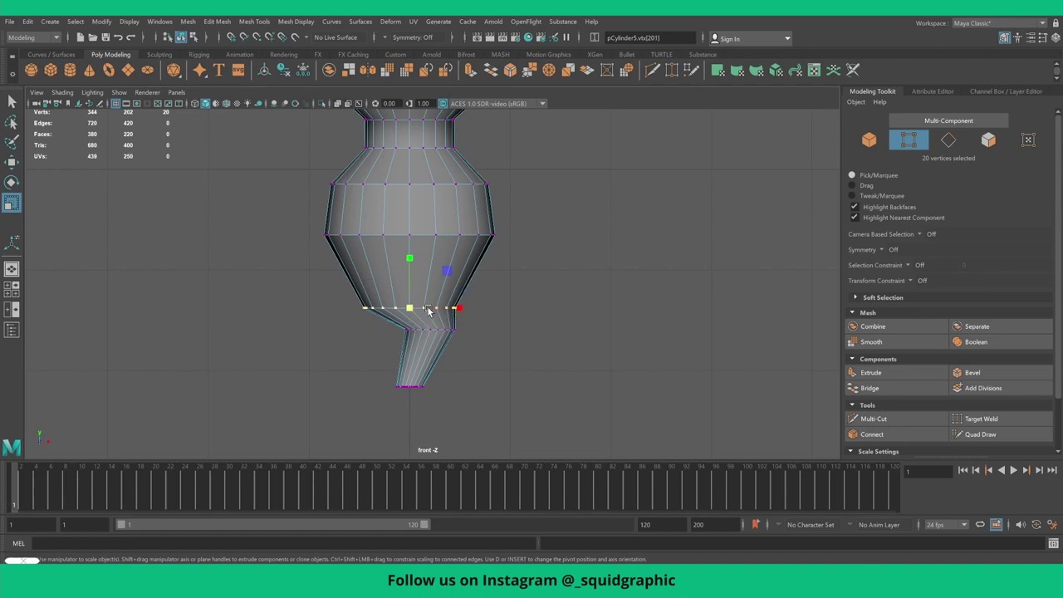
{"action": "left_click_drag", "start_coordinate": [409, 308], "coordinate": [400, 309]}
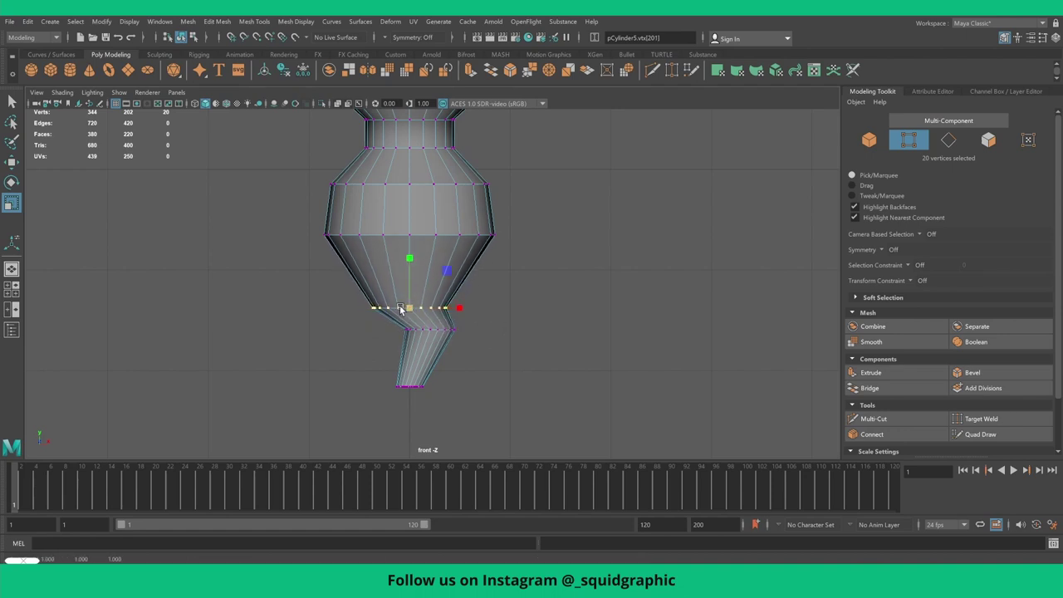
- Raise the upper ring with a smaller soft-selection falloff and pinch the bottom tip narrower
{"action": "key", "text": "w"}
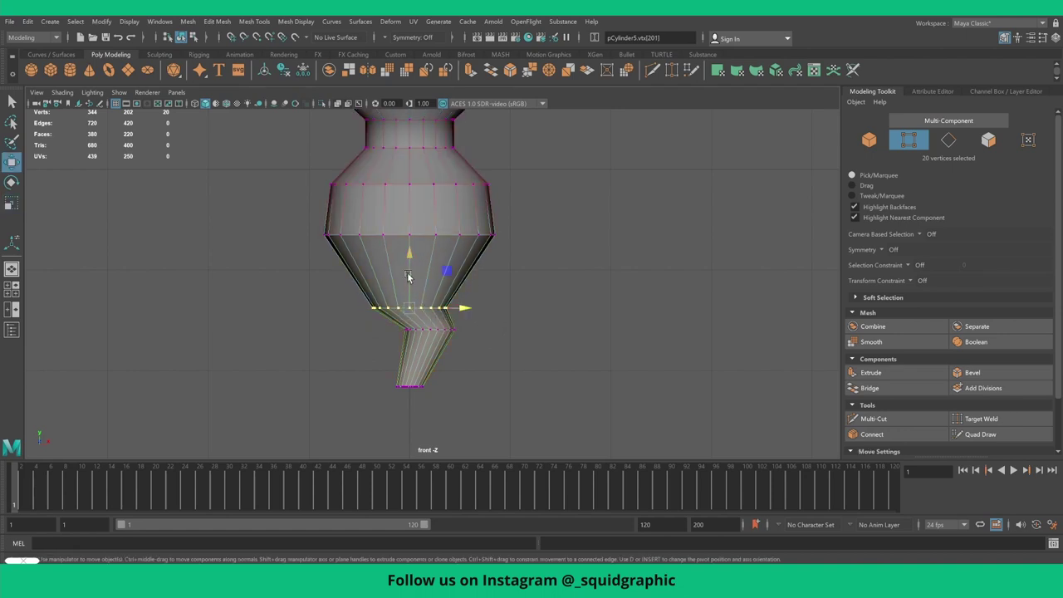
{"action": "left_click_drag", "start_coordinate": [408, 276], "coordinate": [408, 236]}
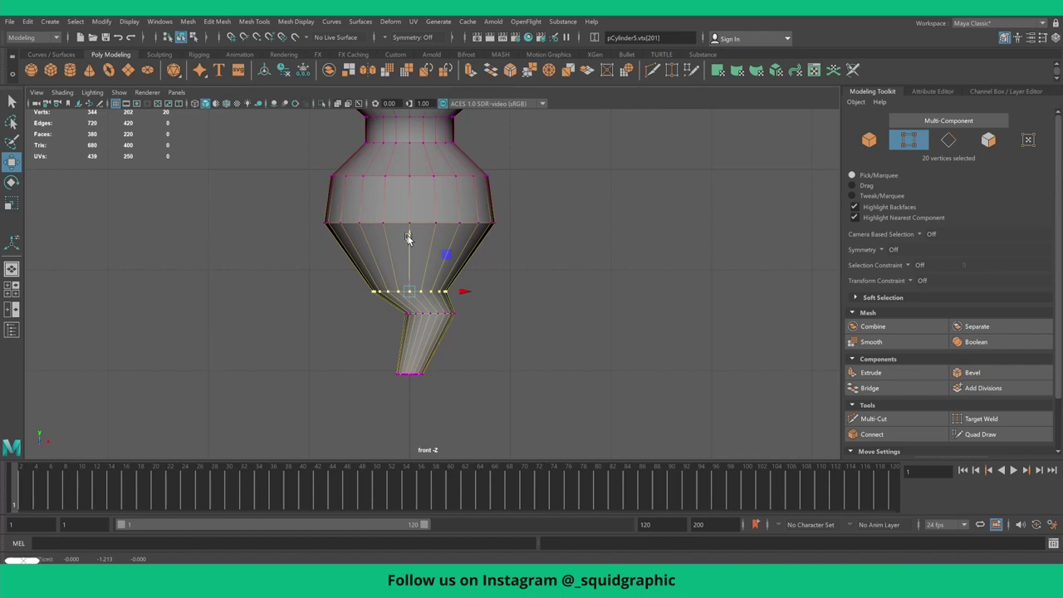
{"action": "left_click_drag", "start_coordinate": [407, 236], "coordinate": [264, 286]}
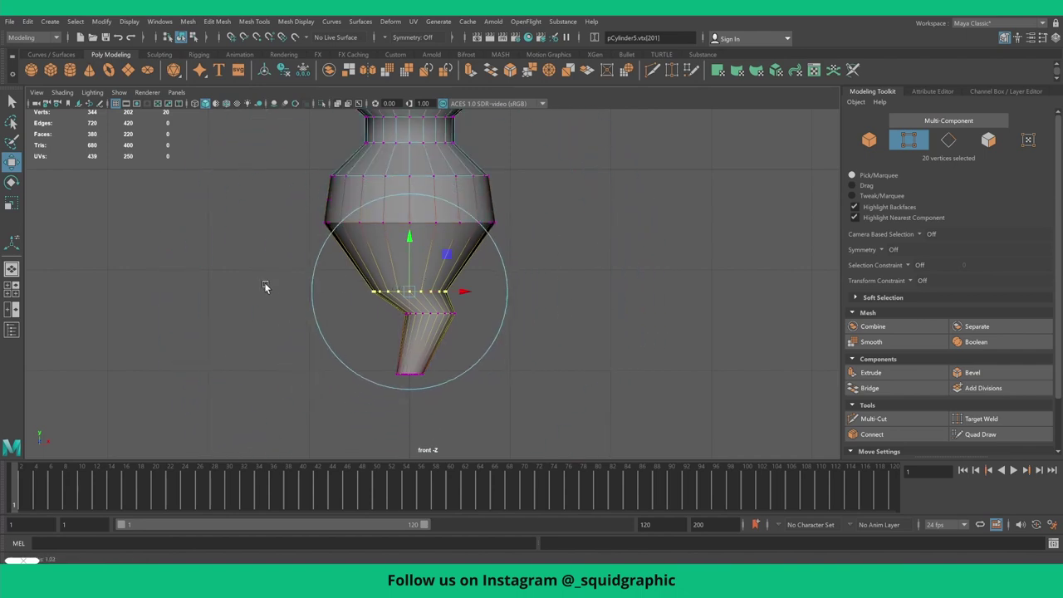
{"action": "left_click_drag", "start_coordinate": [403, 240], "coordinate": [410, 226]}
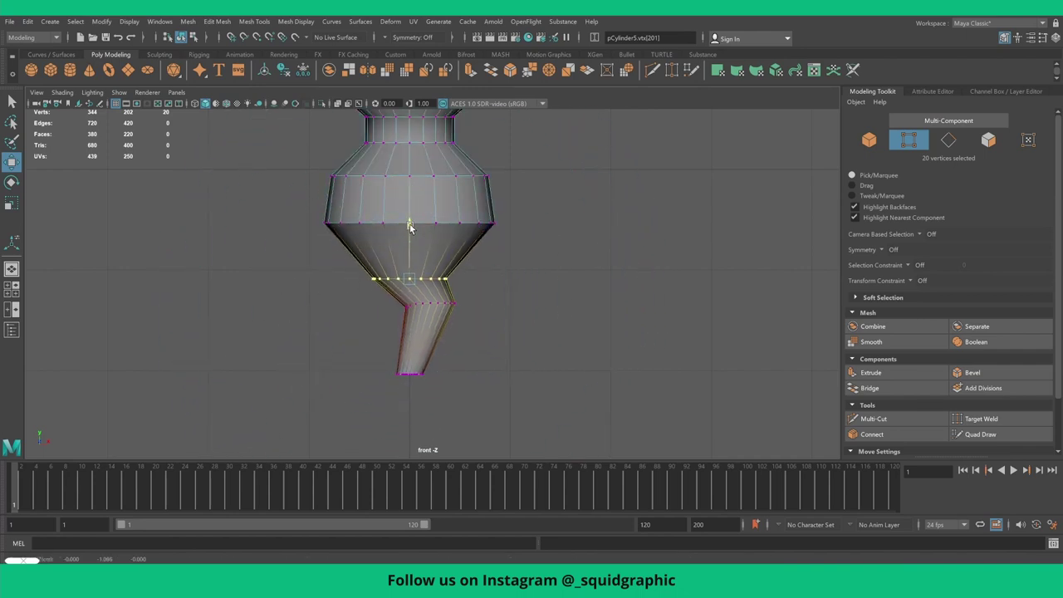
{"action": "left_click_drag", "start_coordinate": [391, 363], "coordinate": [470, 408]}
{"action": "key", "text": "r"}
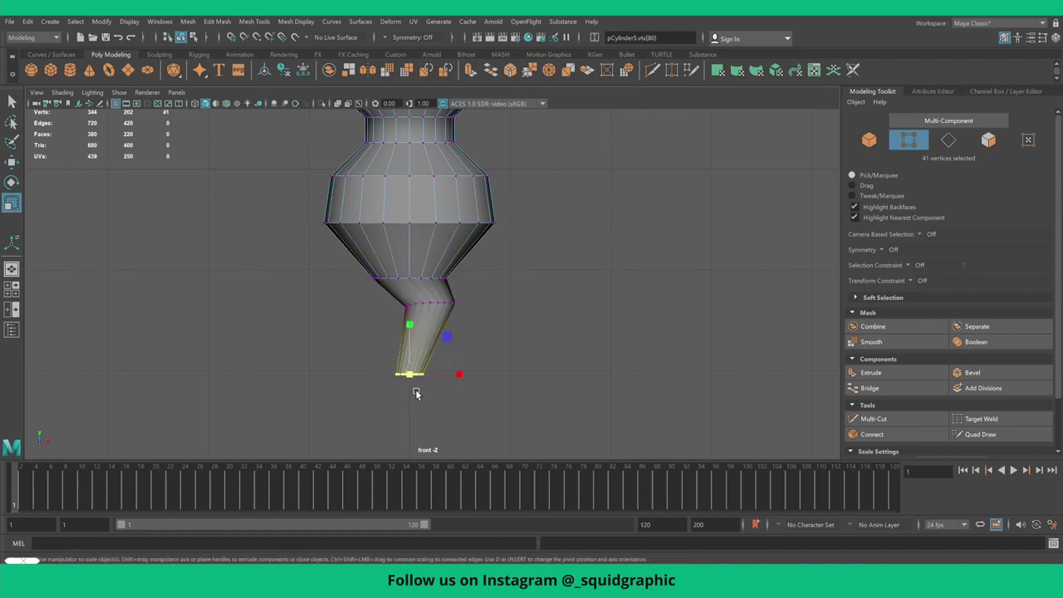
{"action": "left_click_drag", "start_coordinate": [407, 378], "coordinate": [401, 378]}
- Tilt the widest body ring and the ring above it into a slant
{"action": "middle_click_drag", "start_coordinate": [426, 327], "coordinate": [423, 411], "text": "alt"}
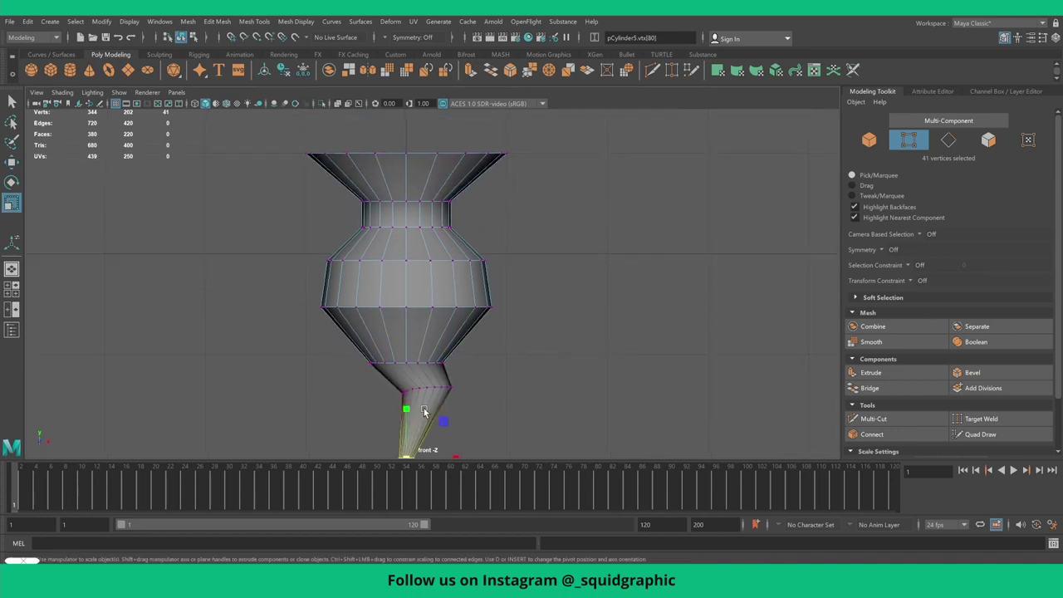
{"action": "left_click_drag", "start_coordinate": [279, 291], "coordinate": [564, 337]}
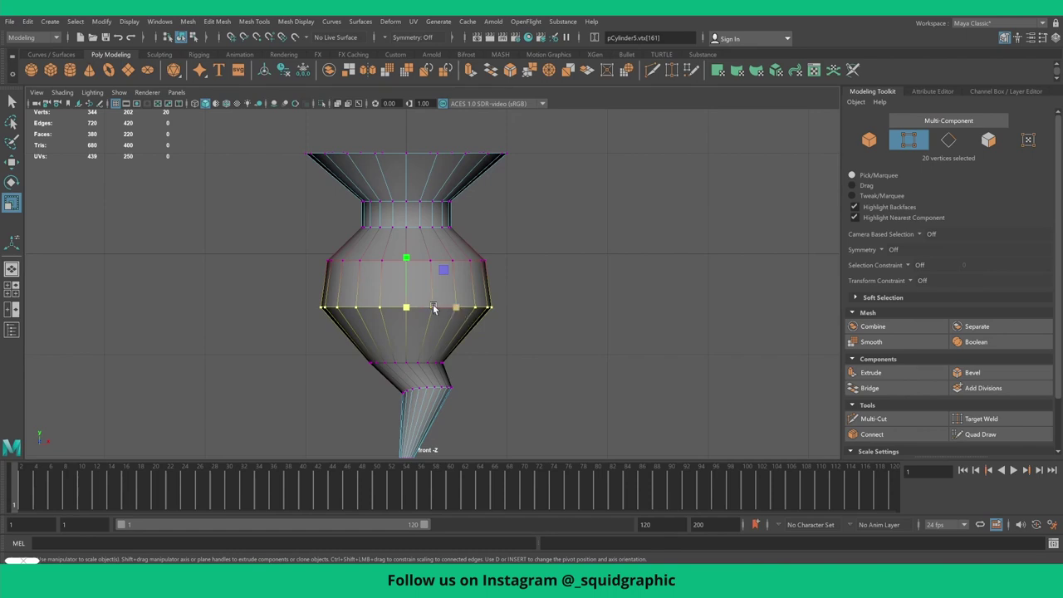
{"action": "key", "text": "e"}
{"action": "left_click_drag", "start_coordinate": [451, 304], "coordinate": [453, 288]}
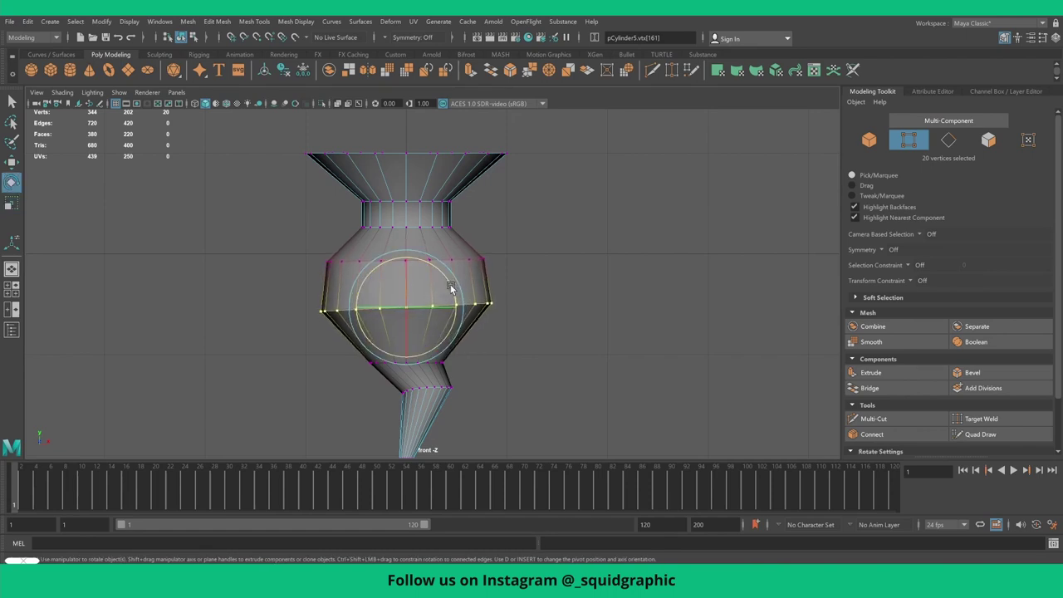
{"action": "left_click_drag", "start_coordinate": [276, 238], "coordinate": [506, 290]}
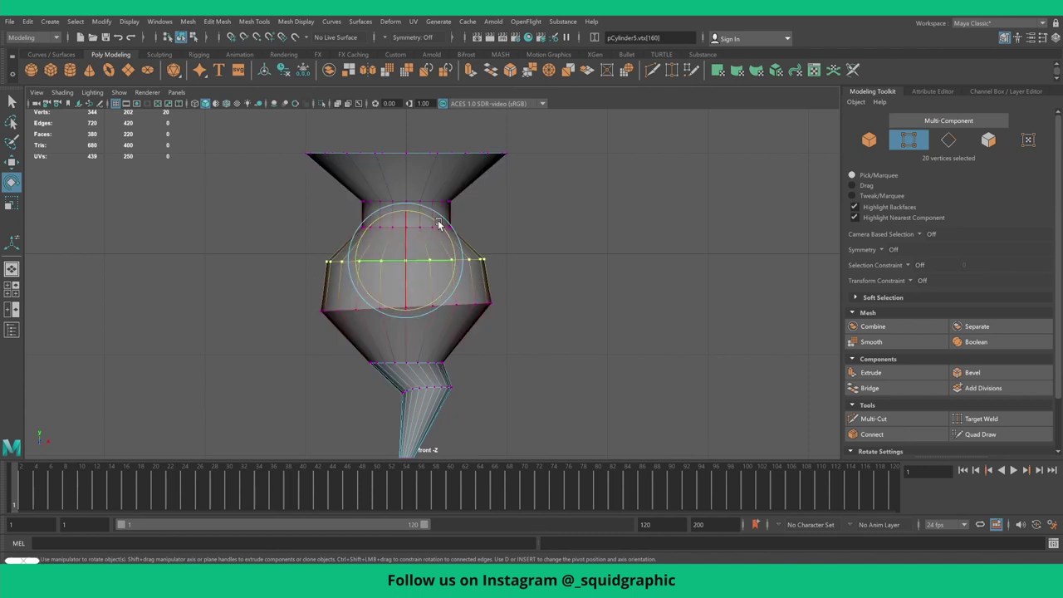
{"action": "left_click_drag", "start_coordinate": [437, 219], "coordinate": [444, 227]}
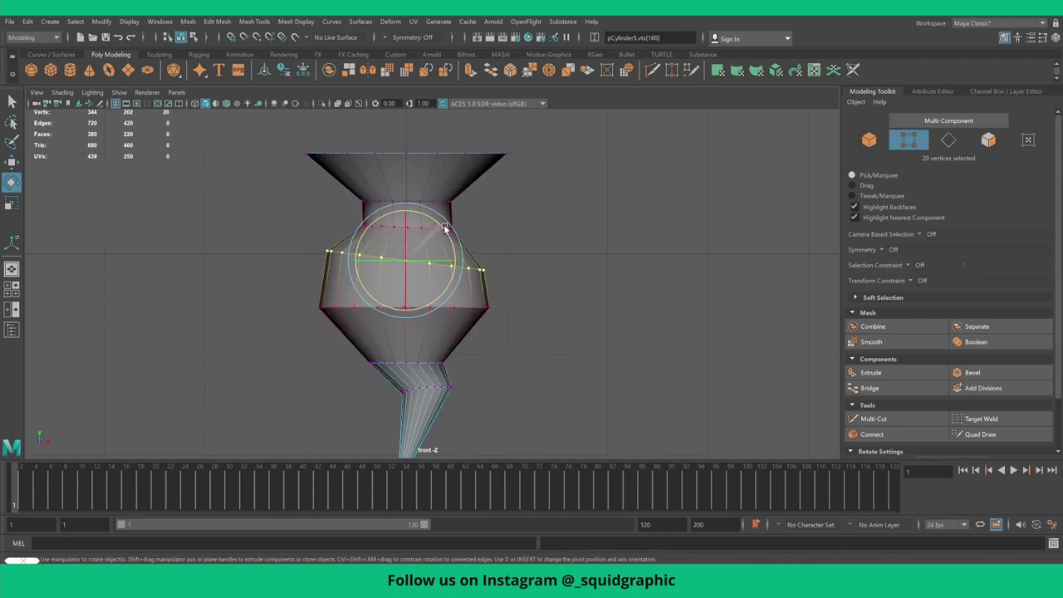
- Return the vase to whole-object selection
{"action": "scroll", "coordinate": [432, 215], "scroll_direction": "up", "scroll_amount": 2}
{"action": "scroll", "coordinate": [419, 199], "scroll_direction": "up", "scroll_amount": 2}
{"action": "scroll", "coordinate": [408, 181], "scroll_direction": "up", "scroll_amount": 2}
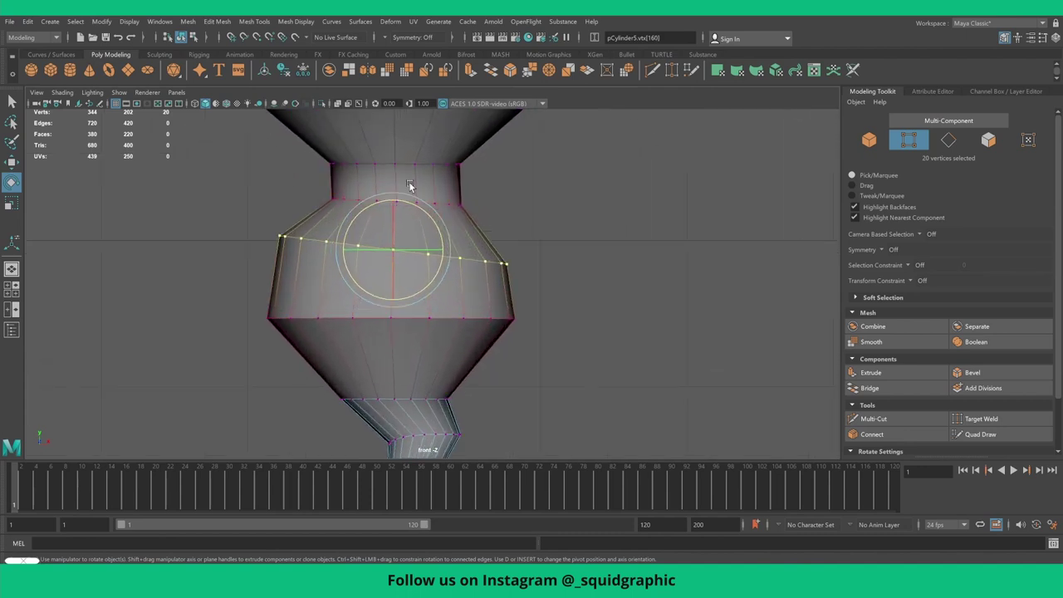
{"action": "right_click", "coordinate": [402, 170]}
{"action": "left_click", "coordinate": [403, 168]}
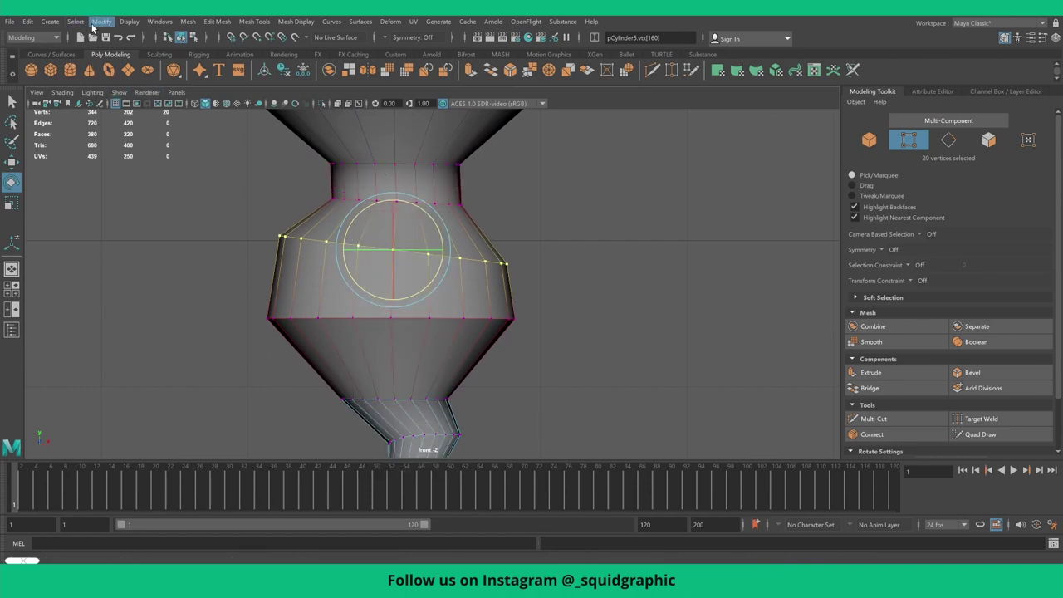
{"action": "right_click_drag", "start_coordinate": [340, 162], "coordinate": [391, 147]}
- Select the 20 faces of the vase's top cap in face mode
{"action": "scroll", "coordinate": [522, 230], "scroll_direction": "down", "scroll_amount": 5}
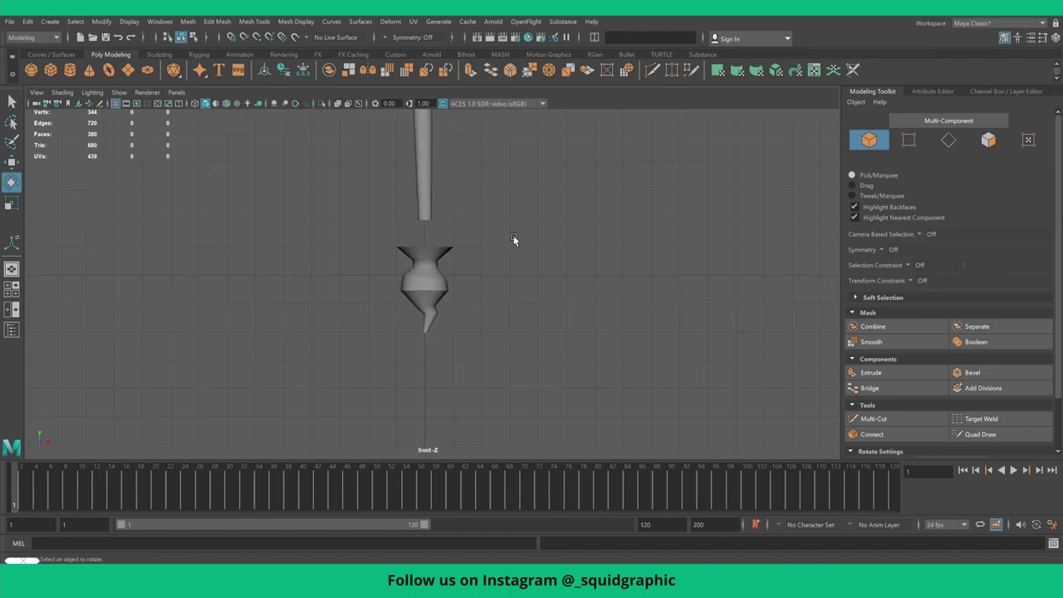
{"action": "scroll", "coordinate": [490, 245], "scroll_direction": "up", "scroll_amount": 3}
{"action": "scroll", "coordinate": [448, 243], "scroll_direction": "up", "scroll_amount": 1}
{"action": "left_click", "coordinate": [432, 236]}
{"action": "key", "text": "space"}
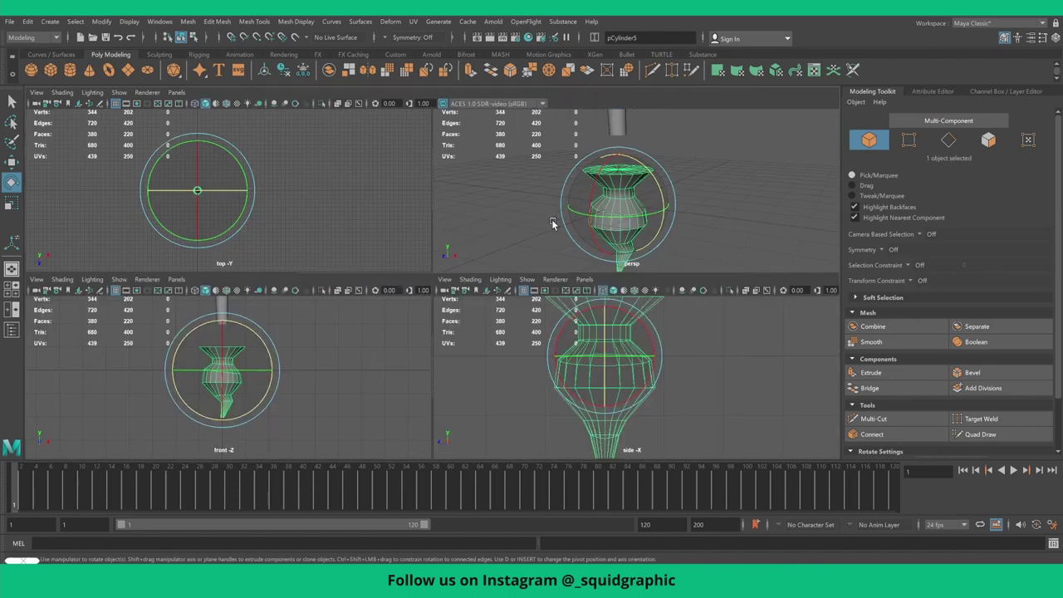
{"action": "key", "text": "space"}
{"action": "mouse_move", "coordinate": [405, 191]}
{"action": "left_mouse_down", "text": "alt"}
{"action": "mouse_move", "coordinate": [407, 231]}
{"action": "mouse_move", "coordinate": [397, 222]}
{"action": "left_mouse_up", "text": "alt"}
{"action": "right_click", "coordinate": [397, 222]}
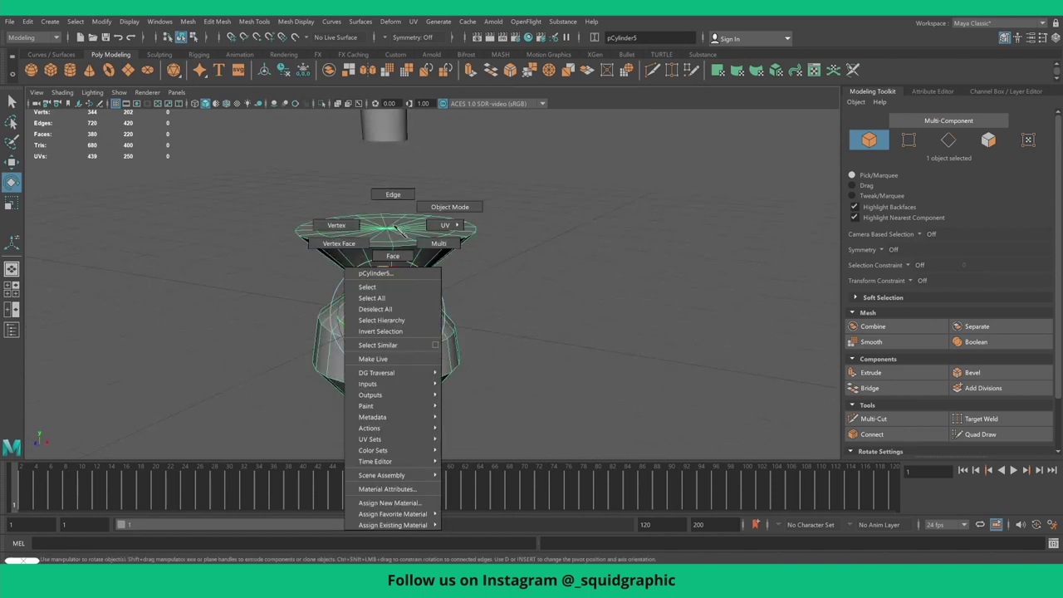
{"action": "left_click", "coordinate": [393, 256]}
{"action": "left_click_drag", "start_coordinate": [393, 254], "coordinate": [396, 246], "text": "alt"}
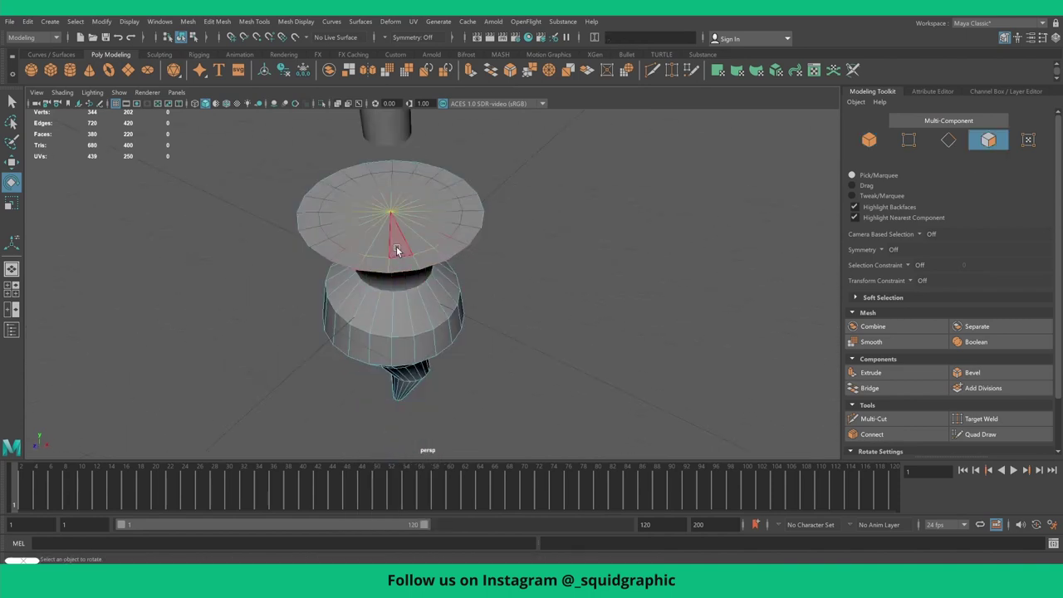
{"action": "key", "text": "Tab"}
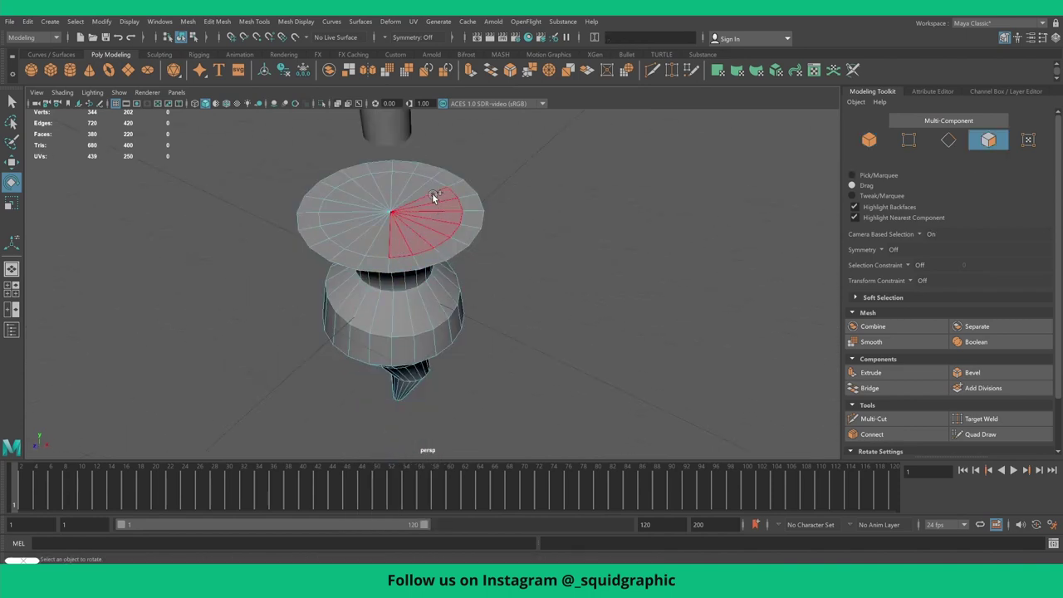
{"action": "left_click", "coordinate": [382, 234]}
{"action": "mouse_move", "coordinate": [387, 232]}
{"action": "left_mouse_down", "text": "alt"}
{"action": "mouse_move", "coordinate": [395, 197]}
{"action": "mouse_move", "coordinate": [381, 213]}
{"action": "left_mouse_up", "text": "alt"}
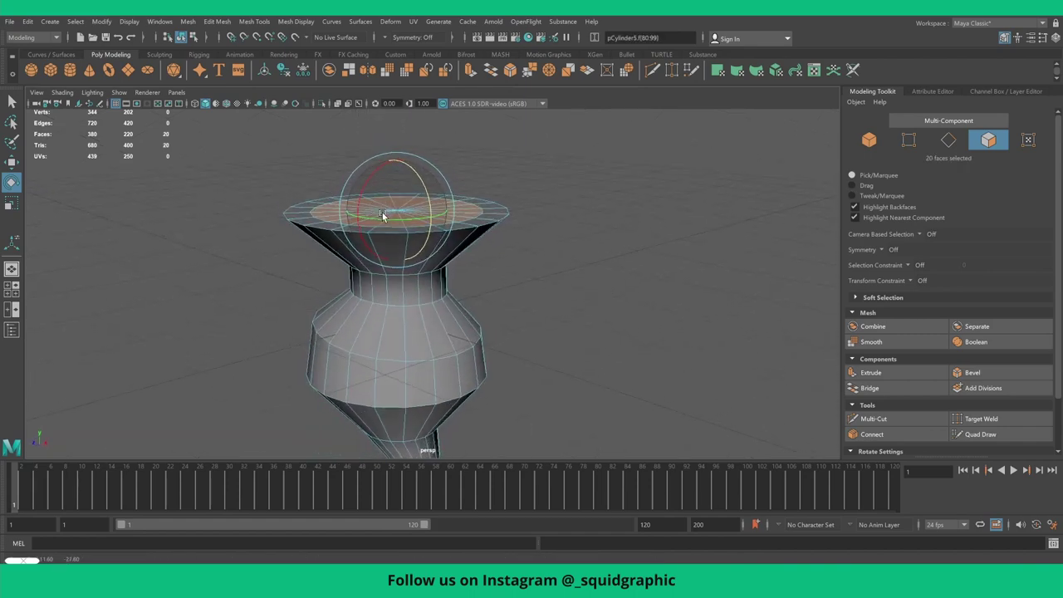
- Extrude the cap in world space, push it down into the neck and scale it inward
{"action": "left_click", "coordinate": [870, 372]}
{"action": "scroll", "coordinate": [379, 201], "scroll_direction": "up", "scroll_amount": 2}
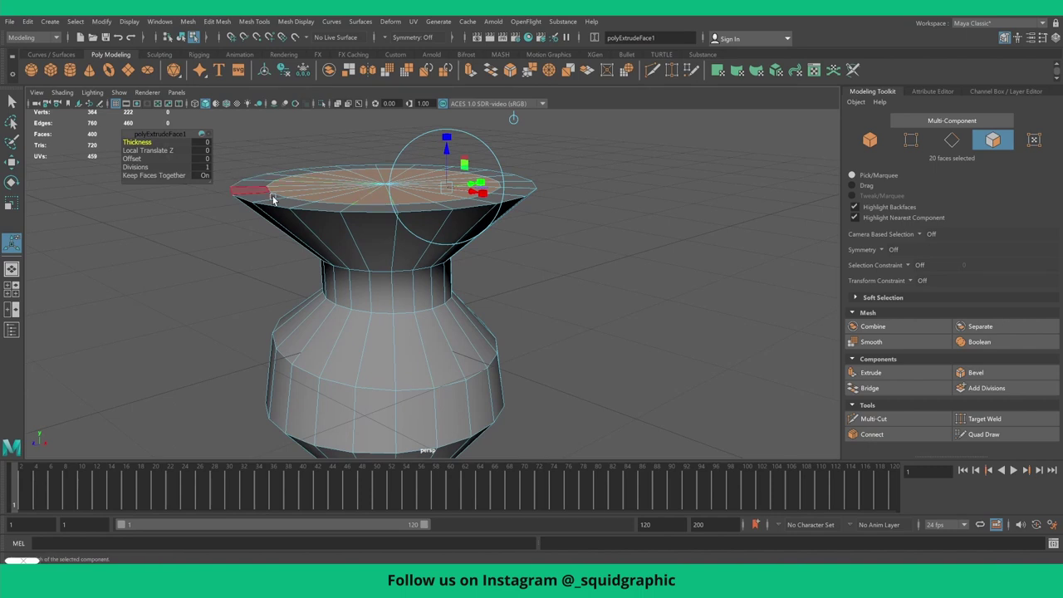
{"action": "key", "text": "4"}
{"action": "left_click_drag", "start_coordinate": [428, 227], "coordinate": [424, 237], "text": "alt"}
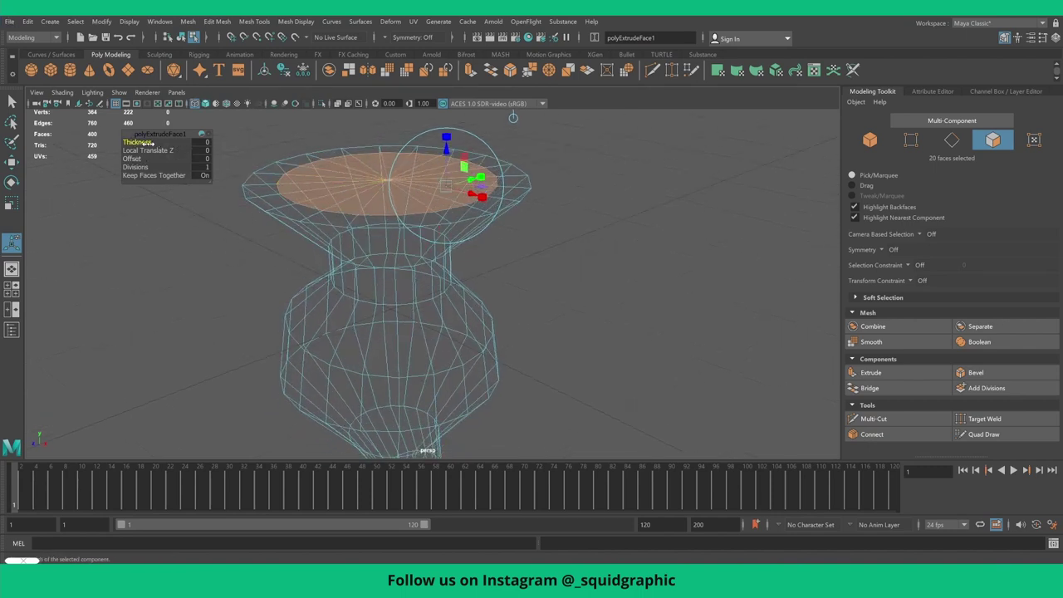
{"action": "left_click", "coordinate": [452, 152]}
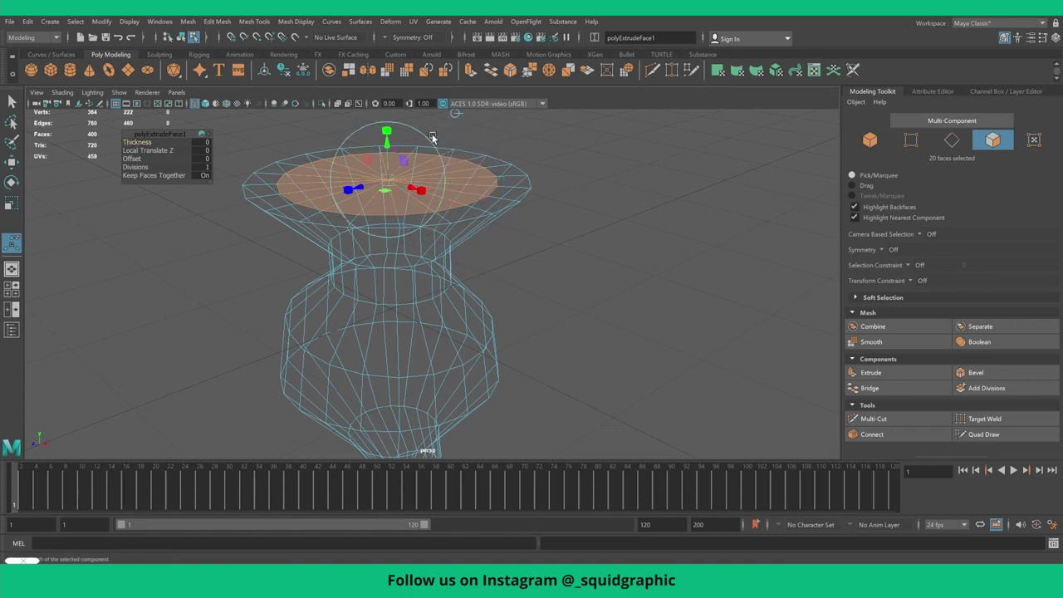
{"action": "left_click_drag", "start_coordinate": [390, 149], "coordinate": [388, 183]}
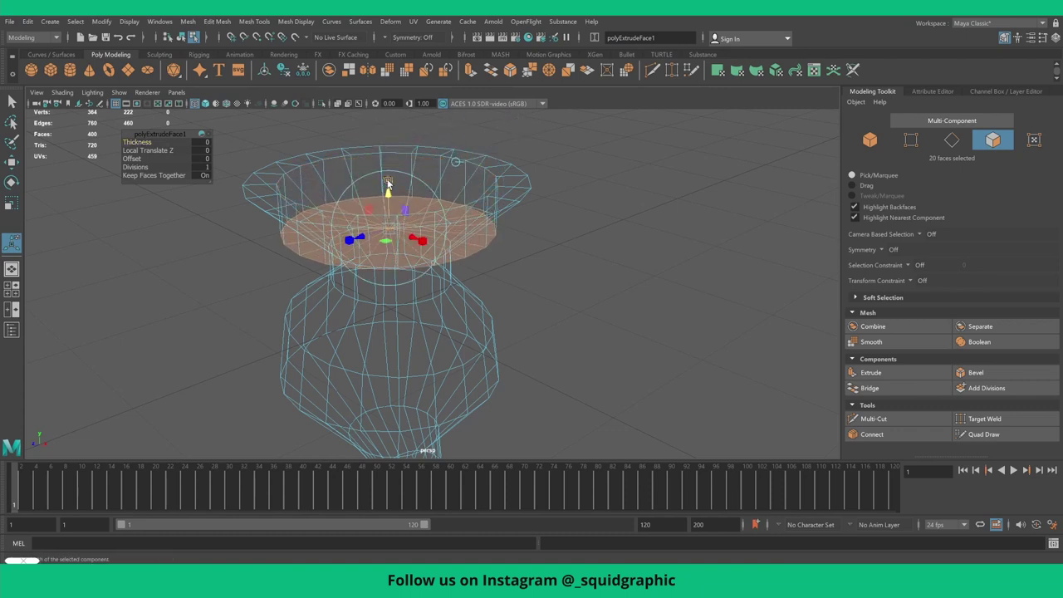
{"action": "left_click_drag", "start_coordinate": [388, 232], "coordinate": [383, 230]}
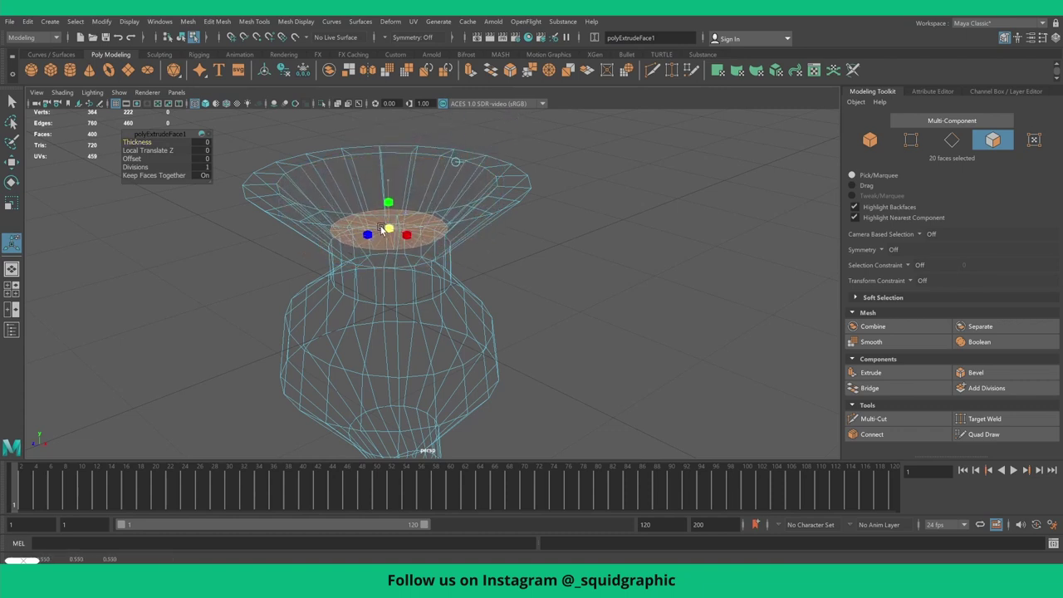
{"action": "left_click", "coordinate": [541, 293]}
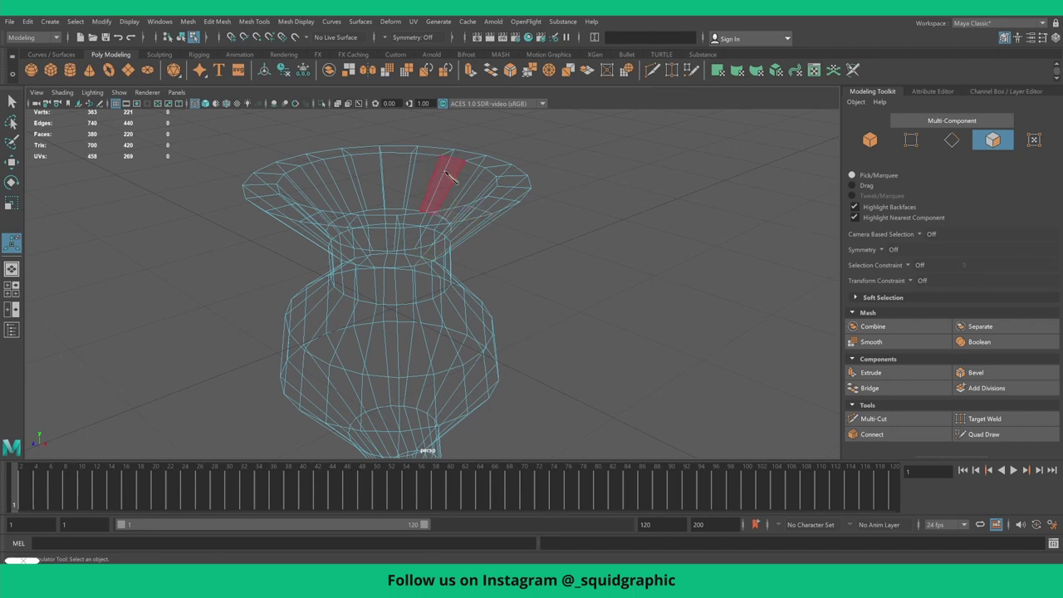
{"action": "key", "text": "F8"}
- Bevel the vase's rim edges with 2 segments
{"action": "key", "text": "5"}
{"action": "scroll", "coordinate": [451, 176], "scroll_direction": "down", "scroll_amount": 3}
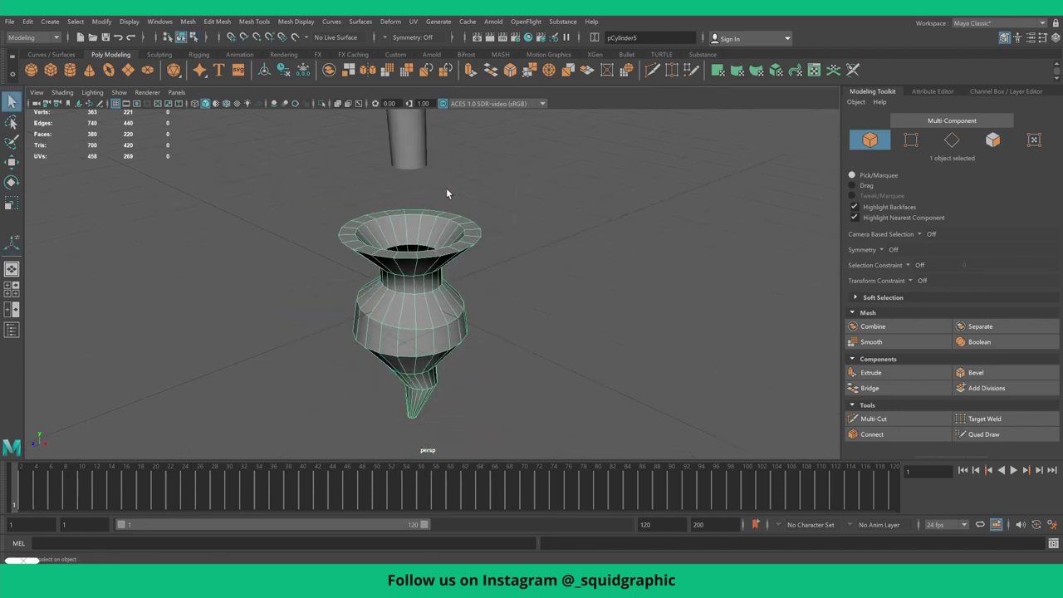
{"action": "scroll", "coordinate": [436, 225], "scroll_direction": "up", "scroll_amount": 3}
{"action": "right_click", "coordinate": [449, 230]}
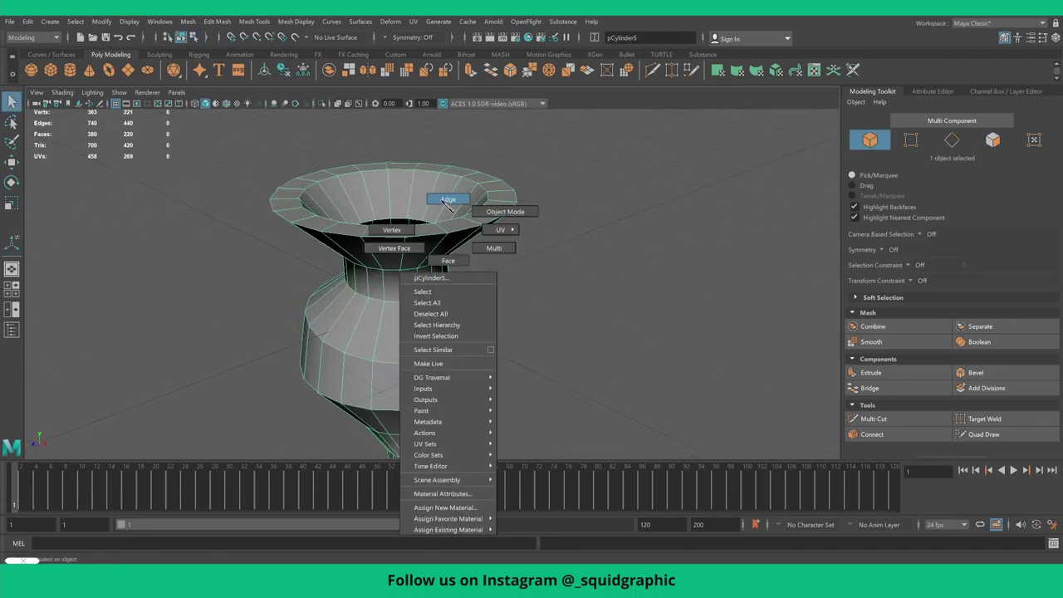
{"action": "left_click", "coordinate": [445, 201]}
{"action": "left_click_drag", "start_coordinate": [446, 202], "coordinate": [422, 230], "text": "alt"}
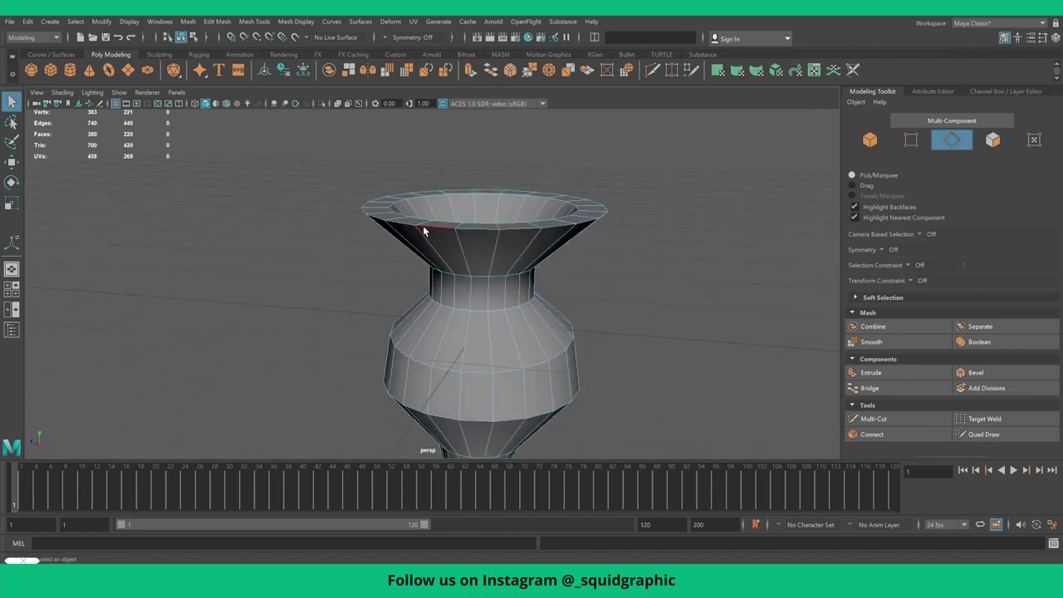
{"action": "right_click_drag", "start_coordinate": [423, 231], "coordinate": [432, 236]}
{"action": "left_click", "coordinate": [976, 373]}
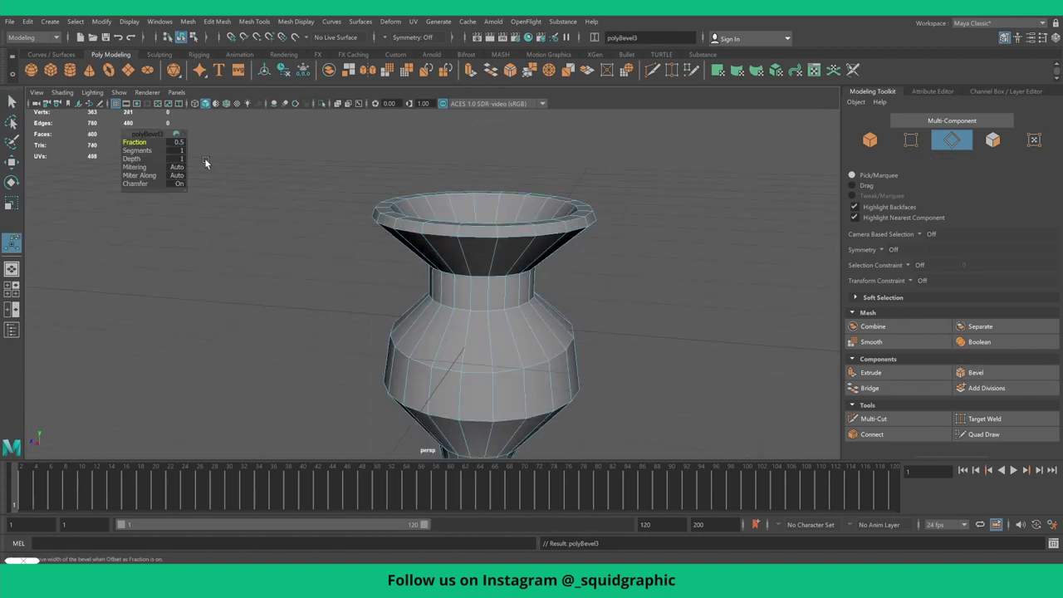
{"action": "mouse_move", "coordinate": [133, 150]}
{"action": "left_mouse_down"}
{"action": "mouse_move", "coordinate": [161, 150]}
{"action": "mouse_move", "coordinate": [143, 142]}
{"action": "left_mouse_up"}
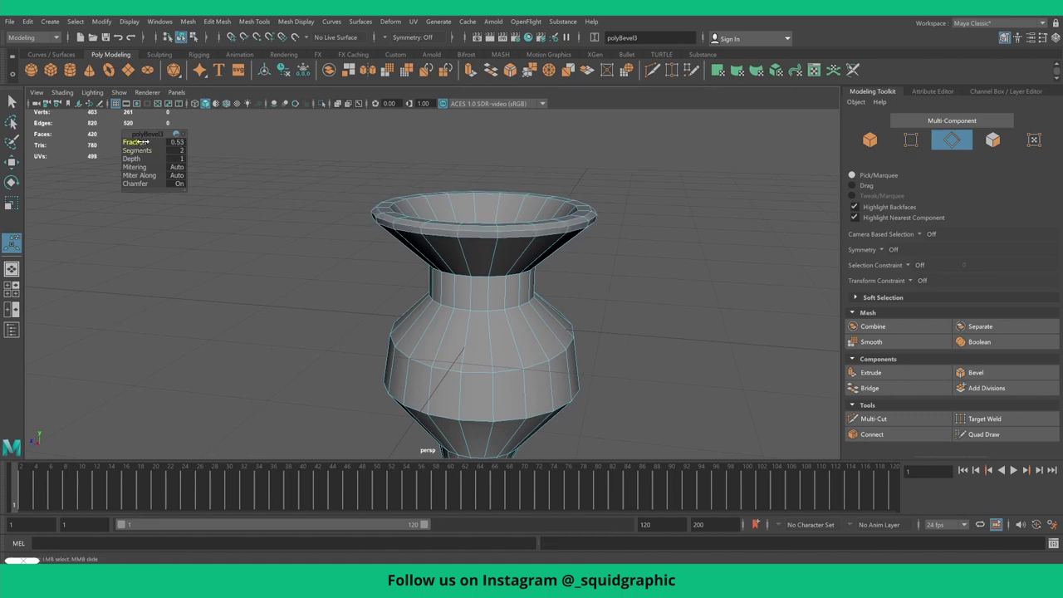
- Reselect the vase and select the vertices around its rim
{"action": "right_click_drag", "start_coordinate": [531, 226], "coordinate": [581, 217]}
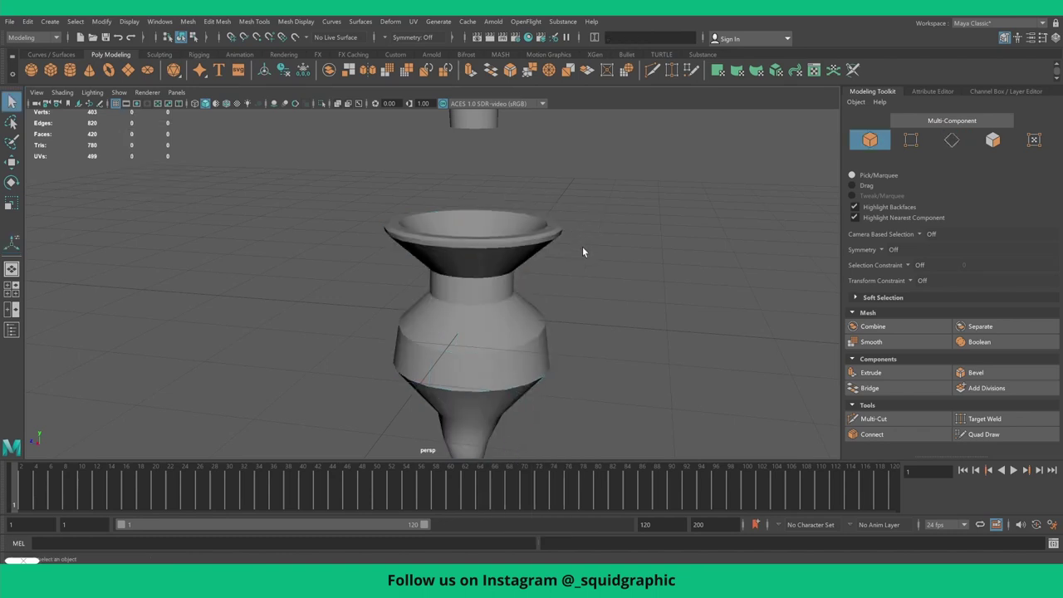
{"action": "mouse_move", "coordinate": [581, 217]}
{"action": "left_mouse_down", "text": "alt"}
{"action": "mouse_move", "coordinate": [536, 294]}
{"action": "mouse_move", "coordinate": [489, 290]}
{"action": "mouse_move", "coordinate": [502, 286]}
{"action": "left_mouse_up", "text": "alt"}
{"action": "left_click", "coordinate": [500, 290]}
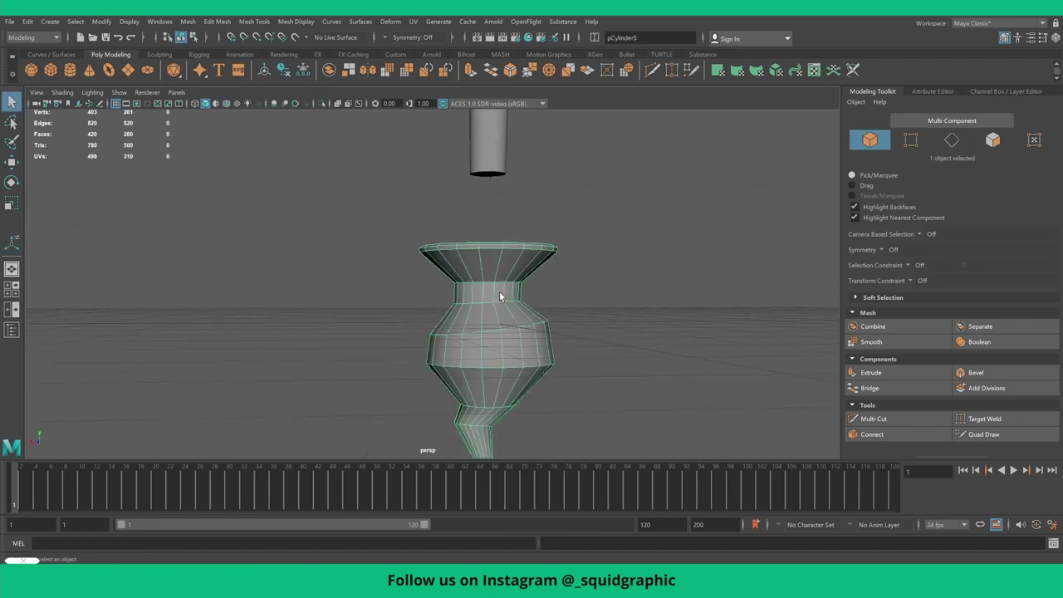
{"action": "key", "text": "w"}
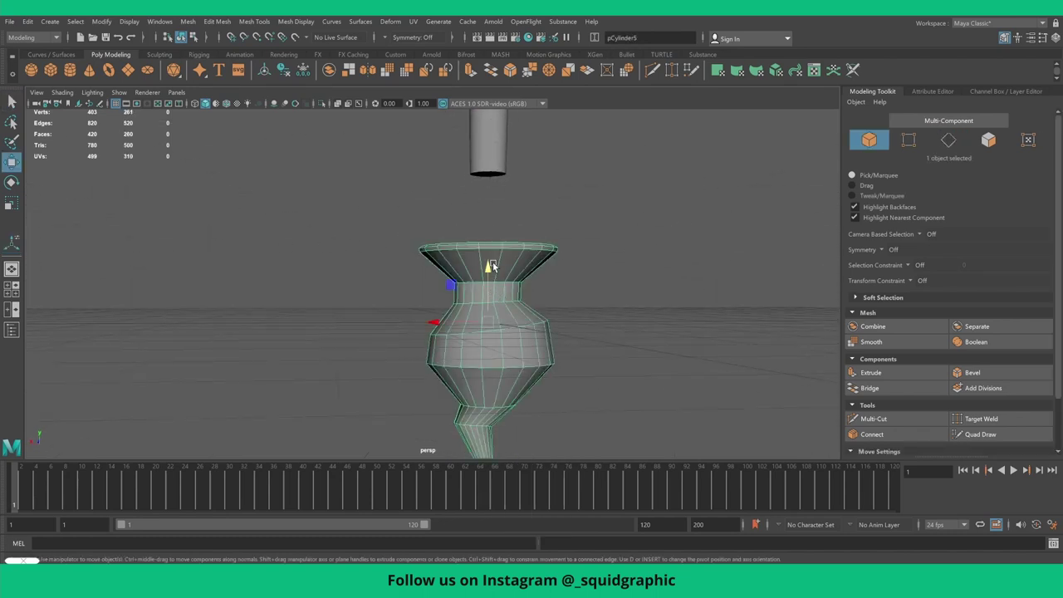
{"action": "right_click_drag", "start_coordinate": [491, 266], "coordinate": [438, 262]}
{"action": "left_click_drag", "start_coordinate": [362, 200], "coordinate": [578, 269]}
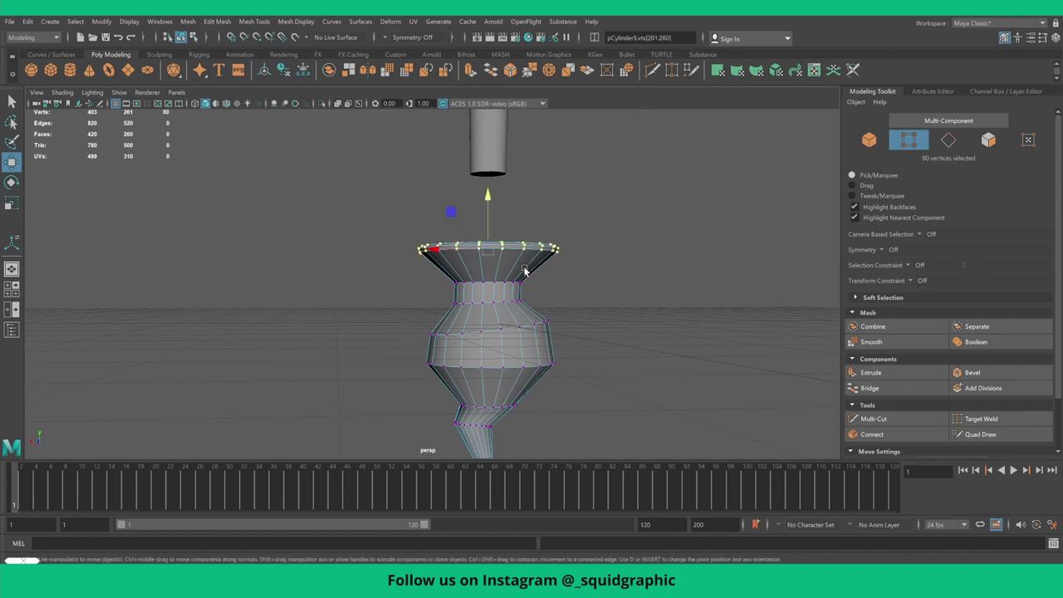
{"action": "left_click_drag", "start_coordinate": [524, 271], "coordinate": [474, 237], "text": "alt"}
{"action": "scroll", "coordinate": [465, 237], "scroll_direction": "up", "scroll_amount": 3}
- Shrink the inner rim edge loop and raise it to narrow the opening
{"action": "right_click_drag", "start_coordinate": [446, 234], "coordinate": [459, 213]}
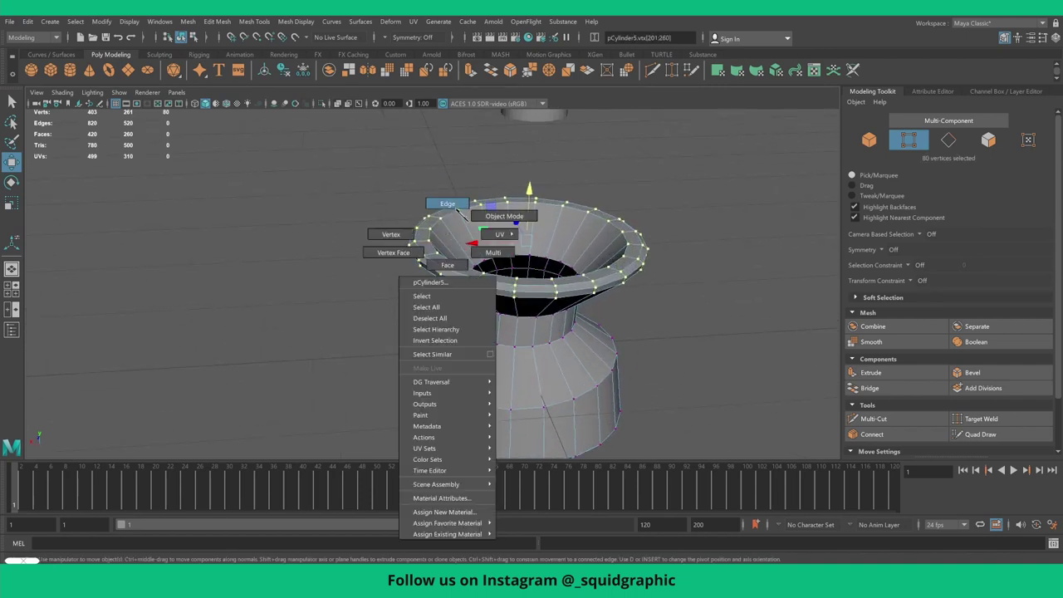
{"action": "double_click", "coordinate": [455, 210]}
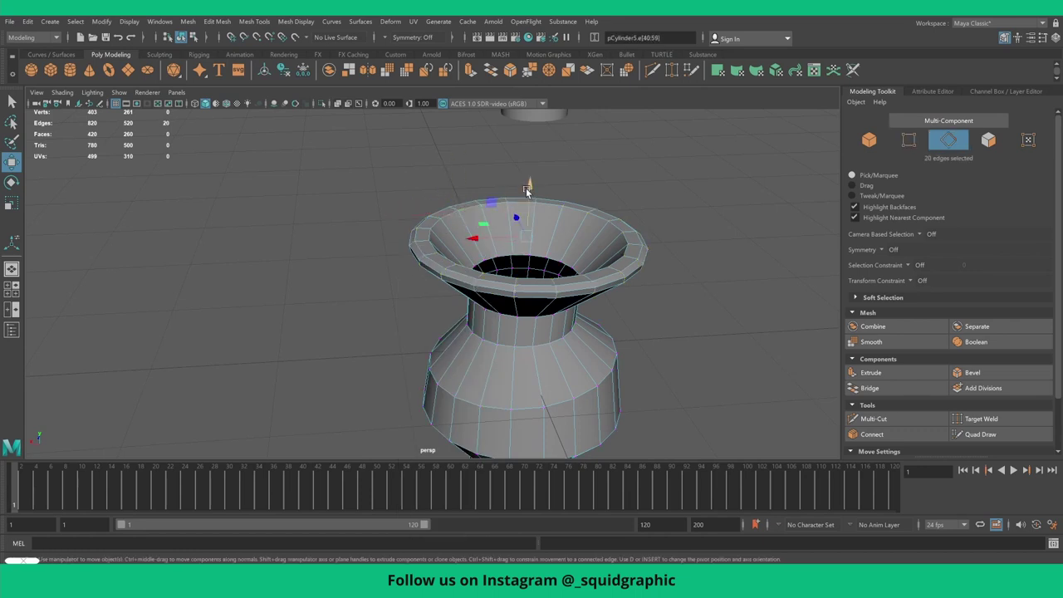
{"action": "key", "text": "r"}
{"action": "left_click_drag", "start_coordinate": [526, 241], "coordinate": [504, 242]}
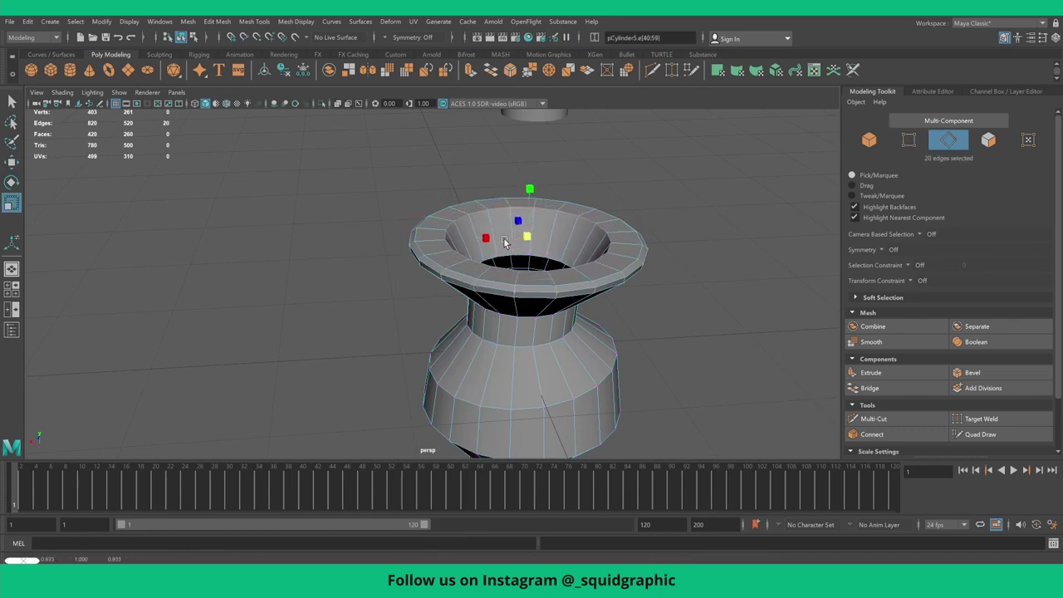
{"action": "key", "text": "w"}
{"action": "left_click_drag", "start_coordinate": [533, 194], "coordinate": [540, 178]}
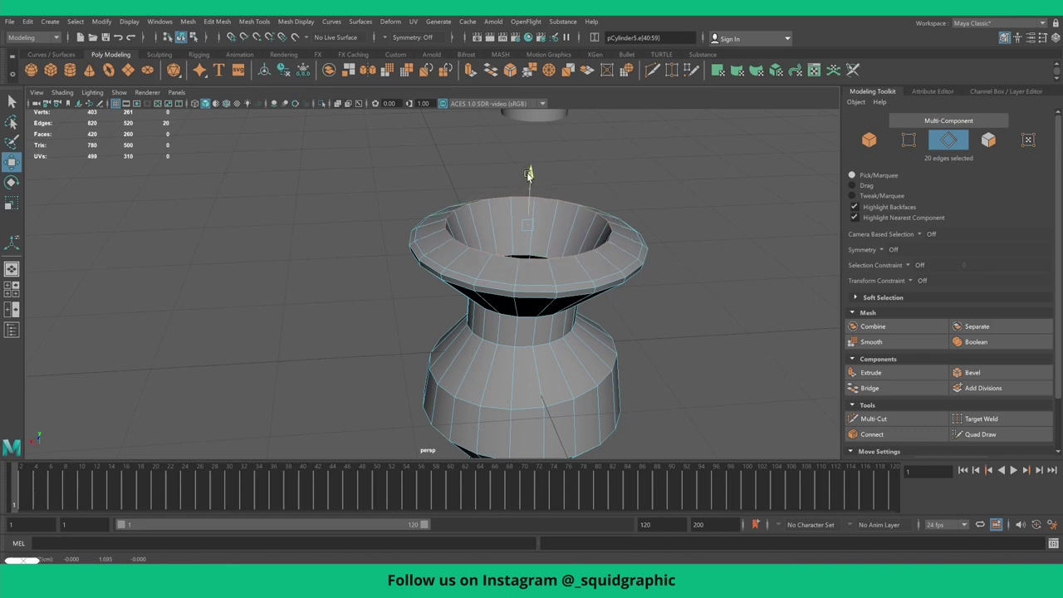
- Bevel the rim edges again at fraction 0.16, then reselect the whole vase
{"action": "left_click", "coordinate": [972, 372]}
{"action": "scroll", "coordinate": [607, 307], "scroll_direction": "up", "scroll_amount": 2}
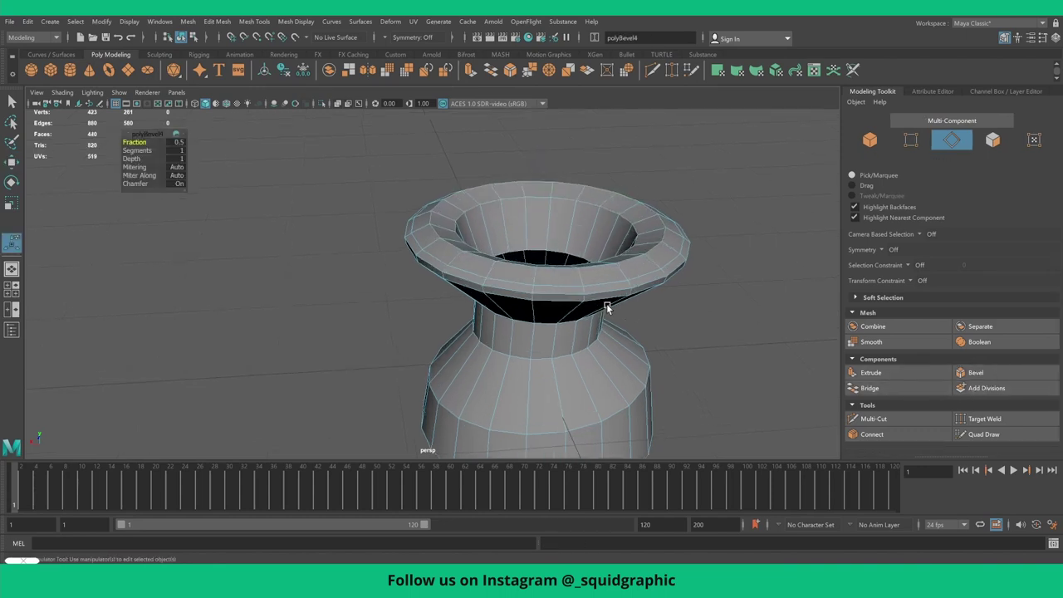
{"action": "mouse_move", "coordinate": [141, 146]}
{"action": "middle_mouse_down"}
{"action": "mouse_move", "coordinate": [130, 144]}
{"action": "mouse_move", "coordinate": [153, 150]}
{"action": "middle_mouse_up"}
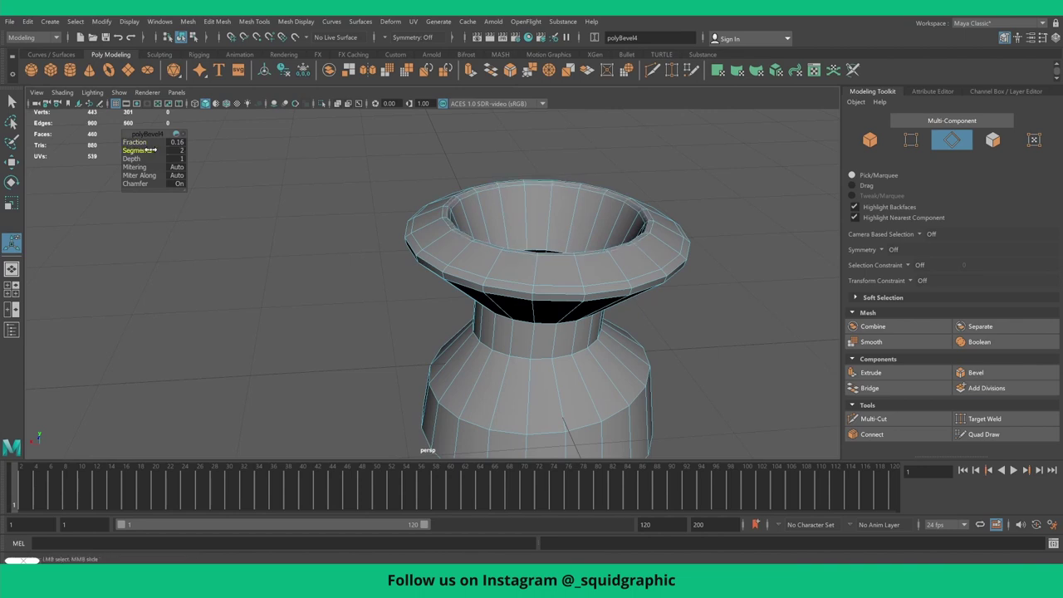
{"action": "right_click_drag", "start_coordinate": [655, 251], "coordinate": [631, 241]}
{"action": "mouse_move", "coordinate": [615, 250]}
{"action": "left_mouse_down", "text": "alt"}
{"action": "mouse_move", "coordinate": [512, 316]}
{"action": "mouse_move", "coordinate": [424, 444]}
{"action": "left_mouse_up", "text": "alt"}
{"action": "left_click", "coordinate": [474, 259]}
- Lift the vase up toward the pole
{"action": "key", "text": "w"}
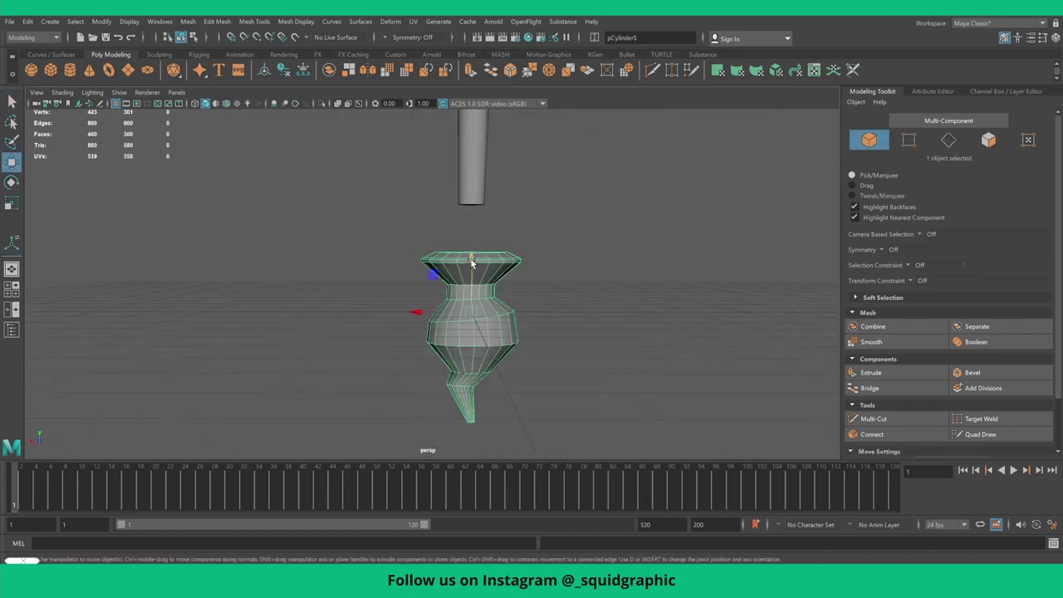
{"action": "mouse_move", "coordinate": [471, 262]}
{"action": "left_mouse_down"}
{"action": "mouse_move", "coordinate": [476, 186]}
{"action": "mouse_move", "coordinate": [498, 249]}
{"action": "left_mouse_up"}
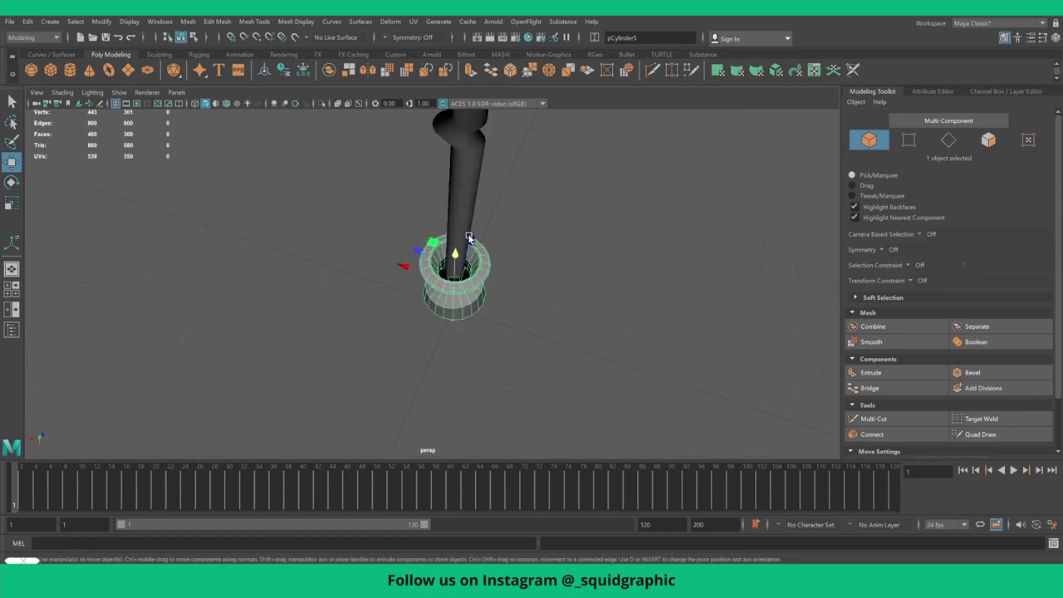
{"action": "scroll", "coordinate": [516, 241], "scroll_direction": "up", "scroll_amount": 3}
- Scale the vase's inner mouth edge loop down snugly around the pole
{"action": "right_click_drag", "start_coordinate": [516, 241], "coordinate": [498, 212]}
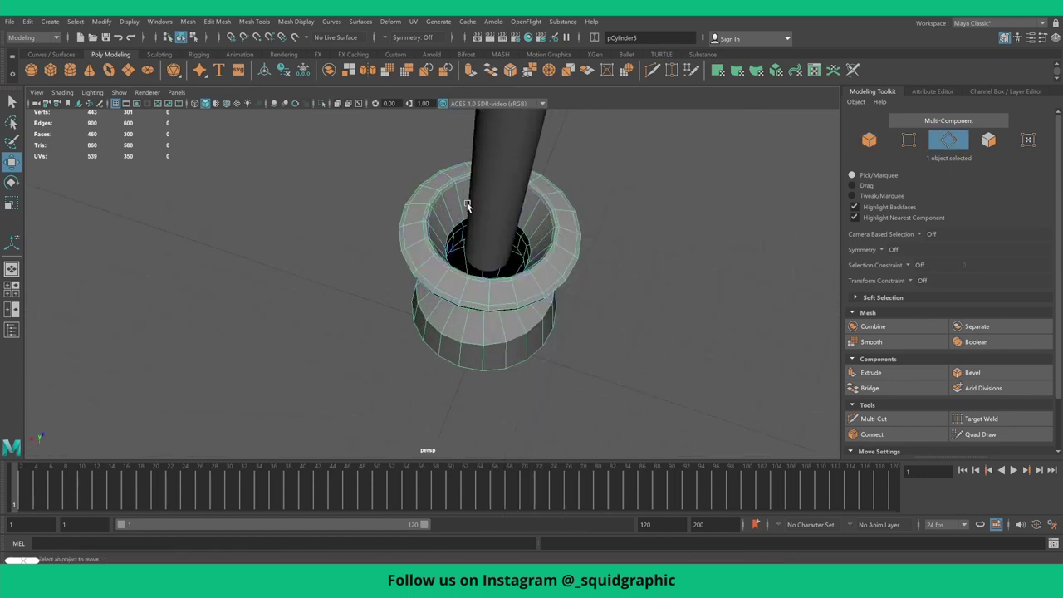
{"action": "scroll", "coordinate": [439, 207], "scroll_direction": "up", "scroll_amount": 3}
{"action": "left_click", "coordinate": [480, 180]}
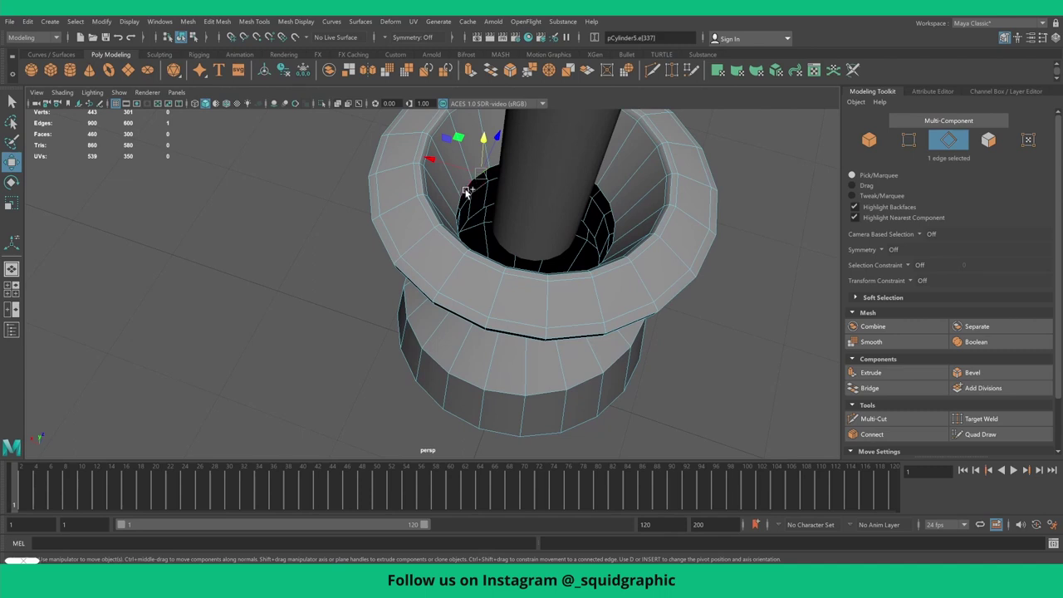
{"action": "double_click", "coordinate": [470, 194]}
{"action": "key", "text": "r"}
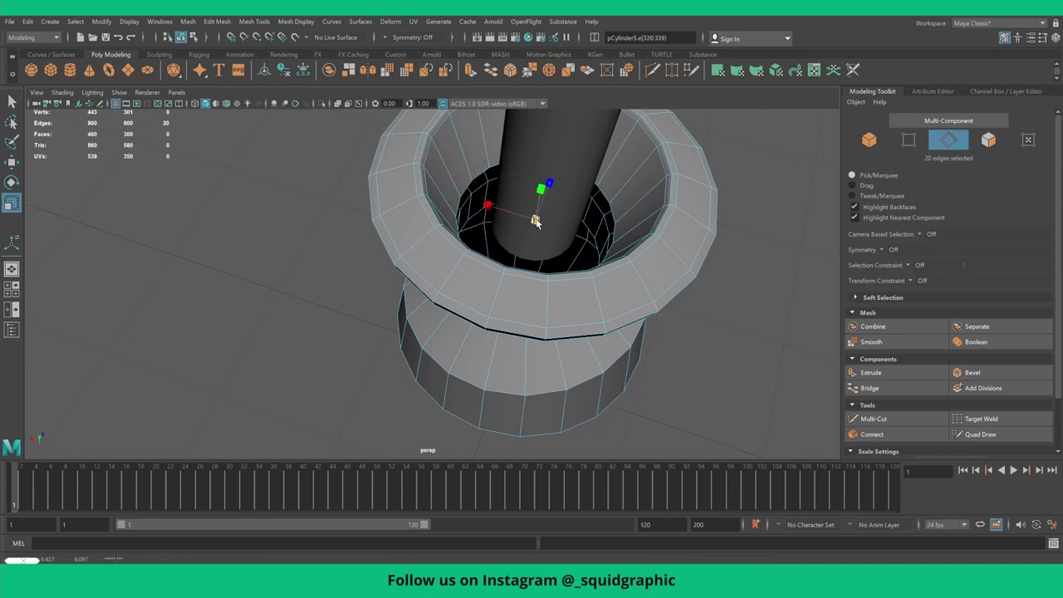
{"action": "left_click_drag", "start_coordinate": [537, 221], "coordinate": [496, 219]}
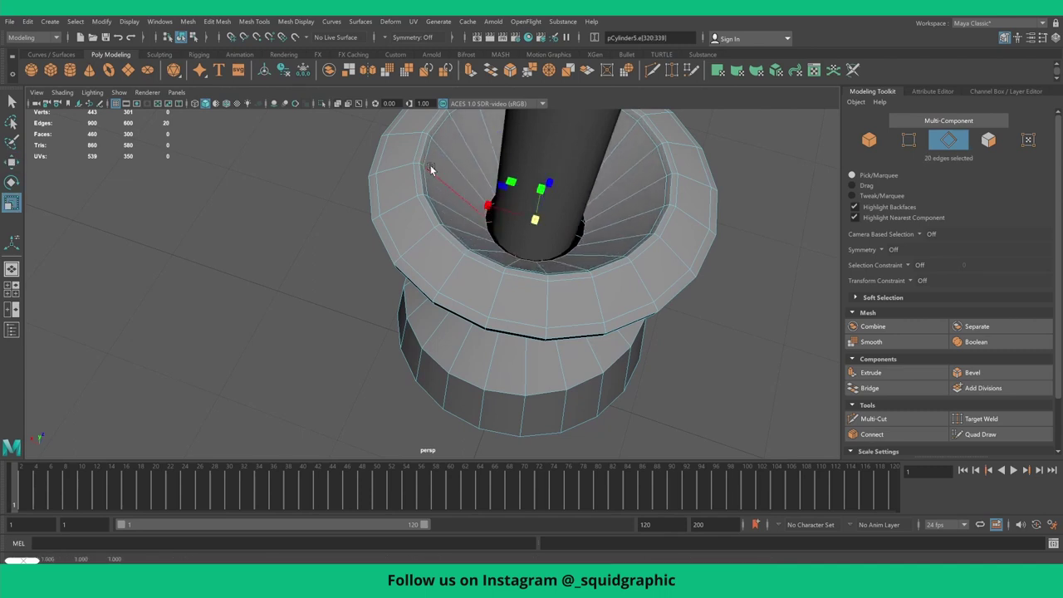
- Return to object mode and reselect the vase body from a higher view
{"action": "scroll", "coordinate": [429, 170], "scroll_direction": "down", "scroll_amount": 3}
{"action": "left_click_drag", "start_coordinate": [429, 169], "coordinate": [526, 172], "text": "alt"}
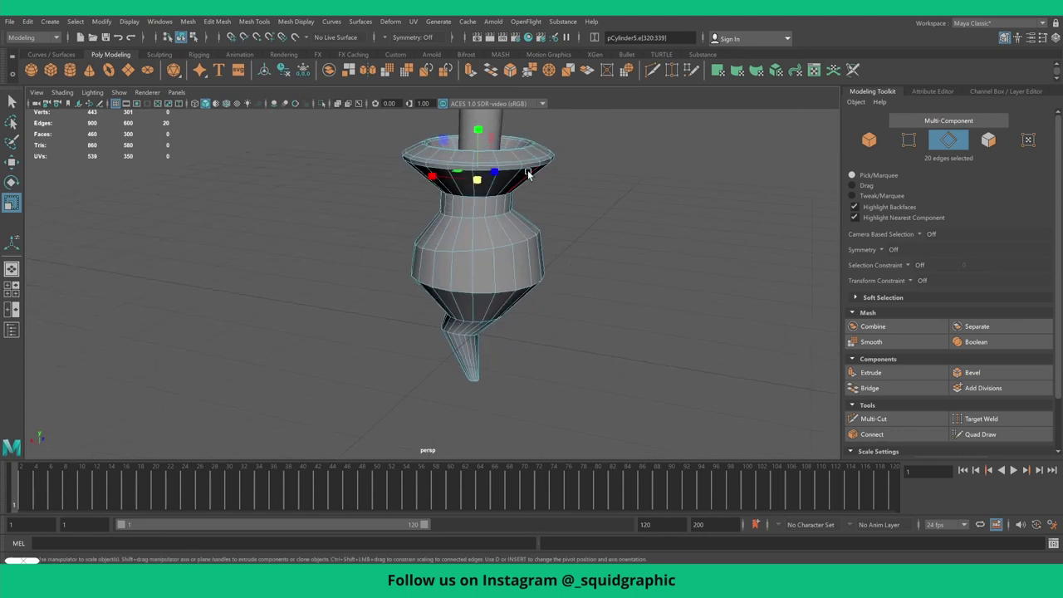
{"action": "right_click_drag", "start_coordinate": [527, 173], "coordinate": [548, 155]}
{"action": "key", "text": "w"}
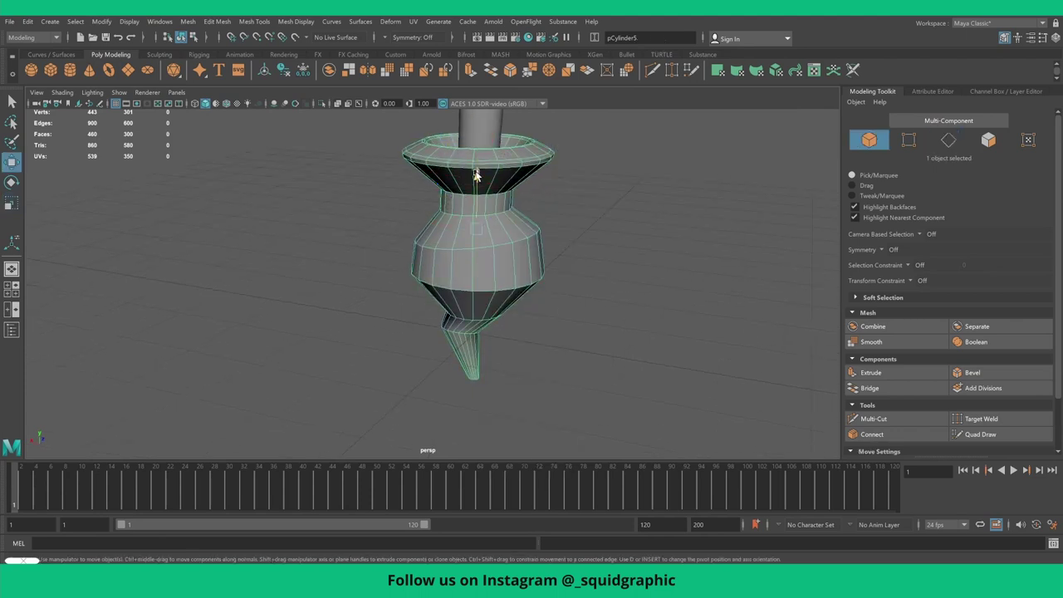
{"action": "left_click", "coordinate": [616, 280]}
{"action": "mouse_move", "coordinate": [616, 279]}
{"action": "left_mouse_down", "text": "alt"}
{"action": "mouse_move", "coordinate": [516, 262]}
{"action": "mouse_move", "coordinate": [527, 280]}
{"action": "mouse_move", "coordinate": [463, 297]}
{"action": "mouse_move", "coordinate": [485, 305]}
{"action": "left_mouse_up", "text": "alt"}
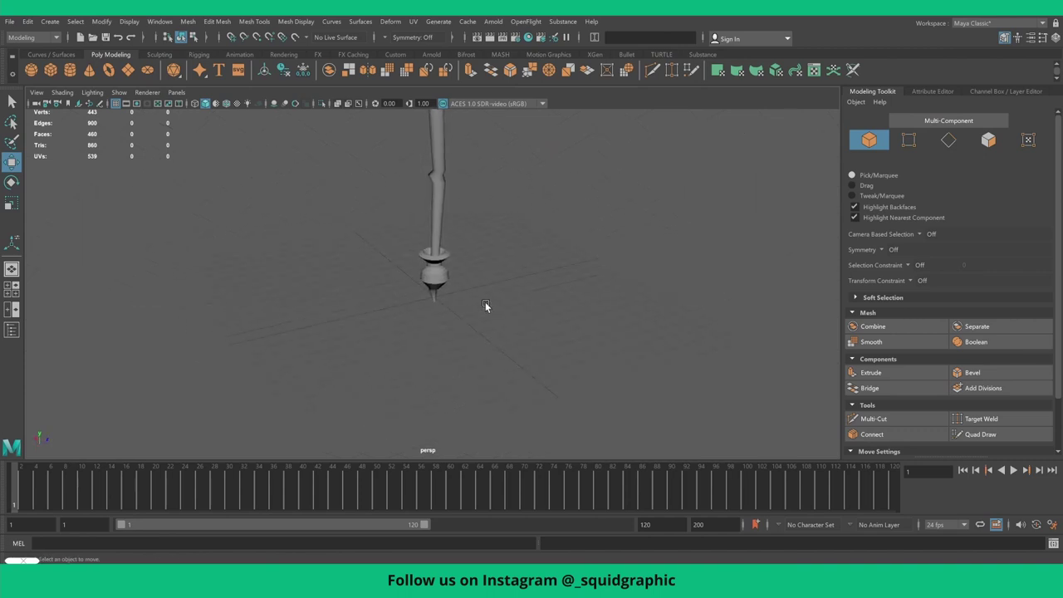
{"action": "left_click", "coordinate": [441, 272]}
{"action": "scroll", "coordinate": [440, 272], "scroll_direction": "up", "scroll_amount": 2}
{"action": "scroll", "coordinate": [441, 272], "scroll_direction": "up", "scroll_amount": 1}
- Scale the pole stem thinner and lower it into the vase base
{"action": "left_click", "coordinate": [455, 191]}
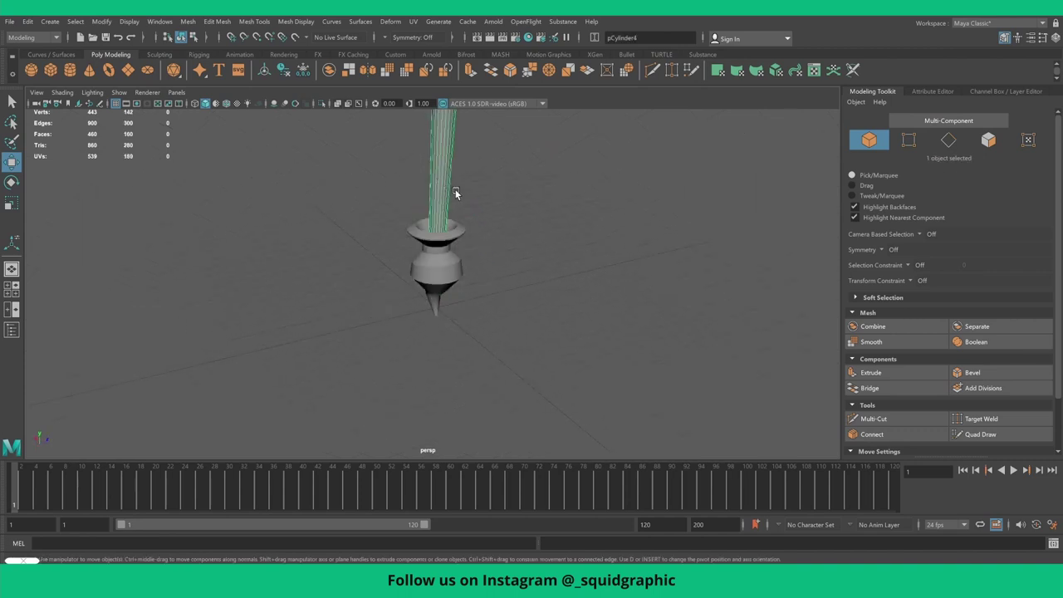
{"action": "key", "text": "r"}
{"action": "scroll", "coordinate": [449, 205], "scroll_direction": "down", "scroll_amount": 3}
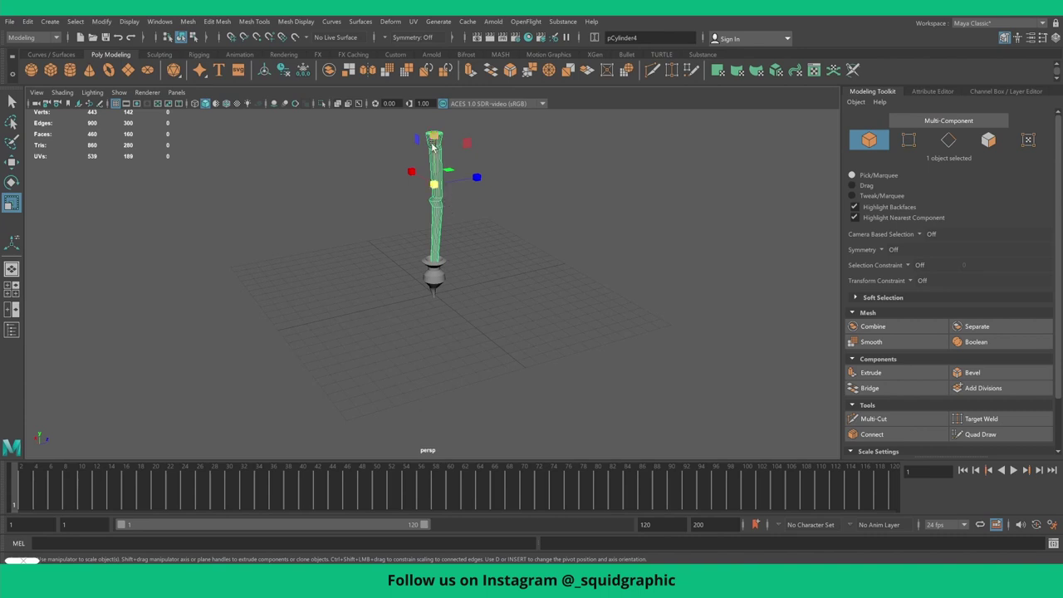
{"action": "left_click_drag", "start_coordinate": [432, 147], "coordinate": [433, 143]}
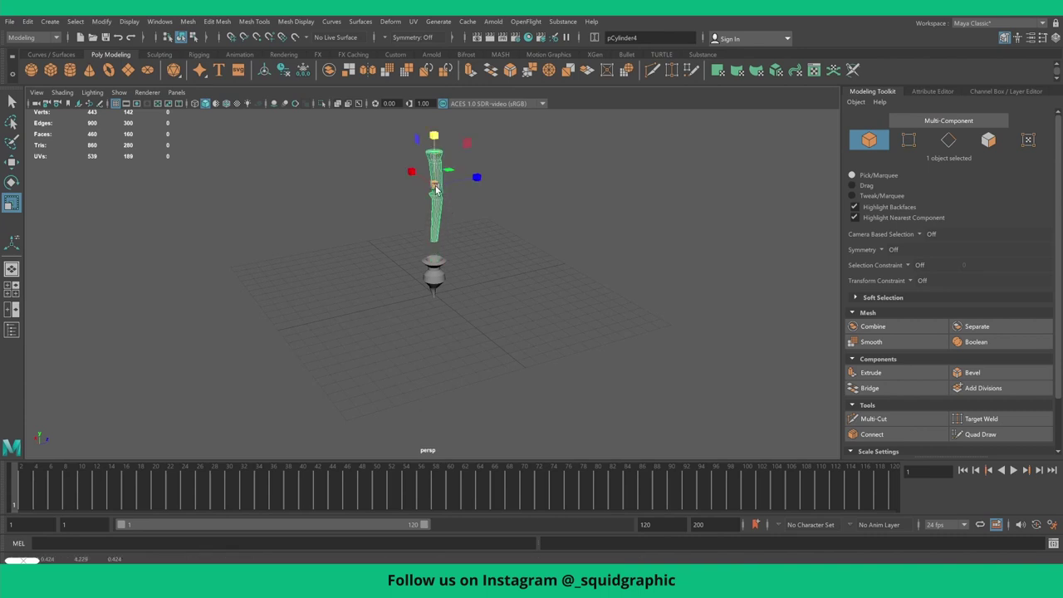
{"action": "key", "text": "w"}
{"action": "left_click_drag", "start_coordinate": [432, 134], "coordinate": [430, 162]}
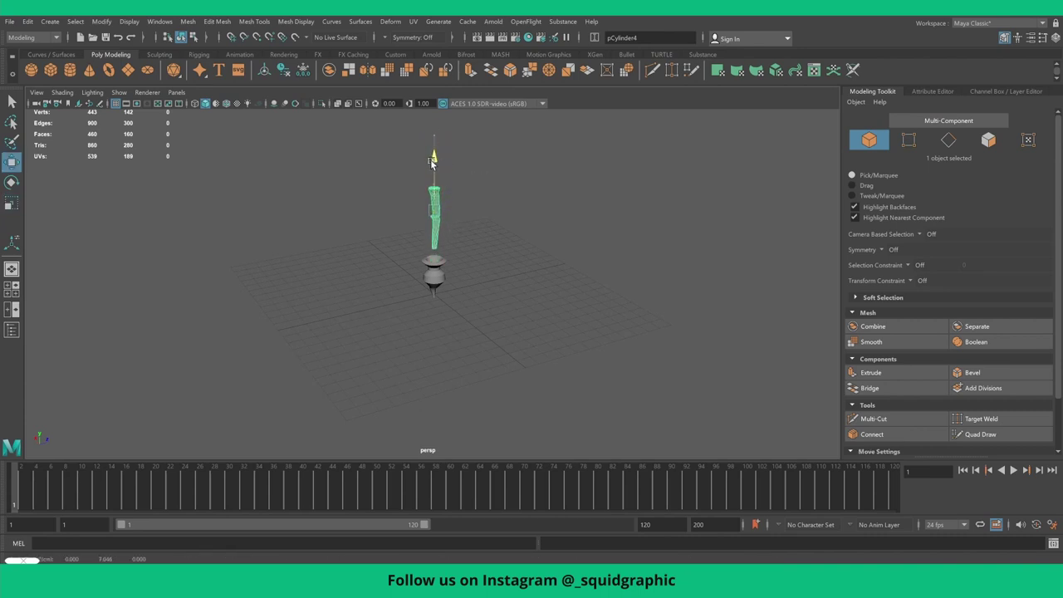
{"action": "scroll", "coordinate": [430, 181], "scroll_direction": "up", "scroll_amount": 5}
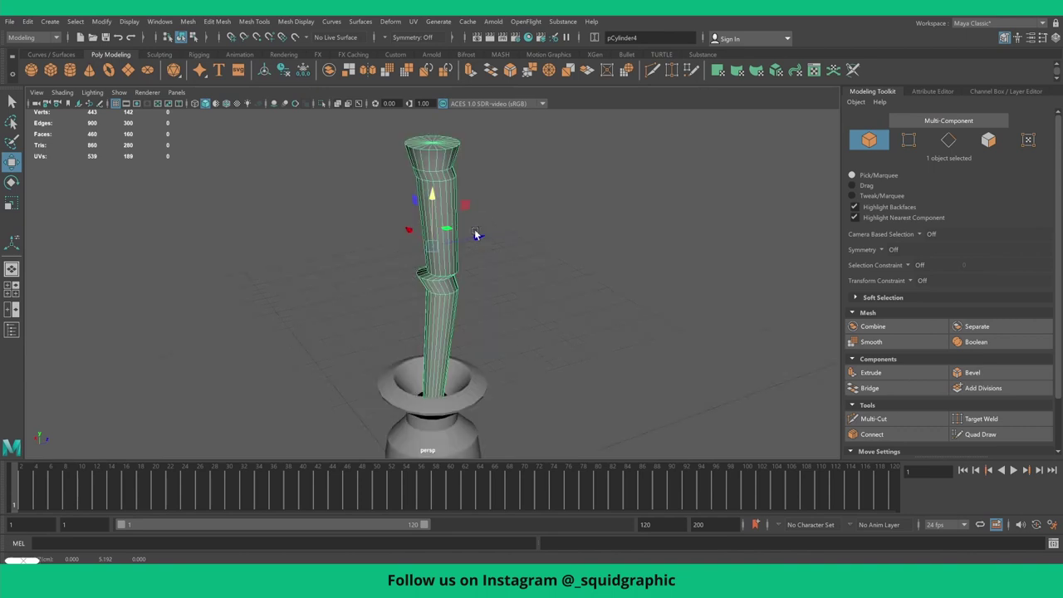
- Select the base's top rim vertices and lower rim ring for scaling, in wireframe
{"action": "mouse_move", "coordinate": [522, 316]}
{"action": "left_mouse_down", "text": "alt"}
{"action": "mouse_move", "coordinate": [482, 260]}
{"action": "mouse_move", "coordinate": [484, 279]}
{"action": "mouse_move", "coordinate": [498, 271]}
{"action": "mouse_move", "coordinate": [476, 271]}
{"action": "left_mouse_up", "text": "alt"}
{"action": "left_click", "coordinate": [481, 257]}
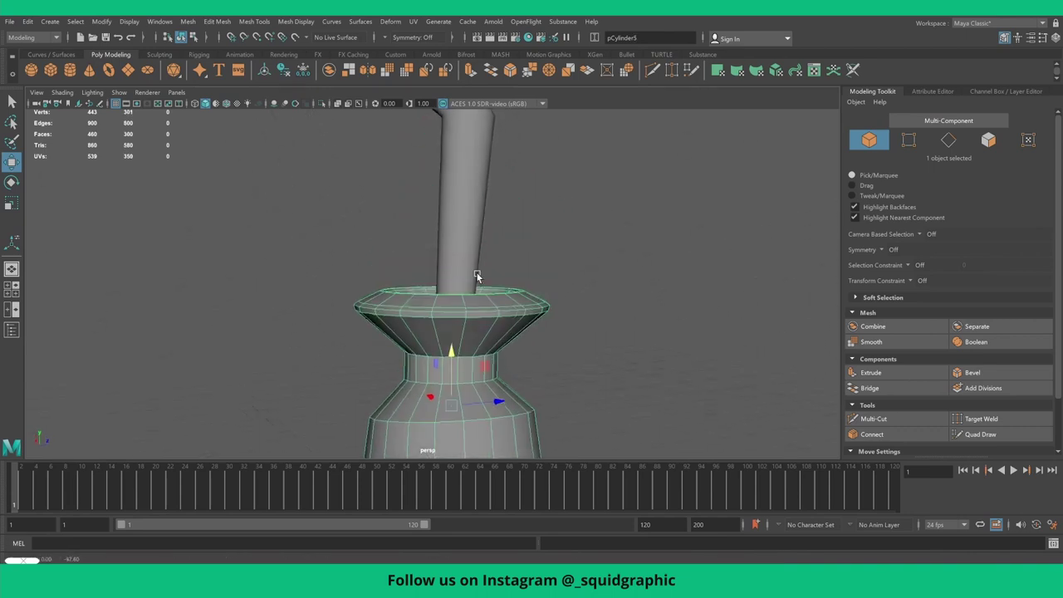
{"action": "right_click_drag", "start_coordinate": [474, 304], "coordinate": [435, 304]}
{"action": "mouse_move", "coordinate": [300, 243]}
{"action": "left_mouse_down"}
{"action": "mouse_move", "coordinate": [572, 348]}
{"action": "mouse_move", "coordinate": [509, 352]}
{"action": "mouse_move", "coordinate": [459, 322]}
{"action": "mouse_move", "coordinate": [447, 261]}
{"action": "mouse_move", "coordinate": [490, 173]}
{"action": "mouse_move", "coordinate": [295, 246]}
{"action": "left_mouse_up"}
{"action": "key", "text": "r"}
{"action": "key", "text": "4"}
{"action": "mouse_move", "coordinate": [524, 344]}
{"action": "left_mouse_down", "text": "shift"}
{"action": "mouse_move", "coordinate": [339, 336]}
{"action": "mouse_move", "coordinate": [362, 413]}
{"action": "left_mouse_up", "text": "shift"}
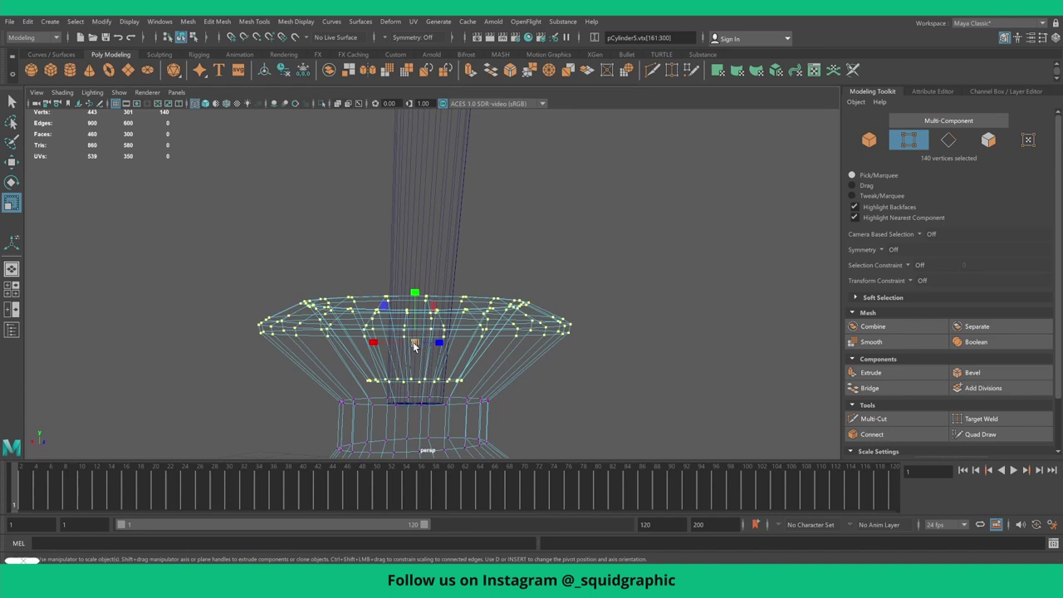
- Shrink the rim rings inward, then widen only the upper rim slightly
{"action": "left_click_drag", "start_coordinate": [415, 347], "coordinate": [375, 338]}
{"action": "left_click_drag", "start_coordinate": [222, 262], "coordinate": [576, 363]}
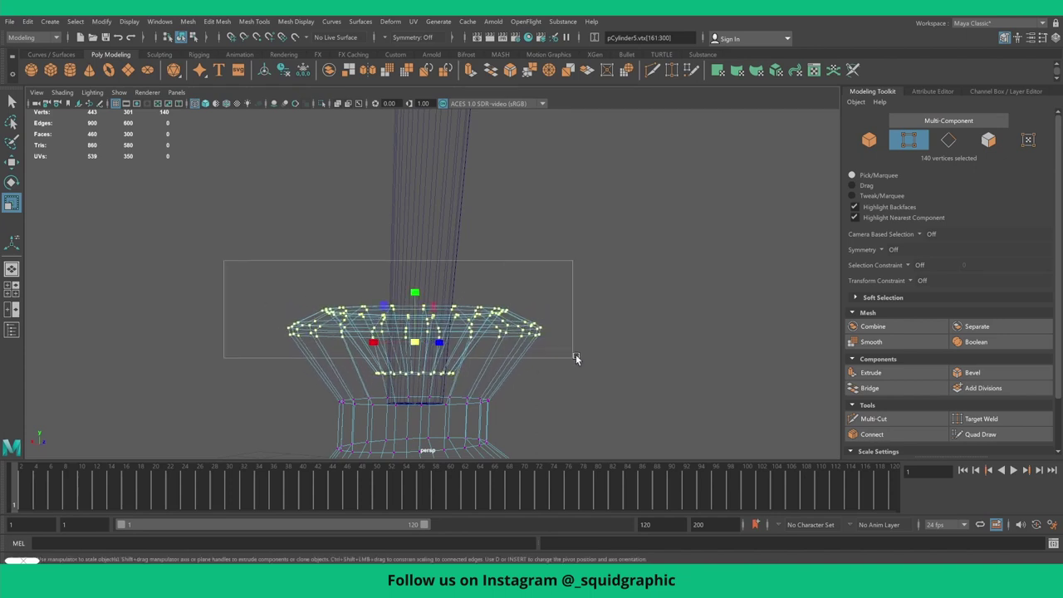
{"action": "left_click_drag", "start_coordinate": [415, 324], "coordinate": [426, 331]}
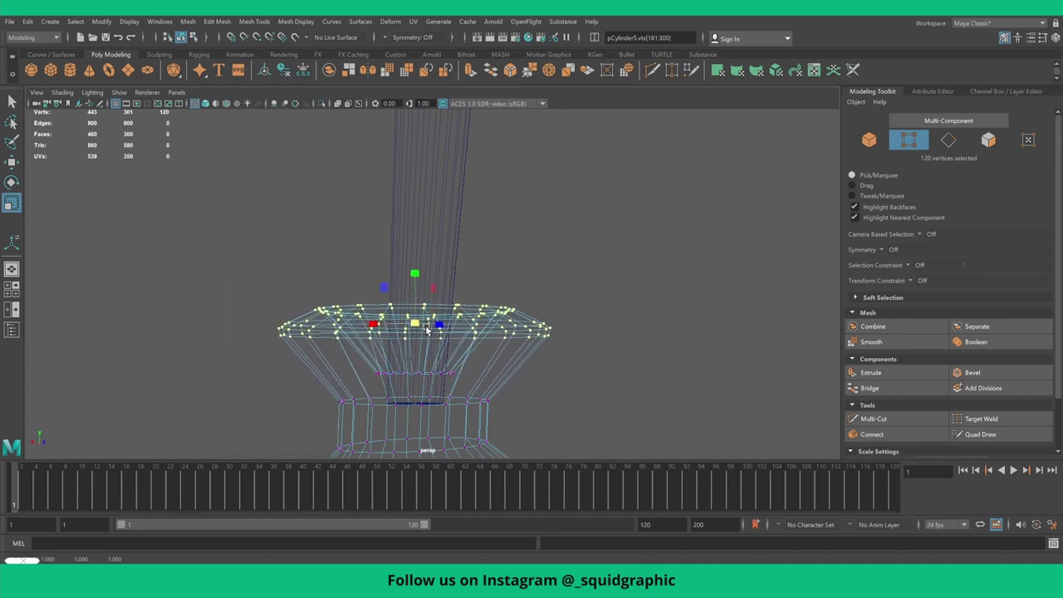
- Preview the vase smoothed, return to Object Mode and turn smoothing back off
{"action": "key", "text": "3"}
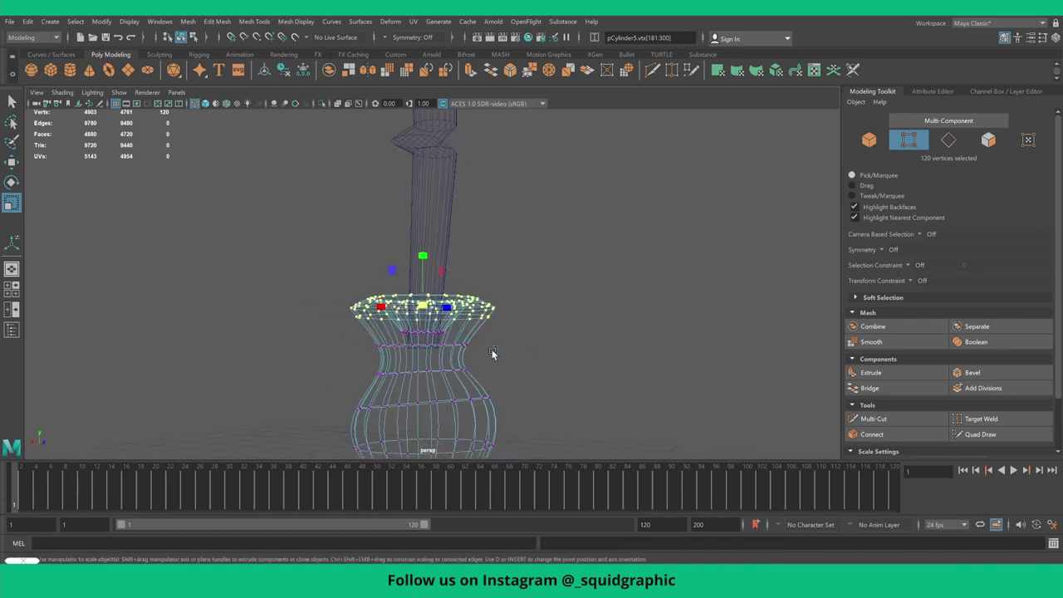
{"action": "key", "text": "5"}
{"action": "mouse_move", "coordinate": [492, 352]}
{"action": "left_mouse_down", "text": "alt"}
{"action": "mouse_move", "coordinate": [409, 356]}
{"action": "mouse_move", "coordinate": [440, 353]}
{"action": "left_mouse_up", "text": "alt"}
{"action": "right_click_drag", "start_coordinate": [436, 328], "coordinate": [502, 278]}
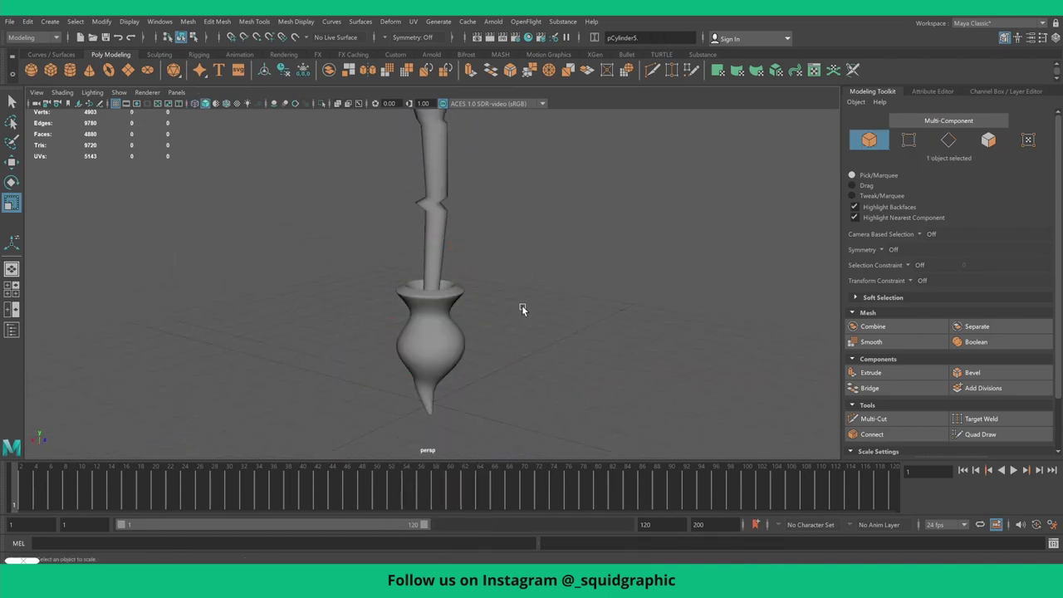
{"action": "left_click", "coordinate": [483, 352]}
{"action": "mouse_move", "coordinate": [483, 352]}
{"action": "left_mouse_down", "text": "alt"}
{"action": "mouse_move", "coordinate": [430, 332]}
{"action": "mouse_move", "coordinate": [483, 343]}
{"action": "left_mouse_up", "text": "alt"}
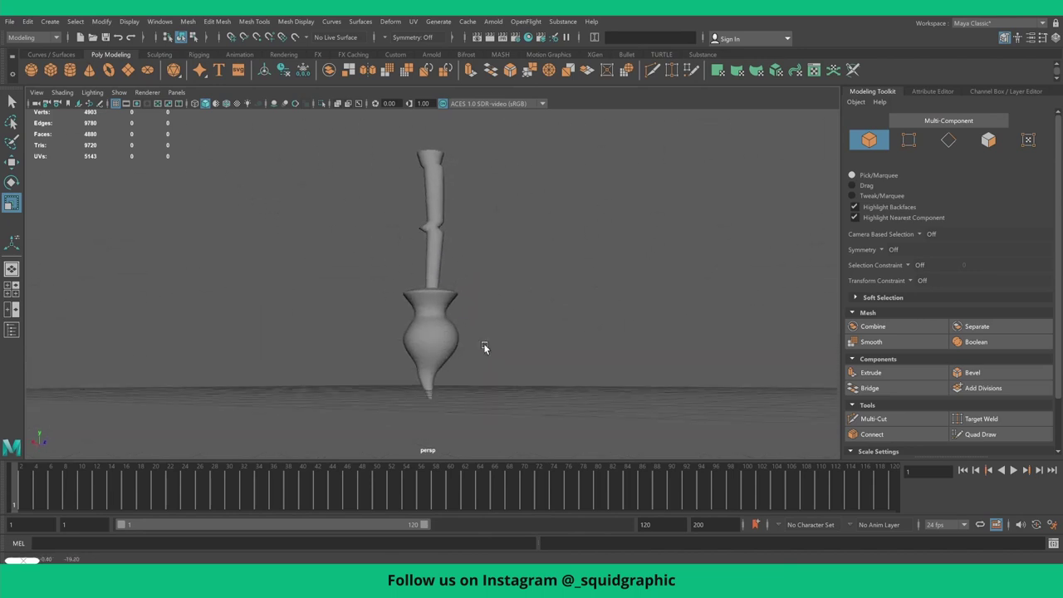
{"action": "scroll", "coordinate": [421, 332], "scroll_direction": "up", "scroll_amount": 2}
{"action": "left_click", "coordinate": [422, 335]}
{"action": "key", "text": "1"}
- Reselect the vase and activate the Multi-Cut tool
{"action": "left_click", "coordinate": [531, 388]}
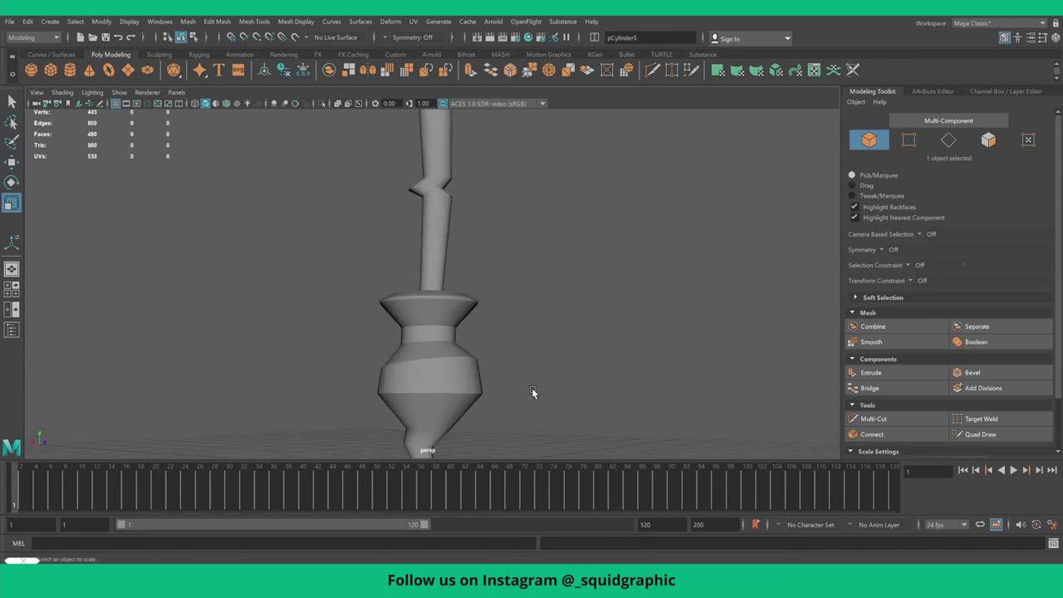
{"action": "left_click_drag", "start_coordinate": [531, 388], "coordinate": [464, 385], "text": "alt"}
{"action": "middle_click_drag", "start_coordinate": [464, 385], "coordinate": [475, 312], "text": "alt"}
{"action": "scroll", "coordinate": [475, 314], "scroll_direction": "up", "scroll_amount": 2}
{"action": "scroll", "coordinate": [476, 314], "scroll_direction": "up", "scroll_amount": 2}
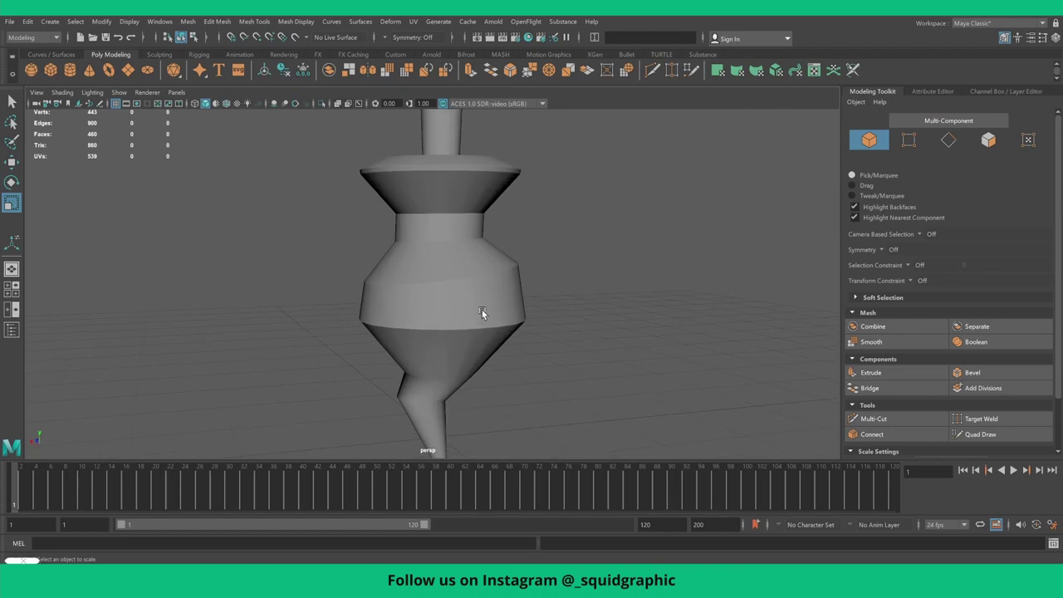
{"action": "left_click", "coordinate": [481, 310]}
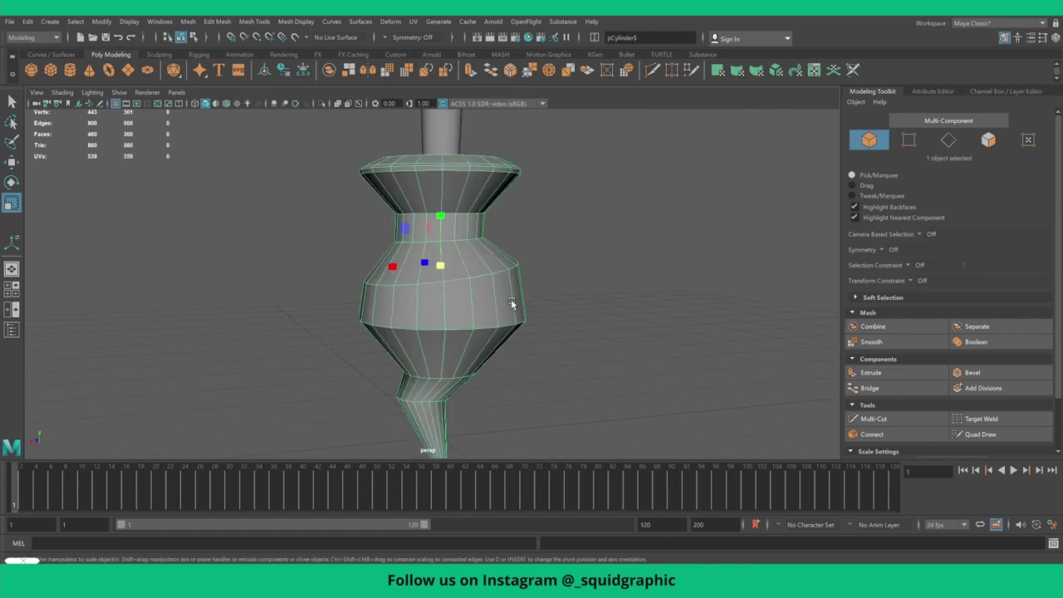
{"action": "left_click", "coordinate": [868, 419]}
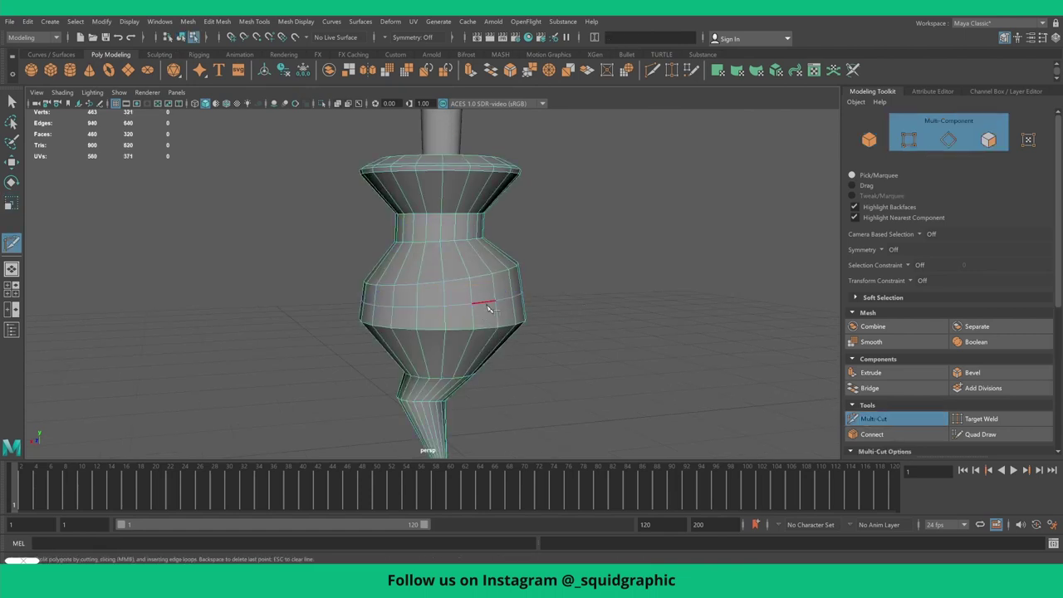
- Insert an edge loop near the lower end of the vase body
{"action": "scroll", "coordinate": [498, 332], "scroll_direction": "down", "scroll_amount": 2}
{"action": "middle_click_drag", "start_coordinate": [507, 360], "coordinate": [510, 279], "text": "alt"}
{"action": "scroll", "coordinate": [445, 264], "scroll_direction": "up", "scroll_amount": 3}
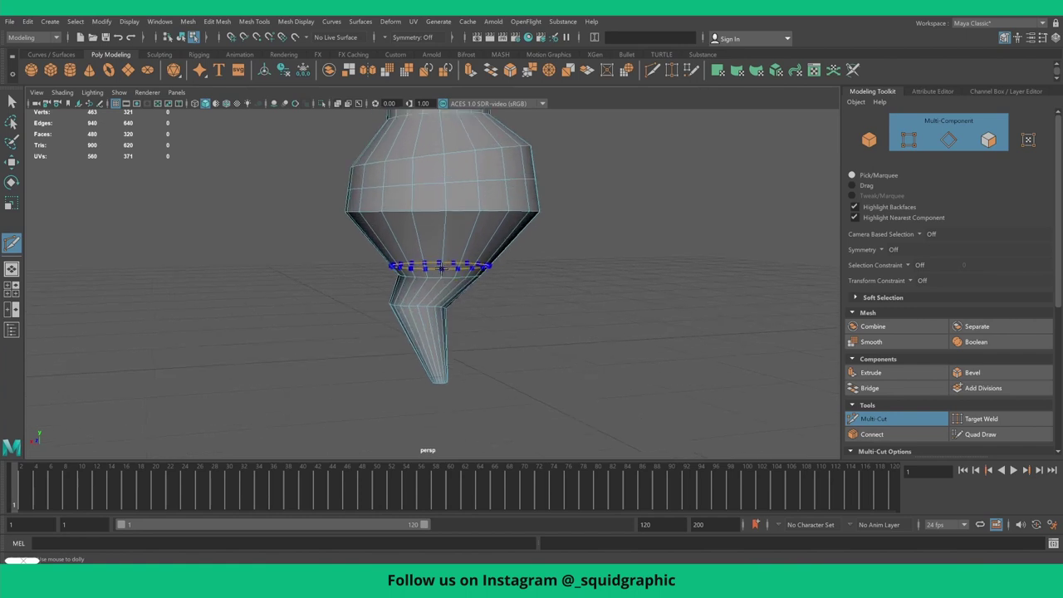
{"action": "left_click", "coordinate": [442, 266], "text": "ctrl"}
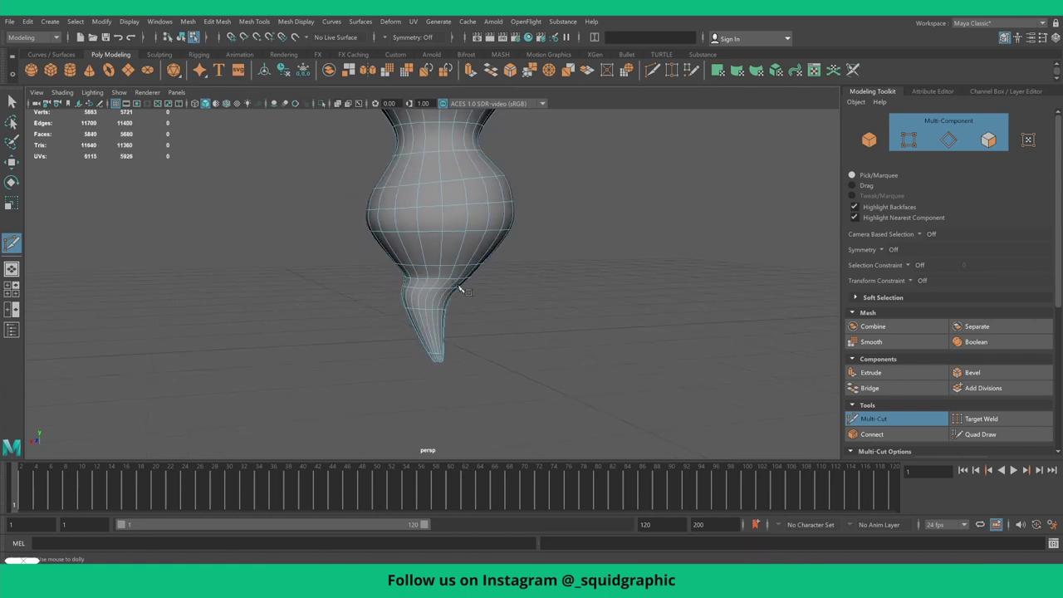
{"action": "left_click", "coordinate": [12, 101]}
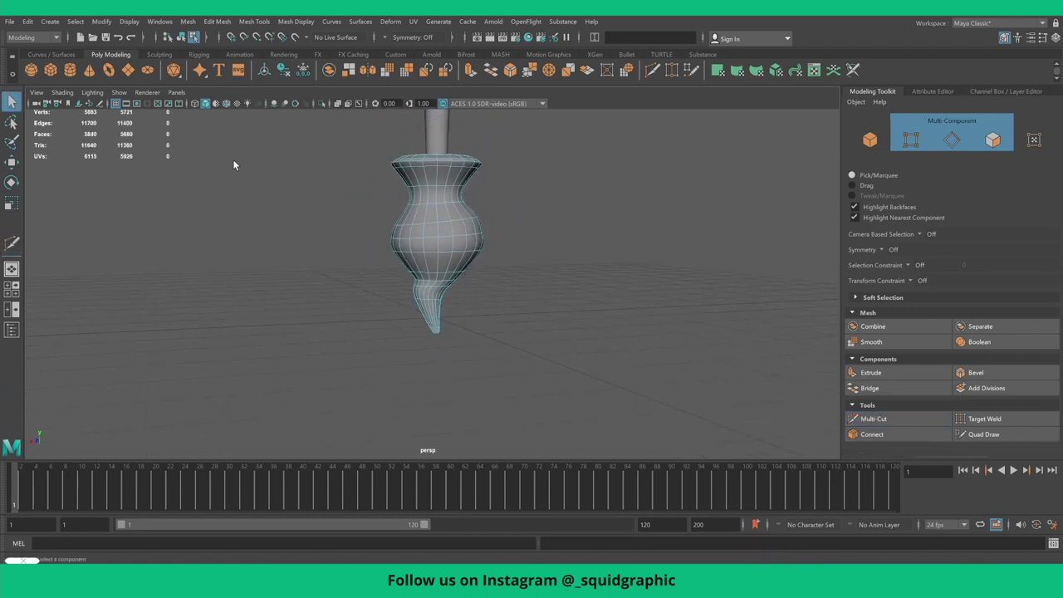
- Select two edge loops around the vase's middle and scale them apart vertically
{"action": "left_click", "coordinate": [450, 242]}
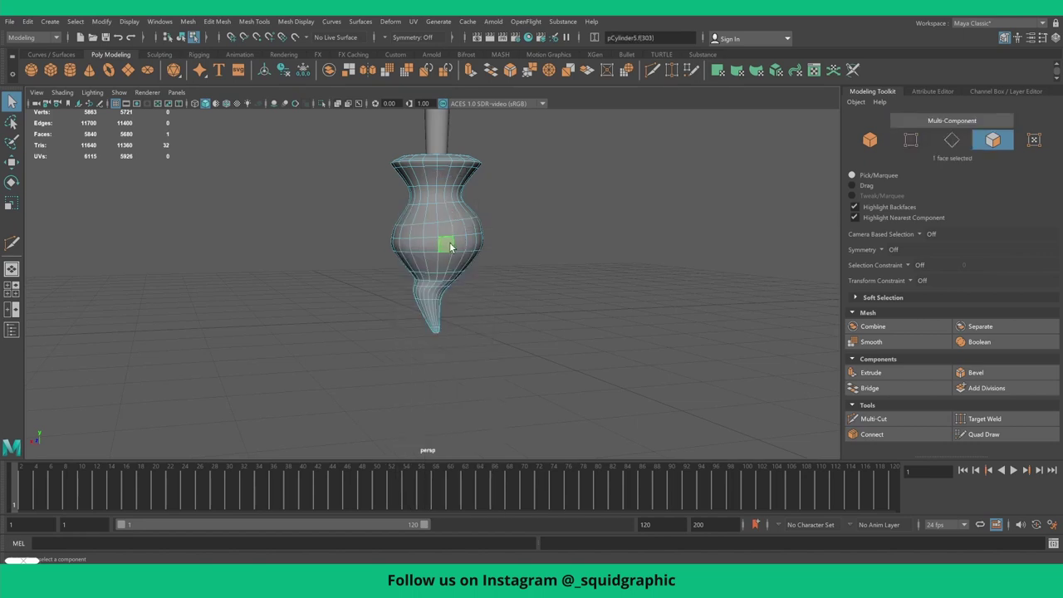
{"action": "scroll", "coordinate": [449, 241], "scroll_direction": "up", "scroll_amount": 2}
{"action": "mouse_move", "coordinate": [442, 247]}
{"action": "left_mouse_down", "text": "alt"}
{"action": "mouse_move", "coordinate": [469, 250]}
{"action": "mouse_move", "coordinate": [412, 230]}
{"action": "mouse_move", "coordinate": [423, 230]}
{"action": "left_mouse_up", "text": "alt"}
{"action": "key", "text": "w"}
{"action": "key", "text": "F10"}
{"action": "left_click", "coordinate": [404, 206]}
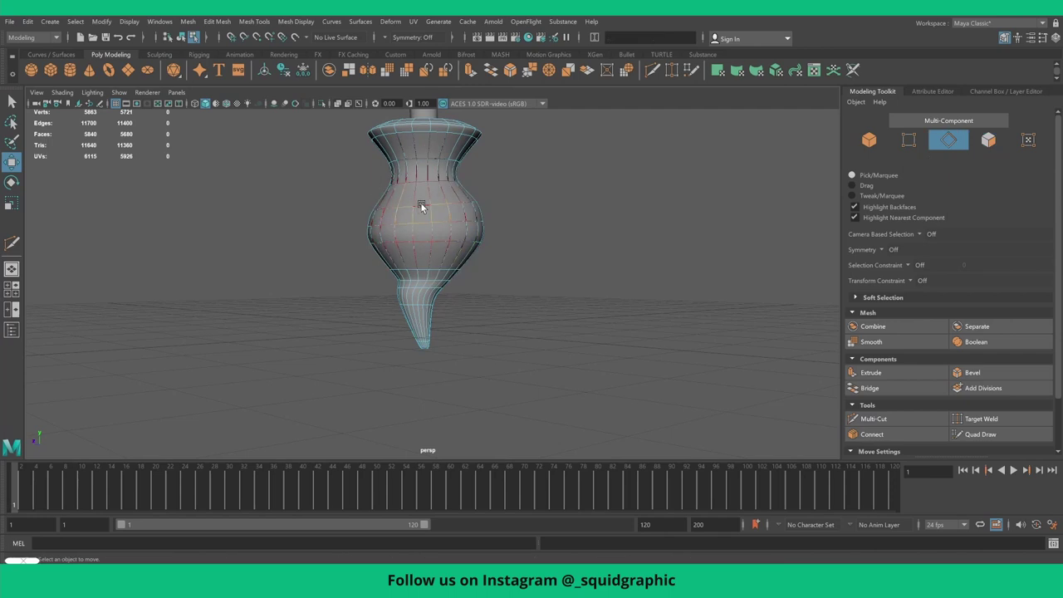
{"action": "double_click", "coordinate": [441, 206]}
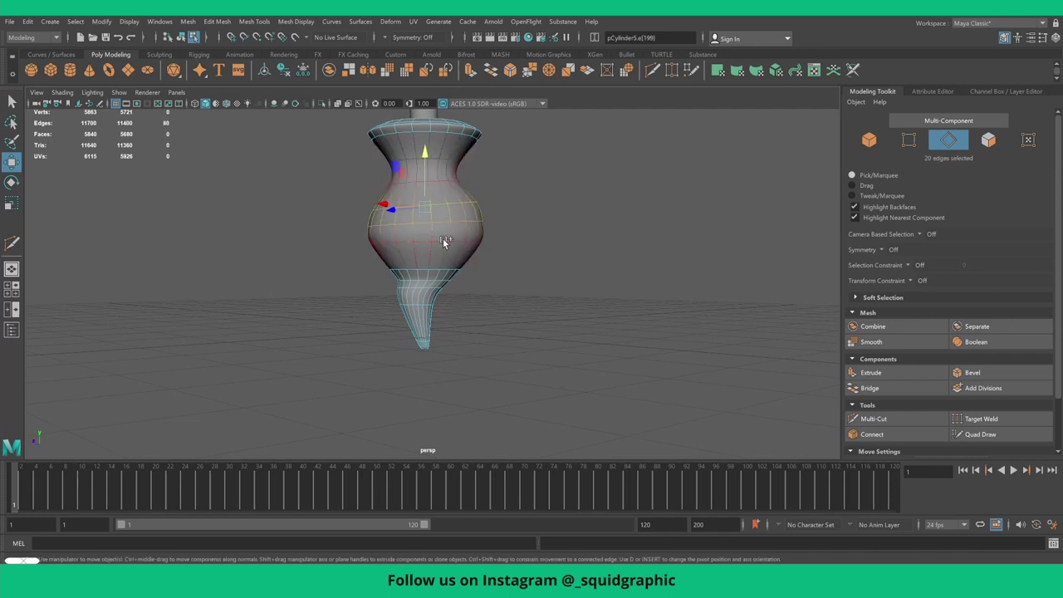
{"action": "left_click", "coordinate": [441, 243], "text": "shift"}
{"action": "double_click", "coordinate": [462, 243], "text": "shift"}
{"action": "key", "text": "r"}
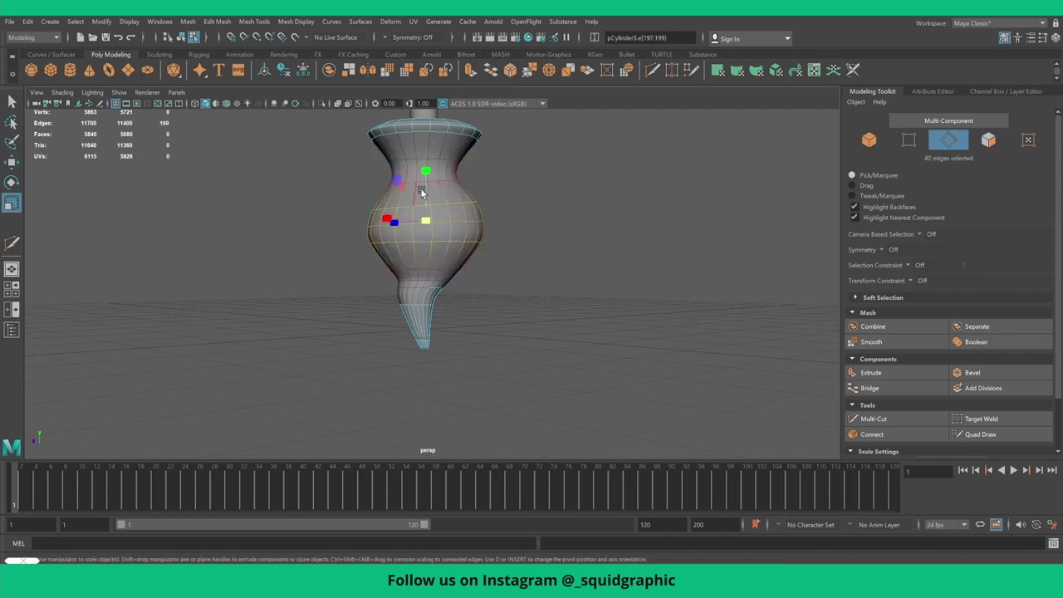
{"action": "left_click_drag", "start_coordinate": [426, 174], "coordinate": [425, 160]}
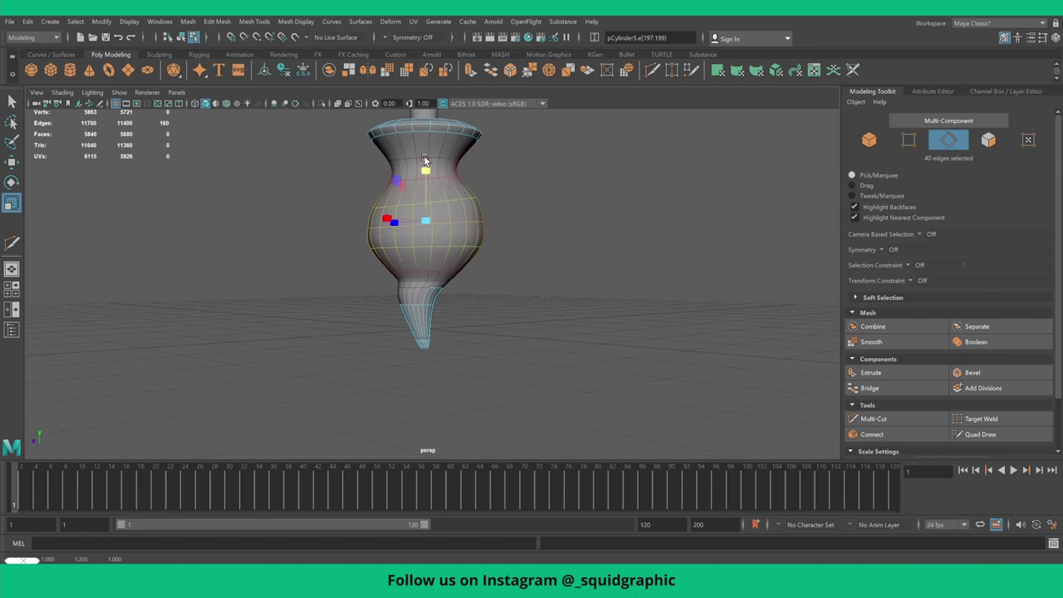
- Select two upper edge loops and scale them inward to form the vase neck
{"action": "key", "text": "1"}
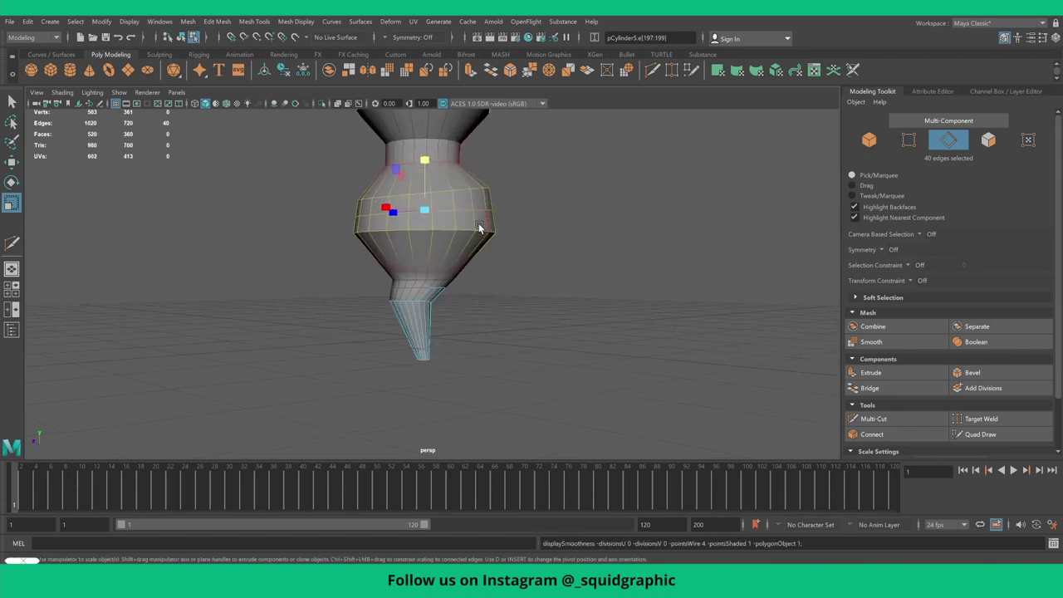
{"action": "left_click_drag", "start_coordinate": [455, 228], "coordinate": [446, 235], "text": "alt"}
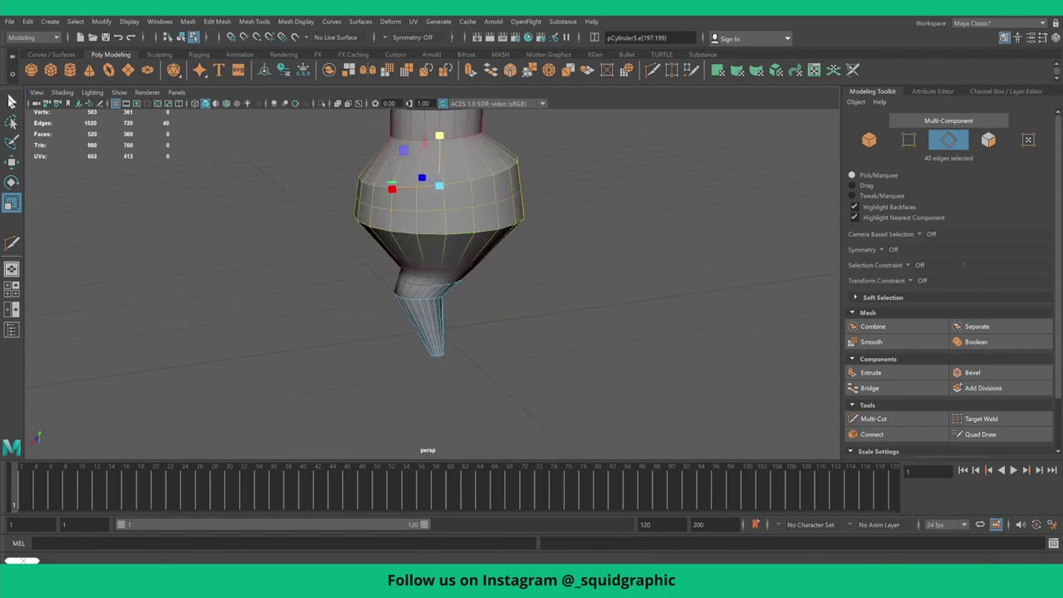
{"action": "key", "text": "q"}
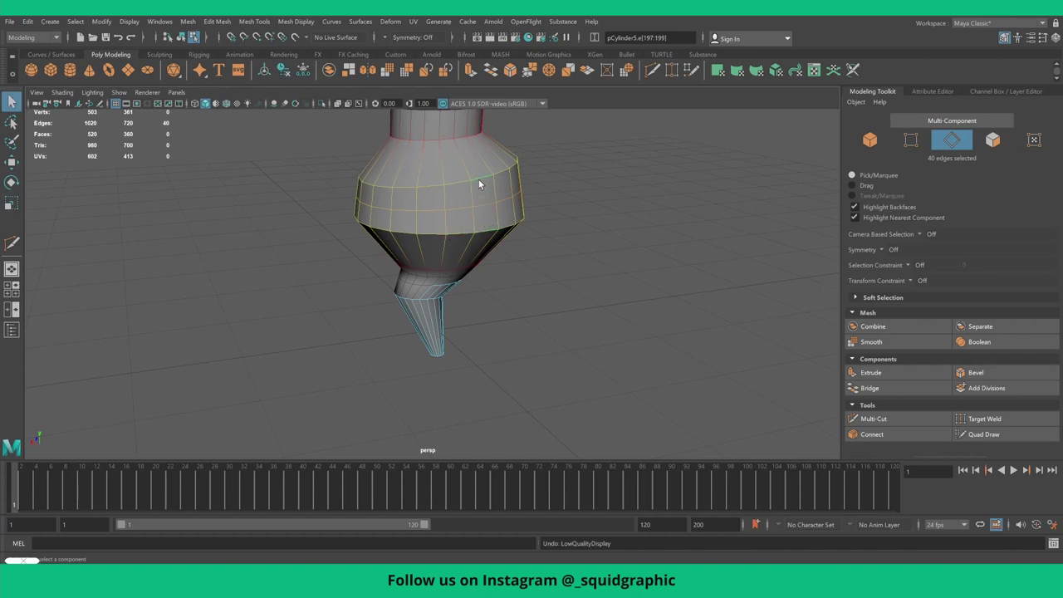
{"action": "left_click", "coordinate": [458, 182]}
{"action": "double_click", "coordinate": [456, 183]}
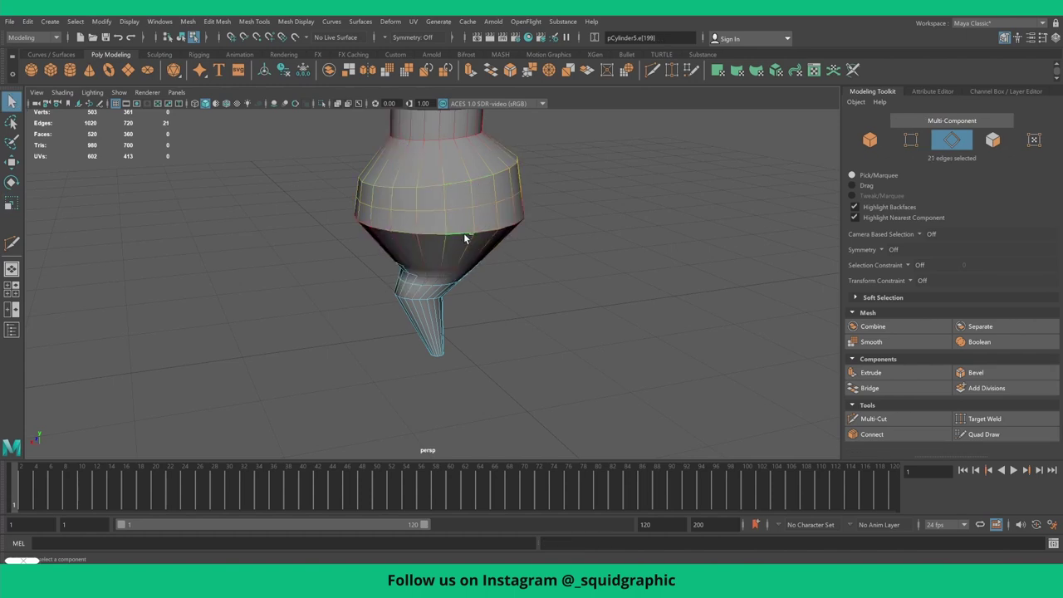
{"action": "double_click", "coordinate": [488, 231], "text": "shift"}
{"action": "key", "text": "4"}
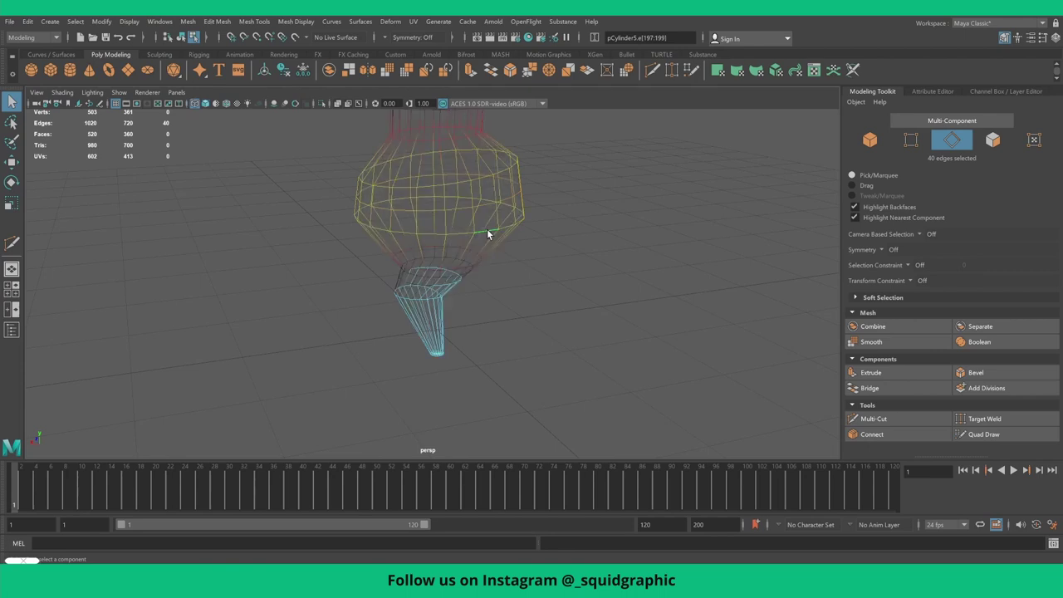
{"action": "key", "text": "5"}
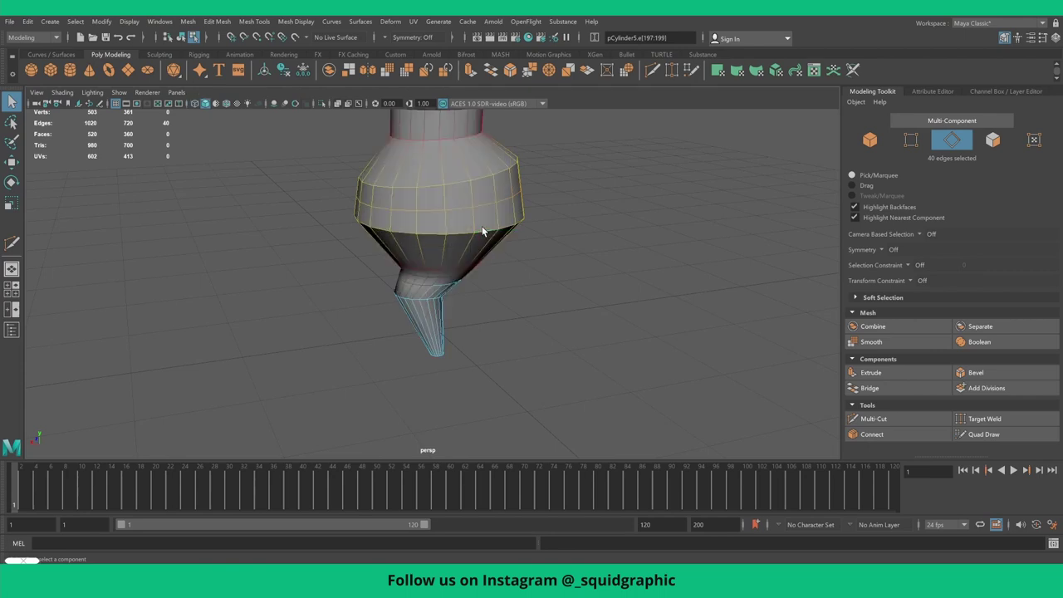
{"action": "mouse_move", "coordinate": [482, 231]}
{"action": "left_mouse_down", "text": "alt"}
{"action": "mouse_move", "coordinate": [477, 195]}
{"action": "mouse_move", "coordinate": [459, 207]}
{"action": "left_mouse_up", "text": "alt"}
{"action": "key", "text": "r"}
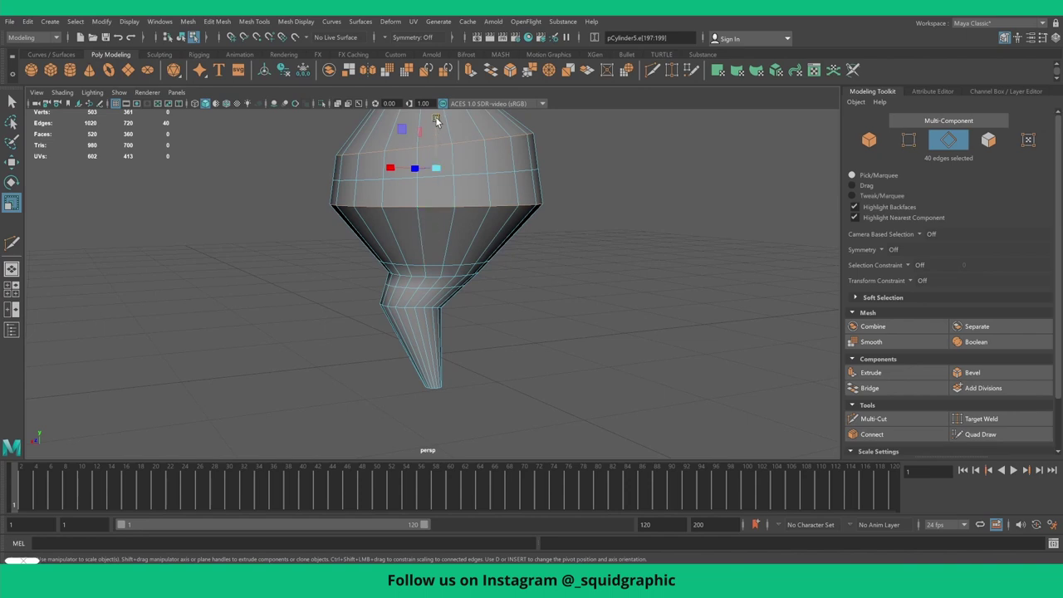
{"action": "left_click_drag", "start_coordinate": [436, 122], "coordinate": [436, 158]}
- Scale the 20-edge loop around the bulb outward by about 1.06 to round the bulge
{"action": "scroll", "coordinate": [430, 230], "scroll_direction": "down", "scroll_amount": 2}
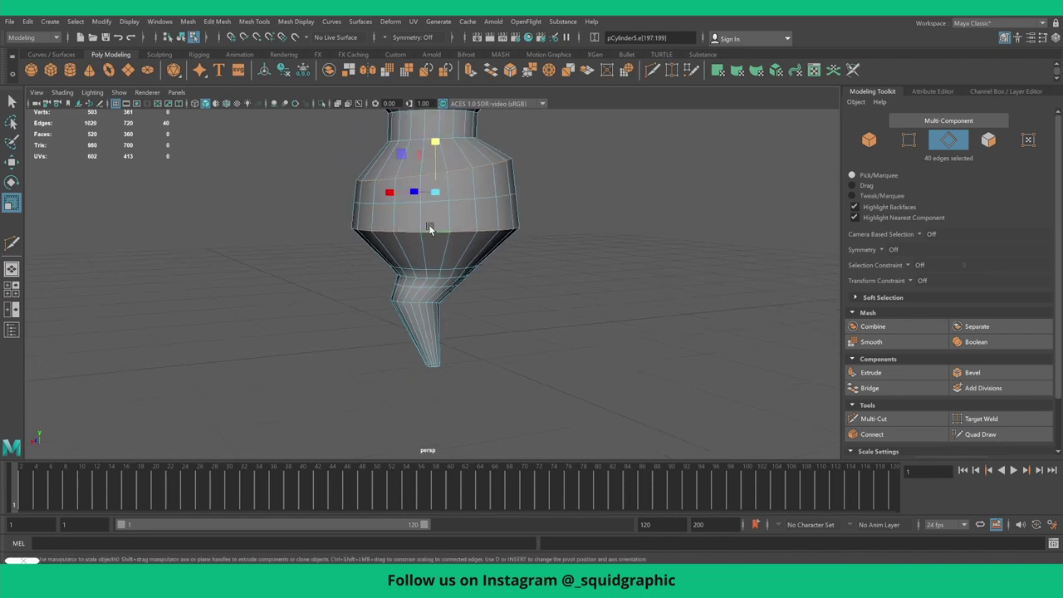
{"action": "key", "text": "3"}
{"action": "scroll", "coordinate": [492, 240], "scroll_direction": "up", "scroll_amount": 1}
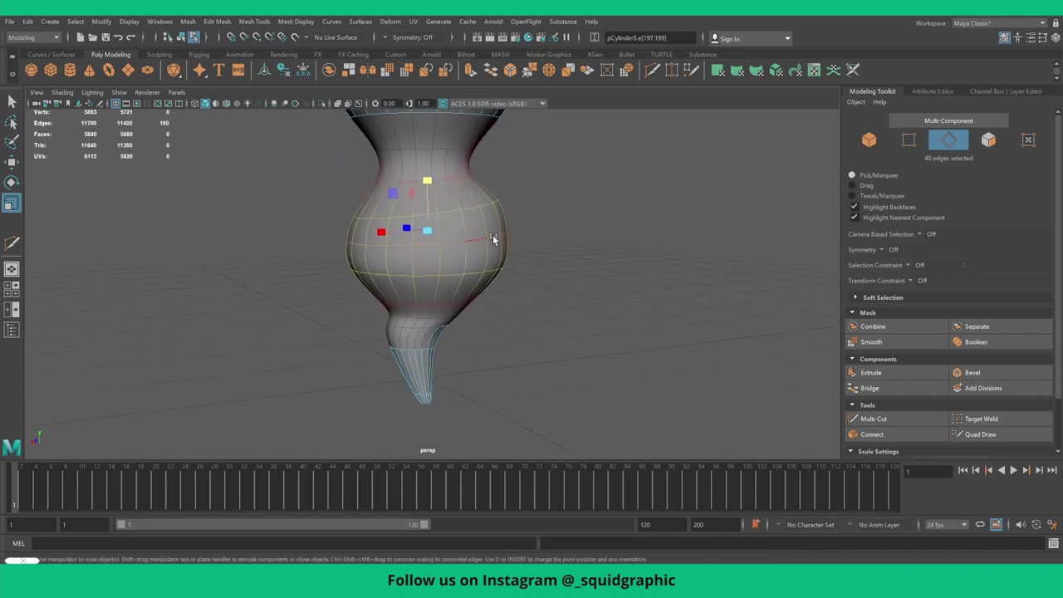
{"action": "left_click", "coordinate": [493, 239]}
{"action": "left_click", "coordinate": [414, 249]}
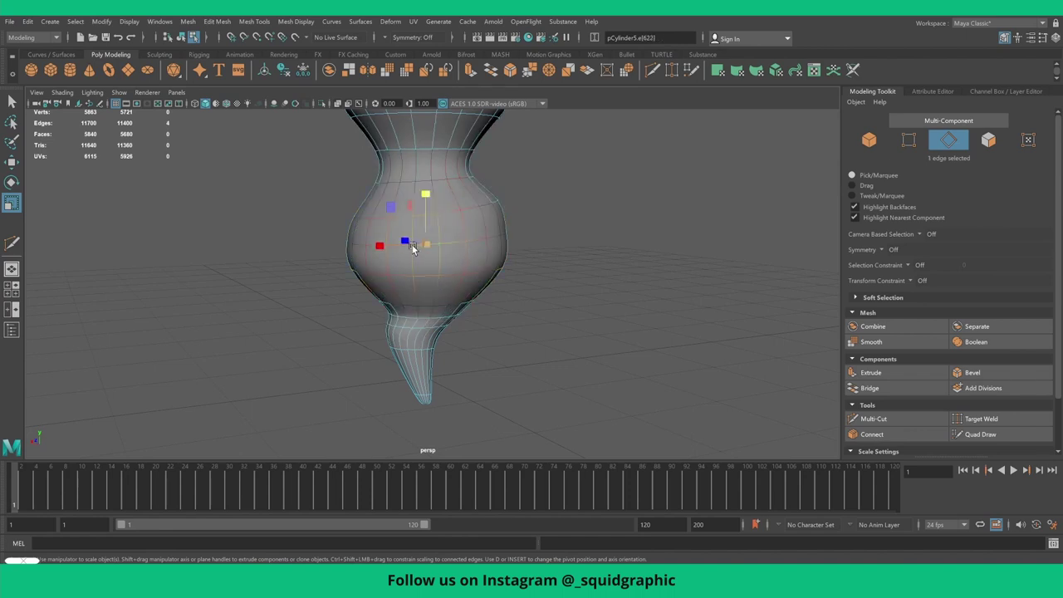
{"action": "double_click", "coordinate": [456, 246]}
{"action": "left_click_drag", "start_coordinate": [423, 238], "coordinate": [429, 237]}
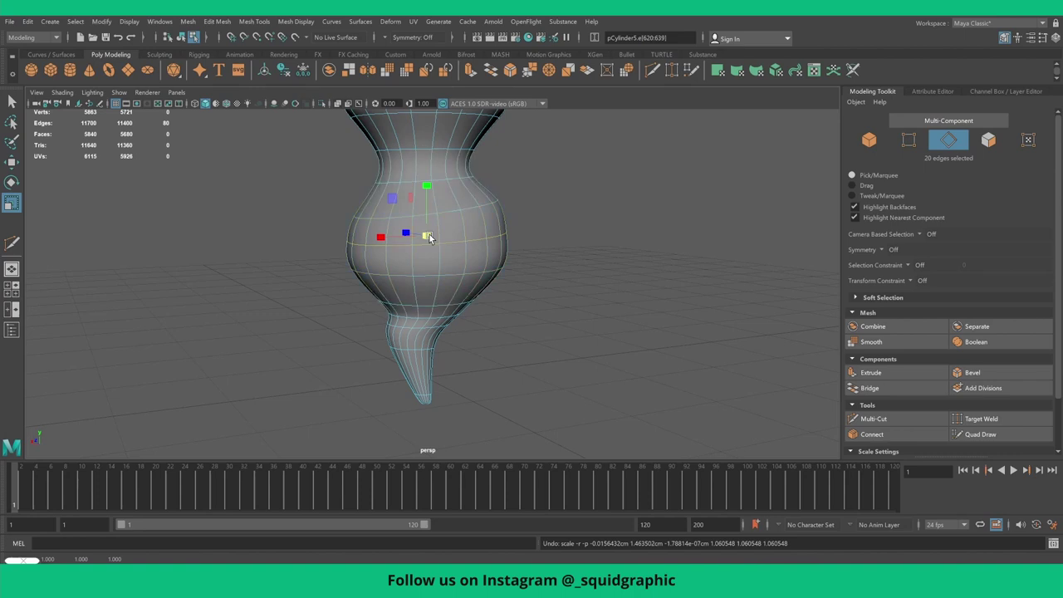
{"action": "left_click_drag", "start_coordinate": [429, 238], "coordinate": [448, 242]}
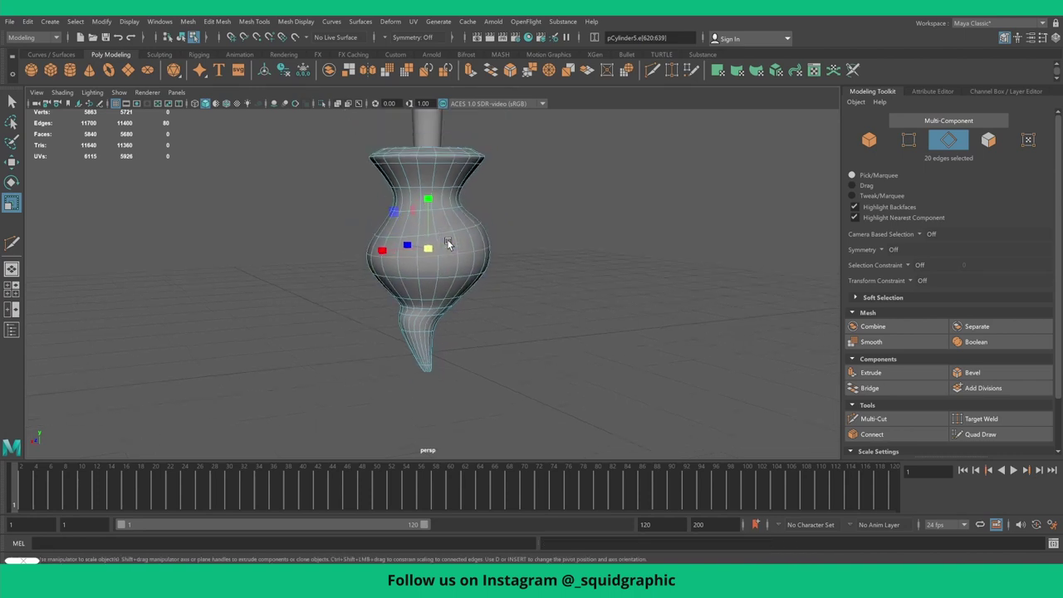
- Select faces on the vase bulb and rim, and nudge a rim face upward
{"action": "right_click_drag", "start_coordinate": [447, 241], "coordinate": [467, 267]}
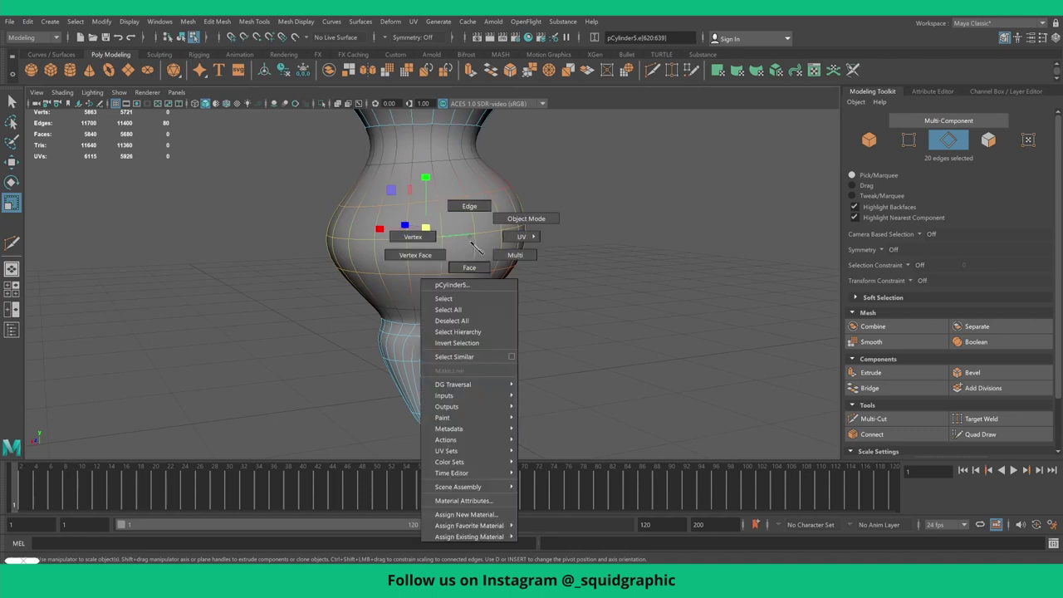
{"action": "left_click", "coordinate": [467, 268]}
{"action": "key", "text": "w"}
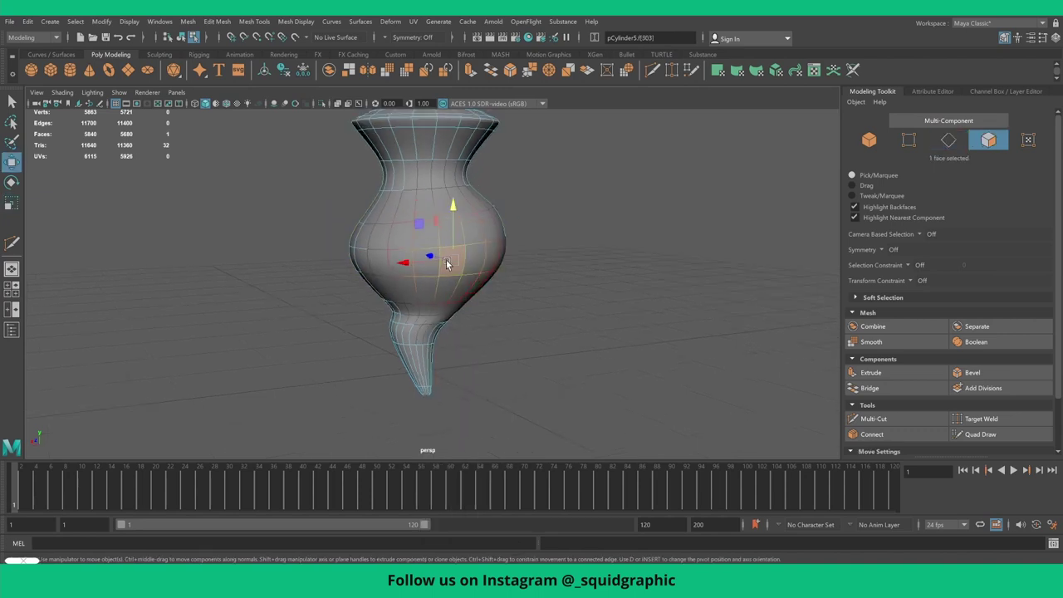
{"action": "left_click_drag", "start_coordinate": [478, 262], "coordinate": [429, 263], "text": "alt"}
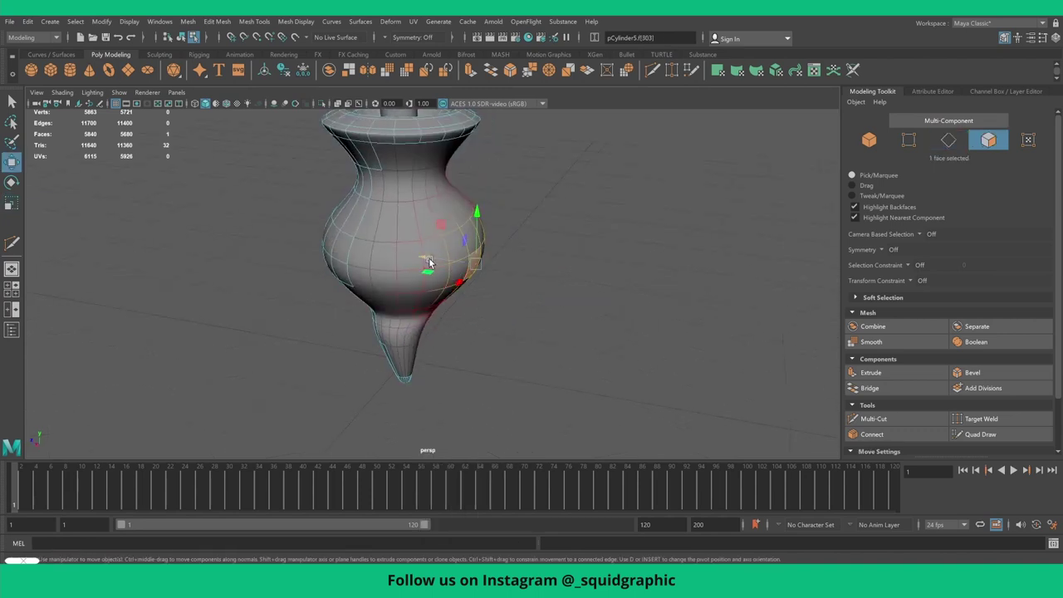
{"action": "left_click", "coordinate": [432, 133]}
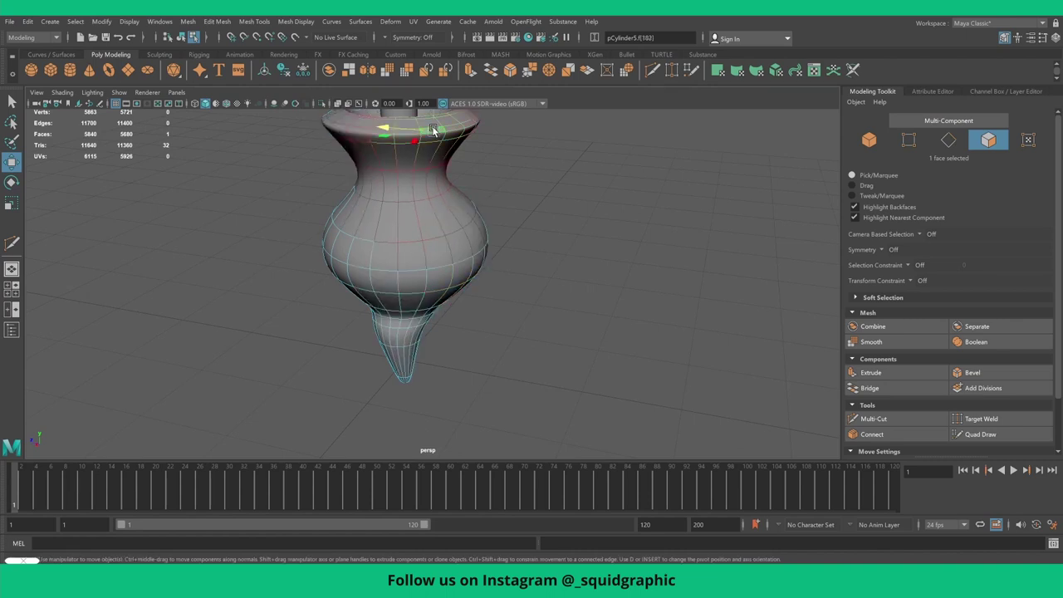
{"action": "middle_click_drag", "start_coordinate": [432, 130], "coordinate": [422, 226], "text": "alt"}
{"action": "left_click_drag", "start_coordinate": [422, 221], "coordinate": [420, 198]}
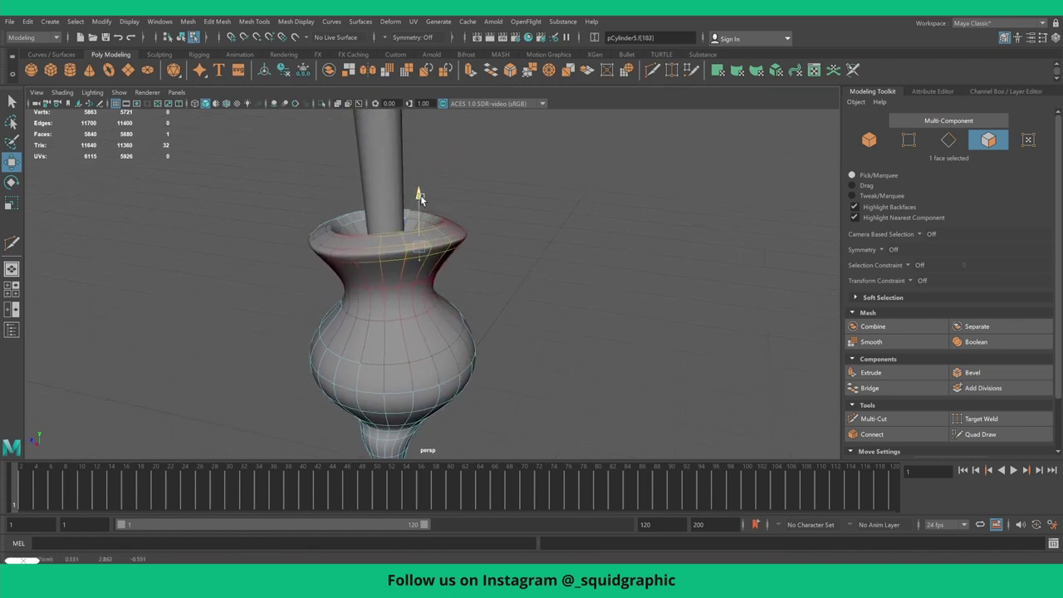
{"action": "left_click", "coordinate": [357, 205]}
{"action": "left_click_drag", "start_coordinate": [349, 164], "coordinate": [352, 153]}
- Bevel the edges of the tall stick above the vase
{"action": "scroll", "coordinate": [402, 207], "scroll_direction": "down", "scroll_amount": 3}
{"action": "scroll", "coordinate": [403, 208], "scroll_direction": "down", "scroll_amount": 3}
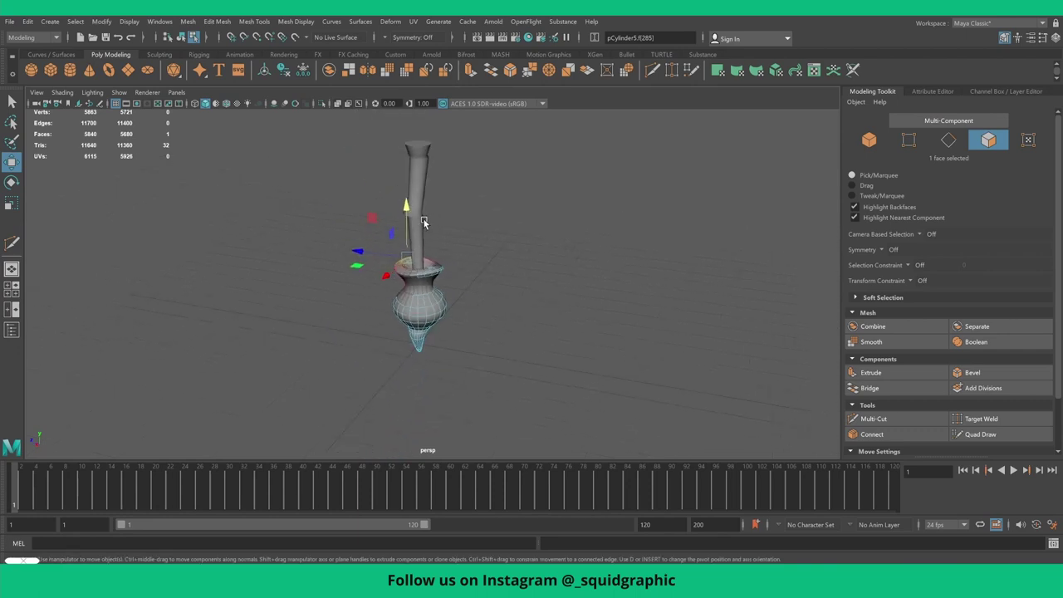
{"action": "left_click_drag", "start_coordinate": [423, 223], "coordinate": [397, 215], "text": "alt"}
{"action": "right_click_drag", "start_coordinate": [416, 165], "coordinate": [444, 148]}
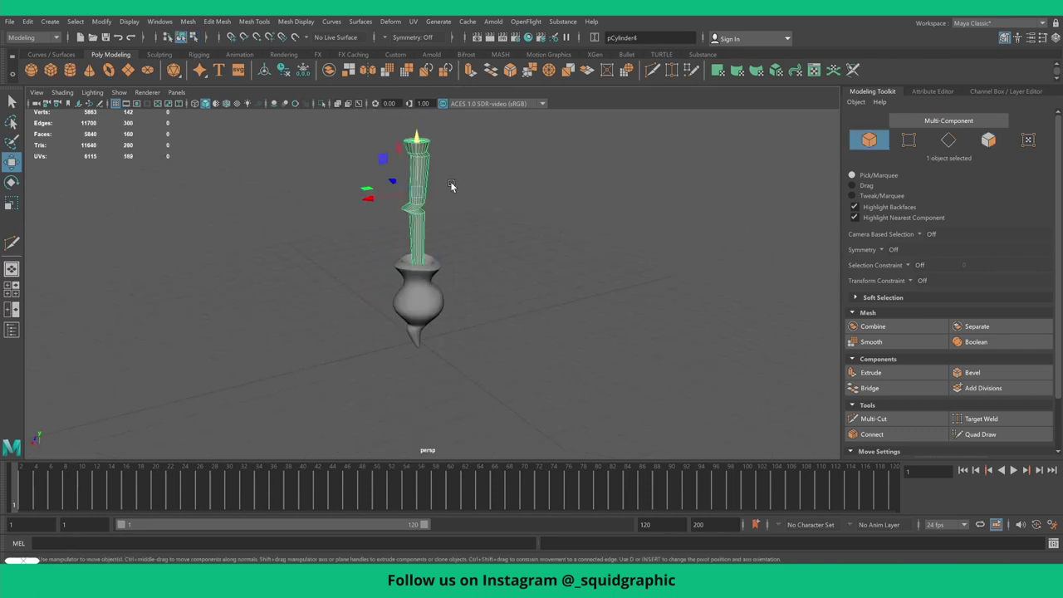
{"action": "left_click", "coordinate": [988, 373]}
{"action": "left_click", "coordinate": [606, 285]}
- Turn on smooth preview for the vase and open Create > Polygon Primitives
{"action": "left_click_drag", "start_coordinate": [462, 218], "coordinate": [419, 231], "text": "alt"}
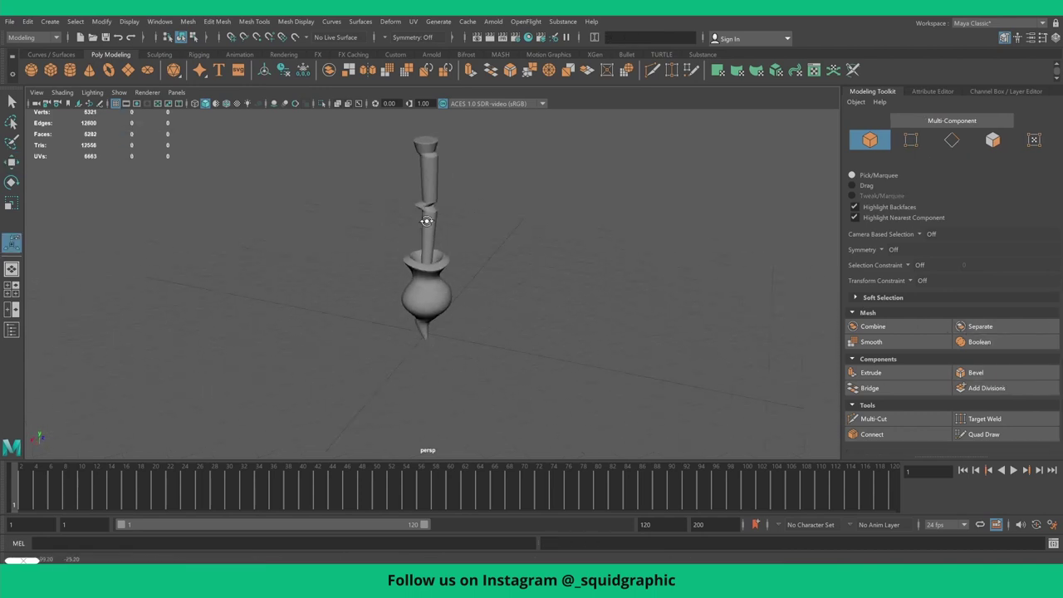
{"action": "left_click", "coordinate": [420, 276]}
{"action": "left_click", "coordinate": [446, 278]}
{"action": "left_click_drag", "start_coordinate": [446, 278], "coordinate": [450, 305], "text": "alt"}
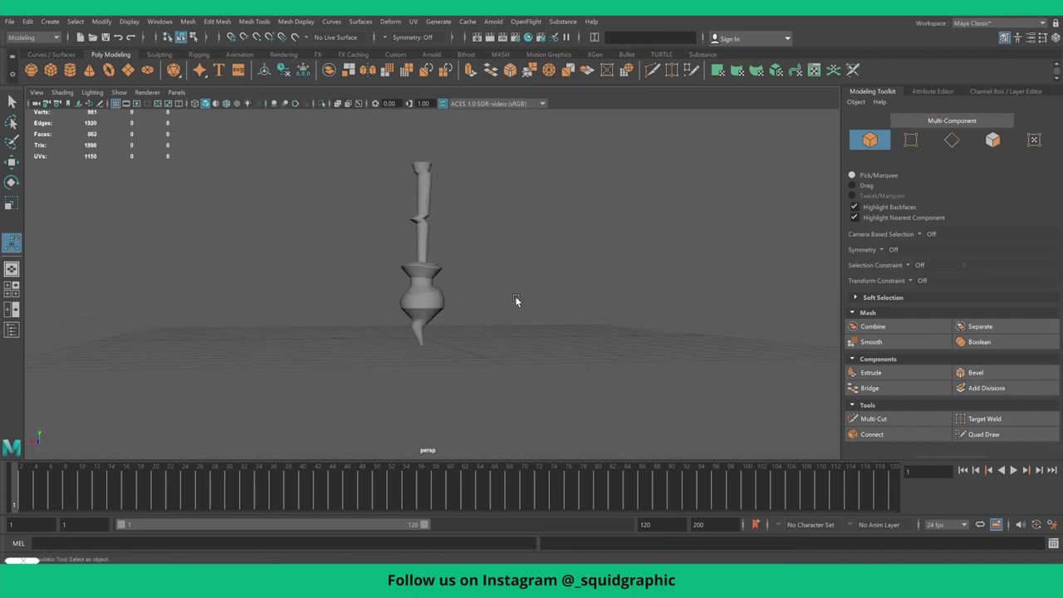
{"action": "left_click", "coordinate": [445, 299]}
{"action": "key", "text": "3"}
{"action": "scroll", "coordinate": [525, 278], "scroll_direction": "up", "scroll_amount": 3}
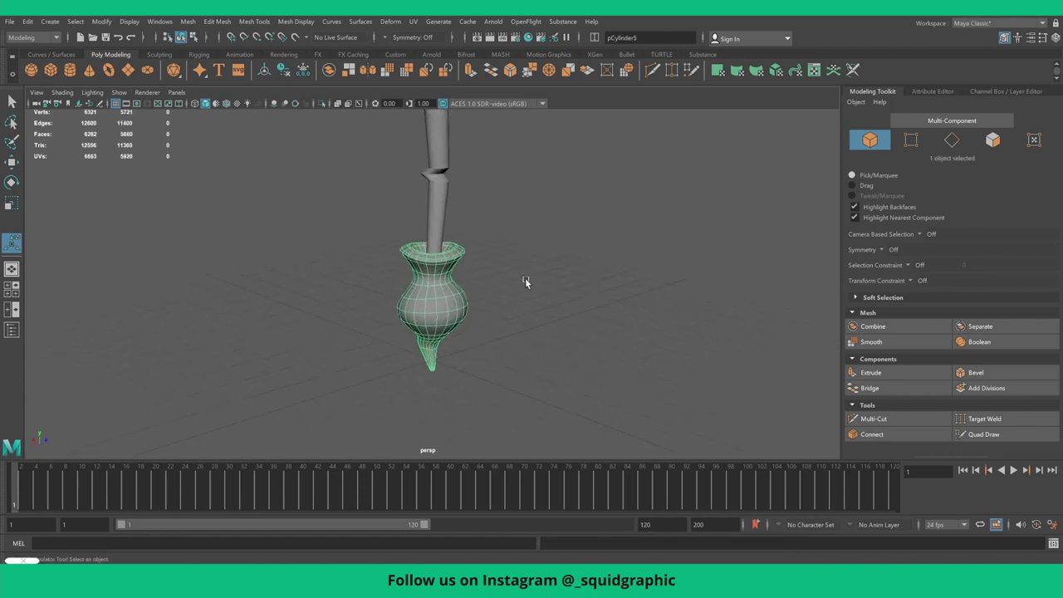
{"action": "left_click", "coordinate": [157, 141]}
{"action": "left_click", "coordinate": [50, 21]}
{"action": "mouse_move", "coordinate": [82, 60]}
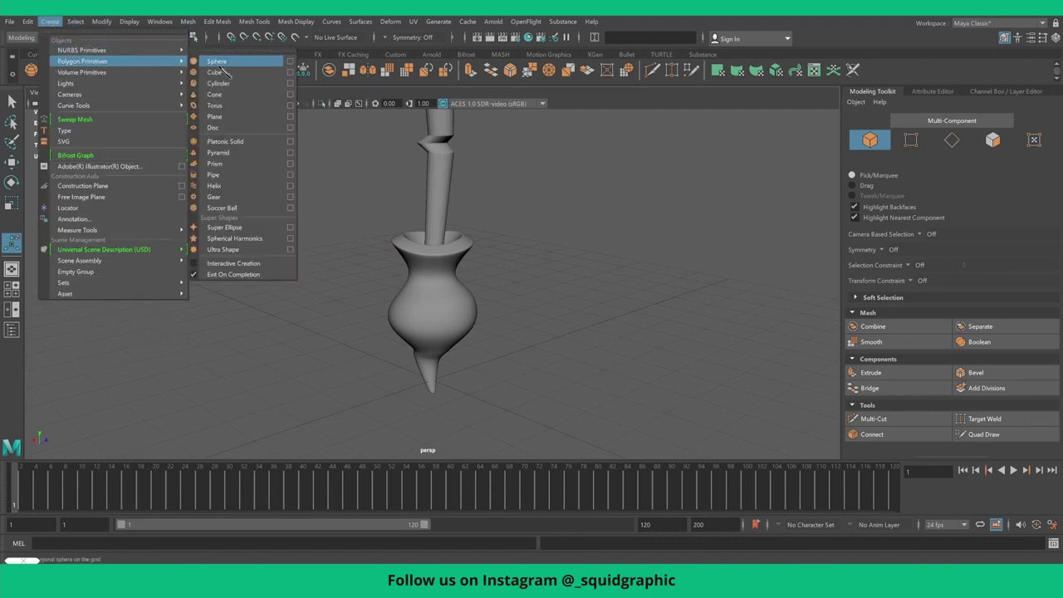
- Create a pipe at the vase with radius 0.51, height 0.62 and thickness 0.05
{"action": "left_click", "coordinate": [214, 174]}
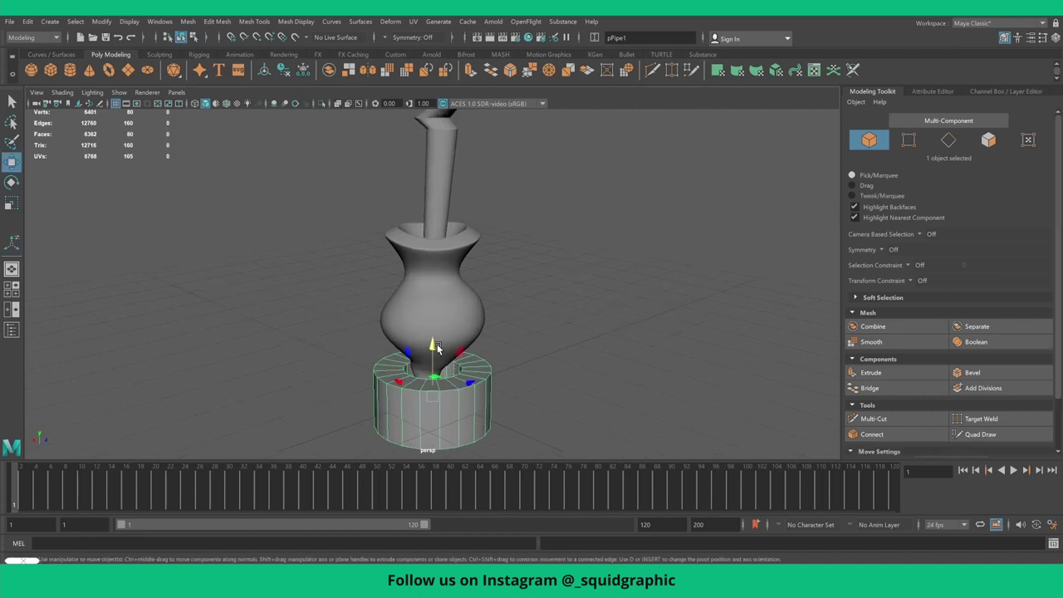
{"action": "left_click_drag", "start_coordinate": [436, 347], "coordinate": [431, 223]}
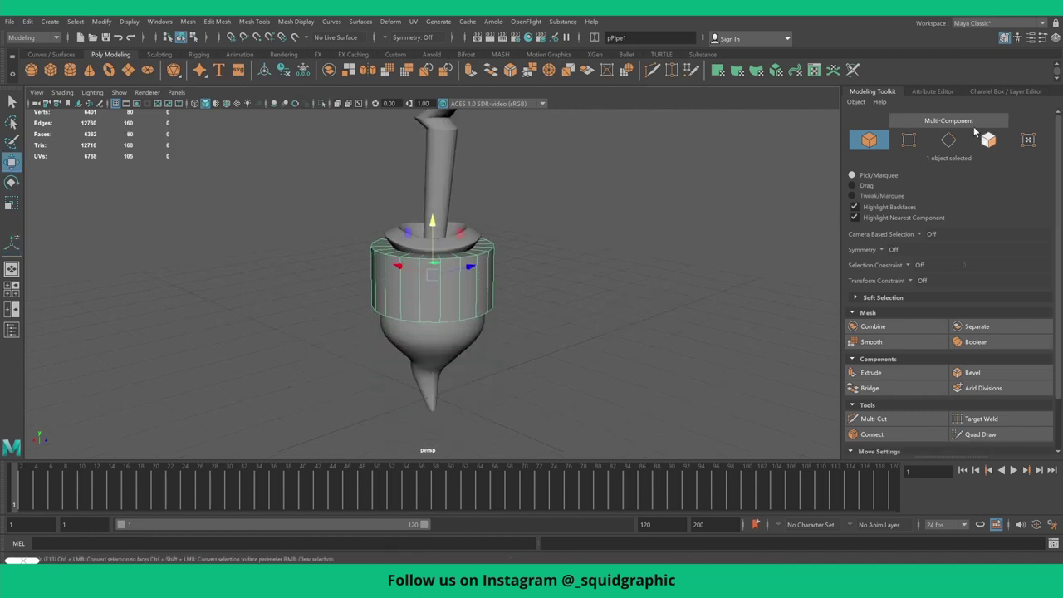
{"action": "left_click", "coordinate": [986, 91]}
{"action": "left_click", "coordinate": [797, 248]}
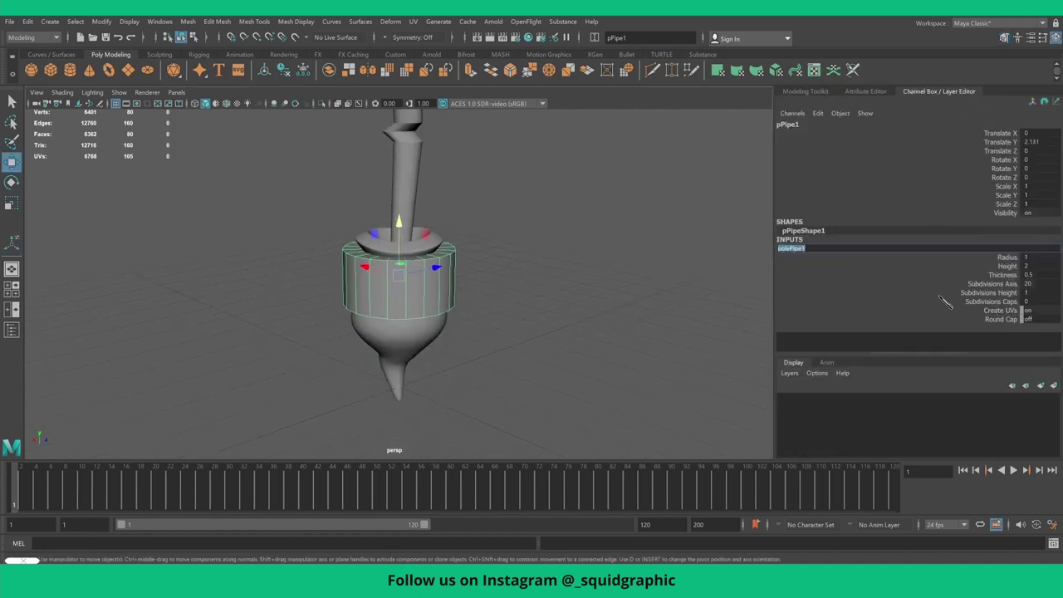
{"action": "left_click", "coordinate": [1006, 259]}
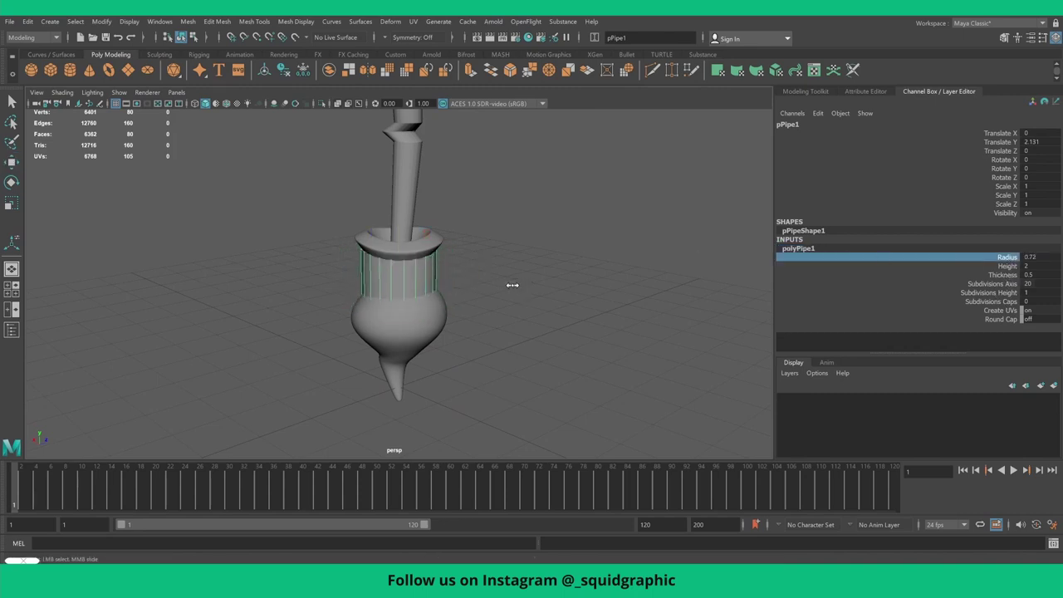
{"action": "middle_click_drag", "start_coordinate": [521, 283], "coordinate": [537, 288]}
{"action": "left_click", "coordinate": [1006, 265]}
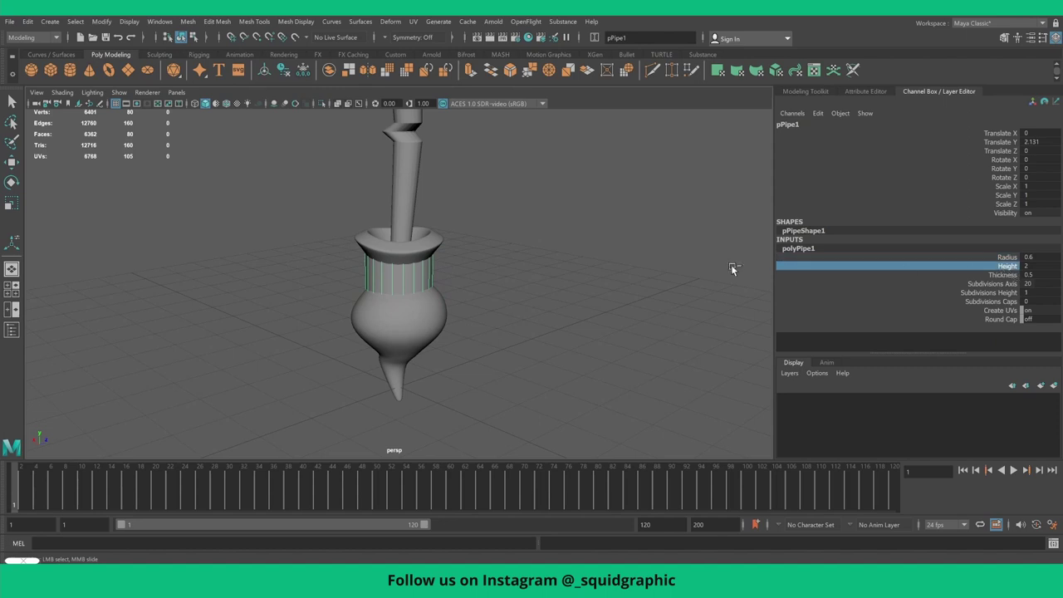
{"action": "mouse_move", "coordinate": [721, 266]}
{"action": "middle_mouse_down"}
{"action": "mouse_move", "coordinate": [662, 262]}
{"action": "mouse_move", "coordinate": [686, 266]}
{"action": "middle_mouse_up"}
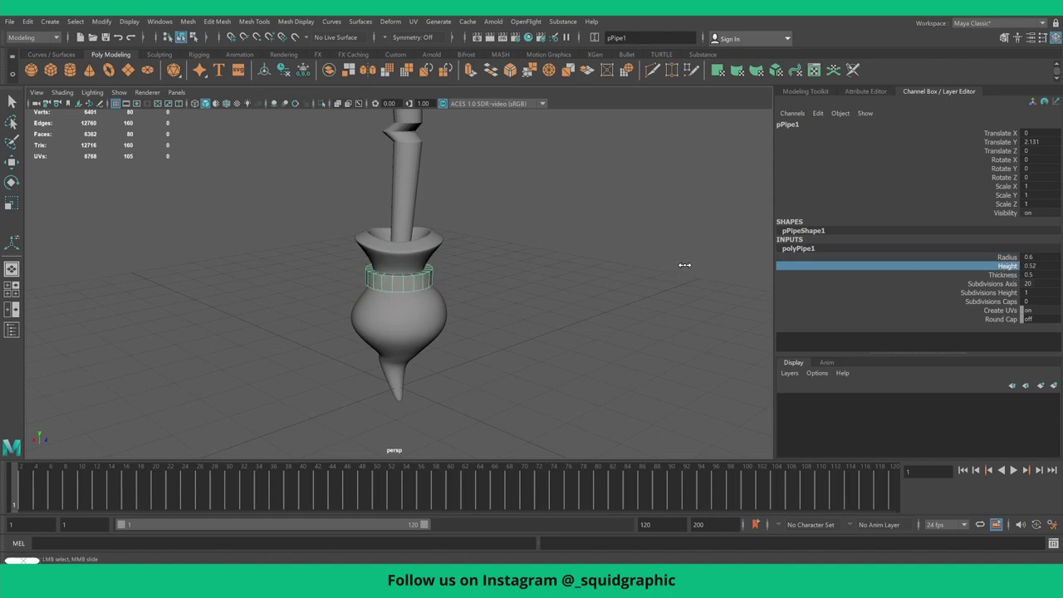
{"action": "left_click", "coordinate": [1007, 275]}
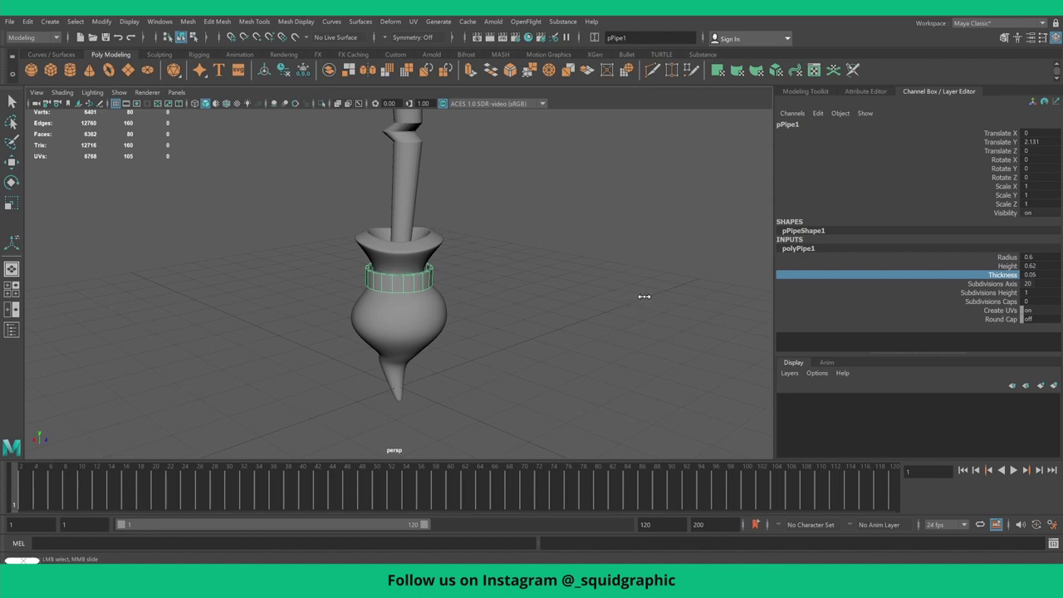
{"action": "left_click", "coordinate": [1007, 257]}
{"action": "middle_click_drag", "start_coordinate": [621, 266], "coordinate": [617, 264]}
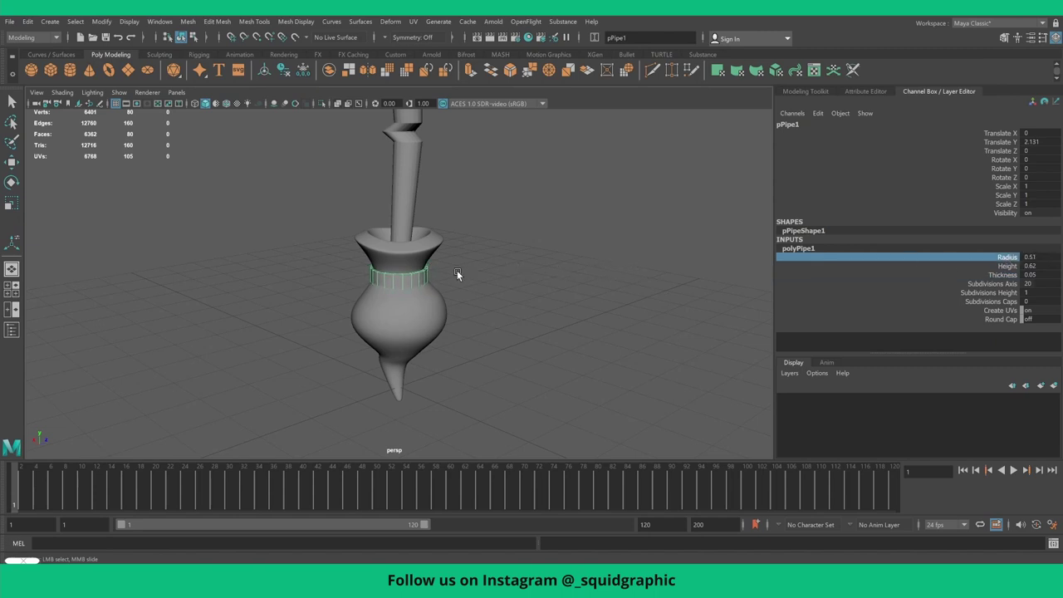
- Lift the pipe ring up onto the vase neck and scale it to 1.11
{"action": "scroll", "coordinate": [457, 274], "scroll_direction": "up", "scroll_amount": 2}
{"action": "scroll", "coordinate": [456, 278], "scroll_direction": "up", "scroll_amount": 3}
{"action": "key", "text": "w"}
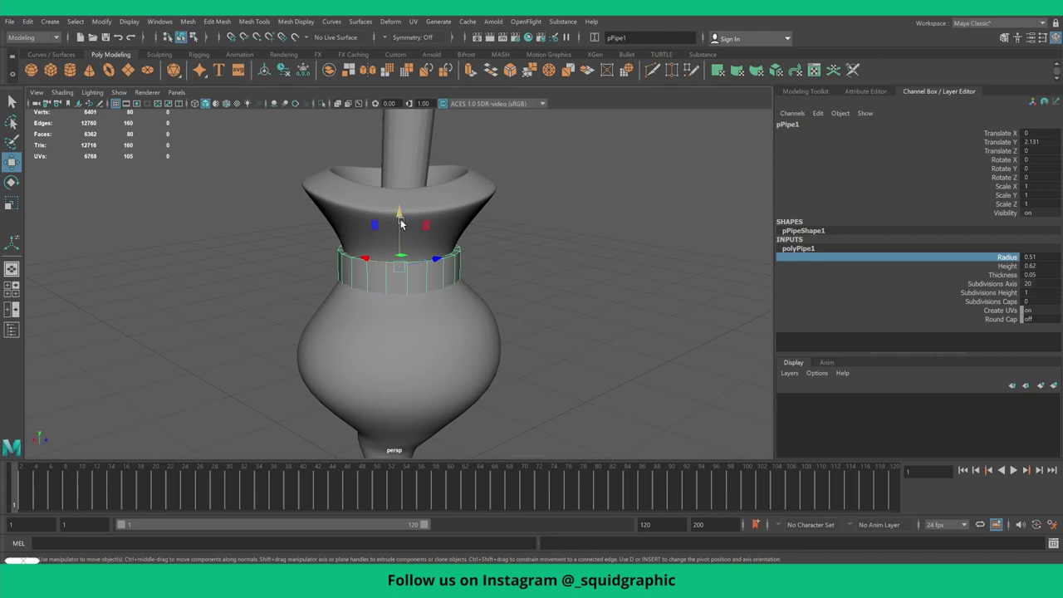
{"action": "left_click_drag", "start_coordinate": [400, 206], "coordinate": [397, 211]}
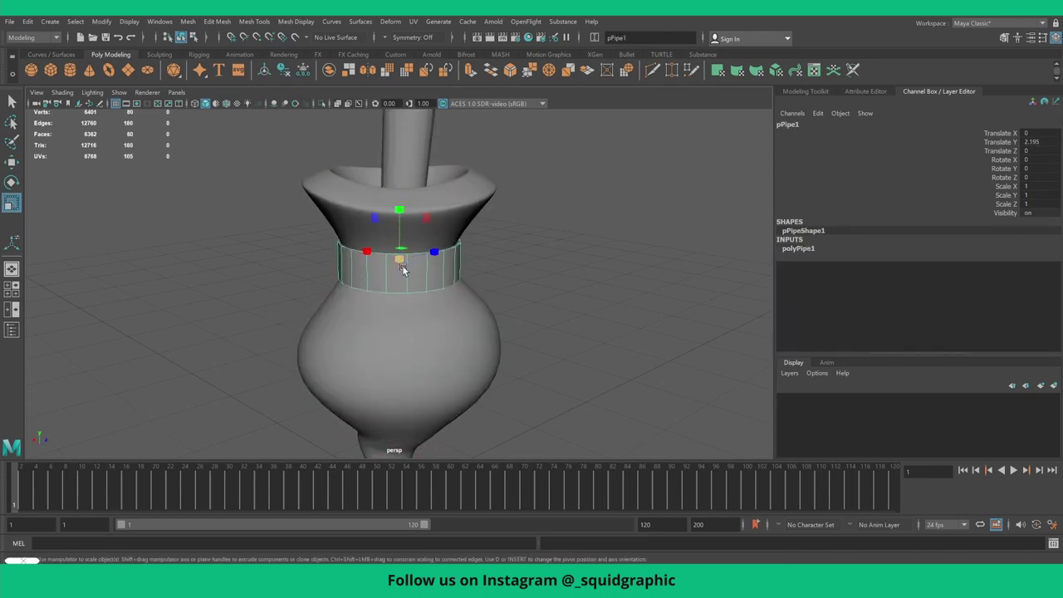
{"action": "key", "text": "r"}
{"action": "left_click_drag", "start_coordinate": [399, 259], "coordinate": [409, 262]}
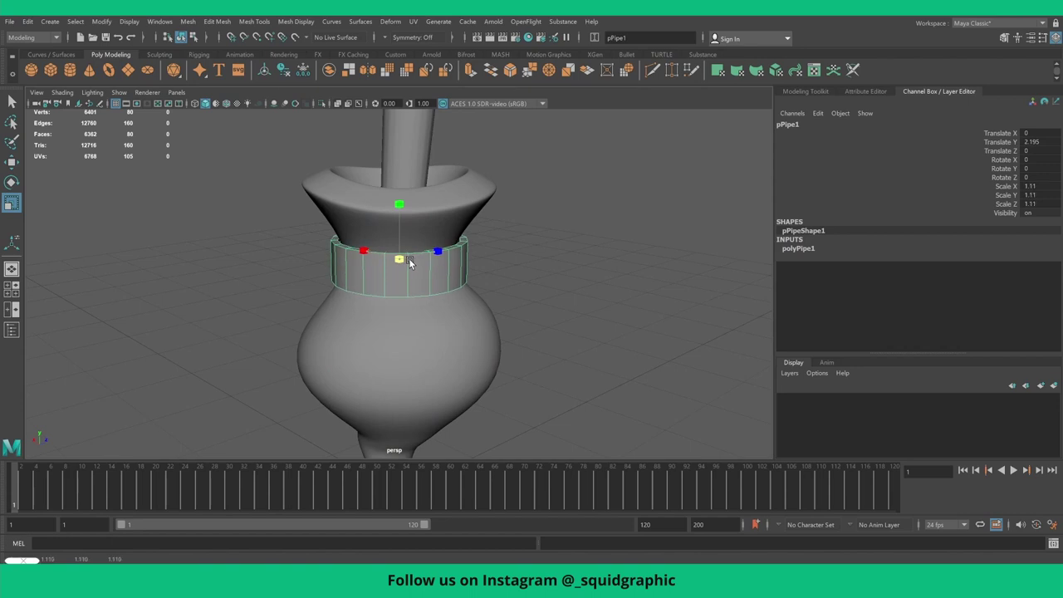
{"action": "scroll", "coordinate": [438, 255], "scroll_direction": "up", "scroll_amount": 1}
{"action": "scroll", "coordinate": [438, 255], "scroll_direction": "up", "scroll_amount": 3}
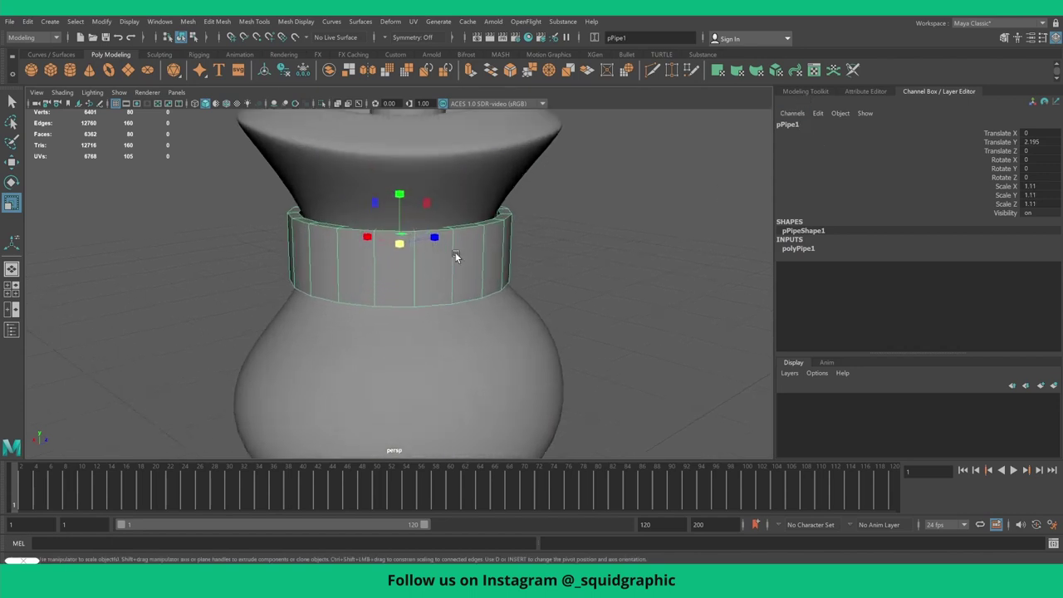
{"action": "right_click_drag", "start_coordinate": [466, 247], "coordinate": [430, 254]}
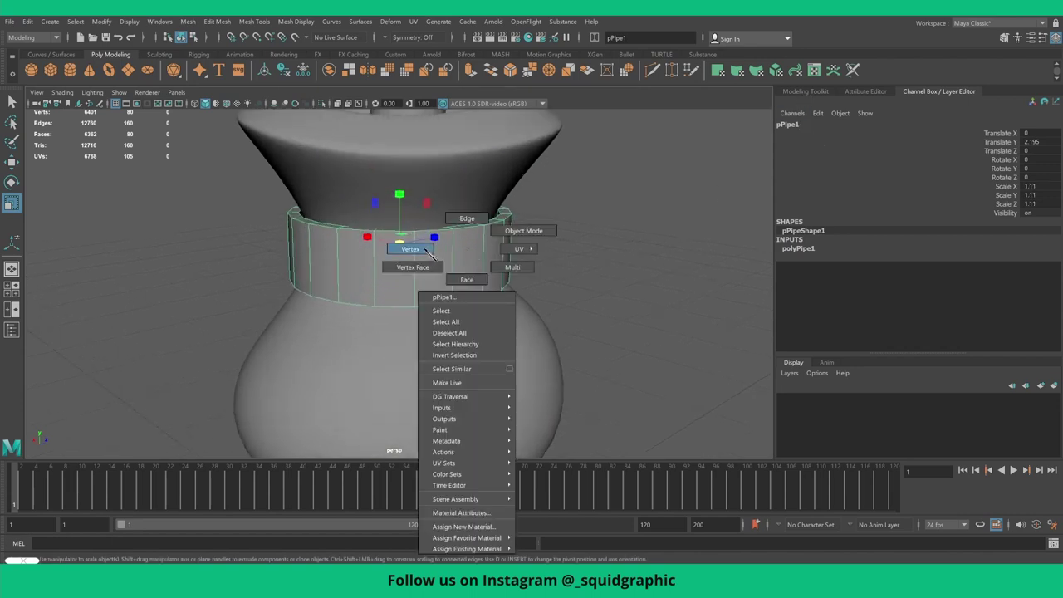
- Bevel the ring's top and bottom edge loops with Fraction 0.38 and 2 segments, smooth-previewed
{"action": "double_click", "coordinate": [444, 229]}
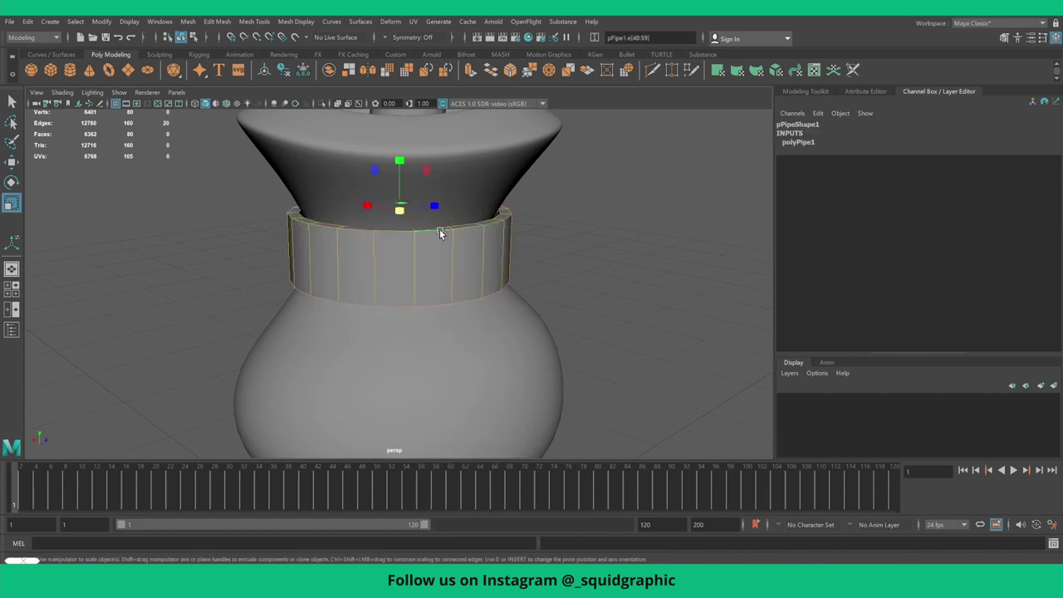
{"action": "left_click", "coordinate": [442, 300], "text": "shift"}
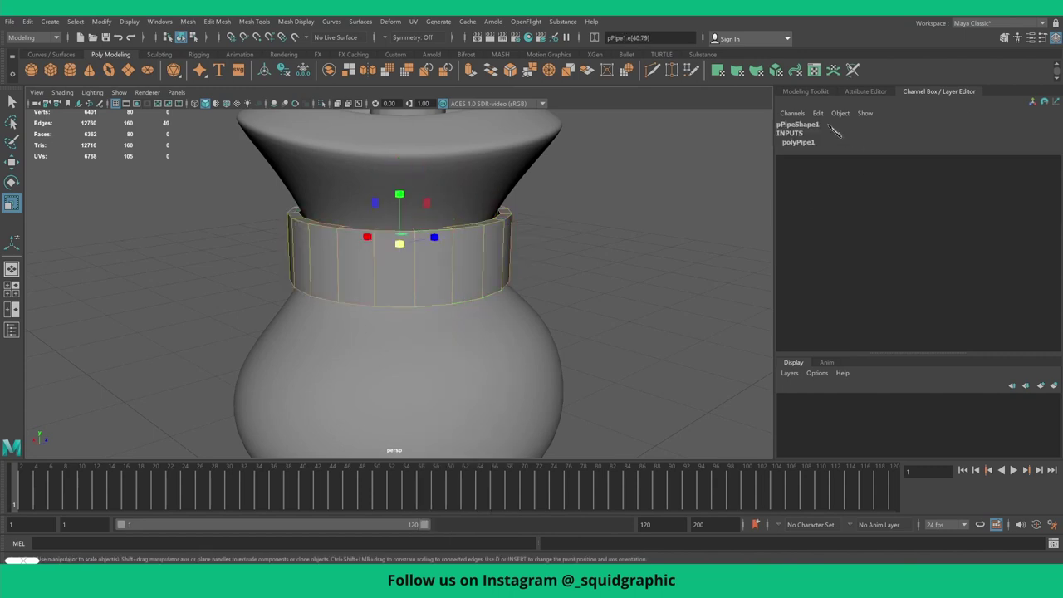
{"action": "left_click", "coordinate": [807, 91]}
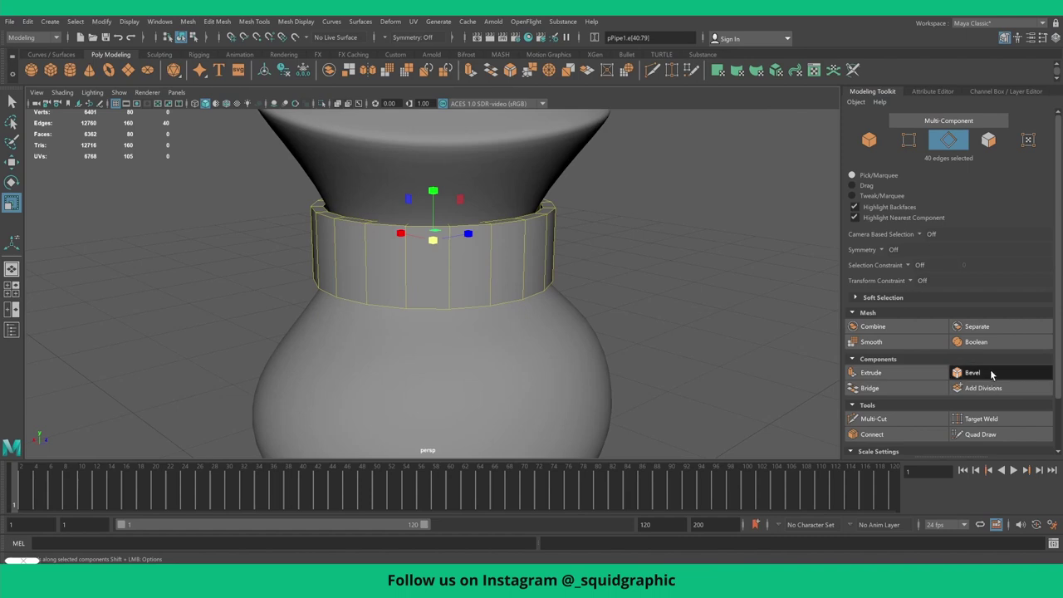
{"action": "left_click", "coordinate": [989, 374]}
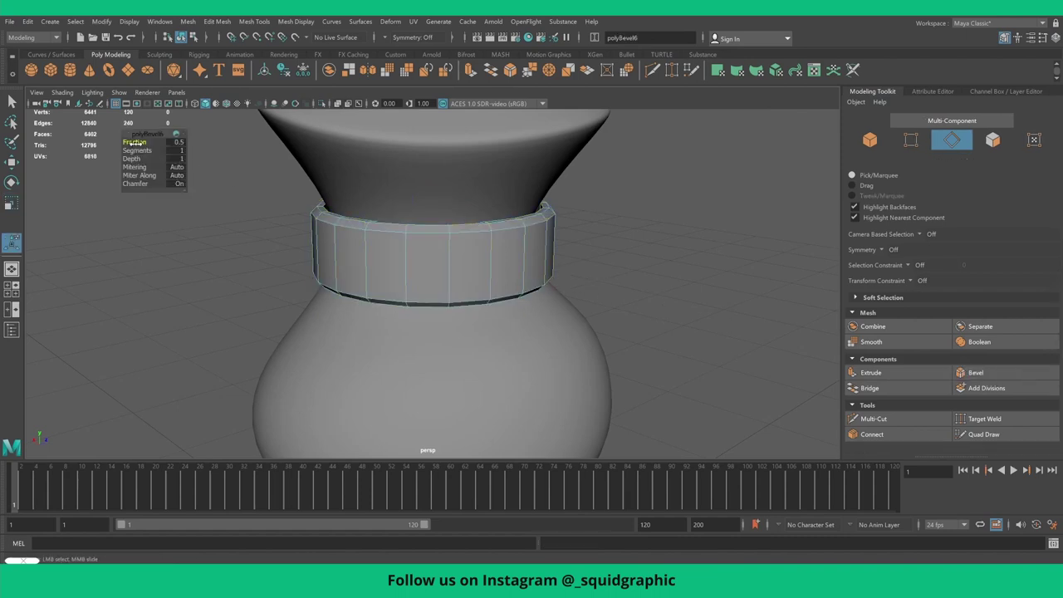
{"action": "middle_click_drag", "start_coordinate": [133, 143], "coordinate": [132, 147]}
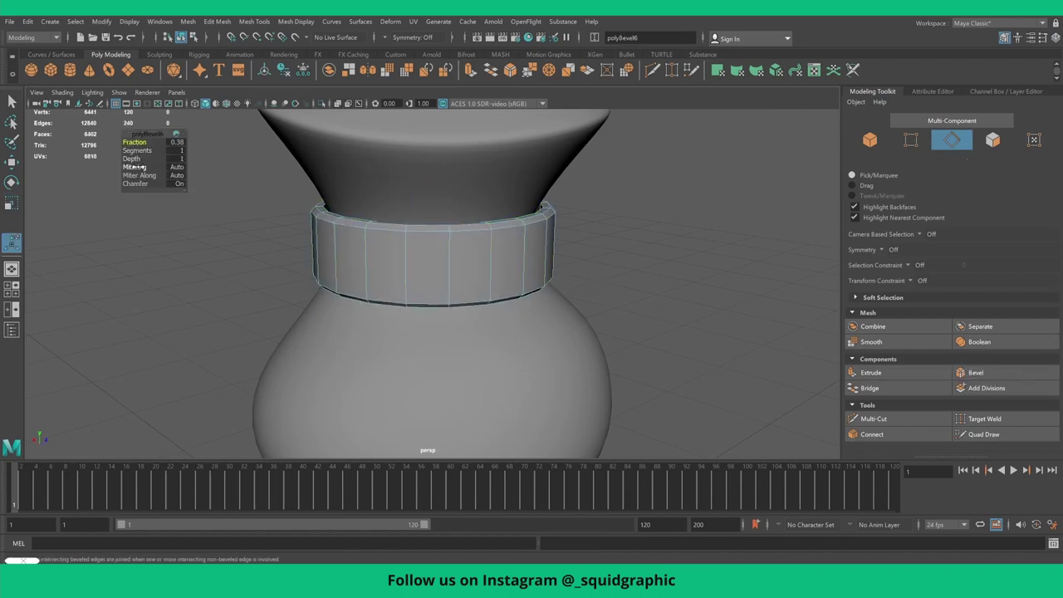
{"action": "left_click", "coordinate": [137, 150]}
{"action": "middle_click_drag", "start_coordinate": [137, 150], "coordinate": [162, 151]}
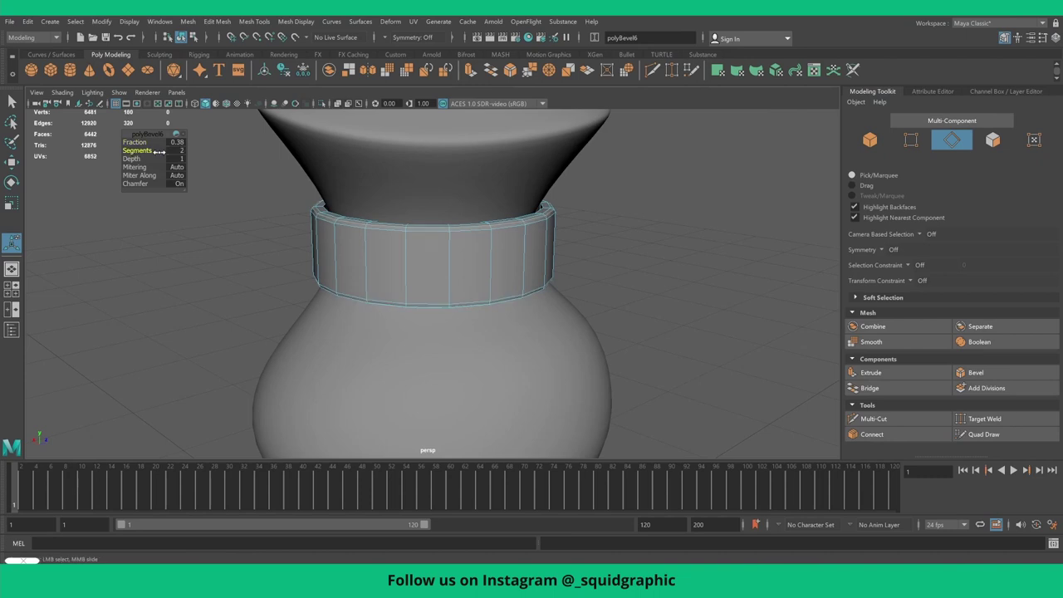
{"action": "key", "text": "3"}
{"action": "right_click_drag", "start_coordinate": [444, 245], "coordinate": [498, 225]}
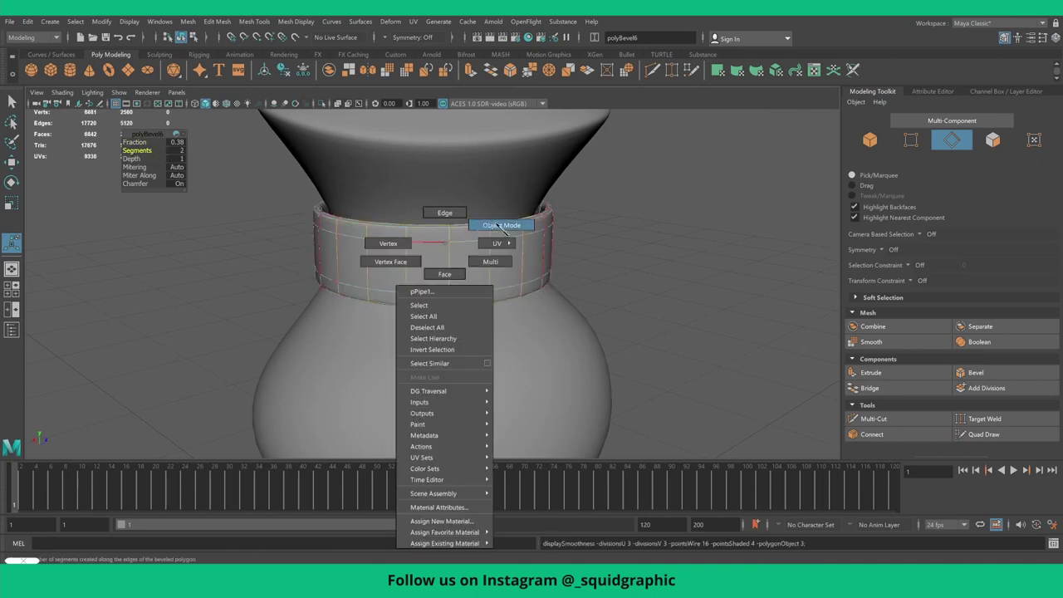
{"action": "scroll", "coordinate": [505, 258], "scroll_direction": "down", "scroll_amount": 5}
{"action": "scroll", "coordinate": [501, 259], "scroll_direction": "down", "scroll_amount": 3}
- Marquee-select the pole, vase and neck ring, open the Outliner, and group them as group6
{"action": "left_click", "coordinate": [434, 272]}
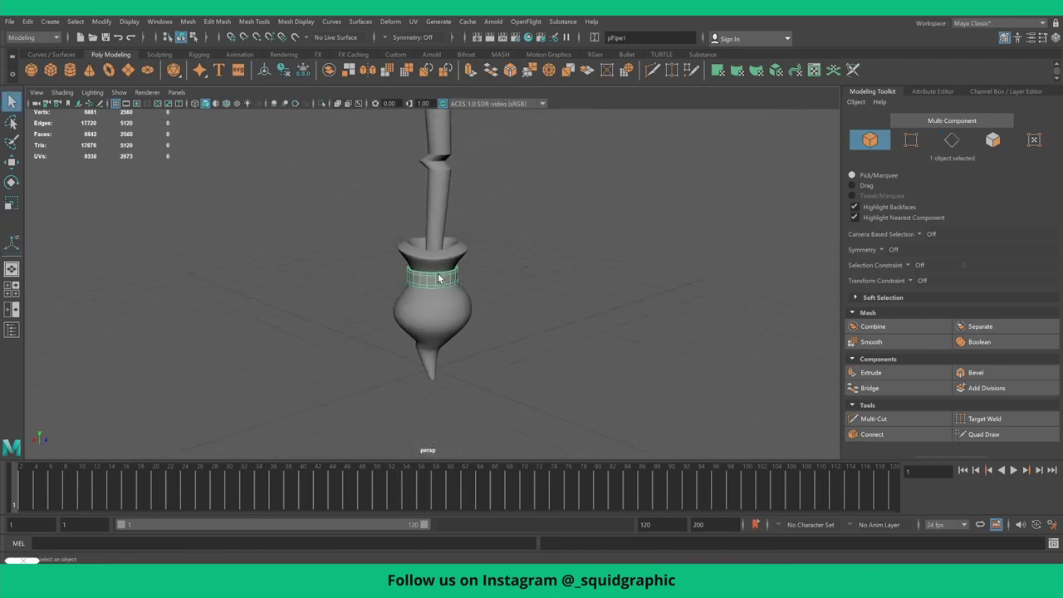
{"action": "key", "text": "w"}
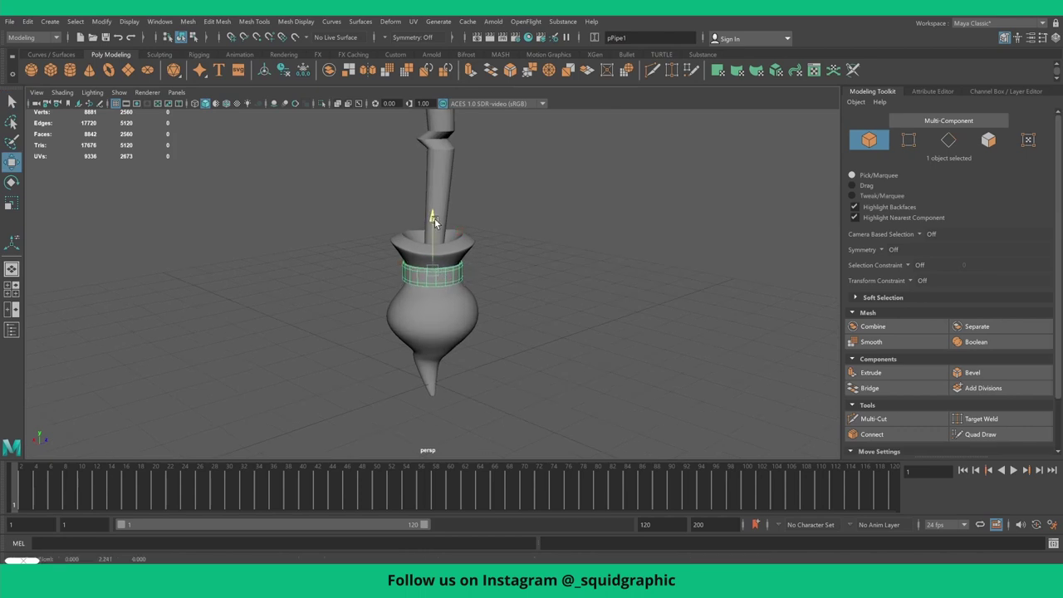
{"action": "left_click", "coordinate": [525, 261]}
{"action": "scroll", "coordinate": [525, 260], "scroll_direction": "down", "scroll_amount": 2}
{"action": "mouse_move", "coordinate": [525, 264]}
{"action": "left_mouse_down", "text": "alt"}
{"action": "mouse_move", "coordinate": [508, 283]}
{"action": "mouse_move", "coordinate": [480, 259]}
{"action": "mouse_move", "coordinate": [481, 280]}
{"action": "mouse_move", "coordinate": [444, 280]}
{"action": "mouse_move", "coordinate": [440, 291]}
{"action": "left_mouse_up", "text": "alt"}
{"action": "left_click_drag", "start_coordinate": [382, 182], "coordinate": [502, 330]}
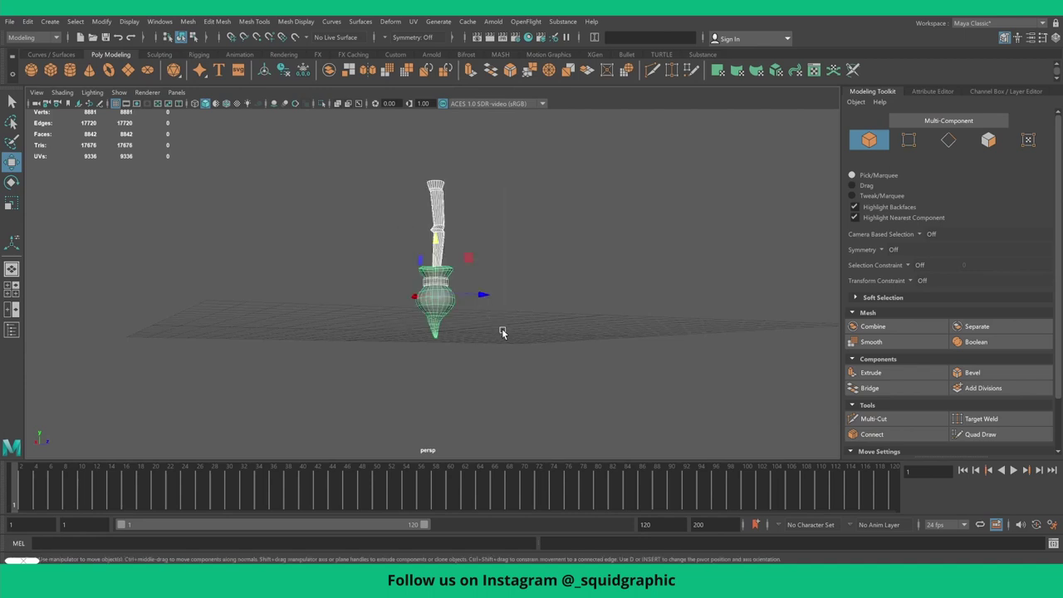
{"action": "left_click", "coordinate": [160, 21]}
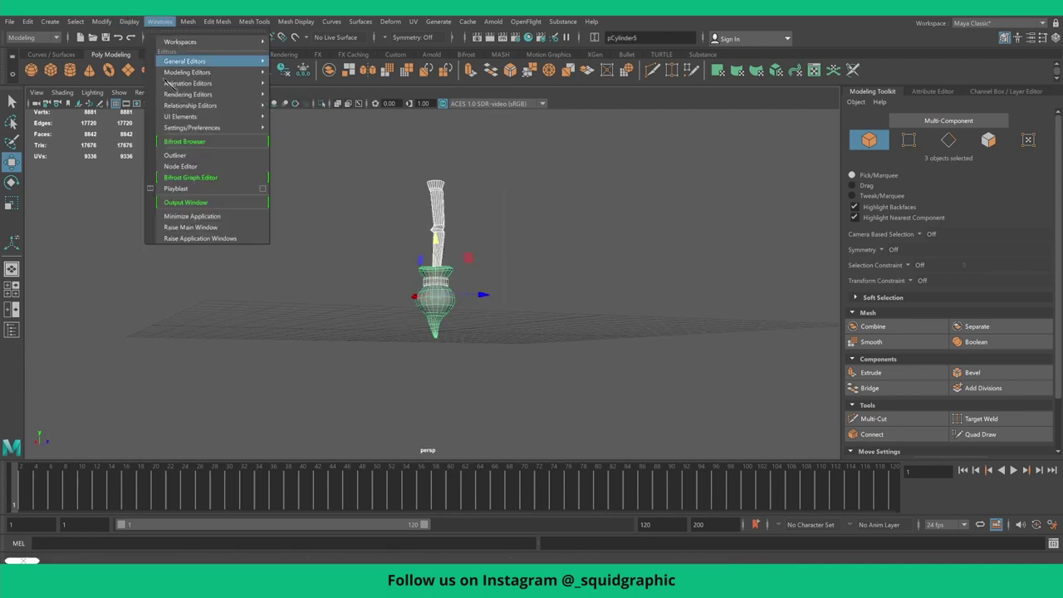
{"action": "left_click", "coordinate": [166, 152]}
{"action": "key", "text": "ctrl+g"}
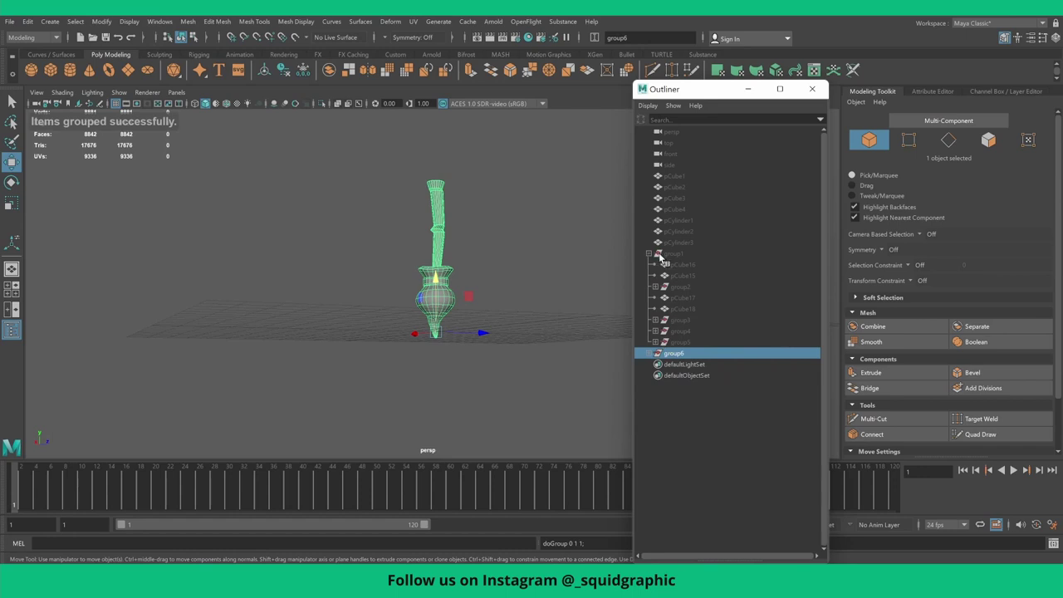
- Unhide group1, pCube1 through pCylinder3, and the fence objects pCube16 through group5
{"action": "left_click", "coordinate": [648, 254]}
{"action": "left_click", "coordinate": [664, 255]}
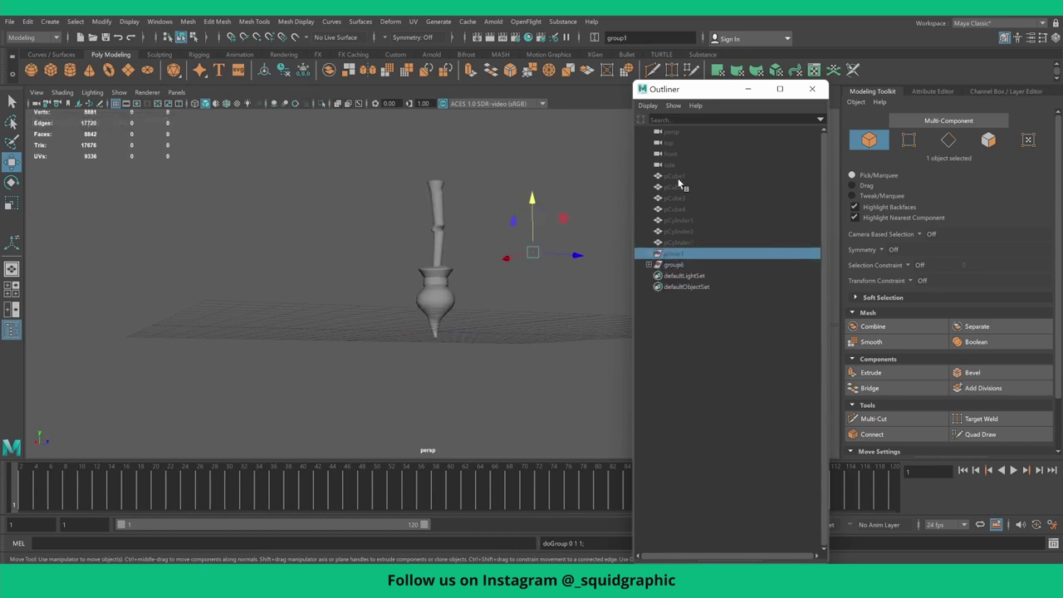
{"action": "left_click", "coordinate": [674, 176], "text": "shift"}
{"action": "key", "text": "shift+h"}
{"action": "left_click_drag", "start_coordinate": [546, 209], "coordinate": [415, 319], "text": "alt"}
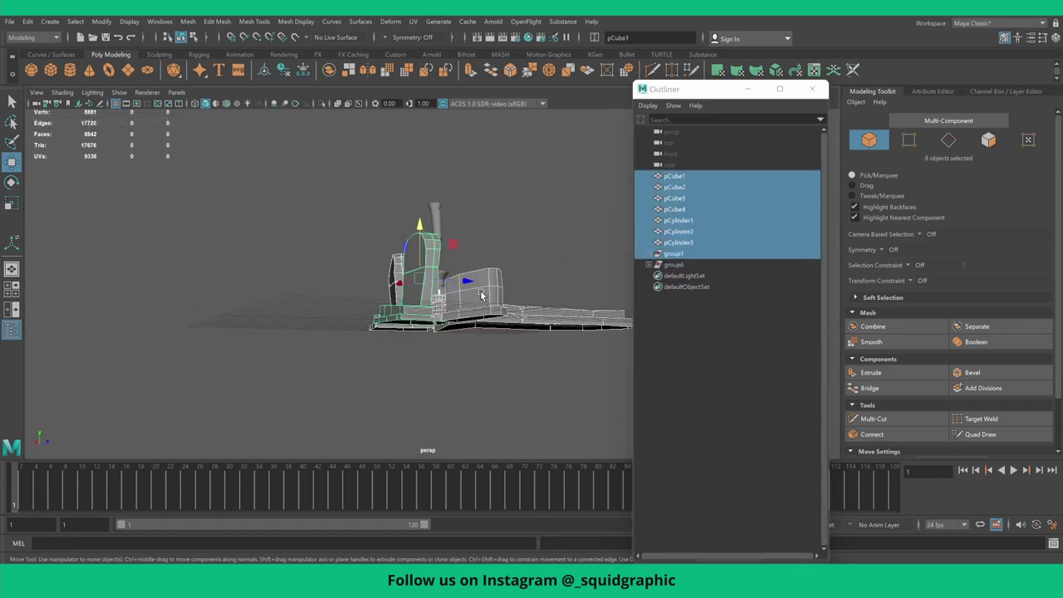
{"action": "middle_click_drag", "start_coordinate": [415, 320], "coordinate": [349, 269], "text": "alt"}
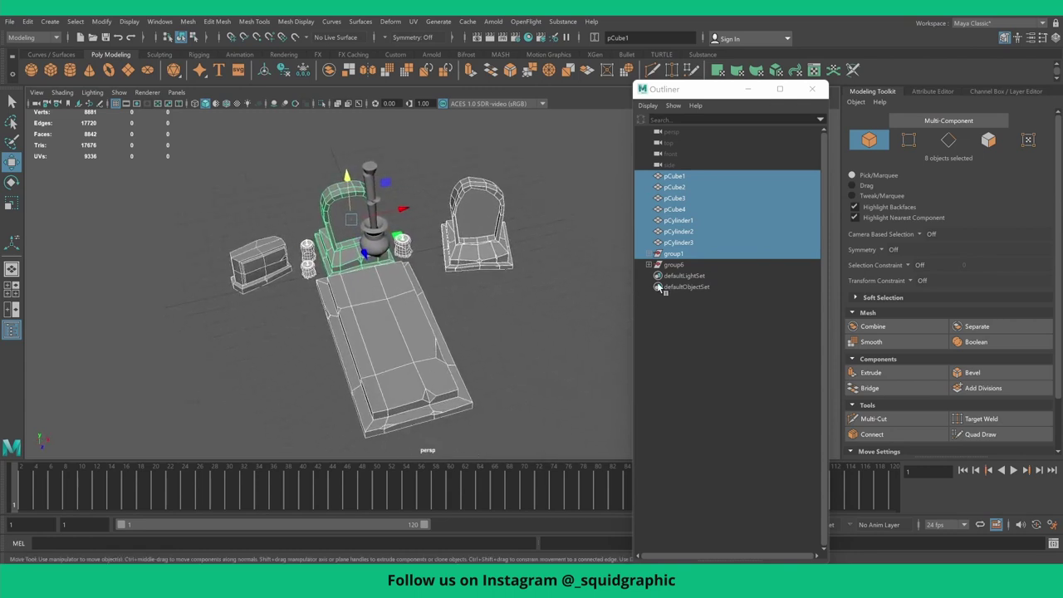
{"action": "left_click", "coordinate": [648, 253]}
{"action": "left_click", "coordinate": [679, 264]}
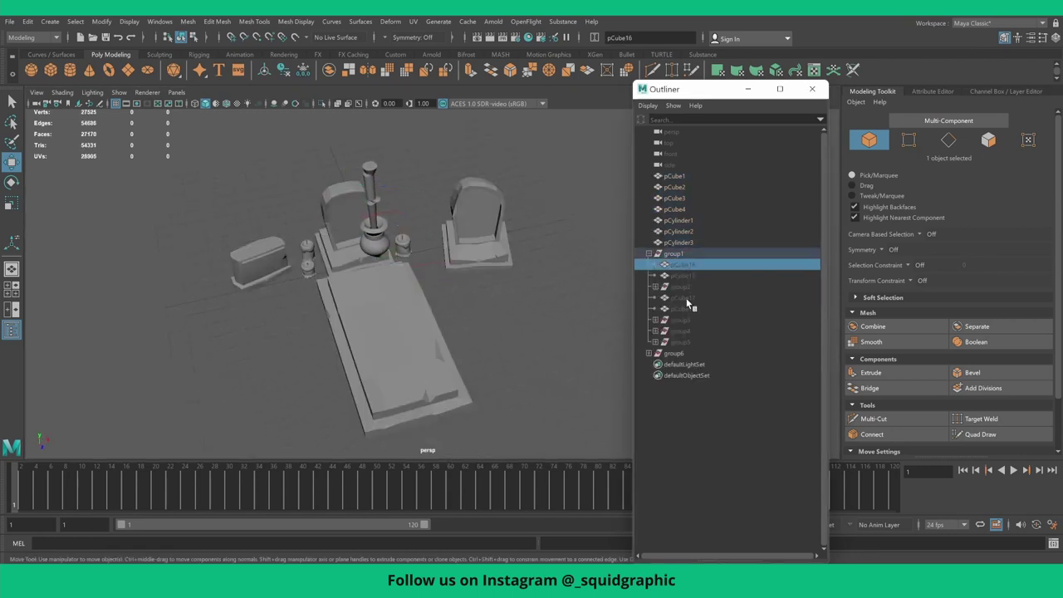
{"action": "left_click", "coordinate": [684, 341], "text": "shift"}
{"action": "key", "text": "h"}
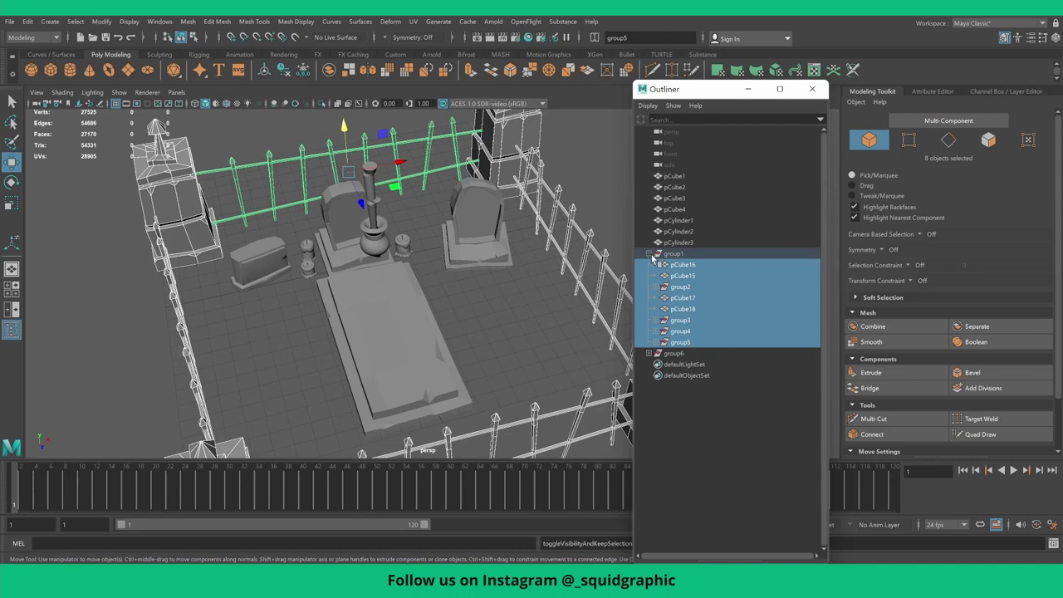
- Select group6 in the Outliner and frame the vase in the side view
{"action": "left_click", "coordinate": [649, 253]}
{"action": "left_click", "coordinate": [673, 265]}
{"action": "mouse_move", "coordinate": [390, 316]}
{"action": "left_mouse_down", "text": "alt"}
{"action": "mouse_move", "coordinate": [386, 244]}
{"action": "mouse_move", "coordinate": [375, 240]}
{"action": "mouse_move", "coordinate": [594, 234]}
{"action": "mouse_move", "coordinate": [449, 288]}
{"action": "mouse_move", "coordinate": [453, 247]}
{"action": "left_mouse_up", "text": "alt"}
{"action": "scroll", "coordinate": [375, 240], "scroll_direction": "up", "scroll_amount": 3}
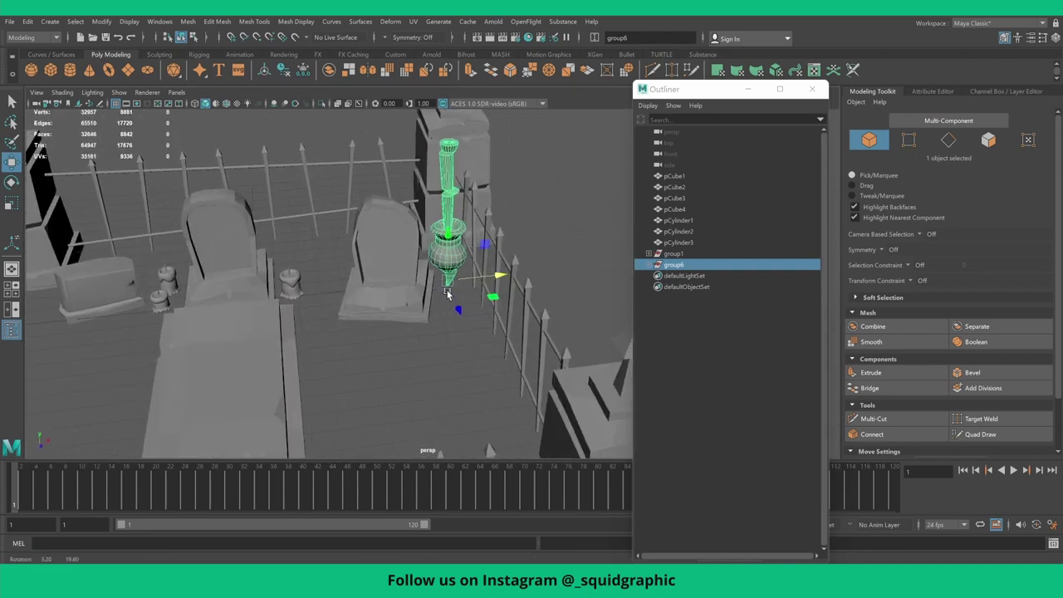
{"action": "key", "text": "space"}
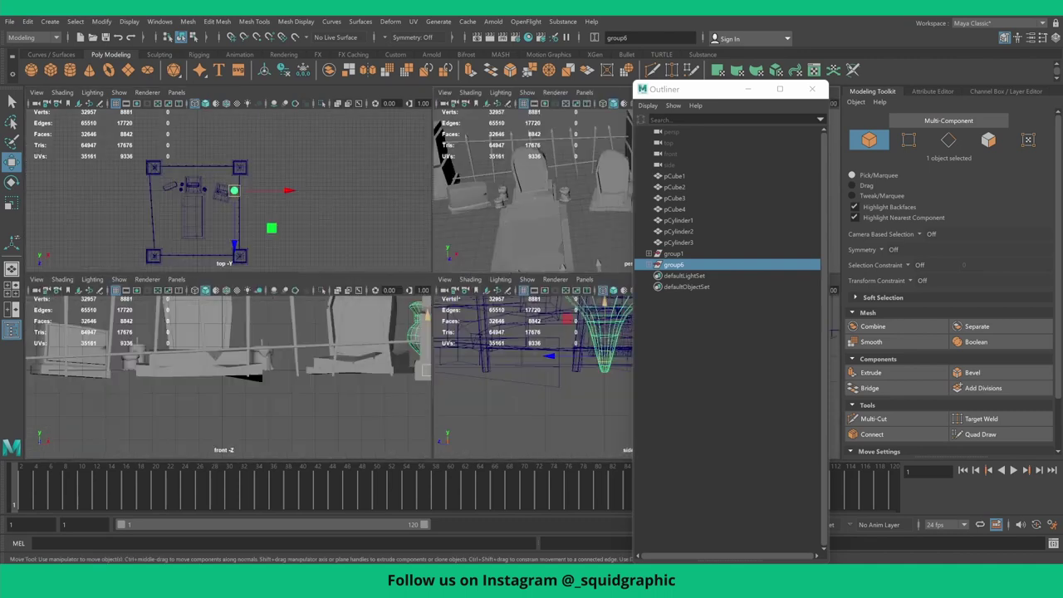
{"action": "key", "text": "space"}
{"action": "right_click_drag", "start_coordinate": [531, 343], "coordinate": [436, 273], "text": "alt"}
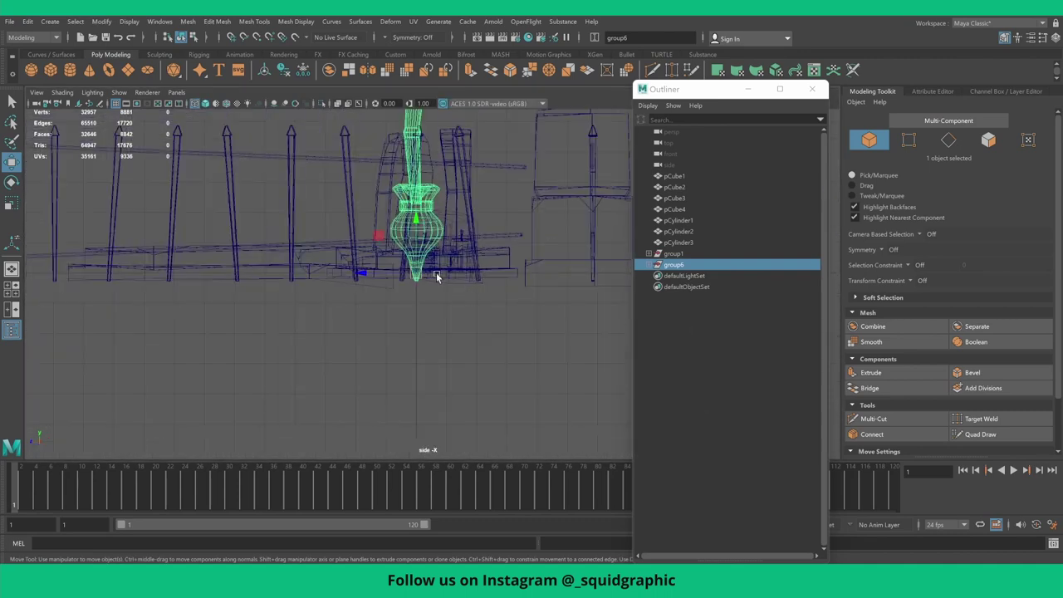
{"action": "key", "text": "space"}
{"action": "key", "text": "space"}
- In wireframe, move group6's pivot down to just below the vase's bottom tip
{"action": "scroll", "coordinate": [377, 320], "scroll_direction": "down", "scroll_amount": 5}
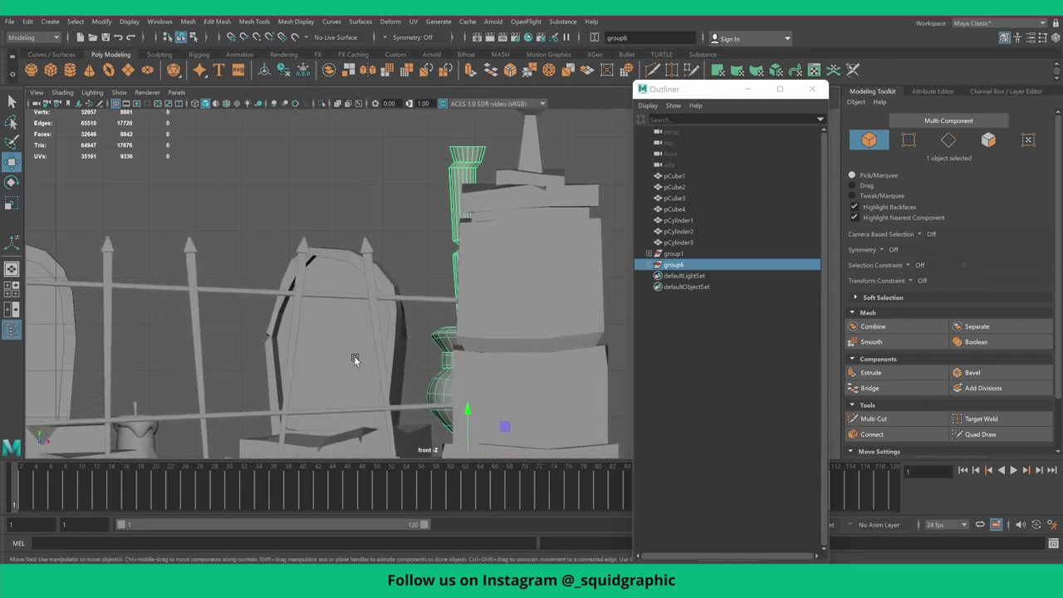
{"action": "key", "text": "4"}
{"action": "scroll", "coordinate": [373, 344], "scroll_direction": "up", "scroll_amount": 3}
{"action": "scroll", "coordinate": [449, 264], "scroll_direction": "down", "scroll_amount": 1}
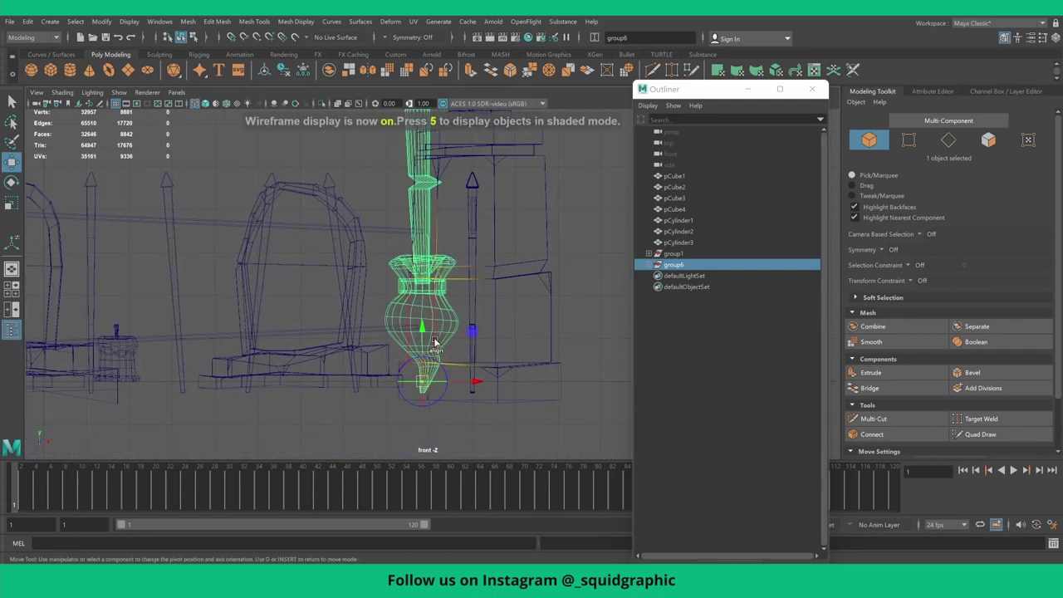
{"action": "key", "text": "d"}
{"action": "left_click_drag", "start_coordinate": [422, 381], "coordinate": [429, 416]}
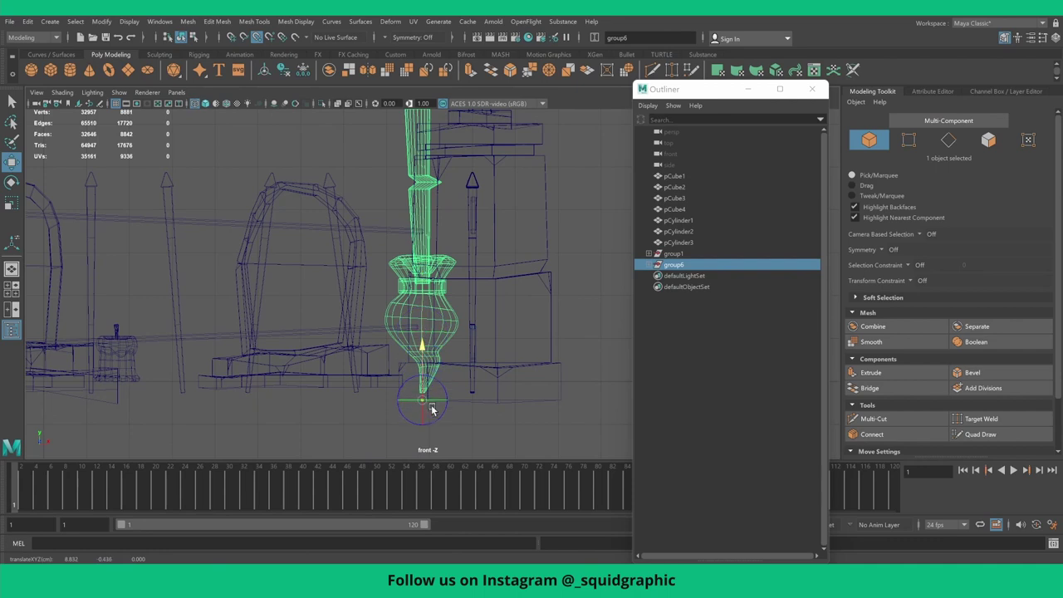
- Tilt the vase prop left about its base pivot and nudge it down and right
{"action": "key", "text": "d"}
{"action": "key", "text": "e"}
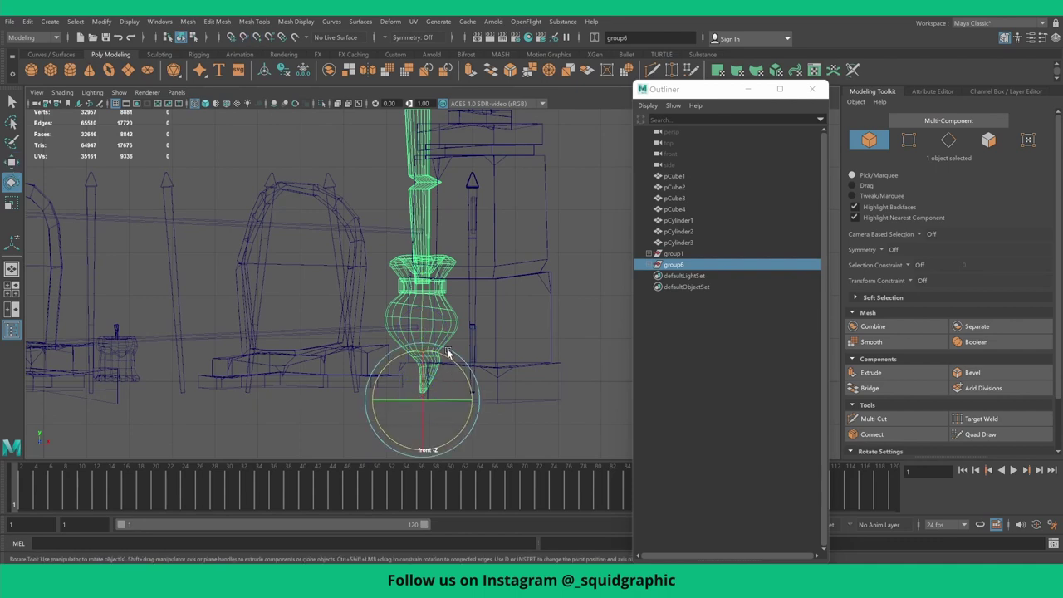
{"action": "mouse_move", "coordinate": [454, 361]}
{"action": "left_mouse_down"}
{"action": "mouse_move", "coordinate": [440, 357]}
{"action": "mouse_move", "coordinate": [501, 208]}
{"action": "mouse_move", "coordinate": [432, 275]}
{"action": "mouse_move", "coordinate": [445, 293]}
{"action": "mouse_move", "coordinate": [434, 296]}
{"action": "left_mouse_up"}
{"action": "key", "text": "space"}
{"action": "key", "text": "w"}
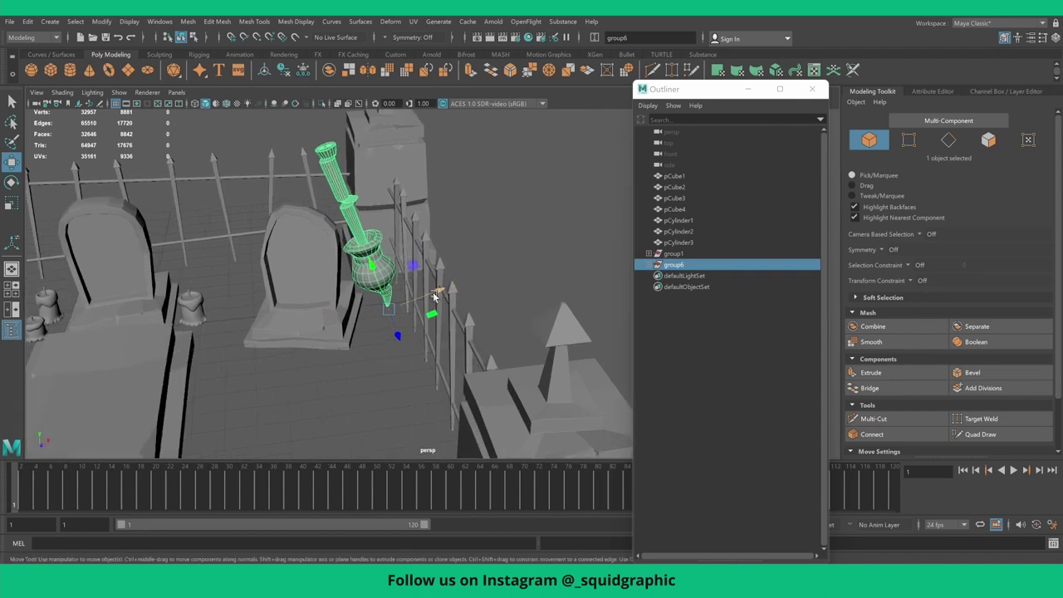
{"action": "mouse_move", "coordinate": [401, 332]}
{"action": "left_mouse_down"}
{"action": "mouse_move", "coordinate": [401, 350]}
{"action": "mouse_move", "coordinate": [417, 284]}
{"action": "mouse_move", "coordinate": [344, 308]}
{"action": "left_mouse_up"}
{"action": "key", "text": "e"}
{"action": "right_click_drag", "start_coordinate": [344, 308], "coordinate": [375, 269], "text": "alt"}
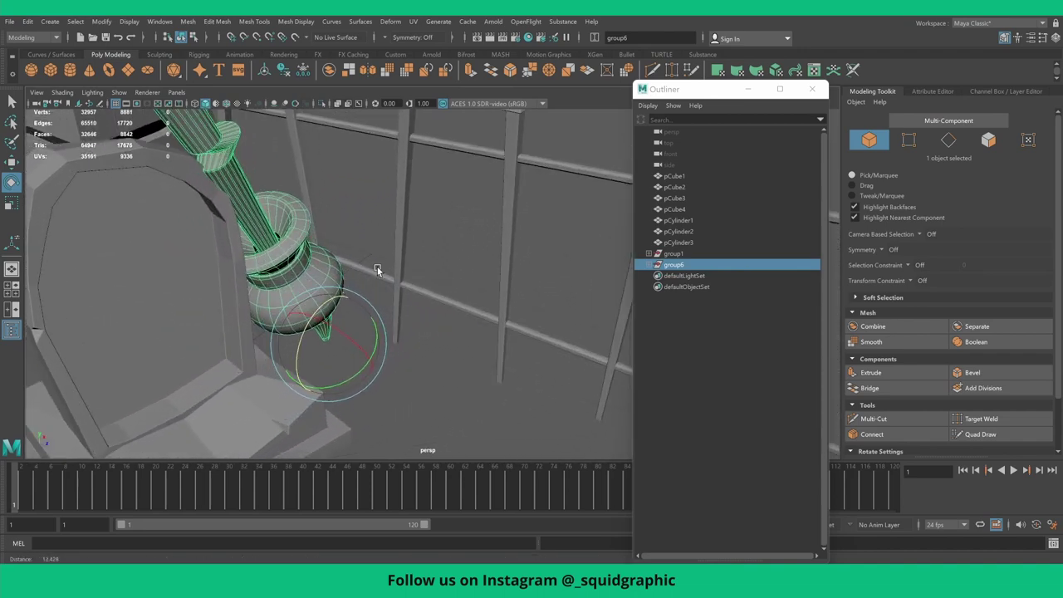
{"action": "mouse_move", "coordinate": [322, 314]}
{"action": "left_mouse_down"}
{"action": "mouse_move", "coordinate": [318, 305]}
{"action": "mouse_move", "coordinate": [334, 301]}
{"action": "left_mouse_up"}
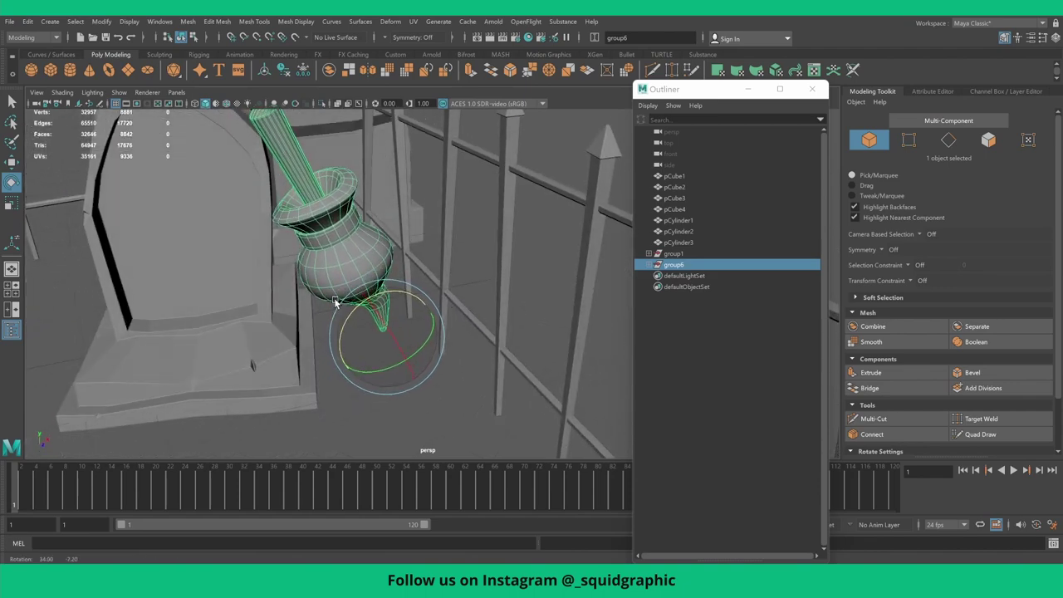
- Refine the lean of prop group6 against the headstone, then reframe the graveyard
{"action": "left_click", "coordinate": [465, 243]}
{"action": "scroll", "coordinate": [465, 242], "scroll_direction": "down", "scroll_amount": 3}
{"action": "scroll", "coordinate": [394, 284], "scroll_direction": "down", "scroll_amount": 3}
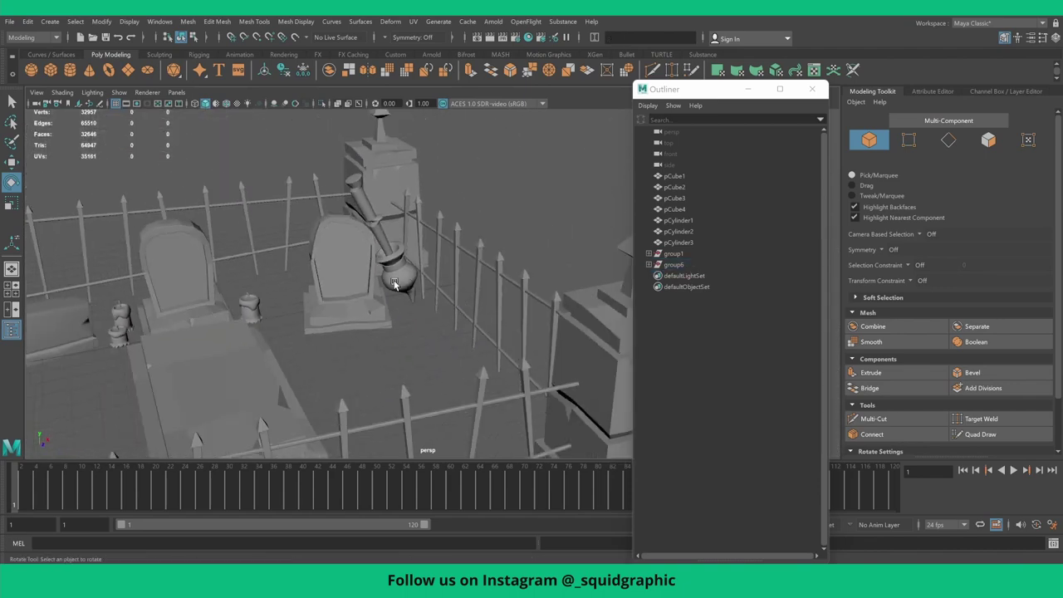
{"action": "scroll", "coordinate": [395, 284], "scroll_direction": "down", "scroll_amount": 3}
{"action": "mouse_move", "coordinate": [432, 304]}
{"action": "left_mouse_down", "text": "alt"}
{"action": "mouse_move", "coordinate": [392, 300]}
{"action": "mouse_move", "coordinate": [476, 292]}
{"action": "left_mouse_up", "text": "alt"}
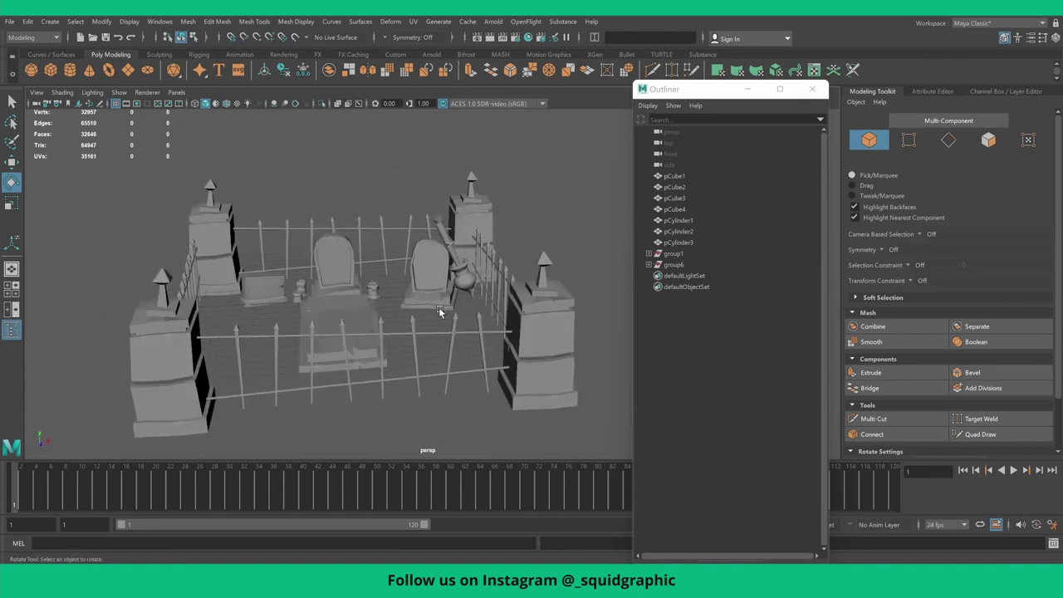
{"action": "left_click", "coordinate": [674, 265]}
{"action": "key", "text": "f"}
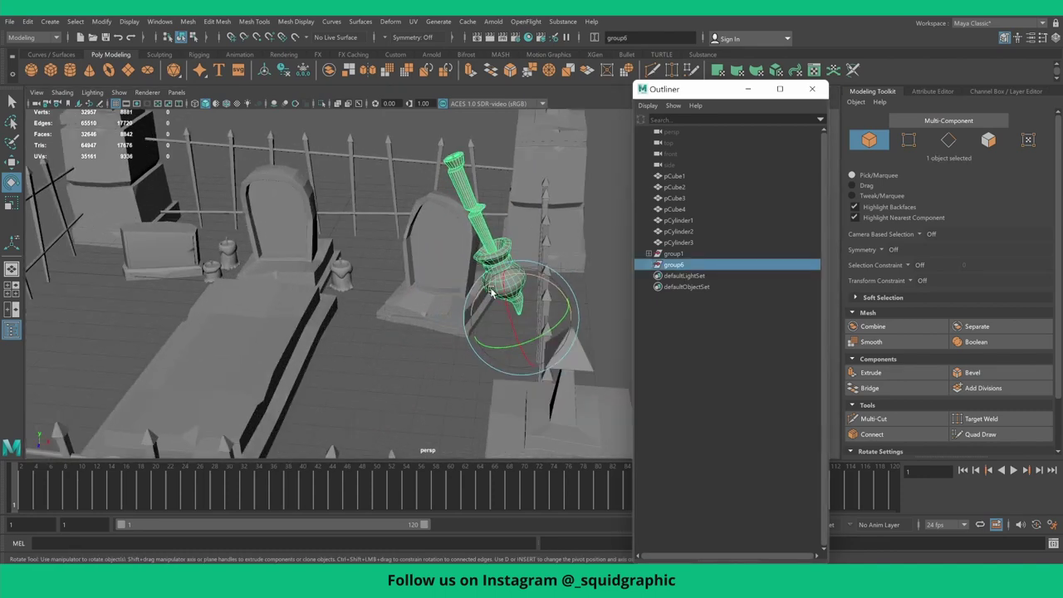
{"action": "mouse_move", "coordinate": [547, 332]}
{"action": "left_mouse_down"}
{"action": "mouse_move", "coordinate": [395, 355]}
{"action": "mouse_move", "coordinate": [455, 344]}
{"action": "left_mouse_up"}
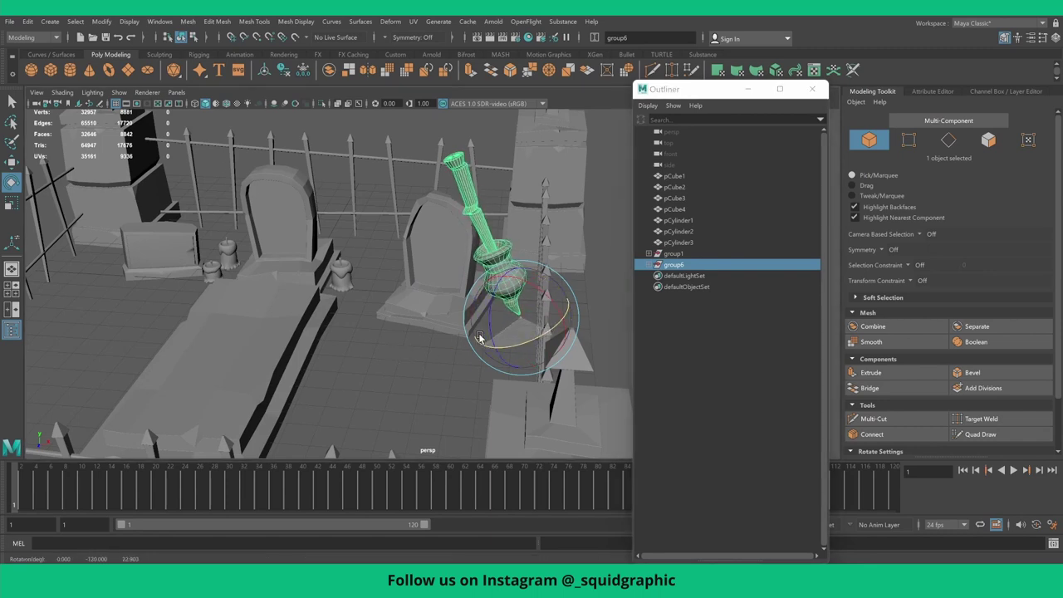
{"action": "left_click", "coordinate": [563, 274]}
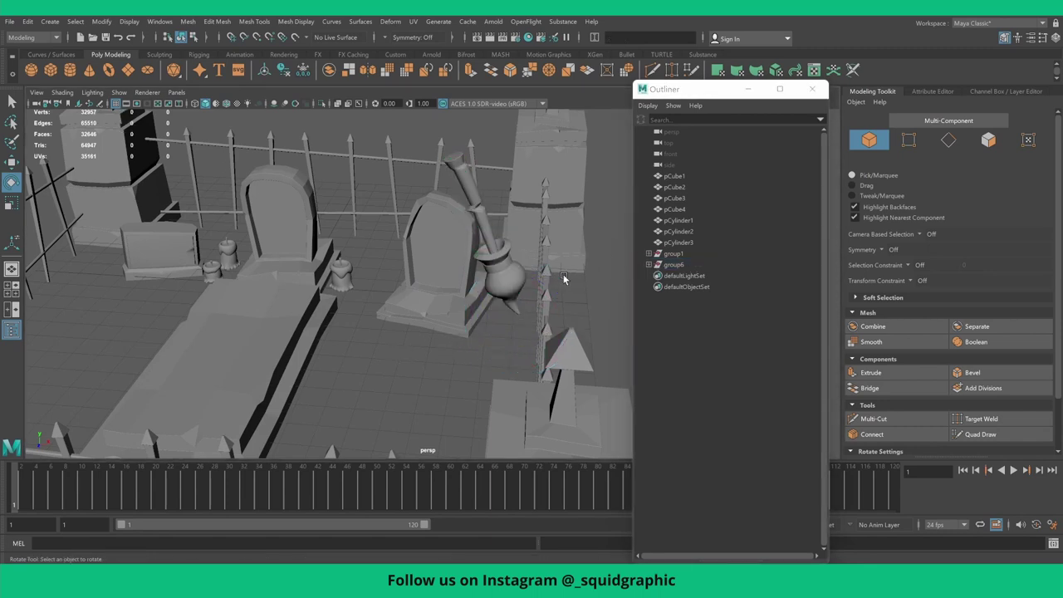
{"action": "mouse_move", "coordinate": [563, 274]}
{"action": "left_mouse_down", "text": "alt"}
{"action": "mouse_move", "coordinate": [416, 318]}
{"action": "mouse_move", "coordinate": [407, 310]}
{"action": "left_mouse_up", "text": "alt"}
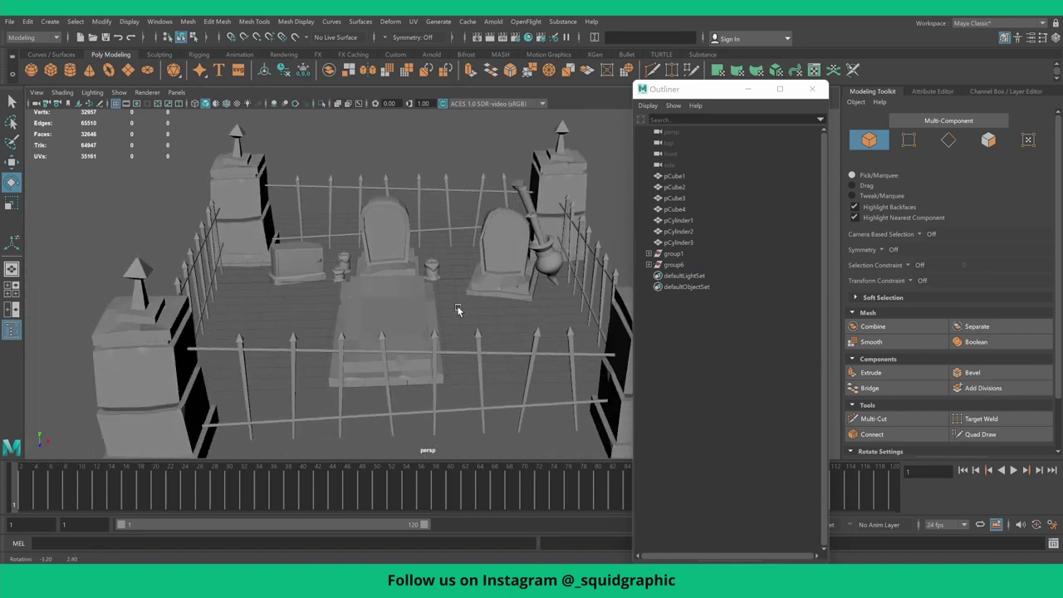
{"action": "scroll", "coordinate": [447, 270], "scroll_direction": "down", "scroll_amount": 5}
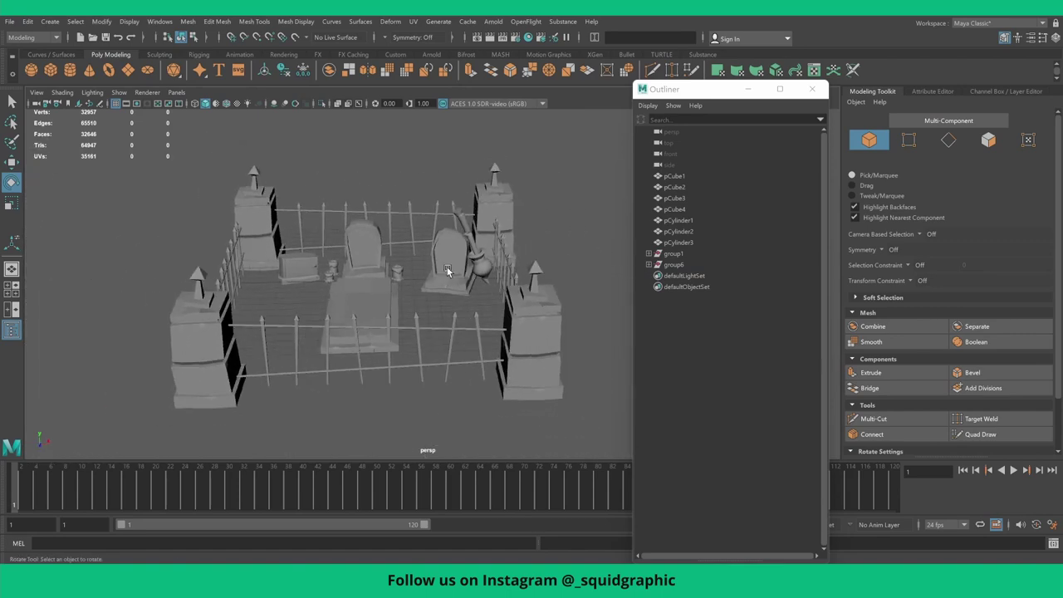
{"action": "middle_click_drag", "start_coordinate": [389, 289], "coordinate": [407, 285], "text": "alt"}
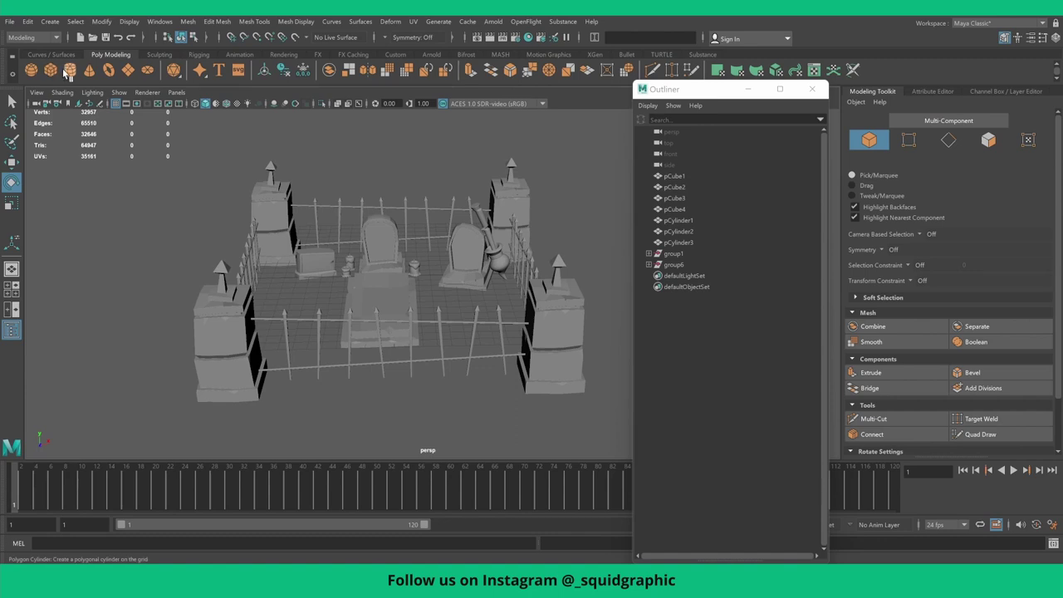
- Create a polygon sphere and raise it above the graveyard
{"action": "left_click", "coordinate": [31, 70]}
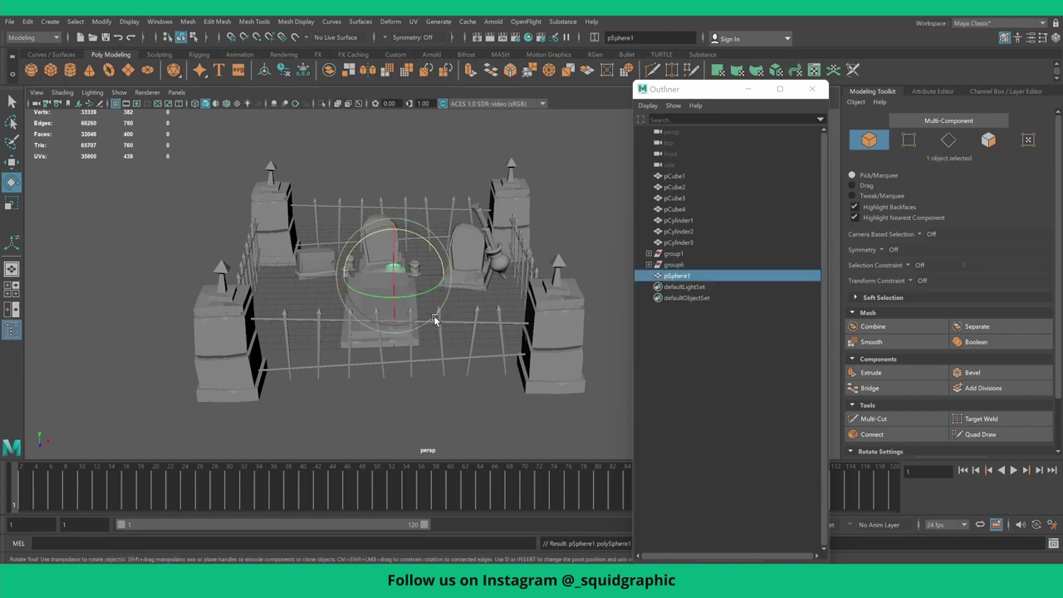
{"action": "key", "text": "w"}
{"action": "left_click_drag", "start_coordinate": [392, 253], "coordinate": [431, 138]}
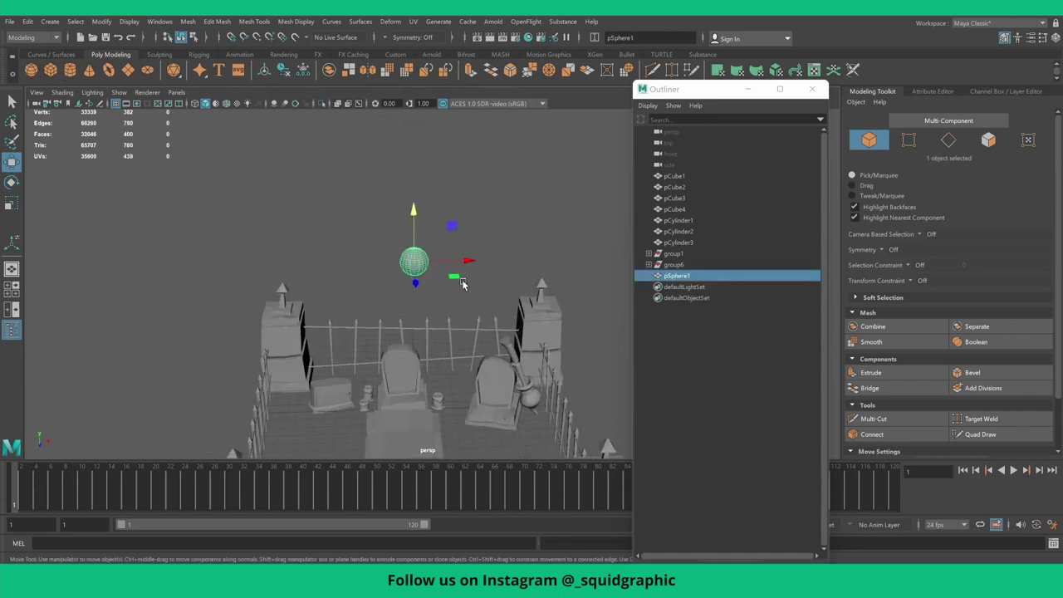
{"action": "key", "text": "ctrl+1"}
{"action": "key", "text": "f"}
{"action": "key", "text": "ctrl+1"}
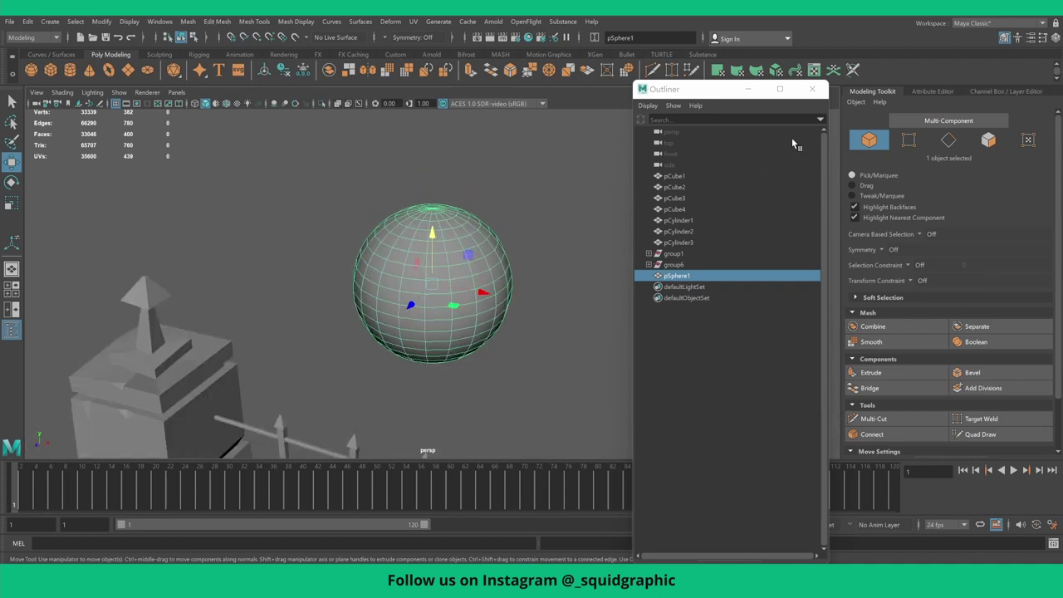
{"action": "left_click", "coordinate": [812, 89]}
- Set polySphere1 Subdivisions Axis and Subdivisions Height to 10
{"action": "left_click", "coordinate": [984, 93]}
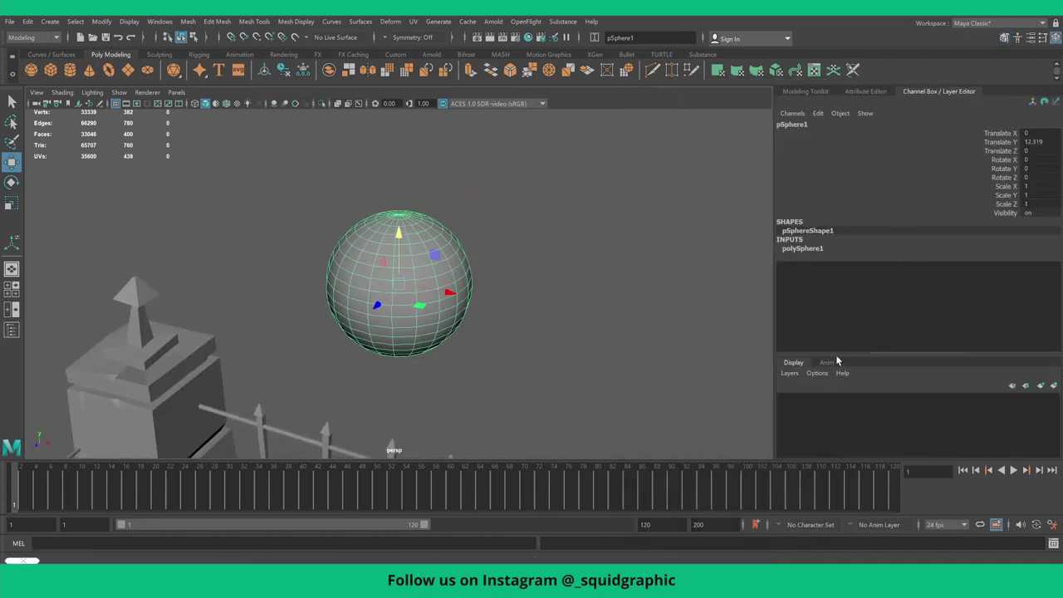
{"action": "left_click", "coordinate": [821, 250]}
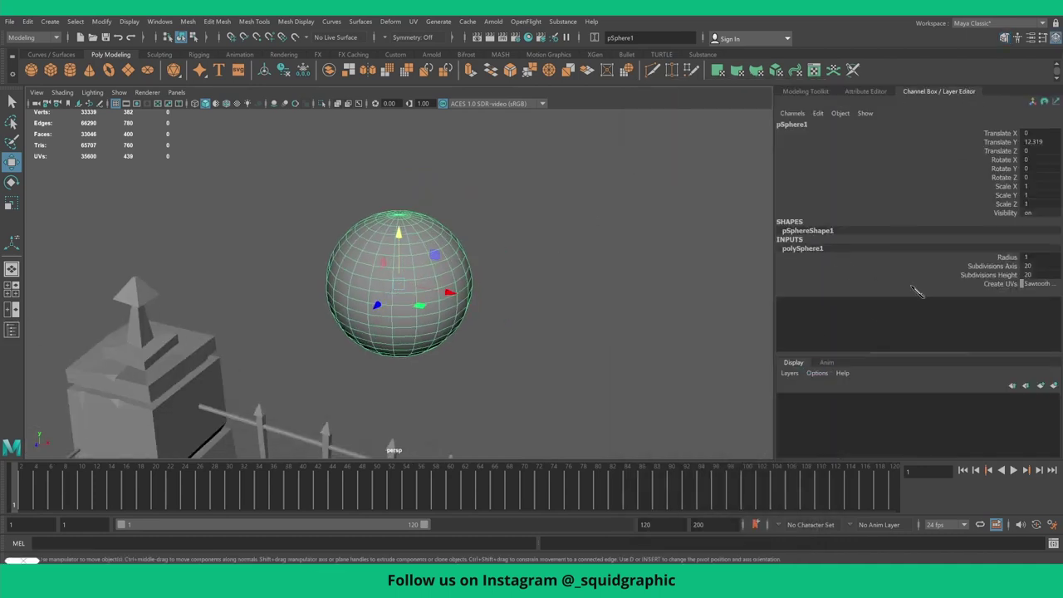
{"action": "left_click", "coordinate": [1035, 273]}
{"action": "type", "text": "10"}
{"action": "key", "text": "Return"}
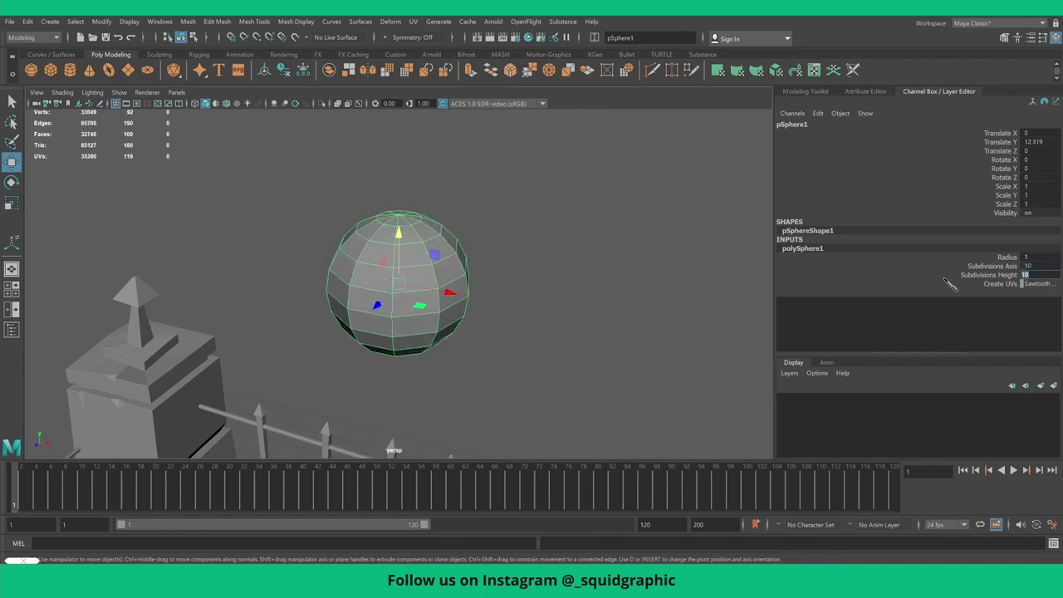
- Delete the sphere's lower-half faces to leave a hemisphere
{"action": "left_click_drag", "start_coordinate": [515, 340], "coordinate": [477, 318], "text": "alt"}
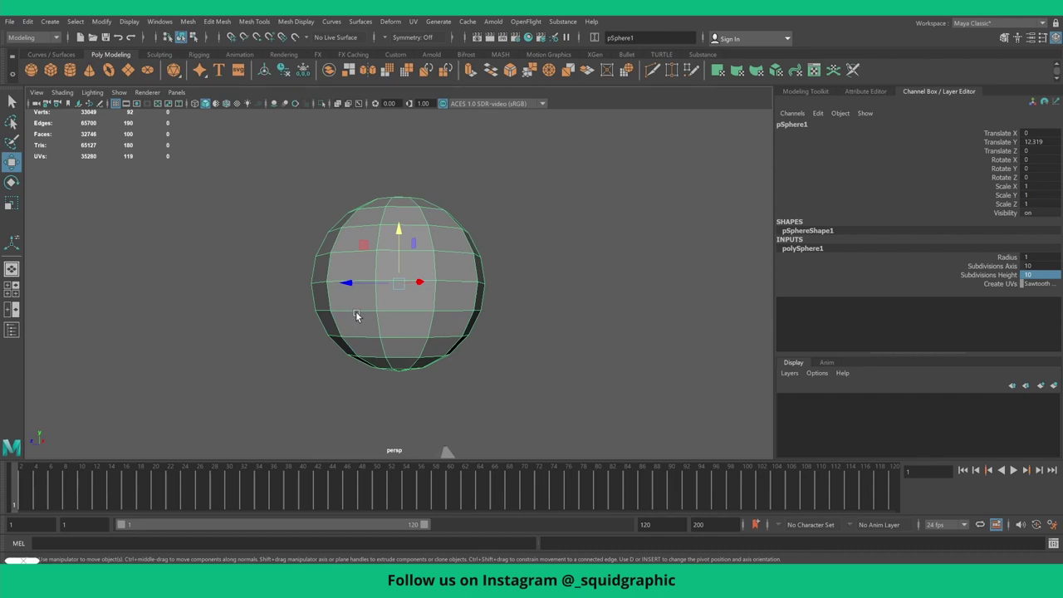
{"action": "right_click_drag", "start_coordinate": [351, 311], "coordinate": [356, 332]}
{"action": "left_click_drag", "start_coordinate": [303, 326], "coordinate": [590, 426]}
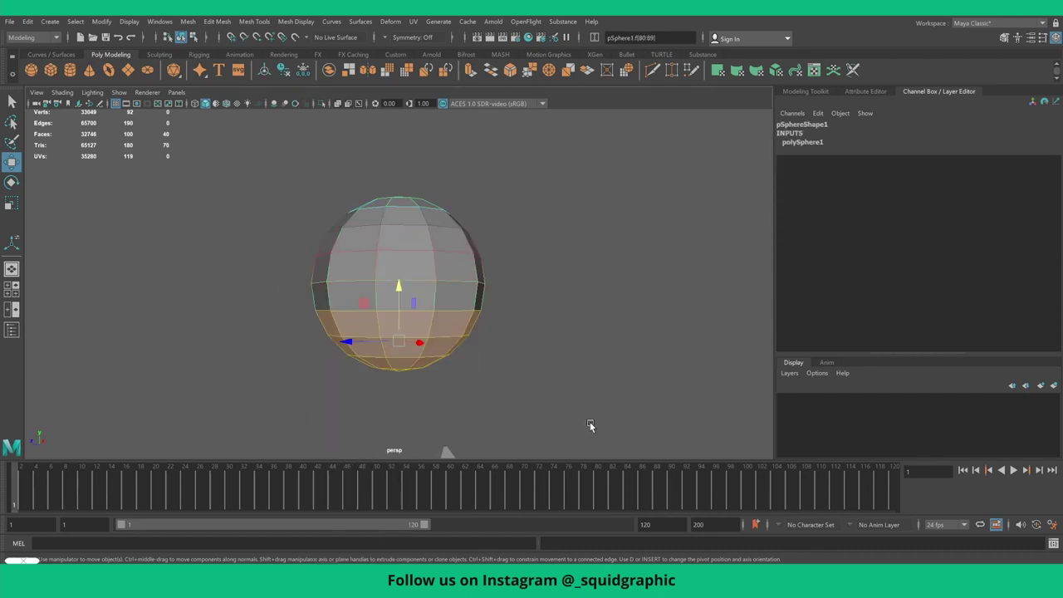
{"action": "key", "text": "Delete"}
{"action": "right_click_drag", "start_coordinate": [408, 280], "coordinate": [484, 289]}
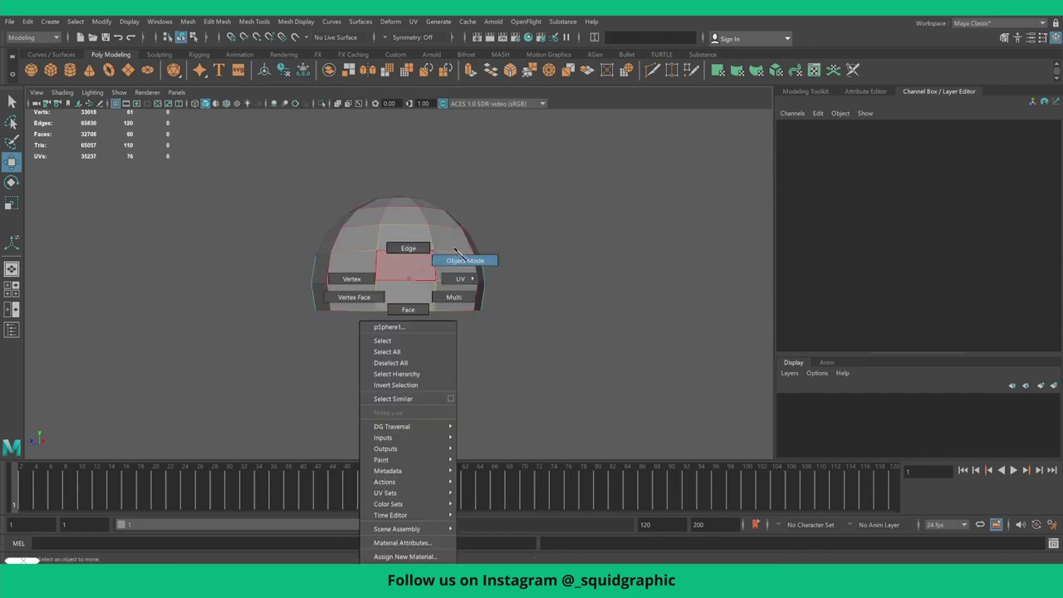
{"action": "mouse_move", "coordinate": [484, 289]}
{"action": "left_mouse_down", "text": "alt"}
{"action": "mouse_move", "coordinate": [441, 315]}
{"action": "mouse_move", "coordinate": [381, 310]}
{"action": "left_mouse_up", "text": "alt"}
{"action": "left_click", "coordinate": [439, 309]}
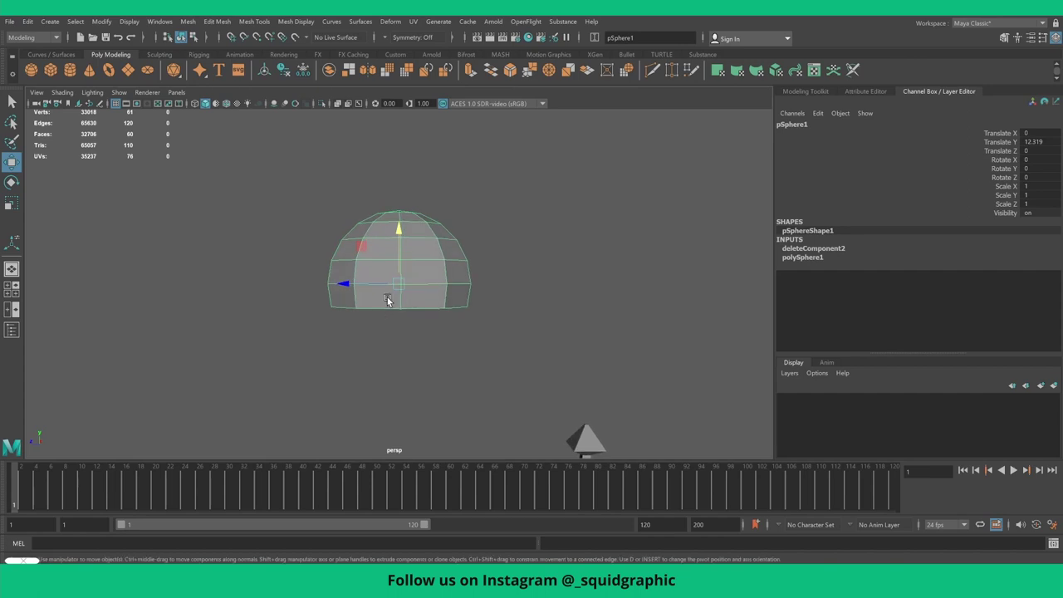
- Pull the hemisphere's bottom vertex row downward
{"action": "right_click_drag", "start_coordinate": [348, 301], "coordinate": [329, 300]}
{"action": "left_click_drag", "start_coordinate": [329, 299], "coordinate": [455, 293]}
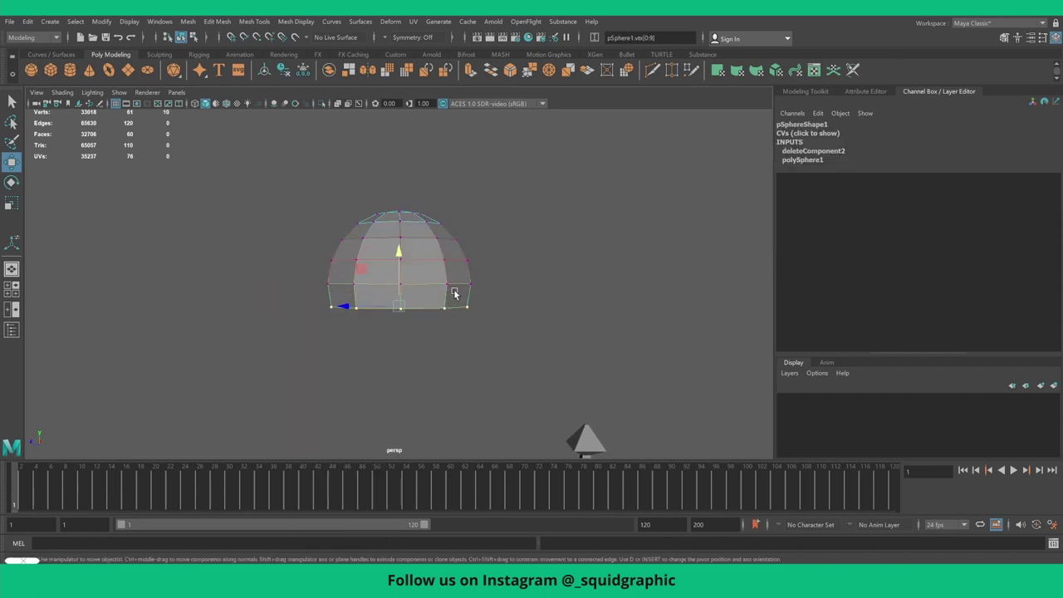
{"action": "mouse_move", "coordinate": [397, 258]}
{"action": "left_mouse_down"}
{"action": "mouse_move", "coordinate": [396, 272]}
{"action": "mouse_move", "coordinate": [442, 279]}
{"action": "left_mouse_up"}
{"action": "right_click_drag", "start_coordinate": [442, 280], "coordinate": [462, 263]}
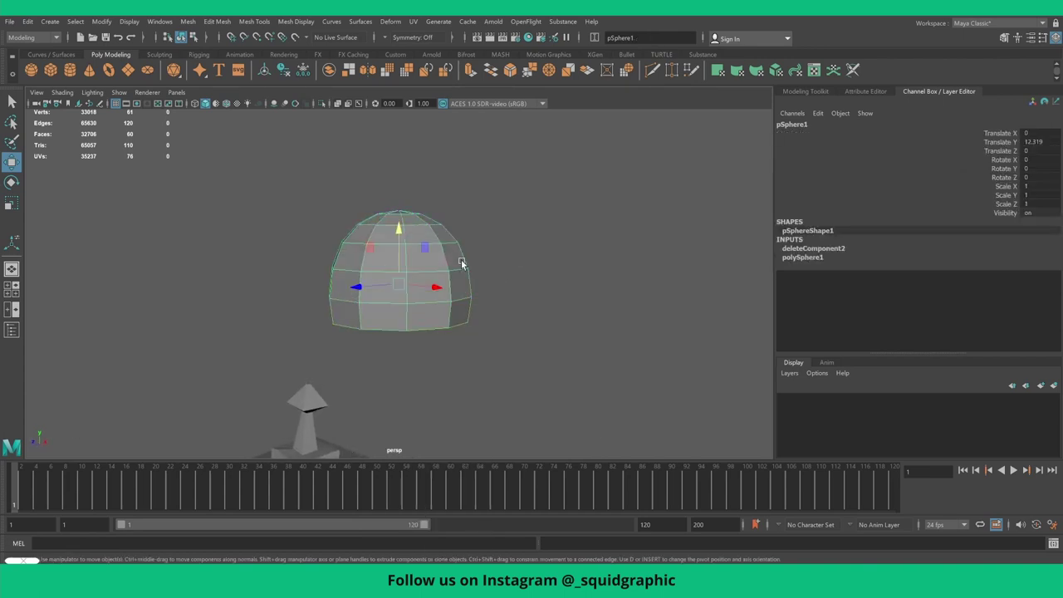
- Extrude all the dome's faces into a shell with Thickness 0.12
{"action": "left_click", "coordinate": [802, 93]}
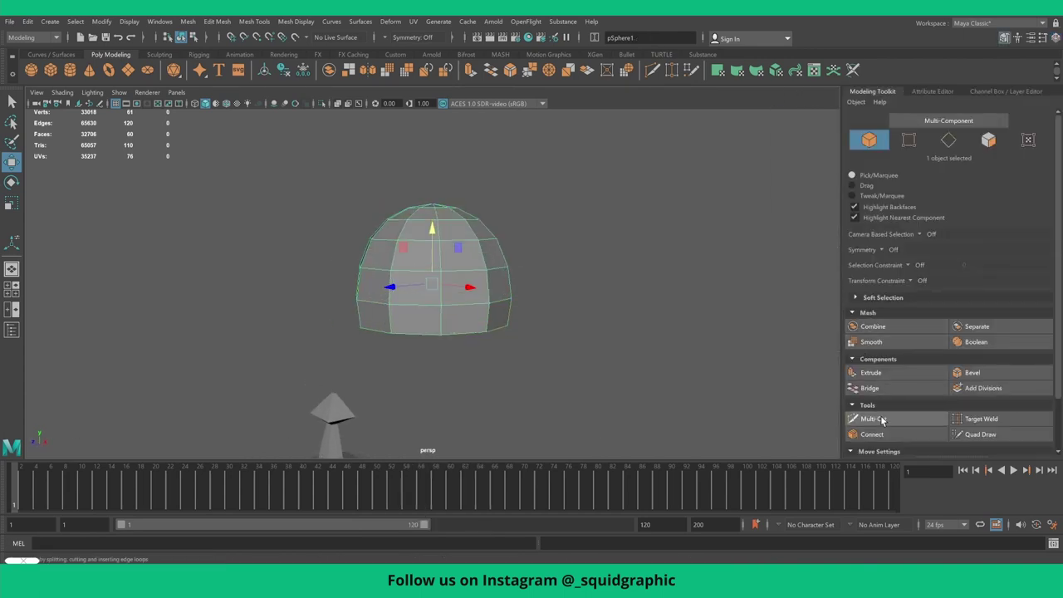
{"action": "left_click", "coordinate": [880, 379]}
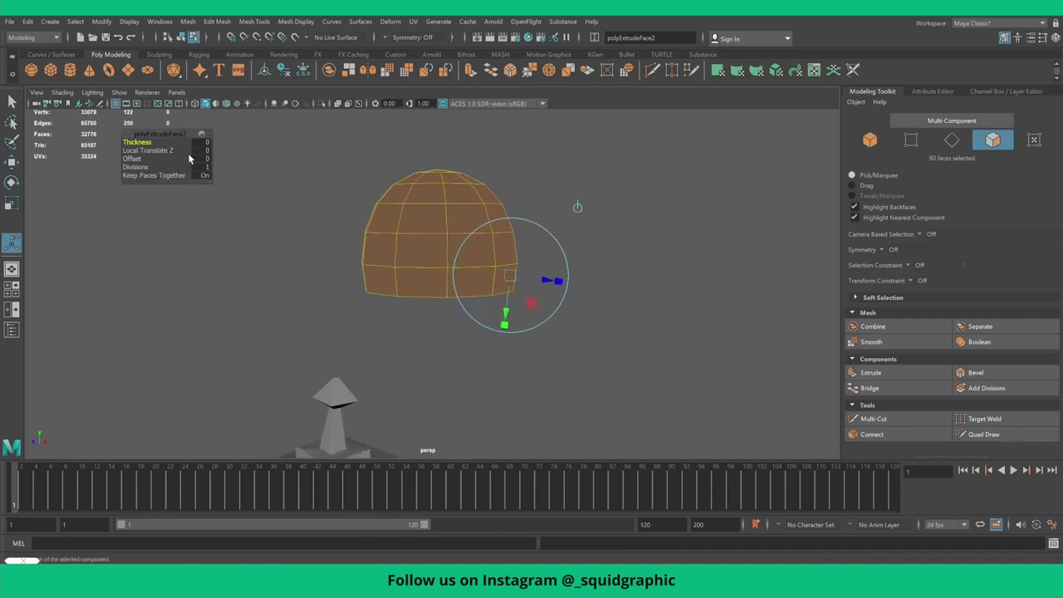
{"action": "left_click_drag", "start_coordinate": [137, 142], "coordinate": [138, 142]}
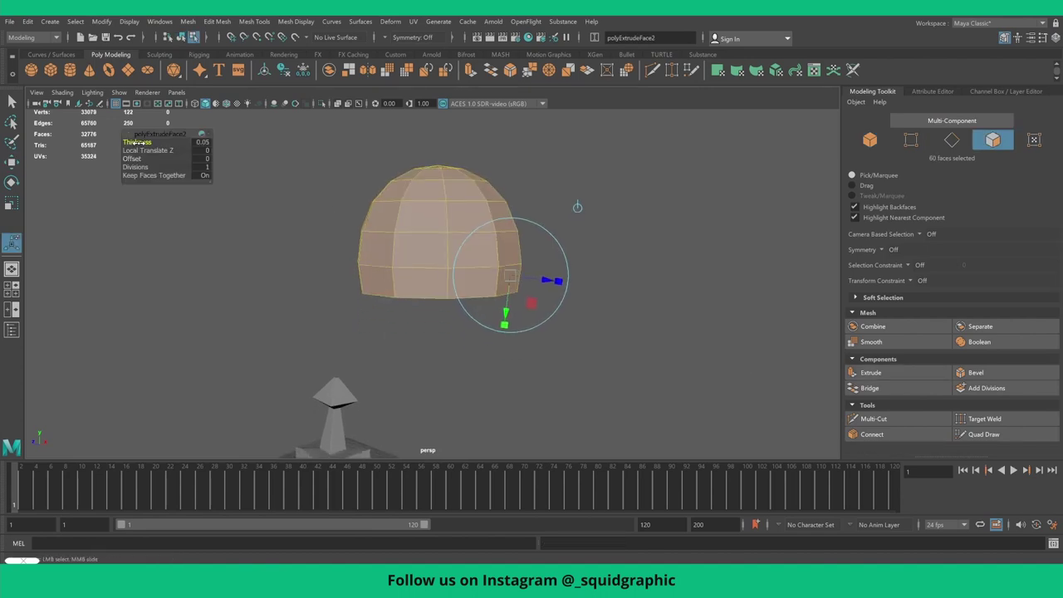
{"action": "left_click_drag", "start_coordinate": [517, 283], "coordinate": [498, 263], "text": "alt"}
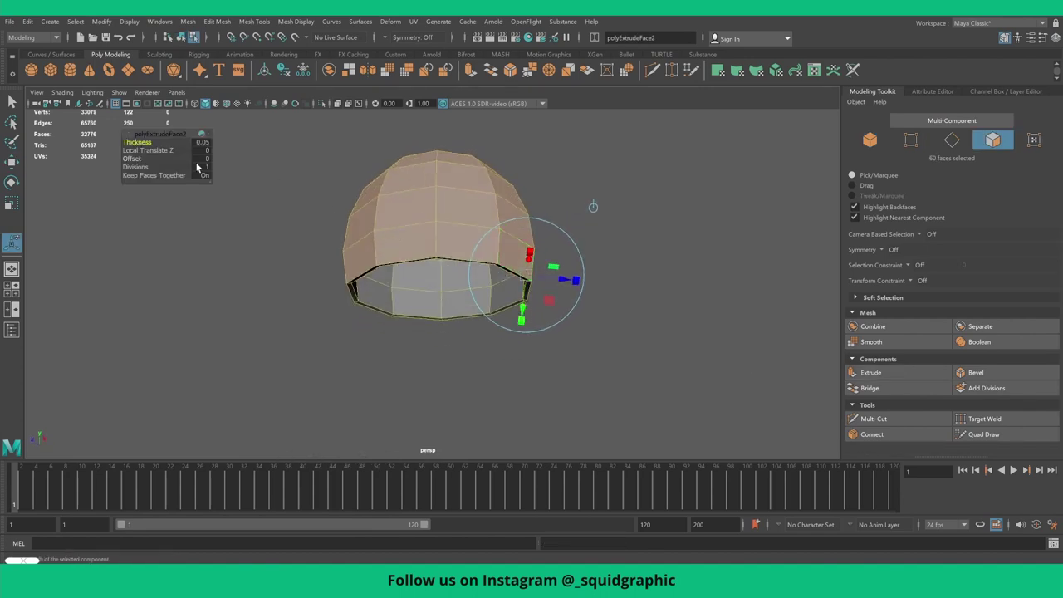
{"action": "middle_click_drag", "start_coordinate": [136, 143], "coordinate": [137, 143]}
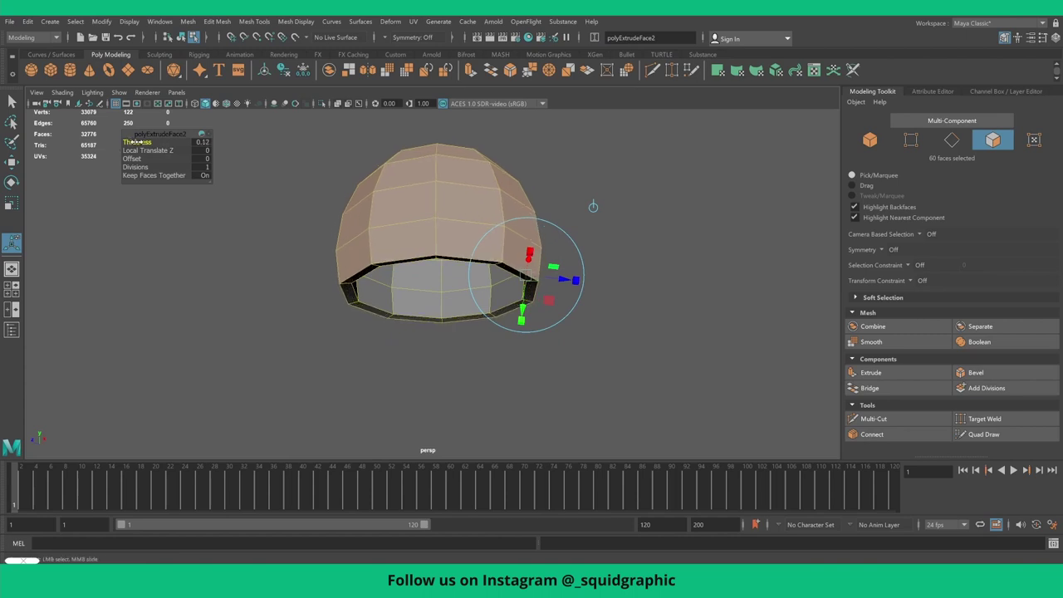
{"action": "scroll", "coordinate": [351, 257], "scroll_direction": "up", "scroll_amount": 2}
{"action": "scroll", "coordinate": [353, 245], "scroll_direction": "up", "scroll_amount": 1}
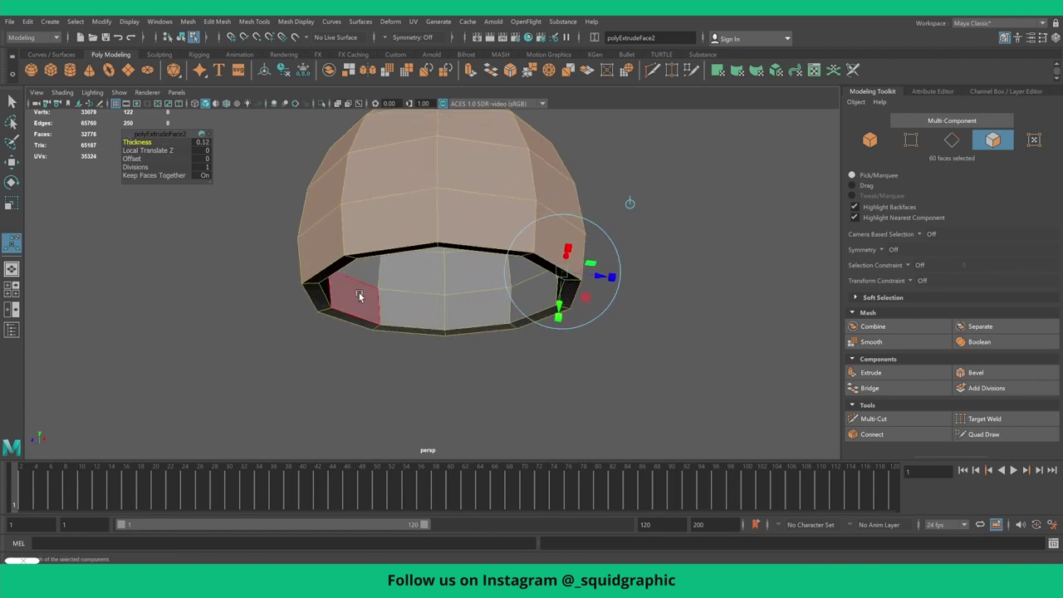
- Select faces along the dome's lower rim
{"action": "left_click", "coordinate": [367, 253]}
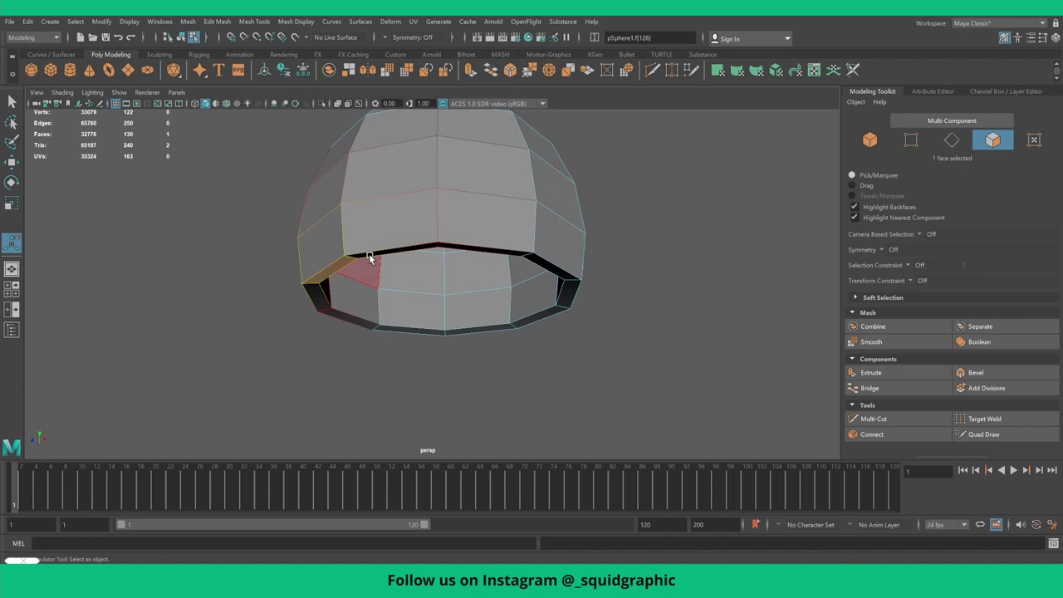
{"action": "left_click", "coordinate": [315, 301], "text": "shift"}
{"action": "left_click_drag", "start_coordinate": [316, 300], "coordinate": [387, 312], "text": "alt"}
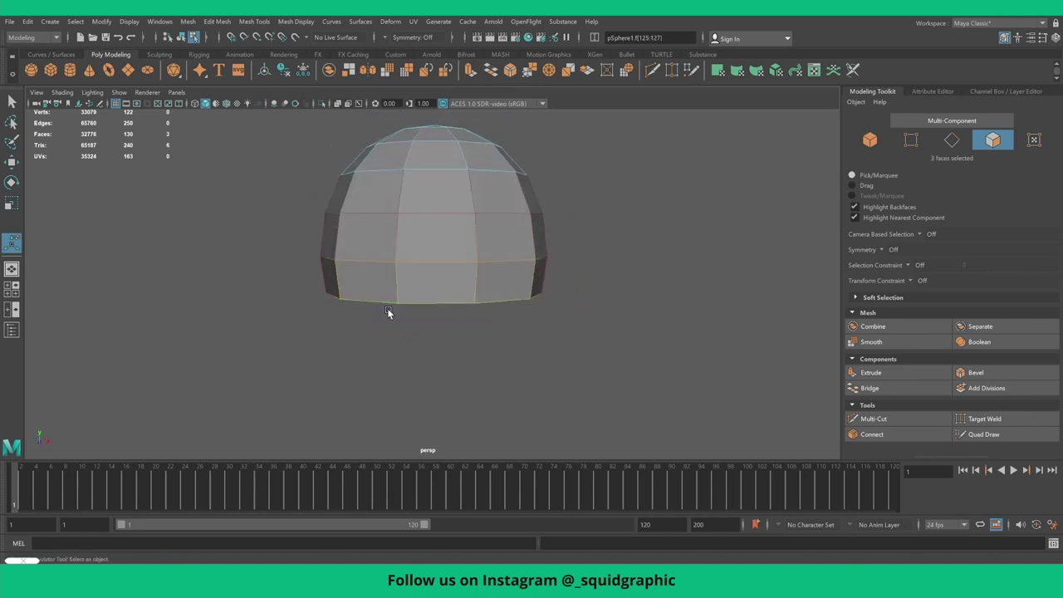
{"action": "mouse_move", "coordinate": [490, 290]}
{"action": "left_mouse_down", "text": "alt"}
{"action": "mouse_move", "coordinate": [482, 269]}
{"action": "mouse_move", "coordinate": [565, 296]}
{"action": "left_mouse_up", "text": "alt"}
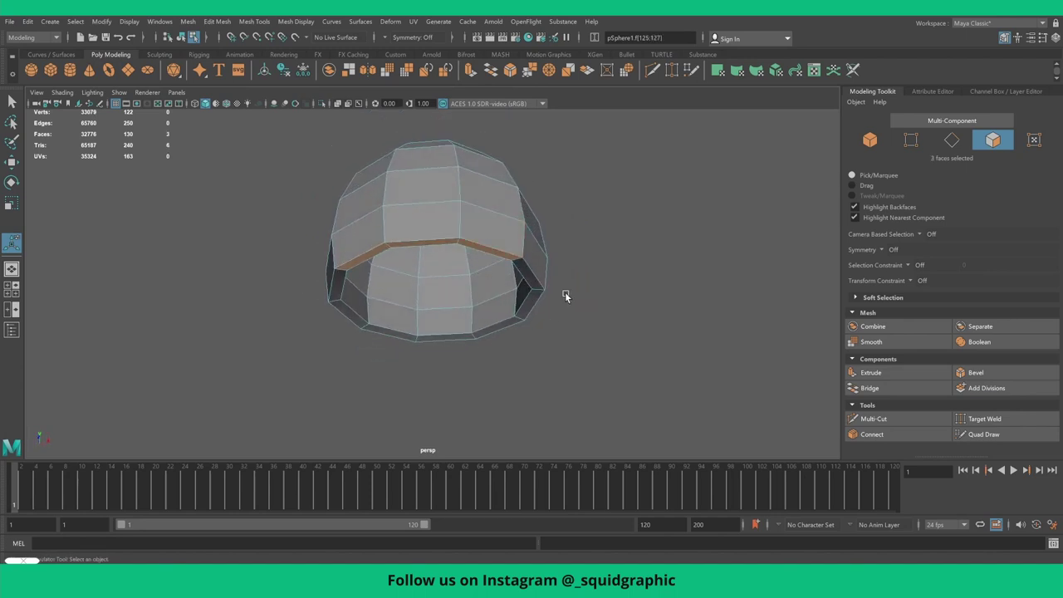
- Extrude the three rim faces into lobes at Thickness 0.28, previewed smoothed
{"action": "left_click", "coordinate": [865, 372]}
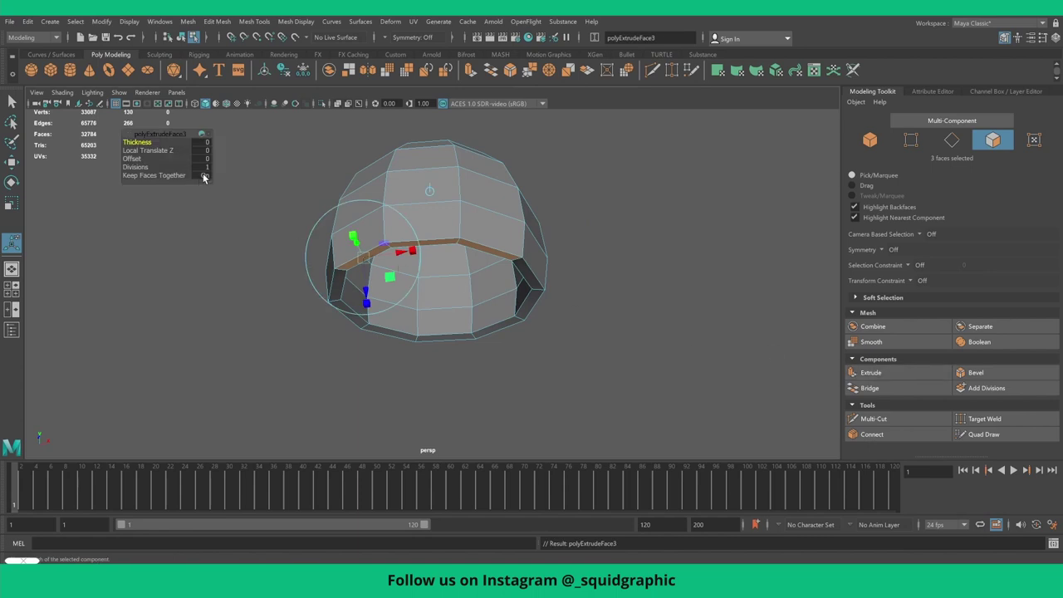
{"action": "left_click_drag", "start_coordinate": [137, 143], "coordinate": [150, 143]}
{"action": "key", "text": "3"}
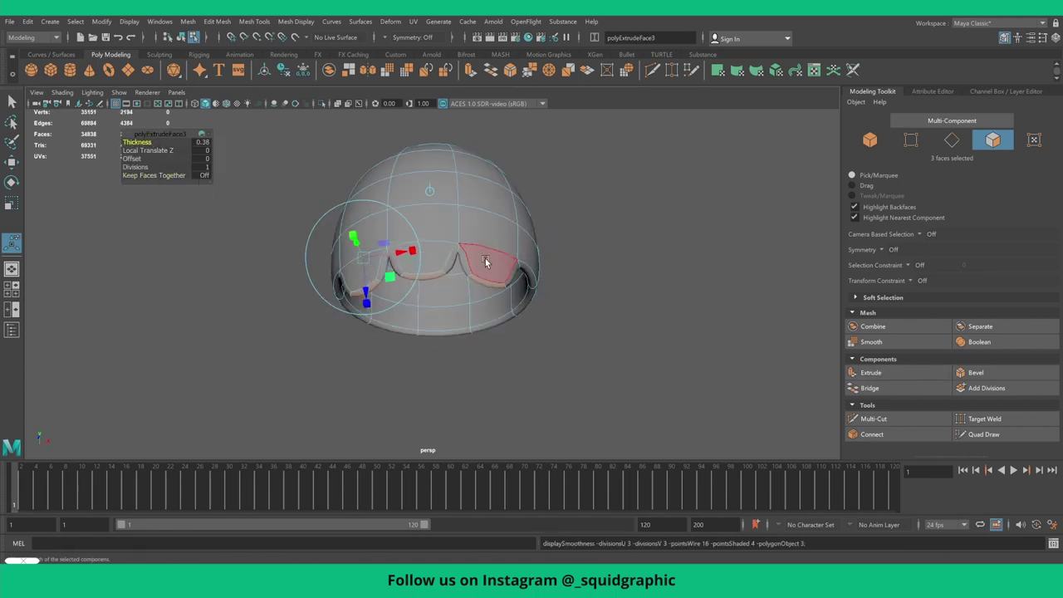
{"action": "left_click_drag", "start_coordinate": [485, 258], "coordinate": [490, 224], "text": "alt"}
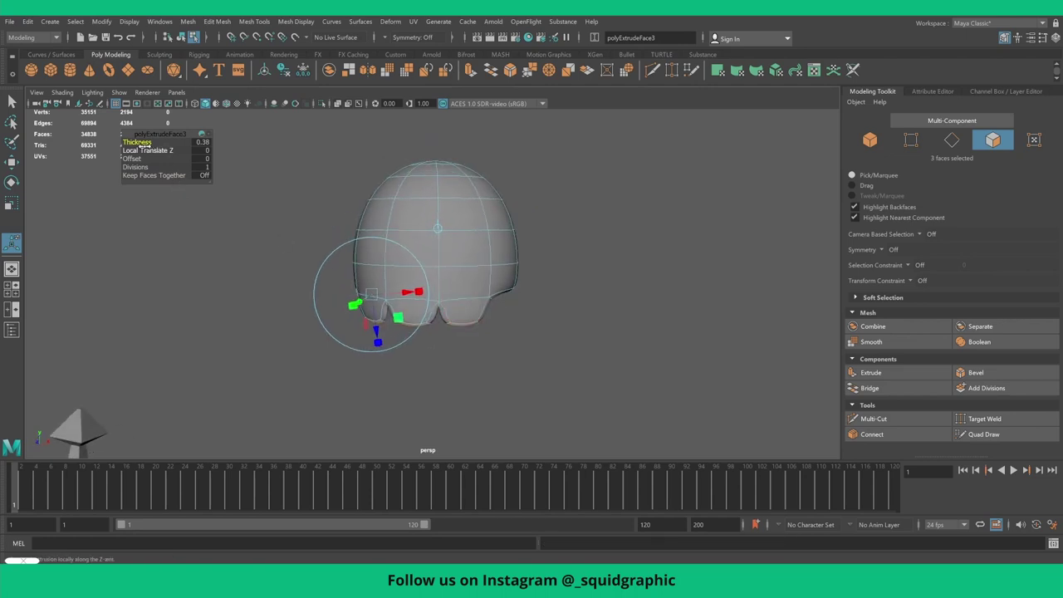
{"action": "left_click_drag", "start_coordinate": [137, 143], "coordinate": [134, 143]}
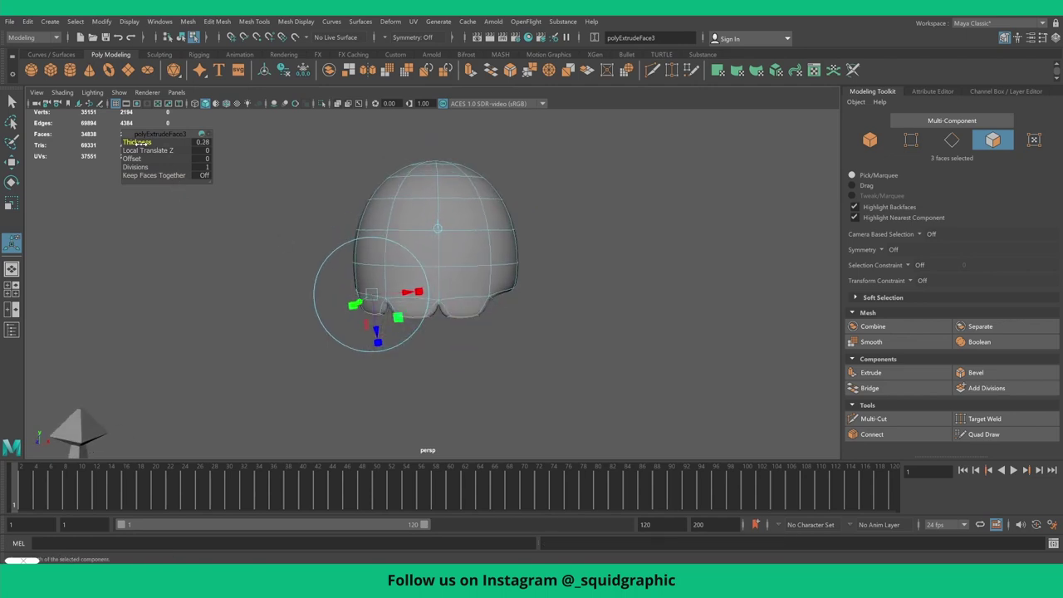
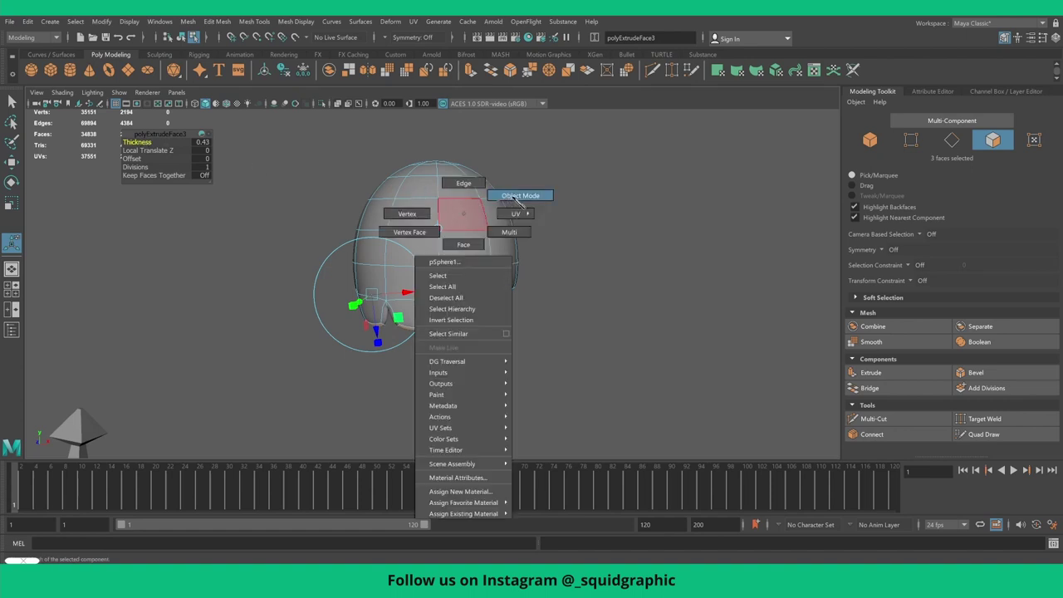
- Select the skull sphere, turn off smooth preview to show its cage, and switch to Face mode
{"action": "right_click_drag", "start_coordinate": [469, 219], "coordinate": [516, 200]}
{"action": "key", "text": "r"}
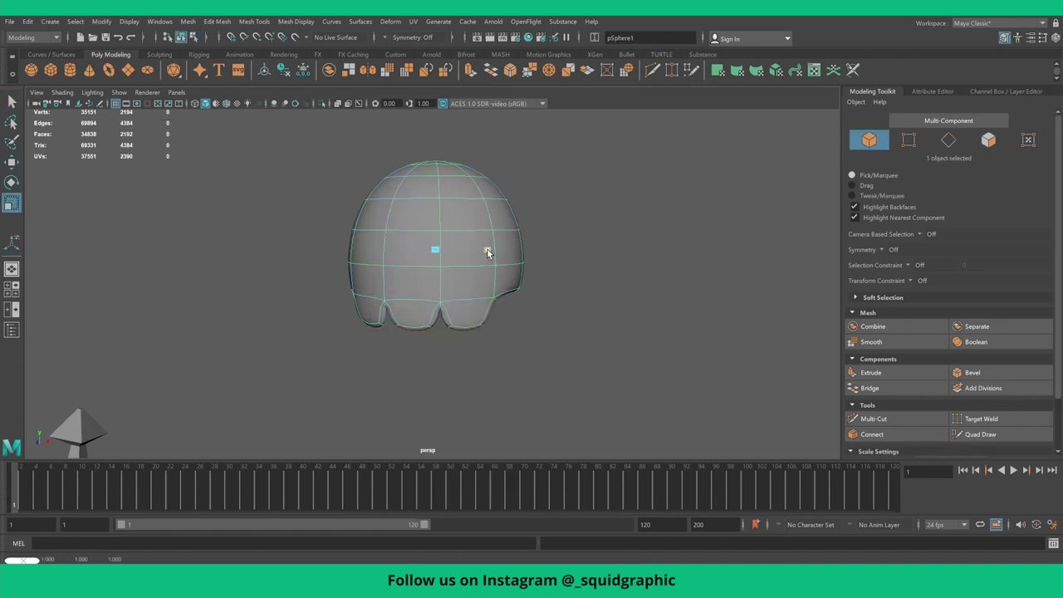
{"action": "left_click", "coordinate": [563, 297]}
{"action": "left_click_drag", "start_coordinate": [563, 298], "coordinate": [437, 269], "text": "alt"}
{"action": "left_click", "coordinate": [437, 273]}
{"action": "scroll", "coordinate": [437, 271], "scroll_direction": "up", "scroll_amount": 2}
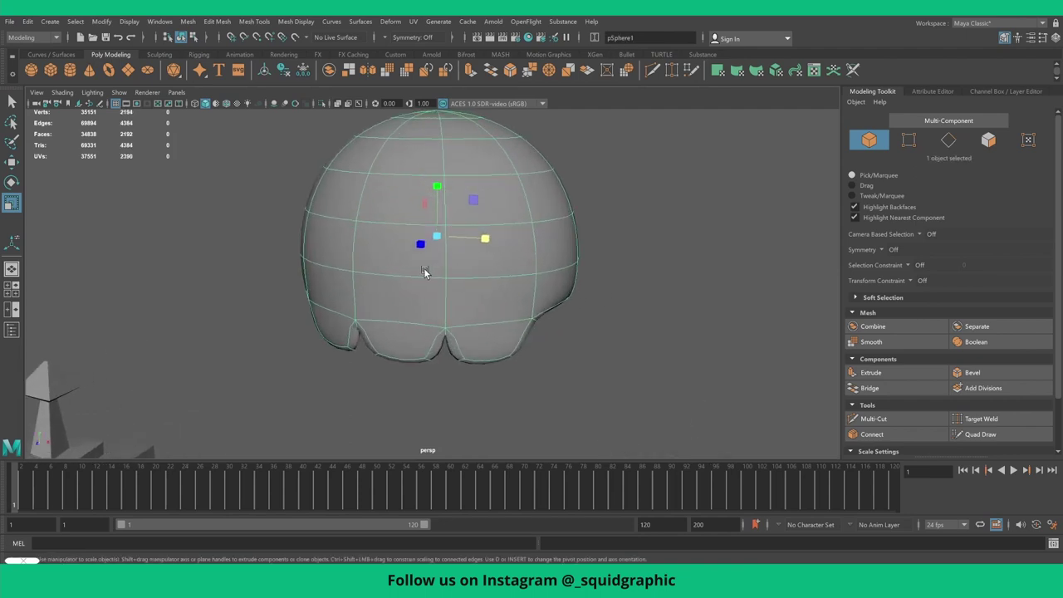
{"action": "scroll", "coordinate": [437, 271], "scroll_direction": "up", "scroll_amount": 2}
{"action": "key", "text": "1"}
{"action": "scroll", "coordinate": [437, 268], "scroll_direction": "down", "scroll_amount": 2}
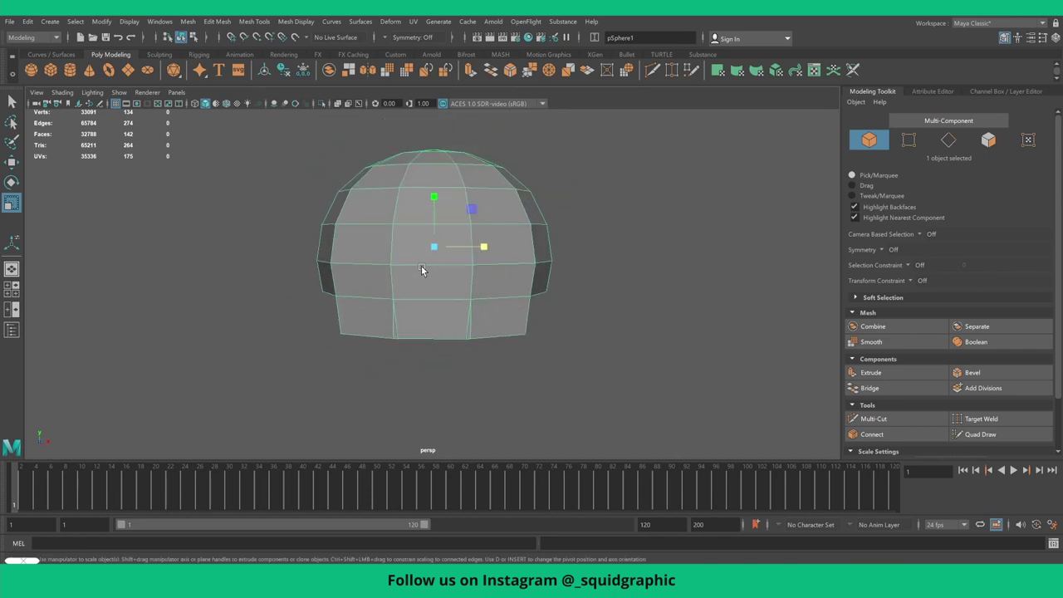
{"action": "mouse_move", "coordinate": [421, 265]}
{"action": "left_mouse_down", "text": "alt"}
{"action": "mouse_move", "coordinate": [357, 257]}
{"action": "mouse_move", "coordinate": [410, 266]}
{"action": "mouse_move", "coordinate": [415, 249]}
{"action": "left_mouse_up", "text": "alt"}
{"action": "right_click_drag", "start_coordinate": [415, 246], "coordinate": [423, 282]}
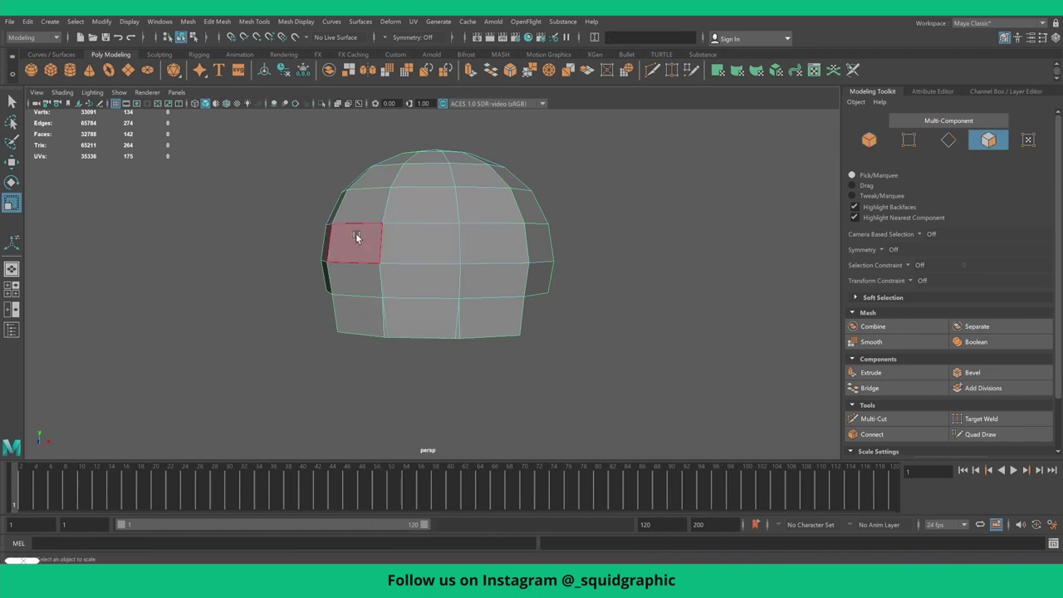
- Delete the matching left and right side faces, plus the inner face behind the right hole
{"action": "left_click", "coordinate": [356, 242]}
{"action": "left_click", "coordinate": [491, 253], "text": "shift"}
{"action": "key", "text": "Delete"}
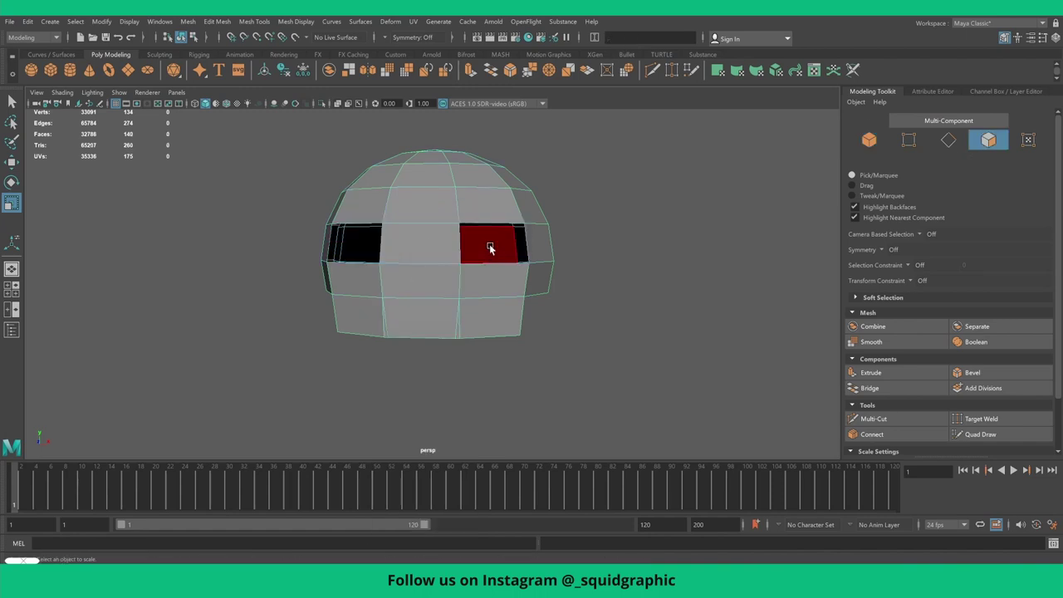
{"action": "left_click", "coordinate": [490, 254]}
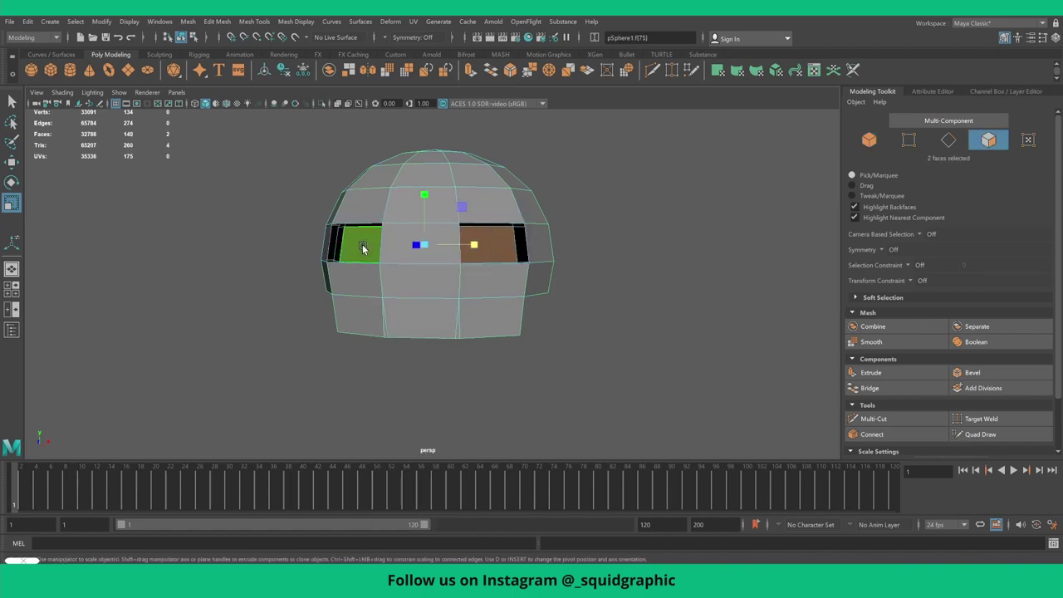
{"action": "key", "text": "Delete"}
- Preview the holed skull smoothed, then return to object mode with smoothing off
{"action": "mouse_move", "coordinate": [362, 244]}
{"action": "left_mouse_down", "text": "alt"}
{"action": "mouse_move", "coordinate": [448, 209]}
{"action": "mouse_move", "coordinate": [476, 214]}
{"action": "mouse_move", "coordinate": [429, 198]}
{"action": "mouse_move", "coordinate": [486, 246]}
{"action": "mouse_move", "coordinate": [477, 239]}
{"action": "left_mouse_up", "text": "alt"}
{"action": "key", "text": "3"}
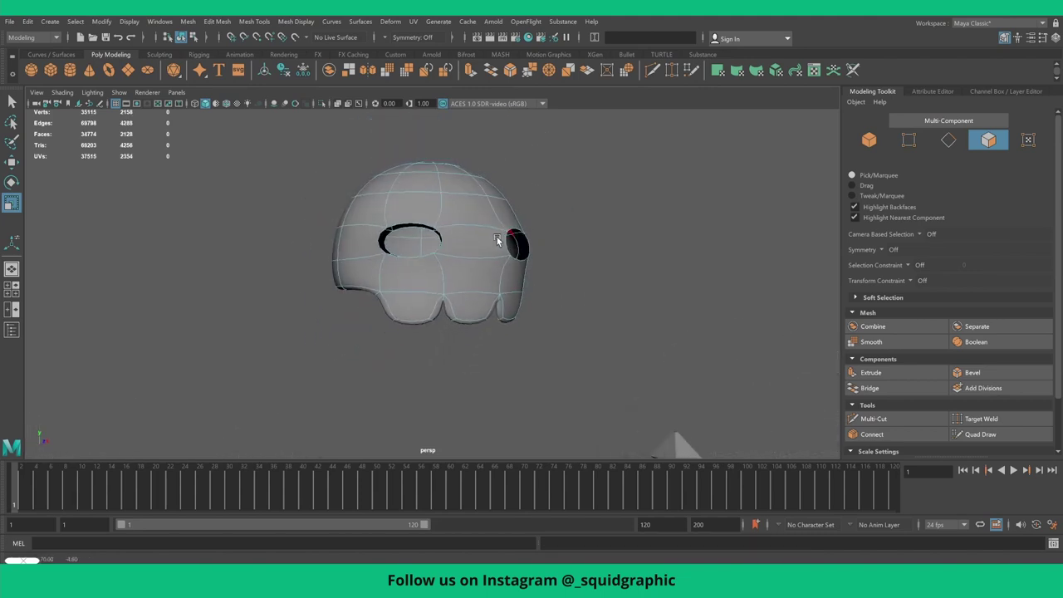
{"action": "right_click_drag", "start_coordinate": [444, 223], "coordinate": [495, 207]}
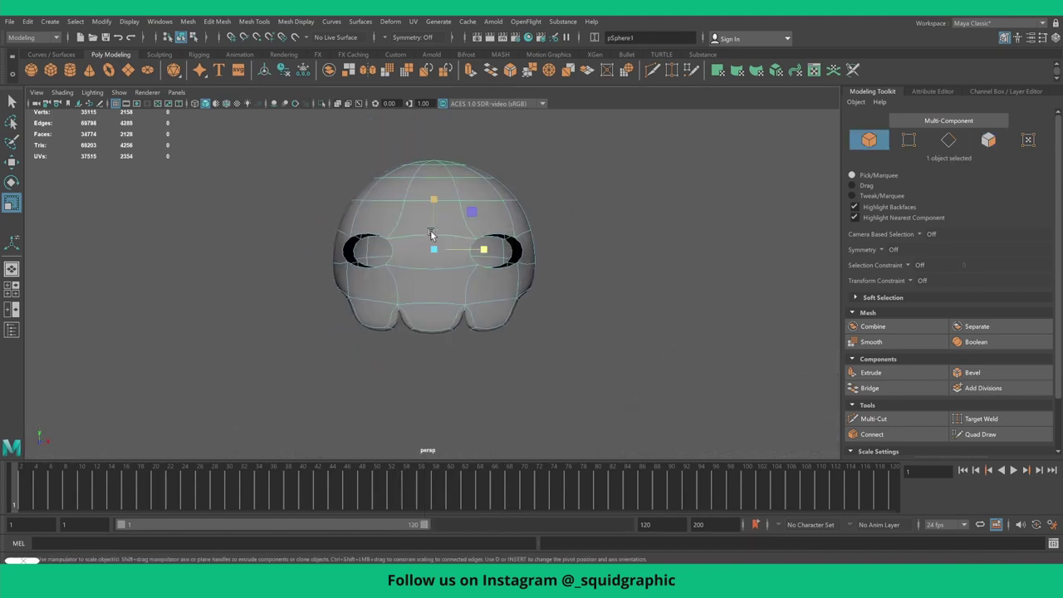
{"action": "scroll", "coordinate": [432, 229], "scroll_direction": "up", "scroll_amount": 3}
{"action": "key", "text": "1"}
{"action": "scroll", "coordinate": [431, 229], "scroll_direction": "up", "scroll_amount": 2}
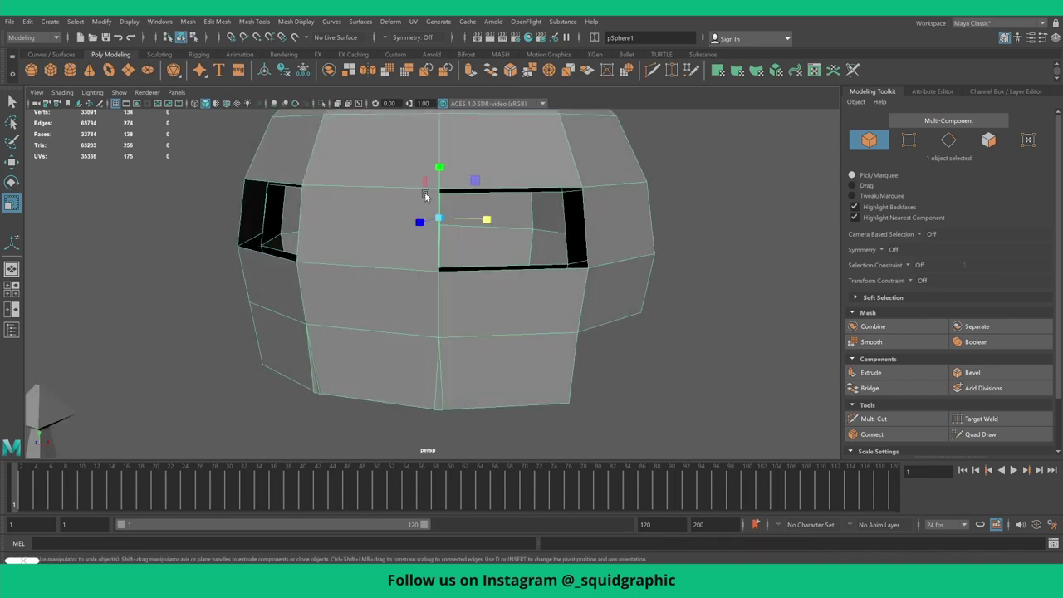
- Bridge the side, bottom and left edge gaps of the first eye opening
{"action": "right_click_drag", "start_coordinate": [427, 187], "coordinate": [427, 162]}
{"action": "scroll", "coordinate": [594, 200], "scroll_direction": "up", "scroll_amount": 2}
{"action": "left_click", "coordinate": [633, 210]}
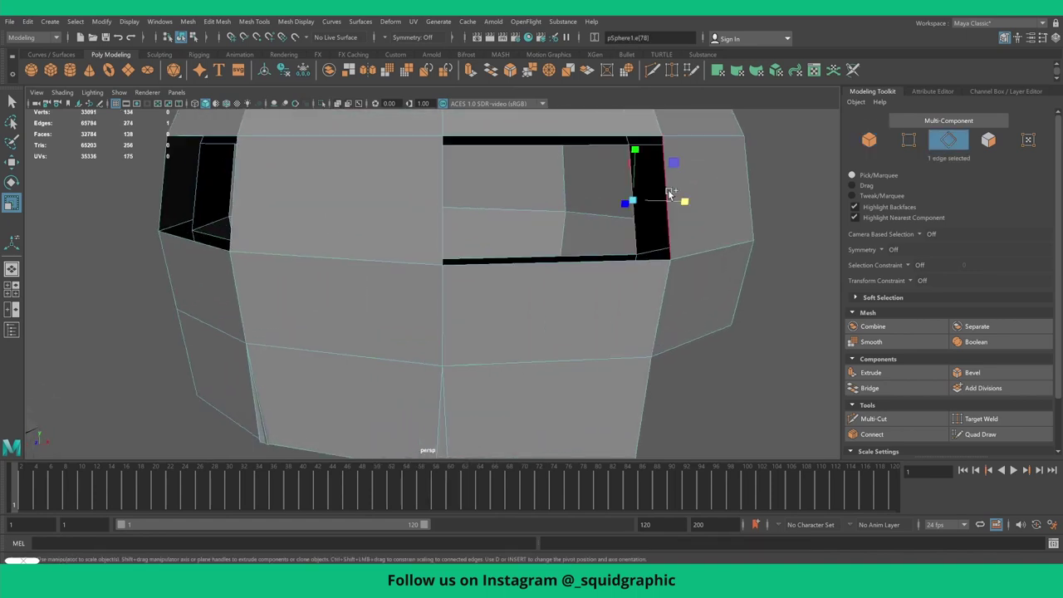
{"action": "left_click", "coordinate": [667, 199], "text": "shift"}
{"action": "left_click", "coordinate": [12, 101]}
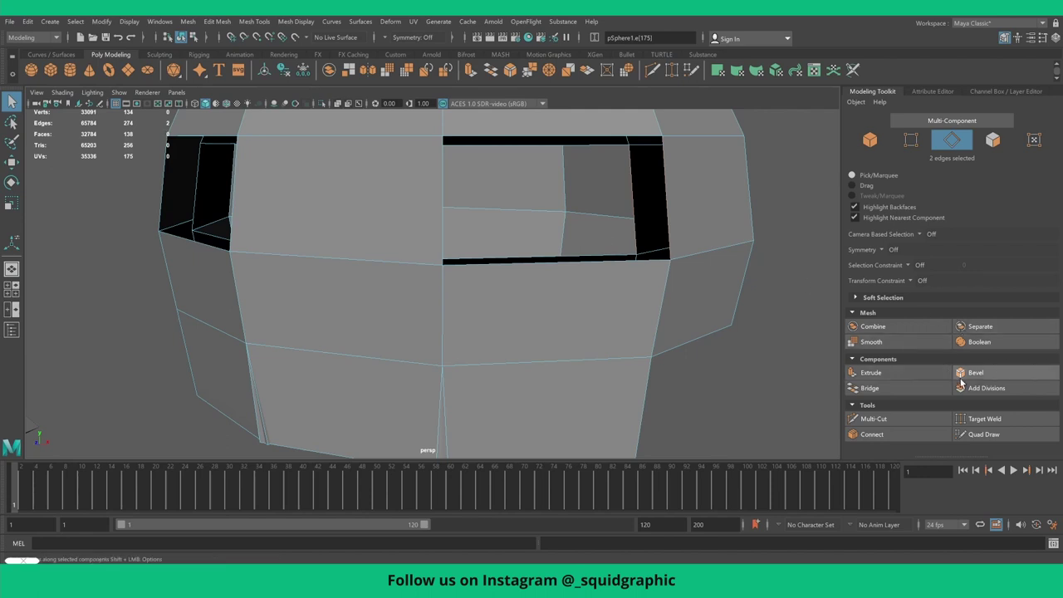
{"action": "left_click", "coordinate": [886, 387]}
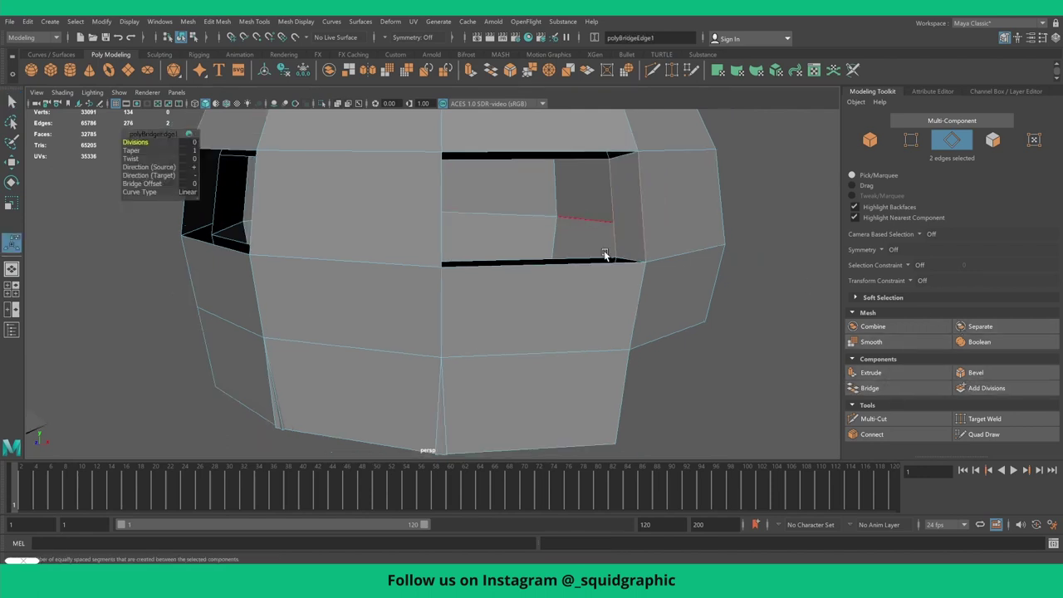
{"action": "left_click_drag", "start_coordinate": [603, 250], "coordinate": [572, 271], "text": "alt"}
{"action": "left_click", "coordinate": [421, 355]}
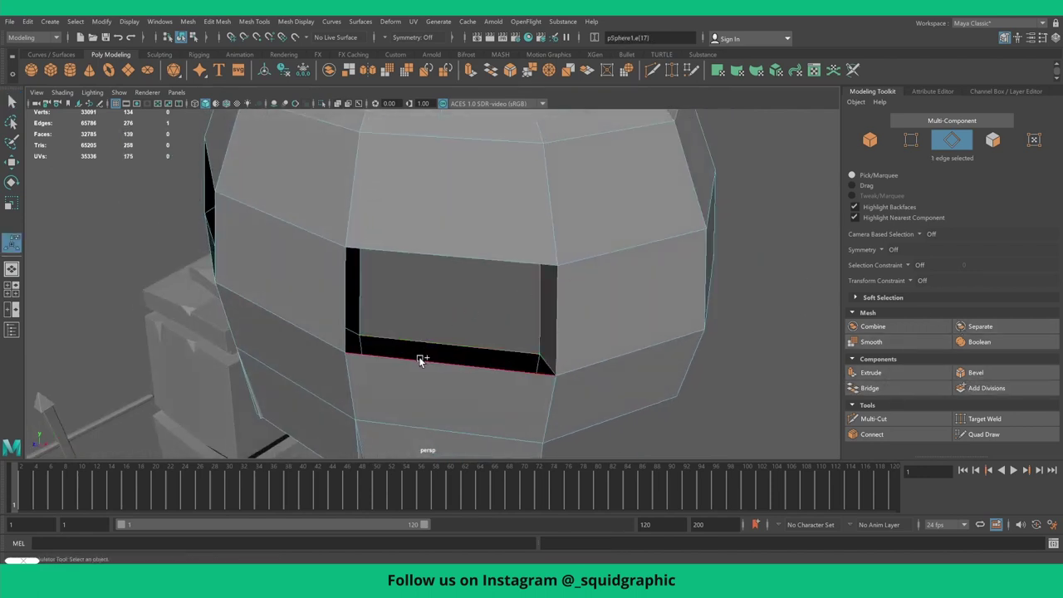
{"action": "right_click_drag", "start_coordinate": [455, 356], "coordinate": [373, 337], "text": "shift"}
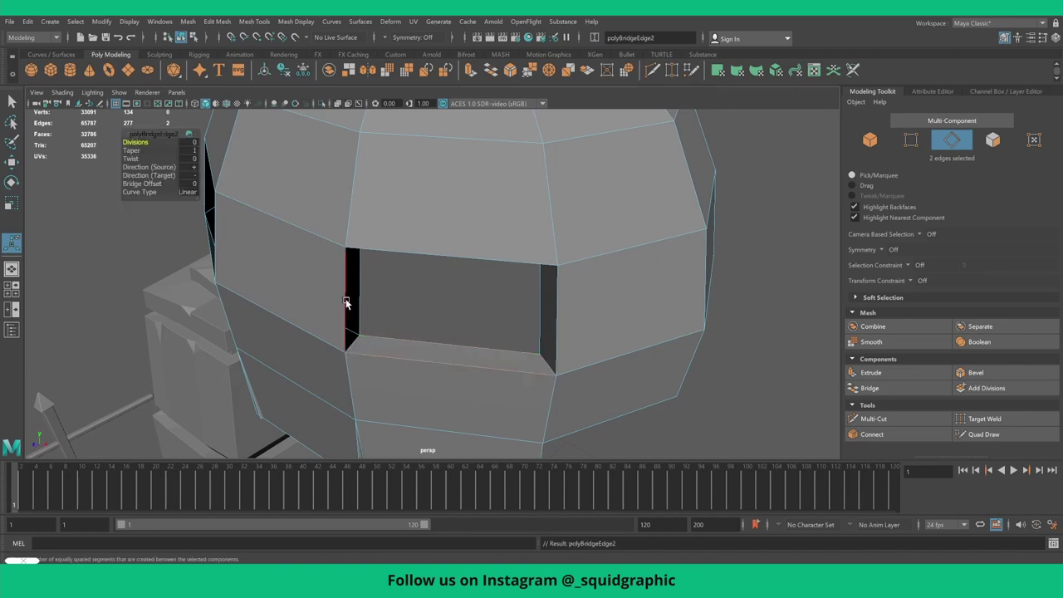
{"action": "left_click", "coordinate": [360, 297]}
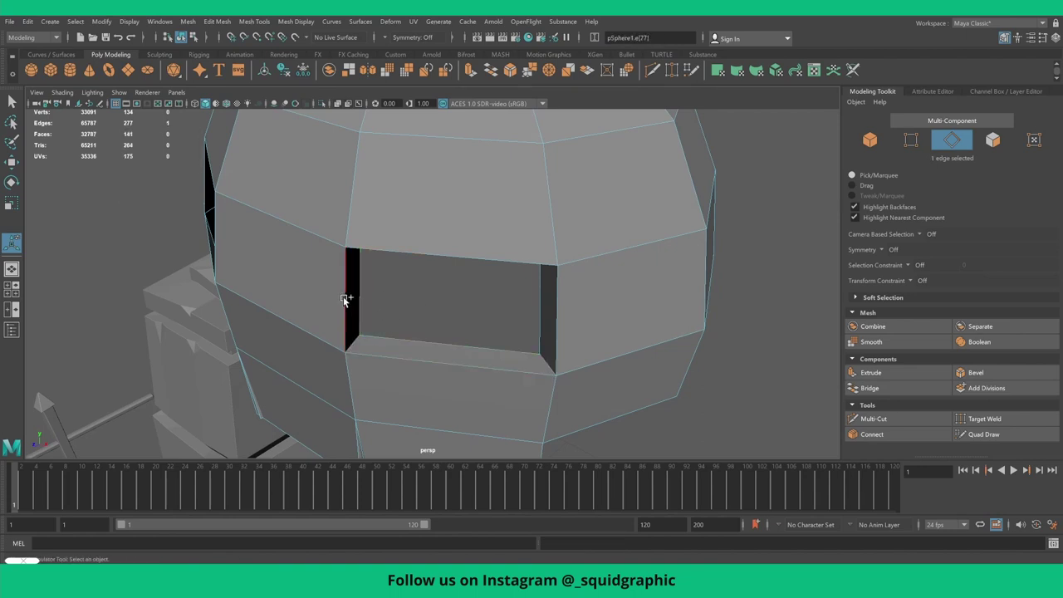
{"action": "key", "text": "ctrl+z"}
{"action": "key", "text": "ctrl+z"}
{"action": "right_click_drag", "start_coordinate": [347, 304], "coordinate": [399, 301], "text": "shift"}
- Bridge the top, side and bottom edge pairs of the other eye opening
{"action": "left_click_drag", "start_coordinate": [400, 301], "coordinate": [535, 199], "text": "alt"}
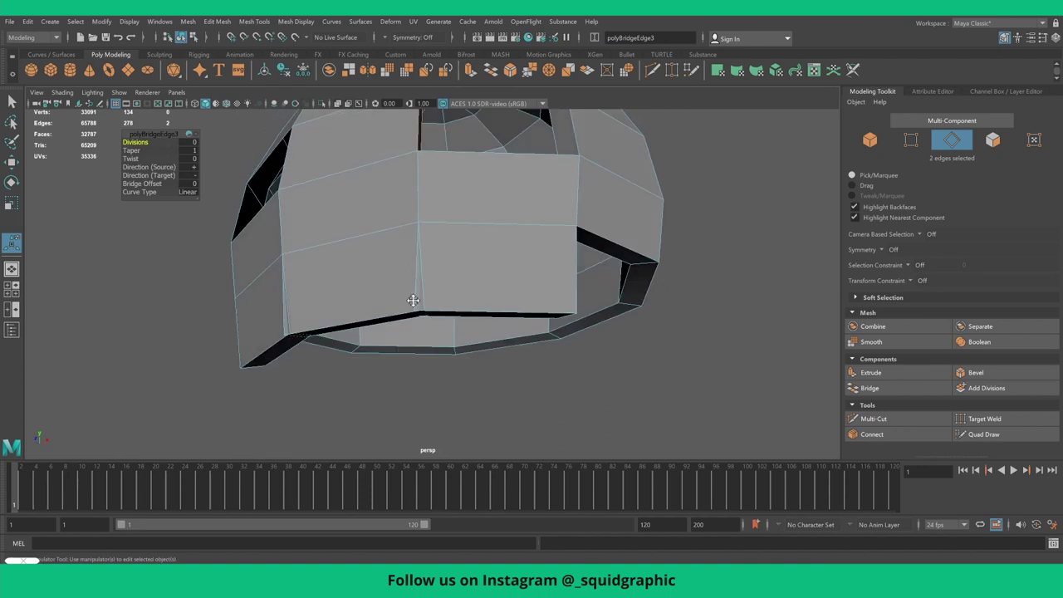
{"action": "left_click", "coordinate": [489, 225]}
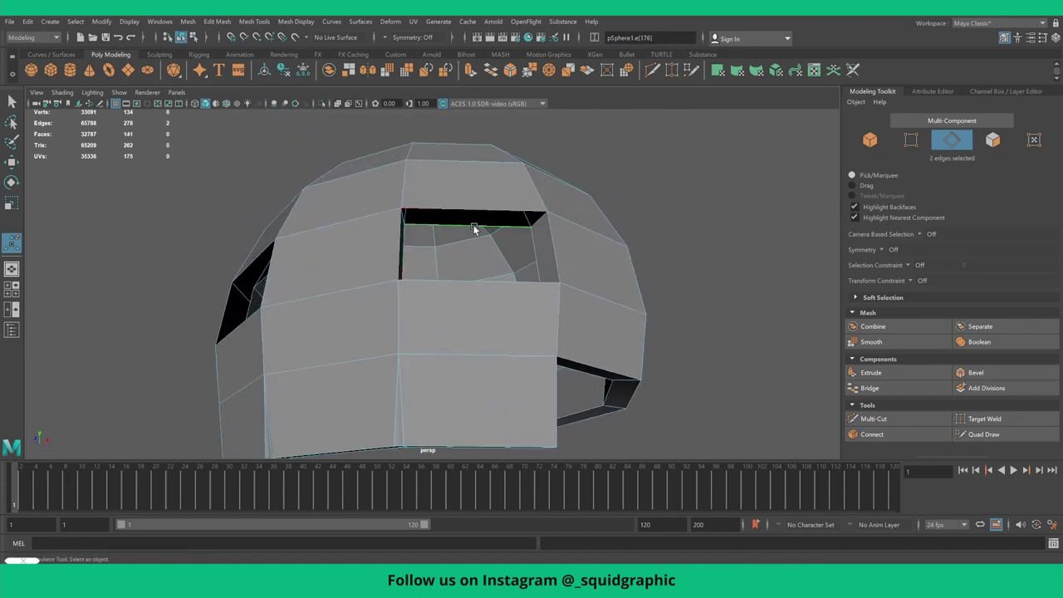
{"action": "left_click", "coordinate": [285, 221]}
{"action": "left_click_drag", "start_coordinate": [284, 221], "coordinate": [267, 253], "text": "alt"}
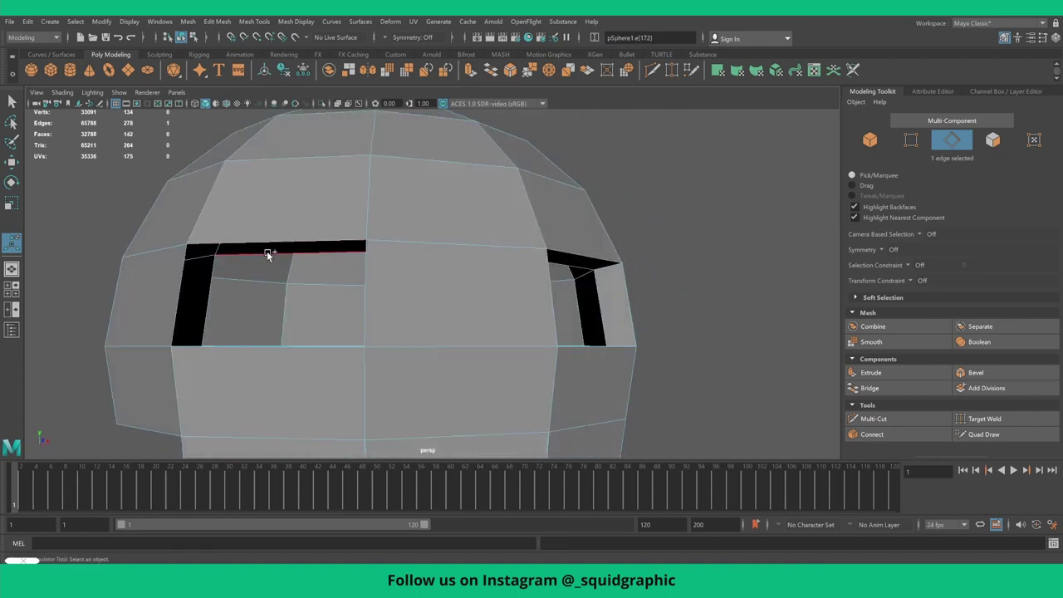
{"action": "key", "text": "g"}
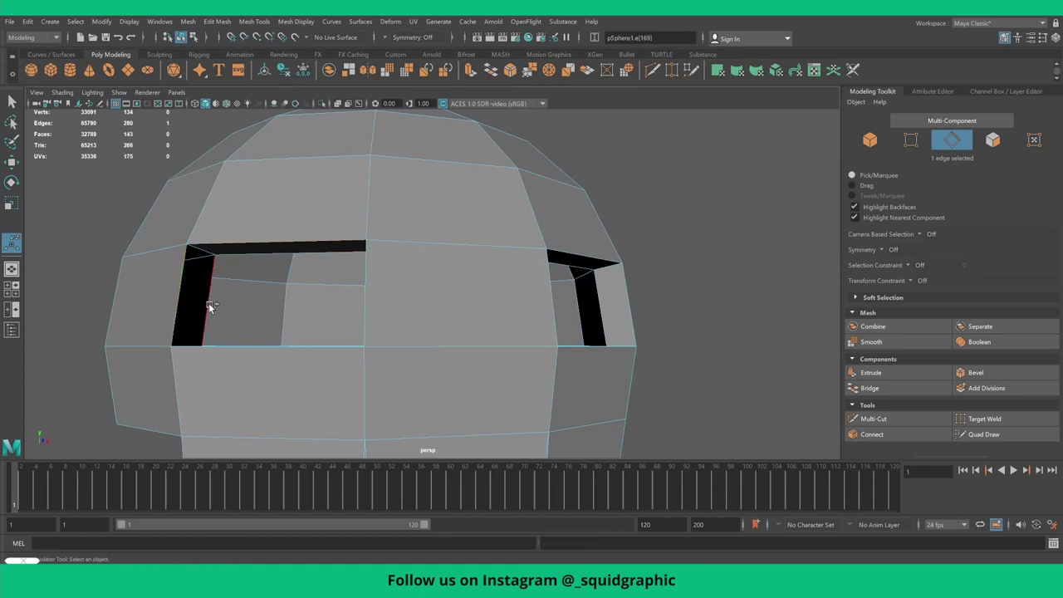
{"action": "left_click_drag", "start_coordinate": [212, 303], "coordinate": [347, 357], "text": "alt"}
{"action": "key", "text": "g"}
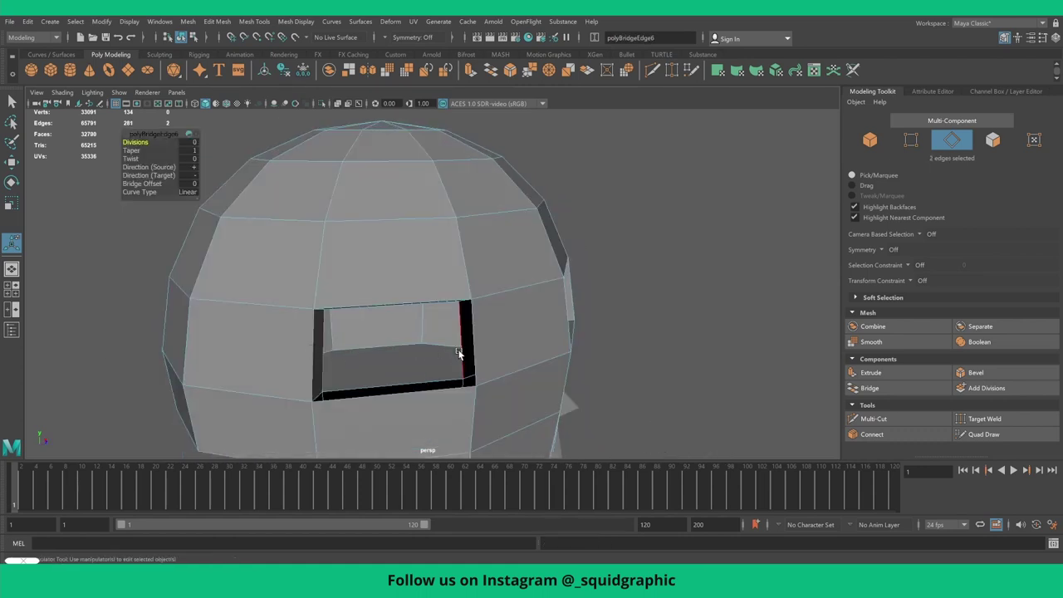
{"action": "key", "text": "g"}
{"action": "left_click", "coordinate": [391, 390]}
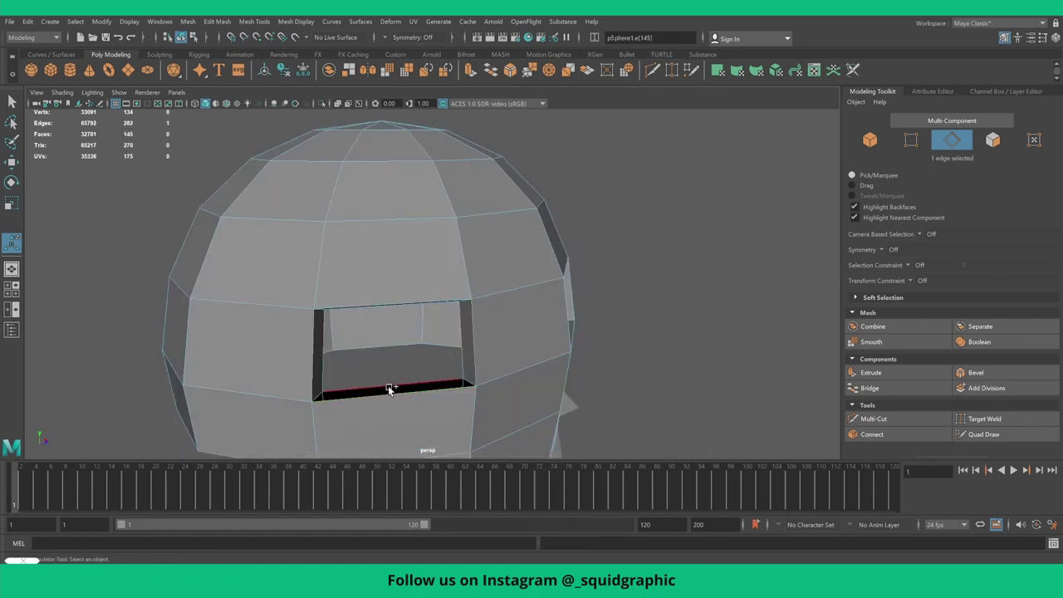
{"action": "key", "text": "g"}
- Inspect the smoothed eye sockets, then return to the low-poly cage view
{"action": "scroll", "coordinate": [415, 378], "scroll_direction": "down", "scroll_amount": 3}
{"action": "key", "text": "3"}
{"action": "left_click_drag", "start_coordinate": [434, 373], "coordinate": [525, 296], "text": "alt"}
{"action": "left_click_drag", "start_coordinate": [515, 357], "coordinate": [429, 333], "text": "alt"}
{"action": "scroll", "coordinate": [425, 332], "scroll_direction": "up", "scroll_amount": 3}
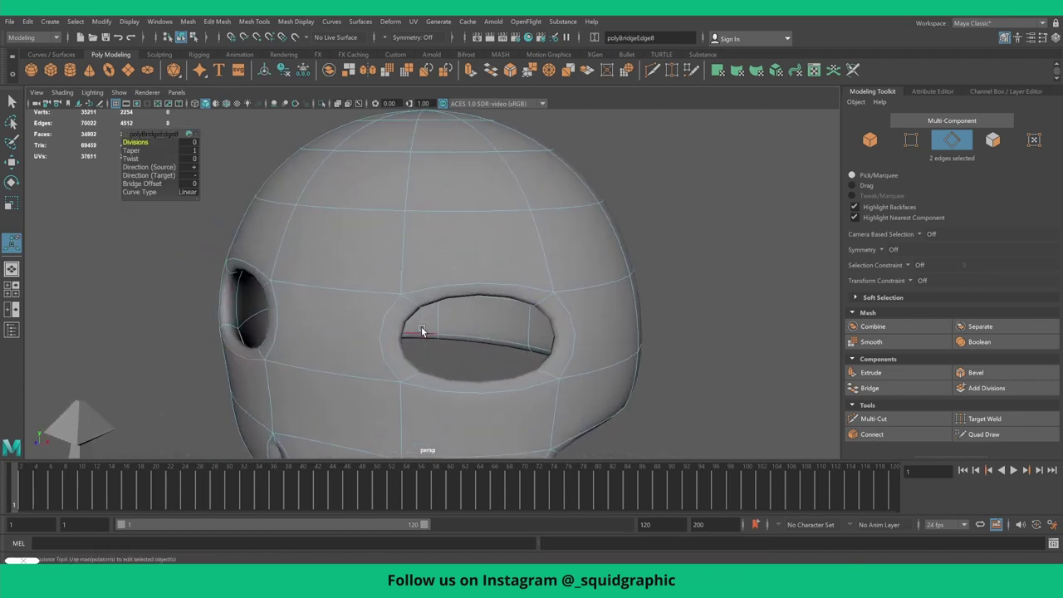
{"action": "key", "text": "1"}
{"action": "left_click", "coordinate": [11, 102]}
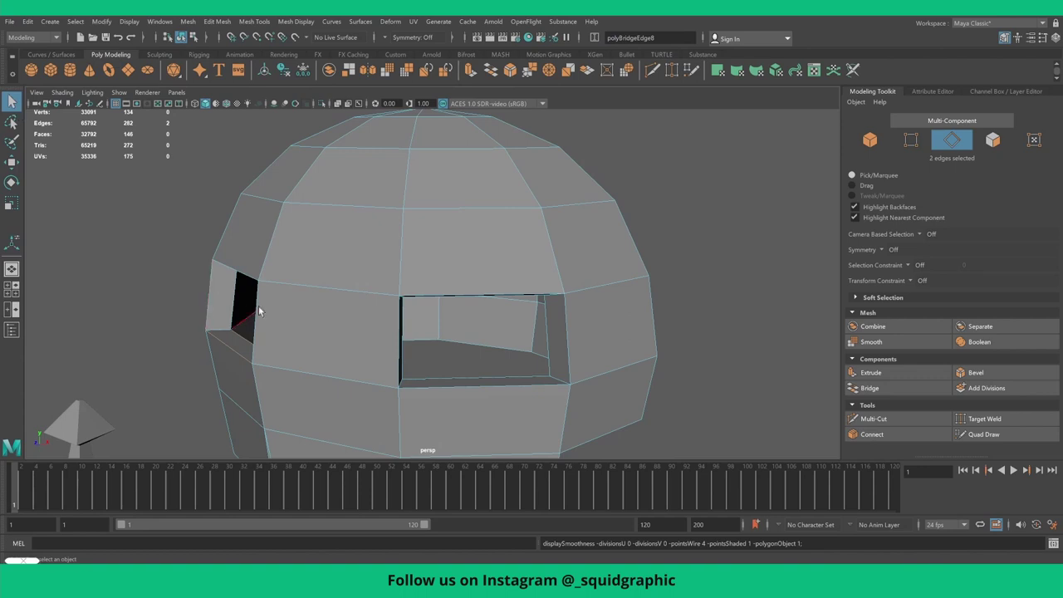
- Insert a Multi-Cut edge loop around the front eye opening and preview it smoothed
{"action": "left_click", "coordinate": [872, 419]}
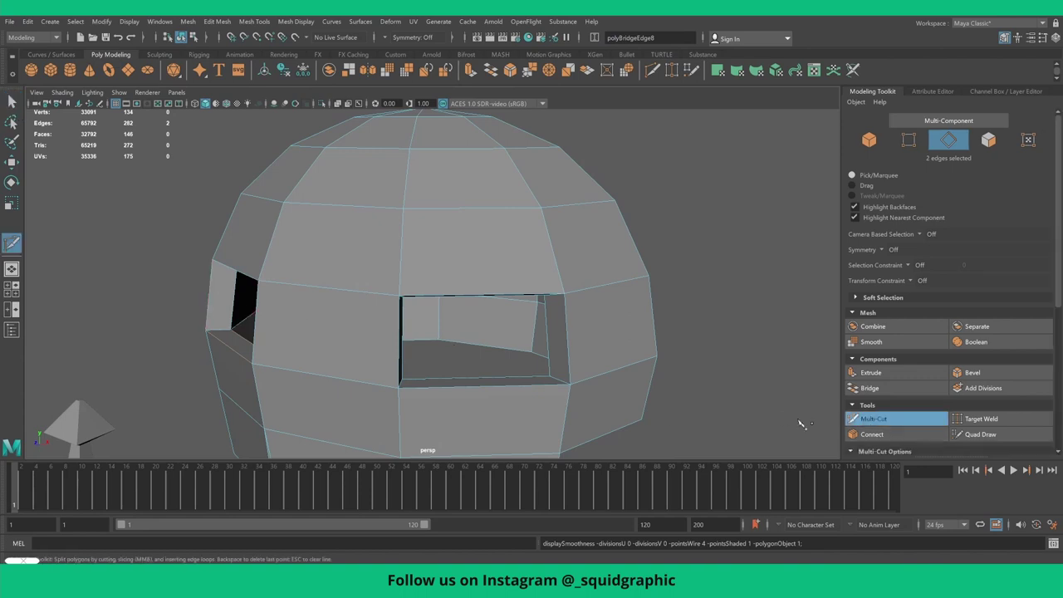
{"action": "left_click", "coordinate": [556, 374], "text": "ctrl"}
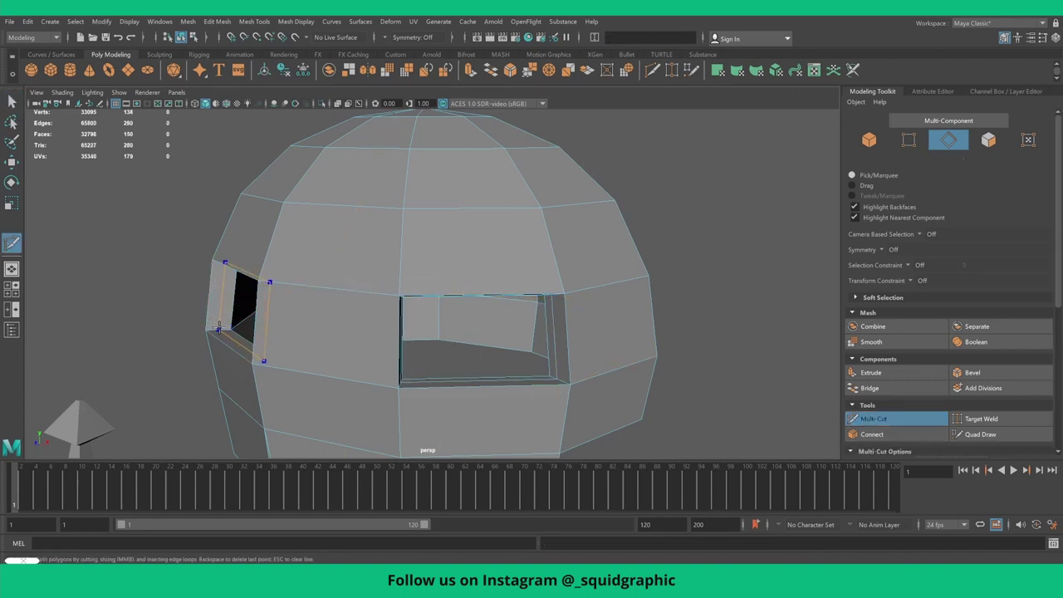
{"action": "left_click_drag", "start_coordinate": [218, 325], "coordinate": [328, 330], "text": "alt"}
{"action": "key", "text": "3"}
- Reposition the corner vertices of the window opening to round the eye socket
{"action": "left_click", "coordinate": [11, 101]}
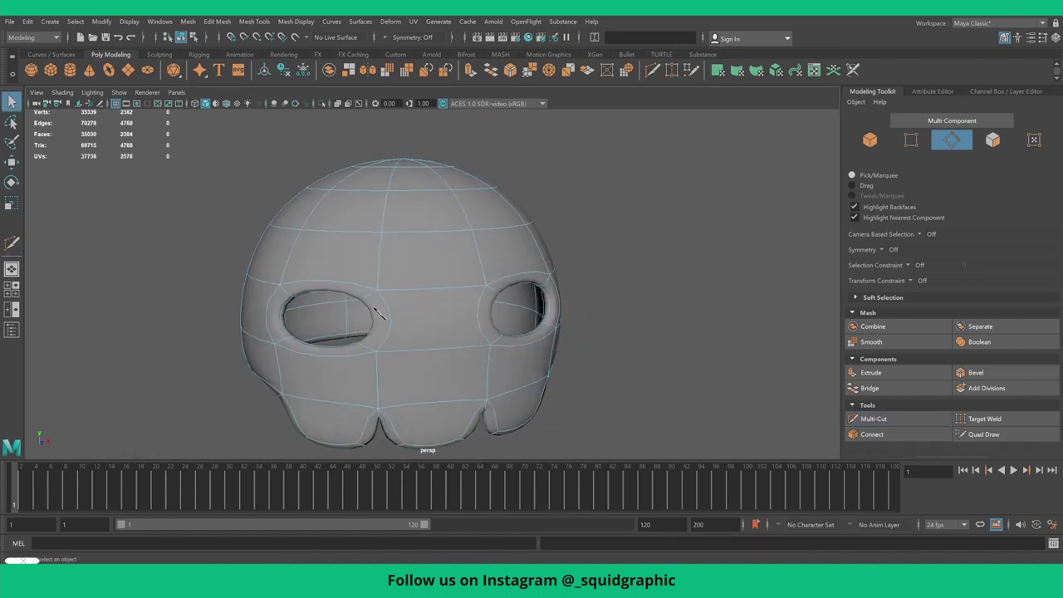
{"action": "key", "text": "F9"}
{"action": "key", "text": "1"}
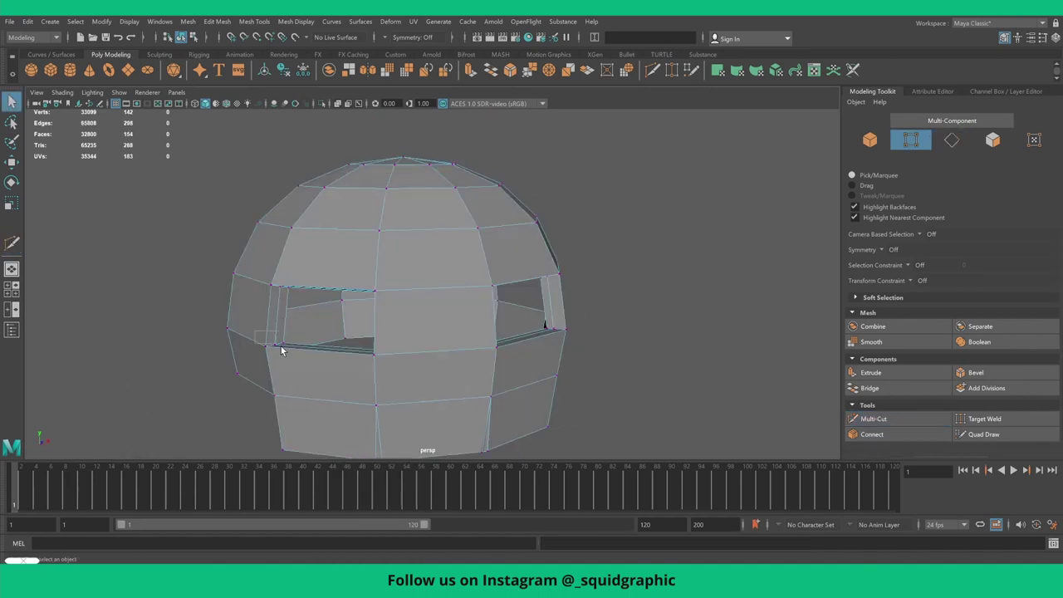
{"action": "key", "text": "w"}
{"action": "left_click_drag", "start_coordinate": [822, 440], "coordinate": [214, 311], "text": "alt"}
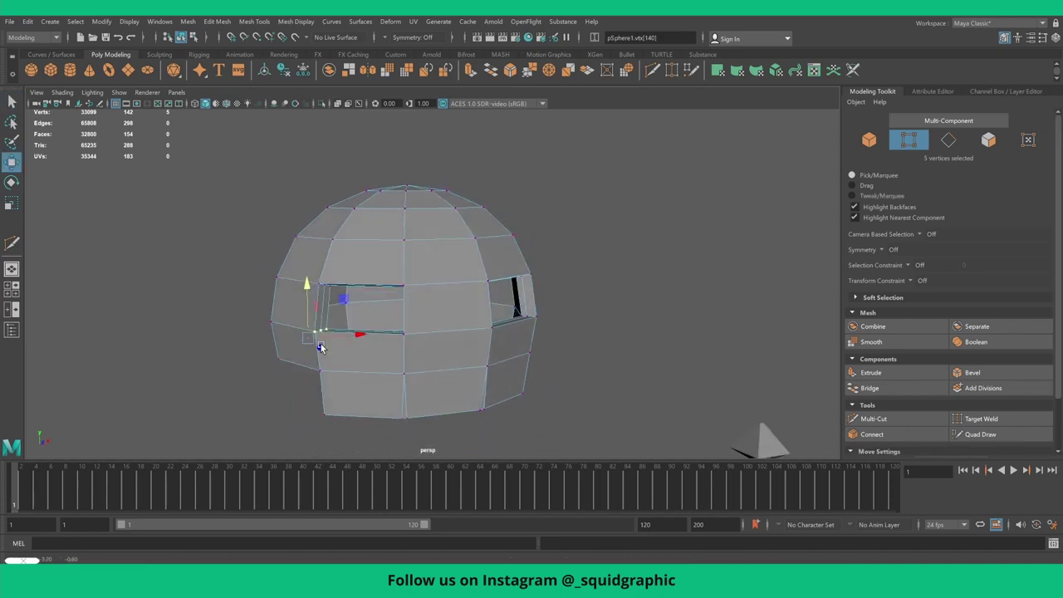
{"action": "left_click_drag", "start_coordinate": [322, 380], "coordinate": [324, 379], "text": "shift"}
{"action": "left_click_drag", "start_coordinate": [323, 379], "coordinate": [337, 363], "text": "alt"}
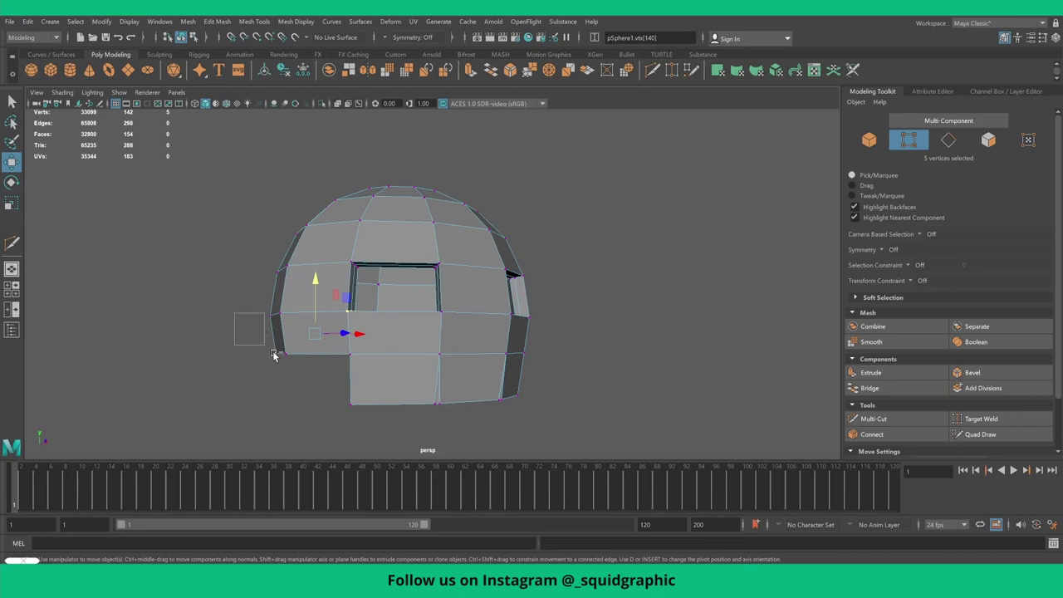
{"action": "left_click_drag", "start_coordinate": [274, 354], "coordinate": [366, 366], "text": "alt"}
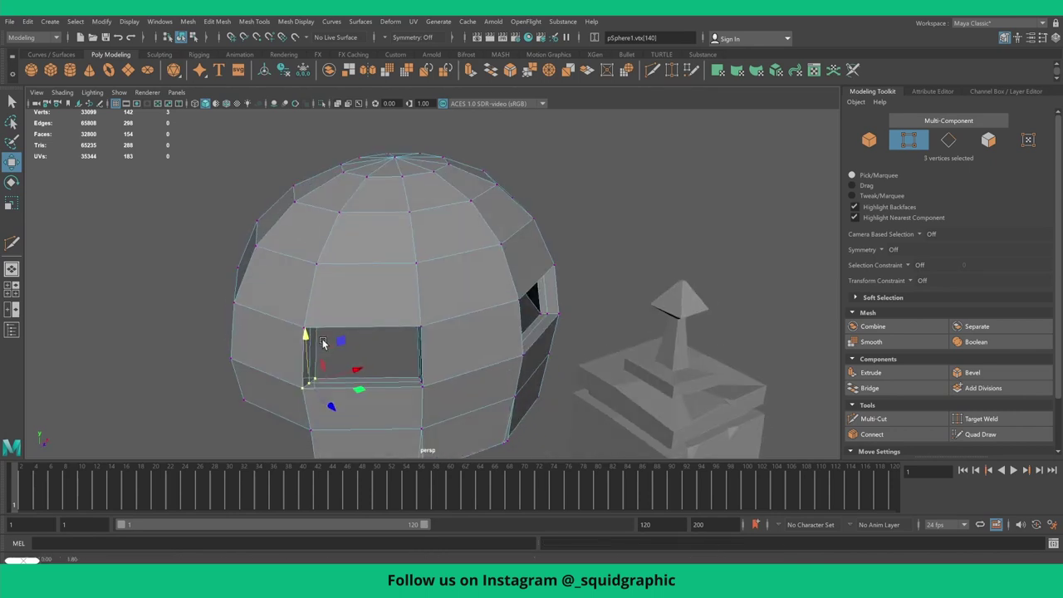
{"action": "left_click", "coordinate": [366, 366]}
{"action": "key", "text": "q"}
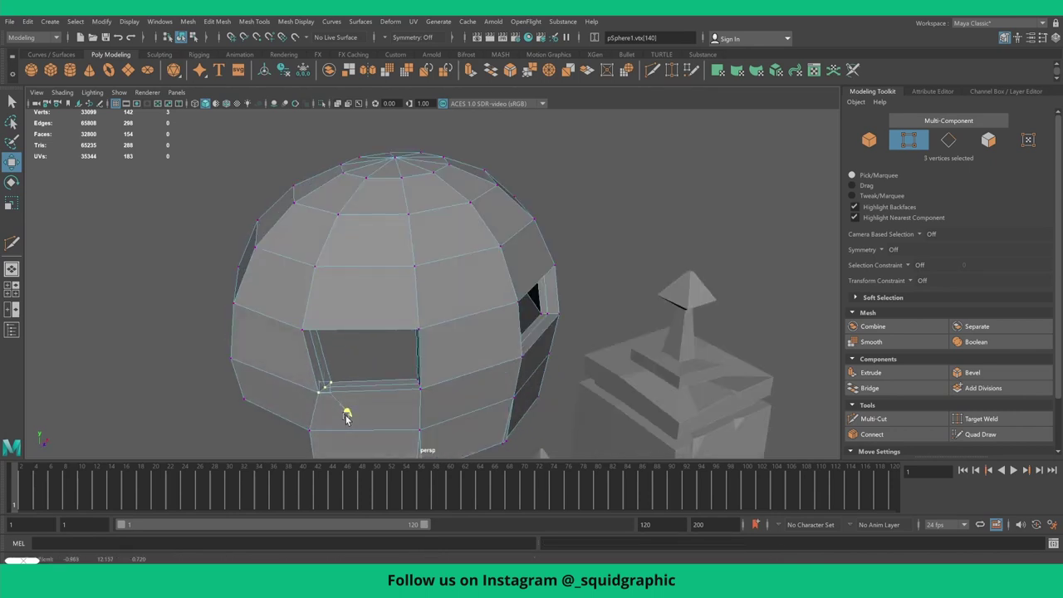
{"action": "key", "text": "w"}
{"action": "mouse_move", "coordinate": [346, 417]}
{"action": "left_mouse_down", "text": "alt"}
{"action": "mouse_move", "coordinate": [434, 380]}
{"action": "mouse_move", "coordinate": [408, 373]}
{"action": "mouse_move", "coordinate": [436, 361]}
{"action": "mouse_move", "coordinate": [417, 366]}
{"action": "left_mouse_up", "text": "alt"}
{"action": "key", "text": "3"}
- Raise the top edge vertices of the front eye opening
{"action": "left_click", "coordinate": [479, 259]}
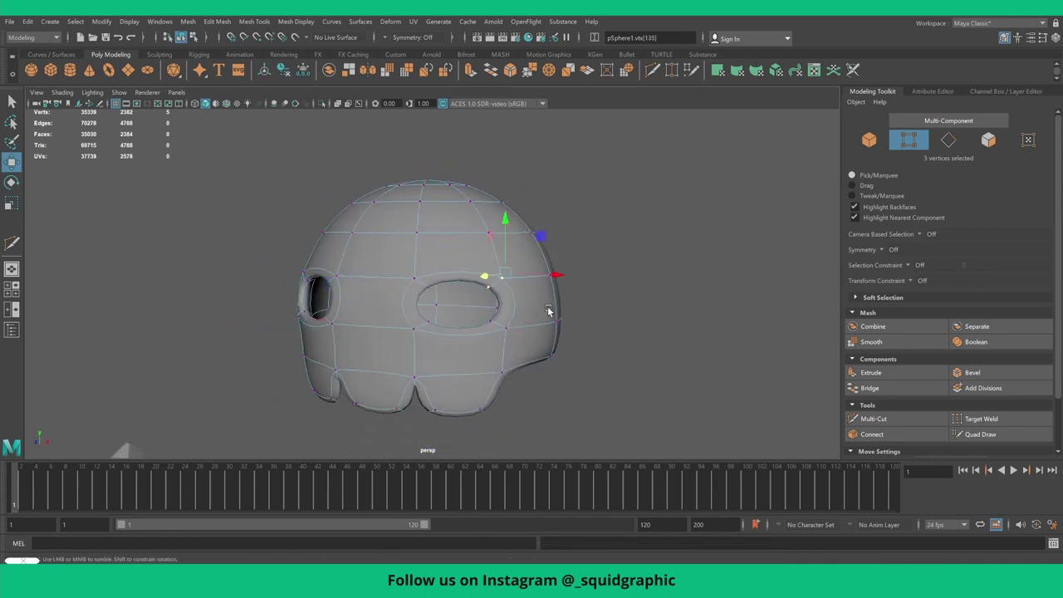
{"action": "left_click_drag", "start_coordinate": [479, 259], "coordinate": [522, 262], "text": "alt"}
{"action": "left_click_drag", "start_coordinate": [642, 359], "coordinate": [643, 360]}
{"action": "left_click_drag", "start_coordinate": [643, 360], "coordinate": [374, 308], "text": "alt"}
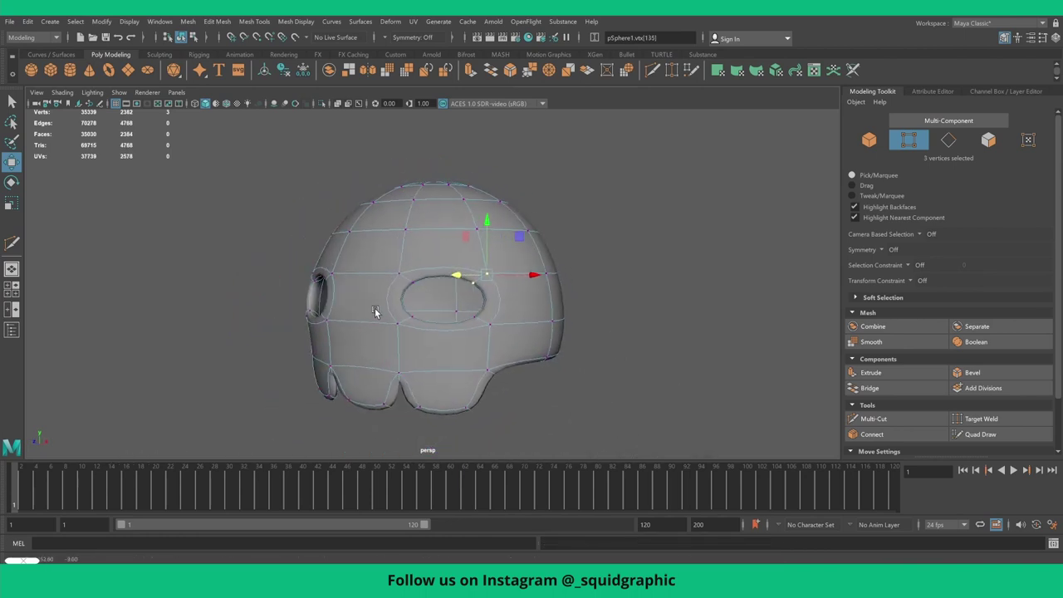
{"action": "left_click_drag", "start_coordinate": [486, 215], "coordinate": [490, 201]}
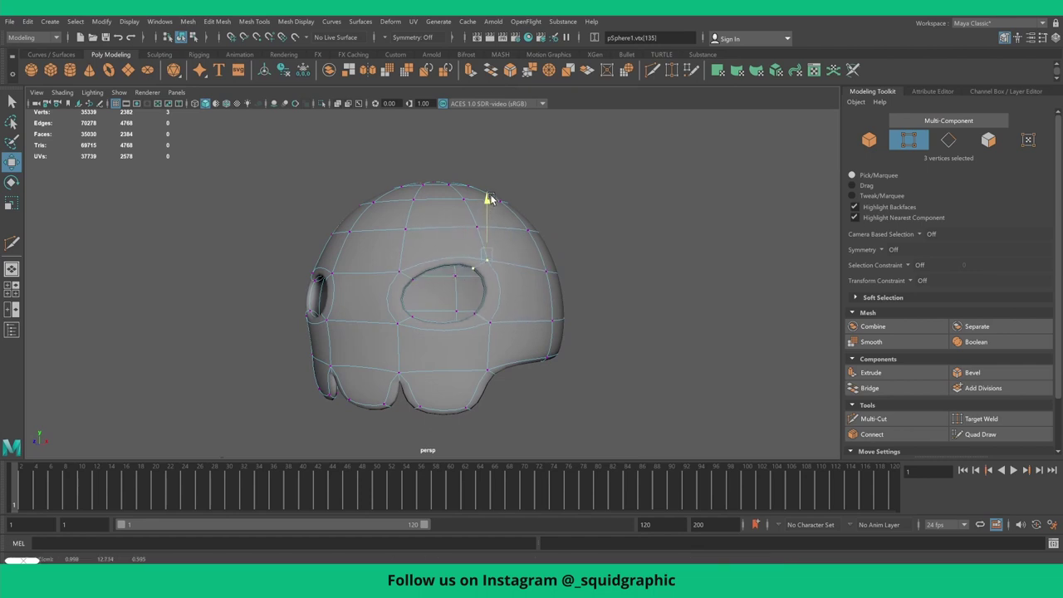
{"action": "mouse_move", "coordinate": [361, 275]}
{"action": "left_mouse_down", "text": "alt"}
{"action": "mouse_move", "coordinate": [420, 277]}
{"action": "mouse_move", "coordinate": [370, 275]}
{"action": "mouse_move", "coordinate": [434, 218]}
{"action": "left_mouse_up", "text": "alt"}
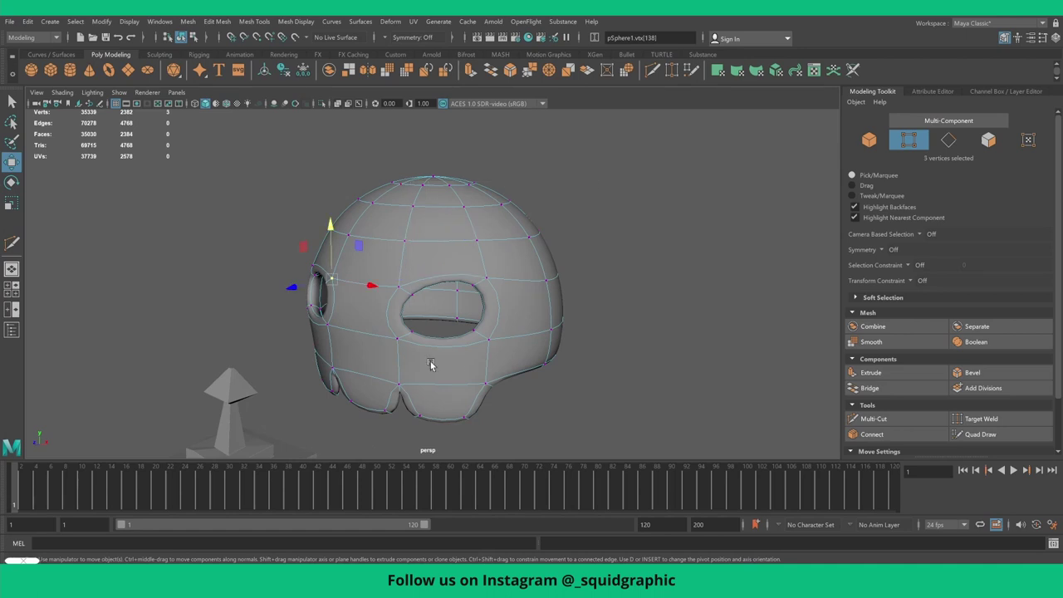
{"action": "mouse_move", "coordinate": [432, 363]}
{"action": "left_mouse_down", "text": "alt"}
{"action": "mouse_move", "coordinate": [395, 335]}
{"action": "mouse_move", "coordinate": [415, 246]}
{"action": "left_mouse_up", "text": "alt"}
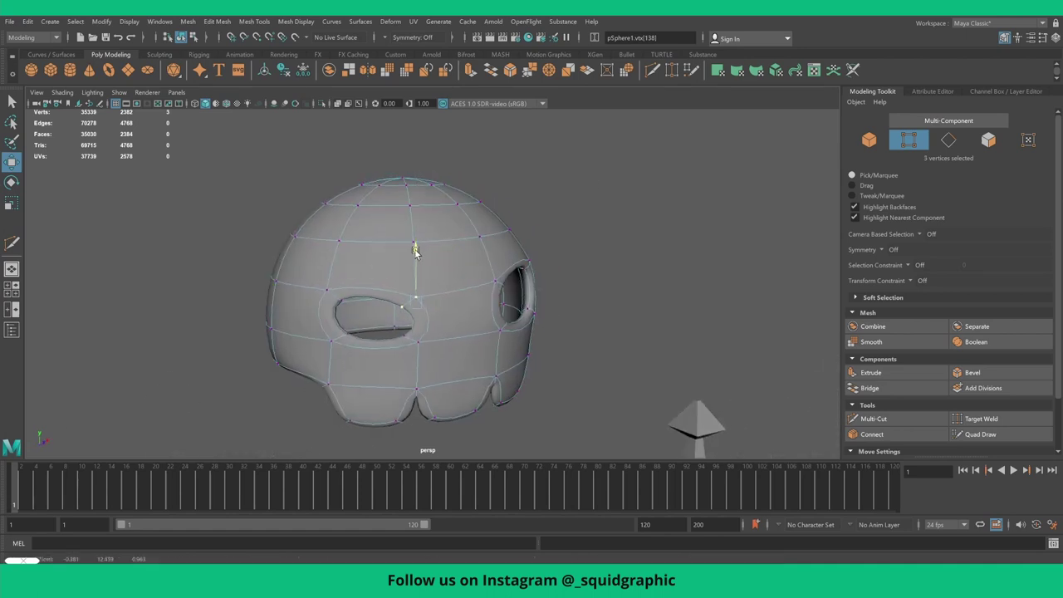
{"action": "right_click_drag", "start_coordinate": [490, 284], "coordinate": [531, 249]}
- Apply Smooth to the whole skull mesh, then reselect it for moving
{"action": "left_click", "coordinate": [570, 247]}
{"action": "scroll", "coordinate": [561, 266], "scroll_direction": "down", "scroll_amount": 3}
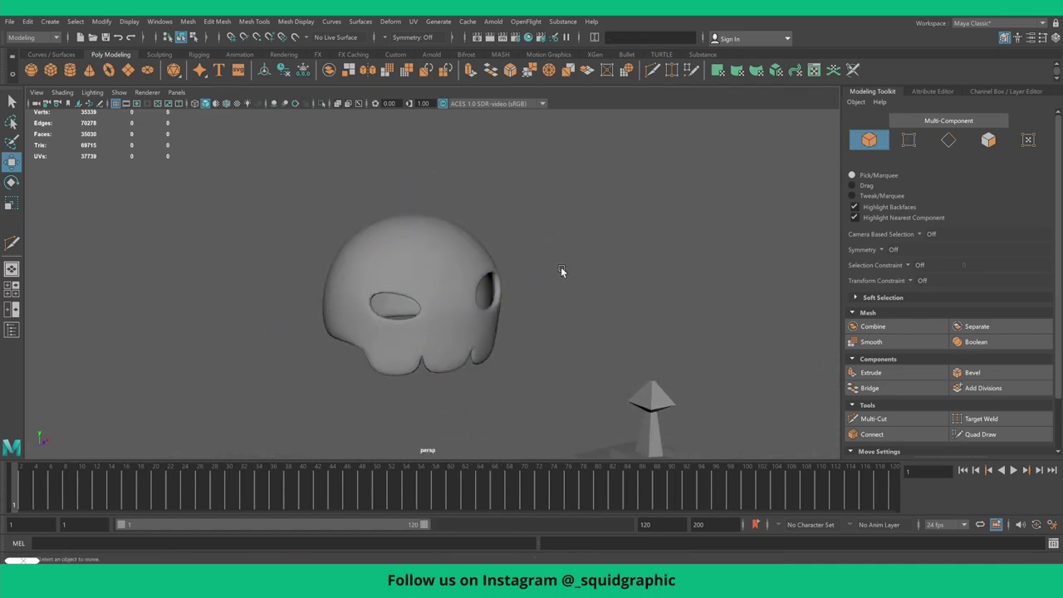
{"action": "scroll", "coordinate": [524, 290], "scroll_direction": "down", "scroll_amount": 3}
{"action": "left_click_drag", "start_coordinate": [491, 314], "coordinate": [463, 302], "text": "alt"}
{"action": "left_click", "coordinate": [464, 302]}
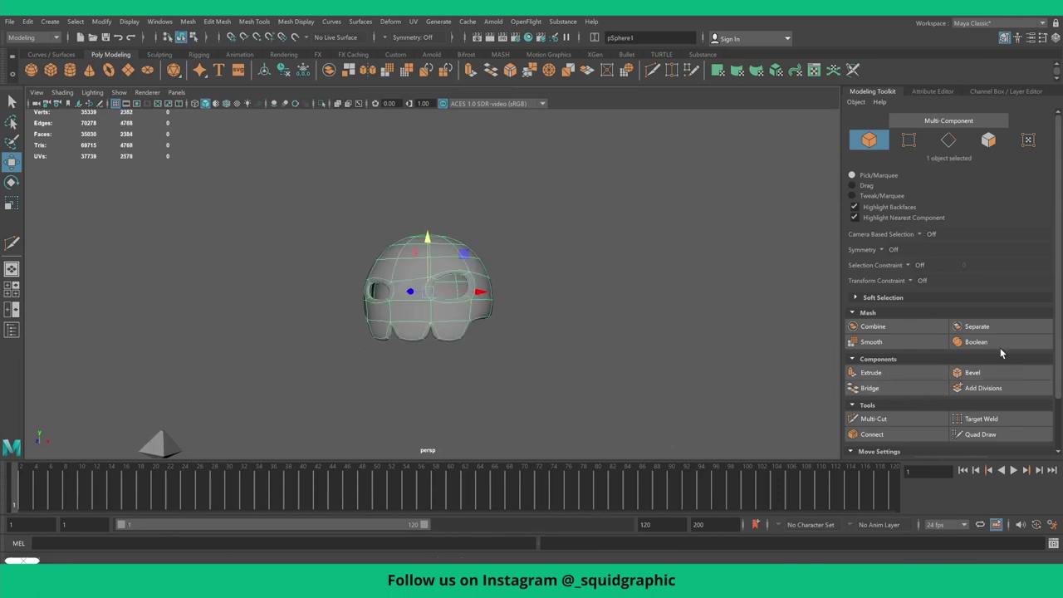
{"action": "left_click", "coordinate": [868, 342]}
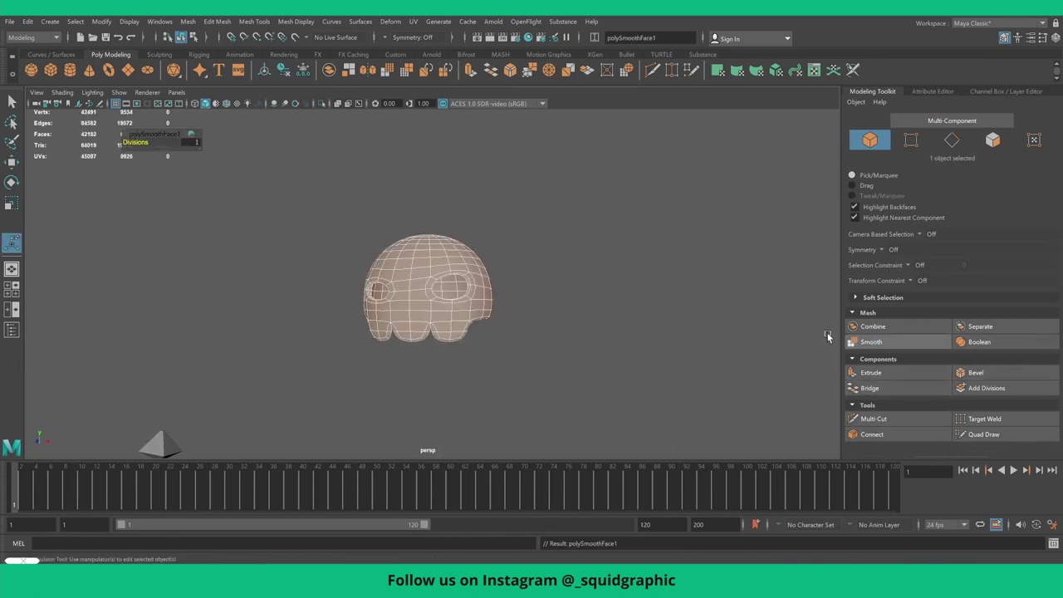
{"action": "left_click", "coordinate": [532, 284]}
{"action": "scroll", "coordinate": [469, 296], "scroll_direction": "down", "scroll_amount": 2}
{"action": "mouse_move", "coordinate": [469, 295]}
{"action": "left_mouse_down", "text": "alt"}
{"action": "mouse_move", "coordinate": [467, 311]}
{"action": "mouse_move", "coordinate": [428, 309]}
{"action": "mouse_move", "coordinate": [487, 323]}
{"action": "mouse_move", "coordinate": [478, 326]}
{"action": "left_mouse_up", "text": "alt"}
{"action": "left_click", "coordinate": [459, 283]}
{"action": "key", "text": "w"}
- Lower and shrink the skull, placing it on the ground beside the small headstone
{"action": "left_click_drag", "start_coordinate": [430, 240], "coordinate": [429, 303]}
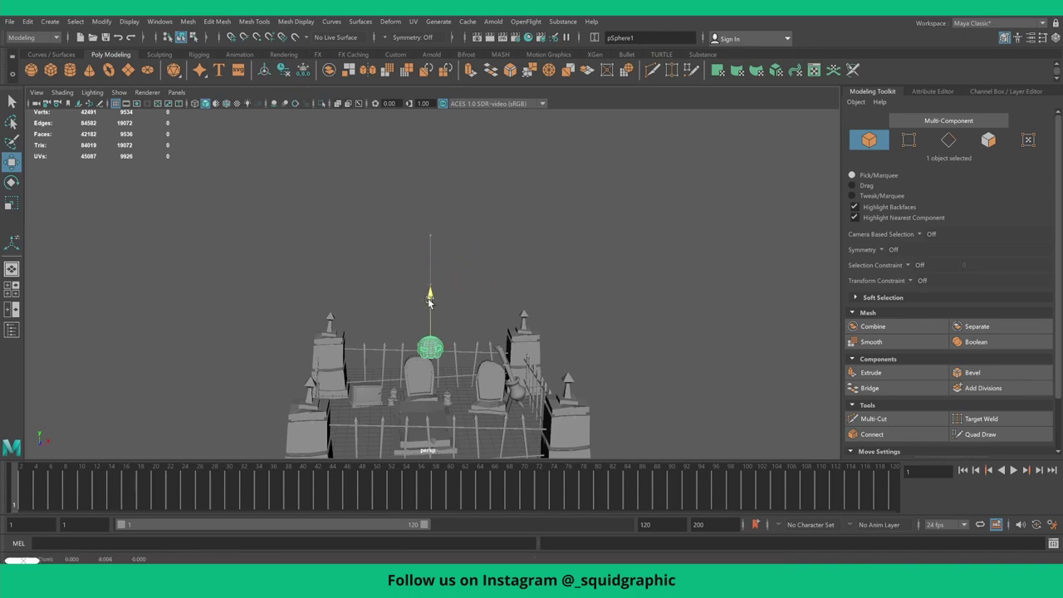
{"action": "key", "text": "f"}
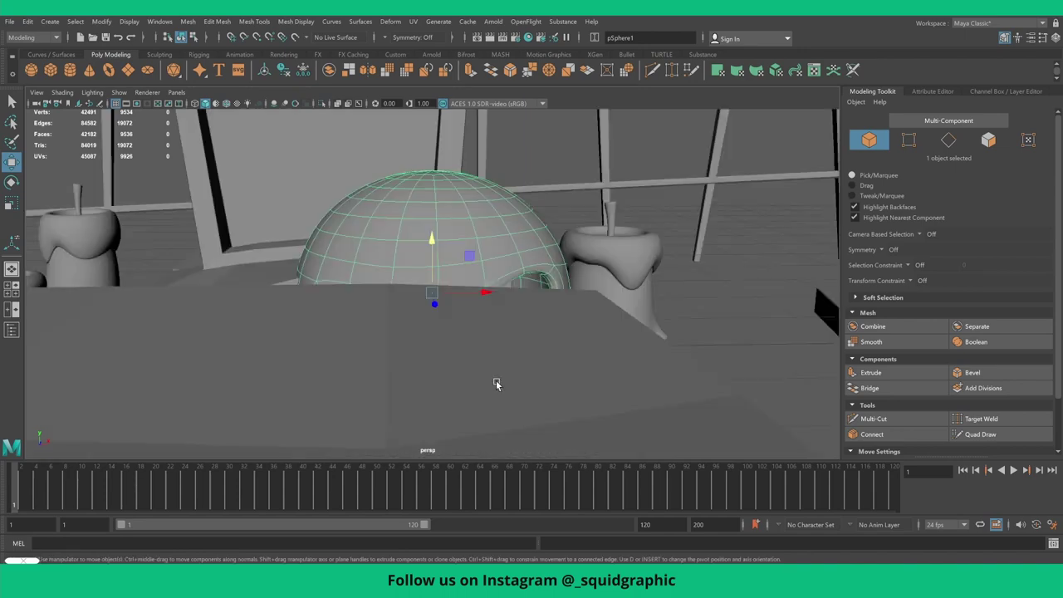
{"action": "scroll", "coordinate": [496, 380], "scroll_direction": "down", "scroll_amount": 2}
{"action": "scroll", "coordinate": [473, 385], "scroll_direction": "down", "scroll_amount": 2}
{"action": "scroll", "coordinate": [470, 375], "scroll_direction": "down", "scroll_amount": 3}
{"action": "scroll", "coordinate": [472, 366], "scroll_direction": "up", "scroll_amount": 1}
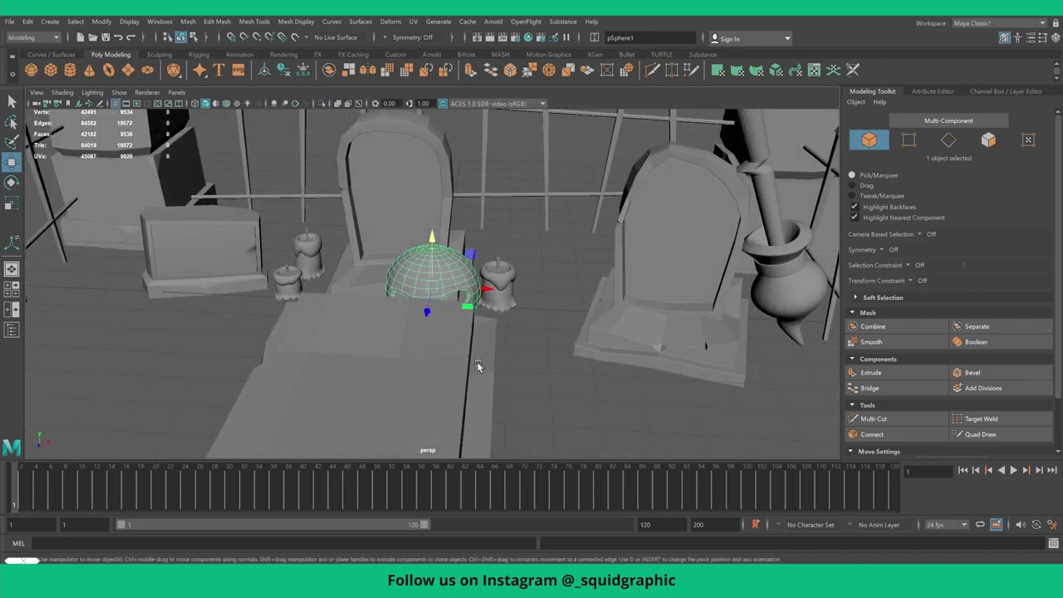
{"action": "mouse_move", "coordinate": [490, 293]}
{"action": "left_mouse_down"}
{"action": "mouse_move", "coordinate": [295, 296]}
{"action": "mouse_move", "coordinate": [349, 299]}
{"action": "mouse_move", "coordinate": [305, 301]}
{"action": "mouse_move", "coordinate": [406, 278]}
{"action": "left_mouse_up"}
{"action": "left_click_drag", "start_coordinate": [342, 319], "coordinate": [369, 368], "text": "alt"}
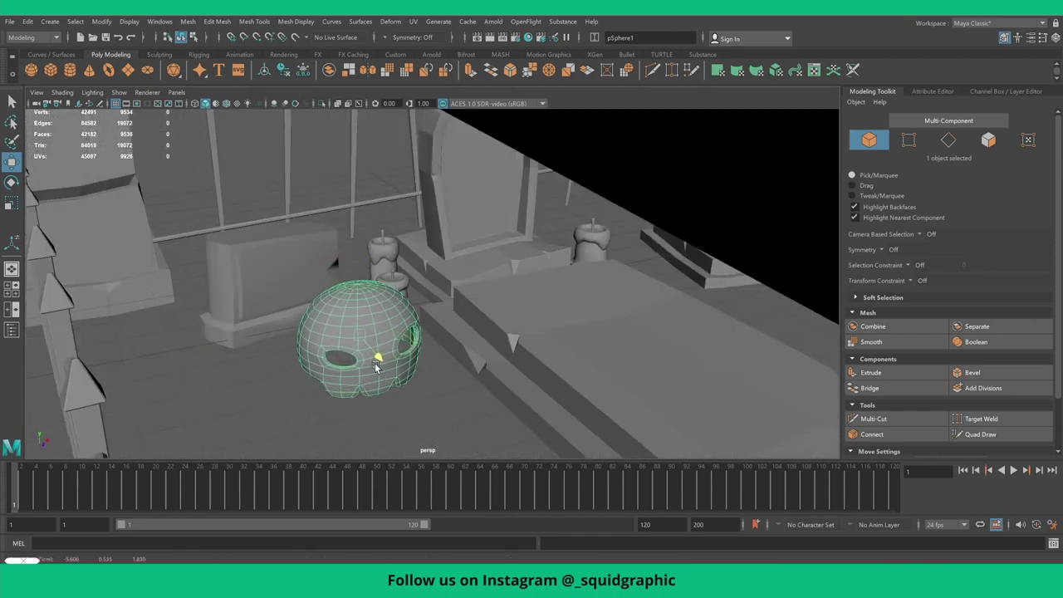
{"action": "key", "text": "r"}
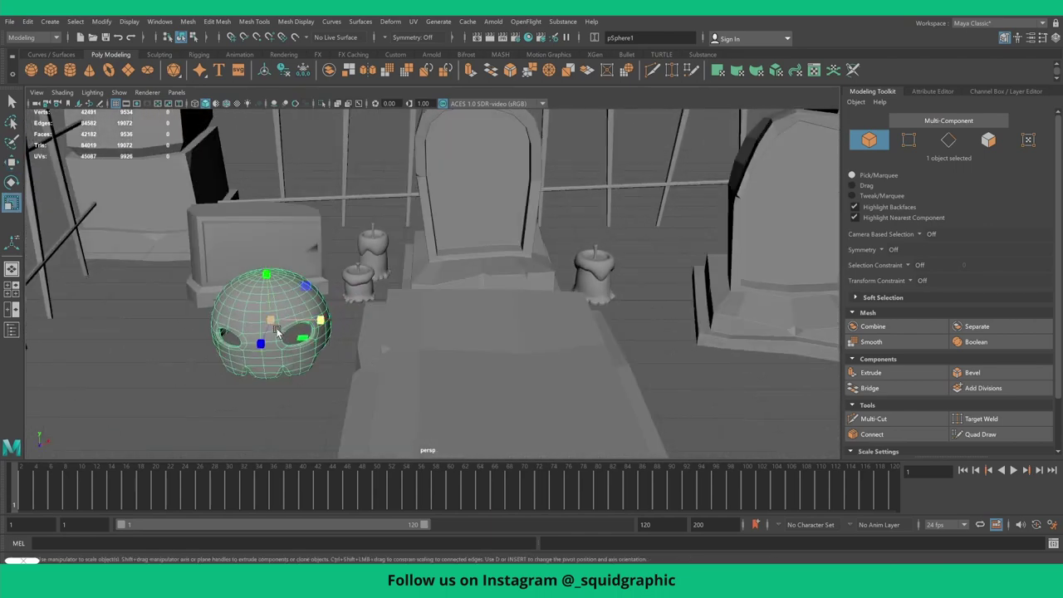
{"action": "mouse_move", "coordinate": [274, 331]}
{"action": "left_mouse_down"}
{"action": "mouse_move", "coordinate": [240, 331]}
{"action": "mouse_move", "coordinate": [283, 324]}
{"action": "left_mouse_up"}
{"action": "key", "text": "w"}
{"action": "scroll", "coordinate": [314, 312], "scroll_direction": "up", "scroll_amount": 2}
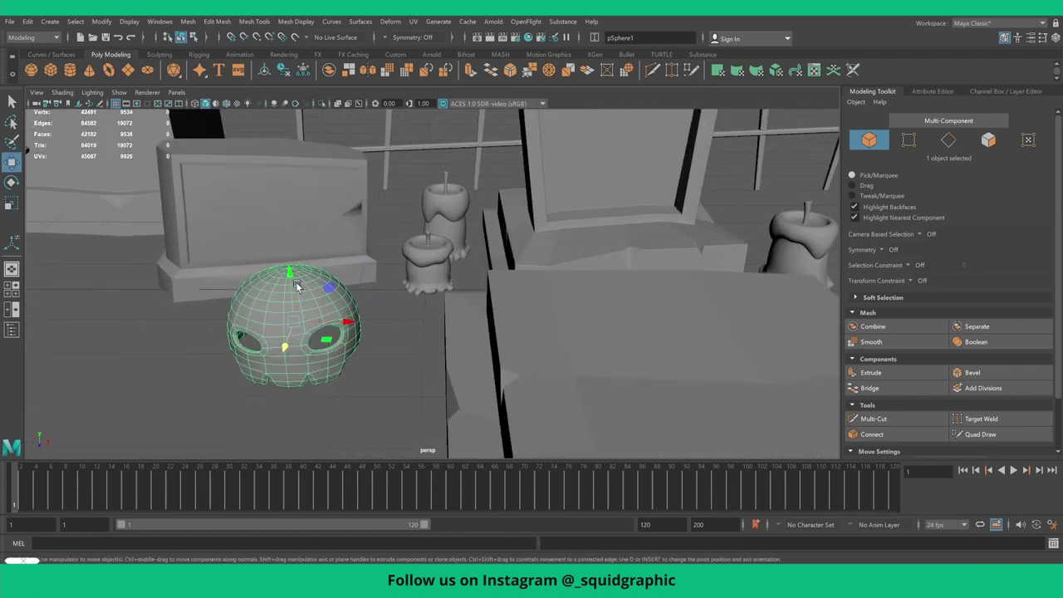
{"action": "mouse_move", "coordinate": [286, 271]}
{"action": "left_mouse_down"}
{"action": "mouse_move", "coordinate": [314, 432]}
{"action": "mouse_move", "coordinate": [312, 410]}
{"action": "left_mouse_up"}
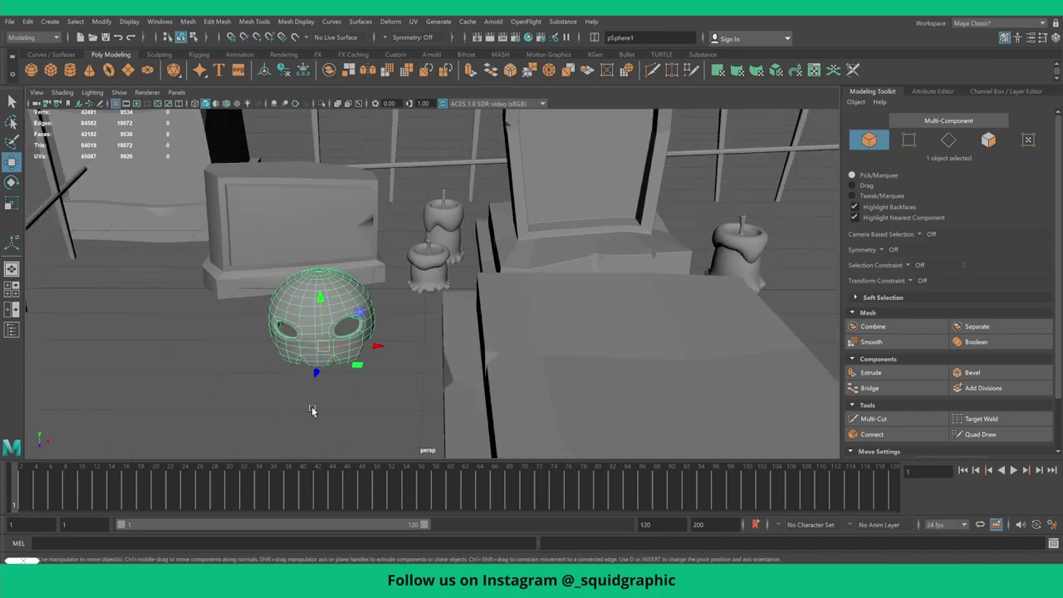
- Tilt the skull in the enlarged side view
{"action": "key", "text": "space"}
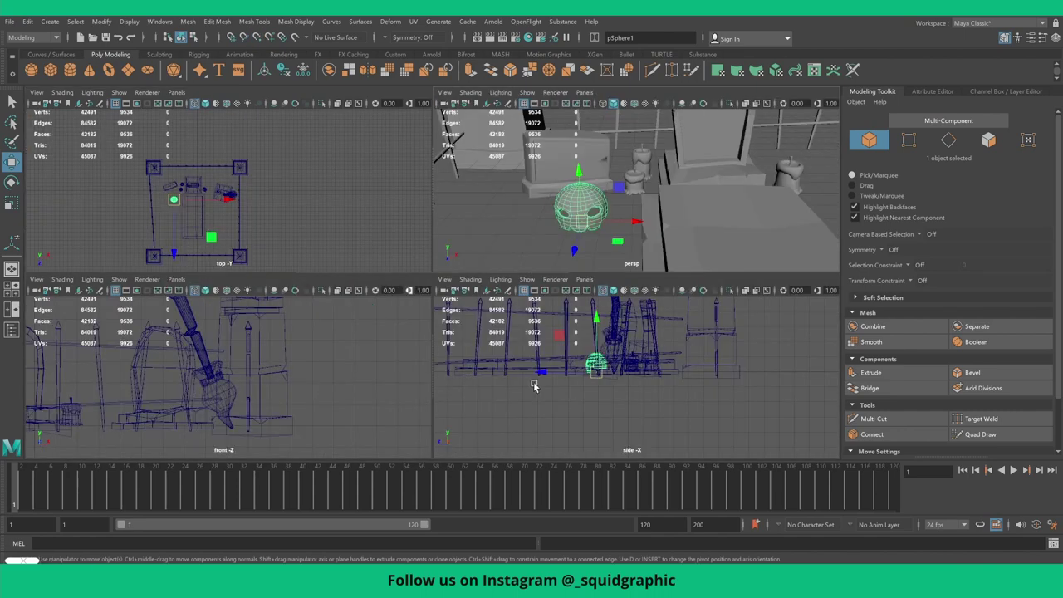
{"action": "key", "text": "space"}
{"action": "scroll", "coordinate": [698, 399], "scroll_direction": "up", "scroll_amount": 3}
{"action": "scroll", "coordinate": [350, 255], "scroll_direction": "up", "scroll_amount": 3}
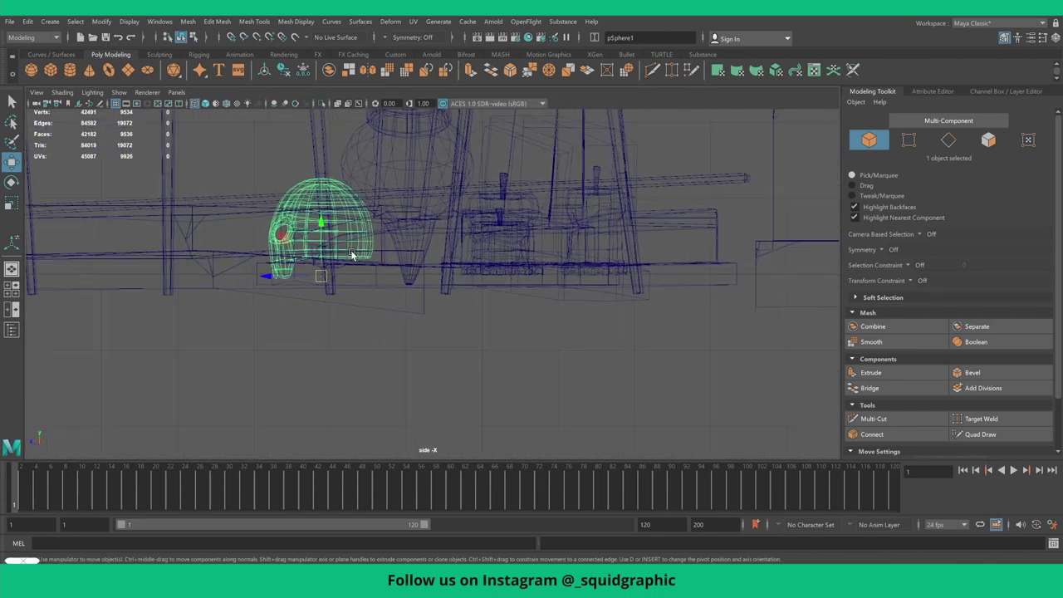
{"action": "scroll", "coordinate": [351, 255], "scroll_direction": "up", "scroll_amount": 2}
{"action": "key", "text": "e"}
{"action": "mouse_move", "coordinate": [305, 225]}
{"action": "left_mouse_down"}
{"action": "mouse_move", "coordinate": [295, 246]}
{"action": "mouse_move", "coordinate": [324, 268]}
{"action": "mouse_move", "coordinate": [314, 260]}
{"action": "left_mouse_up"}
{"action": "key", "text": "w"}
{"action": "key", "text": "e"}
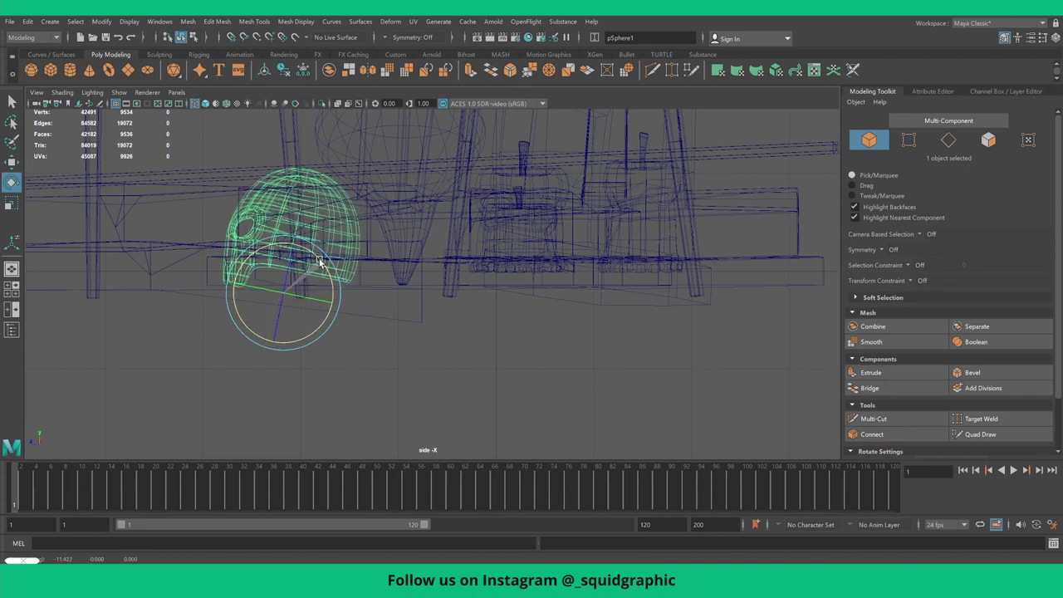
{"action": "key", "text": "w"}
- Turn the skull around its vertical axis to face into the graveyard
{"action": "key", "text": "space"}
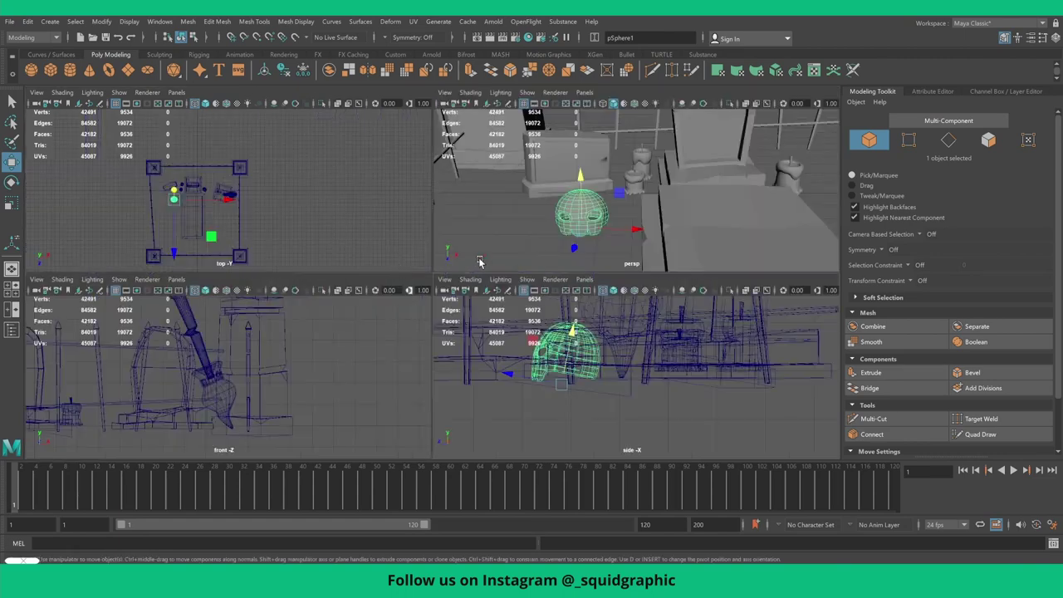
{"action": "key", "text": "space"}
{"action": "key", "text": "e"}
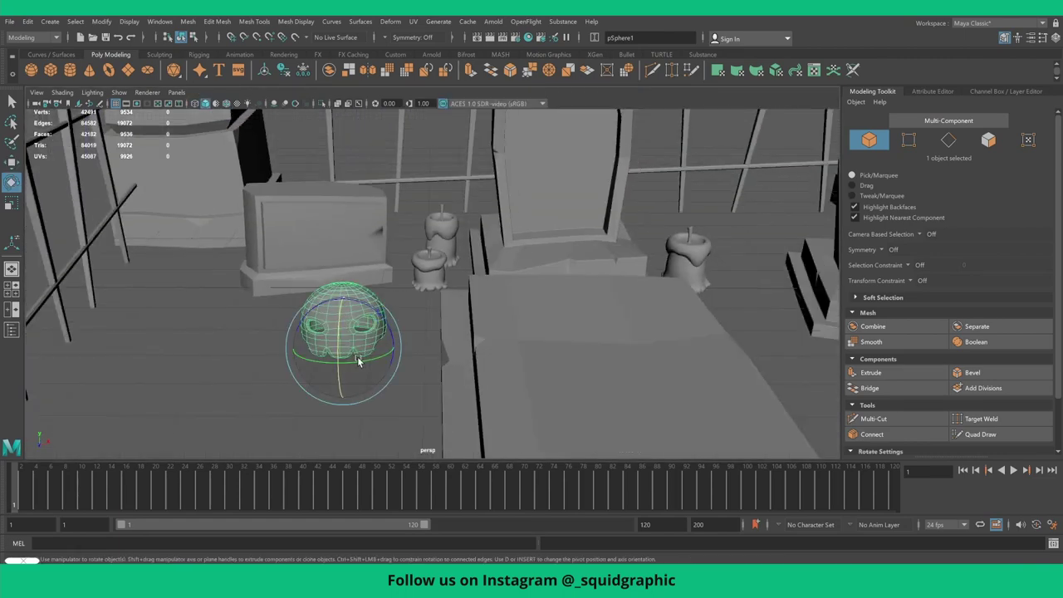
{"action": "mouse_move", "coordinate": [357, 357]}
{"action": "left_mouse_down"}
{"action": "mouse_move", "coordinate": [378, 354]}
{"action": "mouse_move", "coordinate": [370, 363]}
{"action": "mouse_move", "coordinate": [448, 337]}
{"action": "left_mouse_up"}
{"action": "left_click", "coordinate": [443, 336]}
{"action": "scroll", "coordinate": [444, 336], "scroll_direction": "down", "scroll_amount": 3}
{"action": "scroll", "coordinate": [443, 336], "scroll_direction": "down", "scroll_amount": 3}
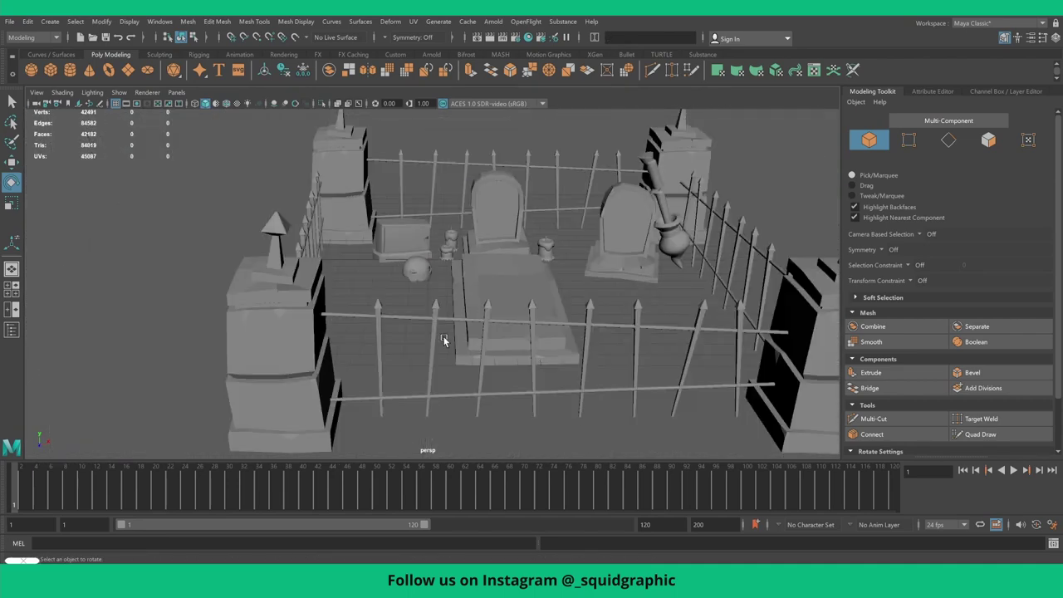
{"action": "scroll", "coordinate": [615, 440], "scroll_direction": "down", "scroll_amount": 3}
{"action": "mouse_move", "coordinate": [577, 389]}
{"action": "left_mouse_down", "text": "alt"}
{"action": "mouse_move", "coordinate": [462, 368]}
{"action": "mouse_move", "coordinate": [335, 261]}
{"action": "left_mouse_up", "text": "alt"}
{"action": "scroll", "coordinate": [336, 261], "scroll_direction": "up", "scroll_amount": 3}
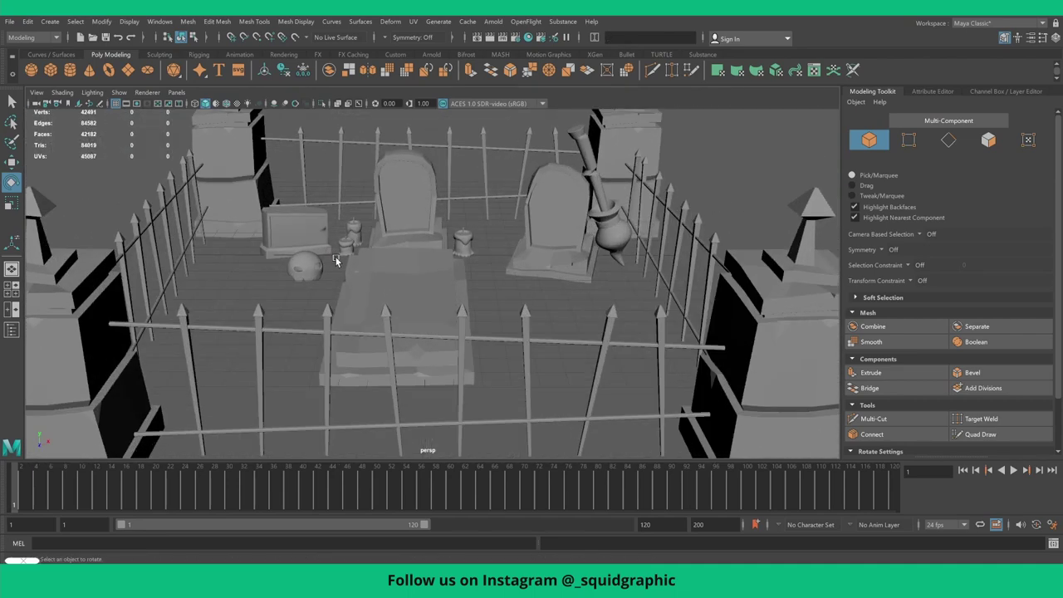
- Duplicate the skull and place the copy beside the right tombstone
{"action": "left_click", "coordinate": [313, 266]}
{"action": "key", "text": "w"}
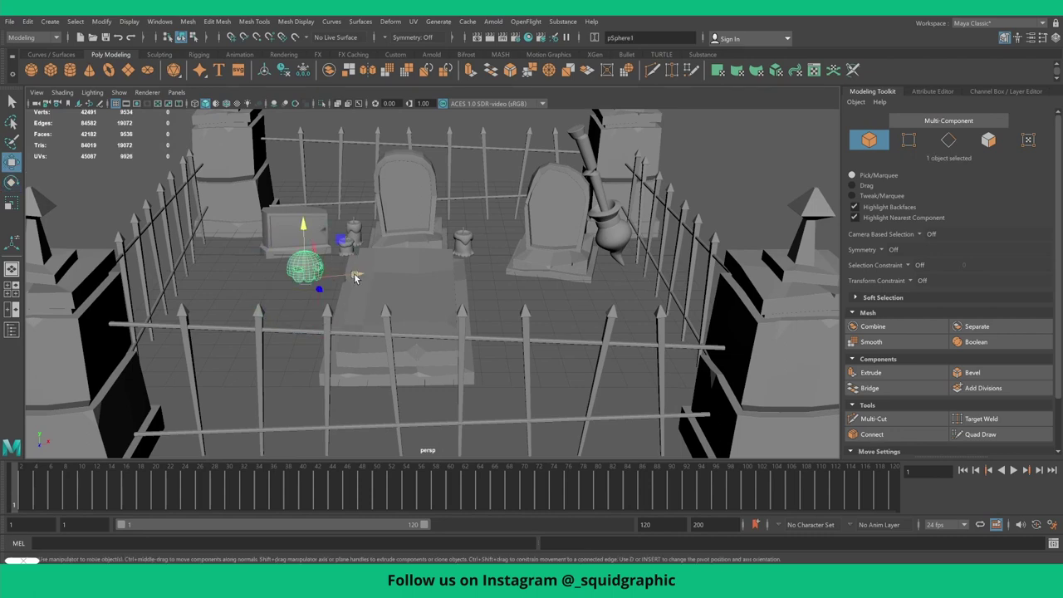
{"action": "left_click_drag", "start_coordinate": [354, 278], "coordinate": [514, 264]}
{"action": "key", "text": "ctrl+d"}
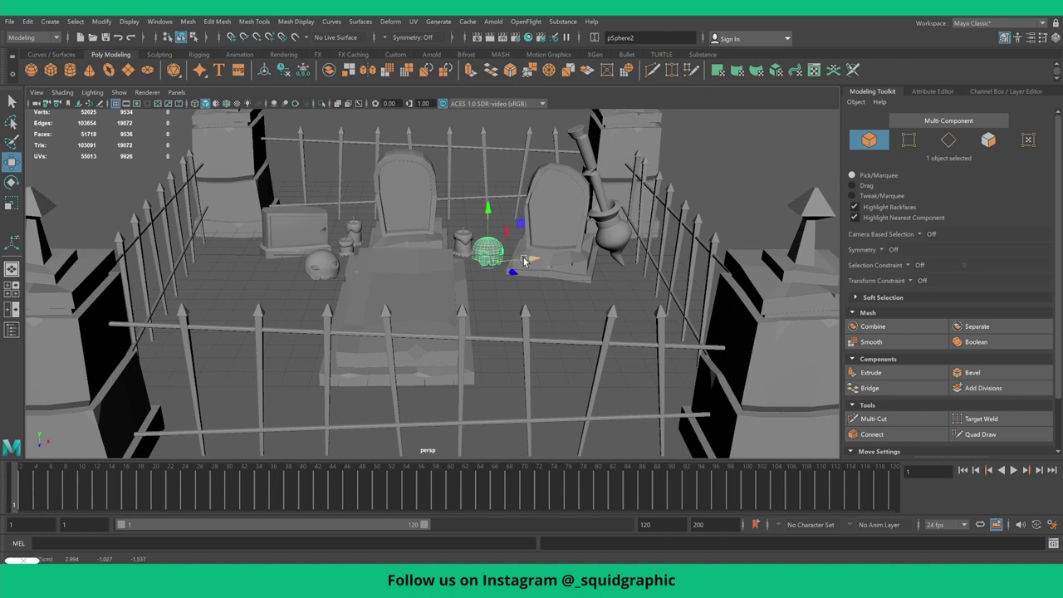
{"action": "scroll", "coordinate": [524, 261], "scroll_direction": "up", "scroll_amount": 3}
{"action": "scroll", "coordinate": [510, 266], "scroll_direction": "up", "scroll_amount": 3}
{"action": "scroll", "coordinate": [504, 282], "scroll_direction": "up", "scroll_amount": 2}
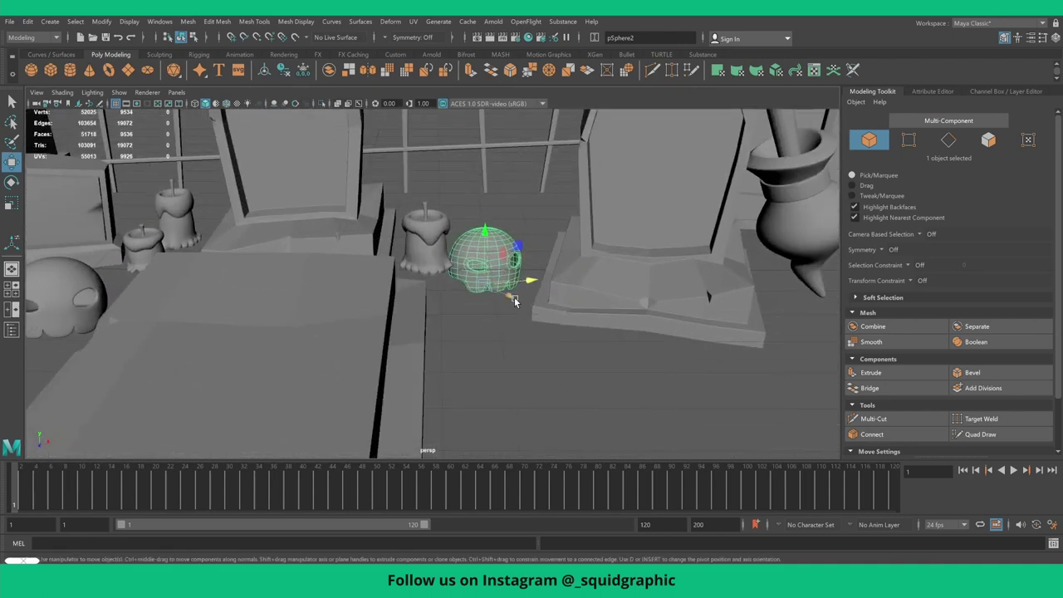
{"action": "mouse_move", "coordinate": [515, 302]}
{"action": "left_mouse_down"}
{"action": "mouse_move", "coordinate": [553, 304]}
{"action": "mouse_move", "coordinate": [600, 330]}
{"action": "mouse_move", "coordinate": [604, 389]}
{"action": "mouse_move", "coordinate": [541, 330]}
{"action": "mouse_move", "coordinate": [396, 312]}
{"action": "mouse_move", "coordinate": [406, 319]}
{"action": "mouse_move", "coordinate": [380, 326]}
{"action": "mouse_move", "coordinate": [492, 315]}
{"action": "mouse_move", "coordinate": [432, 222]}
{"action": "left_mouse_up"}
{"action": "key", "text": "e"}
{"action": "key", "text": "r"}
{"action": "key", "text": "e"}
{"action": "right_click_drag", "start_coordinate": [432, 234], "coordinate": [425, 248]}
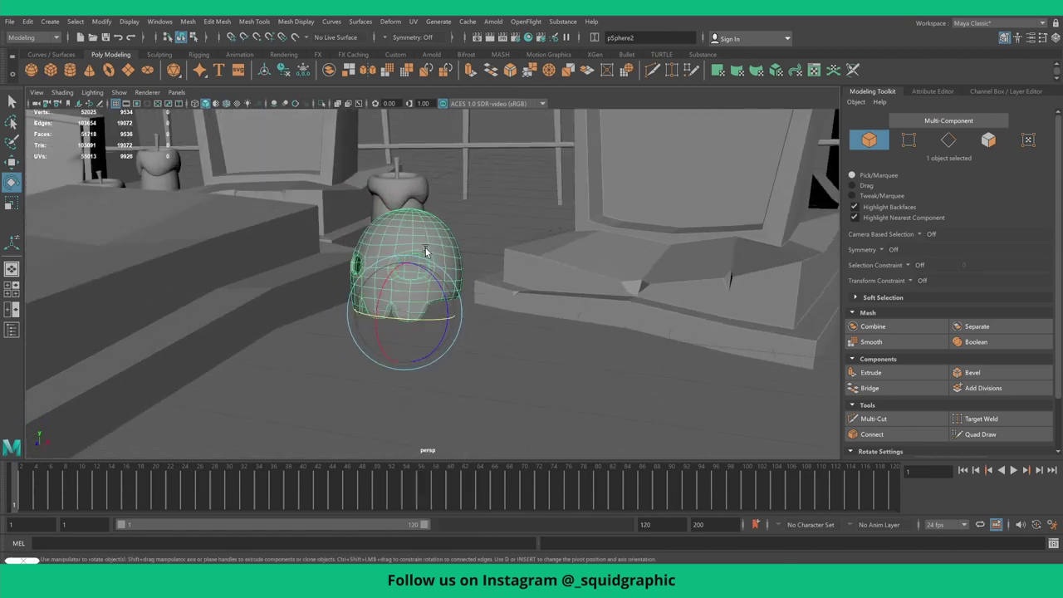
- Push the skull's top face downward to reshape its crown
{"action": "left_click", "coordinate": [416, 215]}
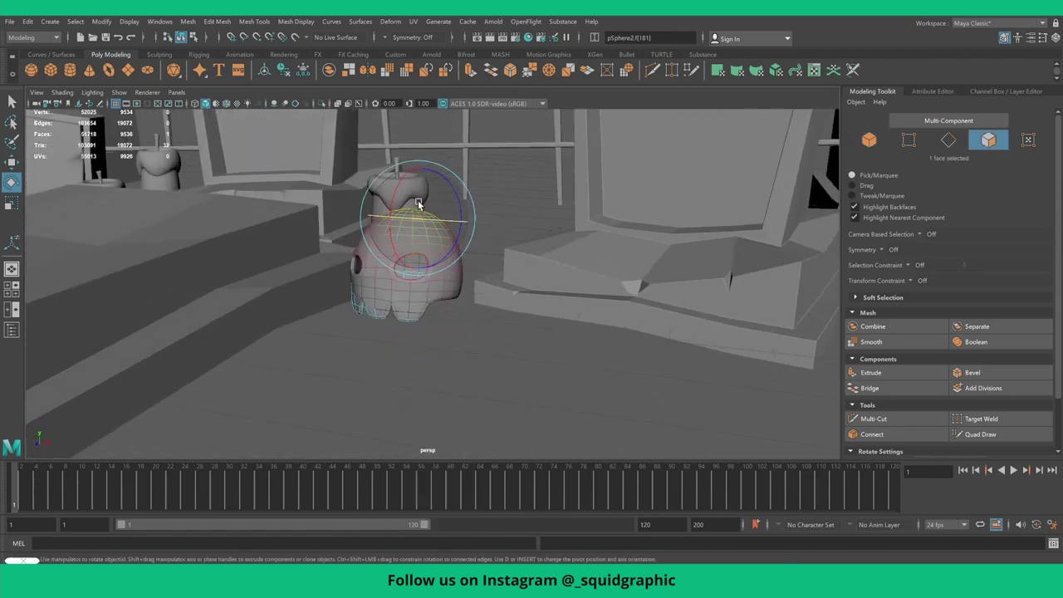
{"action": "key", "text": "w"}
{"action": "left_click_drag", "start_coordinate": [419, 173], "coordinate": [416, 193]}
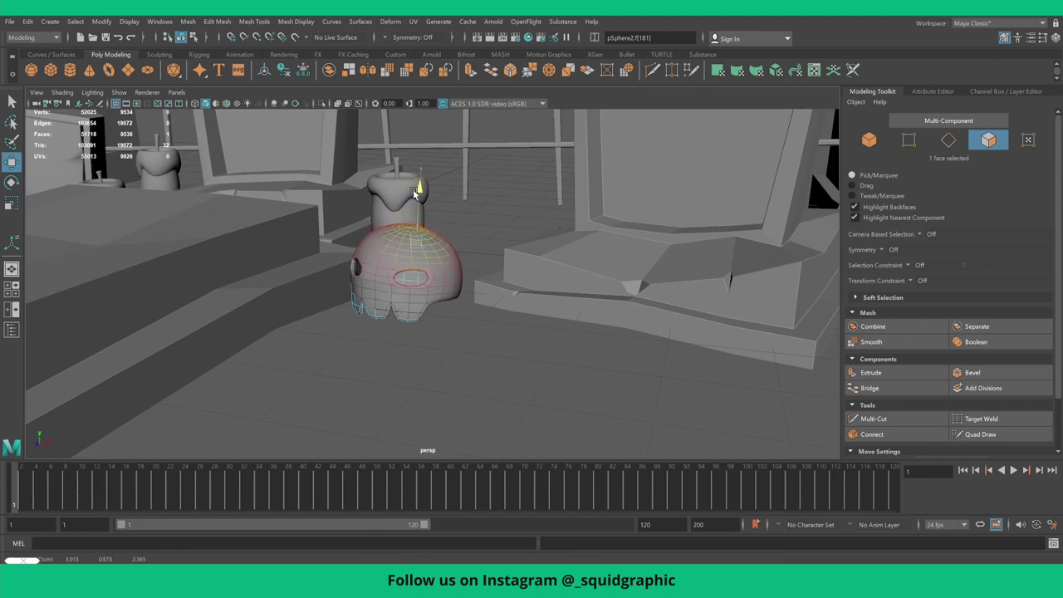
{"action": "right_click_drag", "start_coordinate": [423, 284], "coordinate": [484, 265]}
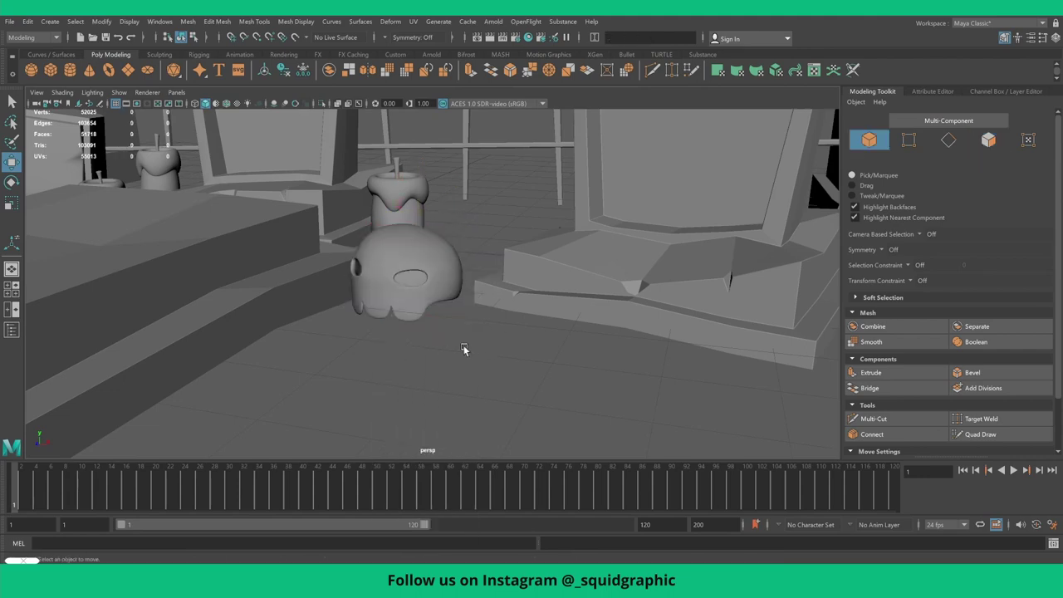
{"action": "scroll", "coordinate": [463, 349], "scroll_direction": "down", "scroll_amount": 5}
{"action": "left_click_drag", "start_coordinate": [462, 344], "coordinate": [442, 342], "text": "alt"}
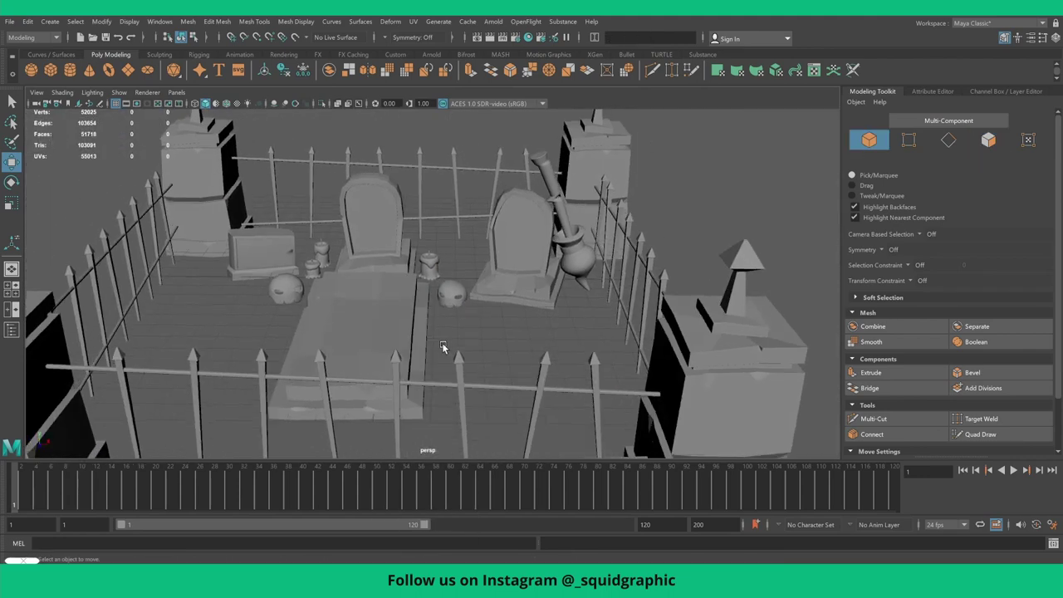
- In face mode, shift one skull face sideways along Z and pull another face up along Y
{"action": "scroll", "coordinate": [308, 285], "scroll_direction": "up", "scroll_amount": 3}
{"action": "scroll", "coordinate": [308, 285], "scroll_direction": "up", "scroll_amount": 2}
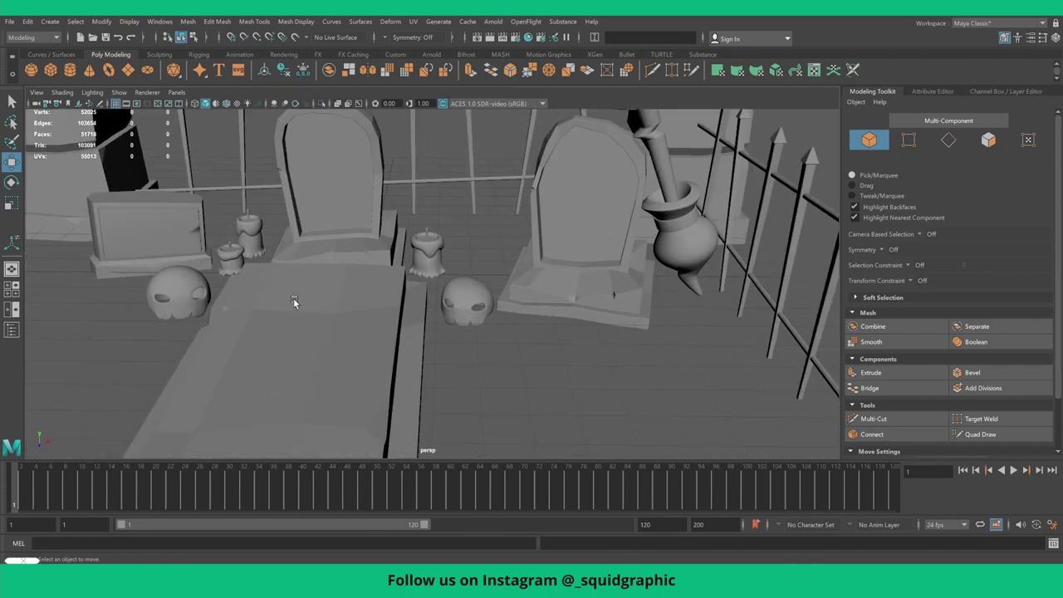
{"action": "right_click_drag", "start_coordinate": [462, 307], "coordinate": [453, 299]}
{"action": "left_click", "coordinate": [457, 320]}
{"action": "scroll", "coordinate": [455, 318], "scroll_direction": "up", "scroll_amount": 2}
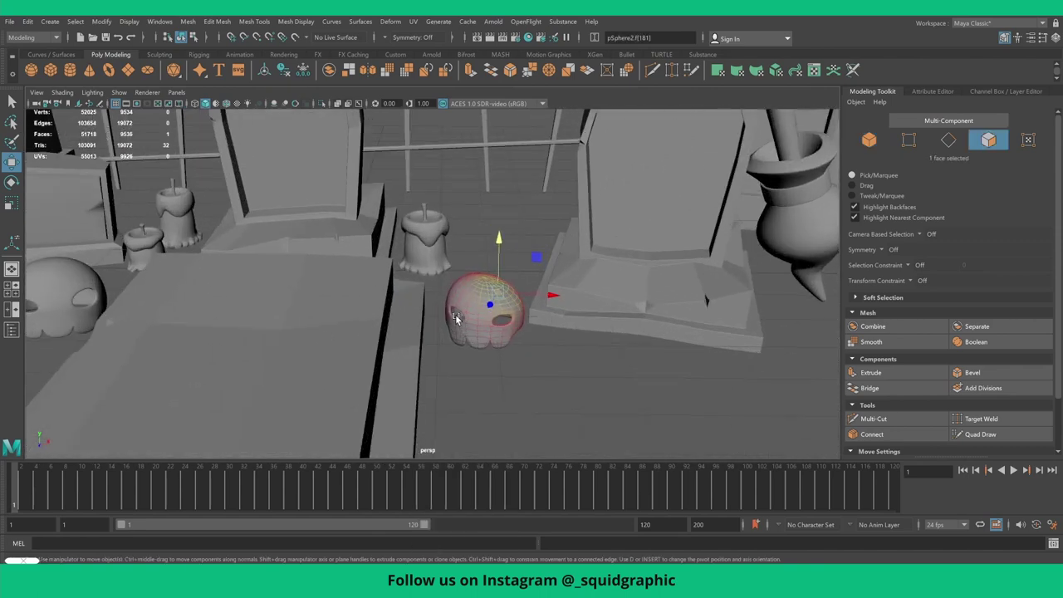
{"action": "left_click", "coordinate": [456, 319]}
{"action": "left_click_drag", "start_coordinate": [458, 322], "coordinate": [484, 346], "text": "alt"}
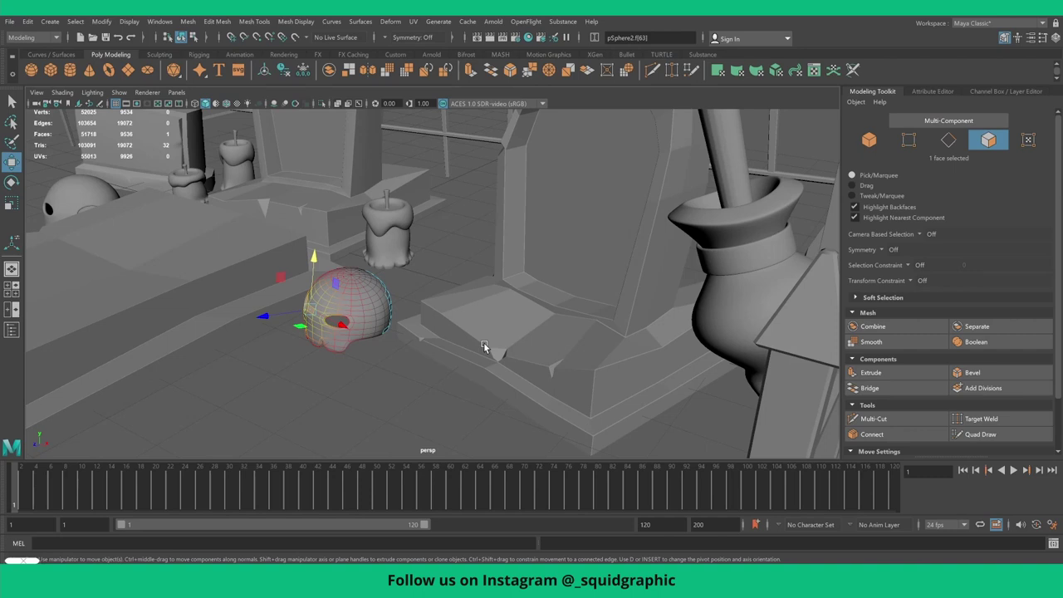
{"action": "left_click_drag", "start_coordinate": [266, 324], "coordinate": [258, 320]}
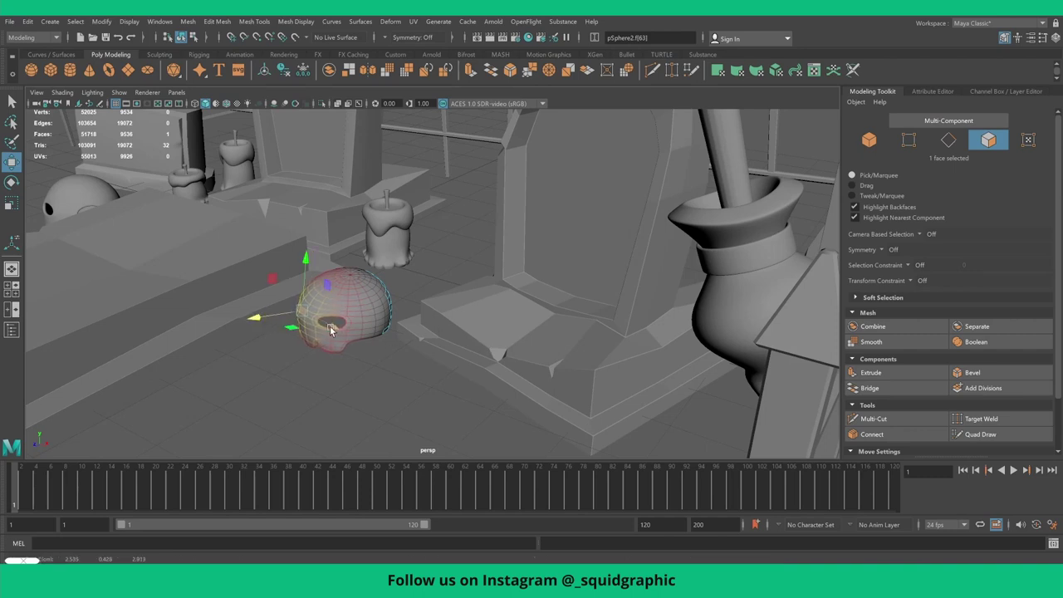
{"action": "left_click", "coordinate": [337, 299]}
{"action": "left_click_drag", "start_coordinate": [344, 266], "coordinate": [343, 256]}
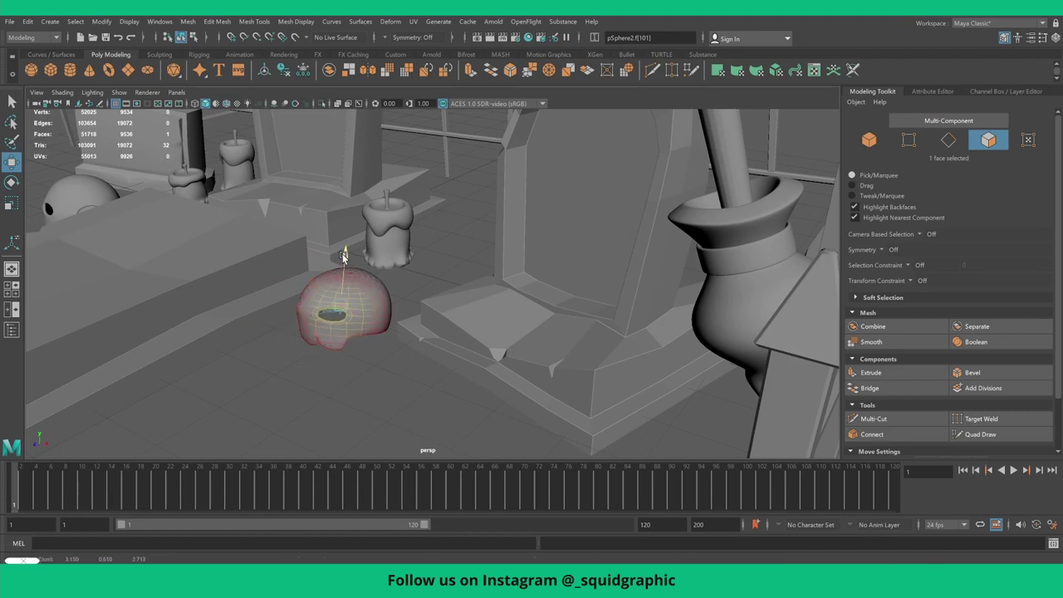
- Return the skull to Object Mode and zoom out to a front view of the graveyard
{"action": "mouse_move", "coordinate": [403, 293]}
{"action": "right_mouse_down"}
{"action": "mouse_move", "coordinate": [432, 270]}
{"action": "mouse_move", "coordinate": [360, 303]}
{"action": "right_mouse_up"}
{"action": "mouse_move", "coordinate": [360, 302]}
{"action": "left_mouse_down", "text": "alt"}
{"action": "mouse_move", "coordinate": [378, 324]}
{"action": "mouse_move", "coordinate": [419, 317]}
{"action": "mouse_move", "coordinate": [413, 297]}
{"action": "mouse_move", "coordinate": [461, 315]}
{"action": "left_mouse_up", "text": "alt"}
{"action": "scroll", "coordinate": [378, 322], "scroll_direction": "down", "scroll_amount": 5}
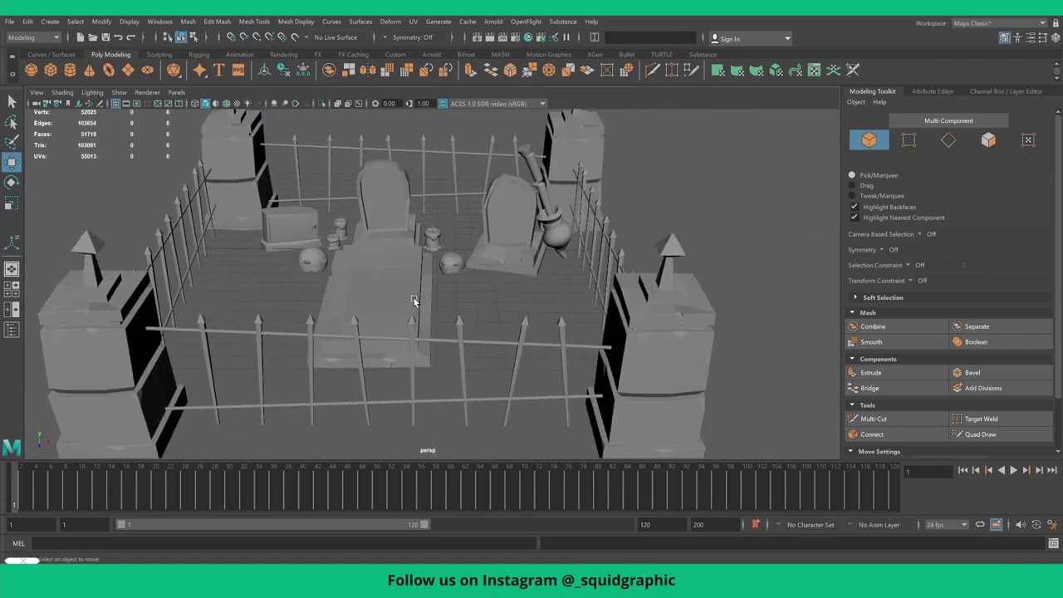
{"action": "scroll", "coordinate": [414, 298], "scroll_direction": "down", "scroll_amount": 3}
{"action": "scroll", "coordinate": [415, 299], "scroll_direction": "down", "scroll_amount": 2}
{"action": "scroll", "coordinate": [451, 308], "scroll_direction": "down", "scroll_amount": 2}
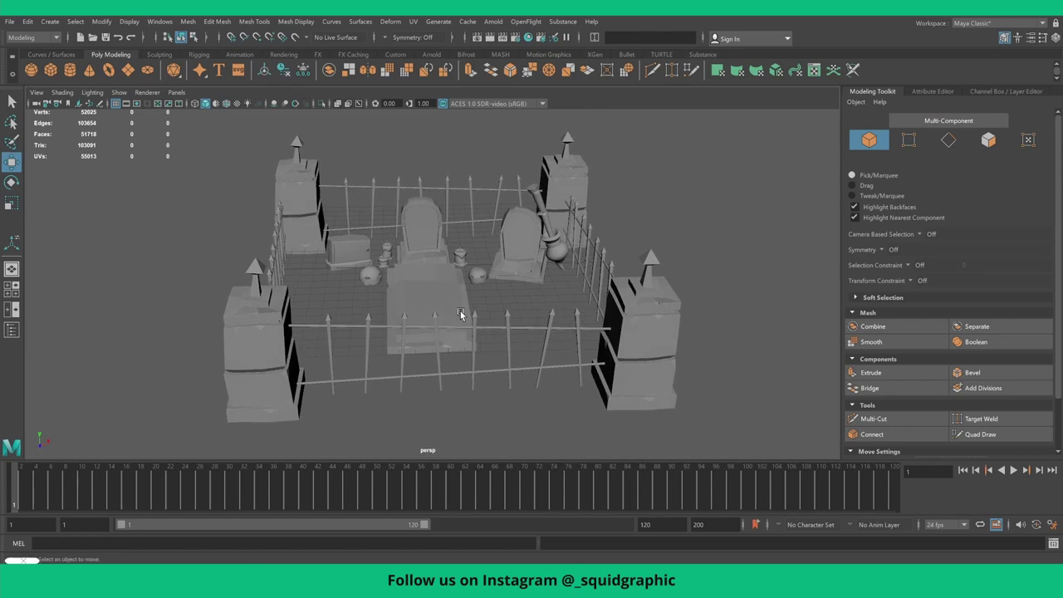
- Create a cube, scale it into a huge box, then delete it
{"action": "left_click", "coordinate": [55, 72]}
{"action": "scroll", "coordinate": [432, 274], "scroll_direction": "down", "scroll_amount": 2}
{"action": "scroll", "coordinate": [434, 274], "scroll_direction": "down", "scroll_amount": 2}
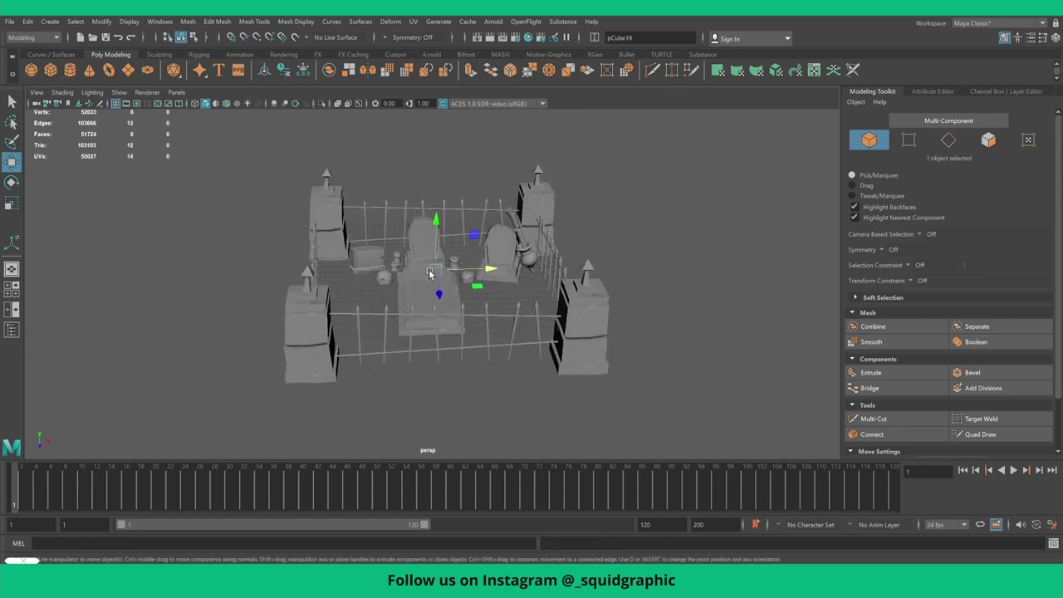
{"action": "key", "text": "r"}
{"action": "left_click_drag", "start_coordinate": [449, 272], "coordinate": [632, 269]}
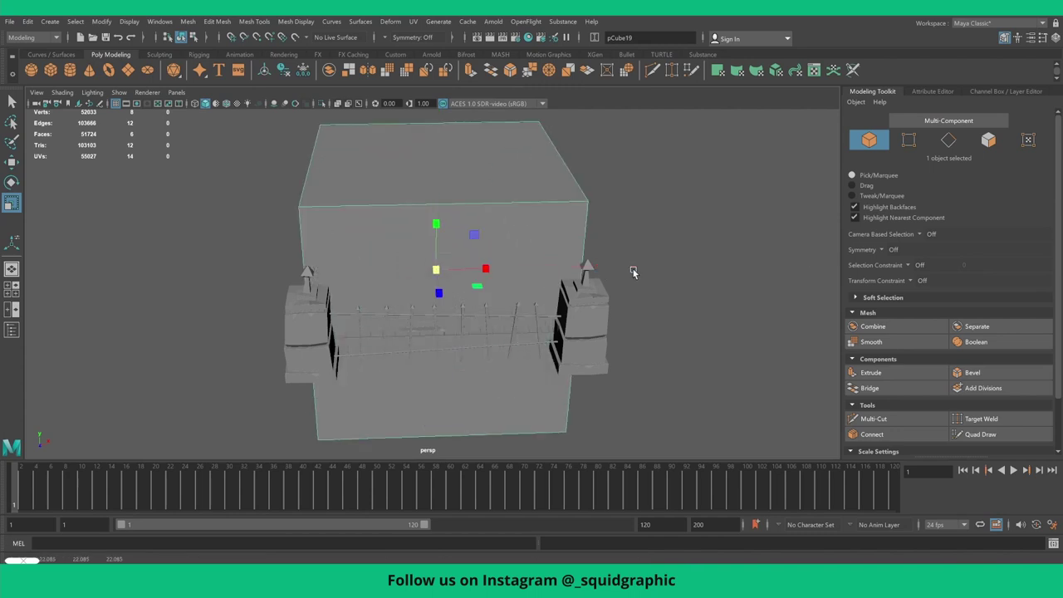
{"action": "key", "text": "Delete"}
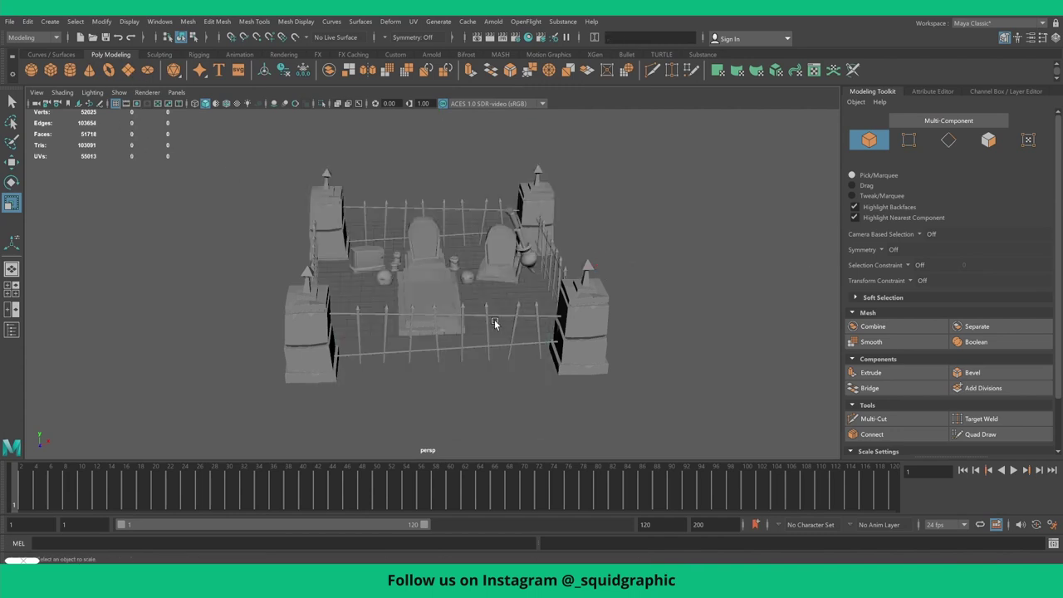
- Scale a new polygon plane to cover the graveyard and apply Smooth to subdivide it
{"action": "right_click_drag", "start_coordinate": [493, 323], "coordinate": [453, 296], "text": "shift"}
{"action": "left_click_drag", "start_coordinate": [445, 276], "coordinate": [1030, 290]}
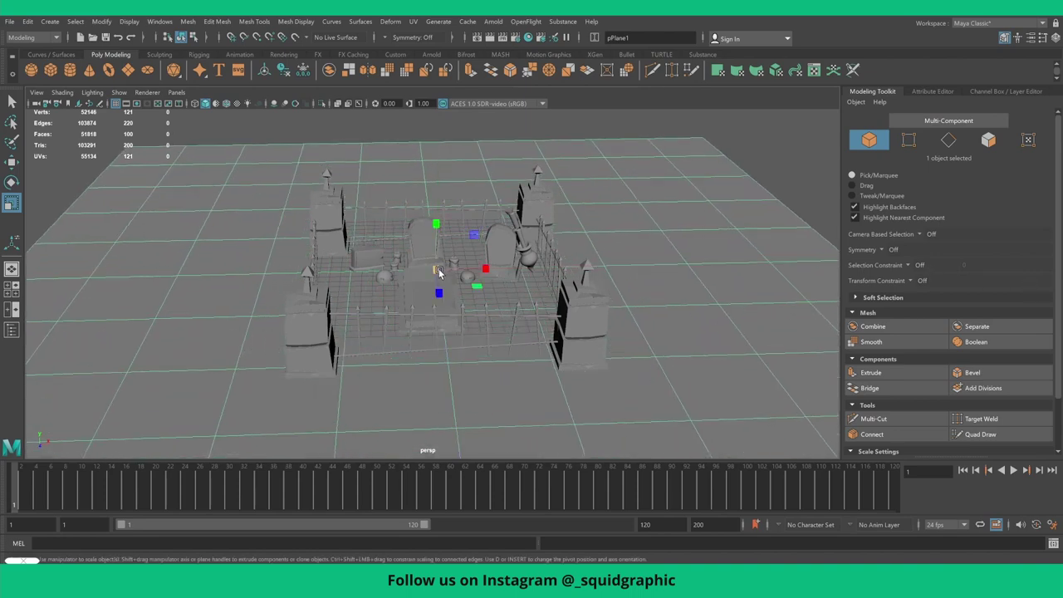
{"action": "scroll", "coordinate": [626, 279], "scroll_direction": "up", "scroll_amount": 2}
{"action": "scroll", "coordinate": [598, 299], "scroll_direction": "up", "scroll_amount": 4}
{"action": "scroll", "coordinate": [531, 303], "scroll_direction": "up", "scroll_amount": 3}
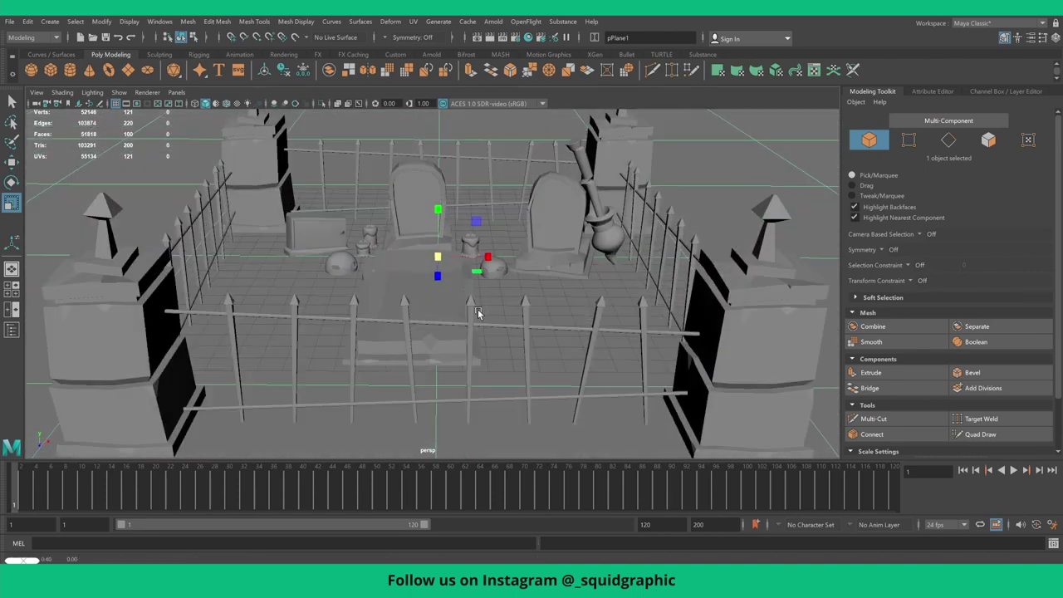
{"action": "scroll", "coordinate": [478, 312], "scroll_direction": "down", "scroll_amount": 3}
{"action": "scroll", "coordinate": [482, 307], "scroll_direction": "down", "scroll_amount": 3}
{"action": "scroll", "coordinate": [490, 303], "scroll_direction": "down", "scroll_amount": 2}
{"action": "scroll", "coordinate": [494, 305], "scroll_direction": "down", "scroll_amount": 1}
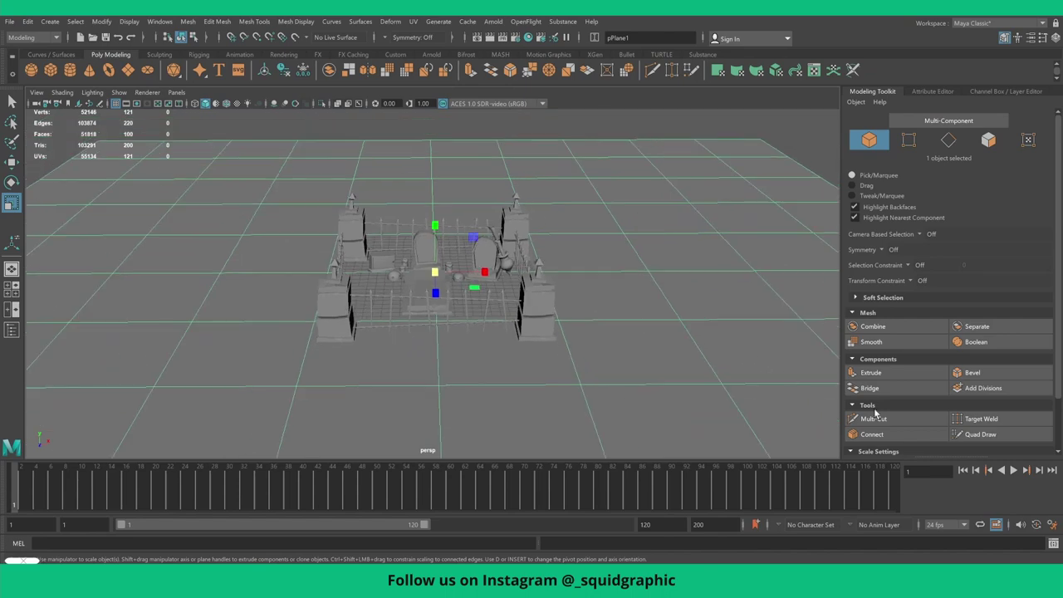
{"action": "left_click", "coordinate": [871, 341]}
{"action": "scroll", "coordinate": [510, 309], "scroll_direction": "up", "scroll_amount": 2}
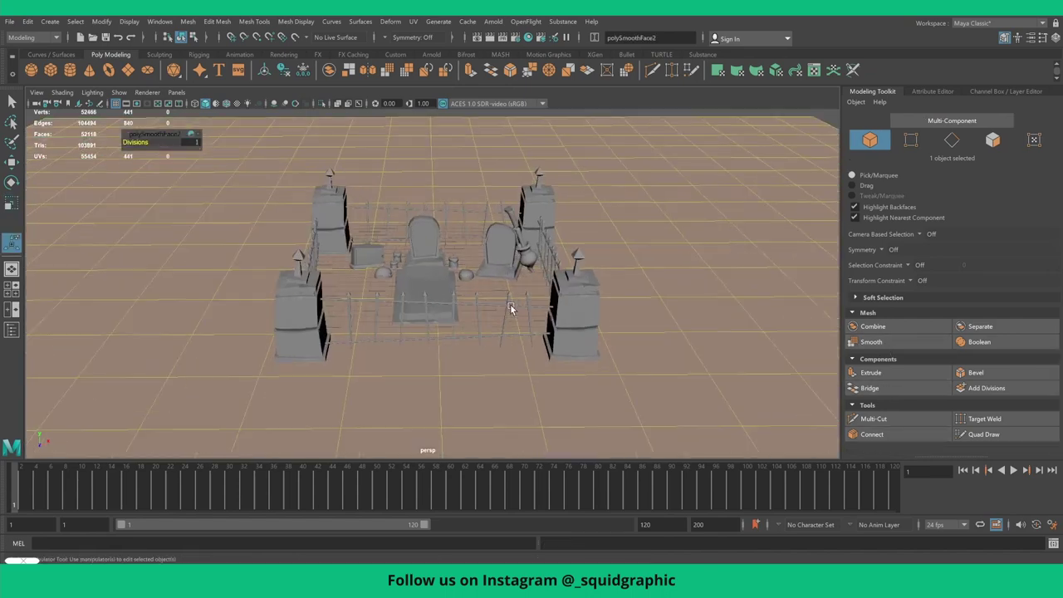
{"action": "scroll", "coordinate": [510, 309], "scroll_direction": "up", "scroll_amount": 2}
{"action": "left_click", "coordinate": [718, 263]}
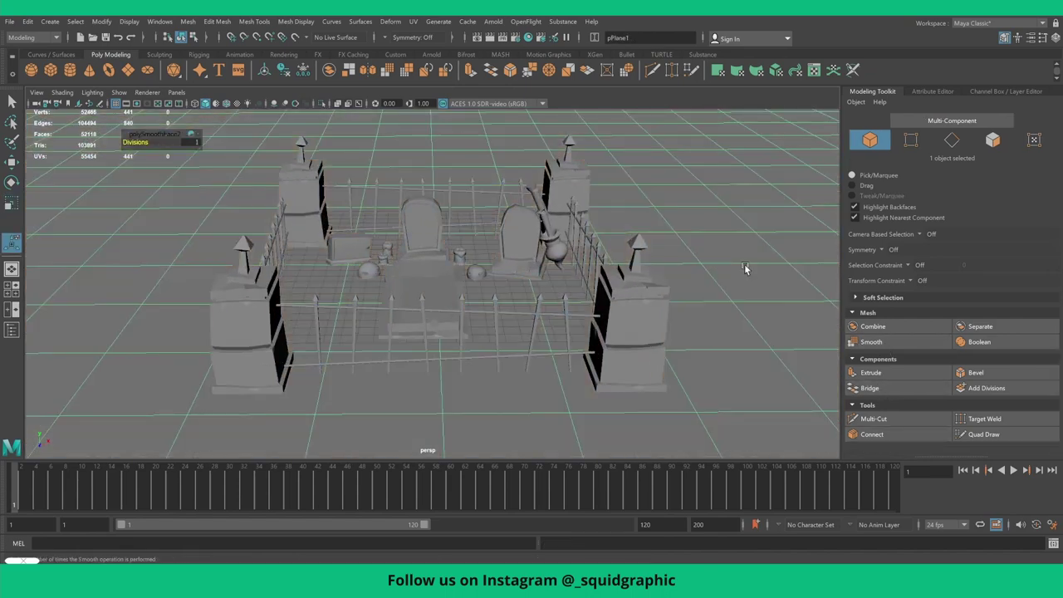
{"action": "left_click", "coordinate": [868, 341]}
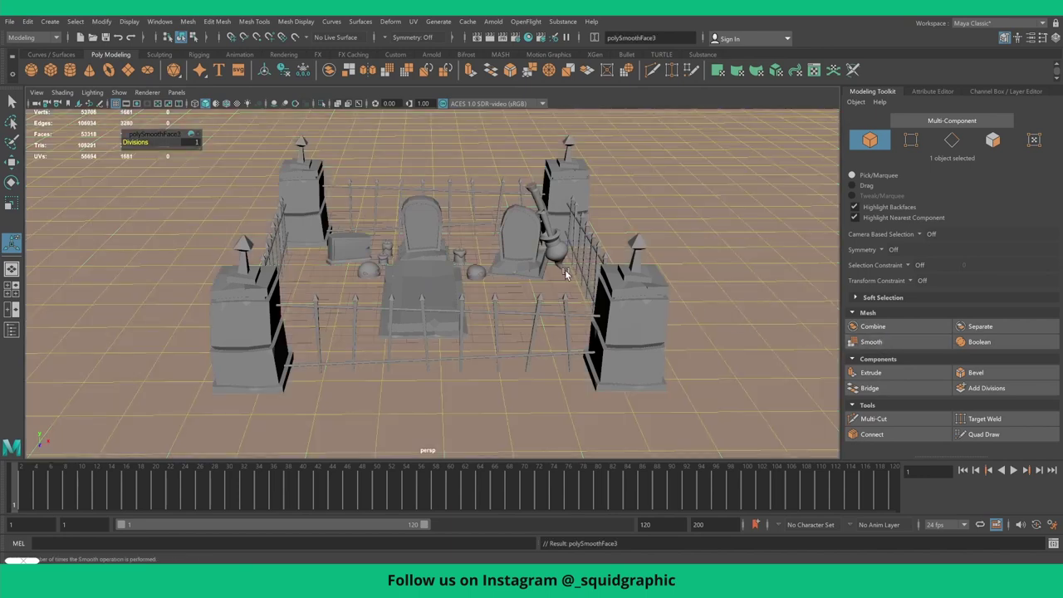
{"action": "left_click", "coordinate": [775, 328]}
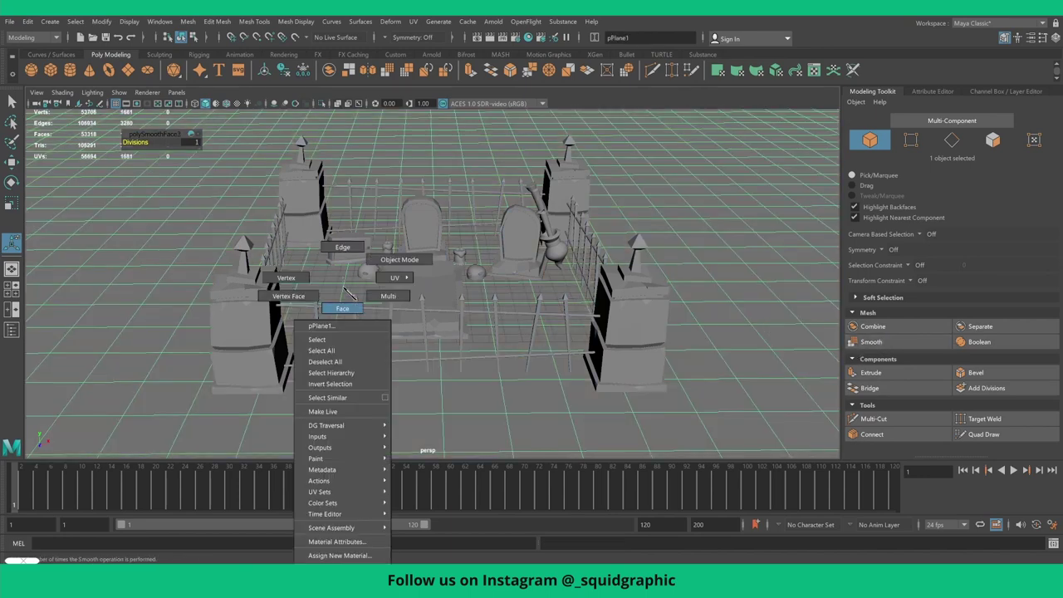
{"action": "right_click_drag", "start_coordinate": [342, 279], "coordinate": [346, 307]}
{"action": "left_click", "coordinate": [371, 298]}
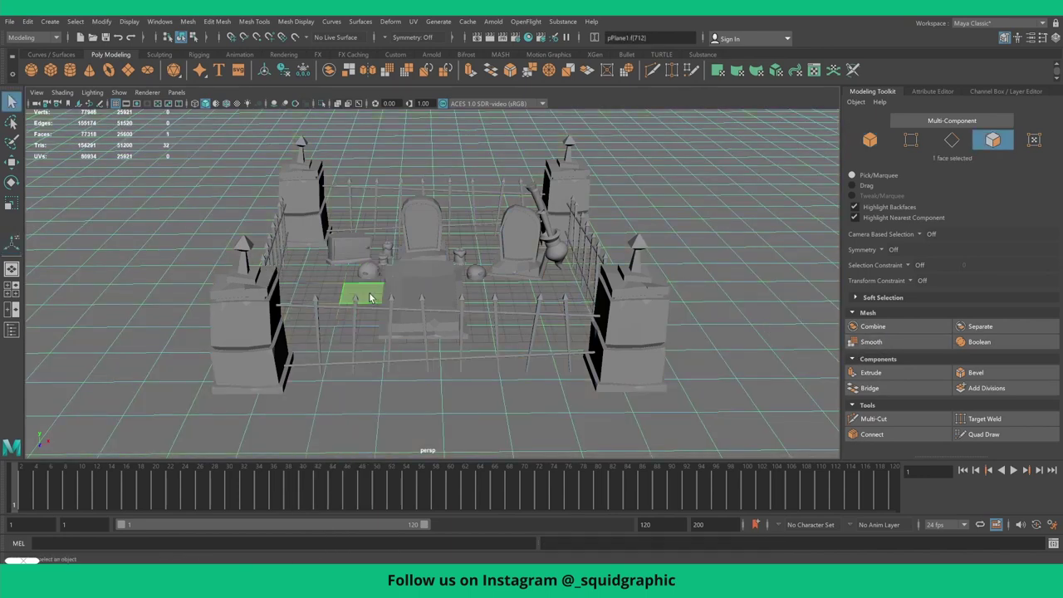
{"action": "right_click_drag", "start_coordinate": [463, 304], "coordinate": [431, 264]}
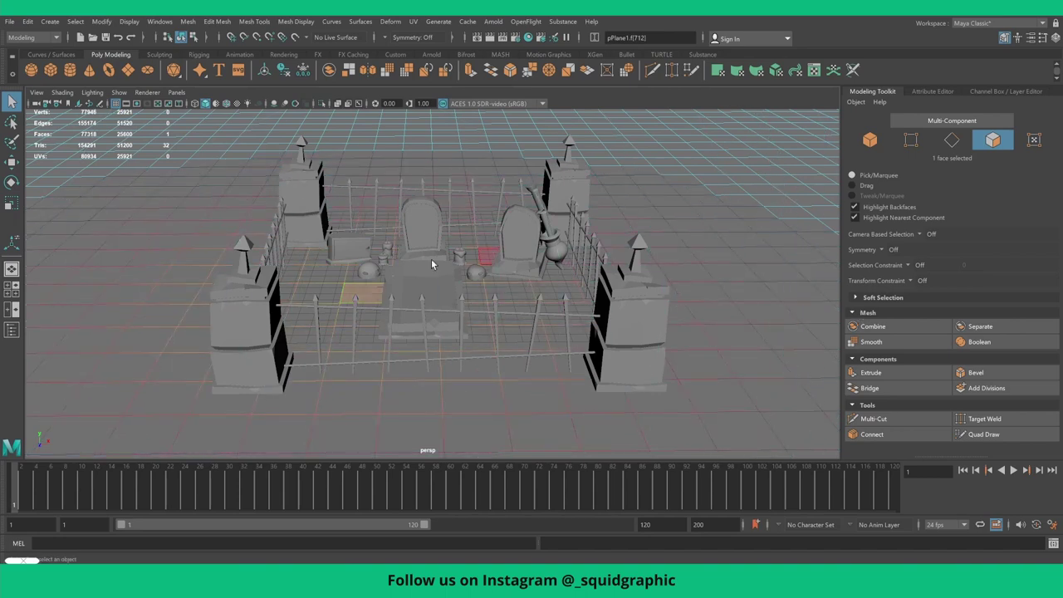
{"action": "key", "text": "r"}
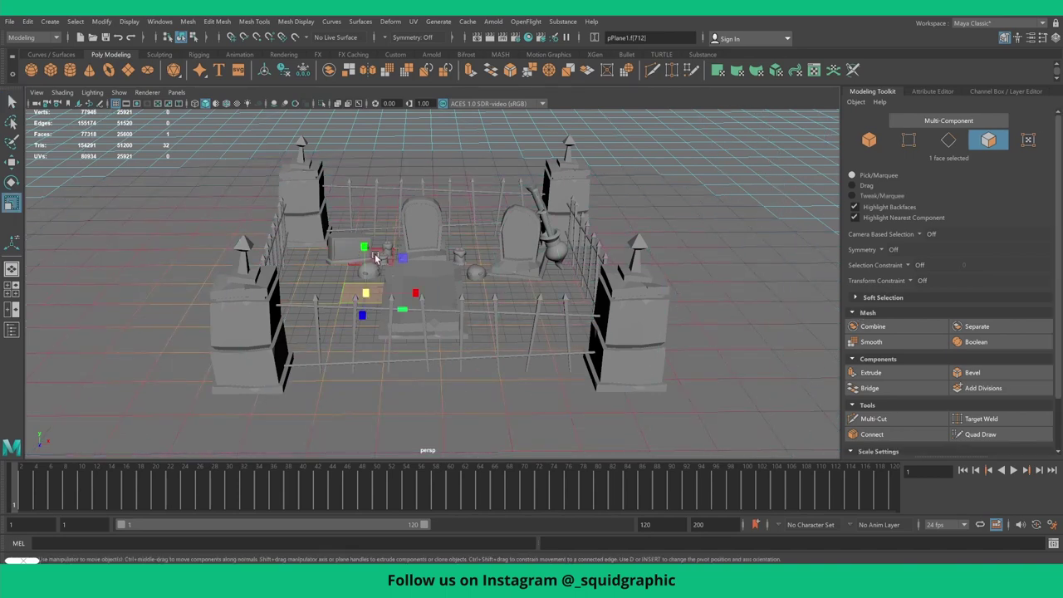
{"action": "key", "text": "w"}
{"action": "scroll", "coordinate": [343, 245], "scroll_direction": "up", "scroll_amount": 3}
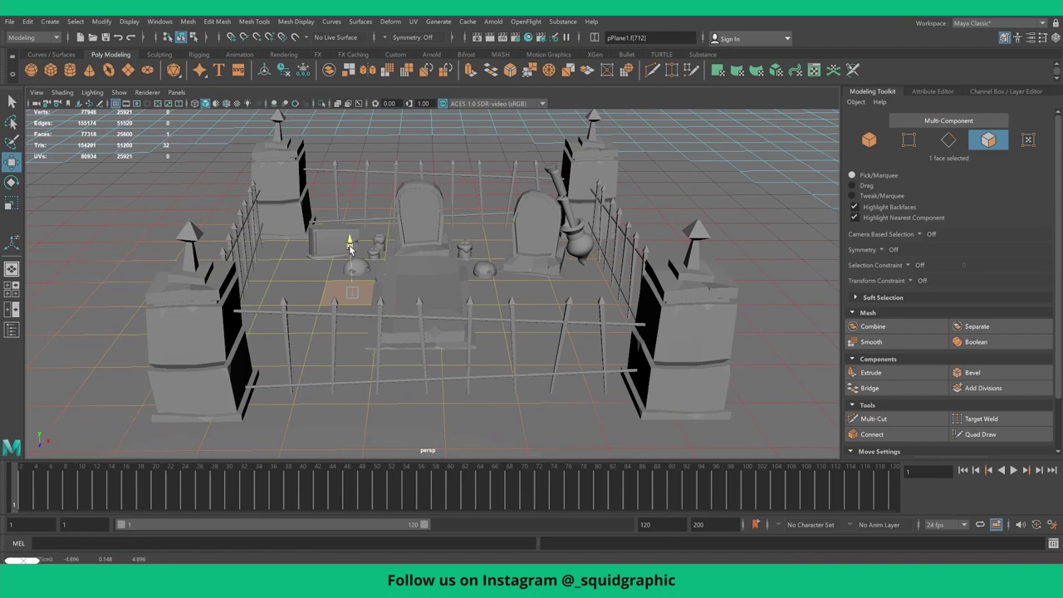
{"action": "left_click_drag", "start_coordinate": [349, 245], "coordinate": [349, 249]}
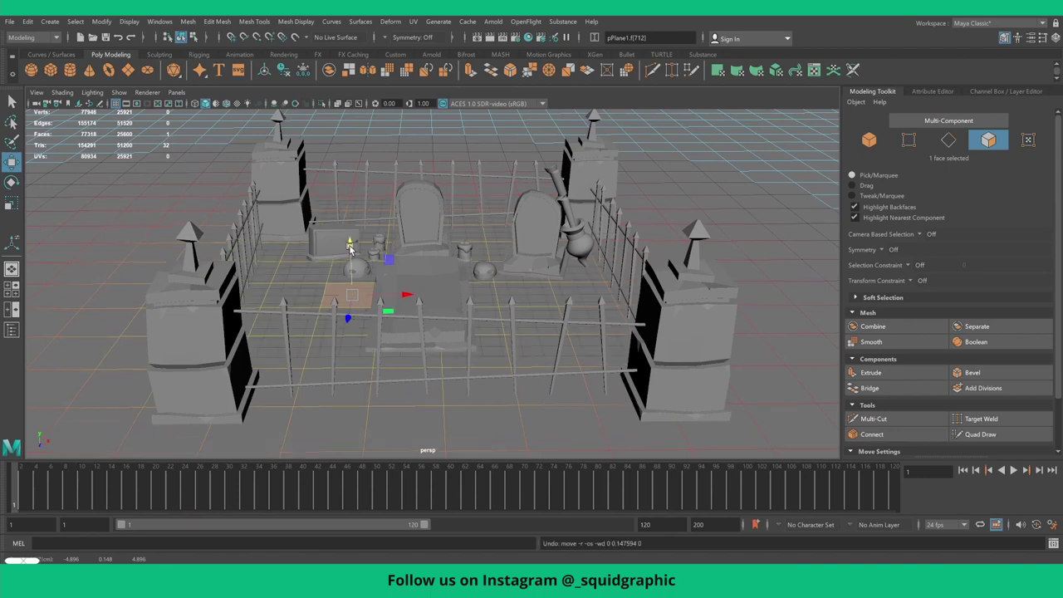
{"action": "mouse_move", "coordinate": [369, 284]}
{"action": "left_mouse_down"}
{"action": "mouse_move", "coordinate": [324, 321]}
{"action": "mouse_move", "coordinate": [332, 260]}
{"action": "mouse_move", "coordinate": [350, 255]}
{"action": "left_mouse_up"}
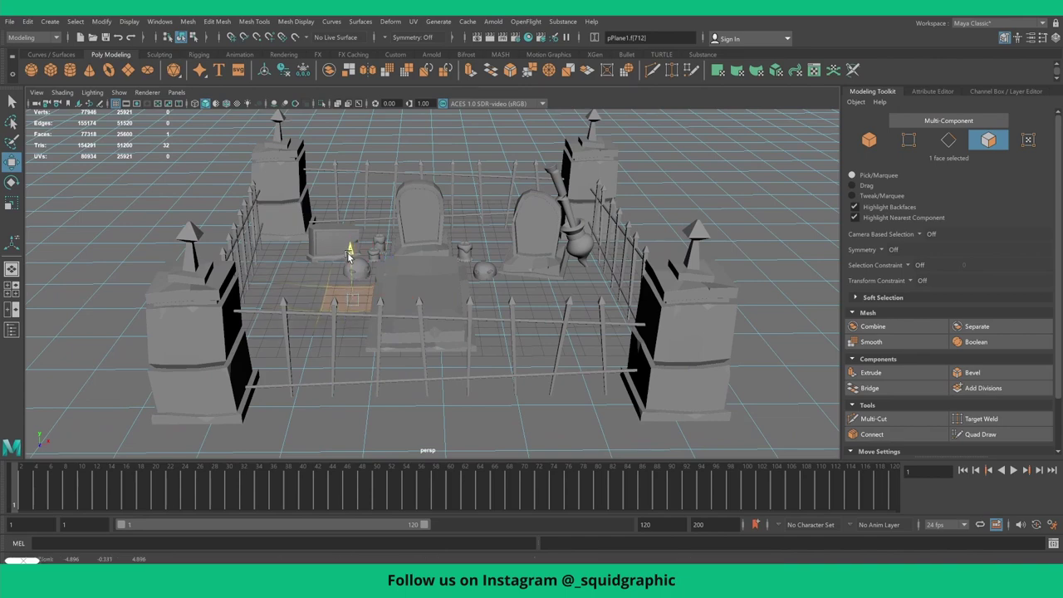
{"action": "left_click", "coordinate": [552, 297]}
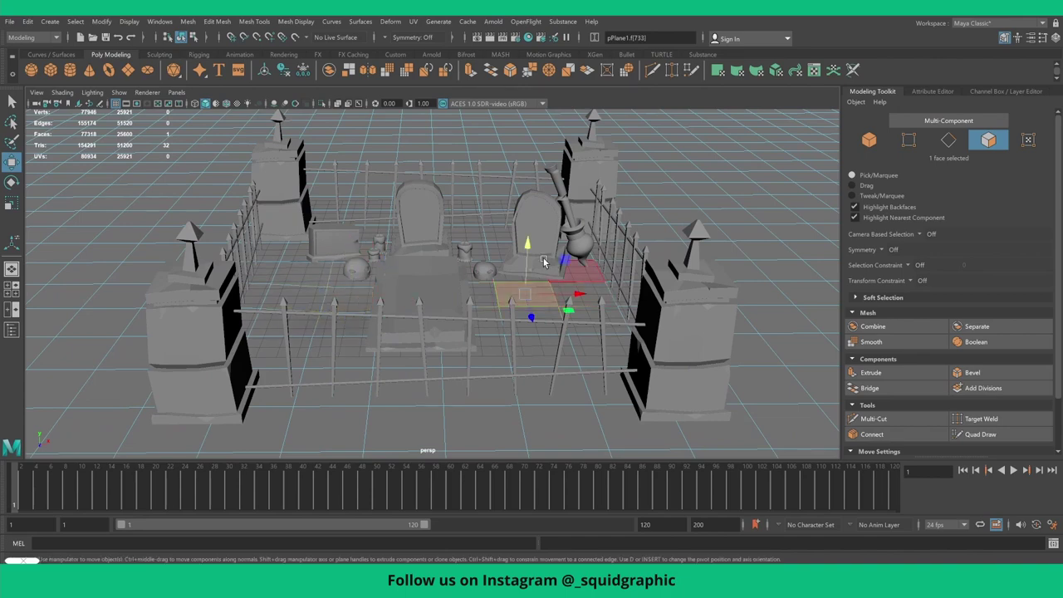
{"action": "left_click_drag", "start_coordinate": [532, 248], "coordinate": [527, 241]}
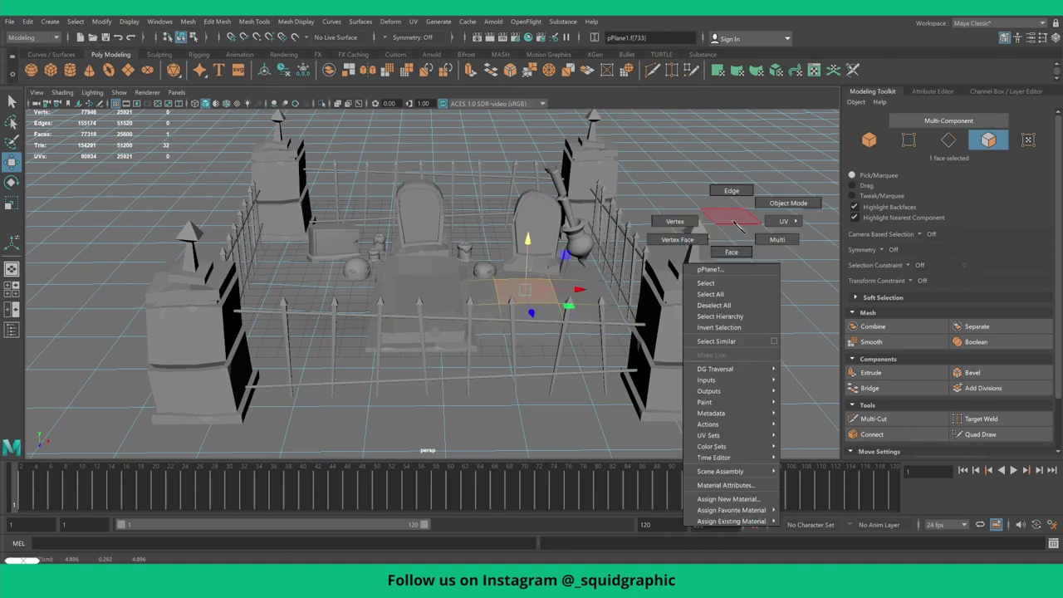
{"action": "right_click_drag", "start_coordinate": [712, 227], "coordinate": [740, 206]}
{"action": "left_click_drag", "start_coordinate": [436, 226], "coordinate": [441, 225]}
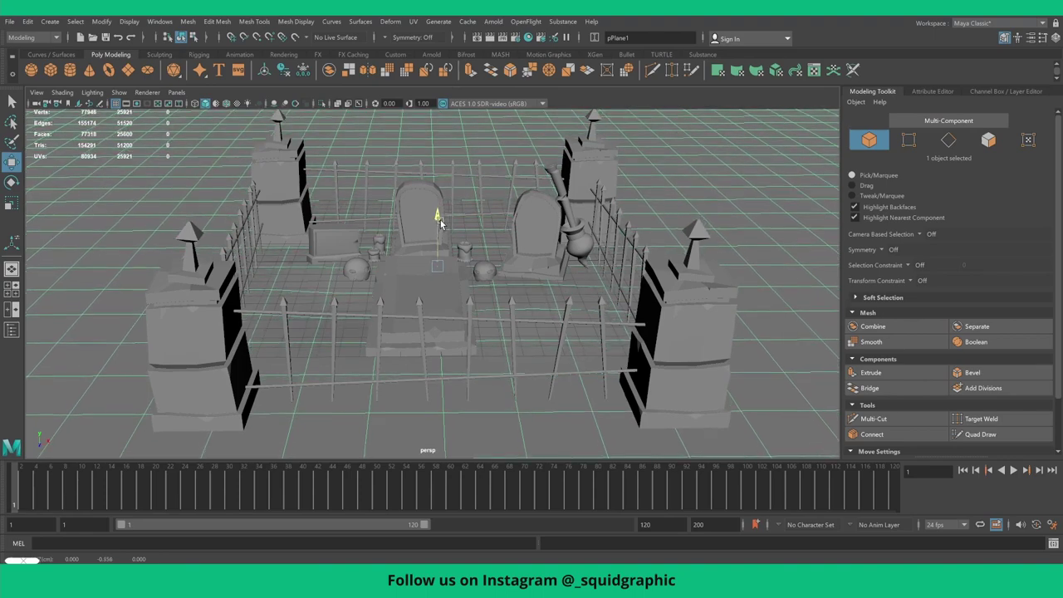
{"action": "left_click_drag", "start_coordinate": [440, 225], "coordinate": [442, 226]}
{"action": "scroll", "coordinate": [447, 227], "scroll_direction": "up", "scroll_amount": 4}
{"action": "scroll", "coordinate": [449, 149], "scroll_direction": "down", "scroll_amount": 5}
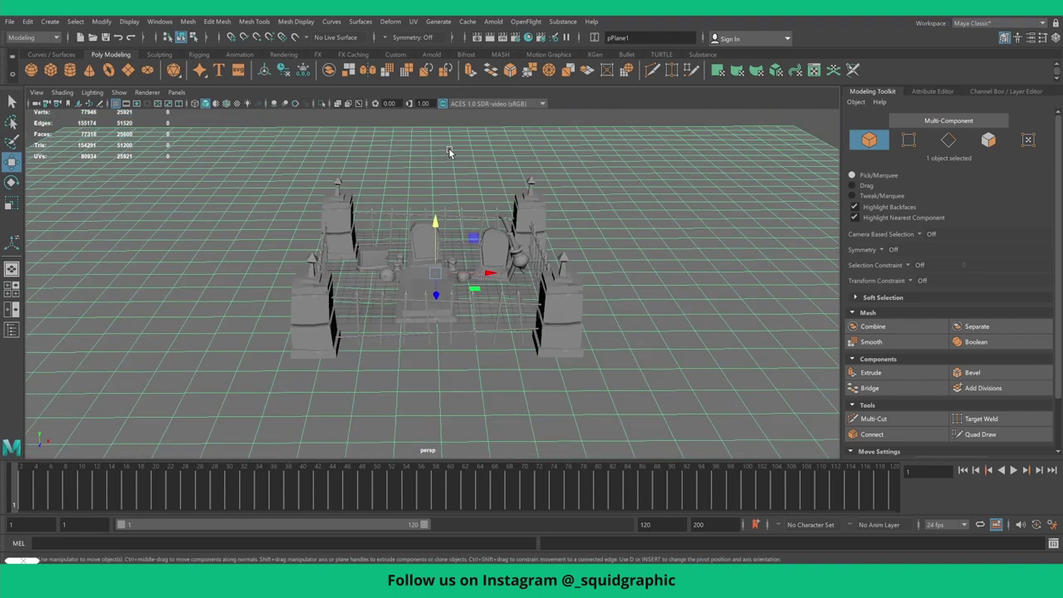
{"action": "left_click", "coordinate": [449, 148]}
{"action": "scroll", "coordinate": [446, 199], "scroll_direction": "up", "scroll_amount": 5}
{"action": "scroll", "coordinate": [441, 229], "scroll_direction": "up", "scroll_amount": 2}
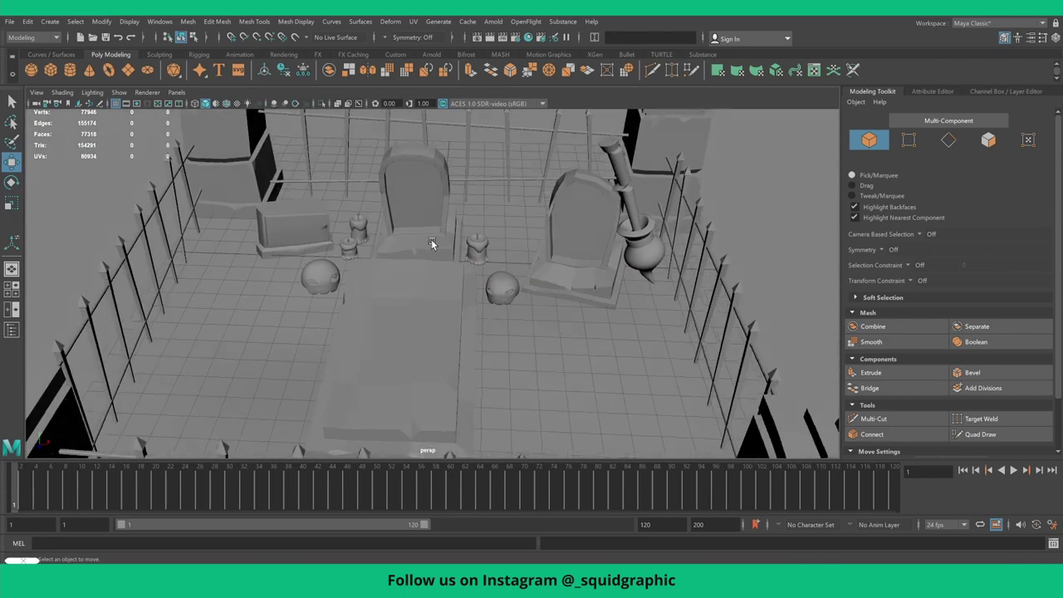
{"action": "left_click_drag", "start_coordinate": [431, 239], "coordinate": [493, 230], "text": "alt"}
{"action": "scroll", "coordinate": [478, 156], "scroll_direction": "down", "scroll_amount": 1}
{"action": "left_click_drag", "start_coordinate": [478, 160], "coordinate": [532, 262], "text": "alt"}
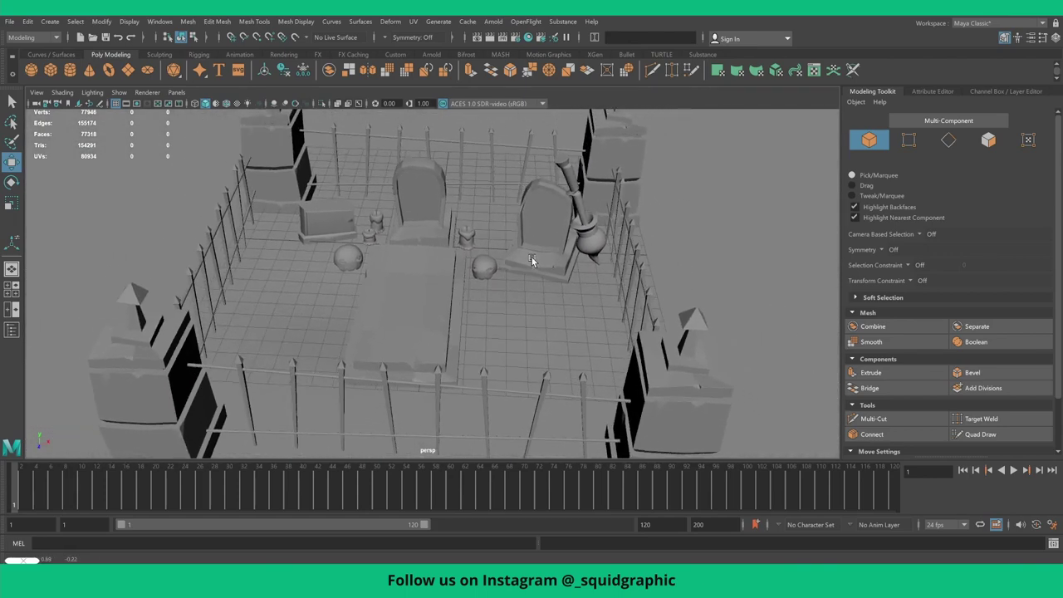
- Create a 3D Type object and set its text to RIP in the type1 attributes
{"action": "left_click", "coordinate": [52, 22]}
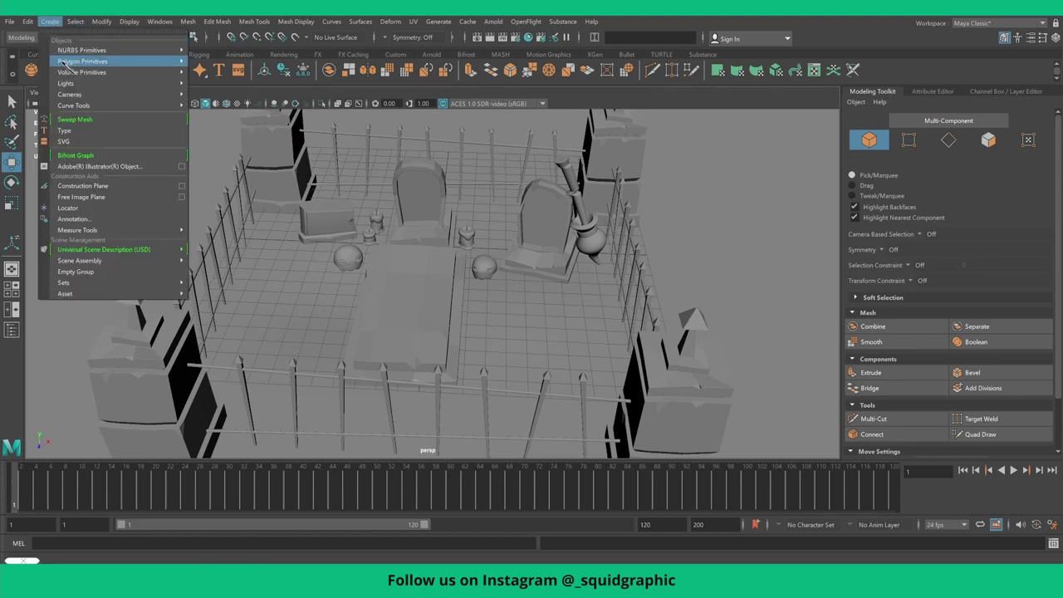
{"action": "left_click", "coordinate": [79, 127]}
{"action": "key", "text": "ctrl+a"}
{"action": "key", "text": "f"}
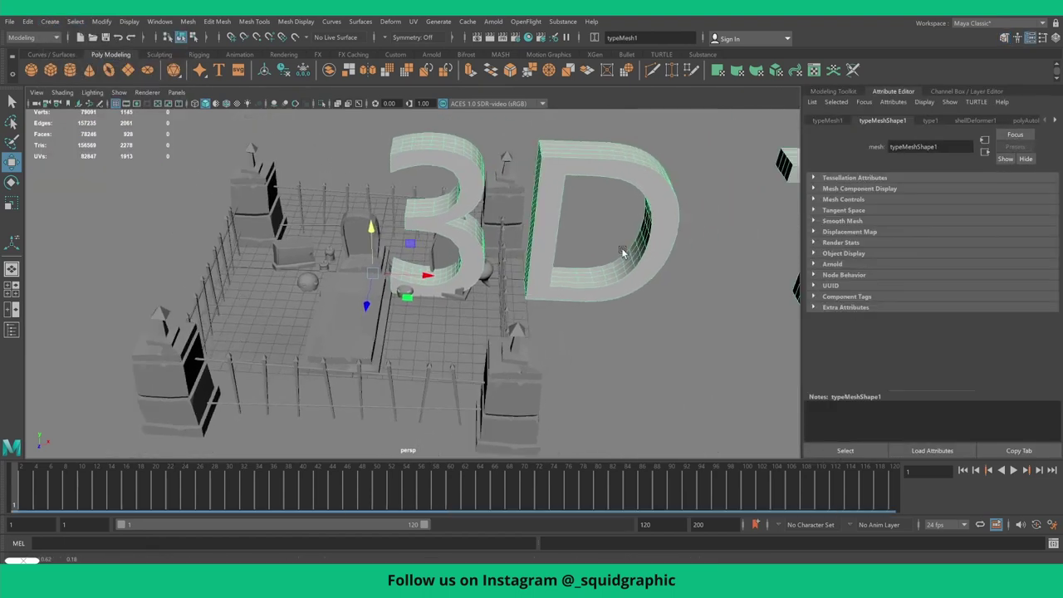
{"action": "left_click", "coordinate": [928, 121]}
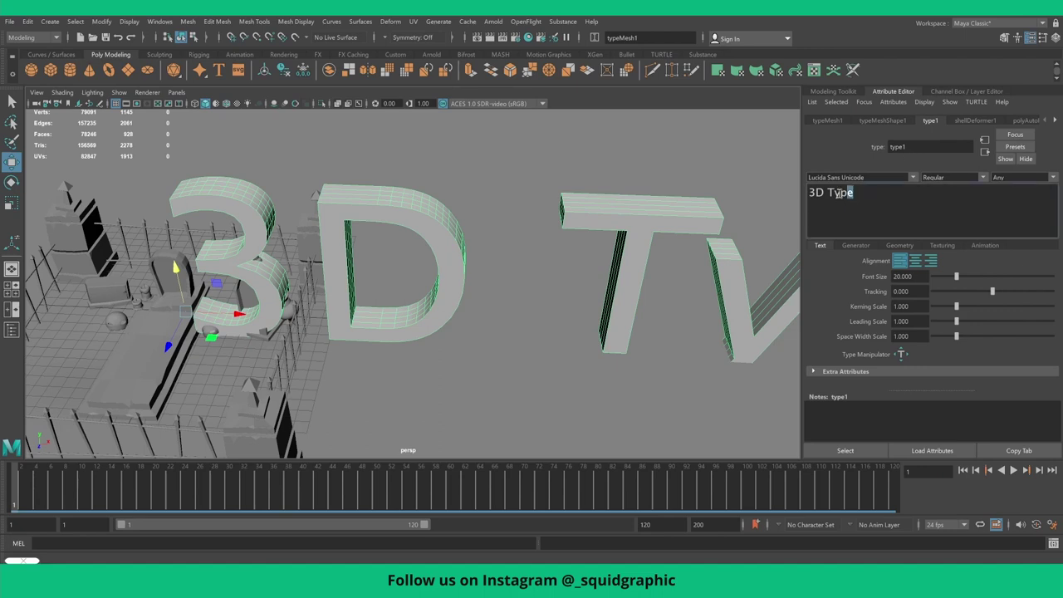
{"action": "type", "text": "Rip"}
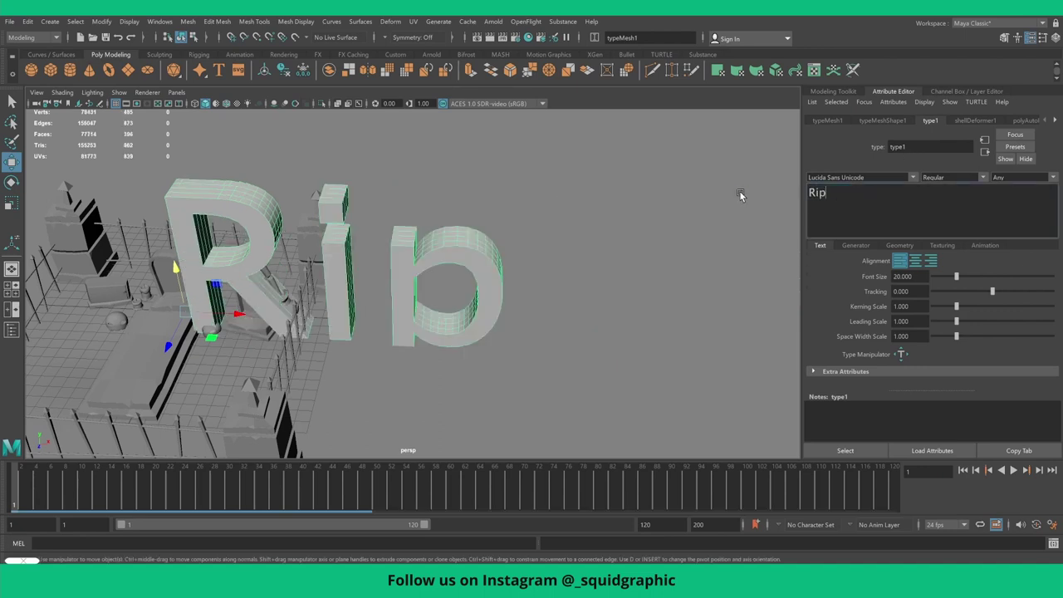
{"action": "type", "text": "r"}
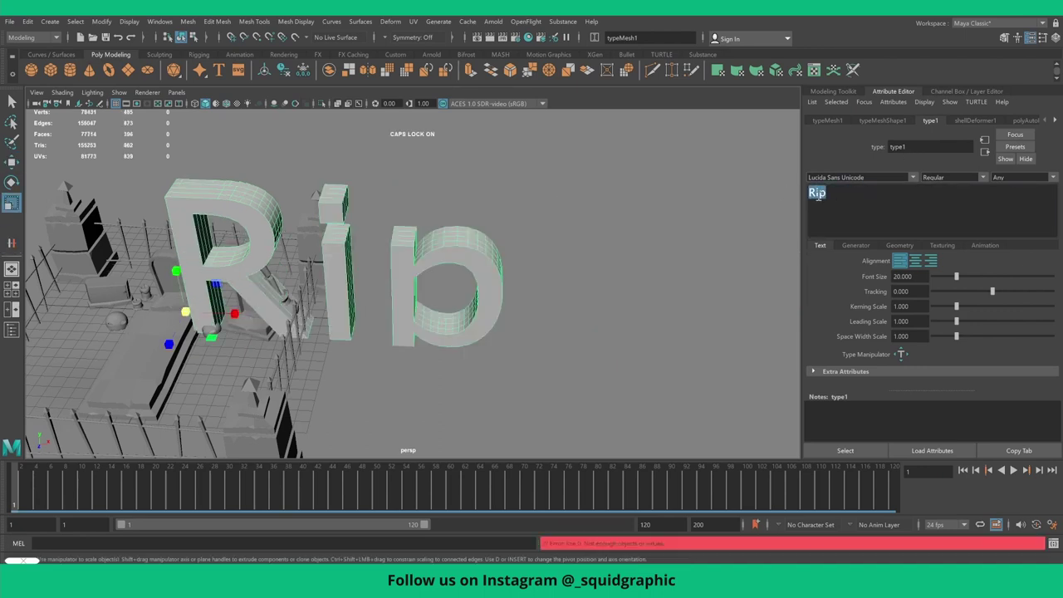
{"action": "left_click", "coordinate": [855, 198]}
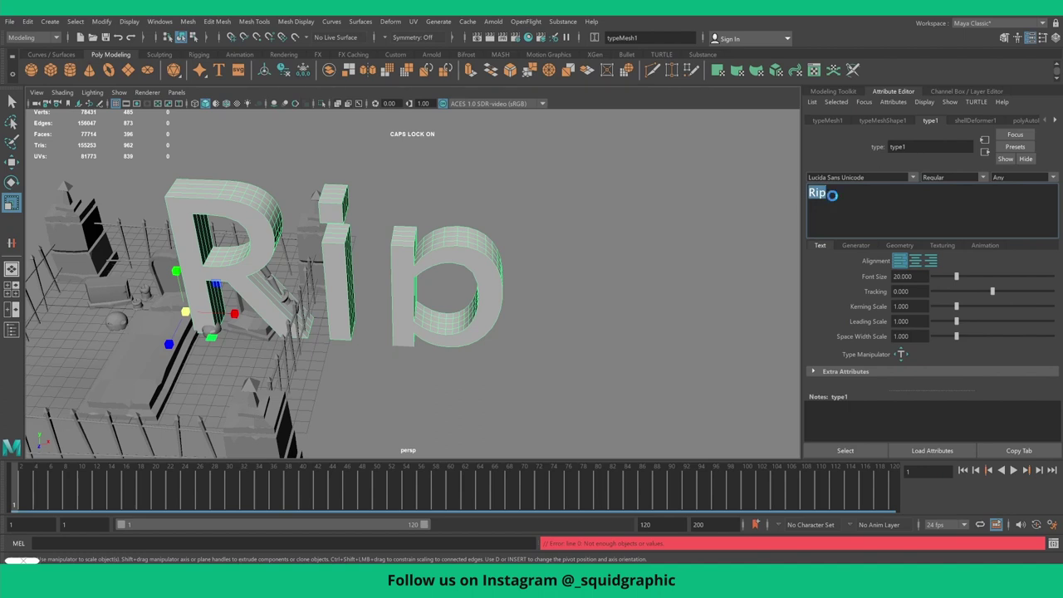
{"action": "type", "text": "RIP"}
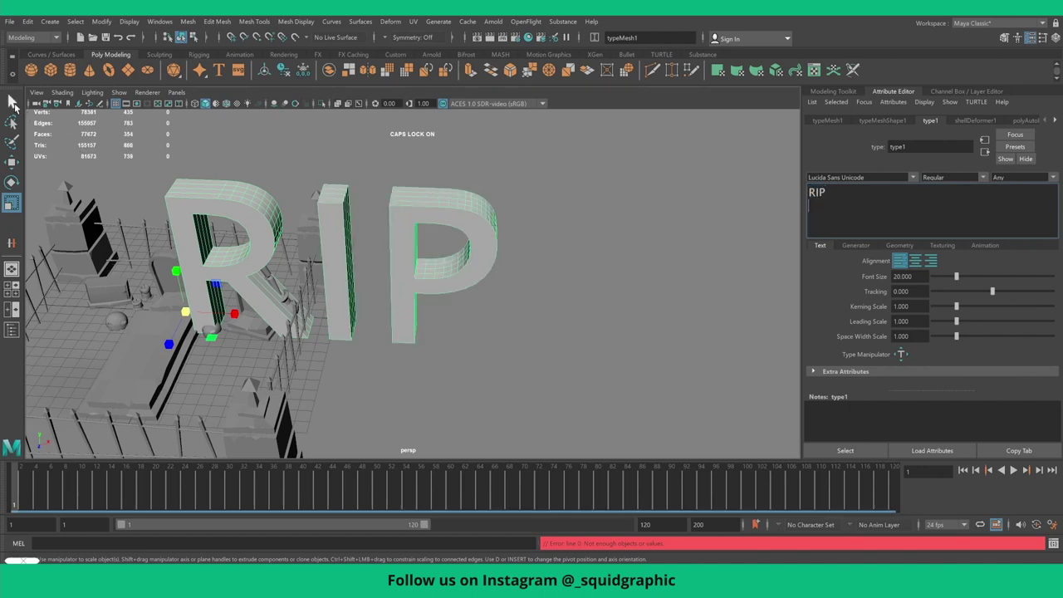
- Select the RIP text content and try the Magneto font
{"action": "left_click", "coordinate": [12, 101]}
{"action": "left_click_drag", "start_coordinate": [413, 262], "coordinate": [465, 260], "text": "alt"}
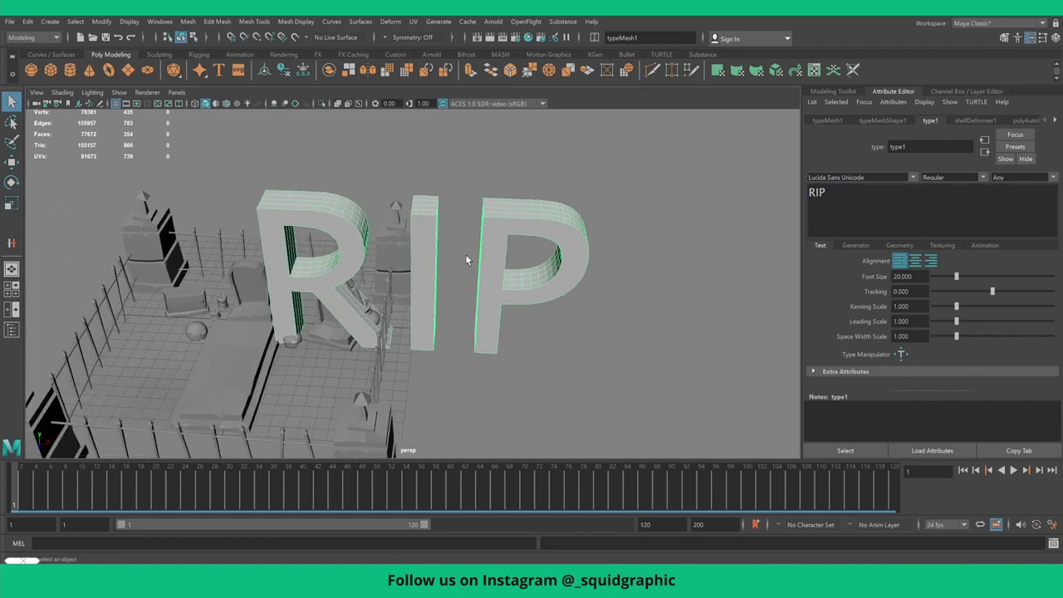
{"action": "left_click", "coordinate": [896, 211]}
{"action": "key", "text": "ctrl+a"}
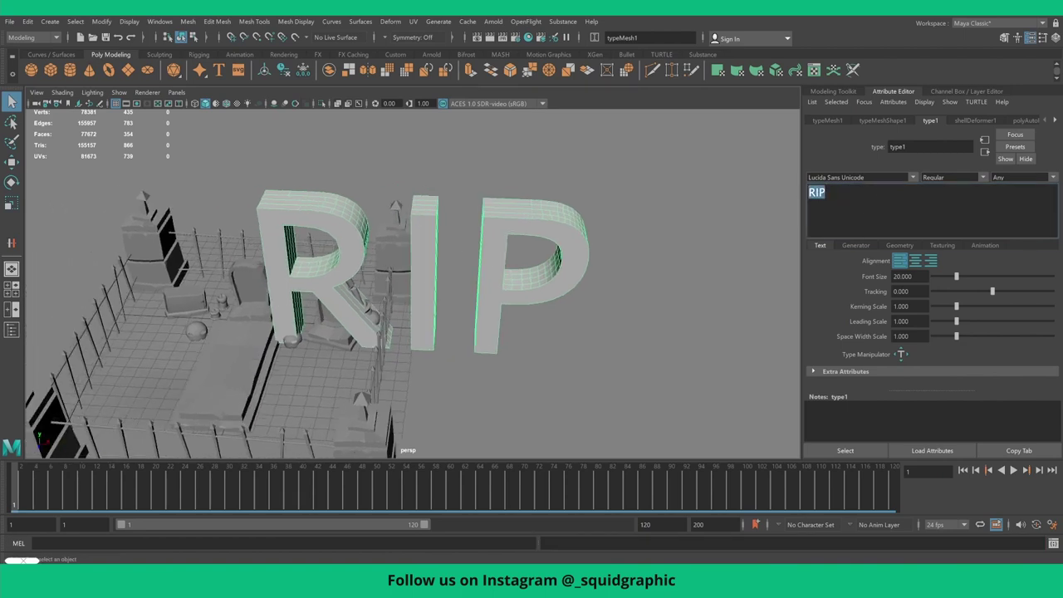
{"action": "left_click", "coordinate": [913, 177]}
{"action": "scroll", "coordinate": [901, 224], "scroll_direction": "down", "scroll_amount": 1}
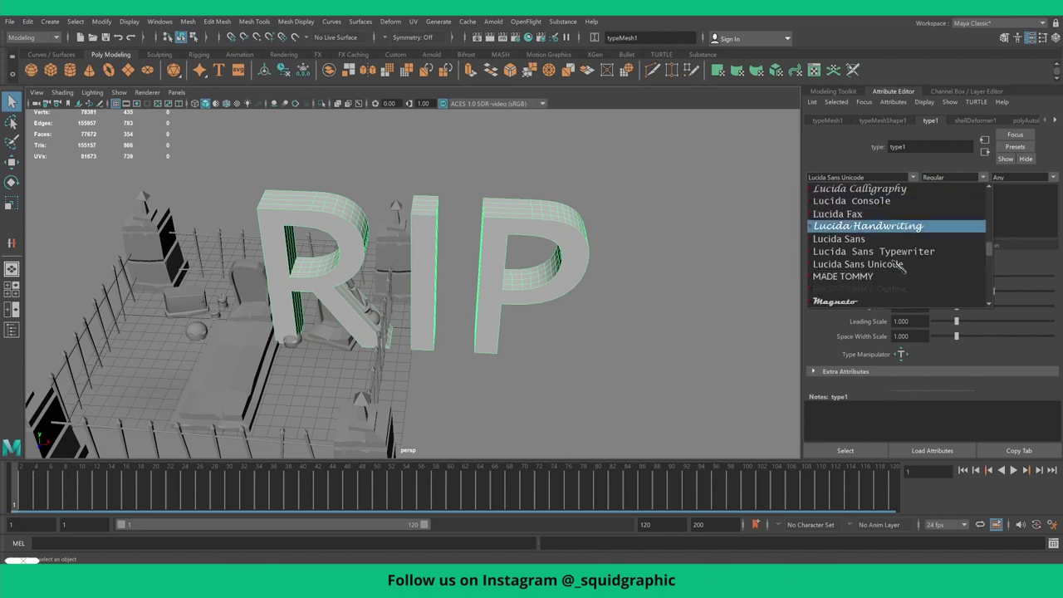
{"action": "scroll", "coordinate": [901, 265], "scroll_direction": "down", "scroll_amount": 2}
{"action": "left_click", "coordinate": [844, 226]}
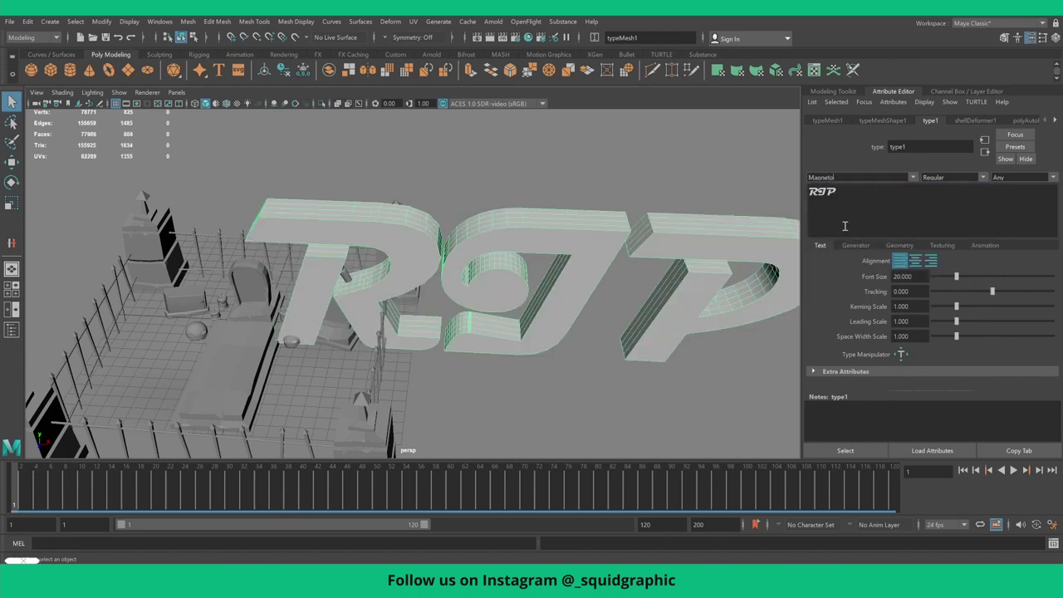
- Change the RIP font to MONSTER BITES
{"action": "left_click", "coordinate": [912, 178]}
{"action": "scroll", "coordinate": [911, 249], "scroll_direction": "down", "scroll_amount": 2}
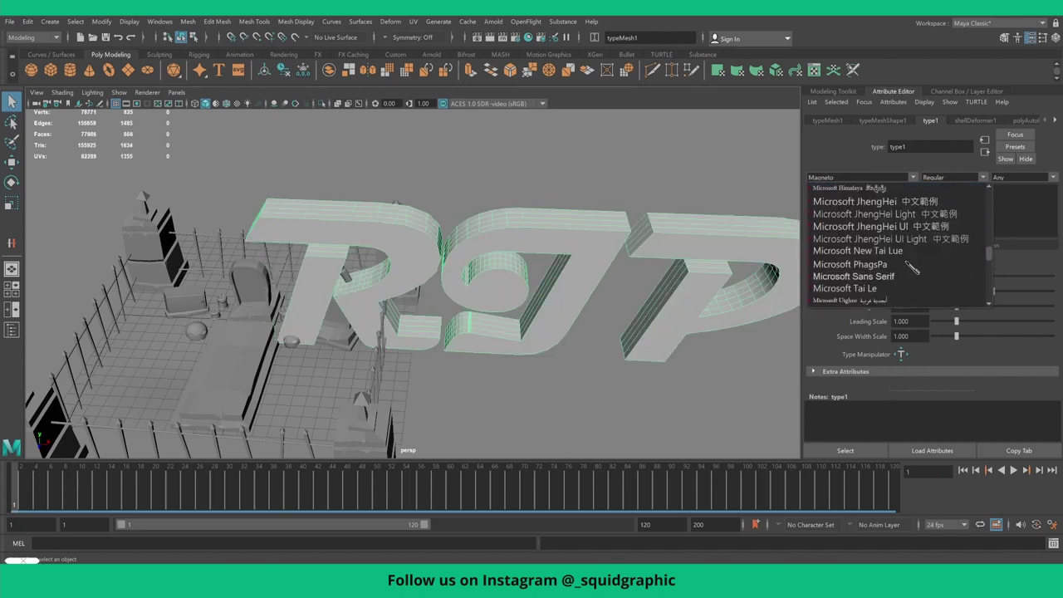
{"action": "scroll", "coordinate": [911, 258], "scroll_direction": "down", "scroll_amount": 2}
{"action": "scroll", "coordinate": [911, 266], "scroll_direction": "down", "scroll_amount": 1}
{"action": "scroll", "coordinate": [911, 266], "scroll_direction": "down", "scroll_amount": 1}
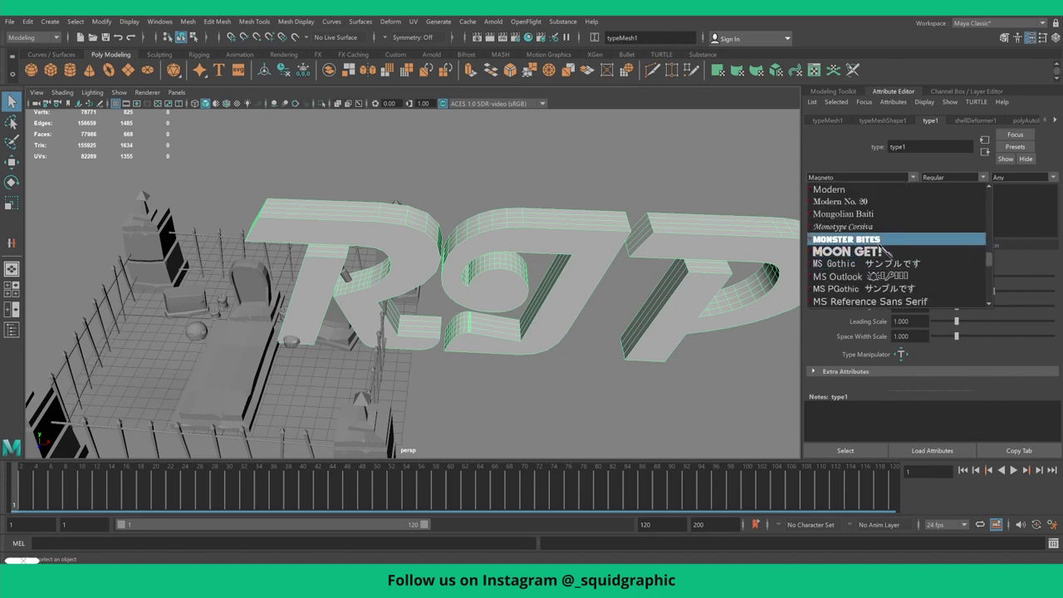
{"action": "left_click", "coordinate": [876, 241]}
- Delete the flat faces of the R, I and P letters
{"action": "left_click", "coordinate": [489, 300]}
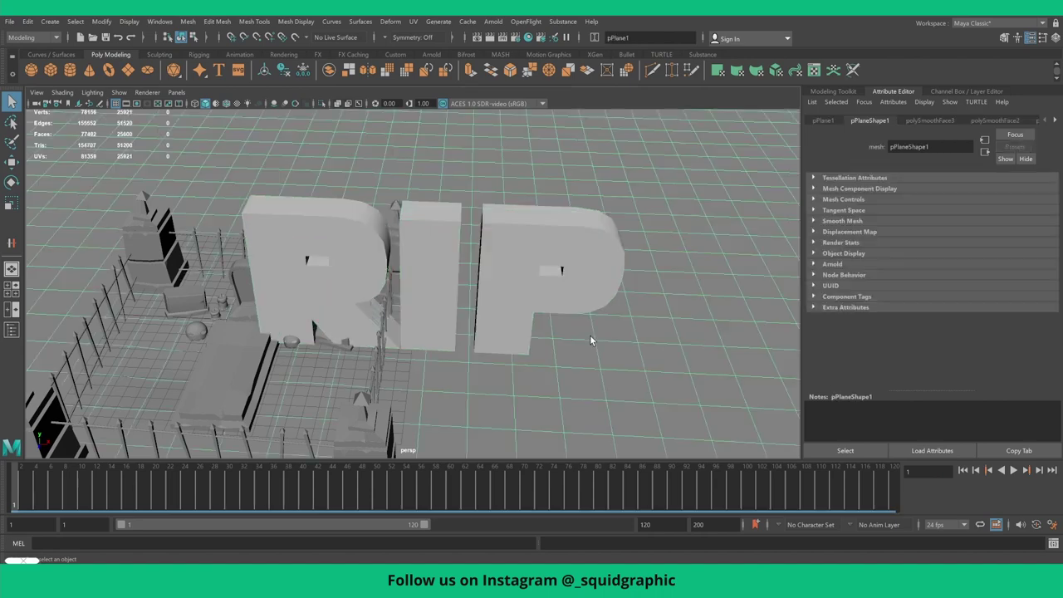
{"action": "mouse_move", "coordinate": [489, 300]}
{"action": "left_mouse_down", "text": "alt"}
{"action": "mouse_move", "coordinate": [475, 305]}
{"action": "mouse_move", "coordinate": [643, 223]}
{"action": "mouse_move", "coordinate": [564, 256]}
{"action": "mouse_move", "coordinate": [299, 211]}
{"action": "left_mouse_up", "text": "alt"}
{"action": "left_click", "coordinate": [833, 91]}
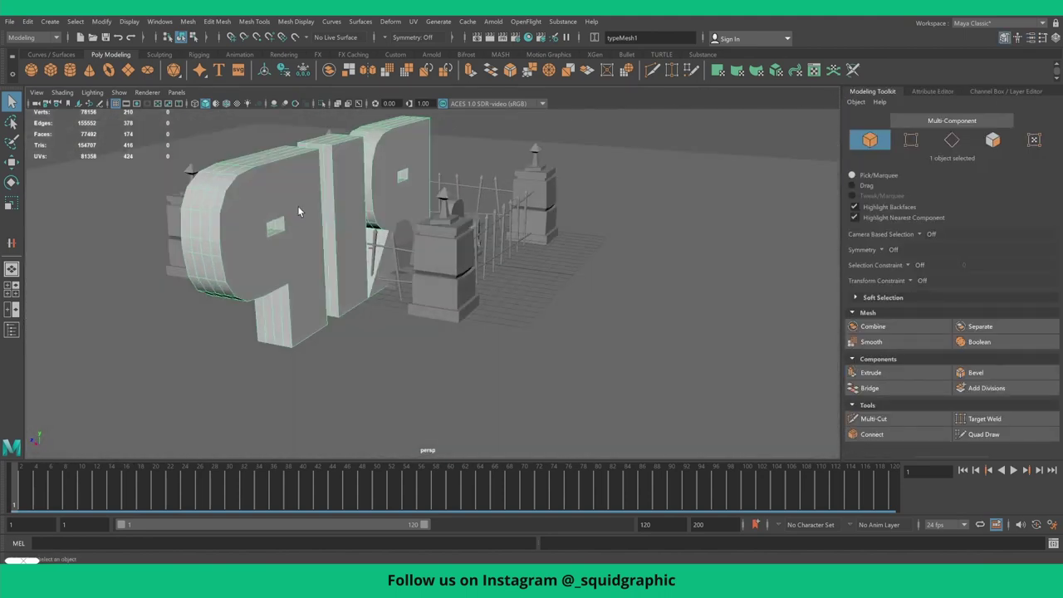
{"action": "right_click_drag", "start_coordinate": [304, 207], "coordinate": [297, 228]}
{"action": "left_click", "coordinate": [310, 210]}
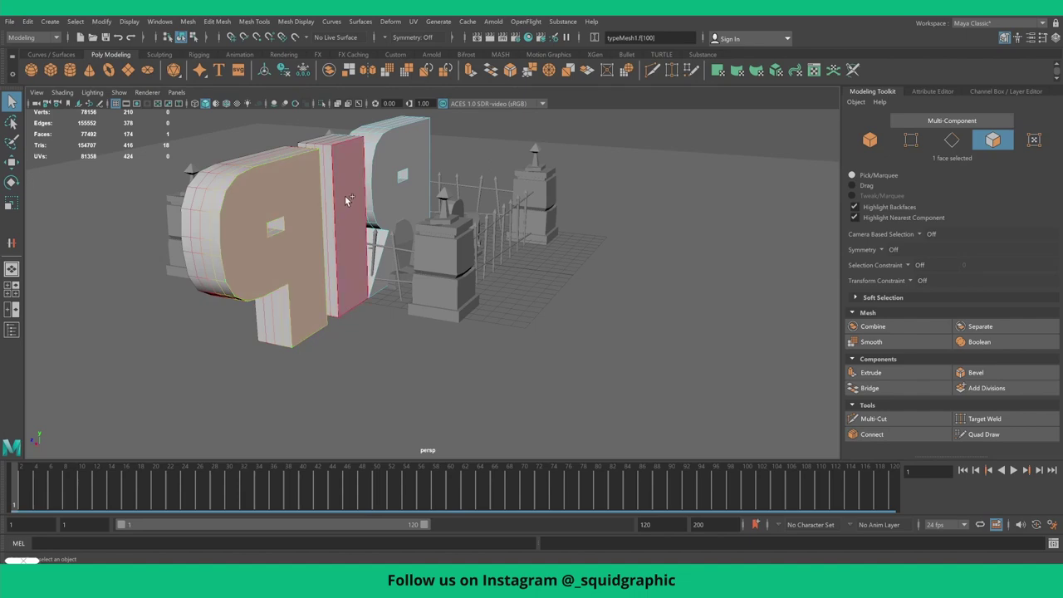
{"action": "left_click", "coordinate": [345, 195], "text": "shift"}
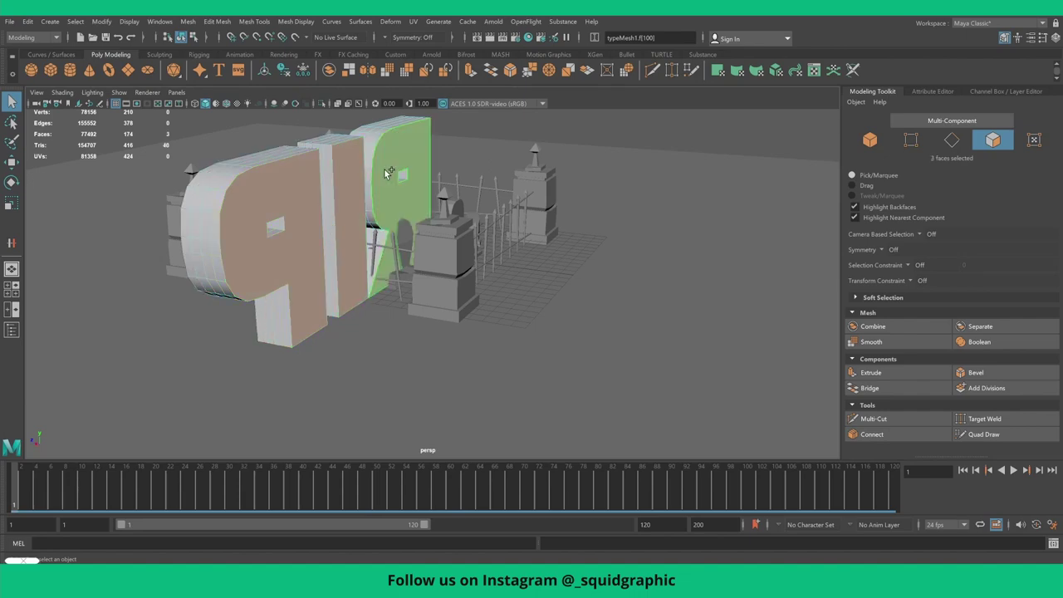
{"action": "left_click", "coordinate": [385, 173], "text": "shift"}
{"action": "key", "text": "Delete"}
- Shrink the RIP letters and move them left toward the central tombstone in the top view
{"action": "mouse_move", "coordinate": [385, 173]}
{"action": "left_mouse_down", "text": "alt"}
{"action": "mouse_move", "coordinate": [434, 181]}
{"action": "mouse_move", "coordinate": [428, 200]}
{"action": "left_mouse_up", "text": "alt"}
{"action": "right_click_drag", "start_coordinate": [427, 199], "coordinate": [481, 186]}
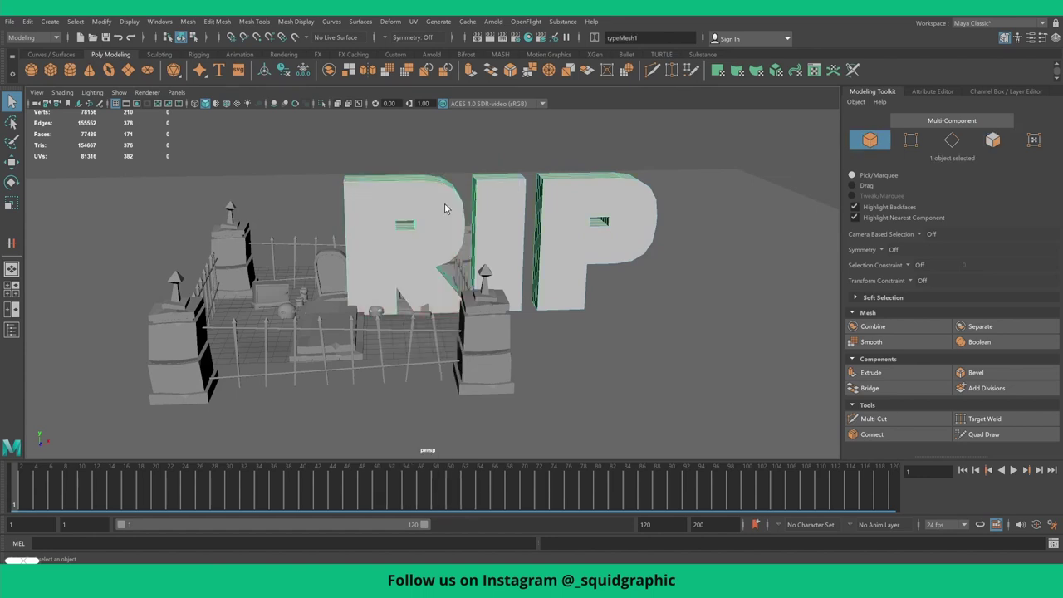
{"action": "key", "text": "r"}
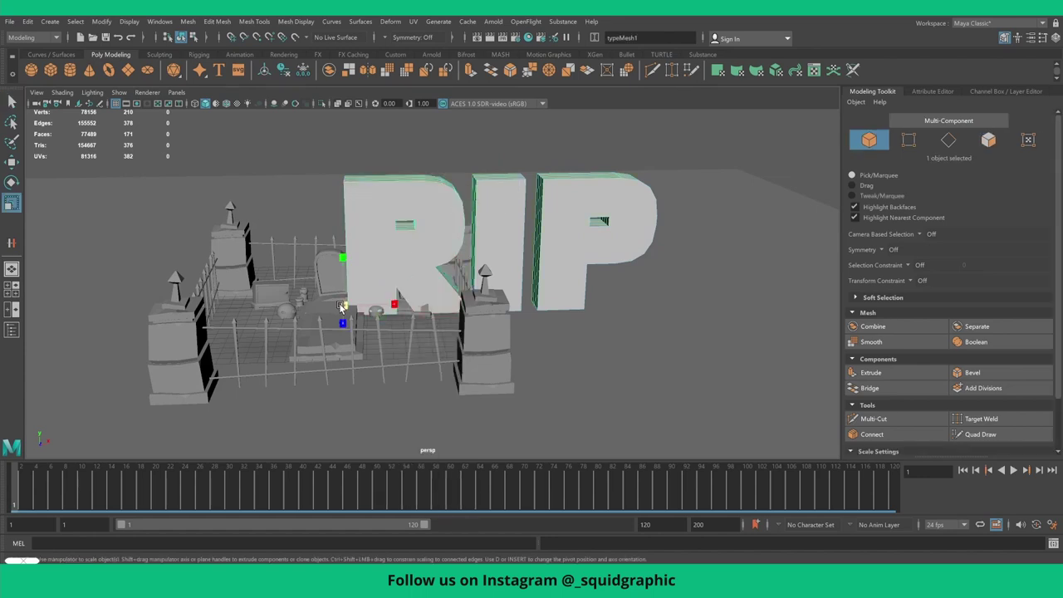
{"action": "left_click_drag", "start_coordinate": [342, 306], "coordinate": [275, 308]}
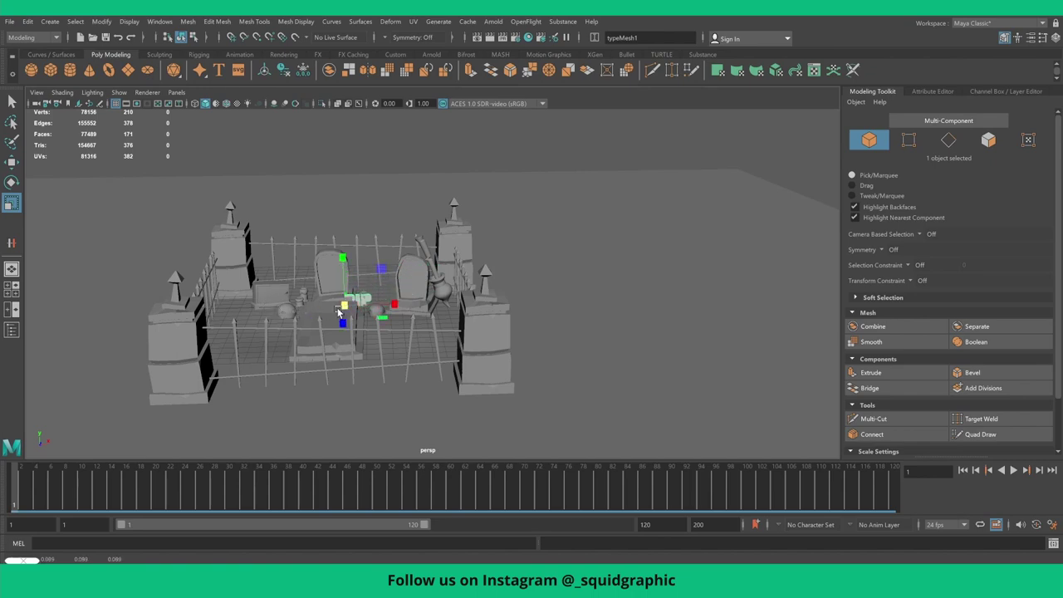
{"action": "key", "text": "space"}
{"action": "key", "text": "space"}
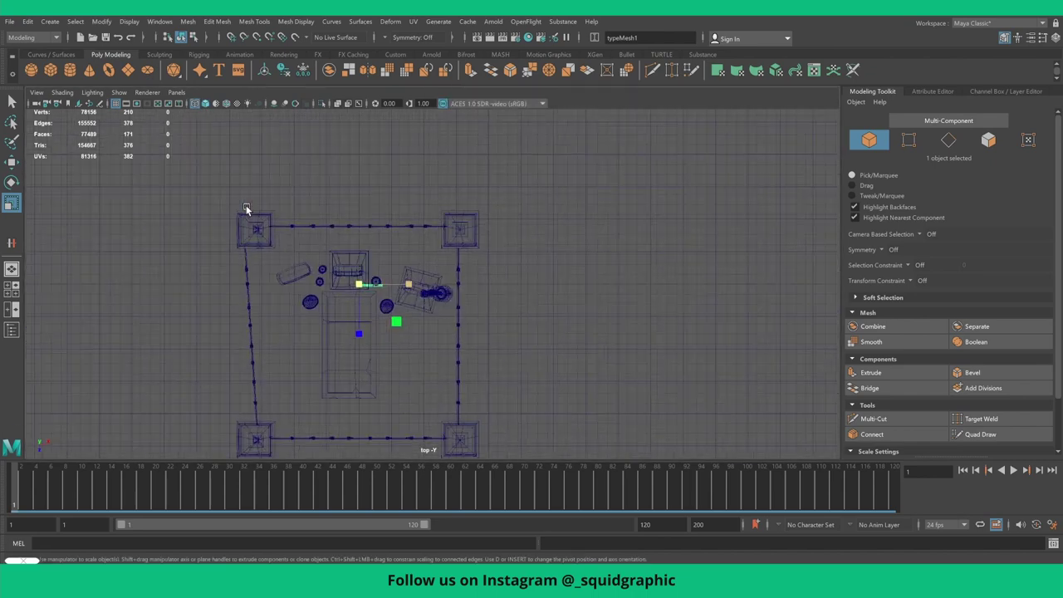
{"action": "key", "text": "w"}
{"action": "scroll", "coordinate": [744, 343], "scroll_direction": "up", "scroll_amount": 5}
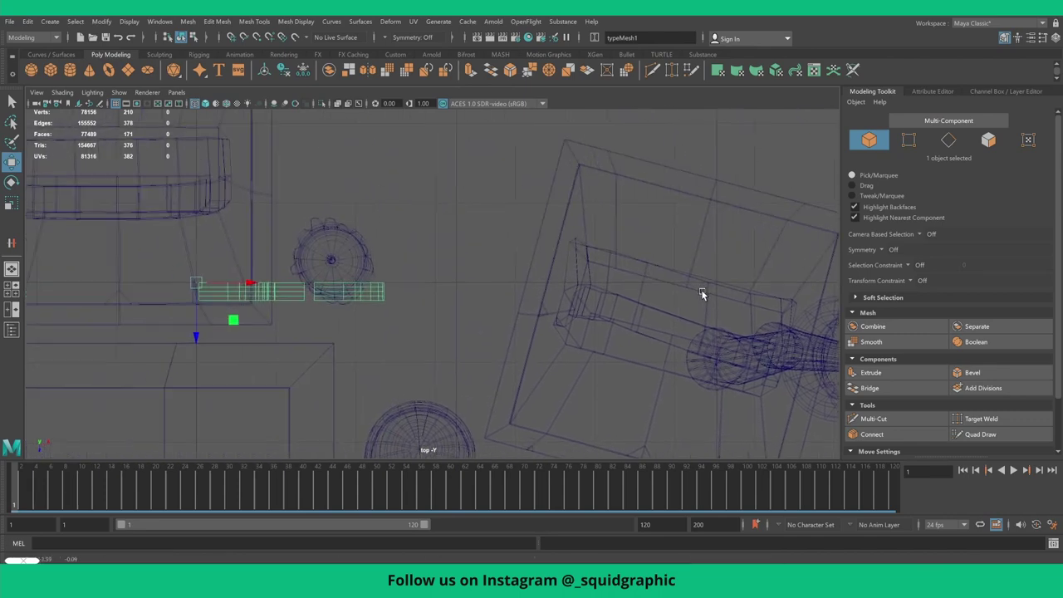
{"action": "mouse_move", "coordinate": [454, 293]}
{"action": "left_mouse_down"}
{"action": "mouse_move", "coordinate": [255, 329]}
{"action": "mouse_move", "coordinate": [221, 268]}
{"action": "mouse_move", "coordinate": [230, 246]}
{"action": "left_mouse_up"}
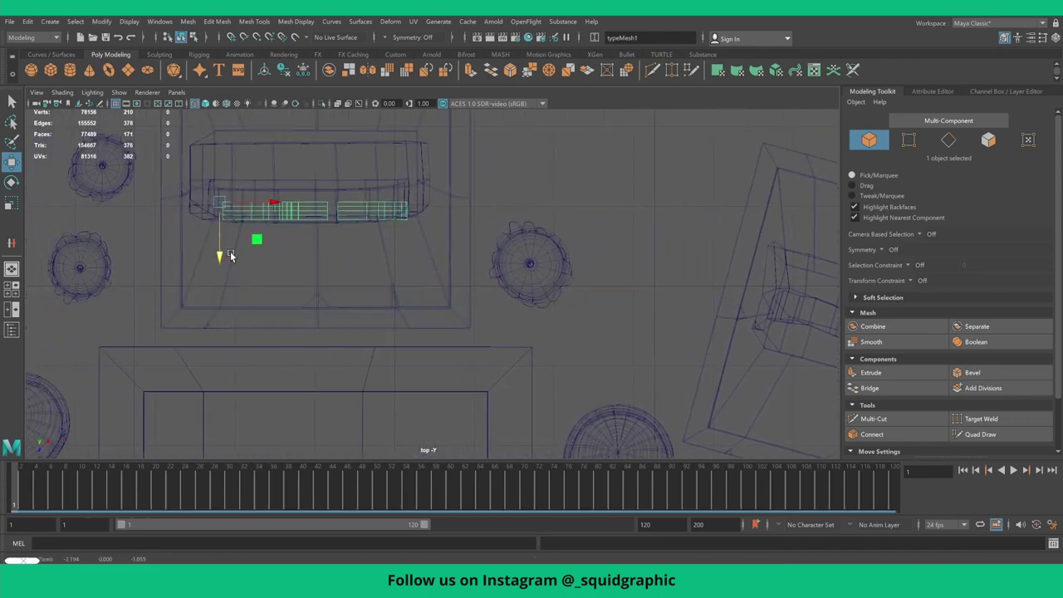
{"action": "key", "text": "space"}
{"action": "key", "text": "space"}
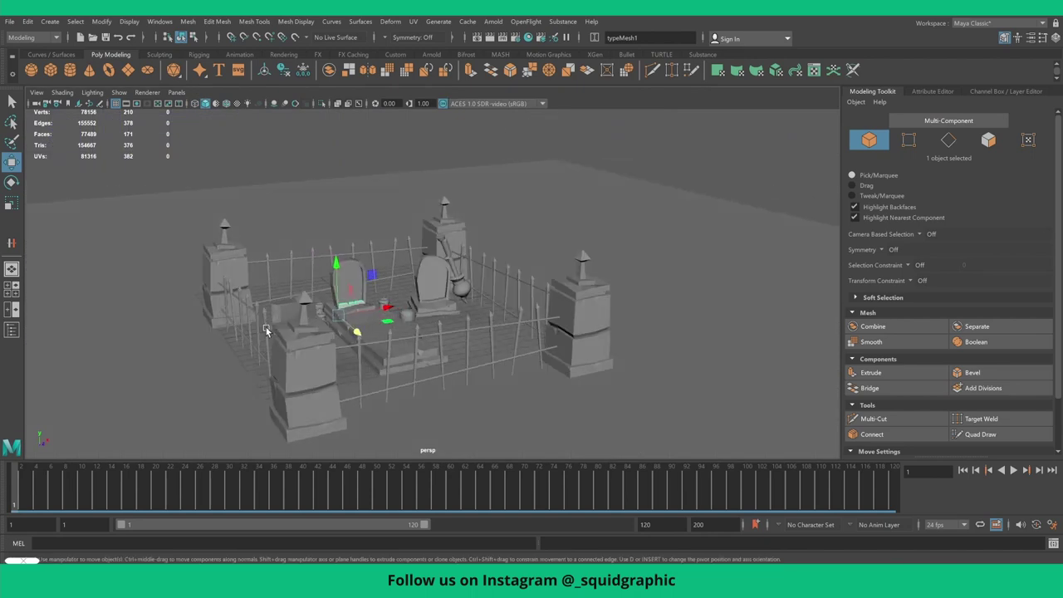
{"action": "key", "text": "f"}
- Pull the RIP letters out so they sit on the tombstone's front face
{"action": "left_click_drag", "start_coordinate": [278, 227], "coordinate": [281, 257], "text": "alt"}
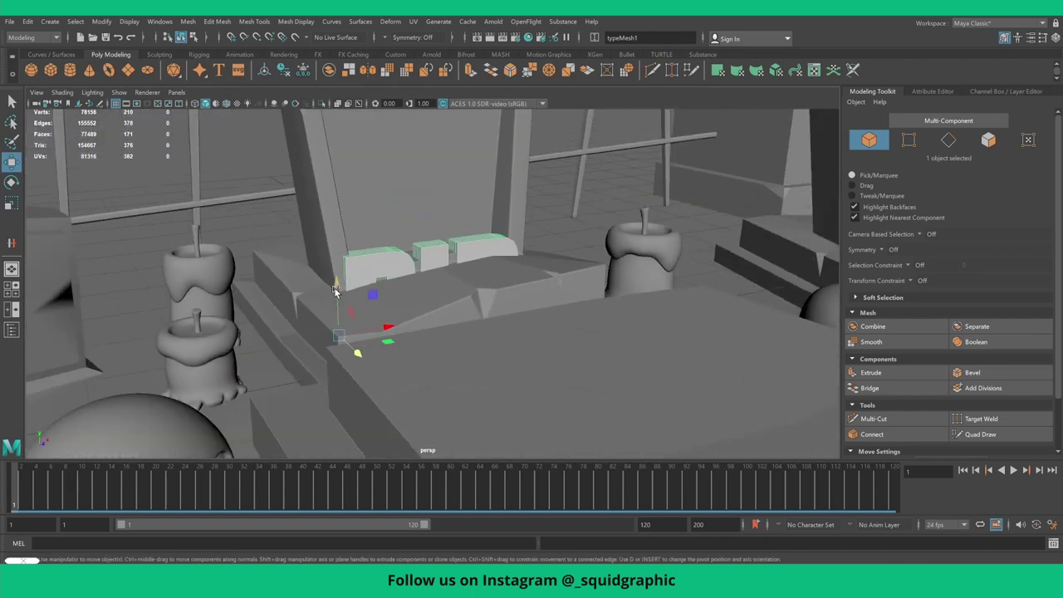
{"action": "mouse_move", "coordinate": [334, 291]}
{"action": "left_mouse_down", "text": "alt"}
{"action": "mouse_move", "coordinate": [446, 303]}
{"action": "mouse_move", "coordinate": [419, 317]}
{"action": "mouse_move", "coordinate": [305, 304]}
{"action": "left_mouse_up", "text": "alt"}
{"action": "key", "text": "r"}
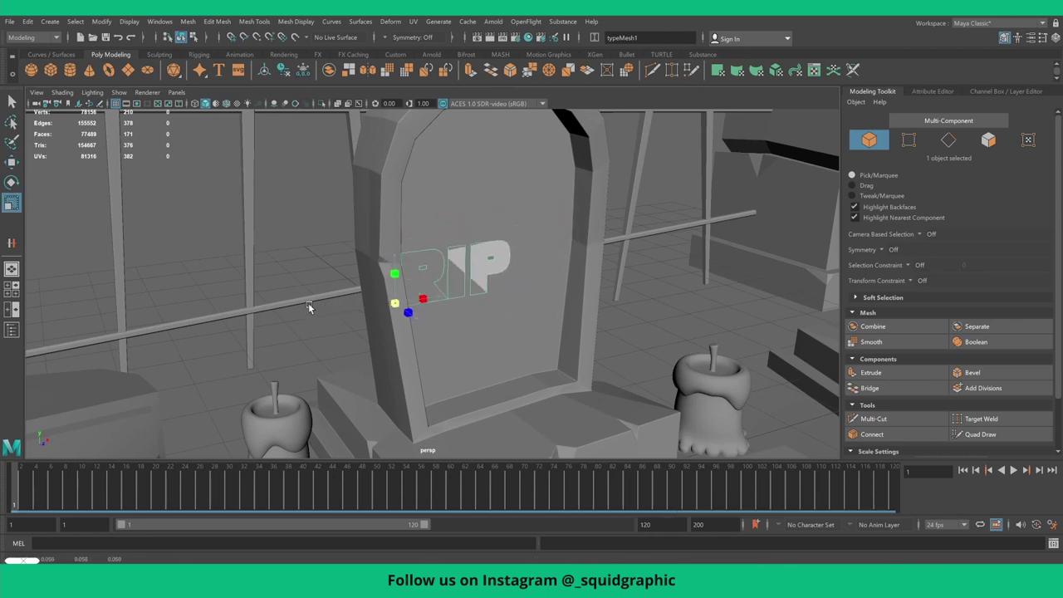
{"action": "key", "text": "w"}
{"action": "mouse_move", "coordinate": [442, 301]}
{"action": "left_mouse_down"}
{"action": "mouse_move", "coordinate": [470, 292]}
{"action": "mouse_move", "coordinate": [451, 321]}
{"action": "left_mouse_up"}
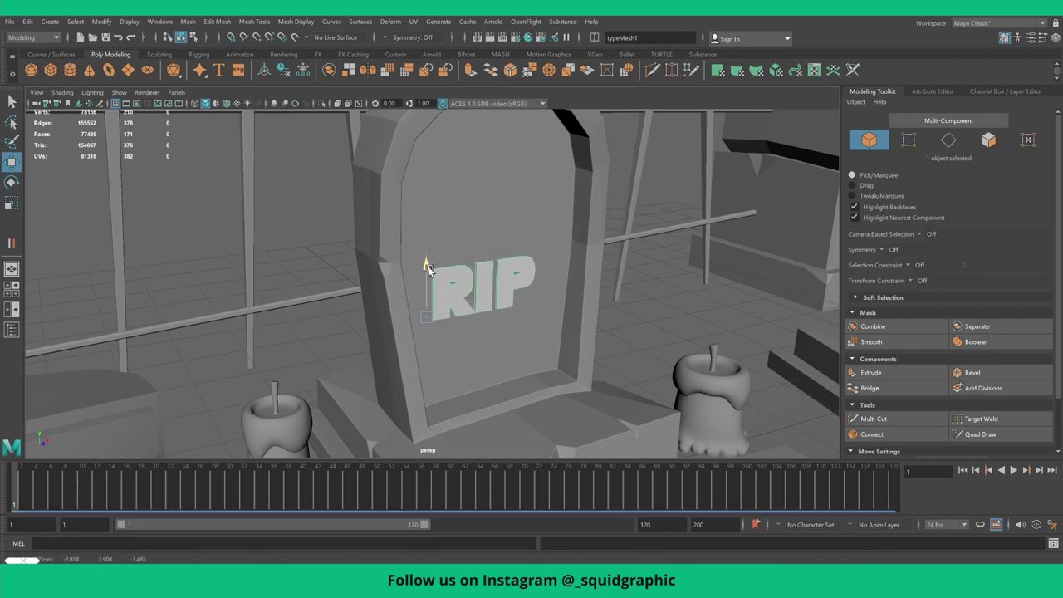
{"action": "left_click_drag", "start_coordinate": [429, 263], "coordinate": [467, 328], "text": "alt"}
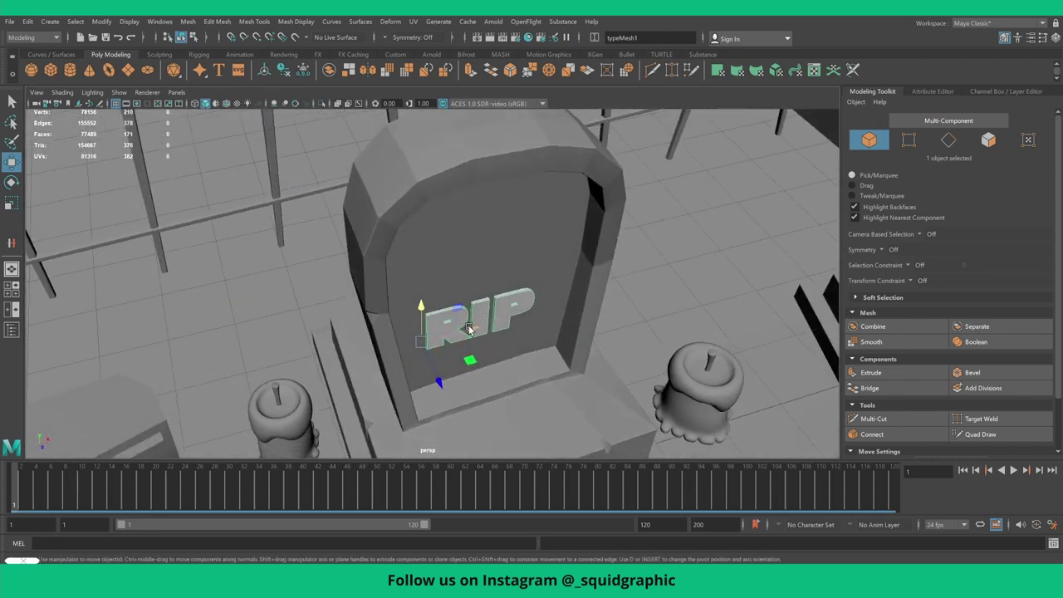
{"action": "key", "text": "e"}
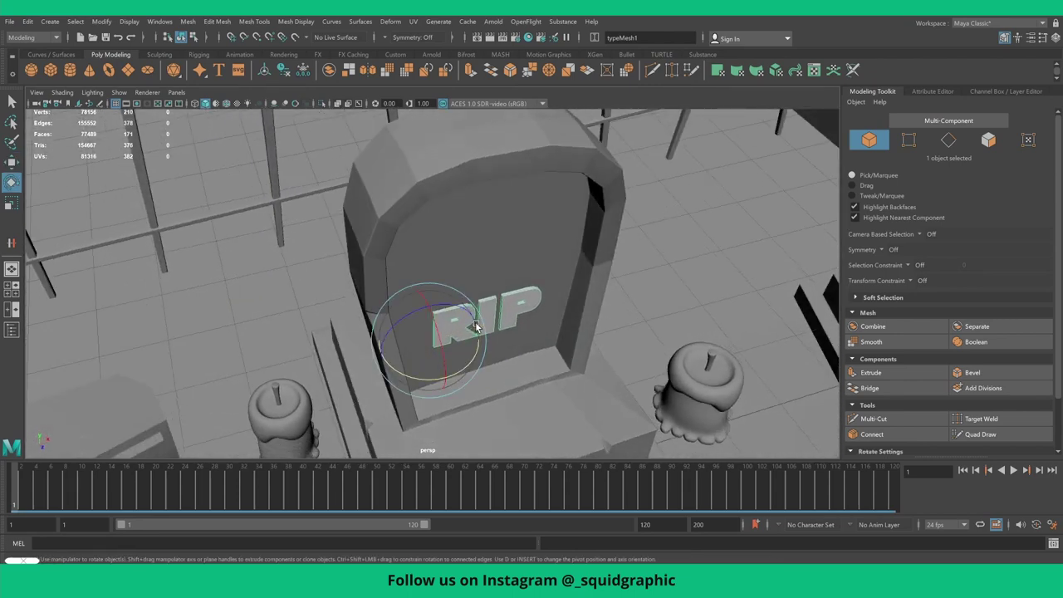
{"action": "scroll", "coordinate": [448, 319], "scroll_direction": "down", "scroll_amount": 10}
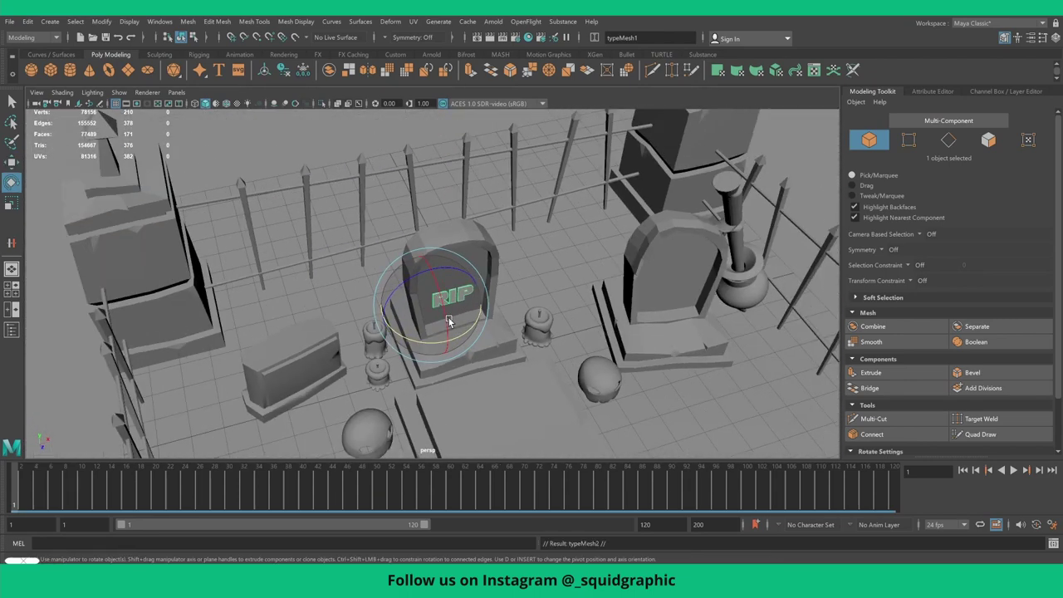
- Move the RIP copy off the stone and tilt the original RIP flush with the central tombstone
{"action": "key", "text": "w"}
{"action": "left_click_drag", "start_coordinate": [479, 304], "coordinate": [524, 282]}
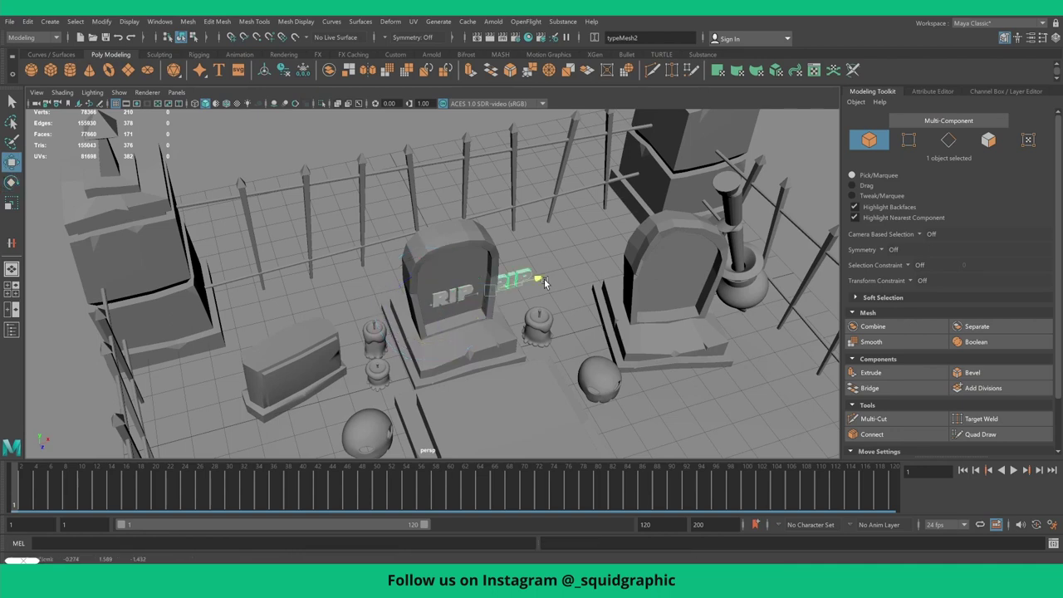
{"action": "left_click", "coordinate": [462, 299]}
{"action": "key", "text": "f"}
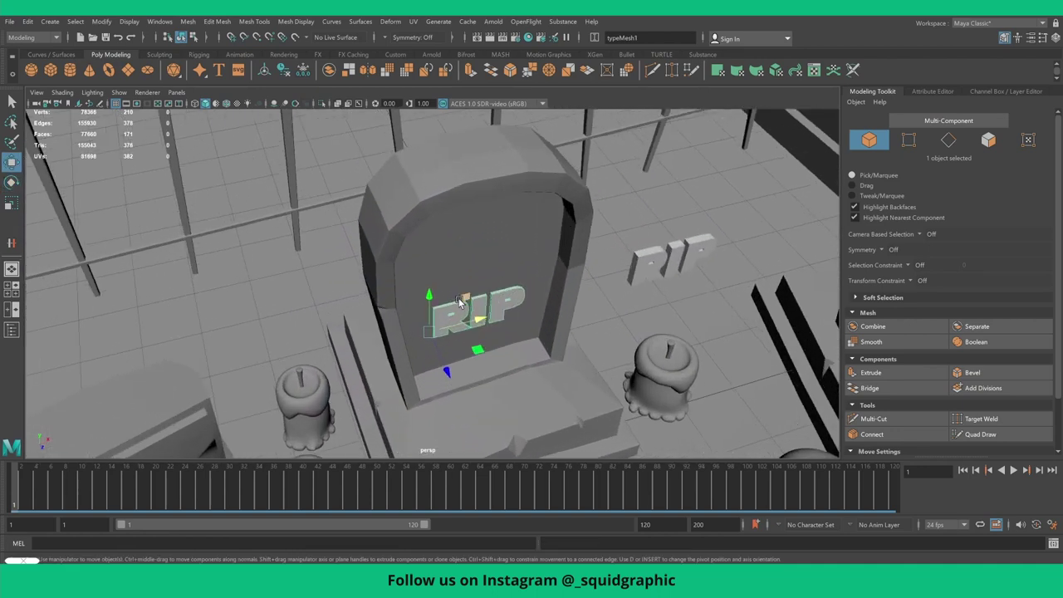
{"action": "key", "text": "e"}
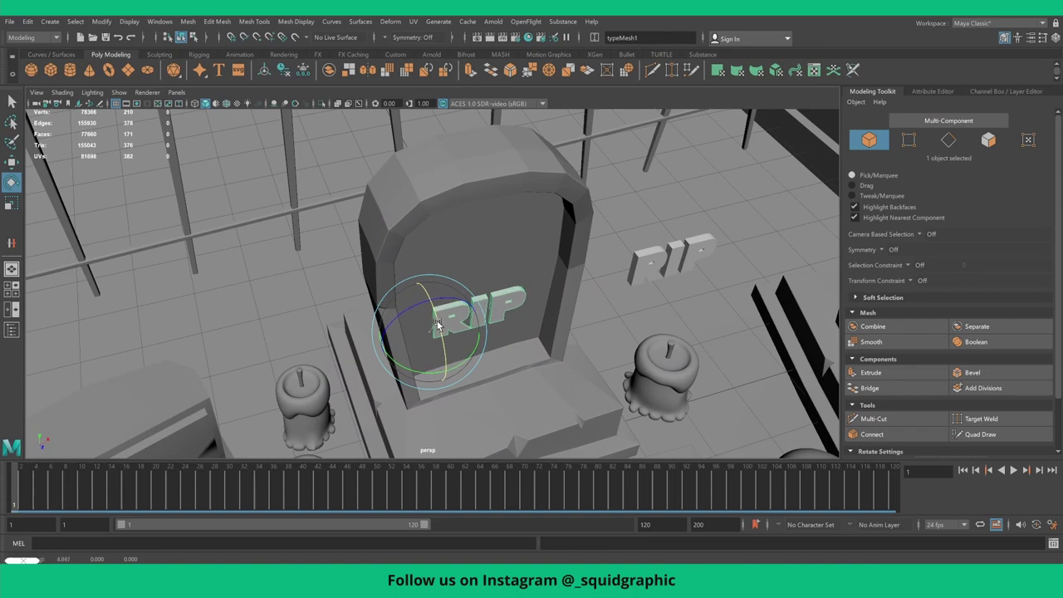
{"action": "key", "text": "w"}
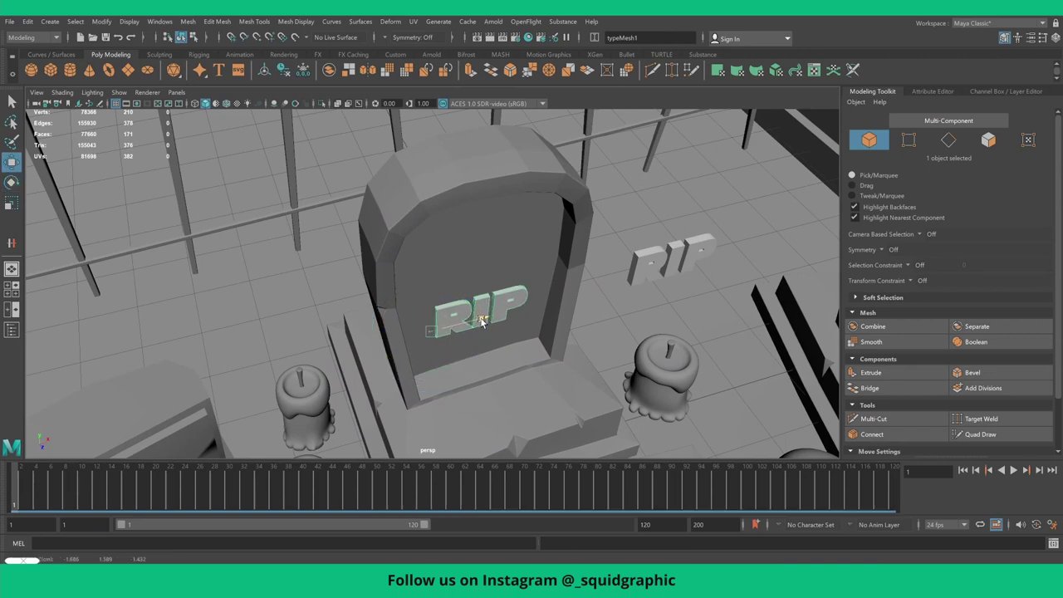
{"action": "key", "text": "e"}
{"action": "left_click_drag", "start_coordinate": [464, 337], "coordinate": [466, 368]}
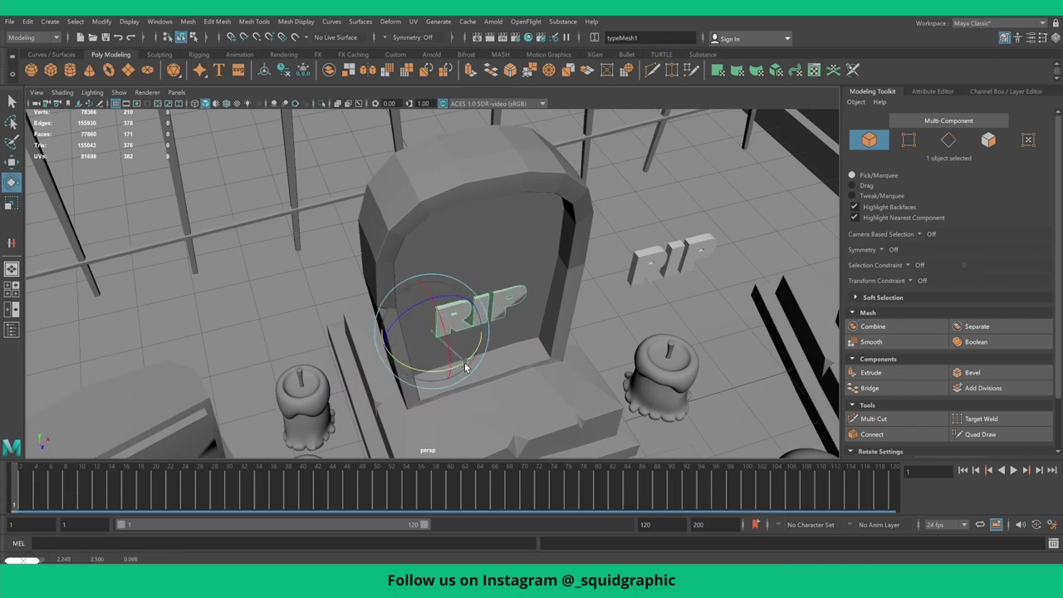
{"action": "left_click", "coordinate": [605, 326]}
{"action": "mouse_move", "coordinate": [605, 325]}
{"action": "left_mouse_down", "text": "alt"}
{"action": "mouse_move", "coordinate": [574, 312]}
{"action": "mouse_move", "coordinate": [590, 312]}
{"action": "left_mouse_up", "text": "alt"}
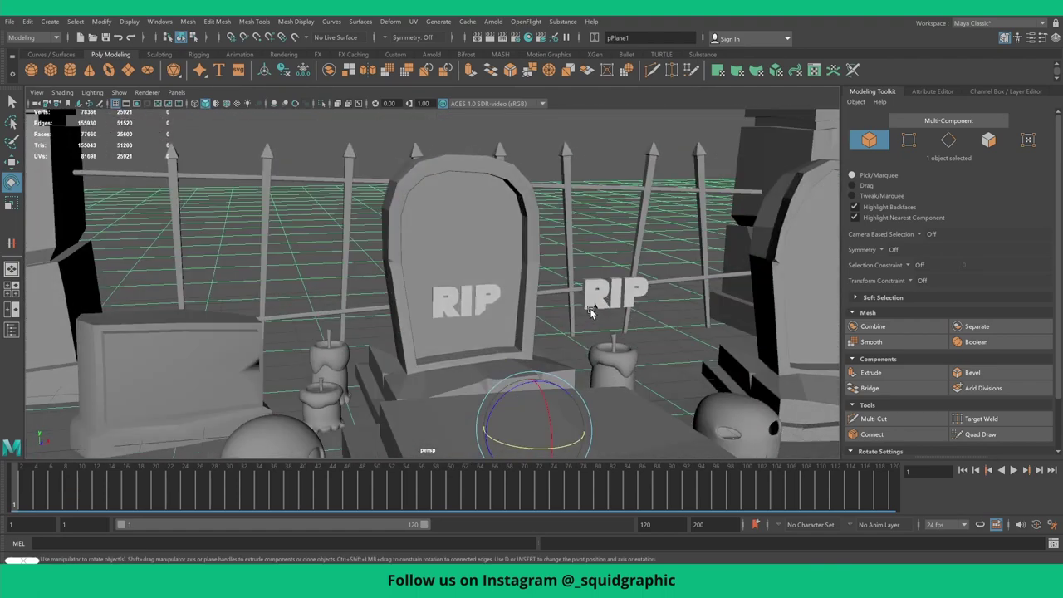
{"action": "left_click", "coordinate": [481, 298]}
{"action": "scroll", "coordinate": [481, 298], "scroll_direction": "up", "scroll_amount": 3}
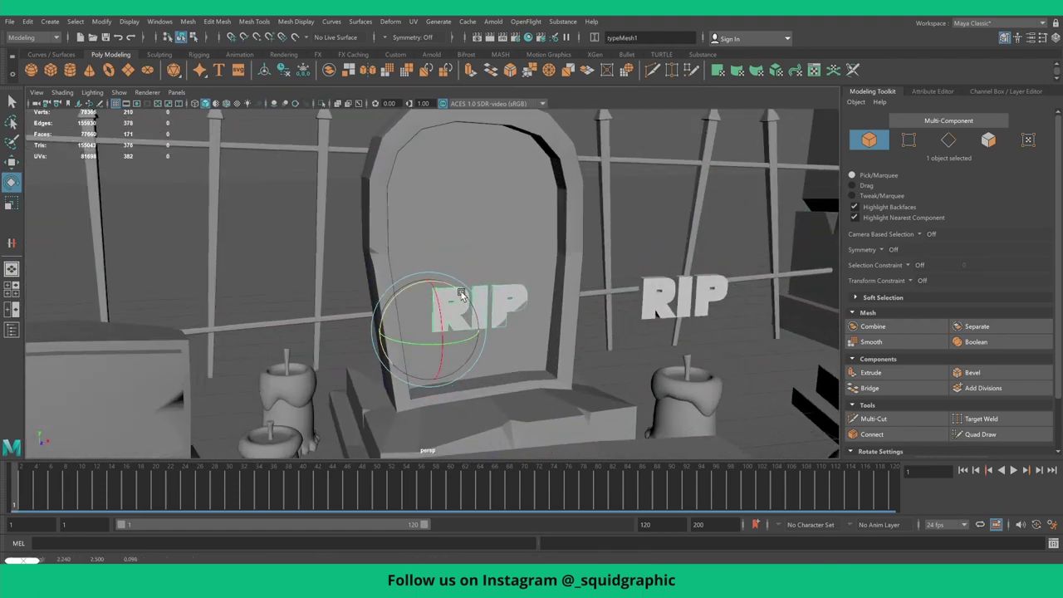
{"action": "left_click_drag", "start_coordinate": [462, 294], "coordinate": [458, 286]}
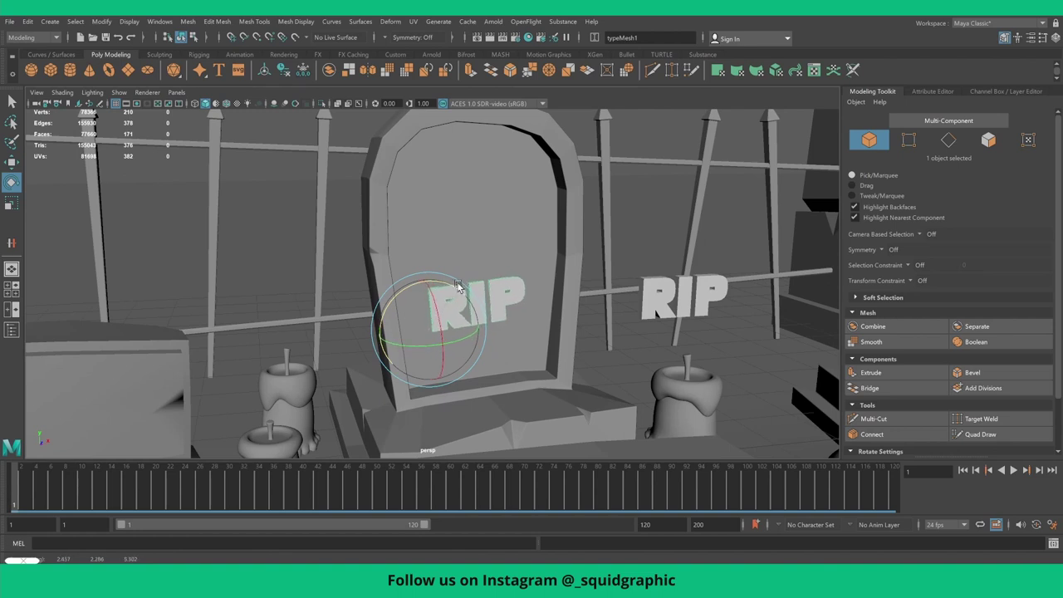
- Move the second RIP onto the right tombstone and rotate it upright against its face
{"action": "left_click", "coordinate": [657, 305]}
{"action": "scroll", "coordinate": [658, 305], "scroll_direction": "down", "scroll_amount": 5}
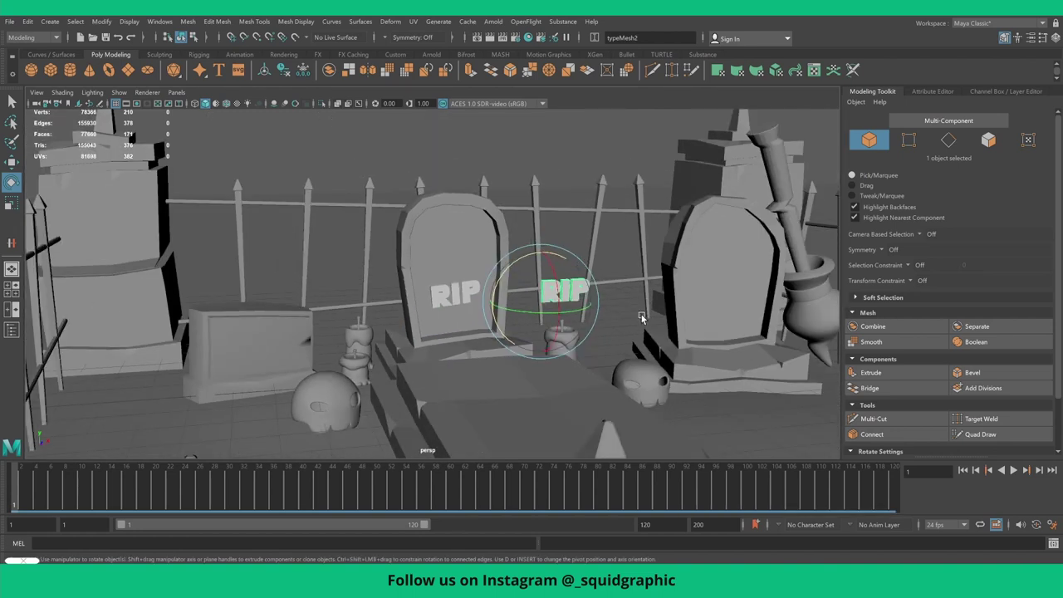
{"action": "key", "text": "w"}
{"action": "mouse_move", "coordinate": [563, 316]}
{"action": "left_mouse_down"}
{"action": "mouse_move", "coordinate": [598, 339]}
{"action": "mouse_move", "coordinate": [456, 320]}
{"action": "mouse_move", "coordinate": [561, 315]}
{"action": "mouse_move", "coordinate": [573, 346]}
{"action": "mouse_move", "coordinate": [563, 326]}
{"action": "left_mouse_up"}
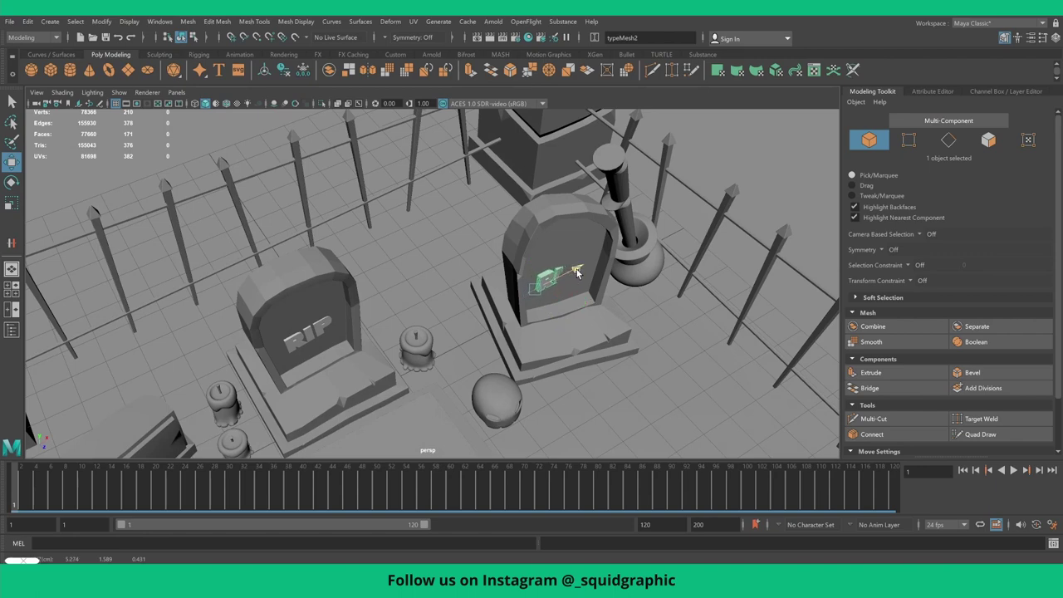
{"action": "scroll", "coordinate": [579, 273], "scroll_direction": "up", "scroll_amount": 3}
{"action": "scroll", "coordinate": [579, 272], "scroll_direction": "up", "scroll_amount": 3}
{"action": "key", "text": "e"}
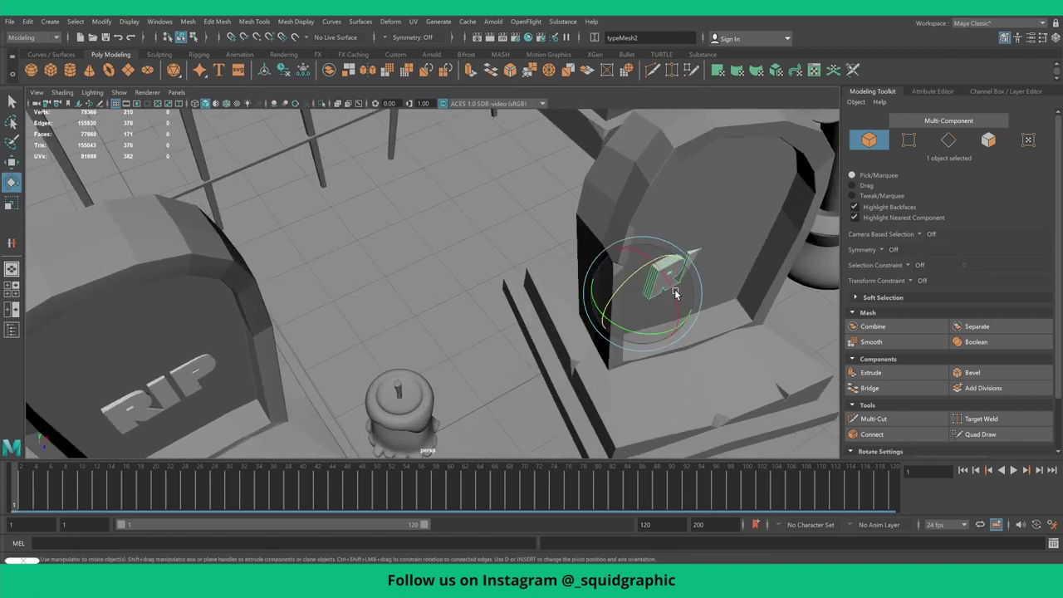
{"action": "scroll", "coordinate": [501, 292], "scroll_direction": "up", "scroll_amount": 2}
{"action": "mouse_move", "coordinate": [501, 292]}
{"action": "left_mouse_down", "text": "alt"}
{"action": "mouse_move", "coordinate": [528, 325]}
{"action": "mouse_move", "coordinate": [548, 328]}
{"action": "mouse_move", "coordinate": [509, 335]}
{"action": "mouse_move", "coordinate": [510, 308]}
{"action": "mouse_move", "coordinate": [541, 302]}
{"action": "mouse_move", "coordinate": [505, 332]}
{"action": "left_mouse_up", "text": "alt"}
{"action": "key", "text": "w"}
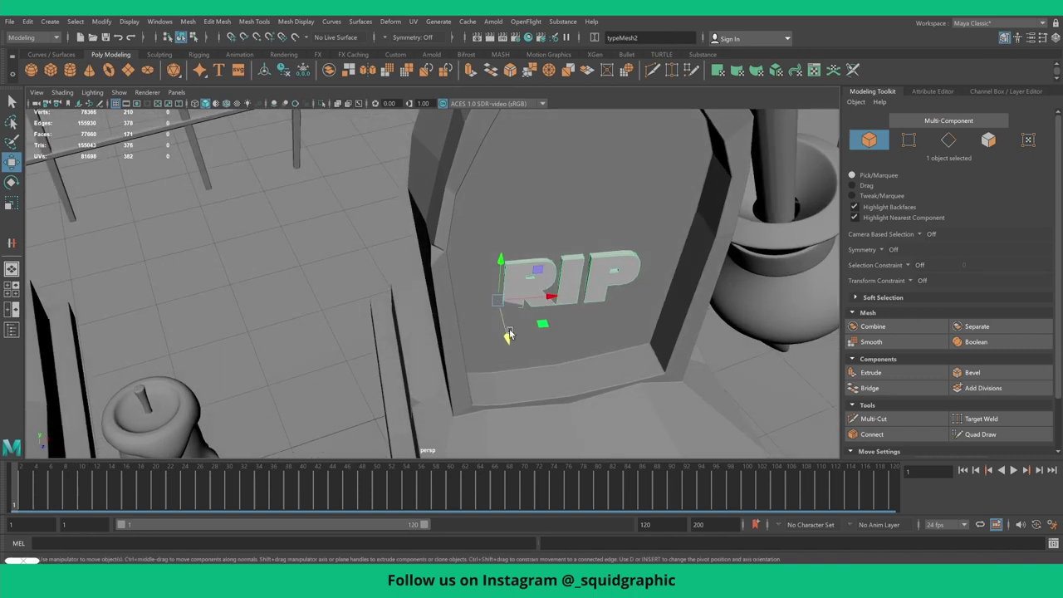
- Select a face on the I, undo an accidental bevel, and reframe the RIP letters
{"action": "right_click_drag", "start_coordinate": [570, 274], "coordinate": [571, 269]}
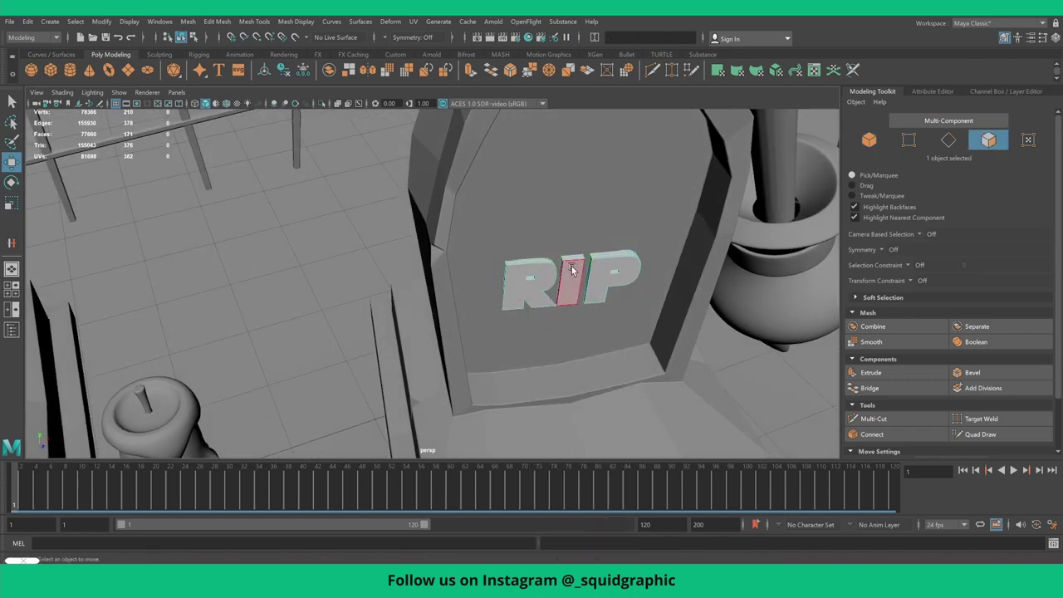
{"action": "left_click", "coordinate": [572, 262]}
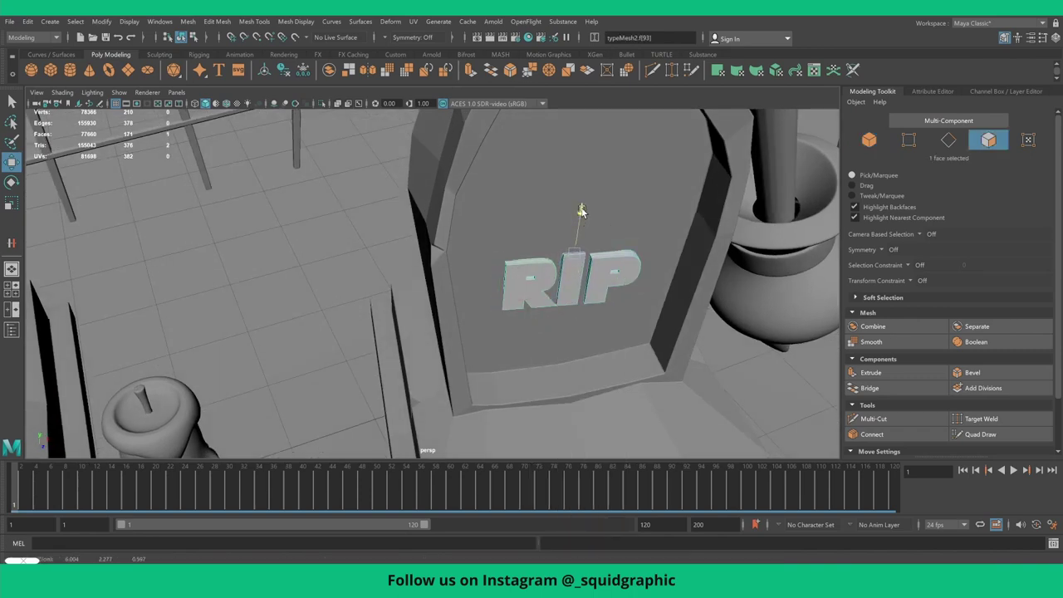
{"action": "key", "text": "w"}
{"action": "mouse_move", "coordinate": [581, 216]}
{"action": "left_mouse_down", "text": "alt"}
{"action": "mouse_move", "coordinate": [592, 266]}
{"action": "mouse_move", "coordinate": [486, 268]}
{"action": "mouse_move", "coordinate": [544, 264]}
{"action": "left_mouse_up", "text": "alt"}
{"action": "right_click_drag", "start_coordinate": [544, 264], "coordinate": [599, 240]}
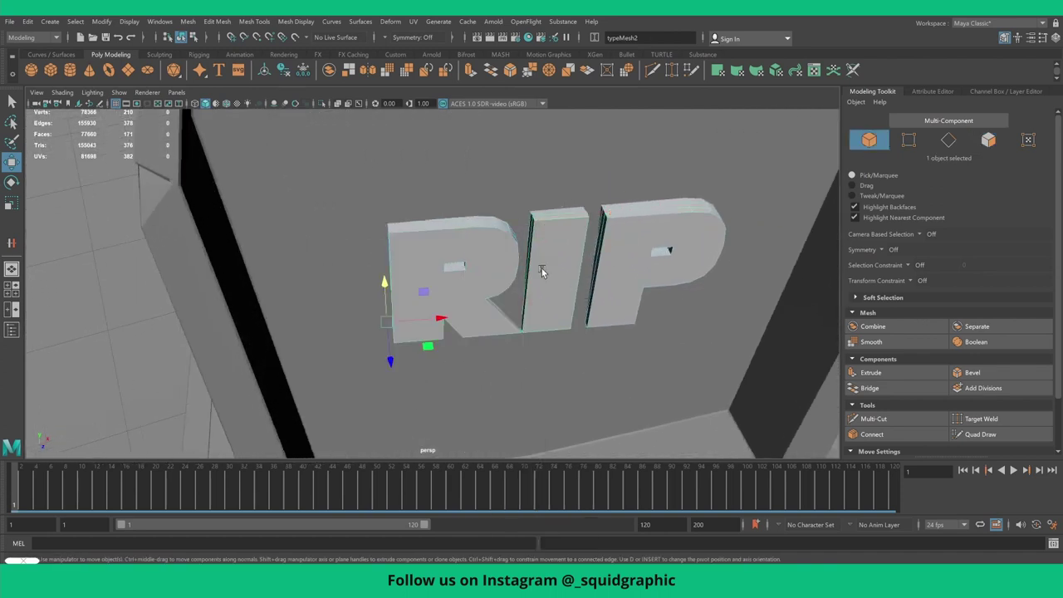
{"action": "key", "text": "ctrl+z"}
{"action": "left_click_drag", "start_coordinate": [629, 279], "coordinate": [468, 250], "text": "alt"}
{"action": "right_click_drag", "start_coordinate": [468, 250], "coordinate": [505, 245], "text": "alt"}
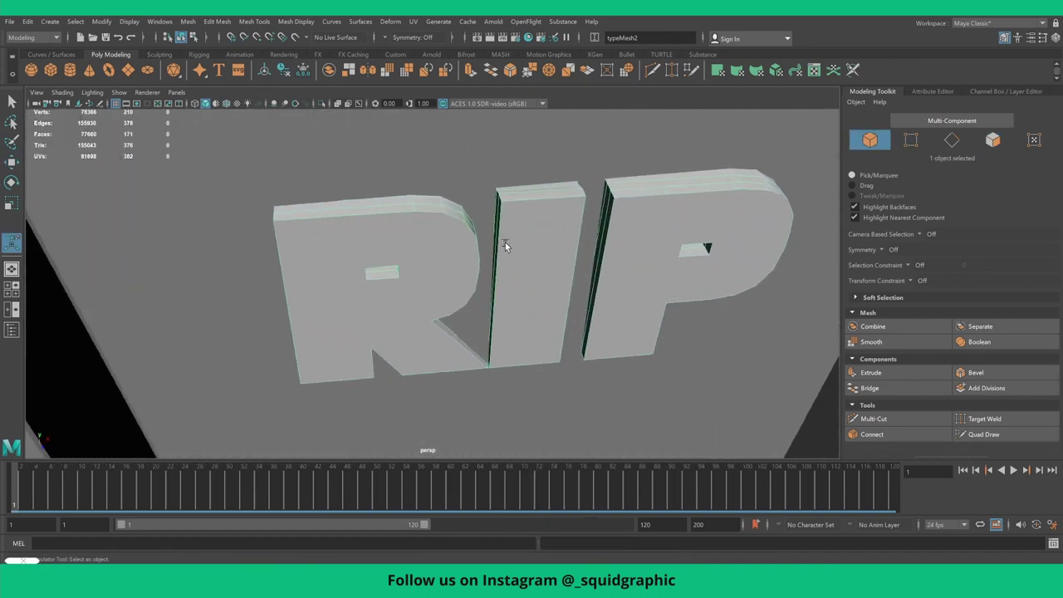
{"action": "key", "text": "w"}
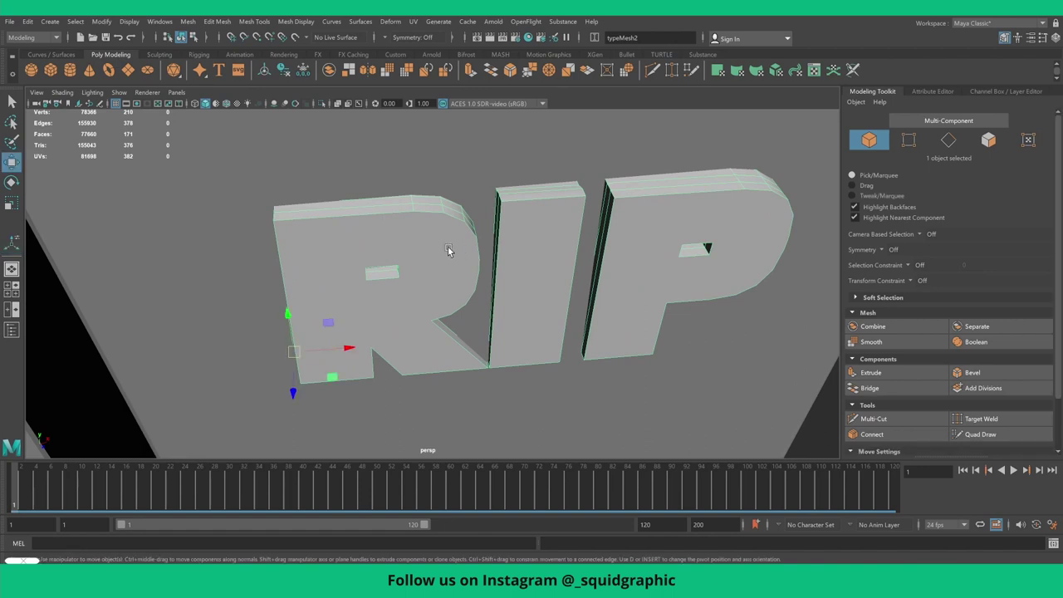
{"action": "left_click_drag", "start_coordinate": [296, 388], "coordinate": [290, 392]}
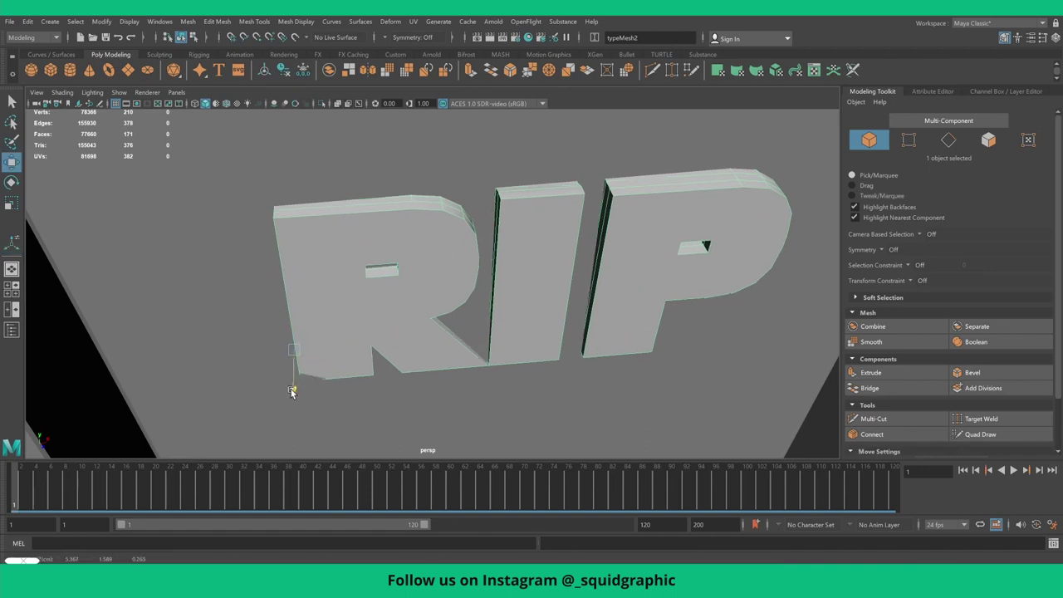
- Raise the top faces of the R and P upward along Y
{"action": "right_click_drag", "start_coordinate": [440, 260], "coordinate": [436, 284]}
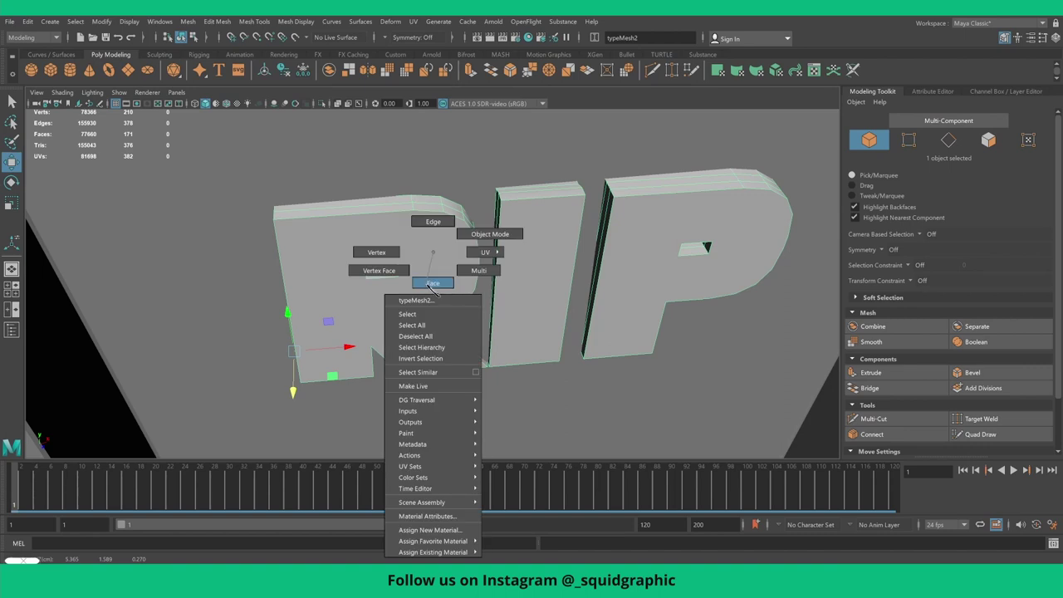
{"action": "left_click", "coordinate": [452, 215]}
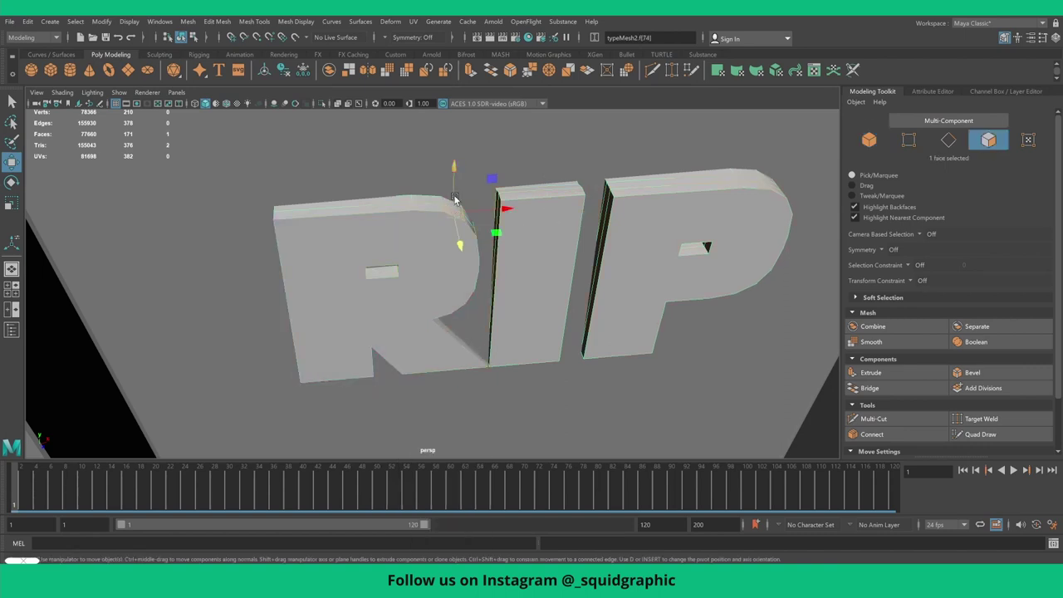
{"action": "left_click", "coordinate": [432, 227]}
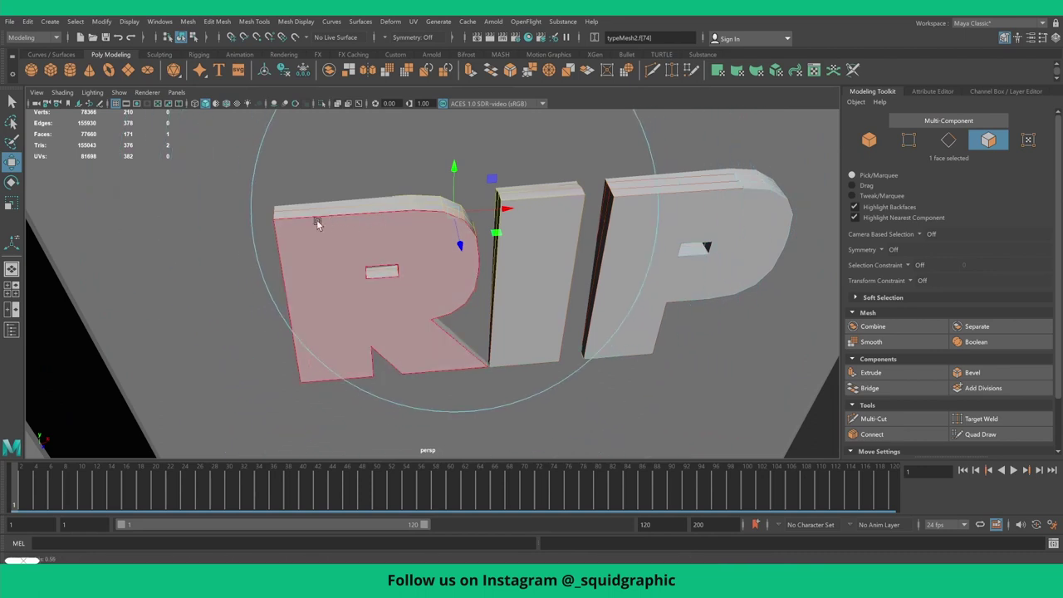
{"action": "left_click_drag", "start_coordinate": [458, 171], "coordinate": [459, 161]}
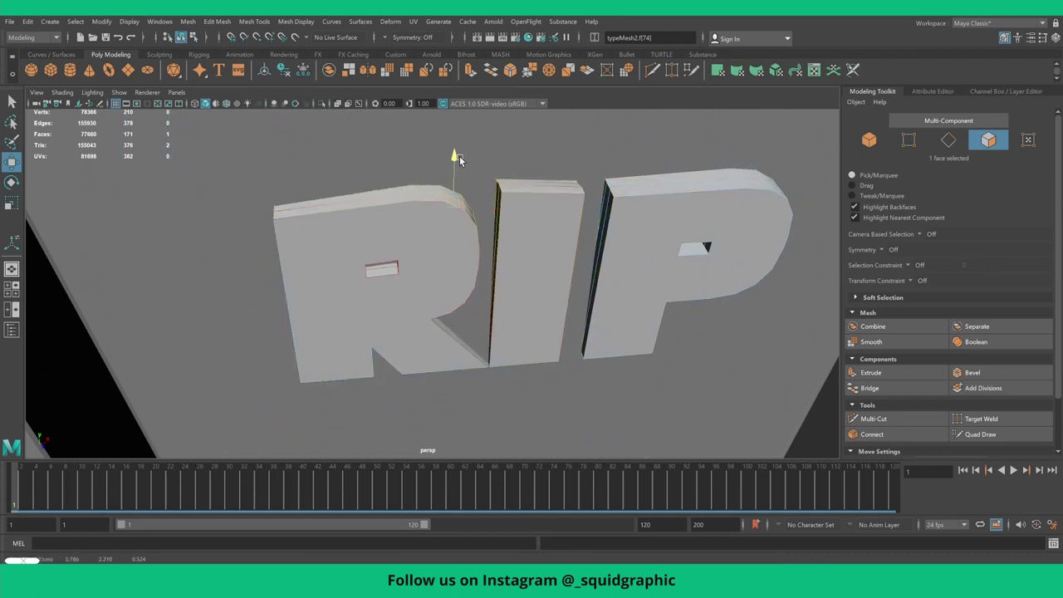
{"action": "left_click", "coordinate": [752, 181]}
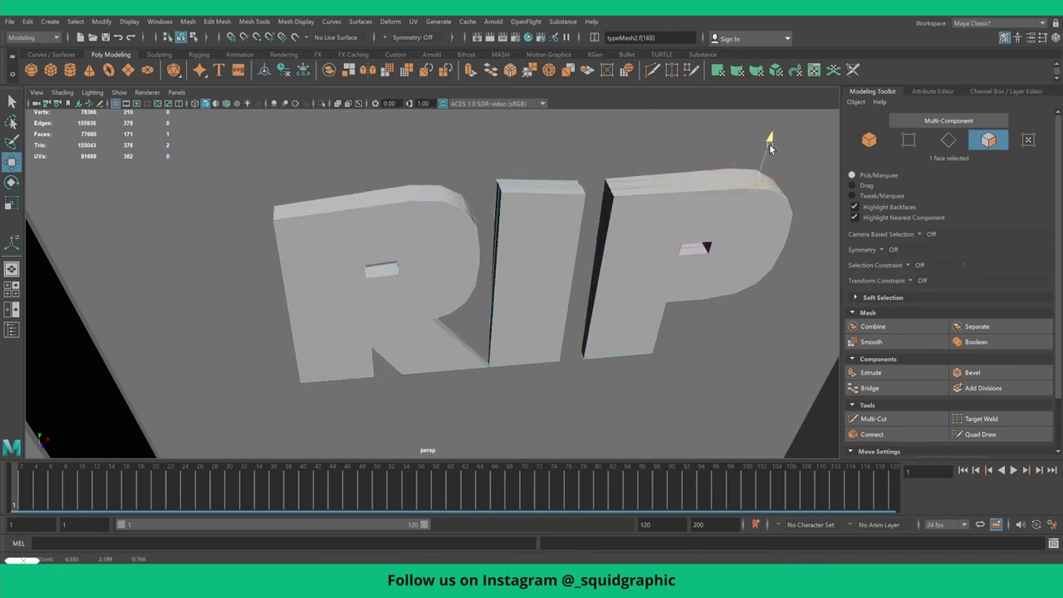
{"action": "mouse_move", "coordinate": [769, 143]}
{"action": "left_mouse_down"}
{"action": "mouse_move", "coordinate": [765, 162]}
{"action": "mouse_move", "coordinate": [574, 225]}
{"action": "mouse_move", "coordinate": [521, 292]}
{"action": "mouse_move", "coordinate": [562, 337]}
{"action": "left_mouse_up"}
- Push the R's left side face outward and reframe on the RIP lettering
{"action": "mouse_move", "coordinate": [497, 298]}
{"action": "left_mouse_down", "text": "alt"}
{"action": "mouse_move", "coordinate": [503, 290]}
{"action": "mouse_move", "coordinate": [366, 283]}
{"action": "left_mouse_up", "text": "alt"}
{"action": "left_click", "coordinate": [292, 235]}
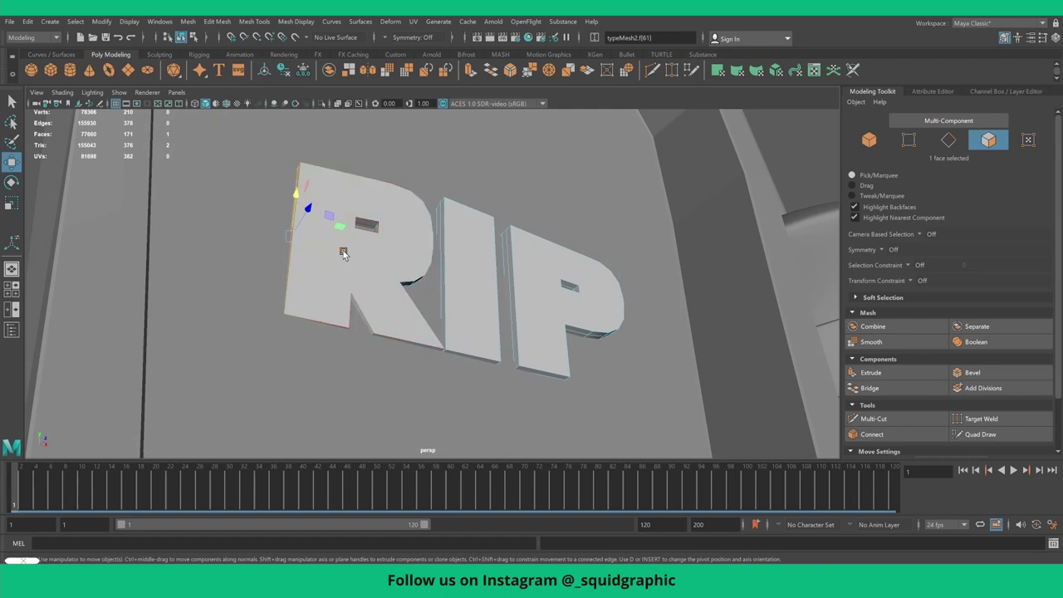
{"action": "left_click_drag", "start_coordinate": [291, 235], "coordinate": [329, 249]}
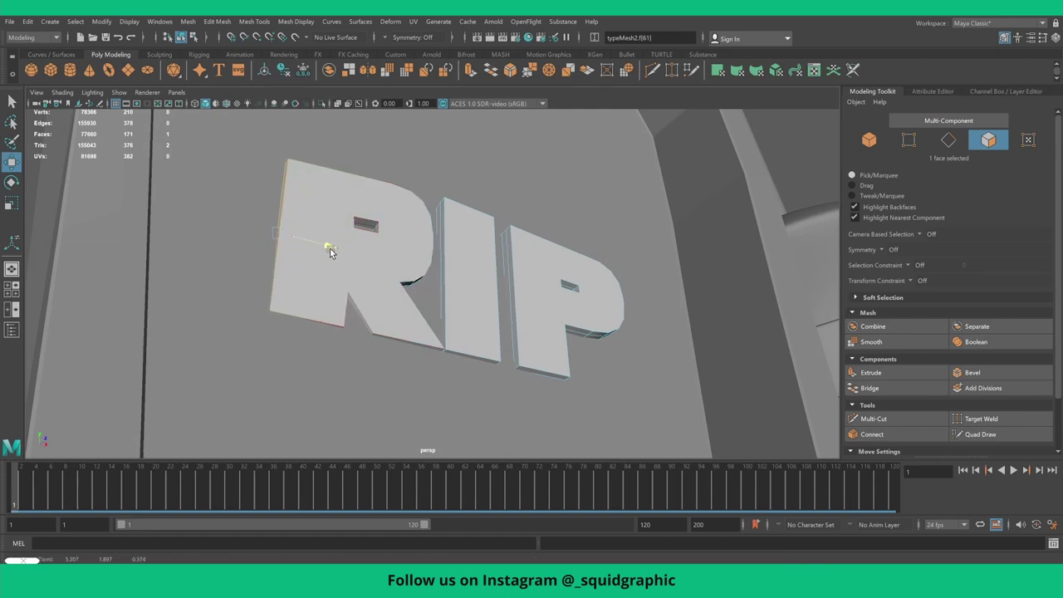
{"action": "left_click", "coordinate": [601, 319]}
{"action": "left_click_drag", "start_coordinate": [595, 289], "coordinate": [593, 296], "text": "alt"}
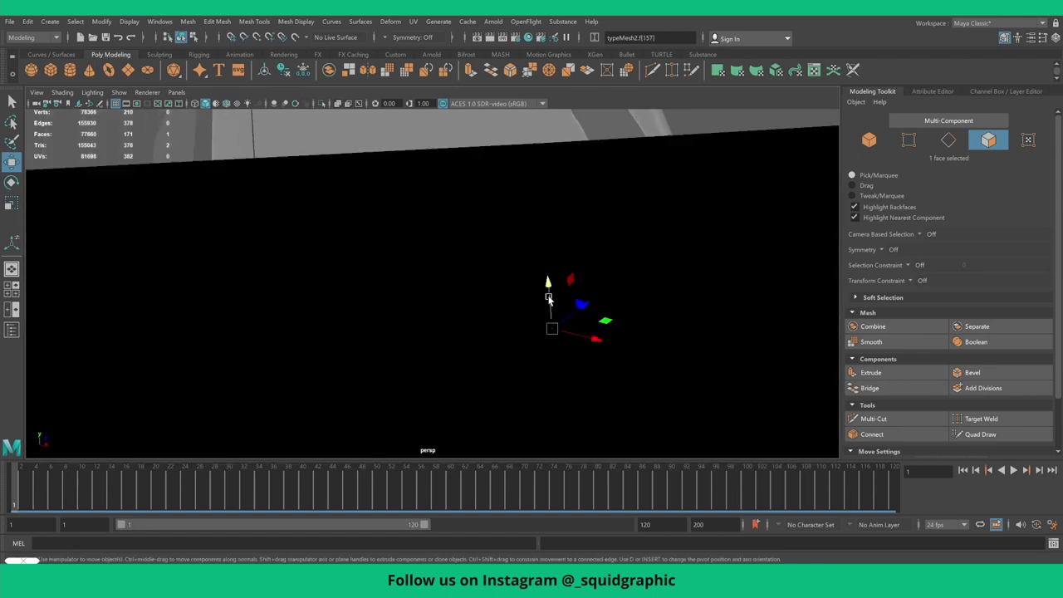
{"action": "right_click_drag", "start_coordinate": [593, 297], "coordinate": [389, 333], "text": "alt"}
{"action": "mouse_move", "coordinate": [389, 333]}
{"action": "left_mouse_down", "text": "alt"}
{"action": "mouse_move", "coordinate": [642, 312]}
{"action": "mouse_move", "coordinate": [389, 305]}
{"action": "left_mouse_up", "text": "alt"}
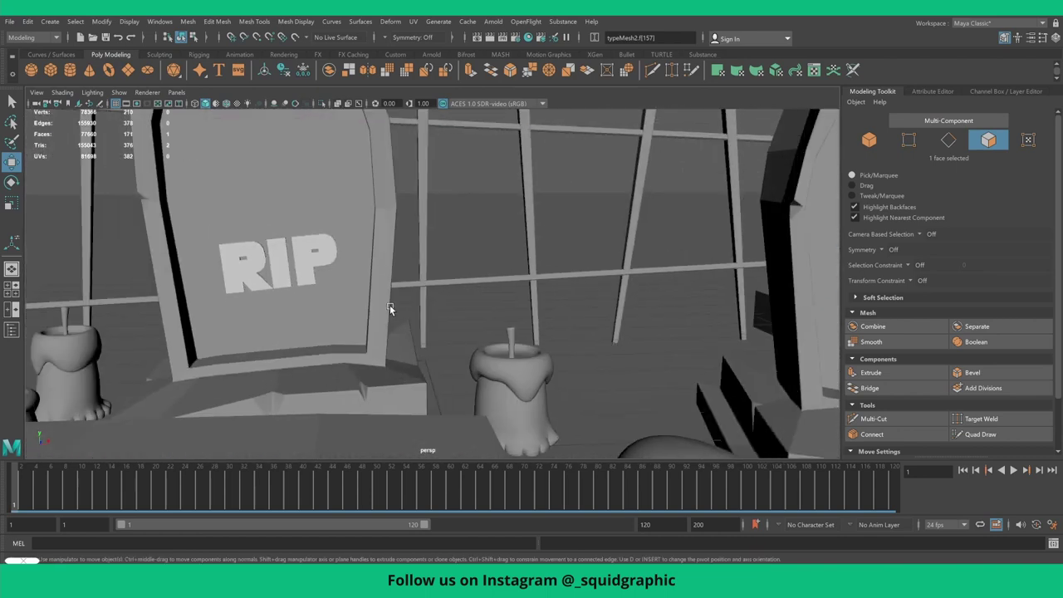
{"action": "mouse_move", "coordinate": [390, 304]}
{"action": "right_mouse_down", "text": "alt"}
{"action": "mouse_move", "coordinate": [487, 289]}
{"action": "mouse_move", "coordinate": [424, 264]}
{"action": "mouse_move", "coordinate": [426, 241]}
{"action": "mouse_move", "coordinate": [436, 300]}
{"action": "right_mouse_up", "text": "alt"}
- Nudge the top faces of the R and P slightly upward
{"action": "left_click_drag", "start_coordinate": [435, 301], "coordinate": [426, 243], "text": "alt"}
{"action": "right_click_drag", "start_coordinate": [426, 243], "coordinate": [456, 314], "text": "alt"}
{"action": "left_click_drag", "start_coordinate": [456, 314], "coordinate": [459, 278], "text": "alt"}
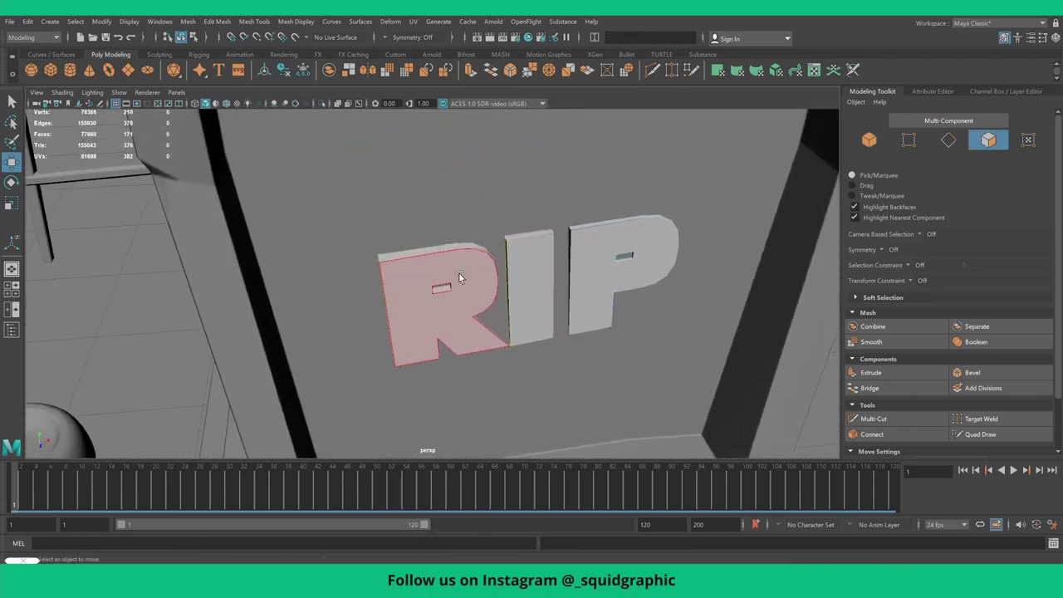
{"action": "left_click", "coordinate": [440, 245]}
{"action": "mouse_move", "coordinate": [465, 210]}
{"action": "left_mouse_down"}
{"action": "mouse_move", "coordinate": [462, 197]}
{"action": "mouse_move", "coordinate": [464, 218]}
{"action": "left_mouse_up"}
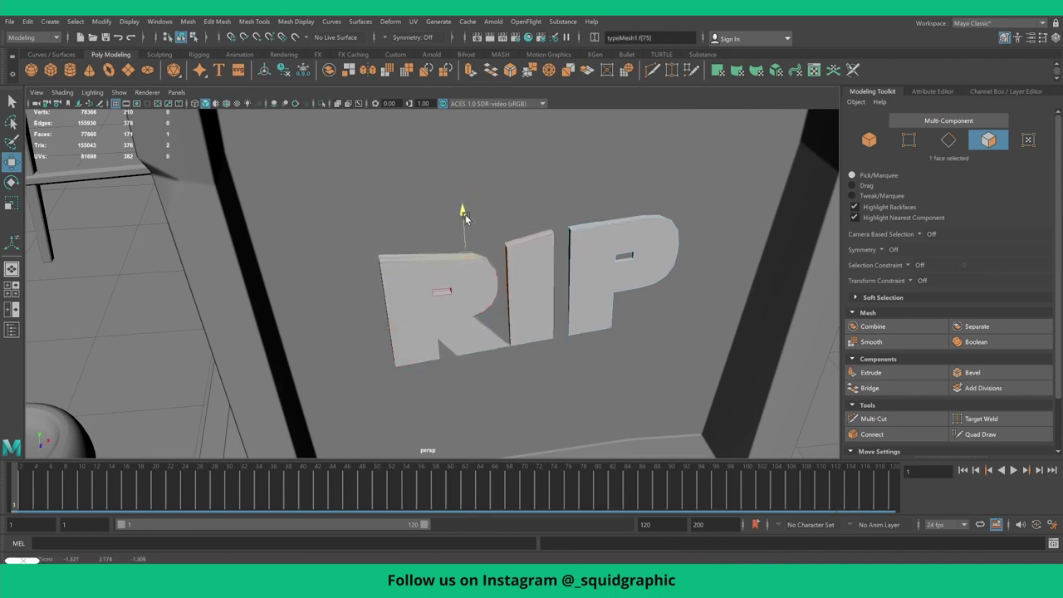
{"action": "left_click", "coordinate": [627, 256]}
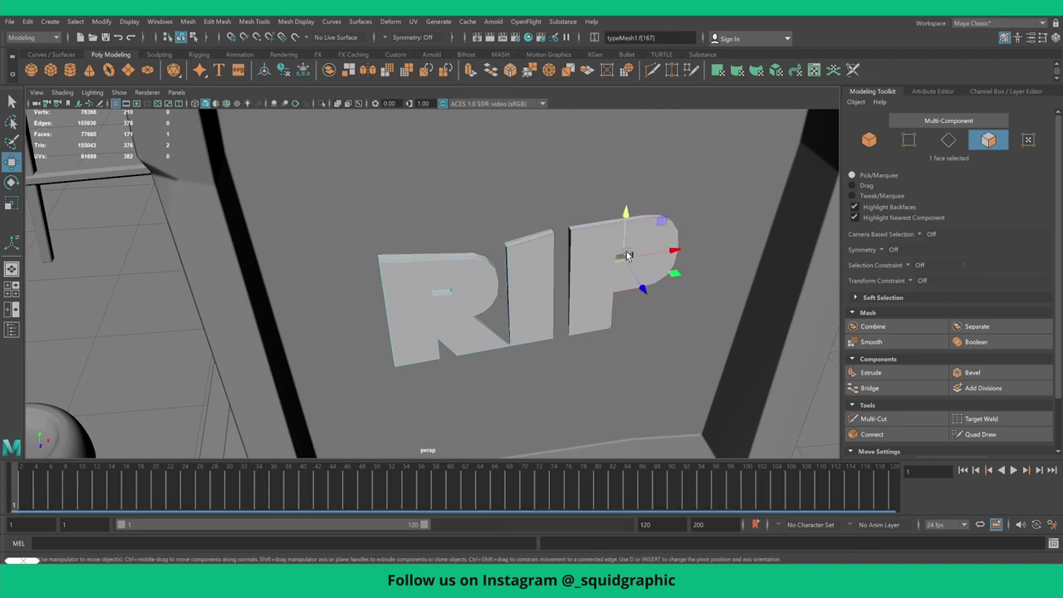
{"action": "left_click_drag", "start_coordinate": [627, 224], "coordinate": [624, 232]}
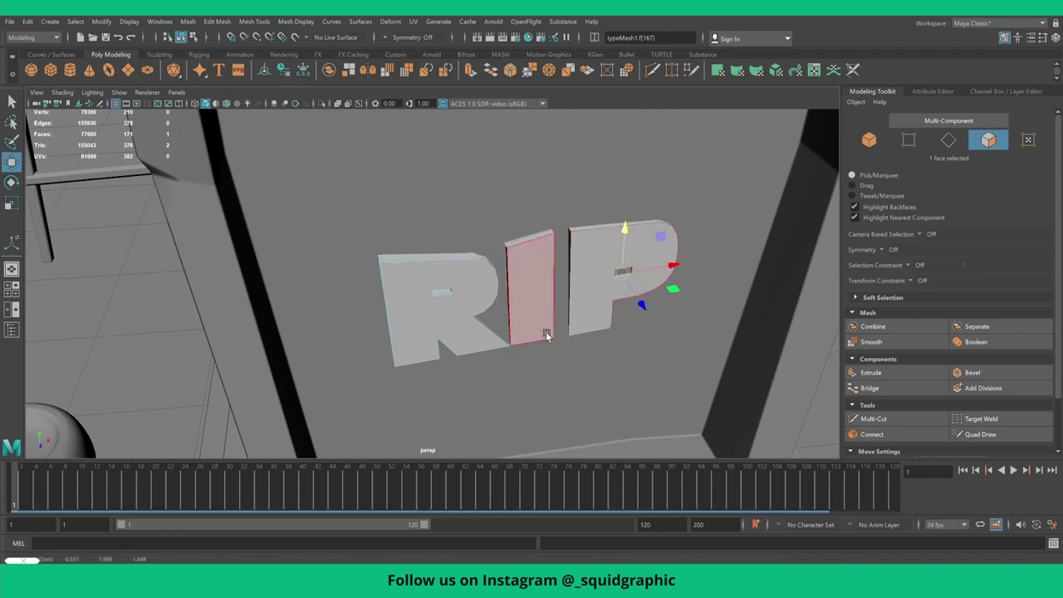
- Stretch the bottom face of the I downward
{"action": "key", "text": "f"}
{"action": "scroll", "coordinate": [550, 345], "scroll_direction": "down", "scroll_amount": 5}
{"action": "scroll", "coordinate": [563, 346], "scroll_direction": "down", "scroll_amount": 3}
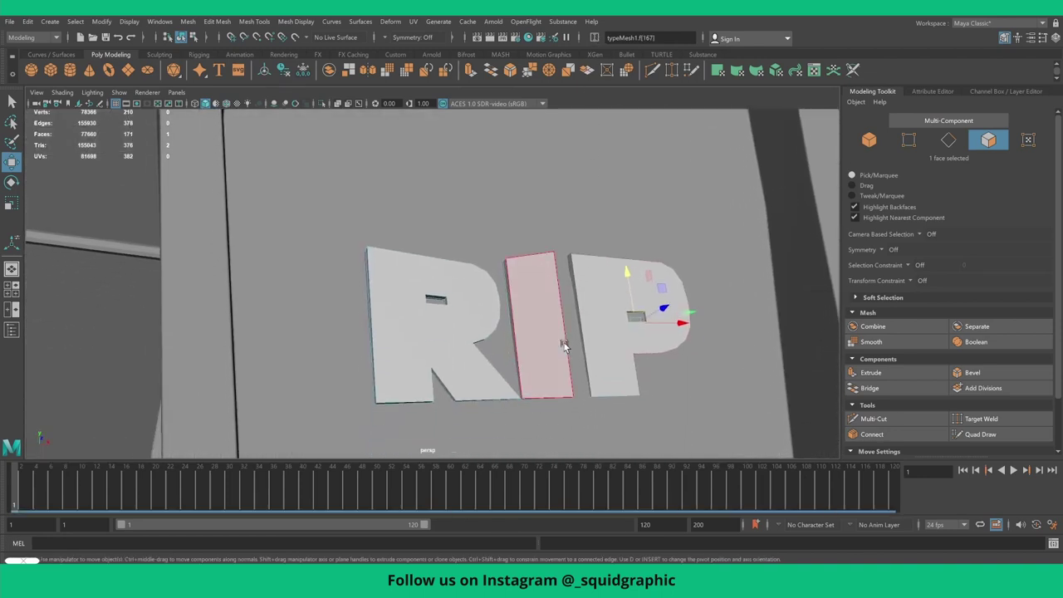
{"action": "left_click", "coordinate": [544, 400]}
{"action": "left_click_drag", "start_coordinate": [544, 395], "coordinate": [533, 361]}
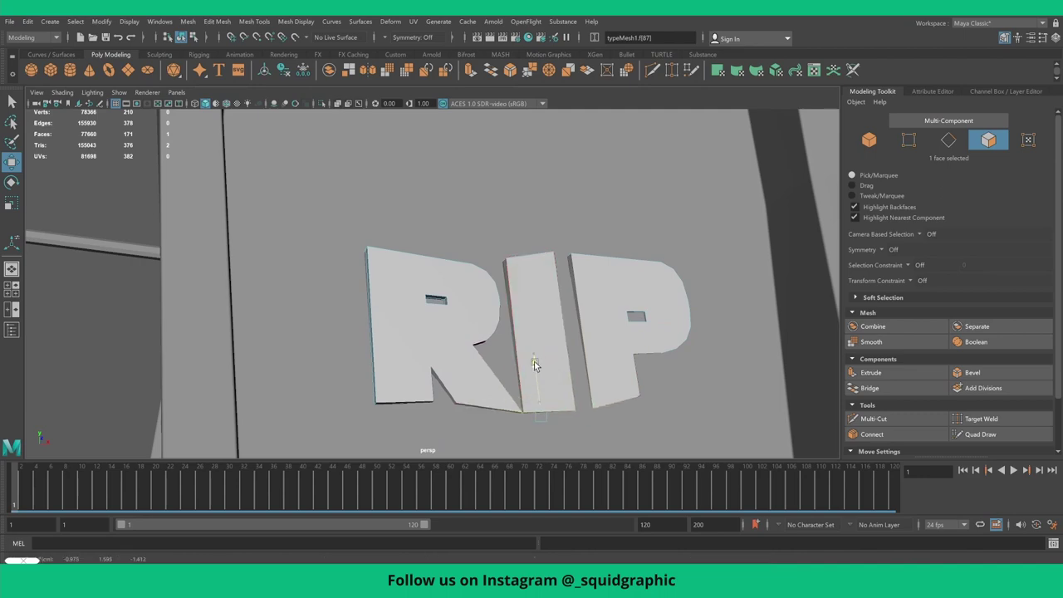
{"action": "right_click_drag", "start_coordinate": [540, 290], "coordinate": [600, 271]}
- Return to object selection and bring back a high, wide view of the graveyard
{"action": "left_click", "coordinate": [126, 305]}
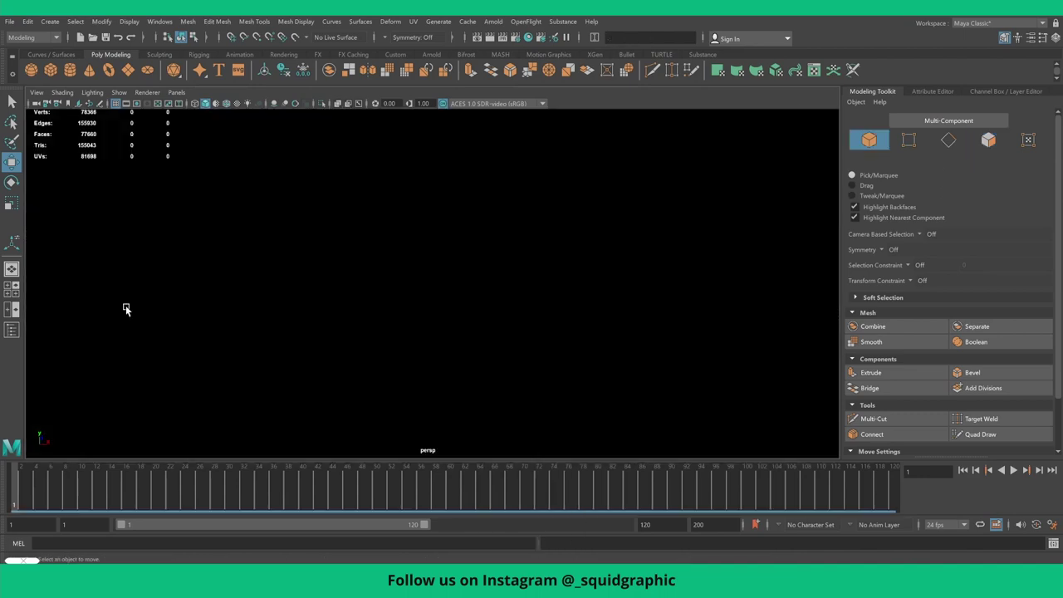
{"action": "key", "text": "ctrl+1"}
{"action": "scroll", "coordinate": [603, 382], "scroll_direction": "down", "scroll_amount": 3}
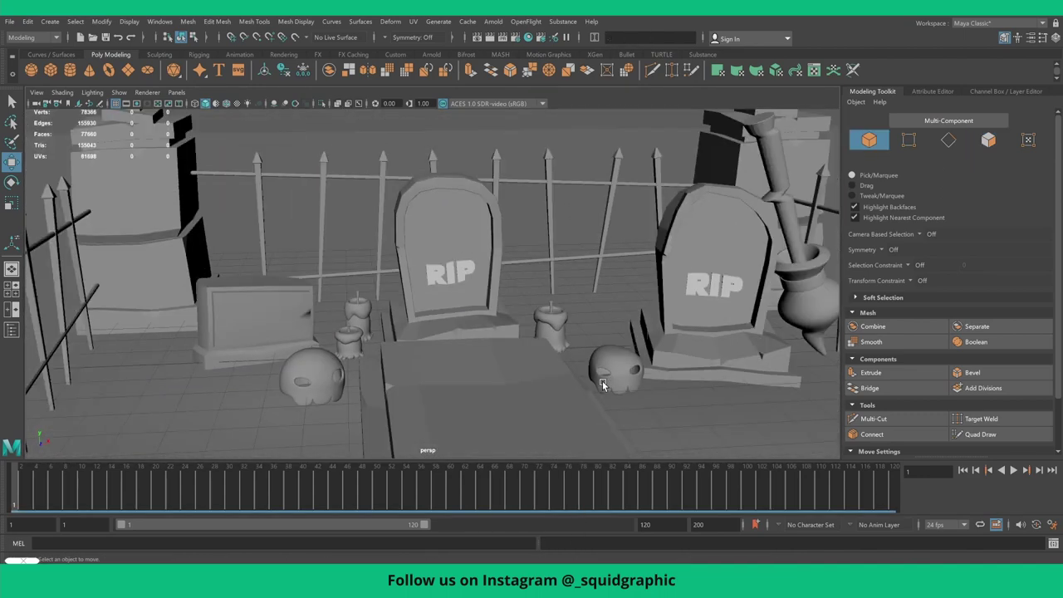
{"action": "scroll", "coordinate": [602, 380], "scroll_direction": "down", "scroll_amount": 5}
{"action": "mouse_move", "coordinate": [601, 380]}
{"action": "left_mouse_down", "text": "alt"}
{"action": "mouse_move", "coordinate": [556, 309]}
{"action": "mouse_move", "coordinate": [552, 328]}
{"action": "mouse_move", "coordinate": [475, 297]}
{"action": "left_mouse_up", "text": "alt"}
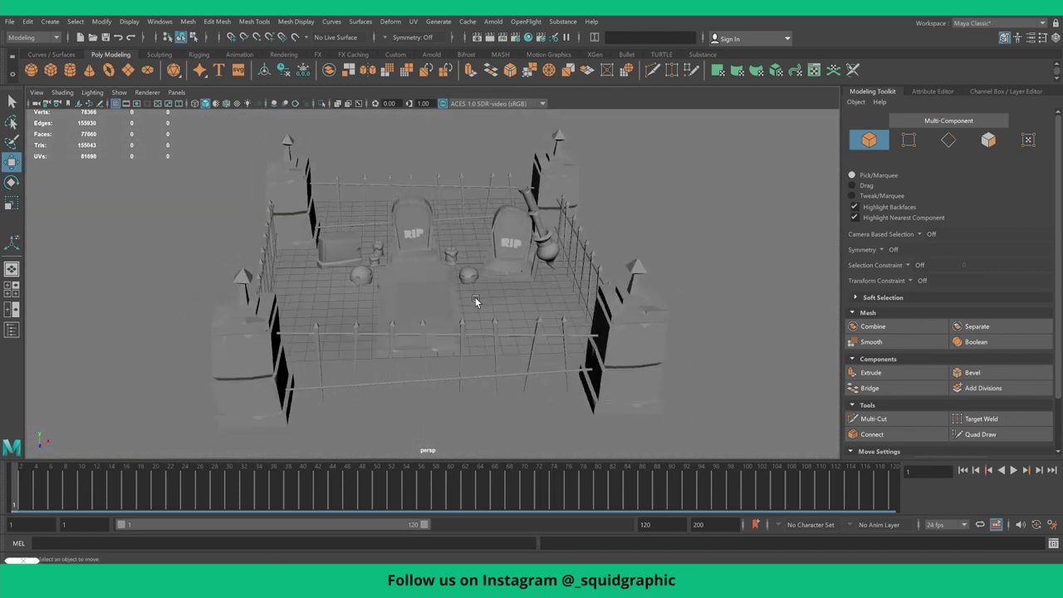
{"action": "scroll", "coordinate": [475, 296], "scroll_direction": "down", "scroll_amount": 3}
{"action": "left_click_drag", "start_coordinate": [219, 153], "coordinate": [637, 412]}
{"action": "scroll", "coordinate": [615, 382], "scroll_direction": "up", "scroll_amount": 2}
{"action": "scroll", "coordinate": [593, 355], "scroll_direction": "up", "scroll_amount": 2}
{"action": "scroll", "coordinate": [531, 301], "scroll_direction": "up", "scroll_amount": 2}
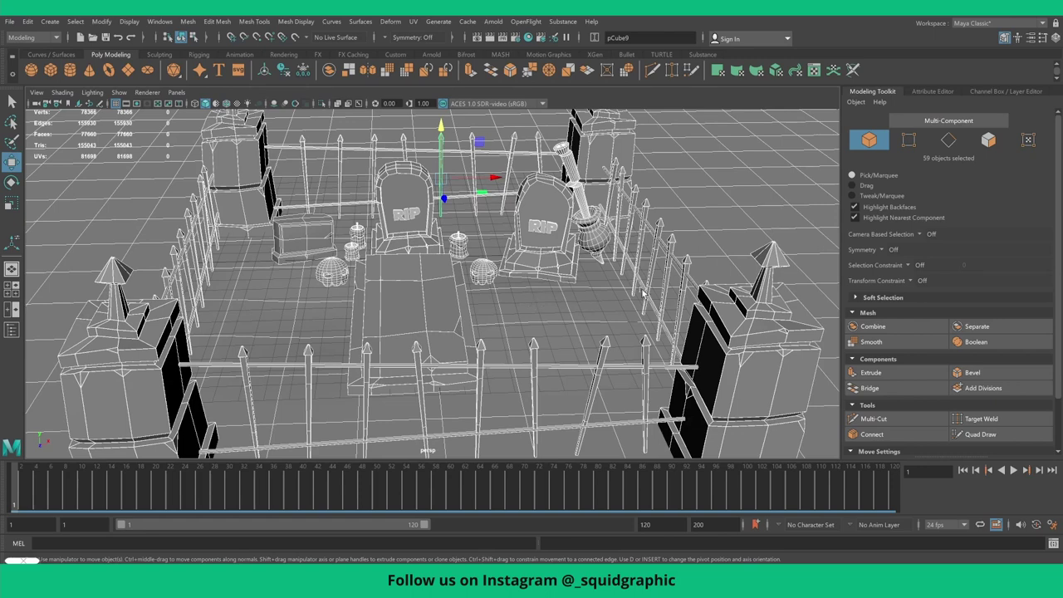
{"action": "left_click", "coordinate": [731, 252]}
{"action": "left_click", "coordinate": [12, 101]}
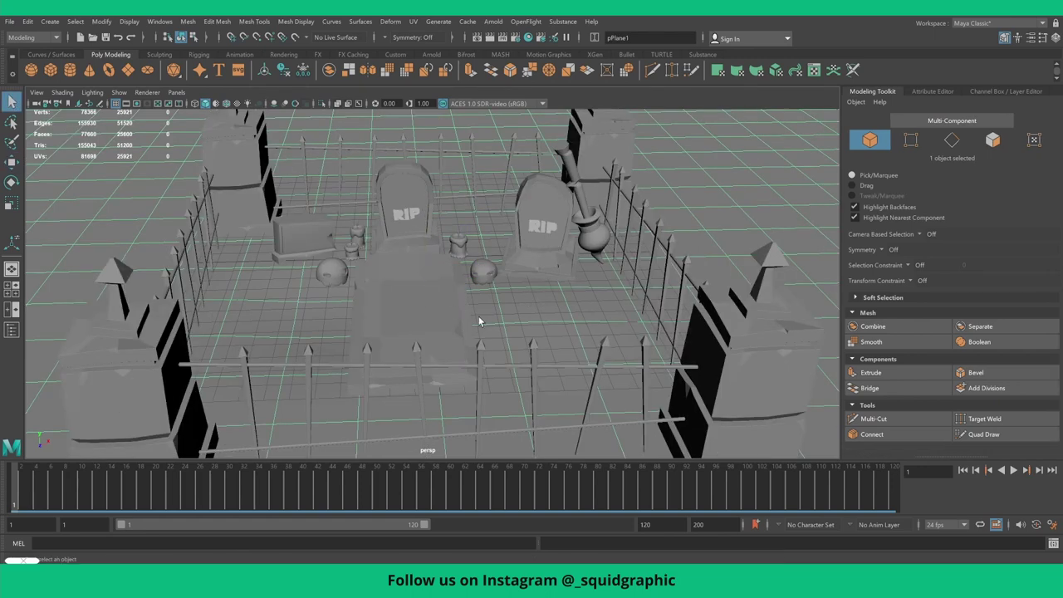
{"action": "scroll", "coordinate": [479, 316], "scroll_direction": "down", "scroll_amount": 4}
- Create a new polygon cylinder and lift it high above the graveyard
{"action": "left_click", "coordinate": [69, 70]}
{"action": "scroll", "coordinate": [432, 274], "scroll_direction": "down", "scroll_amount": 2}
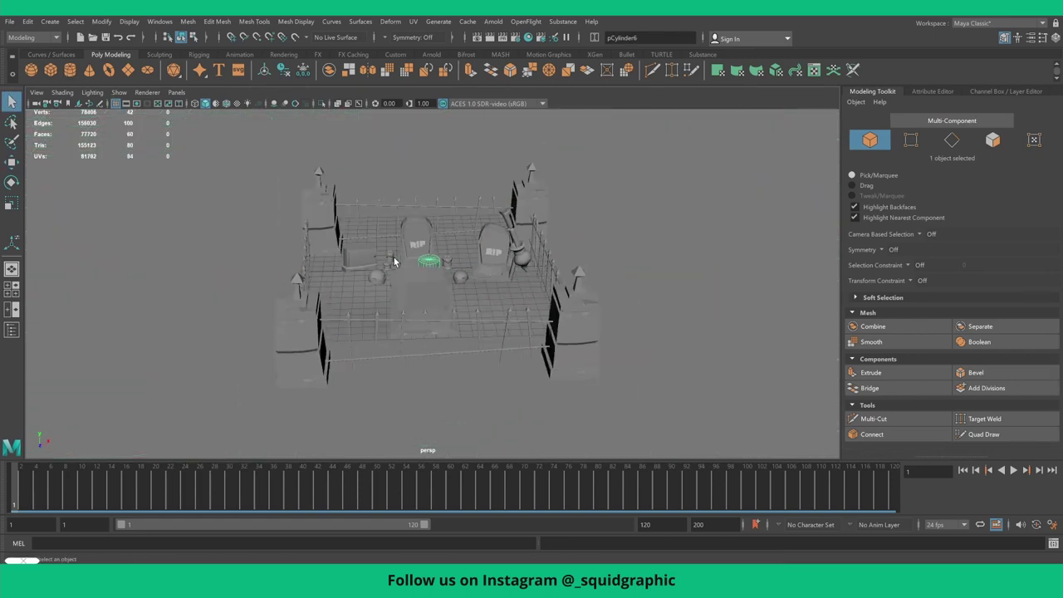
{"action": "key", "text": "w"}
{"action": "left_click_drag", "start_coordinate": [430, 249], "coordinate": [429, 150]}
{"action": "middle_click_drag", "start_coordinate": [429, 149], "coordinate": [446, 257], "text": "alt"}
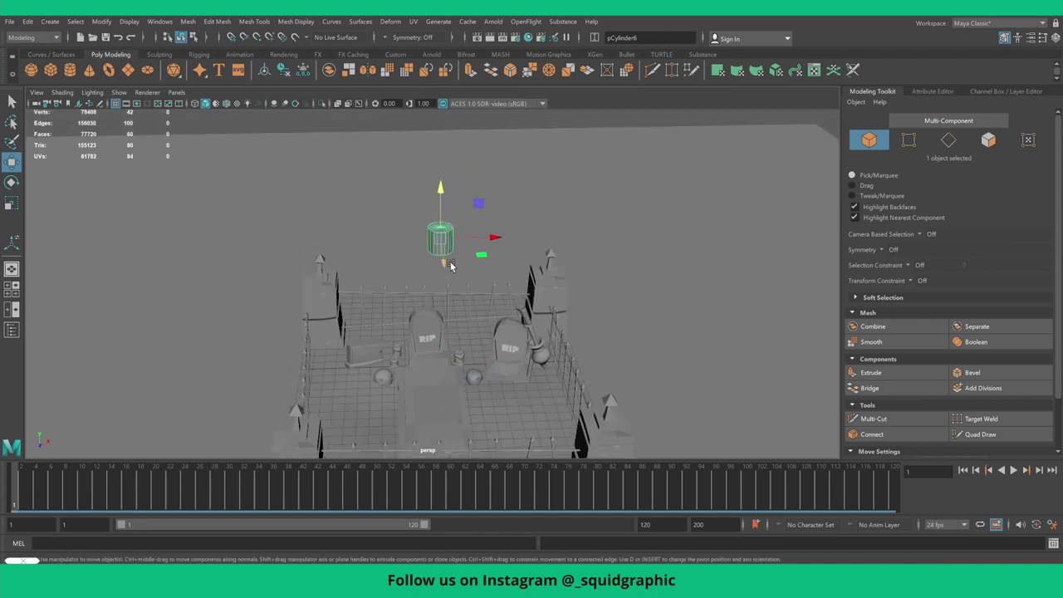
{"action": "scroll", "coordinate": [449, 244], "scroll_direction": "up", "scroll_amount": 2}
{"action": "scroll", "coordinate": [453, 241], "scroll_direction": "up", "scroll_amount": 2}
{"action": "scroll", "coordinate": [456, 239], "scroll_direction": "up", "scroll_amount": 2}
- Scale the cylinder into a squat drum about 2.771 wide and 1.705 tall
{"action": "key", "text": "r"}
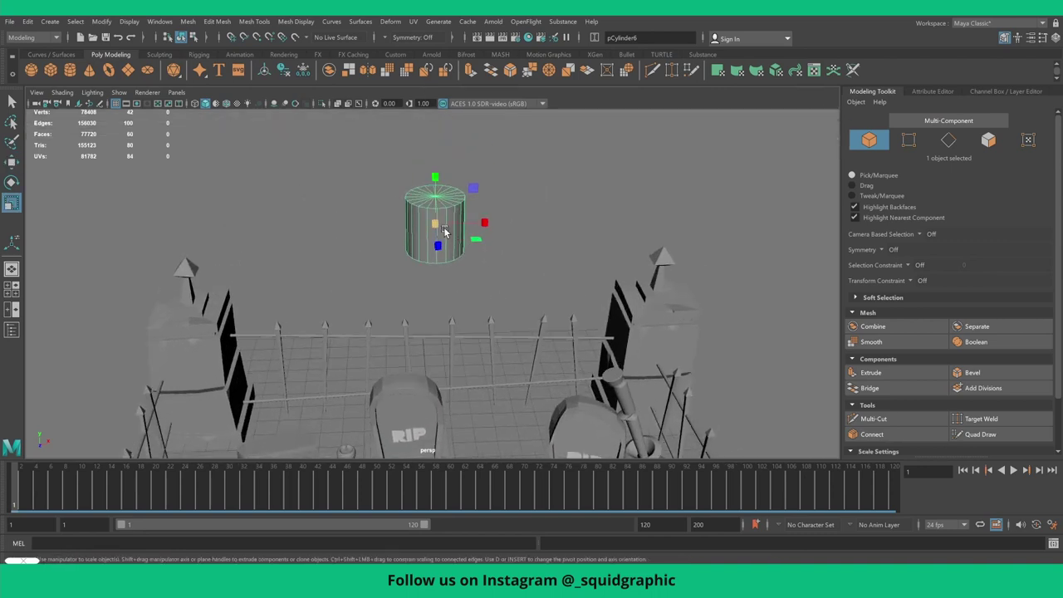
{"action": "left_click_drag", "start_coordinate": [436, 225], "coordinate": [525, 229]}
{"action": "left_click_drag", "start_coordinate": [432, 177], "coordinate": [434, 212]}
{"action": "left_click", "coordinate": [939, 92]}
{"action": "left_click", "coordinate": [830, 249]}
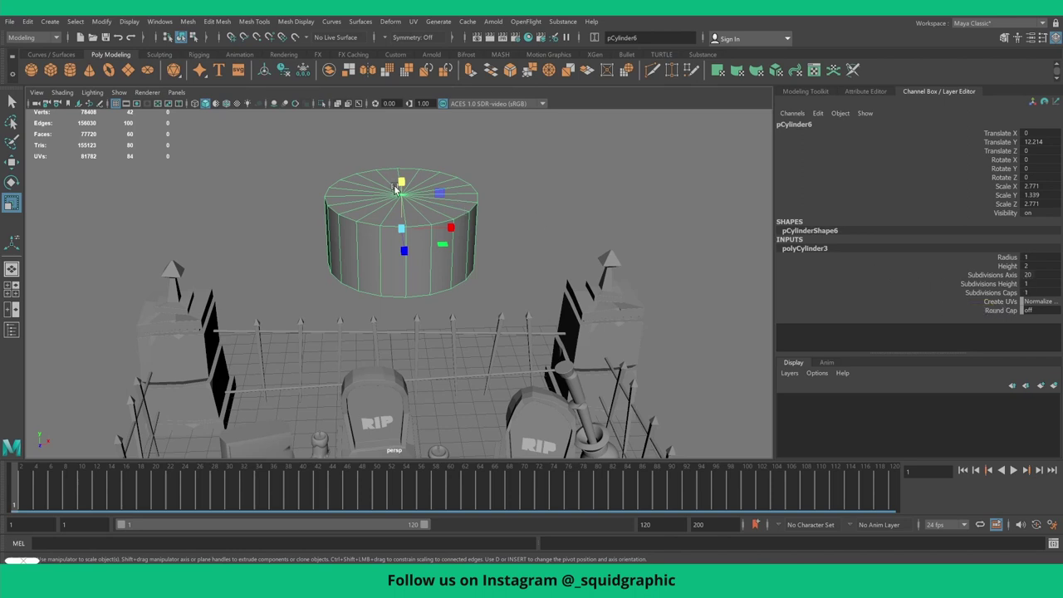
{"action": "left_click_drag", "start_coordinate": [396, 189], "coordinate": [400, 169]}
{"action": "type", "text": "10"}
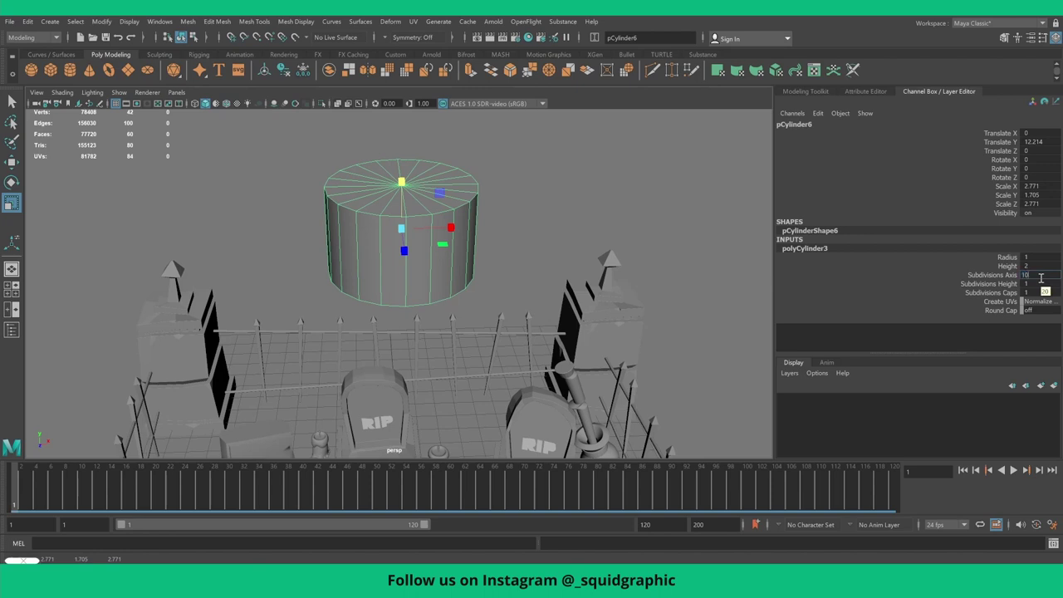
- Reduce the cylinder's axis subdivisions to 10 and select all its vertical edges
{"action": "key", "text": "Return"}
{"action": "scroll", "coordinate": [600, 194], "scroll_direction": "up", "scroll_amount": 2}
{"action": "right_click", "coordinate": [426, 249]}
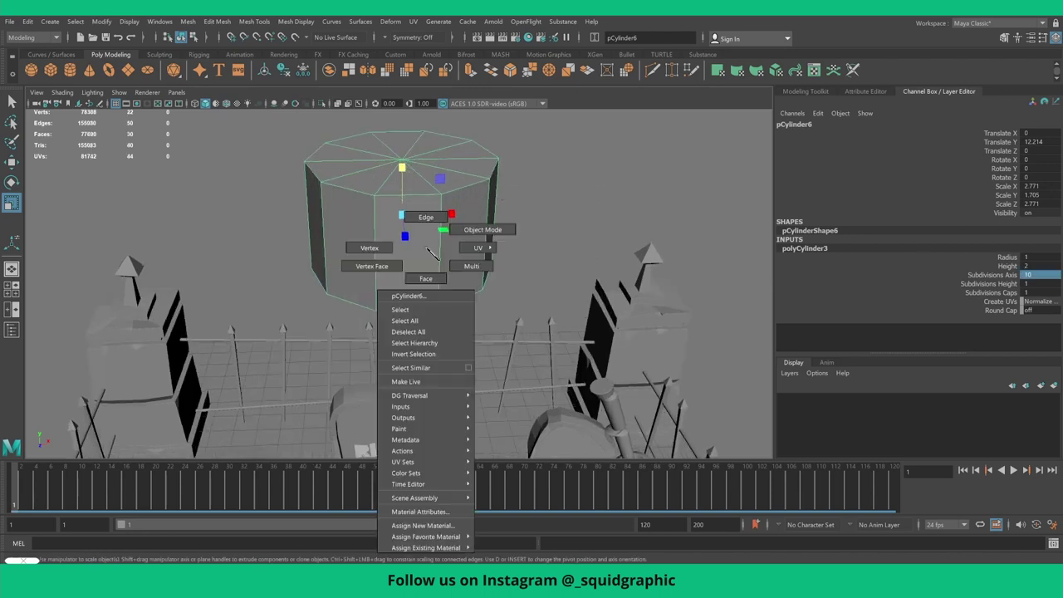
{"action": "left_click", "coordinate": [425, 278]}
{"action": "left_click", "coordinate": [411, 241]}
{"action": "scroll", "coordinate": [426, 204], "scroll_direction": "down", "scroll_amount": 2}
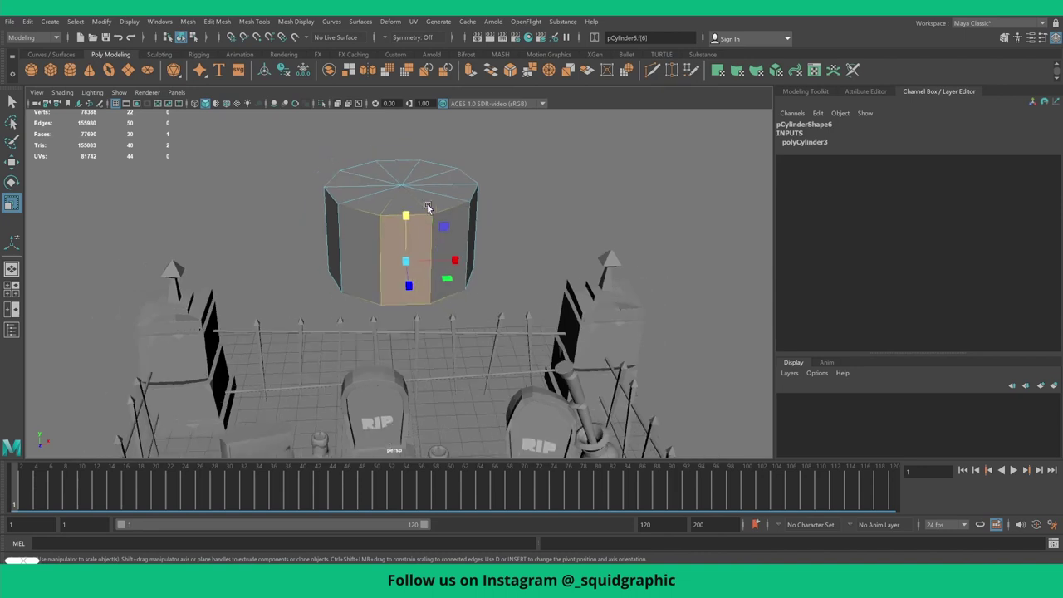
{"action": "left_click_drag", "start_coordinate": [427, 204], "coordinate": [391, 201], "text": "alt"}
{"action": "right_click", "coordinate": [390, 201]}
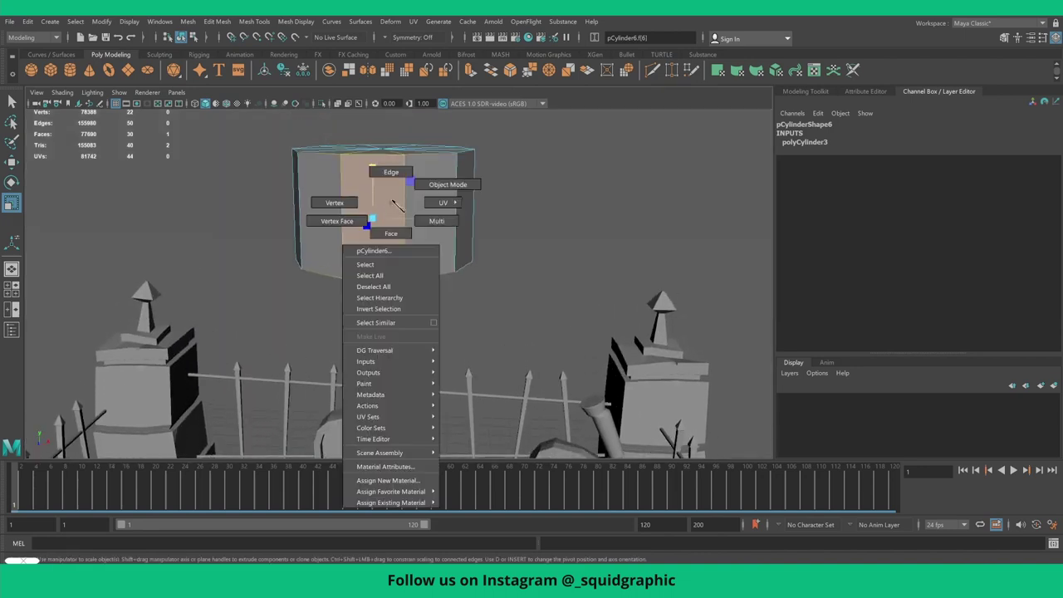
{"action": "left_click", "coordinate": [391, 172]}
{"action": "left_click_drag", "start_coordinate": [276, 194], "coordinate": [600, 197]}
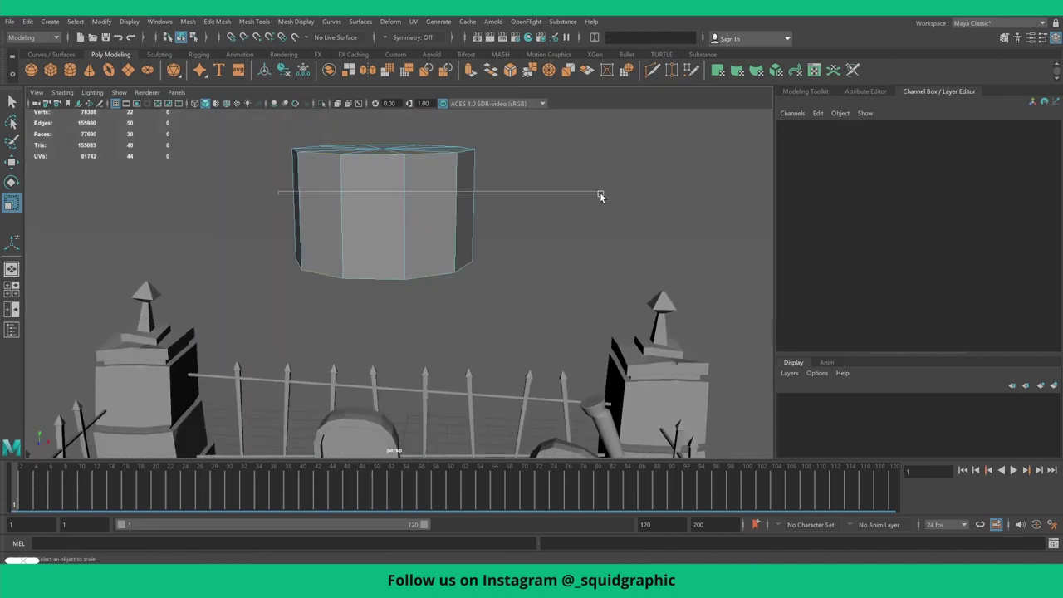
- Bevel the vertical edges into pumpkin ribs, checking the result in smooth preview
{"action": "left_click", "coordinate": [798, 93]}
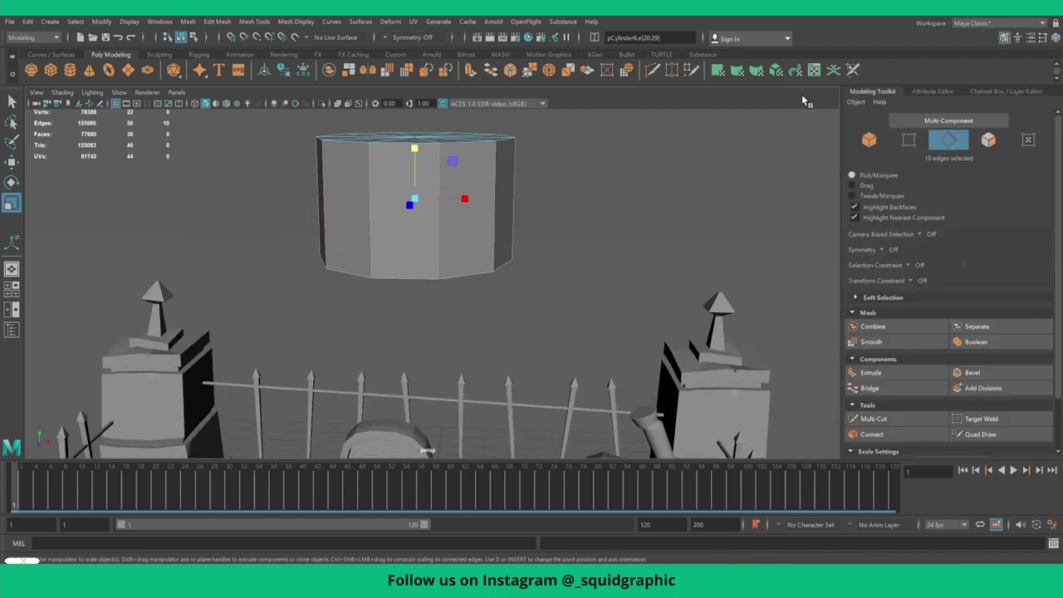
{"action": "left_click", "coordinate": [971, 373]}
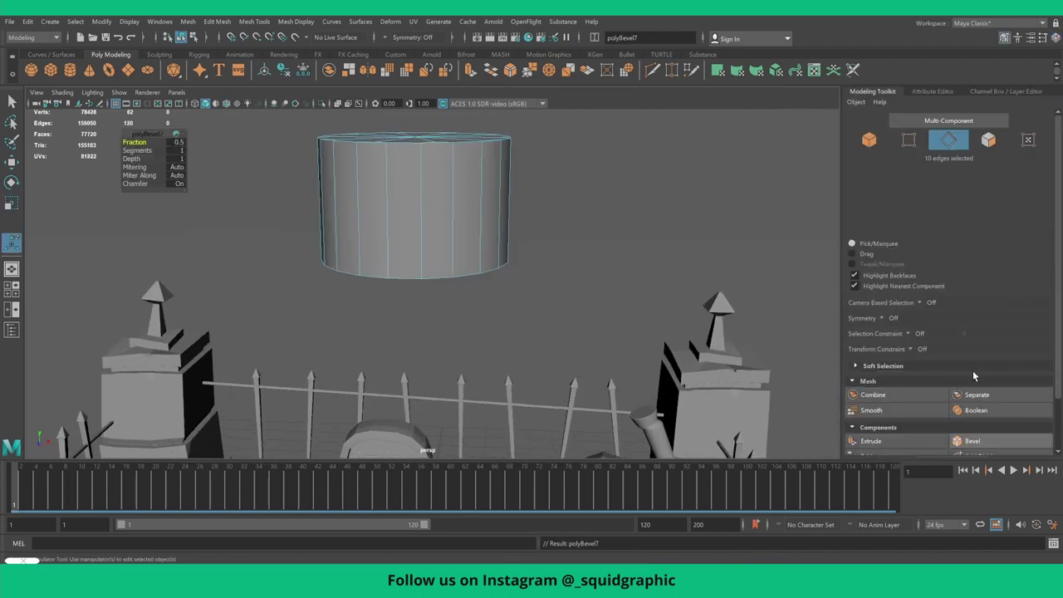
{"action": "left_click", "coordinate": [590, 247]}
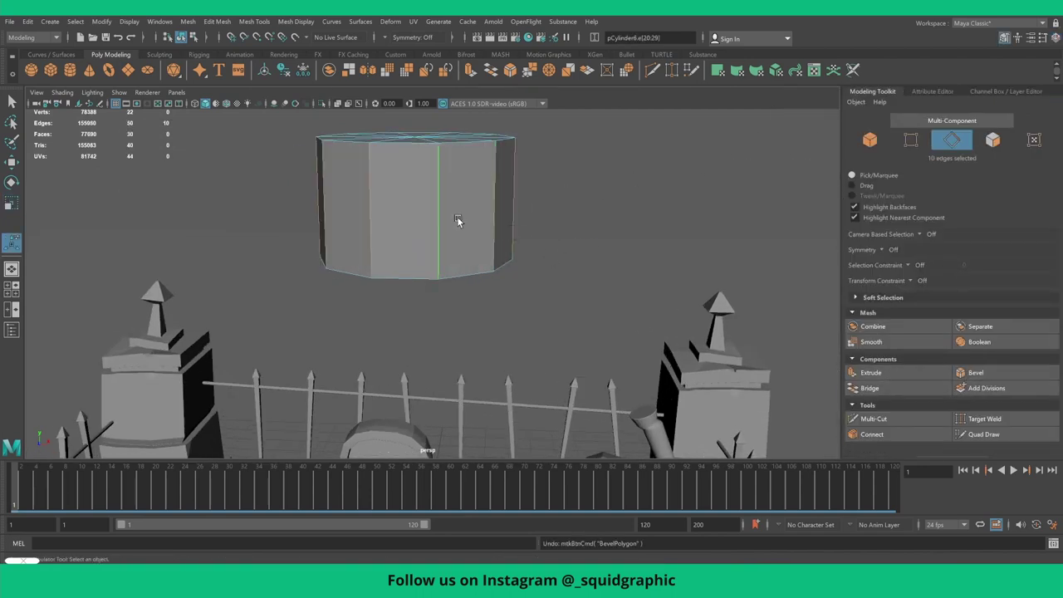
{"action": "key", "text": "3"}
{"action": "left_click", "coordinate": [988, 375]}
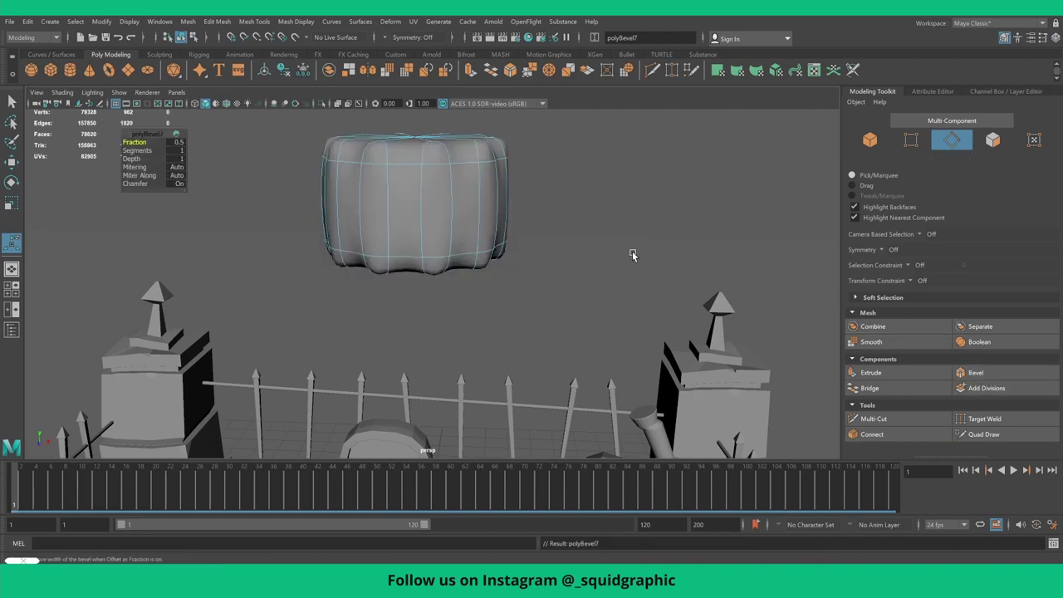
{"action": "mouse_move", "coordinate": [486, 201]}
{"action": "left_mouse_down", "text": "alt"}
{"action": "mouse_move", "coordinate": [420, 218]}
{"action": "mouse_move", "coordinate": [348, 191]}
{"action": "left_mouse_up", "text": "alt"}
{"action": "key", "text": "1"}
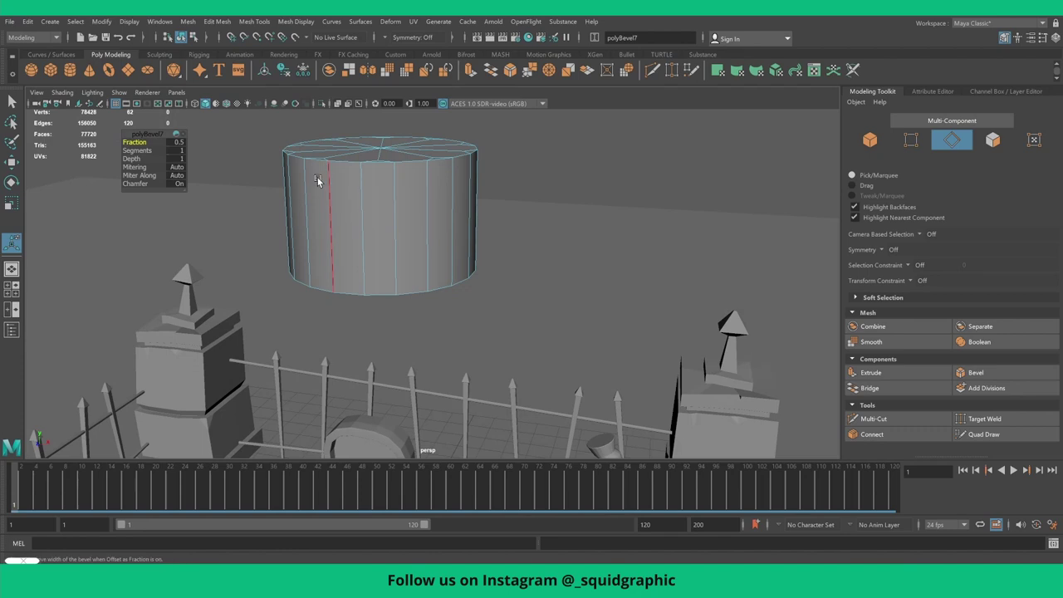
- Select the cylinder's top and bottom vertex rings, undoing a trial shift
{"action": "right_click_drag", "start_coordinate": [320, 182], "coordinate": [265, 181]}
{"action": "left_click_drag", "start_coordinate": [251, 109], "coordinate": [536, 200]}
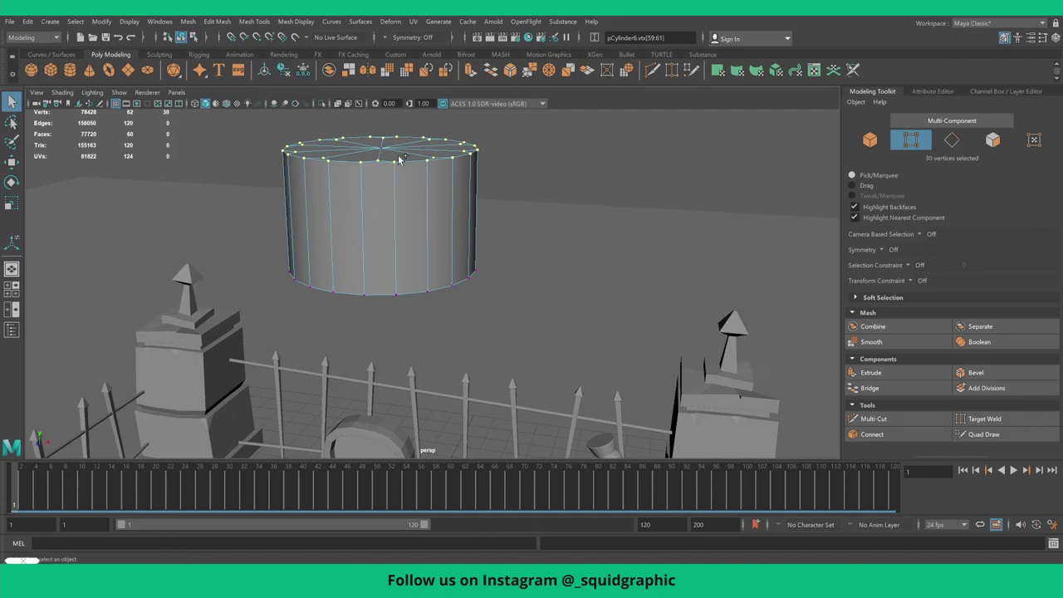
{"action": "key", "text": "w"}
{"action": "mouse_move", "coordinate": [397, 123]}
{"action": "left_mouse_down", "text": "alt"}
{"action": "mouse_move", "coordinate": [416, 162]}
{"action": "mouse_move", "coordinate": [402, 172]}
{"action": "mouse_move", "coordinate": [413, 204]}
{"action": "mouse_move", "coordinate": [274, 189]}
{"action": "left_mouse_up", "text": "alt"}
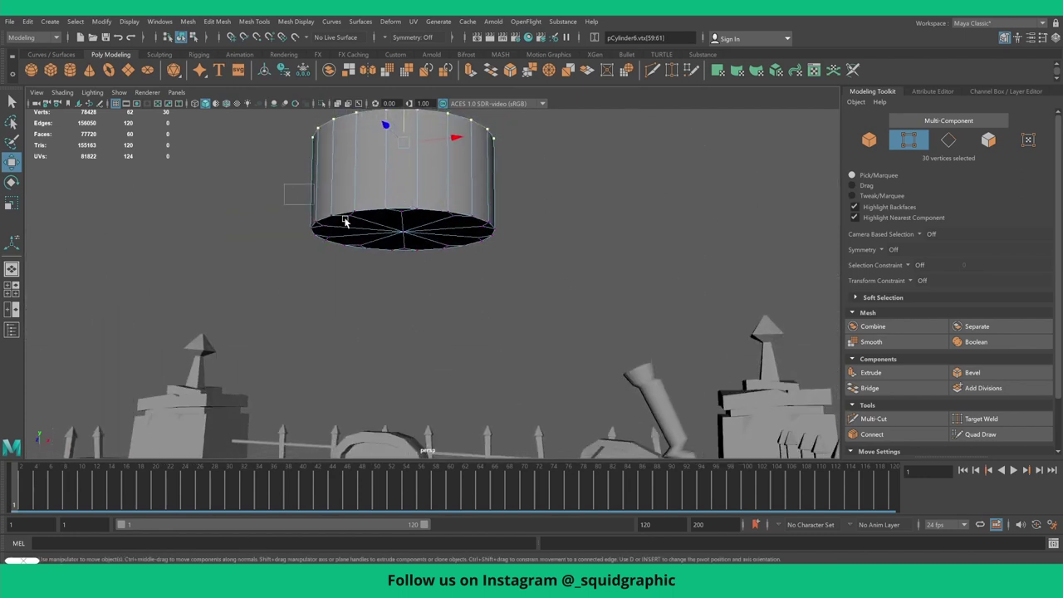
{"action": "left_click_drag", "start_coordinate": [345, 222], "coordinate": [602, 327]}
{"action": "left_click", "coordinate": [401, 234]}
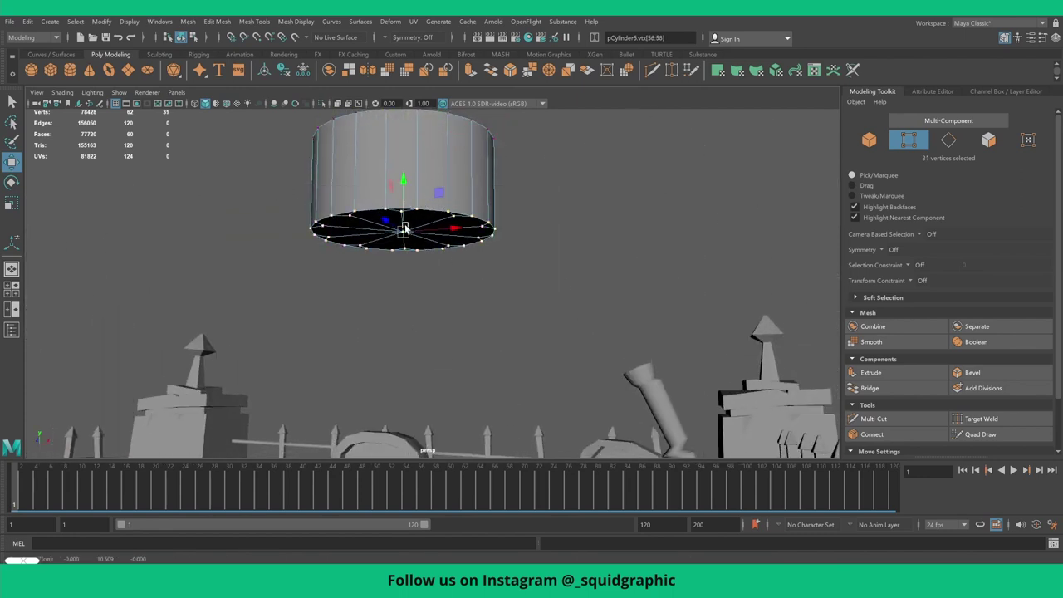
{"action": "left_click_drag", "start_coordinate": [405, 229], "coordinate": [425, 244]}
{"action": "key", "text": "ctrl+z"}
- Drop the centre vertex from the selection and raise the bottom vertex ring upward
{"action": "scroll", "coordinate": [399, 225], "scroll_direction": "up", "scroll_amount": 3}
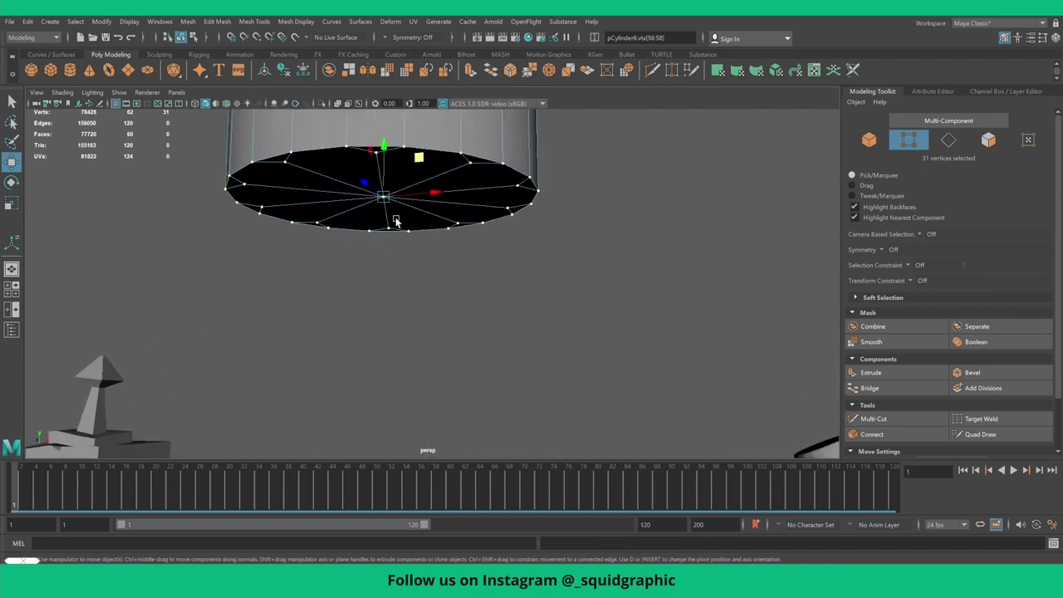
{"action": "left_click", "coordinate": [384, 204]}
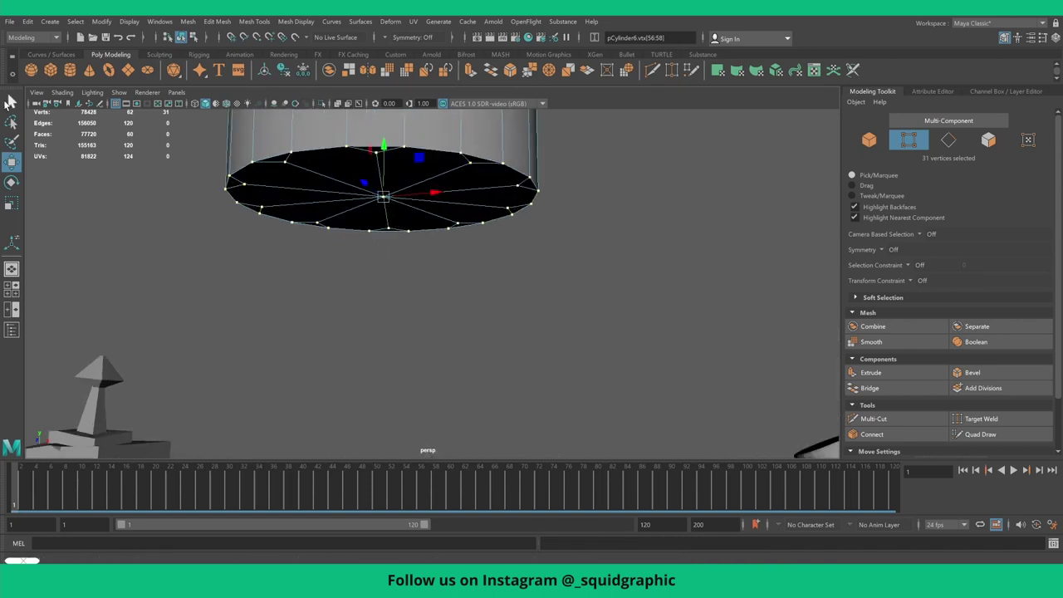
{"action": "left_click", "coordinate": [11, 100]}
{"action": "left_click", "coordinate": [384, 202], "text": "ctrl"}
{"action": "scroll", "coordinate": [384, 201], "scroll_direction": "down", "scroll_amount": 2}
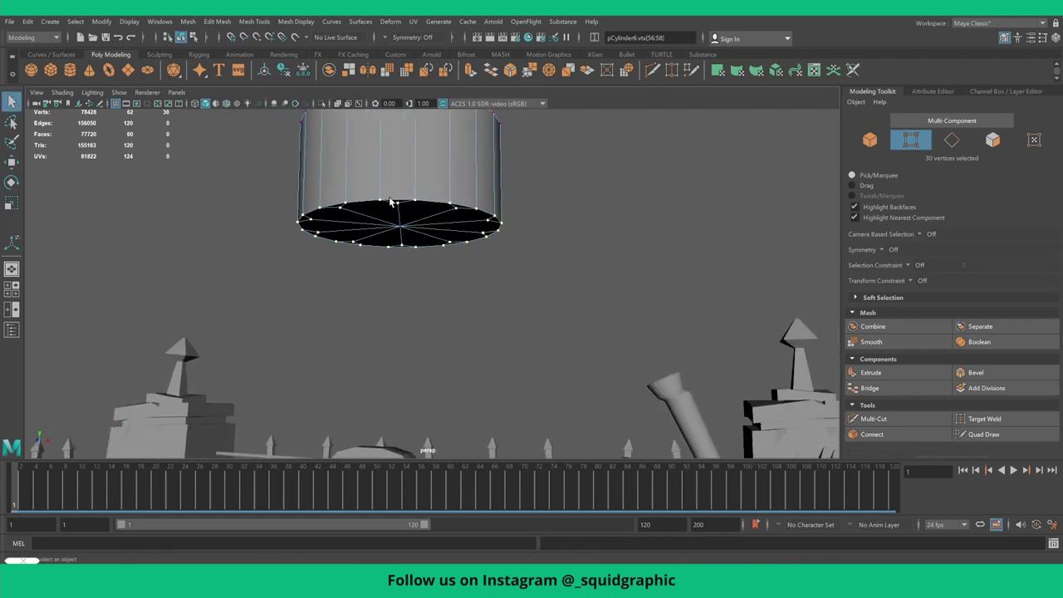
{"action": "key", "text": "w"}
{"action": "mouse_move", "coordinate": [400, 176]}
{"action": "left_mouse_down"}
{"action": "mouse_move", "coordinate": [400, 160]}
{"action": "mouse_move", "coordinate": [452, 214]}
{"action": "left_mouse_up"}
- Preview the pumpkin smoothed and pick several of its rib faces
{"action": "key", "text": "3"}
{"action": "scroll", "coordinate": [457, 219], "scroll_direction": "up", "scroll_amount": 2}
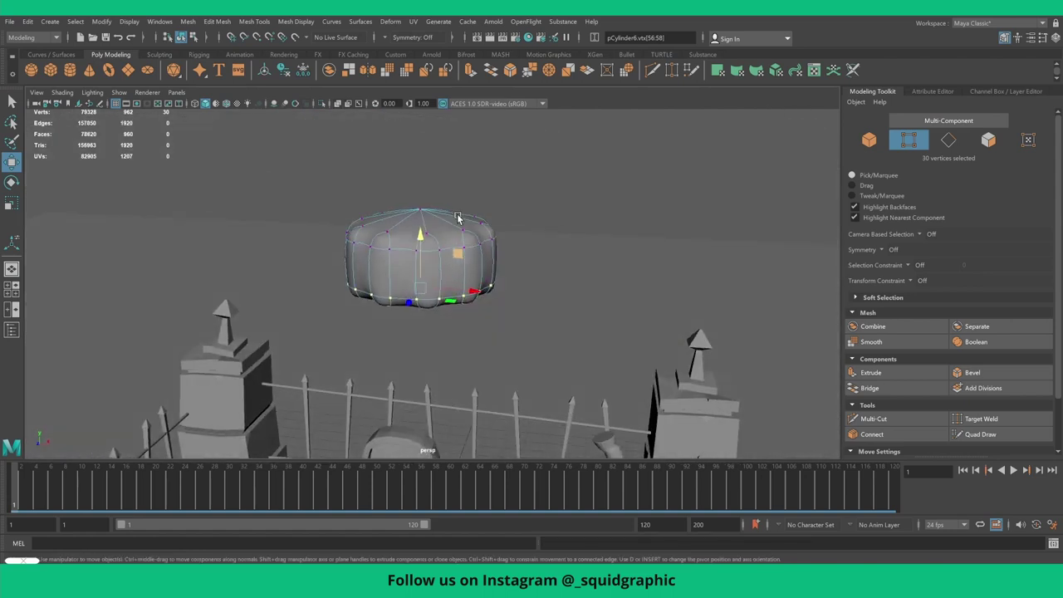
{"action": "scroll", "coordinate": [454, 223], "scroll_direction": "up", "scroll_amount": 2}
{"action": "right_click_drag", "start_coordinate": [347, 259], "coordinate": [343, 285]}
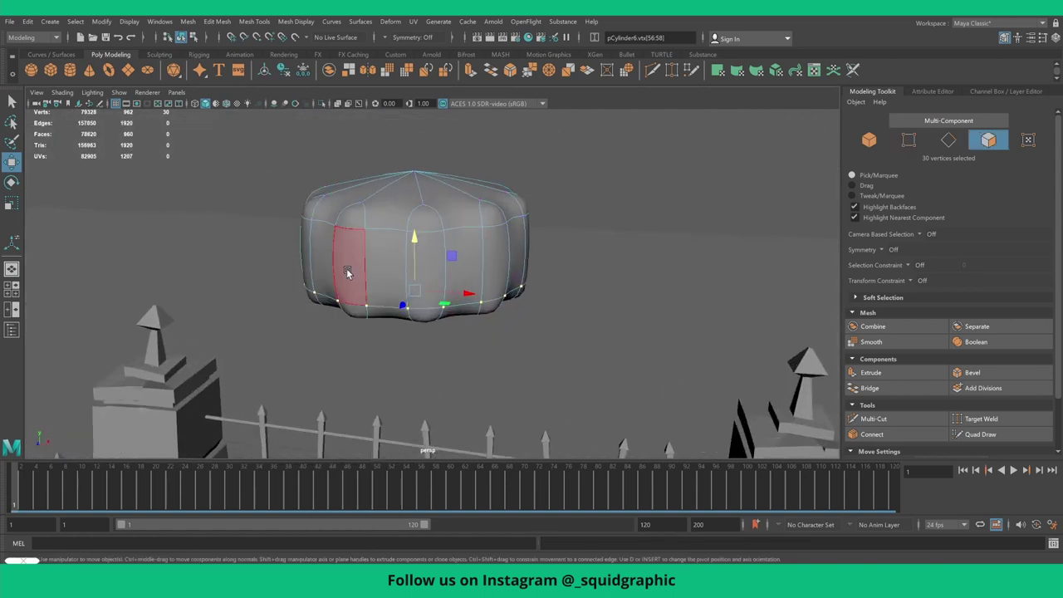
{"action": "left_click", "coordinate": [349, 262]}
{"action": "left_click", "coordinate": [431, 267], "text": "shift"}
{"action": "left_click", "coordinate": [492, 259], "text": "shift"}
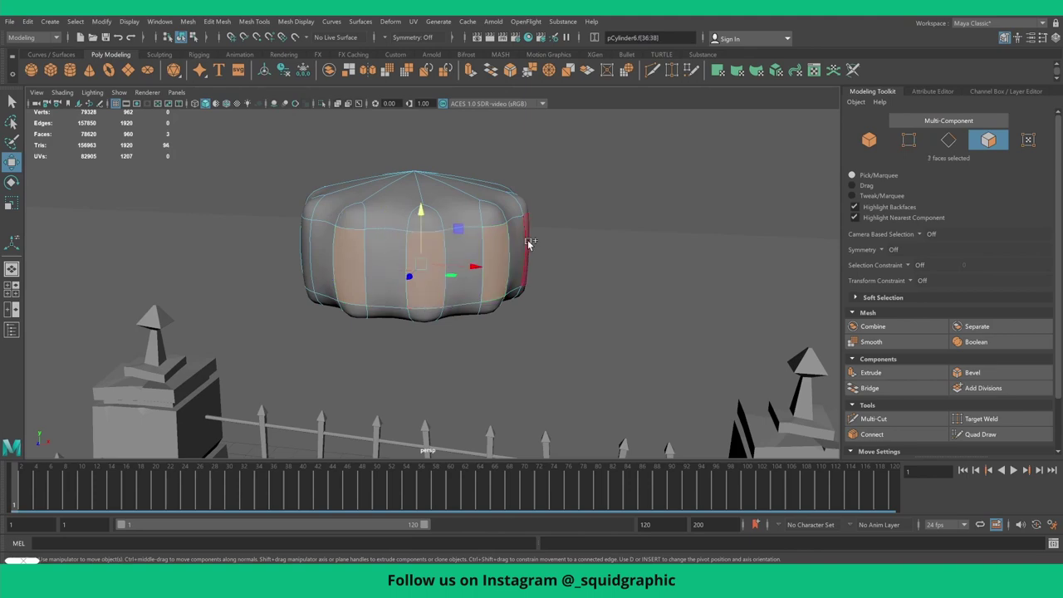
{"action": "left_click", "coordinate": [528, 243], "text": "shift"}
{"action": "mouse_move", "coordinate": [524, 241]}
{"action": "left_mouse_down", "text": "alt"}
{"action": "mouse_move", "coordinate": [367, 218]}
{"action": "mouse_move", "coordinate": [315, 222]}
{"action": "mouse_move", "coordinate": [328, 222]}
{"action": "left_mouse_up", "text": "alt"}
{"action": "left_click", "coordinate": [299, 224], "text": "shift"}
{"action": "left_click", "coordinate": [407, 189], "text": "shift"}
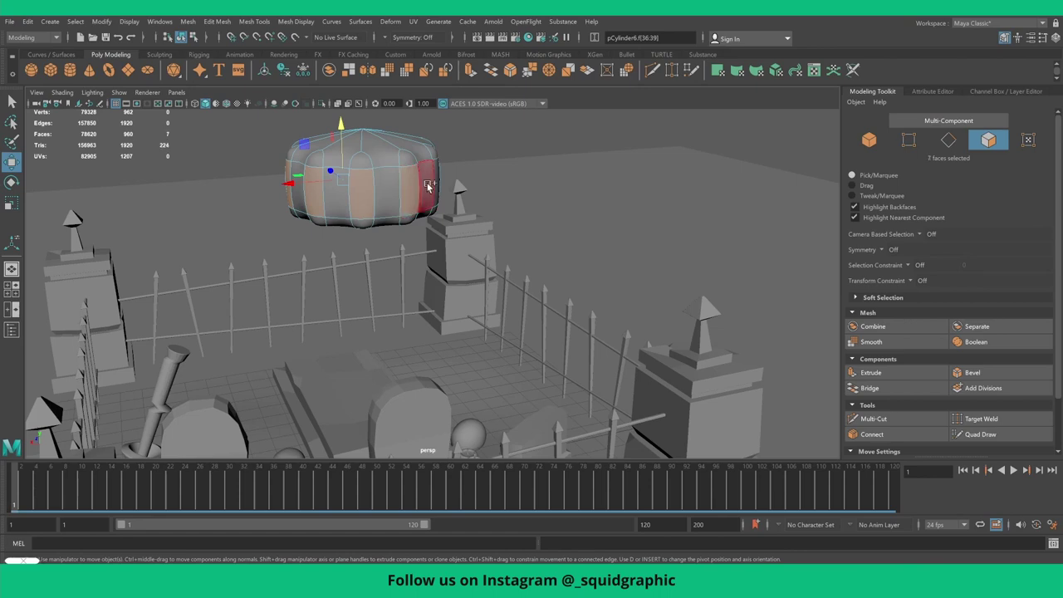
{"action": "right_click", "coordinate": [363, 172]}
{"action": "right_click_drag", "start_coordinate": [371, 176], "coordinate": [419, 153]}
- Select vertical loops of rib faces around the pumpkin and try a Multi-Cut
{"action": "key", "text": "r"}
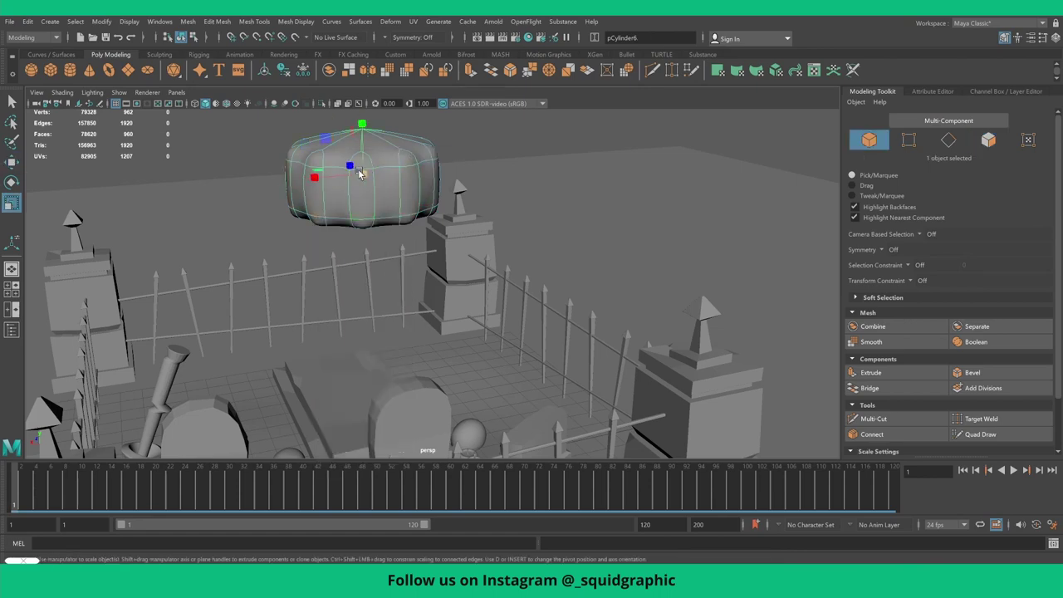
{"action": "mouse_move", "coordinate": [350, 175]}
{"action": "left_mouse_down", "text": "alt"}
{"action": "mouse_move", "coordinate": [628, 264]}
{"action": "mouse_move", "coordinate": [598, 249]}
{"action": "left_mouse_up", "text": "alt"}
{"action": "right_click_drag", "start_coordinate": [599, 241], "coordinate": [601, 264]}
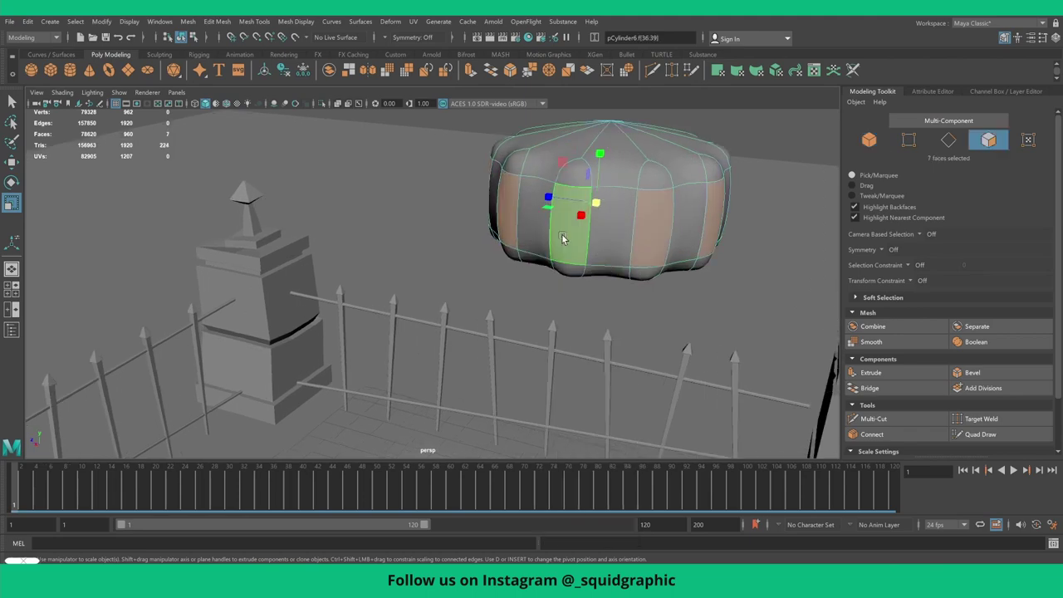
{"action": "left_click", "coordinate": [602, 239]}
{"action": "double_click", "coordinate": [640, 236], "text": "shift"}
{"action": "left_click_drag", "start_coordinate": [644, 241], "coordinate": [469, 297], "text": "alt"}
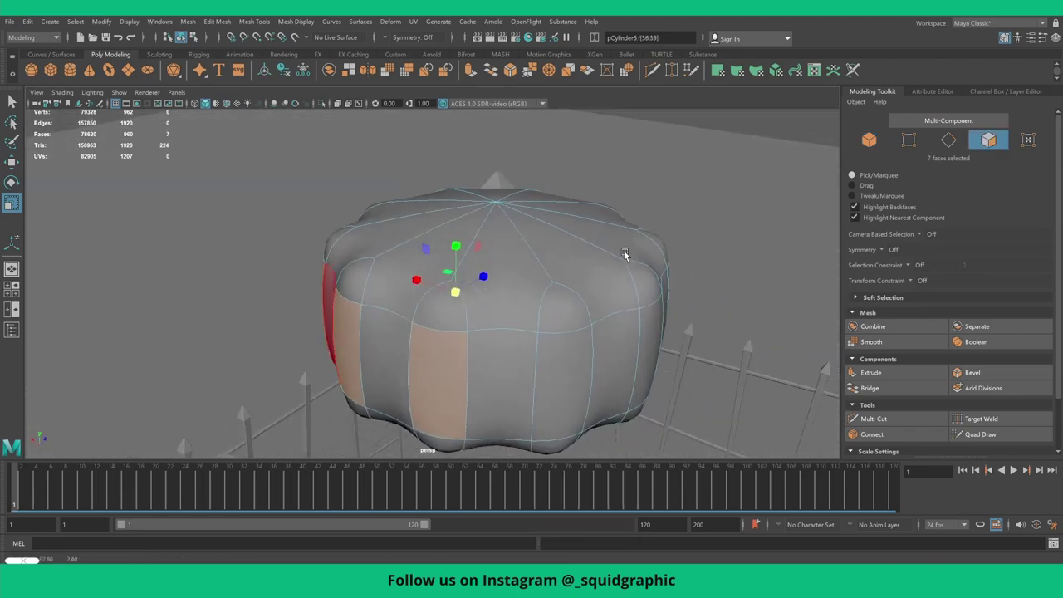
{"action": "left_click", "coordinate": [365, 353], "text": "shift"}
{"action": "left_click", "coordinate": [486, 345], "text": "shift"}
{"action": "mouse_move", "coordinate": [486, 344]}
{"action": "left_mouse_down", "text": "alt"}
{"action": "mouse_move", "coordinate": [455, 322]}
{"action": "mouse_move", "coordinate": [428, 324]}
{"action": "left_mouse_up", "text": "alt"}
{"action": "left_click", "coordinate": [217, 252], "text": "shift"}
{"action": "left_click_drag", "start_coordinate": [258, 243], "coordinate": [297, 230], "text": "alt"}
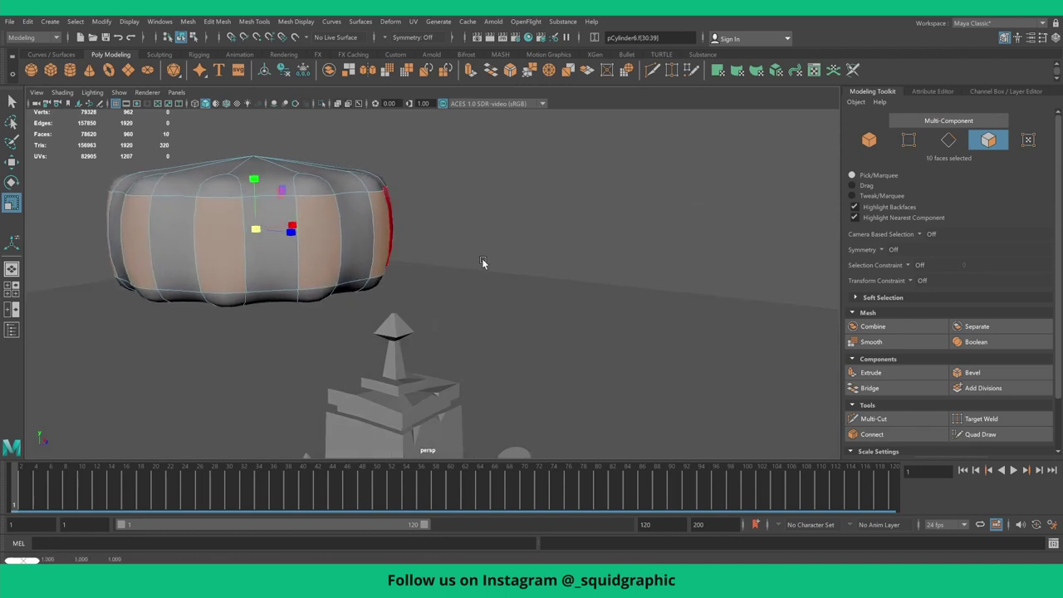
{"action": "key", "text": "ctrl+shift+x"}
{"action": "left_click_drag", "start_coordinate": [360, 206], "coordinate": [333, 225], "text": "alt"}
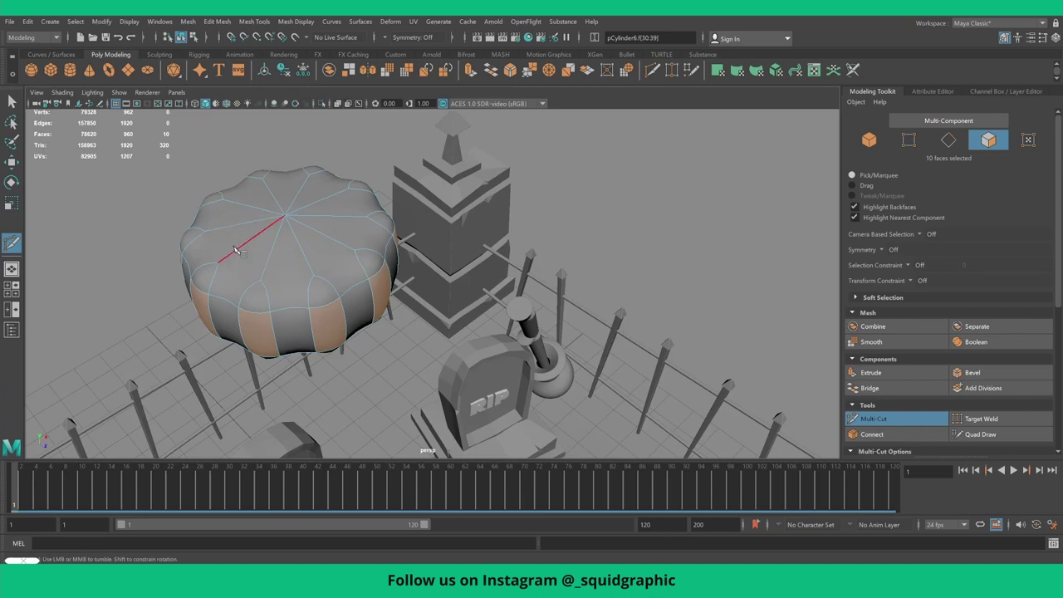
{"action": "left_click_drag", "start_coordinate": [236, 251], "coordinate": [239, 231], "text": "alt"}
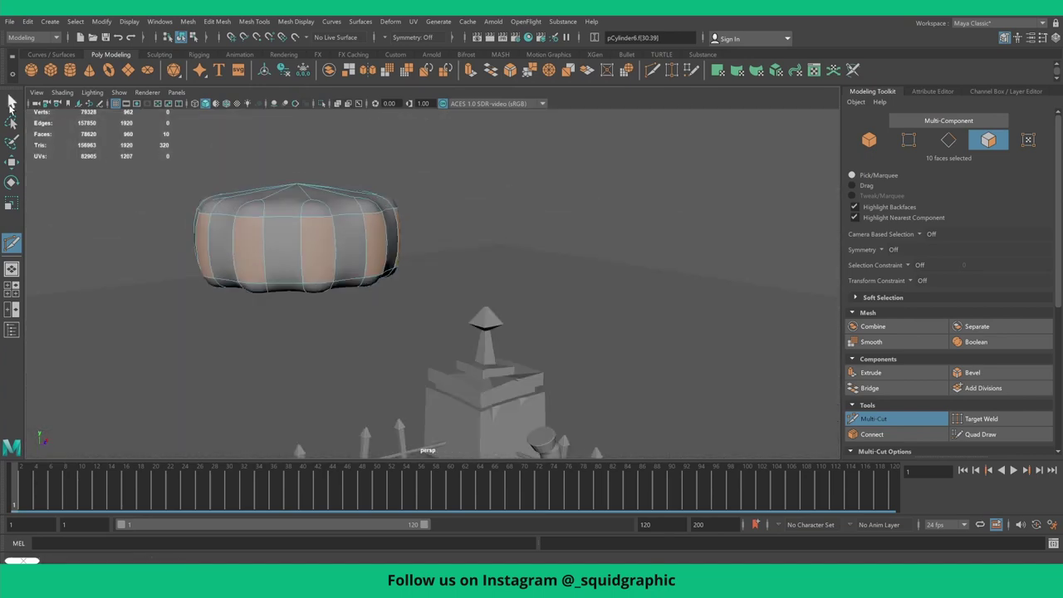
- Select the ring of top cap faces on the pumpkin
{"action": "left_click", "coordinate": [12, 102]}
{"action": "right_click_drag", "start_coordinate": [289, 192], "coordinate": [286, 223]}
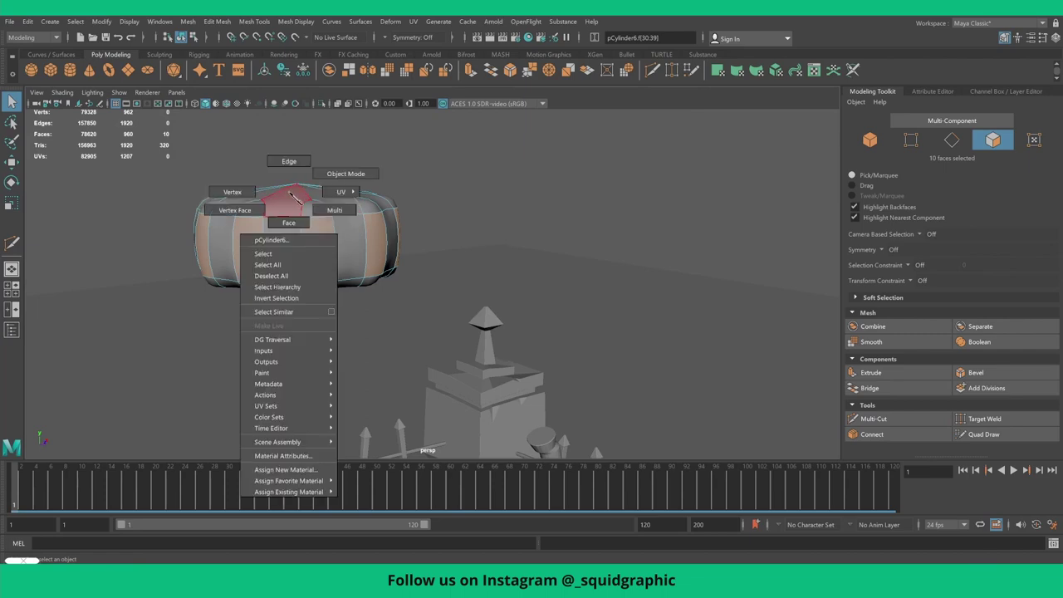
{"action": "left_click", "coordinate": [290, 208]}
{"action": "double_click", "coordinate": [274, 175], "text": "shift"}
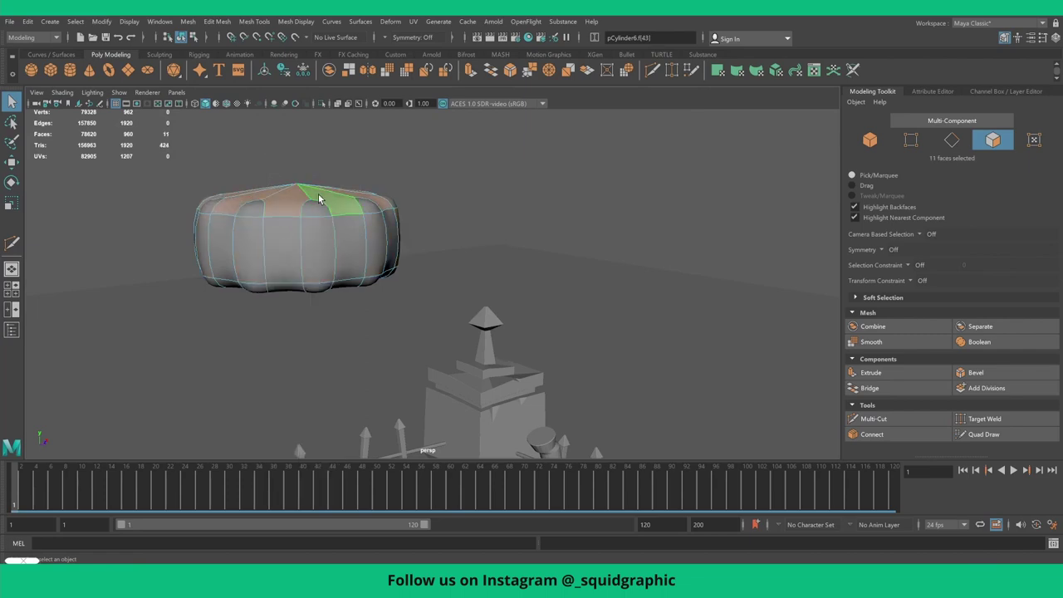
{"action": "mouse_move", "coordinate": [316, 196]}
{"action": "left_mouse_down", "text": "alt"}
{"action": "mouse_move", "coordinate": [336, 239]}
{"action": "mouse_move", "coordinate": [348, 208]}
{"action": "mouse_move", "coordinate": [429, 220]}
{"action": "mouse_move", "coordinate": [372, 197]}
{"action": "mouse_move", "coordinate": [373, 175]}
{"action": "mouse_move", "coordinate": [331, 127]}
{"action": "left_mouse_up", "text": "alt"}
{"action": "left_click", "coordinate": [337, 237], "text": "ctrl"}
{"action": "key", "text": "w"}
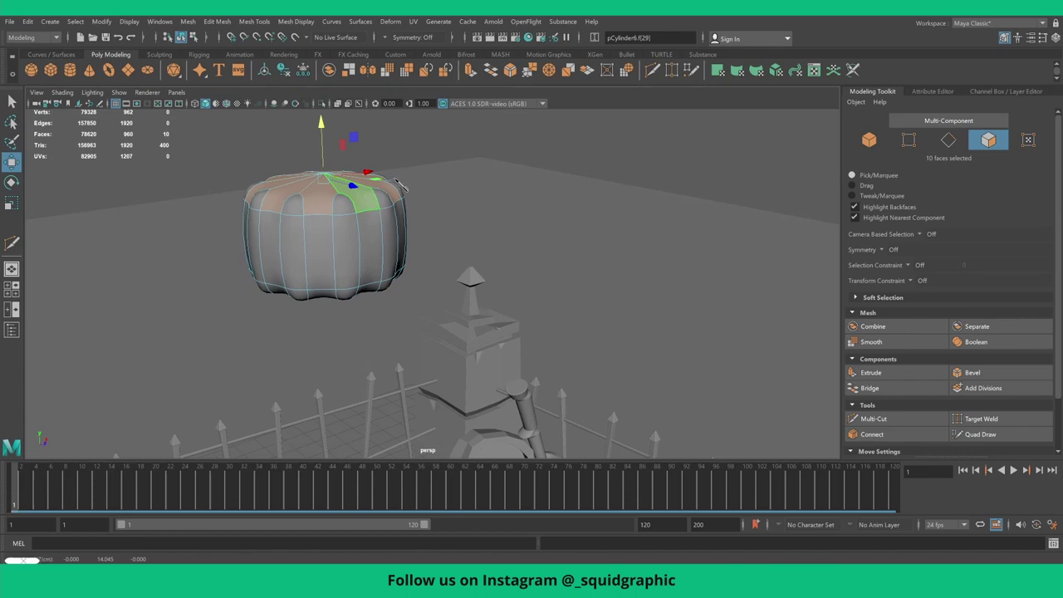
- Frame the pumpkin in object mode and add a new polygon cylinder for the stem
{"action": "right_click_drag", "start_coordinate": [401, 184], "coordinate": [418, 175]}
{"action": "scroll", "coordinate": [373, 158], "scroll_direction": "down", "scroll_amount": 3}
{"action": "mouse_move", "coordinate": [375, 178]}
{"action": "left_mouse_down", "text": "alt"}
{"action": "mouse_move", "coordinate": [466, 281]}
{"action": "mouse_move", "coordinate": [363, 269]}
{"action": "left_mouse_up", "text": "alt"}
{"action": "scroll", "coordinate": [363, 269], "scroll_direction": "up", "scroll_amount": 3}
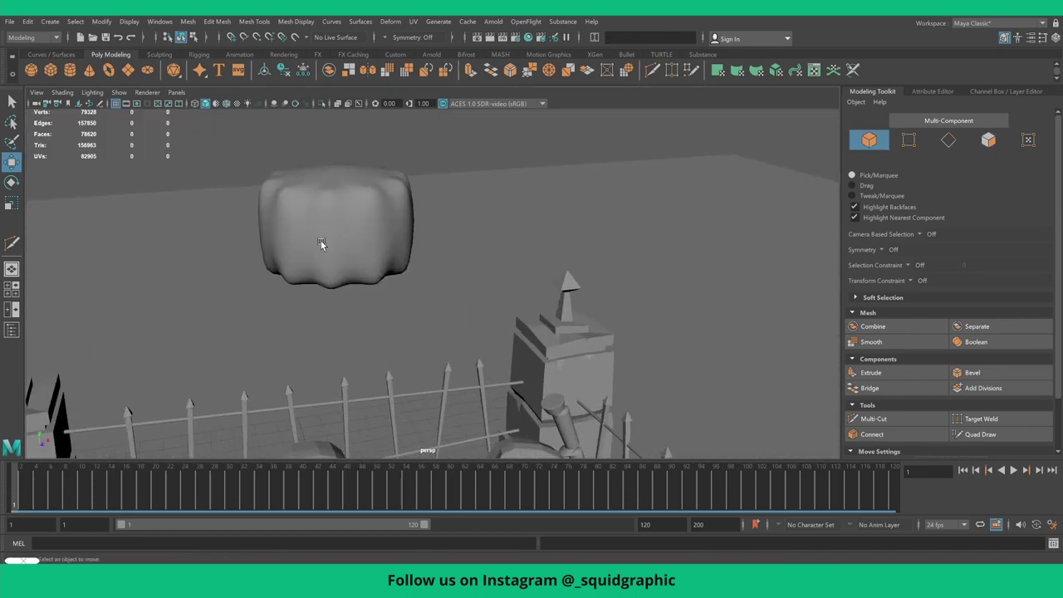
{"action": "left_click", "coordinate": [320, 243]}
{"action": "key", "text": "f"}
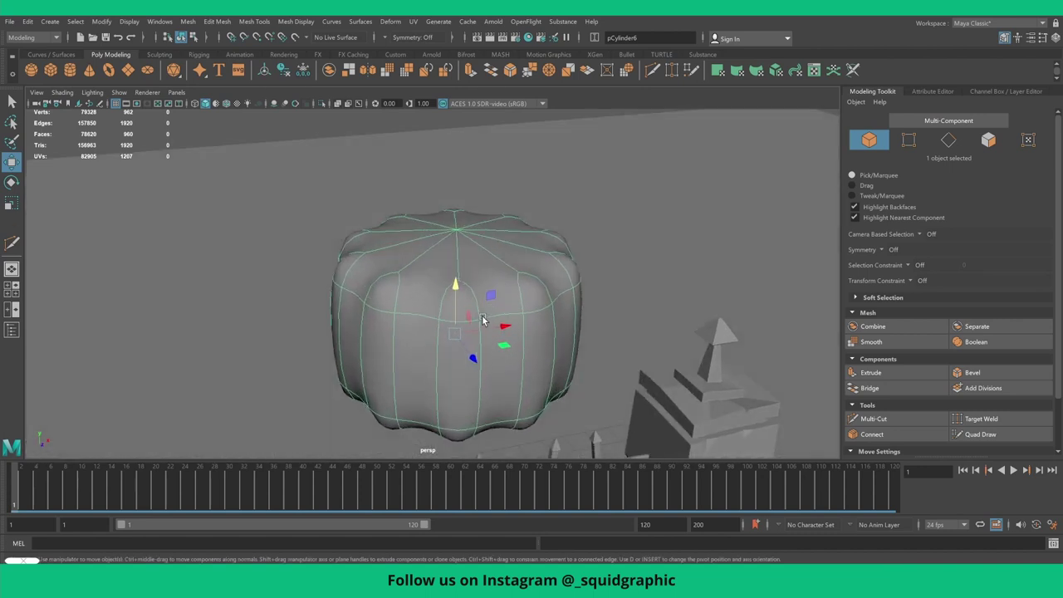
{"action": "left_click_drag", "start_coordinate": [483, 320], "coordinate": [353, 282], "text": "alt"}
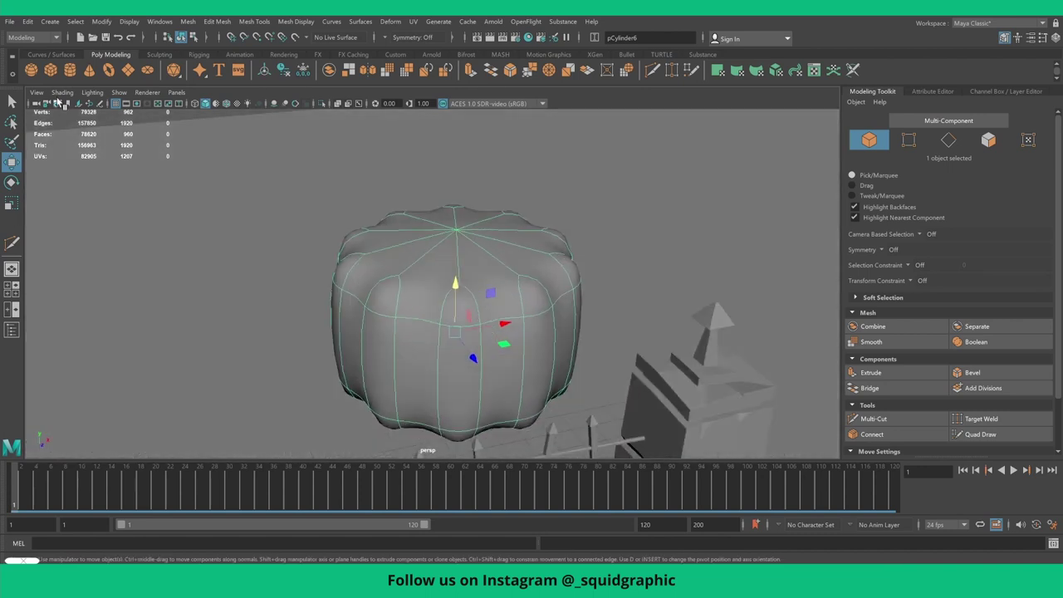
{"action": "left_click", "coordinate": [70, 70]}
{"action": "left_click_drag", "start_coordinate": [385, 292], "coordinate": [468, 314], "text": "alt"}
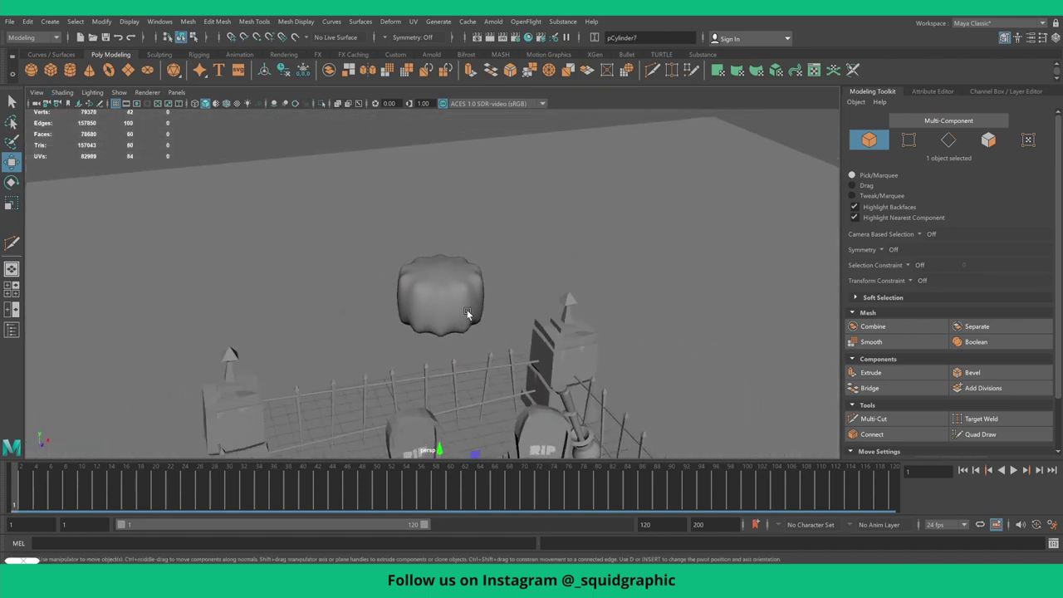
- Raise the new cylinder above the pumpkin and scale it into a small, thin disc
{"action": "scroll", "coordinate": [468, 314], "scroll_direction": "down", "scroll_amount": 5}
{"action": "left_click_drag", "start_coordinate": [435, 353], "coordinate": [433, 217]}
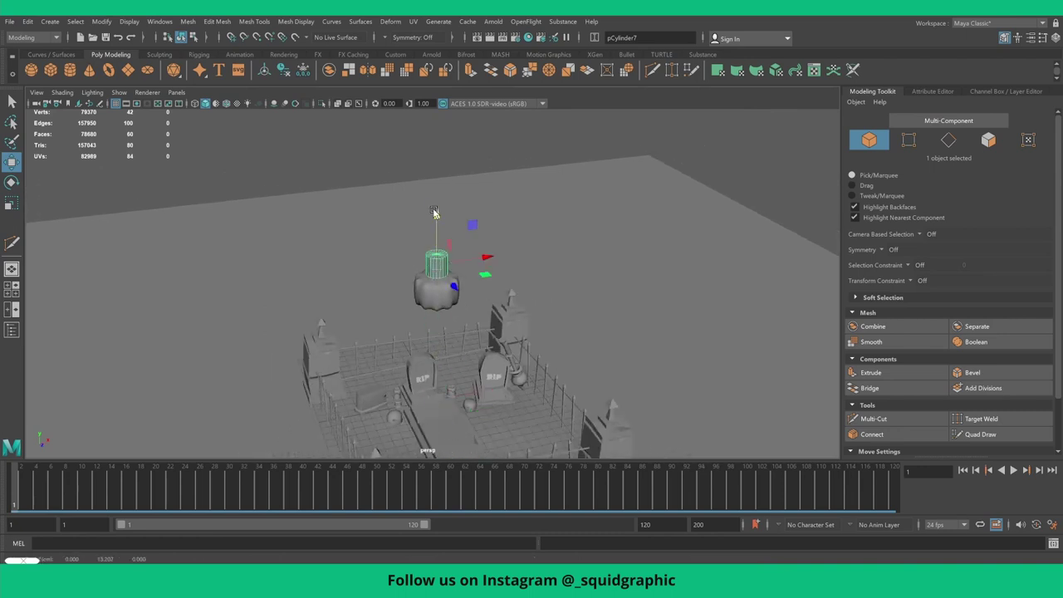
{"action": "key", "text": "f"}
{"action": "key", "text": "r"}
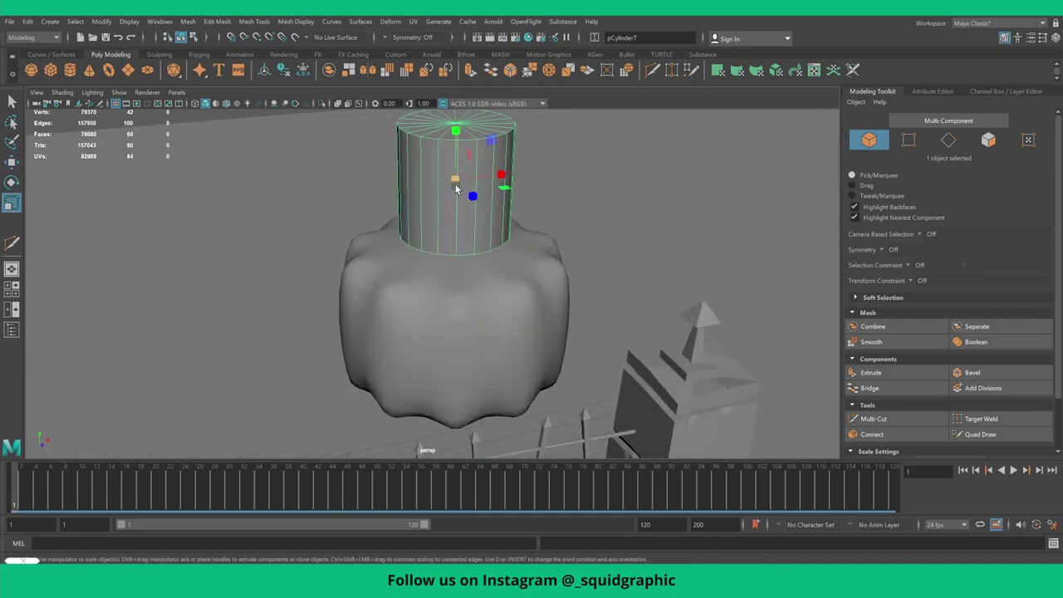
{"action": "mouse_move", "coordinate": [455, 187]}
{"action": "left_mouse_down"}
{"action": "mouse_move", "coordinate": [396, 177]}
{"action": "mouse_move", "coordinate": [427, 174]}
{"action": "left_mouse_up"}
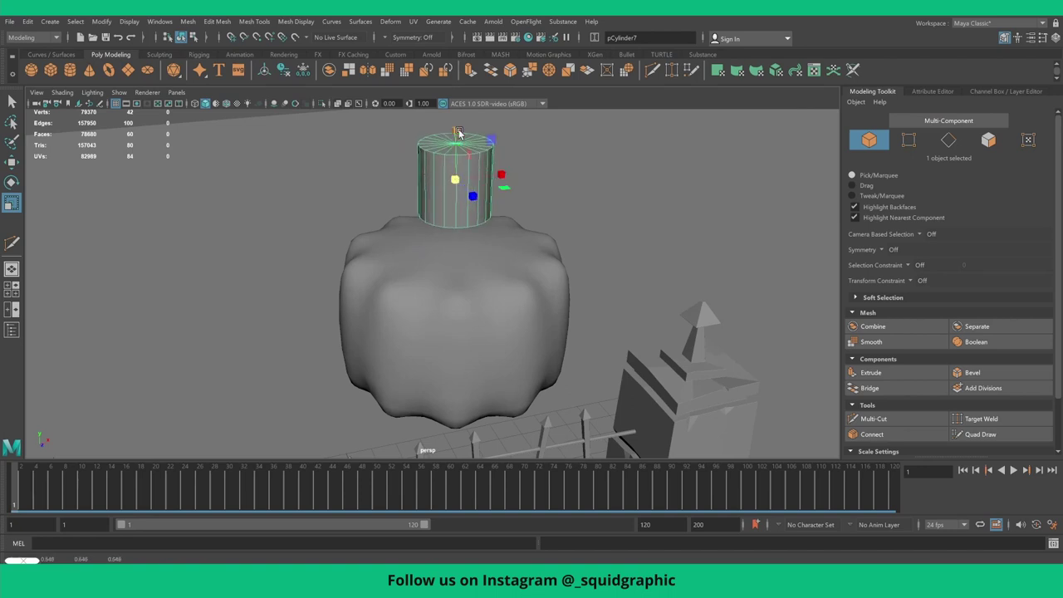
{"action": "left_click_drag", "start_coordinate": [458, 133], "coordinate": [455, 175]}
- Delete unwanted disc faces, then select the top faces and lower them to flatten the disc
{"action": "right_click_drag", "start_coordinate": [446, 191], "coordinate": [438, 221]}
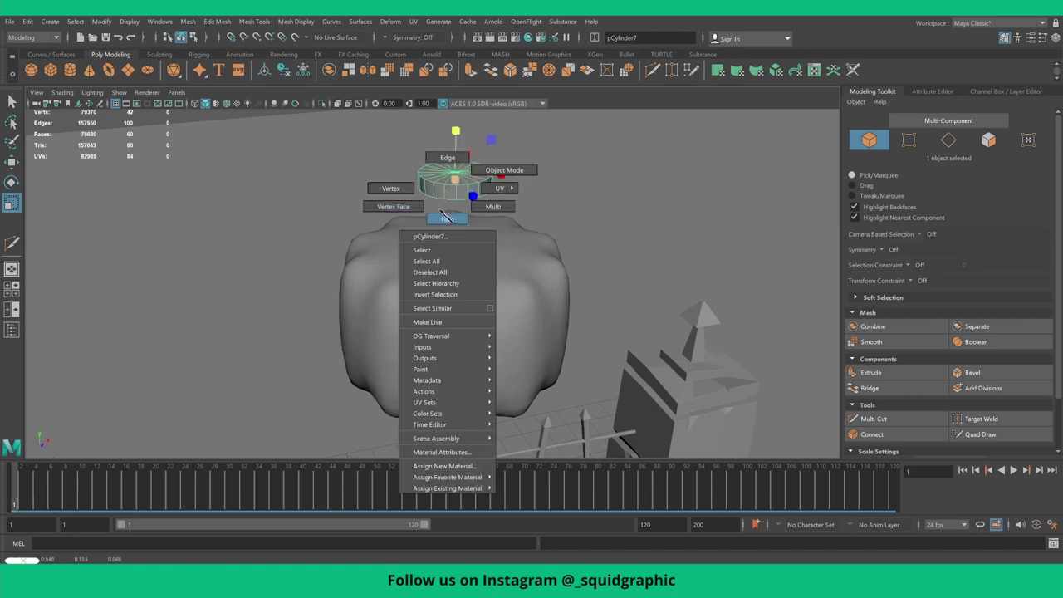
{"action": "mouse_move", "coordinate": [438, 221]}
{"action": "left_mouse_down", "text": "alt"}
{"action": "mouse_move", "coordinate": [423, 282]}
{"action": "mouse_move", "coordinate": [514, 322]}
{"action": "left_mouse_up", "text": "alt"}
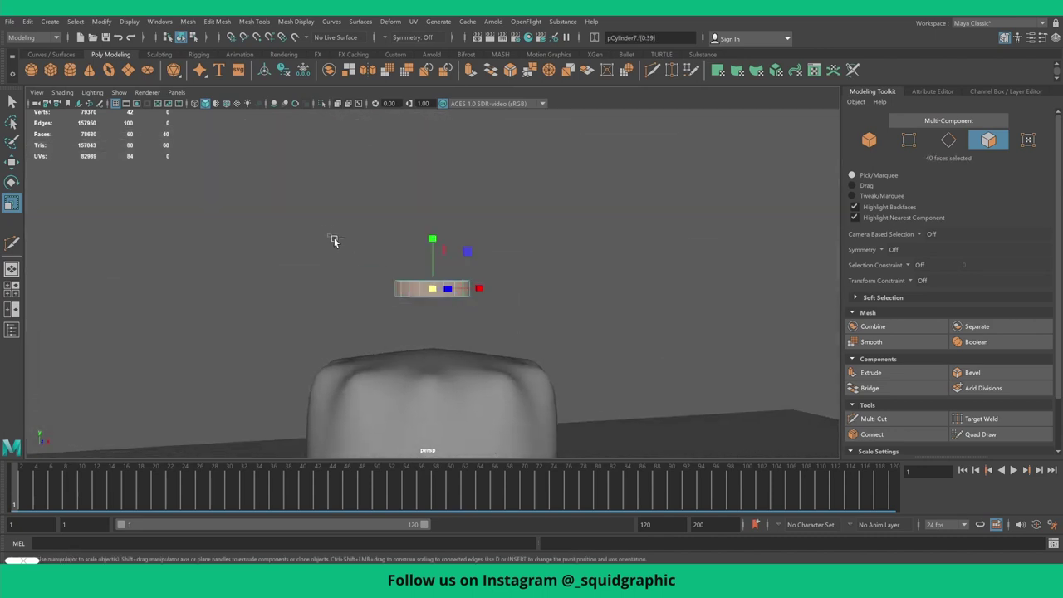
{"action": "key", "text": "Delete"}
{"action": "scroll", "coordinate": [492, 285], "scroll_direction": "up", "scroll_amount": 2}
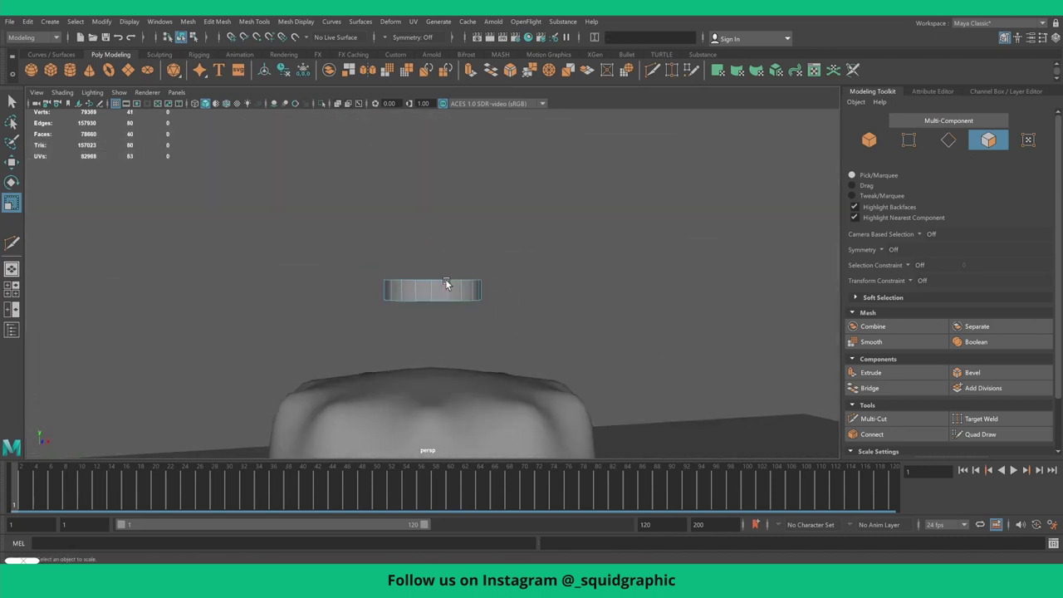
{"action": "scroll", "coordinate": [445, 279], "scroll_direction": "up", "scroll_amount": 2}
{"action": "right_click", "coordinate": [420, 291]}
{"action": "left_click", "coordinate": [423, 320]}
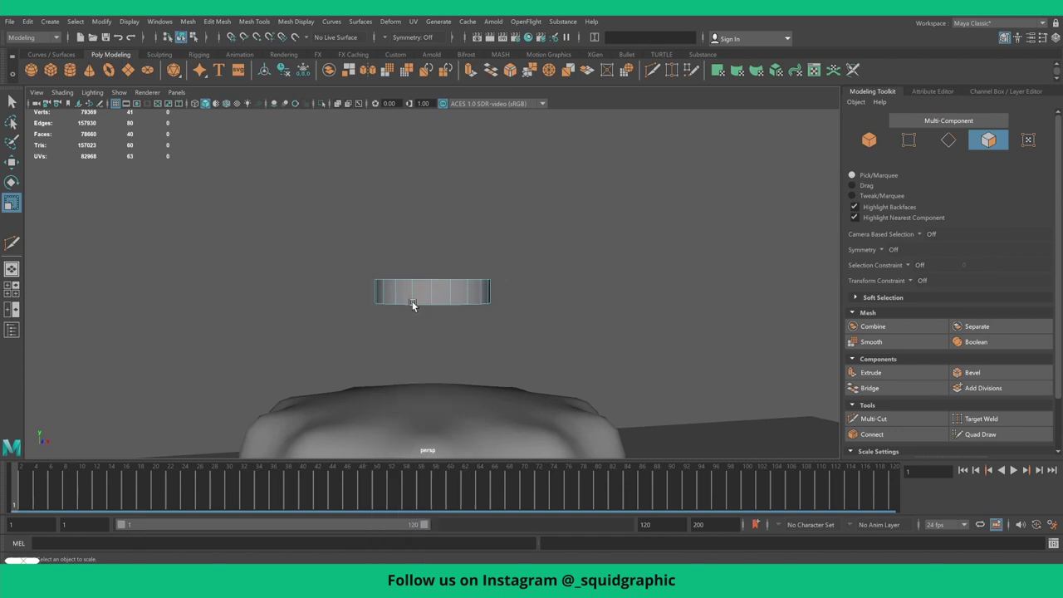
{"action": "left_click_drag", "start_coordinate": [511, 288], "coordinate": [515, 289]}
{"action": "mouse_move", "coordinate": [561, 351]}
{"action": "left_mouse_down", "text": "alt"}
{"action": "mouse_move", "coordinate": [481, 335]}
{"action": "mouse_move", "coordinate": [421, 277]}
{"action": "left_mouse_up", "text": "alt"}
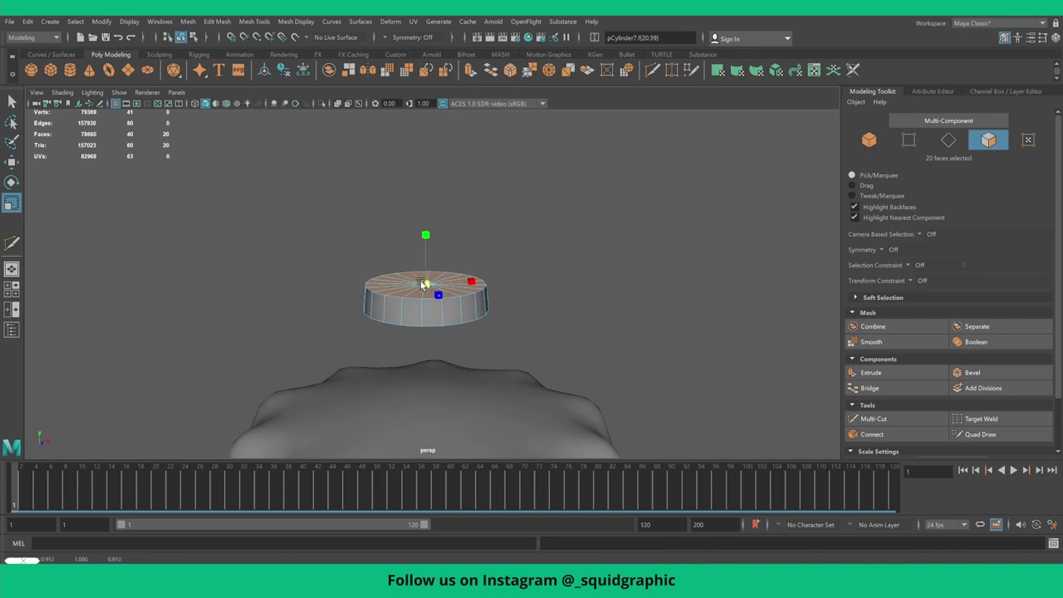
{"action": "key", "text": "w"}
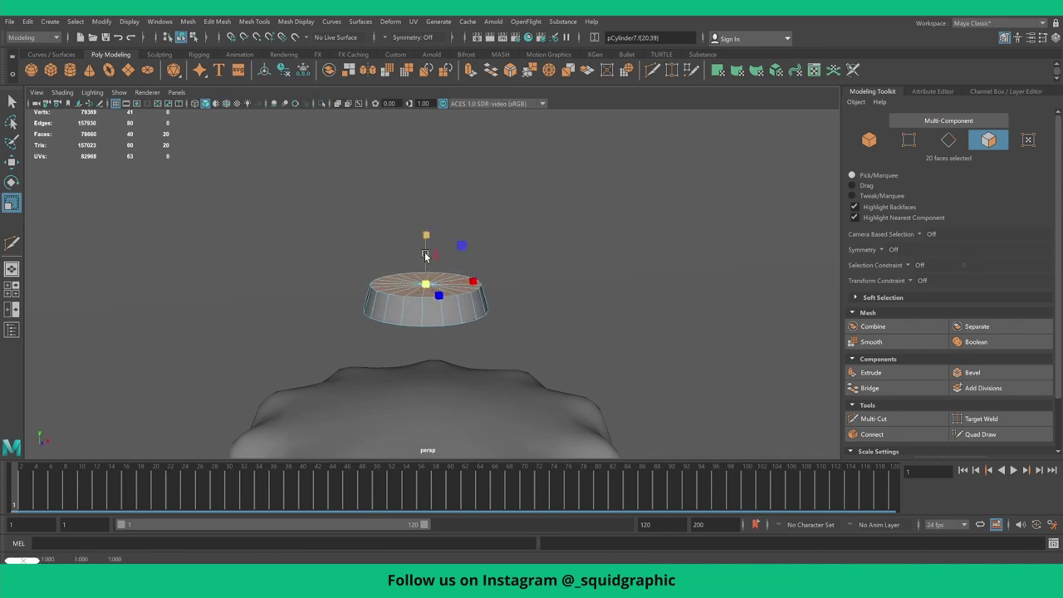
{"action": "left_click_drag", "start_coordinate": [425, 236], "coordinate": [423, 255]}
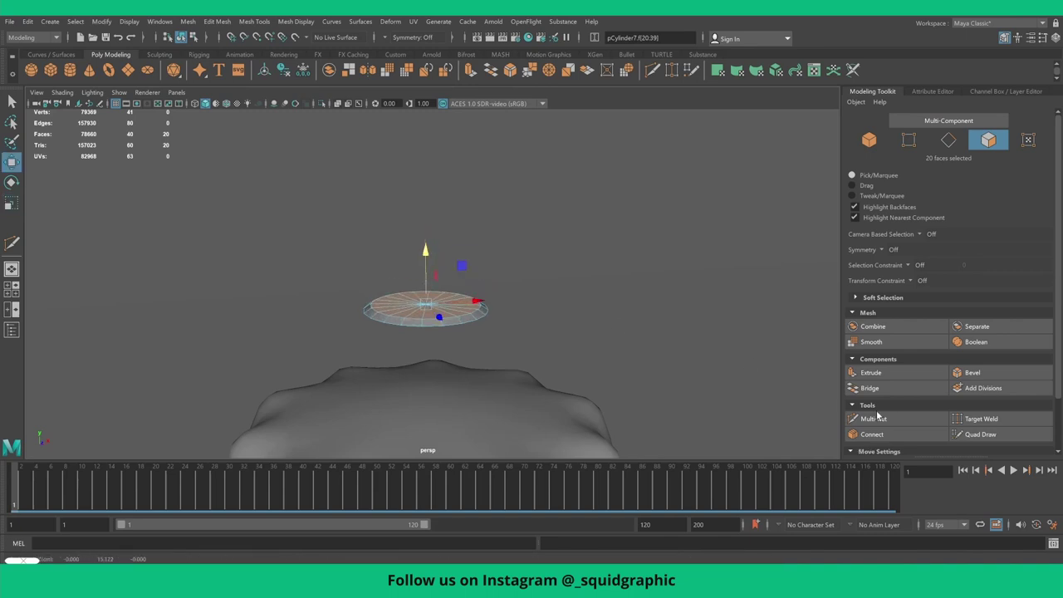
- Extrude the top faces with about 0.24 offset and raise them into a flared dish
{"action": "left_click", "coordinate": [891, 376]}
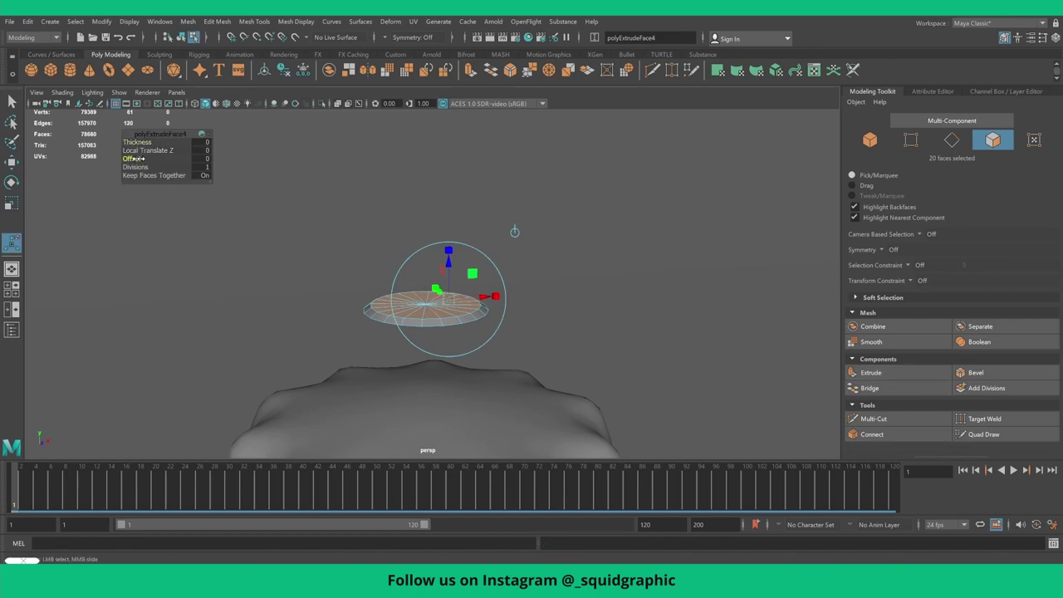
{"action": "left_click_drag", "start_coordinate": [137, 159], "coordinate": [146, 161]}
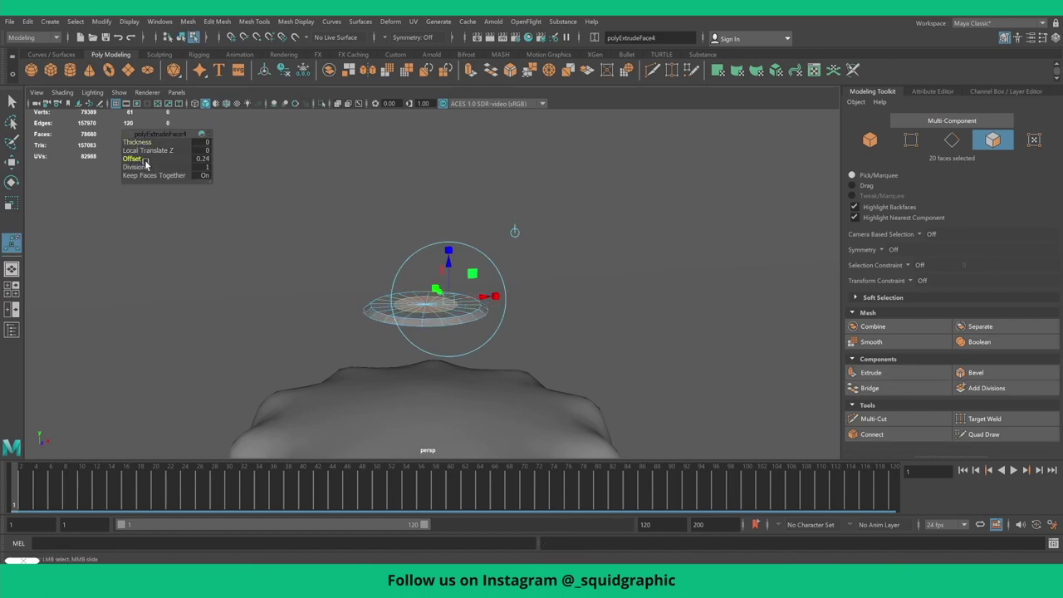
{"action": "left_click_drag", "start_coordinate": [447, 262], "coordinate": [445, 236]}
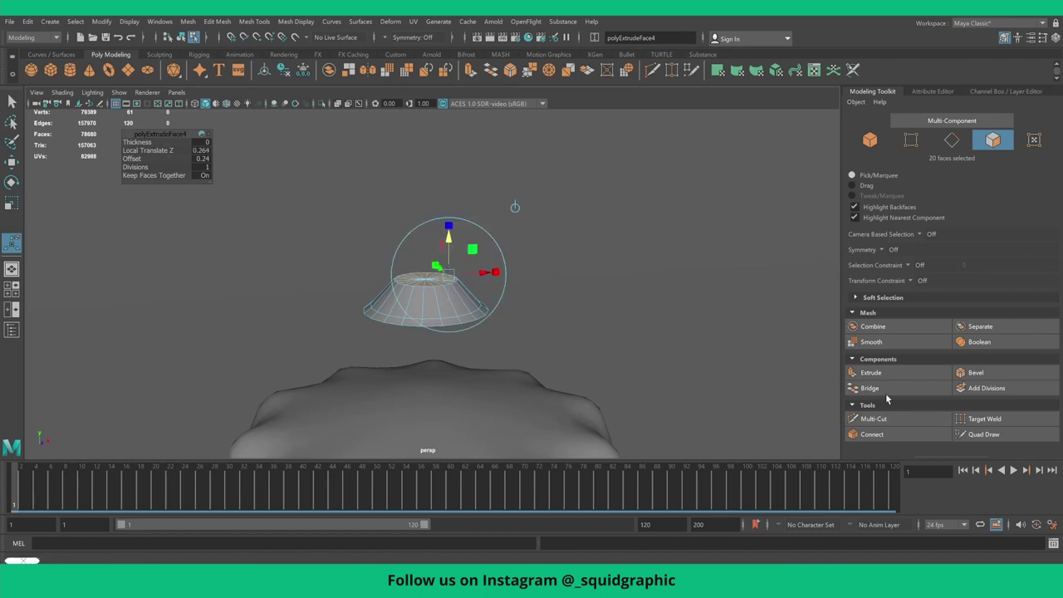
- Extrude the top faces again, pulling them up into a short upright cylinder
{"action": "left_click", "coordinate": [880, 373]}
{"action": "left_click_drag", "start_coordinate": [440, 239], "coordinate": [435, 180]}
{"action": "left_click", "coordinate": [438, 202]}
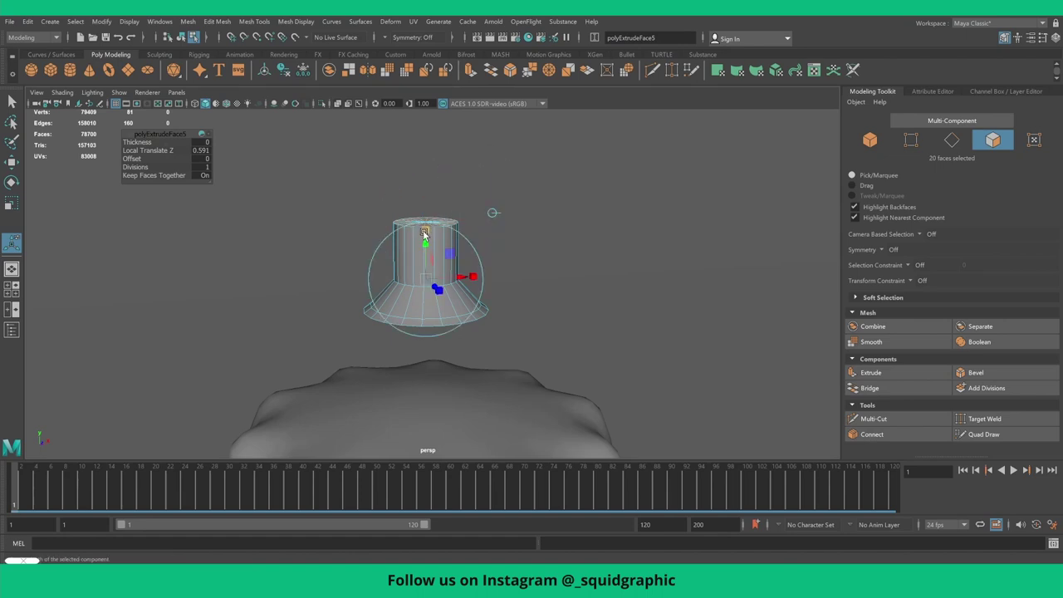
{"action": "mouse_move", "coordinate": [423, 235]}
{"action": "left_mouse_down", "text": "alt"}
{"action": "mouse_move", "coordinate": [323, 257]}
{"action": "mouse_move", "coordinate": [379, 231]}
{"action": "mouse_move", "coordinate": [432, 259]}
{"action": "mouse_move", "coordinate": [397, 288]}
{"action": "left_mouse_up", "text": "alt"}
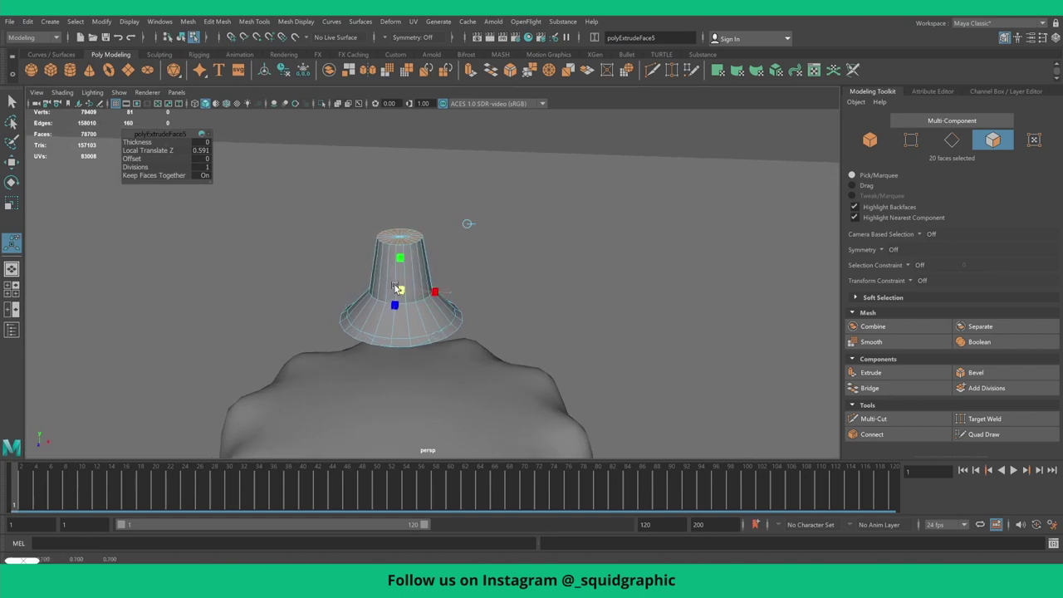
{"action": "key", "text": "ctrl+e"}
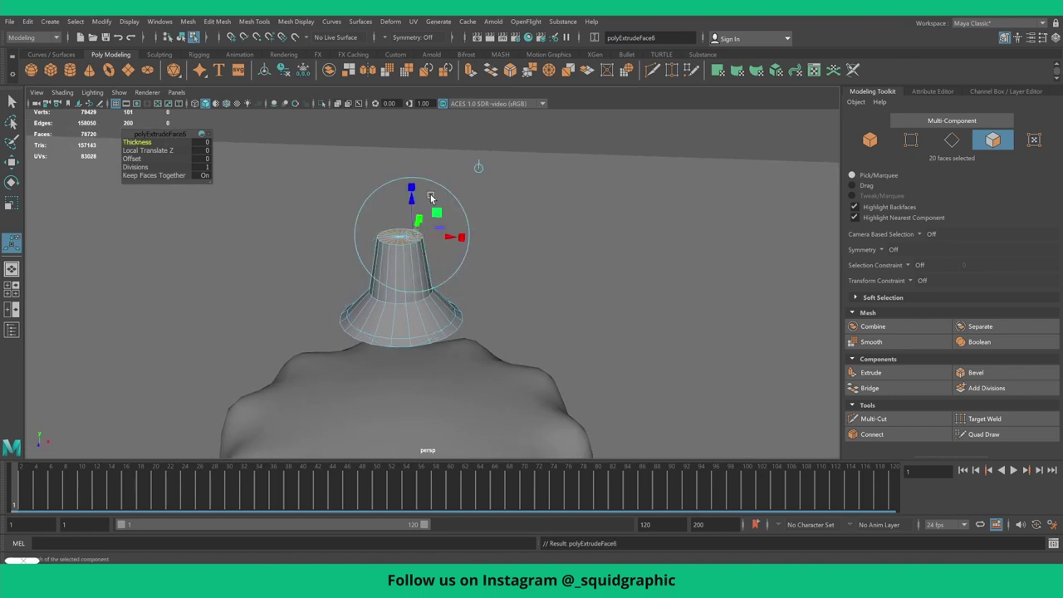
- Extrude the stem's top faces upward, then sideways, and tilt and narrow the arm's tip
{"action": "left_click", "coordinate": [477, 169]}
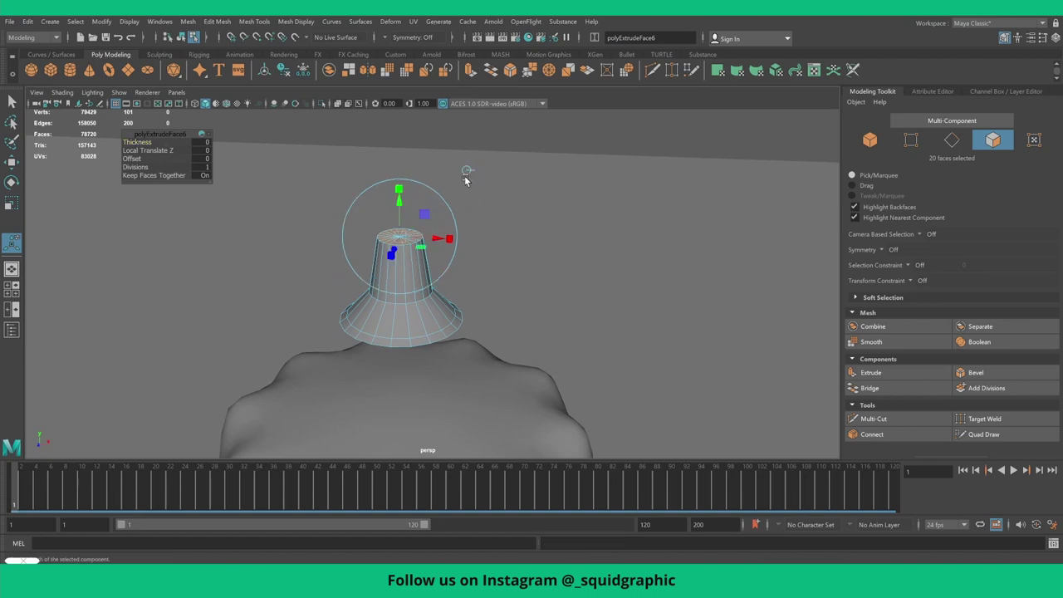
{"action": "left_click_drag", "start_coordinate": [397, 206], "coordinate": [403, 154]}
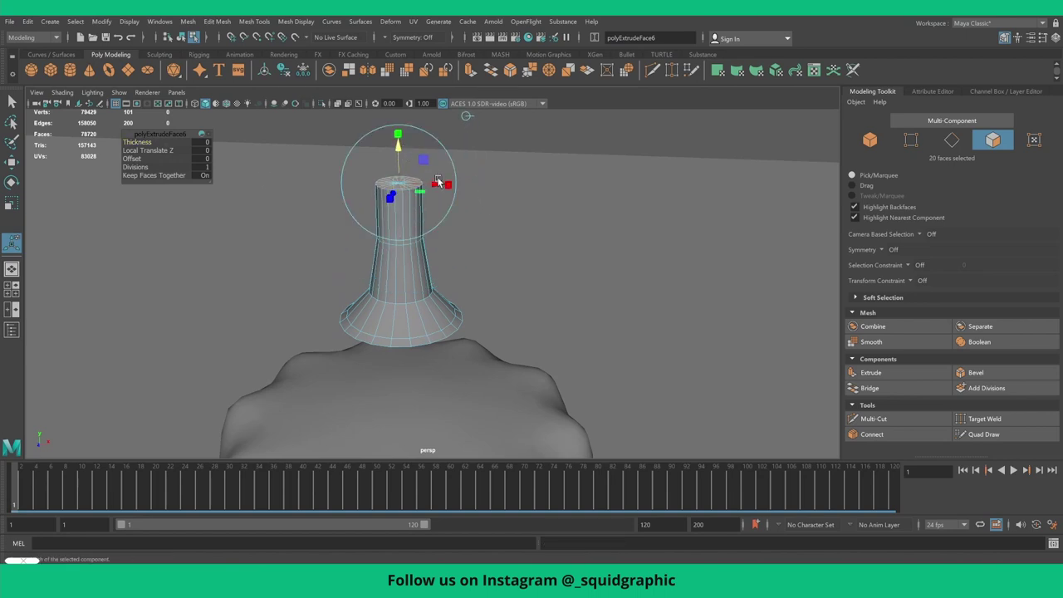
{"action": "left_click_drag", "start_coordinate": [440, 191], "coordinate": [507, 195]}
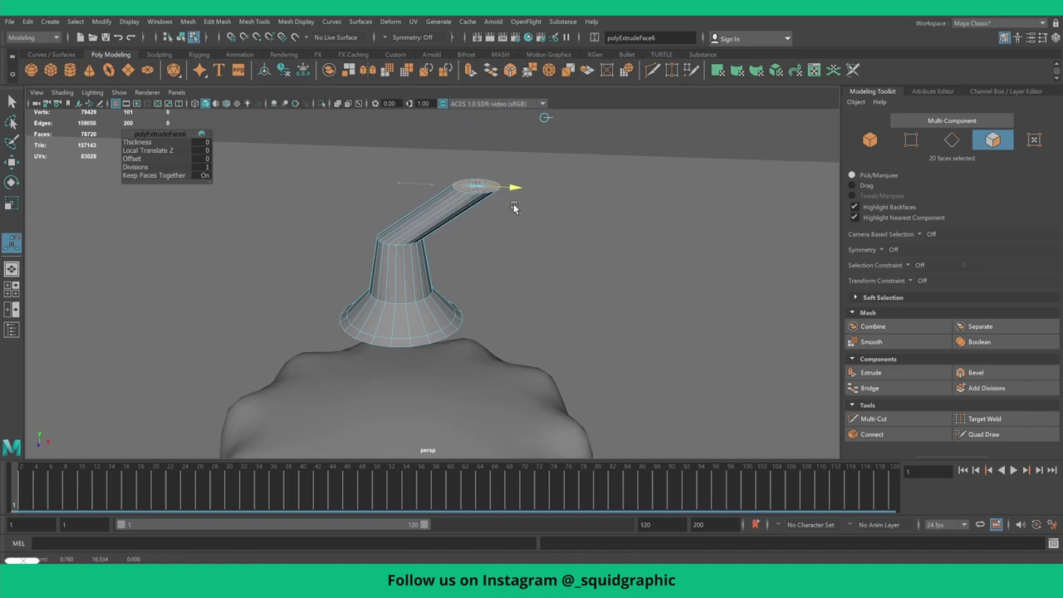
{"action": "key", "text": "e"}
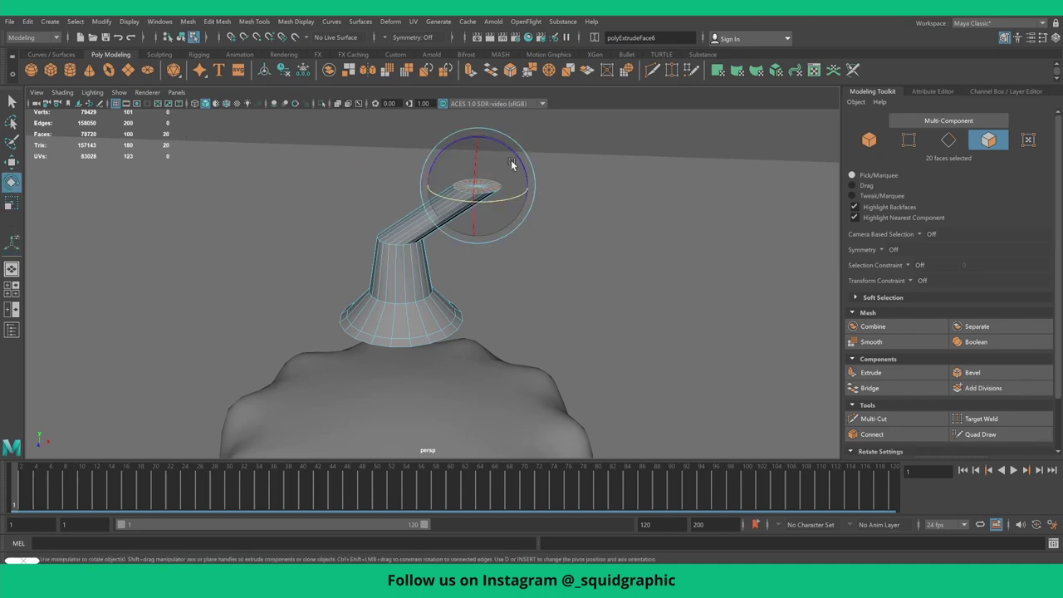
{"action": "left_click_drag", "start_coordinate": [521, 170], "coordinate": [530, 200]}
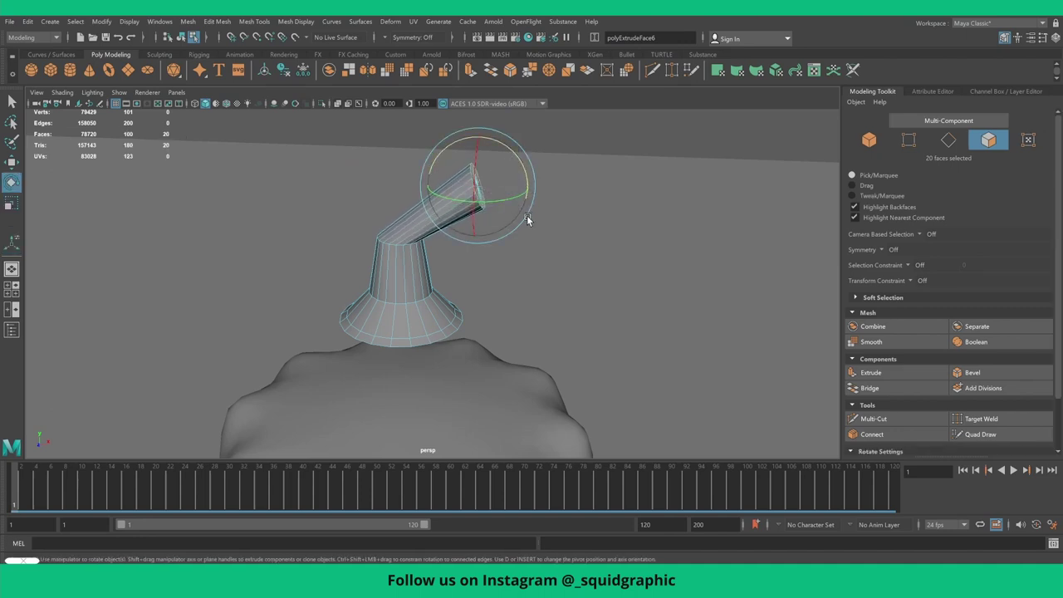
{"action": "key", "text": "r"}
{"action": "mouse_move", "coordinate": [465, 172]}
{"action": "left_mouse_down"}
{"action": "mouse_move", "coordinate": [454, 162]}
{"action": "mouse_move", "coordinate": [405, 194]}
{"action": "left_mouse_up"}
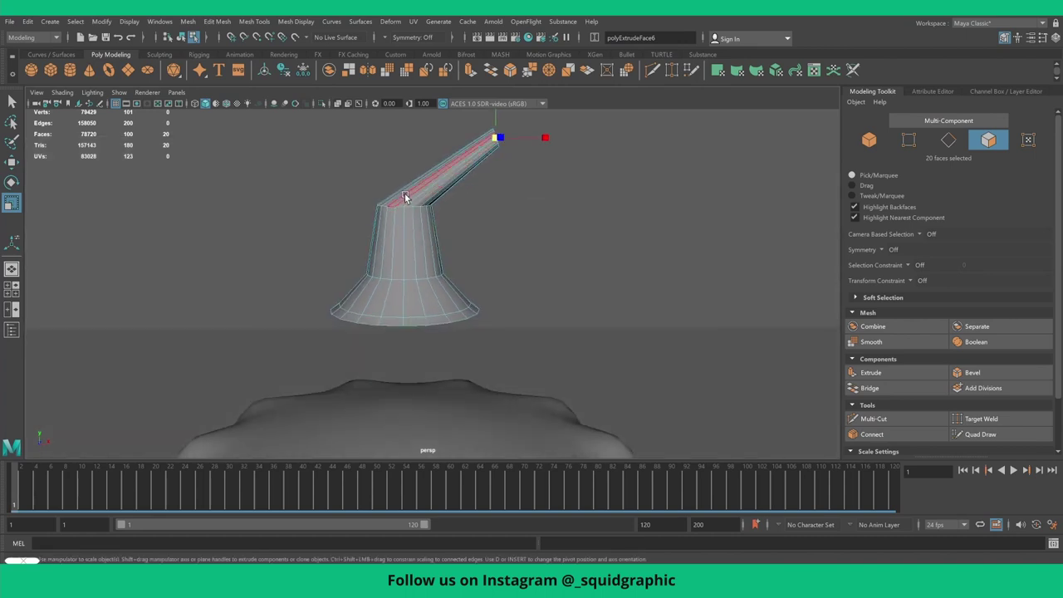
- Select the vertex ring at the arm's base and rotate it to bend the arm
{"action": "mouse_move", "coordinate": [404, 194]}
{"action": "right_mouse_down"}
{"action": "mouse_move", "coordinate": [388, 204]}
{"action": "mouse_move", "coordinate": [336, 197]}
{"action": "right_mouse_up"}
{"action": "left_click_drag", "start_coordinate": [328, 197], "coordinate": [427, 229]}
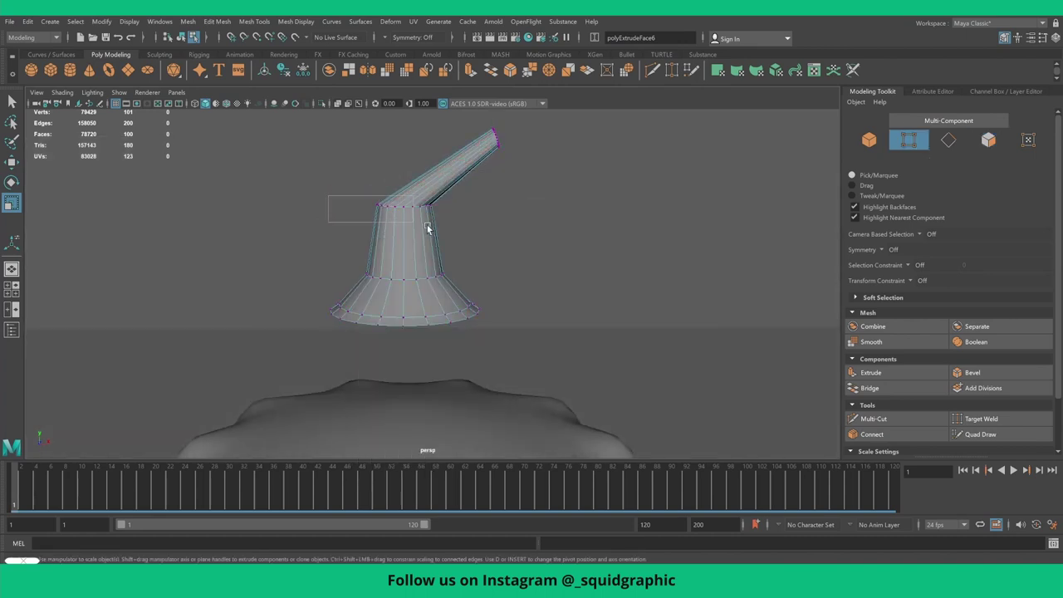
{"action": "left_click_drag", "start_coordinate": [308, 162], "coordinate": [509, 238]}
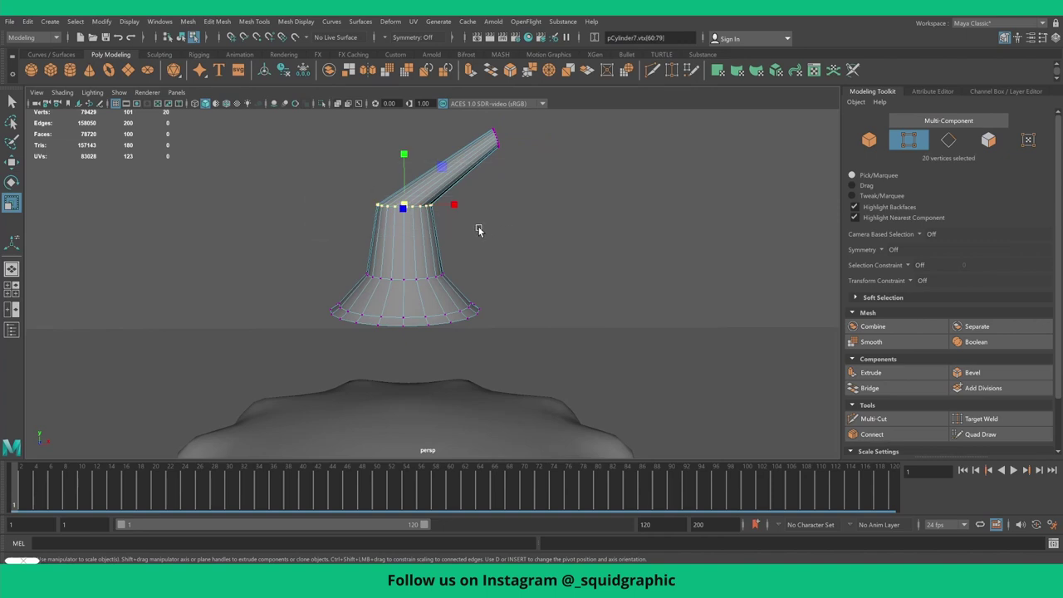
{"action": "key", "text": "e"}
{"action": "mouse_move", "coordinate": [458, 200]}
{"action": "left_mouse_down"}
{"action": "mouse_move", "coordinate": [456, 209]}
{"action": "mouse_move", "coordinate": [478, 207]}
{"action": "left_mouse_up"}
{"action": "key", "text": "w"}
- Select a face on the arm, switch to edge mode, and inspect the whole curved horn
{"action": "scroll", "coordinate": [478, 207], "scroll_direction": "up", "scroll_amount": 2}
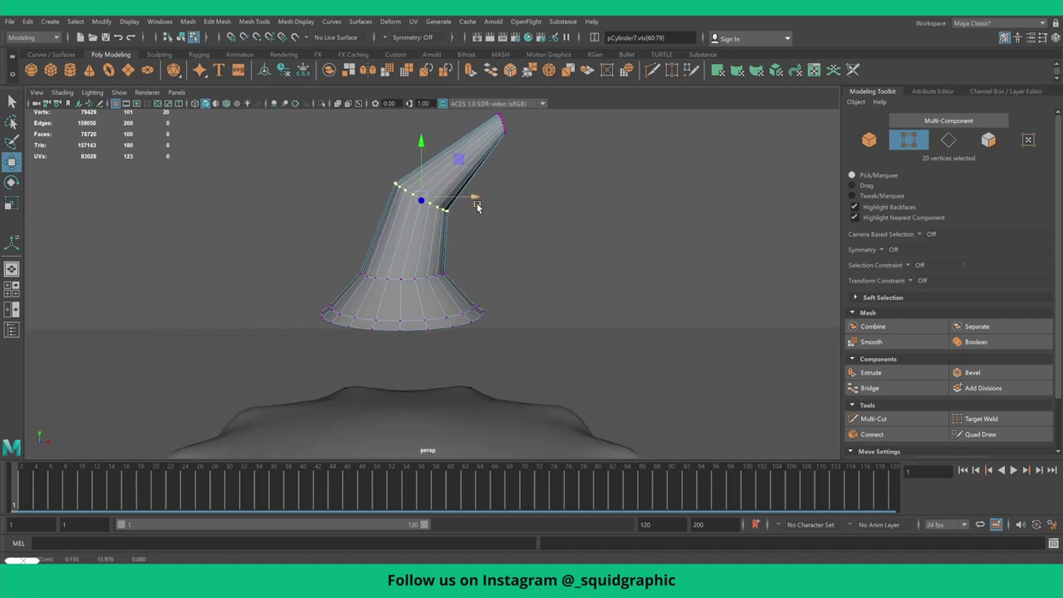
{"action": "scroll", "coordinate": [470, 206], "scroll_direction": "up", "scroll_amount": 2}
{"action": "scroll", "coordinate": [462, 205], "scroll_direction": "up", "scroll_amount": 2}
{"action": "right_click", "coordinate": [412, 205]}
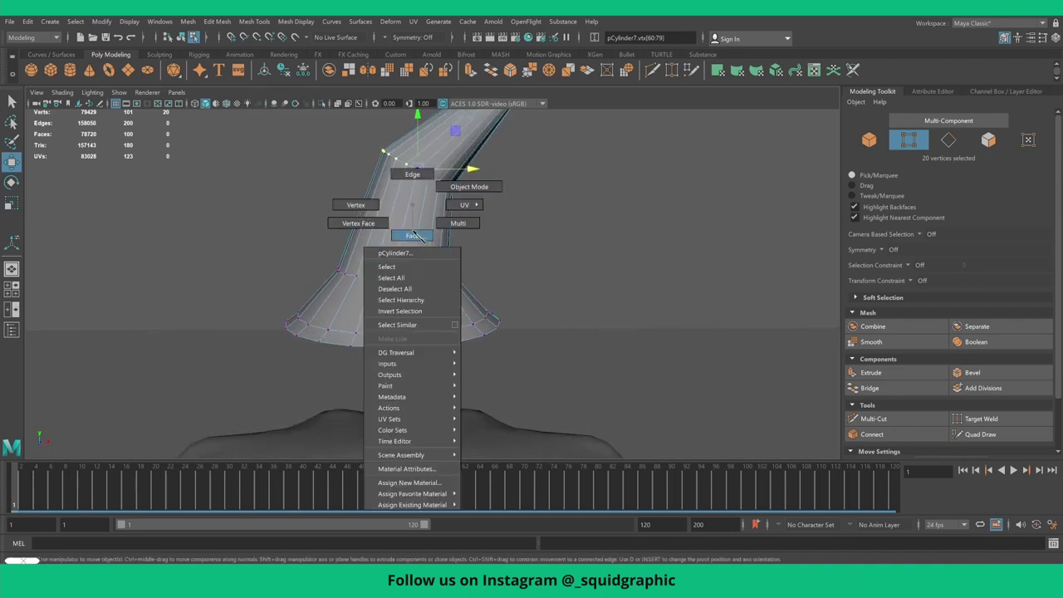
{"action": "left_click", "coordinate": [412, 235]}
{"action": "left_click", "coordinate": [396, 224]}
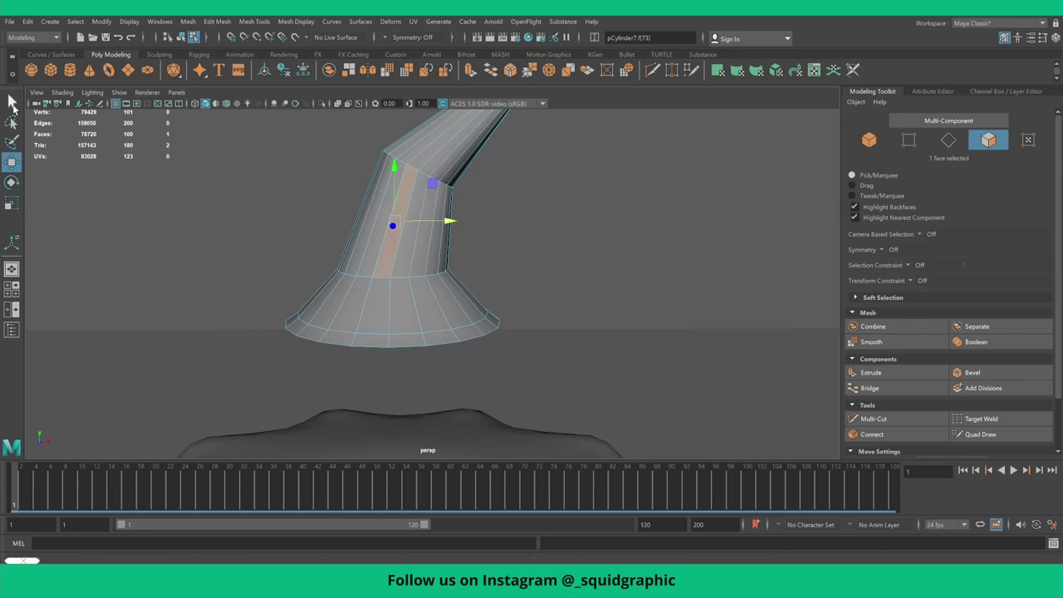
{"action": "left_click", "coordinate": [12, 103]}
{"action": "mouse_move", "coordinate": [378, 178]}
{"action": "left_mouse_down", "text": "alt"}
{"action": "mouse_move", "coordinate": [415, 205]}
{"action": "mouse_move", "coordinate": [431, 241]}
{"action": "left_mouse_up", "text": "alt"}
{"action": "scroll", "coordinate": [439, 251], "scroll_direction": "up", "scroll_amount": 3}
{"action": "right_click", "coordinate": [413, 264]}
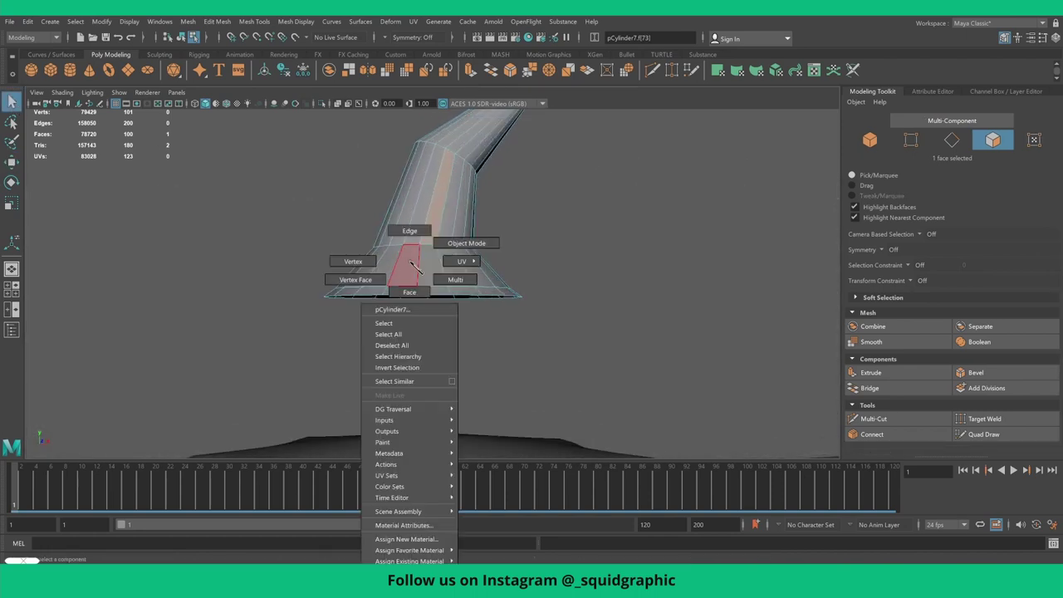
{"action": "right_click_drag", "start_coordinate": [413, 264], "coordinate": [410, 249]}
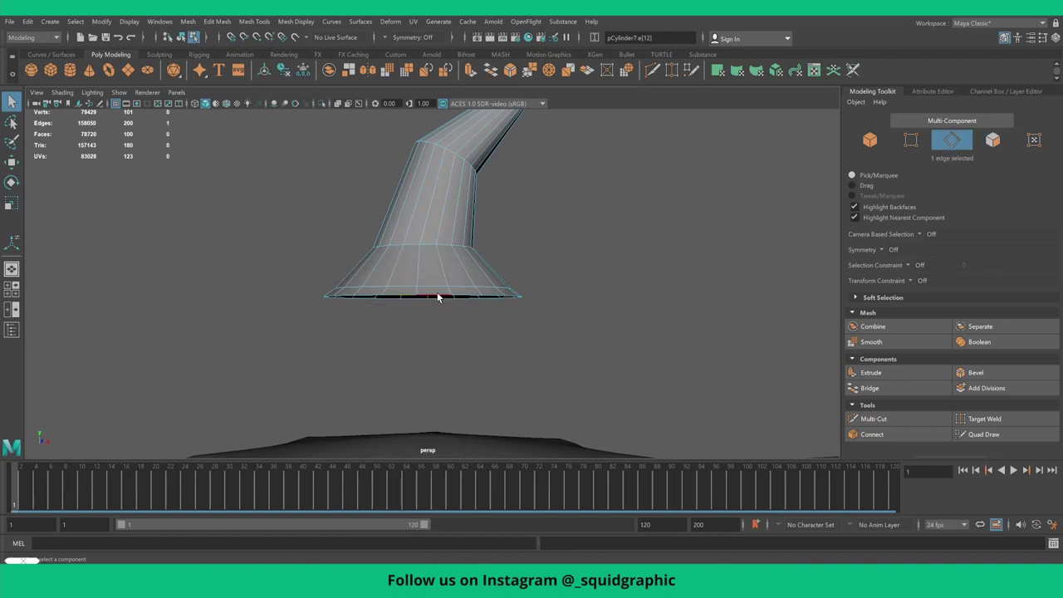
{"action": "left_click_drag", "start_coordinate": [428, 262], "coordinate": [518, 229], "text": "alt"}
- Move the horn-shaped stem into place on top of the pumpkin body
{"action": "scroll", "coordinate": [522, 230], "scroll_direction": "down", "scroll_amount": 3}
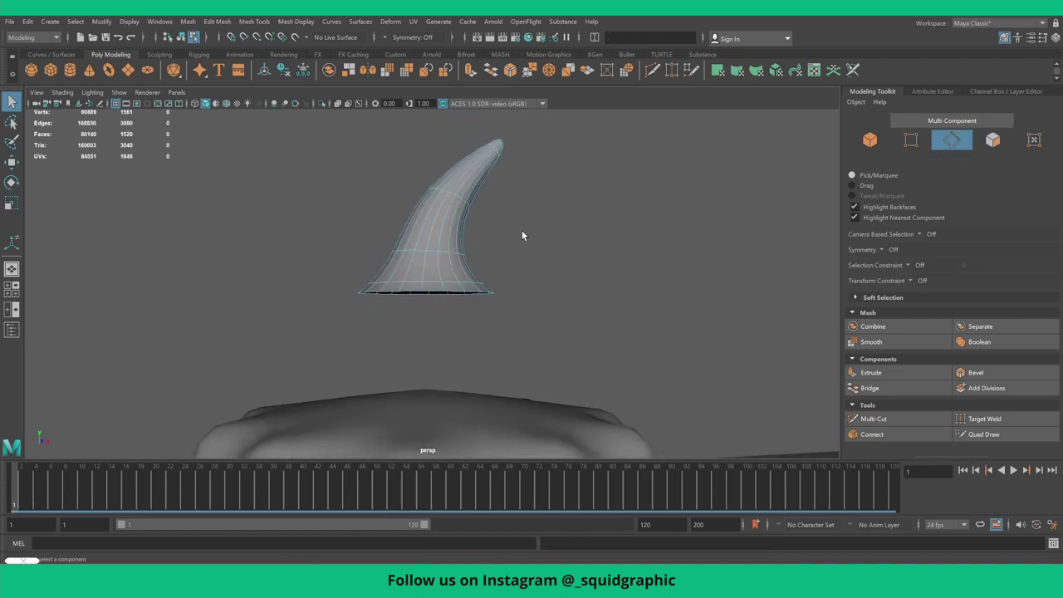
{"action": "right_click_drag", "start_coordinate": [439, 225], "coordinate": [499, 208]}
{"action": "mouse_move", "coordinate": [516, 218]}
{"action": "left_mouse_down", "text": "alt"}
{"action": "mouse_move", "coordinate": [403, 241]}
{"action": "mouse_move", "coordinate": [505, 237]}
{"action": "left_mouse_up", "text": "alt"}
{"action": "left_click", "coordinate": [434, 252]}
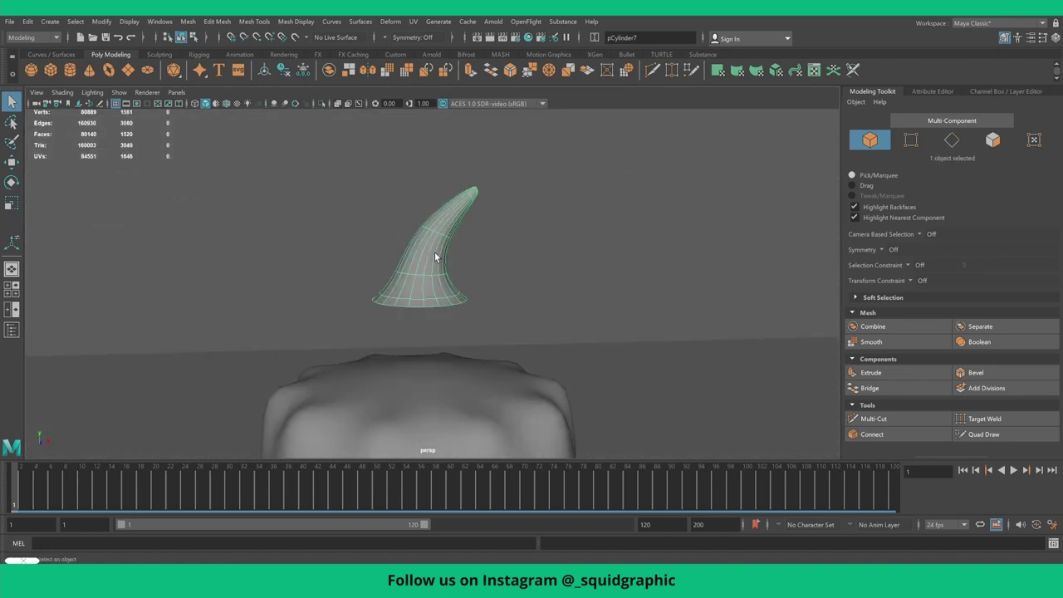
{"action": "scroll", "coordinate": [435, 252], "scroll_direction": "up", "scroll_amount": 2}
{"action": "scroll", "coordinate": [434, 254], "scroll_direction": "up", "scroll_amount": 1}
{"action": "scroll", "coordinate": [435, 251], "scroll_direction": "down", "scroll_amount": 5}
{"action": "key", "text": "w"}
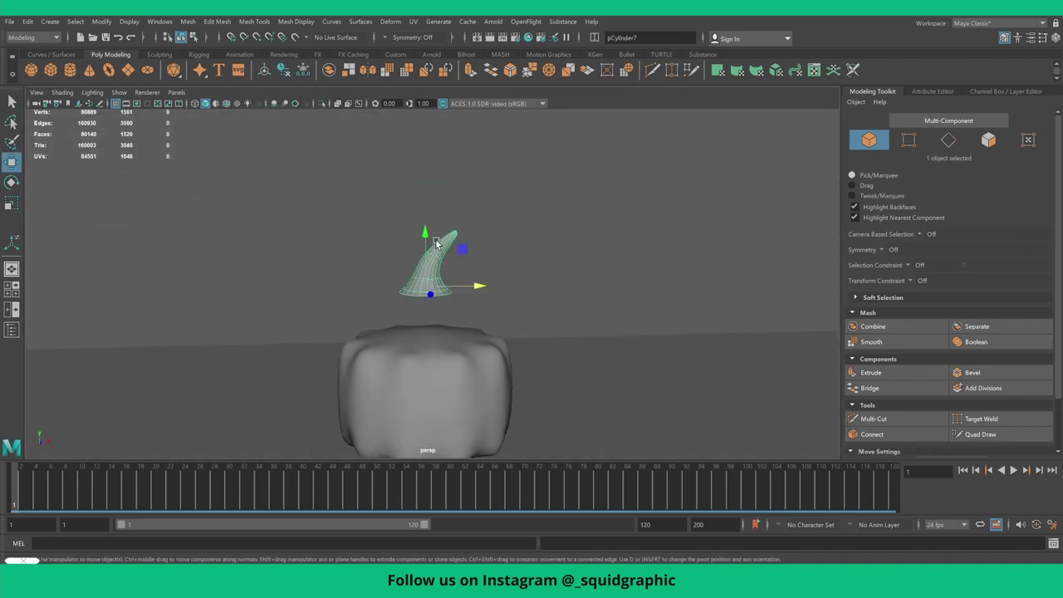
{"action": "mouse_move", "coordinate": [424, 235]}
{"action": "left_mouse_down"}
{"action": "mouse_move", "coordinate": [412, 295]}
{"action": "mouse_move", "coordinate": [472, 296]}
{"action": "mouse_move", "coordinate": [433, 244]}
{"action": "left_mouse_up"}
{"action": "left_click", "coordinate": [407, 241]}
{"action": "scroll", "coordinate": [459, 310], "scroll_direction": "up", "scroll_amount": 2}
{"action": "left_click", "coordinate": [449, 321]}
{"action": "scroll", "coordinate": [428, 303], "scroll_direction": "up", "scroll_amount": 3}
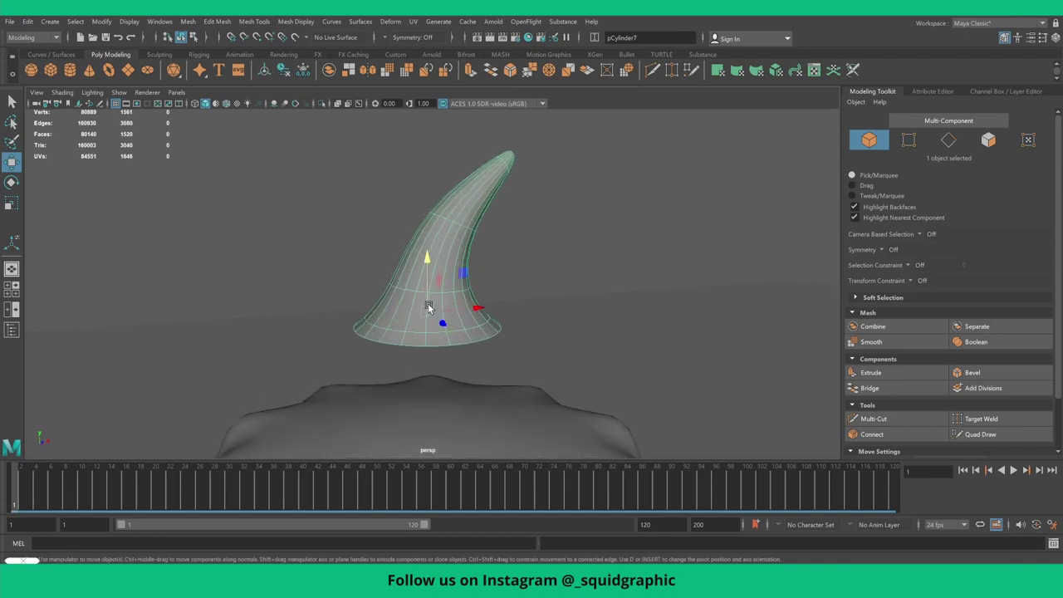
{"action": "right_click_drag", "start_coordinate": [409, 295], "coordinate": [403, 301]}
- Extrude the stem's base rim edge loop with offset 0.12 and turn off smooth preview
{"action": "left_click", "coordinate": [409, 345]}
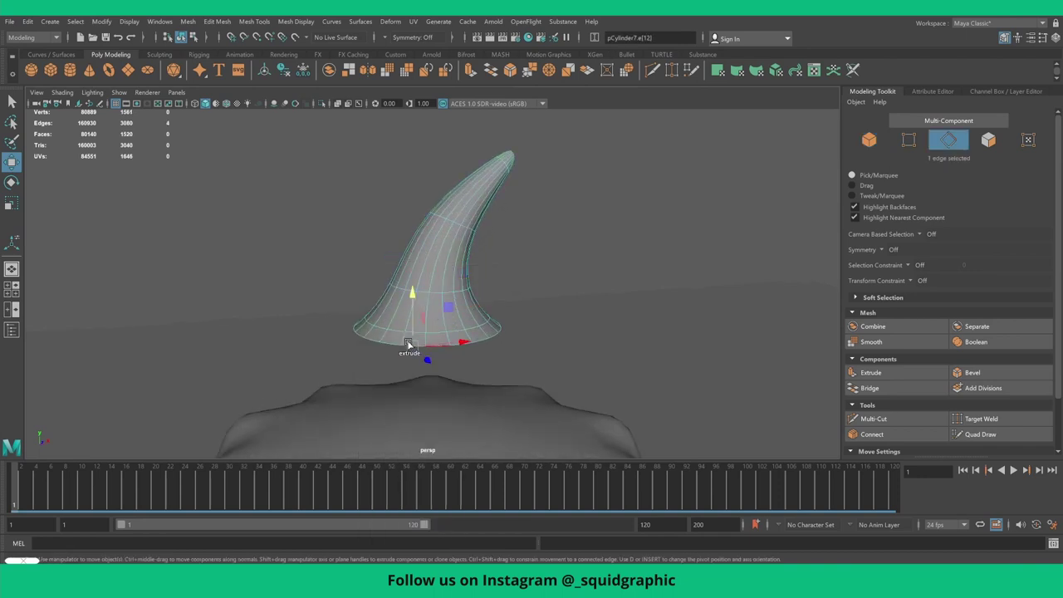
{"action": "scroll", "coordinate": [545, 363], "scroll_direction": "up", "scroll_amount": 3}
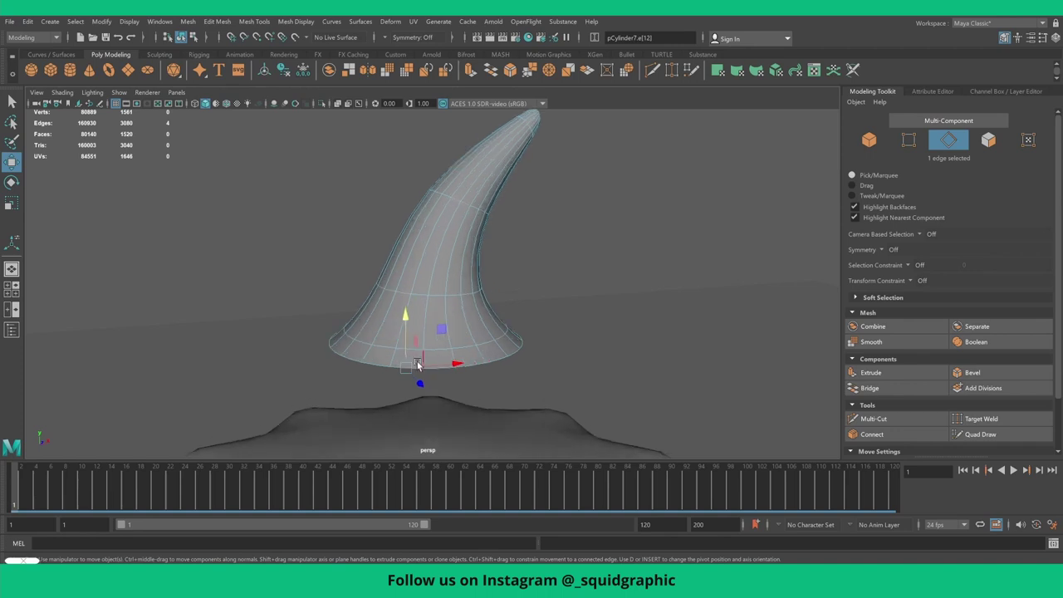
{"action": "left_click", "coordinate": [409, 371]}
{"action": "double_click", "coordinate": [409, 371]}
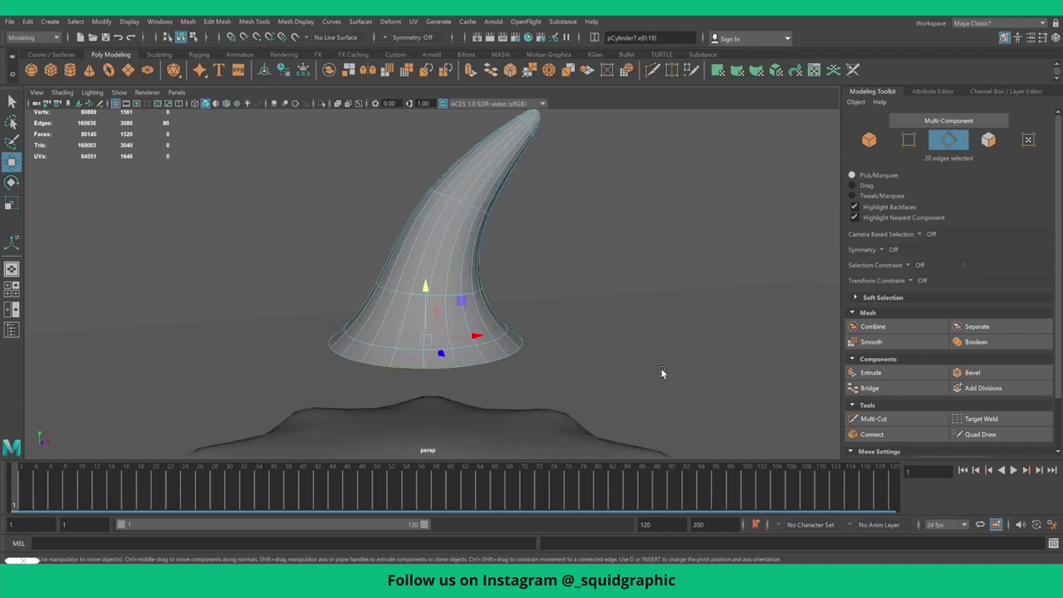
{"action": "left_click", "coordinate": [897, 378]}
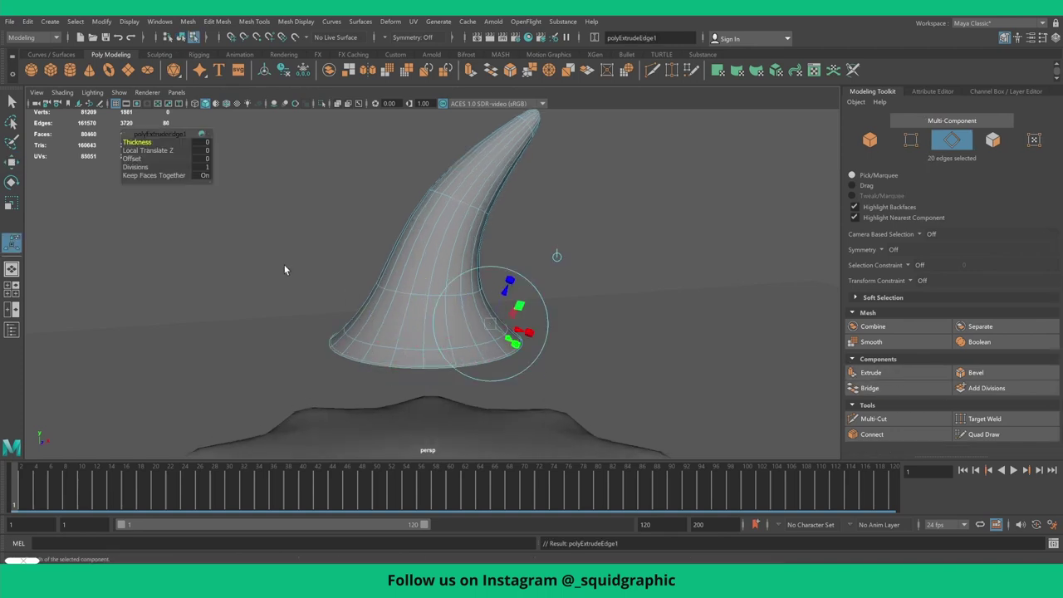
{"action": "left_click", "coordinate": [138, 159]}
{"action": "middle_click_drag", "start_coordinate": [138, 158], "coordinate": [143, 160]}
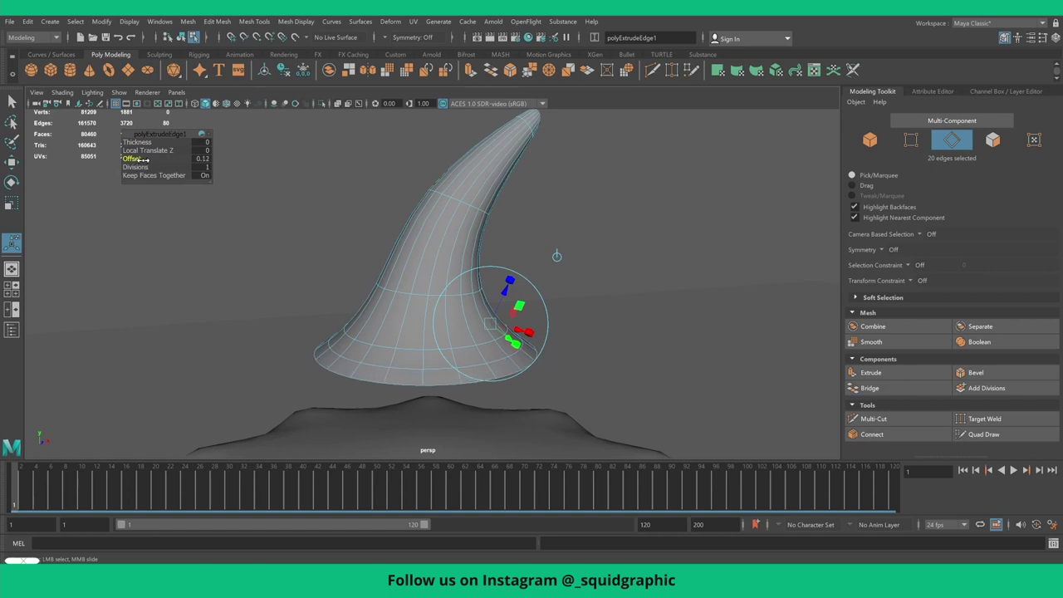
{"action": "key", "text": "1"}
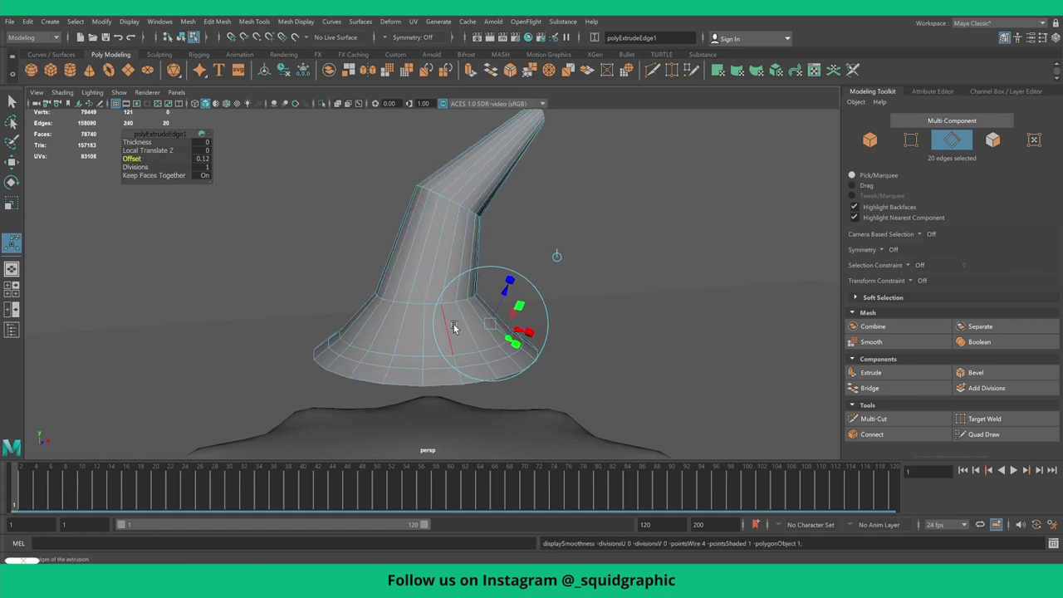
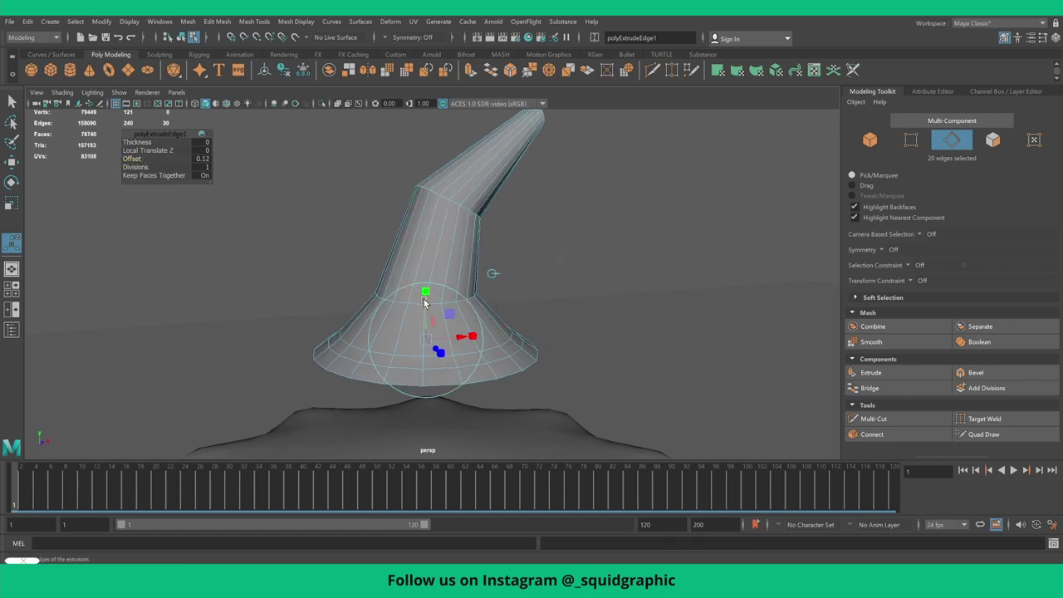
- Widen the brim edges slightly, extrude them again, and preview the hat smoothed
{"action": "left_click_drag", "start_coordinate": [423, 300], "coordinate": [423, 296]}
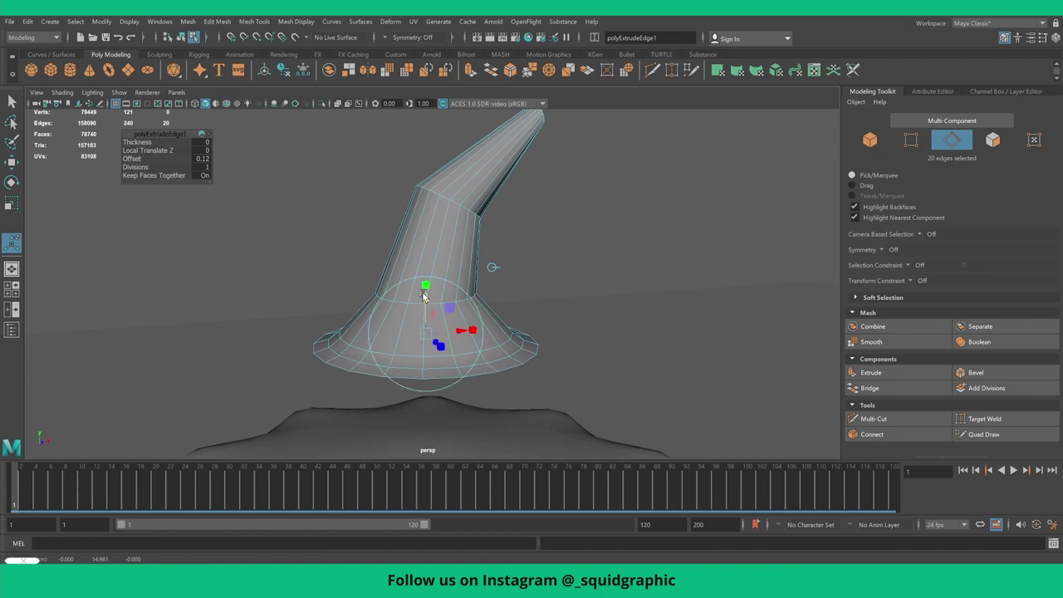
{"action": "key", "text": "ctrl+e"}
{"action": "left_click", "coordinate": [564, 258]}
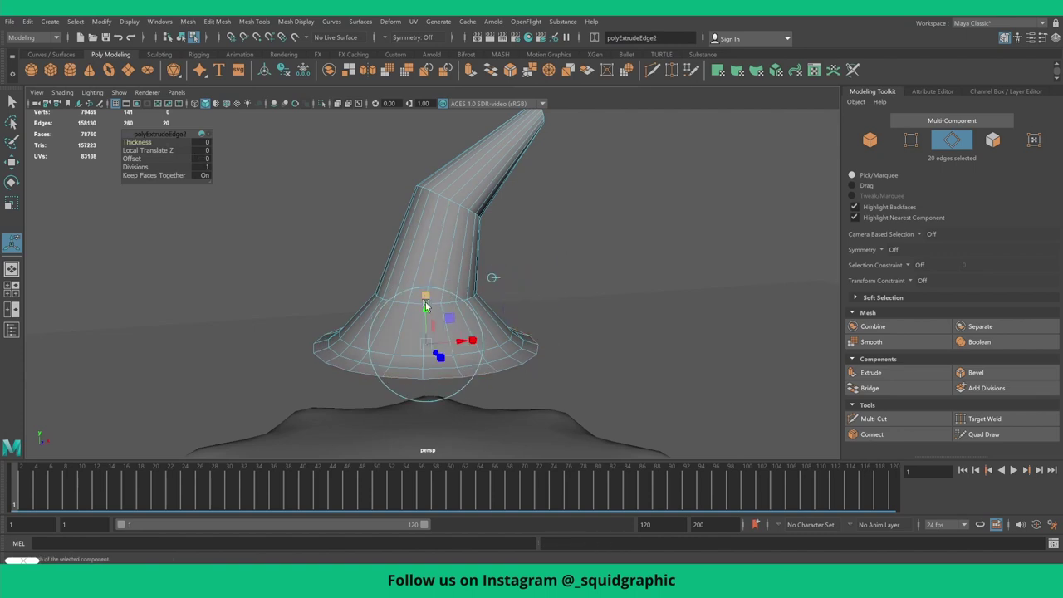
{"action": "key", "text": "ctrl+z"}
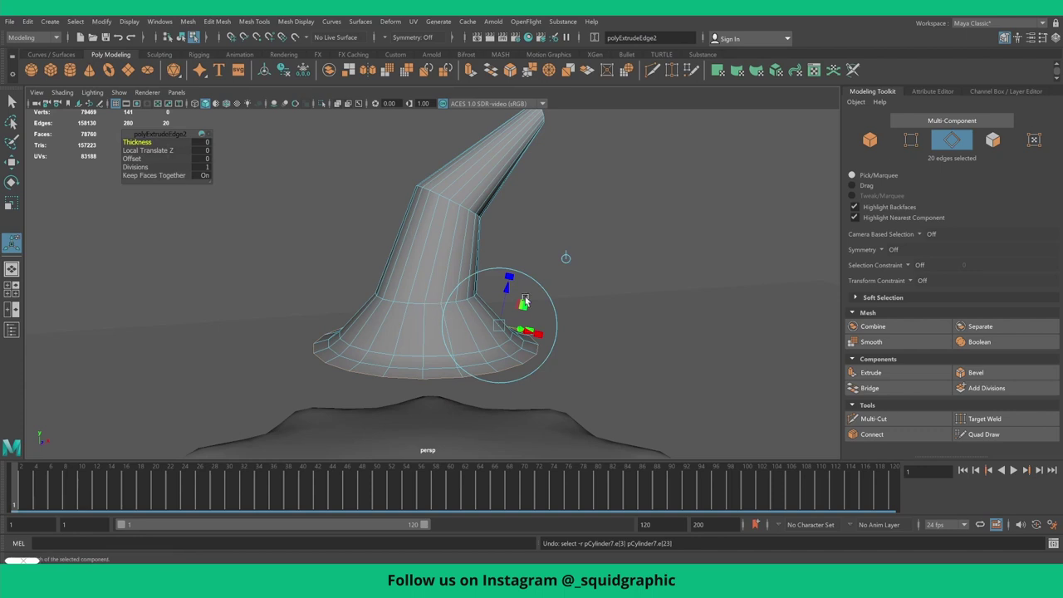
{"action": "left_click", "coordinate": [565, 258]}
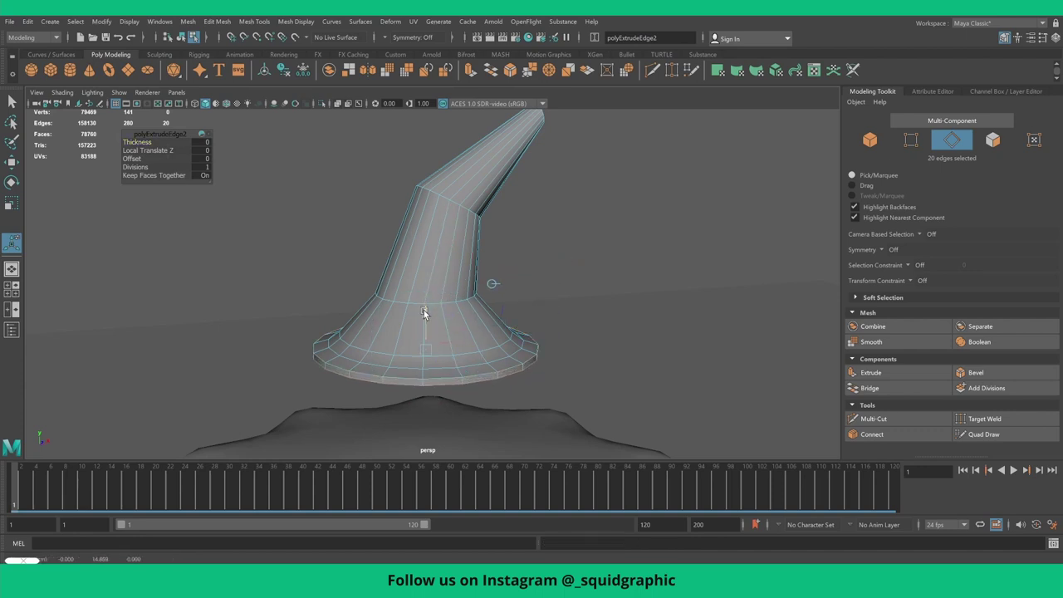
{"action": "key", "text": "3"}
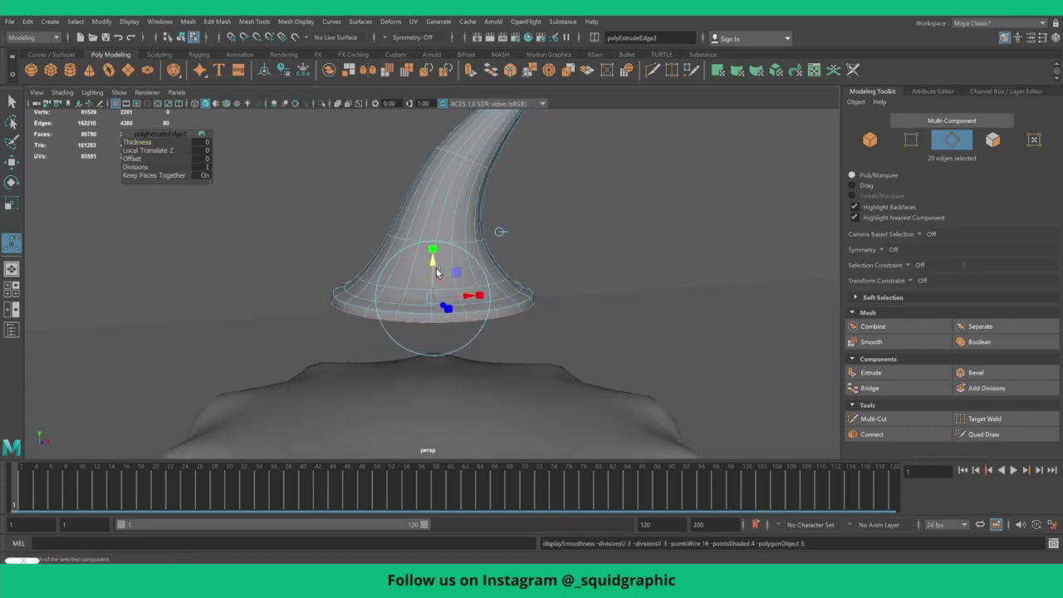
{"action": "scroll", "coordinate": [438, 272], "scroll_direction": "up", "scroll_amount": 2}
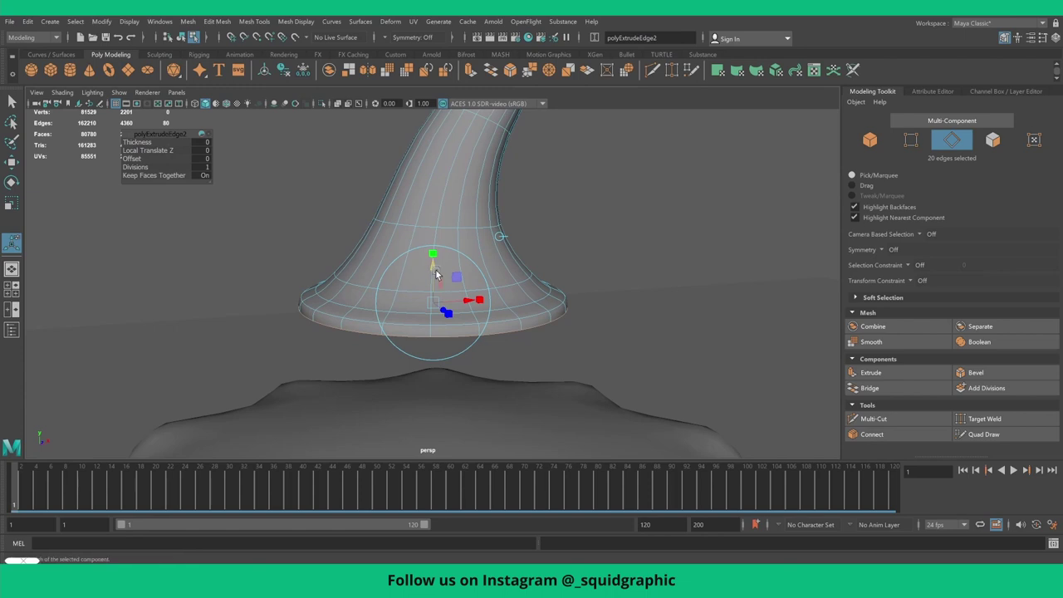
- Extrude the brim twice more, scaling inward and pulling the new edges down into a lip
{"action": "key", "text": "ctrl+e"}
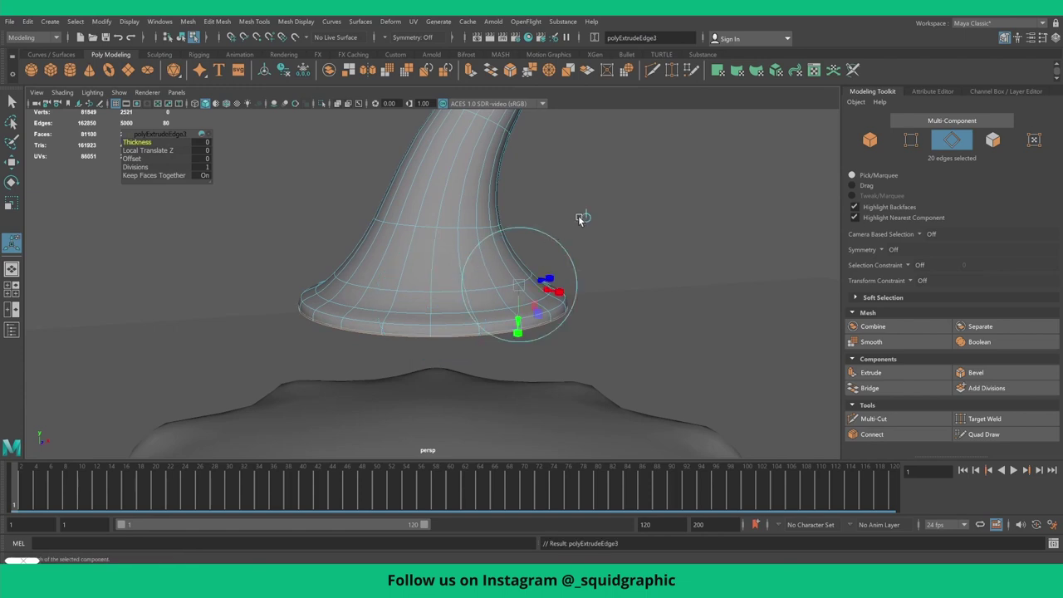
{"action": "left_click_drag", "start_coordinate": [433, 302], "coordinate": [420, 282]}
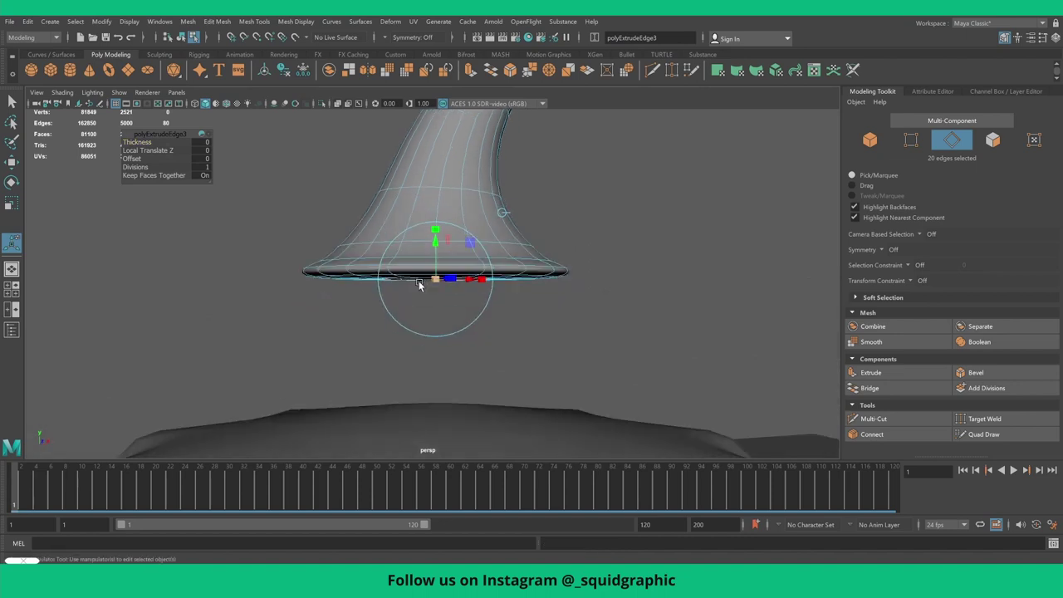
{"action": "key", "text": "ctrl+e"}
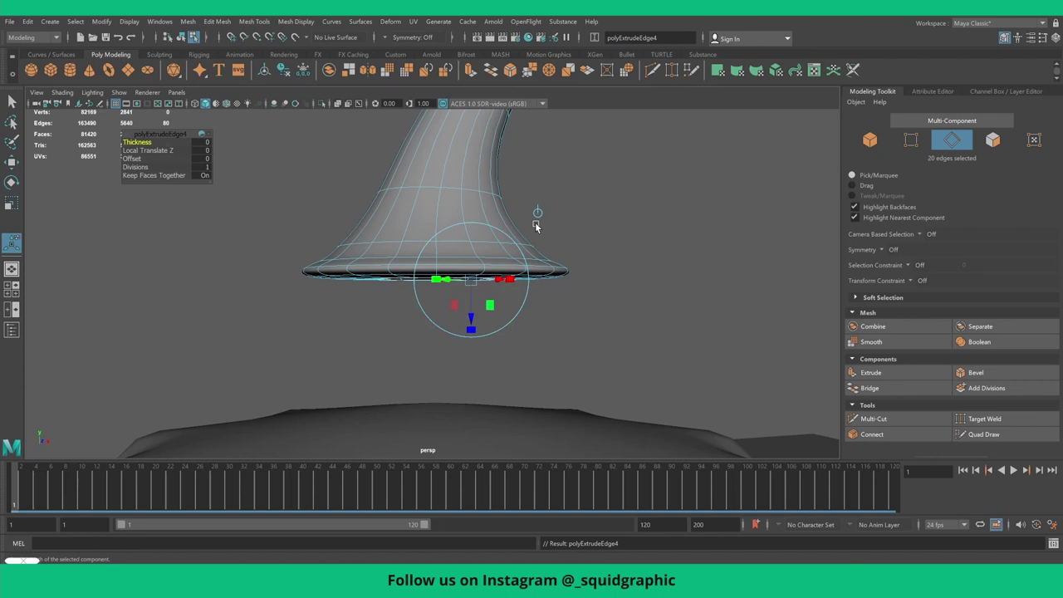
{"action": "left_click", "coordinate": [537, 215]}
{"action": "mouse_move", "coordinate": [438, 243]}
{"action": "left_mouse_down"}
{"action": "mouse_move", "coordinate": [435, 257]}
{"action": "mouse_move", "coordinate": [430, 246]}
{"action": "mouse_move", "coordinate": [467, 250]}
{"action": "left_mouse_up"}
{"action": "key", "text": "F8"}
- Lower the witch hat onto the top of the pumpkin
{"action": "left_click", "coordinate": [455, 243]}
{"action": "key", "text": "w"}
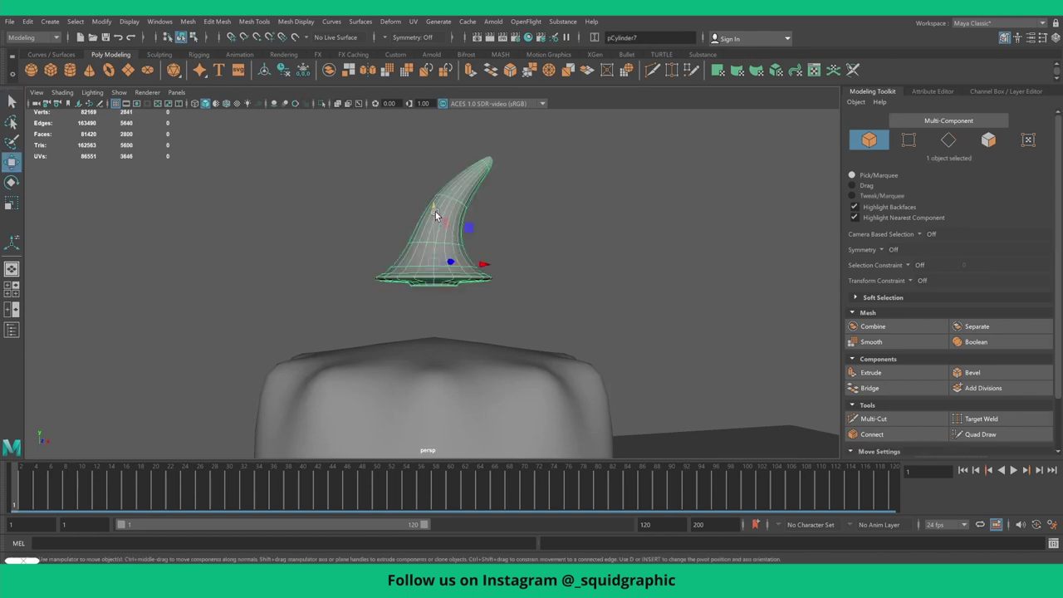
{"action": "left_click_drag", "start_coordinate": [435, 214], "coordinate": [431, 268]}
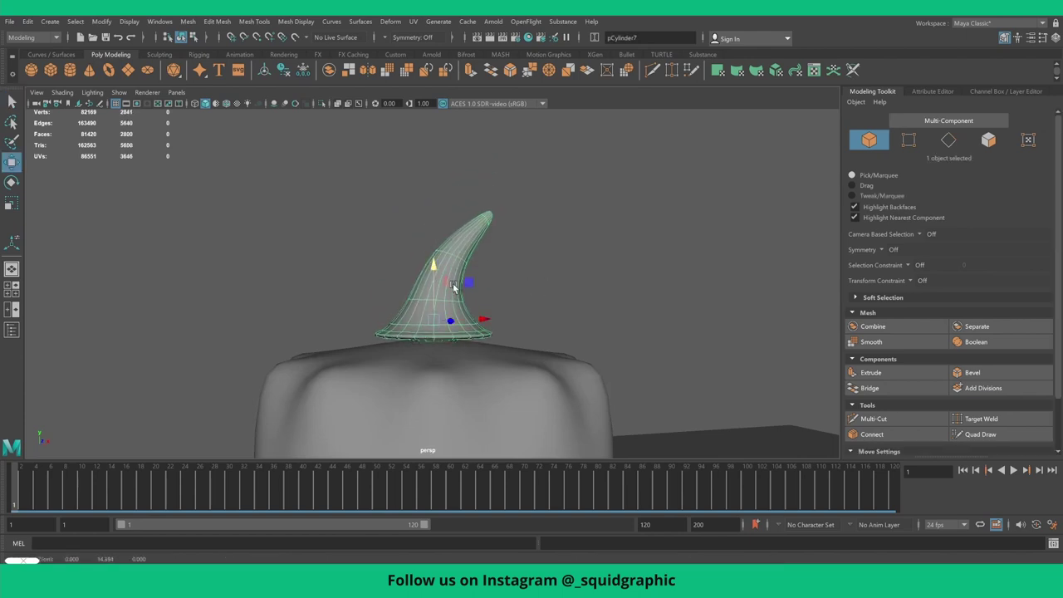
{"action": "left_click", "coordinate": [558, 297]}
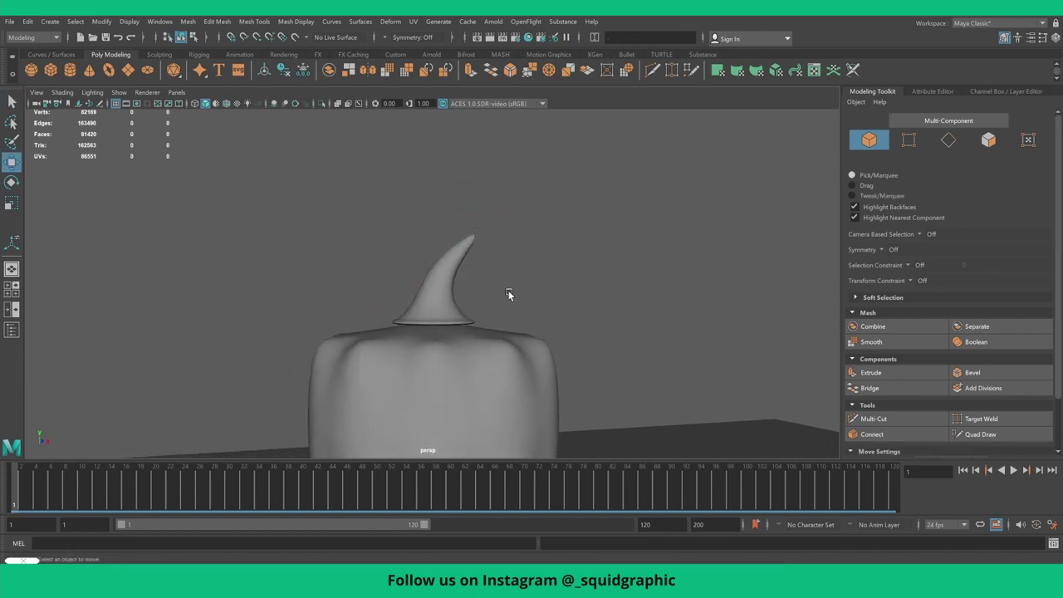
- Frame the hat and turn off smooth preview to show its low-poly mesh
{"action": "mouse_move", "coordinate": [508, 290]}
{"action": "left_mouse_down", "text": "alt"}
{"action": "mouse_move", "coordinate": [490, 322]}
{"action": "mouse_move", "coordinate": [501, 309]}
{"action": "mouse_move", "coordinate": [447, 285]}
{"action": "left_mouse_up", "text": "alt"}
{"action": "left_click", "coordinate": [447, 286]}
{"action": "key", "text": "f"}
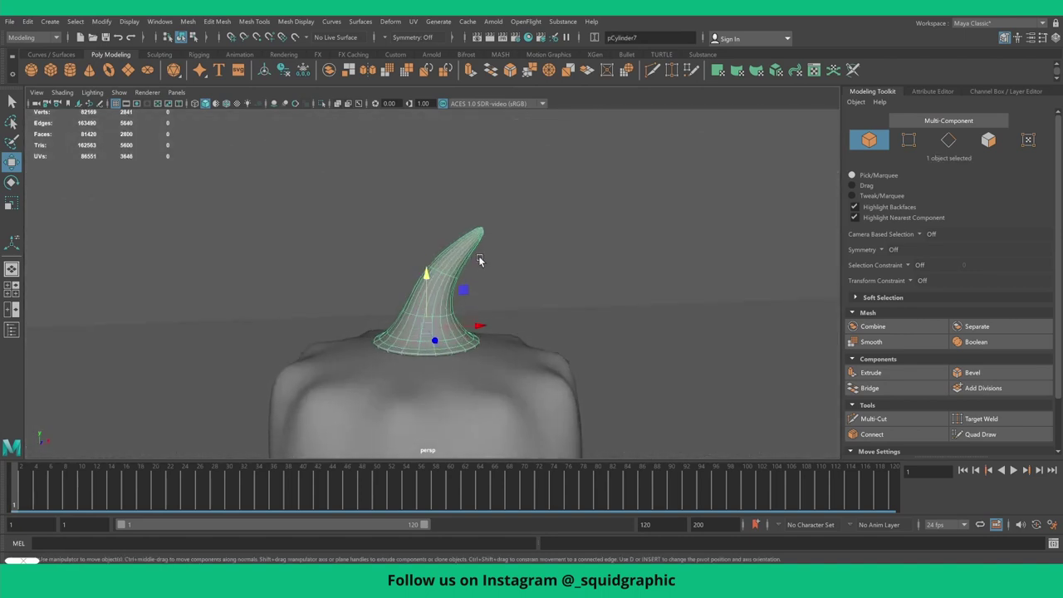
{"action": "key", "text": "1"}
{"action": "left_click_drag", "start_coordinate": [504, 241], "coordinate": [570, 257], "text": "alt"}
{"action": "scroll", "coordinate": [431, 228], "scroll_direction": "up", "scroll_amount": 3}
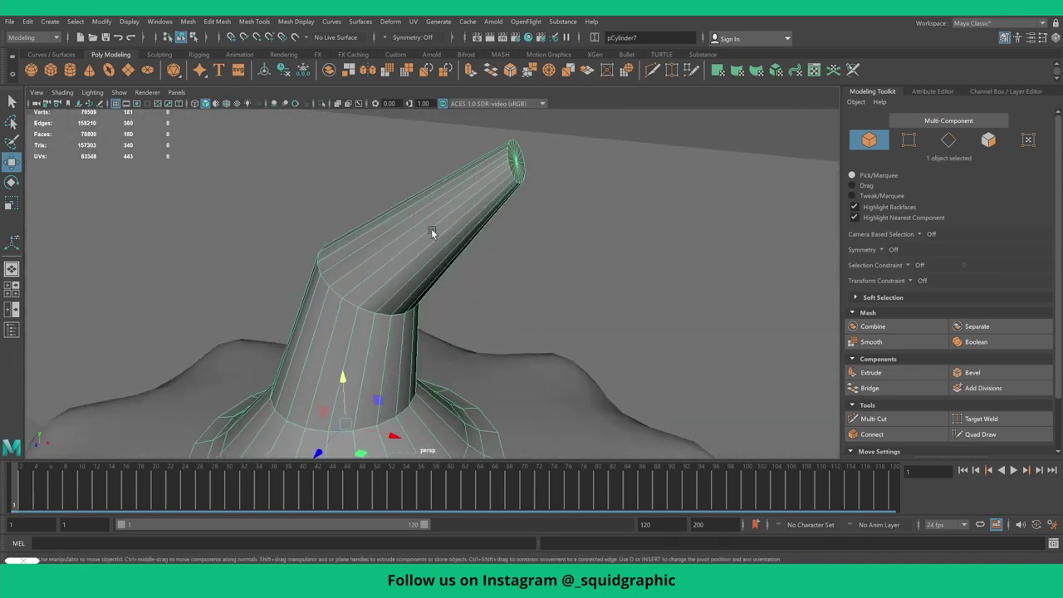
{"action": "scroll", "coordinate": [426, 227], "scroll_direction": "up", "scroll_amount": 3}
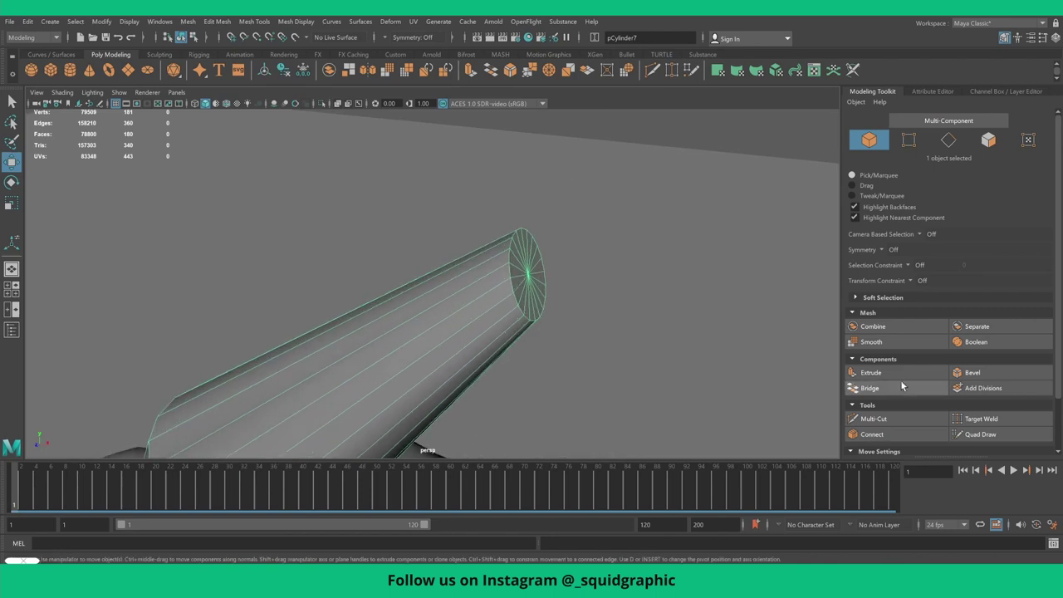
- Insert an edge loop near the hat's tip with Multi-Cut
{"action": "left_click", "coordinate": [874, 419]}
{"action": "left_click", "coordinate": [496, 280], "text": "ctrl"}
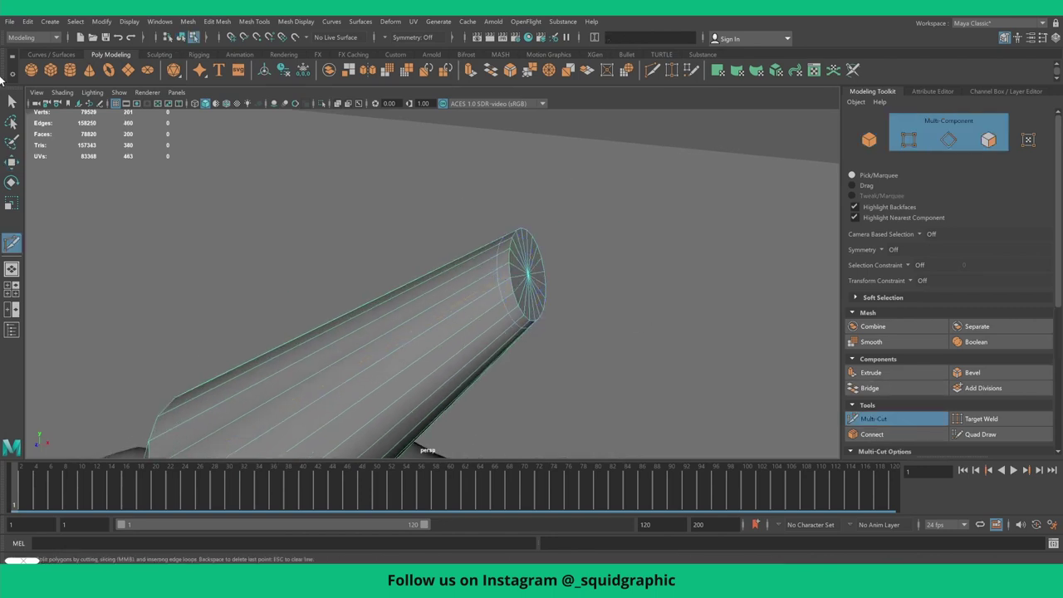
{"action": "key", "text": "q"}
{"action": "mouse_move", "coordinate": [497, 280]}
{"action": "left_mouse_down", "text": "alt"}
{"action": "mouse_move", "coordinate": [305, 238]}
{"action": "mouse_move", "coordinate": [356, 305]}
{"action": "mouse_move", "coordinate": [413, 237]}
{"action": "mouse_move", "coordinate": [405, 222]}
{"action": "left_mouse_up", "text": "alt"}
- Start selecting a vertical strip of faces along the hat's cone
{"action": "scroll", "coordinate": [402, 236], "scroll_direction": "up", "scroll_amount": 2}
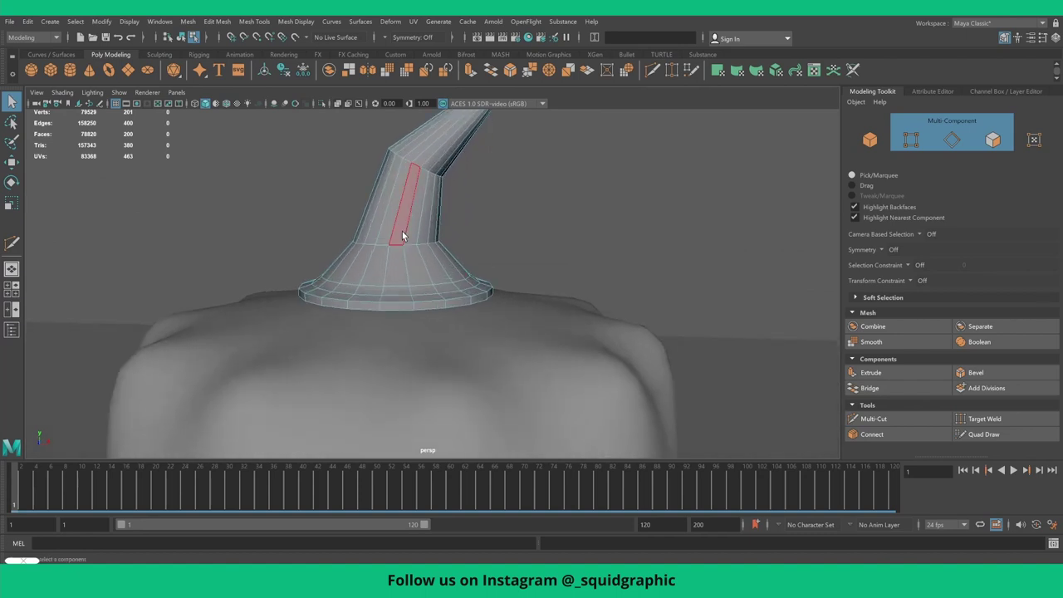
{"action": "right_click_drag", "start_coordinate": [407, 255], "coordinate": [401, 265]}
{"action": "left_click", "coordinate": [400, 265]}
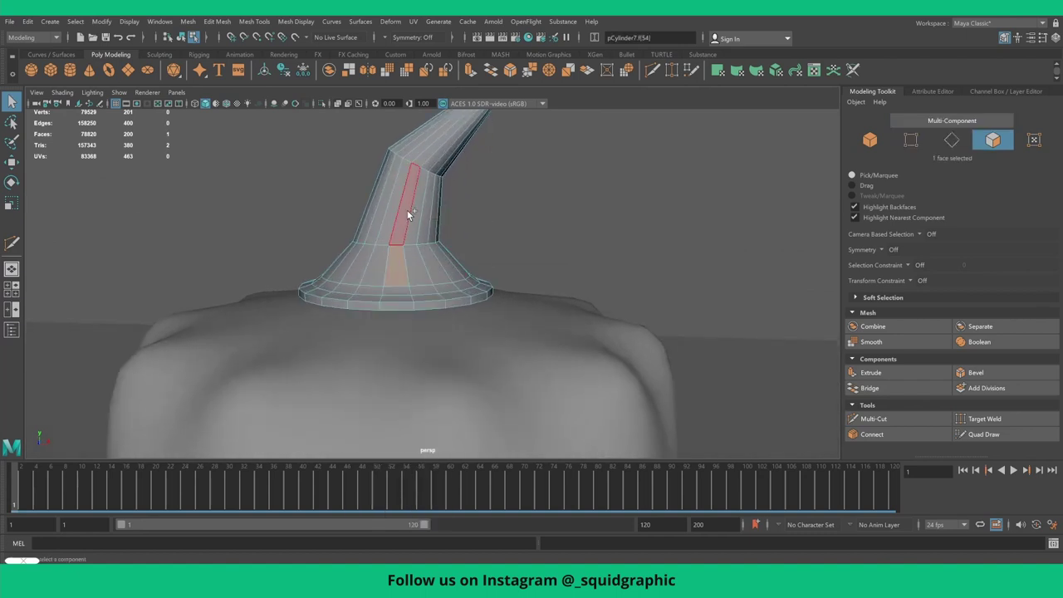
{"action": "left_click", "coordinate": [407, 210], "text": "shift"}
{"action": "left_click", "coordinate": [426, 163], "text": "shift"}
{"action": "mouse_move", "coordinate": [426, 163]}
{"action": "left_mouse_down", "text": "alt"}
{"action": "mouse_move", "coordinate": [394, 205]}
{"action": "mouse_move", "coordinate": [428, 270]}
{"action": "left_mouse_up", "text": "alt"}
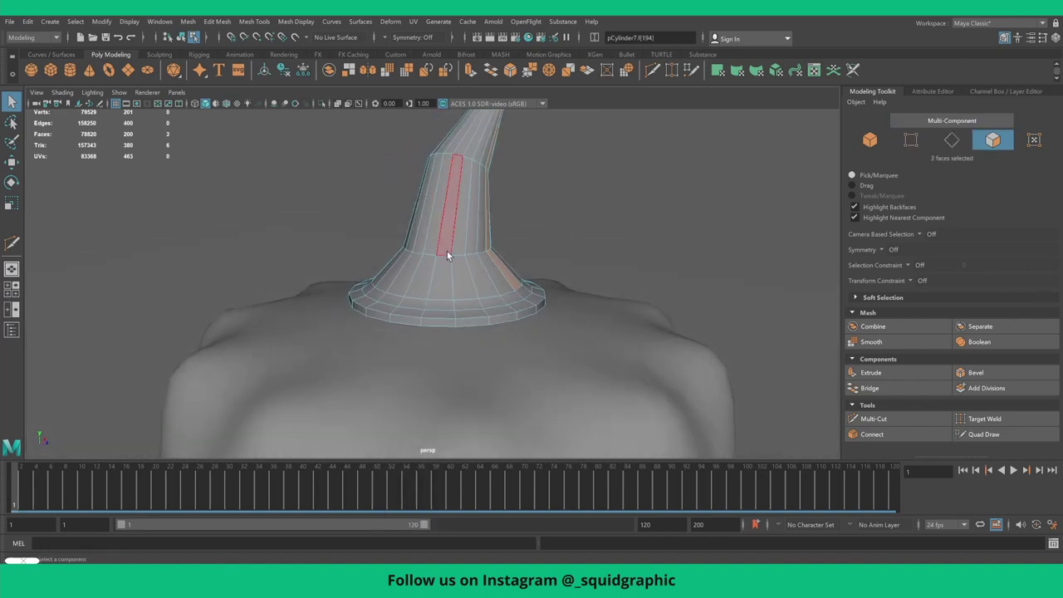
{"action": "left_click", "coordinate": [428, 270], "text": "shift"}
{"action": "left_click", "coordinate": [435, 219], "text": "shift"}
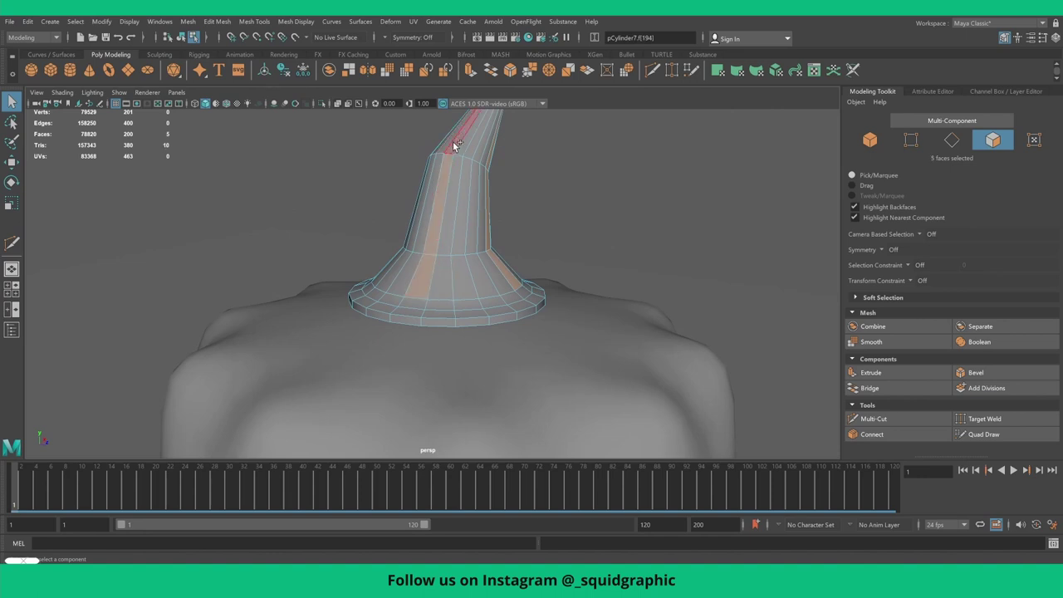
{"action": "left_click", "coordinate": [455, 146], "text": "shift"}
- Extend the vertical face strip to twelve faces from several angles
{"action": "left_click_drag", "start_coordinate": [455, 146], "coordinate": [493, 197], "text": "alt"}
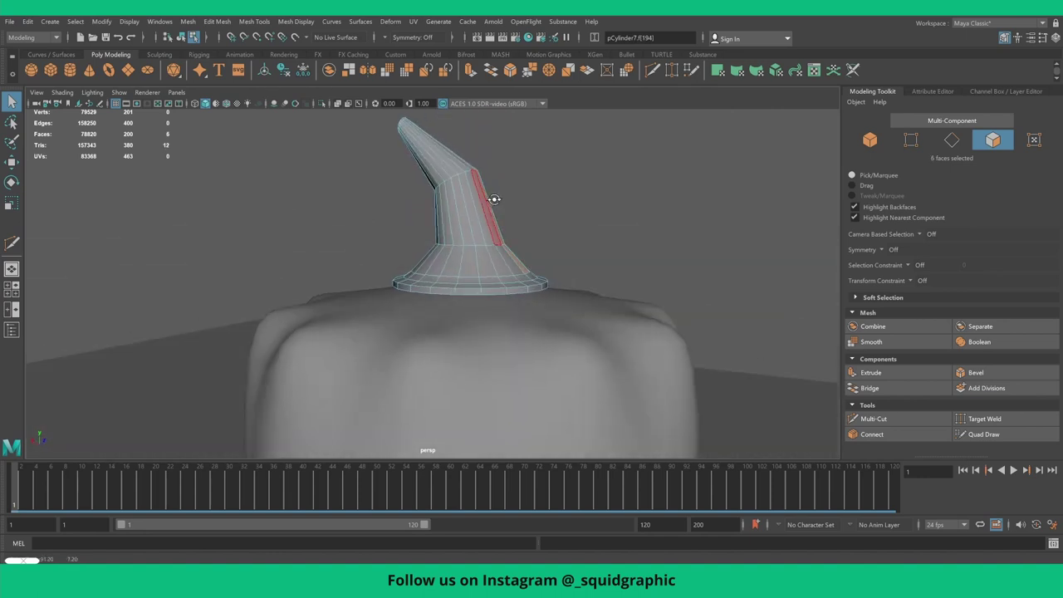
{"action": "left_click", "coordinate": [460, 267], "text": "shift"}
{"action": "left_click", "coordinate": [451, 226], "text": "shift"}
{"action": "left_click", "coordinate": [442, 176], "text": "shift"}
{"action": "left_click_drag", "start_coordinate": [442, 175], "coordinate": [538, 201], "text": "alt"}
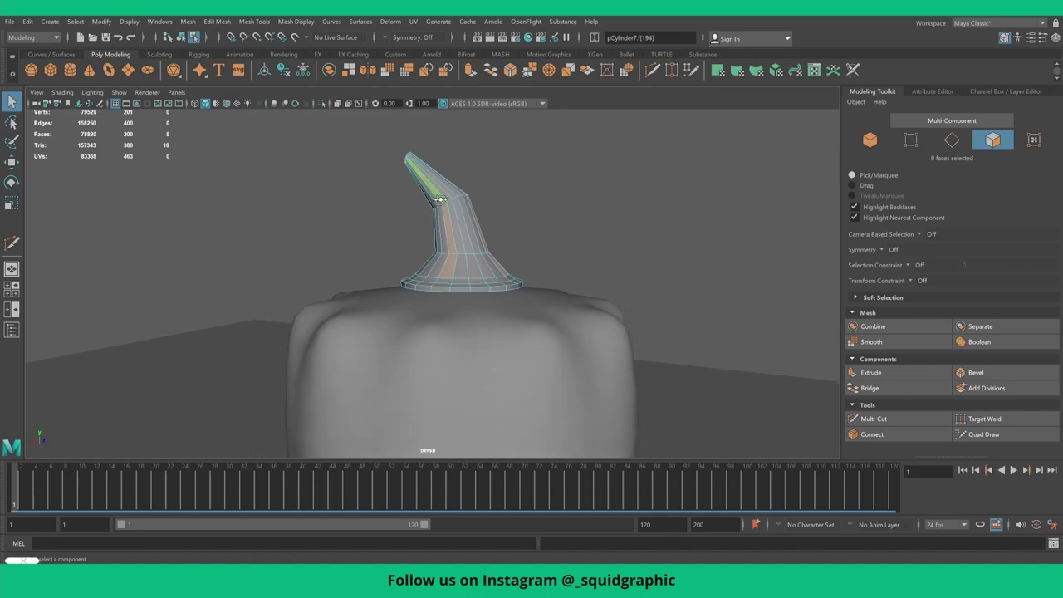
{"action": "left_click", "coordinate": [424, 266], "text": "shift"}
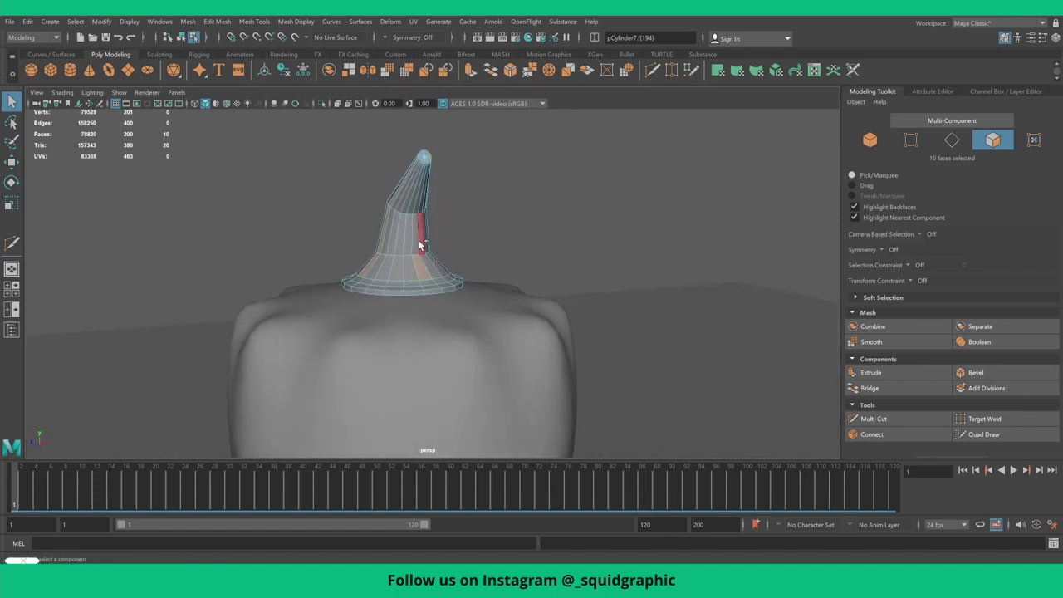
{"action": "left_click", "coordinate": [417, 241], "text": "shift"}
{"action": "left_click", "coordinate": [417, 208], "text": "shift"}
- Extrude the twelve faces inward with thickness -0.08 and return to object mode
{"action": "left_click", "coordinate": [870, 372]}
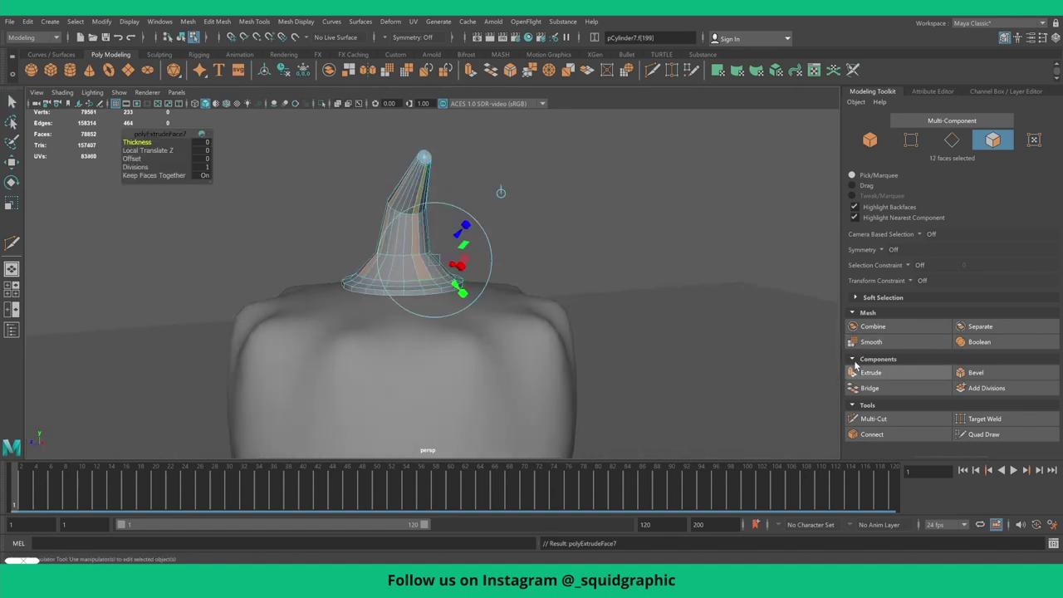
{"action": "mouse_move", "coordinate": [398, 249]}
{"action": "left_mouse_down", "text": "alt"}
{"action": "mouse_move", "coordinate": [309, 247]}
{"action": "mouse_move", "coordinate": [316, 235]}
{"action": "left_mouse_up", "text": "alt"}
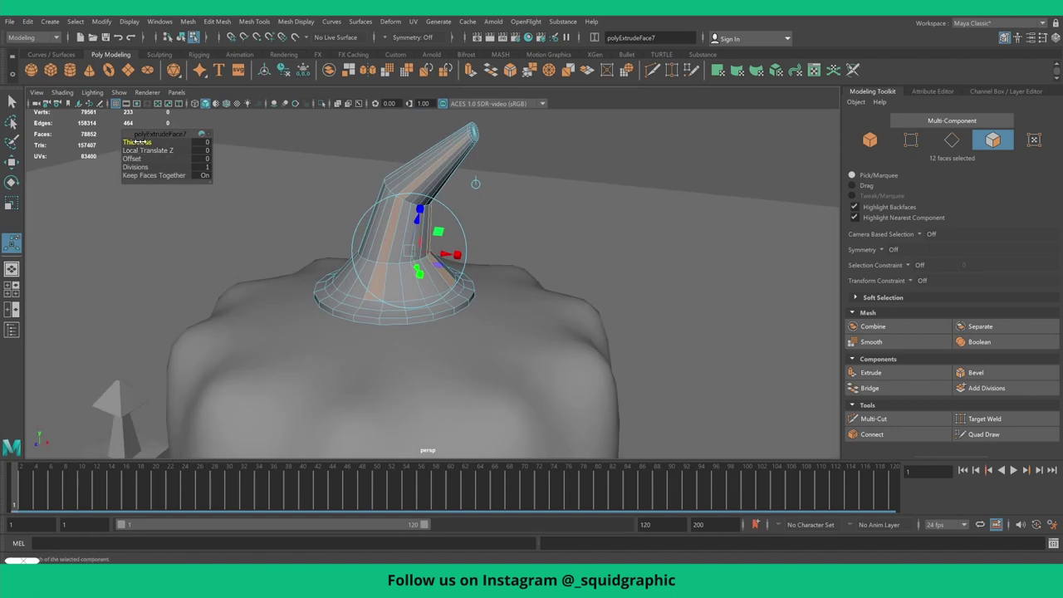
{"action": "middle_click_drag", "start_coordinate": [137, 142], "coordinate": [134, 142]}
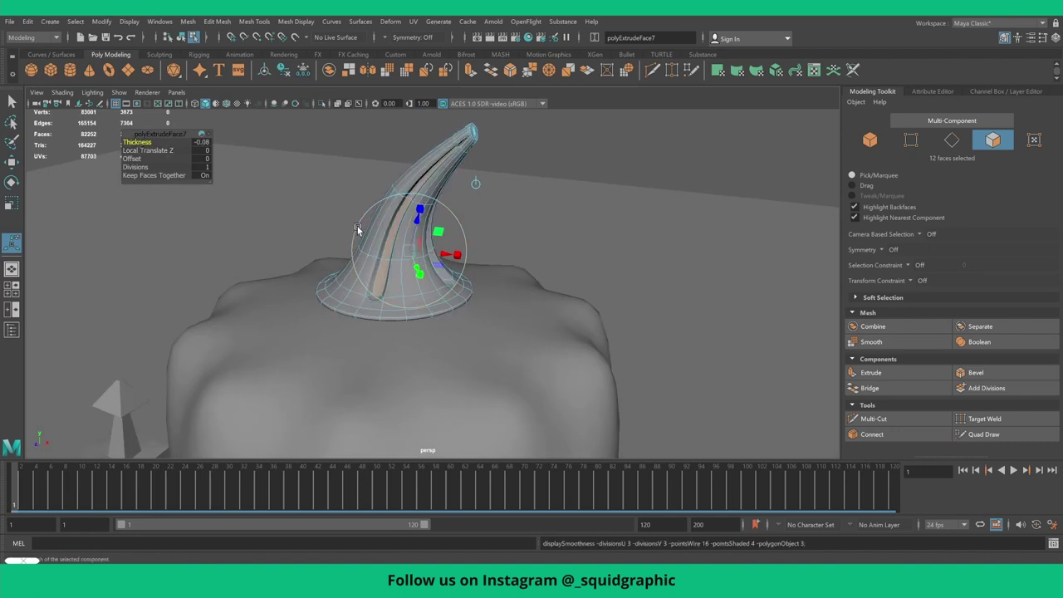
{"action": "left_click_drag", "start_coordinate": [390, 216], "coordinate": [423, 209], "text": "alt"}
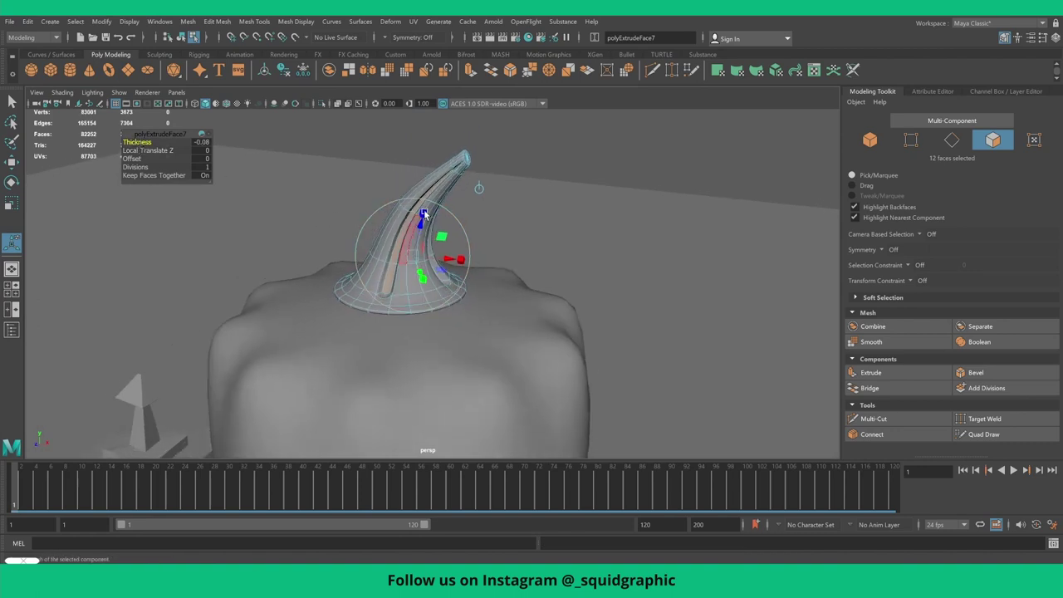
{"action": "mouse_move", "coordinate": [440, 201]}
{"action": "right_mouse_down"}
{"action": "mouse_move", "coordinate": [490, 166]}
{"action": "mouse_move", "coordinate": [420, 307]}
{"action": "right_mouse_up"}
{"action": "left_click", "coordinate": [494, 164]}
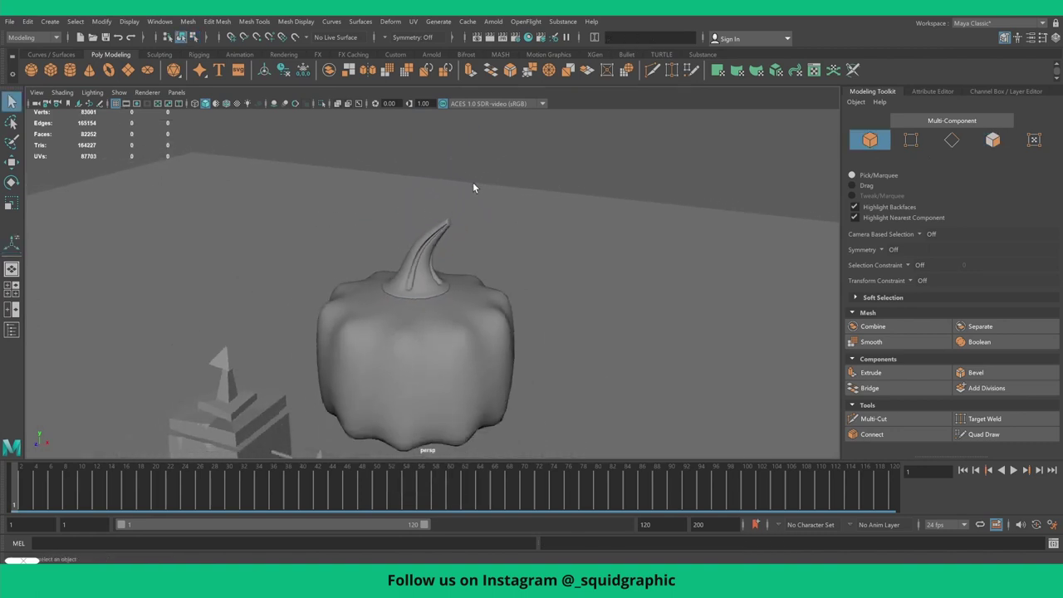
- Cut a horizontal edge loop around the pumpkin body with Multi-Cut
{"action": "left_click_drag", "start_coordinate": [420, 306], "coordinate": [397, 259], "text": "alt"}
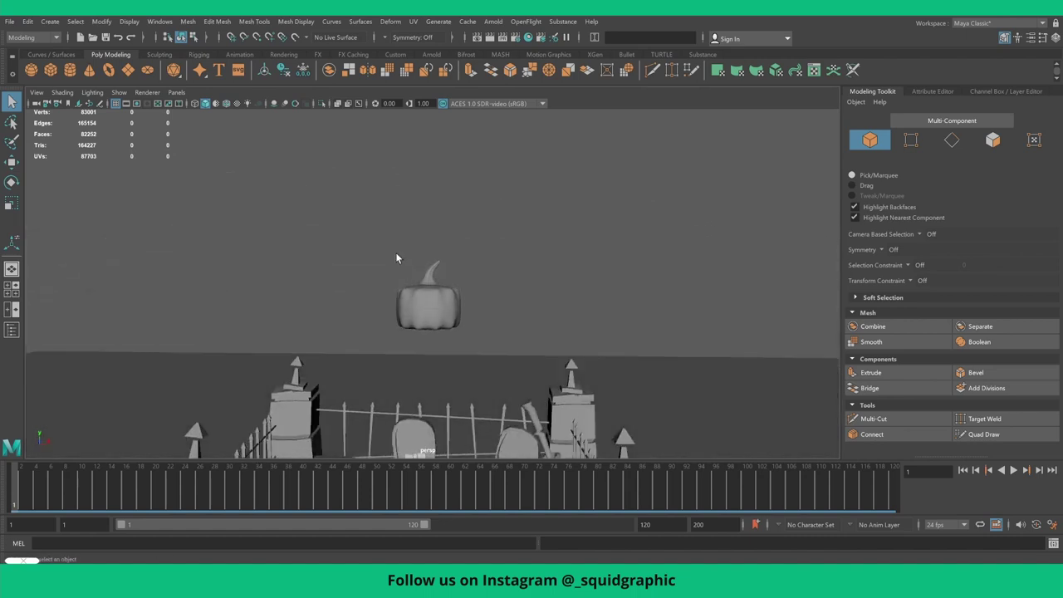
{"action": "left_click", "coordinate": [448, 320]}
{"action": "scroll", "coordinate": [448, 320], "scroll_direction": "up", "scroll_amount": 3}
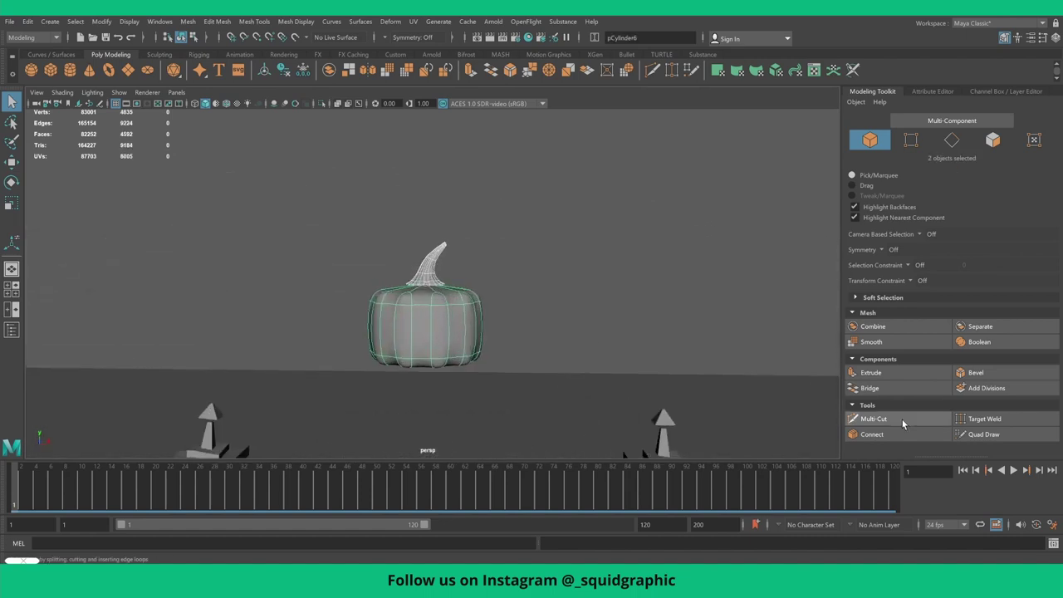
{"action": "left_click", "coordinate": [874, 418]}
{"action": "left_click", "coordinate": [371, 326], "text": "ctrl"}
{"action": "key", "text": "q"}
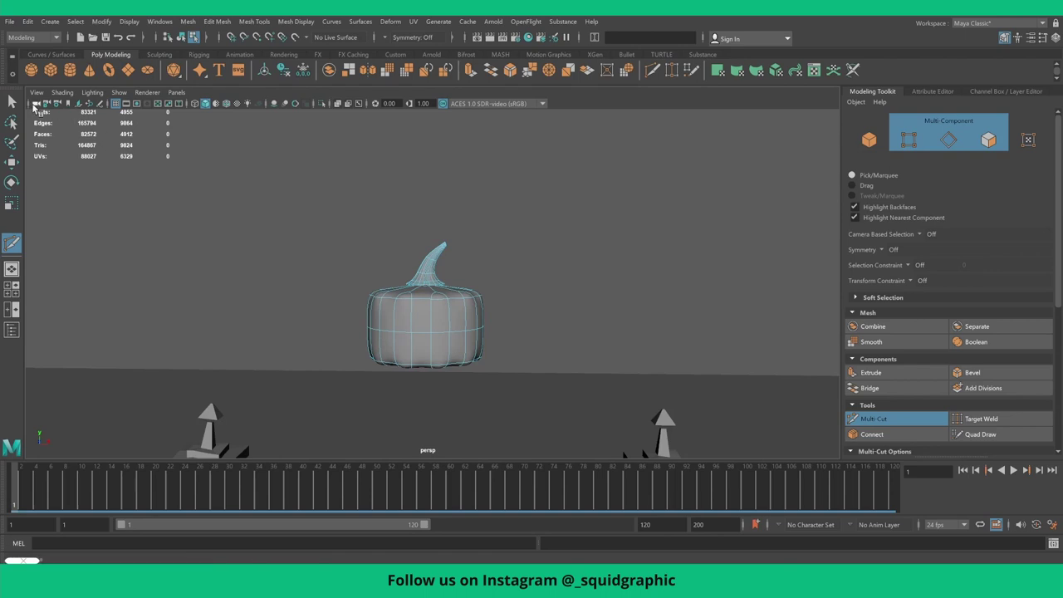
- Scale the pumpkin's middle edge loop outward to widen its belly
{"action": "right_click_drag", "start_coordinate": [422, 328], "coordinate": [422, 258]}
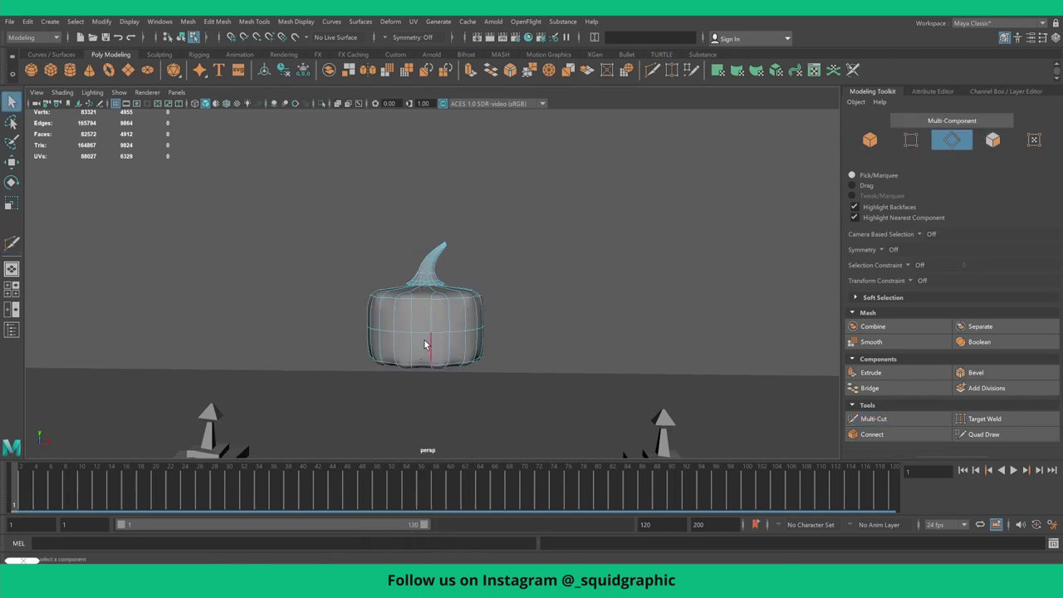
{"action": "left_click", "coordinate": [427, 336]}
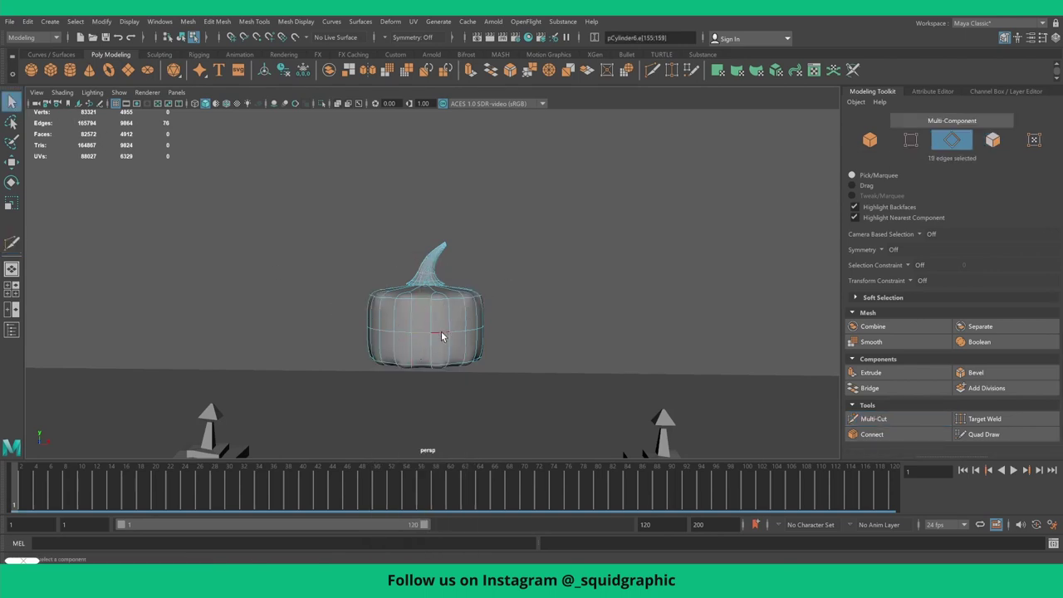
{"action": "key", "text": "r"}
{"action": "scroll", "coordinate": [448, 369], "scroll_direction": "up", "scroll_amount": 3}
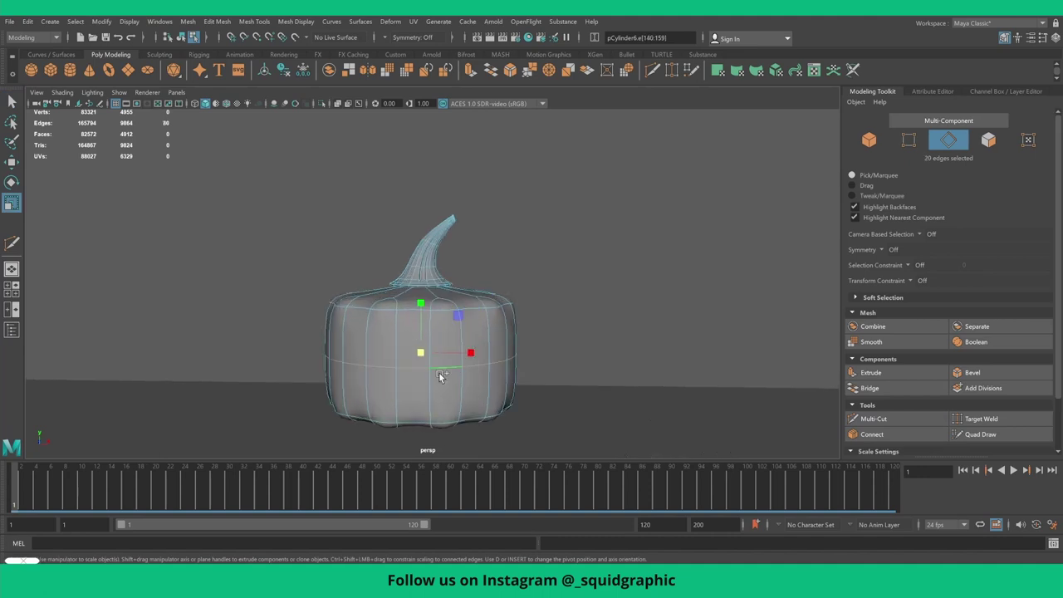
{"action": "left_click_drag", "start_coordinate": [412, 352], "coordinate": [440, 350]}
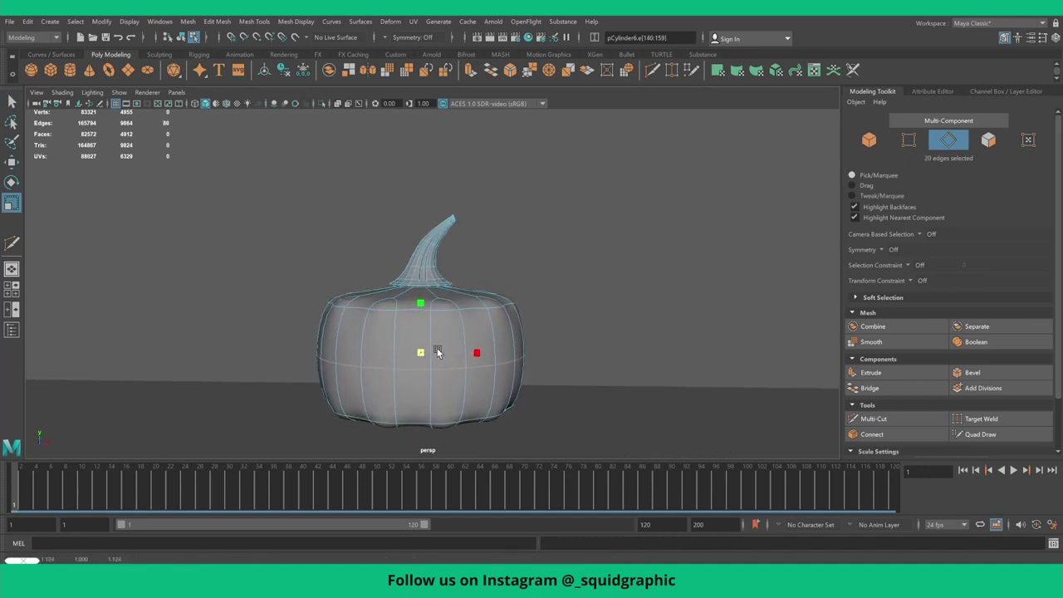
{"action": "right_click_drag", "start_coordinate": [442, 352], "coordinate": [482, 268]}
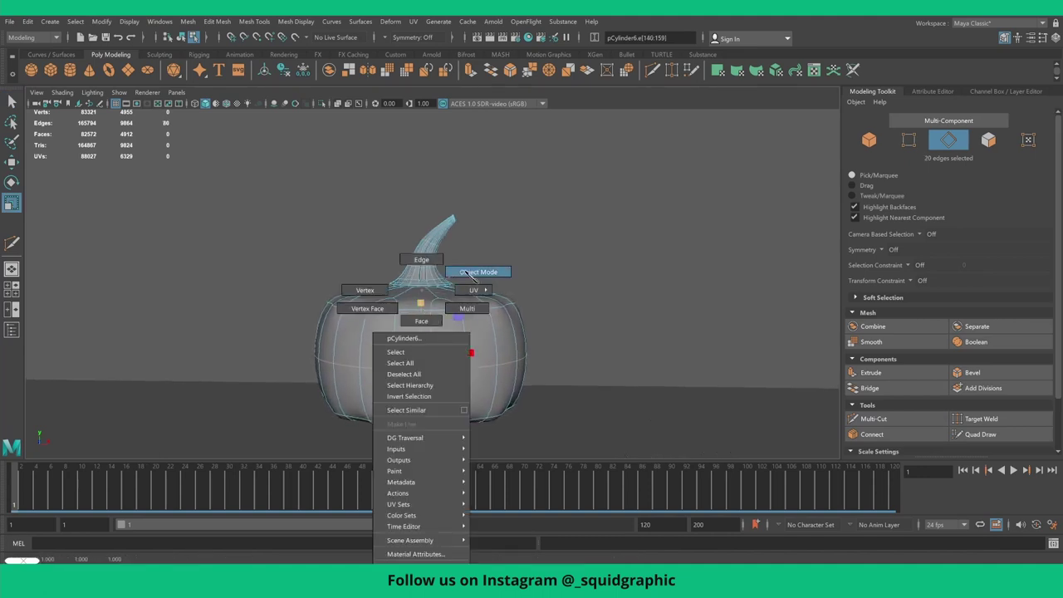
- Select the pumpkin and its stem and open the Outliner
{"action": "scroll", "coordinate": [500, 325], "scroll_direction": "down", "scroll_amount": 5}
{"action": "left_click_drag", "start_coordinate": [500, 325], "coordinate": [436, 350], "text": "alt"}
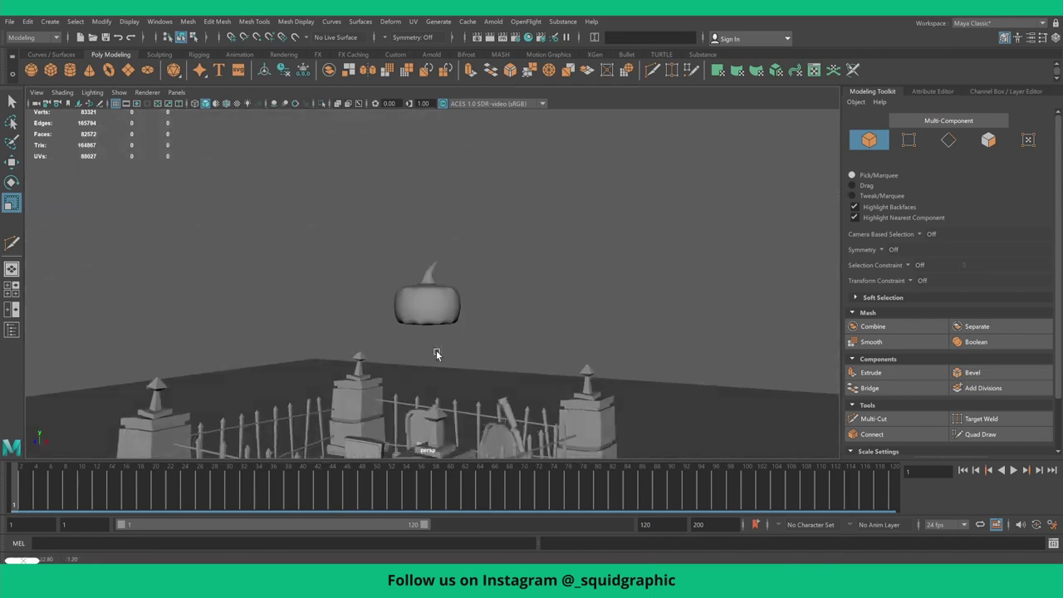
{"action": "left_click_drag", "start_coordinate": [418, 257], "coordinate": [452, 343]}
{"action": "key", "text": "f"}
{"action": "key", "text": "w"}
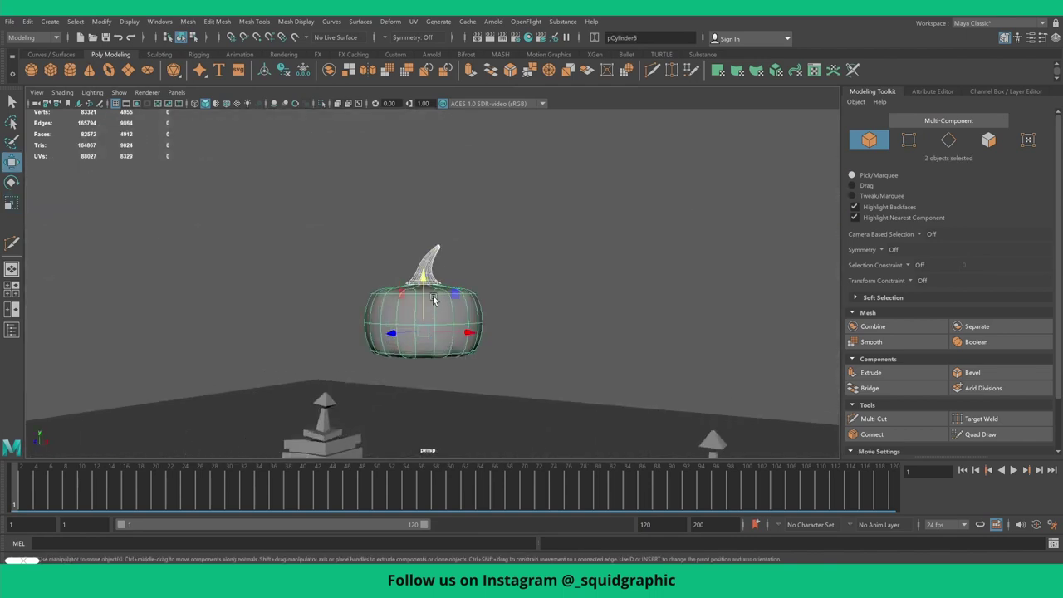
{"action": "left_click", "coordinate": [160, 22]}
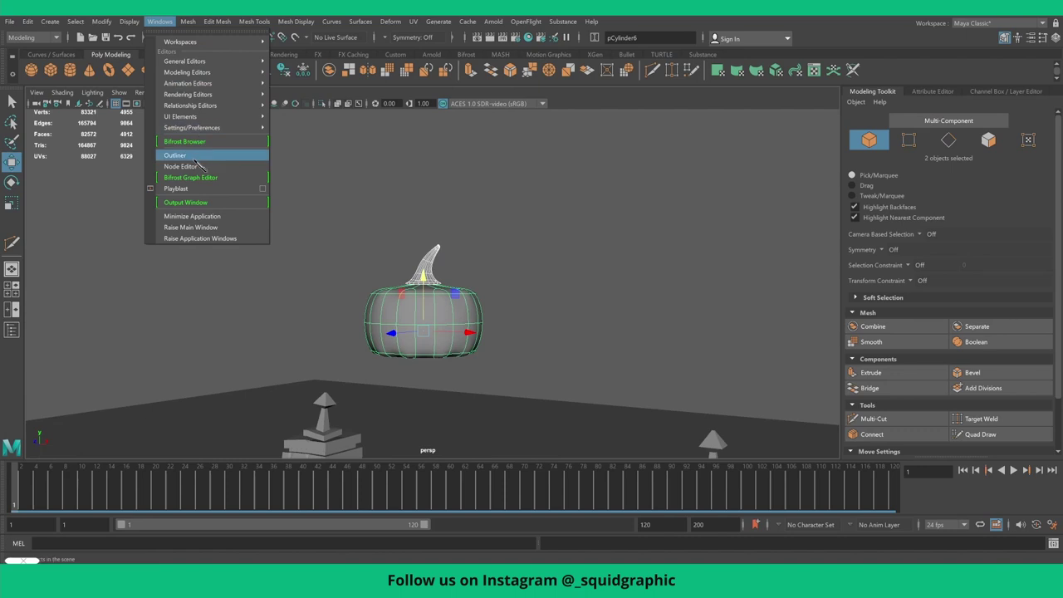
{"action": "left_click", "coordinate": [191, 157]}
- Group the pumpkin and stem as group7 and set it down on the ground
{"action": "key", "text": "ctrl+g"}
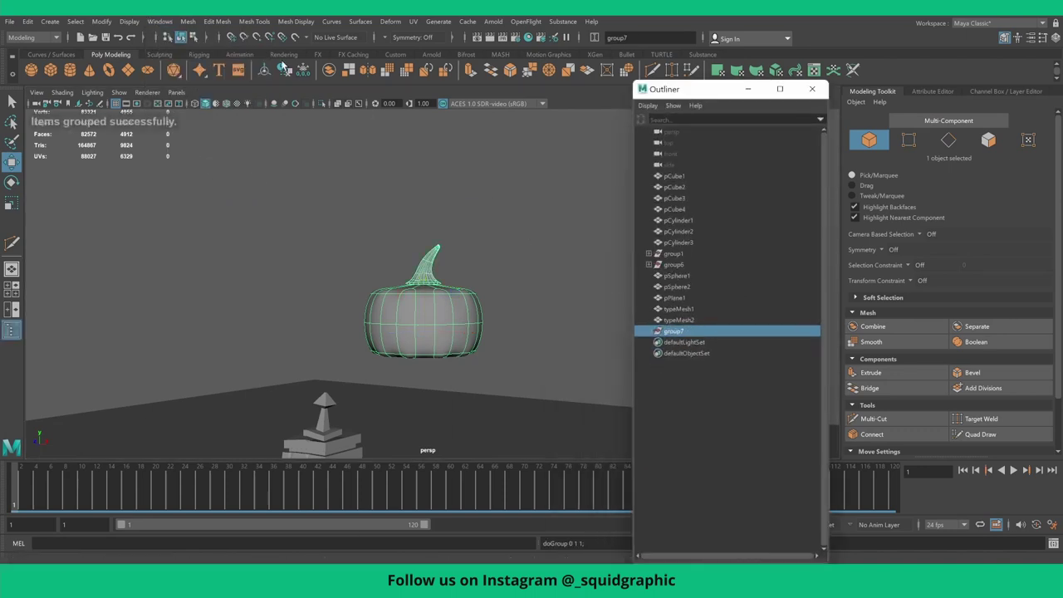
{"action": "scroll", "coordinate": [396, 230], "scroll_direction": "down", "scroll_amount": 5}
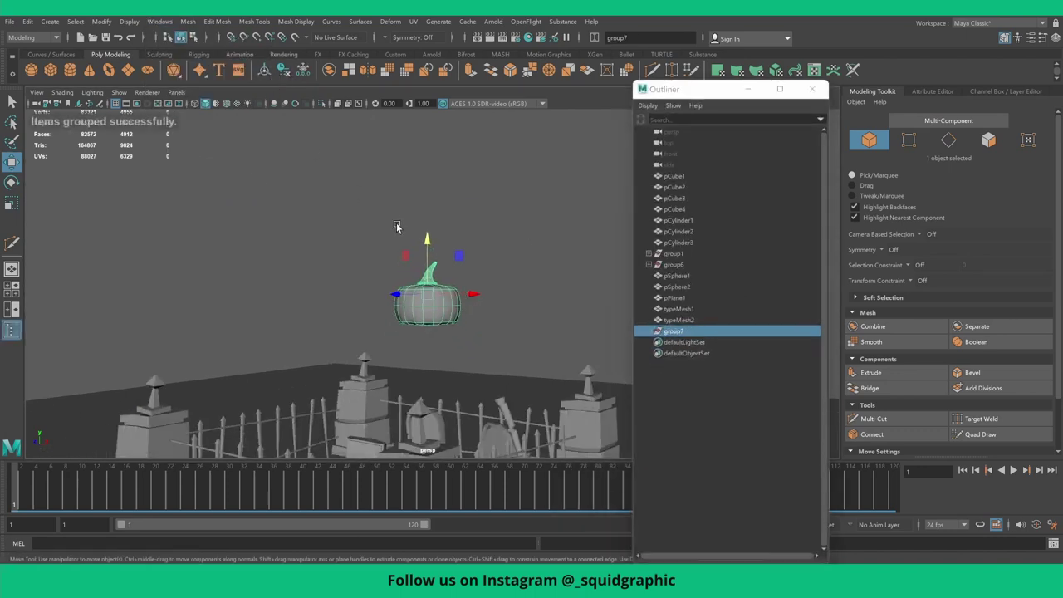
{"action": "mouse_move", "coordinate": [427, 242]}
{"action": "left_mouse_down"}
{"action": "mouse_move", "coordinate": [426, 369]}
{"action": "mouse_move", "coordinate": [431, 226]}
{"action": "left_mouse_up"}
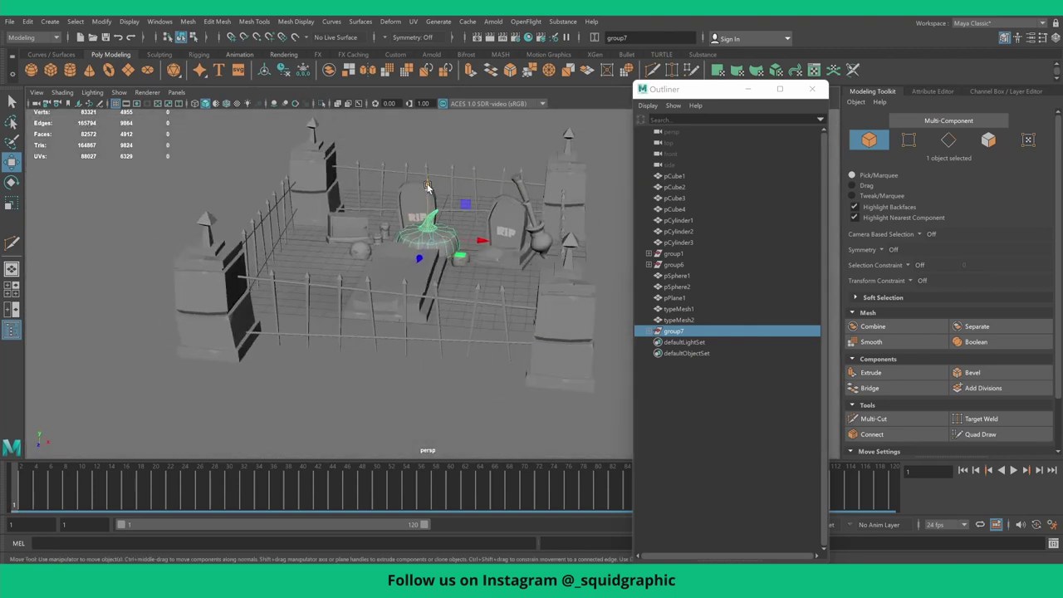
{"action": "mouse_move", "coordinate": [427, 188]}
{"action": "left_mouse_down"}
{"action": "mouse_move", "coordinate": [425, 158]}
{"action": "mouse_move", "coordinate": [430, 269]}
{"action": "left_mouse_up"}
{"action": "scroll", "coordinate": [424, 158], "scroll_direction": "up", "scroll_amount": 3}
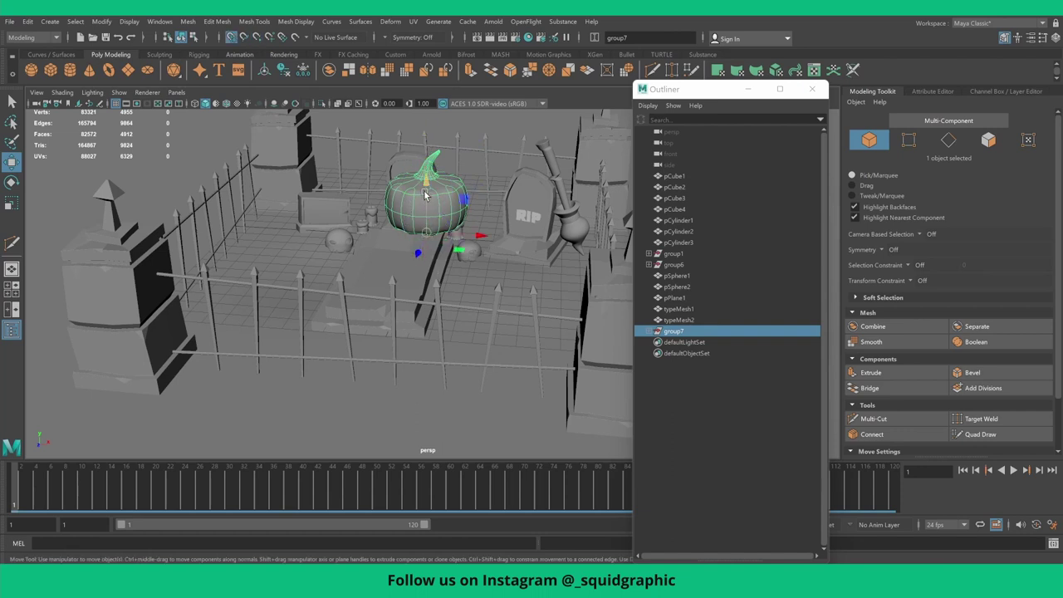
{"action": "left_click_drag", "start_coordinate": [427, 184], "coordinate": [428, 254]}
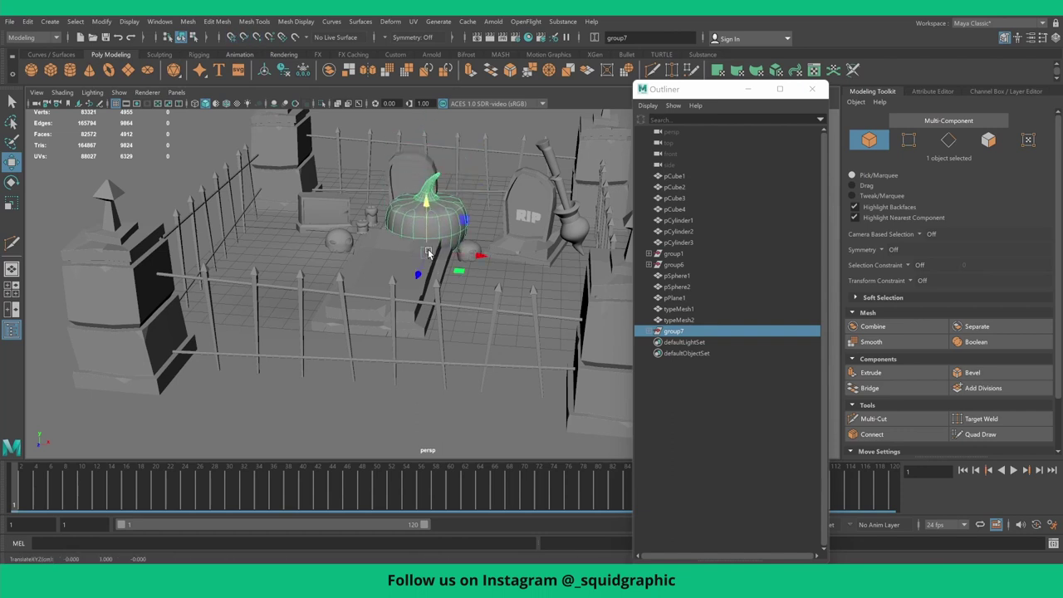
- Slide group7 inside the fence, scale it to about 0.52, and deselect it
{"action": "left_click_drag", "start_coordinate": [420, 289], "coordinate": [391, 343]}
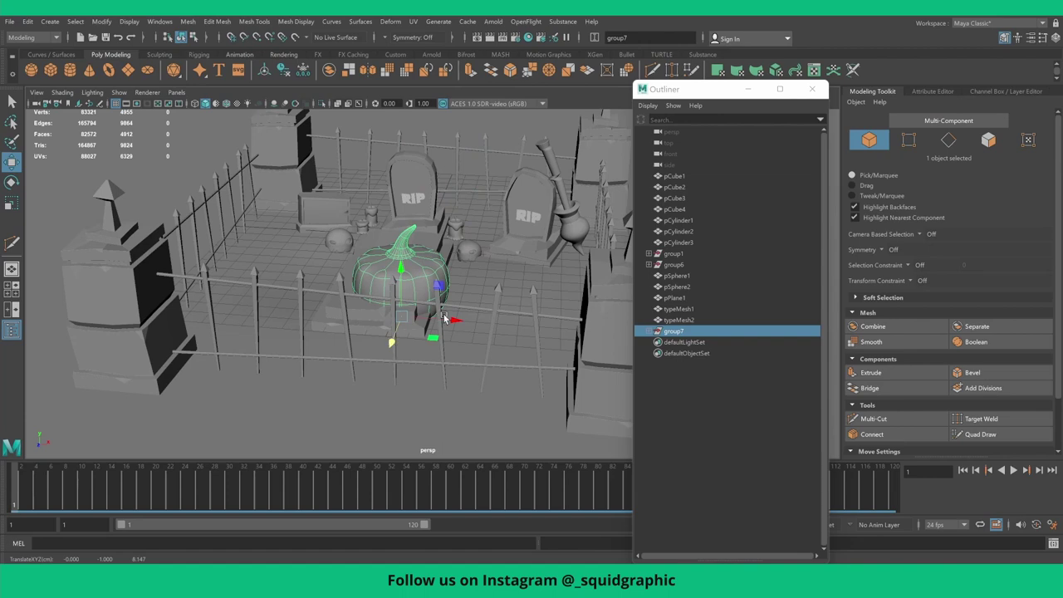
{"action": "mouse_move", "coordinate": [444, 318]}
{"action": "left_mouse_down"}
{"action": "mouse_move", "coordinate": [327, 293]}
{"action": "mouse_move", "coordinate": [225, 303]}
{"action": "mouse_move", "coordinate": [275, 179]}
{"action": "mouse_move", "coordinate": [333, 239]}
{"action": "left_mouse_up"}
{"action": "key", "text": "r"}
{"action": "key", "text": "w"}
{"action": "middle_click_drag", "start_coordinate": [309, 318], "coordinate": [338, 259]}
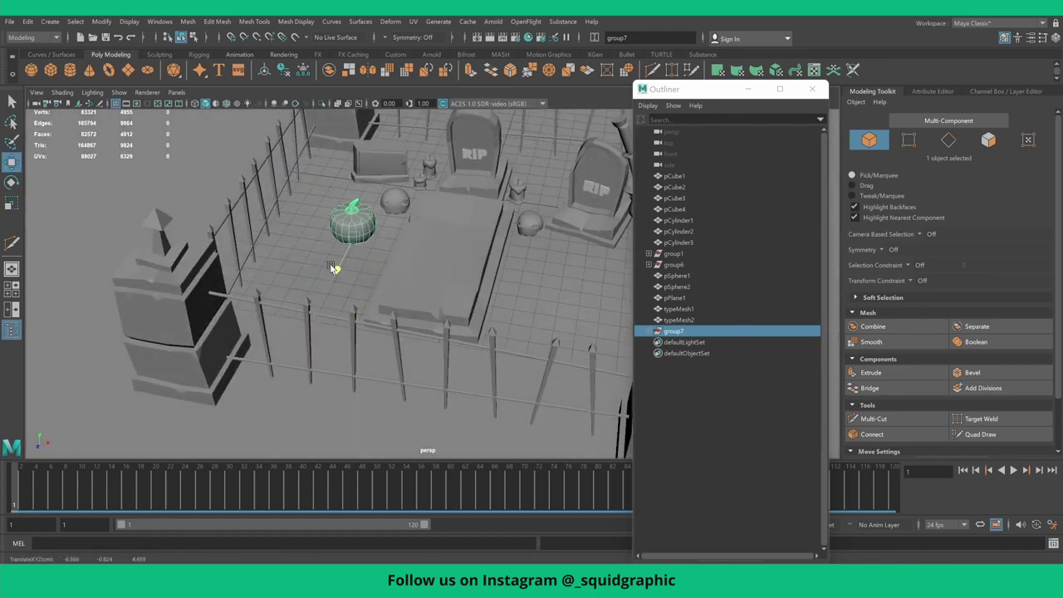
{"action": "scroll", "coordinate": [402, 238], "scroll_direction": "down", "scroll_amount": 3}
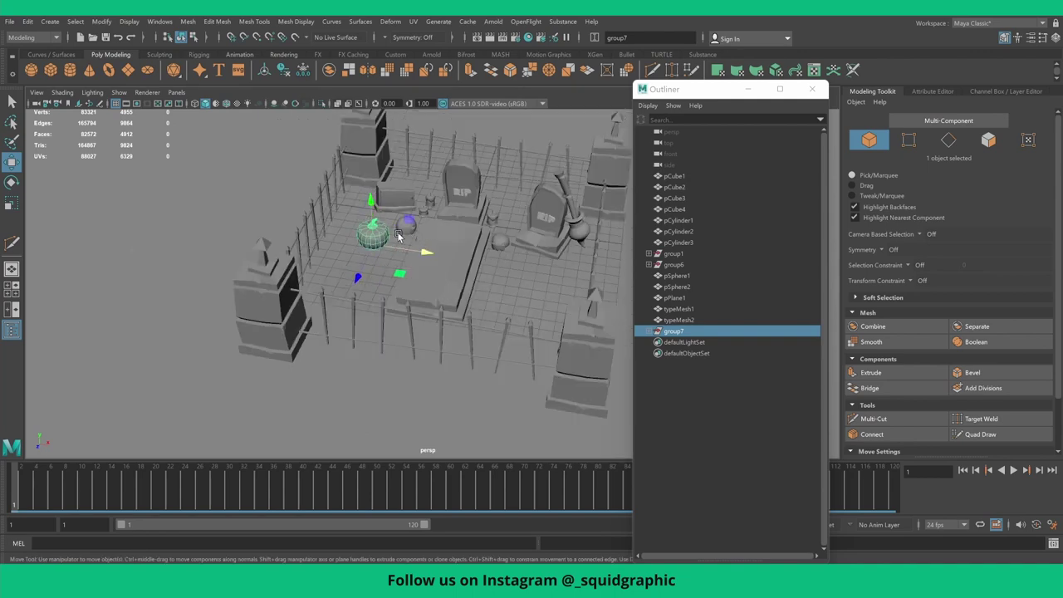
{"action": "scroll", "coordinate": [397, 238], "scroll_direction": "down", "scroll_amount": 3}
{"action": "left_click", "coordinate": [106, 184]}
{"action": "scroll", "coordinate": [494, 260], "scroll_direction": "up", "scroll_amount": 3}
- Assign a new Standard Surface material to all graveyard objects except the ground plane
{"action": "scroll", "coordinate": [490, 264], "scroll_direction": "up", "scroll_amount": 3}
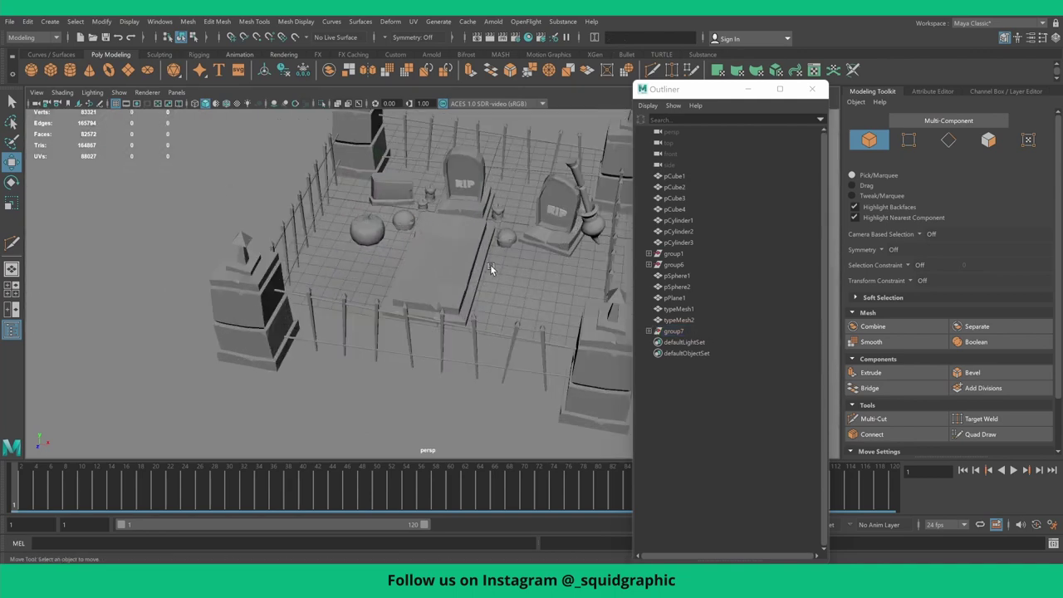
{"action": "scroll", "coordinate": [511, 259], "scroll_direction": "up", "scroll_amount": 3}
{"action": "mouse_move", "coordinate": [450, 299]}
{"action": "left_mouse_down", "text": "alt"}
{"action": "mouse_move", "coordinate": [471, 300]}
{"action": "mouse_move", "coordinate": [431, 303]}
{"action": "left_mouse_up", "text": "alt"}
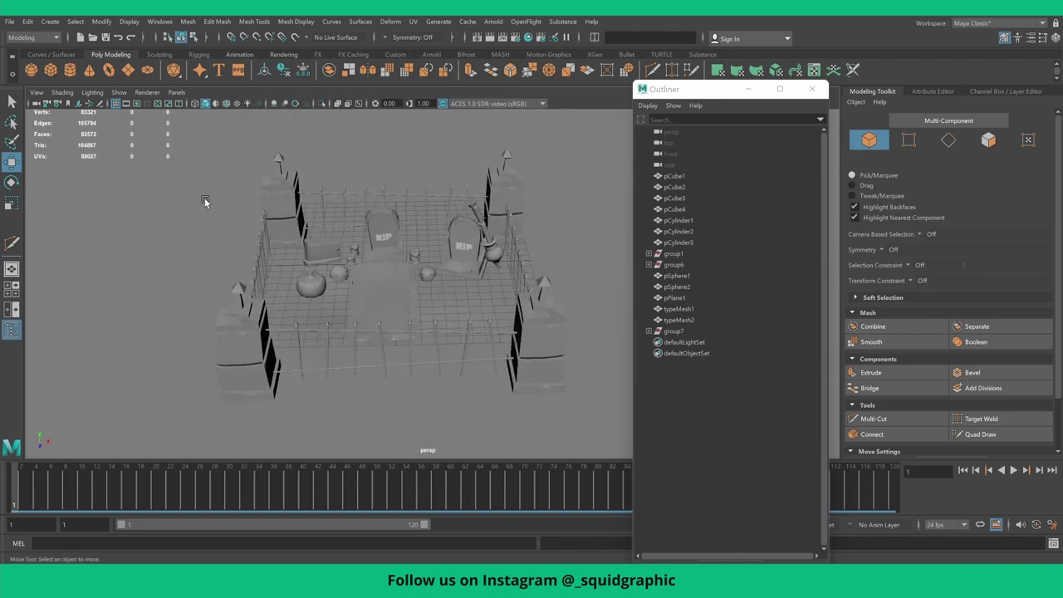
{"action": "left_click_drag", "start_coordinate": [208, 138], "coordinate": [581, 420]}
{"action": "right_click_drag", "start_coordinate": [526, 209], "coordinate": [521, 476]}
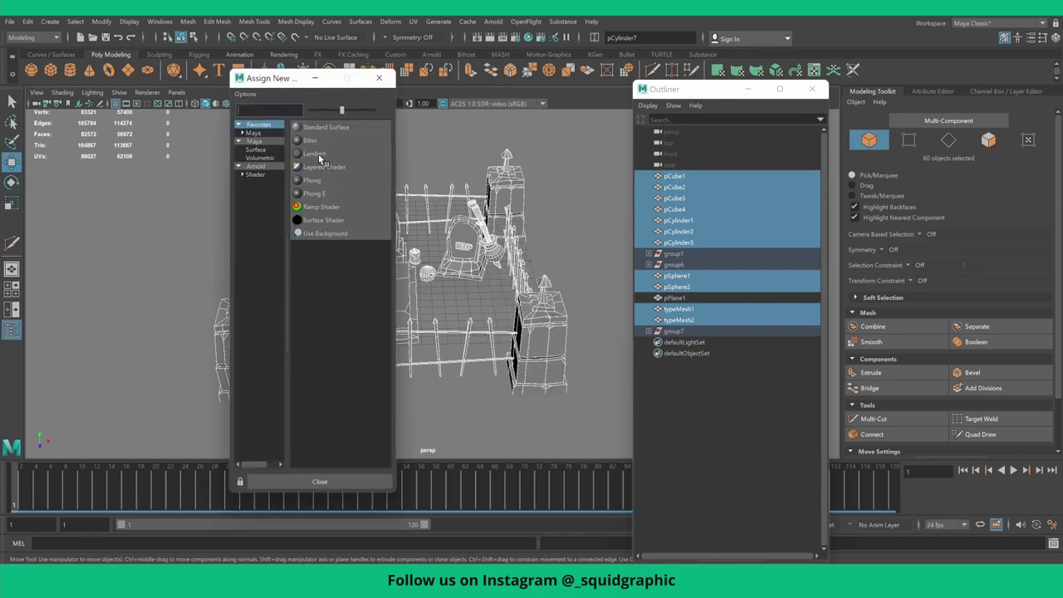
{"action": "left_click", "coordinate": [314, 129]}
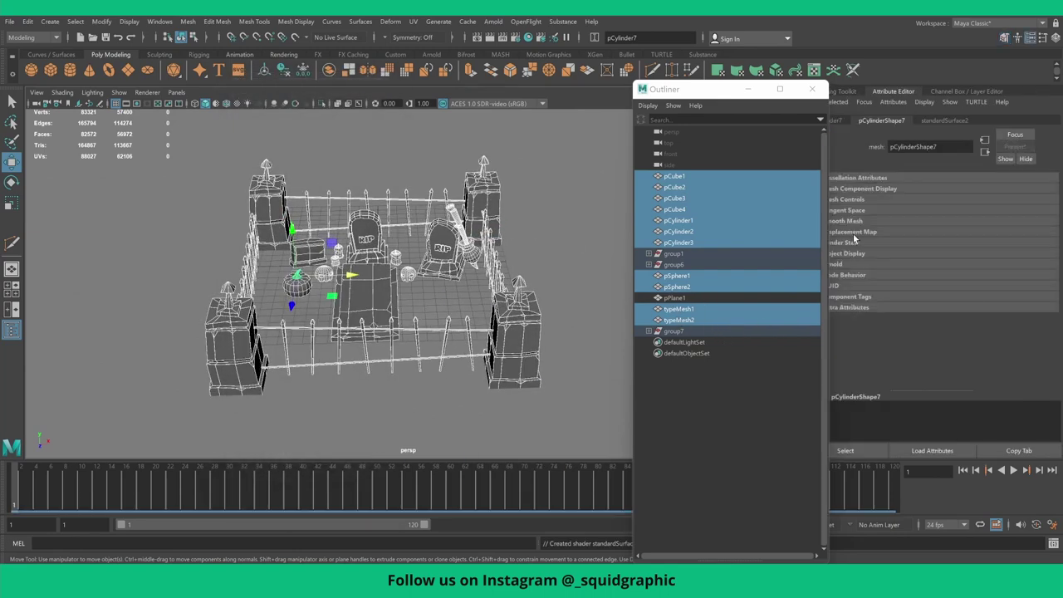
- Set standardSurface2's base colour to golden yellow (HSV 47.549, 0.850, 1.000) and open Hypershade
{"action": "left_click", "coordinate": [749, 92]}
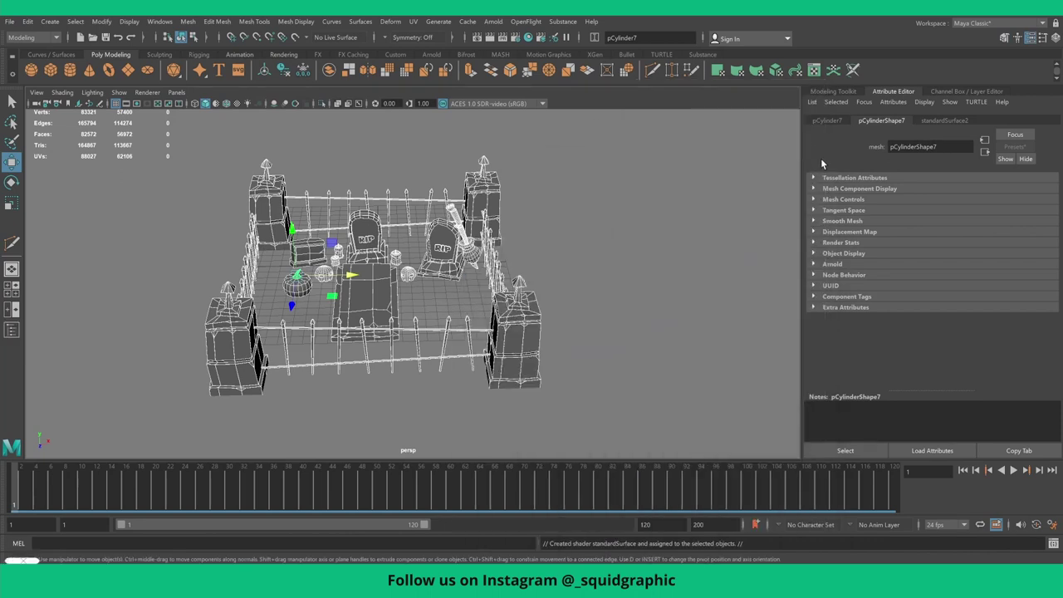
{"action": "left_click", "coordinate": [945, 122]}
{"action": "left_click", "coordinate": [911, 254]}
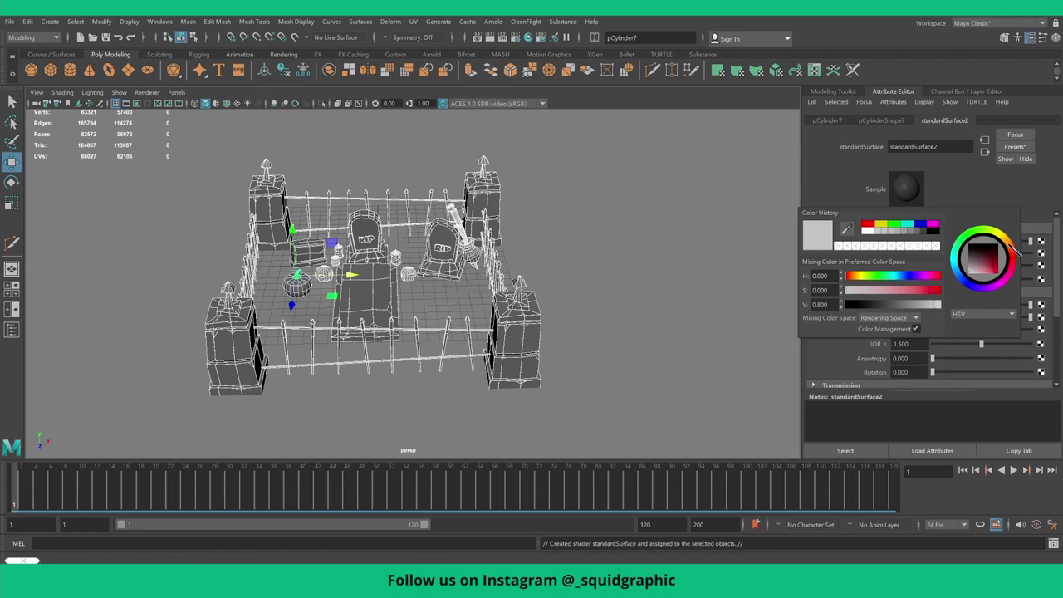
{"action": "left_click_drag", "start_coordinate": [994, 256], "coordinate": [996, 287]}
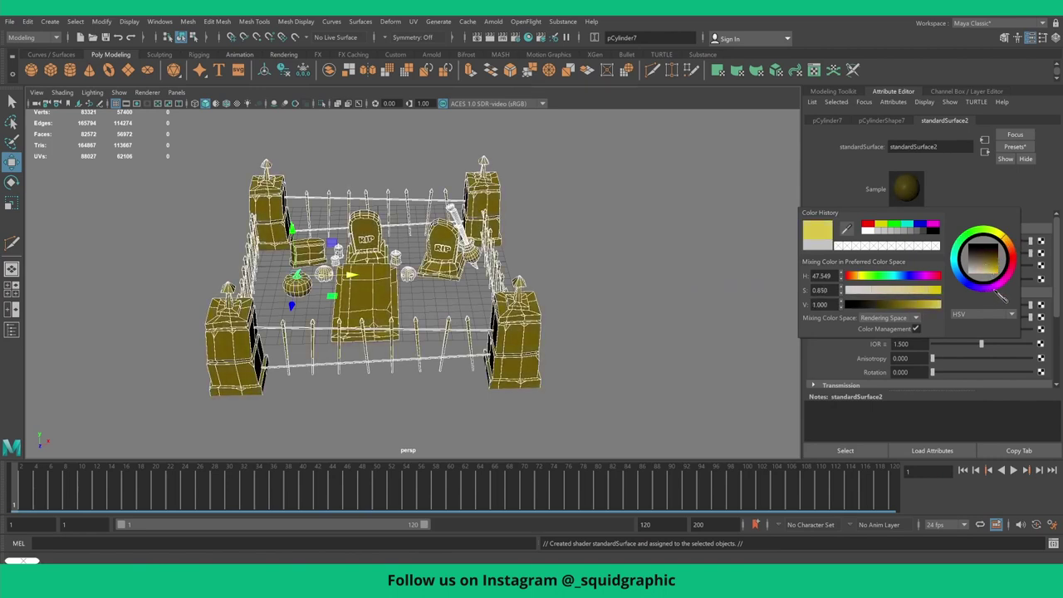
{"action": "left_click", "coordinate": [602, 247]}
{"action": "mouse_move", "coordinate": [596, 246]}
{"action": "left_mouse_down", "text": "alt"}
{"action": "mouse_move", "coordinate": [487, 260]}
{"action": "mouse_move", "coordinate": [522, 247]}
{"action": "left_mouse_up", "text": "alt"}
{"action": "left_click", "coordinate": [532, 37]}
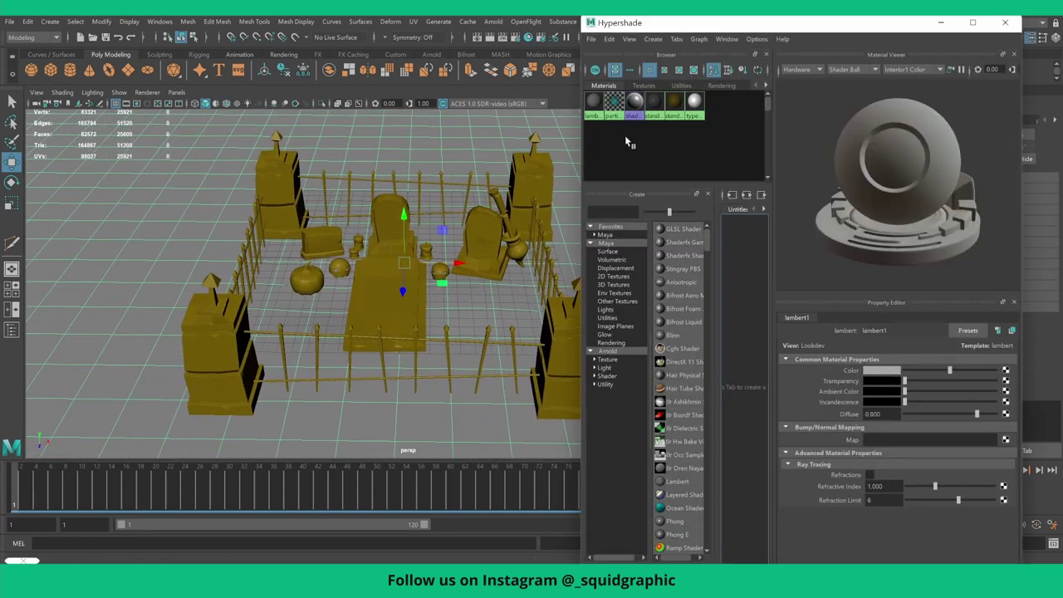
- Change standardSurface2's base colour to neutral light grey (HSV 47.549, 0.000, 0.780)
{"action": "left_click", "coordinate": [673, 101]}
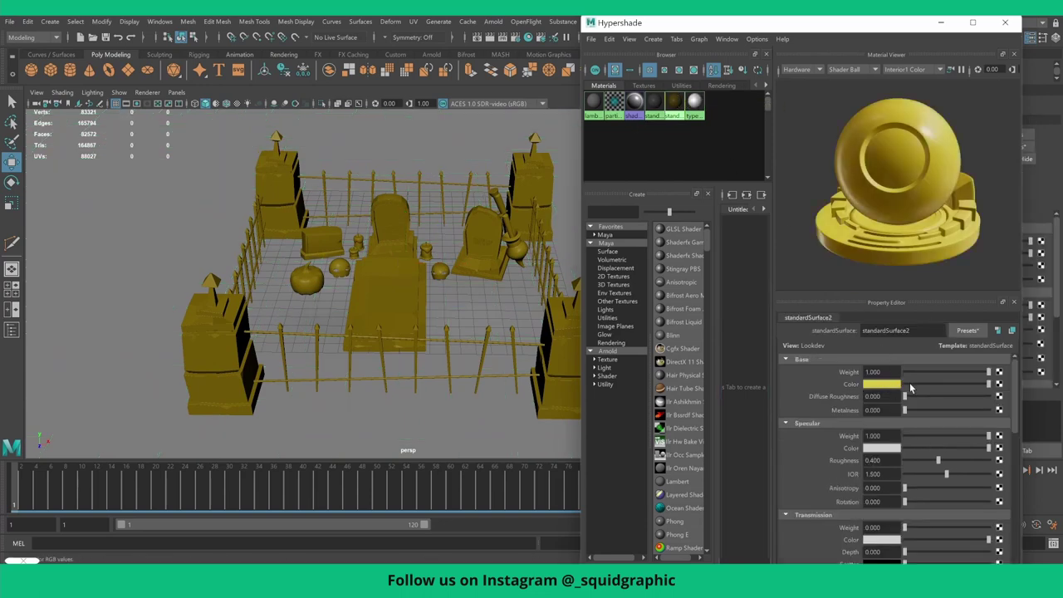
{"action": "left_click", "coordinate": [887, 385]}
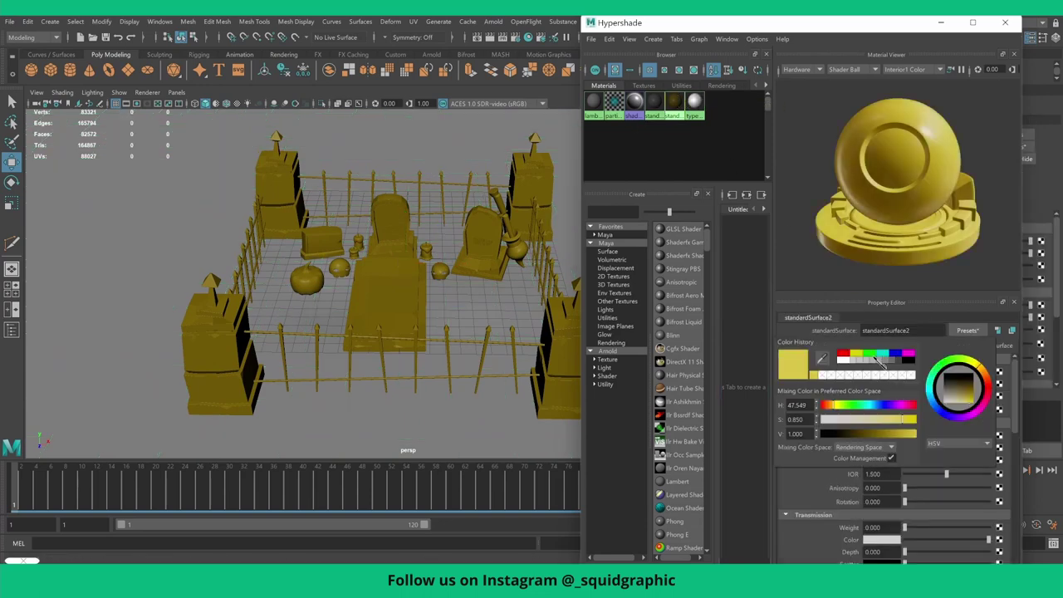
{"action": "left_click", "coordinate": [876, 362]}
{"action": "left_click", "coordinate": [867, 363]}
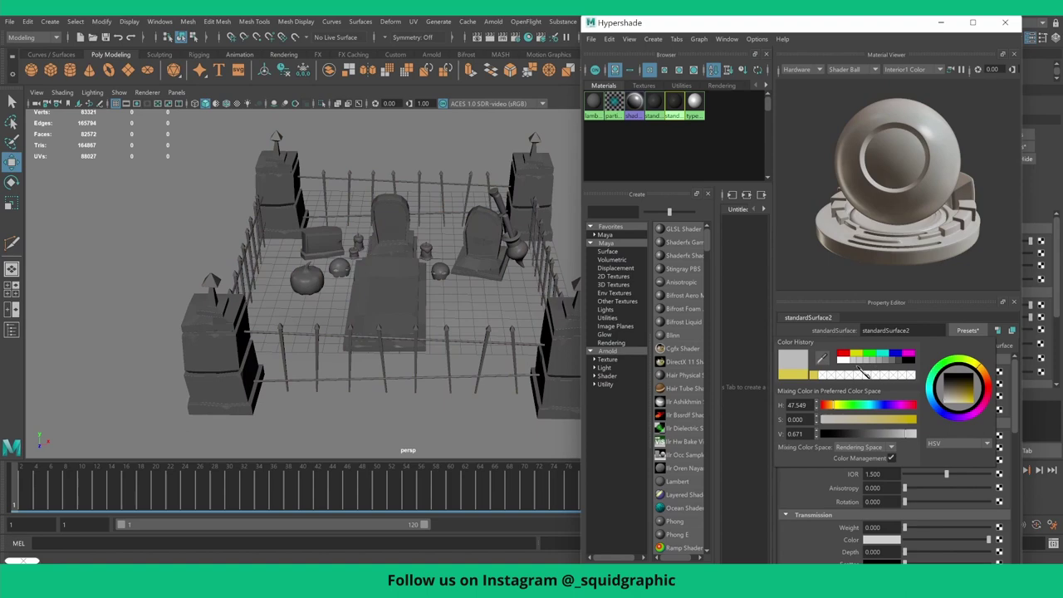
{"action": "left_click", "coordinate": [856, 359]}
{"action": "left_click", "coordinate": [866, 364]}
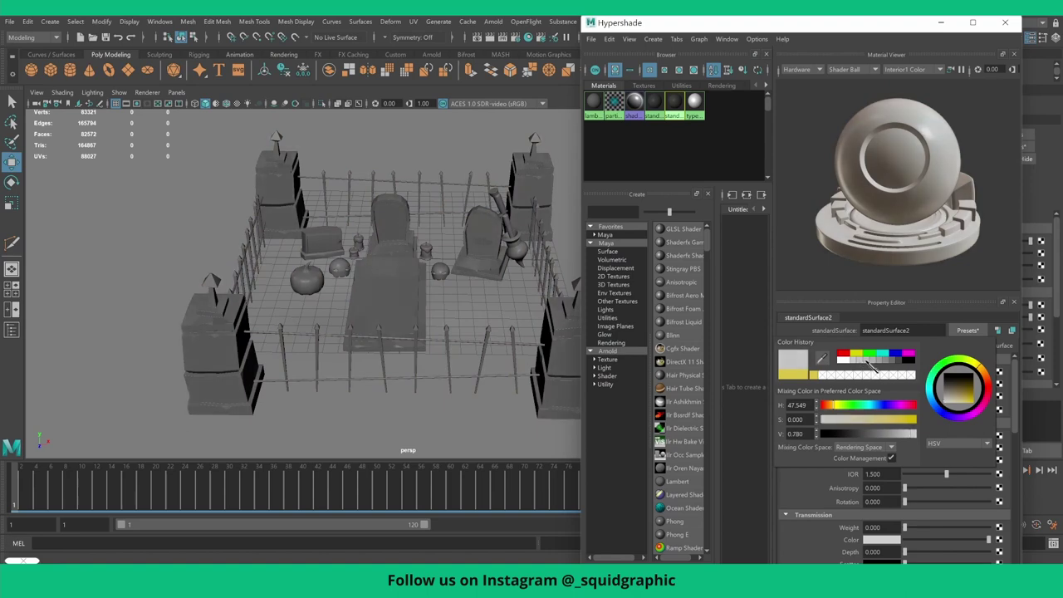
{"action": "left_click", "coordinate": [455, 145]}
- Give the ground plane a new lambert2 material in muted grey-brown (HSV 47.549, 0.137, 0.547)
{"action": "right_click", "coordinate": [455, 146]}
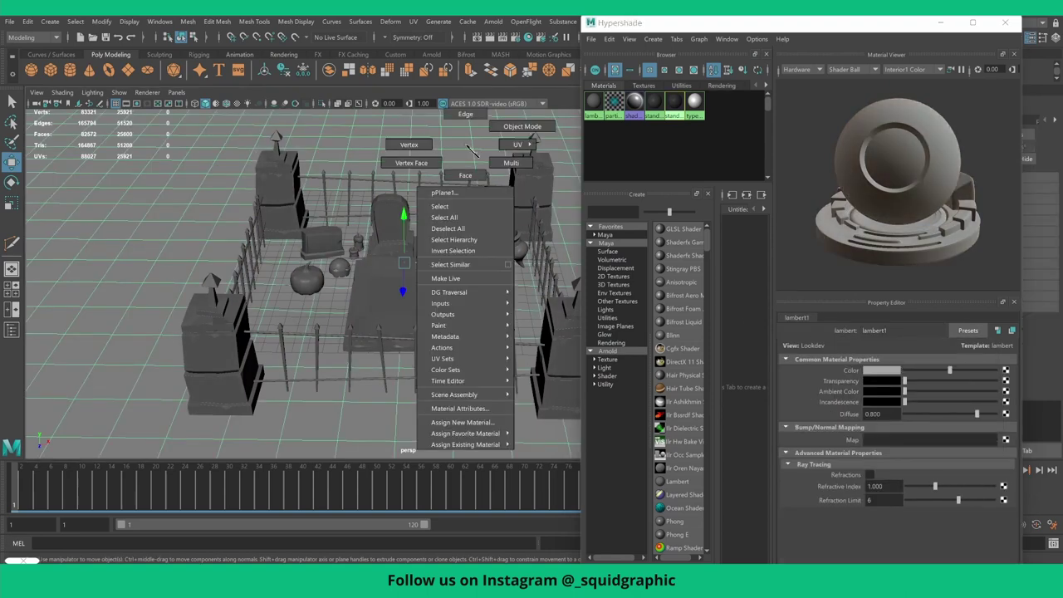
{"action": "left_click", "coordinate": [481, 415]}
{"action": "left_click", "coordinate": [311, 155]}
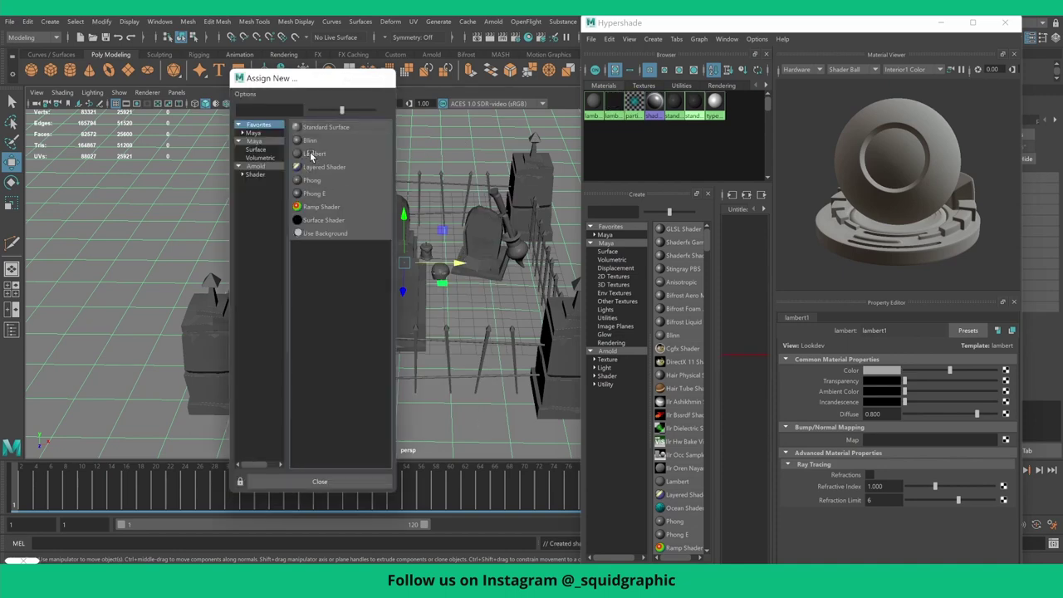
{"action": "left_click", "coordinate": [883, 372]}
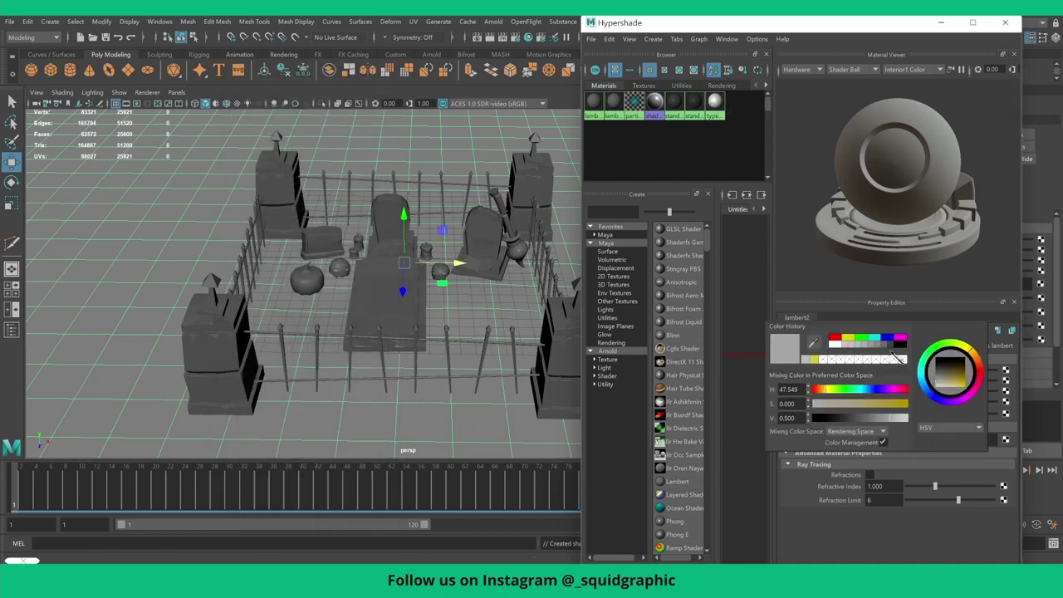
{"action": "left_click", "coordinate": [819, 360]}
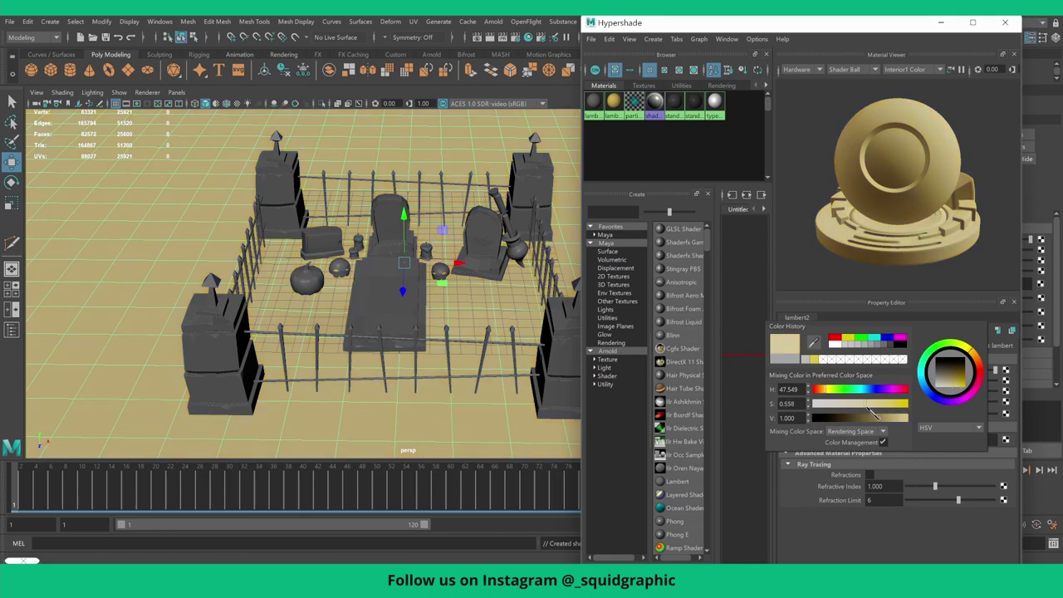
{"action": "mouse_move", "coordinate": [877, 413]}
{"action": "left_mouse_down"}
{"action": "mouse_move", "coordinate": [907, 425]}
{"action": "mouse_move", "coordinate": [859, 408]}
{"action": "left_mouse_up"}
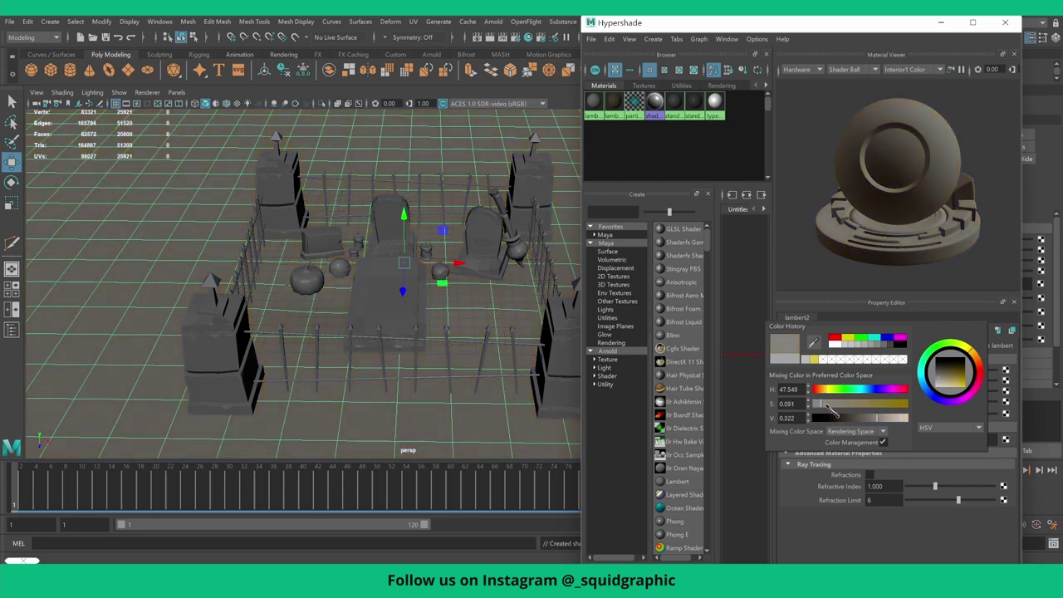
{"action": "left_click_drag", "start_coordinate": [887, 423], "coordinate": [901, 421]}
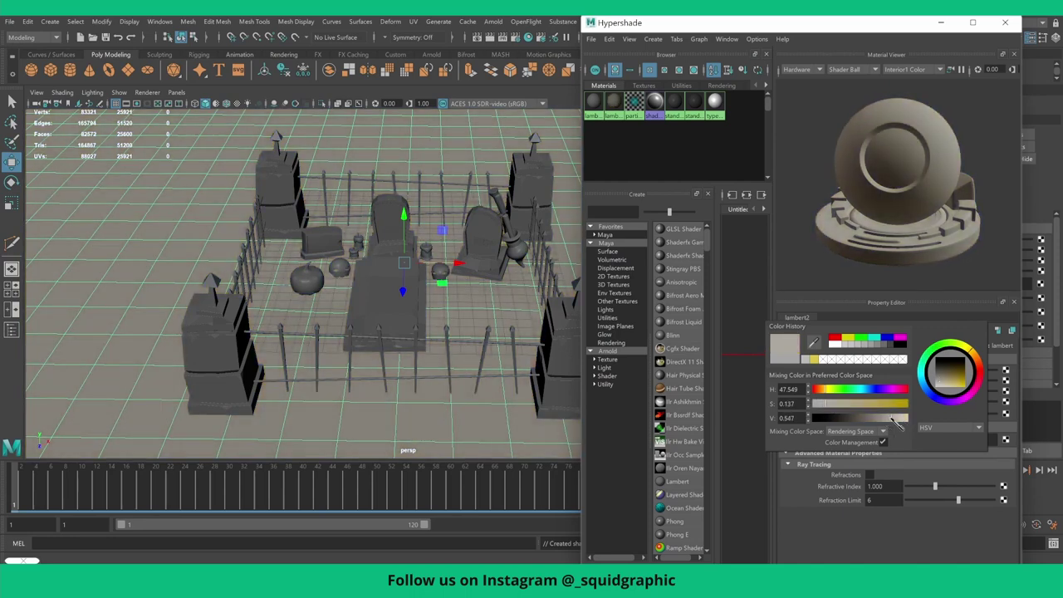
{"action": "left_click", "coordinate": [699, 120]}
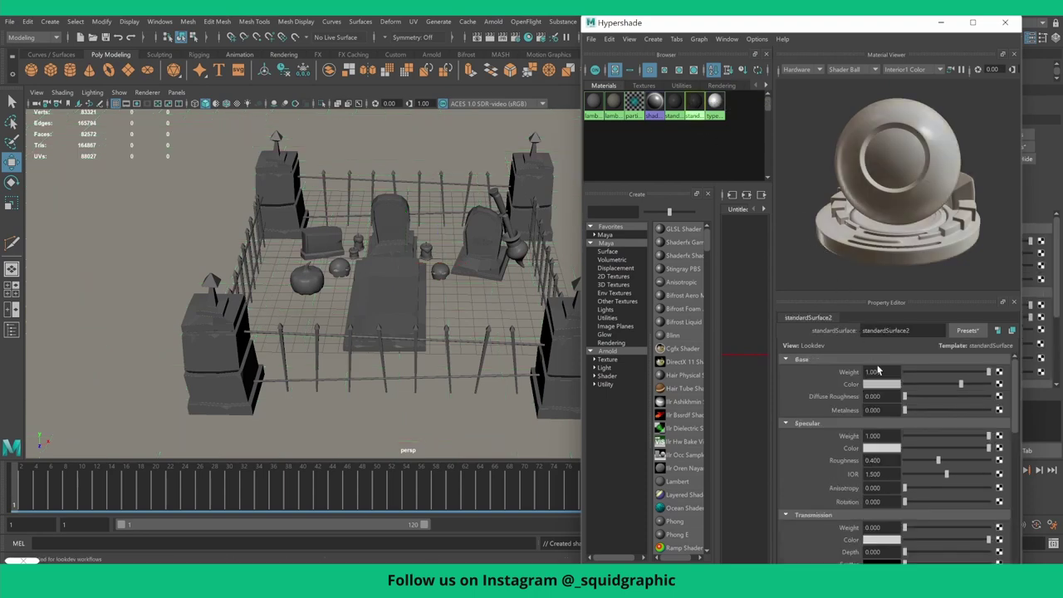
- Set standardSurface2's base colour to pale beige (HSV 47.549, 0.317, 1.000) and close Hypershade
{"action": "left_click", "coordinate": [884, 385]}
{"action": "left_click", "coordinate": [851, 358]}
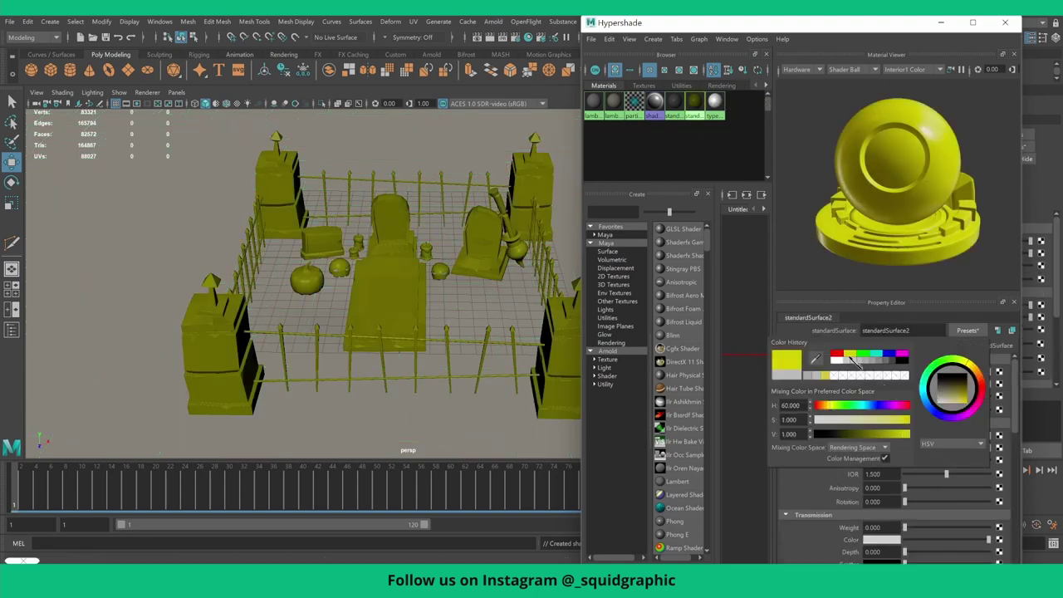
{"action": "left_click", "coordinate": [836, 375]}
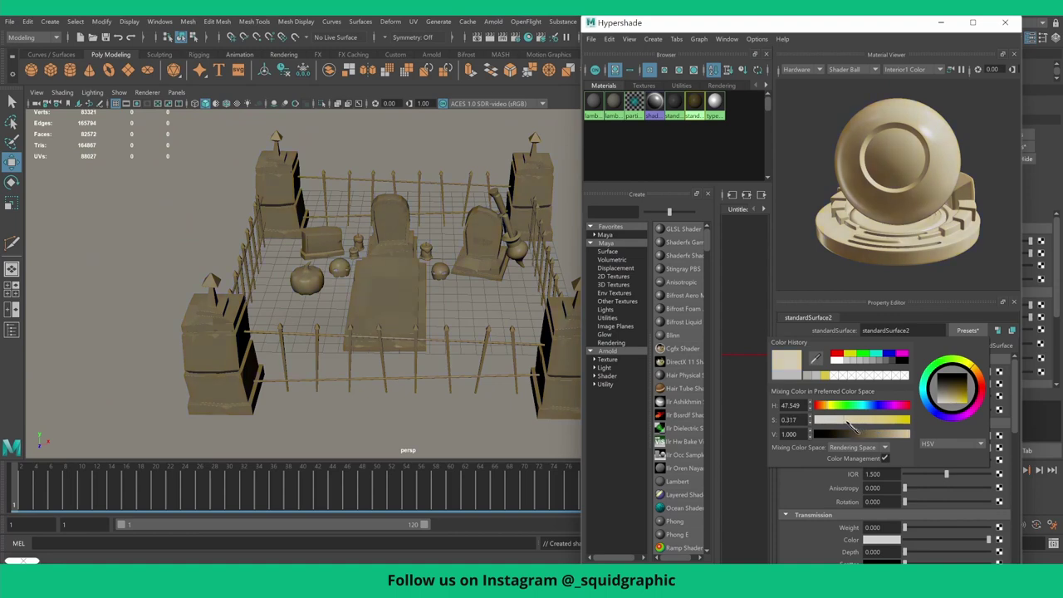
{"action": "left_click", "coordinate": [941, 23]}
{"action": "left_click_drag", "start_coordinate": [431, 249], "coordinate": [547, 238], "text": "alt"}
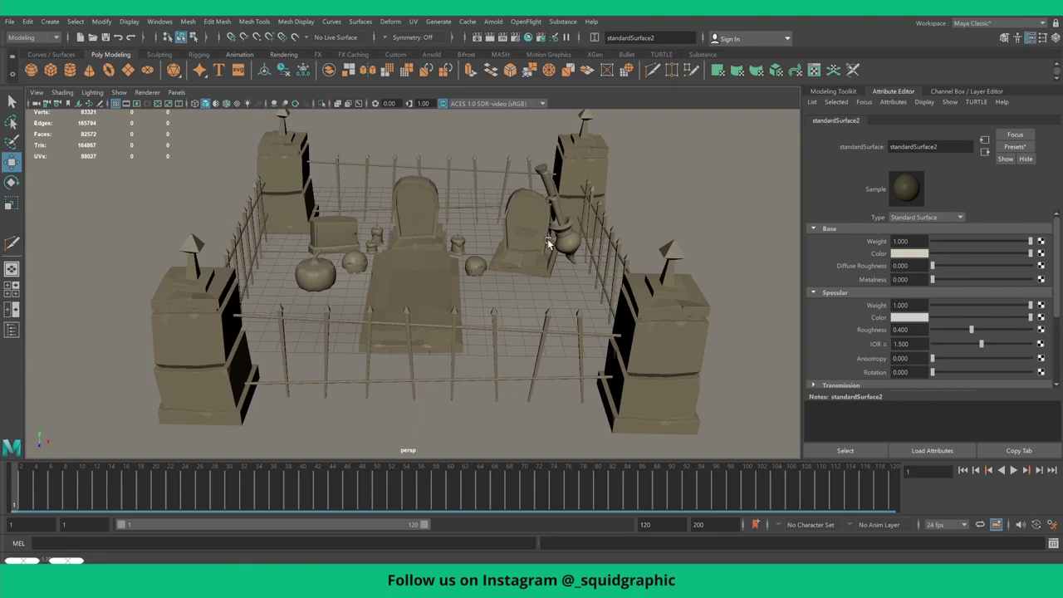
{"action": "left_click", "coordinate": [441, 224]}
{"action": "scroll", "coordinate": [393, 232], "scroll_direction": "up", "scroll_amount": 2}
{"action": "left_click_drag", "start_coordinate": [394, 232], "coordinate": [432, 224], "text": "alt"}
{"action": "scroll", "coordinate": [407, 199], "scroll_direction": "up", "scroll_amount": 3}
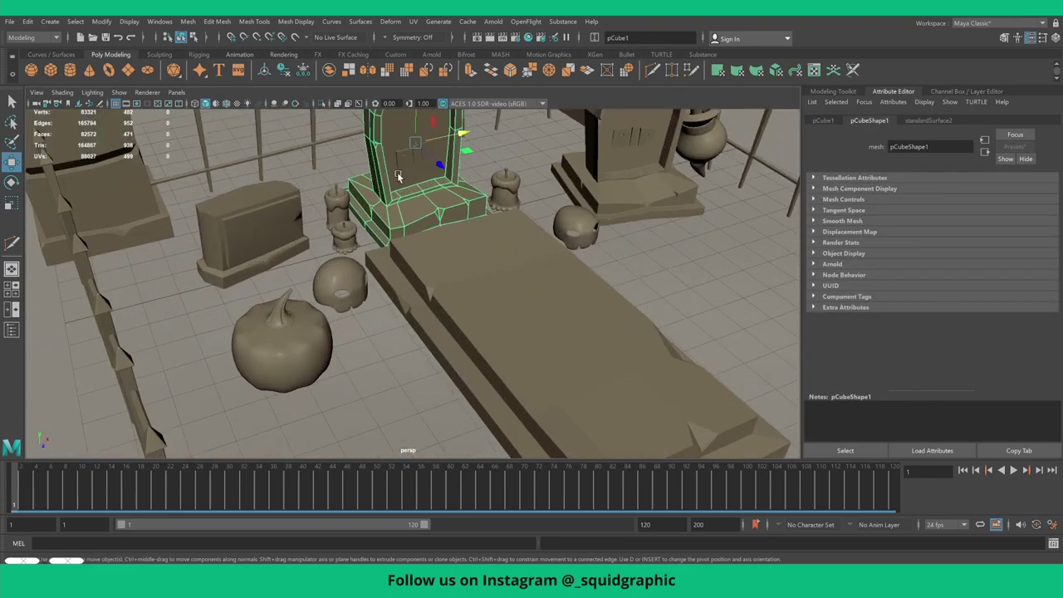
{"action": "left_click", "coordinate": [400, 170]}
{"action": "mouse_move", "coordinate": [400, 170]}
{"action": "left_mouse_down", "text": "alt"}
{"action": "mouse_move", "coordinate": [404, 254]}
{"action": "mouse_move", "coordinate": [406, 243]}
{"action": "left_mouse_up", "text": "alt"}
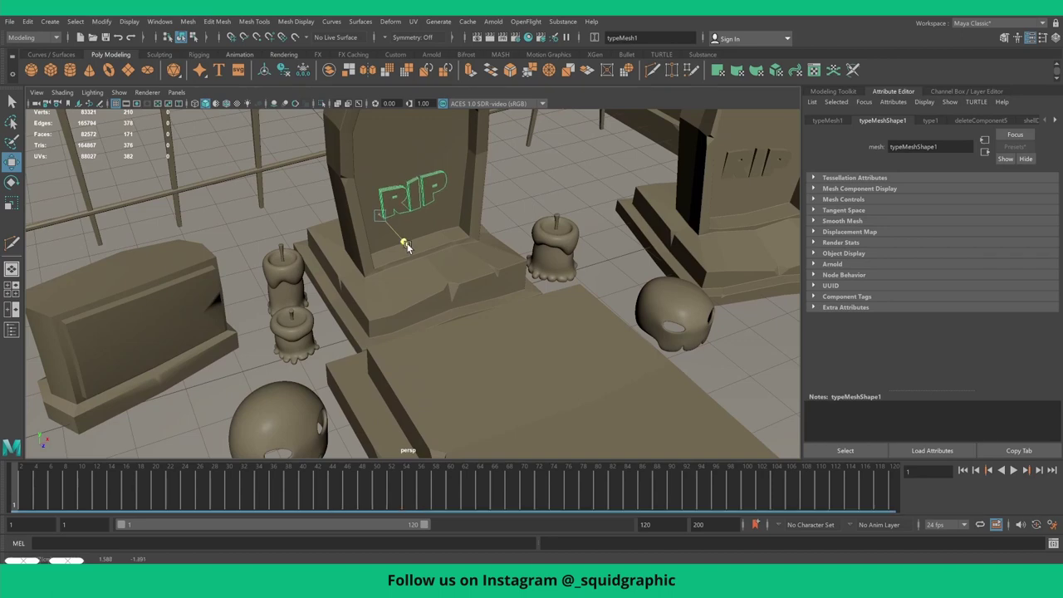
{"action": "left_click", "coordinate": [745, 166]}
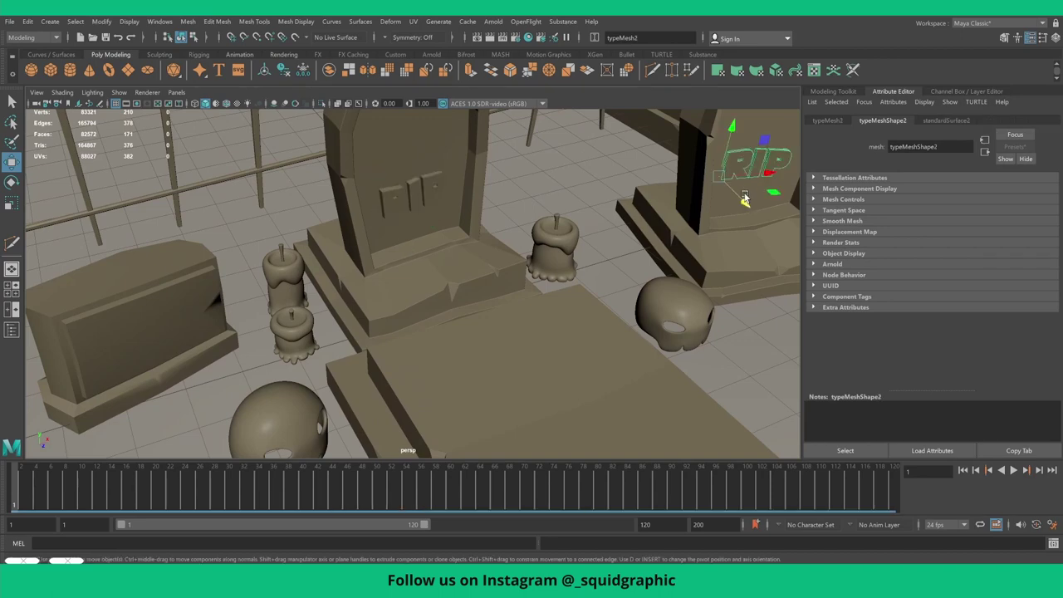
{"action": "key", "text": "q"}
{"action": "key", "text": "a"}
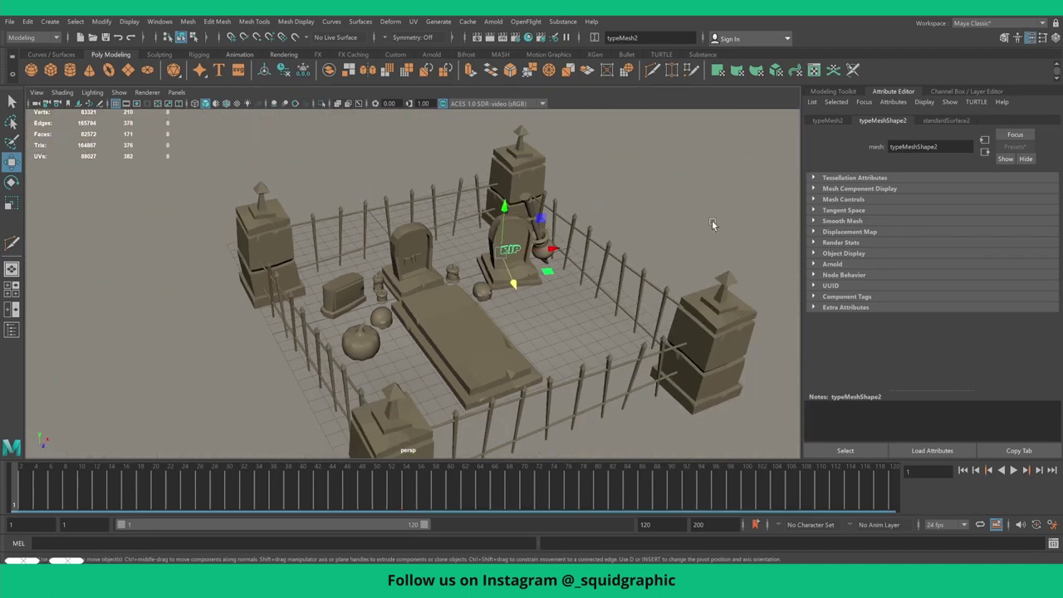
{"action": "left_click", "coordinate": [661, 244]}
{"action": "left_click_drag", "start_coordinate": [593, 239], "coordinate": [603, 222], "text": "alt"}
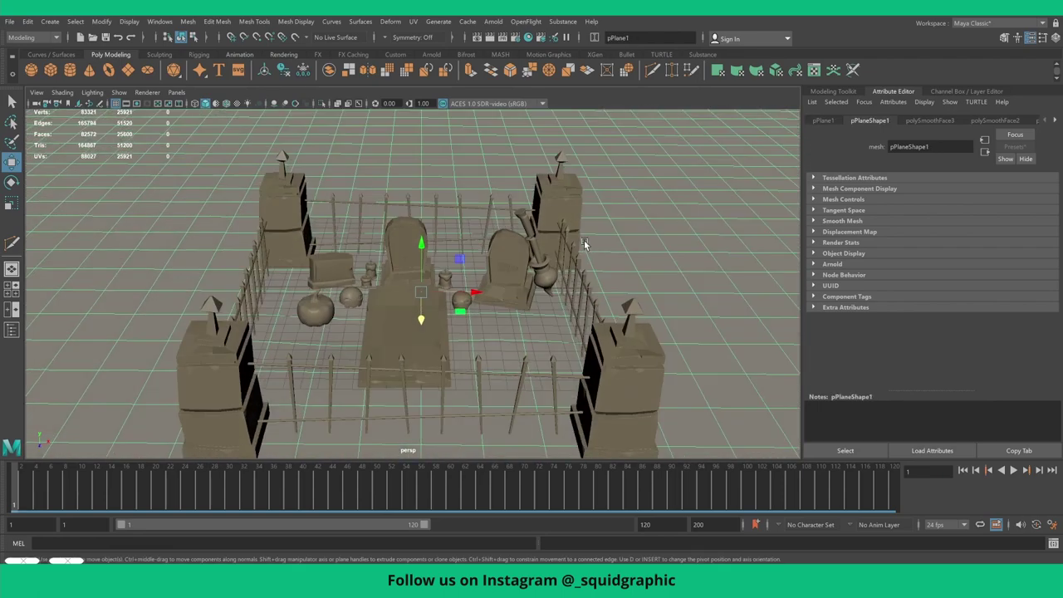
{"action": "scroll", "coordinate": [648, 199], "scroll_direction": "down", "scroll_amount": 2}
{"action": "scroll", "coordinate": [665, 183], "scroll_direction": "down", "scroll_amount": 4}
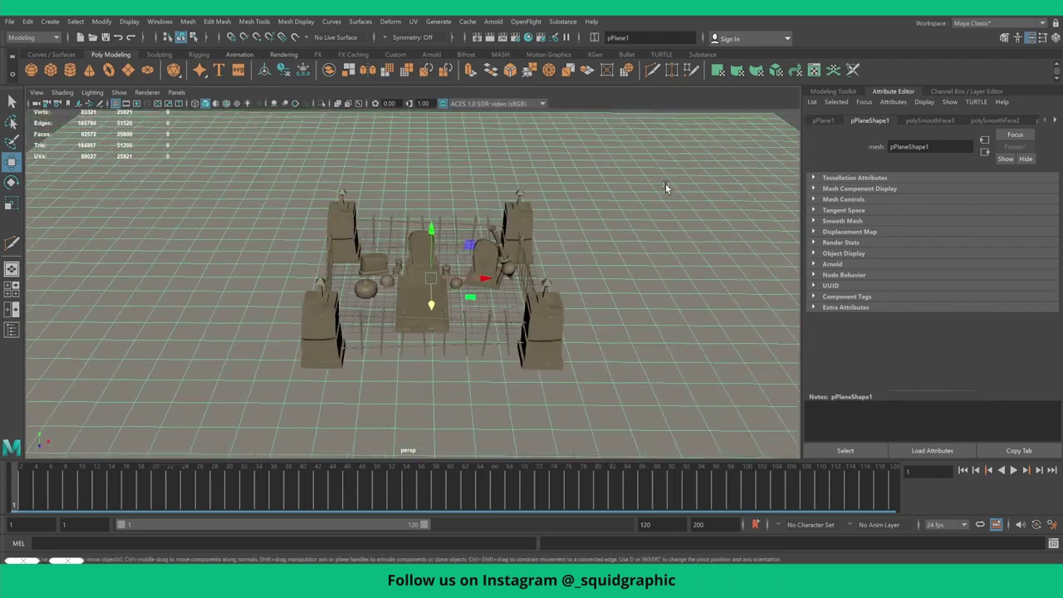
{"action": "scroll", "coordinate": [652, 166], "scroll_direction": "down", "scroll_amount": 4}
{"action": "left_click", "coordinate": [635, 152]}
{"action": "scroll", "coordinate": [529, 184], "scroll_direction": "up", "scroll_amount": 2}
{"action": "scroll", "coordinate": [530, 184], "scroll_direction": "up", "scroll_amount": 2}
{"action": "scroll", "coordinate": [581, 196], "scroll_direction": "up", "scroll_amount": 1}
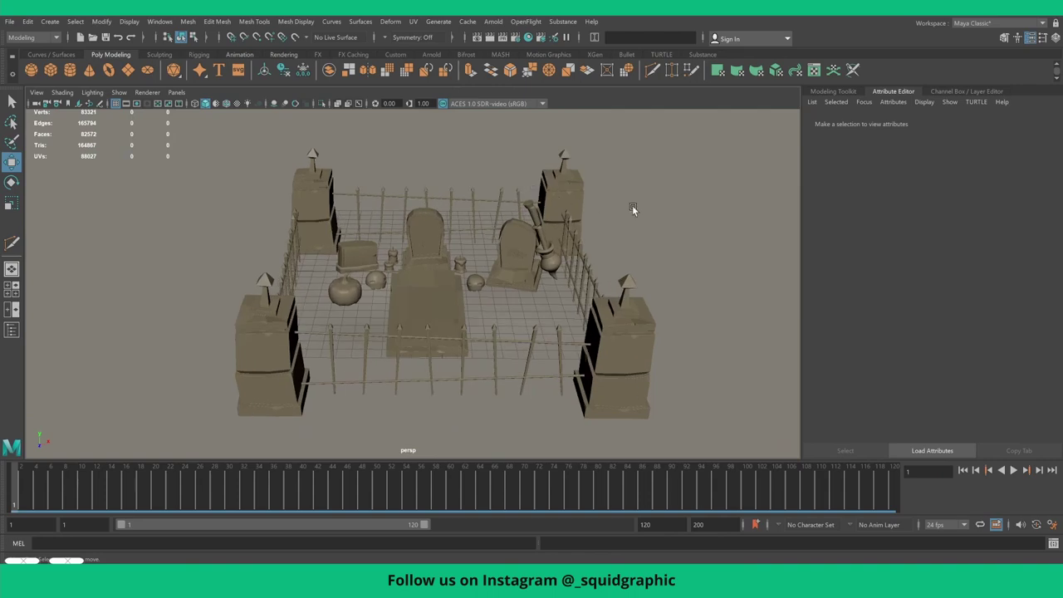
{"action": "scroll", "coordinate": [632, 207], "scroll_direction": "up", "scroll_amount": 1}
{"action": "scroll", "coordinate": [617, 212], "scroll_direction": "up", "scroll_amount": 1}
{"action": "mouse_move", "coordinate": [610, 209]}
{"action": "left_mouse_down", "text": "alt"}
{"action": "mouse_move", "coordinate": [633, 214]}
{"action": "mouse_move", "coordinate": [554, 216]}
{"action": "mouse_move", "coordinate": [594, 213]}
{"action": "mouse_move", "coordinate": [590, 195]}
{"action": "mouse_move", "coordinate": [580, 197]}
{"action": "left_mouse_up", "text": "alt"}
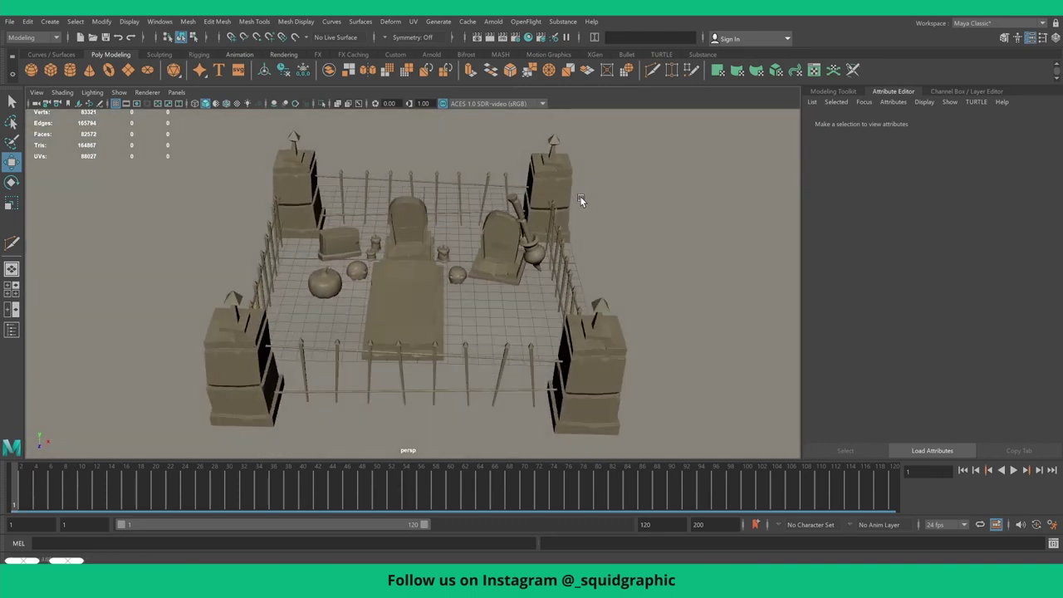